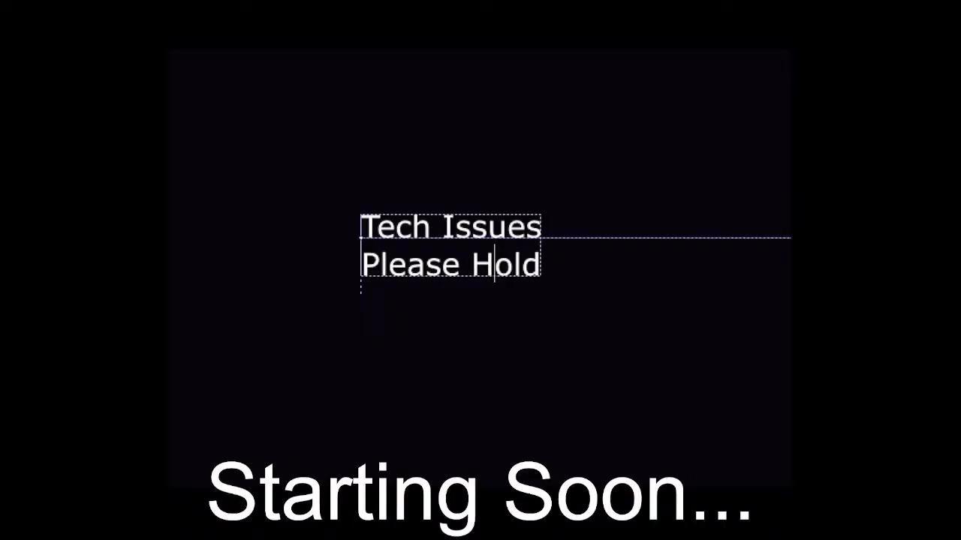
- Delete the "Tech Issues Please Hold" text from the canvas
{"action": "key", "text": "Delete"}
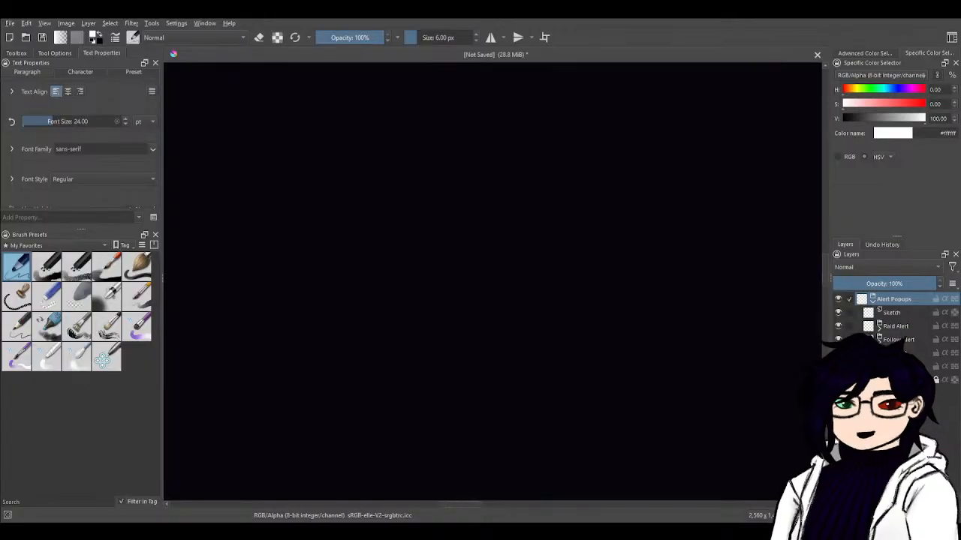
{"action": "scroll", "coordinate": [539, 244], "scroll_direction": "down", "scroll_amount": 3}
{"action": "scroll", "coordinate": [540, 245], "scroll_direction": "up", "scroll_amount": 3}
{"action": "scroll", "coordinate": [539, 245], "scroll_direction": "down", "scroll_amount": 2}
{"action": "left_click_drag", "start_coordinate": [540, 244], "coordinate": [476, 247]}
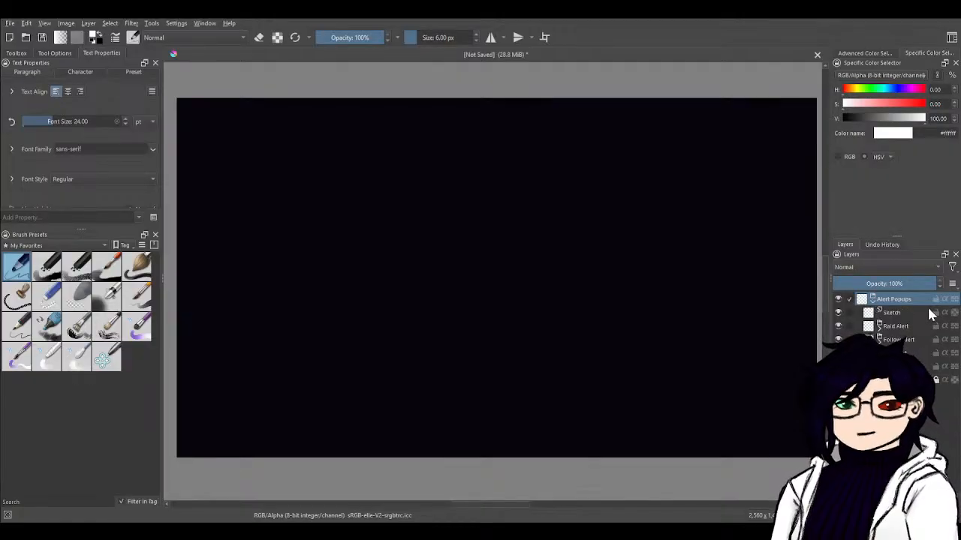
- Collapse the Alert Popups group, widen the layer list, and expand Backgrounds with its End Screen, Just Chatting and Starting Soon groups
{"action": "left_click", "coordinate": [872, 302]}
{"action": "left_click", "coordinate": [873, 315]}
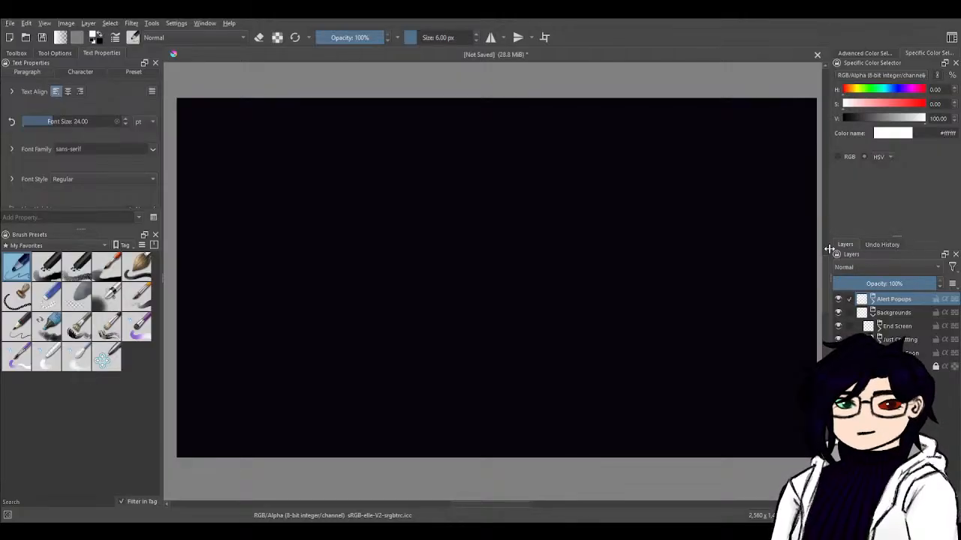
{"action": "left_click_drag", "start_coordinate": [828, 248], "coordinate": [469, 289]}
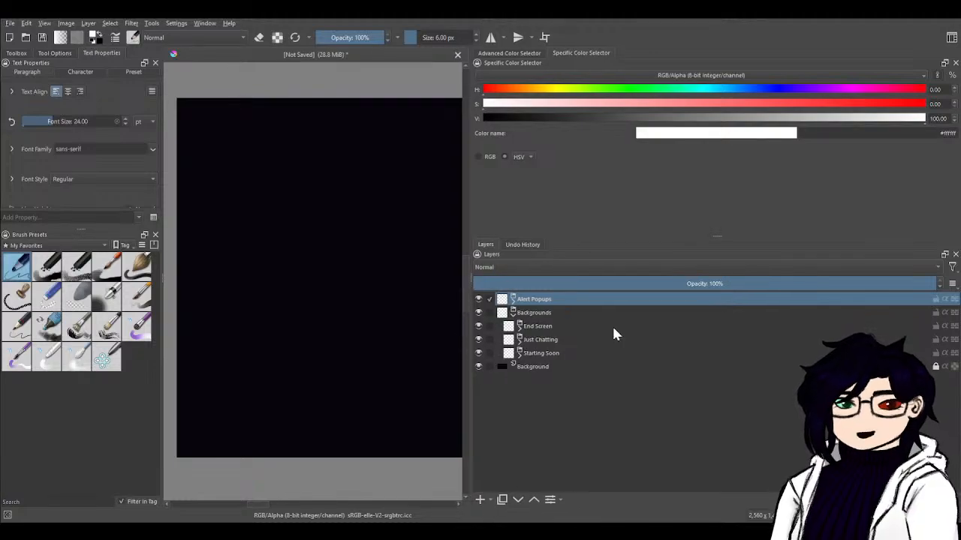
{"action": "left_click", "coordinate": [519, 353]}
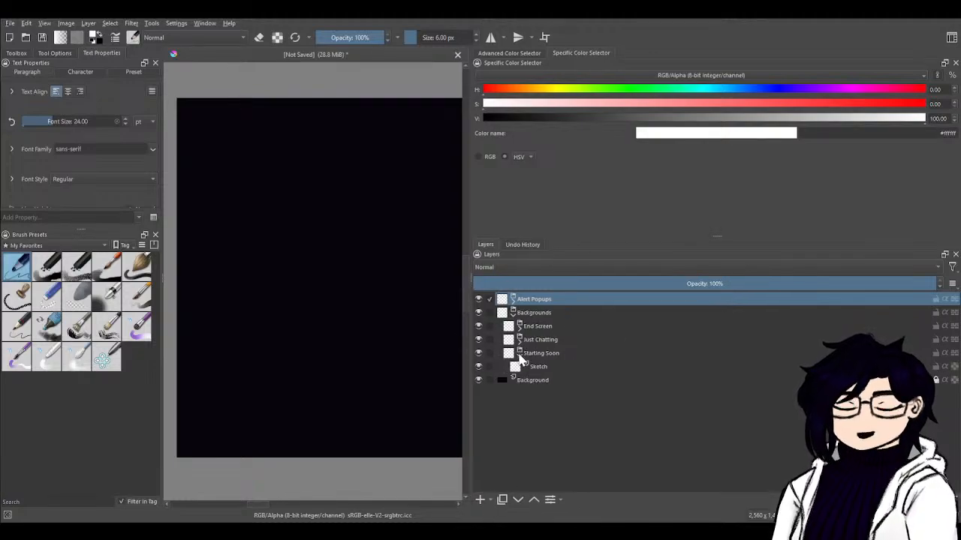
{"action": "left_click", "coordinate": [519, 340]}
{"action": "left_click", "coordinate": [518, 325]}
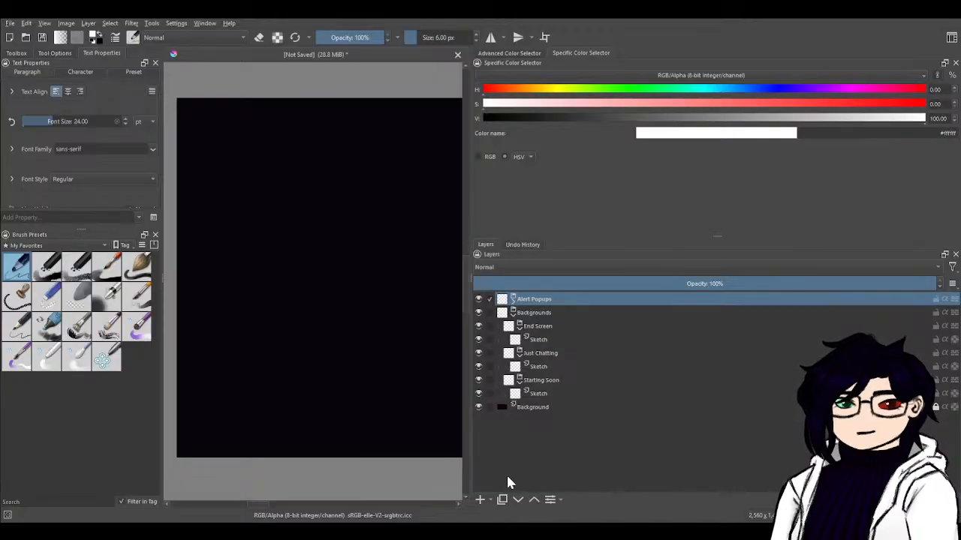
- Narrow the layer list to enlarge the canvas area and select the Sketch layer inside the Starting Soon group
{"action": "left_click_drag", "start_coordinate": [468, 337], "coordinate": [706, 319]}
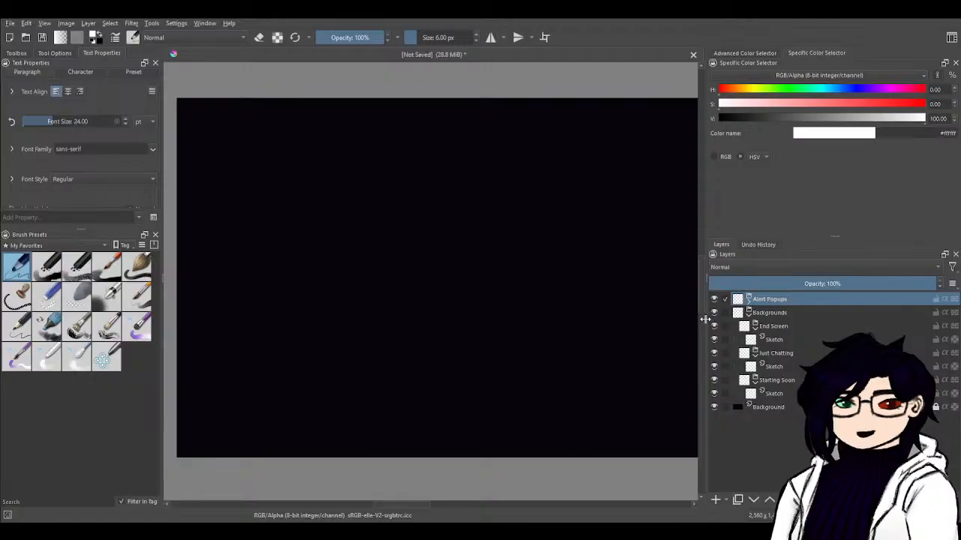
{"action": "left_click_drag", "start_coordinate": [706, 319], "coordinate": [709, 320]}
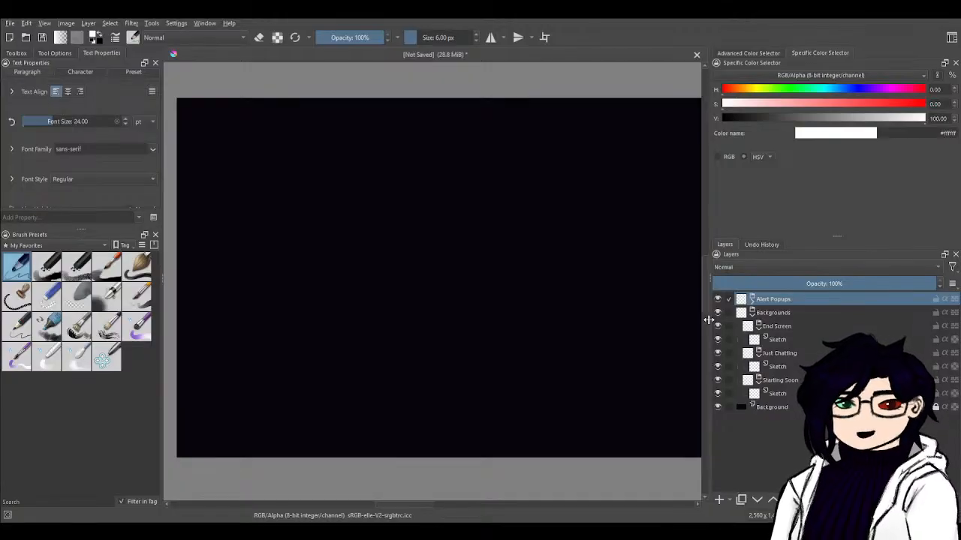
{"action": "left_click_drag", "start_coordinate": [708, 319], "coordinate": [710, 304]}
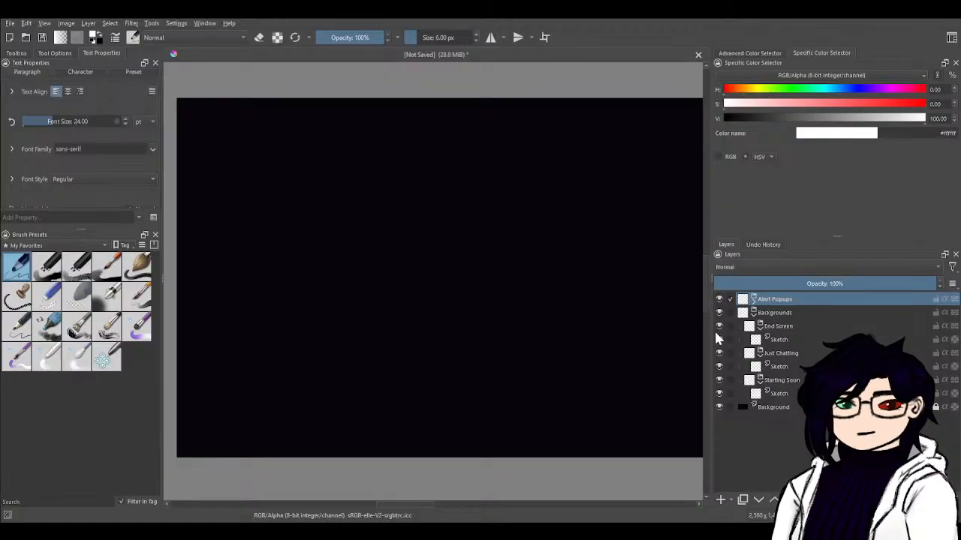
{"action": "left_click_drag", "start_coordinate": [712, 336], "coordinate": [813, 339]}
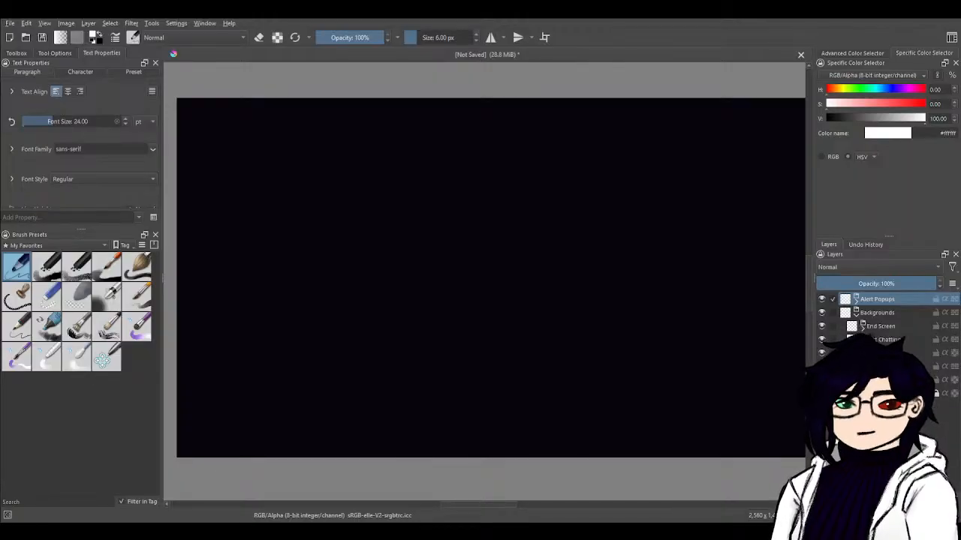
{"action": "left_click", "coordinate": [885, 366]}
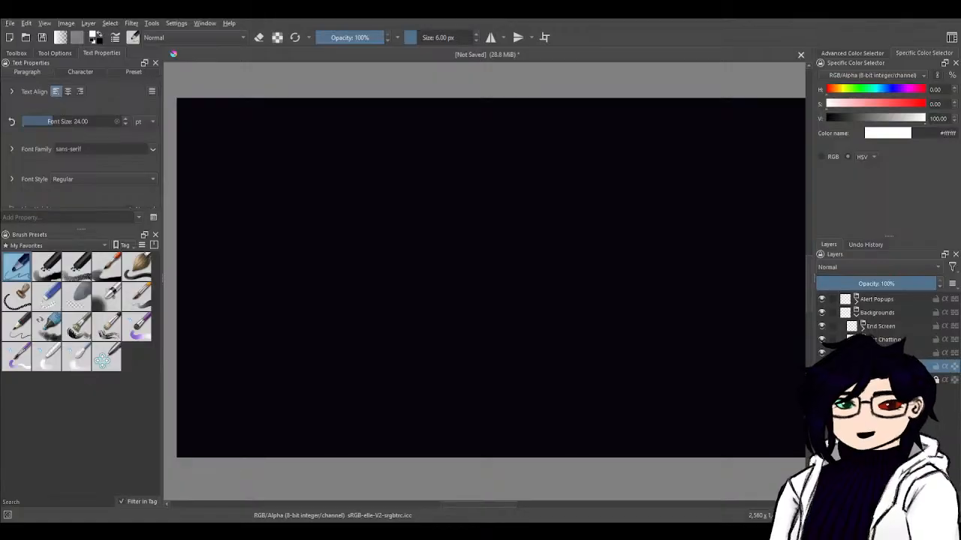
- Activate the Freehand Brush and set the brush size to 16 px
{"action": "mouse_move", "coordinate": [463, 368]}
{"action": "left_mouse_down"}
{"action": "mouse_move", "coordinate": [448, 372]}
{"action": "mouse_move", "coordinate": [466, 382]}
{"action": "left_mouse_up"}
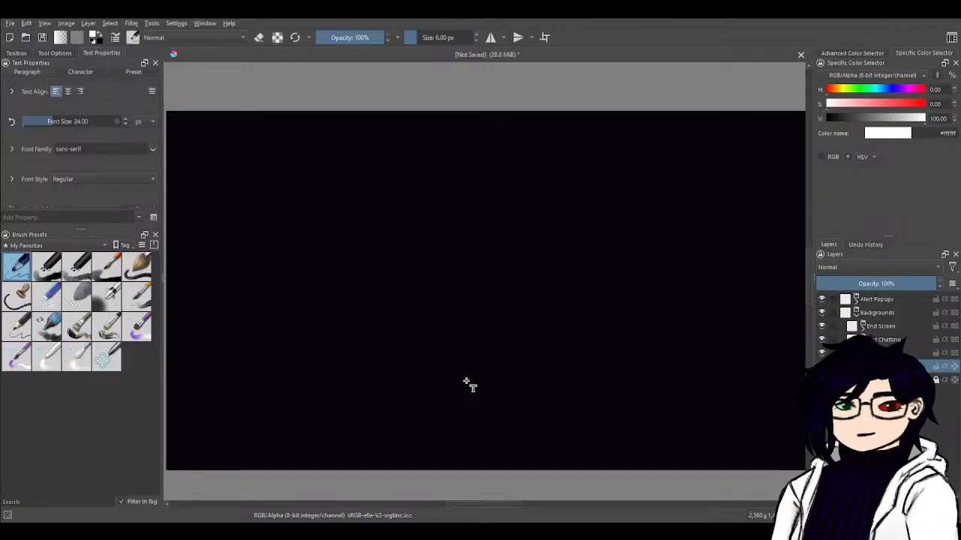
{"action": "key", "text": "b"}
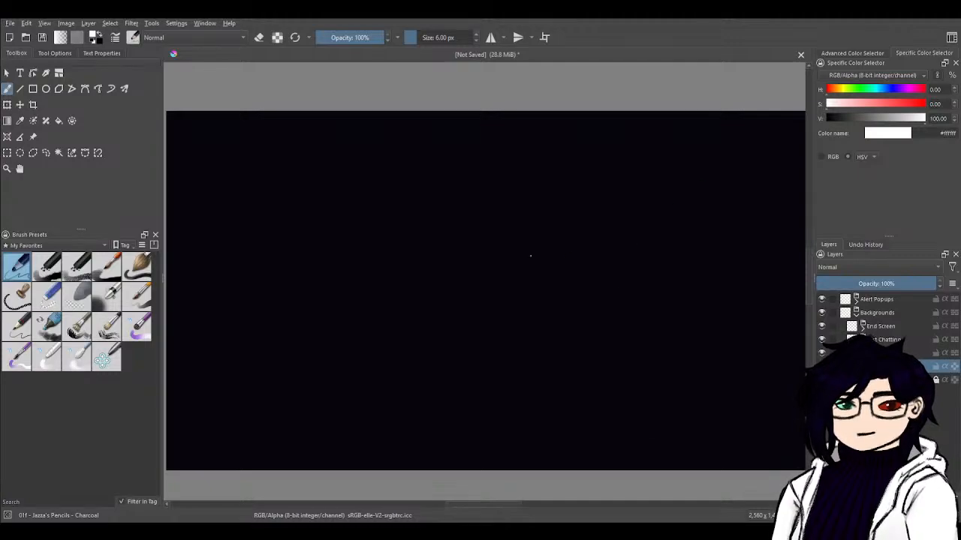
{"action": "left_click", "coordinate": [476, 34]}
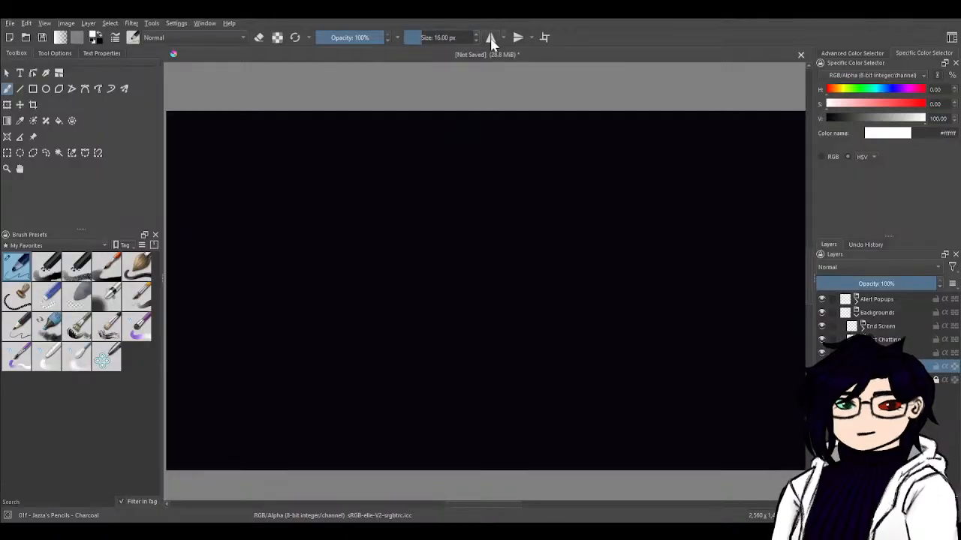
{"action": "left_click", "coordinate": [490, 37]}
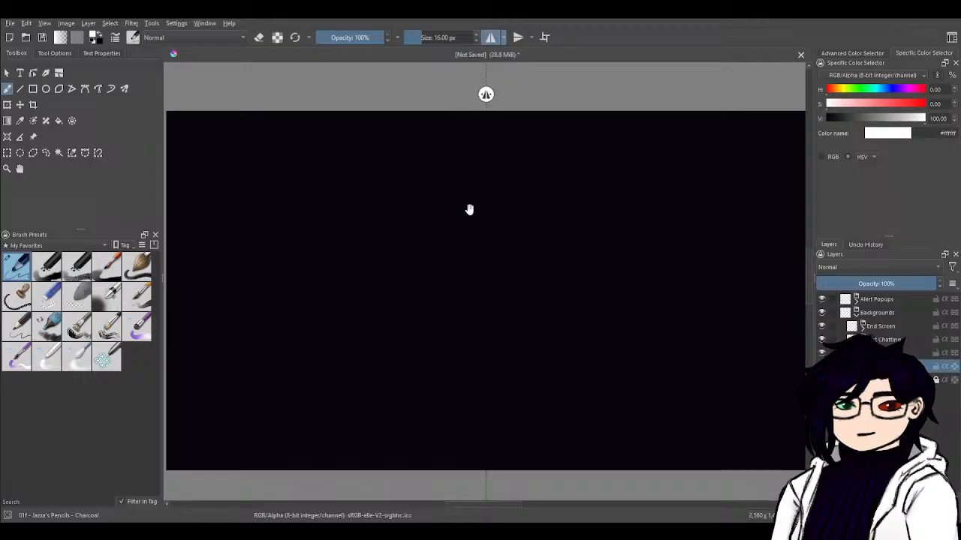
{"action": "left_click_drag", "start_coordinate": [422, 281], "coordinate": [428, 247]}
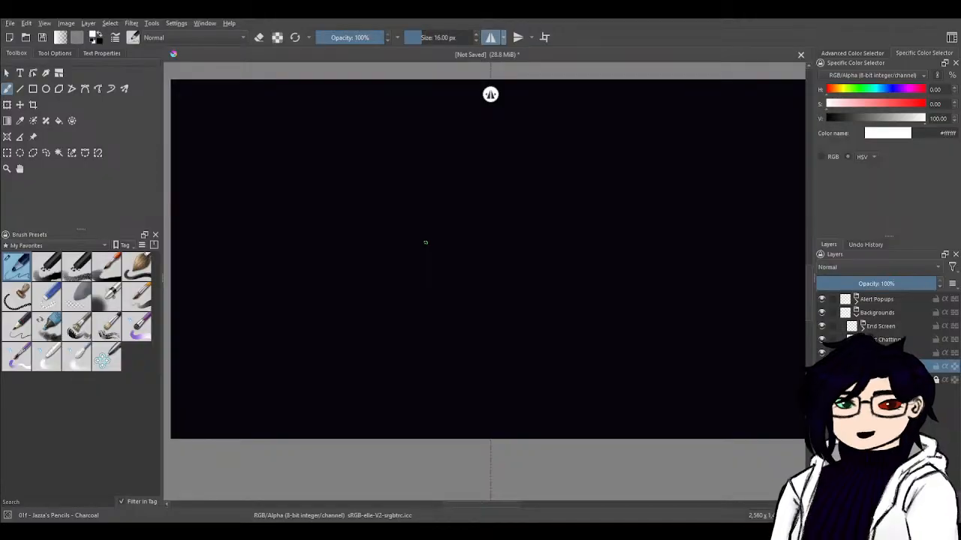
{"action": "left_click_drag", "start_coordinate": [390, 358], "coordinate": [378, 424]}
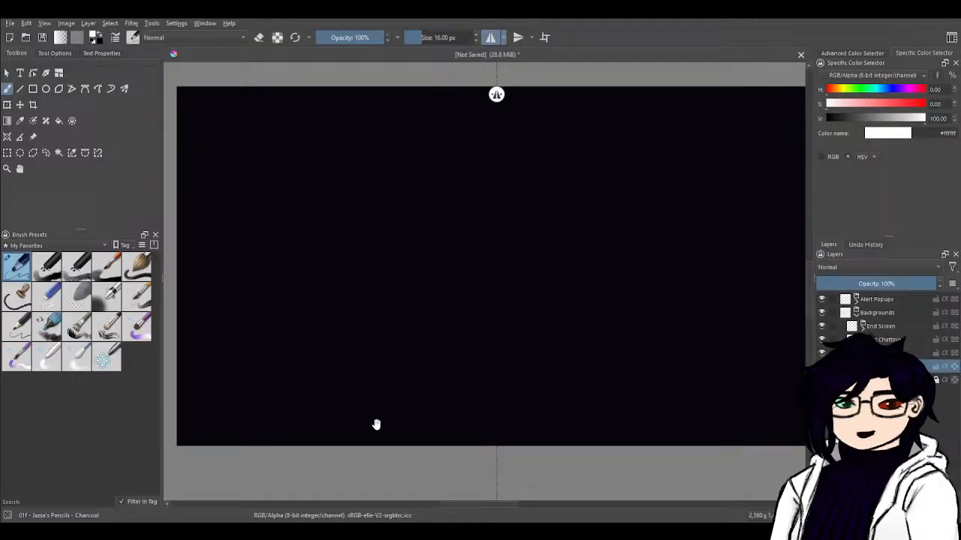
{"action": "left_click", "coordinate": [490, 37]}
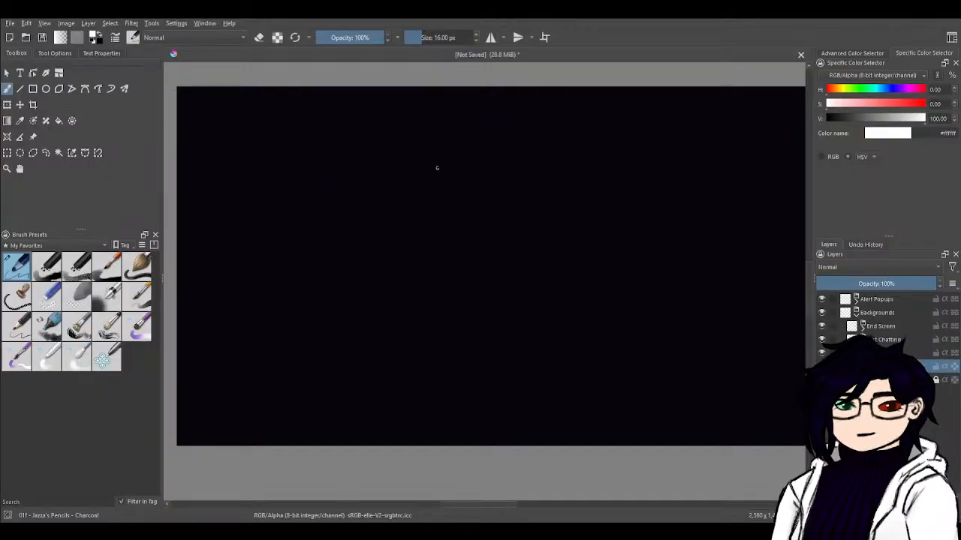
- Switch the Specific Color Selector from HSV to RGB sliders
{"action": "left_click", "coordinate": [821, 157]}
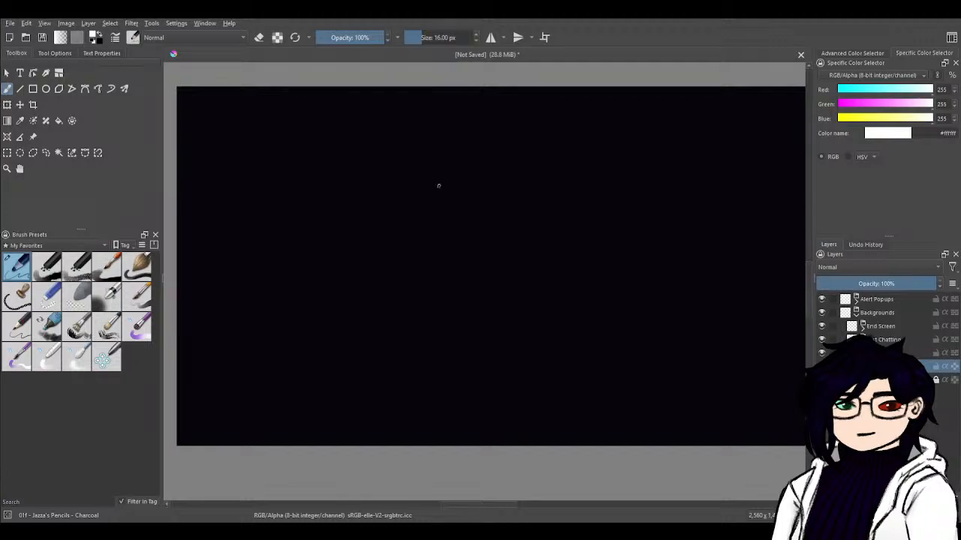
{"action": "left_click", "coordinate": [21, 89]}
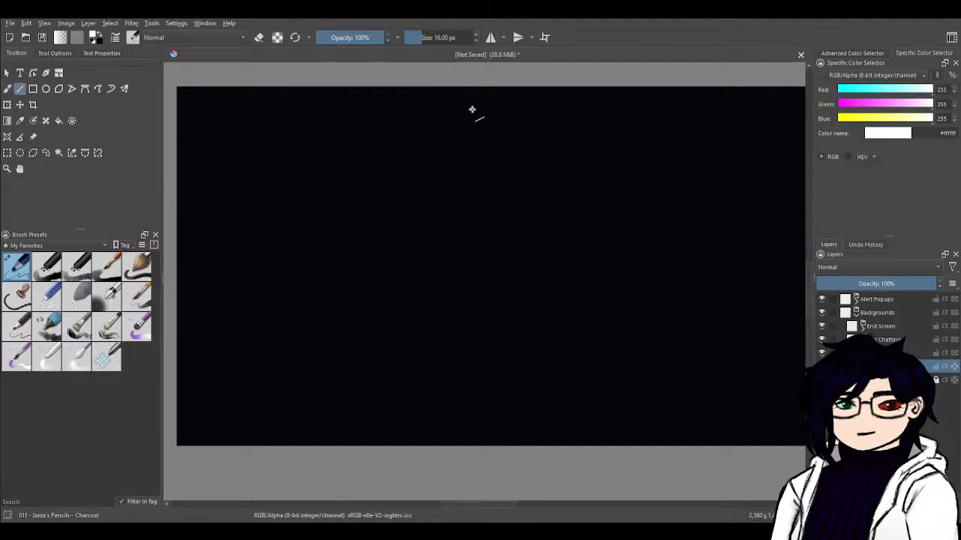
{"action": "left_click_drag", "start_coordinate": [474, 110], "coordinate": [190, 274]}
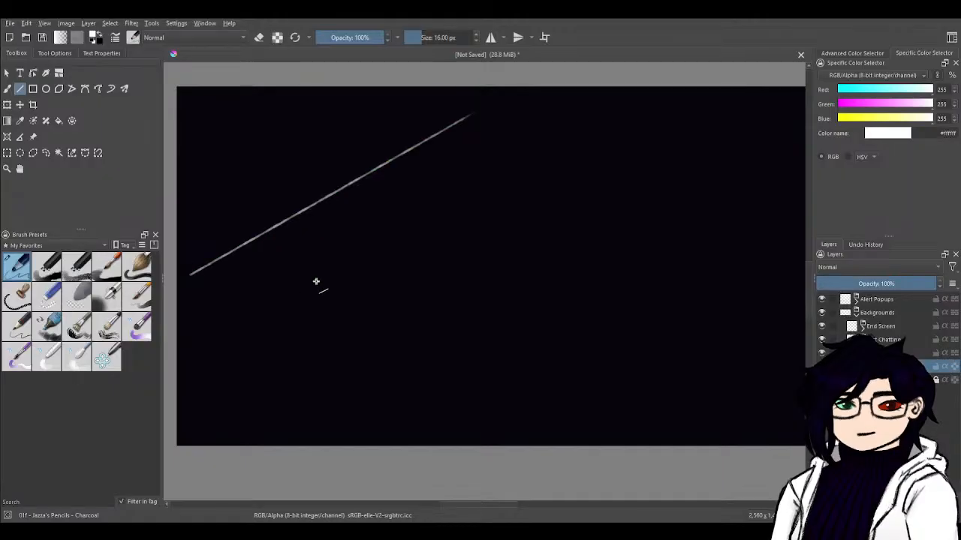
{"action": "key", "text": "ctrl"}
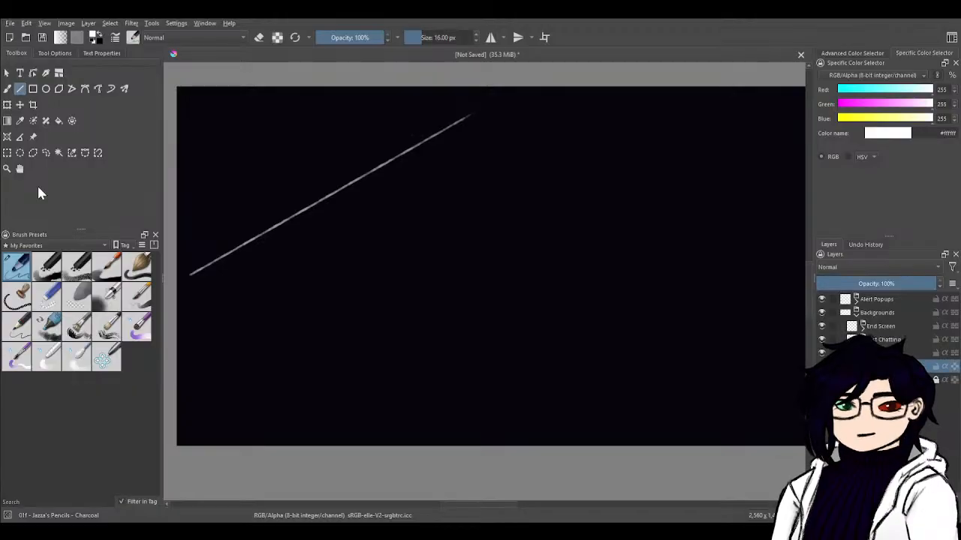
{"action": "key", "text": "ctrl+z"}
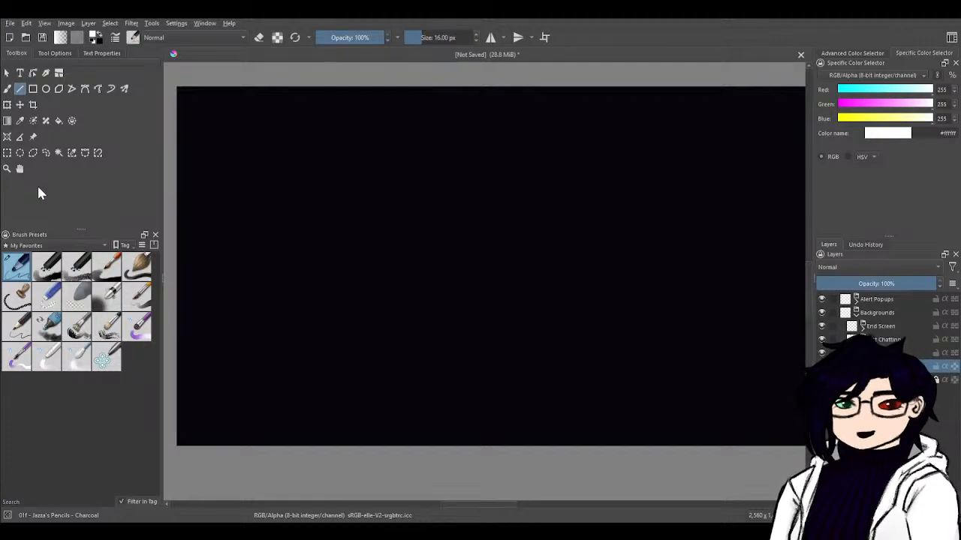
{"action": "mouse_move", "coordinate": [186, 256]}
{"action": "left_mouse_down"}
{"action": "mouse_move", "coordinate": [620, 75]}
{"action": "mouse_move", "coordinate": [654, 72]}
{"action": "left_mouse_up"}
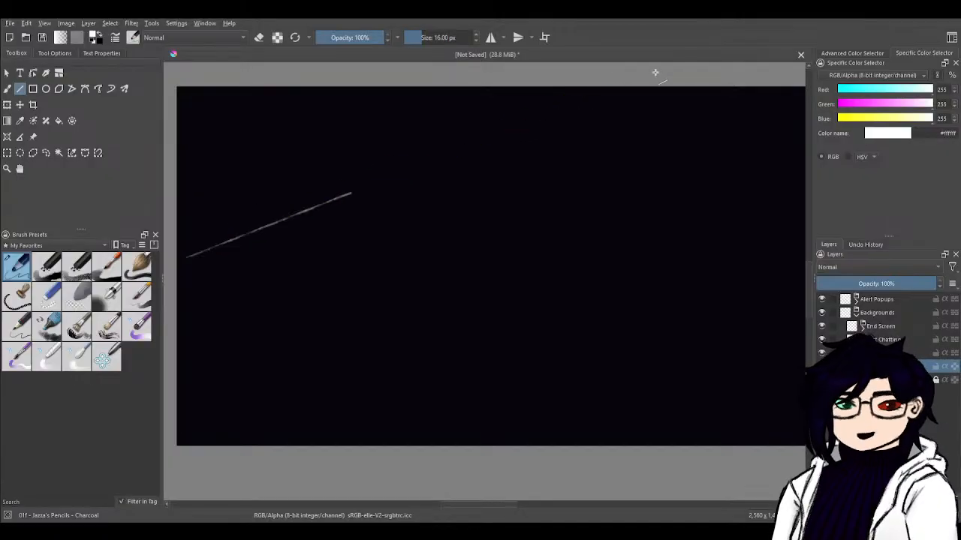
{"action": "key", "text": "ctrl+z"}
{"action": "key", "text": "ctrl+z"}
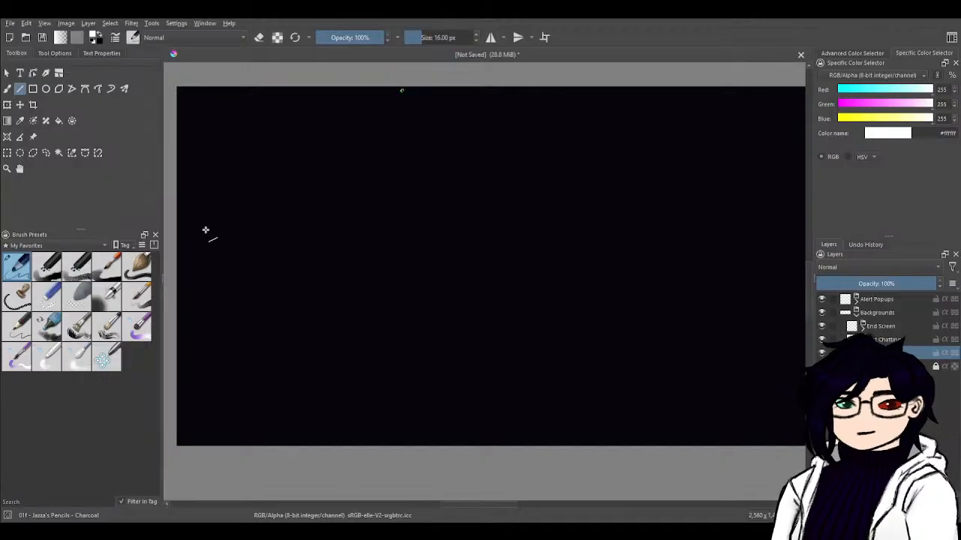
{"action": "key", "text": "ctrl+z"}
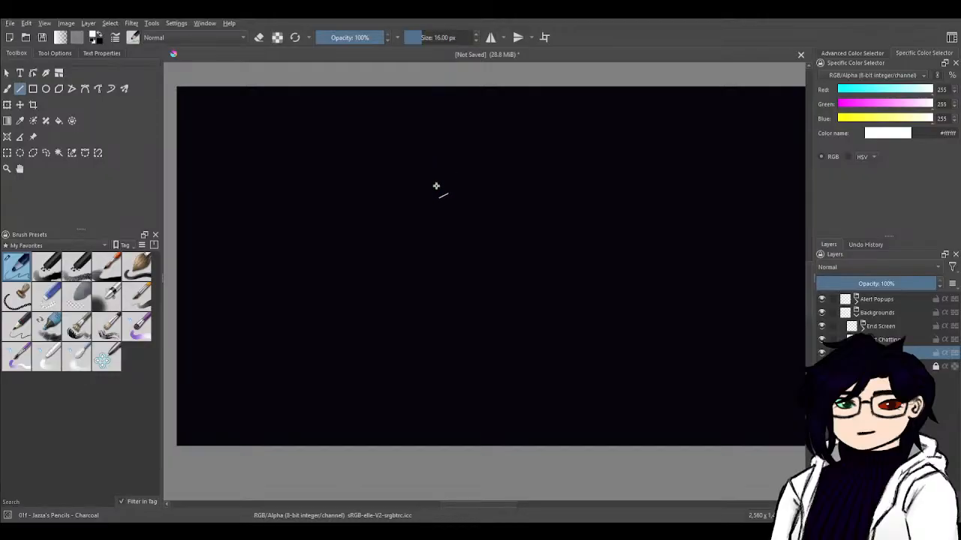
{"action": "key", "text": "ctrl+z"}
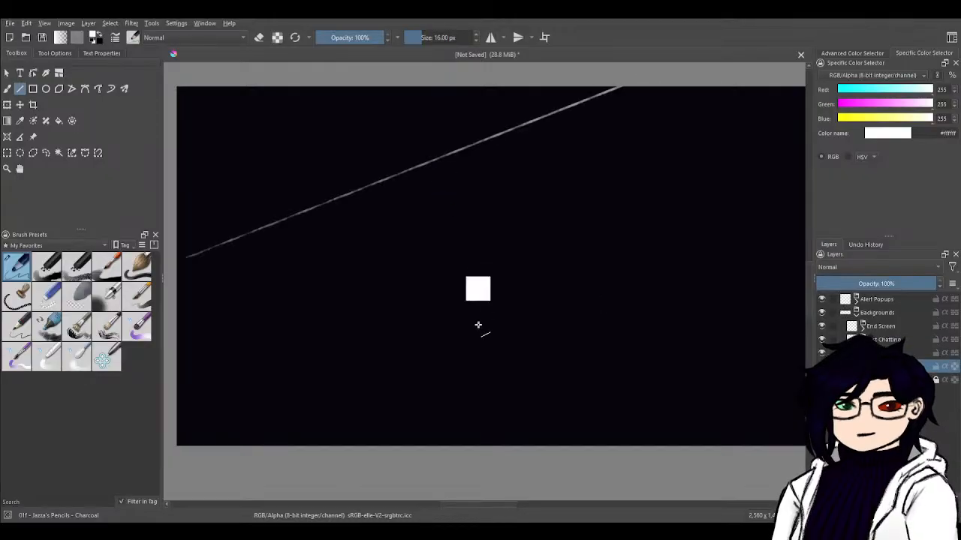
{"action": "key", "text": "ctrl+z"}
{"action": "left_click_drag", "start_coordinate": [399, 104], "coordinate": [165, 299]}
{"action": "key", "text": "ctrl+z"}
{"action": "mouse_move", "coordinate": [444, 79]}
{"action": "left_mouse_down"}
{"action": "mouse_move", "coordinate": [164, 278]}
{"action": "mouse_move", "coordinate": [387, 101]}
{"action": "mouse_move", "coordinate": [447, 81]}
{"action": "left_mouse_up"}
{"action": "key", "text": "ctrl+z"}
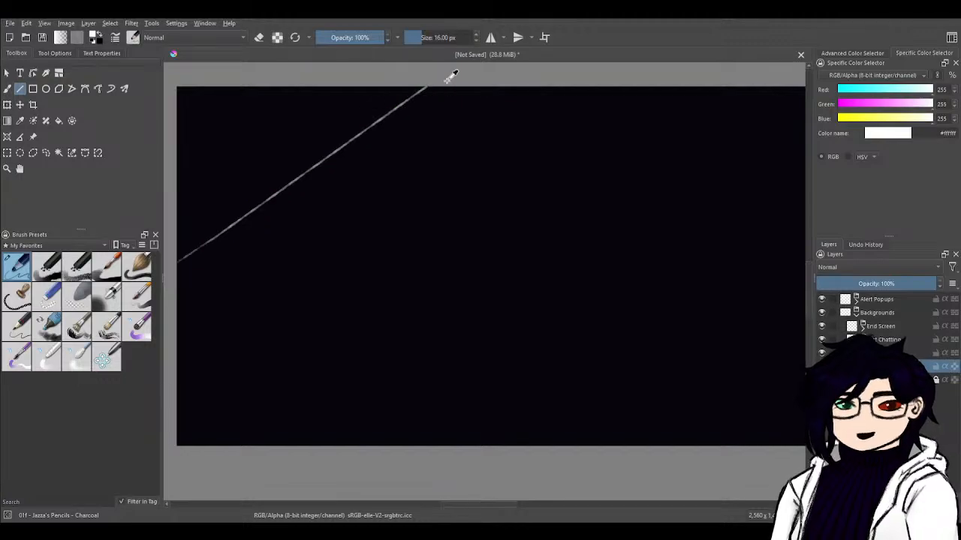
{"action": "key", "text": "ctrl+z"}
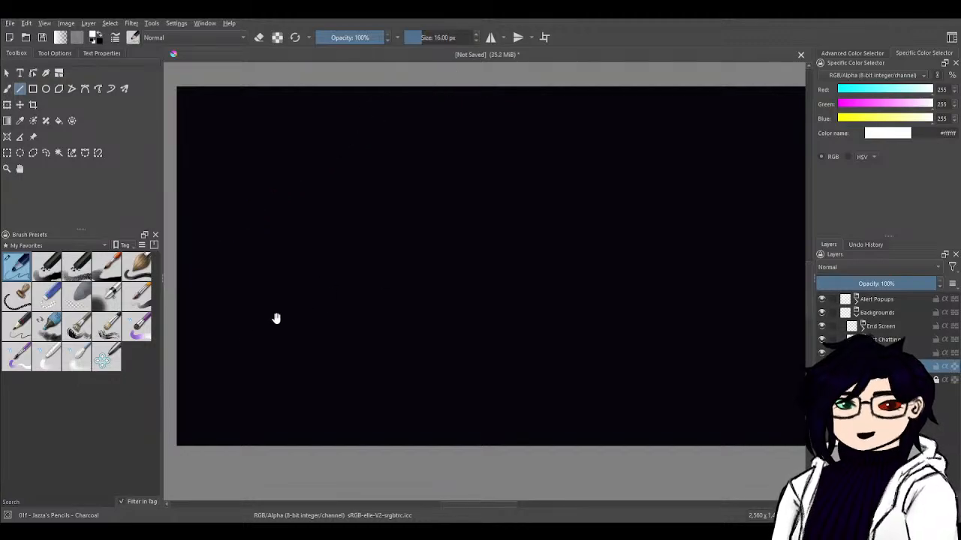
{"action": "scroll", "coordinate": [452, 307], "scroll_direction": "down", "scroll_amount": 1}
{"action": "left_click_drag", "start_coordinate": [460, 237], "coordinate": [473, 255]}
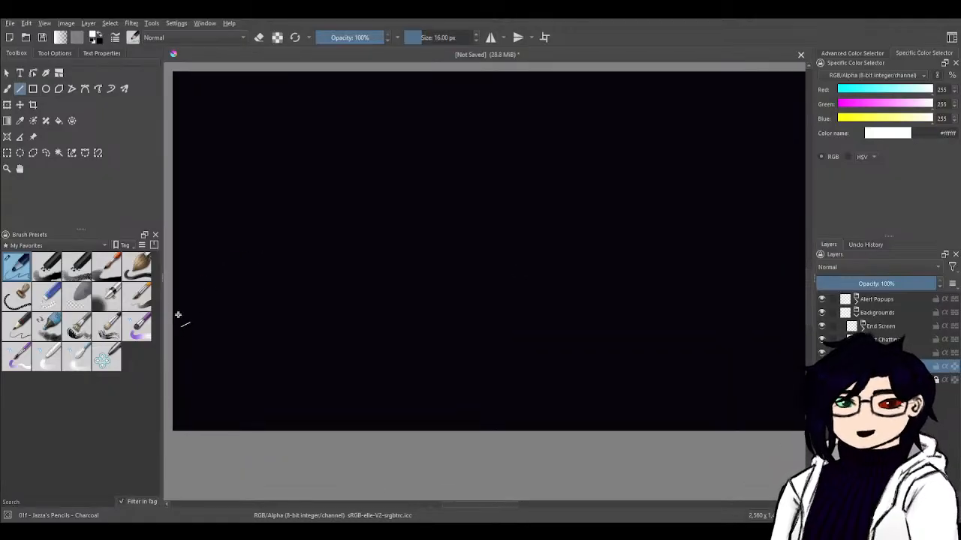
{"action": "left_click_drag", "start_coordinate": [174, 313], "coordinate": [377, 85]}
{"action": "key", "text": "ctrl+z"}
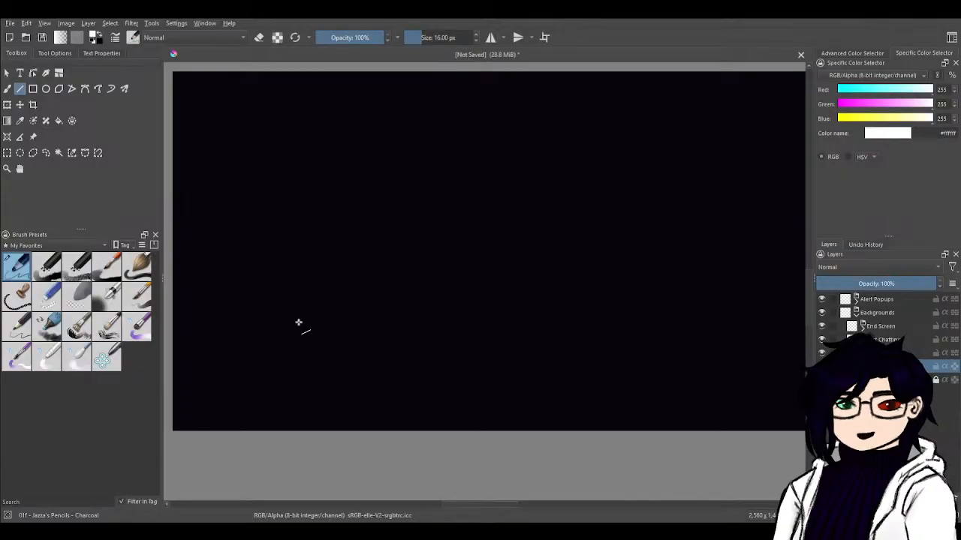
{"action": "left_click_drag", "start_coordinate": [220, 386], "coordinate": [551, 185]}
{"action": "left_click_drag", "start_coordinate": [764, 103], "coordinate": [747, 110]}
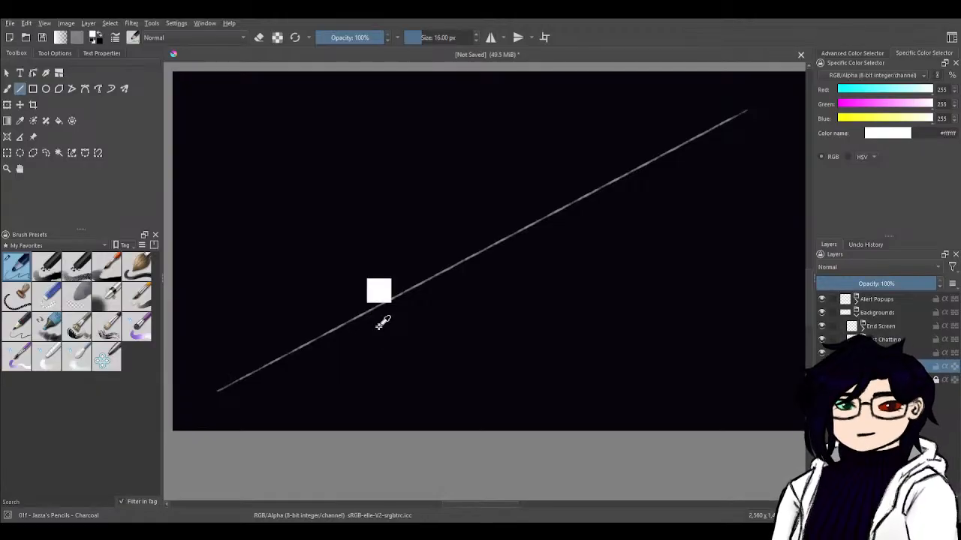
{"action": "key", "text": "ctrl+z"}
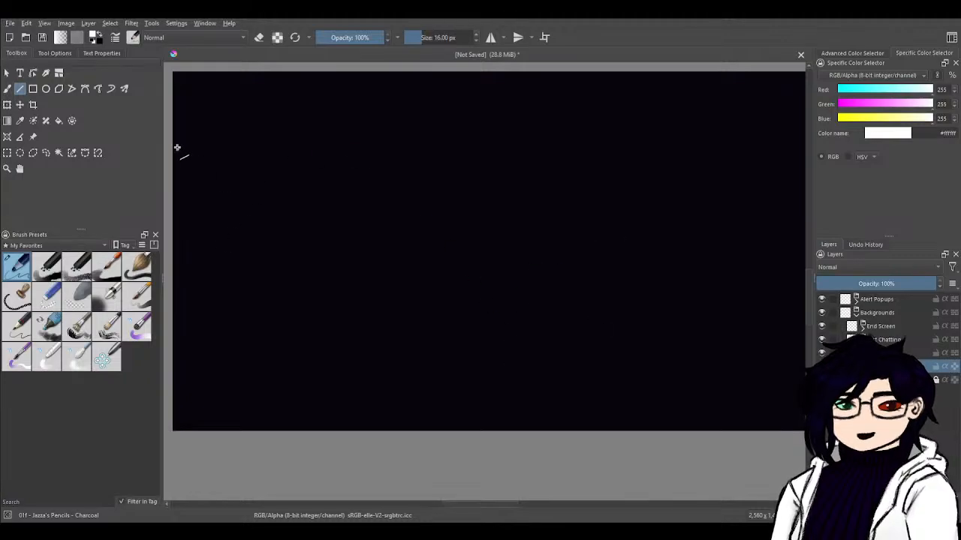
{"action": "left_click", "coordinate": [7, 89]}
{"action": "mouse_move", "coordinate": [235, 237]}
{"action": "left_mouse_down"}
{"action": "mouse_move", "coordinate": [335, 254]}
{"action": "mouse_move", "coordinate": [607, 115]}
{"action": "left_mouse_up"}
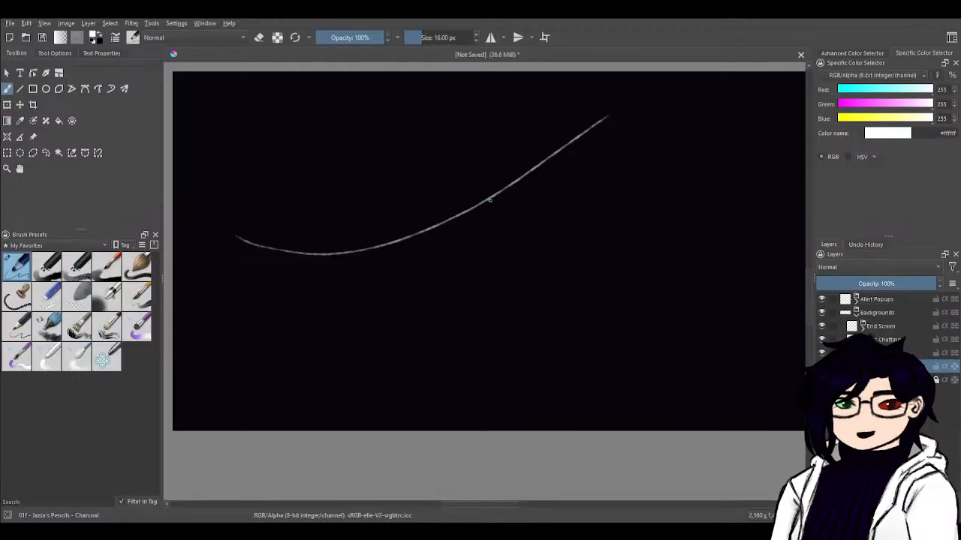
{"action": "key", "text": "ctrl+z"}
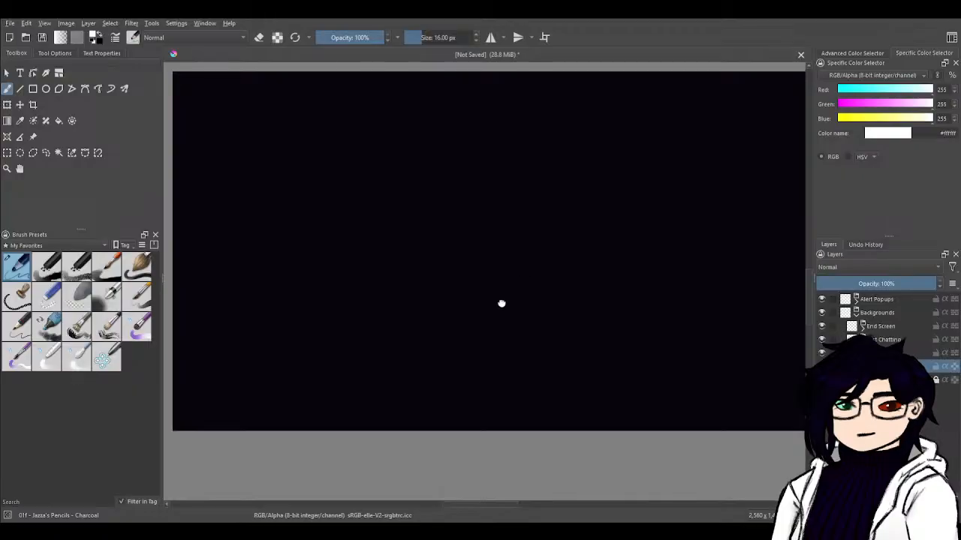
{"action": "mouse_move", "coordinate": [501, 304]}
{"action": "left_mouse_down"}
{"action": "mouse_move", "coordinate": [567, 348]}
{"action": "mouse_move", "coordinate": [541, 332]}
{"action": "mouse_move", "coordinate": [475, 324]}
{"action": "mouse_move", "coordinate": [519, 338]}
{"action": "left_mouse_up"}
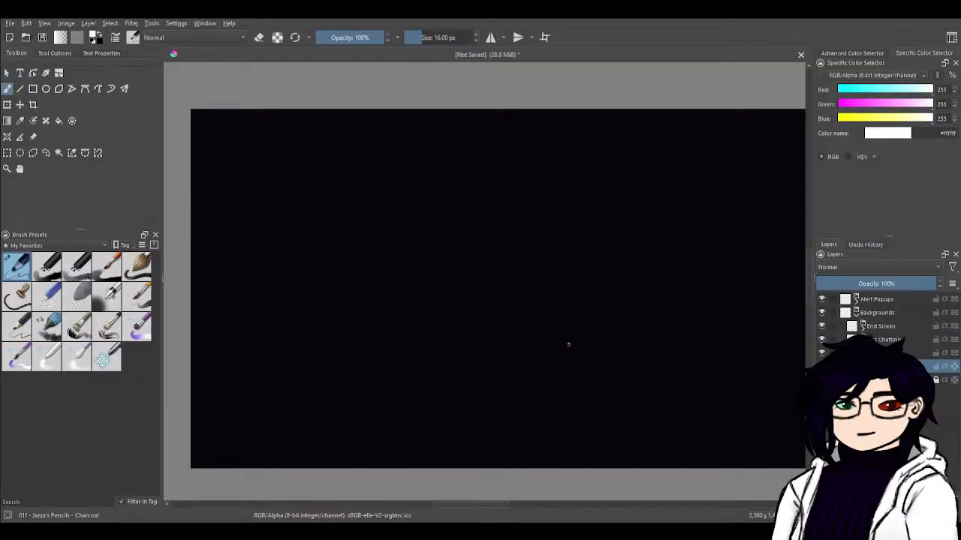
{"action": "scroll", "coordinate": [569, 345], "scroll_direction": "up", "scroll_amount": 1}
{"action": "mouse_move", "coordinate": [622, 257]}
{"action": "left_mouse_down"}
{"action": "mouse_move", "coordinate": [616, 295]}
{"action": "mouse_move", "coordinate": [596, 241]}
{"action": "mouse_move", "coordinate": [593, 270]}
{"action": "mouse_move", "coordinate": [611, 310]}
{"action": "left_mouse_up"}
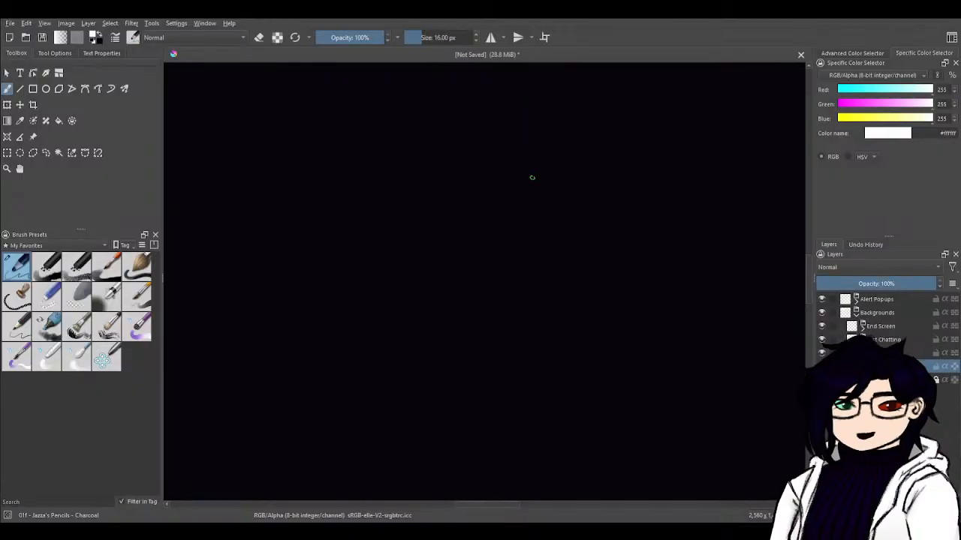
{"action": "left_click_drag", "start_coordinate": [525, 166], "coordinate": [532, 246]}
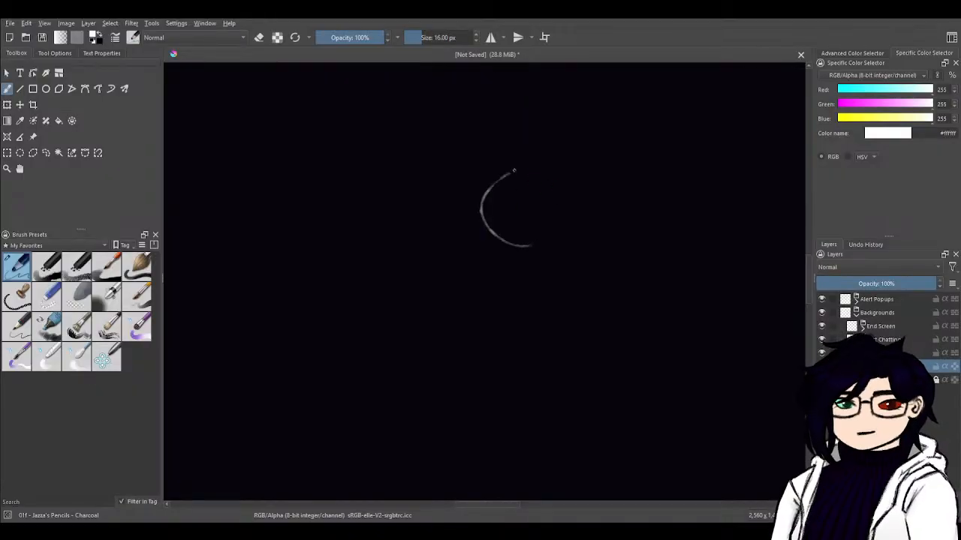
{"action": "key", "text": "ctrl+minus"}
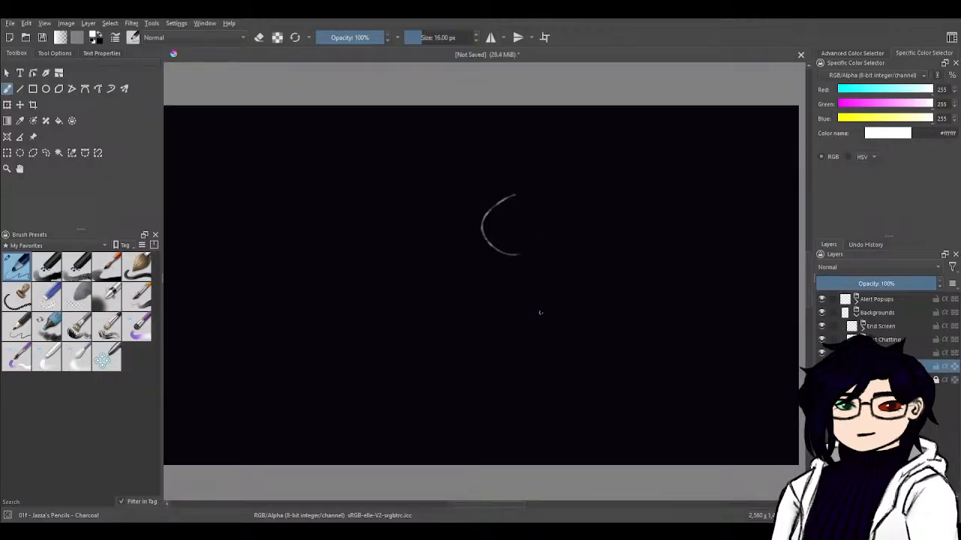
{"action": "left_click_drag", "start_coordinate": [630, 271], "coordinate": [668, 319]}
{"action": "key", "text": "ctrl+z"}
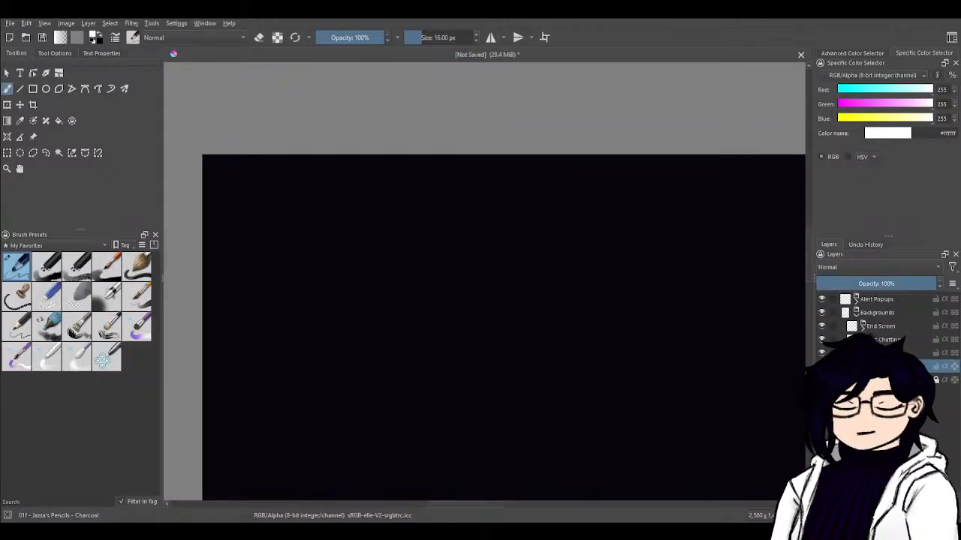
{"action": "left_click_drag", "start_coordinate": [515, 343], "coordinate": [523, 278]}
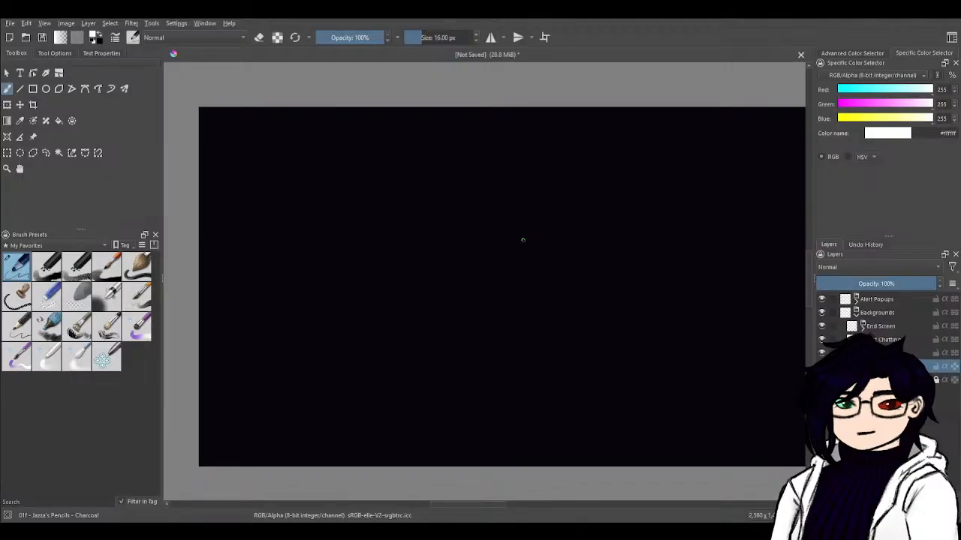
{"action": "mouse_move", "coordinate": [495, 235]}
{"action": "left_mouse_down"}
{"action": "mouse_move", "coordinate": [516, 259]}
{"action": "mouse_move", "coordinate": [500, 229]}
{"action": "left_mouse_up"}
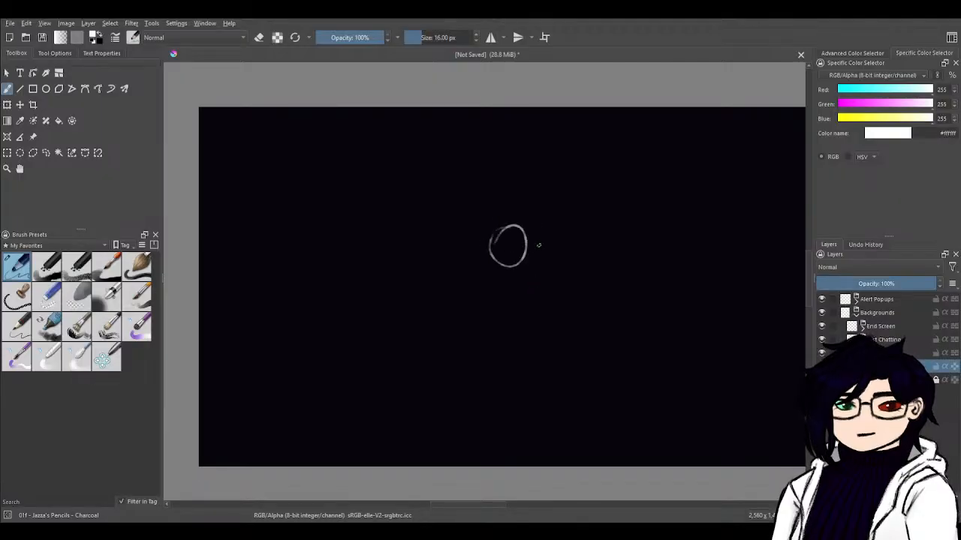
{"action": "key", "text": "ctrl+z"}
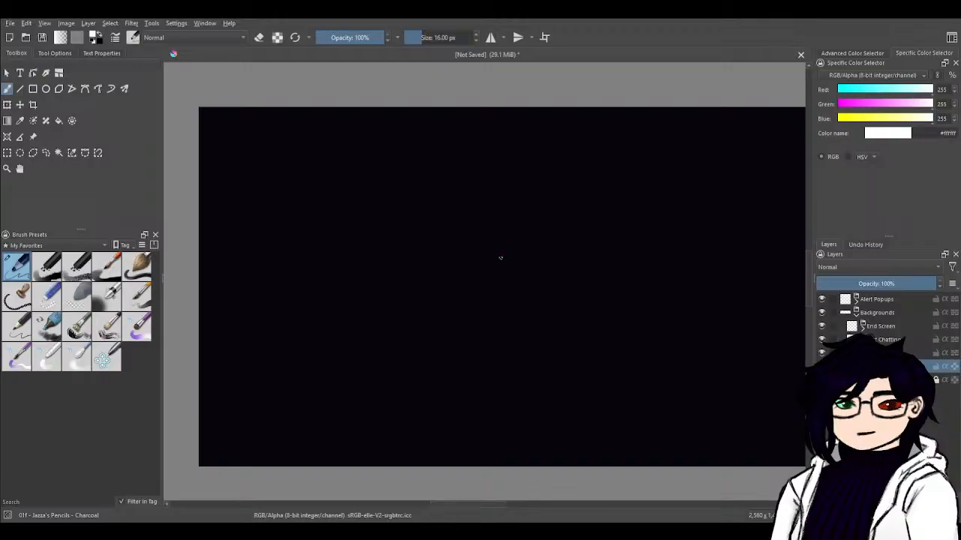
{"action": "mouse_move", "coordinate": [537, 243]}
{"action": "left_mouse_down"}
{"action": "mouse_move", "coordinate": [514, 275]}
{"action": "mouse_move", "coordinate": [533, 240]}
{"action": "mouse_move", "coordinate": [509, 260]}
{"action": "mouse_move", "coordinate": [527, 236]}
{"action": "mouse_move", "coordinate": [524, 280]}
{"action": "left_mouse_up"}
{"action": "key", "text": "ctrl+z"}
{"action": "key", "text": "ctrl+z"}
{"action": "mouse_move", "coordinate": [501, 250]}
{"action": "left_mouse_down"}
{"action": "mouse_move", "coordinate": [525, 235]}
{"action": "mouse_move", "coordinate": [541, 272]}
{"action": "mouse_move", "coordinate": [524, 286]}
{"action": "left_mouse_up"}
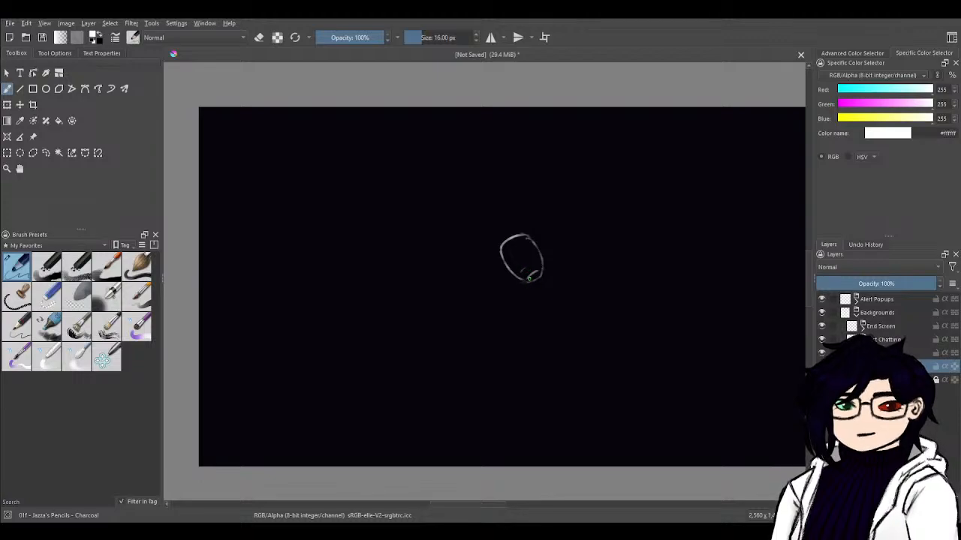
{"action": "mouse_move", "coordinate": [523, 270]}
{"action": "left_mouse_down"}
{"action": "mouse_move", "coordinate": [526, 279]}
{"action": "mouse_move", "coordinate": [543, 256]}
{"action": "mouse_move", "coordinate": [529, 230]}
{"action": "mouse_move", "coordinate": [548, 264]}
{"action": "left_mouse_up"}
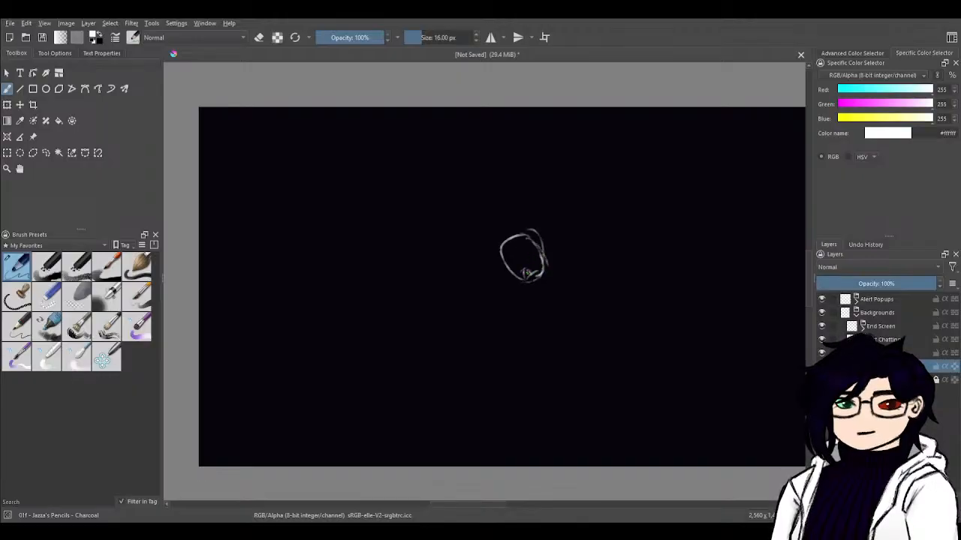
{"action": "key", "text": "ctrl+z"}
{"action": "key", "text": "ctrl+z"}
{"action": "key", "text": "ctrl+z"}
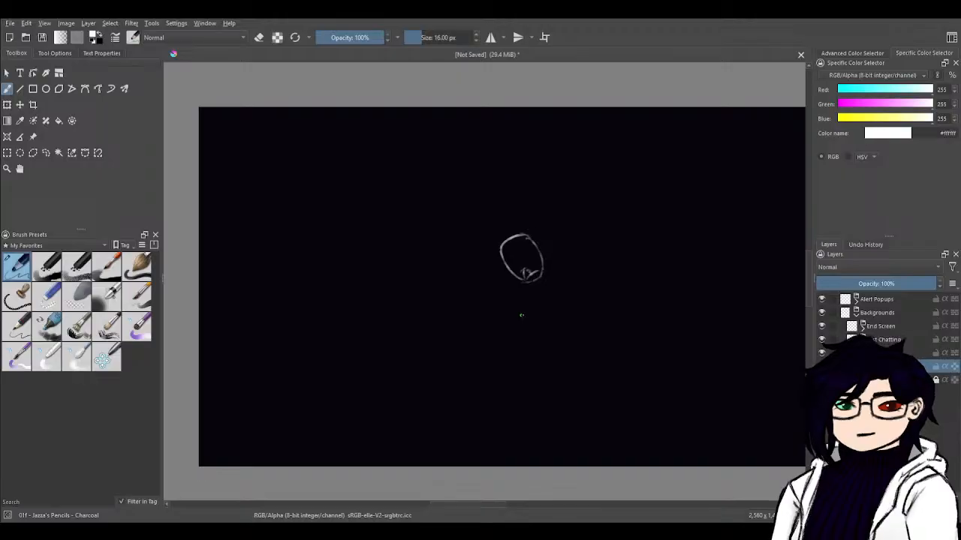
{"action": "key", "text": "ctrl+z"}
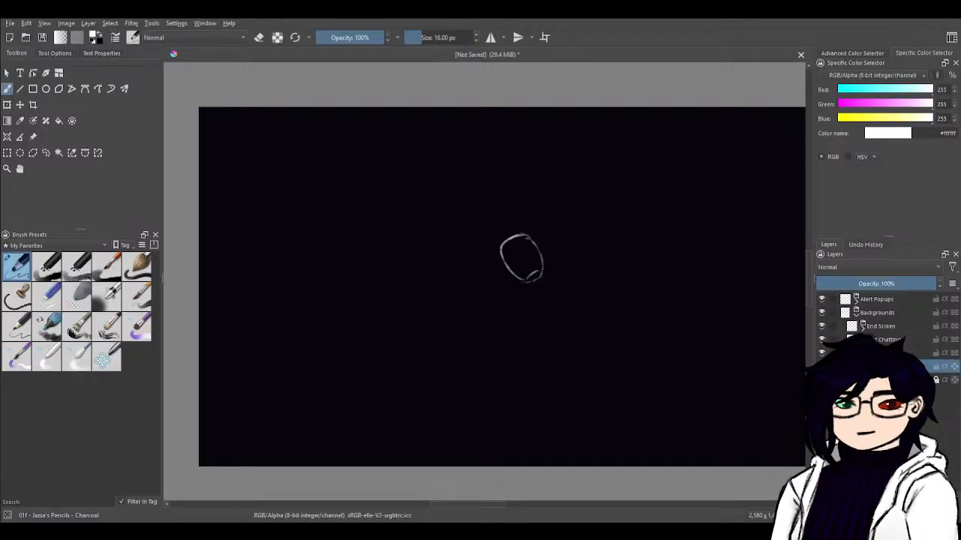
{"action": "key", "text": "ctrl+z"}
{"action": "key", "text": "ctrl+z"}
{"action": "key", "text": "ctrl+z"}
{"action": "key", "text": "ctrl+z"}
{"action": "key", "text": "ctrl+z"}
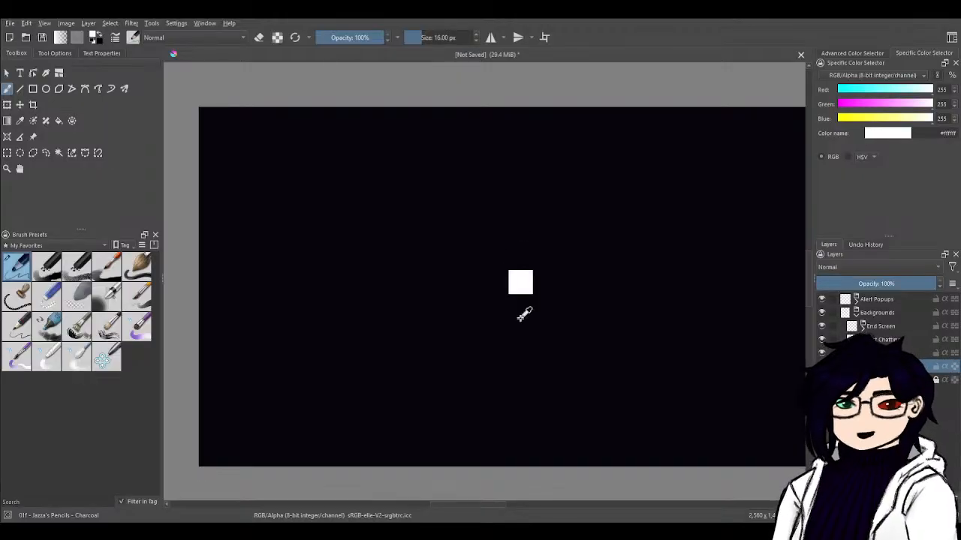
{"action": "key", "text": "ctrl+z"}
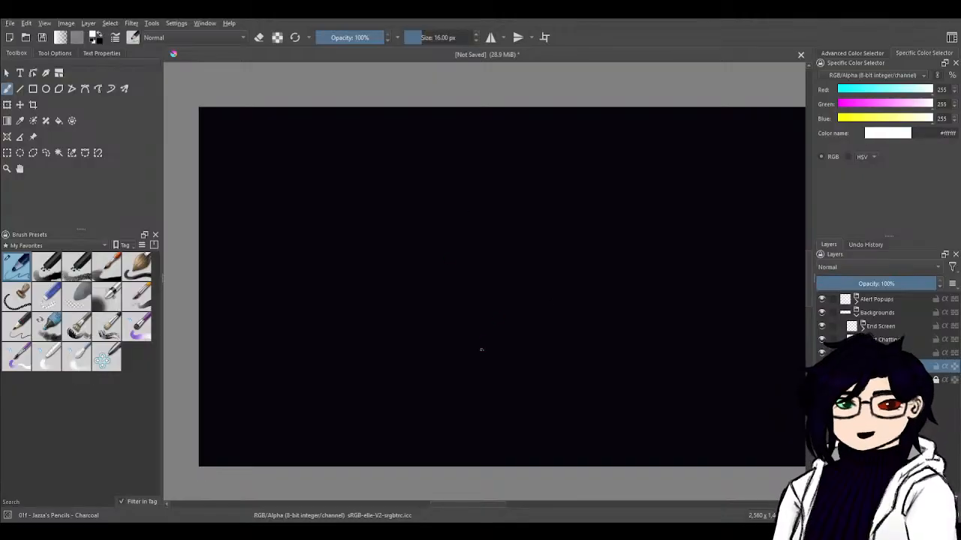
{"action": "scroll", "coordinate": [439, 315], "scroll_direction": "up", "scroll_amount": 1}
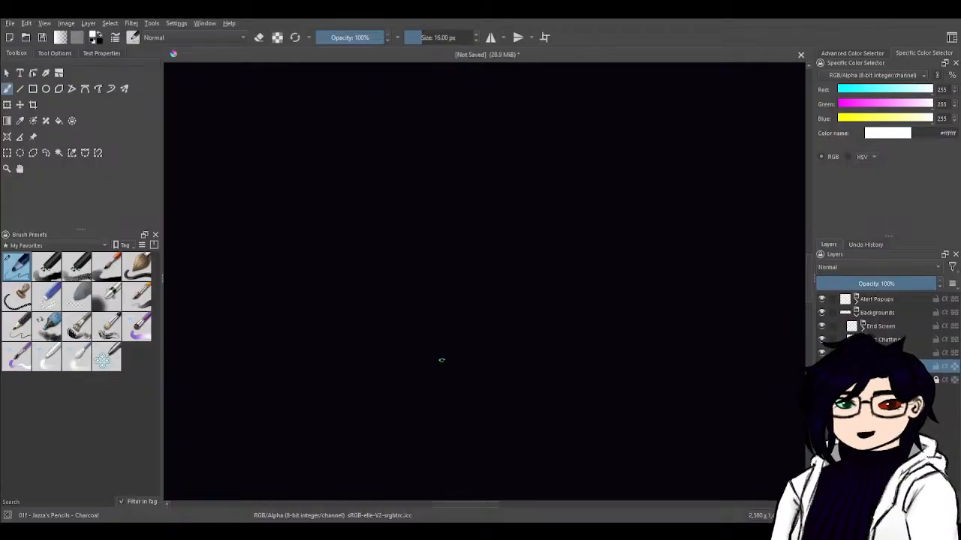
{"action": "scroll", "coordinate": [443, 356], "scroll_direction": "down", "scroll_amount": 2}
{"action": "scroll", "coordinate": [459, 326], "scroll_direction": "up", "scroll_amount": 1}
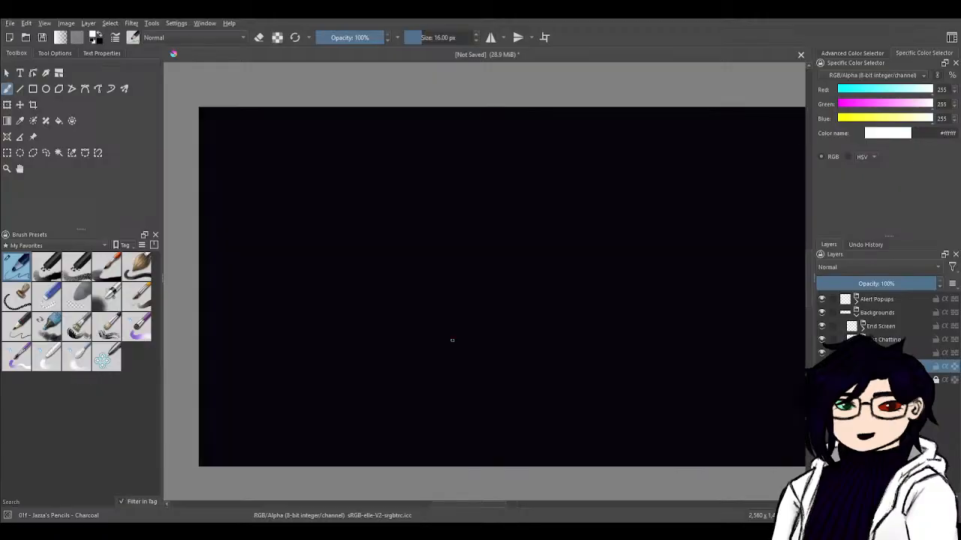
{"action": "scroll", "coordinate": [442, 361], "scroll_direction": "up", "scroll_amount": 1}
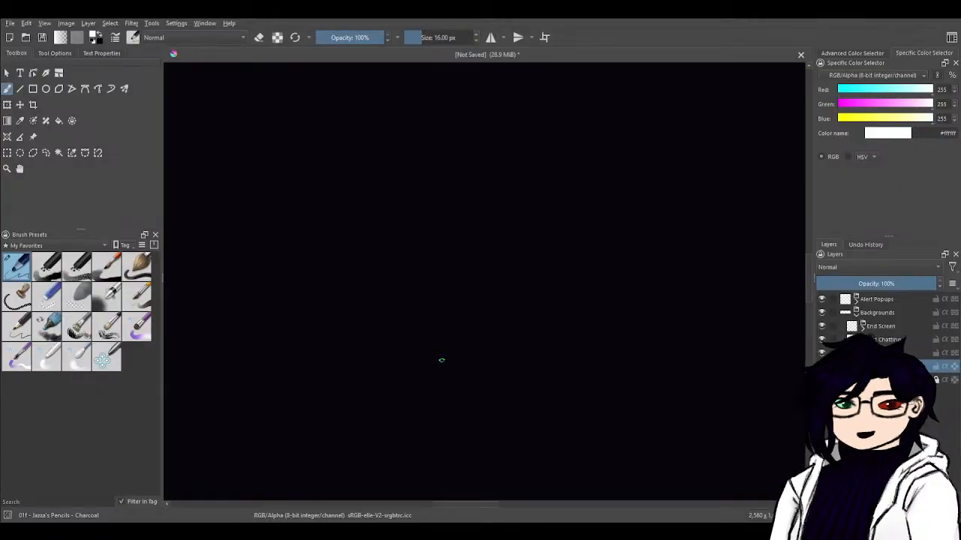
{"action": "left_click_drag", "start_coordinate": [632, 239], "coordinate": [536, 307]}
{"action": "left_click_drag", "start_coordinate": [472, 327], "coordinate": [536, 295]}
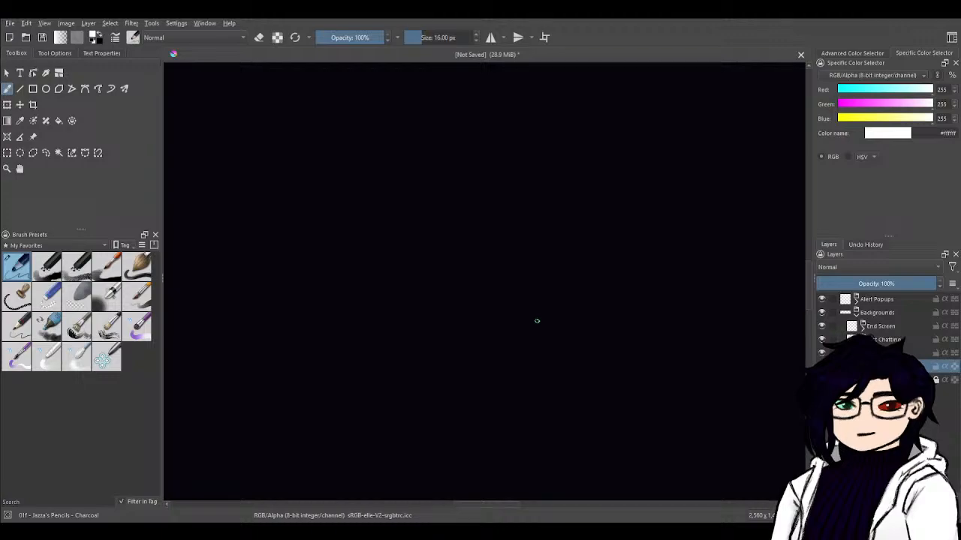
{"action": "left_click_drag", "start_coordinate": [453, 249], "coordinate": [485, 241]}
{"action": "key", "text": "ctrl+z"}
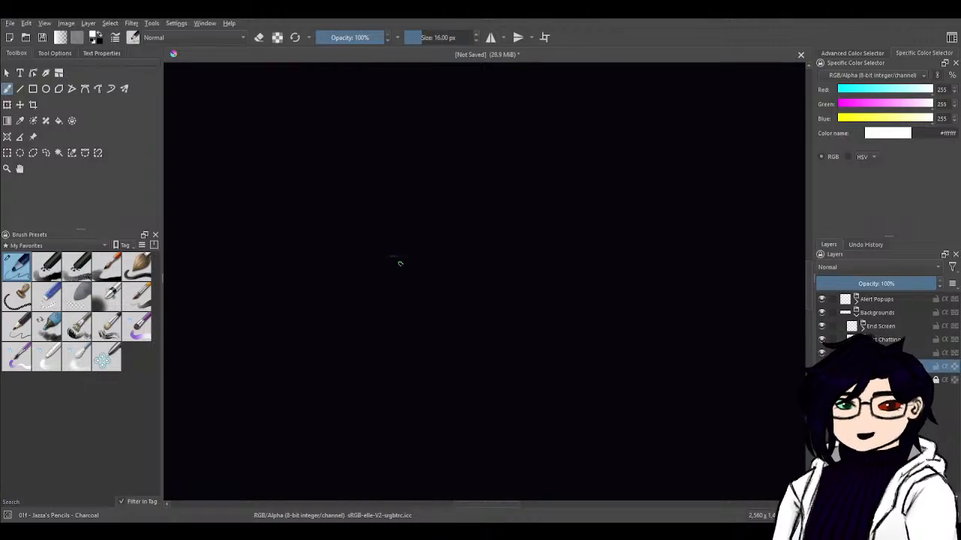
{"action": "left_click_drag", "start_coordinate": [394, 257], "coordinate": [431, 244]}
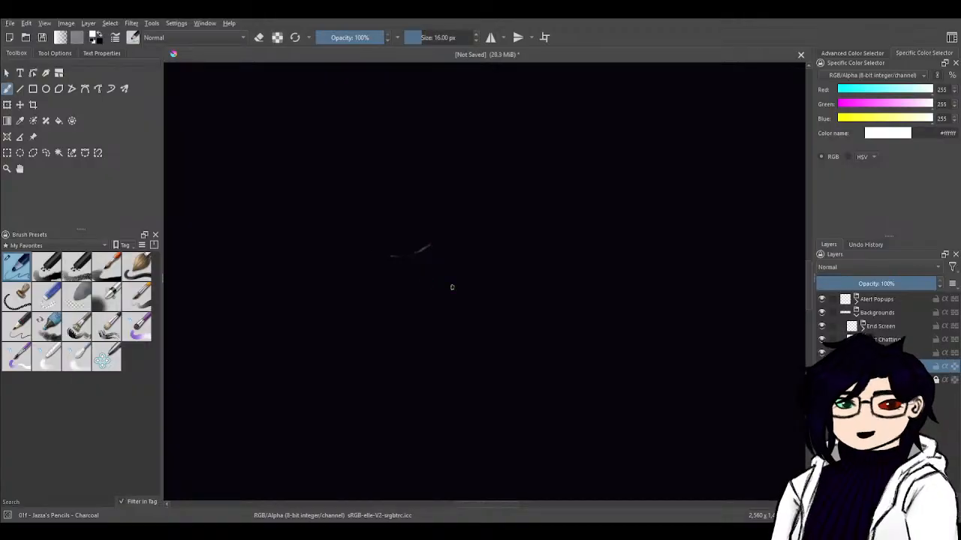
{"action": "key", "text": "ctrl"}
{"action": "key", "text": "ctrl+z"}
{"action": "key", "text": "ctrl+z"}
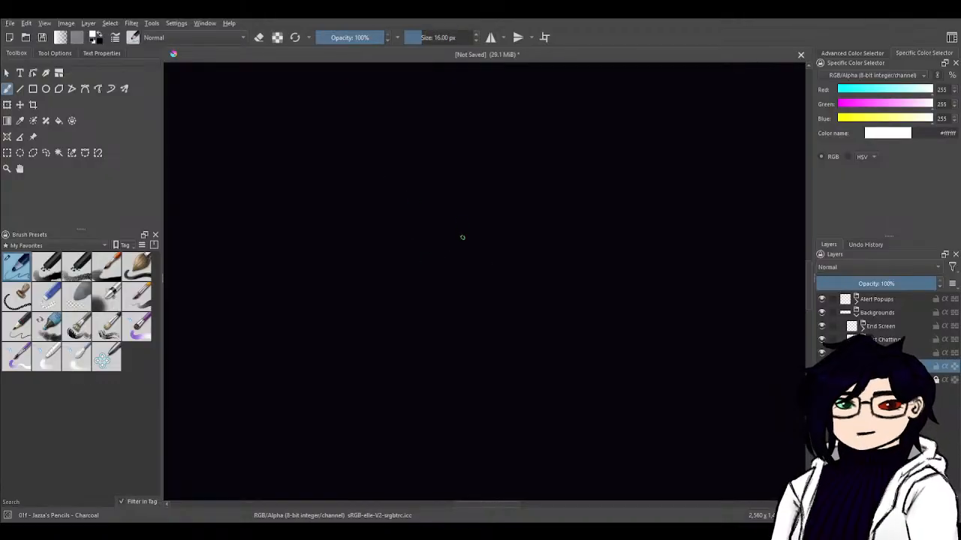
{"action": "mouse_move", "coordinate": [427, 201]}
{"action": "left_mouse_down"}
{"action": "mouse_move", "coordinate": [476, 225]}
{"action": "mouse_move", "coordinate": [454, 189]}
{"action": "left_mouse_up"}
{"action": "key", "text": "ctrl+z"}
{"action": "key", "text": "ctrl+z"}
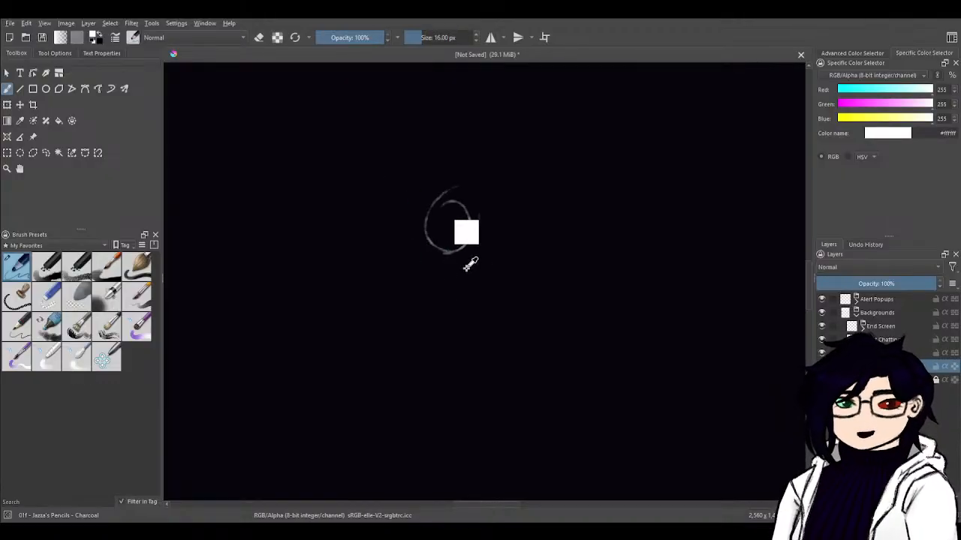
{"action": "mouse_move", "coordinate": [481, 242]}
{"action": "left_mouse_down"}
{"action": "mouse_move", "coordinate": [495, 194]}
{"action": "mouse_move", "coordinate": [507, 222]}
{"action": "left_mouse_up"}
{"action": "key", "text": "ctrl+z"}
{"action": "left_click_drag", "start_coordinate": [480, 185], "coordinate": [502, 183]}
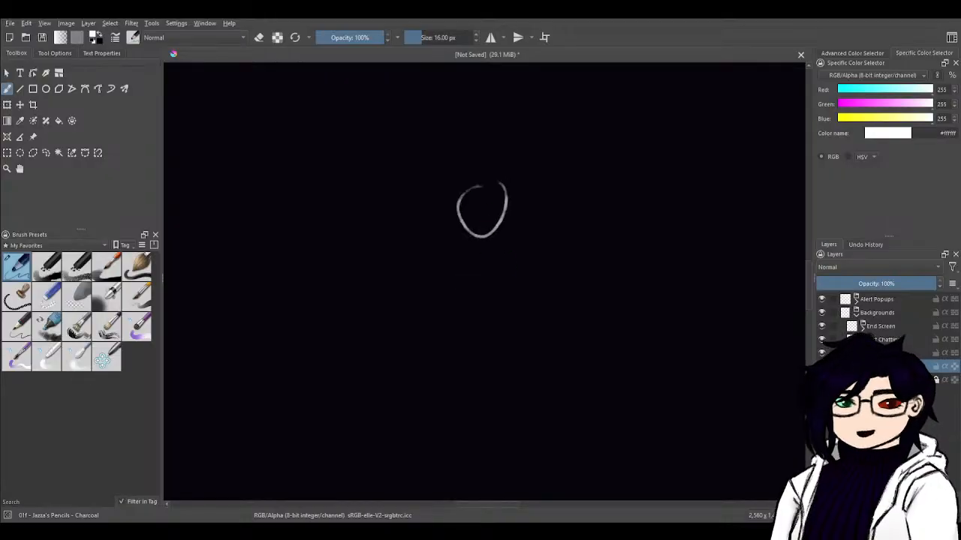
{"action": "key", "text": "ctrl+z"}
{"action": "mouse_move", "coordinate": [457, 217]}
{"action": "left_mouse_down"}
{"action": "mouse_move", "coordinate": [472, 240]}
{"action": "mouse_move", "coordinate": [516, 176]}
{"action": "mouse_move", "coordinate": [458, 217]}
{"action": "mouse_move", "coordinate": [521, 182]}
{"action": "mouse_move", "coordinate": [461, 174]}
{"action": "mouse_move", "coordinate": [453, 238]}
{"action": "mouse_move", "coordinate": [468, 243]}
{"action": "left_mouse_up"}
{"action": "key", "text": "ctrl+z"}
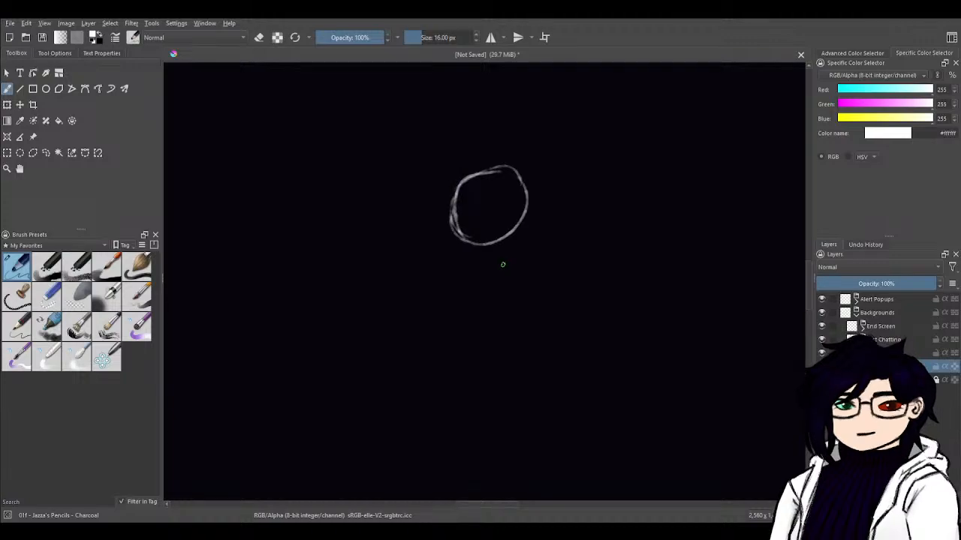
{"action": "mouse_move", "coordinate": [459, 239]}
{"action": "left_mouse_down"}
{"action": "mouse_move", "coordinate": [453, 198]}
{"action": "mouse_move", "coordinate": [463, 177]}
{"action": "mouse_move", "coordinate": [518, 174]}
{"action": "mouse_move", "coordinate": [495, 244]}
{"action": "left_mouse_up"}
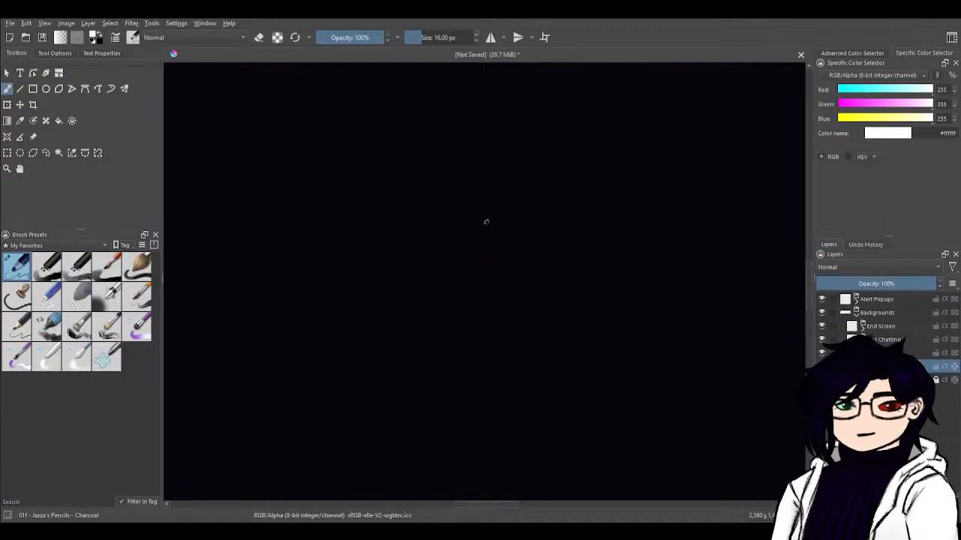
- Sketch a character's egg-shaped head outline tapering to a pointed chin, building it up with overlapping white freehand strokes
{"action": "mouse_move", "coordinate": [492, 180]}
{"action": "left_mouse_down"}
{"action": "mouse_move", "coordinate": [459, 246]}
{"action": "mouse_move", "coordinate": [513, 261]}
{"action": "left_mouse_up"}
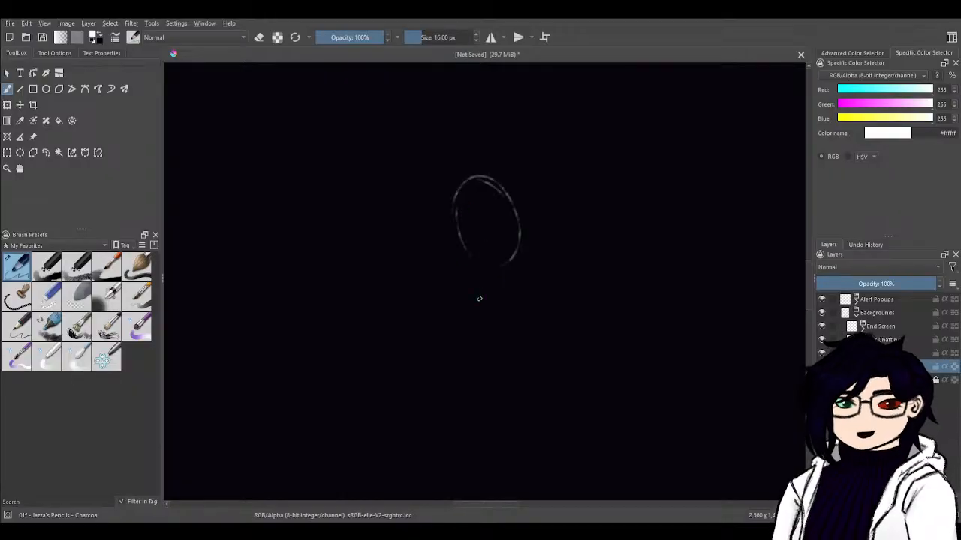
{"action": "mouse_move", "coordinate": [455, 237]}
{"action": "left_mouse_down"}
{"action": "mouse_move", "coordinate": [484, 283]}
{"action": "mouse_move", "coordinate": [499, 286]}
{"action": "left_mouse_up"}
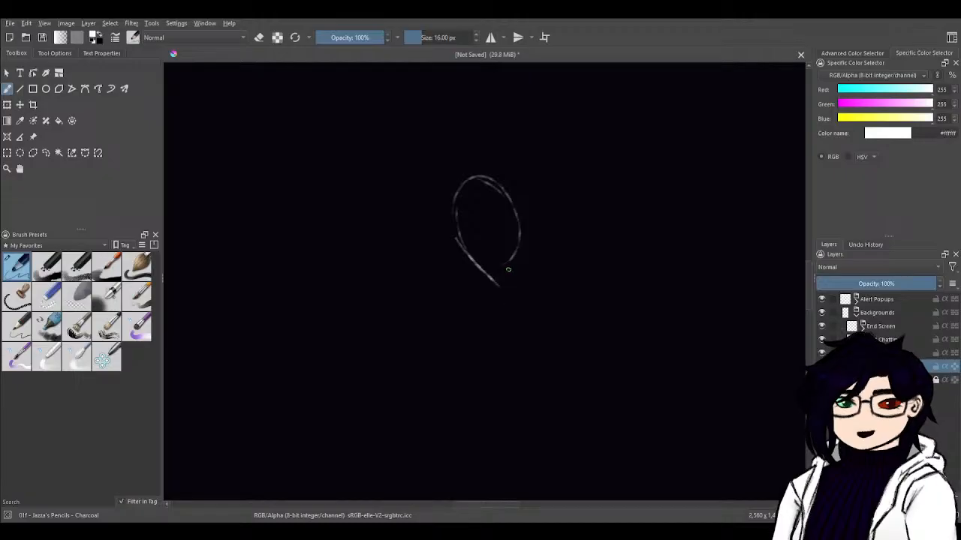
{"action": "mouse_move", "coordinate": [519, 269]}
{"action": "left_mouse_down"}
{"action": "mouse_move", "coordinate": [521, 245]}
{"action": "mouse_move", "coordinate": [516, 275]}
{"action": "mouse_move", "coordinate": [495, 297]}
{"action": "left_mouse_up"}
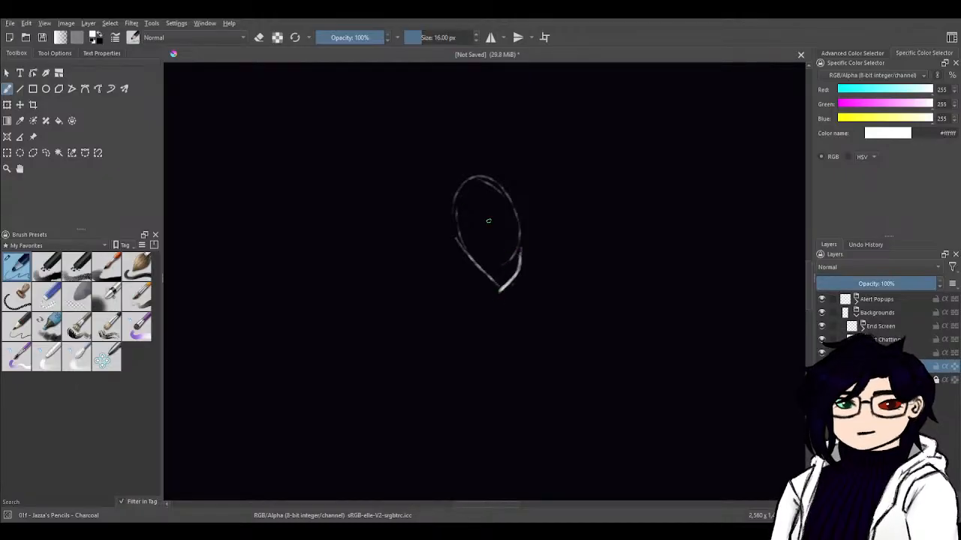
{"action": "mouse_move", "coordinate": [462, 242]}
{"action": "left_mouse_down"}
{"action": "mouse_move", "coordinate": [480, 194]}
{"action": "mouse_move", "coordinate": [504, 188]}
{"action": "mouse_move", "coordinate": [524, 241]}
{"action": "mouse_move", "coordinate": [477, 188]}
{"action": "mouse_move", "coordinate": [461, 257]}
{"action": "left_mouse_up"}
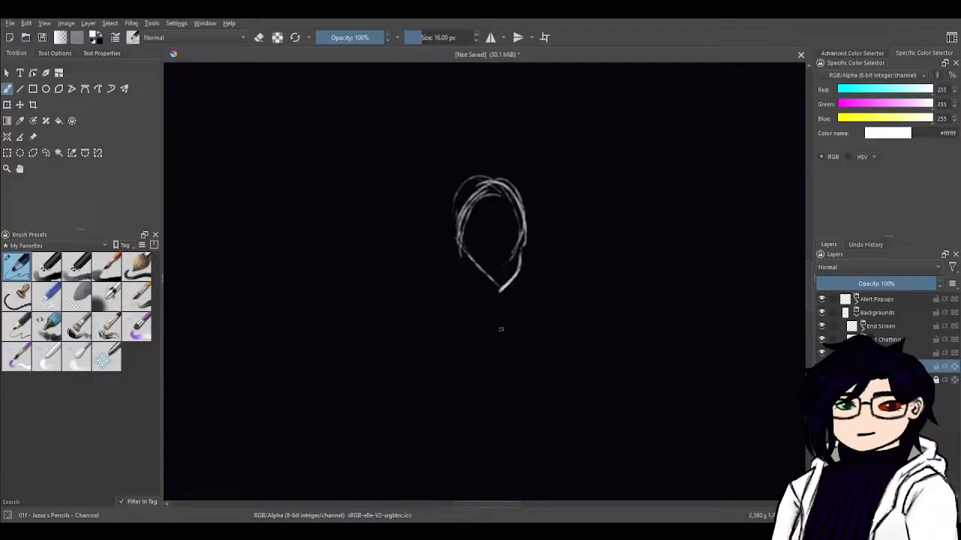
{"action": "mouse_move", "coordinate": [461, 251]}
{"action": "left_mouse_down"}
{"action": "mouse_move", "coordinate": [474, 277]}
{"action": "mouse_move", "coordinate": [501, 293]}
{"action": "mouse_move", "coordinate": [477, 282]}
{"action": "mouse_move", "coordinate": [496, 286]}
{"action": "left_mouse_up"}
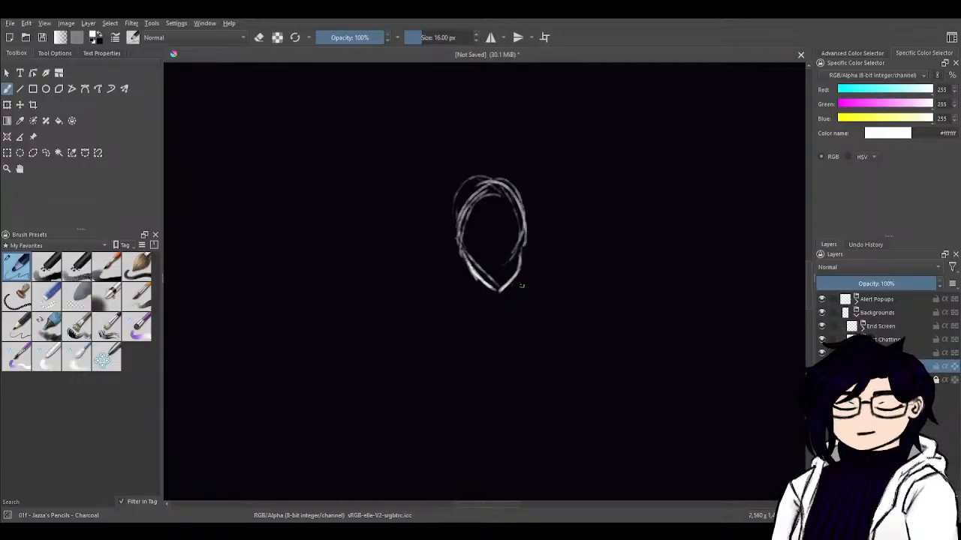
{"action": "mouse_move", "coordinate": [527, 243]}
{"action": "left_mouse_down"}
{"action": "mouse_move", "coordinate": [533, 273]}
{"action": "mouse_move", "coordinate": [543, 271]}
{"action": "mouse_move", "coordinate": [528, 309]}
{"action": "left_mouse_up"}
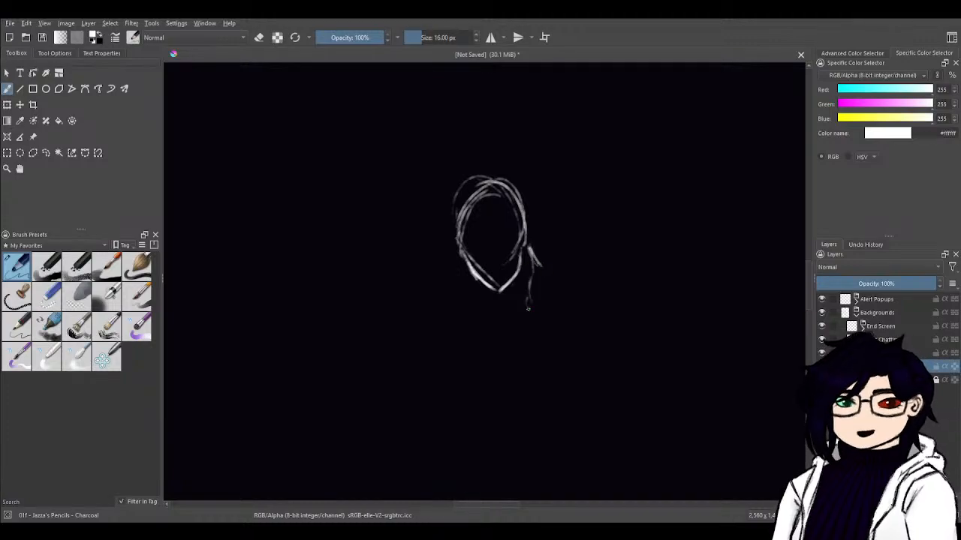
{"action": "mouse_move", "coordinate": [537, 260]}
{"action": "left_mouse_down"}
{"action": "mouse_move", "coordinate": [527, 311]}
{"action": "mouse_move", "coordinate": [577, 287]}
{"action": "mouse_move", "coordinate": [587, 293]}
{"action": "left_mouse_up"}
{"action": "mouse_move", "coordinate": [585, 367]}
{"action": "left_mouse_down"}
{"action": "mouse_move", "coordinate": [590, 289]}
{"action": "mouse_move", "coordinate": [560, 290]}
{"action": "mouse_move", "coordinate": [511, 233]}
{"action": "mouse_move", "coordinate": [635, 407]}
{"action": "mouse_move", "coordinate": [583, 343]}
{"action": "mouse_move", "coordinate": [681, 401]}
{"action": "left_mouse_up"}
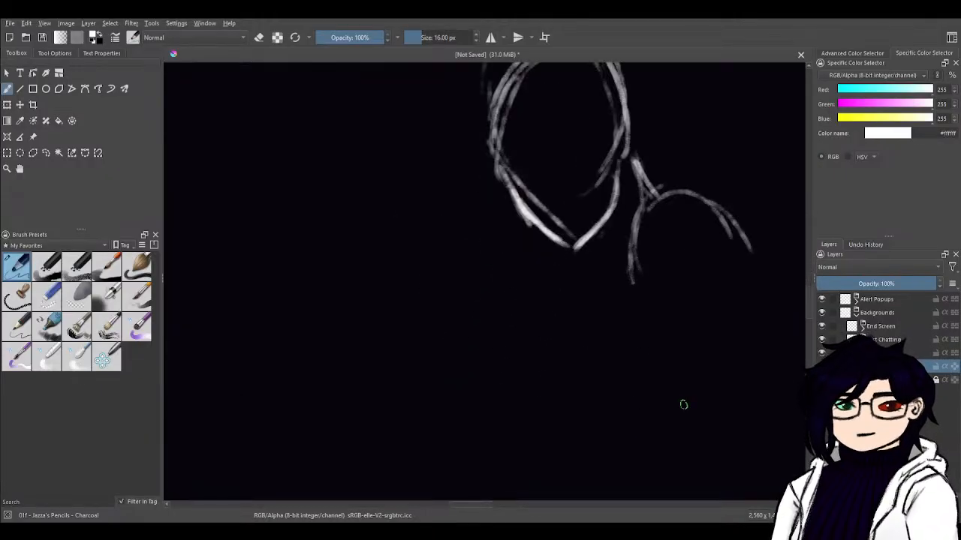
{"action": "left_click_drag", "start_coordinate": [635, 304], "coordinate": [482, 345]}
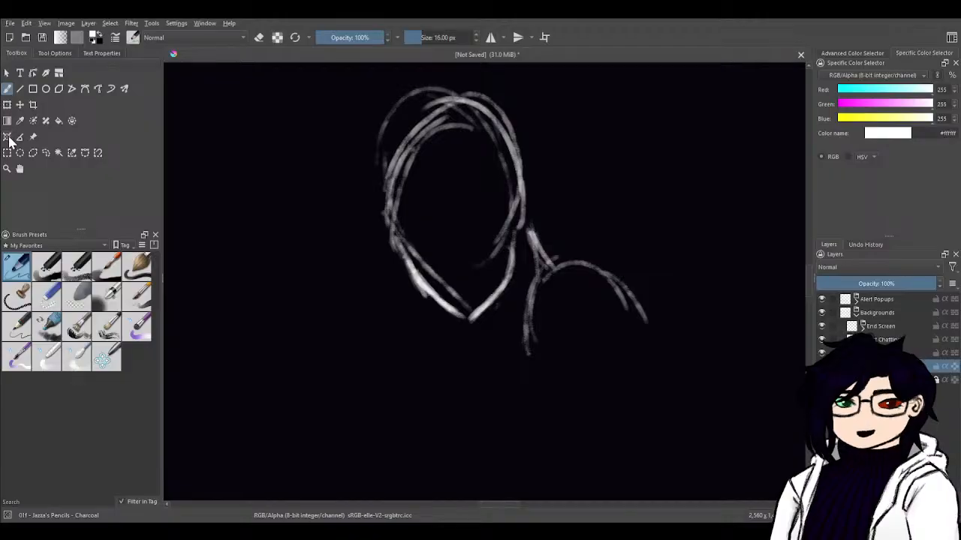
{"action": "left_click", "coordinate": [7, 106]}
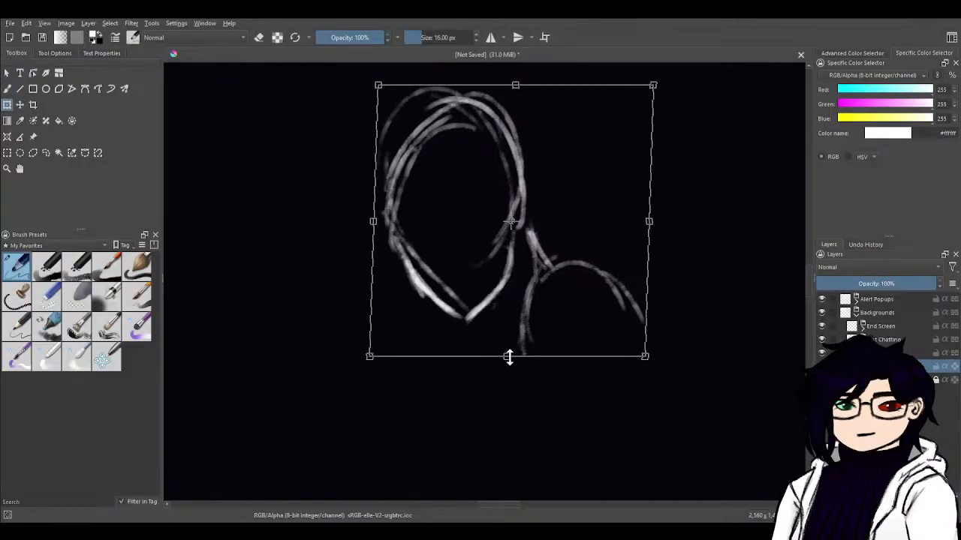
{"action": "key", "text": "Escape"}
{"action": "key", "text": "ctrl+z"}
{"action": "key", "text": "ctrl+z"}
{"action": "key", "text": "ctrl+z"}
{"action": "key", "text": "ctrl+z"}
{"action": "key", "text": "ctrl+z"}
{"action": "key", "text": "ctrl+z"}
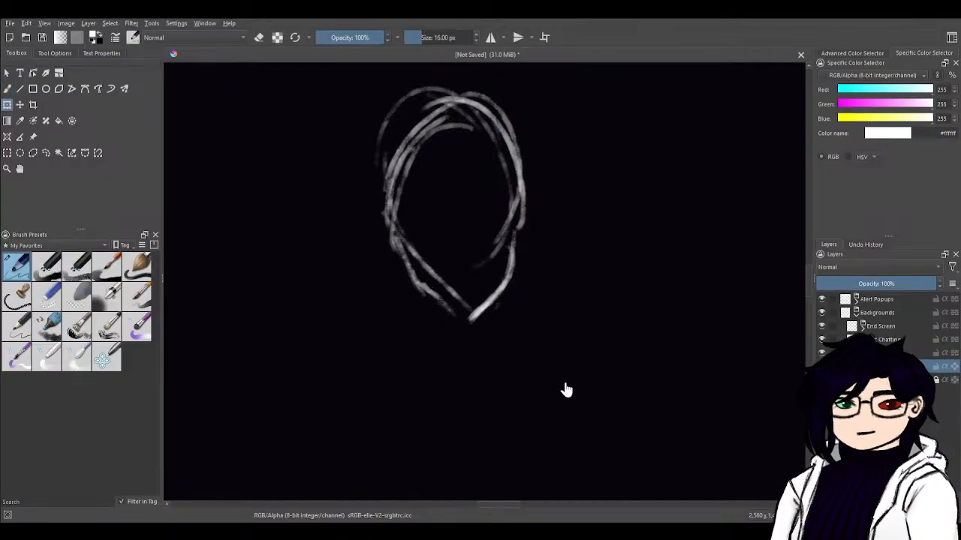
- Undo all the strokes of the large head outline
{"action": "key", "text": "ctrl+z"}
{"action": "key", "text": "ctrl+z"}
{"action": "key", "text": "ctrl+z"}
{"action": "key", "text": "ctrl+z"}
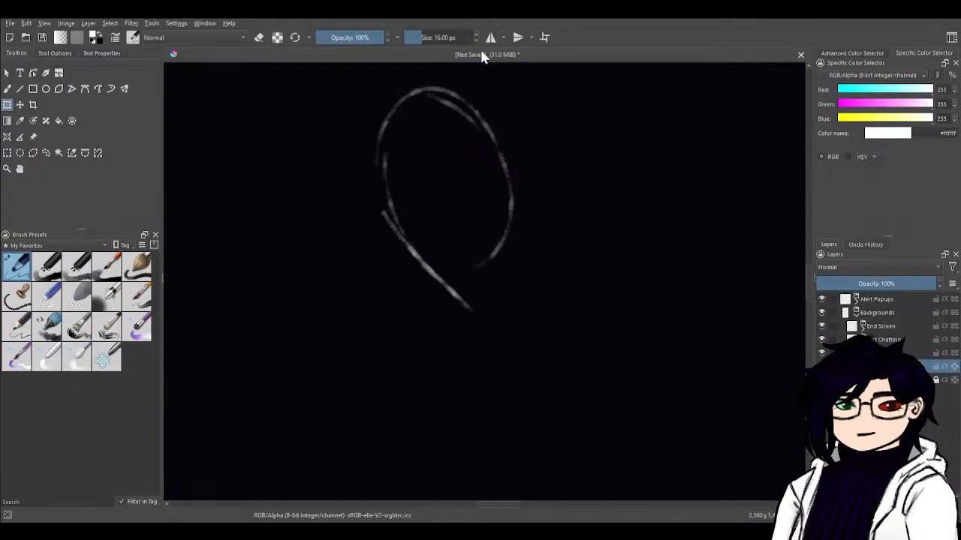
{"action": "key", "text": "ctrl+z"}
{"action": "key", "text": "ctrl+z"}
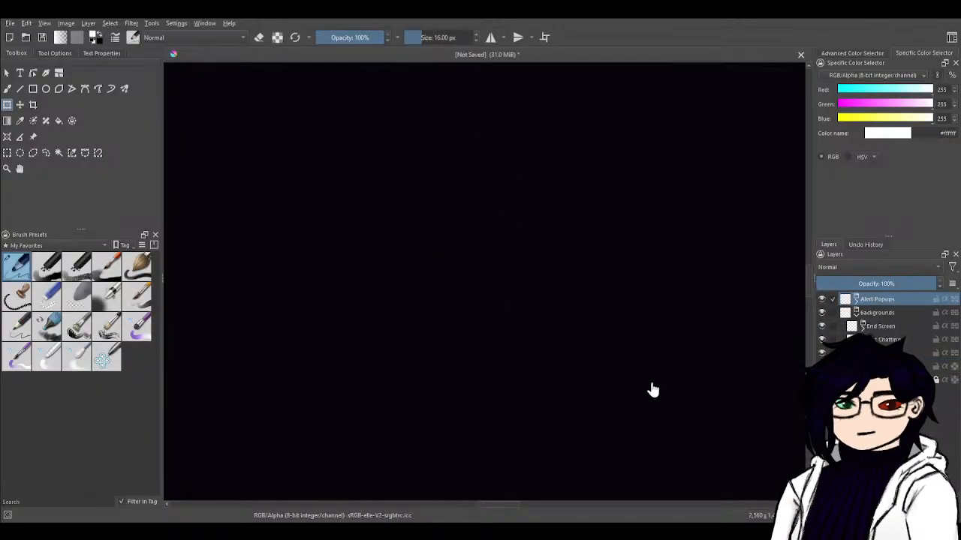
- Reload the brush preset at 6 px and use the Freehand Brush to sketch a small tilted oval head with a pointed jaw
{"action": "left_click", "coordinate": [294, 38]}
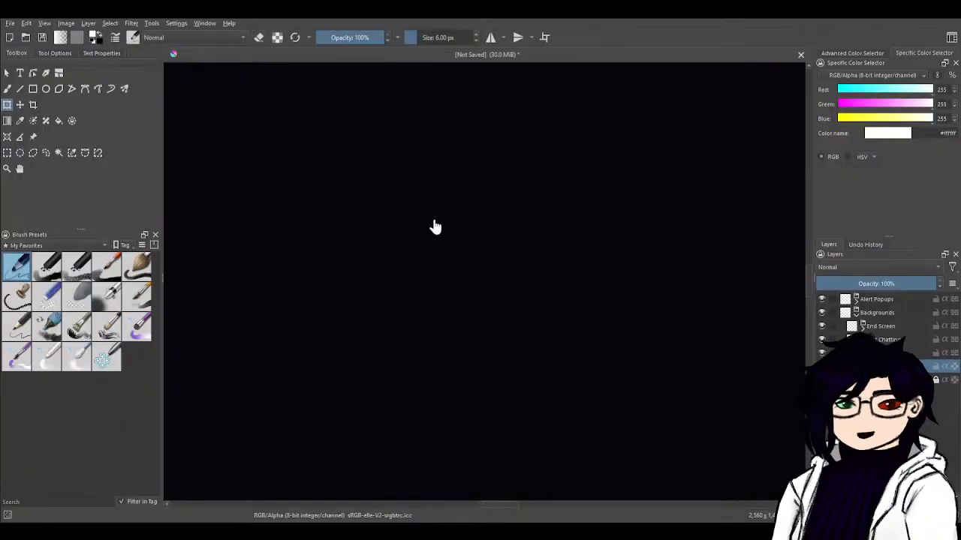
{"action": "left_click", "coordinate": [8, 90]}
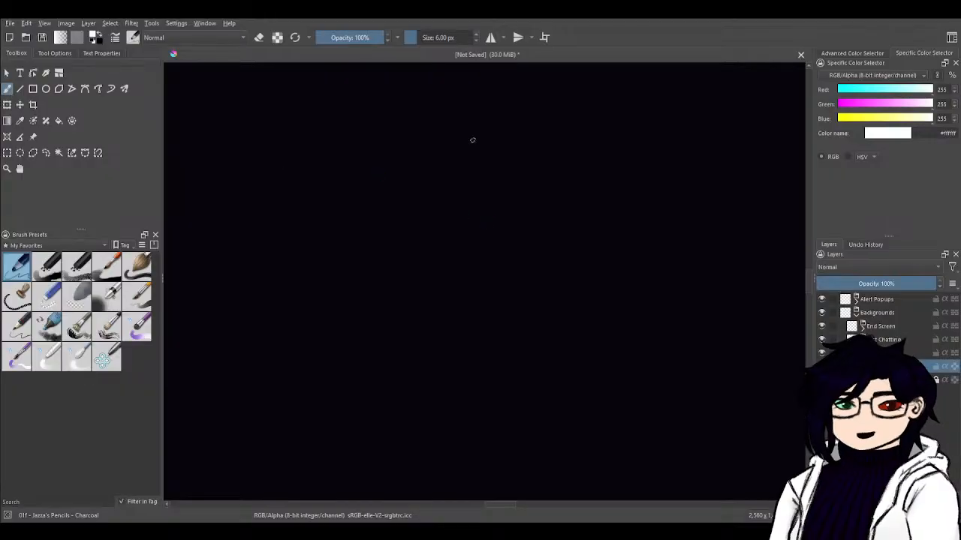
{"action": "mouse_move", "coordinate": [496, 163]}
{"action": "left_mouse_down"}
{"action": "mouse_move", "coordinate": [504, 184]}
{"action": "mouse_move", "coordinate": [500, 170]}
{"action": "left_mouse_up"}
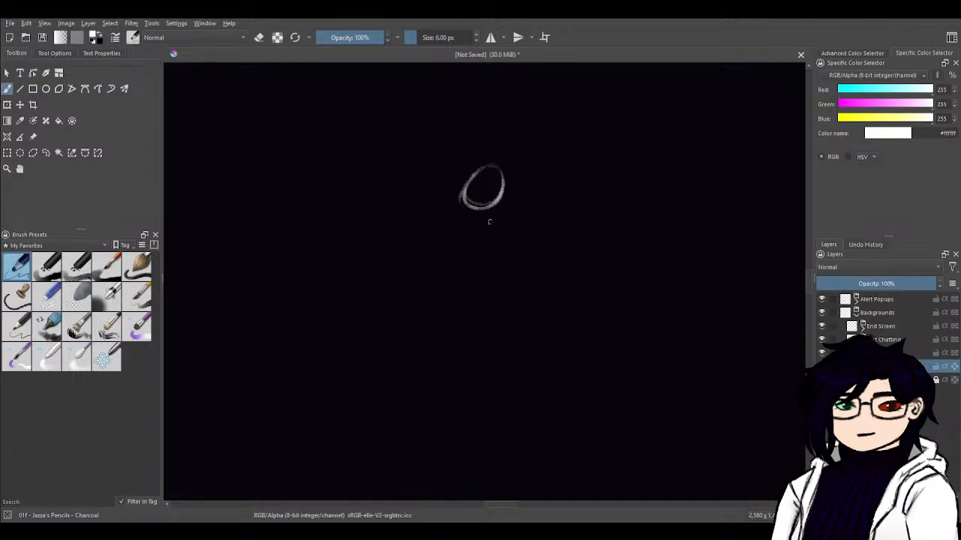
{"action": "mouse_move", "coordinate": [472, 202]}
{"action": "left_mouse_down"}
{"action": "mouse_move", "coordinate": [499, 223]}
{"action": "mouse_move", "coordinate": [476, 221]}
{"action": "mouse_move", "coordinate": [479, 206]}
{"action": "mouse_move", "coordinate": [480, 221]}
{"action": "mouse_move", "coordinate": [494, 226]}
{"action": "left_mouse_up"}
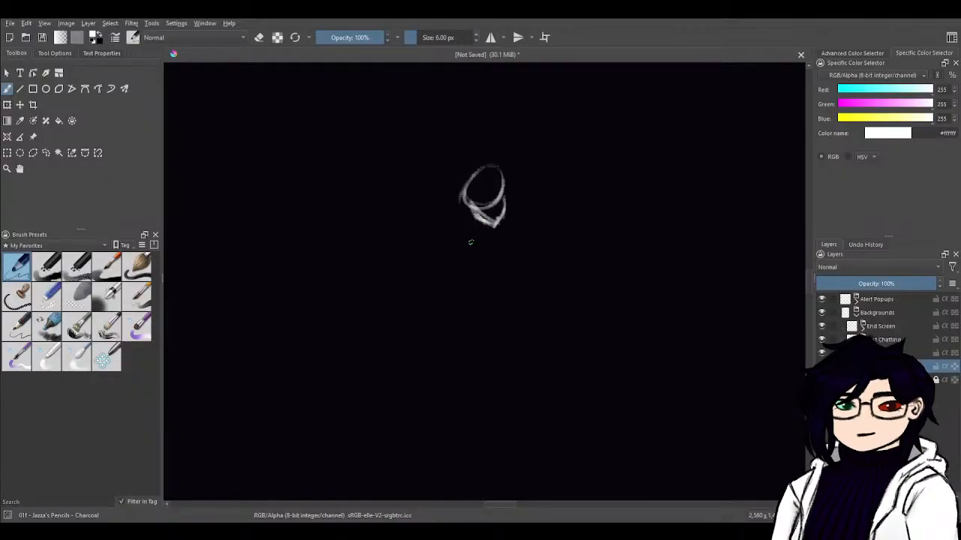
{"action": "key", "text": "e"}
{"action": "left_click_drag", "start_coordinate": [467, 213], "coordinate": [481, 221]}
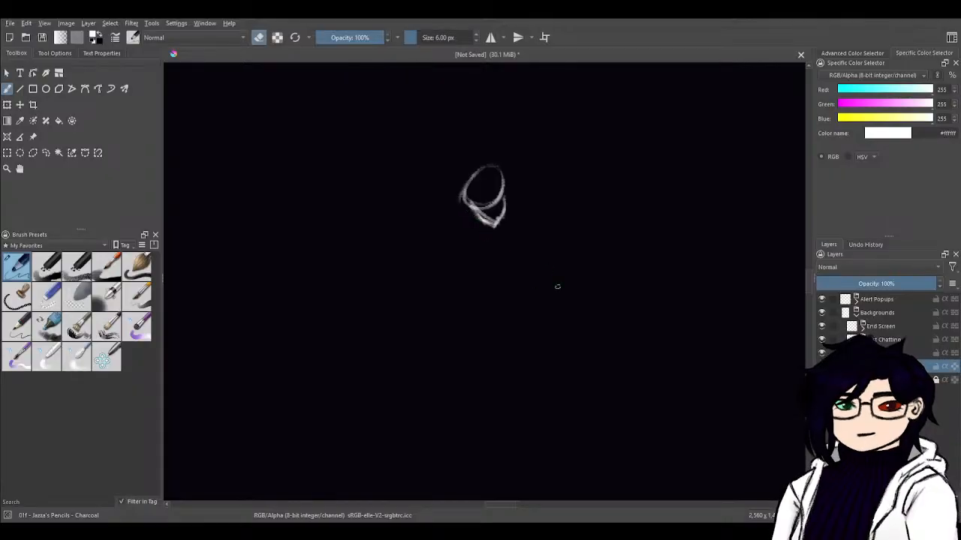
{"action": "key", "text": "e"}
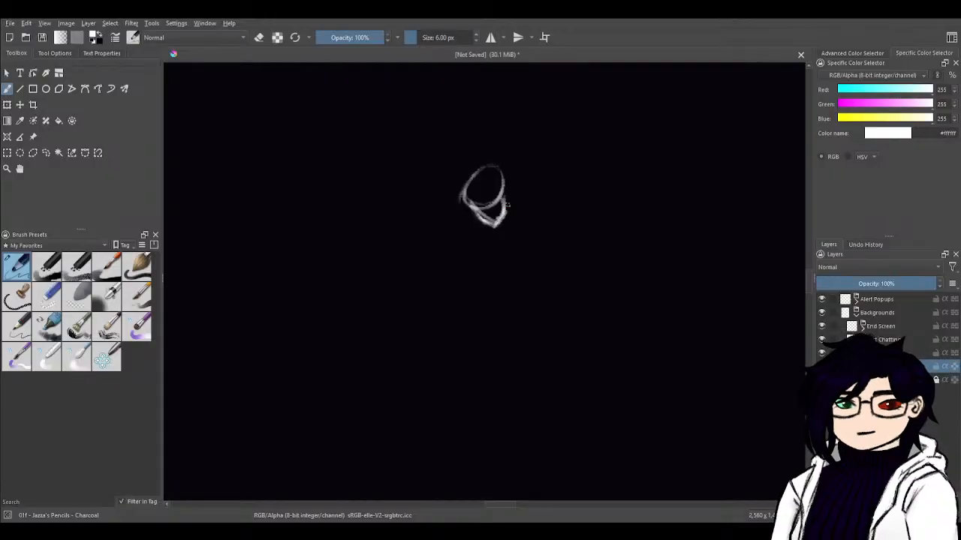
{"action": "key", "text": "e"}
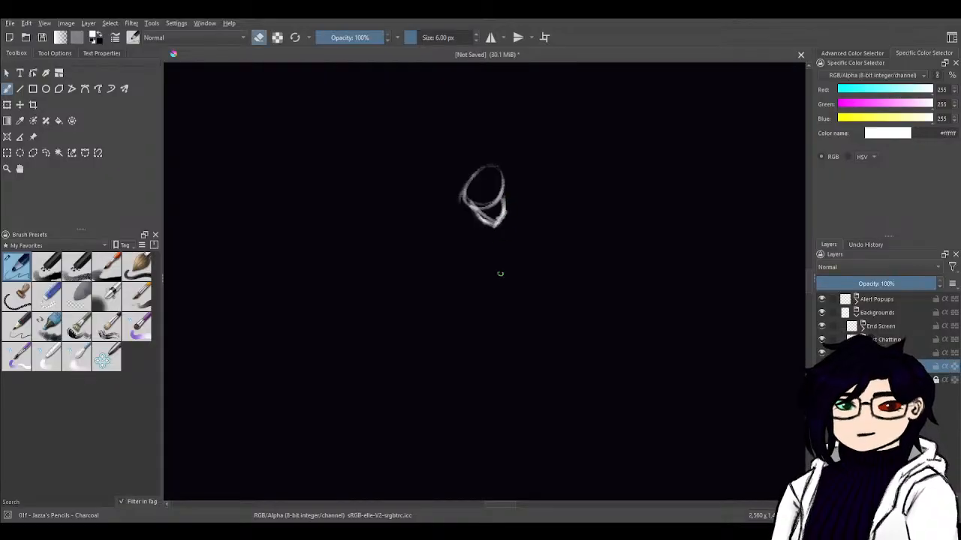
{"action": "key", "text": "e"}
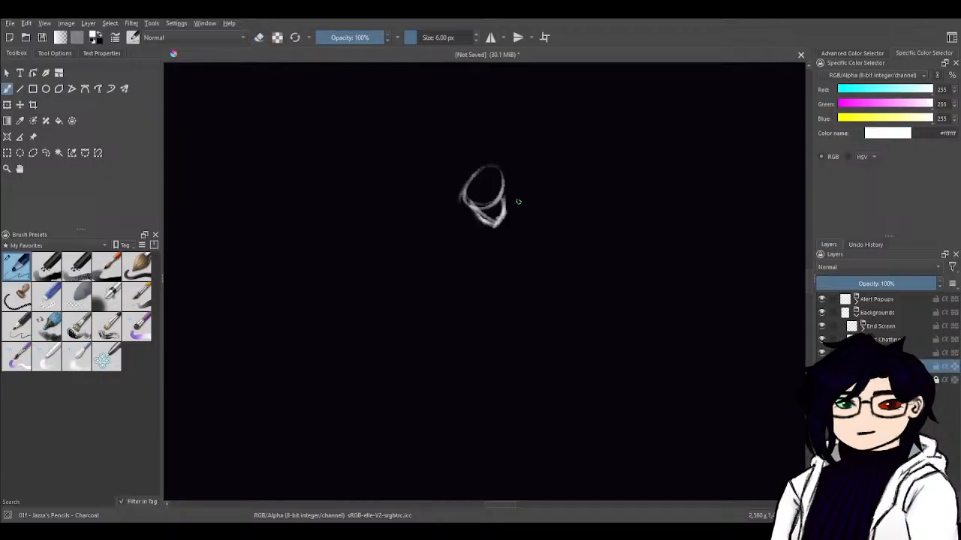
- Sketch an arched shoulder line beside the jaw and a back-of-neck line running down from the head
{"action": "left_click_drag", "start_coordinate": [521, 214], "coordinate": [538, 219]}
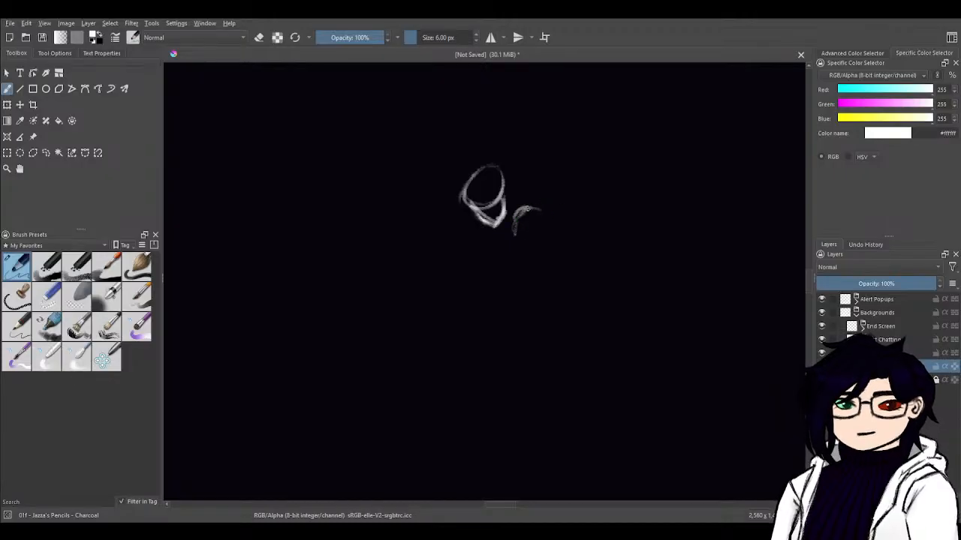
{"action": "left_click_drag", "start_coordinate": [524, 210], "coordinate": [553, 223]}
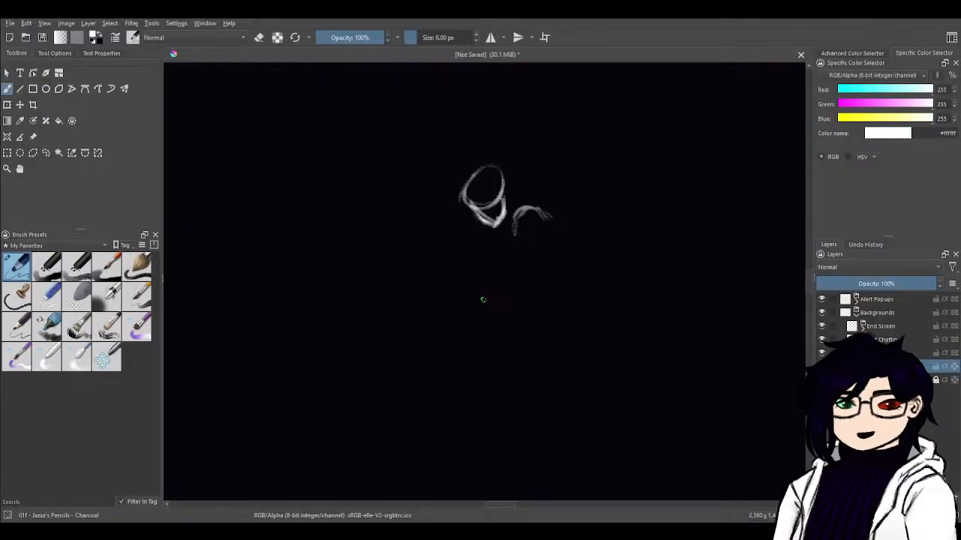
{"action": "left_click_drag", "start_coordinate": [510, 199], "coordinate": [514, 189]}
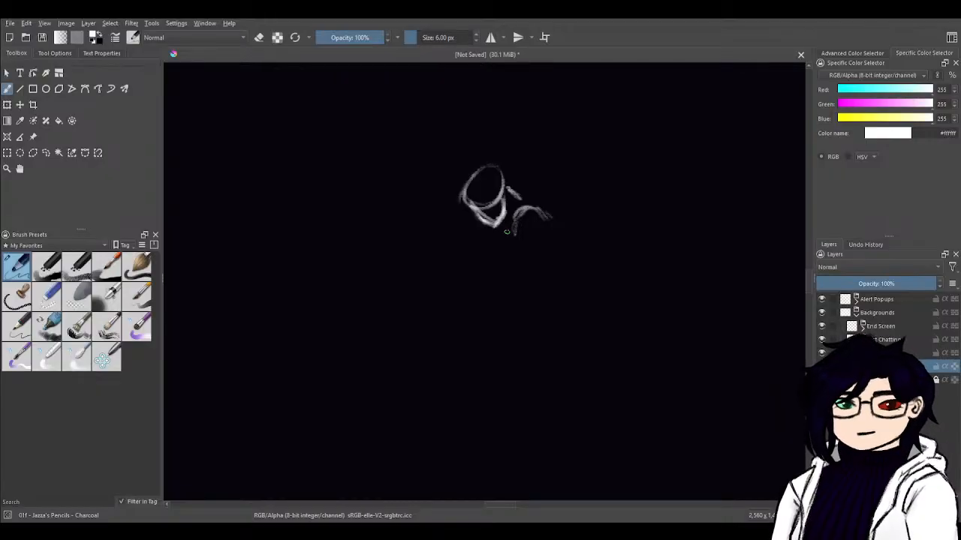
{"action": "mouse_move", "coordinate": [524, 205]}
{"action": "left_mouse_down"}
{"action": "mouse_move", "coordinate": [497, 166]}
{"action": "mouse_move", "coordinate": [486, 168]}
{"action": "left_mouse_up"}
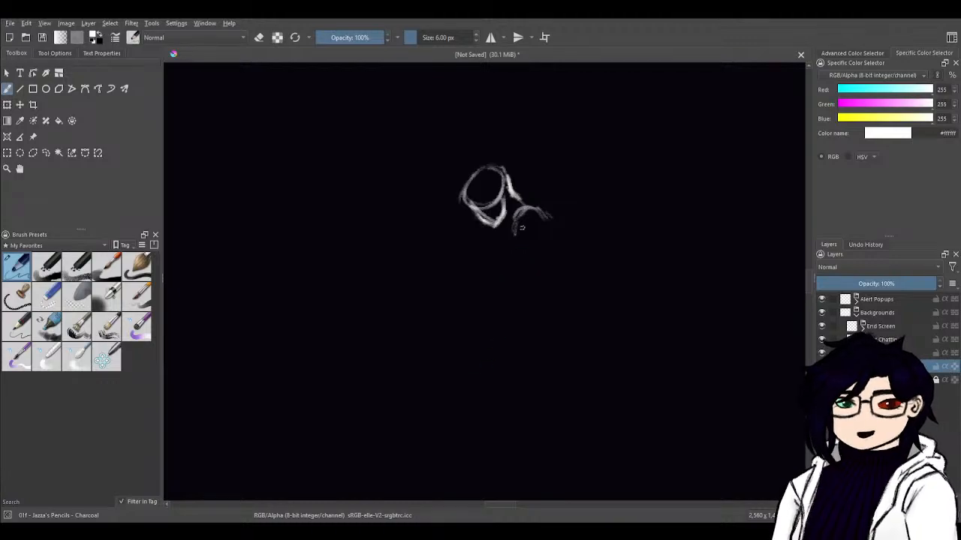
- Strengthen the shoulder arch, extend it down as the outer arm line, and add short neck and collar strokes below the chin
{"action": "mouse_move", "coordinate": [515, 233]}
{"action": "left_mouse_down"}
{"action": "mouse_move", "coordinate": [518, 216]}
{"action": "mouse_move", "coordinate": [513, 227]}
{"action": "mouse_move", "coordinate": [531, 212]}
{"action": "mouse_move", "coordinate": [548, 223]}
{"action": "left_mouse_up"}
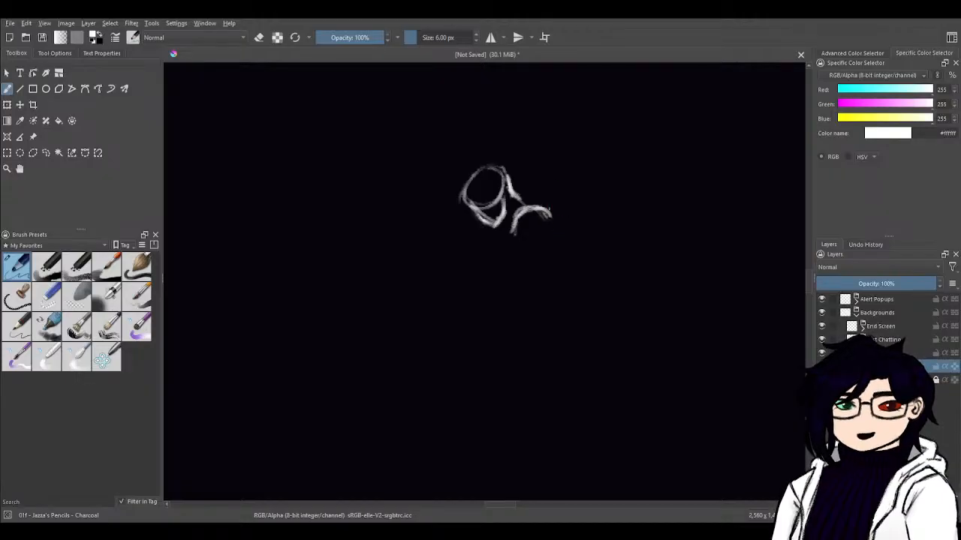
{"action": "left_click_drag", "start_coordinate": [548, 219], "coordinate": [563, 268]}
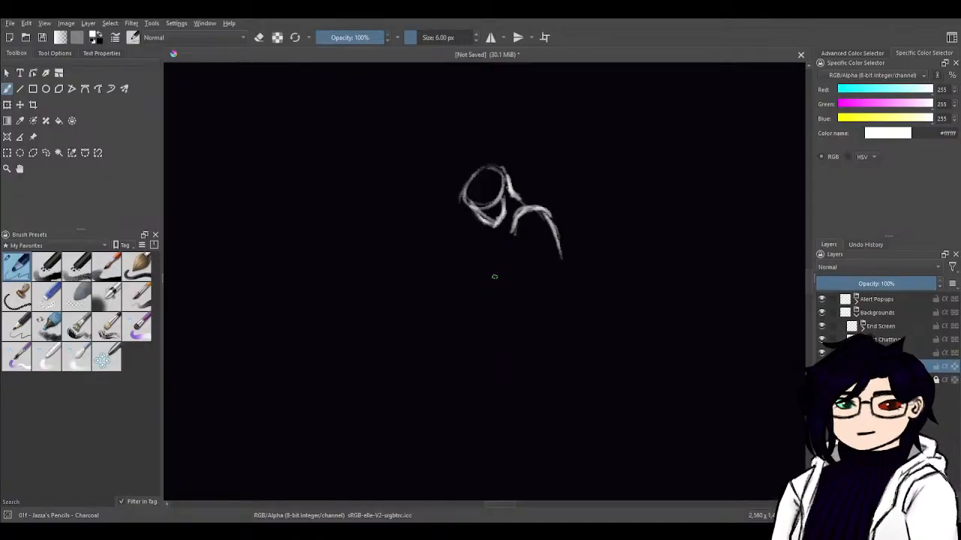
{"action": "mouse_move", "coordinate": [533, 215]}
{"action": "left_mouse_down"}
{"action": "mouse_move", "coordinate": [506, 241]}
{"action": "mouse_move", "coordinate": [488, 235]}
{"action": "left_mouse_up"}
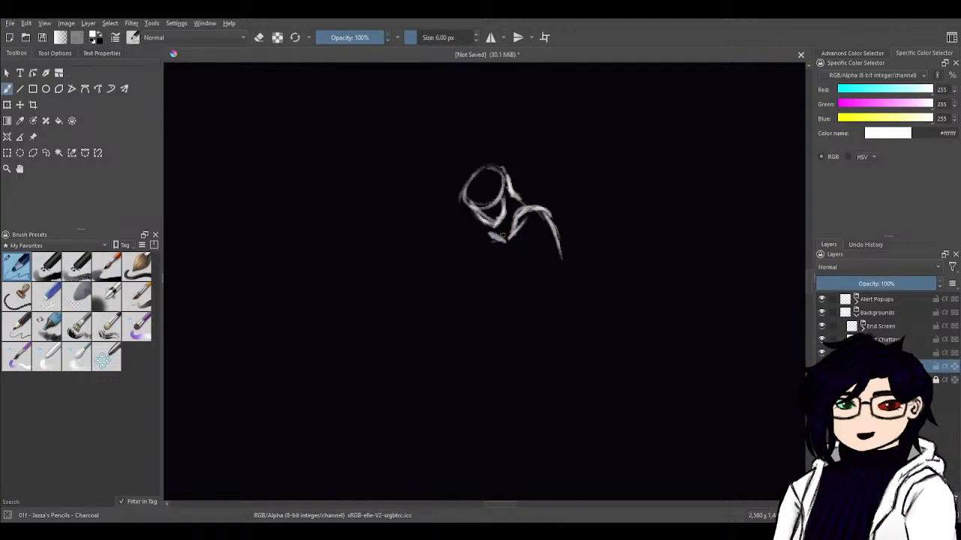
{"action": "left_click_drag", "start_coordinate": [507, 219], "coordinate": [507, 229]}
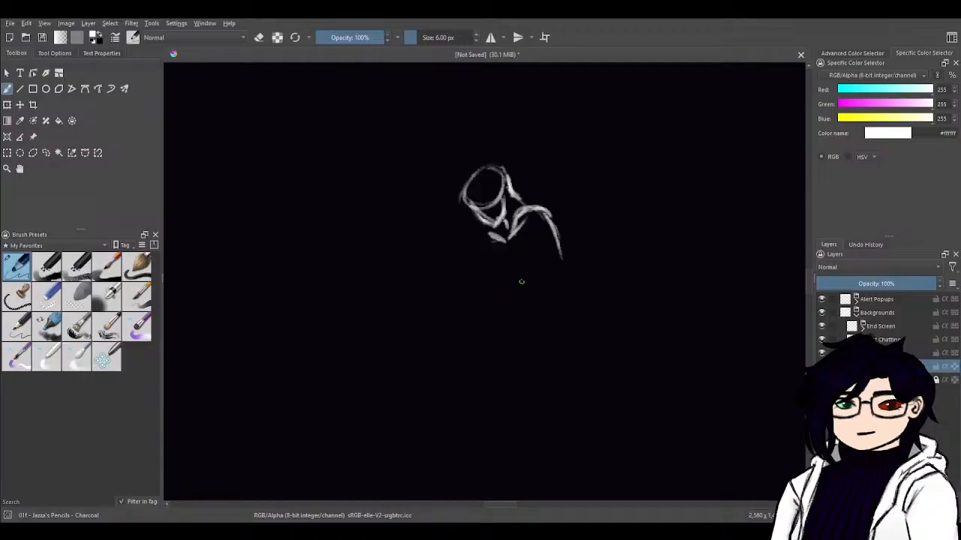
{"action": "key", "text": "e"}
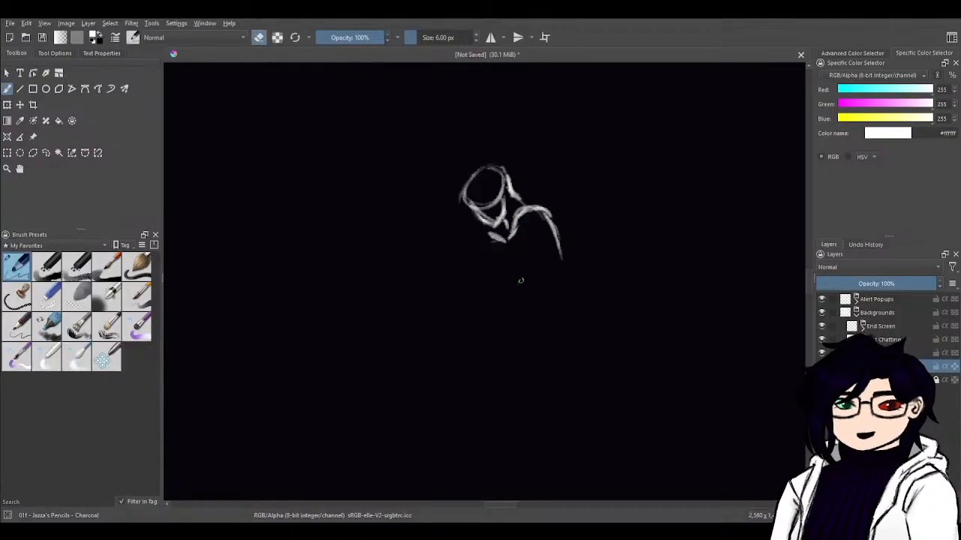
{"action": "key", "text": "e"}
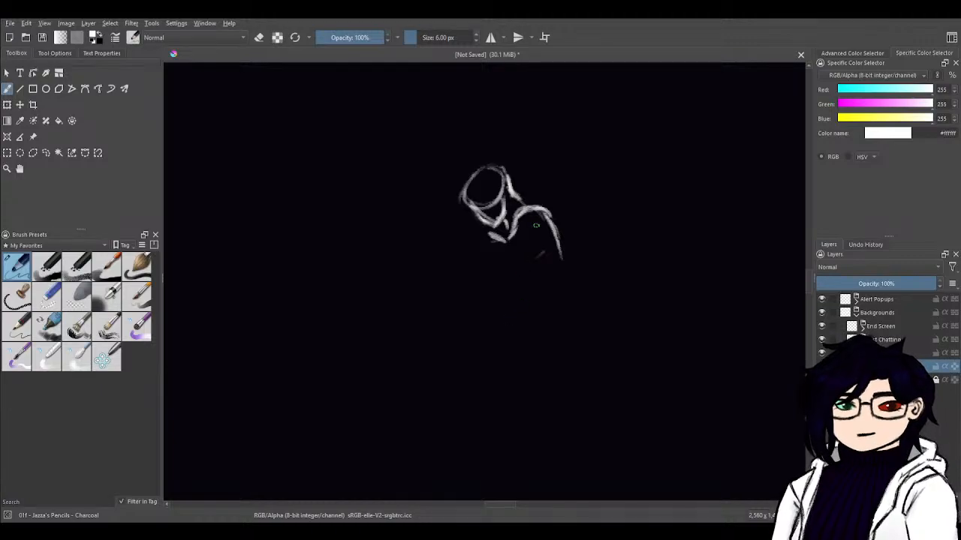
{"action": "left_click_drag", "start_coordinate": [515, 238], "coordinate": [488, 283]}
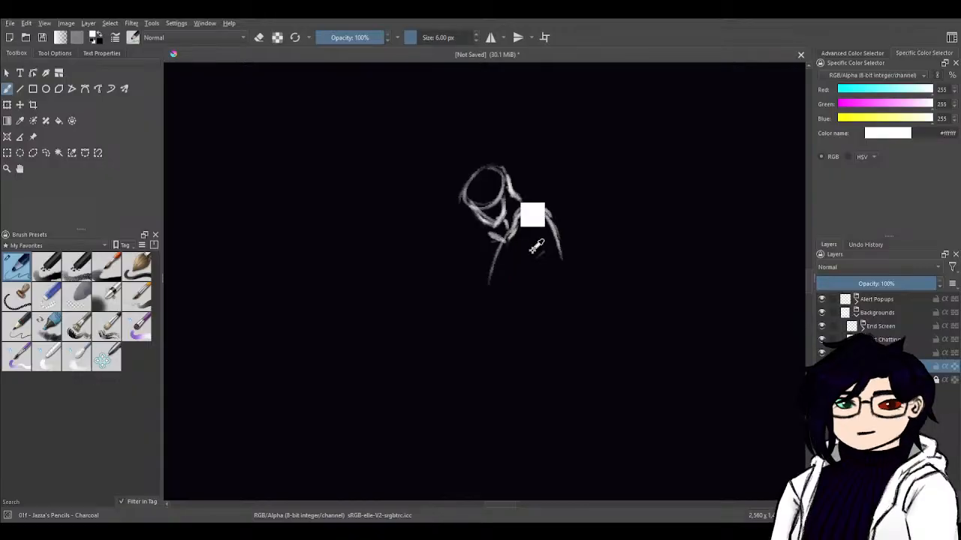
{"action": "key", "text": "shift+Delete"}
{"action": "key", "text": "ctrl+z"}
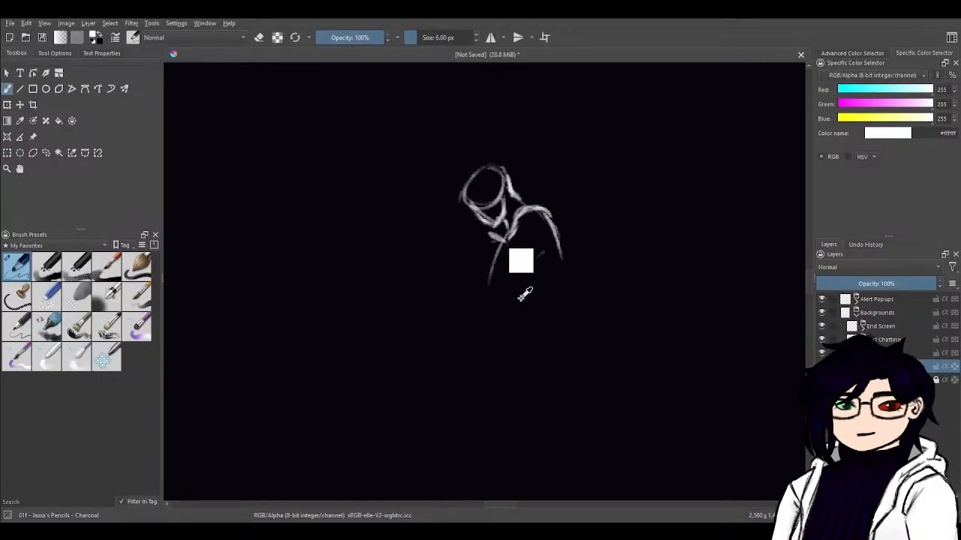
{"action": "key", "text": "ctrl+z"}
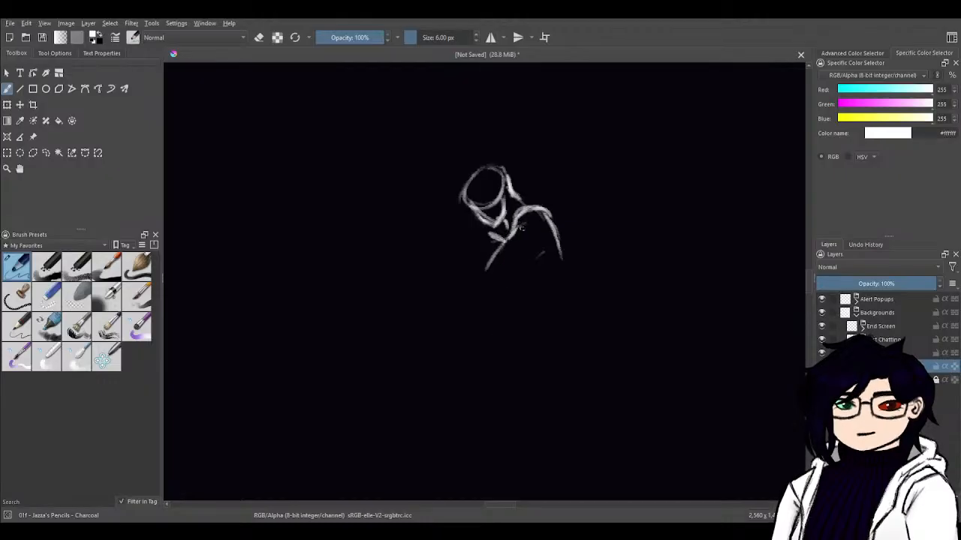
- Sketch the near arm with a curved inner line, a small oval at its end and a front line from the shoulder, erasing excess marks
{"action": "left_click_drag", "start_coordinate": [537, 235], "coordinate": [496, 287]}
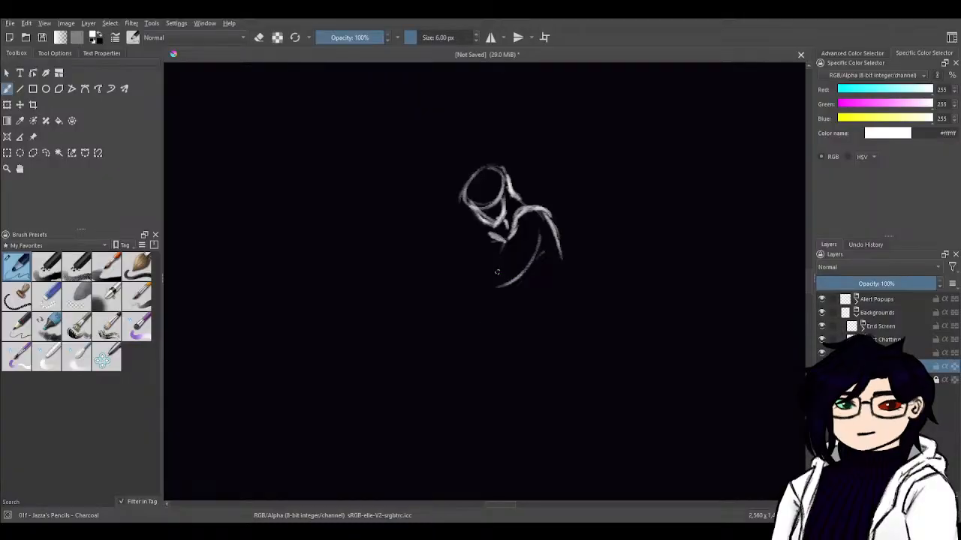
{"action": "left_click_drag", "start_coordinate": [490, 288], "coordinate": [503, 280]}
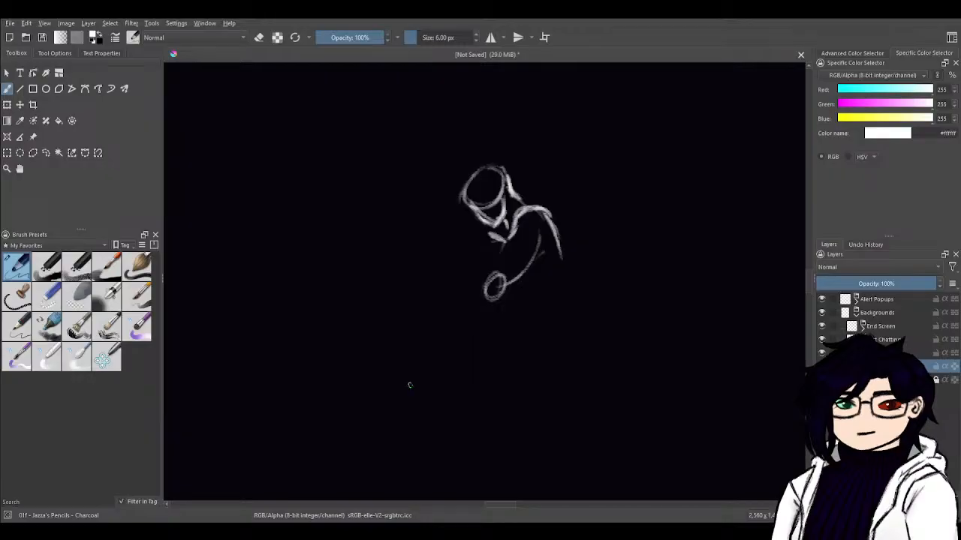
{"action": "left_click_drag", "start_coordinate": [536, 357], "coordinate": [550, 323]}
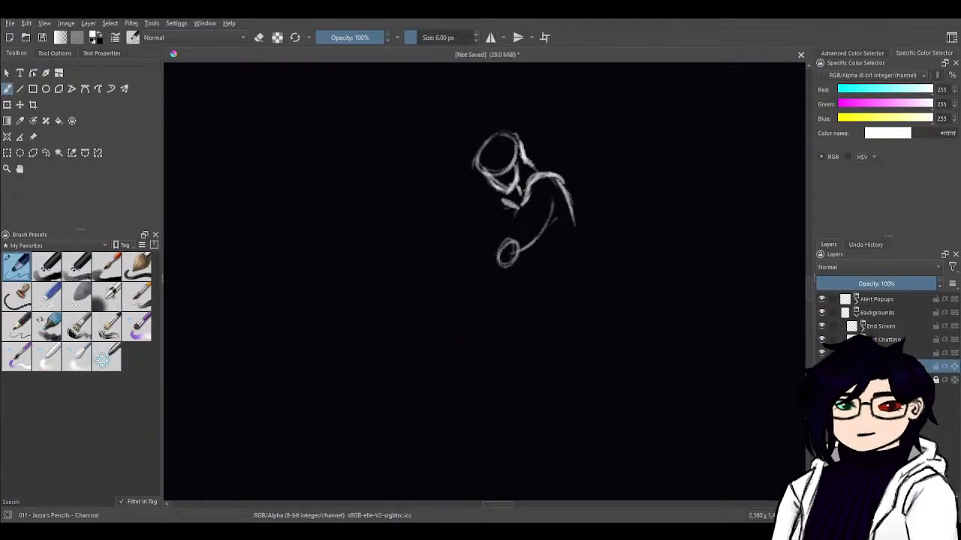
{"action": "left_click_drag", "start_coordinate": [528, 192], "coordinate": [501, 237]}
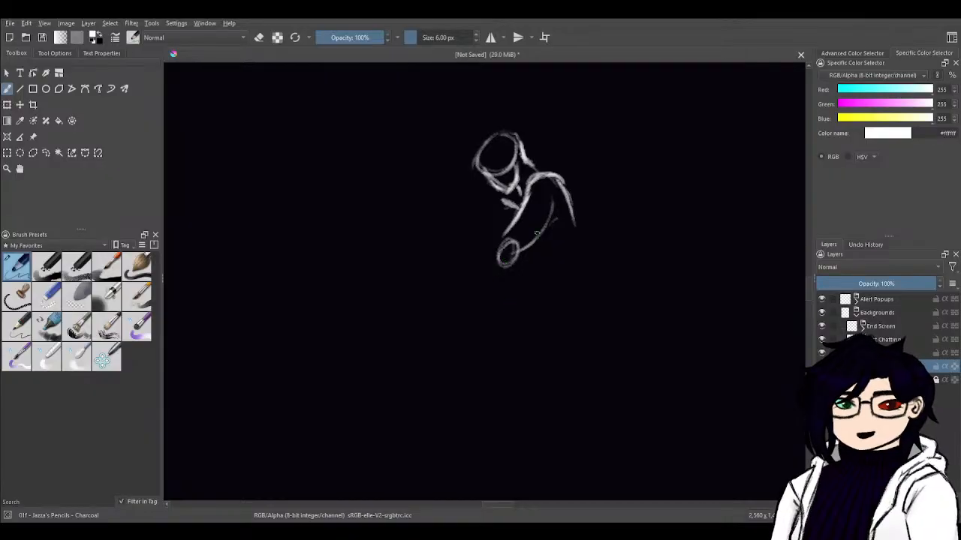
{"action": "key", "text": "e"}
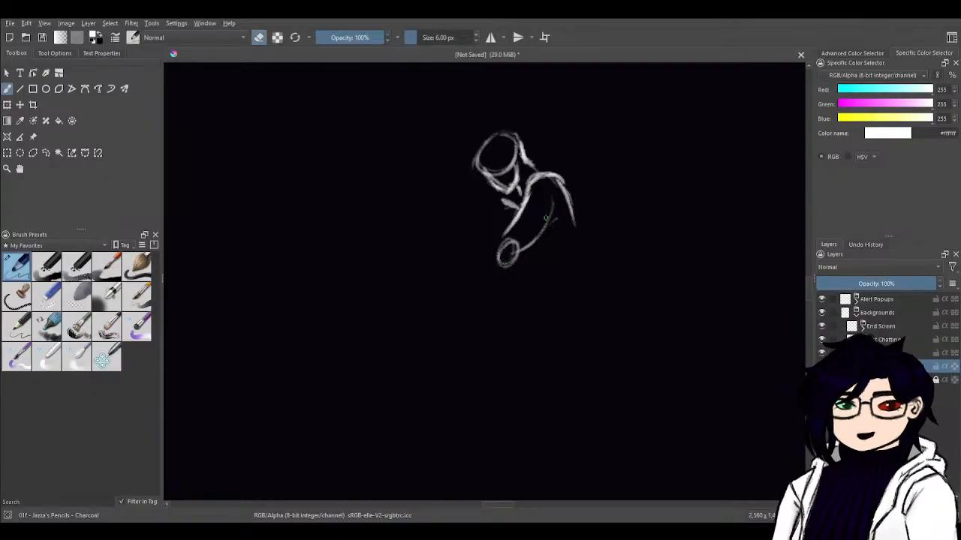
{"action": "key", "text": "e"}
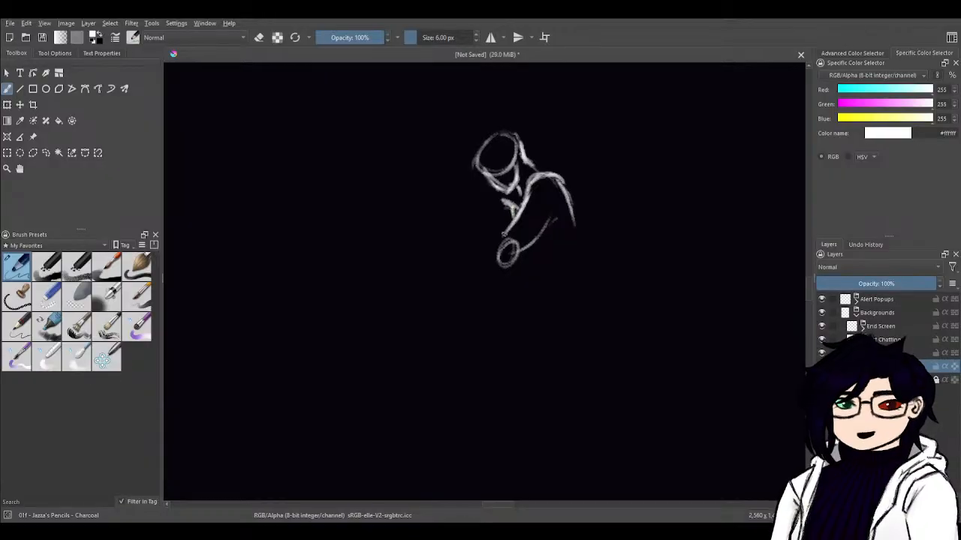
- Erase the stray marks at the collar and sketch the far shoulder with a curved outer arm line
{"action": "key", "text": "e"}
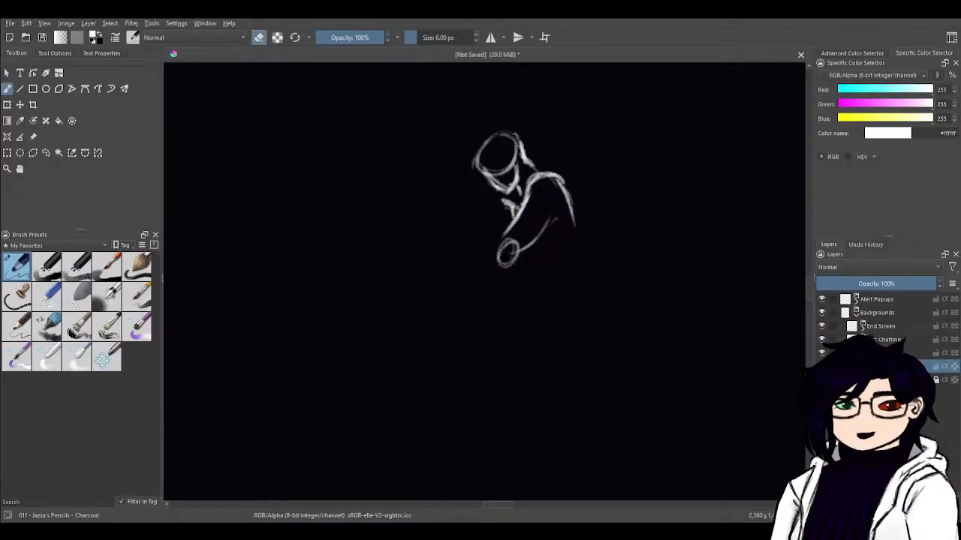
{"action": "left_click_drag", "start_coordinate": [516, 206], "coordinate": [514, 208]}
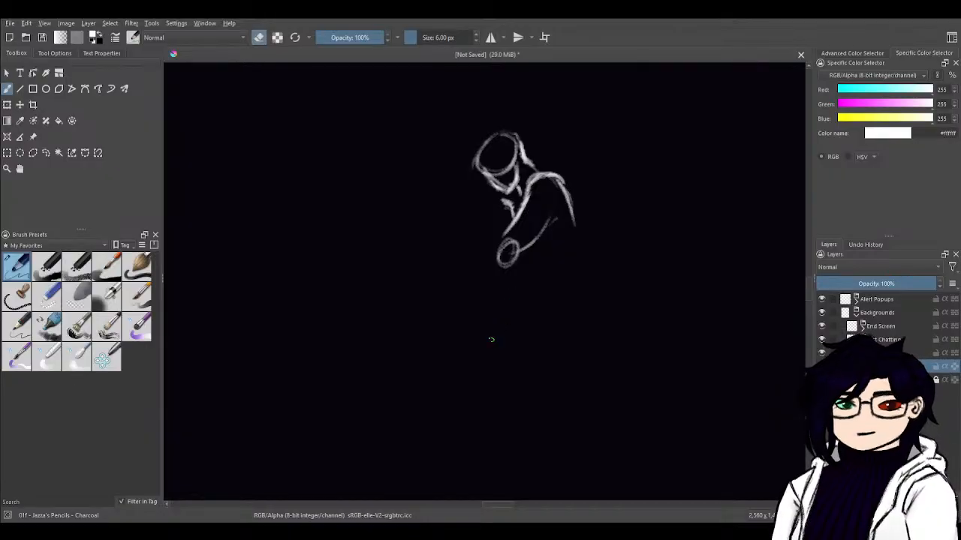
{"action": "key", "text": "e"}
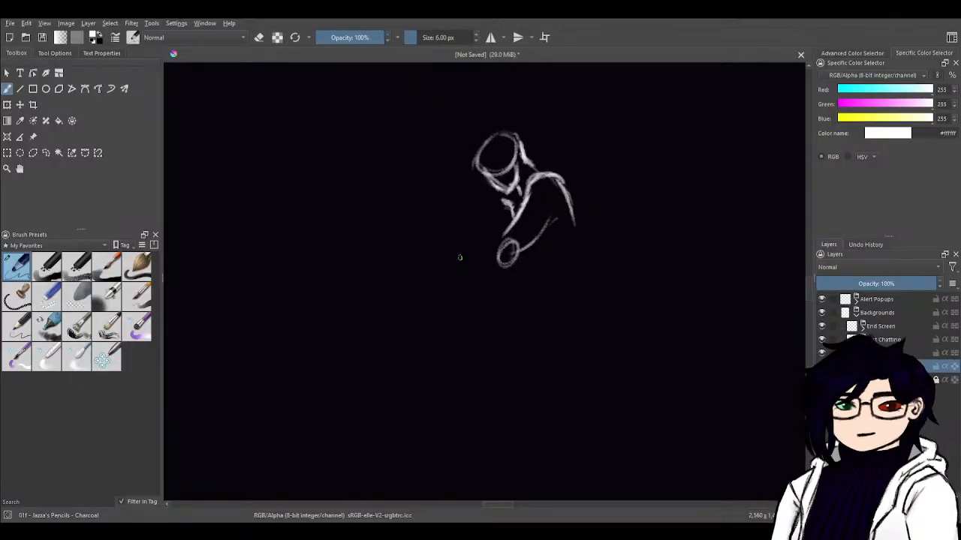
{"action": "key", "text": "e"}
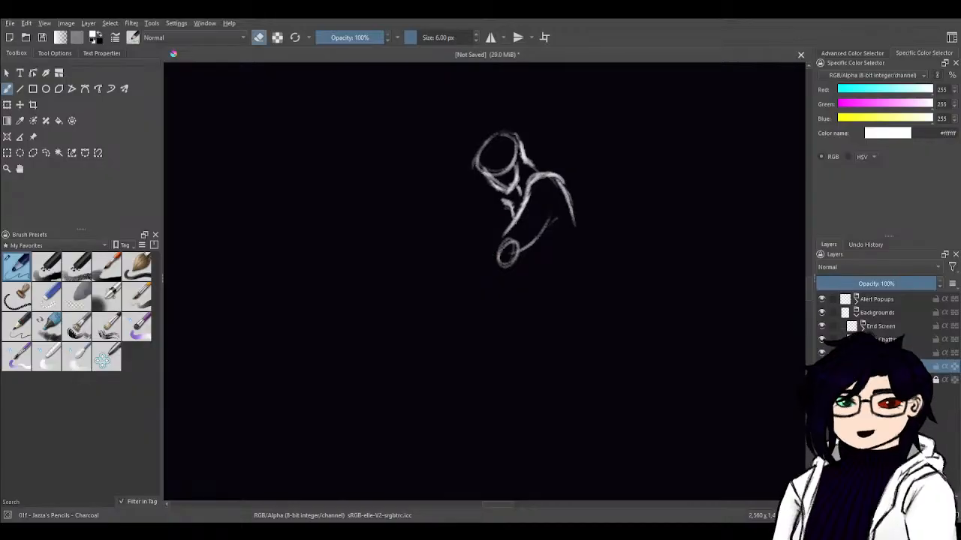
{"action": "key", "text": "e"}
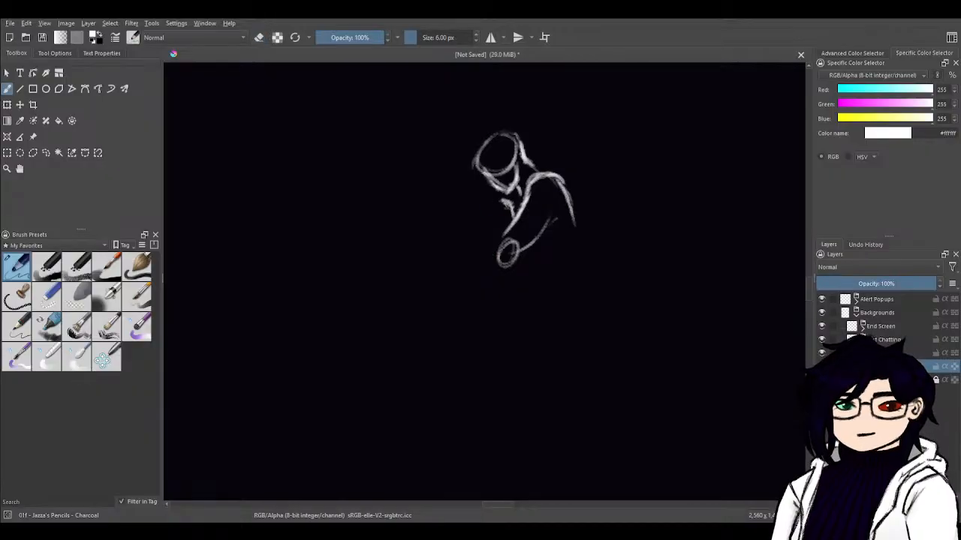
{"action": "mouse_move", "coordinate": [509, 204]}
{"action": "left_mouse_down"}
{"action": "mouse_move", "coordinate": [489, 198]}
{"action": "mouse_move", "coordinate": [469, 262]}
{"action": "left_mouse_up"}
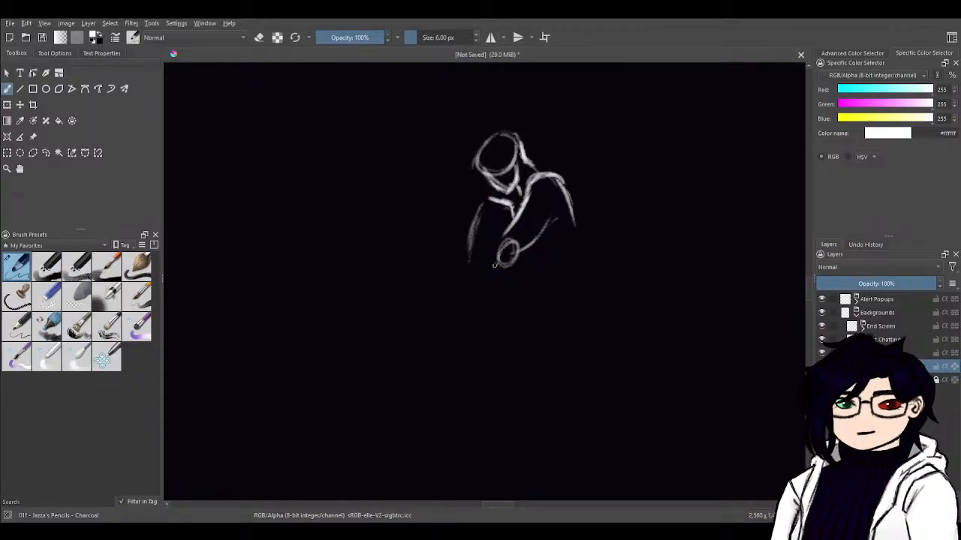
- Sketch the near forearm running diagonally down from the elbow oval to a small hand, and extend the far curved line down to it
{"action": "left_click_drag", "start_coordinate": [546, 215], "coordinate": [518, 260]}
{"action": "mouse_move", "coordinate": [532, 188]}
{"action": "left_mouse_down"}
{"action": "mouse_move", "coordinate": [512, 239]}
{"action": "mouse_move", "coordinate": [455, 284]}
{"action": "left_mouse_up"}
{"action": "left_click_drag", "start_coordinate": [489, 257], "coordinate": [458, 283]}
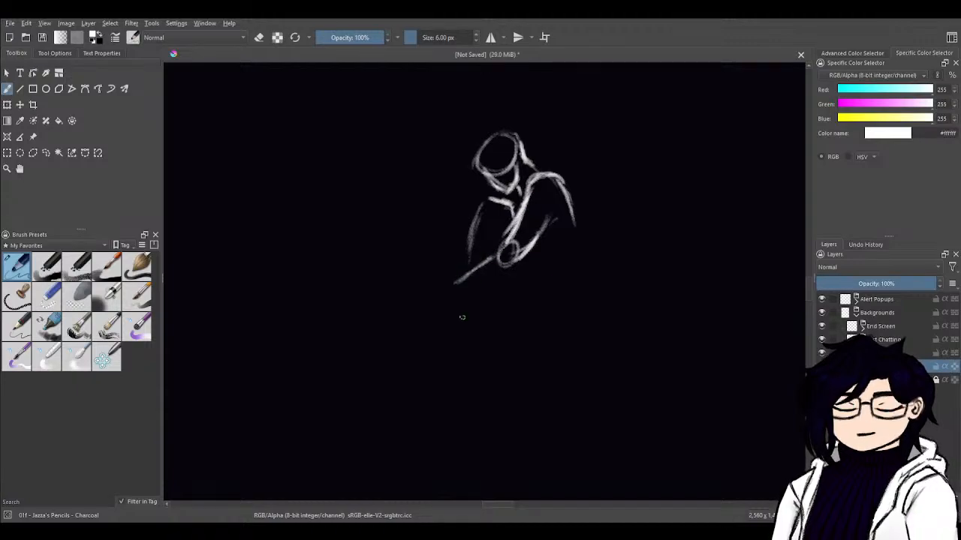
{"action": "mouse_move", "coordinate": [502, 249]}
{"action": "left_mouse_down"}
{"action": "mouse_move", "coordinate": [445, 299]}
{"action": "mouse_move", "coordinate": [452, 292]}
{"action": "left_mouse_up"}
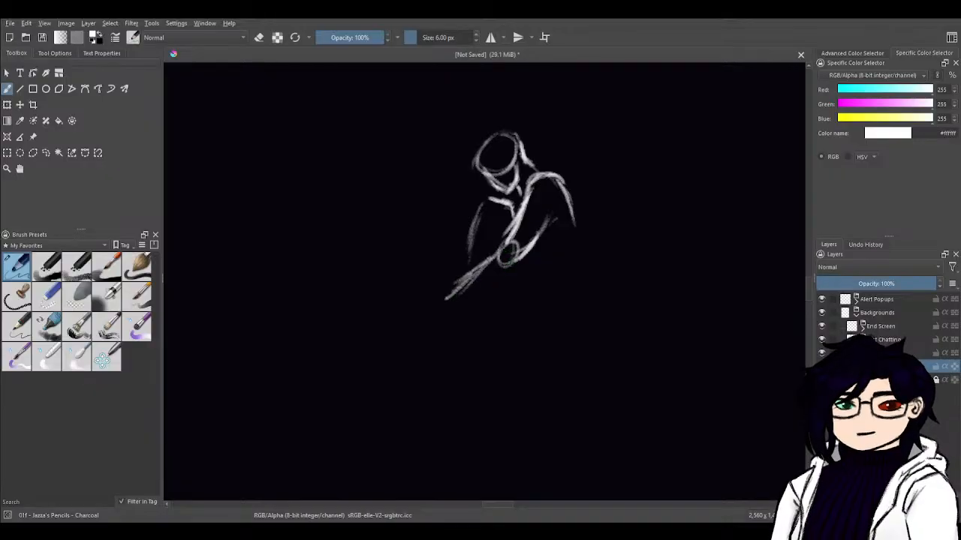
{"action": "left_click_drag", "start_coordinate": [511, 262], "coordinate": [462, 298]}
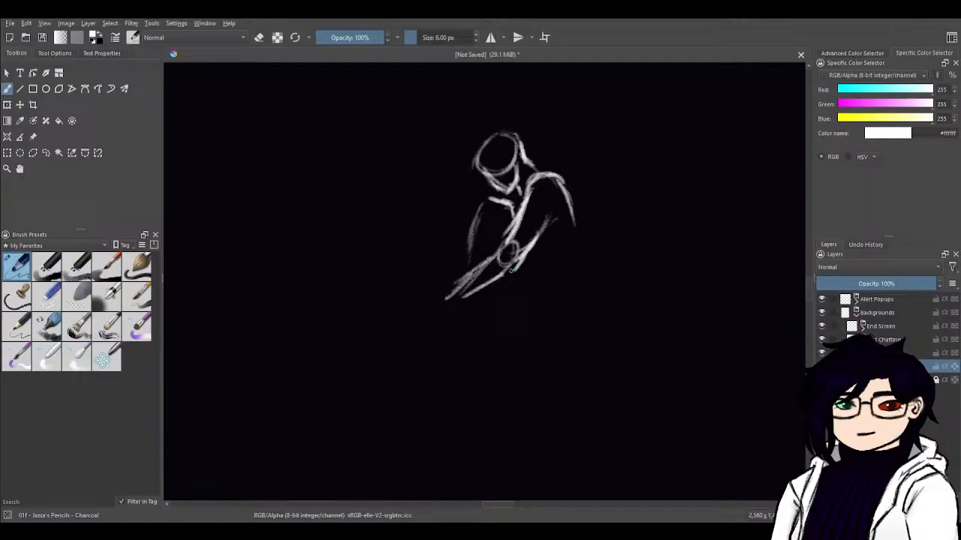
{"action": "mouse_move", "coordinate": [513, 269]}
{"action": "left_mouse_down"}
{"action": "mouse_move", "coordinate": [443, 311]}
{"action": "mouse_move", "coordinate": [440, 325]}
{"action": "left_mouse_up"}
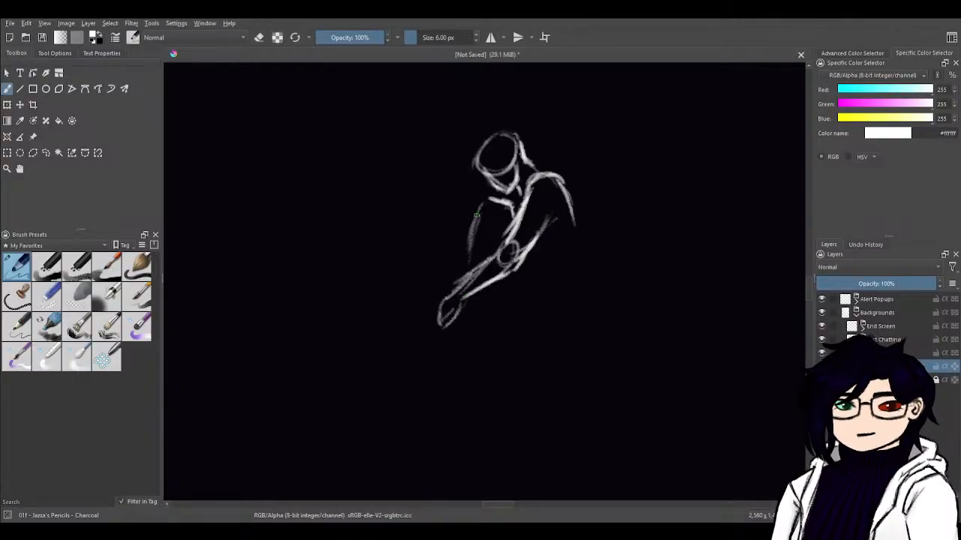
{"action": "left_click_drag", "start_coordinate": [476, 219], "coordinate": [456, 279]}
{"action": "left_click_drag", "start_coordinate": [470, 242], "coordinate": [459, 281]}
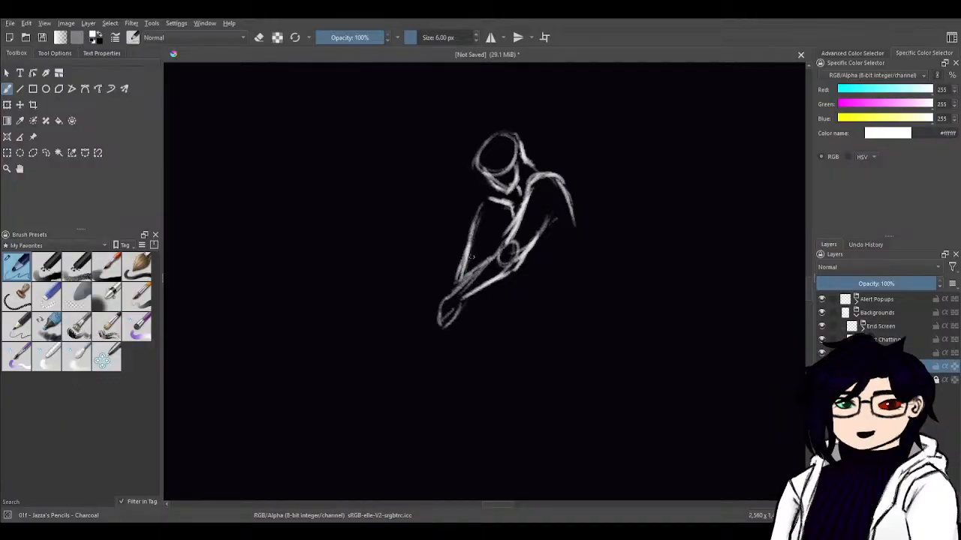
- Sketch a small oval beside the hand and foot-like shapes below it, reinforcing the connecting line and adding a second outer contour
{"action": "mouse_move", "coordinate": [472, 241]}
{"action": "left_mouse_down"}
{"action": "mouse_move", "coordinate": [459, 285]}
{"action": "mouse_move", "coordinate": [483, 317]}
{"action": "mouse_move", "coordinate": [469, 315]}
{"action": "mouse_move", "coordinate": [455, 346]}
{"action": "mouse_move", "coordinate": [477, 331]}
{"action": "mouse_move", "coordinate": [447, 363]}
{"action": "mouse_move", "coordinate": [448, 353]}
{"action": "mouse_move", "coordinate": [450, 373]}
{"action": "mouse_move", "coordinate": [461, 371]}
{"action": "mouse_move", "coordinate": [467, 345]}
{"action": "left_mouse_up"}
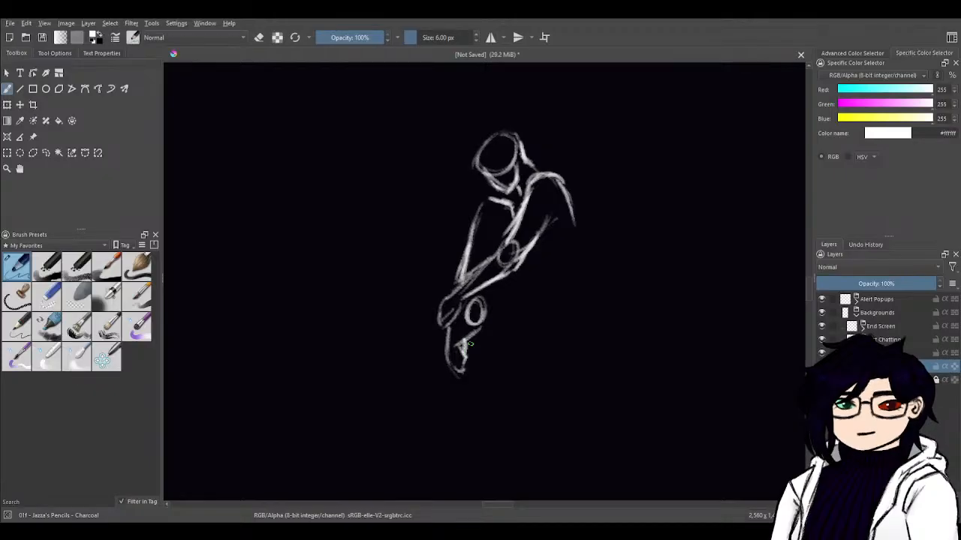
{"action": "key", "text": "e"}
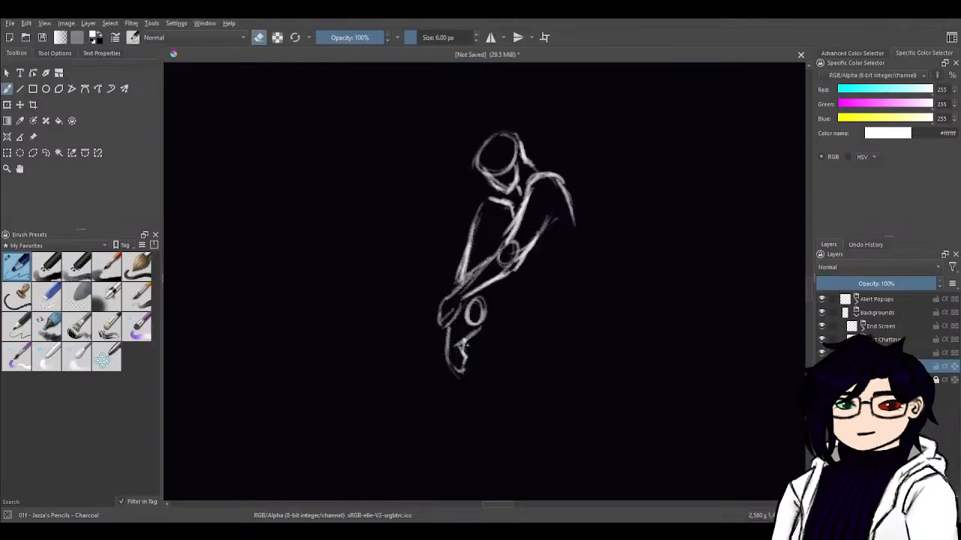
{"action": "key", "text": "e"}
{"action": "mouse_move", "coordinate": [485, 318]}
{"action": "left_mouse_down"}
{"action": "mouse_move", "coordinate": [476, 327]}
{"action": "mouse_move", "coordinate": [485, 301]}
{"action": "mouse_move", "coordinate": [483, 323]}
{"action": "left_mouse_up"}
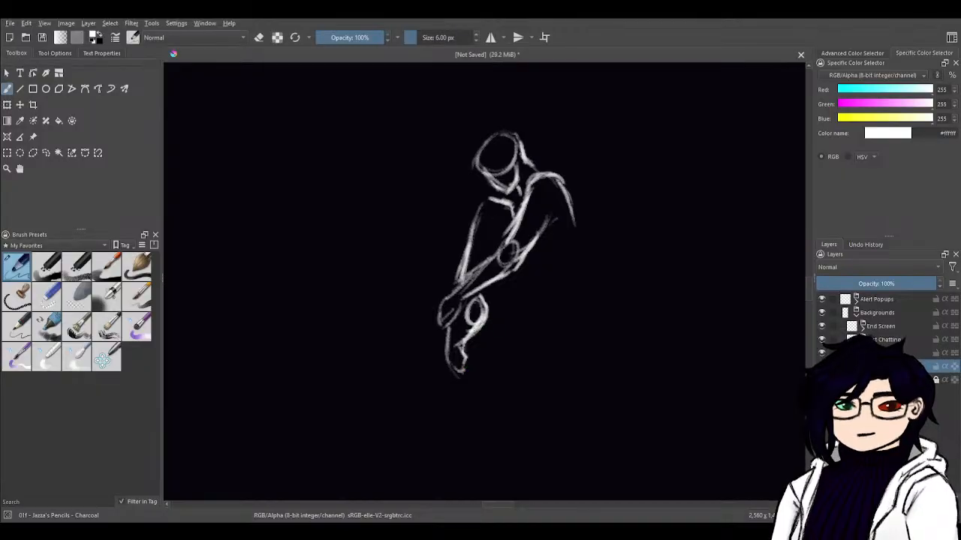
{"action": "key", "text": "e"}
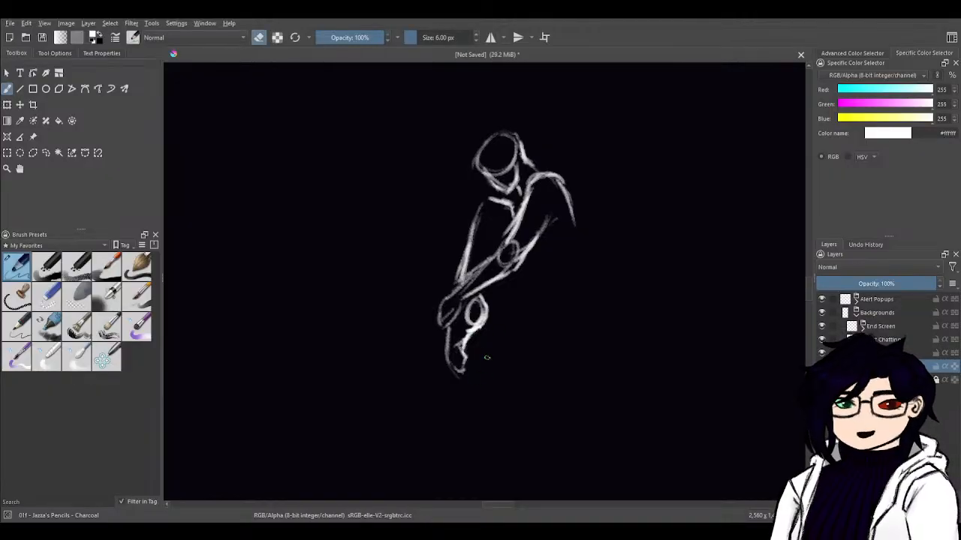
{"action": "key", "text": "e"}
{"action": "mouse_move", "coordinate": [472, 337]}
{"action": "left_mouse_down"}
{"action": "mouse_move", "coordinate": [481, 349]}
{"action": "mouse_move", "coordinate": [469, 403]}
{"action": "left_mouse_up"}
- Add a second long line up from the hand with a rounded top, and strengthen the neighbouring arch with a short stroke above the elbow oval
{"action": "left_click_drag", "start_coordinate": [504, 308], "coordinate": [530, 370]}
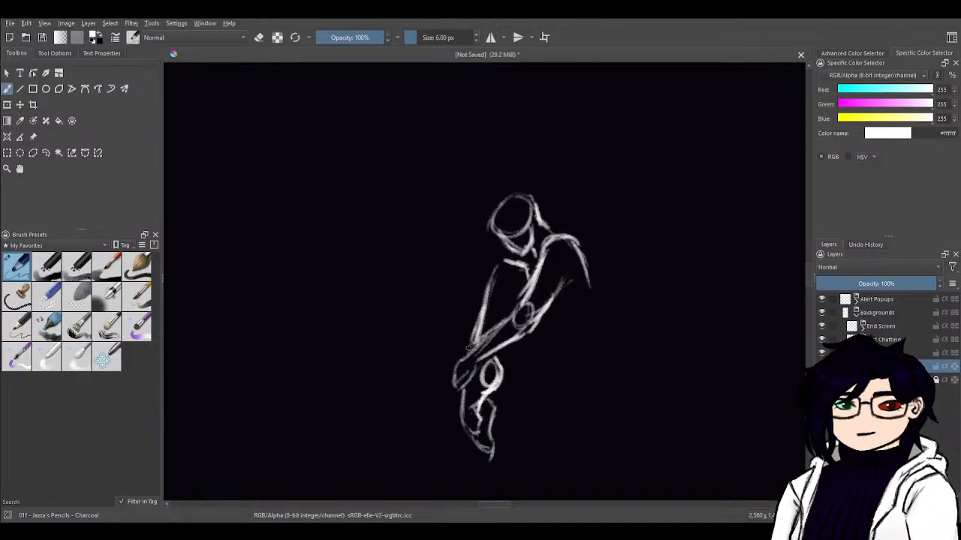
{"action": "mouse_move", "coordinate": [468, 349]}
{"action": "left_mouse_down"}
{"action": "mouse_move", "coordinate": [477, 269]}
{"action": "mouse_move", "coordinate": [467, 311]}
{"action": "left_mouse_up"}
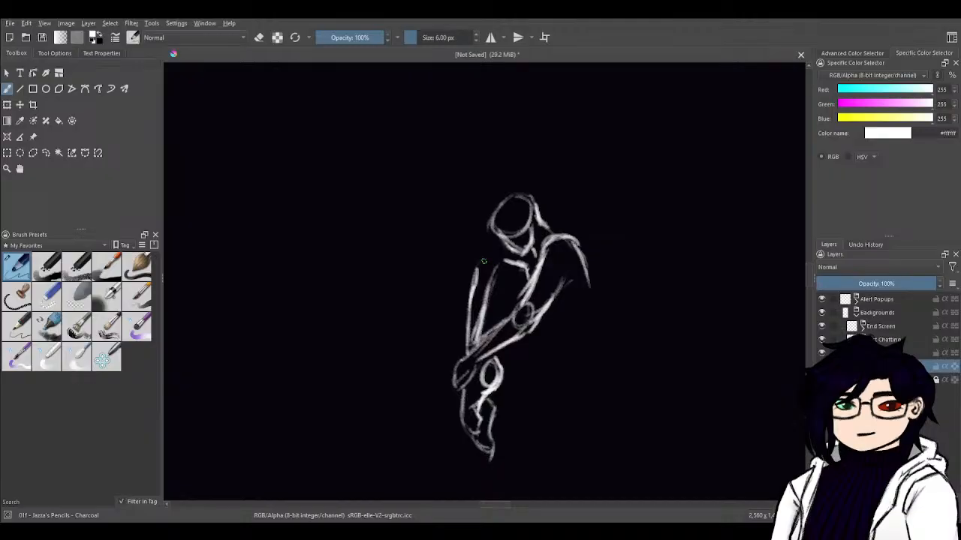
{"action": "mouse_move", "coordinate": [484, 261]}
{"action": "left_mouse_down"}
{"action": "mouse_move", "coordinate": [475, 267]}
{"action": "mouse_move", "coordinate": [489, 254]}
{"action": "mouse_move", "coordinate": [477, 267]}
{"action": "left_mouse_up"}
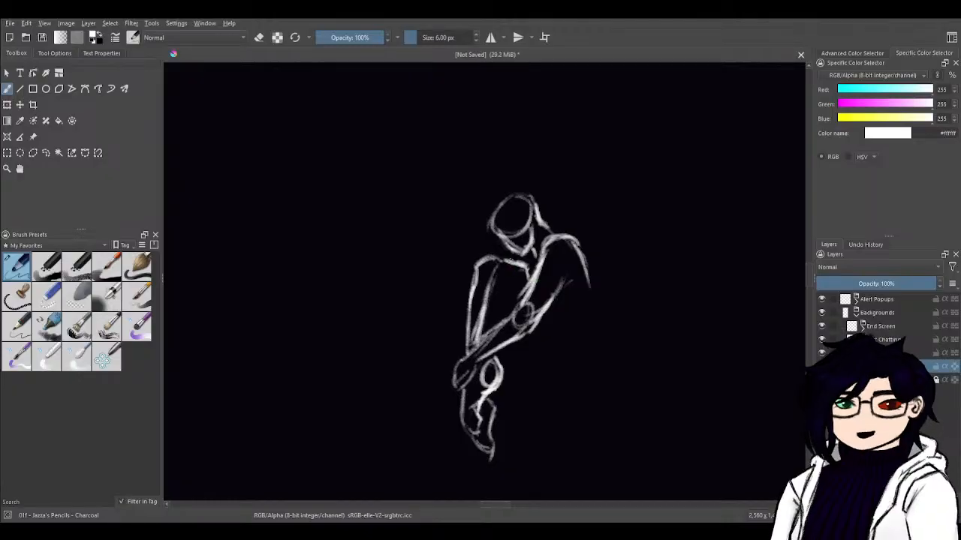
{"action": "mouse_move", "coordinate": [520, 262]}
{"action": "left_mouse_down"}
{"action": "mouse_move", "coordinate": [507, 259]}
{"action": "mouse_move", "coordinate": [484, 306]}
{"action": "mouse_move", "coordinate": [514, 301]}
{"action": "mouse_move", "coordinate": [514, 316]}
{"action": "left_mouse_up"}
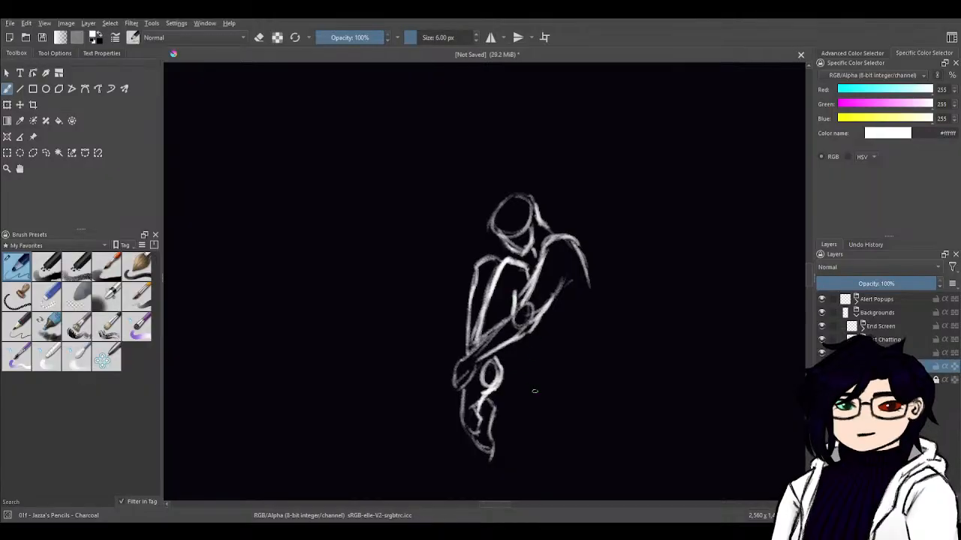
- Sketch a thick, nearly vertical line below the near forearm, erasing the slanted attempts beside it
{"action": "left_click_drag", "start_coordinate": [521, 337], "coordinate": [529, 374]}
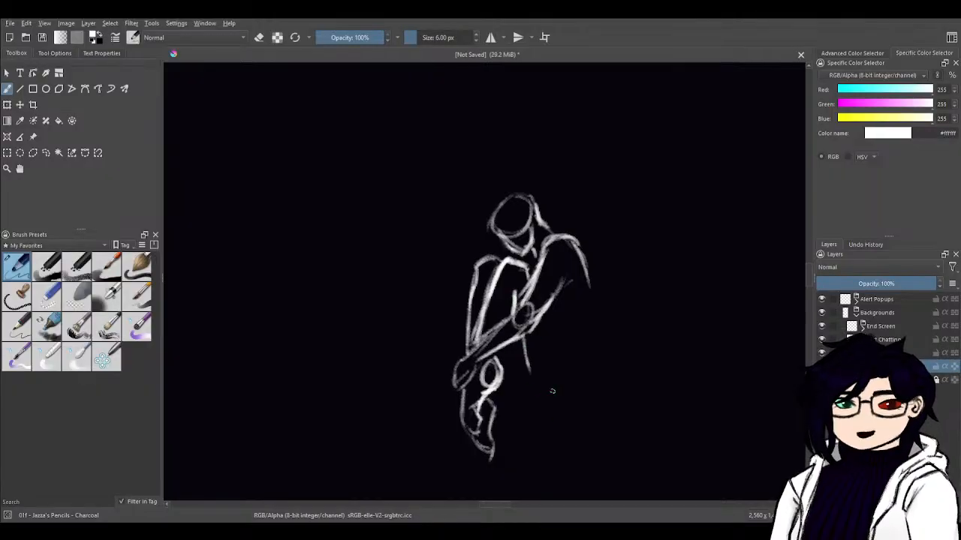
{"action": "left_click_drag", "start_coordinate": [524, 338], "coordinate": [533, 393]}
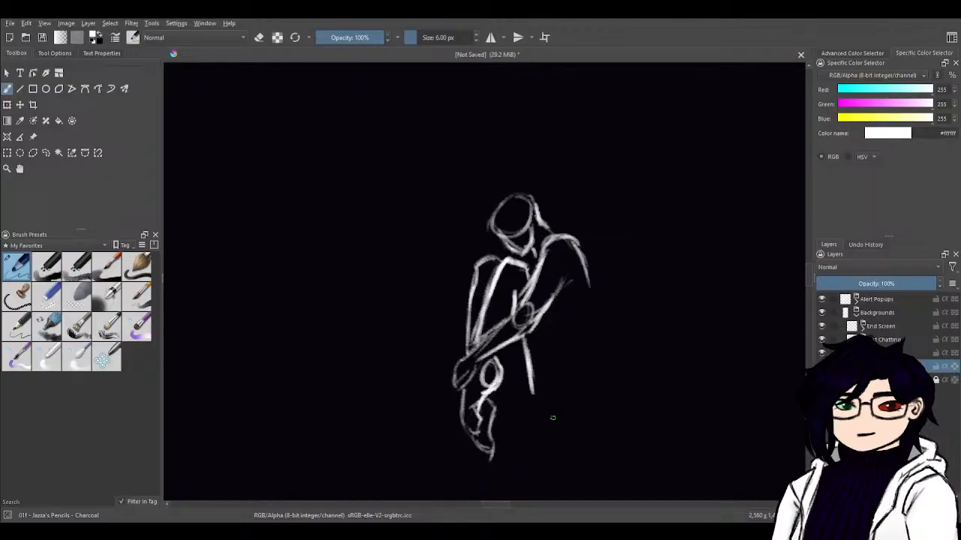
{"action": "mouse_move", "coordinate": [526, 340]}
{"action": "left_mouse_down"}
{"action": "mouse_move", "coordinate": [521, 387]}
{"action": "mouse_move", "coordinate": [529, 352]}
{"action": "mouse_move", "coordinate": [534, 396]}
{"action": "left_mouse_up"}
{"action": "key", "text": "e"}
{"action": "key", "text": "e"}
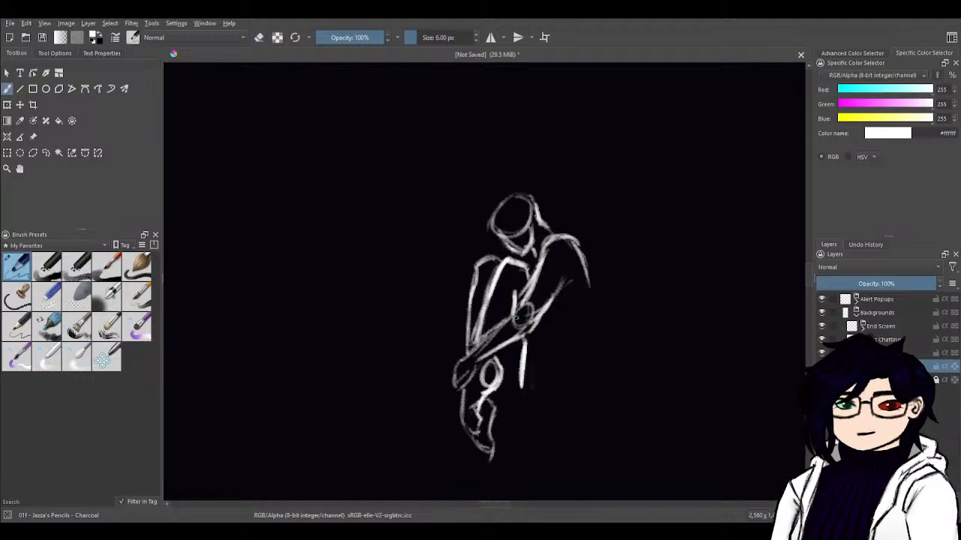
{"action": "left_click_drag", "start_coordinate": [515, 340], "coordinate": [520, 384]}
{"action": "key", "text": "e"}
{"action": "left_click_drag", "start_coordinate": [527, 340], "coordinate": [521, 372]}
{"action": "key", "text": "e"}
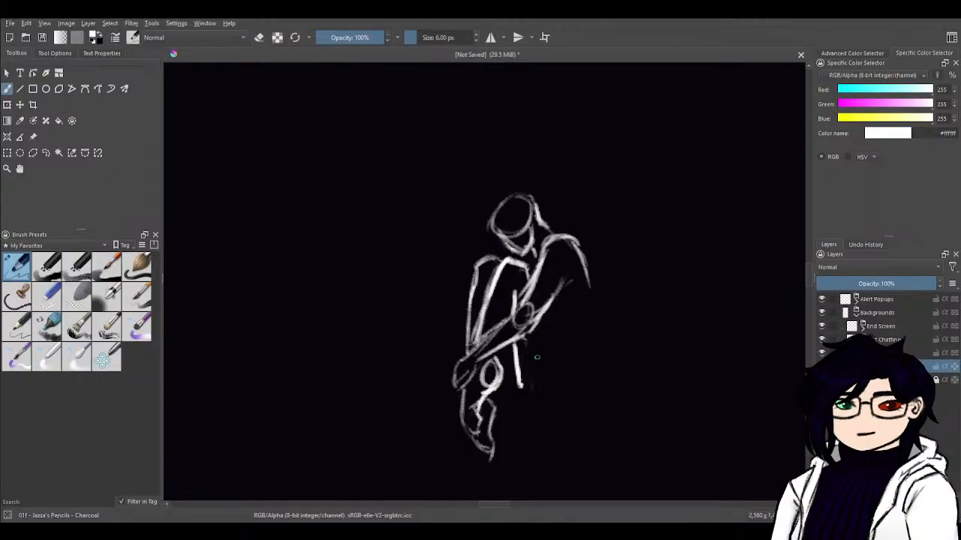
{"action": "left_click_drag", "start_coordinate": [520, 338], "coordinate": [519, 389]}
{"action": "left_click_drag", "start_coordinate": [520, 343], "coordinate": [520, 391]}
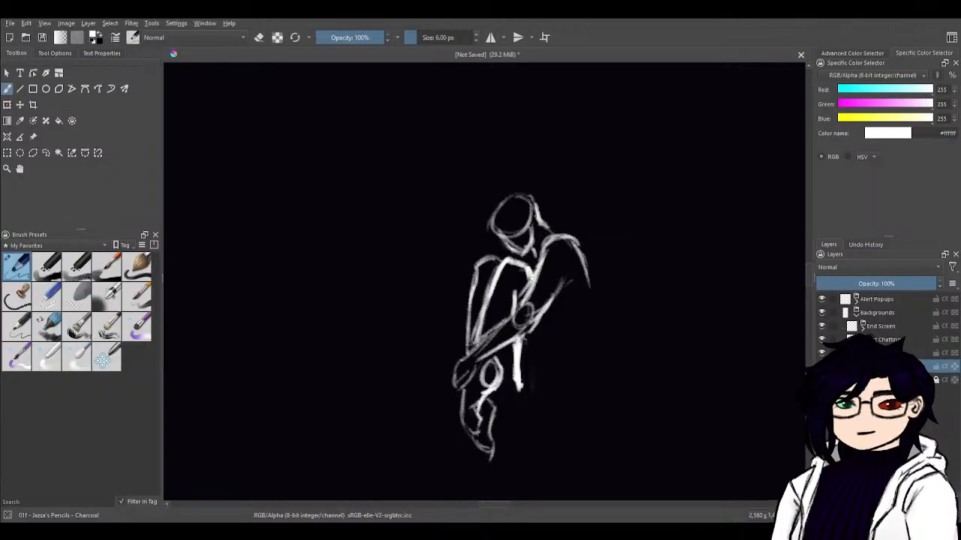
- Thicken the arch below the chin and erase the excess marks along its outer side
{"action": "left_click_drag", "start_coordinate": [531, 269], "coordinate": [509, 268]}
{"action": "key", "text": "e"}
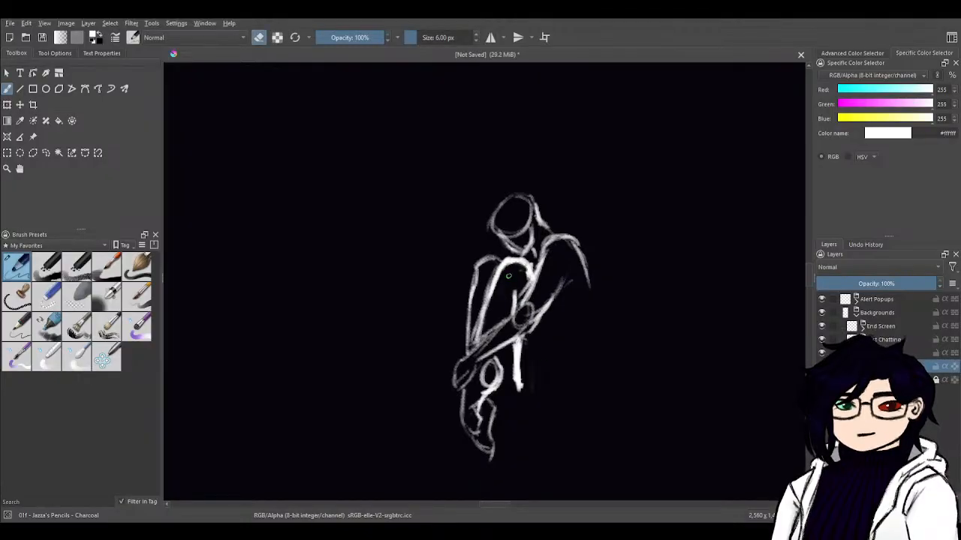
{"action": "left_click_drag", "start_coordinate": [491, 266], "coordinate": [480, 301]}
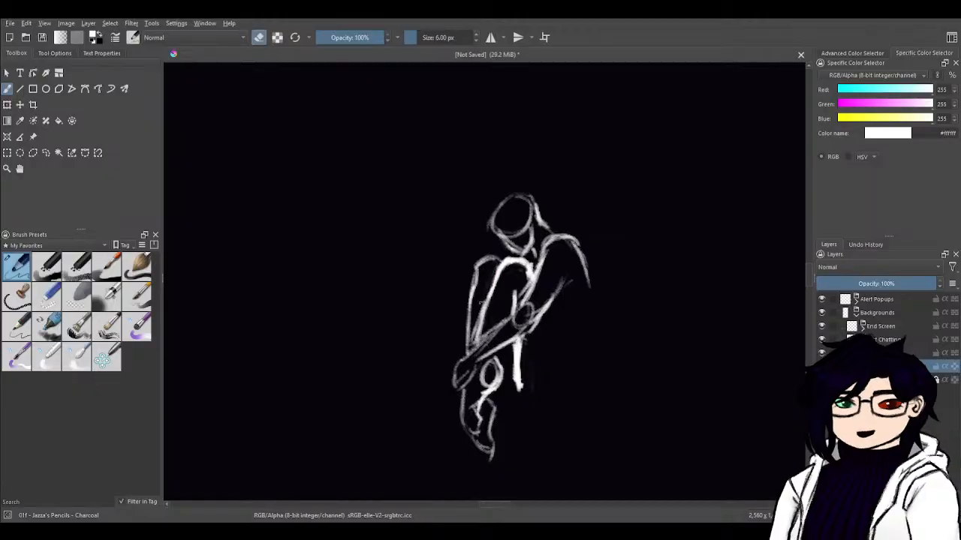
{"action": "left_click_drag", "start_coordinate": [493, 268], "coordinate": [486, 301]}
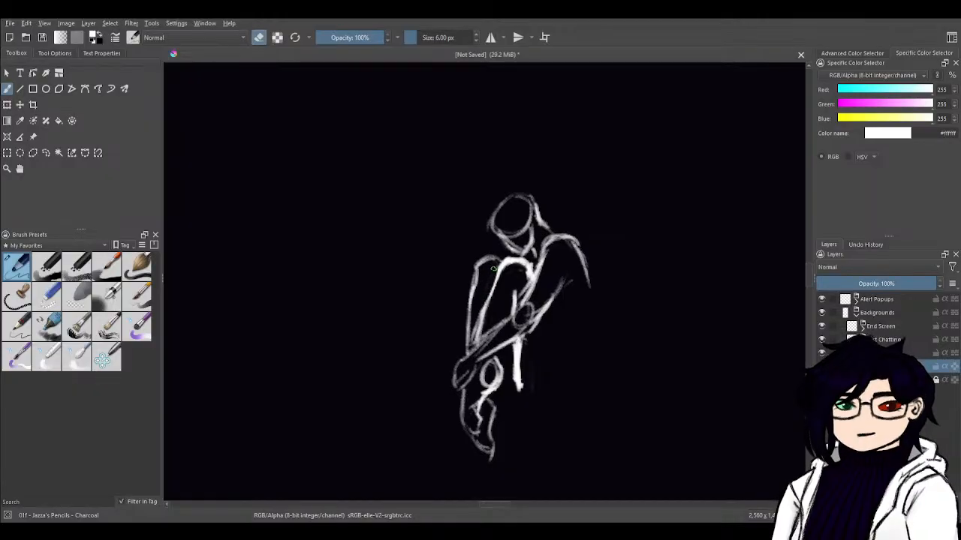
{"action": "left_click_drag", "start_coordinate": [493, 267], "coordinate": [492, 278]}
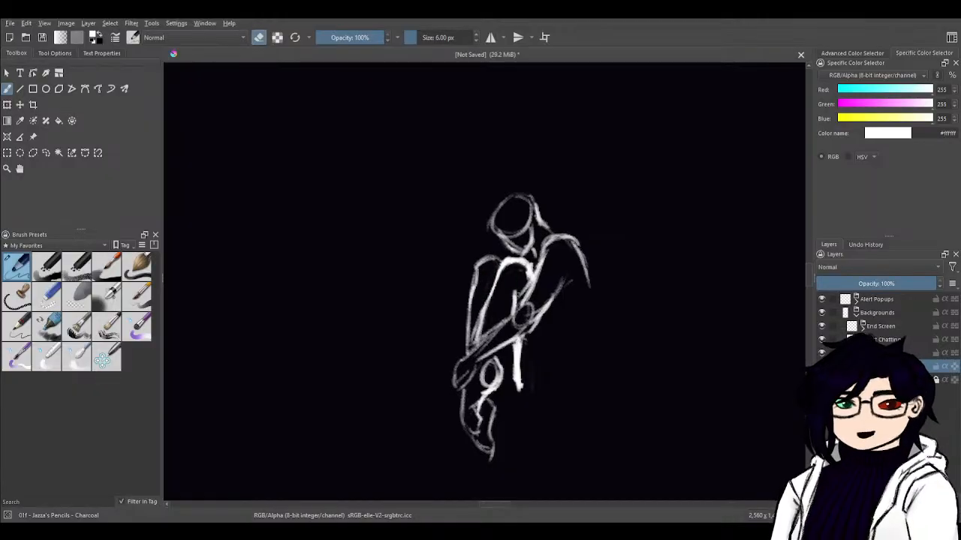
{"action": "key", "text": "e"}
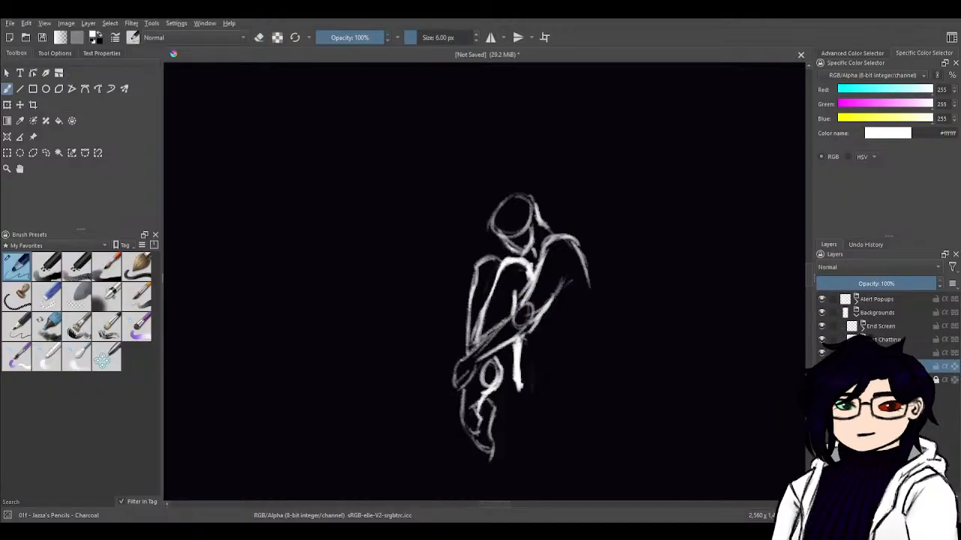
{"action": "key", "text": "e"}
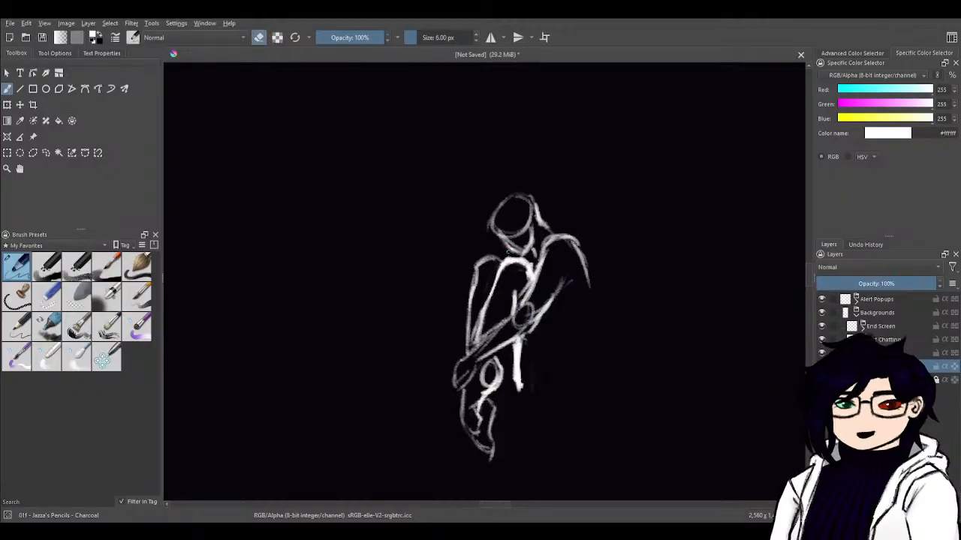
{"action": "key", "text": "e"}
- Redraw the head with a stronger jaw and taller skull outline, adding an ear oval and a short stroke below the chin
{"action": "left_click_drag", "start_coordinate": [509, 252], "coordinate": [502, 263]}
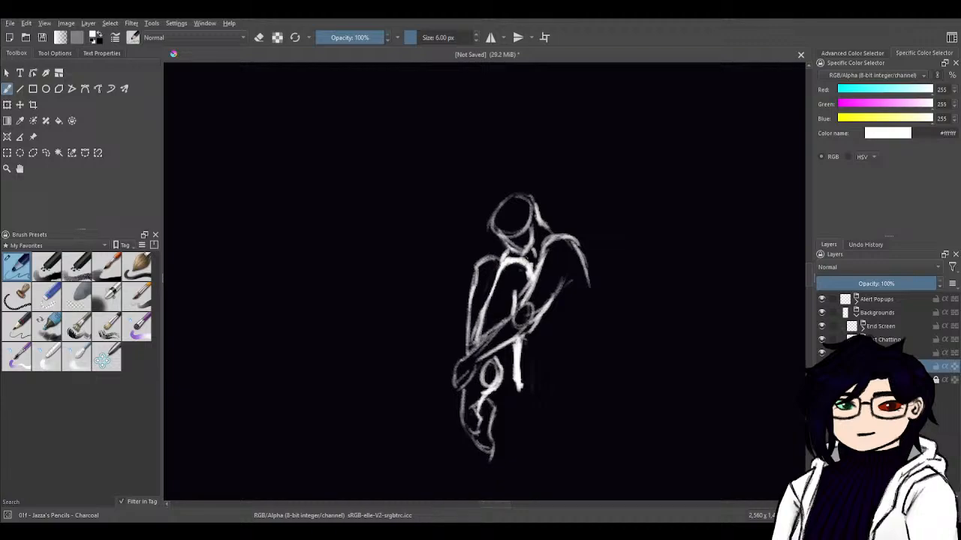
{"action": "left_click_drag", "start_coordinate": [492, 228], "coordinate": [517, 251]}
{"action": "mouse_move", "coordinate": [494, 229]}
{"action": "left_mouse_down"}
{"action": "mouse_move", "coordinate": [517, 253]}
{"action": "mouse_move", "coordinate": [489, 211]}
{"action": "mouse_move", "coordinate": [512, 183]}
{"action": "left_mouse_up"}
{"action": "mouse_move", "coordinate": [494, 212]}
{"action": "left_mouse_down"}
{"action": "mouse_move", "coordinate": [530, 198]}
{"action": "mouse_move", "coordinate": [538, 220]}
{"action": "mouse_move", "coordinate": [518, 212]}
{"action": "left_mouse_up"}
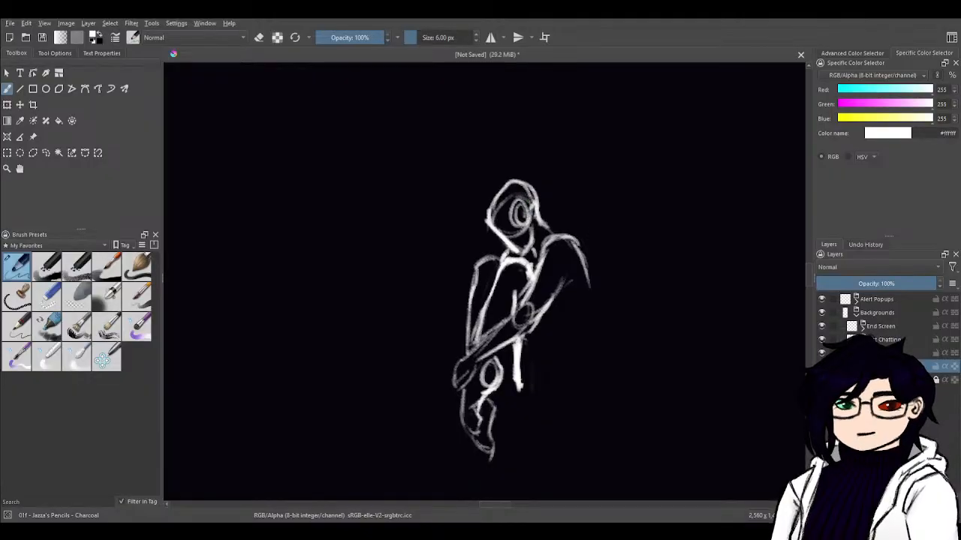
- Extend the thick line below the forearm, add a parallel stroke beside it, and sketch a back line running down from the near arm
{"action": "left_click_drag", "start_coordinate": [615, 390], "coordinate": [552, 136]}
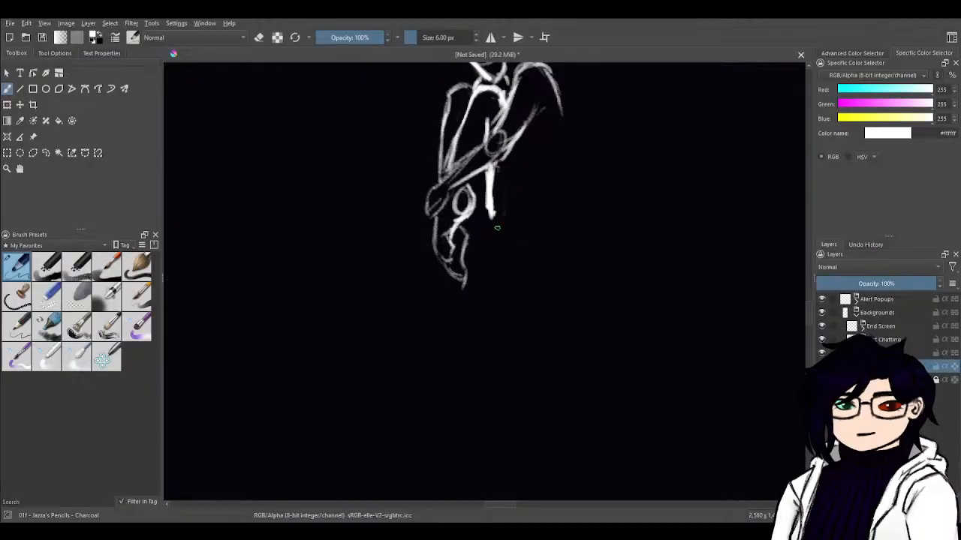
{"action": "left_click_drag", "start_coordinate": [491, 214], "coordinate": [494, 233]}
{"action": "mouse_move", "coordinate": [479, 201]}
{"action": "left_mouse_down"}
{"action": "mouse_move", "coordinate": [480, 234]}
{"action": "mouse_move", "coordinate": [480, 170]}
{"action": "left_mouse_up"}
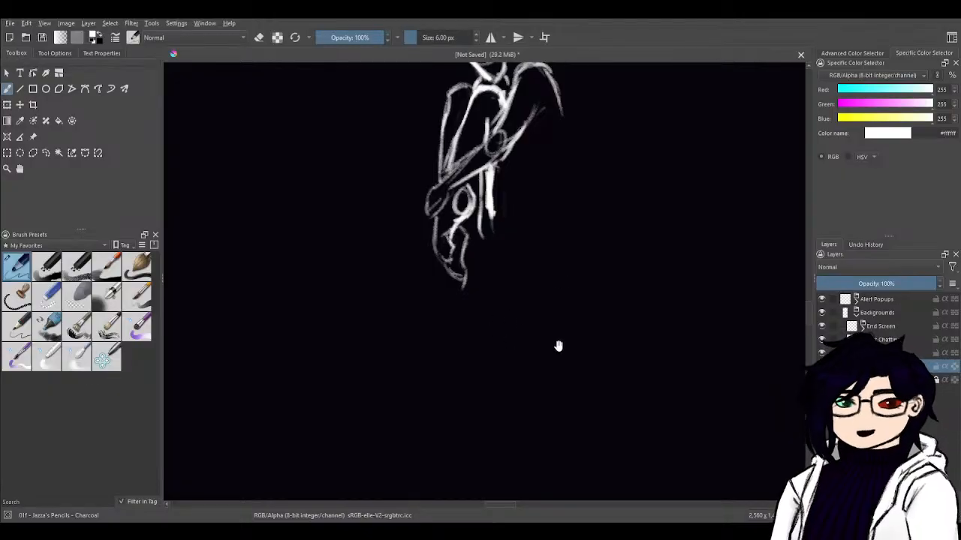
{"action": "left_click_drag", "start_coordinate": [505, 279], "coordinate": [449, 335]}
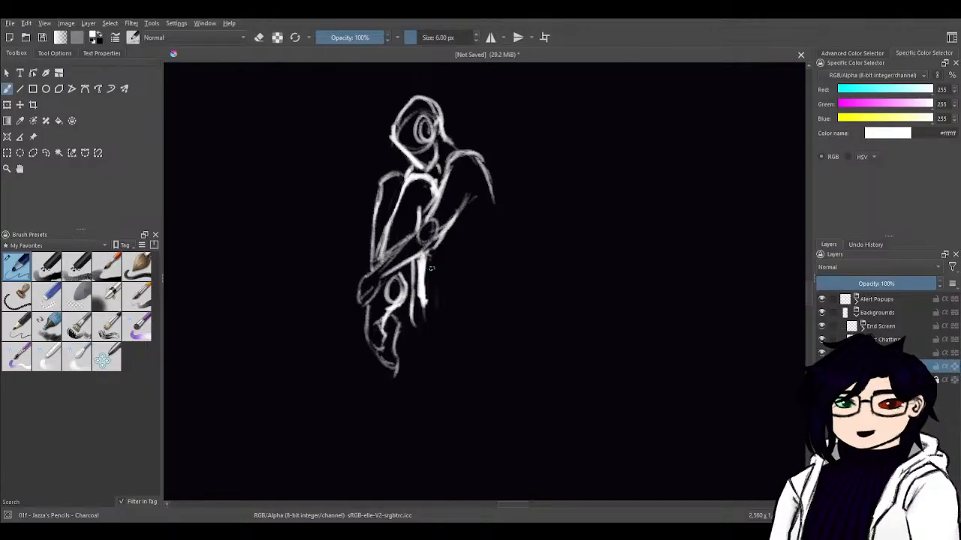
{"action": "left_click_drag", "start_coordinate": [454, 224], "coordinate": [467, 284]}
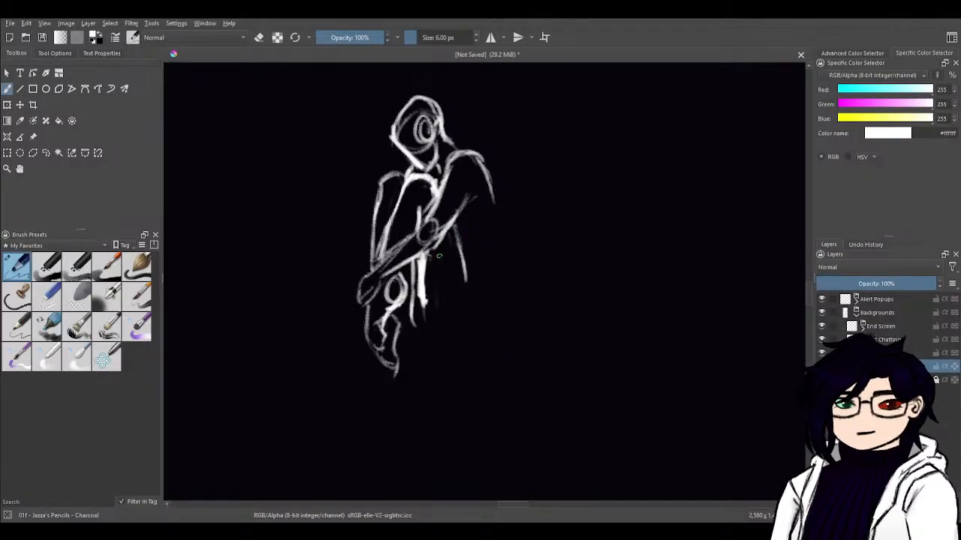
- Move the whole sketched figure to the middle of the canvas with the Transform tool and return to the brush
{"action": "mouse_move", "coordinate": [455, 234]}
{"action": "left_mouse_down"}
{"action": "mouse_move", "coordinate": [467, 297]}
{"action": "mouse_move", "coordinate": [453, 285]}
{"action": "mouse_move", "coordinate": [664, 441]}
{"action": "left_mouse_up"}
{"action": "key", "text": "ctrl+minus"}
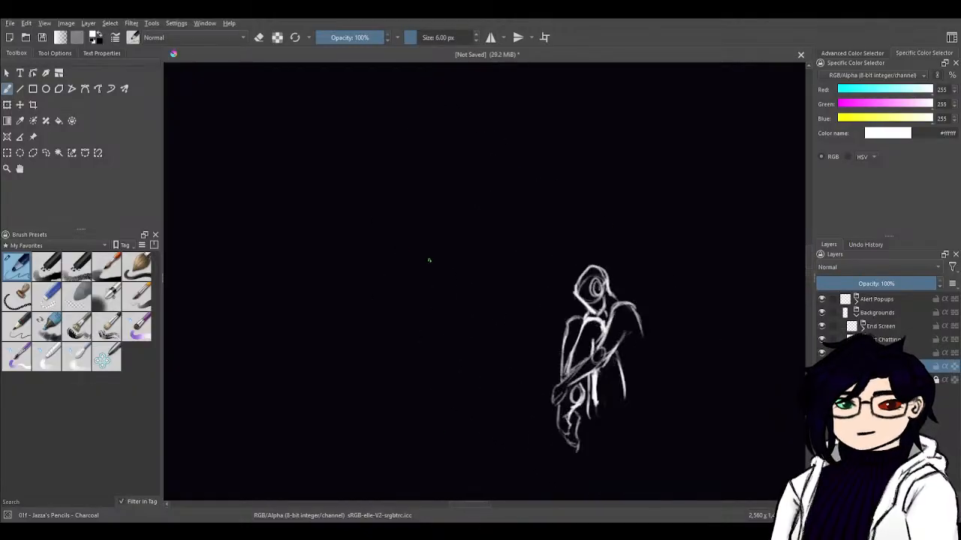
{"action": "mouse_move", "coordinate": [646, 207]}
{"action": "left_mouse_down"}
{"action": "mouse_move", "coordinate": [668, 313]}
{"action": "mouse_move", "coordinate": [773, 260]}
{"action": "left_mouse_up"}
{"action": "key", "text": "ctrl+minus"}
{"action": "key", "text": "ctrl+minus"}
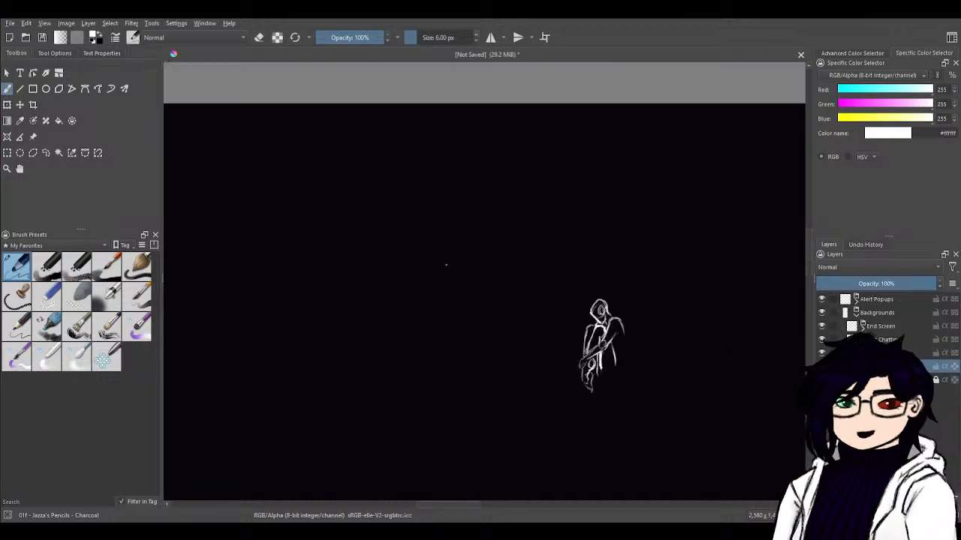
{"action": "left_click_drag", "start_coordinate": [678, 273], "coordinate": [681, 181]}
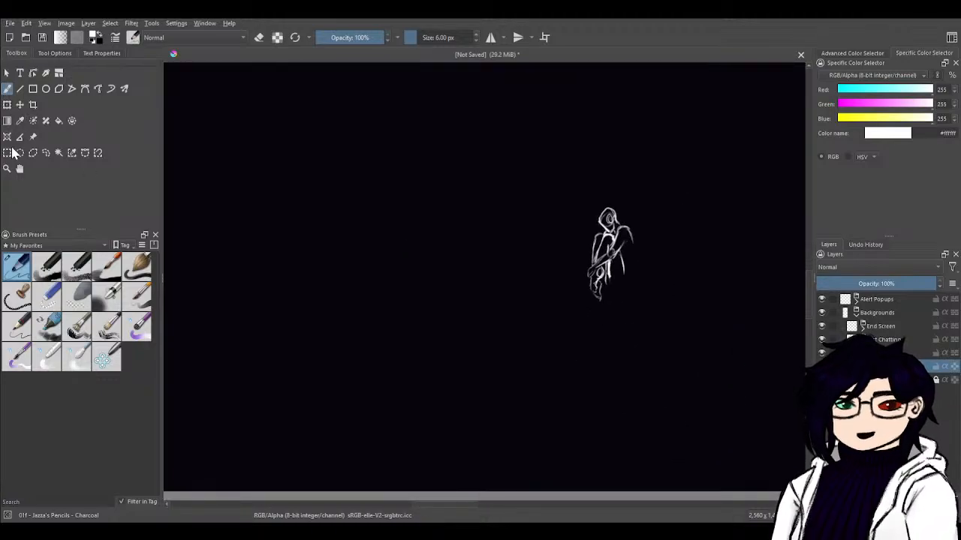
{"action": "left_click", "coordinate": [8, 105]}
{"action": "mouse_move", "coordinate": [634, 270]}
{"action": "left_mouse_down"}
{"action": "mouse_move", "coordinate": [564, 273]}
{"action": "mouse_move", "coordinate": [605, 285]}
{"action": "mouse_move", "coordinate": [611, 268]}
{"action": "mouse_move", "coordinate": [529, 238]}
{"action": "left_mouse_up"}
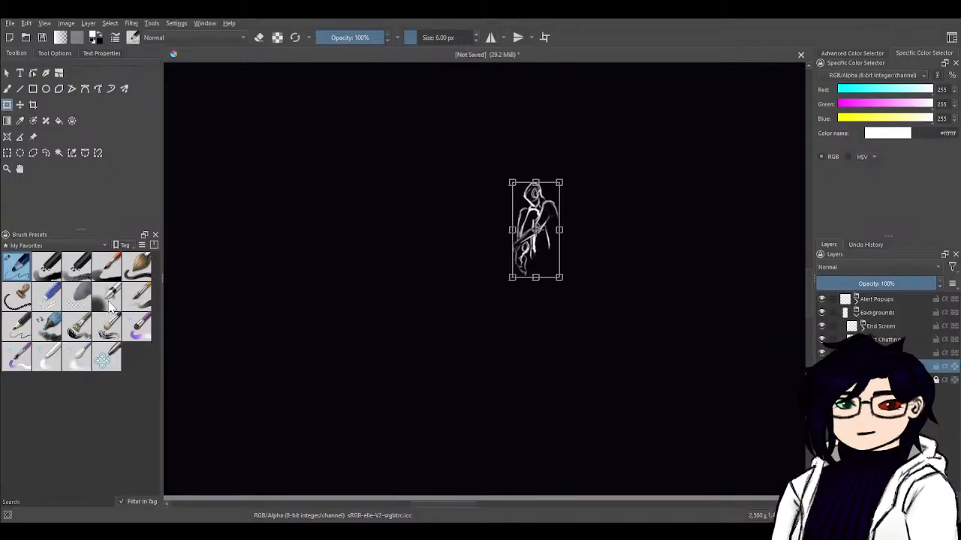
{"action": "key", "text": "minus"}
{"action": "mouse_move", "coordinate": [643, 314]}
{"action": "left_mouse_down"}
{"action": "mouse_move", "coordinate": [608, 335]}
{"action": "mouse_move", "coordinate": [553, 326]}
{"action": "mouse_move", "coordinate": [582, 331]}
{"action": "left_mouse_up"}
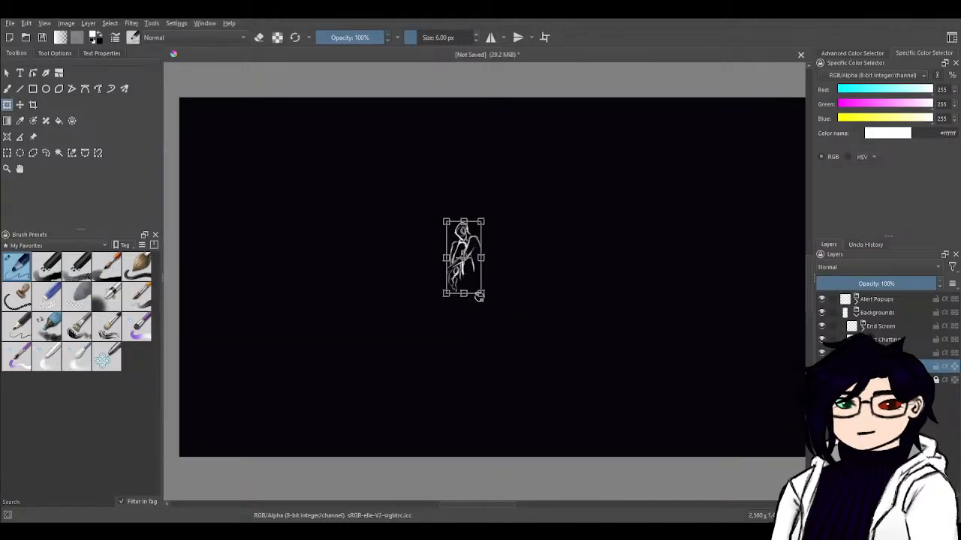
{"action": "left_click_drag", "start_coordinate": [472, 283], "coordinate": [510, 296]}
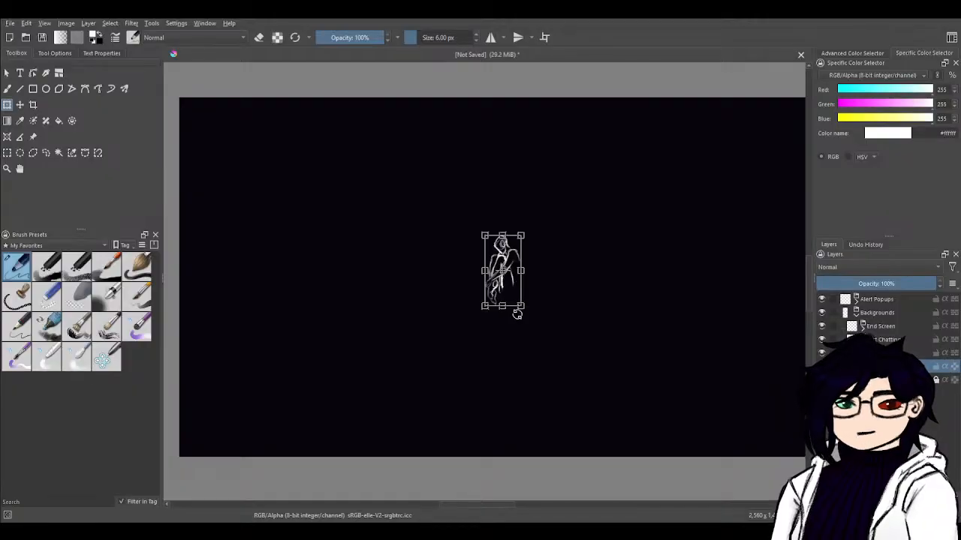
{"action": "mouse_move", "coordinate": [523, 338]}
{"action": "left_mouse_down"}
{"action": "mouse_move", "coordinate": [557, 301]}
{"action": "mouse_move", "coordinate": [559, 260]}
{"action": "mouse_move", "coordinate": [508, 214]}
{"action": "mouse_move", "coordinate": [443, 338]}
{"action": "mouse_move", "coordinate": [516, 350]}
{"action": "left_mouse_up"}
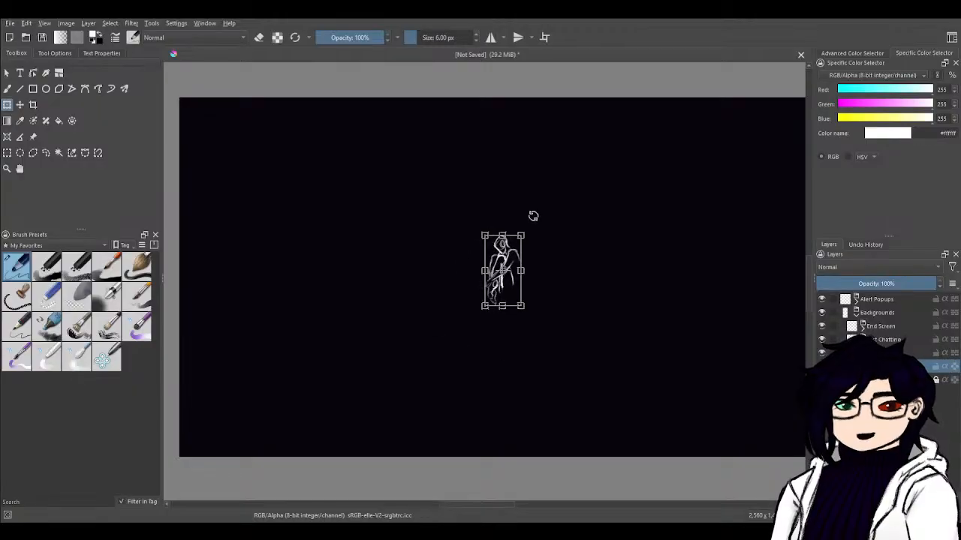
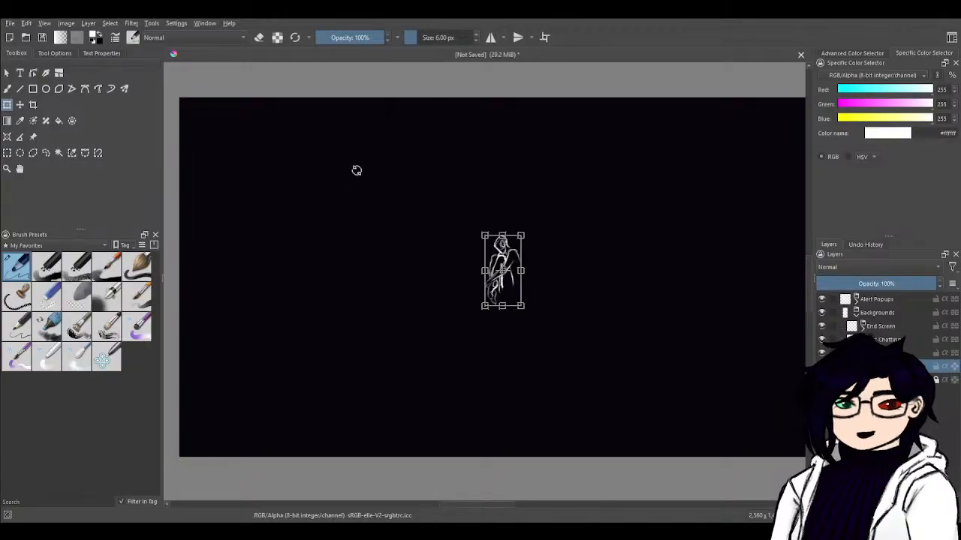
{"action": "left_click_drag", "start_coordinate": [635, 309], "coordinate": [630, 358]}
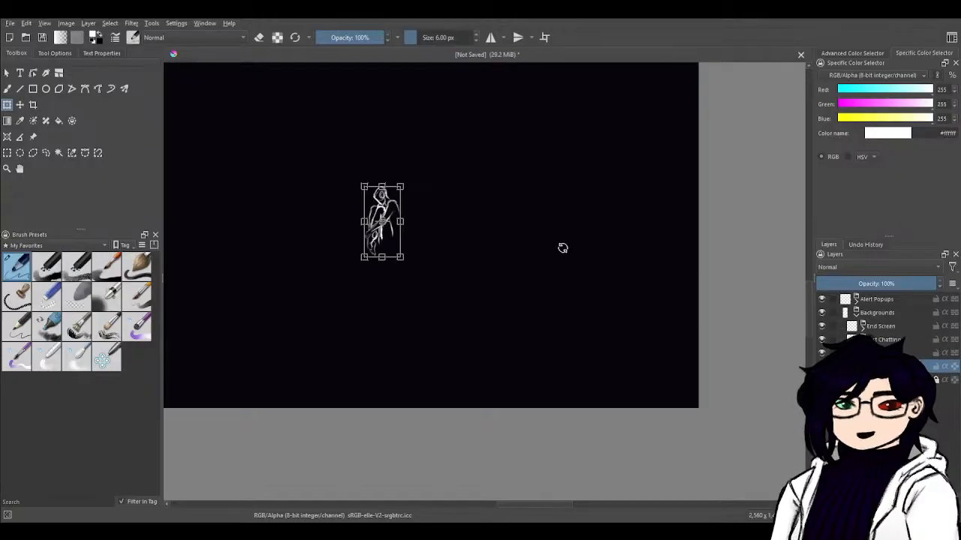
{"action": "left_click_drag", "start_coordinate": [569, 332], "coordinate": [646, 378]}
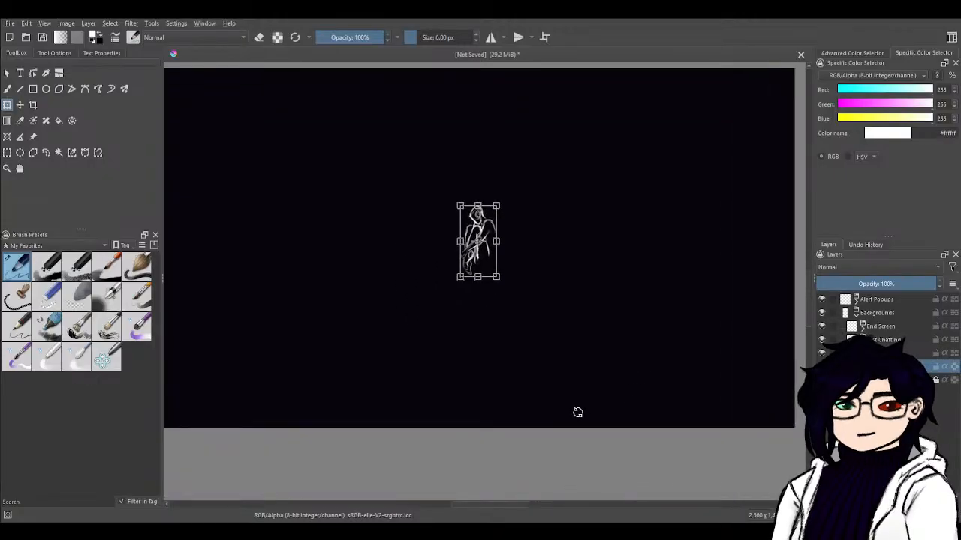
{"action": "left_click_drag", "start_coordinate": [526, 363], "coordinate": [558, 359]}
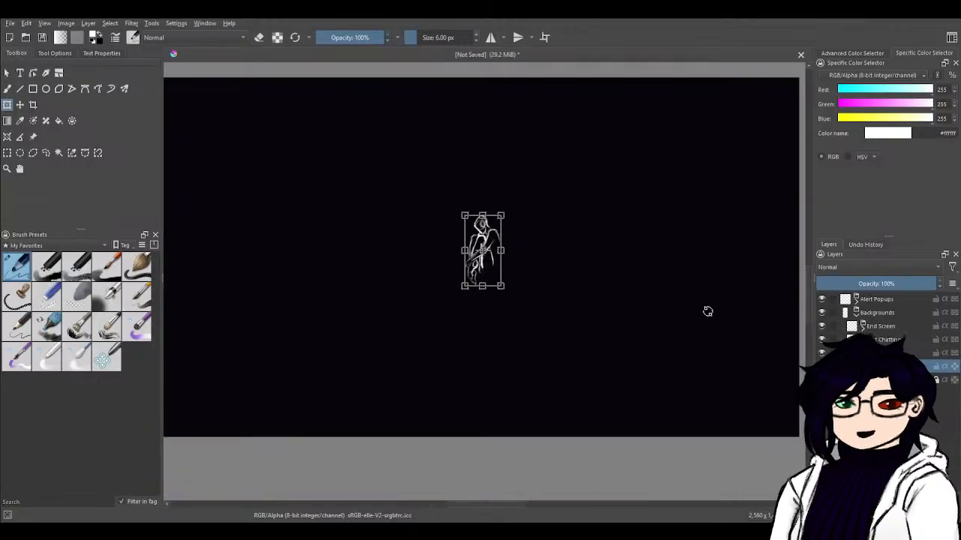
{"action": "key", "text": "plus"}
{"action": "key", "text": "plus"}
{"action": "key", "text": "plus"}
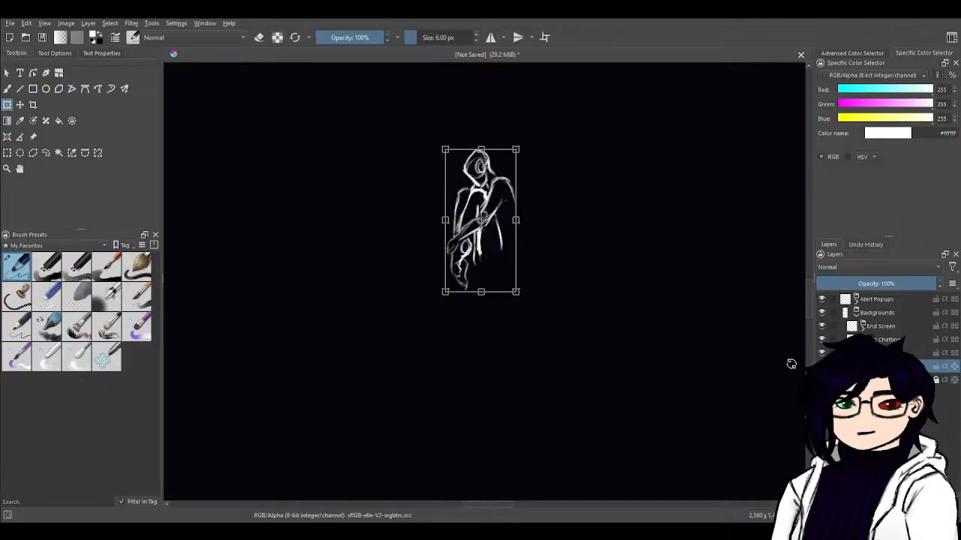
{"action": "key", "text": "b"}
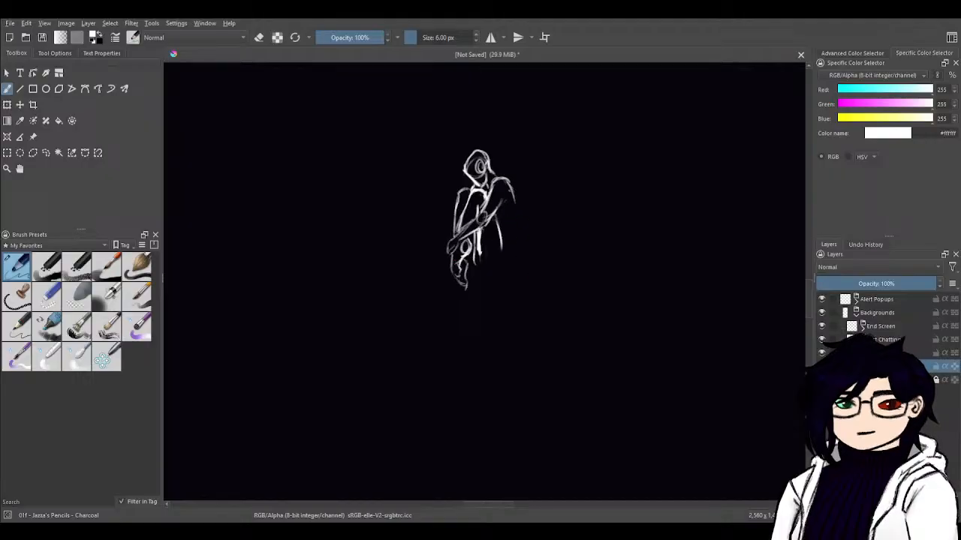
- Sketch the outer back line down from the near shoulder and undo the trial curves around the hips
{"action": "mouse_move", "coordinate": [513, 192]}
{"action": "left_mouse_down"}
{"action": "mouse_move", "coordinate": [531, 239]}
{"action": "mouse_move", "coordinate": [524, 274]}
{"action": "left_mouse_up"}
{"action": "mouse_move", "coordinate": [529, 237]}
{"action": "left_mouse_down"}
{"action": "mouse_move", "coordinate": [516, 273]}
{"action": "mouse_move", "coordinate": [491, 278]}
{"action": "mouse_move", "coordinate": [515, 281]}
{"action": "left_mouse_up"}
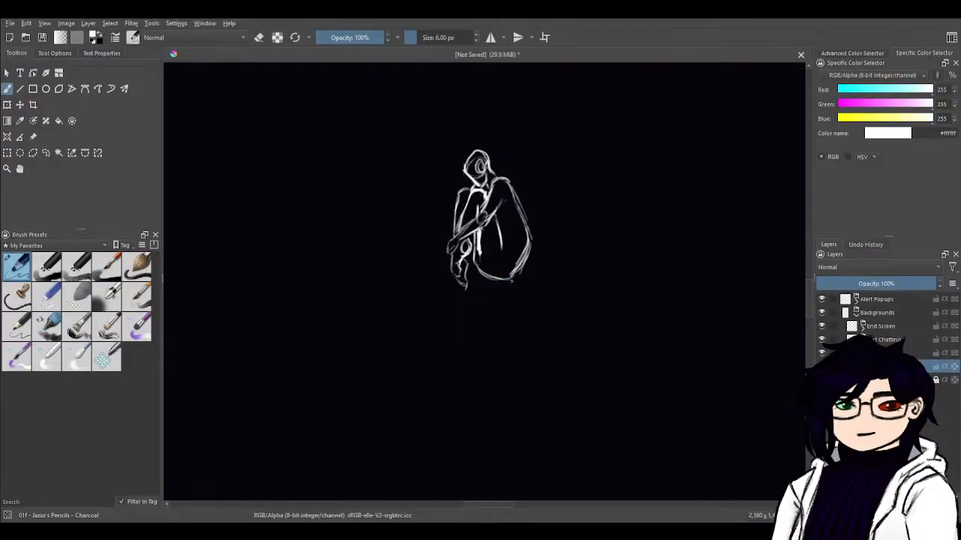
{"action": "key", "text": "ctrl+z"}
{"action": "key", "text": "ctrl+z"}
{"action": "key", "text": "ctrl+z"}
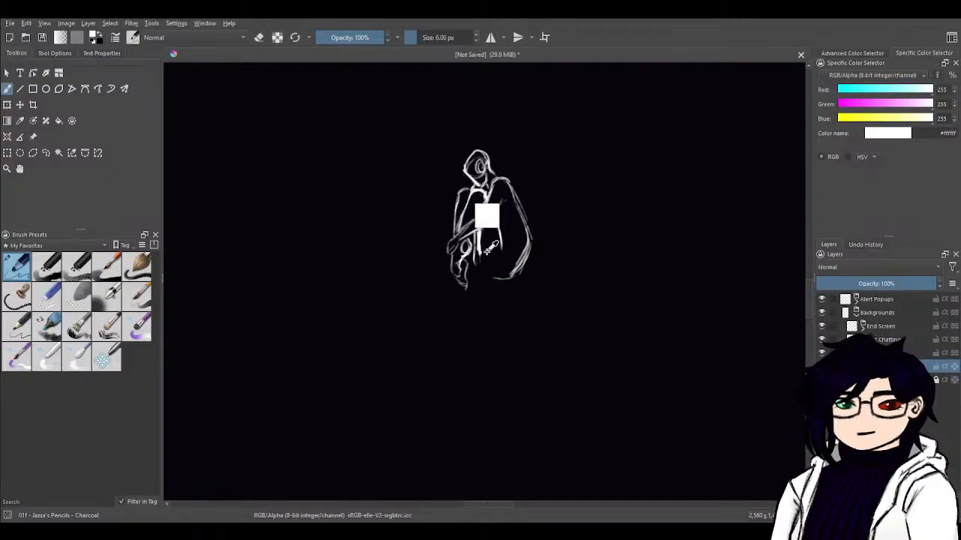
{"action": "mouse_move", "coordinate": [480, 248]}
{"action": "left_mouse_down"}
{"action": "mouse_move", "coordinate": [492, 289]}
{"action": "mouse_move", "coordinate": [527, 274]}
{"action": "mouse_move", "coordinate": [507, 285]}
{"action": "left_mouse_up"}
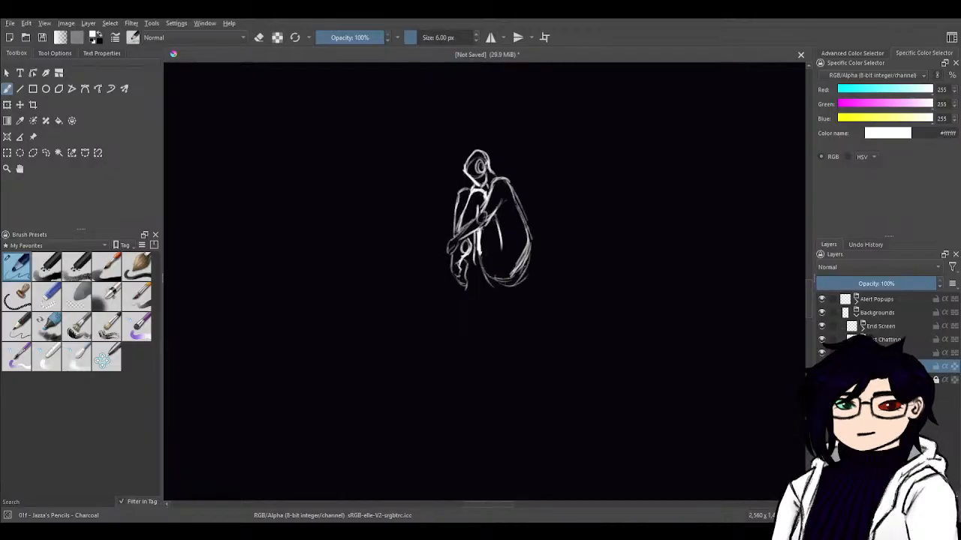
{"action": "mouse_move", "coordinate": [528, 227]}
{"action": "left_mouse_down"}
{"action": "mouse_move", "coordinate": [526, 276]}
{"action": "mouse_move", "coordinate": [510, 284]}
{"action": "left_mouse_up"}
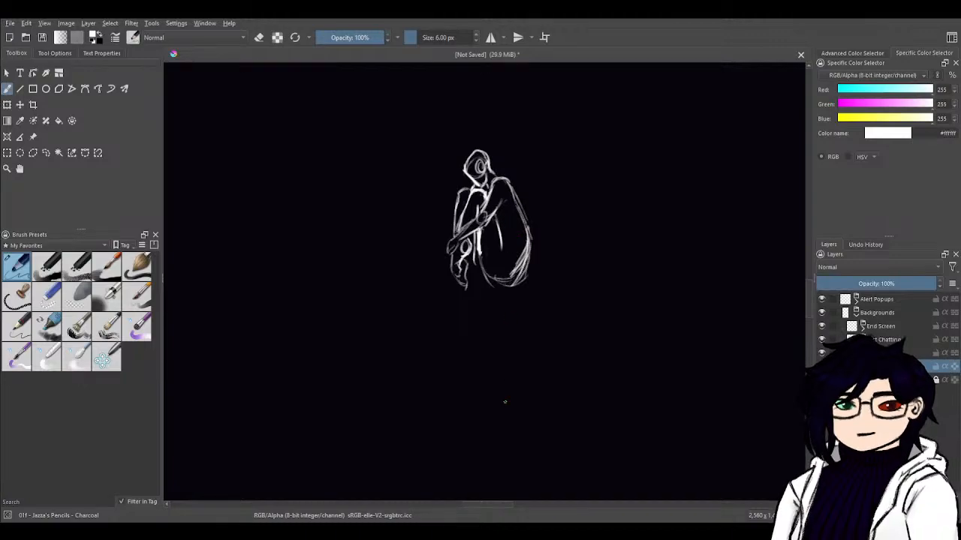
{"action": "key", "text": "ctrl+z"}
{"action": "key", "text": "ctrl+z"}
{"action": "key", "text": "ctrl+z"}
{"action": "key", "text": "ctrl+z"}
{"action": "key", "text": "ctrl+z"}
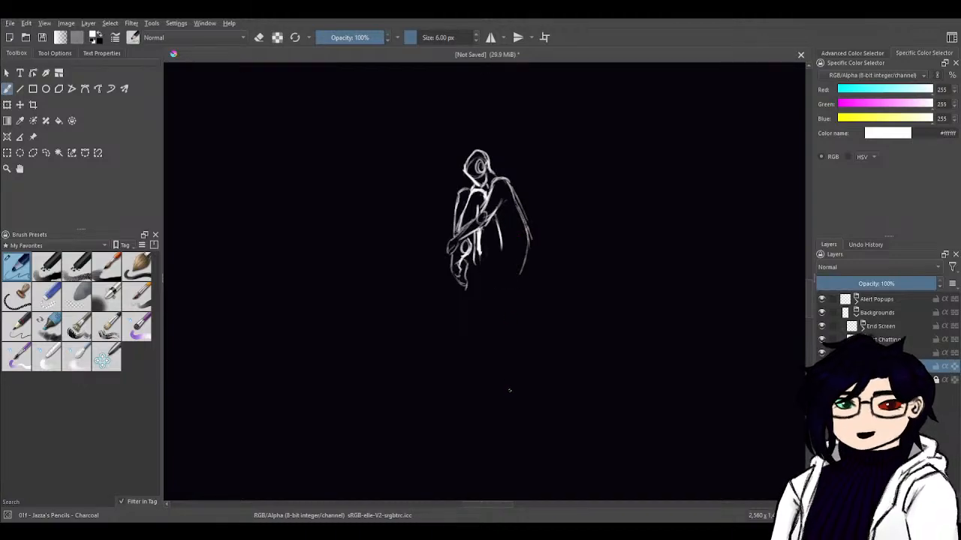
{"action": "key", "text": "ctrl+z"}
{"action": "key", "text": "ctrl+z"}
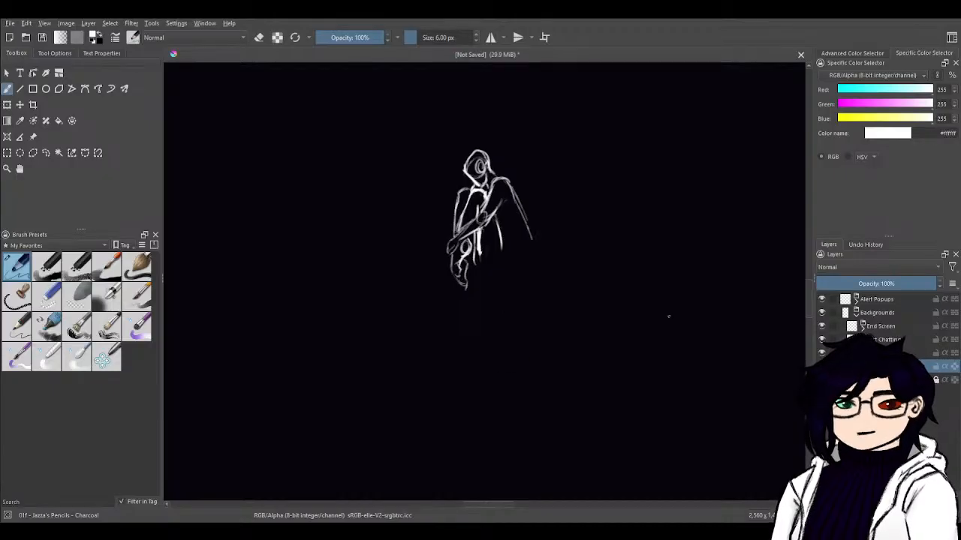
- Cover the figure with a solid white silhouette, including hand and shoulder, using Jazza's Charcoals - Soft Edge at 50 px
{"action": "mouse_move", "coordinate": [599, 274]}
{"action": "left_mouse_down"}
{"action": "mouse_move", "coordinate": [596, 313]}
{"action": "mouse_move", "coordinate": [585, 279]}
{"action": "left_mouse_up"}
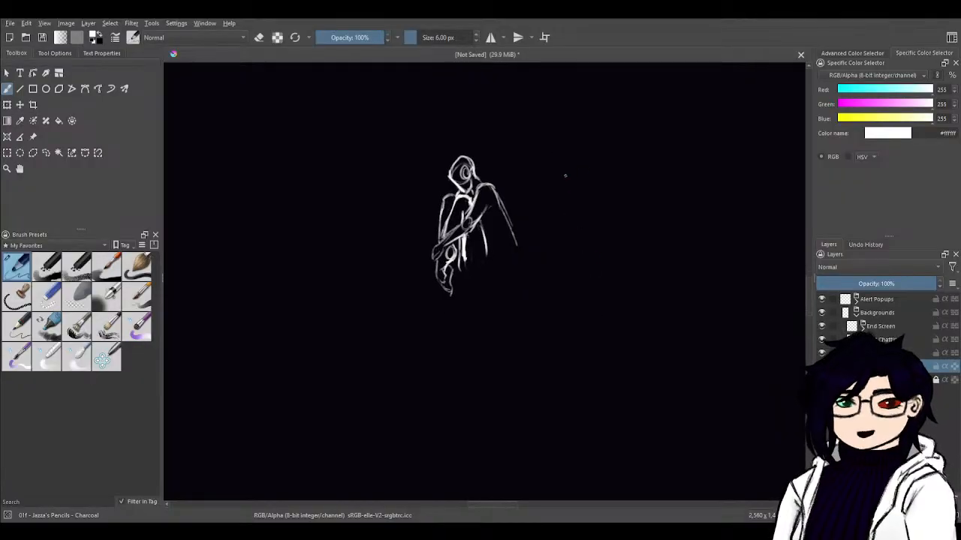
{"action": "left_click", "coordinate": [54, 278]}
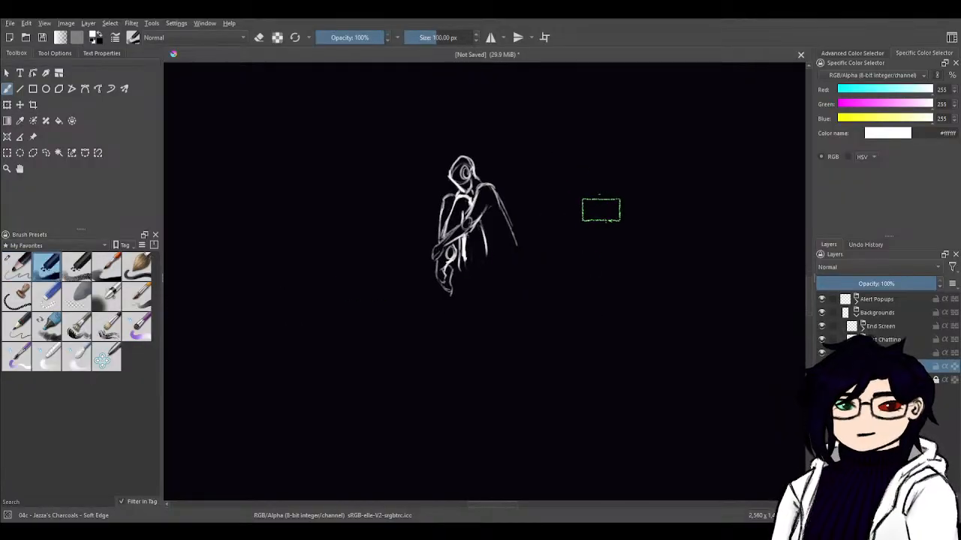
{"action": "left_click", "coordinate": [475, 42]}
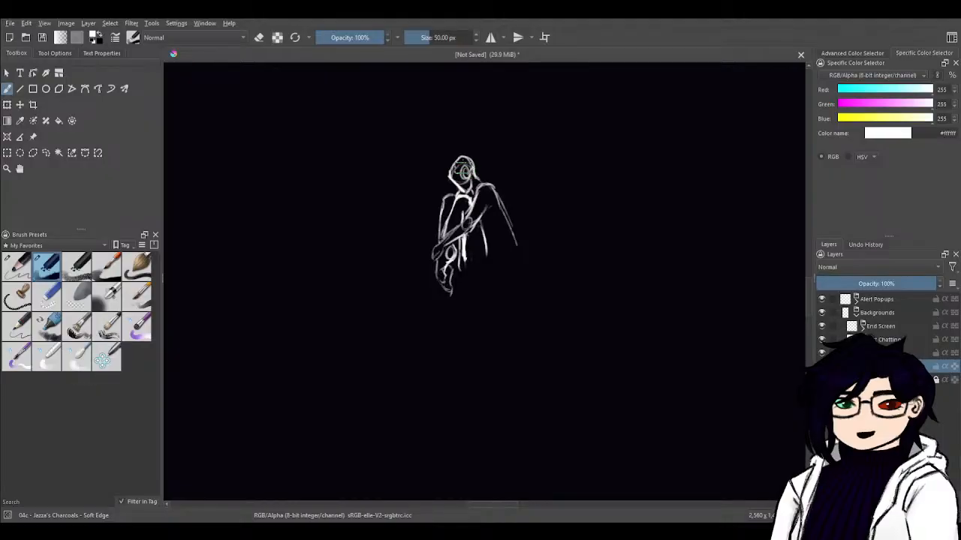
{"action": "mouse_move", "coordinate": [463, 171]}
{"action": "left_mouse_down"}
{"action": "mouse_move", "coordinate": [489, 204]}
{"action": "mouse_move", "coordinate": [484, 193]}
{"action": "mouse_move", "coordinate": [486, 210]}
{"action": "mouse_move", "coordinate": [483, 203]}
{"action": "mouse_move", "coordinate": [439, 252]}
{"action": "mouse_move", "coordinate": [456, 235]}
{"action": "mouse_move", "coordinate": [459, 207]}
{"action": "mouse_move", "coordinate": [447, 238]}
{"action": "mouse_move", "coordinate": [449, 218]}
{"action": "mouse_move", "coordinate": [447, 228]}
{"action": "mouse_move", "coordinate": [461, 203]}
{"action": "mouse_move", "coordinate": [474, 261]}
{"action": "mouse_move", "coordinate": [480, 238]}
{"action": "mouse_move", "coordinate": [490, 259]}
{"action": "mouse_move", "coordinate": [490, 203]}
{"action": "mouse_move", "coordinate": [487, 269]}
{"action": "mouse_move", "coordinate": [452, 231]}
{"action": "mouse_move", "coordinate": [461, 290]}
{"action": "left_mouse_up"}
{"action": "mouse_move", "coordinate": [471, 163]}
{"action": "left_mouse_down"}
{"action": "mouse_move", "coordinate": [465, 184]}
{"action": "mouse_move", "coordinate": [470, 156]}
{"action": "mouse_move", "coordinate": [495, 208]}
{"action": "mouse_move", "coordinate": [500, 197]}
{"action": "mouse_move", "coordinate": [497, 272]}
{"action": "mouse_move", "coordinate": [503, 253]}
{"action": "mouse_move", "coordinate": [467, 253]}
{"action": "mouse_move", "coordinate": [494, 270]}
{"action": "mouse_move", "coordinate": [505, 257]}
{"action": "mouse_move", "coordinate": [505, 227]}
{"action": "mouse_move", "coordinate": [496, 270]}
{"action": "mouse_move", "coordinate": [459, 225]}
{"action": "mouse_move", "coordinate": [470, 228]}
{"action": "mouse_move", "coordinate": [463, 213]}
{"action": "mouse_move", "coordinate": [469, 248]}
{"action": "mouse_move", "coordinate": [452, 211]}
{"action": "mouse_move", "coordinate": [452, 300]}
{"action": "left_mouse_up"}
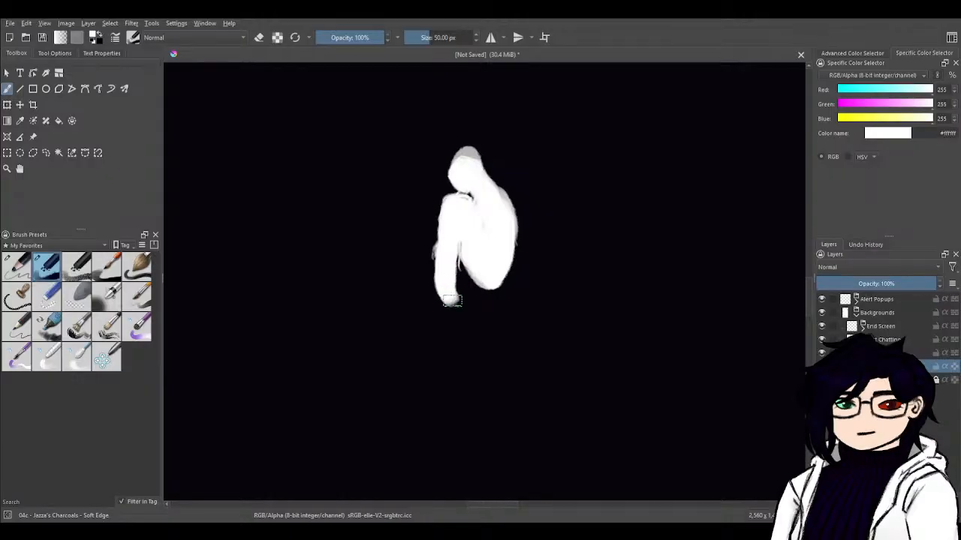
{"action": "left_click_drag", "start_coordinate": [447, 248], "coordinate": [443, 254]}
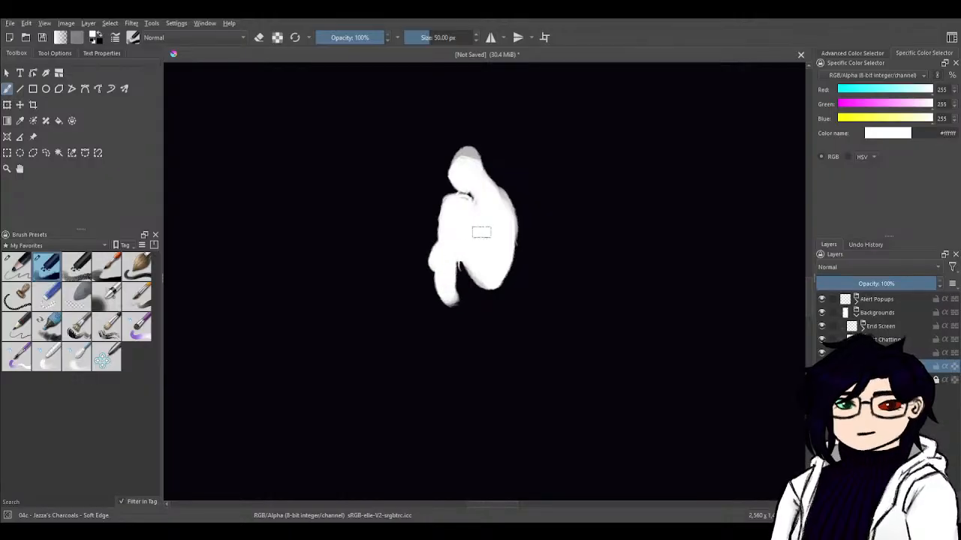
{"action": "mouse_move", "coordinate": [493, 196]}
{"action": "left_mouse_down"}
{"action": "mouse_move", "coordinate": [504, 191]}
{"action": "mouse_move", "coordinate": [512, 251]}
{"action": "left_mouse_up"}
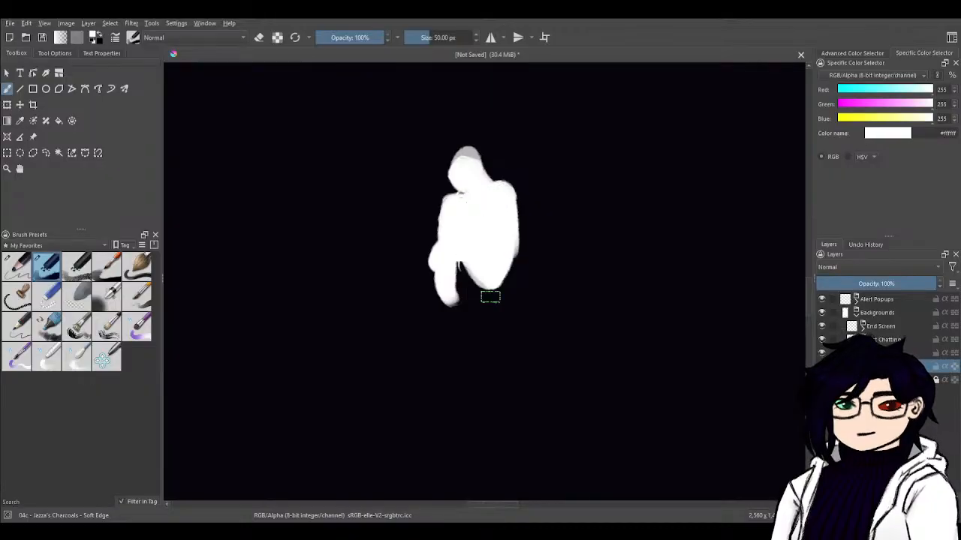
- Extend the silhouette's foot, undoing stray strokes, and round out the head, near shoulder and lower back in white
{"action": "mouse_move", "coordinate": [459, 257]}
{"action": "left_mouse_down"}
{"action": "mouse_move", "coordinate": [463, 283]}
{"action": "mouse_move", "coordinate": [452, 274]}
{"action": "mouse_move", "coordinate": [479, 308]}
{"action": "mouse_move", "coordinate": [483, 291]}
{"action": "mouse_move", "coordinate": [458, 296]}
{"action": "mouse_move", "coordinate": [453, 314]}
{"action": "left_mouse_up"}
{"action": "key", "text": "ctrl+z"}
{"action": "key", "text": "ctrl+z"}
{"action": "key", "text": "ctrl+z"}
{"action": "key", "text": "ctrl+z"}
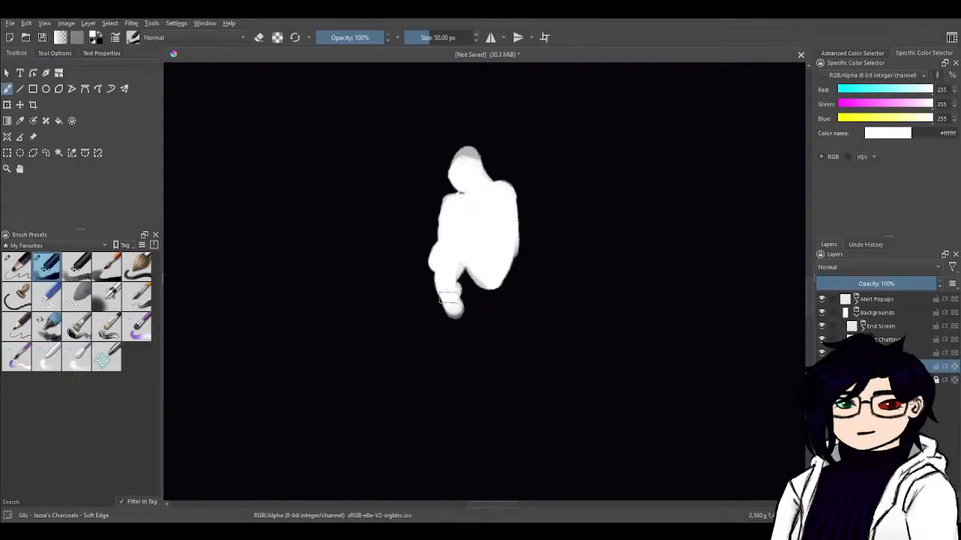
{"action": "mouse_move", "coordinate": [472, 191]}
{"action": "left_mouse_down"}
{"action": "mouse_move", "coordinate": [467, 158]}
{"action": "mouse_move", "coordinate": [476, 162]}
{"action": "mouse_move", "coordinate": [465, 185]}
{"action": "mouse_move", "coordinate": [479, 160]}
{"action": "mouse_move", "coordinate": [501, 193]}
{"action": "mouse_move", "coordinate": [490, 193]}
{"action": "mouse_move", "coordinate": [508, 187]}
{"action": "mouse_move", "coordinate": [506, 246]}
{"action": "left_mouse_up"}
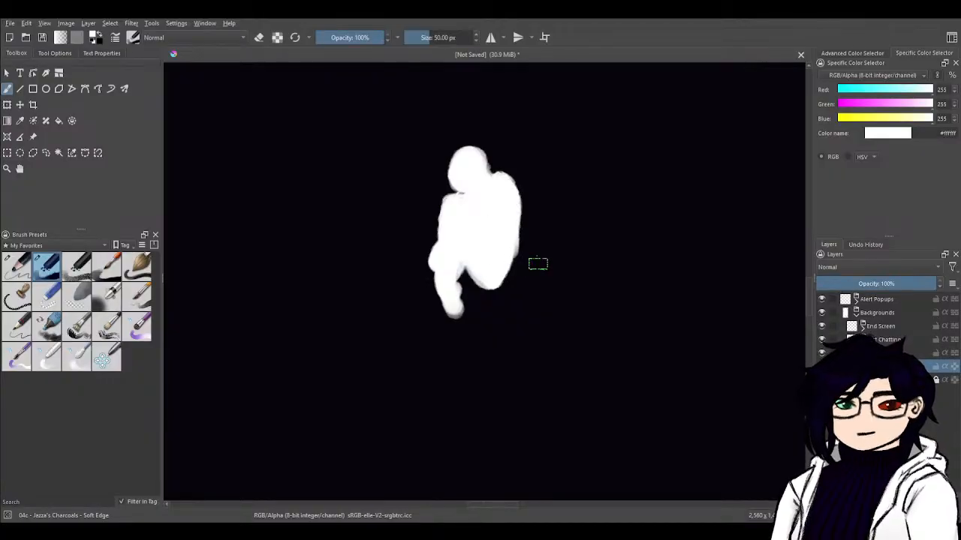
{"action": "mouse_move", "coordinate": [511, 213]}
{"action": "left_mouse_down"}
{"action": "mouse_move", "coordinate": [499, 274]}
{"action": "mouse_move", "coordinate": [495, 281]}
{"action": "left_mouse_up"}
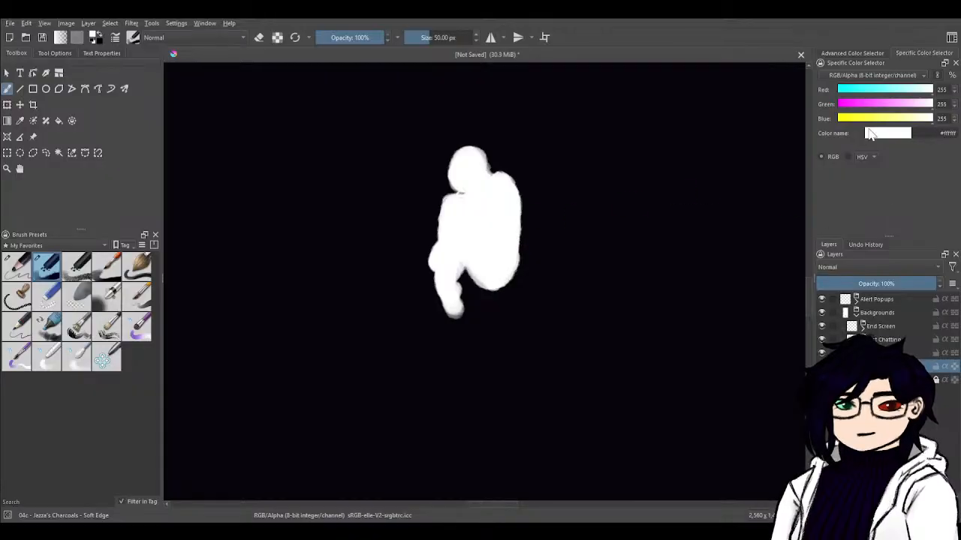
- Paint the near arm over the silhouette from shoulder to hand in dark grey #404040 with a 30 px brush
{"action": "left_click", "coordinate": [860, 157]}
{"action": "left_click_drag", "start_coordinate": [893, 119], "coordinate": [850, 133]}
{"action": "key", "text": "ctrl+plus"}
{"action": "key", "text": "ctrl+plus"}
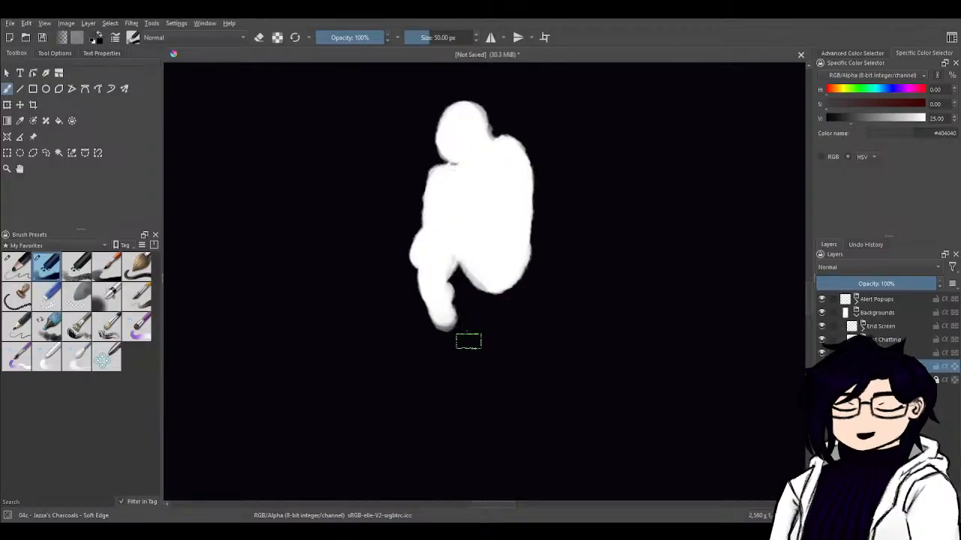
{"action": "left_click_drag", "start_coordinate": [507, 166], "coordinate": [634, 191]}
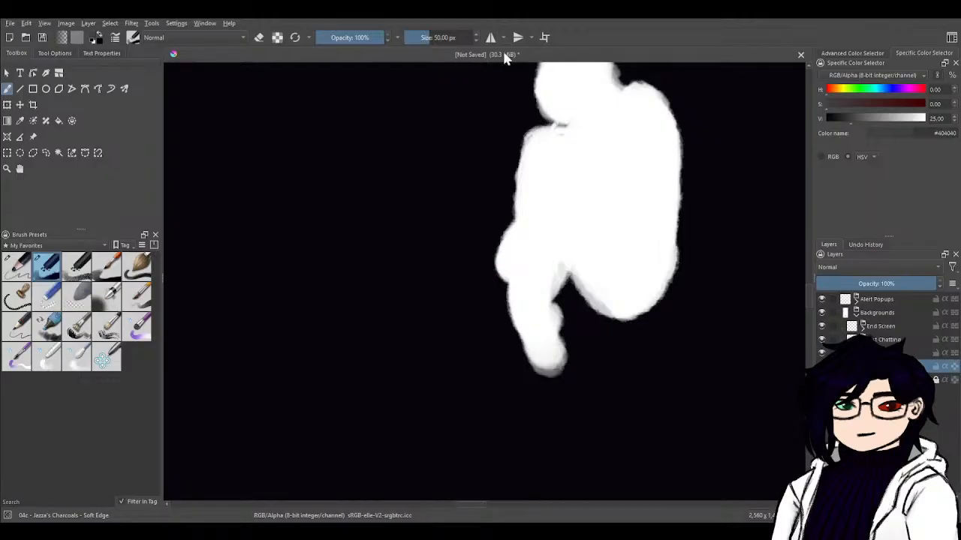
{"action": "left_click", "coordinate": [475, 40]}
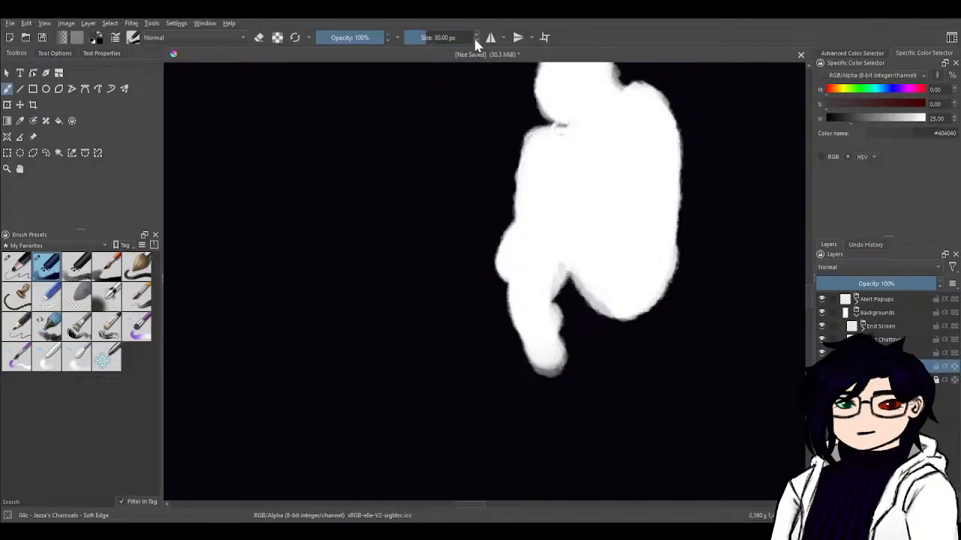
{"action": "mouse_move", "coordinate": [508, 276]}
{"action": "left_mouse_down"}
{"action": "mouse_move", "coordinate": [505, 259]}
{"action": "mouse_move", "coordinate": [540, 214]}
{"action": "mouse_move", "coordinate": [531, 220]}
{"action": "mouse_move", "coordinate": [542, 216]}
{"action": "mouse_move", "coordinate": [553, 240]}
{"action": "mouse_move", "coordinate": [562, 222]}
{"action": "mouse_move", "coordinate": [516, 264]}
{"action": "mouse_move", "coordinate": [506, 238]}
{"action": "mouse_move", "coordinate": [525, 225]}
{"action": "mouse_move", "coordinate": [593, 214]}
{"action": "mouse_move", "coordinate": [608, 201]}
{"action": "left_mouse_up"}
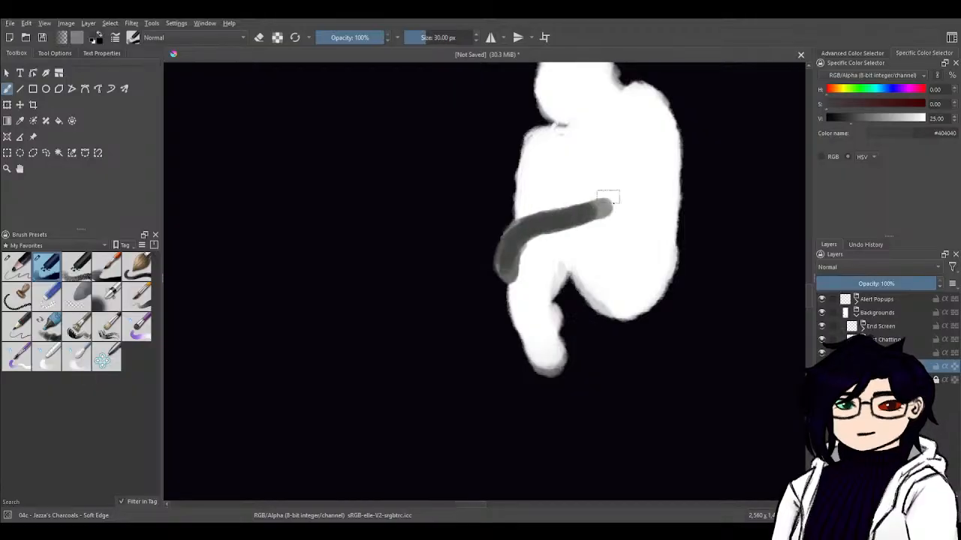
{"action": "mouse_move", "coordinate": [634, 96]}
{"action": "left_mouse_down"}
{"action": "mouse_move", "coordinate": [583, 217]}
{"action": "mouse_move", "coordinate": [596, 213]}
{"action": "mouse_move", "coordinate": [532, 231]}
{"action": "mouse_move", "coordinate": [595, 223]}
{"action": "mouse_move", "coordinate": [562, 222]}
{"action": "mouse_move", "coordinate": [608, 211]}
{"action": "mouse_move", "coordinate": [635, 117]}
{"action": "mouse_move", "coordinate": [620, 179]}
{"action": "left_mouse_up"}
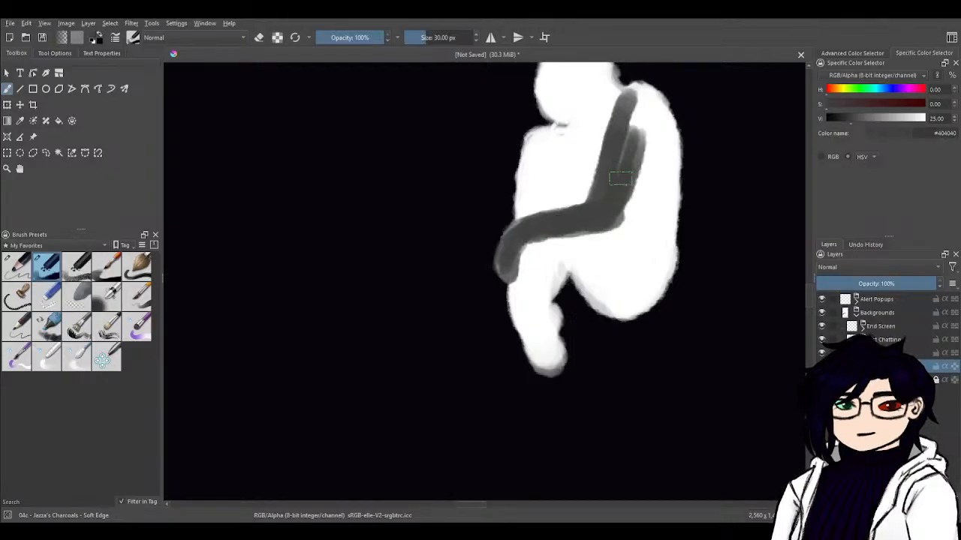
- Rework the grey arm with a more diagonal forearm, then thicken the elbow and upper arm
{"action": "mouse_move", "coordinate": [637, 128]}
{"action": "left_mouse_down"}
{"action": "mouse_move", "coordinate": [617, 201]}
{"action": "mouse_move", "coordinate": [593, 223]}
{"action": "mouse_move", "coordinate": [559, 229]}
{"action": "mouse_move", "coordinate": [600, 217]}
{"action": "mouse_move", "coordinate": [634, 90]}
{"action": "mouse_move", "coordinate": [582, 202]}
{"action": "mouse_move", "coordinate": [599, 194]}
{"action": "mouse_move", "coordinate": [535, 238]}
{"action": "mouse_move", "coordinate": [546, 223]}
{"action": "mouse_move", "coordinate": [526, 248]}
{"action": "mouse_move", "coordinate": [542, 225]}
{"action": "mouse_move", "coordinate": [522, 234]}
{"action": "mouse_move", "coordinate": [502, 267]}
{"action": "mouse_move", "coordinate": [503, 282]}
{"action": "left_mouse_up"}
{"action": "key", "text": "e"}
{"action": "key", "text": "e"}
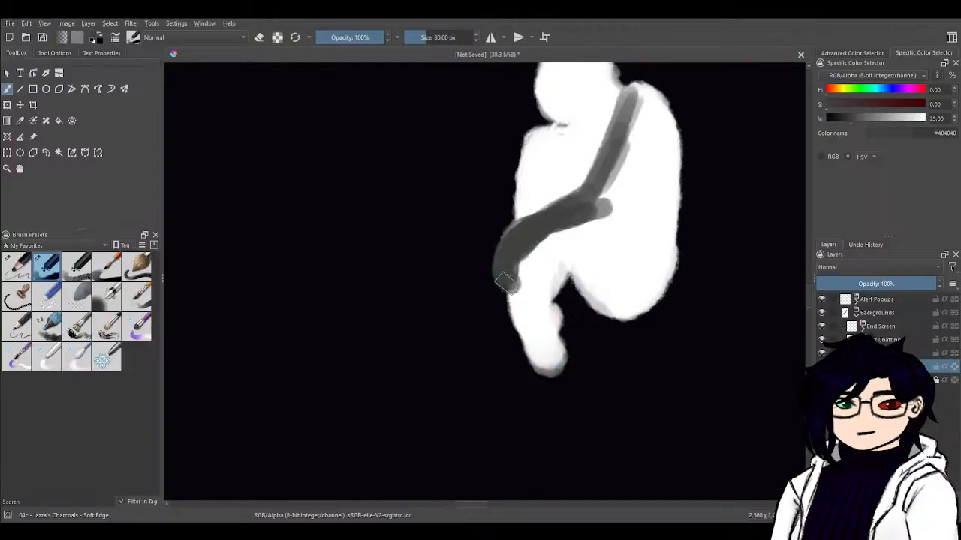
{"action": "mouse_move", "coordinate": [566, 211]}
{"action": "left_mouse_down"}
{"action": "mouse_move", "coordinate": [599, 199]}
{"action": "mouse_move", "coordinate": [632, 105]}
{"action": "mouse_move", "coordinate": [625, 148]}
{"action": "mouse_move", "coordinate": [596, 194]}
{"action": "left_mouse_up"}
{"action": "left_click_drag", "start_coordinate": [631, 101], "coordinate": [611, 175]}
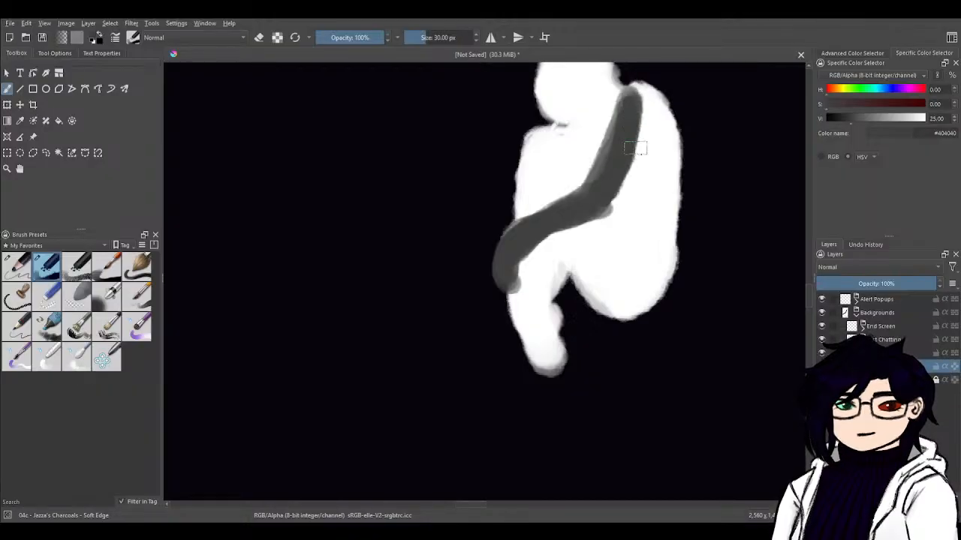
- Undo the latest arm strokes and widen the upper arm up to the shoulder in dark grey #404040
{"action": "key", "text": "ctrl+z"}
{"action": "key", "text": "ctrl+z"}
{"action": "key", "text": "ctrl+z"}
{"action": "key", "text": "ctrl+z"}
{"action": "key", "text": "ctrl+z"}
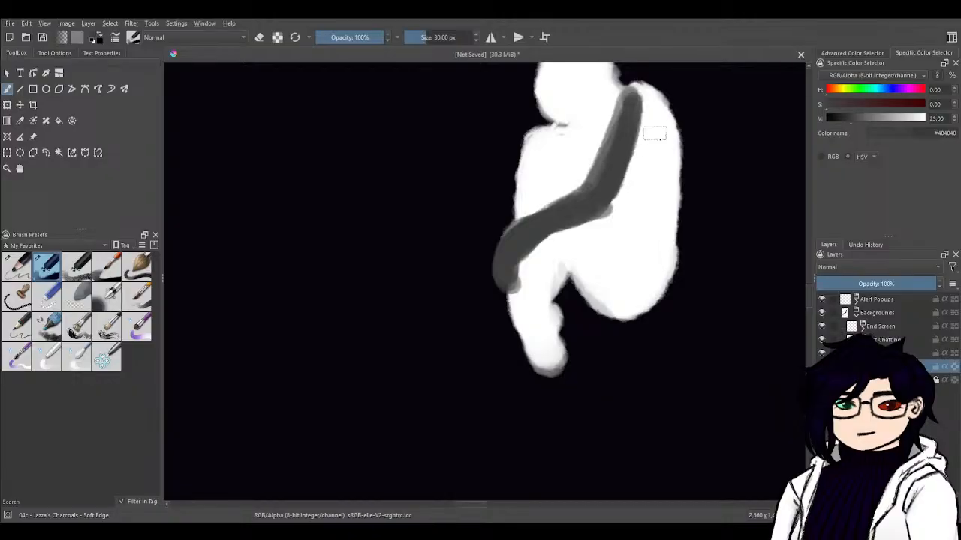
{"action": "mouse_move", "coordinate": [647, 105]}
{"action": "left_mouse_down"}
{"action": "mouse_move", "coordinate": [618, 174]}
{"action": "mouse_move", "coordinate": [647, 116]}
{"action": "mouse_move", "coordinate": [630, 152]}
{"action": "mouse_move", "coordinate": [640, 116]}
{"action": "mouse_move", "coordinate": [628, 120]}
{"action": "mouse_move", "coordinate": [644, 85]}
{"action": "mouse_move", "coordinate": [638, 124]}
{"action": "mouse_move", "coordinate": [606, 170]}
{"action": "mouse_move", "coordinate": [616, 137]}
{"action": "mouse_move", "coordinate": [593, 175]}
{"action": "left_mouse_up"}
{"action": "mouse_move", "coordinate": [559, 212]}
{"action": "left_mouse_down"}
{"action": "mouse_move", "coordinate": [541, 223]}
{"action": "mouse_move", "coordinate": [551, 216]}
{"action": "left_mouse_up"}
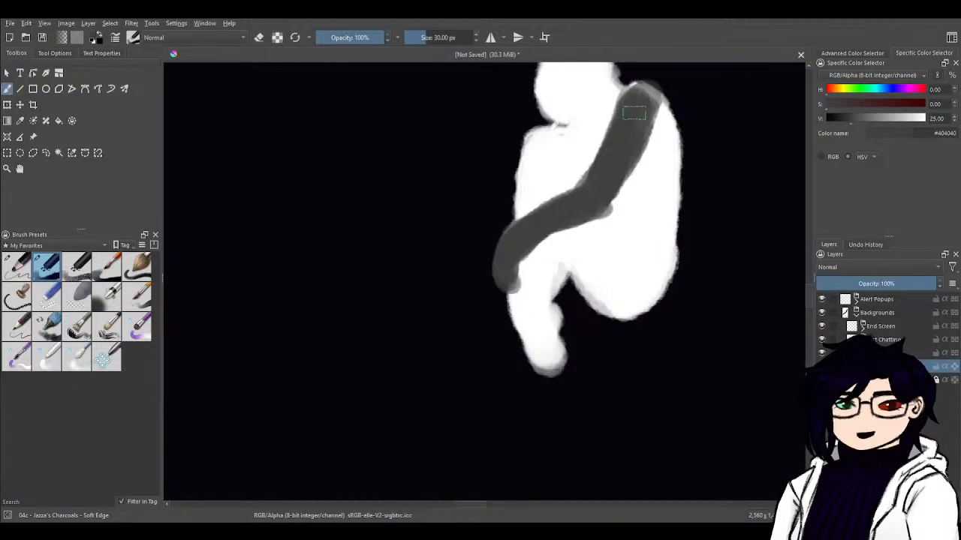
{"action": "mouse_move", "coordinate": [656, 122]}
{"action": "left_mouse_down"}
{"action": "mouse_move", "coordinate": [667, 207]}
{"action": "mouse_move", "coordinate": [658, 267]}
{"action": "left_mouse_up"}
{"action": "left_click_drag", "start_coordinate": [655, 139], "coordinate": [614, 242]}
{"action": "mouse_move", "coordinate": [632, 175]}
{"action": "left_mouse_down"}
{"action": "mouse_move", "coordinate": [602, 255]}
{"action": "mouse_move", "coordinate": [628, 267]}
{"action": "left_mouse_up"}
{"action": "left_click_drag", "start_coordinate": [651, 190], "coordinate": [637, 256]}
{"action": "mouse_move", "coordinate": [639, 167]}
{"action": "left_mouse_down"}
{"action": "mouse_move", "coordinate": [621, 244]}
{"action": "mouse_move", "coordinate": [618, 236]}
{"action": "left_mouse_up"}
{"action": "left_click_drag", "start_coordinate": [659, 135], "coordinate": [633, 280]}
{"action": "left_click_drag", "start_coordinate": [622, 244], "coordinate": [614, 280]}
{"action": "left_click_drag", "start_coordinate": [619, 216], "coordinate": [600, 294]}
{"action": "left_click_drag", "start_coordinate": [600, 223], "coordinate": [593, 278]}
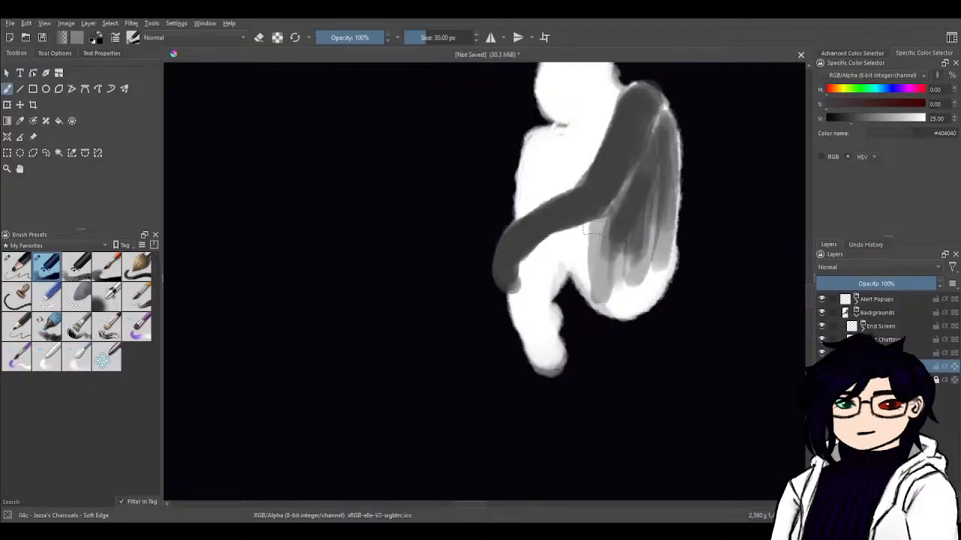
{"action": "key", "text": "ctrl+z"}
{"action": "key", "text": "ctrl+z"}
{"action": "key", "text": "ctrl+z"}
{"action": "key", "text": "ctrl+z"}
{"action": "key", "text": "ctrl+z"}
{"action": "key", "text": "ctrl+z"}
{"action": "key", "text": "ctrl+z"}
{"action": "key", "text": "ctrl+z"}
{"action": "key", "text": "ctrl+z"}
{"action": "key", "text": "ctrl+z"}
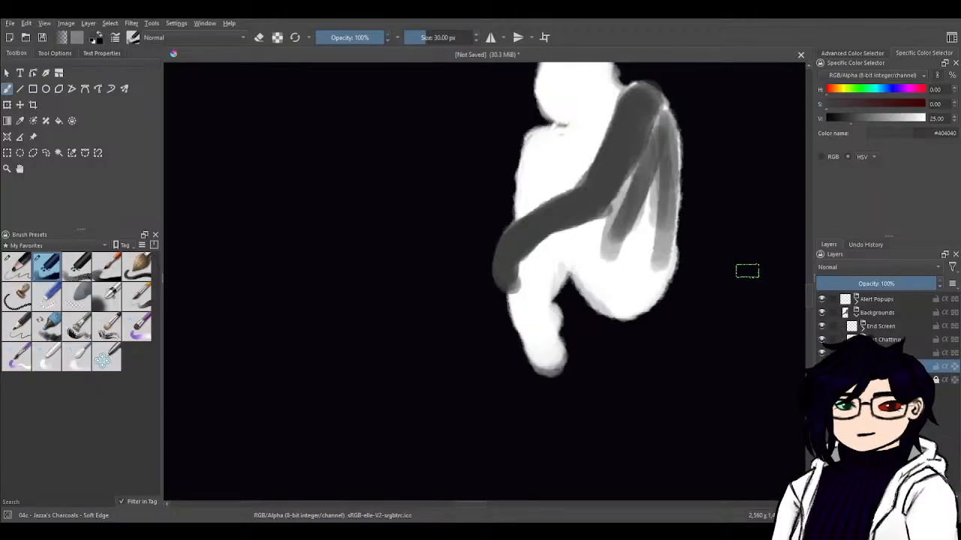
{"action": "key", "text": "ctrl+z"}
{"action": "key", "text": "ctrl+z"}
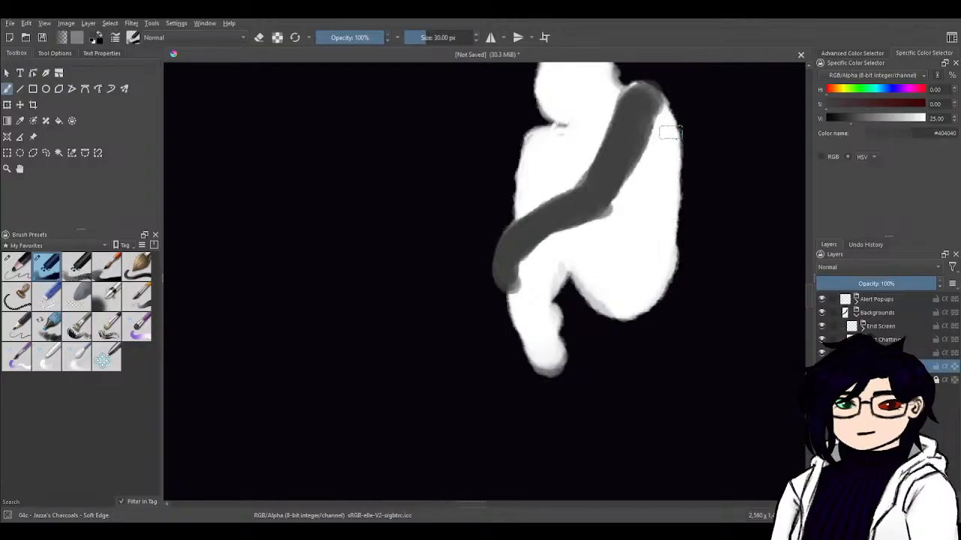
- Shade the torso and the near leg behind the arm with an even, light pass of grey
{"action": "mouse_move", "coordinate": [658, 122]}
{"action": "left_mouse_down"}
{"action": "mouse_move", "coordinate": [632, 201]}
{"action": "mouse_move", "coordinate": [639, 172]}
{"action": "mouse_move", "coordinate": [654, 137]}
{"action": "mouse_move", "coordinate": [647, 198]}
{"action": "mouse_move", "coordinate": [663, 155]}
{"action": "mouse_move", "coordinate": [623, 238]}
{"action": "mouse_move", "coordinate": [641, 199]}
{"action": "mouse_move", "coordinate": [653, 196]}
{"action": "mouse_move", "coordinate": [616, 297]}
{"action": "mouse_move", "coordinate": [636, 225]}
{"action": "mouse_move", "coordinate": [652, 222]}
{"action": "mouse_move", "coordinate": [654, 287]}
{"action": "mouse_move", "coordinate": [641, 298]}
{"action": "mouse_move", "coordinate": [669, 160]}
{"action": "mouse_move", "coordinate": [675, 217]}
{"action": "mouse_move", "coordinate": [662, 190]}
{"action": "mouse_move", "coordinate": [628, 206]}
{"action": "mouse_move", "coordinate": [610, 297]}
{"action": "mouse_move", "coordinate": [584, 263]}
{"action": "left_mouse_up"}
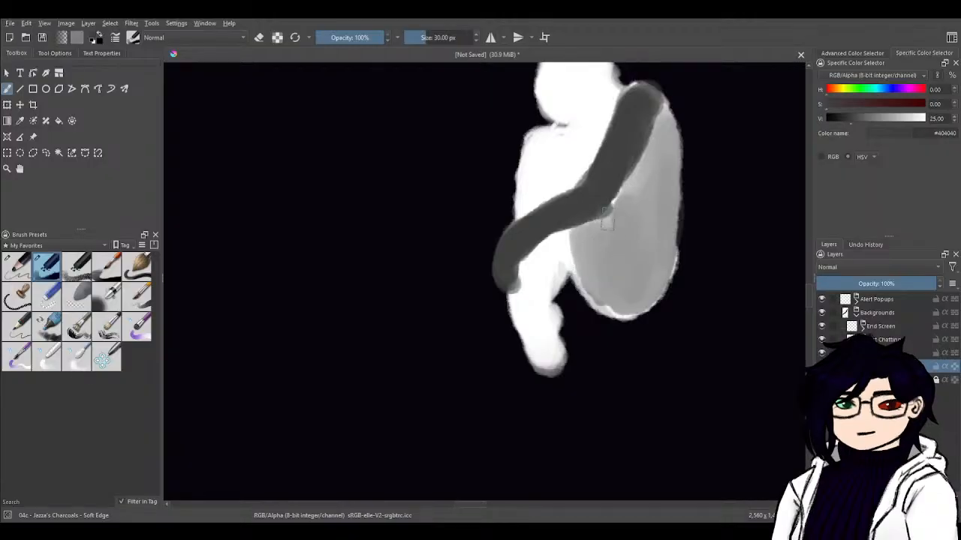
{"action": "mouse_move", "coordinate": [587, 224]}
{"action": "left_mouse_down"}
{"action": "mouse_move", "coordinate": [567, 246]}
{"action": "mouse_move", "coordinate": [607, 304]}
{"action": "left_mouse_up"}
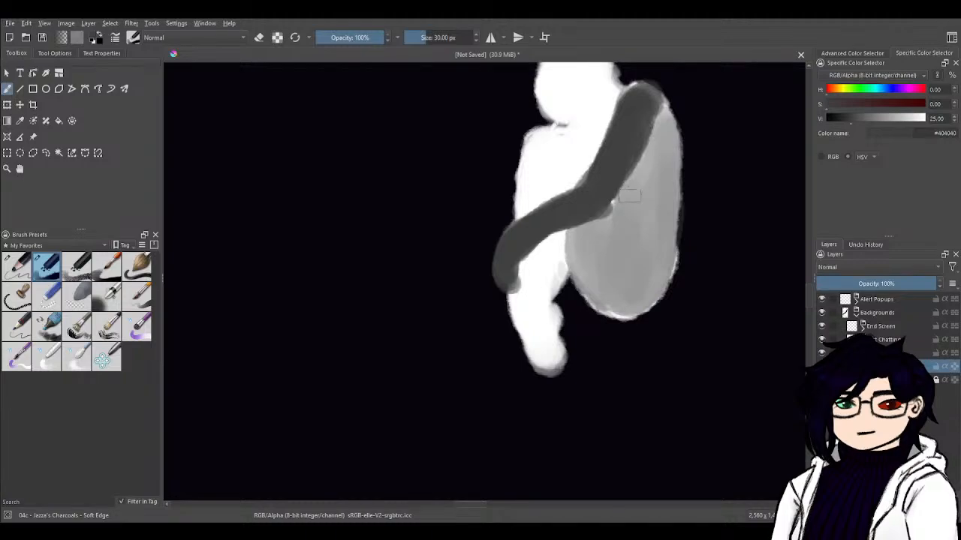
{"action": "mouse_move", "coordinate": [578, 183]}
{"action": "left_mouse_down"}
{"action": "mouse_move", "coordinate": [561, 150]}
{"action": "mouse_move", "coordinate": [573, 179]}
{"action": "mouse_move", "coordinate": [574, 135]}
{"action": "mouse_move", "coordinate": [530, 283]}
{"action": "mouse_move", "coordinate": [528, 248]}
{"action": "mouse_move", "coordinate": [531, 329]}
{"action": "left_mouse_up"}
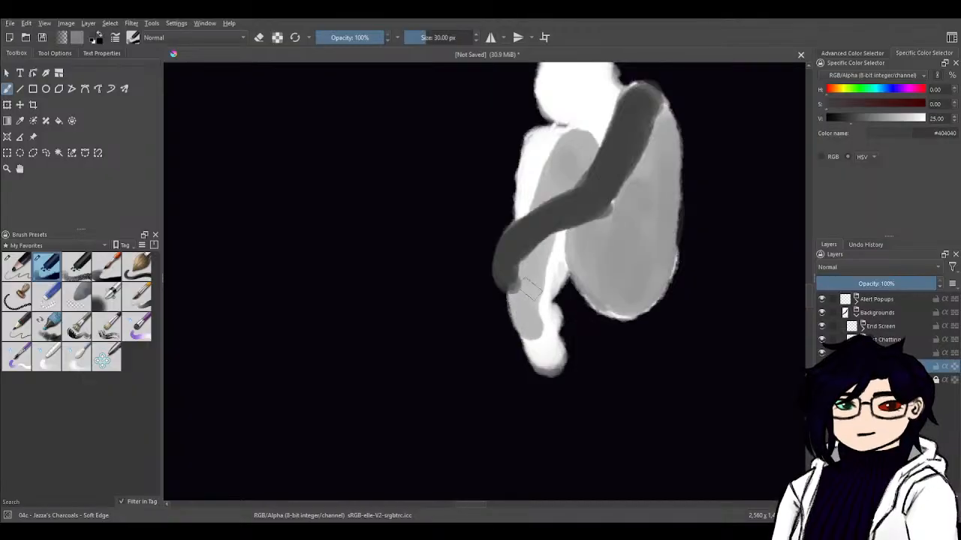
{"action": "left_click_drag", "start_coordinate": [529, 290], "coordinate": [550, 216]}
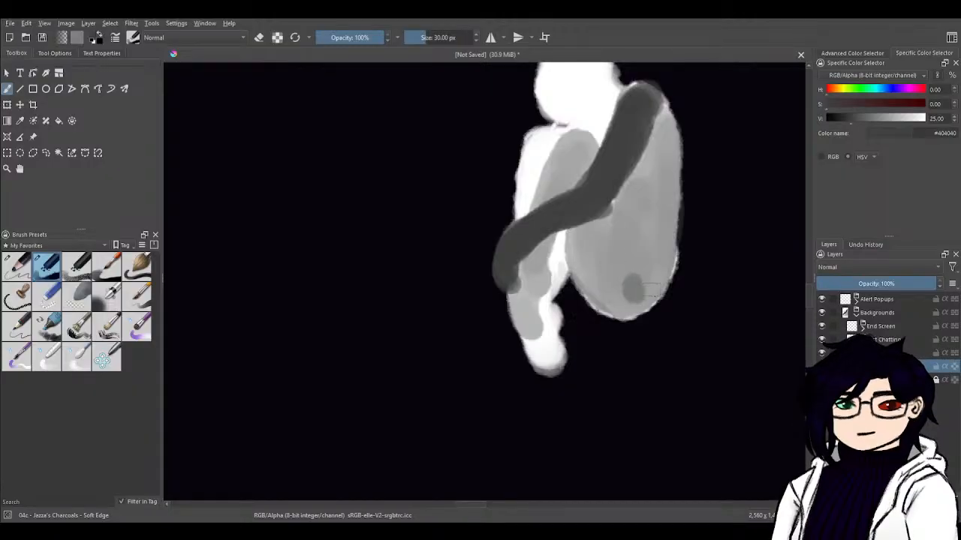
- Darken the torso and near leg with a second pass of #404040 over the first shading
{"action": "mouse_move", "coordinate": [657, 129]}
{"action": "left_mouse_down"}
{"action": "mouse_move", "coordinate": [623, 210]}
{"action": "mouse_move", "coordinate": [653, 187]}
{"action": "mouse_move", "coordinate": [657, 220]}
{"action": "mouse_move", "coordinate": [670, 165]}
{"action": "mouse_move", "coordinate": [663, 251]}
{"action": "mouse_move", "coordinate": [638, 188]}
{"action": "mouse_move", "coordinate": [616, 289]}
{"action": "mouse_move", "coordinate": [638, 311]}
{"action": "mouse_move", "coordinate": [664, 259]}
{"action": "mouse_move", "coordinate": [677, 258]}
{"action": "left_mouse_up"}
{"action": "mouse_move", "coordinate": [608, 233]}
{"action": "left_mouse_down"}
{"action": "mouse_move", "coordinate": [589, 307]}
{"action": "mouse_move", "coordinate": [600, 219]}
{"action": "mouse_move", "coordinate": [581, 284]}
{"action": "mouse_move", "coordinate": [585, 226]}
{"action": "mouse_move", "coordinate": [570, 289]}
{"action": "left_mouse_up"}
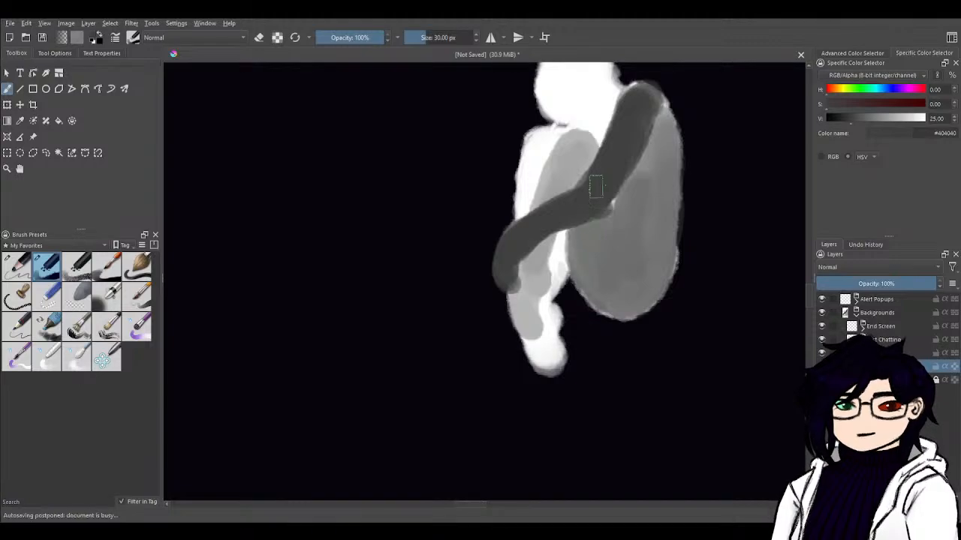
{"action": "mouse_move", "coordinate": [594, 186]}
{"action": "left_mouse_down"}
{"action": "mouse_move", "coordinate": [580, 150]}
{"action": "mouse_move", "coordinate": [590, 179]}
{"action": "mouse_move", "coordinate": [562, 191]}
{"action": "mouse_move", "coordinate": [547, 161]}
{"action": "mouse_move", "coordinate": [539, 218]}
{"action": "mouse_move", "coordinate": [553, 201]}
{"action": "mouse_move", "coordinate": [526, 337]}
{"action": "mouse_move", "coordinate": [538, 338]}
{"action": "left_mouse_up"}
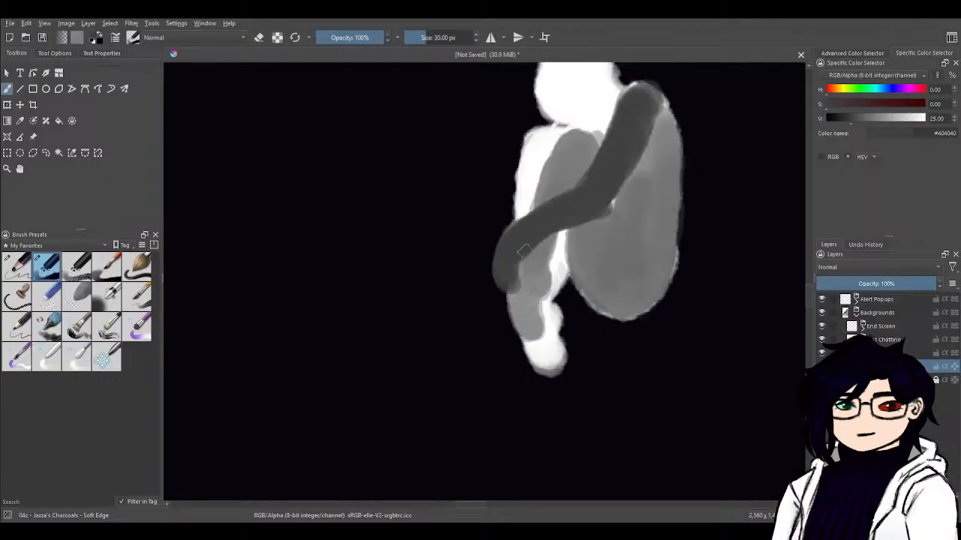
{"action": "left_click_drag", "start_coordinate": [547, 282], "coordinate": [546, 308]}
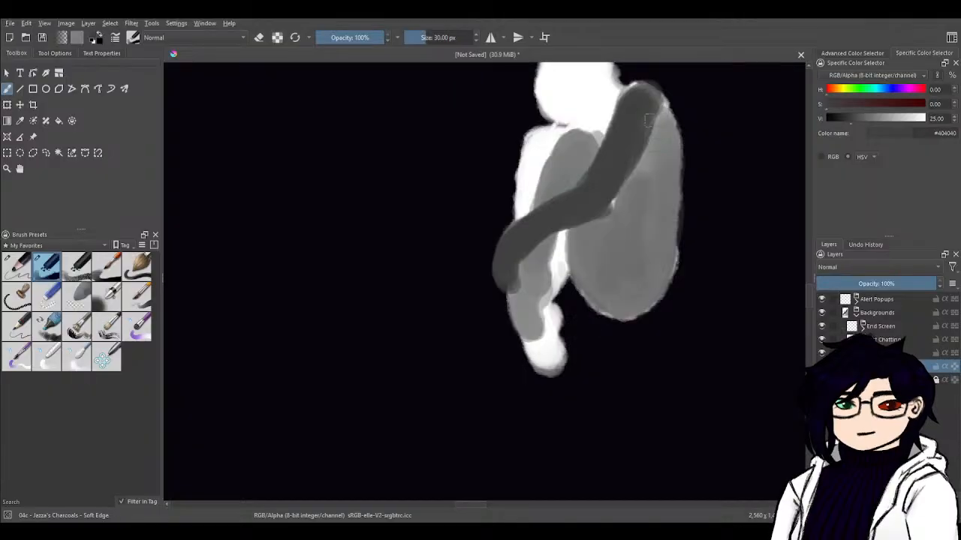
- Layer a third grey pass over the torso, thigh and near leg to even out their tone, undoing the stray last stroke
{"action": "mouse_move", "coordinate": [658, 114]}
{"action": "left_mouse_down"}
{"action": "mouse_move", "coordinate": [626, 197]}
{"action": "mouse_move", "coordinate": [663, 204]}
{"action": "left_mouse_up"}
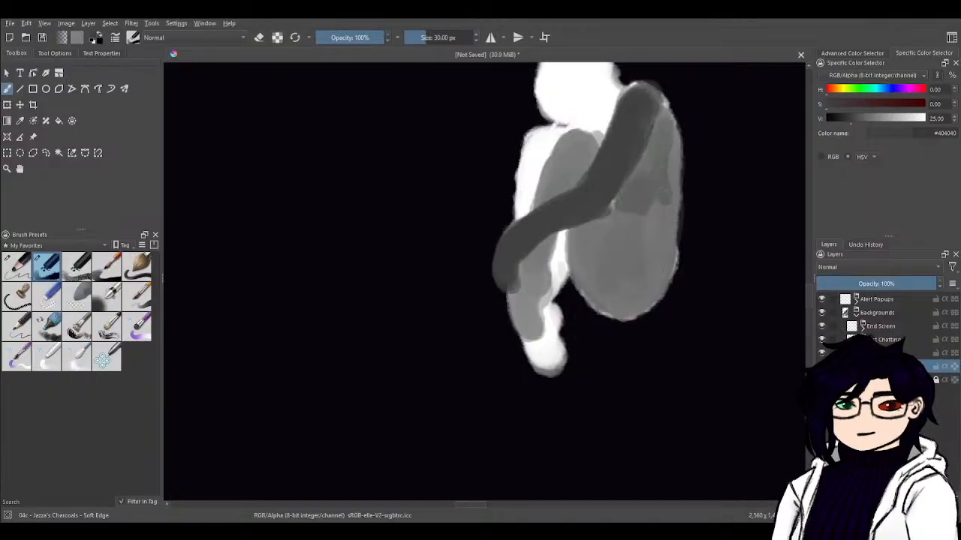
{"action": "mouse_move", "coordinate": [672, 131]}
{"action": "left_mouse_down"}
{"action": "mouse_move", "coordinate": [668, 220]}
{"action": "mouse_move", "coordinate": [622, 264]}
{"action": "left_mouse_up"}
{"action": "left_click_drag", "start_coordinate": [620, 214], "coordinate": [609, 279]}
{"action": "mouse_move", "coordinate": [609, 242]}
{"action": "left_mouse_down"}
{"action": "mouse_move", "coordinate": [614, 299]}
{"action": "mouse_move", "coordinate": [647, 311]}
{"action": "left_mouse_up"}
{"action": "mouse_move", "coordinate": [665, 234]}
{"action": "left_mouse_down"}
{"action": "mouse_move", "coordinate": [653, 315]}
{"action": "mouse_move", "coordinate": [674, 237]}
{"action": "left_mouse_up"}
{"action": "left_click_drag", "start_coordinate": [594, 229], "coordinate": [576, 290]}
{"action": "left_click_drag", "start_coordinate": [579, 213], "coordinate": [605, 238]}
{"action": "mouse_move", "coordinate": [616, 201]}
{"action": "left_mouse_down"}
{"action": "mouse_move", "coordinate": [600, 233]}
{"action": "mouse_move", "coordinate": [600, 216]}
{"action": "left_mouse_up"}
{"action": "mouse_move", "coordinate": [598, 162]}
{"action": "left_mouse_down"}
{"action": "mouse_move", "coordinate": [593, 144]}
{"action": "mouse_move", "coordinate": [571, 188]}
{"action": "mouse_move", "coordinate": [586, 184]}
{"action": "left_mouse_up"}
{"action": "mouse_move", "coordinate": [562, 149]}
{"action": "left_mouse_down"}
{"action": "mouse_move", "coordinate": [578, 197]}
{"action": "mouse_move", "coordinate": [558, 192]}
{"action": "mouse_move", "coordinate": [542, 206]}
{"action": "left_mouse_up"}
{"action": "left_click_drag", "start_coordinate": [541, 172], "coordinate": [538, 198]}
{"action": "mouse_move", "coordinate": [554, 235]}
{"action": "left_mouse_down"}
{"action": "mouse_move", "coordinate": [535, 249]}
{"action": "mouse_move", "coordinate": [531, 327]}
{"action": "left_mouse_up"}
{"action": "left_click_drag", "start_coordinate": [513, 294], "coordinate": [529, 344]}
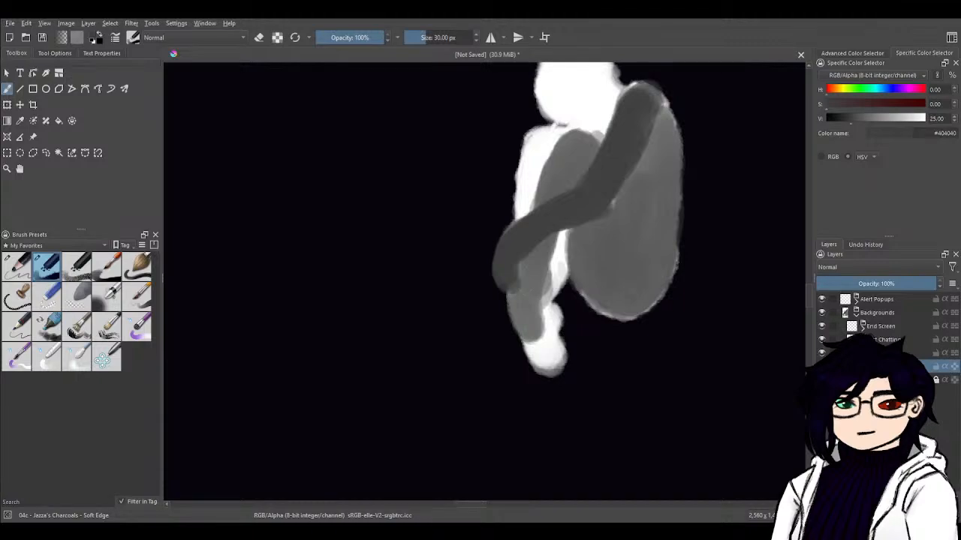
{"action": "left_click_drag", "start_coordinate": [538, 291], "coordinate": [546, 270]}
{"action": "mouse_move", "coordinate": [536, 184]}
{"action": "left_mouse_down"}
{"action": "mouse_move", "coordinate": [522, 216]}
{"action": "mouse_move", "coordinate": [535, 142]}
{"action": "mouse_move", "coordinate": [530, 178]}
{"action": "mouse_move", "coordinate": [534, 146]}
{"action": "mouse_move", "coordinate": [550, 134]}
{"action": "mouse_move", "coordinate": [533, 142]}
{"action": "mouse_move", "coordinate": [552, 135]}
{"action": "mouse_move", "coordinate": [542, 150]}
{"action": "mouse_move", "coordinate": [542, 240]}
{"action": "mouse_move", "coordinate": [553, 264]}
{"action": "mouse_move", "coordinate": [544, 258]}
{"action": "mouse_move", "coordinate": [548, 322]}
{"action": "left_mouse_up"}
{"action": "key", "text": "ctrl+z"}
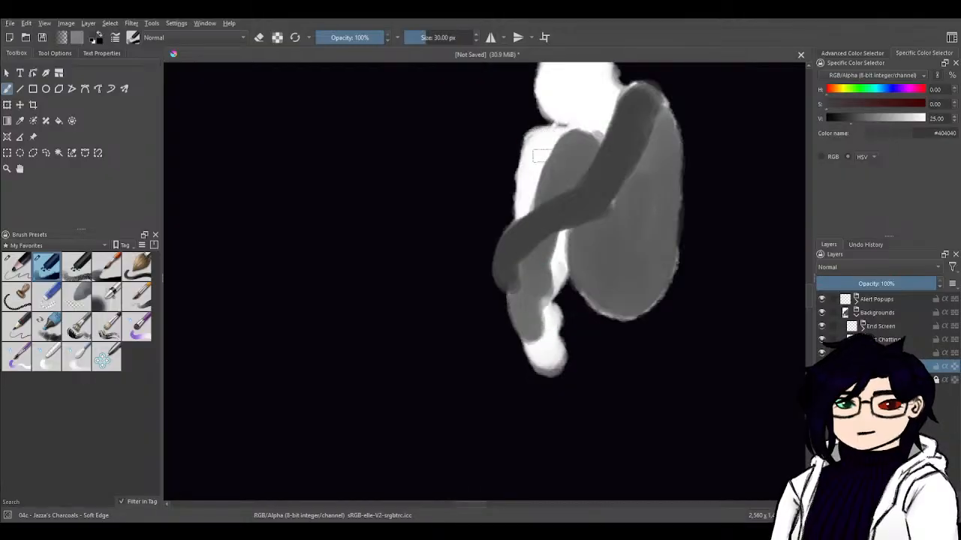
- Shade the far leg and the foot with one light grey pass, keeping them paler than the near leg
{"action": "mouse_move", "coordinate": [554, 136]}
{"action": "left_mouse_down"}
{"action": "mouse_move", "coordinate": [537, 141]}
{"action": "mouse_move", "coordinate": [550, 142]}
{"action": "mouse_move", "coordinate": [524, 210]}
{"action": "mouse_move", "coordinate": [525, 165]}
{"action": "mouse_move", "coordinate": [525, 187]}
{"action": "left_mouse_up"}
{"action": "mouse_move", "coordinate": [547, 358]}
{"action": "left_mouse_down"}
{"action": "mouse_move", "coordinate": [549, 307]}
{"action": "mouse_move", "coordinate": [552, 338]}
{"action": "mouse_move", "coordinate": [537, 349]}
{"action": "mouse_move", "coordinate": [545, 360]}
{"action": "mouse_move", "coordinate": [552, 334]}
{"action": "mouse_move", "coordinate": [546, 347]}
{"action": "left_mouse_up"}
{"action": "left_click_drag", "start_coordinate": [559, 268], "coordinate": [564, 293]}
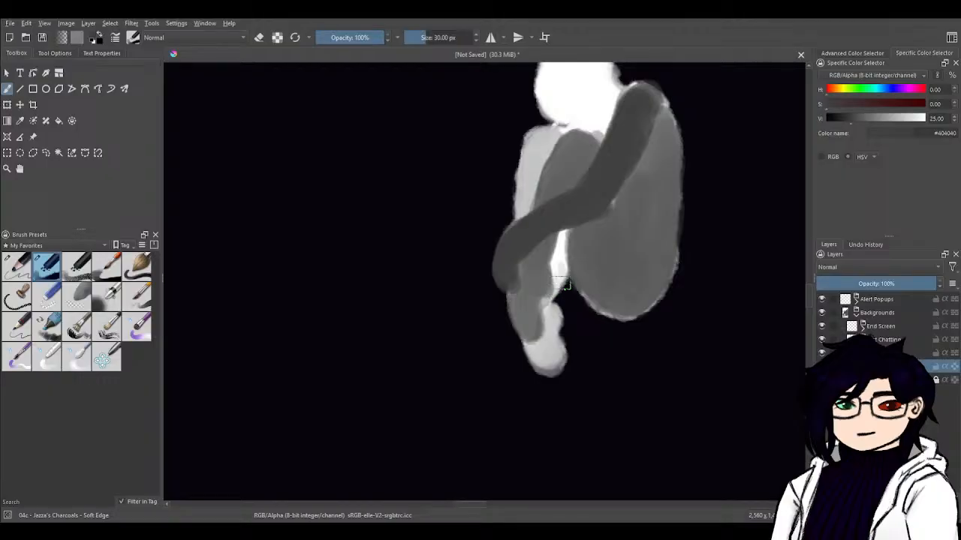
- Erase the gap between lower leg and thigh with Jazza's Pencils - Charcoal at 6 px, then grey its top with Charcoals - Soft Edge
{"action": "left_click", "coordinate": [16, 266]}
{"action": "key", "text": "e"}
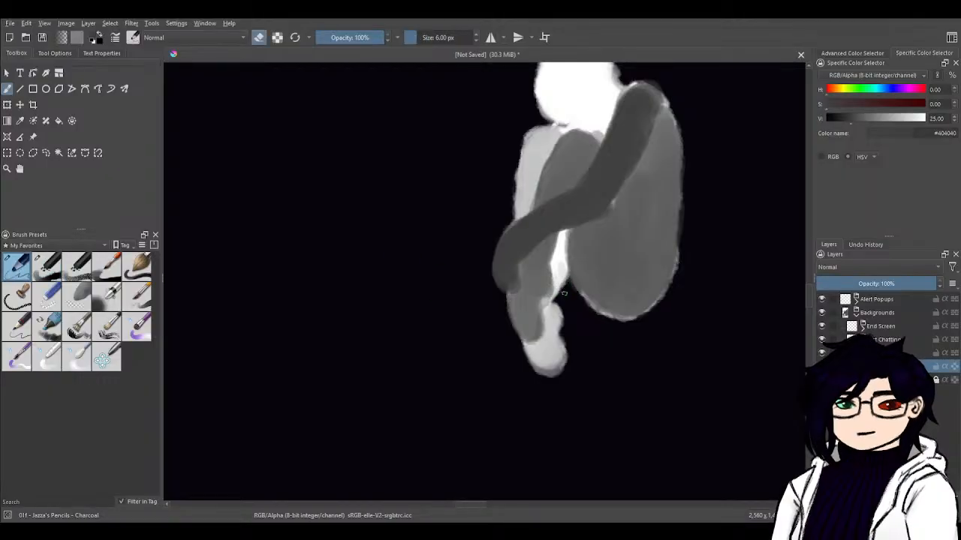
{"action": "mouse_move", "coordinate": [564, 292]}
{"action": "left_mouse_down"}
{"action": "mouse_move", "coordinate": [559, 247]}
{"action": "mouse_move", "coordinate": [555, 293]}
{"action": "mouse_move", "coordinate": [557, 241]}
{"action": "mouse_move", "coordinate": [555, 293]}
{"action": "mouse_move", "coordinate": [557, 253]}
{"action": "left_mouse_up"}
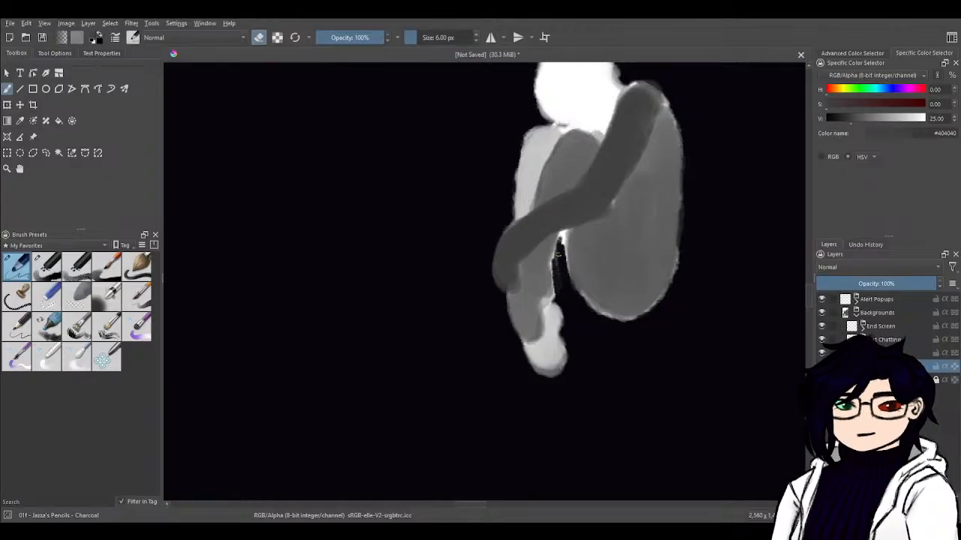
{"action": "key", "text": "e"}
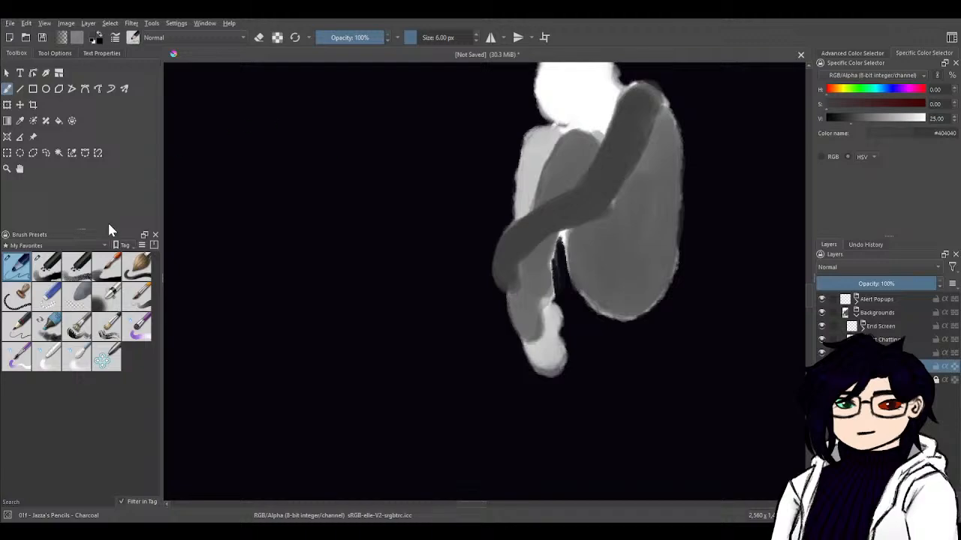
{"action": "left_click", "coordinate": [54, 270]}
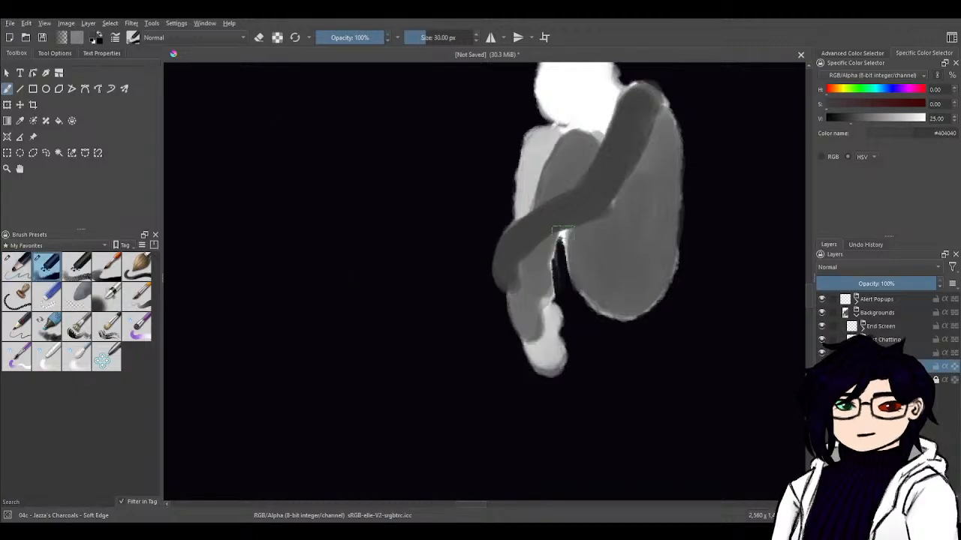
{"action": "left_click_drag", "start_coordinate": [563, 234], "coordinate": [559, 263]}
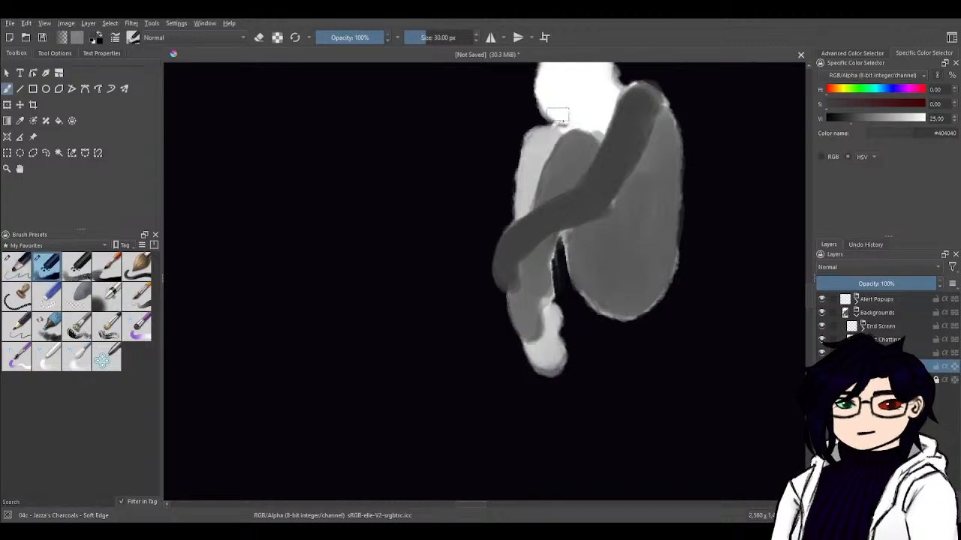
- Shade the figure's white head and neck in mid grey with the 30 px soft-edge charcoal brush
{"action": "scroll", "coordinate": [571, 188], "scroll_direction": "up", "scroll_amount": 3}
{"action": "mouse_move", "coordinate": [547, 185]}
{"action": "left_mouse_down"}
{"action": "mouse_move", "coordinate": [530, 228]}
{"action": "mouse_move", "coordinate": [549, 161]}
{"action": "mouse_move", "coordinate": [573, 173]}
{"action": "mouse_move", "coordinate": [552, 229]}
{"action": "mouse_move", "coordinate": [567, 191]}
{"action": "mouse_move", "coordinate": [593, 191]}
{"action": "mouse_move", "coordinate": [584, 200]}
{"action": "mouse_move", "coordinate": [598, 213]}
{"action": "mouse_move", "coordinate": [584, 241]}
{"action": "mouse_move", "coordinate": [569, 218]}
{"action": "mouse_move", "coordinate": [560, 232]}
{"action": "mouse_move", "coordinate": [542, 225]}
{"action": "mouse_move", "coordinate": [558, 224]}
{"action": "mouse_move", "coordinate": [560, 178]}
{"action": "mouse_move", "coordinate": [563, 230]}
{"action": "mouse_move", "coordinate": [554, 233]}
{"action": "mouse_move", "coordinate": [544, 163]}
{"action": "mouse_move", "coordinate": [533, 191]}
{"action": "mouse_move", "coordinate": [590, 190]}
{"action": "mouse_move", "coordinate": [585, 166]}
{"action": "mouse_move", "coordinate": [567, 167]}
{"action": "mouse_move", "coordinate": [558, 215]}
{"action": "mouse_move", "coordinate": [601, 202]}
{"action": "left_mouse_up"}
{"action": "left_click_drag", "start_coordinate": [598, 236], "coordinate": [598, 249]}
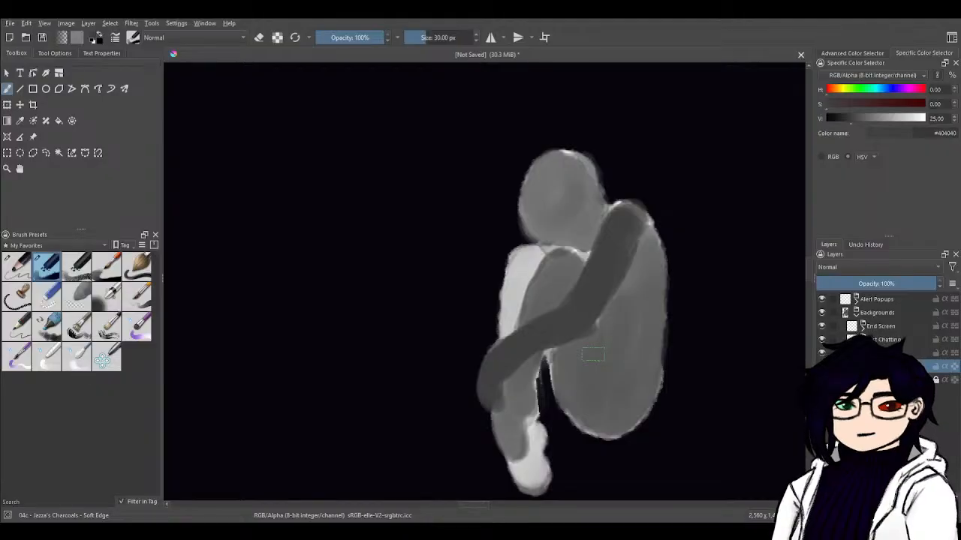
{"action": "scroll", "coordinate": [593, 355], "scroll_direction": "down", "scroll_amount": 4}
{"action": "left_click_drag", "start_coordinate": [593, 355], "coordinate": [650, 297]}
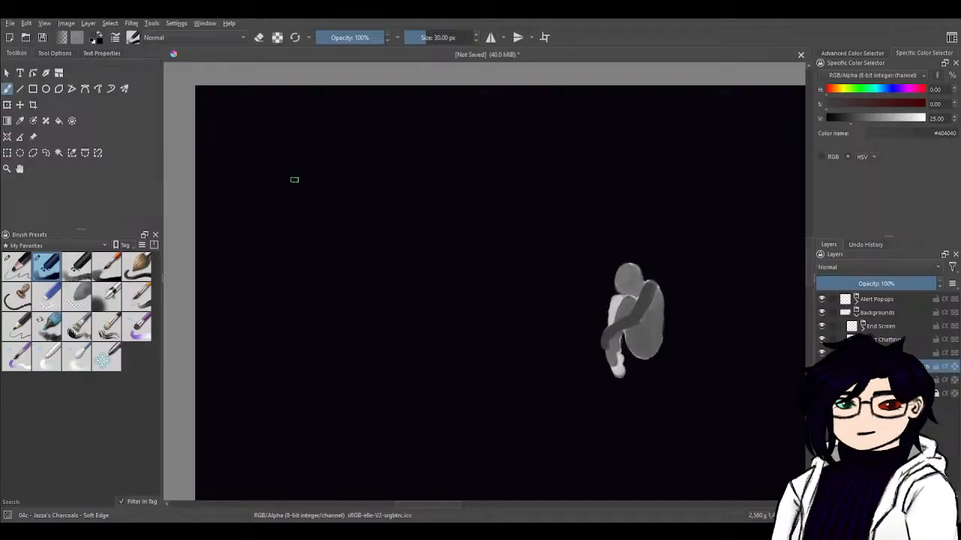
{"action": "mouse_move", "coordinate": [319, 182]}
{"action": "left_mouse_down"}
{"action": "mouse_move", "coordinate": [305, 223]}
{"action": "mouse_move", "coordinate": [321, 179]}
{"action": "mouse_move", "coordinate": [306, 217]}
{"action": "mouse_move", "coordinate": [321, 179]}
{"action": "mouse_move", "coordinate": [314, 192]}
{"action": "mouse_move", "coordinate": [344, 175]}
{"action": "mouse_move", "coordinate": [360, 204]}
{"action": "mouse_move", "coordinate": [323, 230]}
{"action": "mouse_move", "coordinate": [316, 209]}
{"action": "mouse_move", "coordinate": [325, 232]}
{"action": "left_mouse_up"}
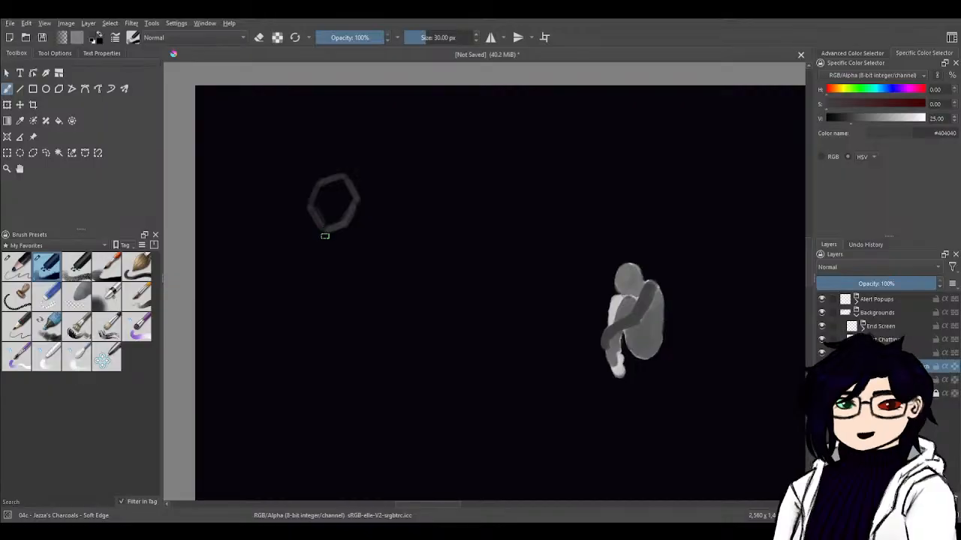
{"action": "key", "text": "ctrl+z"}
{"action": "key", "text": "ctrl+z"}
{"action": "key", "text": "ctrl+z"}
{"action": "key", "text": "ctrl+z"}
{"action": "key", "text": "ctrl+z"}
{"action": "key", "text": "ctrl+z"}
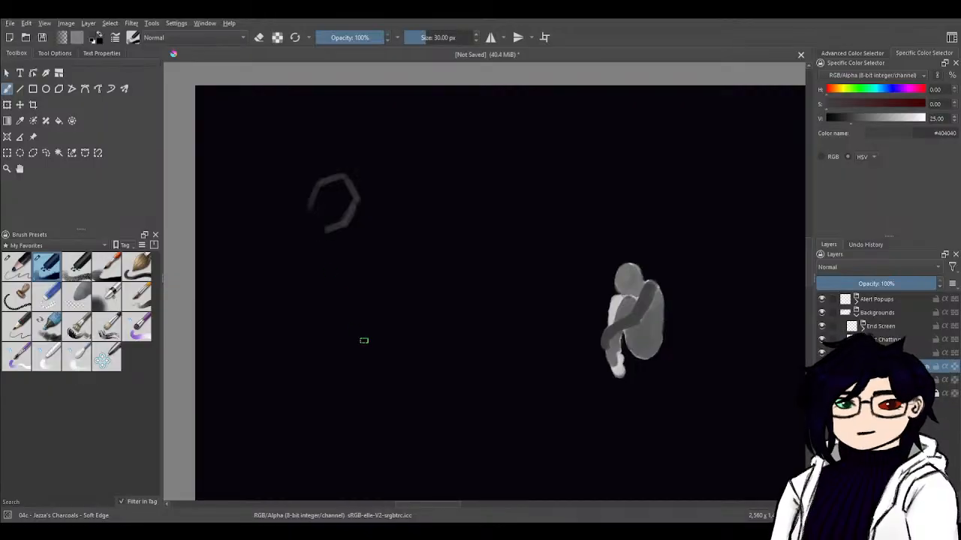
{"action": "key", "text": "ctrl+z"}
{"action": "key", "text": "ctrl+z"}
{"action": "key", "text": "ctrl+z"}
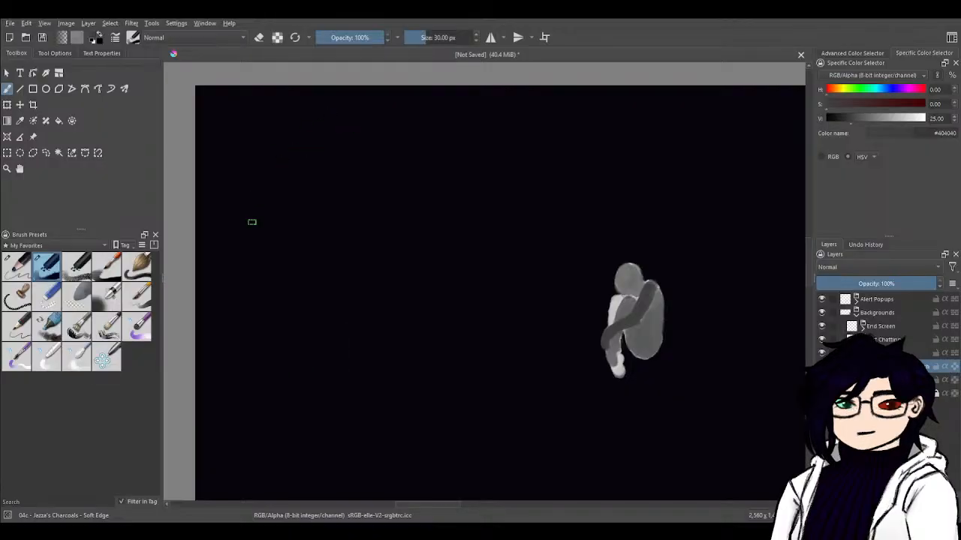
{"action": "mouse_move", "coordinate": [290, 153]}
{"action": "left_mouse_down"}
{"action": "mouse_move", "coordinate": [270, 175]}
{"action": "mouse_move", "coordinate": [250, 296]}
{"action": "left_mouse_up"}
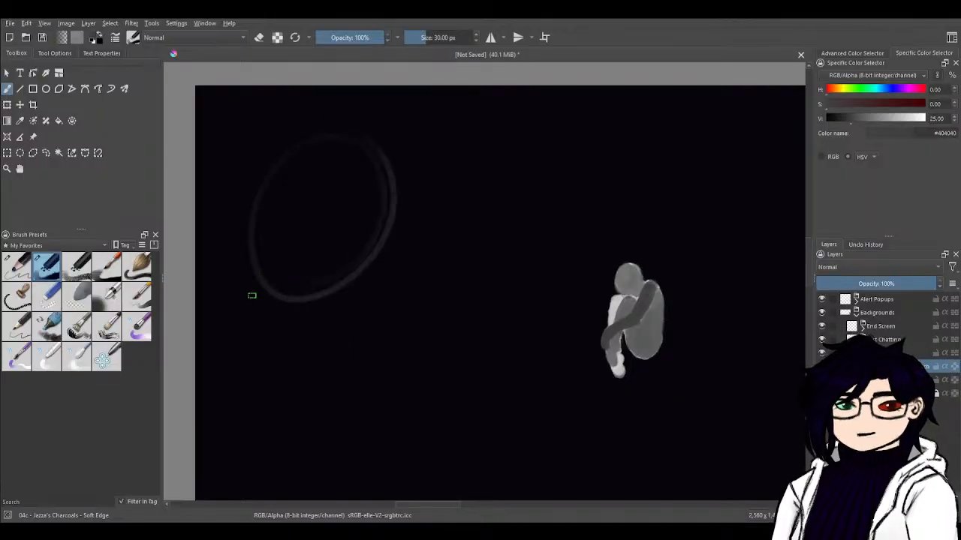
{"action": "key", "text": "ctrl+z"}
{"action": "mouse_move", "coordinate": [350, 136]}
{"action": "left_mouse_down"}
{"action": "mouse_move", "coordinate": [275, 208]}
{"action": "mouse_move", "coordinate": [294, 254]}
{"action": "left_mouse_up"}
{"action": "key", "text": "ctrl+z"}
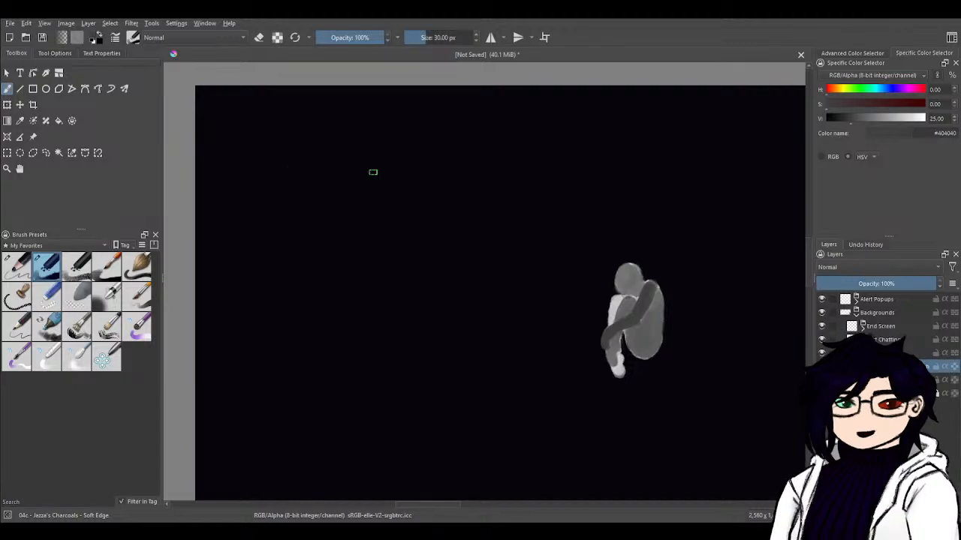
{"action": "mouse_move", "coordinate": [371, 172]}
{"action": "left_mouse_down"}
{"action": "mouse_move", "coordinate": [375, 251]}
{"action": "mouse_move", "coordinate": [365, 258]}
{"action": "left_mouse_up"}
{"action": "key", "text": "ctrl+z"}
{"action": "mouse_move", "coordinate": [364, 158]}
{"action": "left_mouse_down"}
{"action": "mouse_move", "coordinate": [317, 251]}
{"action": "mouse_move", "coordinate": [310, 154]}
{"action": "left_mouse_up"}
{"action": "key", "text": "ctrl+z"}
{"action": "mouse_move", "coordinate": [389, 172]}
{"action": "left_mouse_down"}
{"action": "mouse_move", "coordinate": [298, 158]}
{"action": "mouse_move", "coordinate": [398, 197]}
{"action": "mouse_move", "coordinate": [386, 167]}
{"action": "mouse_move", "coordinate": [334, 136]}
{"action": "mouse_move", "coordinate": [388, 238]}
{"action": "mouse_move", "coordinate": [277, 215]}
{"action": "left_mouse_up"}
{"action": "key", "text": "ctrl+z"}
{"action": "key", "text": "ctrl+z"}
{"action": "mouse_move", "coordinate": [358, 139]}
{"action": "left_mouse_down"}
{"action": "mouse_move", "coordinate": [289, 165]}
{"action": "mouse_move", "coordinate": [397, 195]}
{"action": "mouse_move", "coordinate": [354, 135]}
{"action": "left_mouse_up"}
{"action": "key", "text": "ctrl+z"}
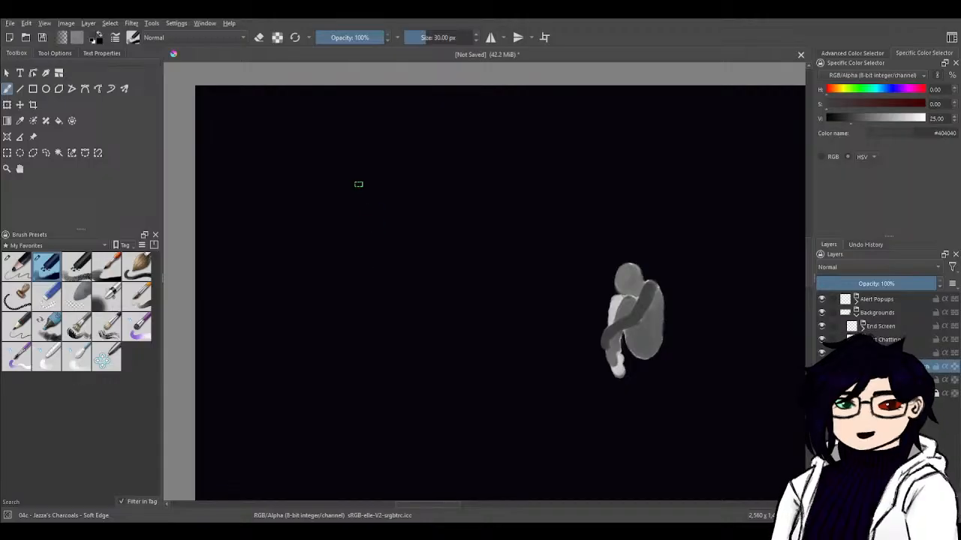
- Sketch a large circle outline in the canvas's upper left and a tilted rectangle outline above the seated figure
{"action": "mouse_move", "coordinate": [368, 154]}
{"action": "left_mouse_down"}
{"action": "mouse_move", "coordinate": [278, 183]}
{"action": "mouse_move", "coordinate": [369, 266]}
{"action": "mouse_move", "coordinate": [359, 153]}
{"action": "left_mouse_up"}
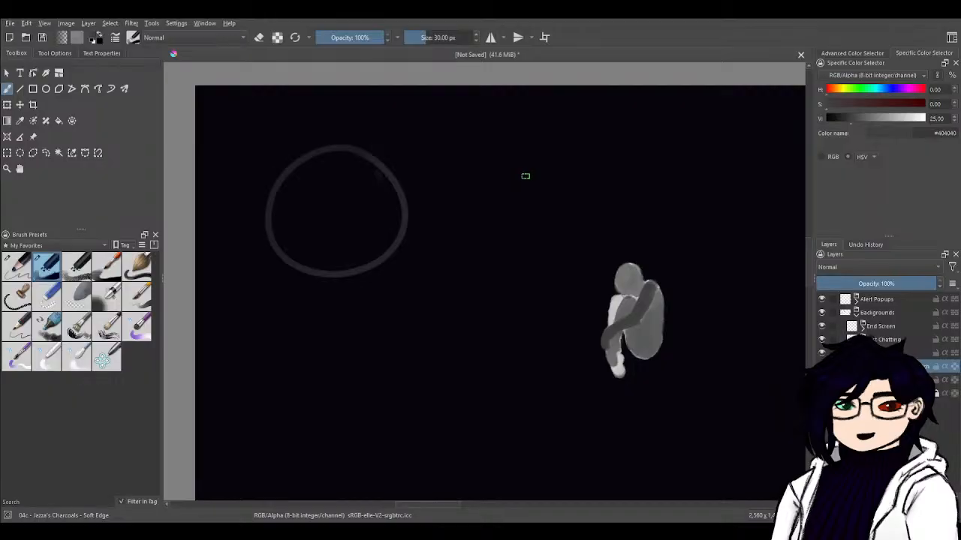
{"action": "mouse_move", "coordinate": [600, 124]}
{"action": "left_mouse_down"}
{"action": "mouse_move", "coordinate": [510, 174]}
{"action": "mouse_move", "coordinate": [589, 141]}
{"action": "mouse_move", "coordinate": [485, 183]}
{"action": "left_mouse_up"}
{"action": "mouse_move", "coordinate": [585, 137]}
{"action": "left_mouse_down"}
{"action": "mouse_move", "coordinate": [612, 189]}
{"action": "mouse_move", "coordinate": [589, 144]}
{"action": "mouse_move", "coordinate": [619, 186]}
{"action": "mouse_move", "coordinate": [490, 256]}
{"action": "left_mouse_up"}
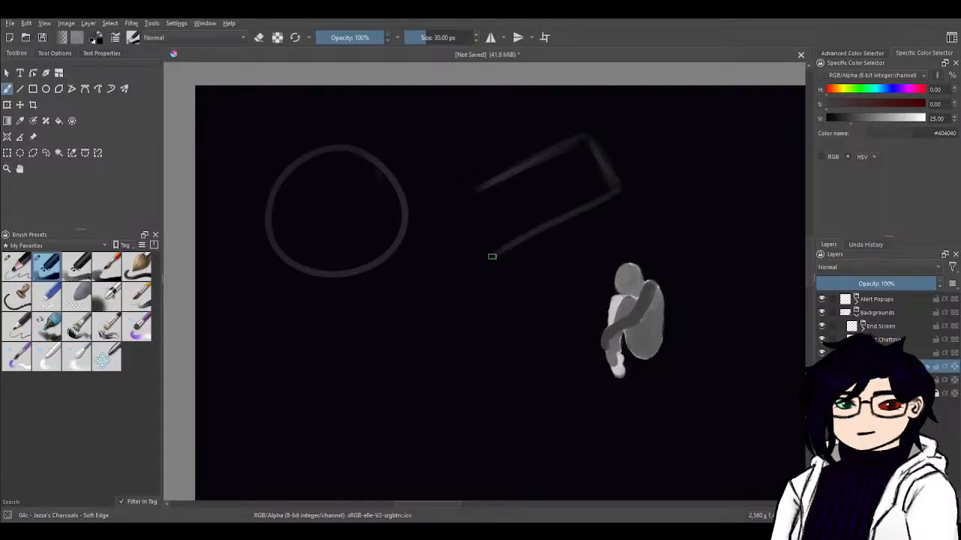
{"action": "left_click_drag", "start_coordinate": [476, 195], "coordinate": [492, 234]}
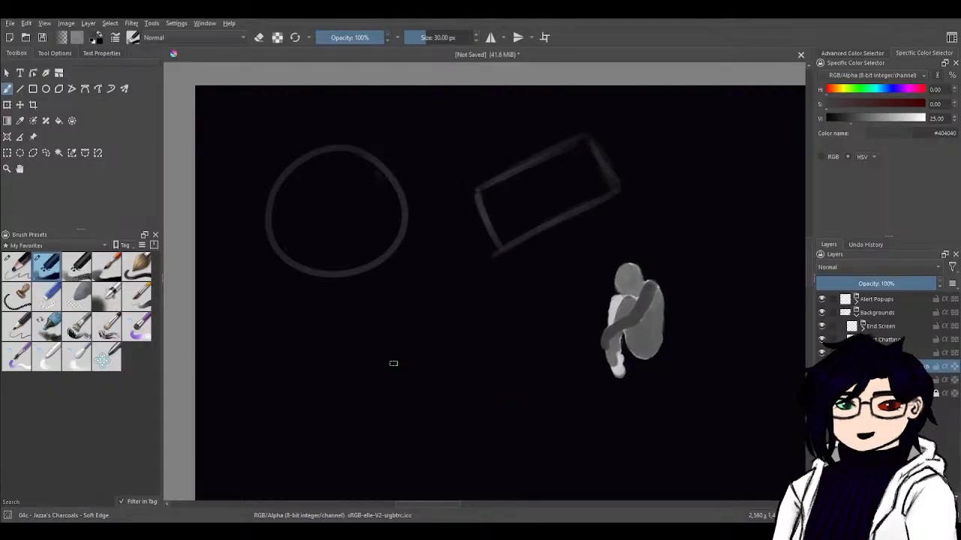
- Try sketching a thick diagonal shaft crossed by short parallel strokes in the canvas's lower left area
{"action": "left_click_drag", "start_coordinate": [286, 426], "coordinate": [422, 316]}
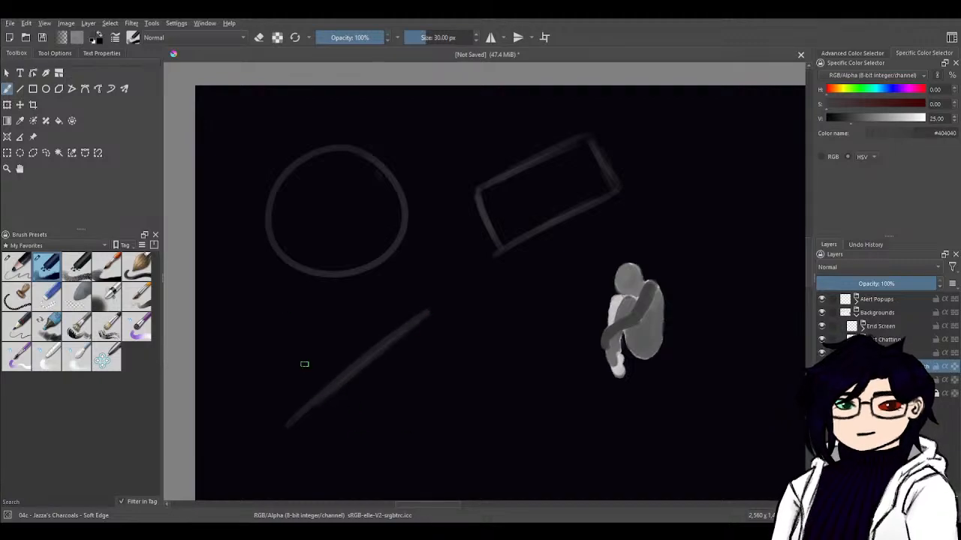
{"action": "mouse_move", "coordinate": [285, 418]}
{"action": "left_mouse_down"}
{"action": "mouse_move", "coordinate": [275, 433]}
{"action": "mouse_move", "coordinate": [375, 343]}
{"action": "mouse_move", "coordinate": [341, 365]}
{"action": "mouse_move", "coordinate": [412, 317]}
{"action": "mouse_move", "coordinate": [323, 427]}
{"action": "mouse_move", "coordinate": [280, 431]}
{"action": "mouse_move", "coordinate": [275, 403]}
{"action": "mouse_move", "coordinate": [294, 430]}
{"action": "mouse_move", "coordinate": [329, 438]}
{"action": "left_mouse_up"}
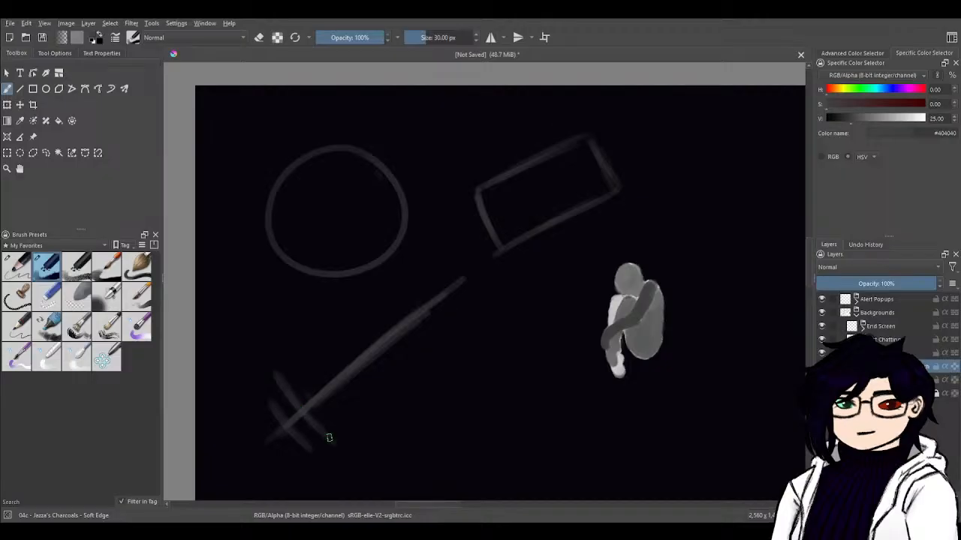
{"action": "mouse_move", "coordinate": [305, 374]}
{"action": "left_mouse_down"}
{"action": "mouse_move", "coordinate": [320, 397]}
{"action": "mouse_move", "coordinate": [311, 382]}
{"action": "left_mouse_up"}
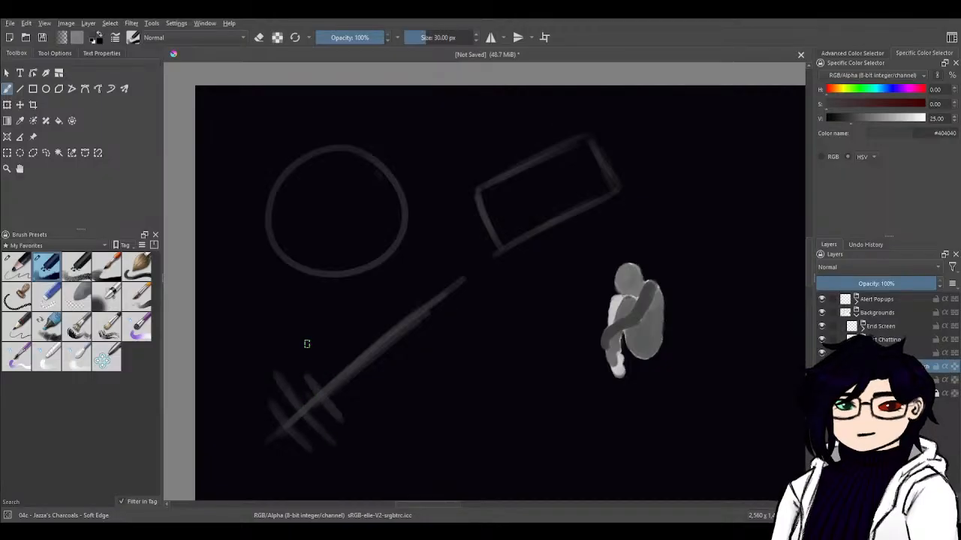
{"action": "mouse_move", "coordinate": [306, 338]}
{"action": "left_mouse_down"}
{"action": "mouse_move", "coordinate": [350, 393]}
{"action": "mouse_move", "coordinate": [365, 378]}
{"action": "left_mouse_up"}
{"action": "left_click_drag", "start_coordinate": [334, 341], "coordinate": [382, 400]}
{"action": "left_click_drag", "start_coordinate": [360, 333], "coordinate": [404, 386]}
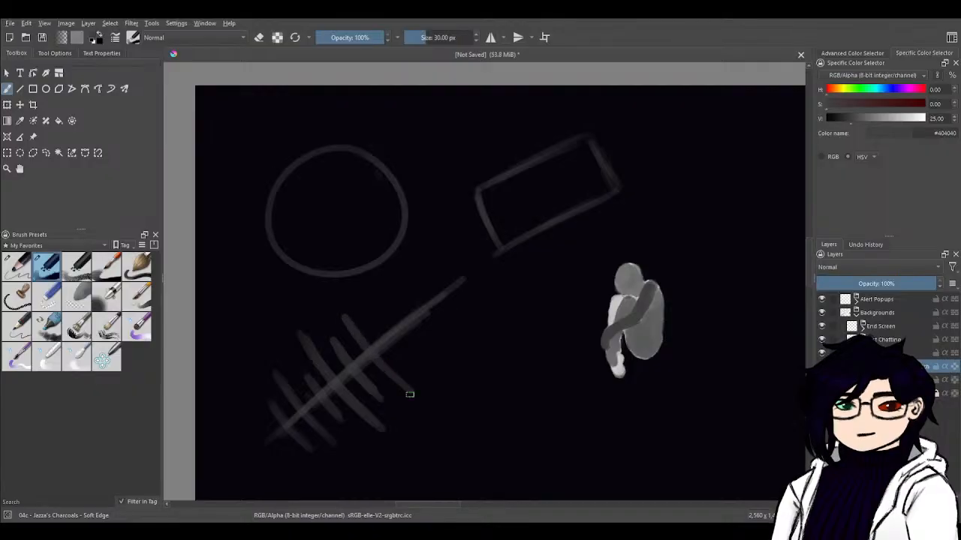
- Undo the short cross strokes and the diagonal shaft
{"action": "key", "text": "ctrl+z"}
{"action": "key", "text": "ctrl+z"}
{"action": "key", "text": "ctrl+z"}
{"action": "key", "text": "ctrl+z"}
{"action": "key", "text": "ctrl+z"}
{"action": "key", "text": "ctrl+z"}
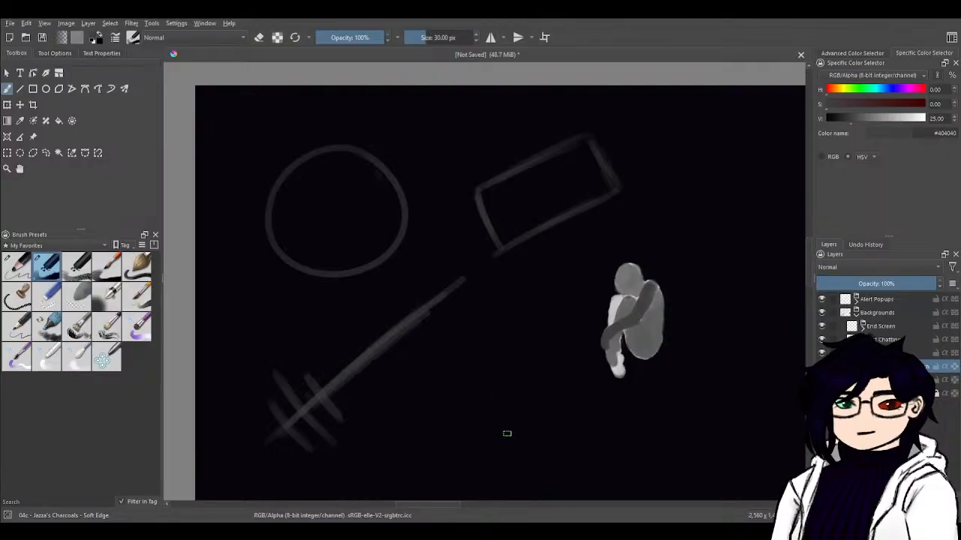
{"action": "key", "text": "ctrl+z"}
{"action": "key", "text": "ctrl+z"}
{"action": "key", "text": "ctrl+z"}
{"action": "key", "text": "ctrl+z"}
{"action": "key", "text": "ctrl+z"}
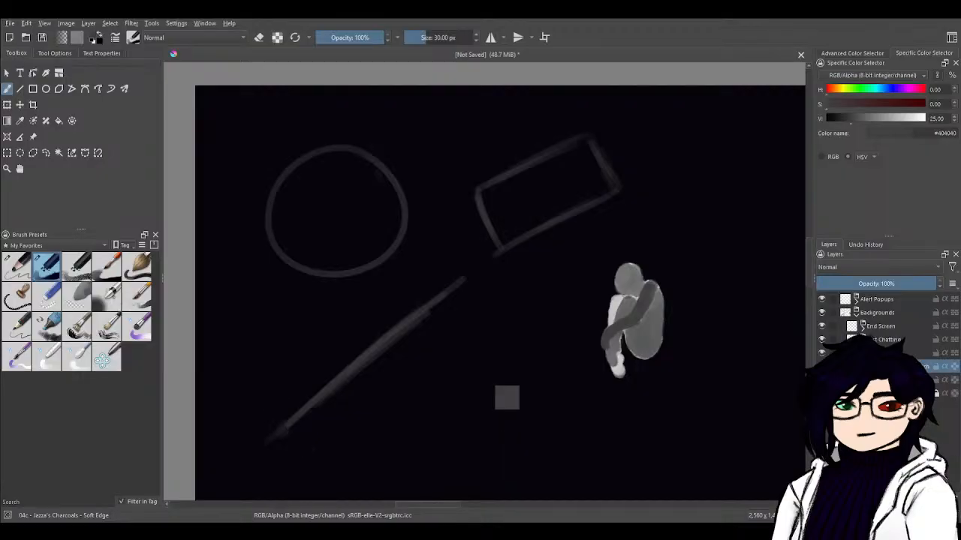
{"action": "key", "text": "ctrl+z"}
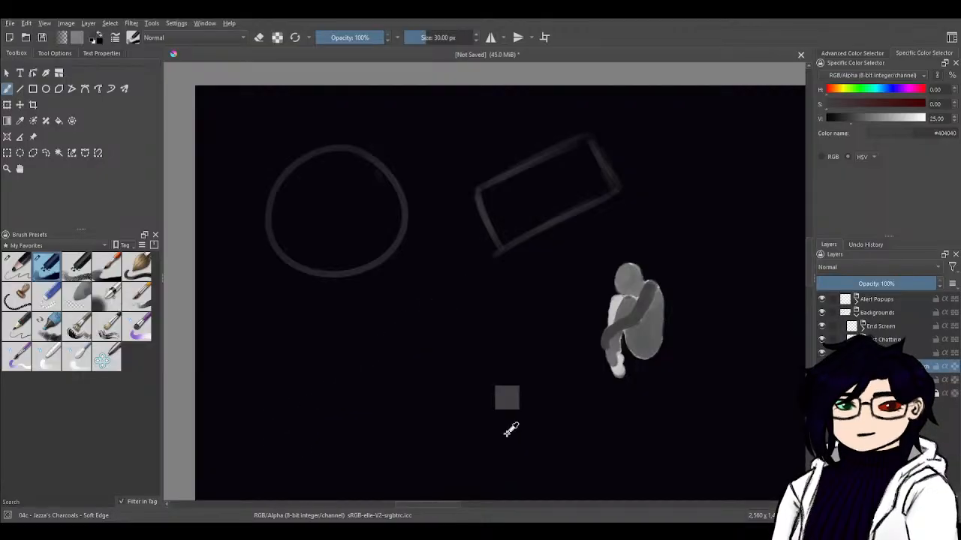
- Undo the tilted rectangle and the large circle so that only the seated figure remains on the canvas
{"action": "key", "text": "ctrl+z"}
{"action": "key", "text": "ctrl+z"}
{"action": "key", "text": "ctrl+z"}
{"action": "key", "text": "ctrl+z"}
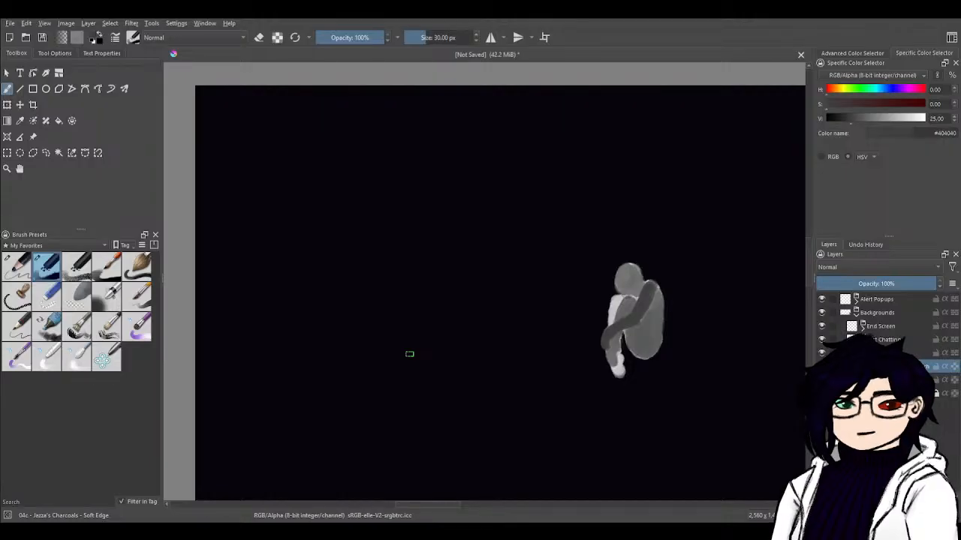
- Reduce the Jazza's Charcoals - Soft Edge brush to 10 px
{"action": "key", "text": "plus"}
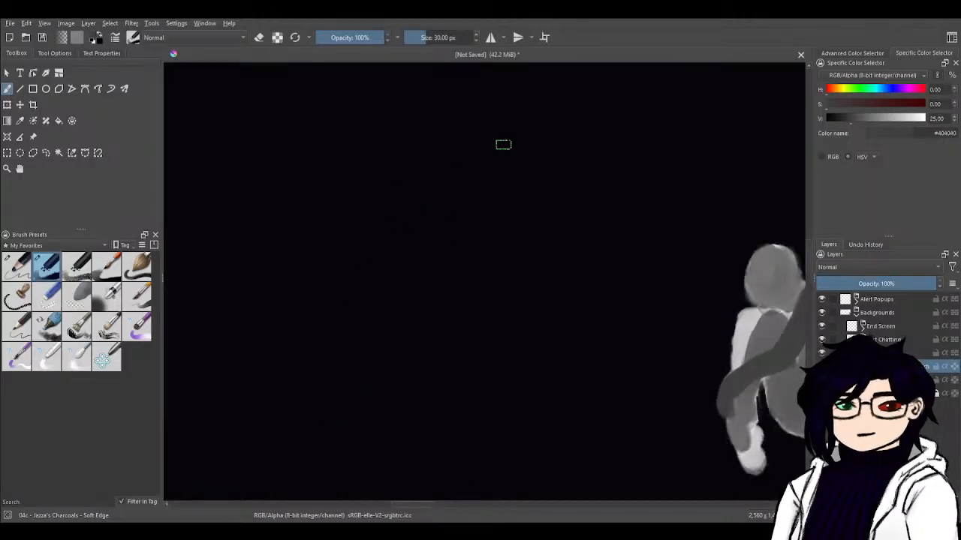
{"action": "left_click", "coordinate": [27, 268]}
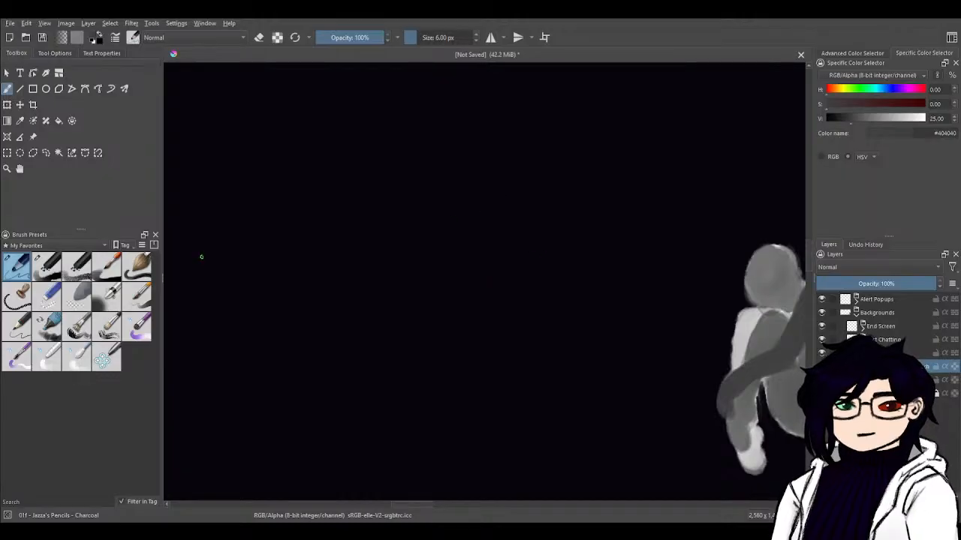
{"action": "left_click", "coordinate": [47, 271]}
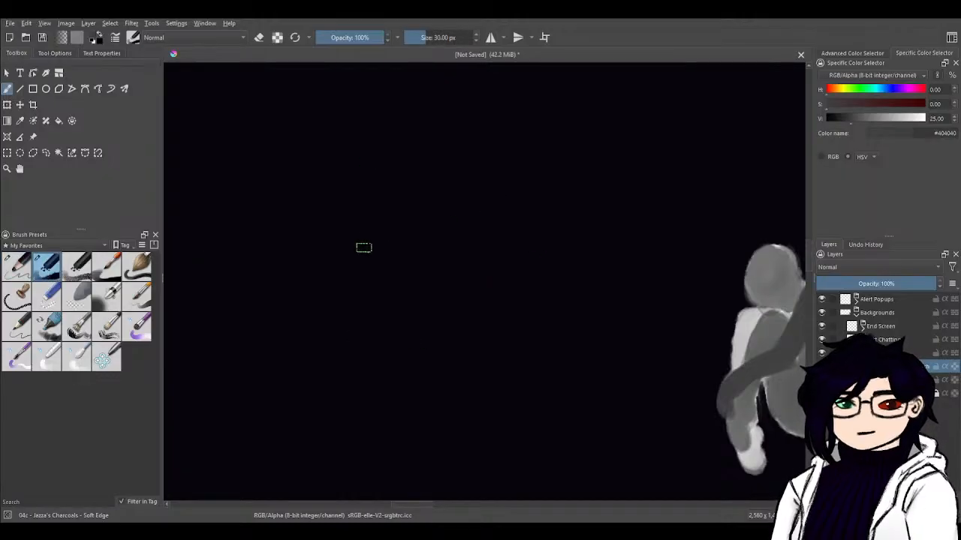
{"action": "key", "text": "ctrl+minus"}
{"action": "key", "text": "ctrl+minus"}
{"action": "left_click_drag", "start_coordinate": [454, 304], "coordinate": [490, 310]}
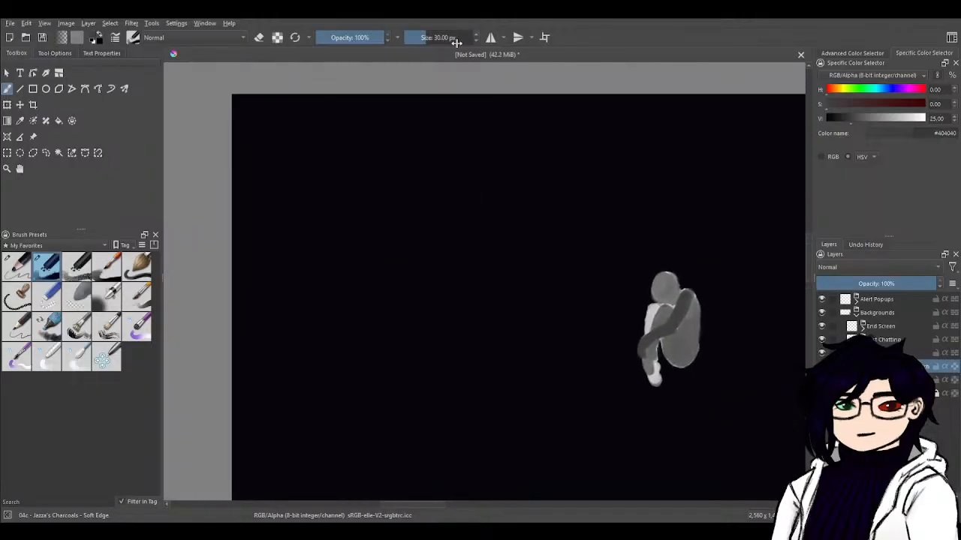
{"action": "key", "text": "bracketleft"}
{"action": "key", "text": "bracketleft"}
{"action": "key", "text": "bracketleft"}
{"action": "key", "text": "bracketleft"}
{"action": "key", "text": "bracketleft"}
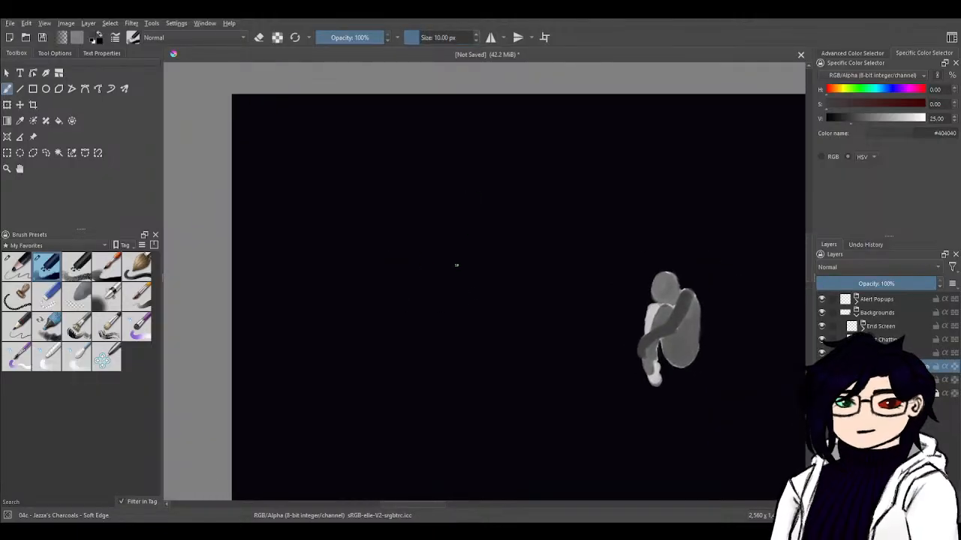
- Try drawing two long, nearly parallel vertical lines in the empty area beside the figure
{"action": "key", "text": "ctrl+plus"}
{"action": "key", "text": "ctrl+plus"}
{"action": "left_click_drag", "start_coordinate": [368, 225], "coordinate": [521, 256]}
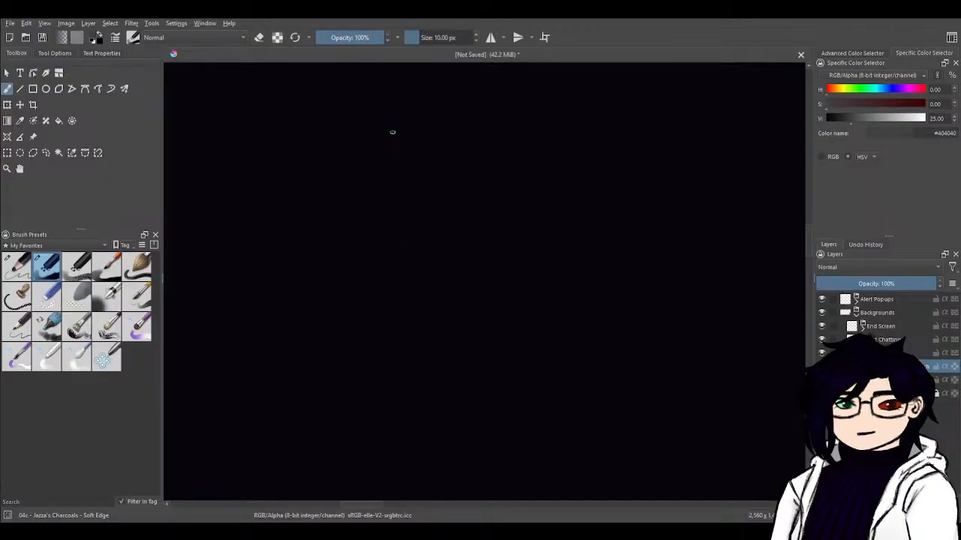
{"action": "left_click_drag", "start_coordinate": [391, 120], "coordinate": [389, 359]}
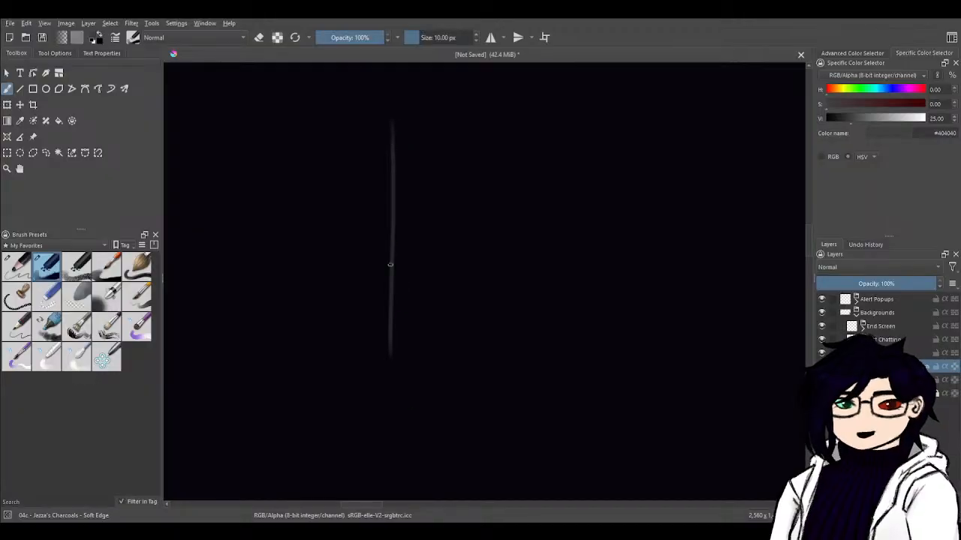
{"action": "left_click_drag", "start_coordinate": [390, 264], "coordinate": [390, 392]}
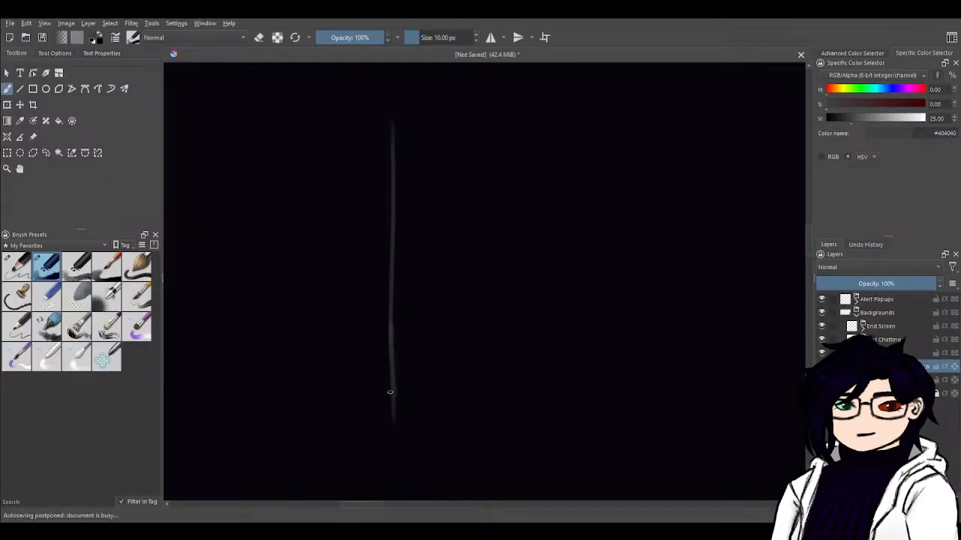
{"action": "left_click_drag", "start_coordinate": [414, 119], "coordinate": [416, 388]}
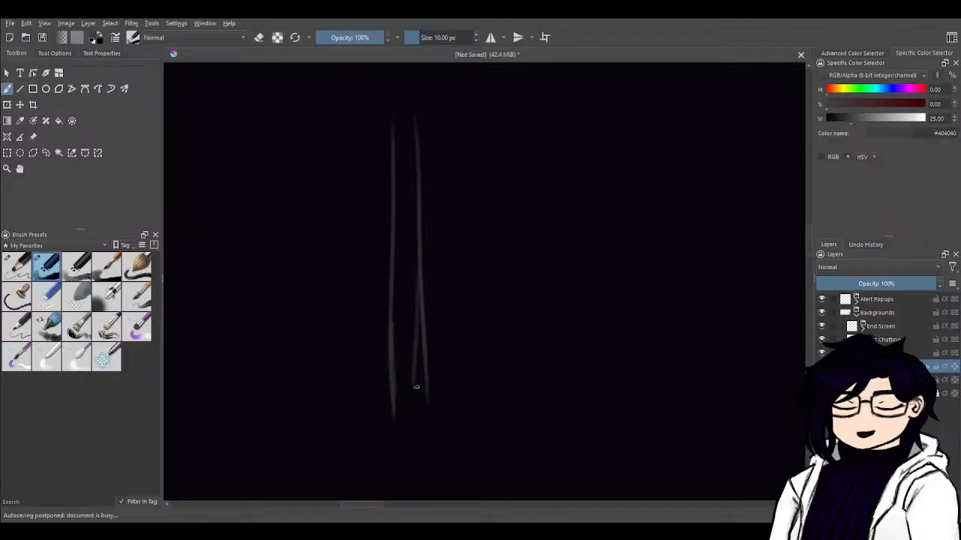
- Undo all the vertical line strokes
{"action": "key", "text": "ctrl+z"}
{"action": "key", "text": "ctrl+z"}
{"action": "key", "text": "ctrl+z"}
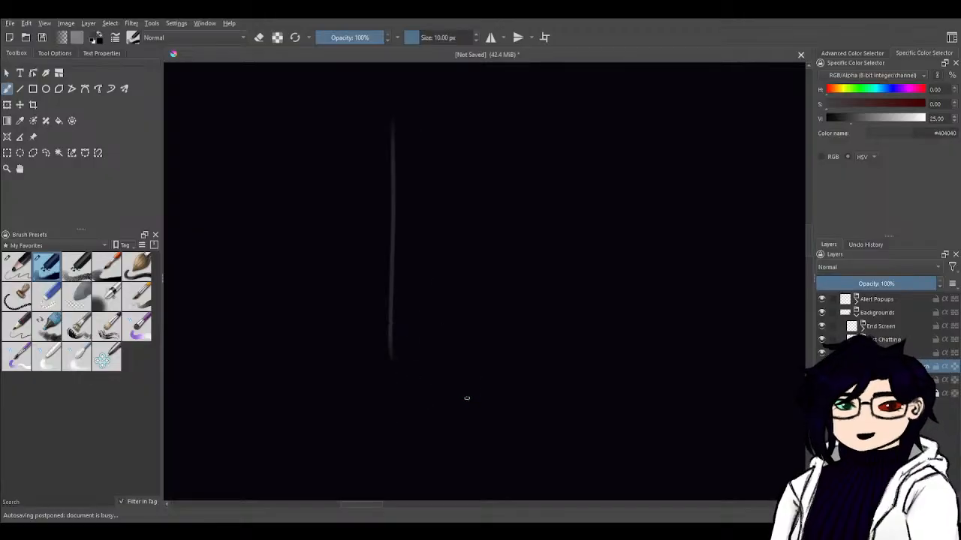
{"action": "key", "text": "ctrl+z"}
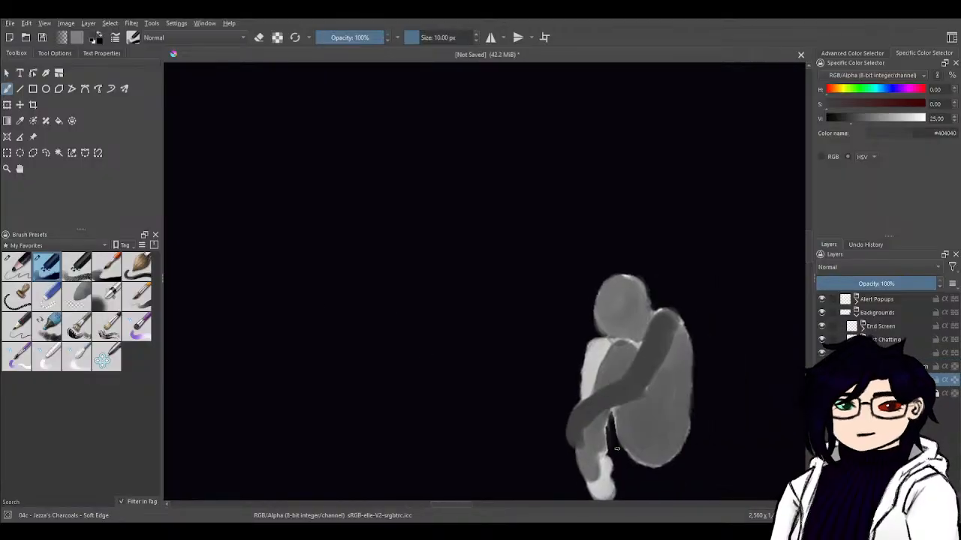
- Lasso the empty-looking area on the canvas's left side, clear the figure layer's stray marks there, and deselect
{"action": "key", "text": "ctrl+t"}
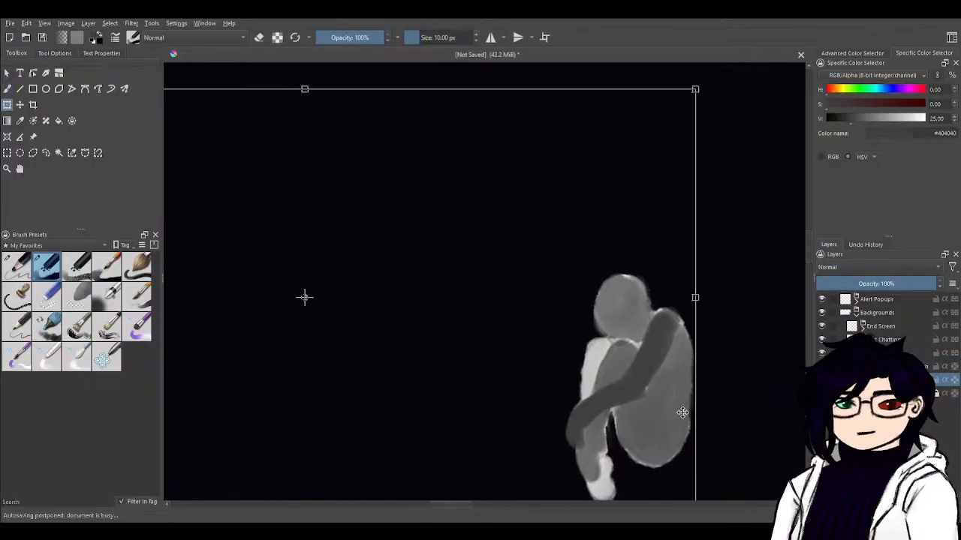
{"action": "key", "text": "ctrl+minus"}
{"action": "key", "text": "ctrl+minus"}
{"action": "key", "text": "ctrl+minus"}
{"action": "left_click_drag", "start_coordinate": [521, 328], "coordinate": [659, 305]}
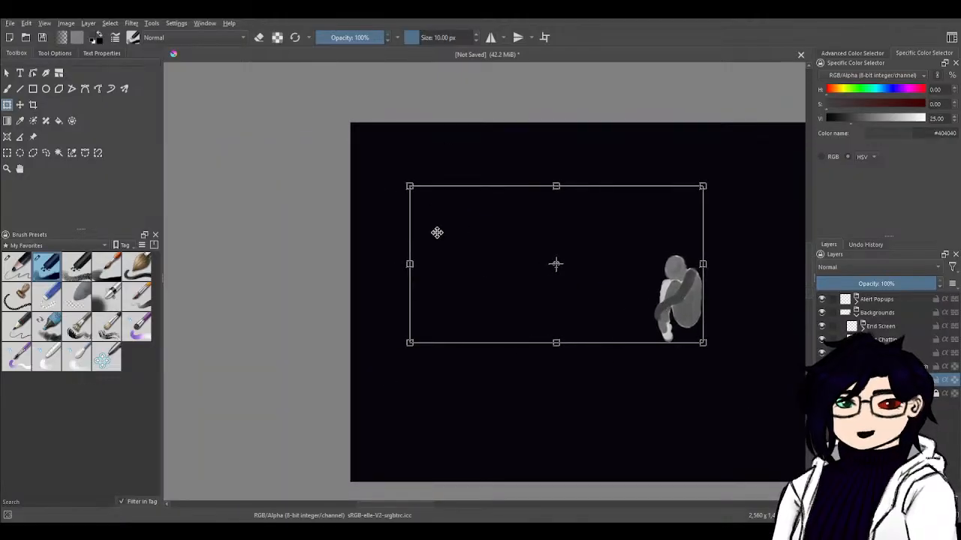
{"action": "left_click", "coordinate": [45, 152]}
{"action": "mouse_move", "coordinate": [384, 172]}
{"action": "left_mouse_down"}
{"action": "mouse_move", "coordinate": [386, 382]}
{"action": "mouse_move", "coordinate": [346, 217]}
{"action": "left_mouse_up"}
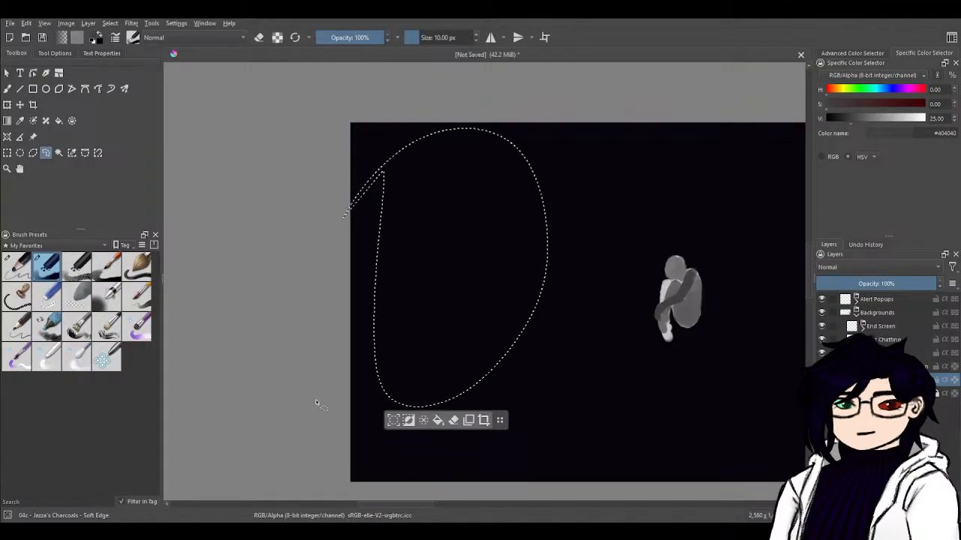
{"action": "left_click", "coordinate": [425, 421]}
- Move the seated figure horizontally closer to the canvas's right edge with the Transform tool and apply it
{"action": "left_click", "coordinate": [8, 104]}
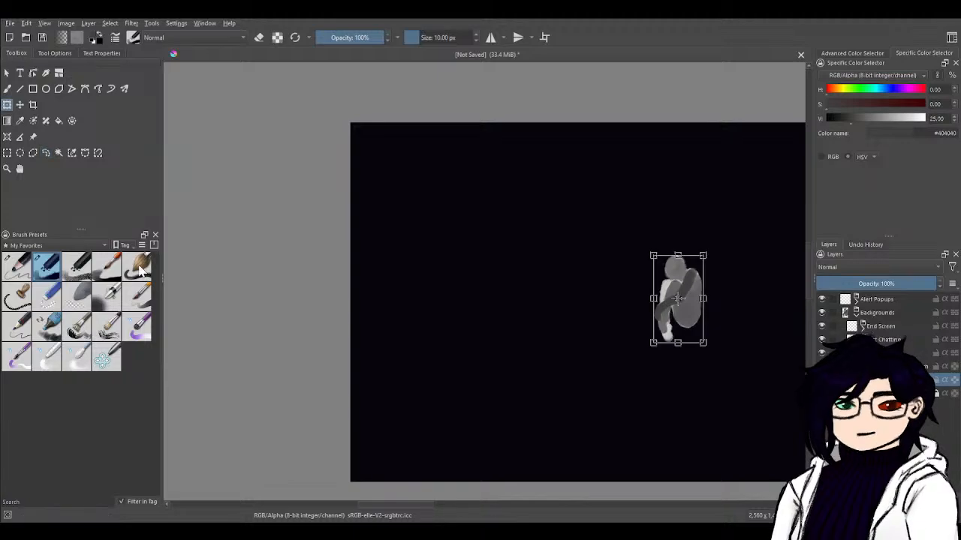
{"action": "left_click_drag", "start_coordinate": [677, 334], "coordinate": [767, 335]}
{"action": "left_click_drag", "start_coordinate": [651, 381], "coordinate": [411, 303]}
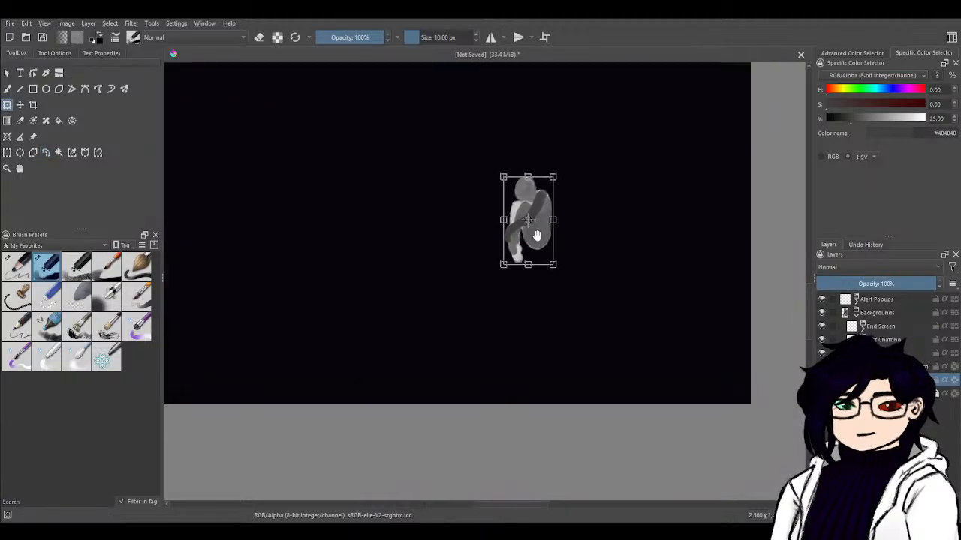
{"action": "left_click_drag", "start_coordinate": [531, 243], "coordinate": [658, 243]}
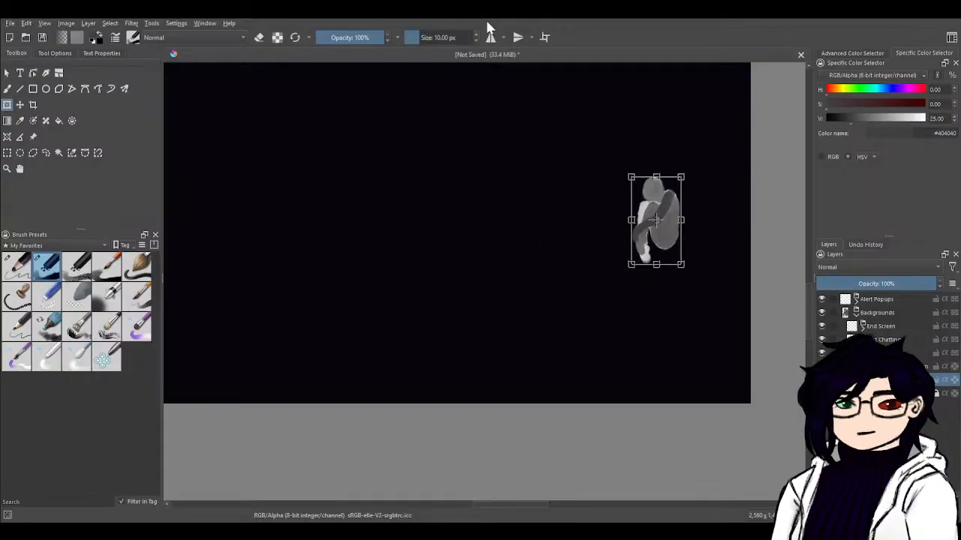
{"action": "left_click", "coordinate": [490, 37]}
{"action": "left_click", "coordinate": [520, 36]}
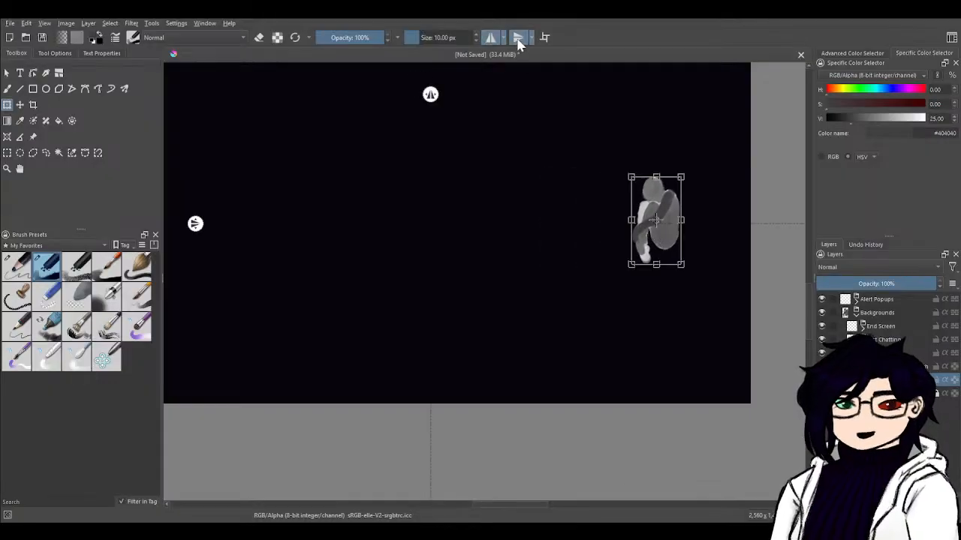
{"action": "left_click", "coordinate": [520, 36]}
{"action": "left_click", "coordinate": [489, 37]}
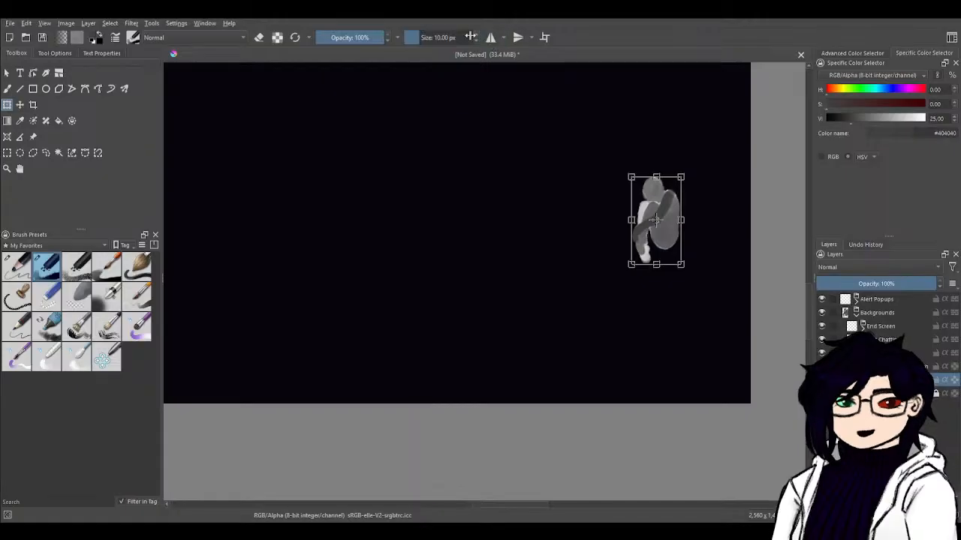
{"action": "key", "text": "Return"}
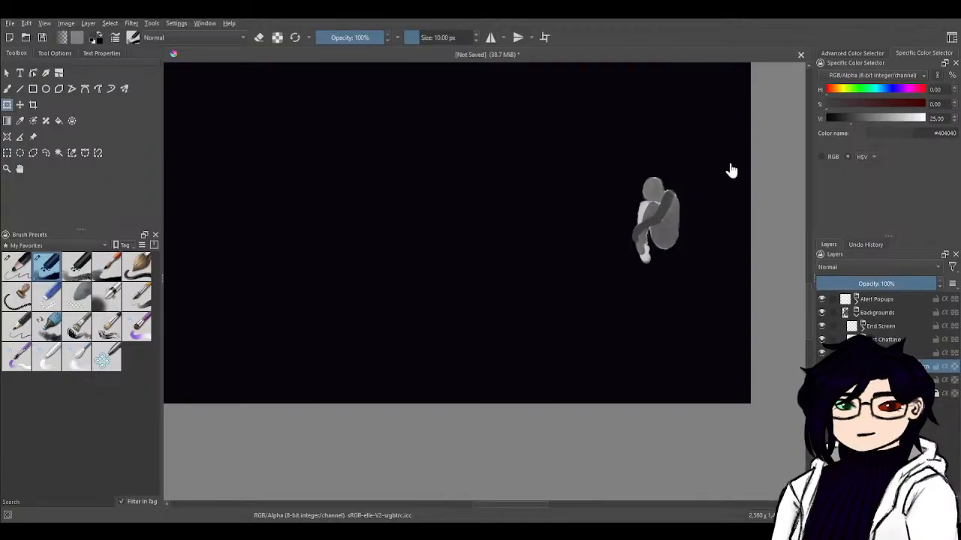
- Brush two long, nearly parallel vertical lines in the empty area to the left of the seated figure
{"action": "left_click_drag", "start_coordinate": [447, 173], "coordinate": [551, 225]}
{"action": "key", "text": "b"}
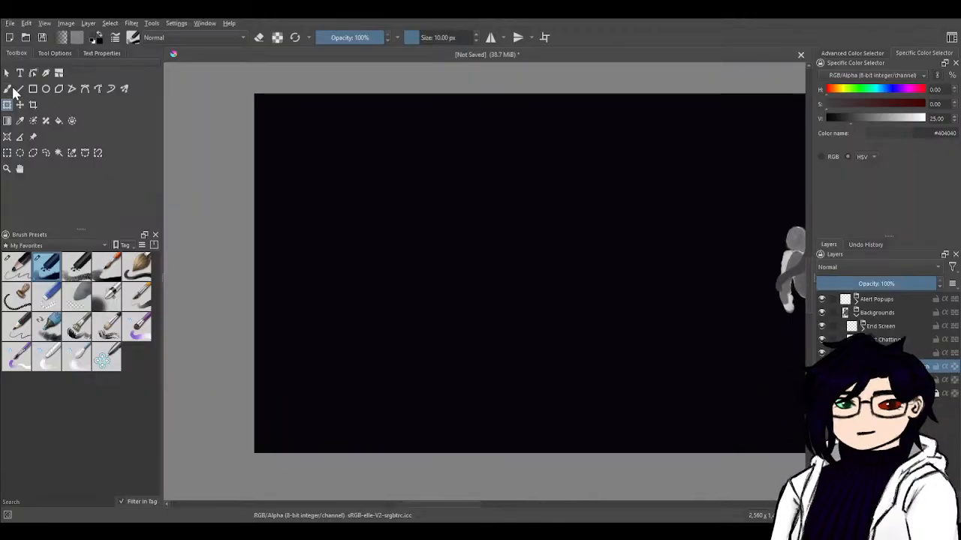
{"action": "left_click_drag", "start_coordinate": [495, 275], "coordinate": [463, 220]}
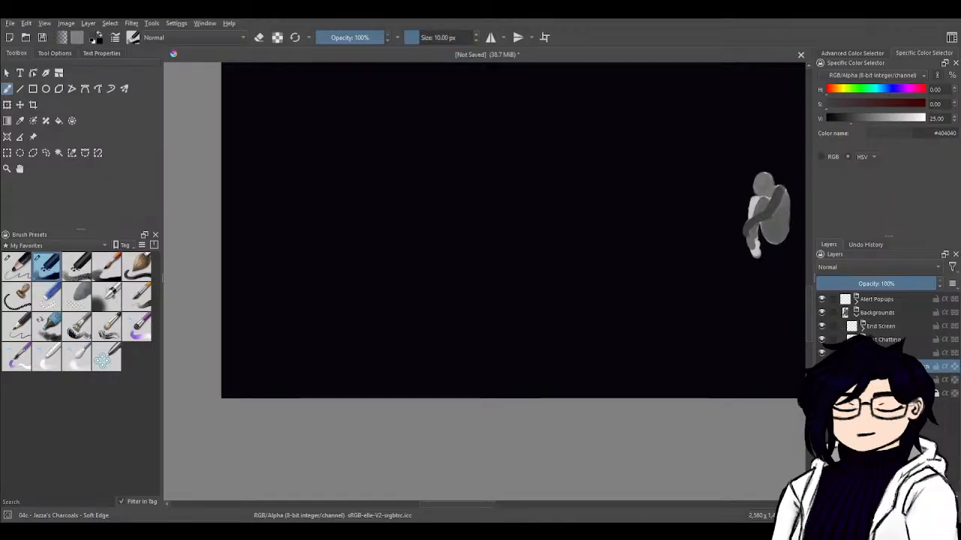
{"action": "key", "text": "ctrl+plus"}
{"action": "left_click_drag", "start_coordinate": [380, 205], "coordinate": [431, 275]}
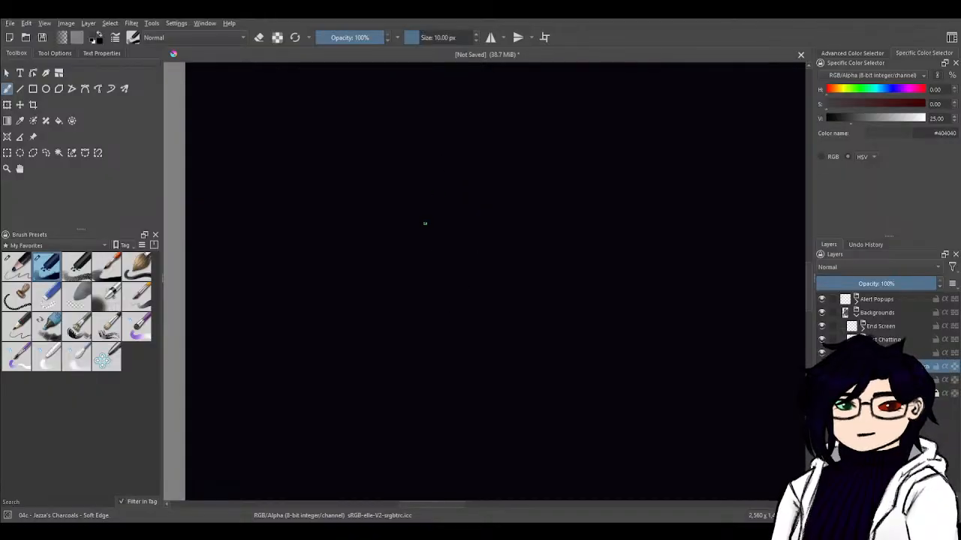
{"action": "left_click_drag", "start_coordinate": [421, 223], "coordinate": [344, 178]}
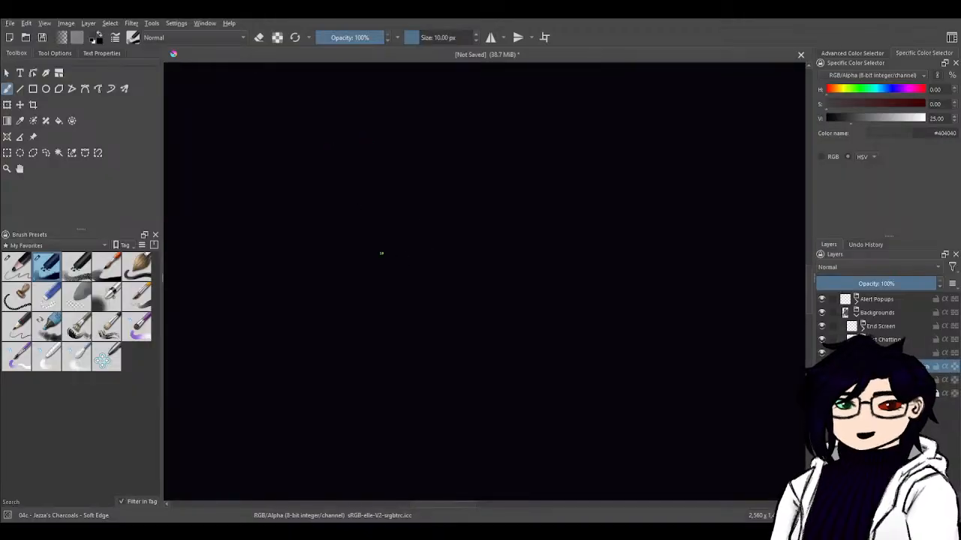
{"action": "left_click_drag", "start_coordinate": [379, 141], "coordinate": [383, 310]}
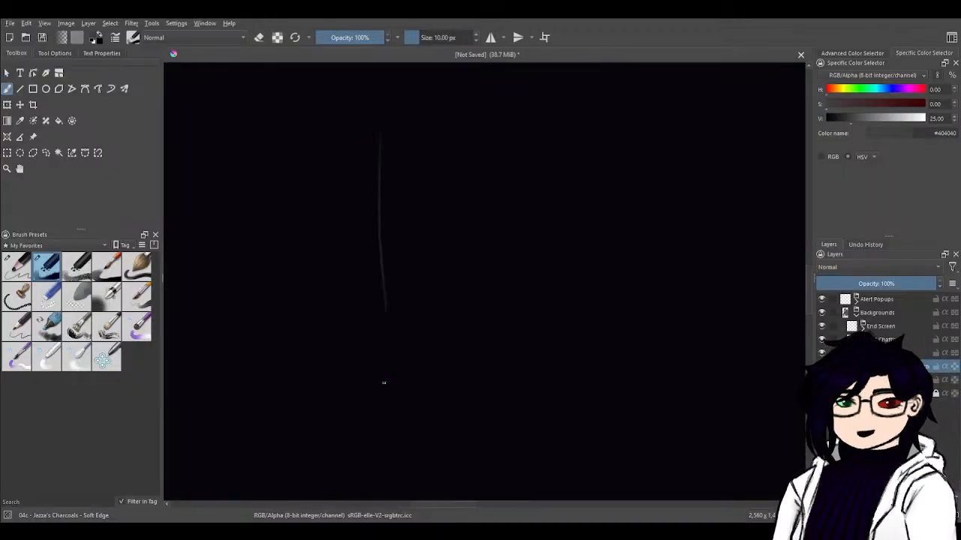
{"action": "key", "text": "ctrl+z"}
{"action": "left_click_drag", "start_coordinate": [375, 272], "coordinate": [373, 345]}
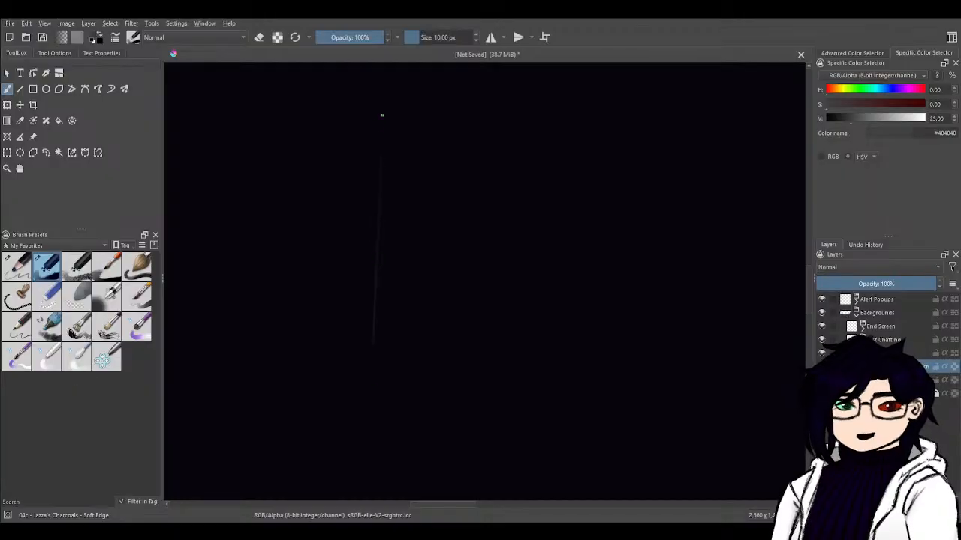
{"action": "left_click_drag", "start_coordinate": [383, 121], "coordinate": [372, 300]}
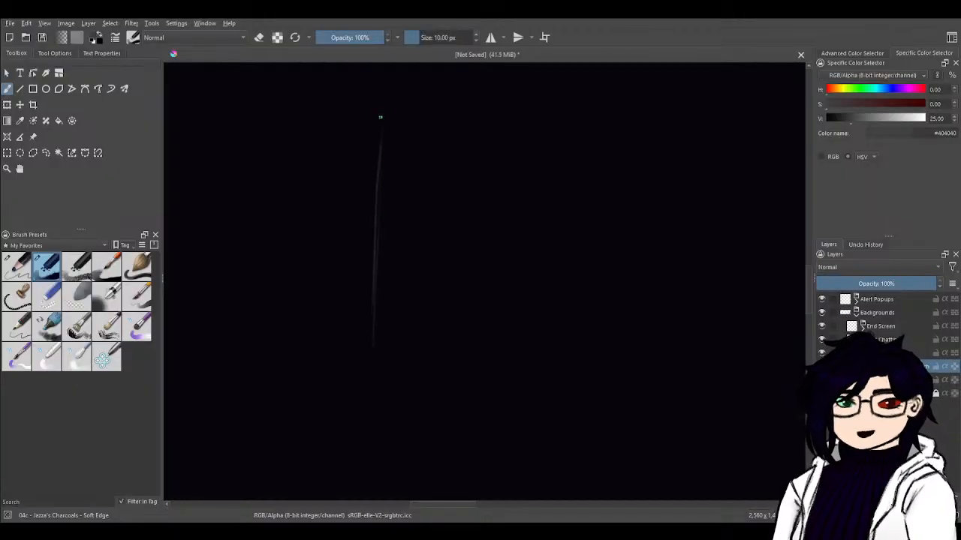
{"action": "left_click_drag", "start_coordinate": [380, 118], "coordinate": [365, 349]}
{"action": "left_click_drag", "start_coordinate": [401, 116], "coordinate": [401, 226]}
{"action": "mouse_move", "coordinate": [401, 225]}
{"action": "left_mouse_down"}
{"action": "mouse_move", "coordinate": [399, 366]}
{"action": "mouse_move", "coordinate": [373, 207]}
{"action": "mouse_move", "coordinate": [376, 109]}
{"action": "left_mouse_up"}
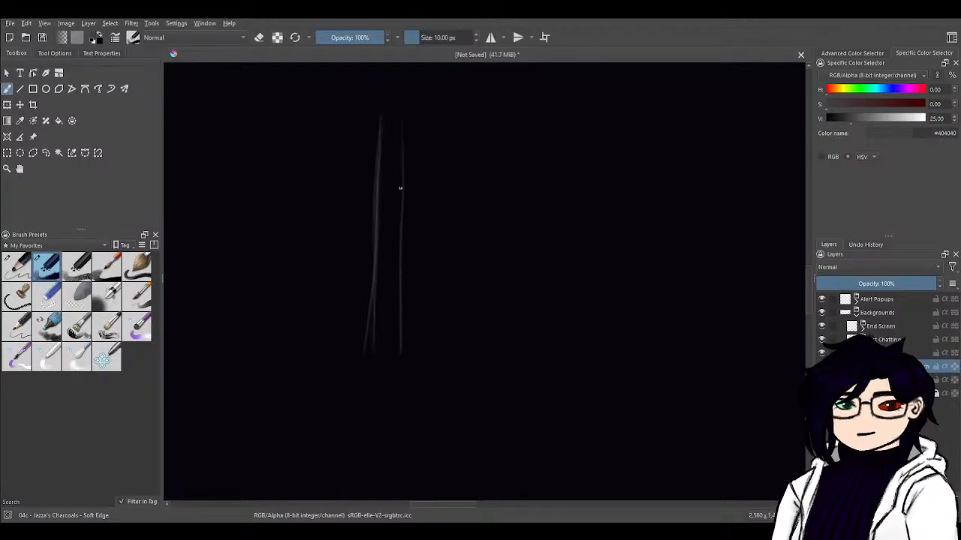
- Try adding two slanted strokes meeting in a roof-like peak and a vertical side stroke beside the second vertical line
{"action": "left_click_drag", "start_coordinate": [406, 182], "coordinate": [435, 156]}
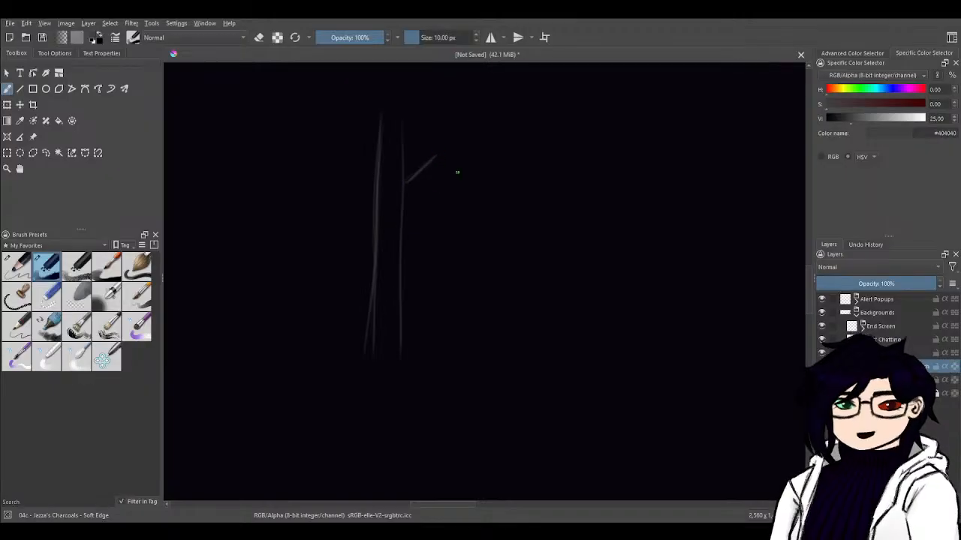
{"action": "mouse_move", "coordinate": [444, 157]}
{"action": "left_mouse_down"}
{"action": "mouse_move", "coordinate": [481, 196]}
{"action": "mouse_move", "coordinate": [473, 270]}
{"action": "left_mouse_up"}
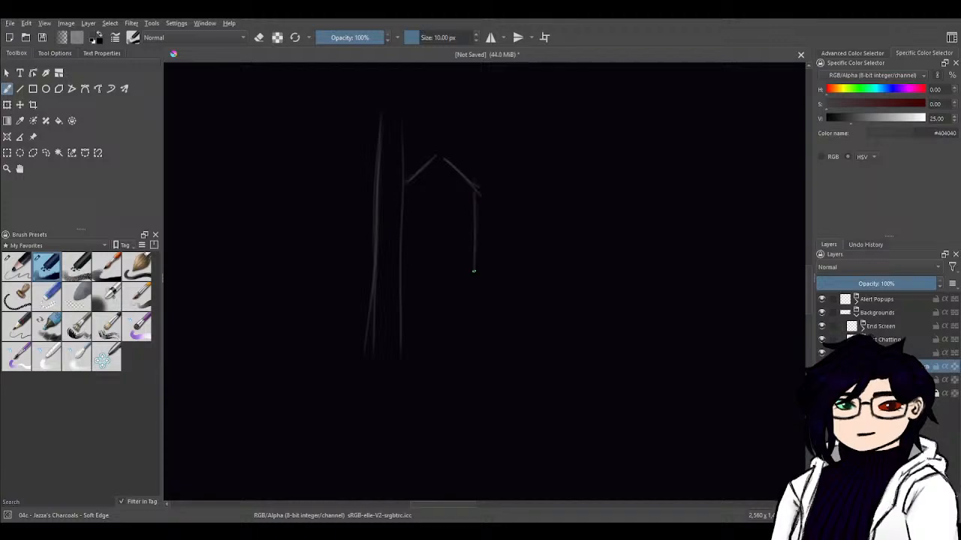
{"action": "key", "text": "ctrl+z"}
{"action": "key", "text": "ctrl+z"}
{"action": "key", "text": "ctrl+z"}
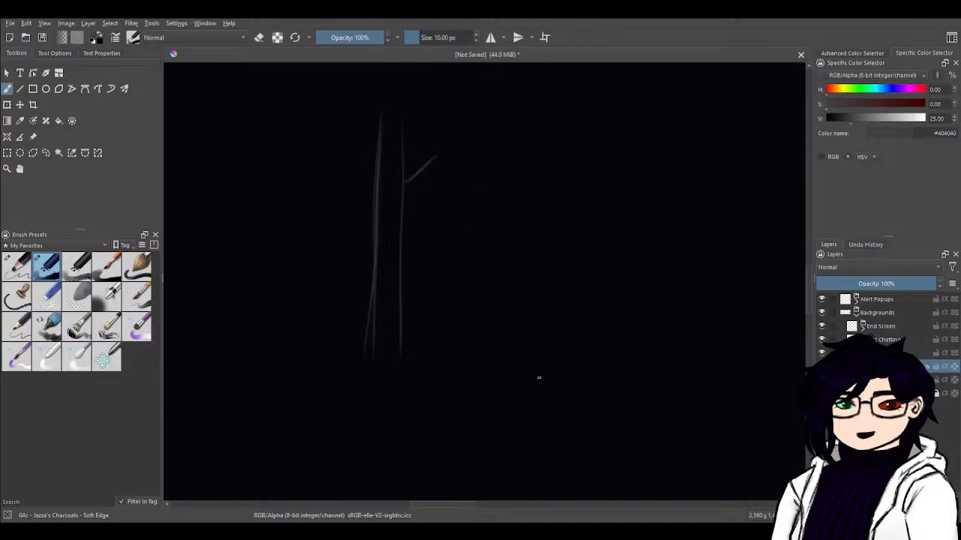
{"action": "key", "text": "ctrl+z"}
{"action": "key", "text": "ctrl+z"}
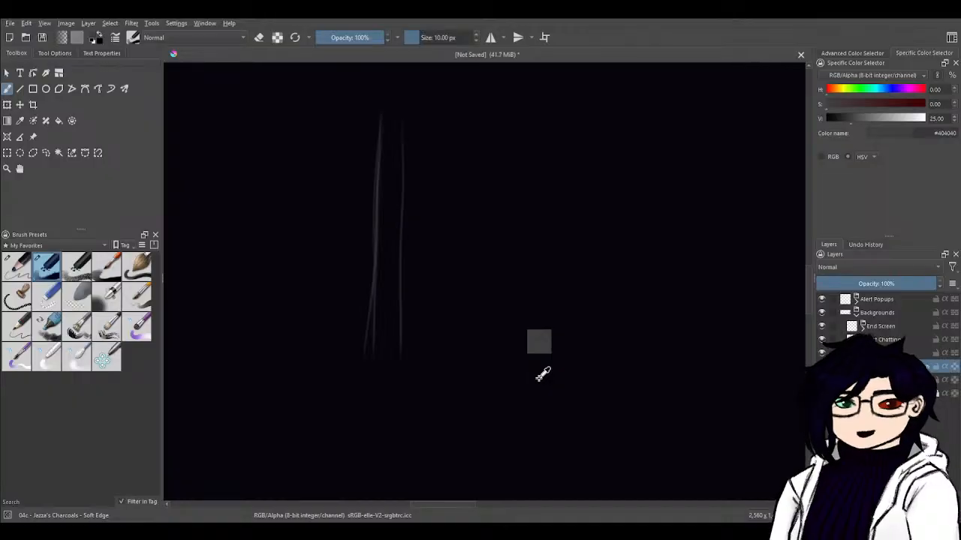
- Try drawing a tall six-sided outline beside the vertical lines with the Polygon tool
{"action": "left_click", "coordinate": [58, 89]}
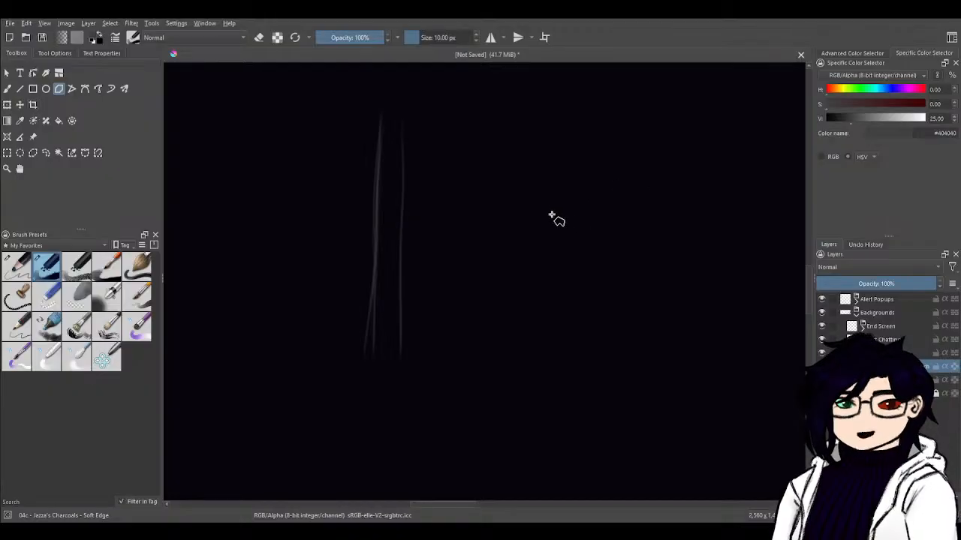
{"action": "left_click", "coordinate": [558, 161]}
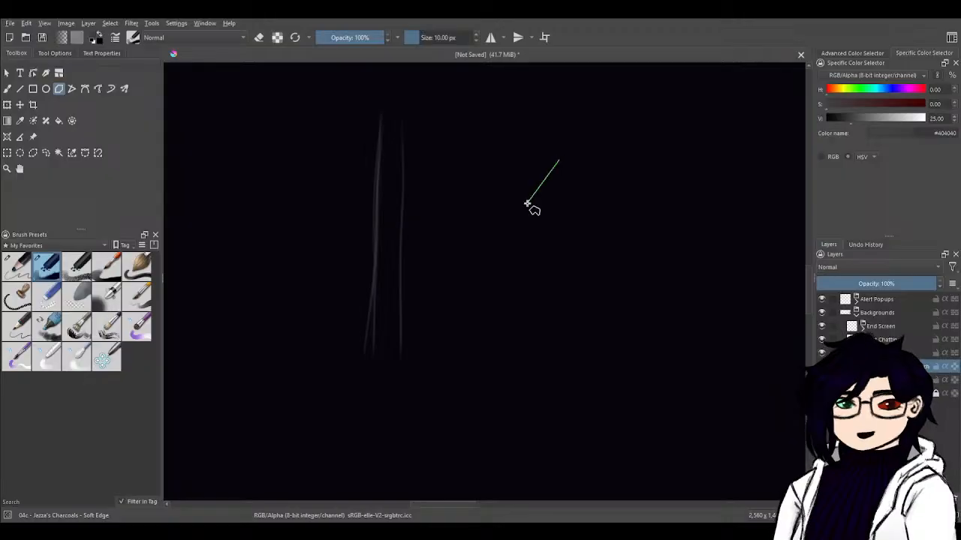
{"action": "left_click", "coordinate": [505, 225]}
{"action": "left_click", "coordinate": [502, 316]}
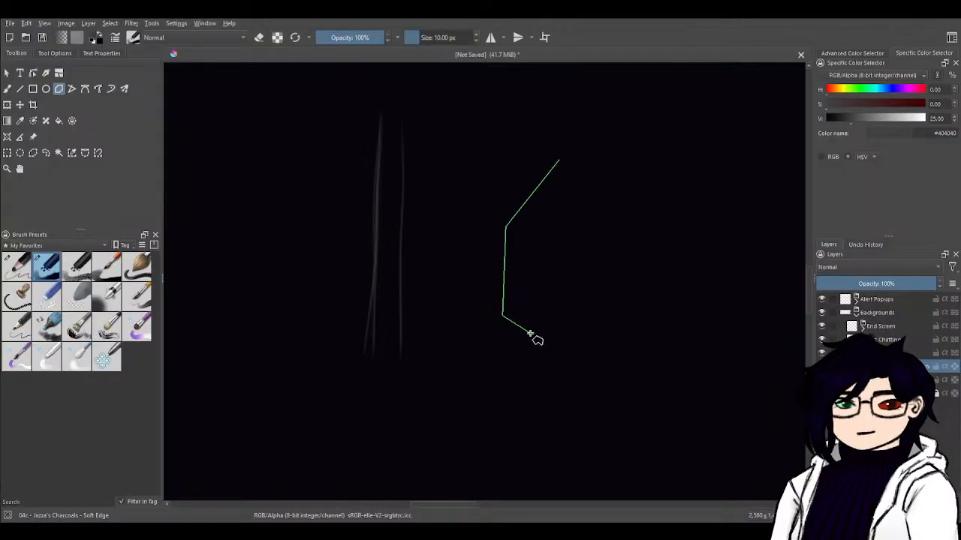
{"action": "left_click", "coordinate": [575, 356]}
{"action": "left_click", "coordinate": [623, 311]}
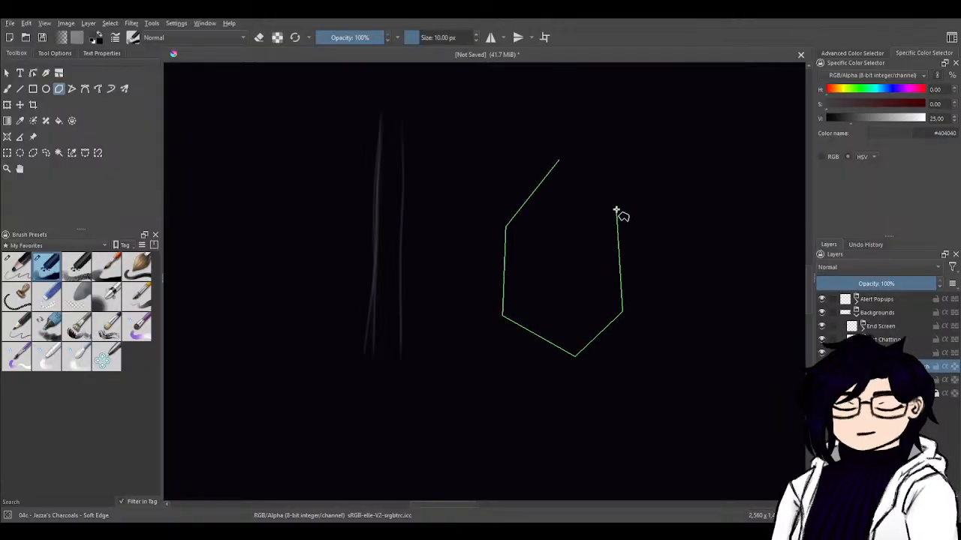
{"action": "left_click", "coordinate": [629, 222]}
{"action": "left_click", "coordinate": [558, 161]}
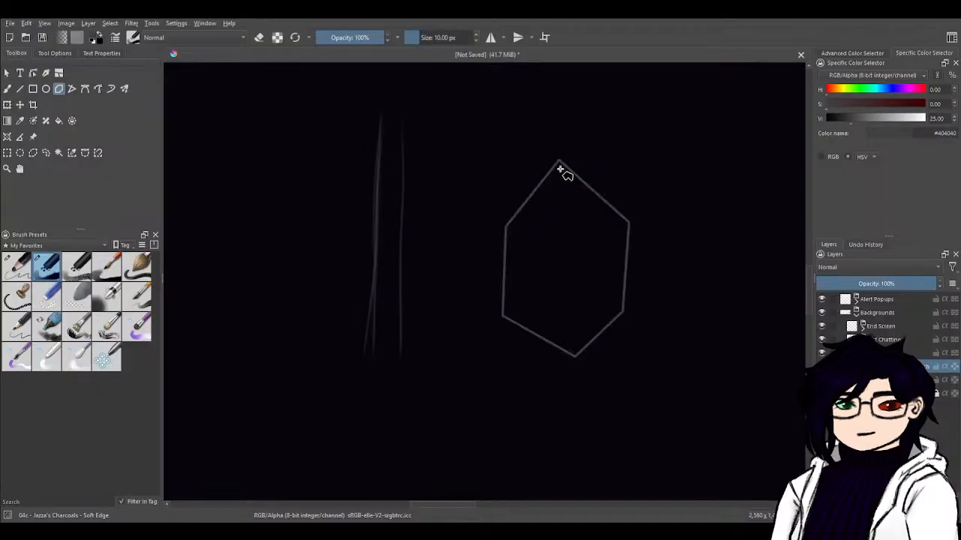
{"action": "key", "text": "ctrl+z"}
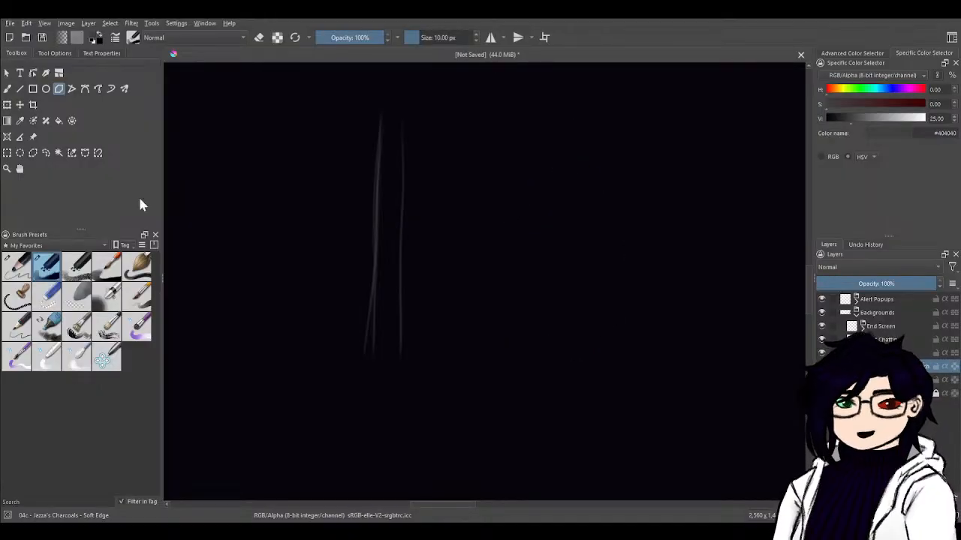
- Try drawing an unfilled rectangle of about 525 by 541 px and a circle outline in the area beside the vertical lines
{"action": "left_click", "coordinate": [32, 89]}
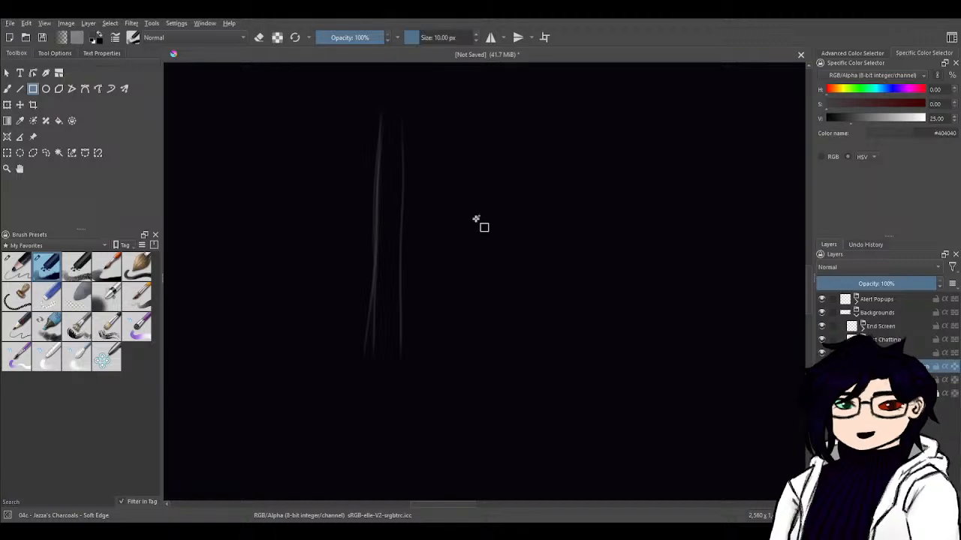
{"action": "left_click", "coordinate": [57, 53]}
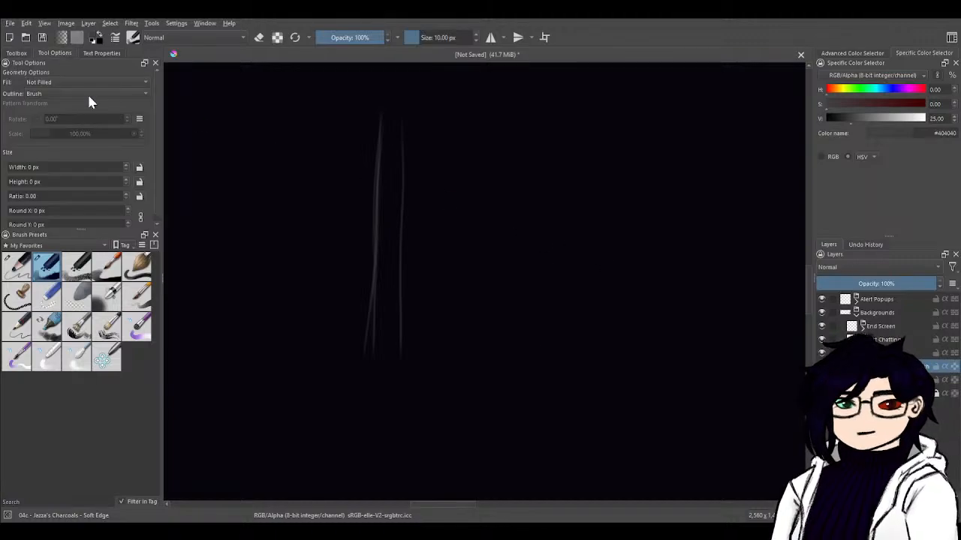
{"action": "scroll", "coordinate": [157, 154], "scroll_direction": "down", "scroll_amount": 1}
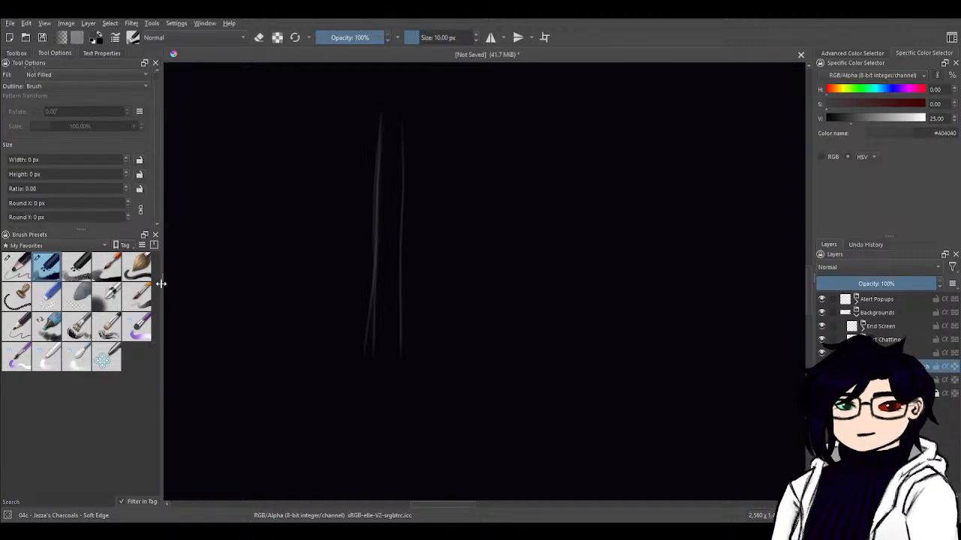
{"action": "left_click_drag", "start_coordinate": [440, 182], "coordinate": [630, 405]}
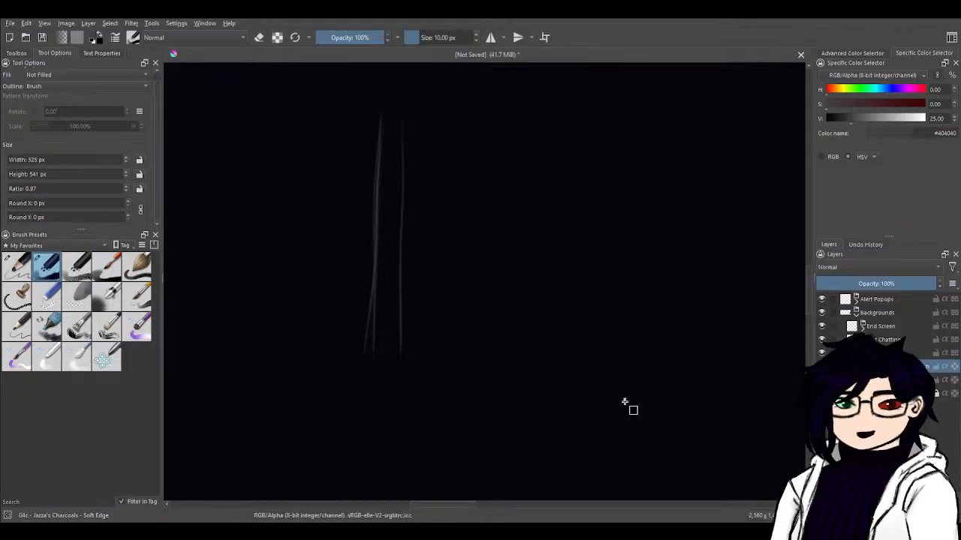
{"action": "left_click", "coordinate": [17, 53]}
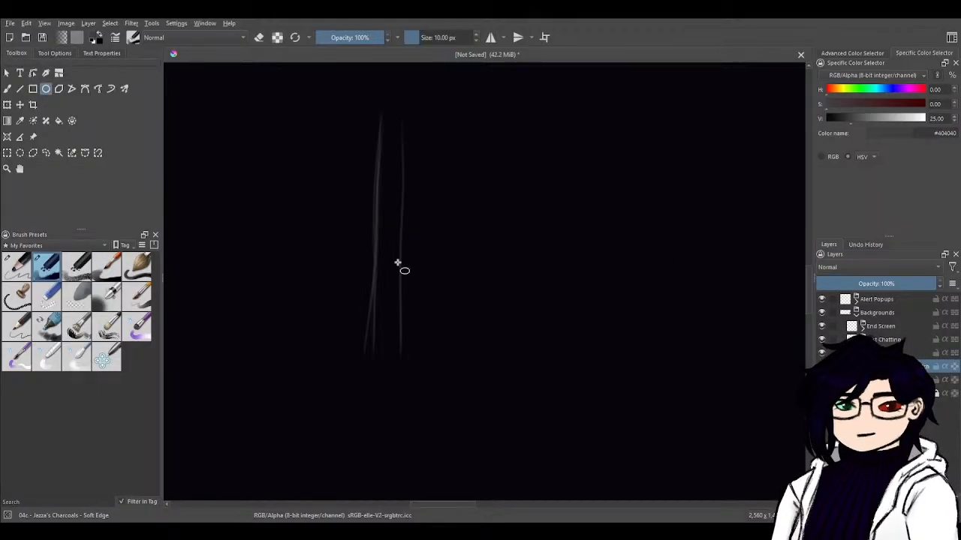
{"action": "left_click_drag", "start_coordinate": [548, 186], "coordinate": [709, 339]}
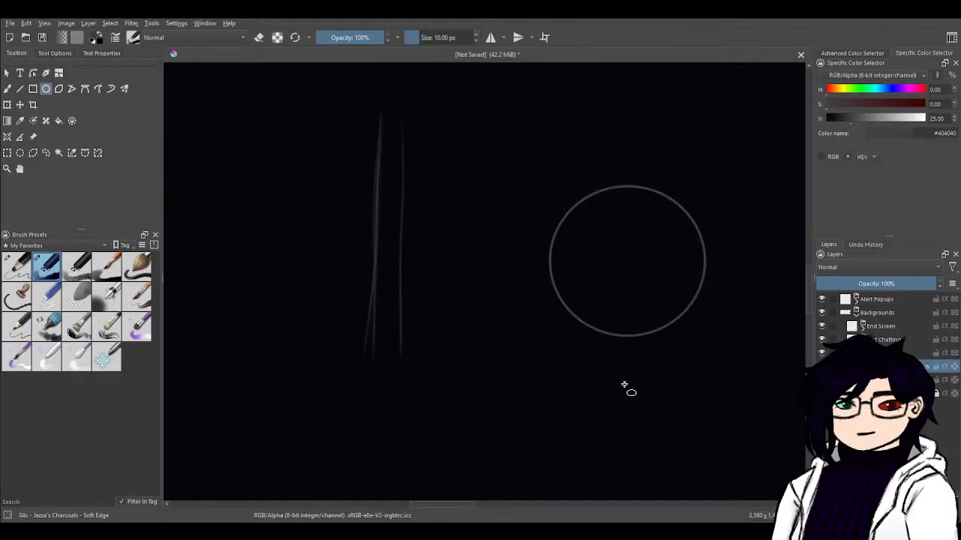
- Try drawing a narrow, tall triangle beside the vertical lines with the Polygon tool
{"action": "left_click", "coordinate": [59, 89]}
{"action": "left_click", "coordinate": [548, 319]}
{"action": "left_click", "coordinate": [472, 137]}
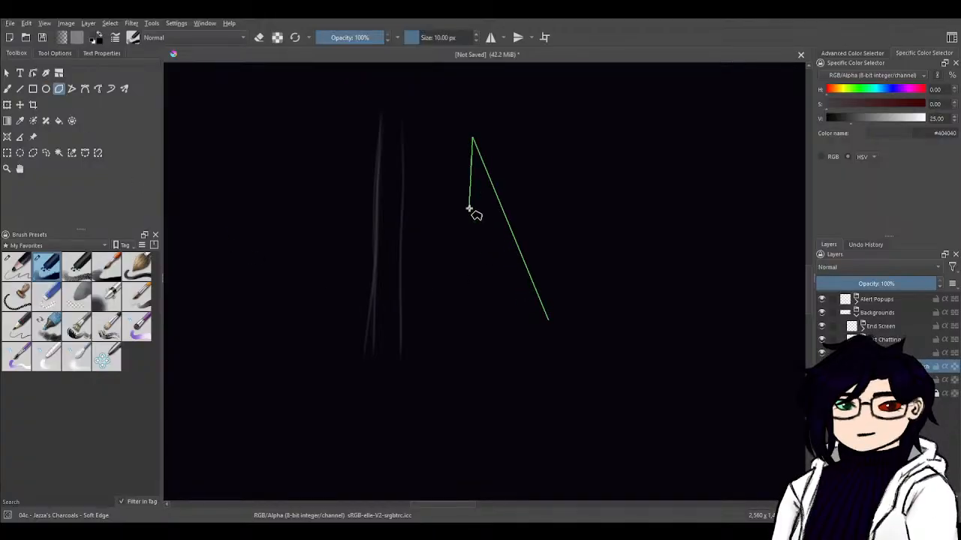
{"action": "left_click", "coordinate": [459, 332]}
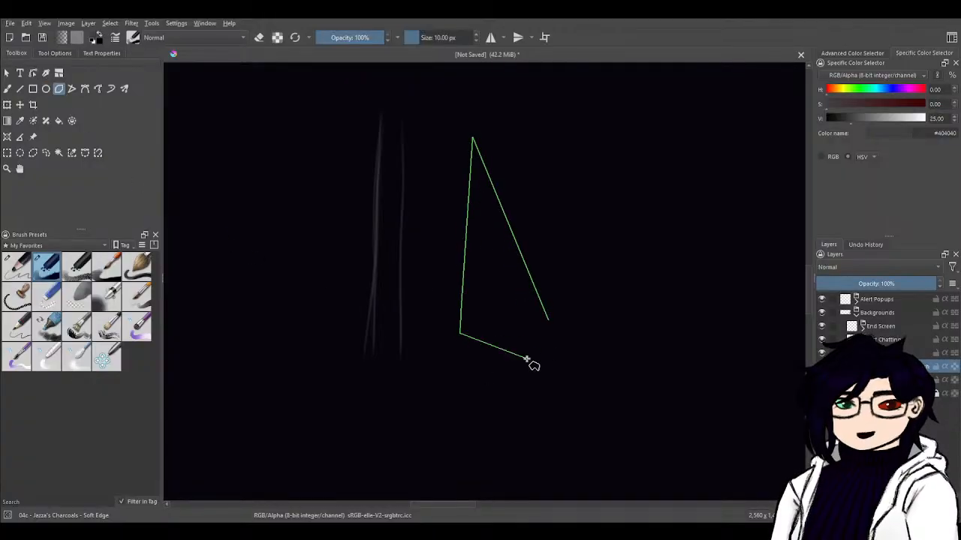
{"action": "left_click", "coordinate": [547, 322]}
{"action": "key", "text": "ctrl+z"}
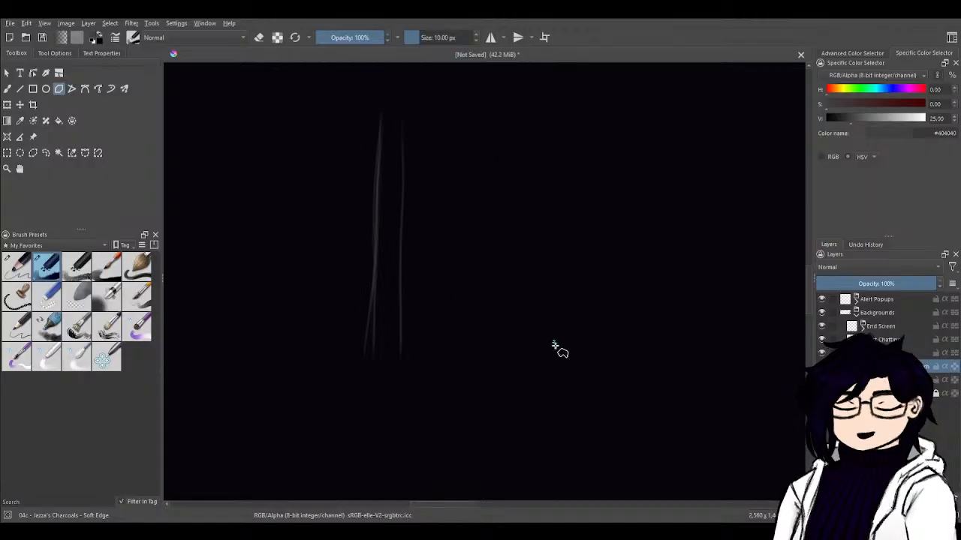
- Try drawing a wide rectangle outline beside the vertical lines with the Rectangle tool
{"action": "left_click", "coordinate": [32, 89]}
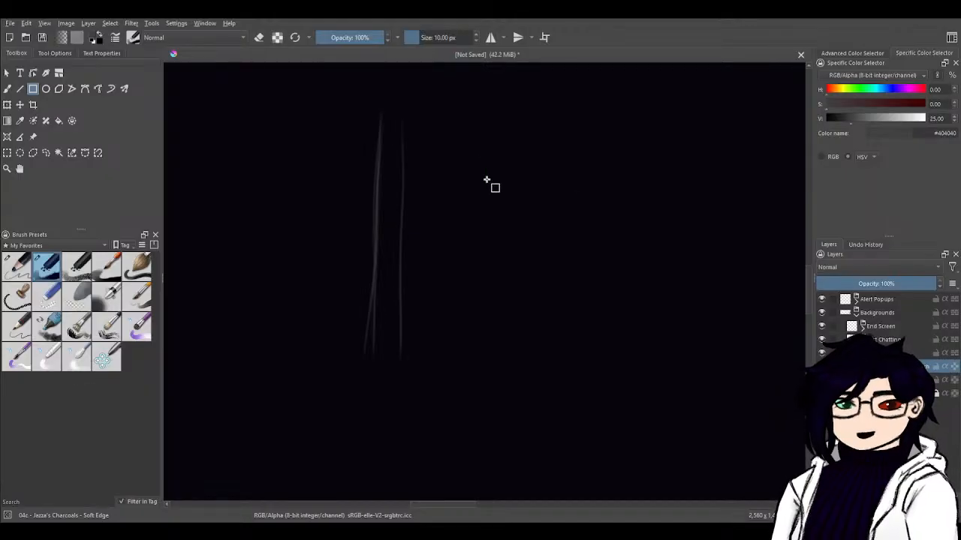
{"action": "left_click_drag", "start_coordinate": [459, 146], "coordinate": [662, 322]}
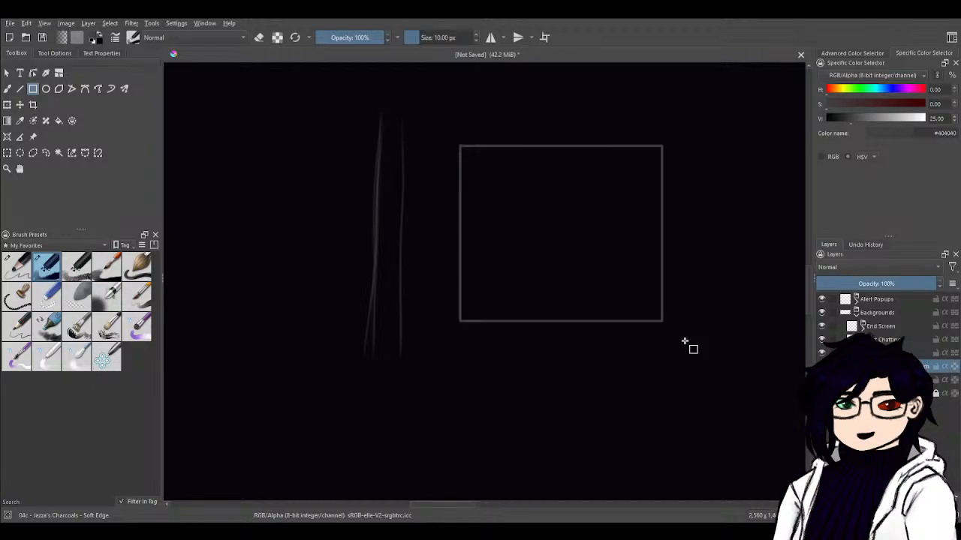
{"action": "key", "text": "ctrl+z"}
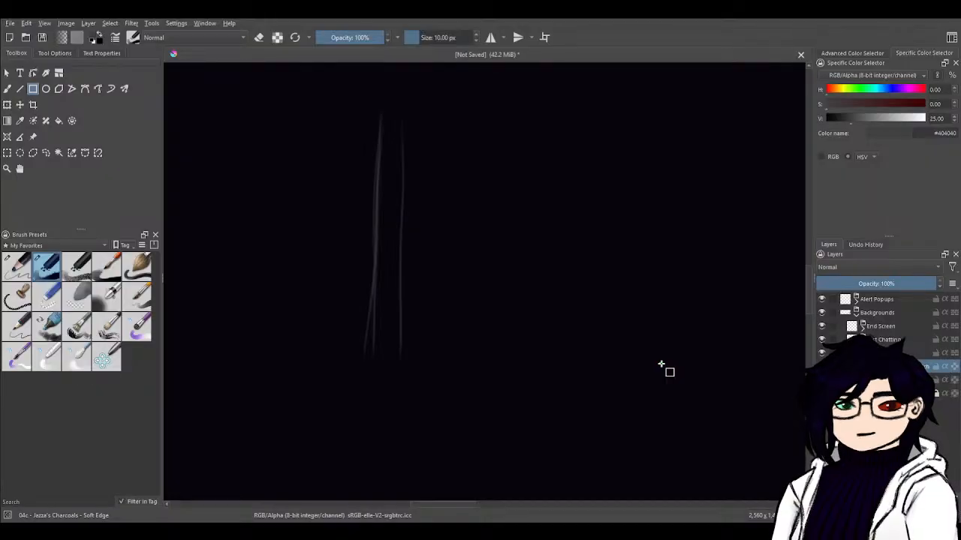
- Draw a short, straight vertical line beside the sketched lines on a new vector layer with the Line tool, and activate shape selection
{"action": "key", "text": "v"}
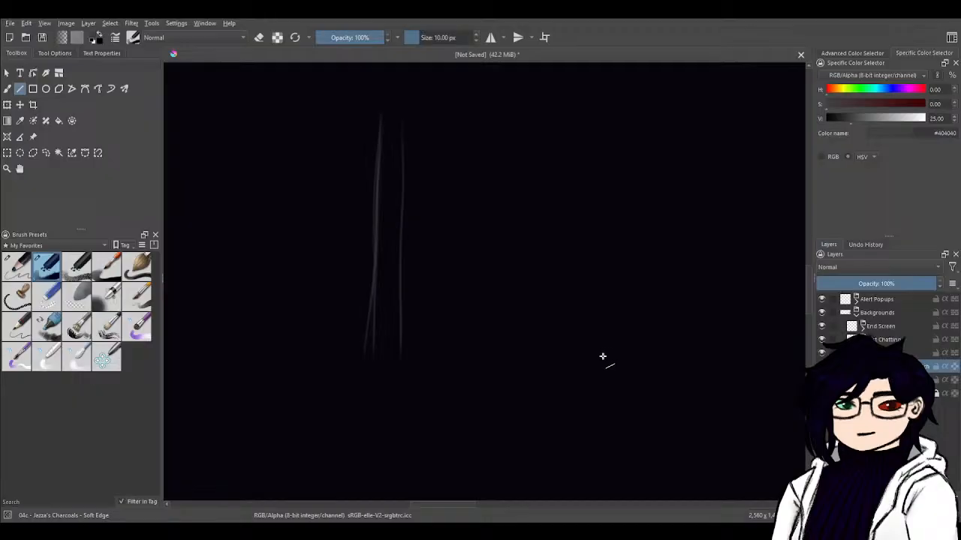
{"action": "left_click", "coordinate": [55, 53]}
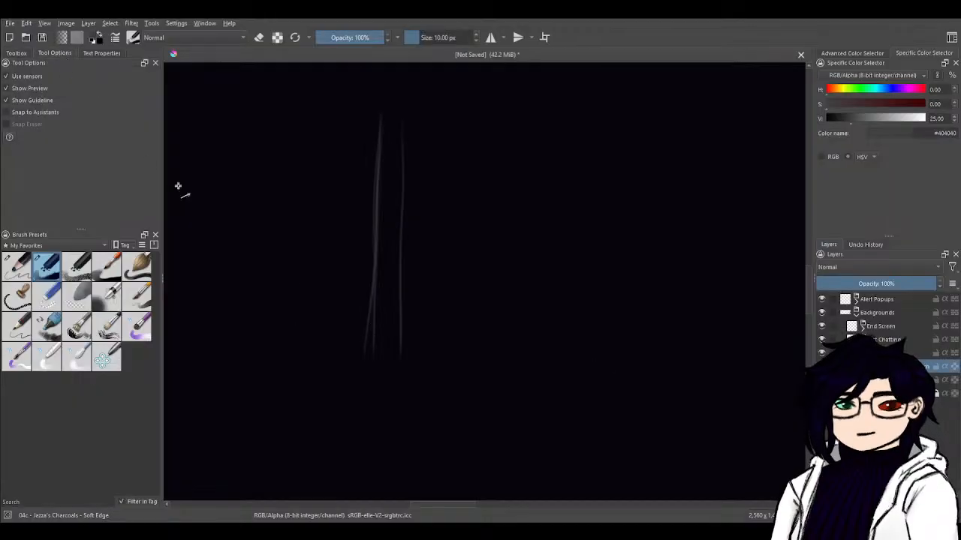
{"action": "left_click", "coordinate": [16, 53]}
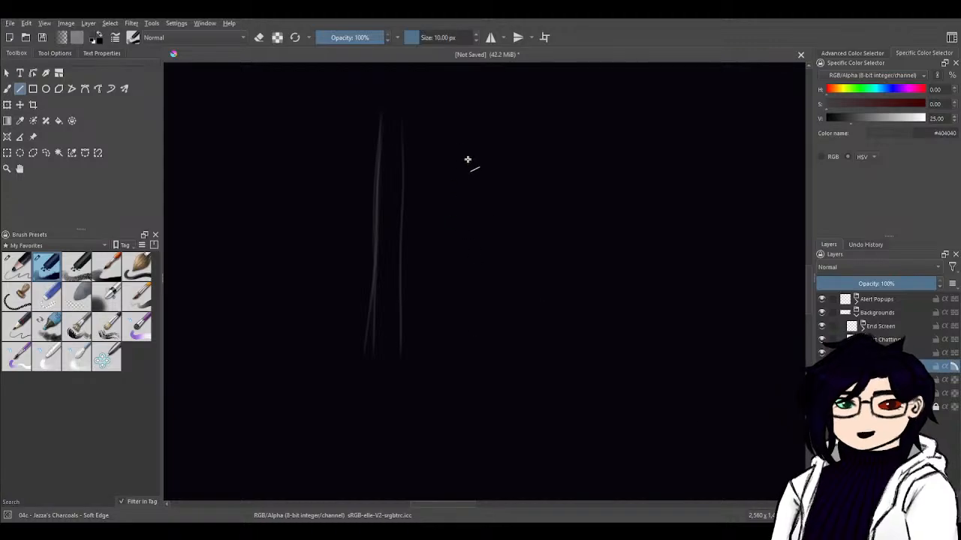
{"action": "mouse_move", "coordinate": [462, 160]}
{"action": "left_mouse_down"}
{"action": "mouse_move", "coordinate": [455, 360]}
{"action": "mouse_move", "coordinate": [461, 233]}
{"action": "left_mouse_up"}
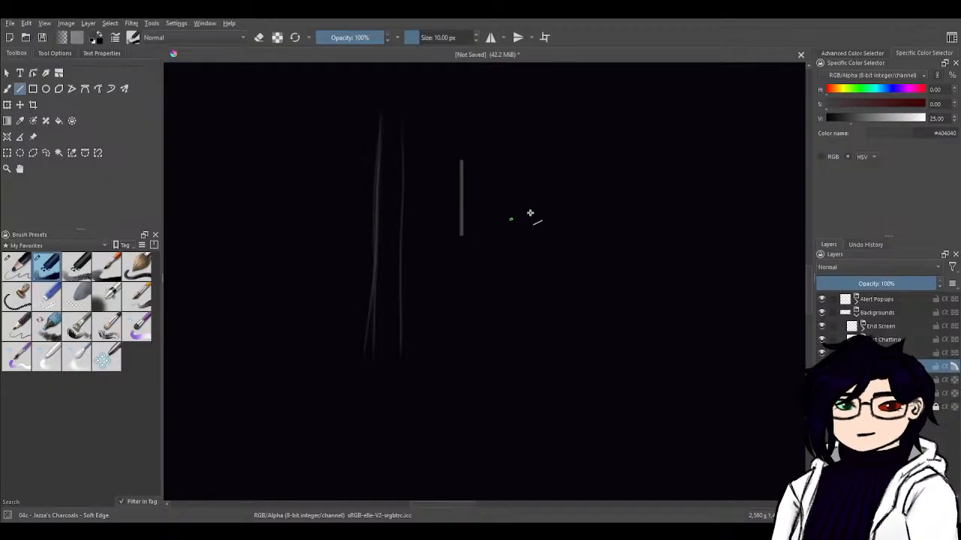
{"action": "left_click", "coordinate": [7, 73]}
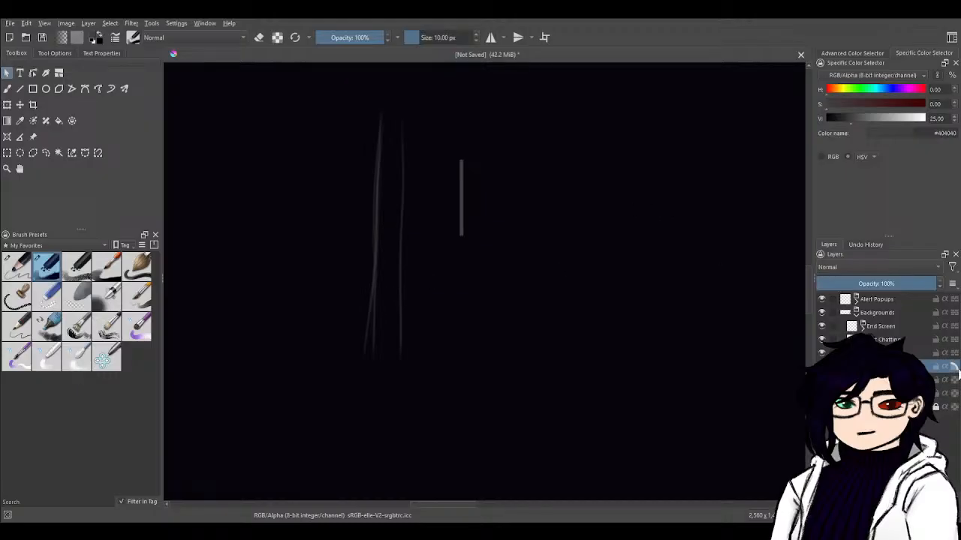
- Duplicate the short vertical line and move the copy exactly onto the original
{"action": "left_click", "coordinate": [461, 199]}
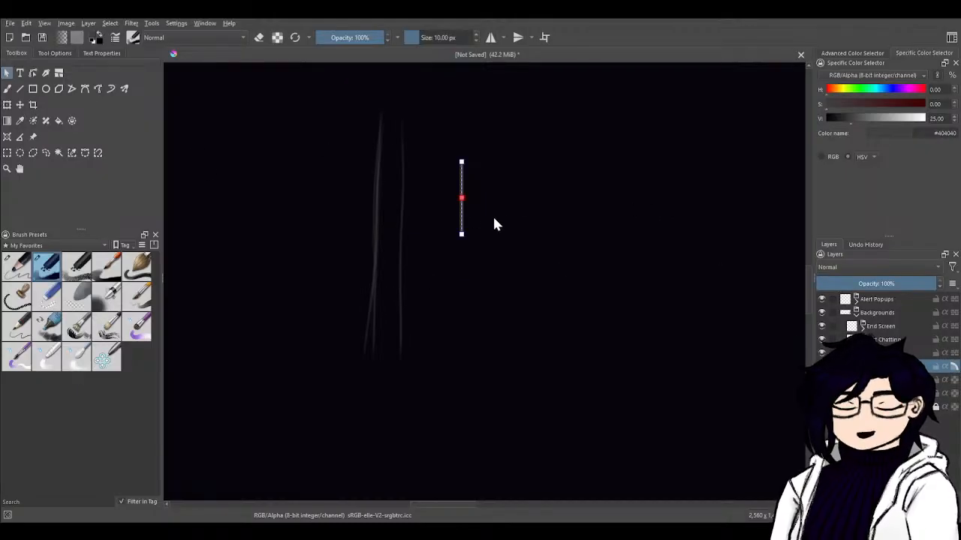
{"action": "key", "text": "ctrl+v"}
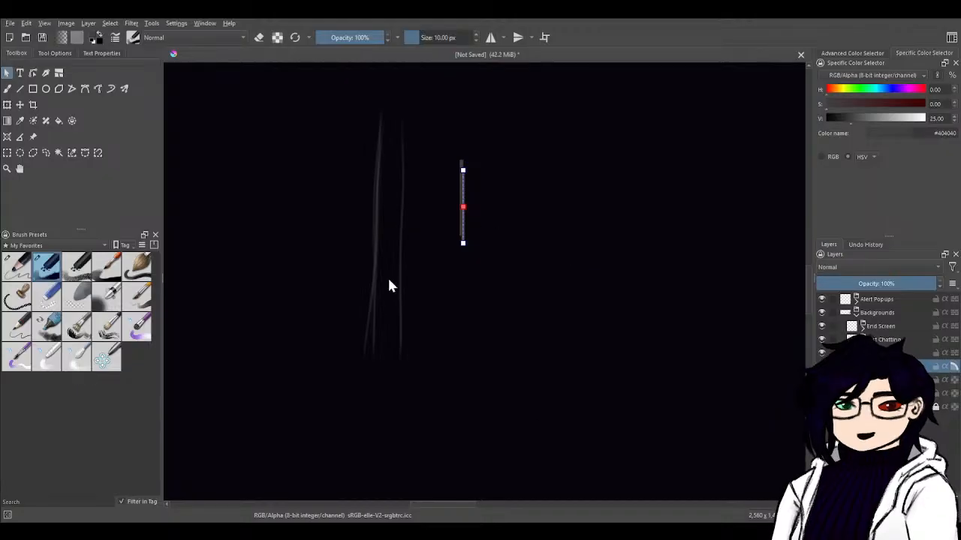
{"action": "scroll", "coordinate": [387, 276], "scroll_direction": "up", "scroll_amount": 4}
{"action": "scroll", "coordinate": [618, 211], "scroll_direction": "down", "scroll_amount": 1}
{"action": "left_click_drag", "start_coordinate": [648, 187], "coordinate": [527, 386]}
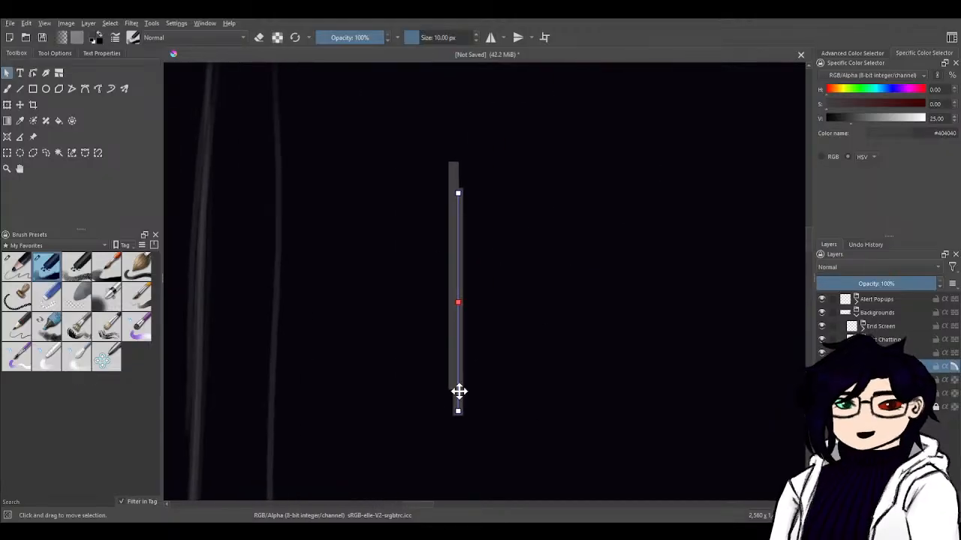
{"action": "left_click_drag", "start_coordinate": [458, 392], "coordinate": [455, 370]}
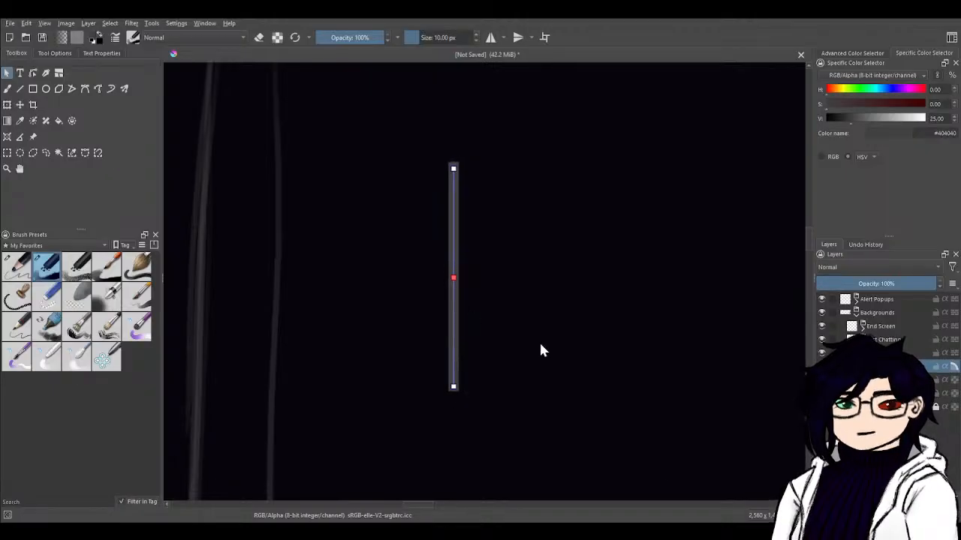
- Fine-tune the copied line's position at pixel level and try placing it directly beside the original line
{"action": "left_click", "coordinate": [453, 173]}
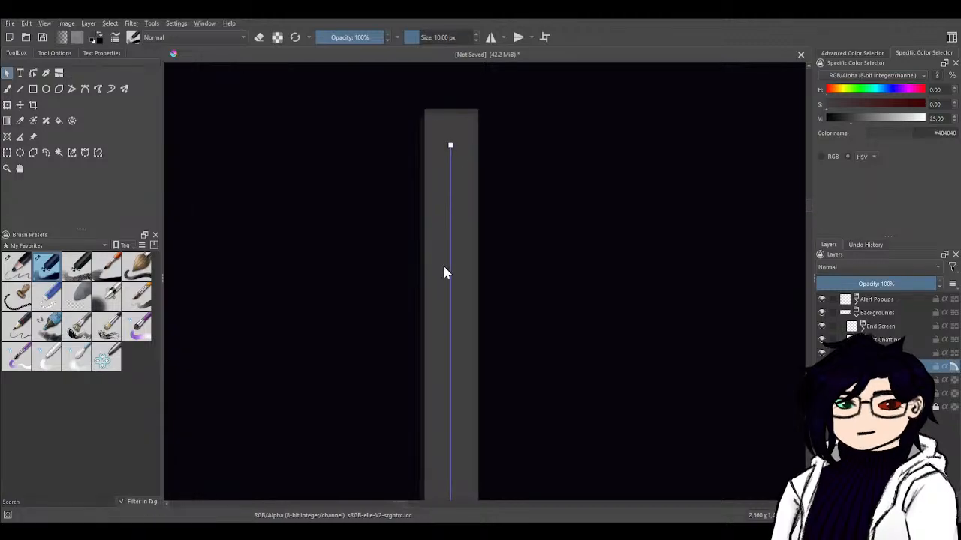
{"action": "scroll", "coordinate": [445, 268], "scroll_direction": "down", "scroll_amount": 3}
{"action": "scroll", "coordinate": [448, 442], "scroll_direction": "up", "scroll_amount": 5}
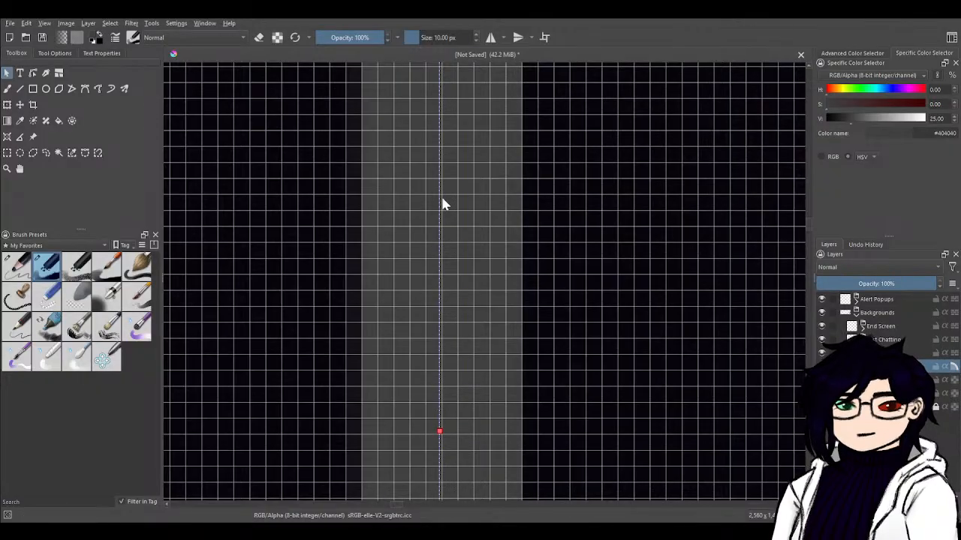
{"action": "left_click_drag", "start_coordinate": [442, 195], "coordinate": [445, 185]}
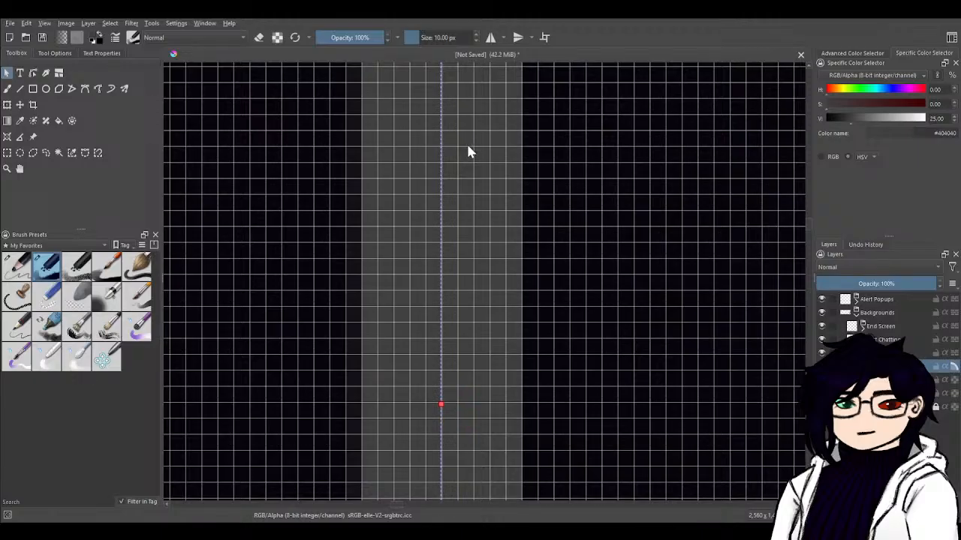
{"action": "scroll", "coordinate": [467, 144], "scroll_direction": "down", "scroll_amount": 3}
{"action": "scroll", "coordinate": [484, 127], "scroll_direction": "up", "scroll_amount": 3}
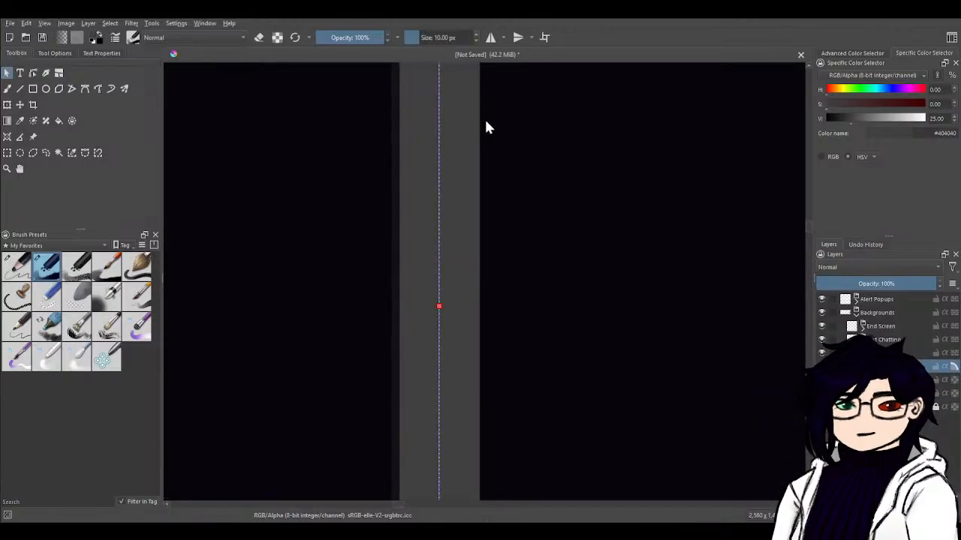
{"action": "left_click_drag", "start_coordinate": [422, 203], "coordinate": [538, 251]}
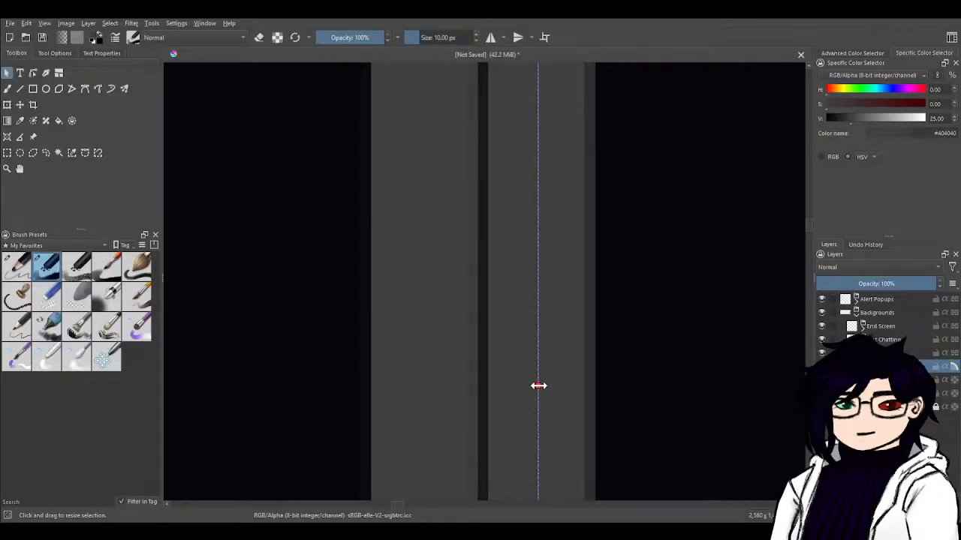
- Delete the copied line and remove the original short vertical line as well
{"action": "scroll", "coordinate": [514, 412], "scroll_direction": "down", "scroll_amount": 9}
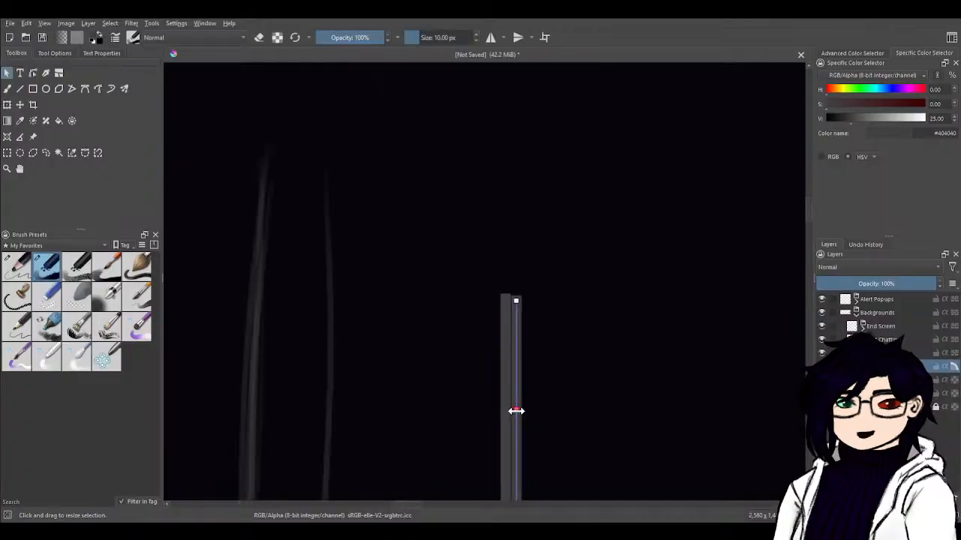
{"action": "left_click_drag", "start_coordinate": [563, 428], "coordinate": [488, 317]}
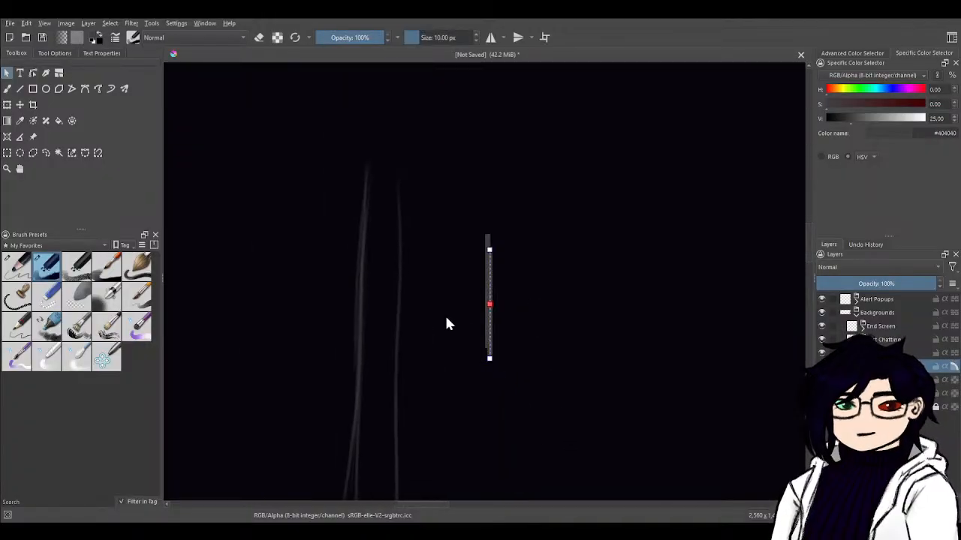
{"action": "key", "text": "Delete"}
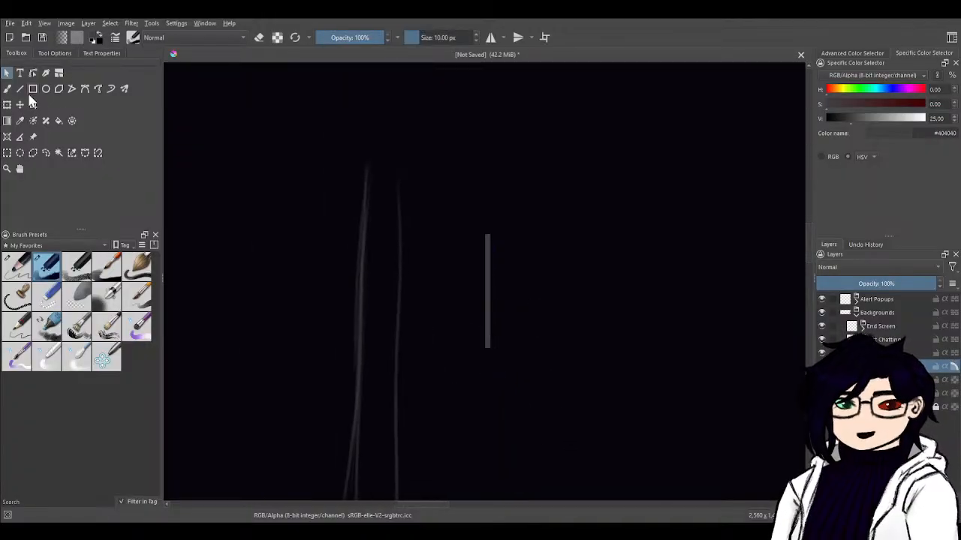
{"action": "key", "text": "ctrl+z"}
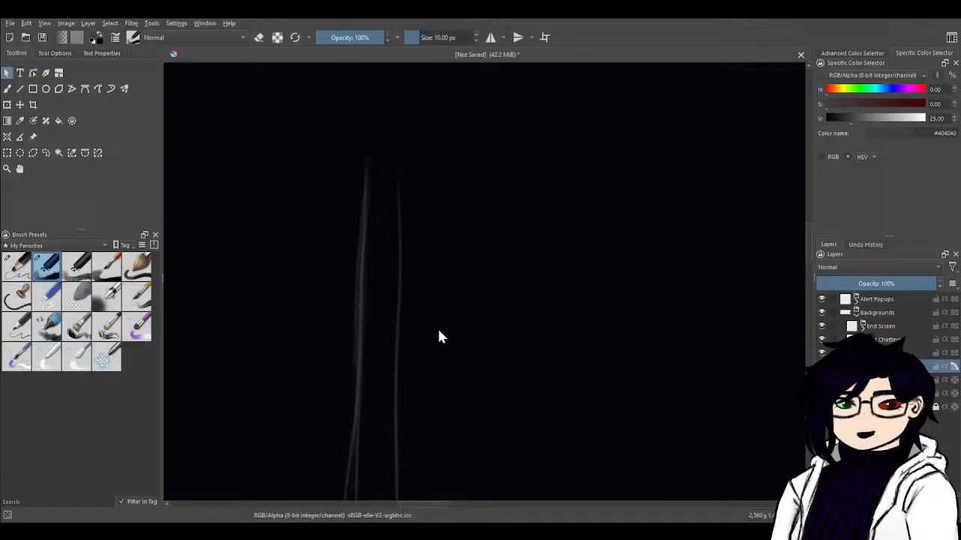
- Try drawing a very narrow, tall vertical rectangle beside the sketched lines with the Rectangle tool
{"action": "left_click", "coordinate": [32, 88]}
{"action": "left_click_drag", "start_coordinate": [502, 177], "coordinate": [507, 443]}
{"action": "scroll", "coordinate": [511, 416], "scroll_direction": "up", "scroll_amount": 5}
{"action": "scroll", "coordinate": [480, 378], "scroll_direction": "down", "scroll_amount": 7}
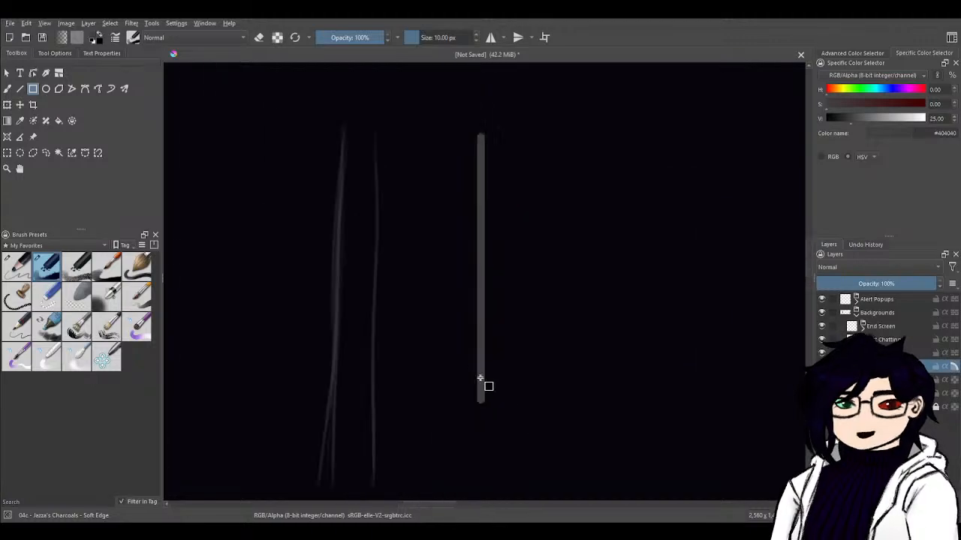
{"action": "scroll", "coordinate": [386, 260], "scroll_direction": "up", "scroll_amount": 3}
{"action": "scroll", "coordinate": [386, 256], "scroll_direction": "down", "scroll_amount": 1}
{"action": "left_click_drag", "start_coordinate": [638, 324], "coordinate": [553, 263]}
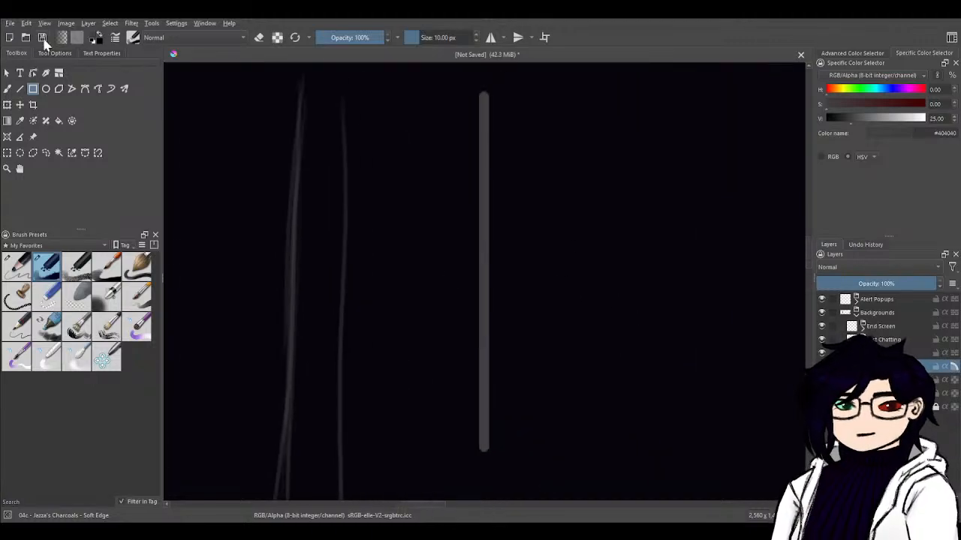
- Select the narrow rectangle and examine its edges, upper end and middle handles up close
{"action": "left_click", "coordinate": [6, 73]}
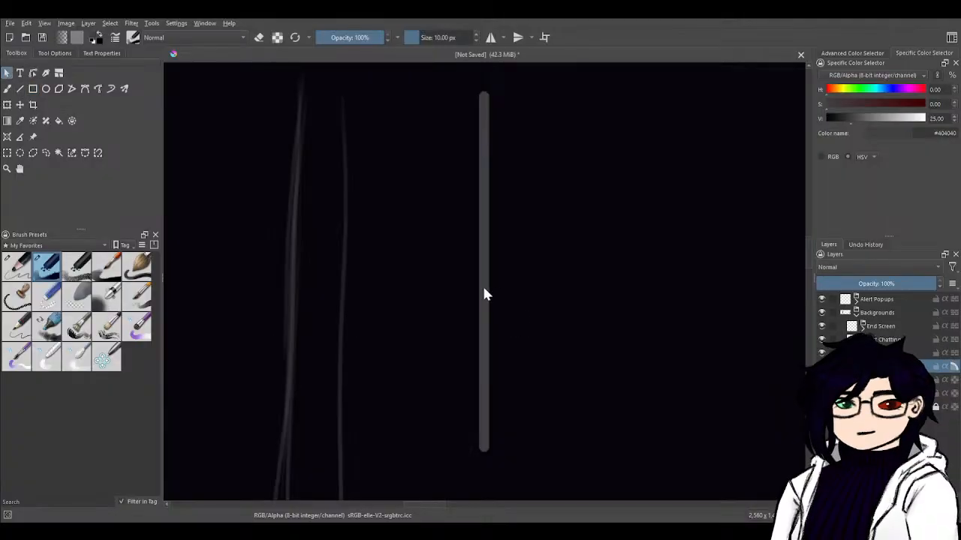
{"action": "left_click", "coordinate": [484, 294]}
{"action": "scroll", "coordinate": [478, 264], "scroll_direction": "up", "scroll_amount": 3}
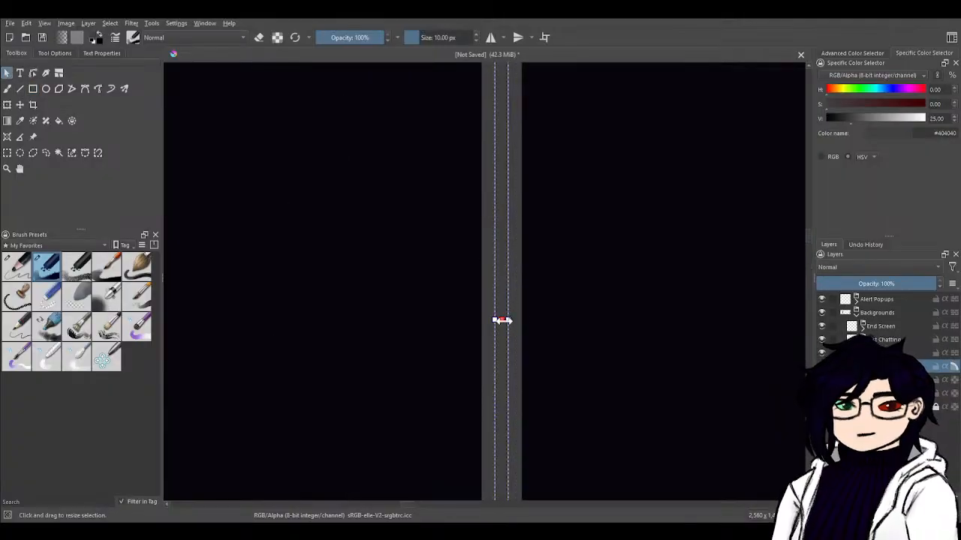
{"action": "left_click_drag", "start_coordinate": [500, 318], "coordinate": [546, 261]}
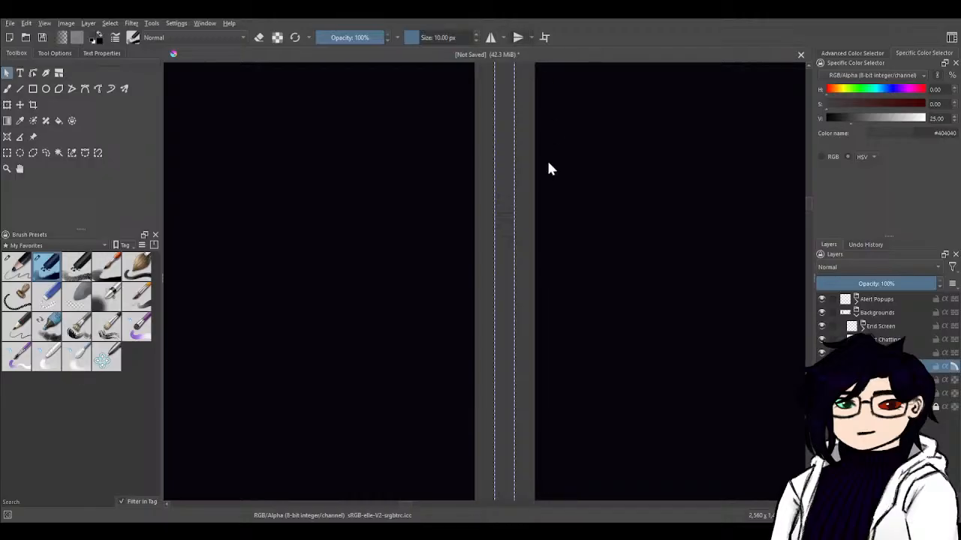
{"action": "left_click_drag", "start_coordinate": [553, 166], "coordinate": [574, 365]}
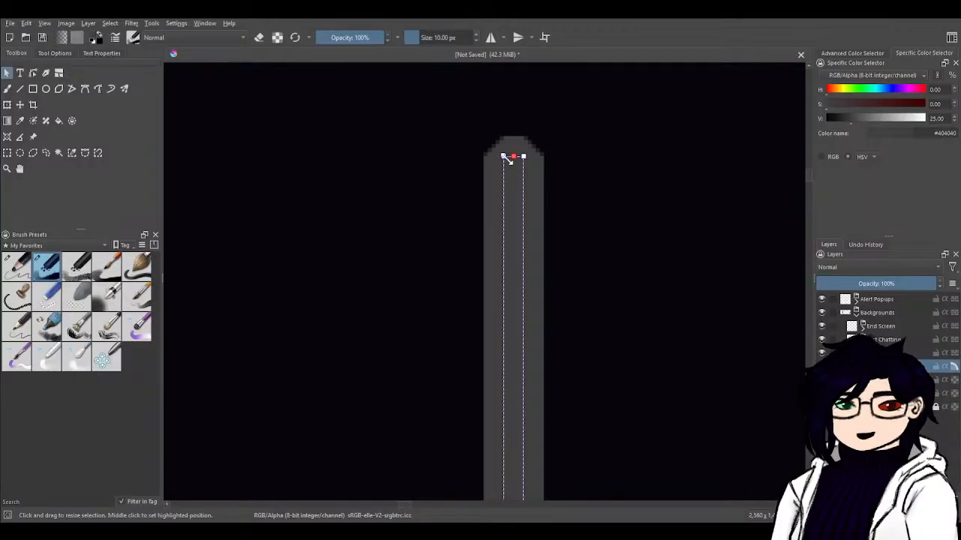
{"action": "scroll", "coordinate": [574, 303], "scroll_direction": "down", "scroll_amount": 4}
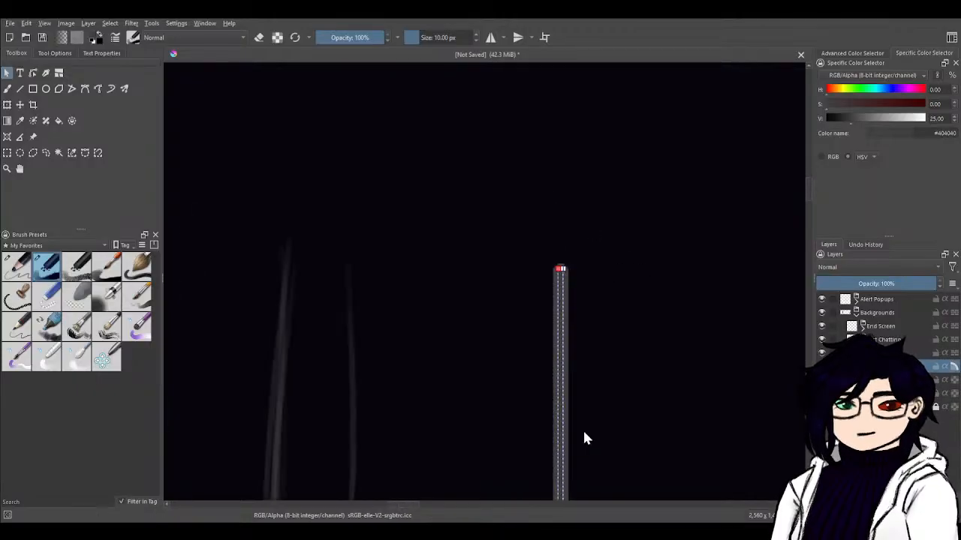
{"action": "left_click_drag", "start_coordinate": [632, 356], "coordinate": [640, 52]}
{"action": "scroll", "coordinate": [541, 233], "scroll_direction": "up", "scroll_amount": 3}
{"action": "scroll", "coordinate": [570, 225], "scroll_direction": "up", "scroll_amount": 3}
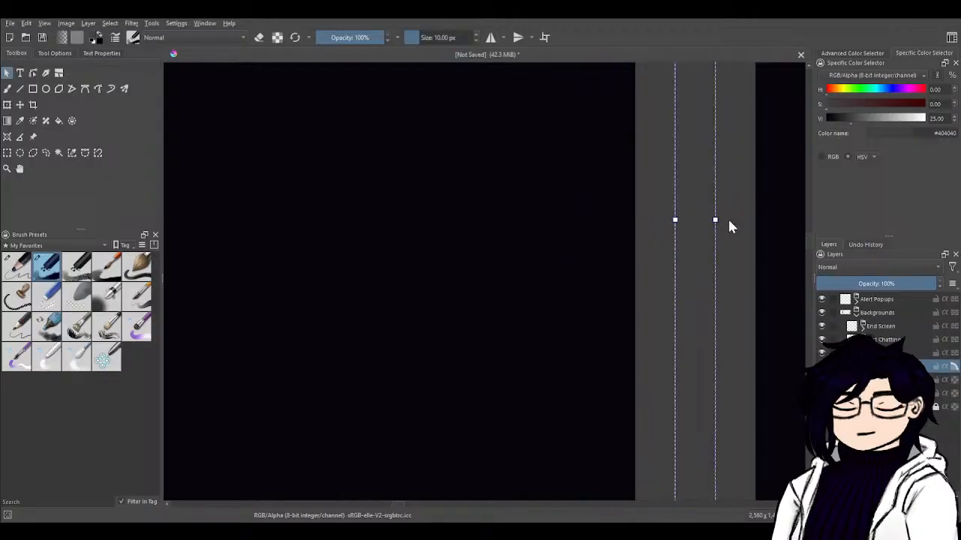
{"action": "scroll", "coordinate": [727, 217], "scroll_direction": "up", "scroll_amount": 4}
{"action": "left_click_drag", "start_coordinate": [669, 218], "coordinate": [510, 228]}
{"action": "scroll", "coordinate": [509, 228], "scroll_direction": "down", "scroll_amount": 6}
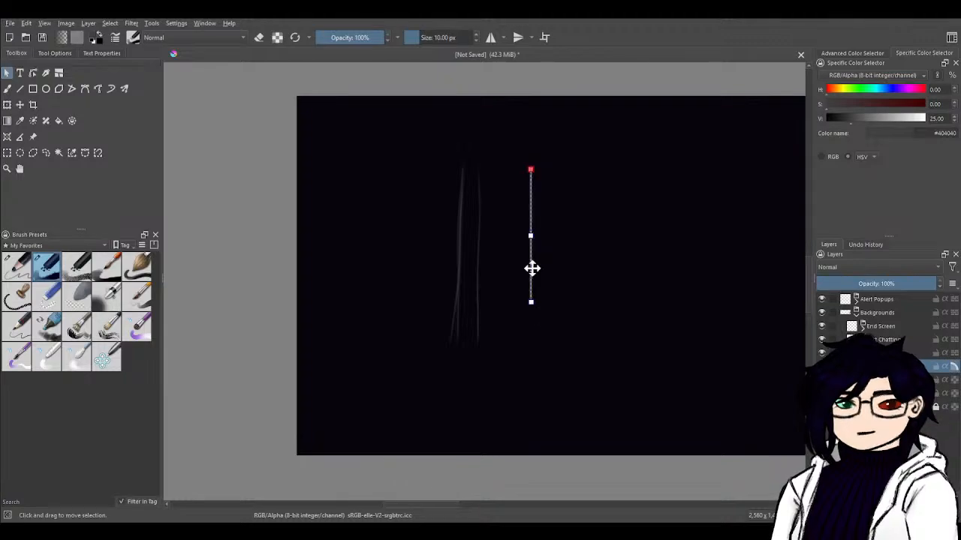
- Try rotating the narrow rectangle around its centre into a slanted position, and undo each rotation
{"action": "left_click_drag", "start_coordinate": [530, 305], "coordinate": [587, 270]}
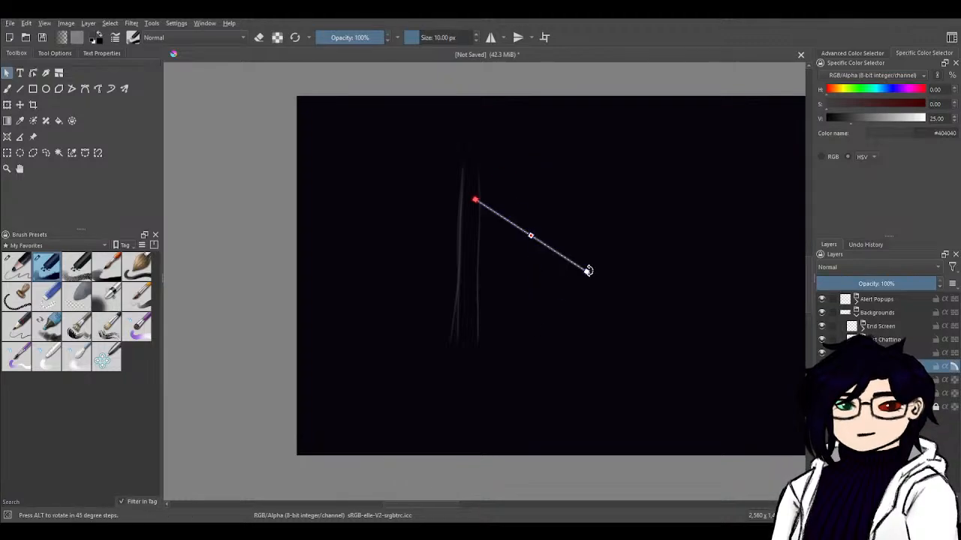
{"action": "key", "text": "ctrl+z"}
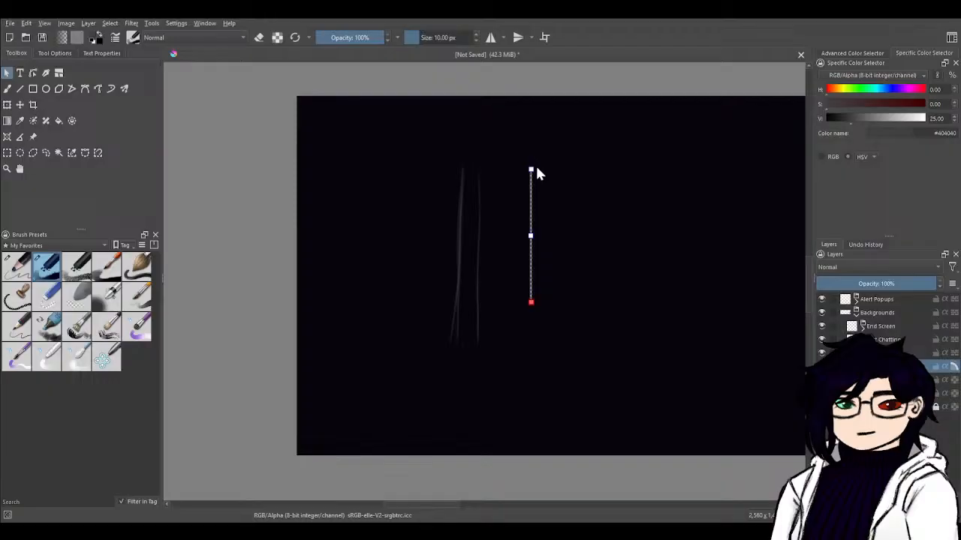
{"action": "left_click_drag", "start_coordinate": [532, 165], "coordinate": [283, 177]}
{"action": "key", "text": "ctrl+z"}
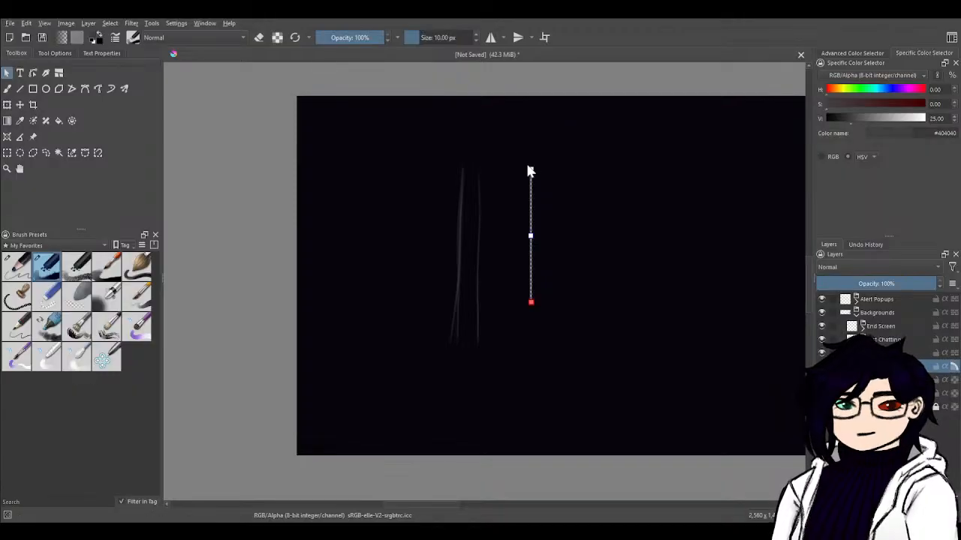
- Reselect the narrow rectangle, try rotating it once more from its upper end, and remove the shape
{"action": "key", "text": "Return"}
{"action": "left_click", "coordinate": [533, 186]}
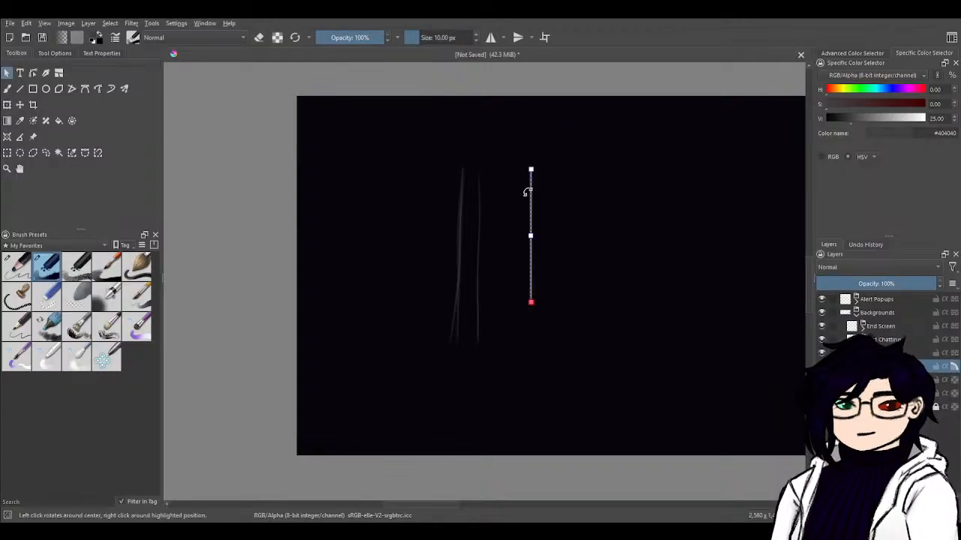
{"action": "key", "text": "Return"}
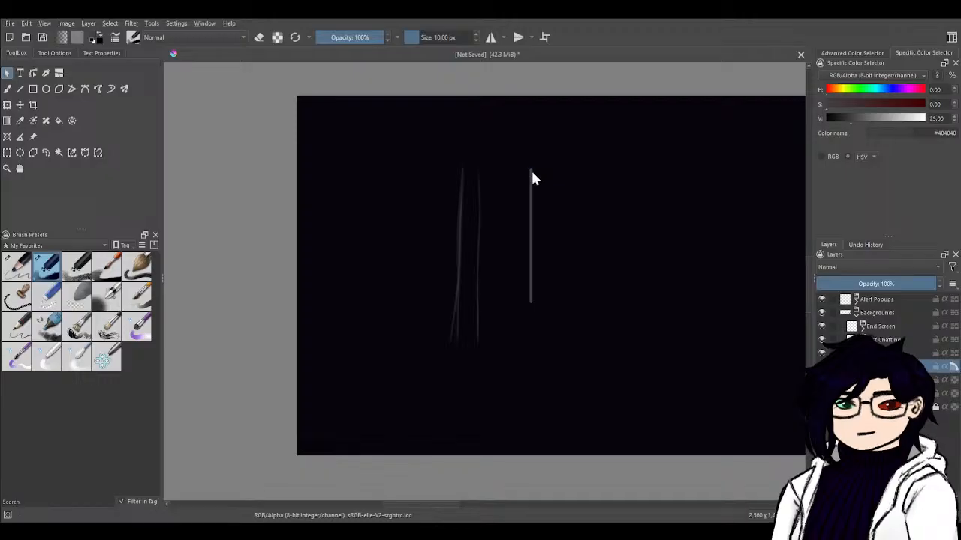
{"action": "left_click", "coordinate": [530, 171]}
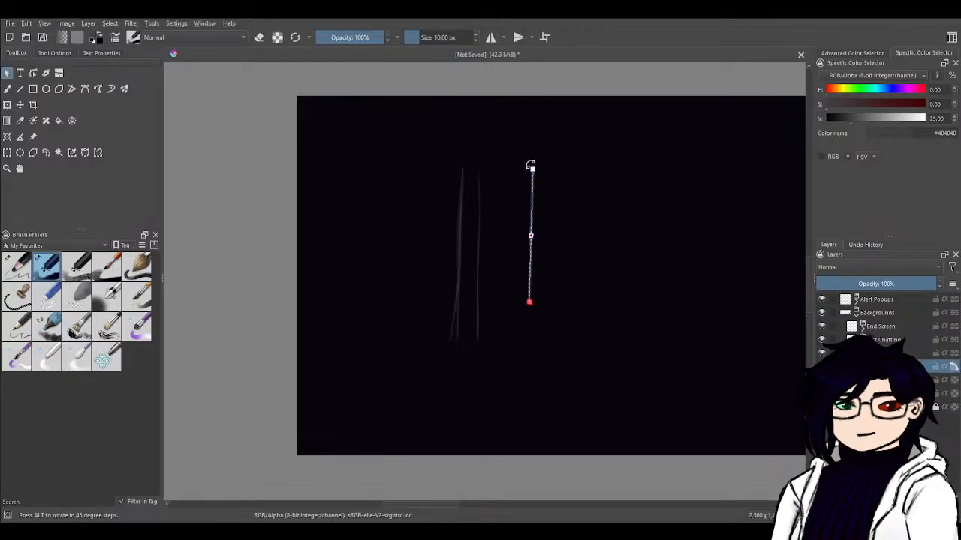
{"action": "left_click_drag", "start_coordinate": [528, 167], "coordinate": [568, 324]}
{"action": "key", "text": "ctrl+z"}
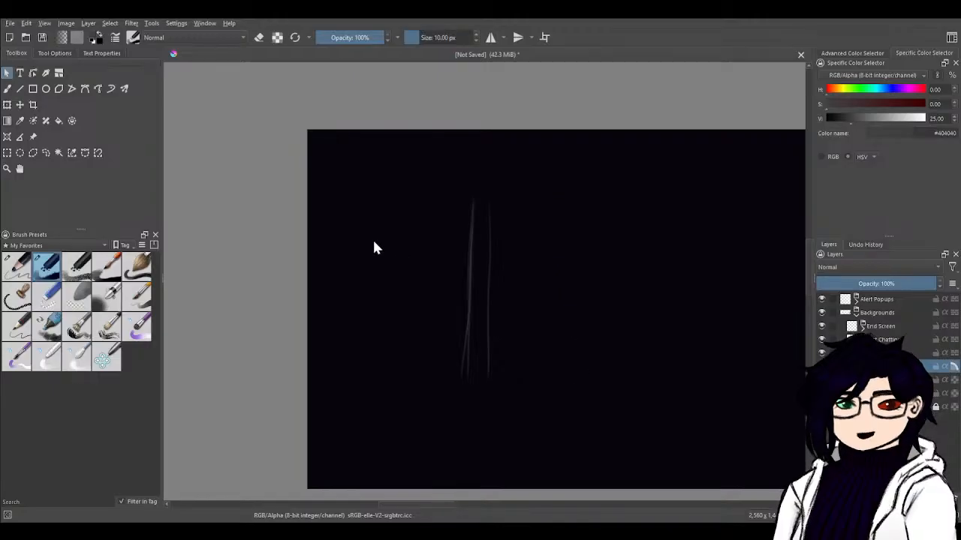
- Draw a short, straight vertical line beside the sketched lines with the Line tool
{"action": "left_click", "coordinate": [21, 89]}
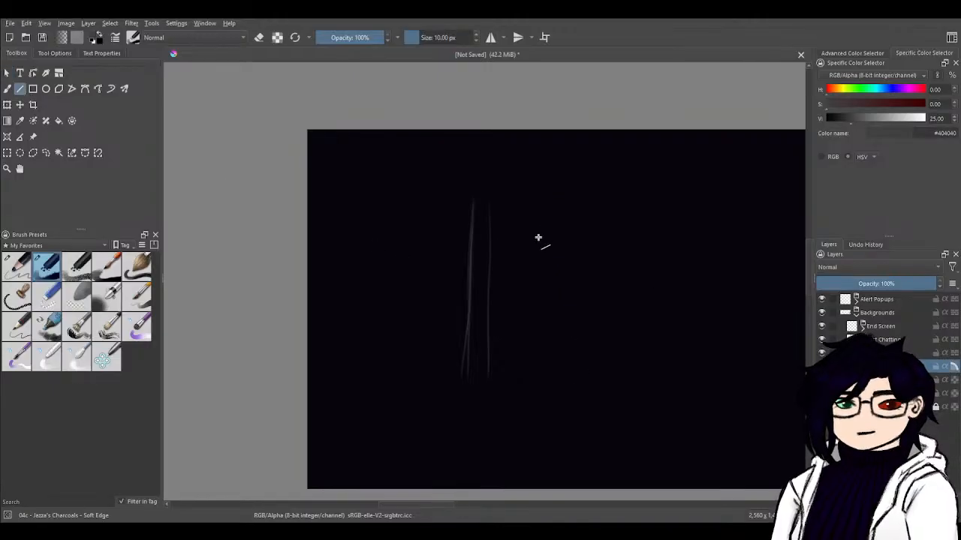
{"action": "left_click_drag", "start_coordinate": [537, 238], "coordinate": [531, 347]}
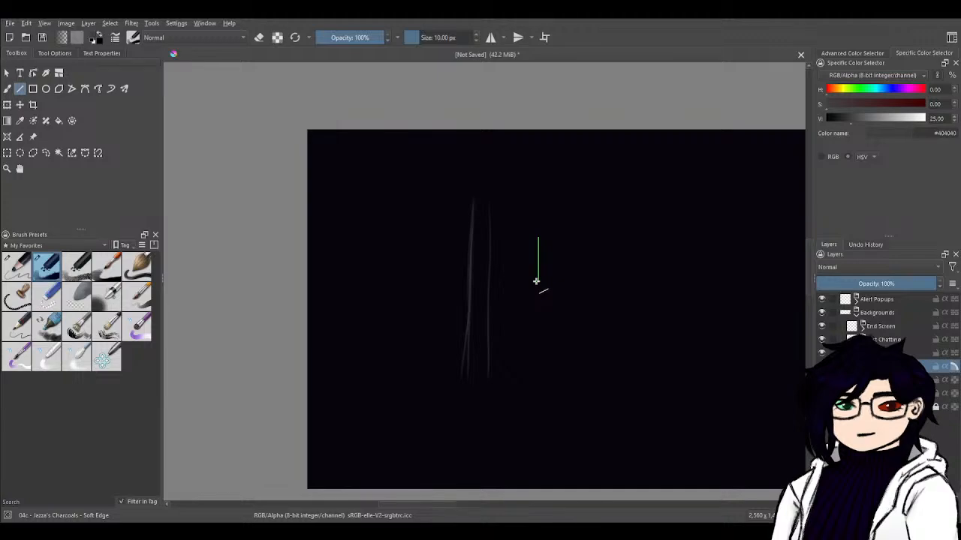
{"action": "left_click_drag", "start_coordinate": [536, 282], "coordinate": [537, 283]}
{"action": "scroll", "coordinate": [590, 320], "scroll_direction": "up", "scroll_amount": 6}
{"action": "scroll", "coordinate": [386, 184], "scroll_direction": "down", "scroll_amount": 3}
{"action": "left_click_drag", "start_coordinate": [377, 143], "coordinate": [511, 375]}
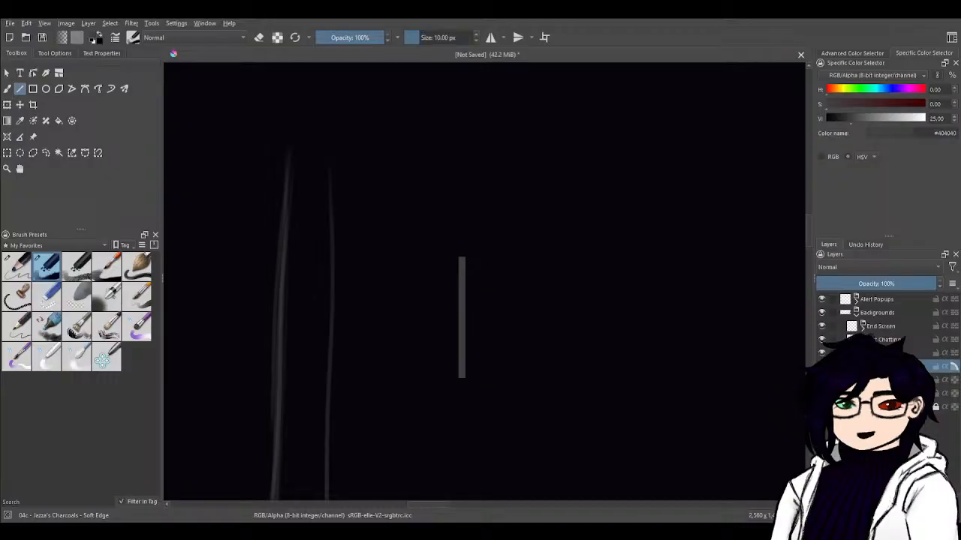
- Duplicate the vertical line's layer and start transforming the copy with its rotation pivot moved to the line's upper end
{"action": "key", "text": "j"}
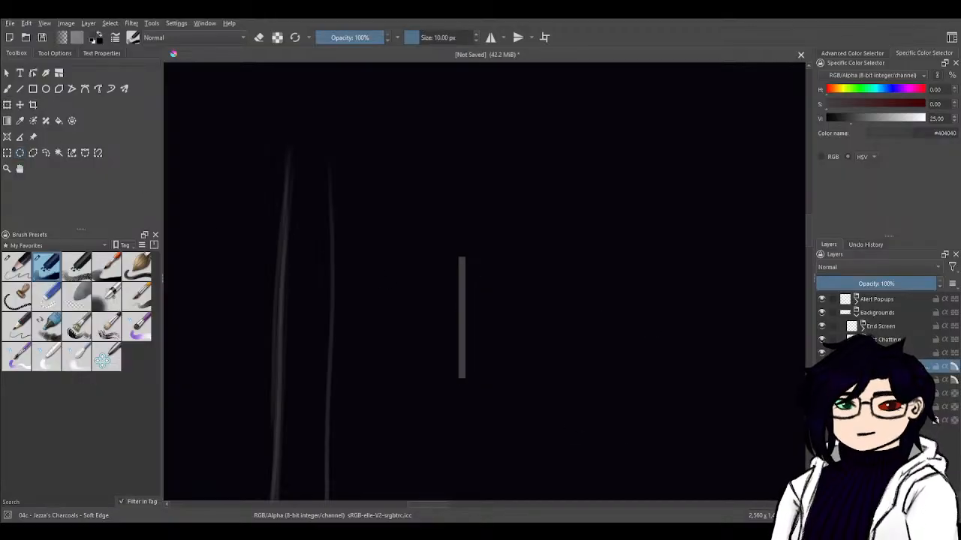
{"action": "key", "text": "ctrl+t"}
{"action": "left_click_drag", "start_coordinate": [471, 328], "coordinate": [451, 414]}
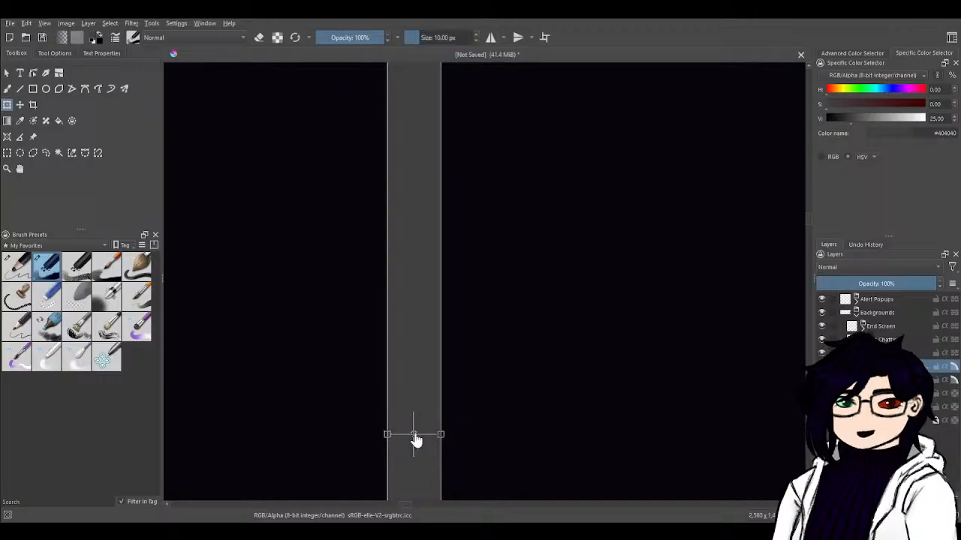
{"action": "key", "text": "Return"}
{"action": "key", "text": "ctrl+t"}
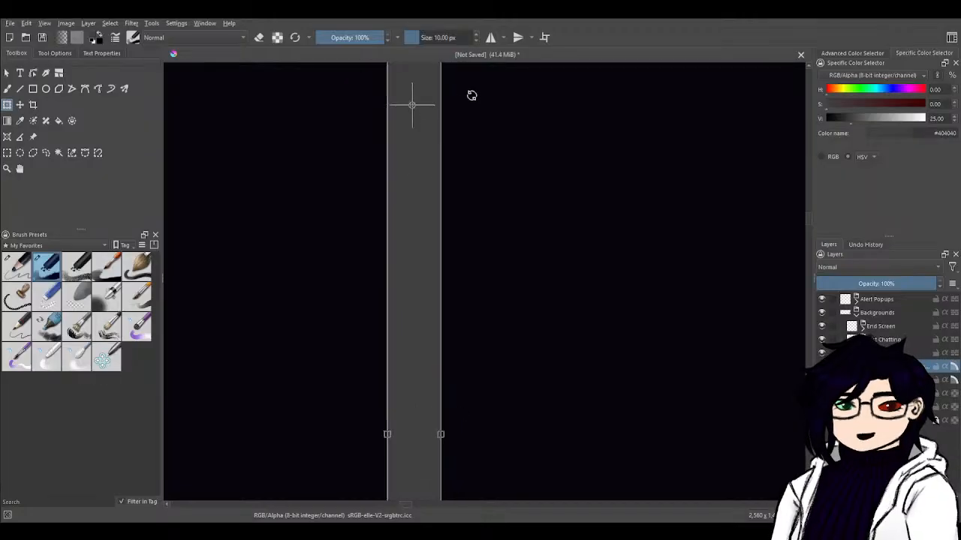
{"action": "left_click_drag", "start_coordinate": [414, 90], "coordinate": [405, 388]}
{"action": "key", "text": "Return"}
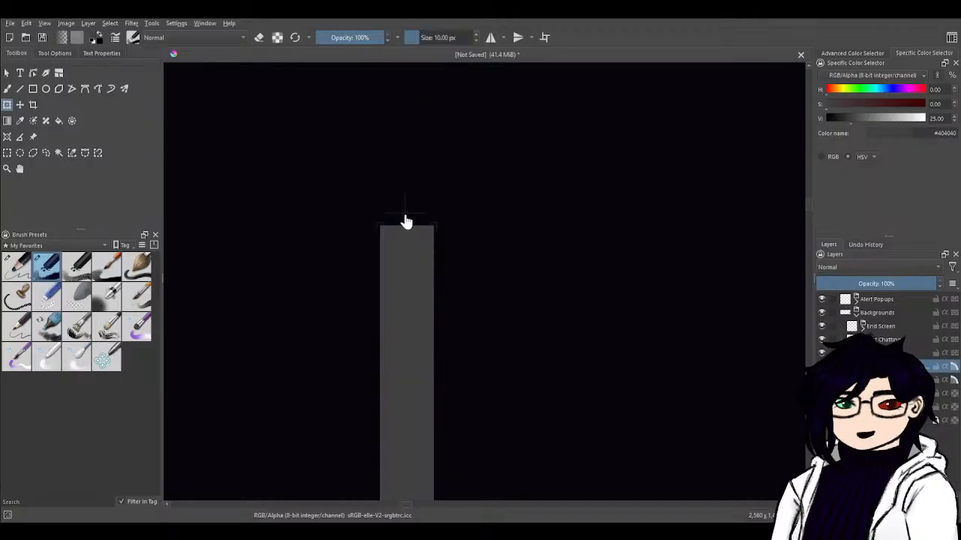
{"action": "key", "text": "ctrl+t"}
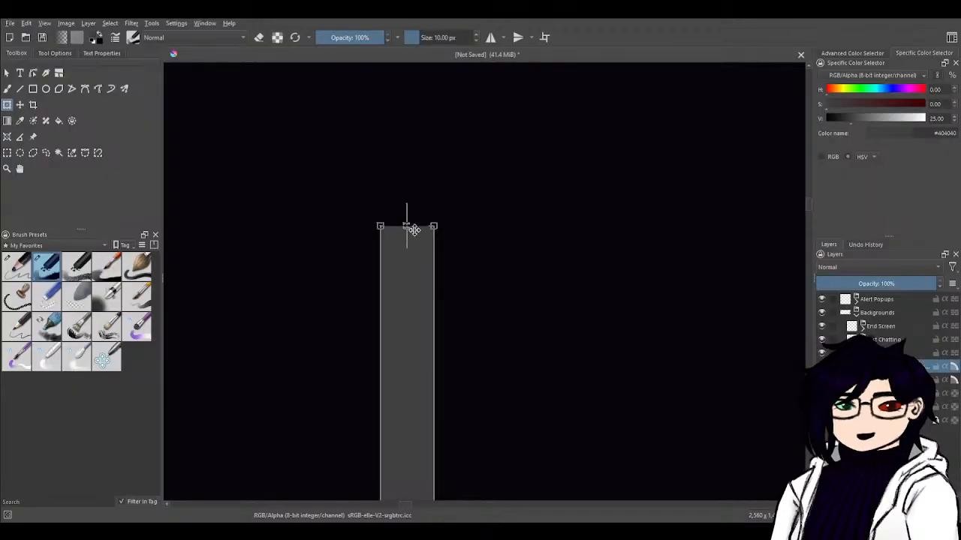
- Align the copy's rotation pivot precisely with the midpoint of the line's upper edge
{"action": "scroll", "coordinate": [408, 219], "scroll_direction": "up", "scroll_amount": 5}
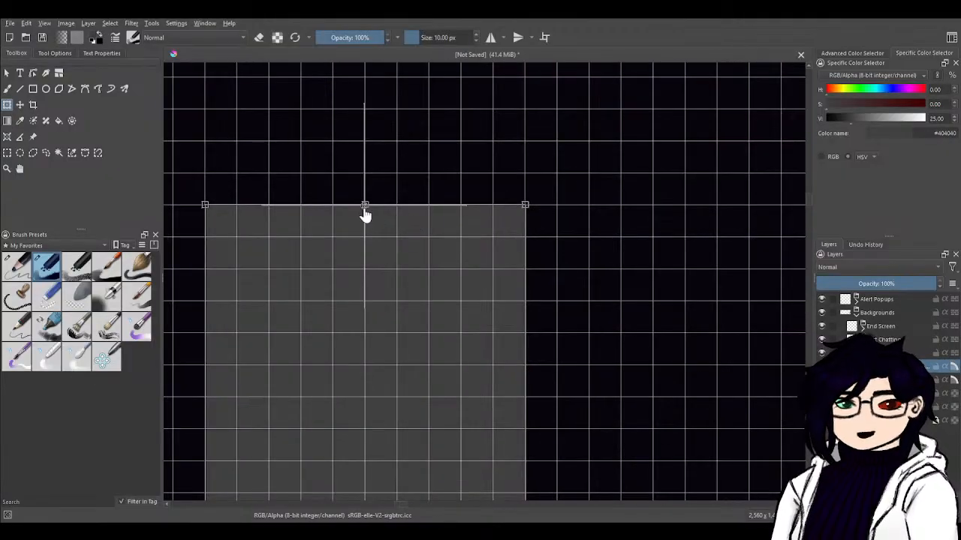
{"action": "key", "text": "Return"}
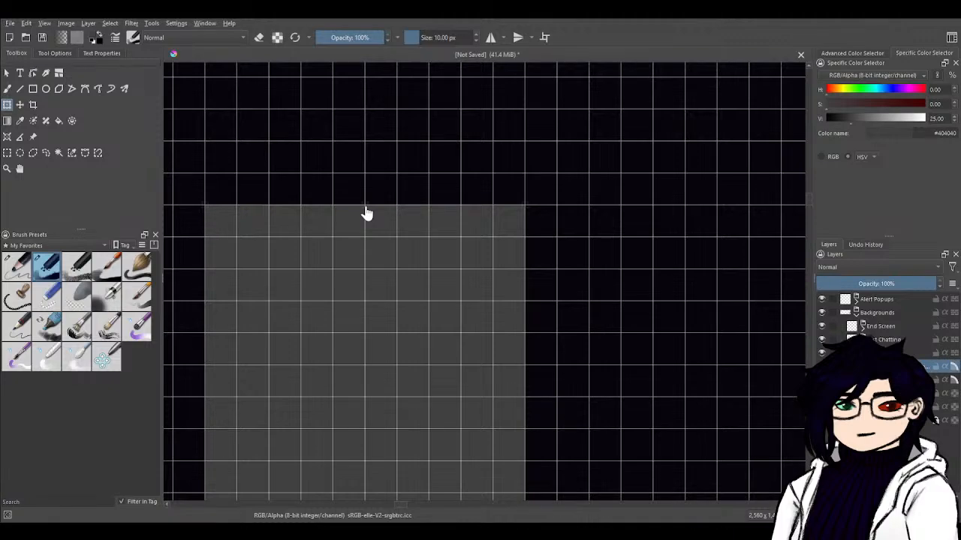
{"action": "key", "text": "ctrl+t"}
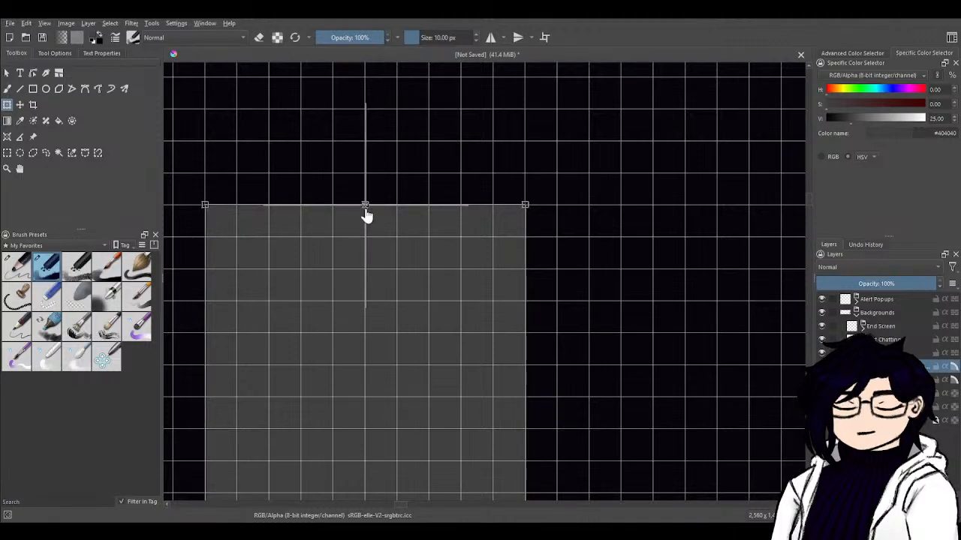
{"action": "key", "text": "Return"}
{"action": "key", "text": "ctrl+t"}
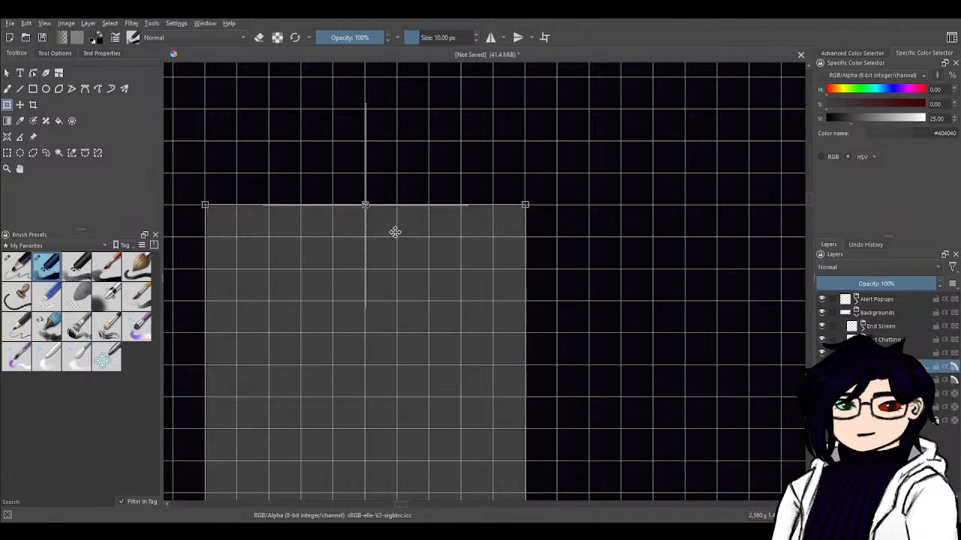
{"action": "key", "text": "Return"}
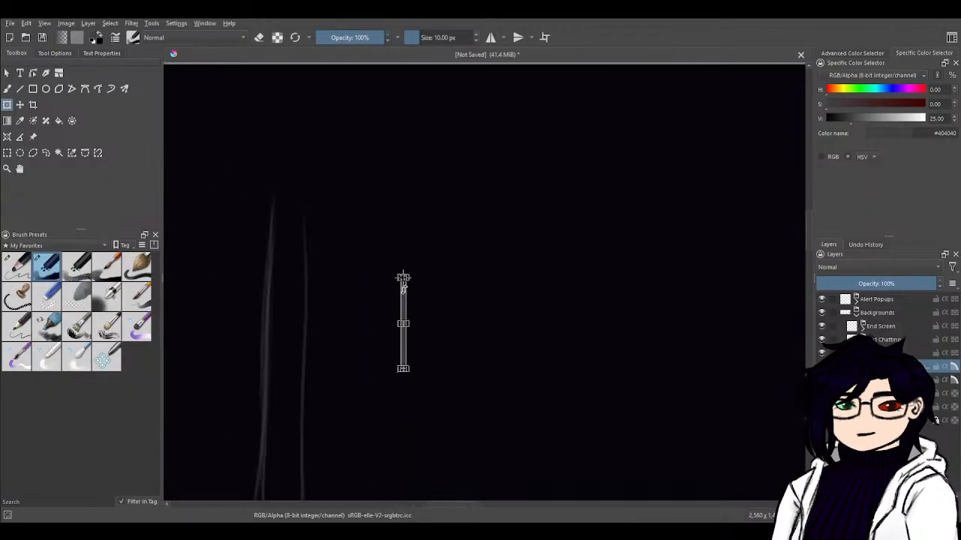
- Rotate the copy around its upper end to a 45° upward slant, forming a bent line with the original vertical line
{"action": "left_click_drag", "start_coordinate": [445, 376], "coordinate": [410, 347]}
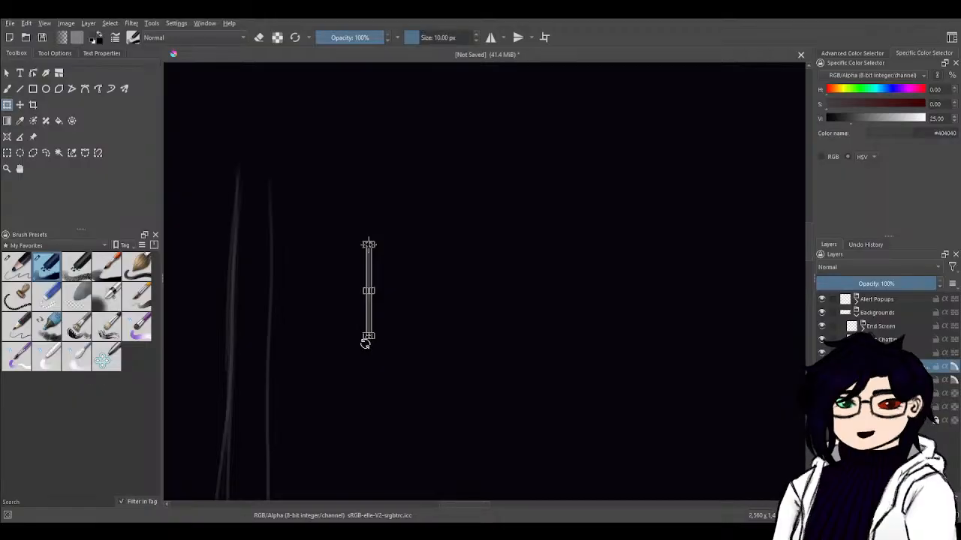
{"action": "scroll", "coordinate": [367, 355], "scroll_direction": "up", "scroll_amount": 3}
{"action": "scroll", "coordinate": [391, 345], "scroll_direction": "down", "scroll_amount": 3}
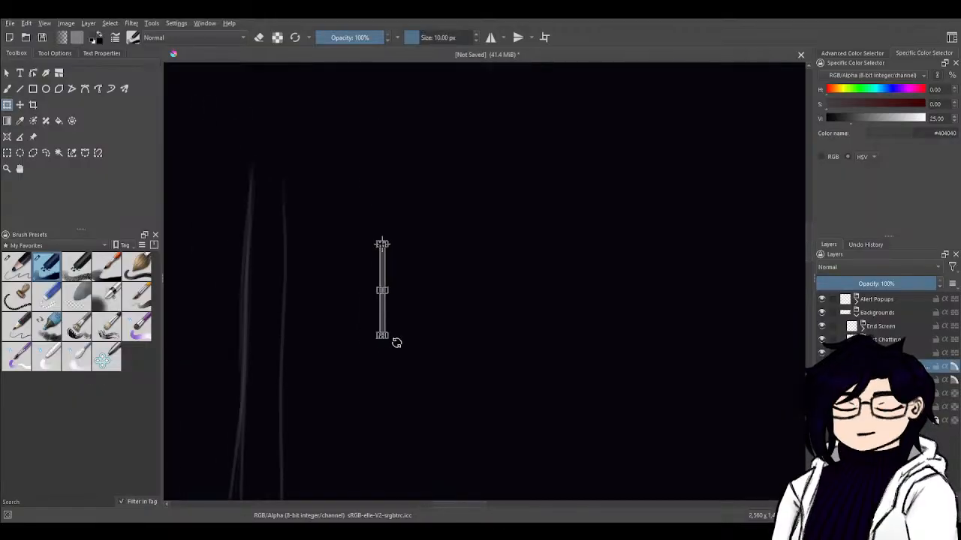
{"action": "left_click_drag", "start_coordinate": [421, 362], "coordinate": [428, 140]}
{"action": "scroll", "coordinate": [417, 281], "scroll_direction": "up", "scroll_amount": 4}
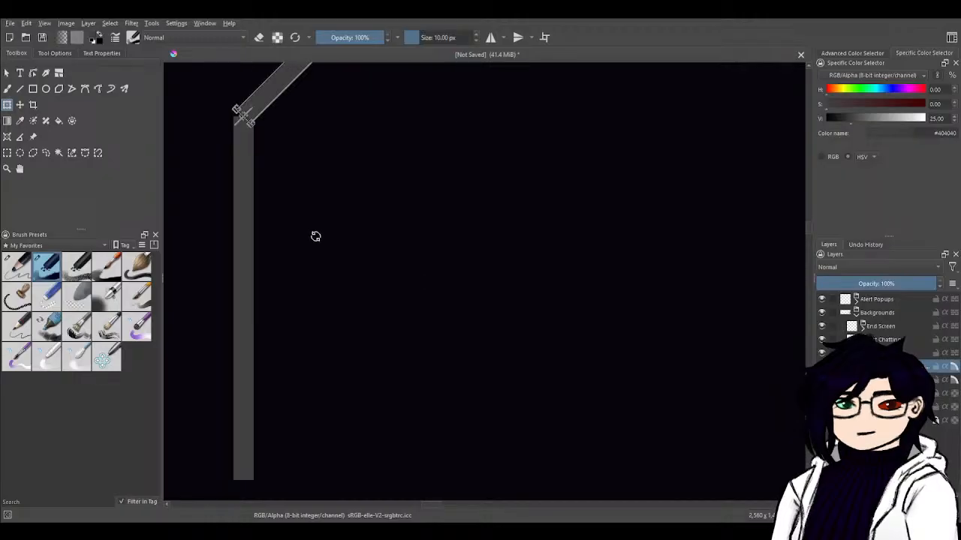
{"action": "scroll", "coordinate": [323, 240], "scroll_direction": "down", "scroll_amount": 2}
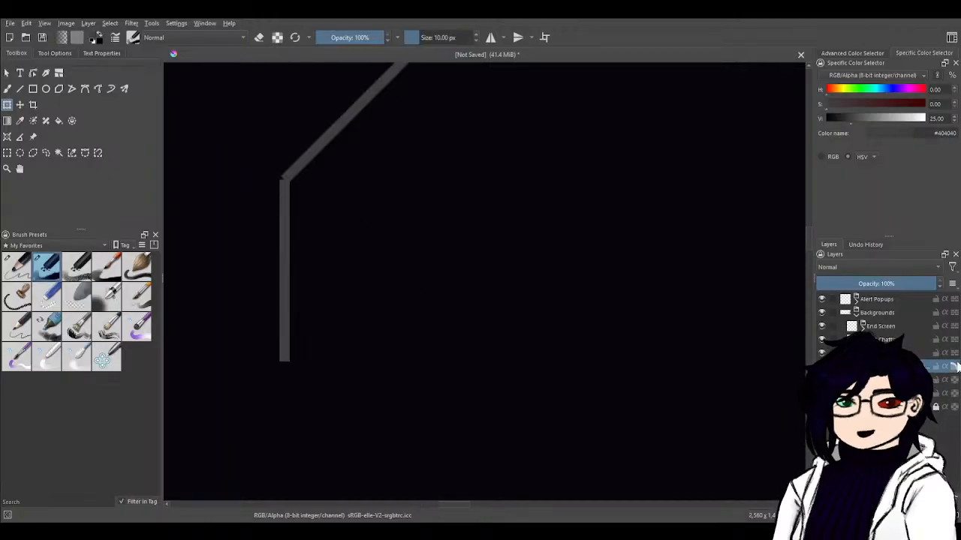
{"action": "scroll", "coordinate": [605, 376], "scroll_direction": "down", "scroll_amount": 2}
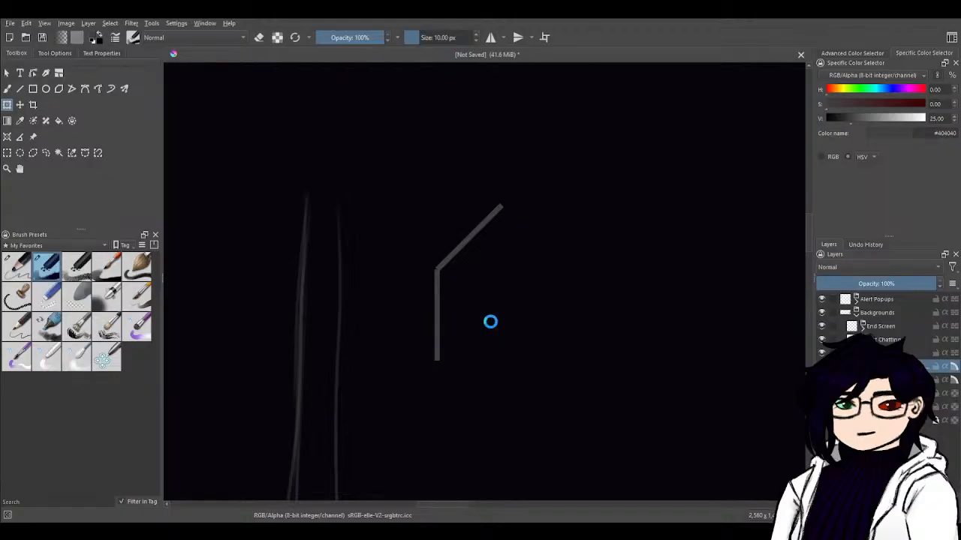
- Start transforming the duplicated bent line and place its rotation pivot at the middle of the slanted segment's free end
{"action": "key", "text": "ctrl+t"}
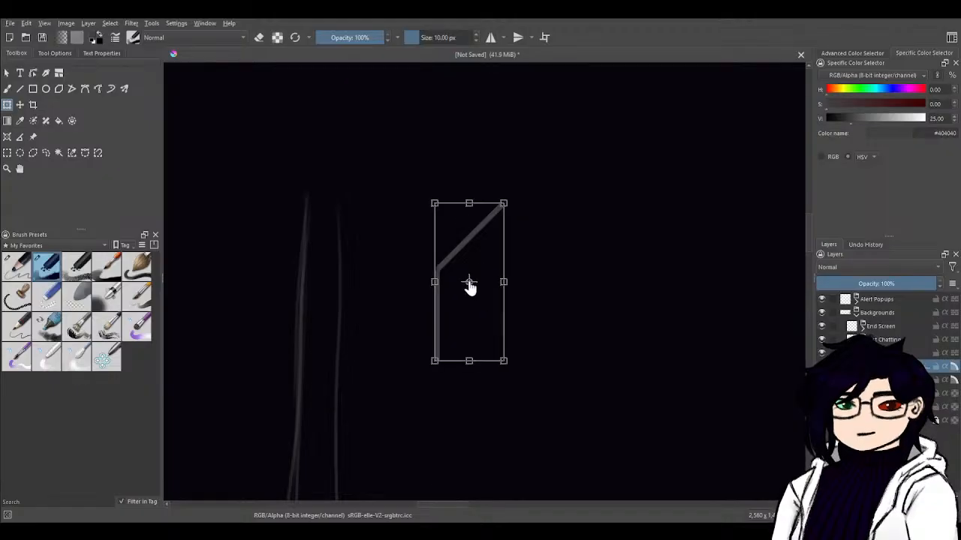
{"action": "key", "text": "Return"}
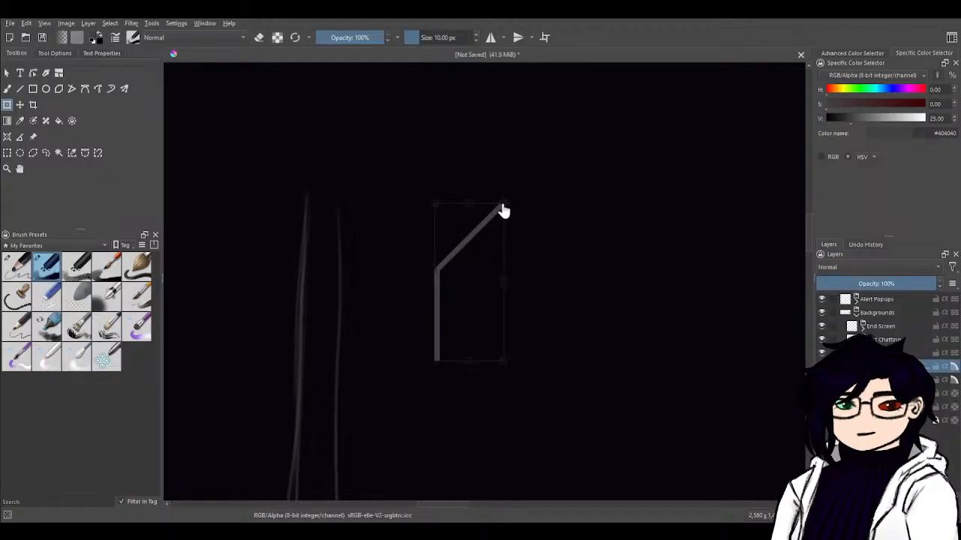
{"action": "scroll", "coordinate": [503, 211], "scroll_direction": "up", "scroll_amount": 10}
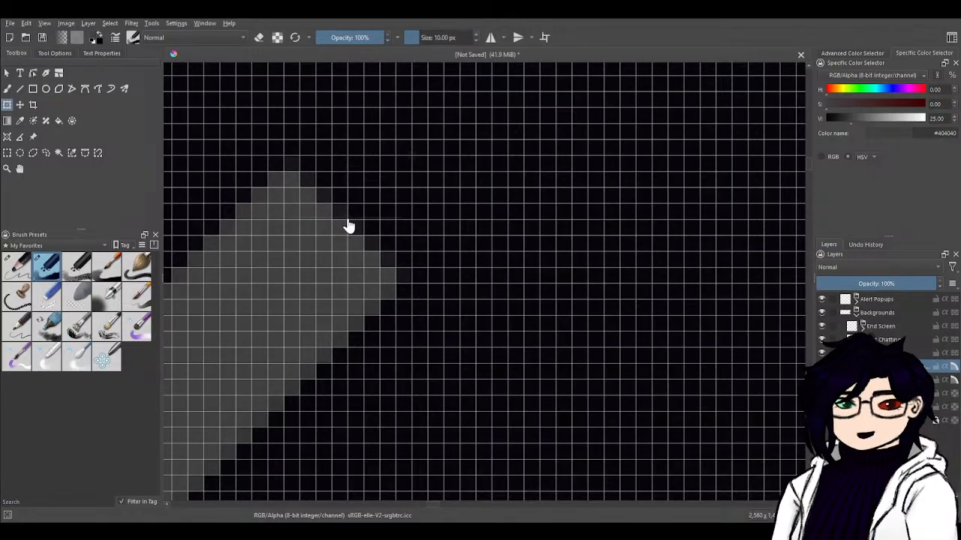
{"action": "scroll", "coordinate": [365, 222], "scroll_direction": "up", "scroll_amount": 2}
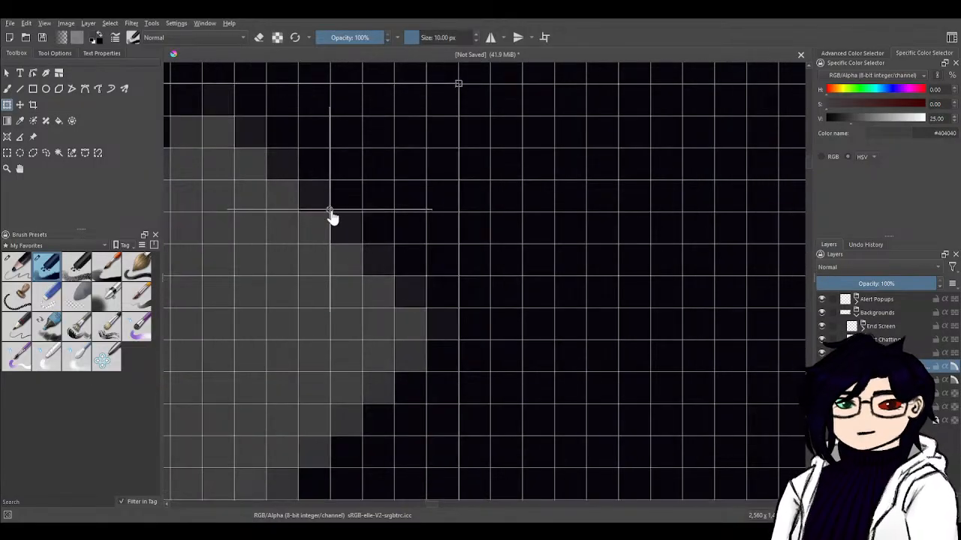
{"action": "scroll", "coordinate": [333, 217], "scroll_direction": "down", "scroll_amount": 5}
{"action": "scroll", "coordinate": [339, 259], "scroll_direction": "up", "scroll_amount": 6}
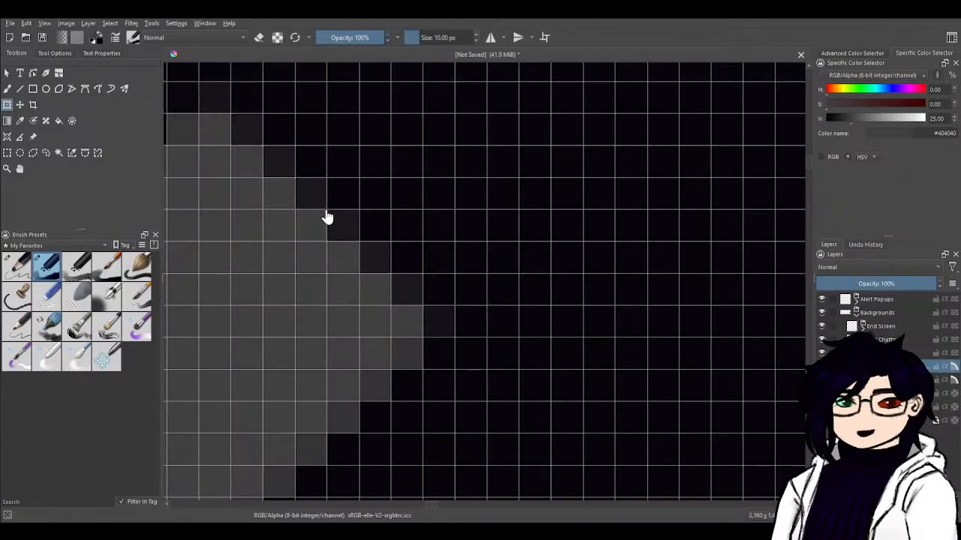
{"action": "scroll", "coordinate": [352, 251], "scroll_direction": "down", "scroll_amount": 6}
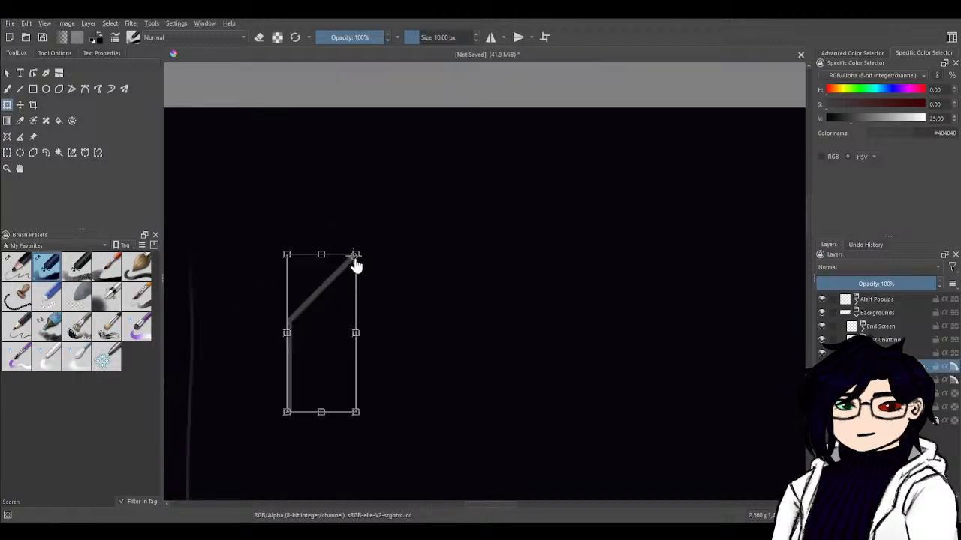
{"action": "left_click_drag", "start_coordinate": [383, 353], "coordinate": [454, 255]}
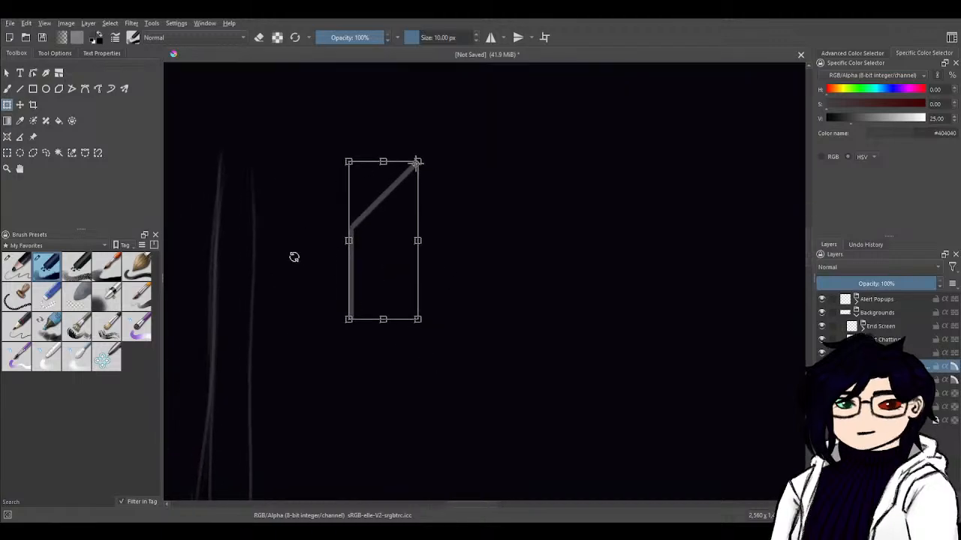
- Show the numeric rotation settings for the free transform
{"action": "left_click", "coordinate": [60, 55]}
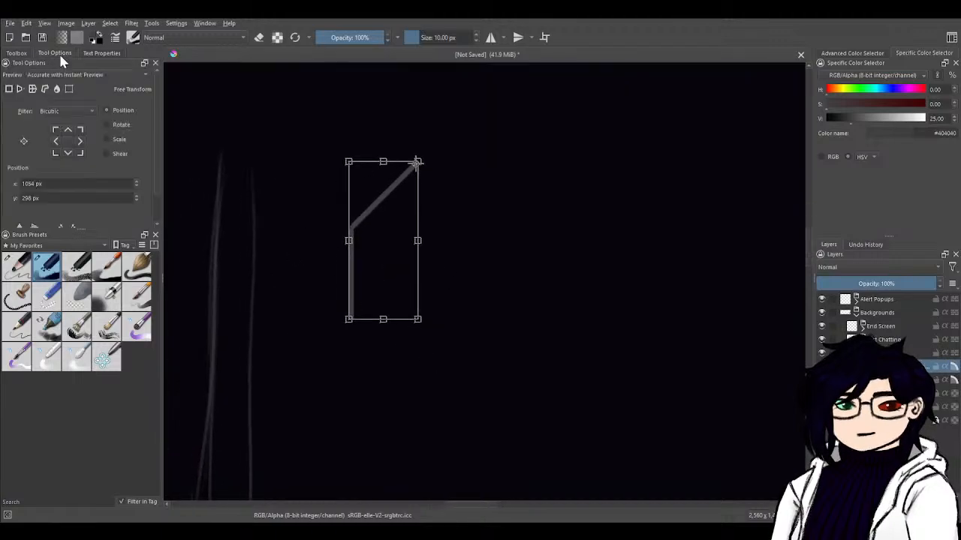
{"action": "left_click", "coordinate": [107, 124]}
{"action": "scroll", "coordinate": [132, 201], "scroll_direction": "down", "scroll_amount": 1}
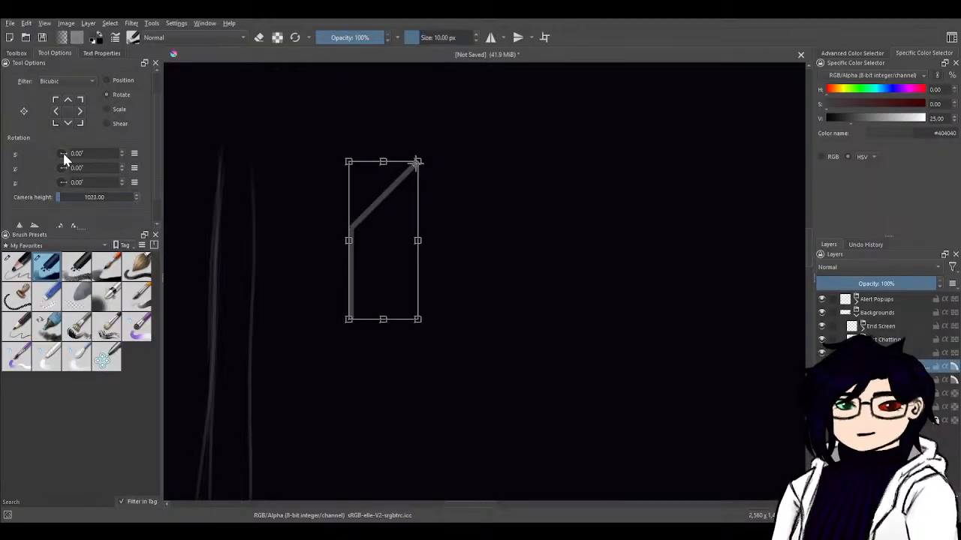
- Try rotating the bent copy 30° around the x axis and 45° around the y axis, undoing each rotation
{"action": "left_click_drag", "start_coordinate": [64, 154], "coordinate": [84, 158]}
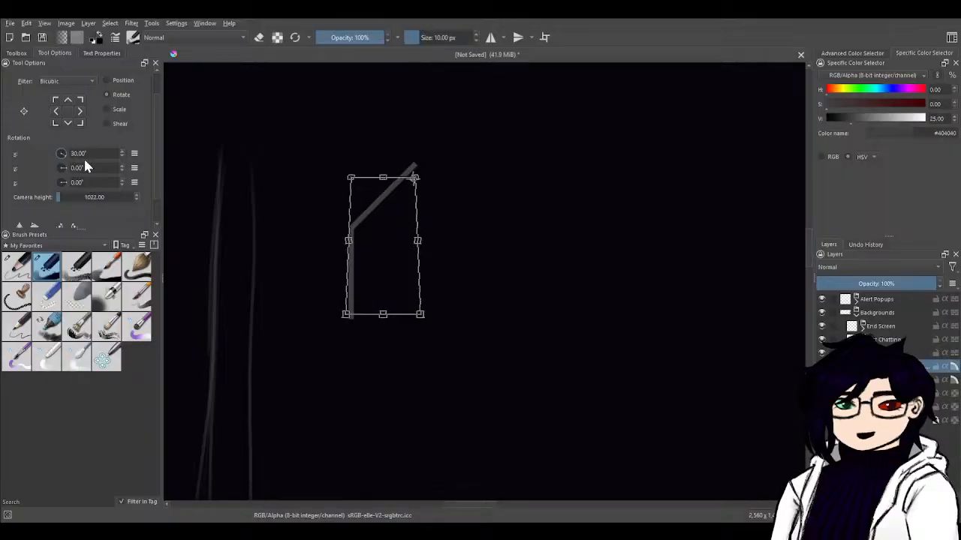
{"action": "key", "text": "ctrl+z"}
{"action": "key", "text": "ctrl+z"}
{"action": "key", "text": "ctrl+z"}
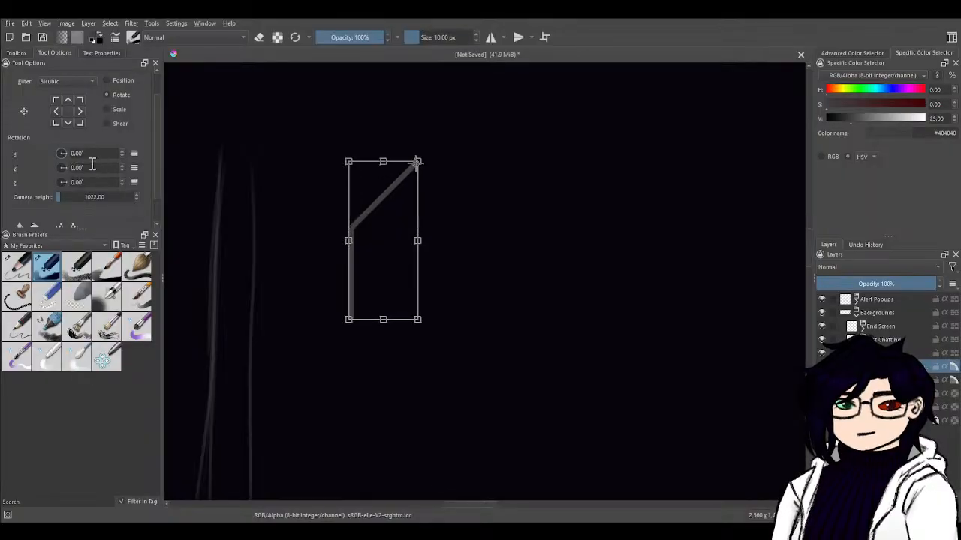
{"action": "left_click_drag", "start_coordinate": [64, 168], "coordinate": [64, 173]}
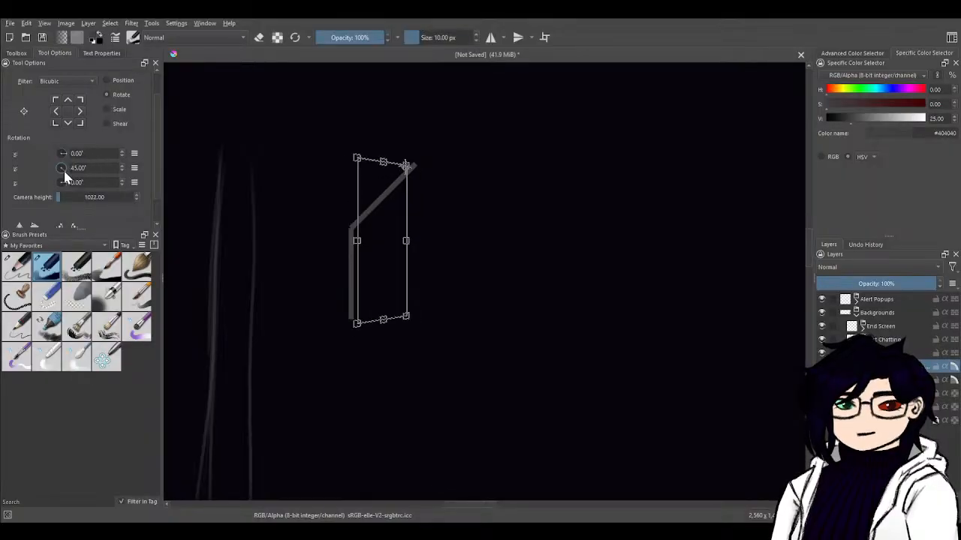
{"action": "key", "text": "ctrl+z"}
{"action": "key", "text": "ctrl+z"}
{"action": "key", "text": "ctrl+z"}
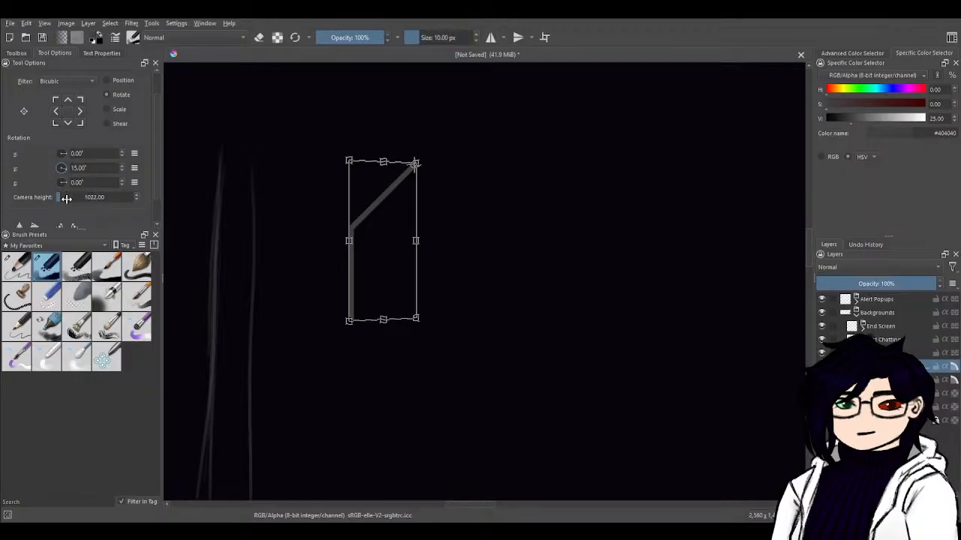
- Set the bent copy's z rotation to 45° and move it so its slanted segment lies over the original slanted segment
{"action": "left_click_drag", "start_coordinate": [63, 186], "coordinate": [33, 182]}
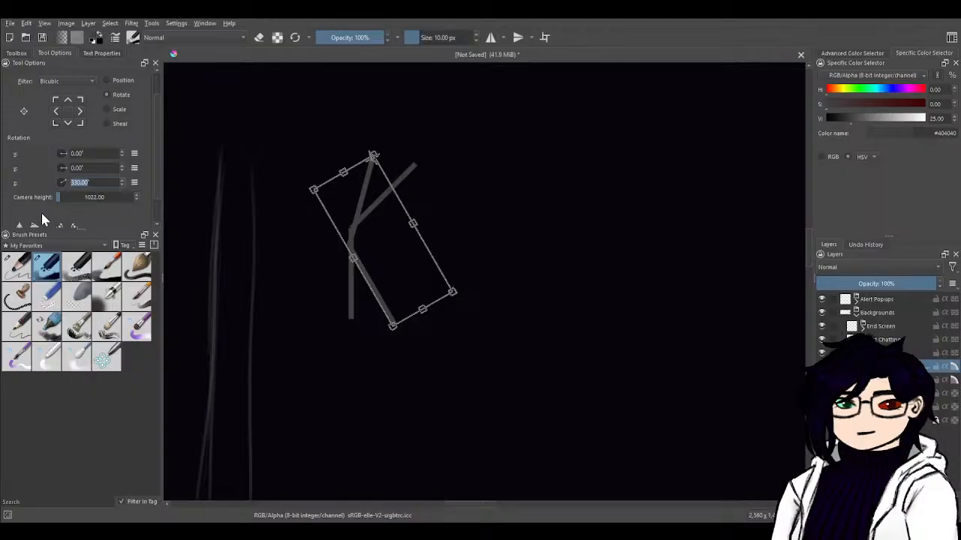
{"action": "type", "text": "45"}
{"action": "key", "text": "Return"}
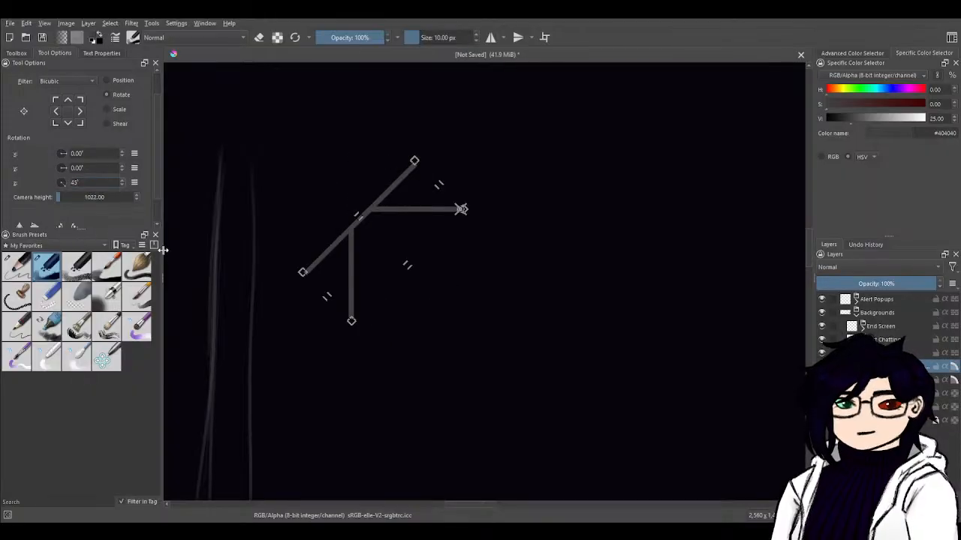
{"action": "key", "text": "Return"}
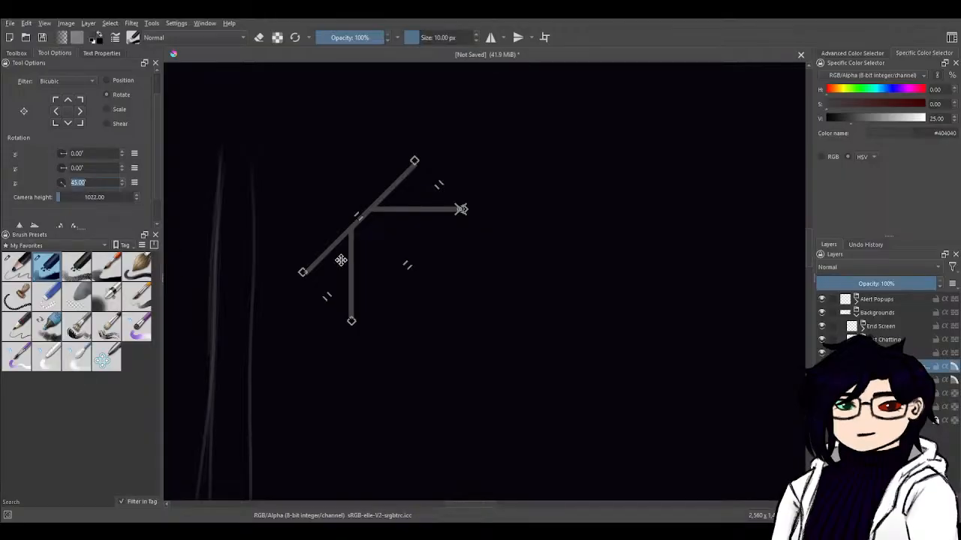
{"action": "left_click_drag", "start_coordinate": [338, 259], "coordinate": [388, 213]}
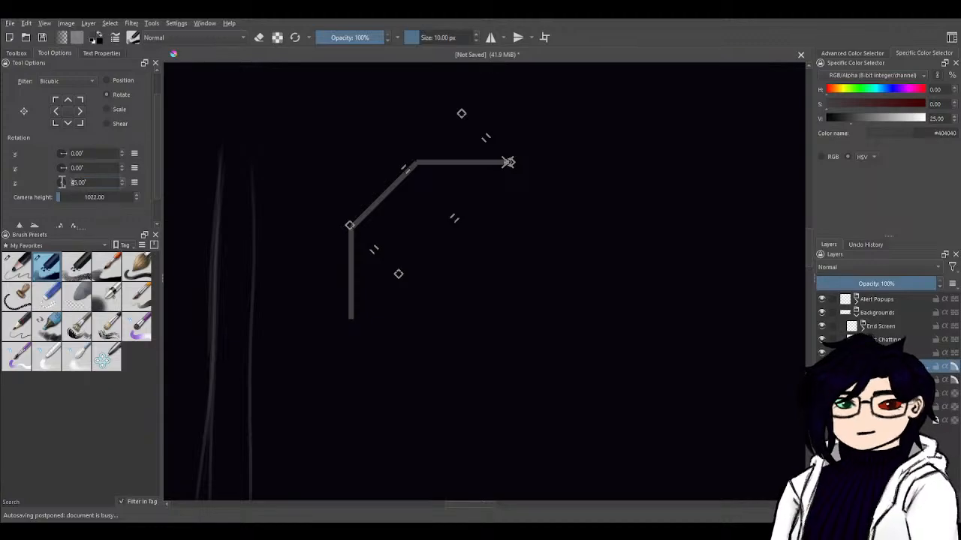
- Set the bent copy's z rotation to 90° and move it so its descending segment meets the original slanted segment's upper end
{"action": "key", "text": "Delete"}
{"action": "key", "text": "Delete"}
{"action": "key", "text": "Delete"}
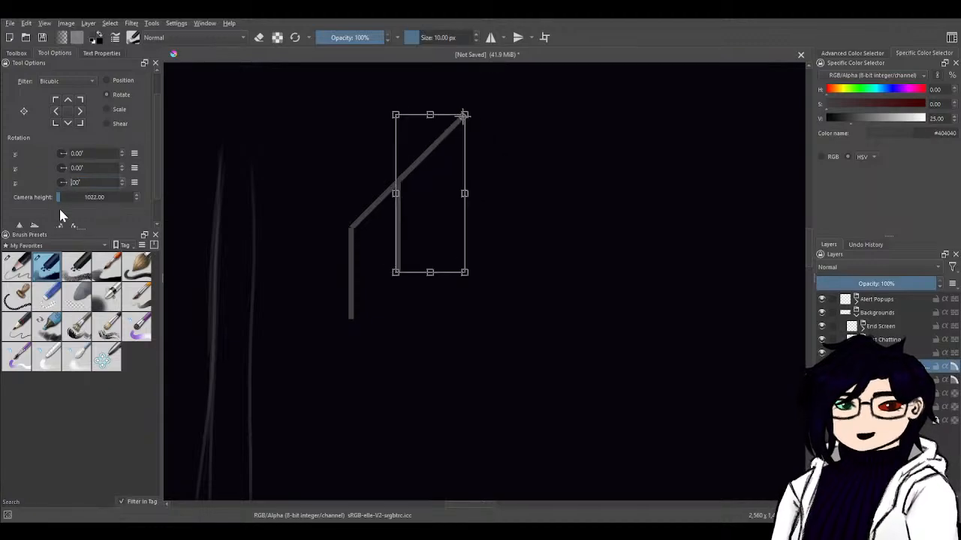
{"action": "type", "text": "90."}
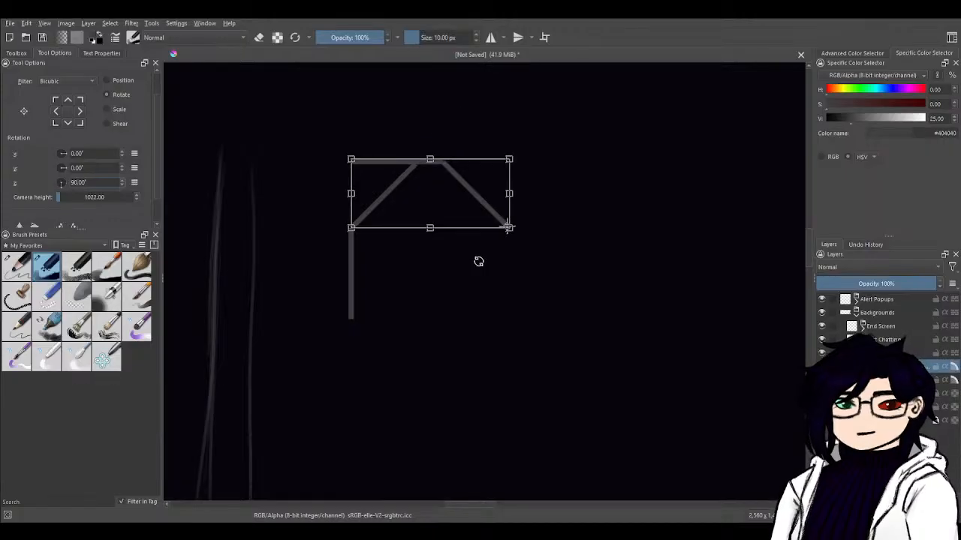
{"action": "mouse_move", "coordinate": [448, 196]}
{"action": "left_mouse_down"}
{"action": "mouse_move", "coordinate": [541, 221]}
{"action": "mouse_move", "coordinate": [432, 334]}
{"action": "mouse_move", "coordinate": [479, 267]}
{"action": "mouse_move", "coordinate": [476, 233]}
{"action": "mouse_move", "coordinate": [521, 200]}
{"action": "mouse_move", "coordinate": [427, 172]}
{"action": "mouse_move", "coordinate": [411, 188]}
{"action": "mouse_move", "coordinate": [420, 194]}
{"action": "left_mouse_up"}
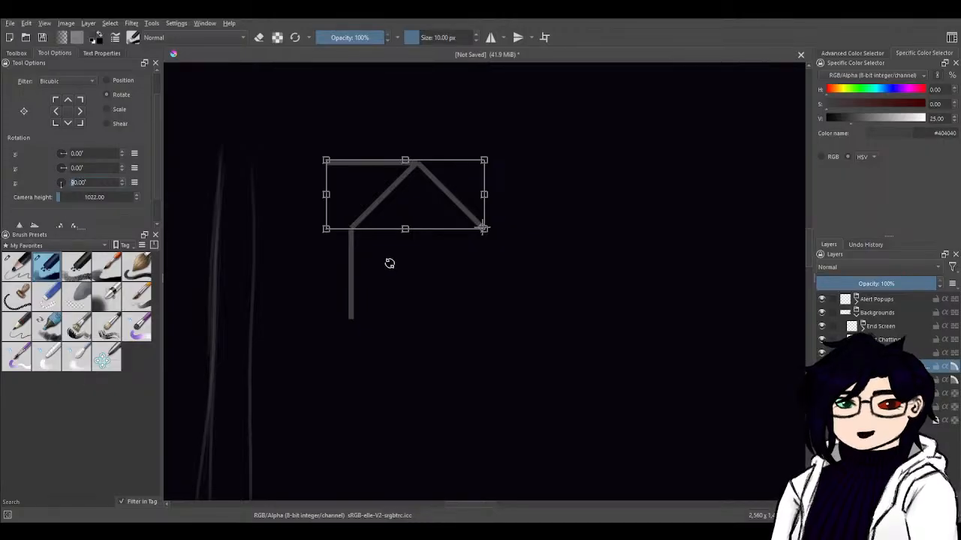
- Undo the bent copy's 90° rotation and its moves so it lies back over the original bent line
{"action": "mouse_move", "coordinate": [433, 217]}
{"action": "left_mouse_down"}
{"action": "mouse_move", "coordinate": [633, 352]}
{"action": "mouse_move", "coordinate": [559, 283]}
{"action": "left_mouse_up"}
{"action": "key", "text": "ctrl+z"}
{"action": "key", "text": "ctrl+z"}
{"action": "key", "text": "ctrl+z"}
{"action": "key", "text": "ctrl+z"}
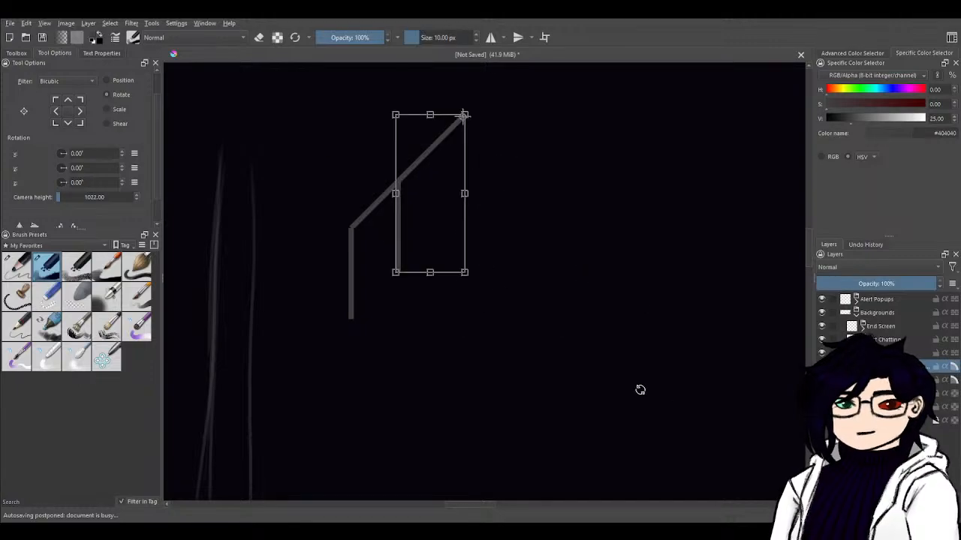
{"action": "key", "text": "ctrl+z"}
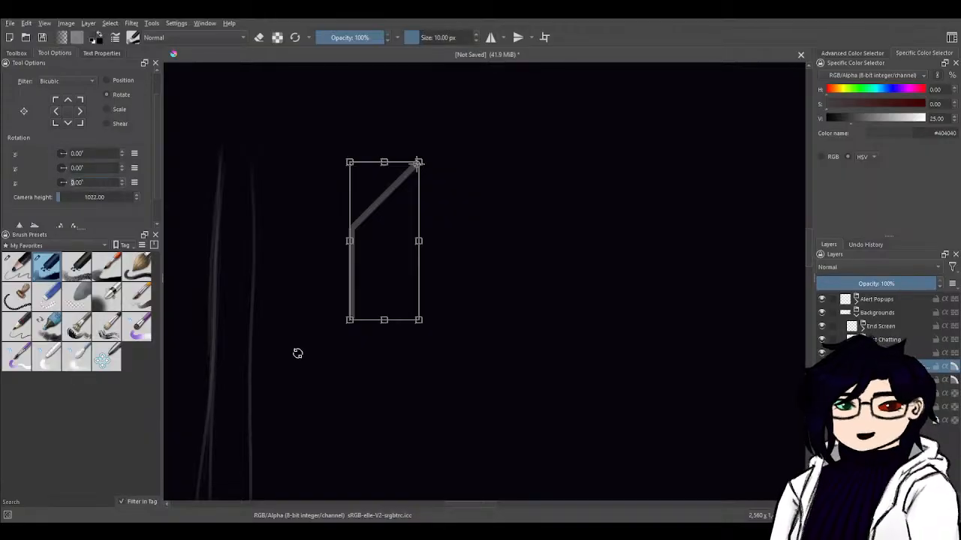
- Try a z rotation of 120° on the bent copy and a new position, undoing both
{"action": "type", "text": "120"}
{"action": "key", "text": "Return"}
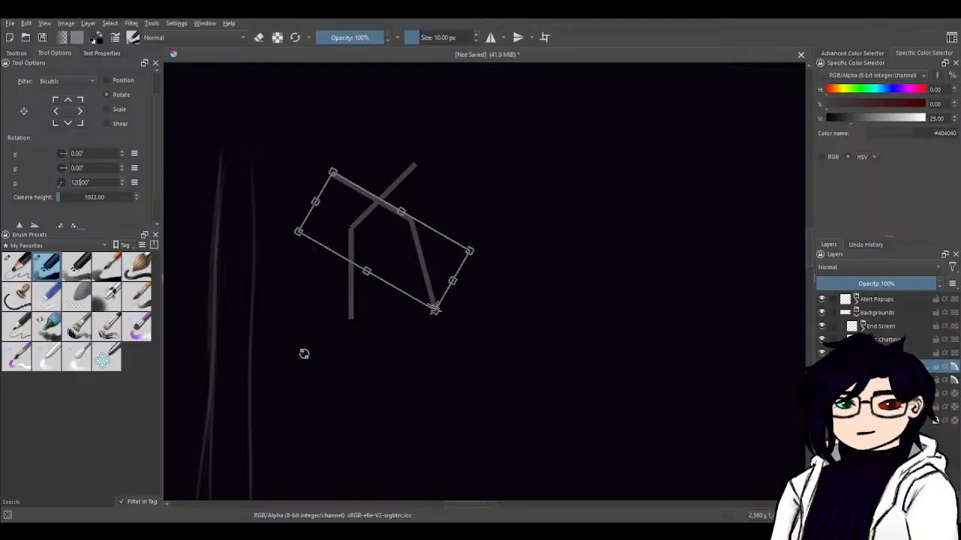
{"action": "mouse_move", "coordinate": [394, 248]}
{"action": "left_mouse_down"}
{"action": "mouse_move", "coordinate": [491, 255]}
{"action": "mouse_move", "coordinate": [480, 238]}
{"action": "left_mouse_up"}
{"action": "key", "text": "ctrl+z"}
{"action": "key", "text": "ctrl+z"}
{"action": "key", "text": "ctrl+z"}
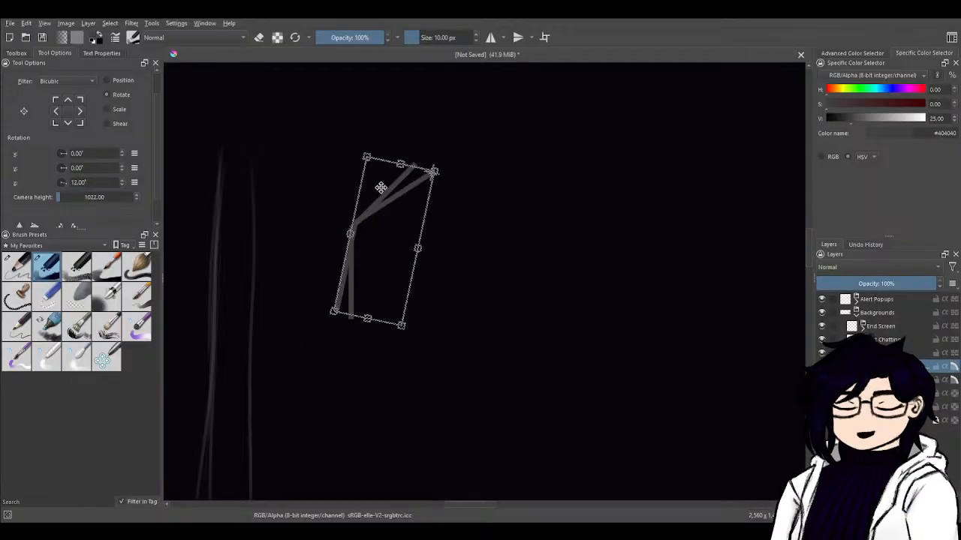
- Undo the remaining transforms and the bent line's slanted segment, back to the single vertical segment
{"action": "key", "text": "ctrl+z"}
{"action": "key", "text": "ctrl+z"}
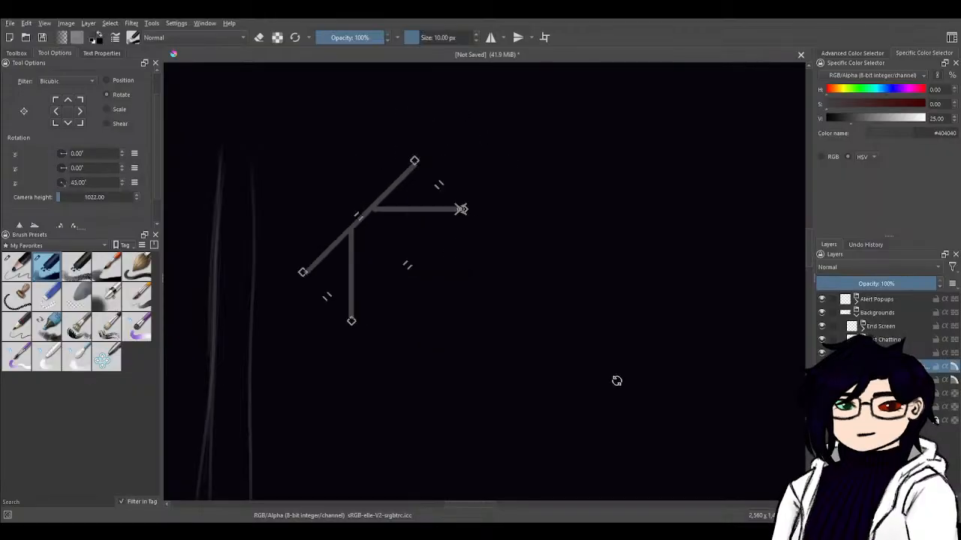
{"action": "key", "text": "ctrl+z"}
{"action": "key", "text": "ctrl+z"}
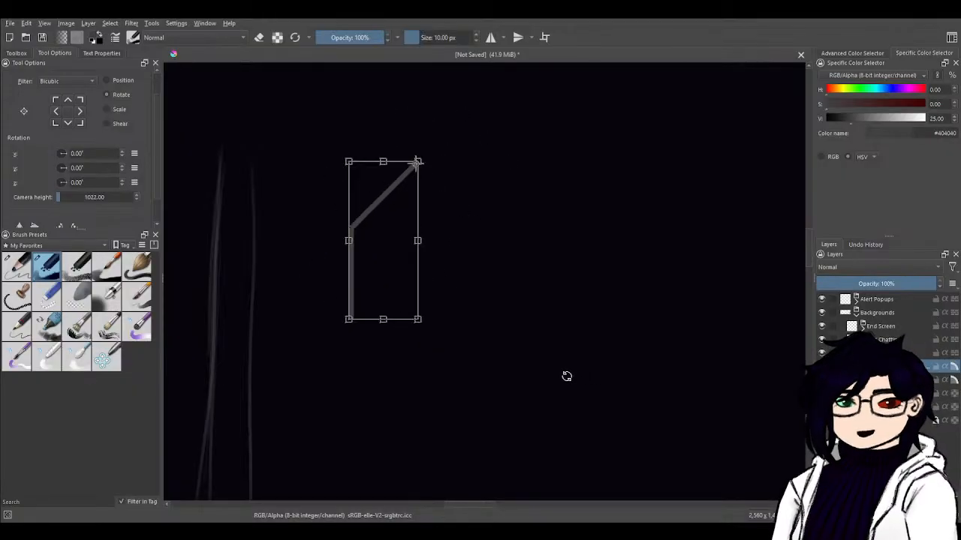
{"action": "key", "text": "ctrl+z"}
{"action": "key", "text": "ctrl+z"}
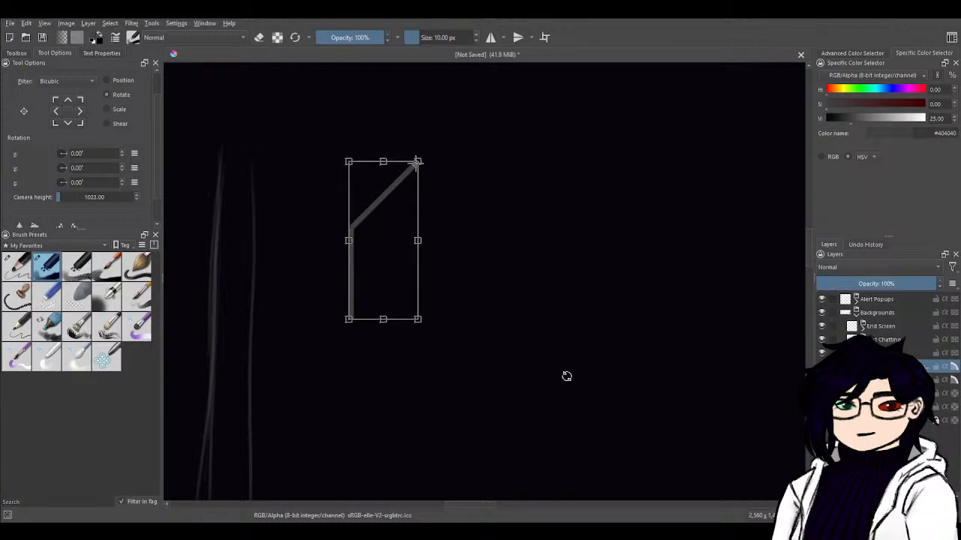
{"action": "key", "text": "ctrl+z"}
{"action": "key", "text": "ctrl+z"}
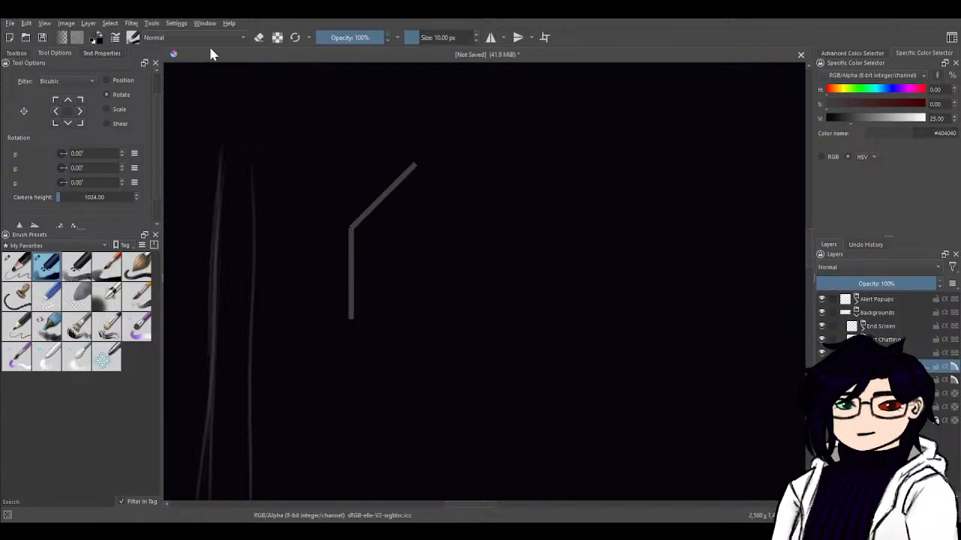
{"action": "key", "text": "ctrl+z"}
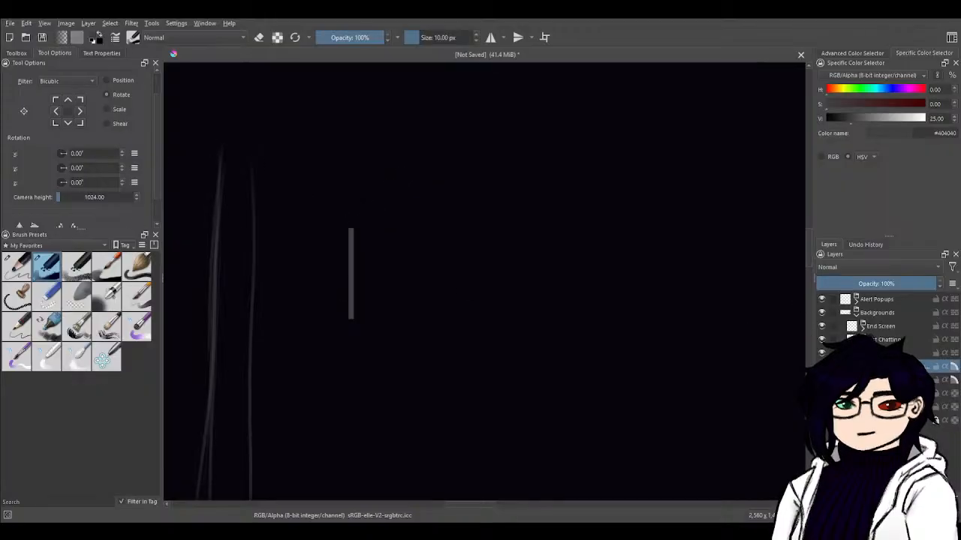
- Rotate the copy of the vertical segment 120° around the z axis
{"action": "left_click", "coordinate": [350, 275]}
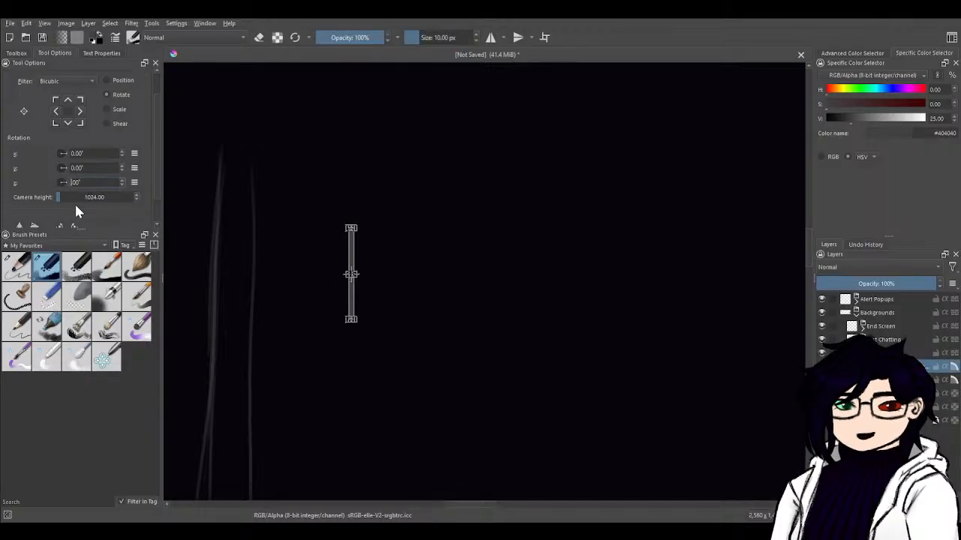
{"action": "type", "text": "120"}
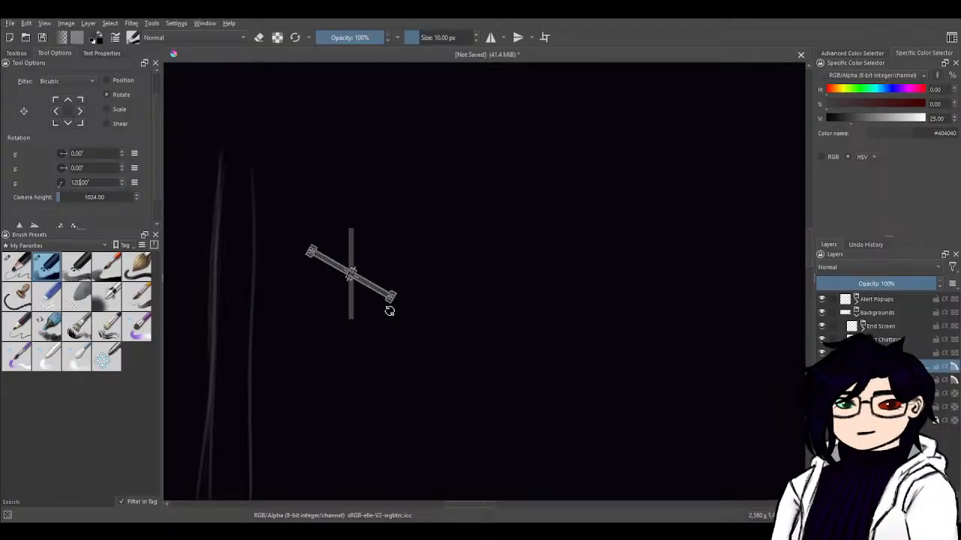
{"action": "key", "text": "Return"}
{"action": "scroll", "coordinate": [375, 356], "scroll_direction": "up", "scroll_amount": 5}
{"action": "scroll", "coordinate": [374, 355], "scroll_direction": "down", "scroll_amount": 5}
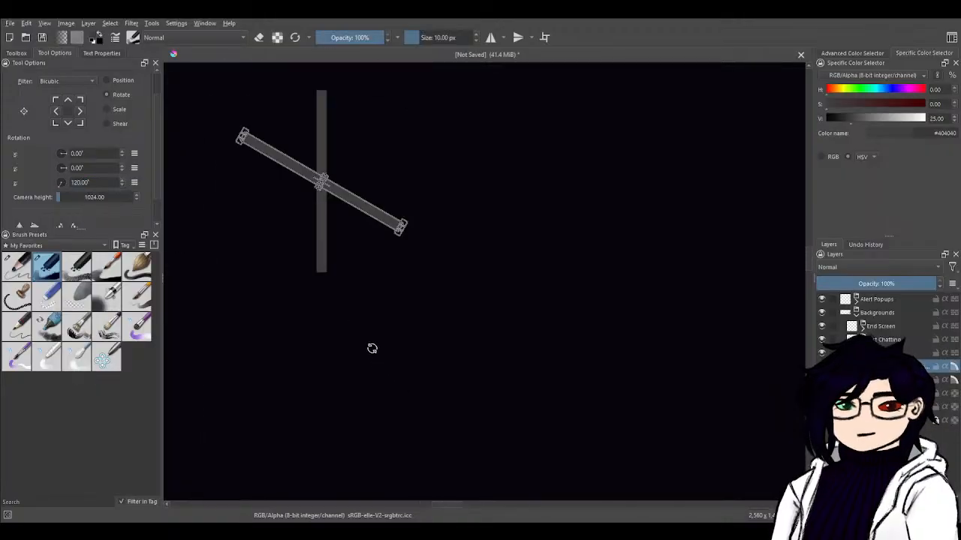
- Move the slanted copy so its upper end overlaps the vertical segment, and apply the transform
{"action": "left_click_drag", "start_coordinate": [310, 259], "coordinate": [366, 343]}
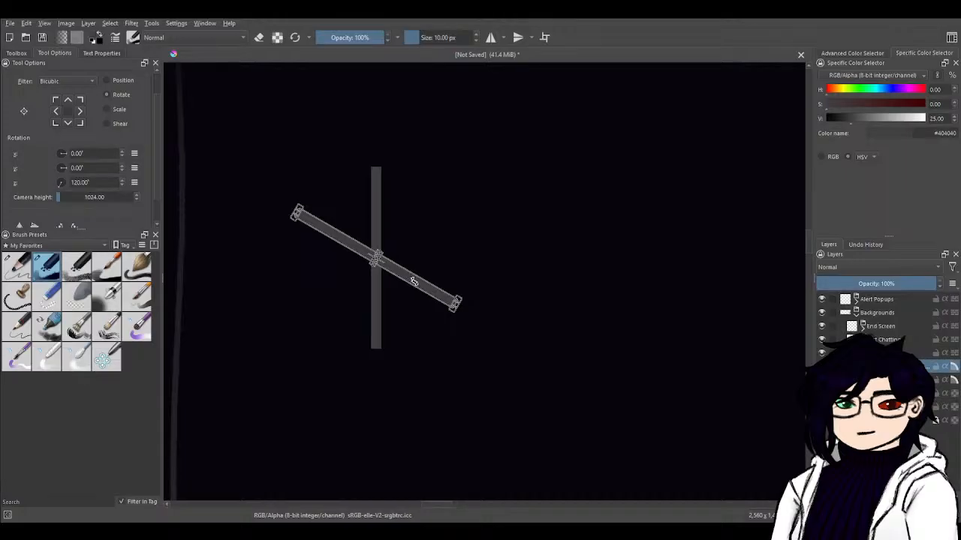
{"action": "scroll", "coordinate": [413, 304], "scroll_direction": "up", "scroll_amount": 3}
{"action": "left_click_drag", "start_coordinate": [398, 235], "coordinate": [644, 378]}
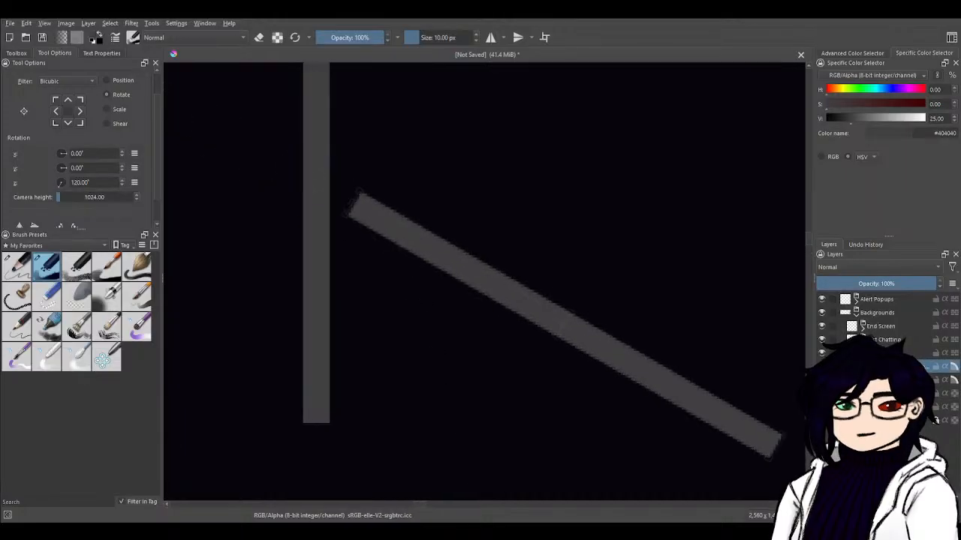
{"action": "left_click_drag", "start_coordinate": [567, 512], "coordinate": [521, 481]}
{"action": "left_click_drag", "start_coordinate": [571, 323], "coordinate": [563, 396]}
{"action": "key", "text": "ctrl+z"}
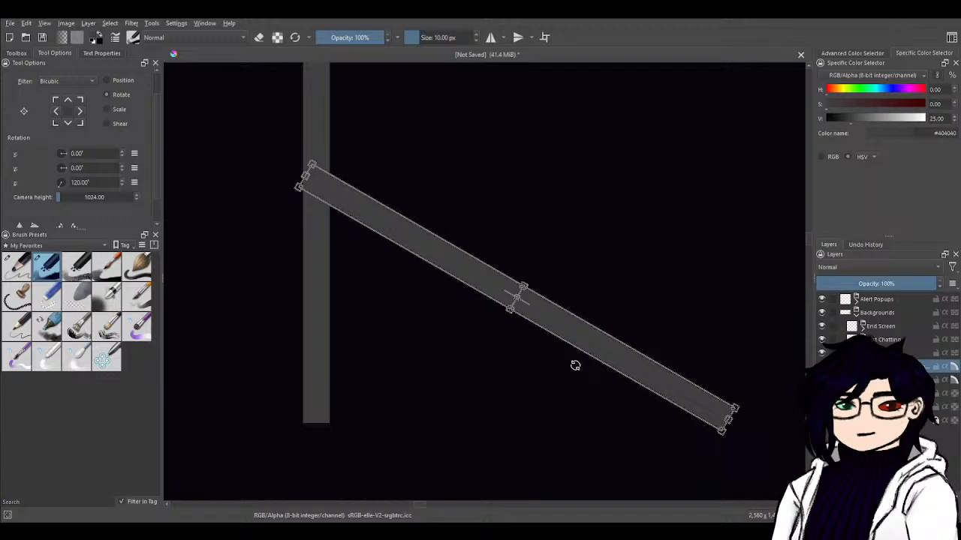
{"action": "key", "text": "ctrl+z"}
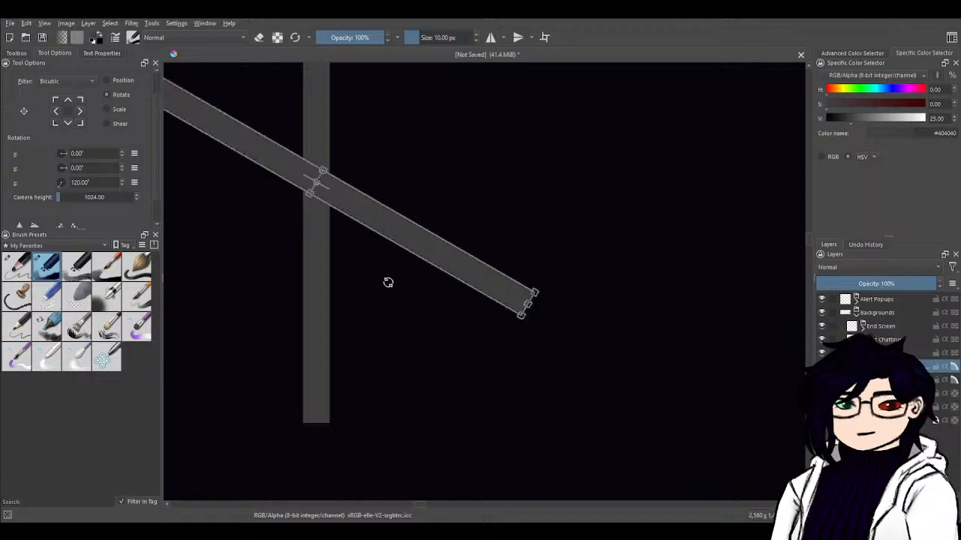
{"action": "key", "text": "ctrl+shift+z"}
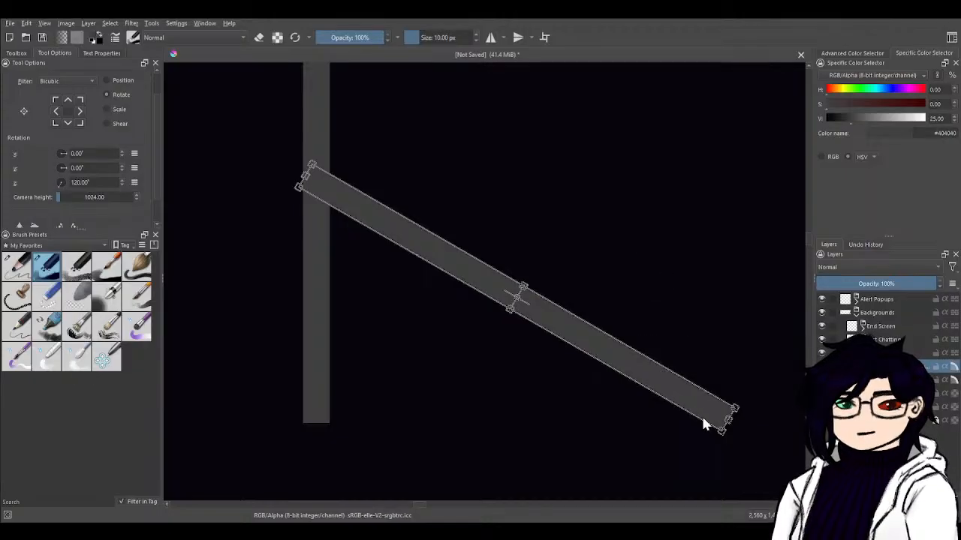
{"action": "key", "text": "Return"}
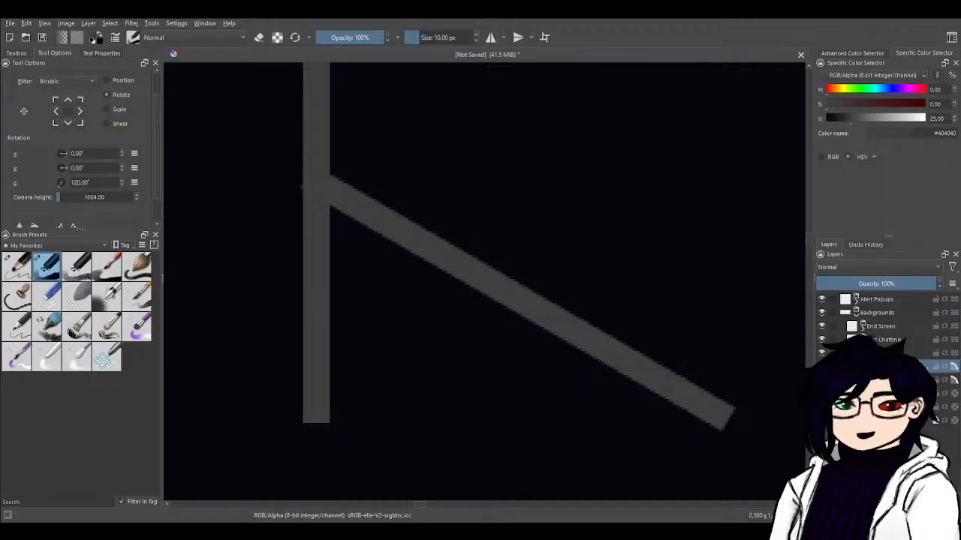
- Try moving the slanted segment lower along the vertical segment
{"action": "left_click", "coordinate": [457, 203]}
{"action": "key", "text": "Return"}
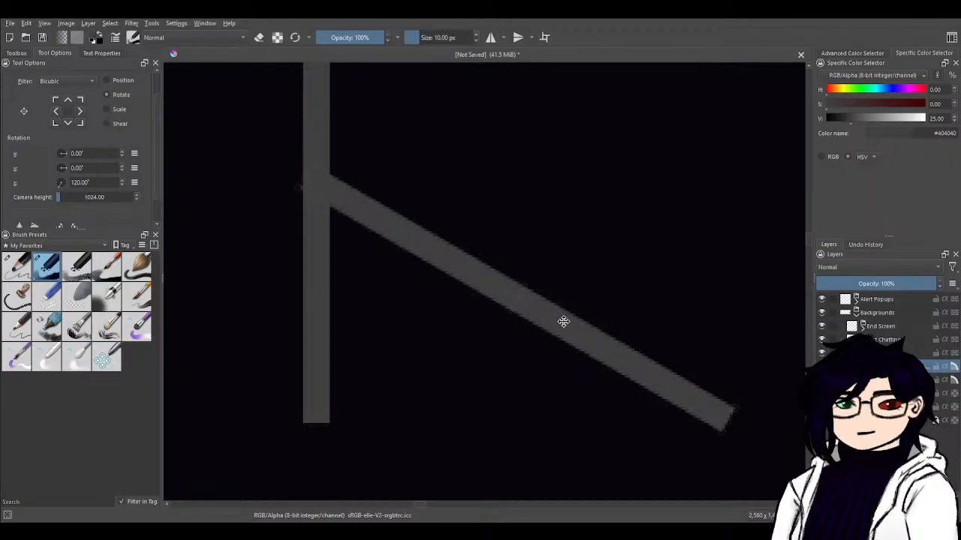
{"action": "left_click_drag", "start_coordinate": [563, 321], "coordinate": [562, 365]}
{"action": "scroll", "coordinate": [564, 357], "scroll_direction": "down", "scroll_amount": 1}
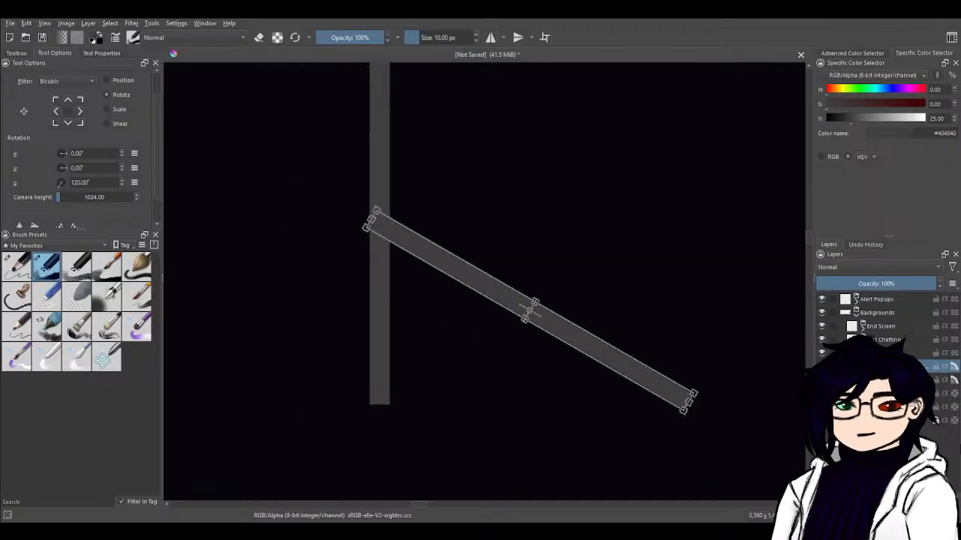
{"action": "key", "text": "Return"}
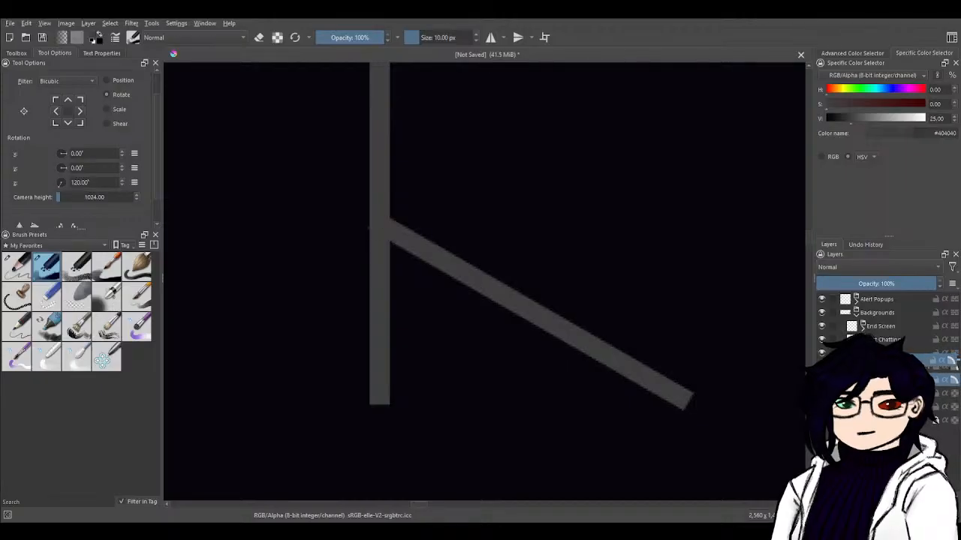
- Move the slanted segment down so its upper end meets the vertical segment's lower end, and apply the transform
{"action": "left_click", "coordinate": [526, 309]}
{"action": "left_click_drag", "start_coordinate": [596, 342], "coordinate": [603, 500]}
{"action": "left_click_drag", "start_coordinate": [549, 314], "coordinate": [538, 97]}
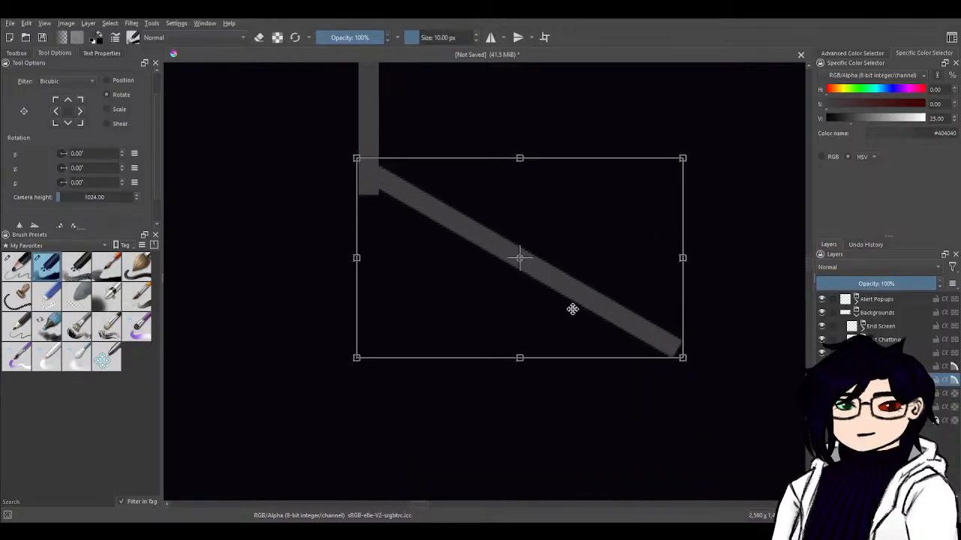
{"action": "key", "text": "Return"}
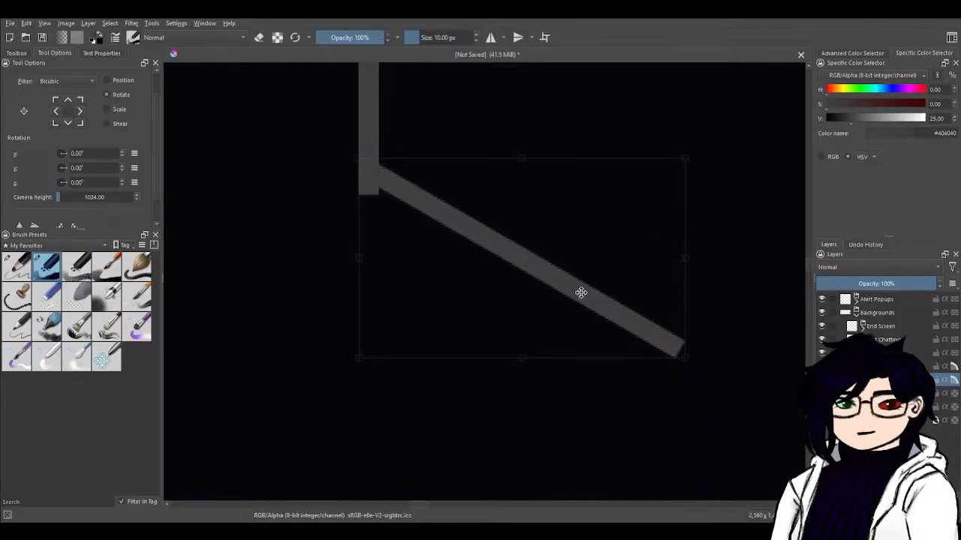
{"action": "left_click_drag", "start_coordinate": [581, 292], "coordinate": [575, 312]}
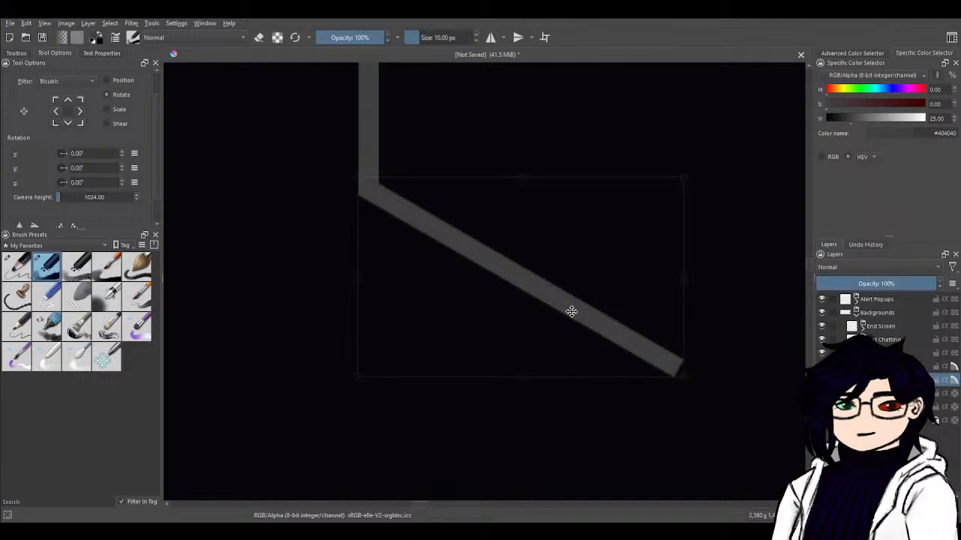
{"action": "scroll", "coordinate": [579, 294], "scroll_direction": "down", "scroll_amount": 1}
{"action": "scroll", "coordinate": [594, 280], "scroll_direction": "down", "scroll_amount": 1}
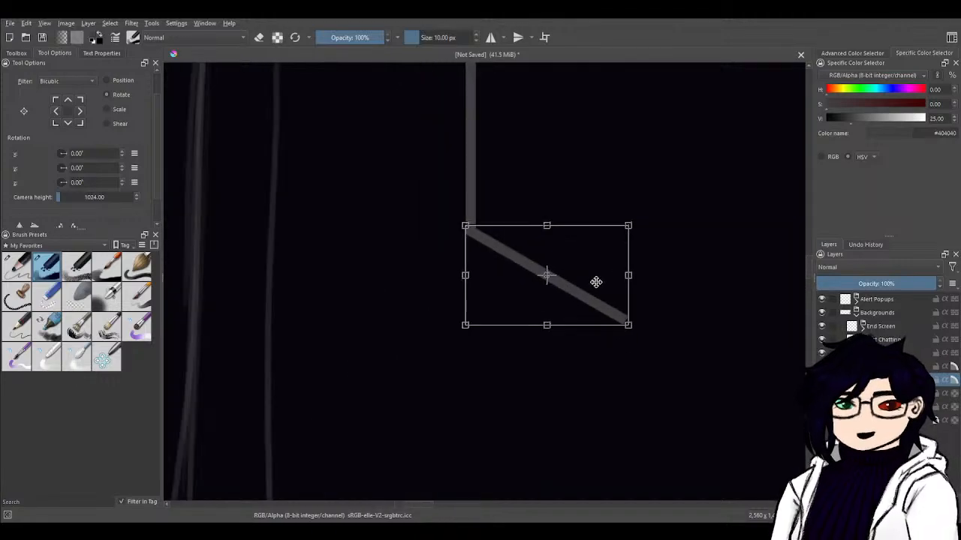
{"action": "scroll", "coordinate": [596, 282], "scroll_direction": "up", "scroll_amount": 1}
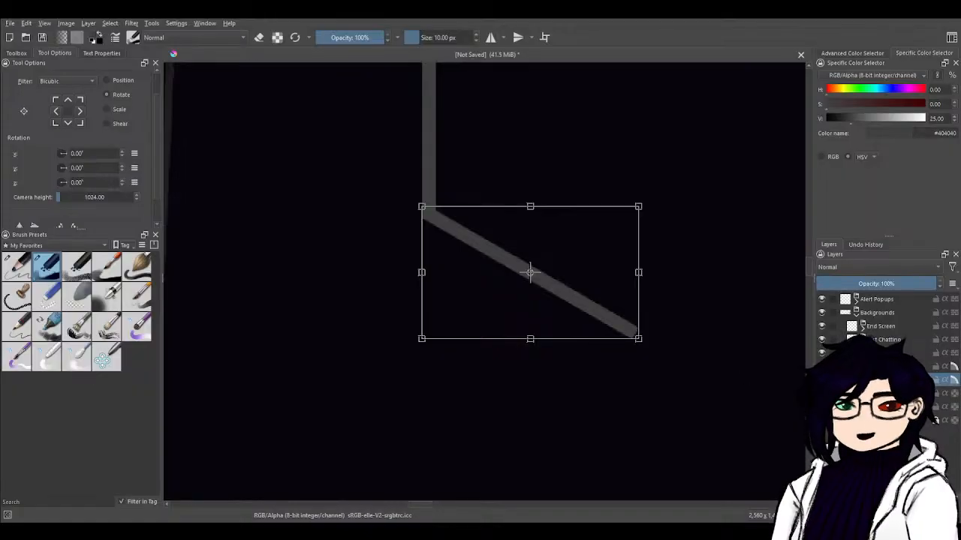
{"action": "key", "text": "Return"}
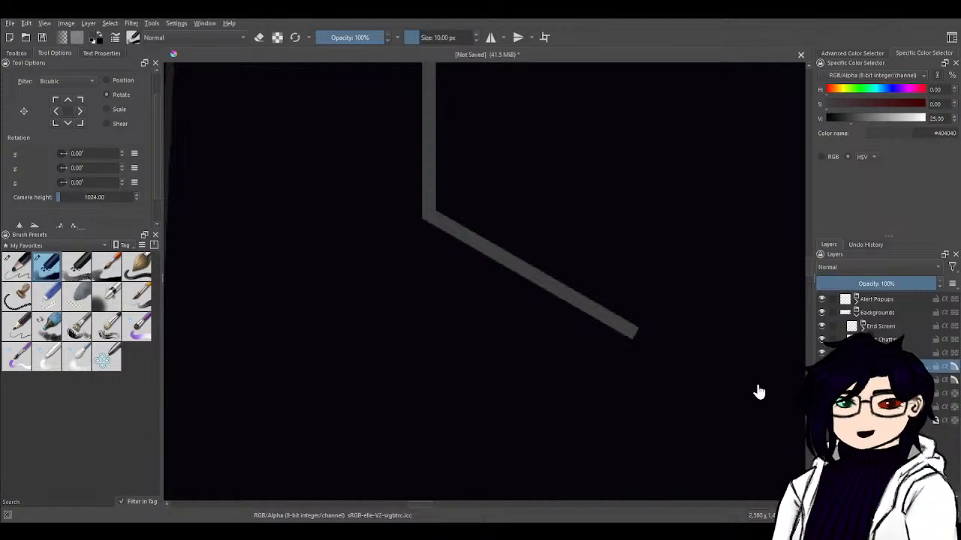
- Rotate a copy of the whole bent line 240° around the z axis
{"action": "left_click", "coordinate": [589, 259]}
{"action": "left_click_drag", "start_coordinate": [524, 199], "coordinate": [412, 304]}
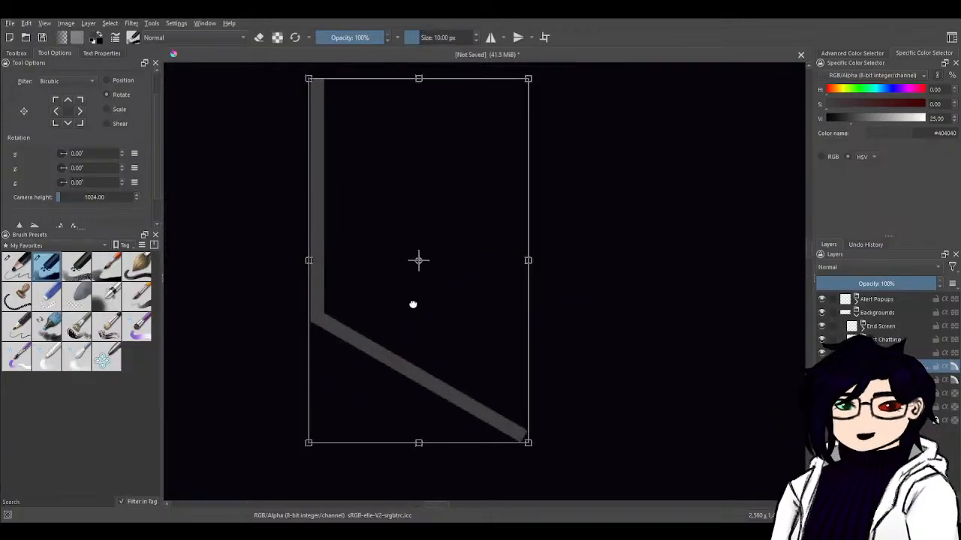
{"action": "double_click", "coordinate": [75, 182]}
{"action": "type", "text": "1"}
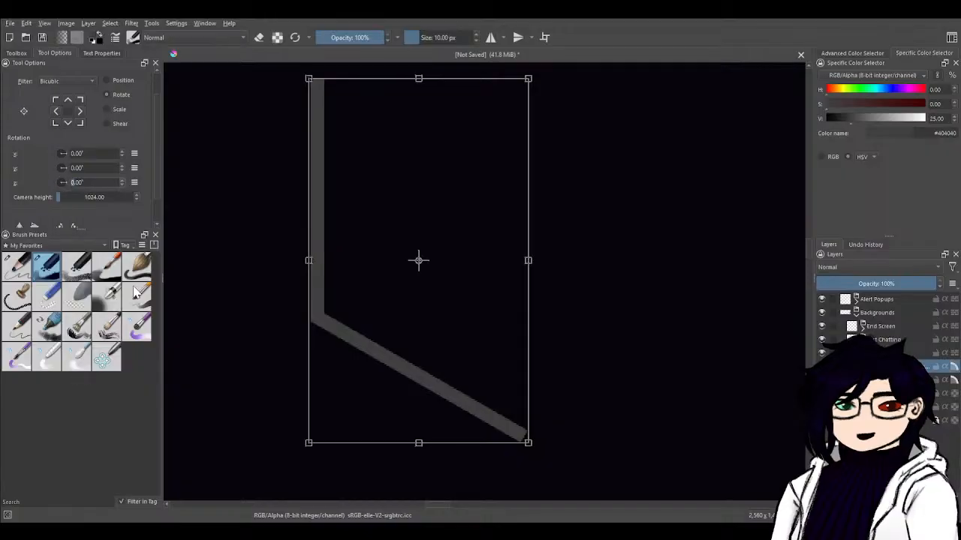
{"action": "key", "text": "BackSpace"}
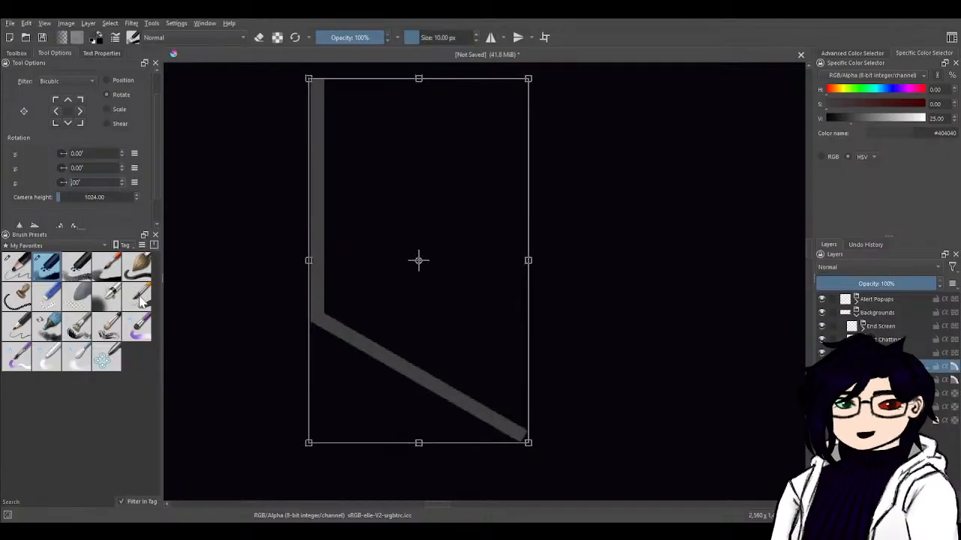
{"action": "type", "text": "240."}
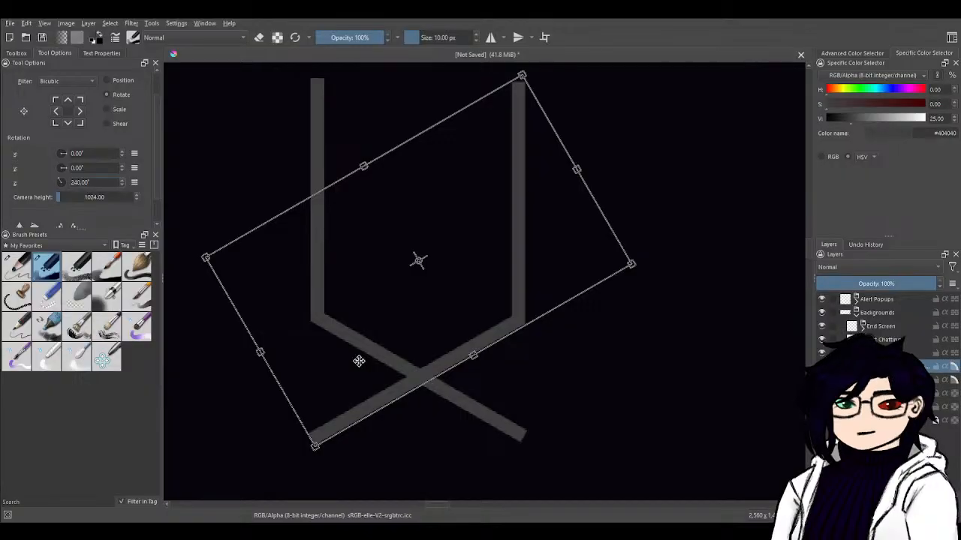
- Apply the 240° rotation to the copied hexagon segment and start a fresh transform on it
{"action": "left_click_drag", "start_coordinate": [381, 402], "coordinate": [430, 373]}
{"action": "key", "text": "ctrl+z"}
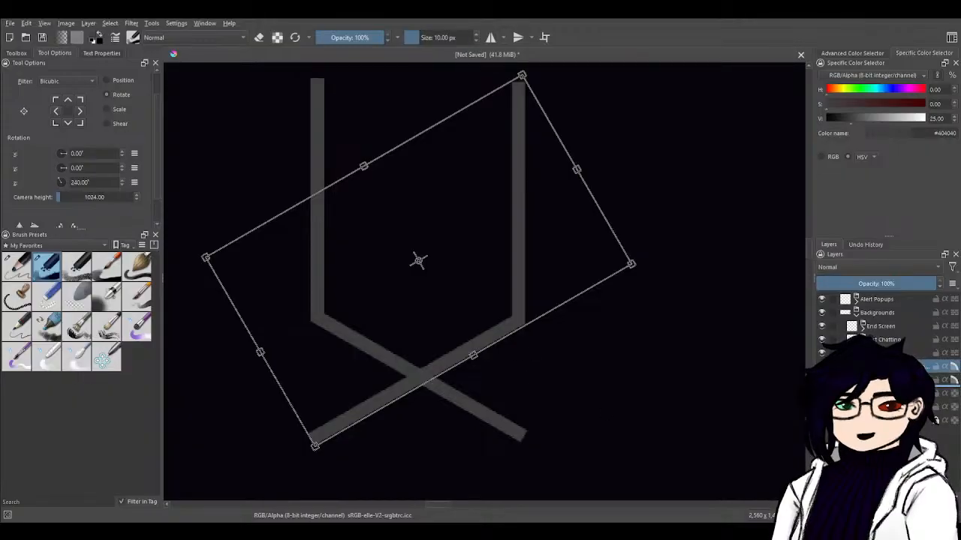
{"action": "key", "text": "Return"}
{"action": "left_click", "coordinate": [403, 322]}
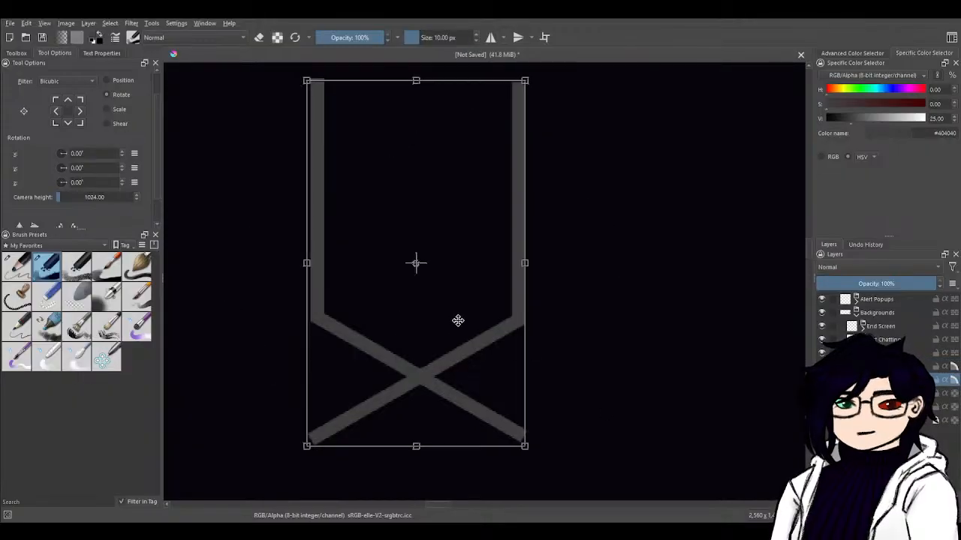
- Move the rotated segment sideways until its diagonal meets the first segment's diagonal at the hexagon's bottom corner, and apply the transform
{"action": "left_click_drag", "start_coordinate": [457, 320], "coordinate": [663, 327]}
{"action": "scroll", "coordinate": [593, 423], "scroll_direction": "up", "scroll_amount": 3}
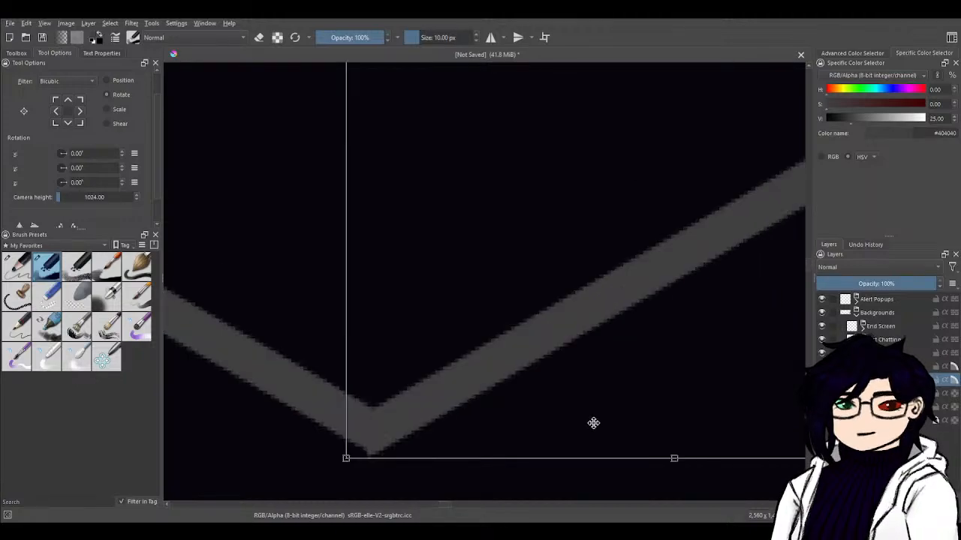
{"action": "scroll", "coordinate": [593, 422], "scroll_direction": "up", "scroll_amount": 1}
{"action": "left_click_drag", "start_coordinate": [448, 404], "coordinate": [678, 340]}
{"action": "left_click_drag", "start_coordinate": [590, 350], "coordinate": [582, 341]}
{"action": "scroll", "coordinate": [578, 338], "scroll_direction": "down", "scroll_amount": 5}
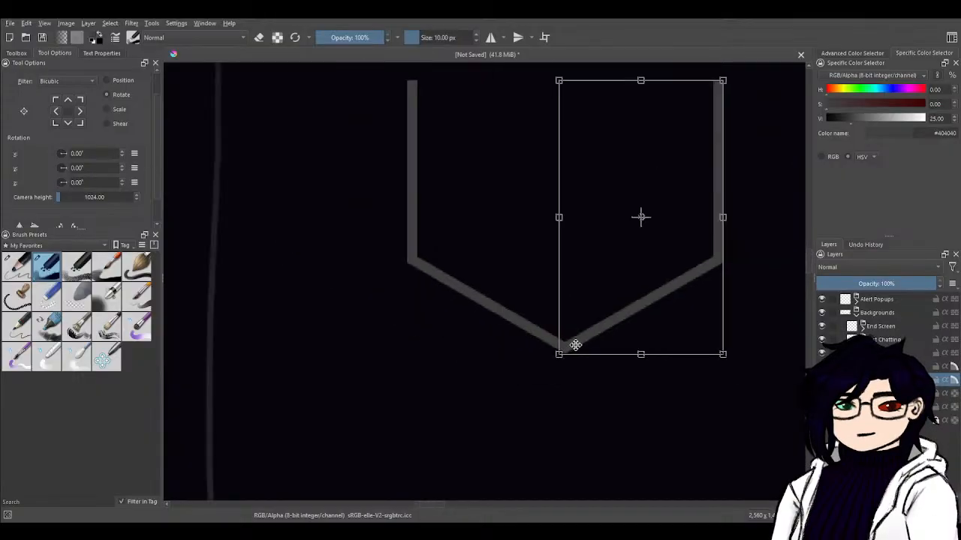
{"action": "left_click_drag", "start_coordinate": [598, 367], "coordinate": [597, 360]}
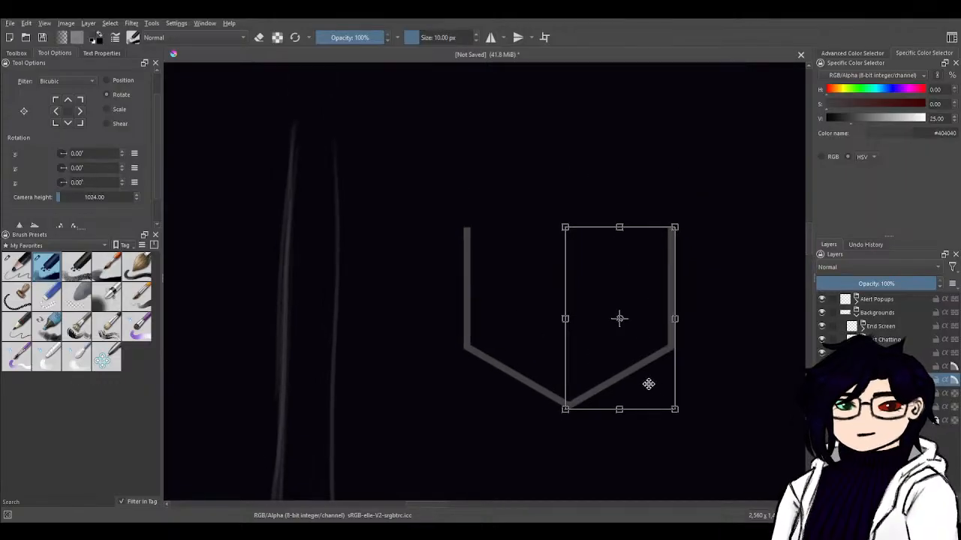
{"action": "key", "text": "Return"}
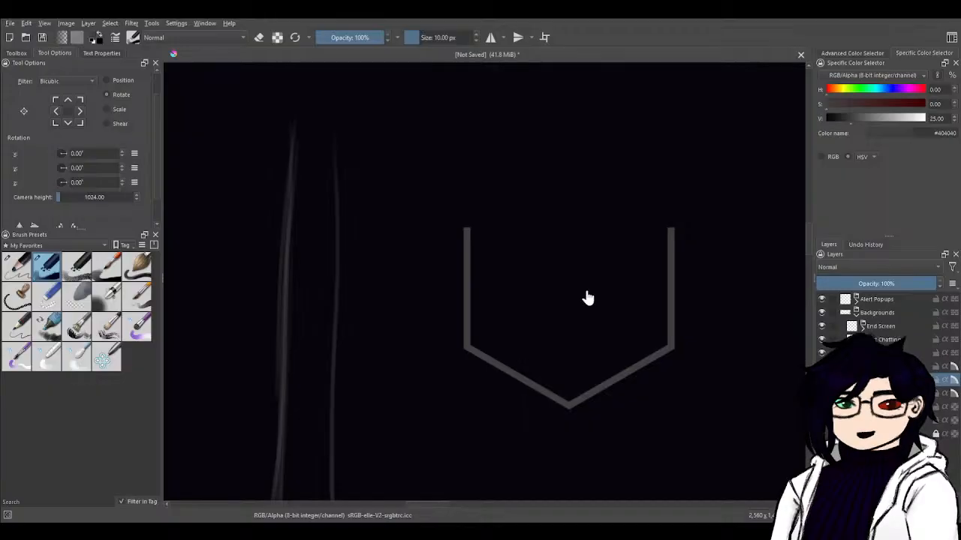
- Duplicate the hexagon's right-hand segment and rotate the copy by 240°
{"action": "left_click", "coordinate": [620, 320]}
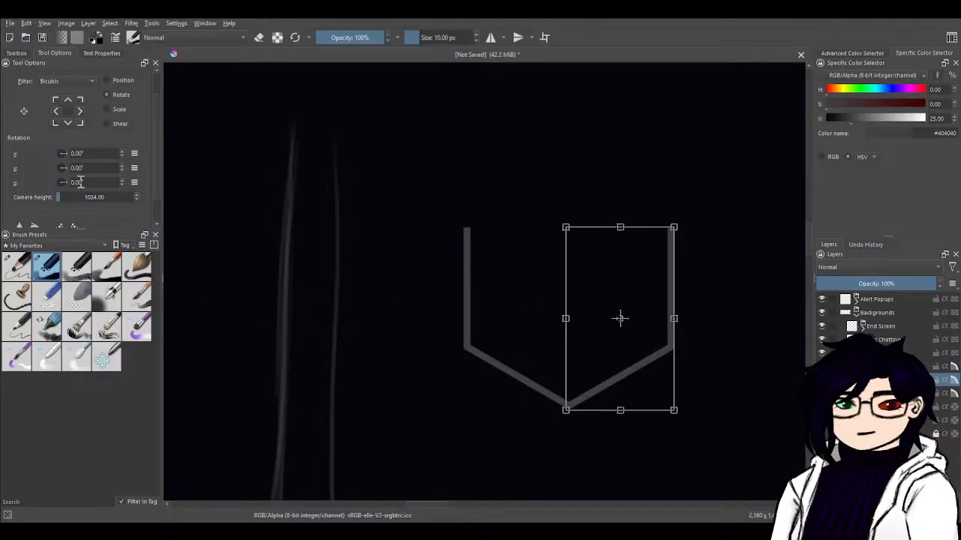
{"action": "left_click_drag", "start_coordinate": [81, 182], "coordinate": [41, 183]}
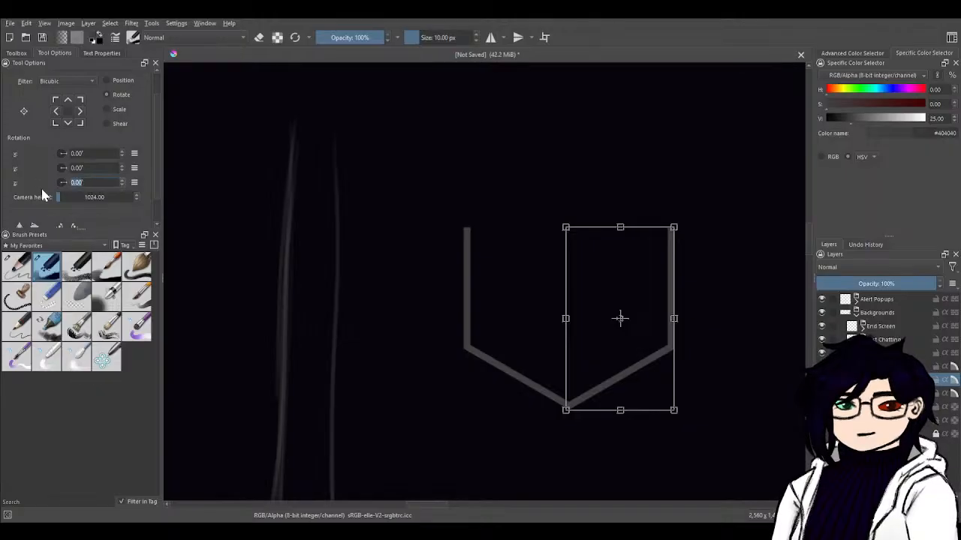
{"action": "type", "text": "240"}
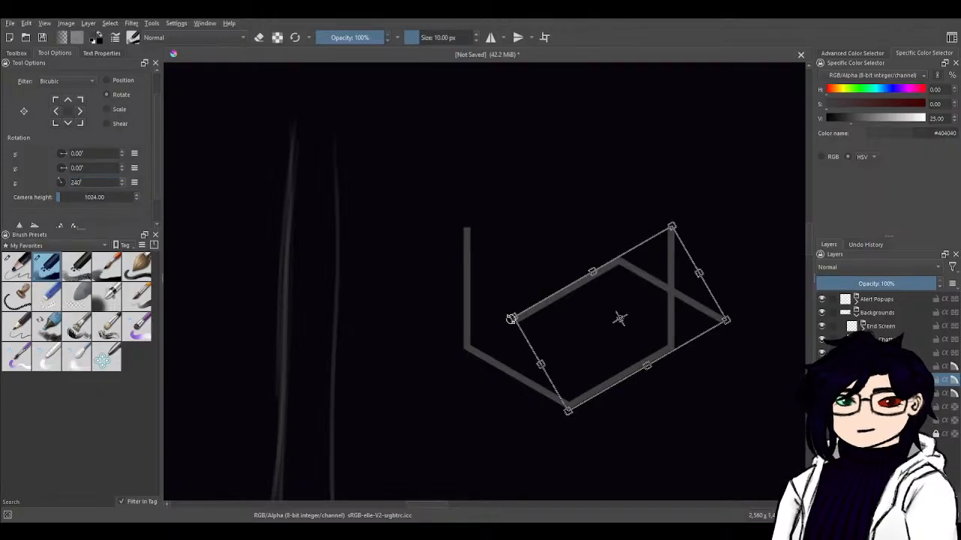
{"action": "key", "text": "Return"}
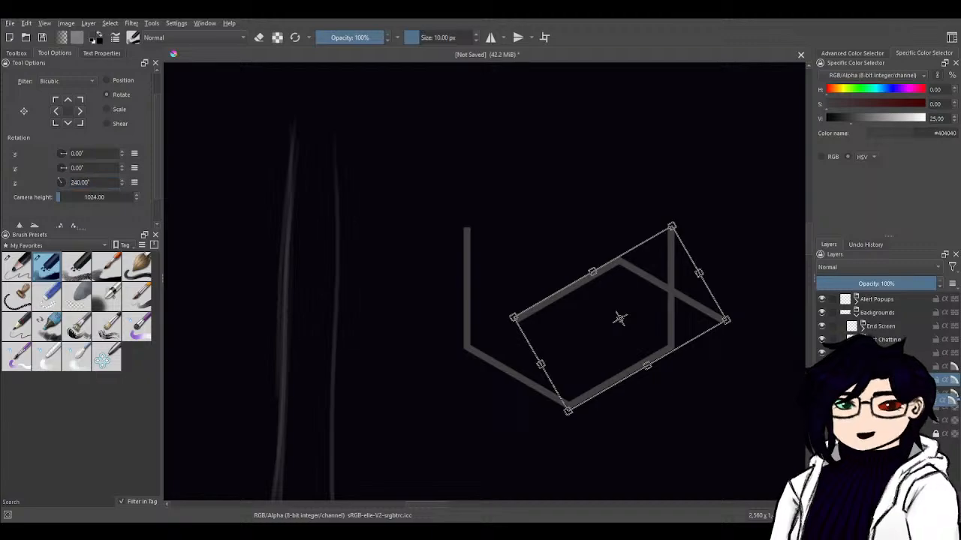
{"action": "key", "text": "Return"}
- Move the third segment left and up so that it caps the two vertical sides of the hexagon
{"action": "left_click", "coordinate": [620, 306]}
{"action": "left_click_drag", "start_coordinate": [665, 303], "coordinate": [615, 303]}
{"action": "scroll", "coordinate": [615, 303], "scroll_direction": "up", "scroll_amount": 3}
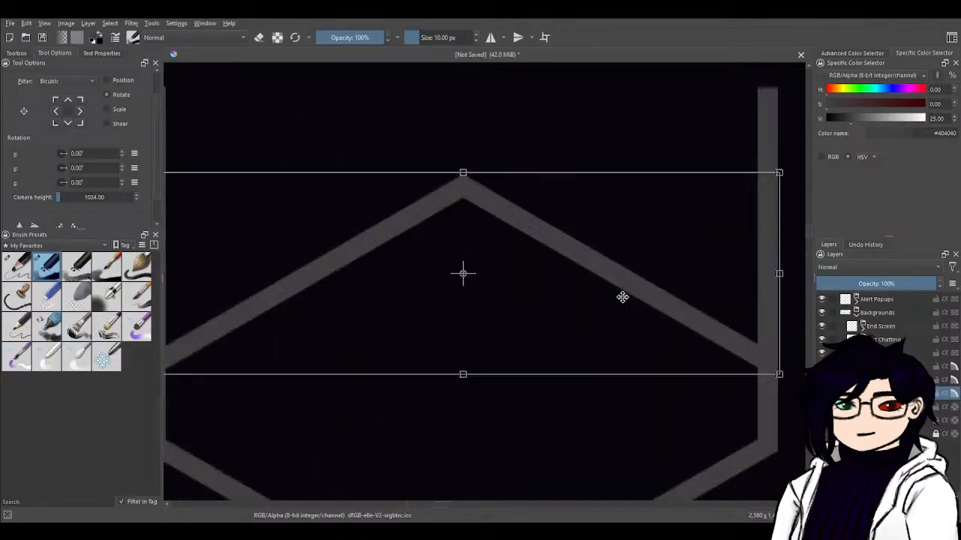
{"action": "scroll", "coordinate": [622, 296], "scroll_direction": "down", "scroll_amount": 3}
{"action": "left_click_drag", "start_coordinate": [594, 271], "coordinate": [582, 181]}
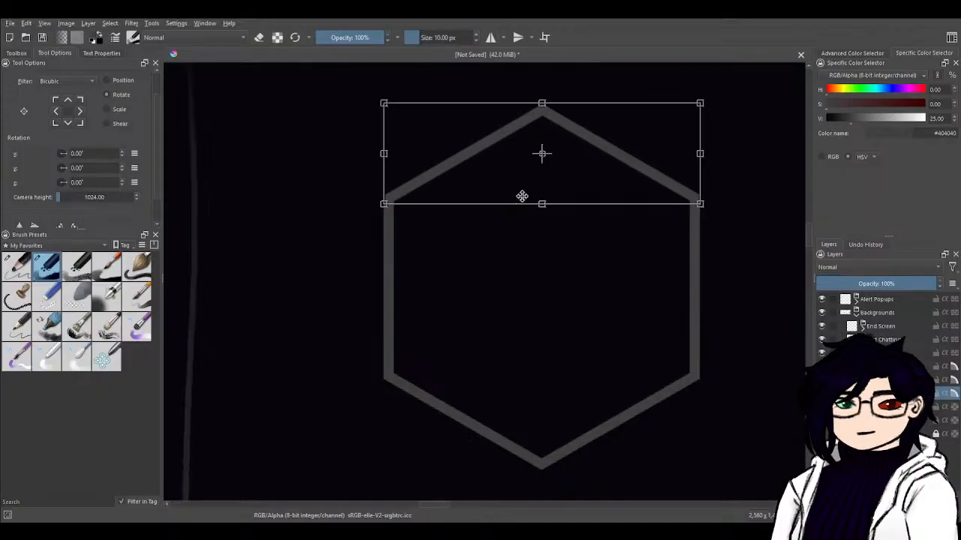
- Fine-tune the top segment's position so both of its ends line up with the vertical sides
{"action": "scroll", "coordinate": [449, 182], "scroll_direction": "up", "scroll_amount": 4}
{"action": "left_click_drag", "start_coordinate": [391, 181], "coordinate": [536, 205]}
{"action": "left_click_drag", "start_coordinate": [570, 238], "coordinate": [565, 241]}
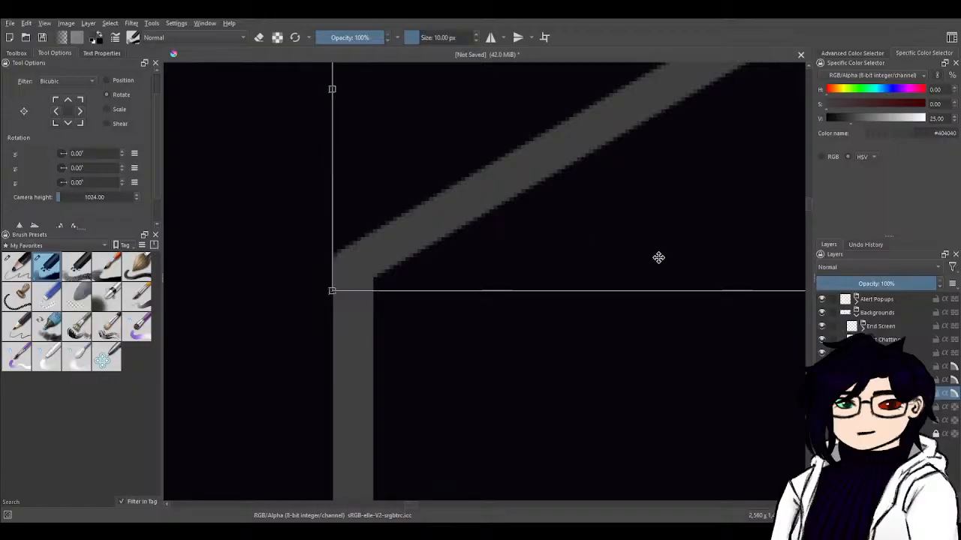
{"action": "left_click_drag", "start_coordinate": [658, 257], "coordinate": [197, 272]}
{"action": "left_click_drag", "start_coordinate": [604, 279], "coordinate": [126, 290]}
{"action": "scroll", "coordinate": [435, 270], "scroll_direction": "down", "scroll_amount": 2}
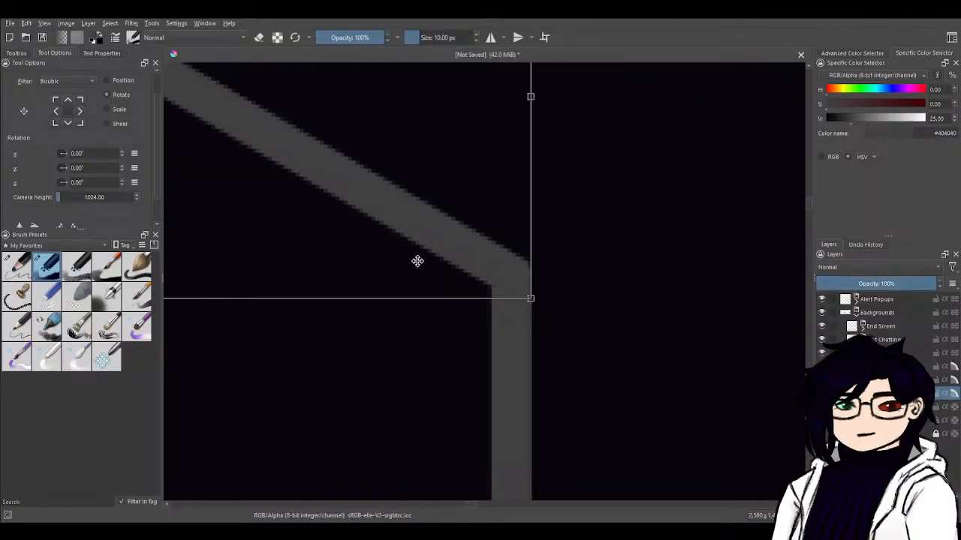
{"action": "scroll", "coordinate": [365, 337], "scroll_direction": "down", "scroll_amount": 4}
{"action": "left_click_drag", "start_coordinate": [327, 379], "coordinate": [498, 309]}
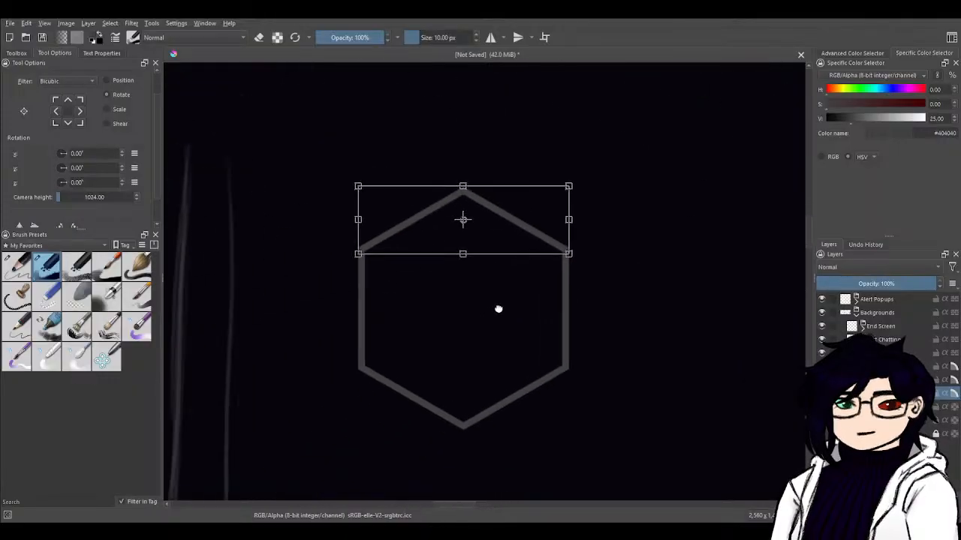
- Merge the three hexagon segment layers and open all of the combined shapes for point editing
{"action": "left_click", "coordinate": [885, 366]}
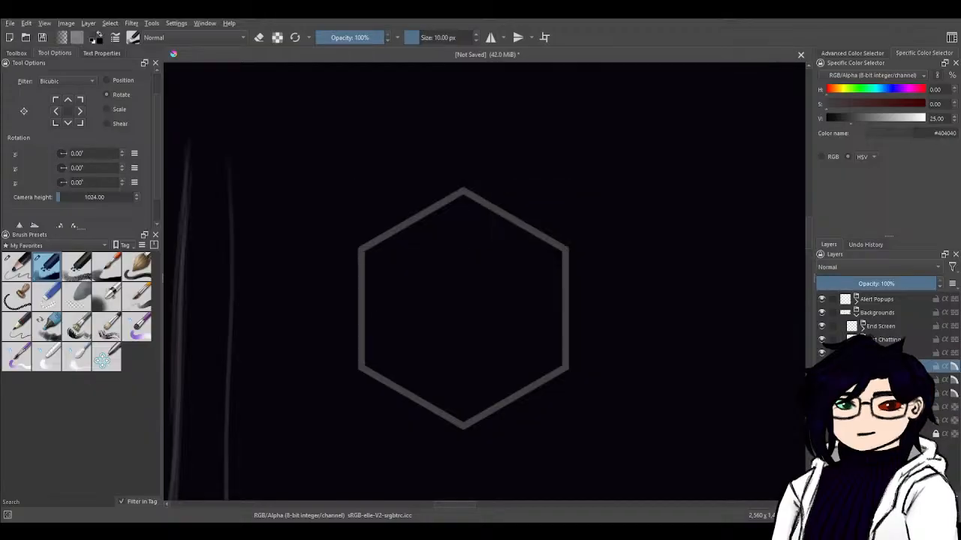
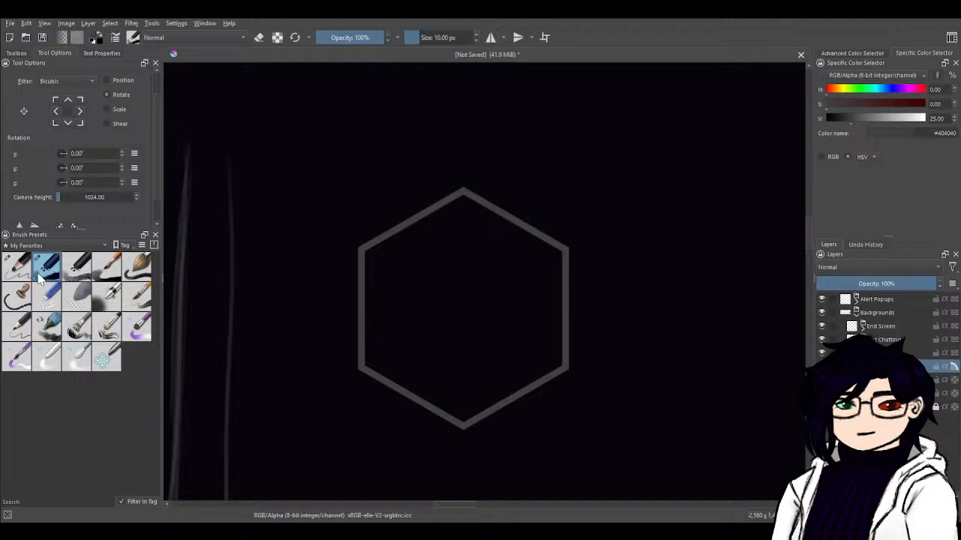
{"action": "left_click", "coordinate": [16, 53]}
{"action": "left_click", "coordinate": [7, 72]}
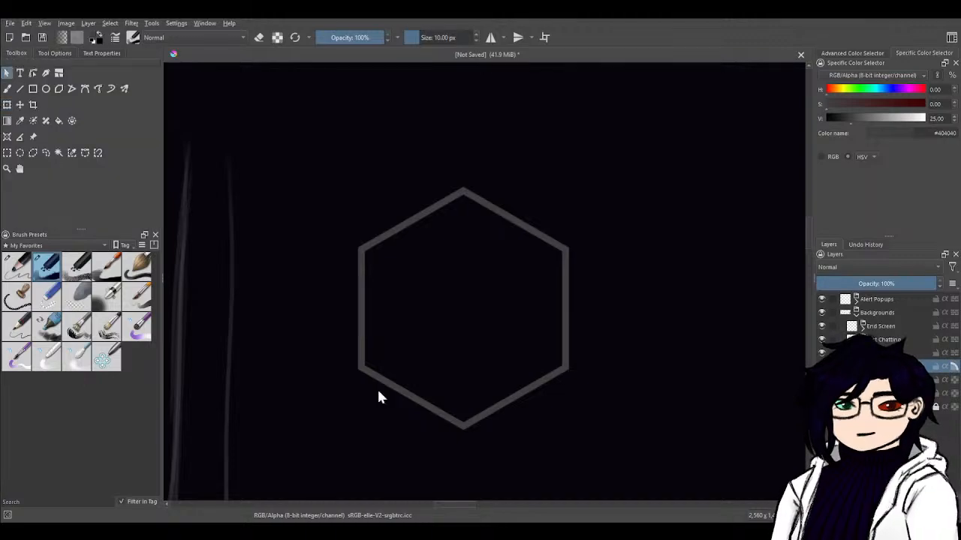
{"action": "left_click_drag", "start_coordinate": [298, 145], "coordinate": [661, 511]}
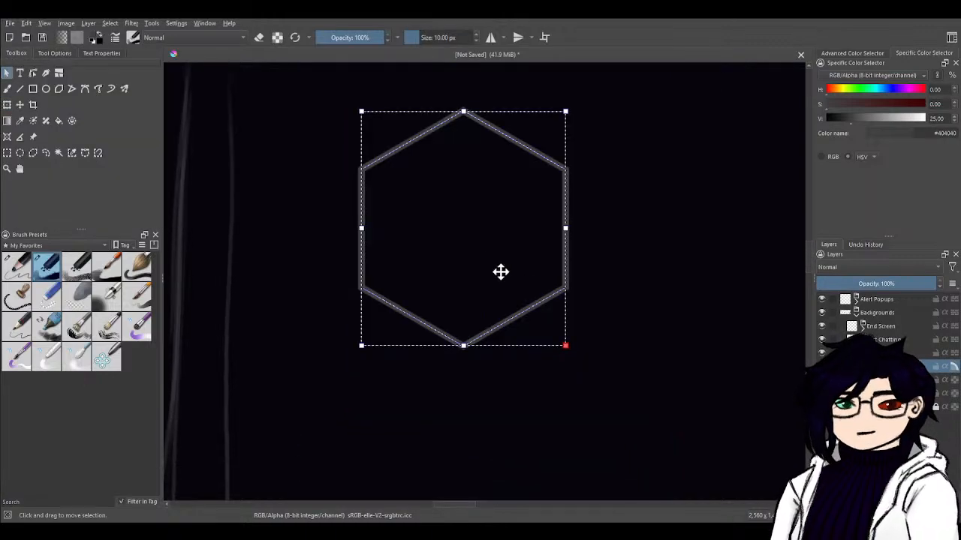
{"action": "left_click", "coordinate": [33, 72]}
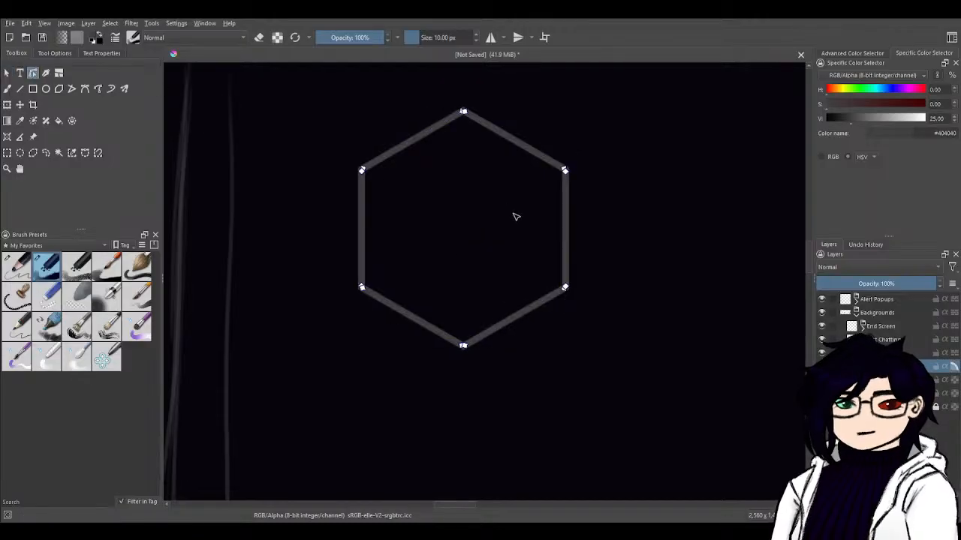
- Level the right end point at the hexagon's top corner with the left end point
{"action": "scroll", "coordinate": [460, 272], "scroll_direction": "up", "scroll_amount": 4}
{"action": "left_click_drag", "start_coordinate": [520, 384], "coordinate": [551, 153]}
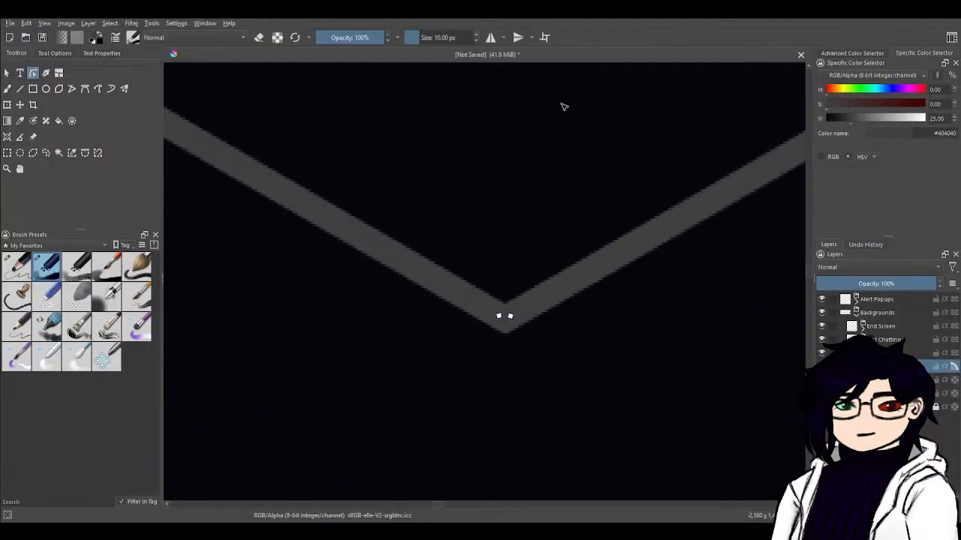
{"action": "left_click_drag", "start_coordinate": [514, 214], "coordinate": [472, 317]}
{"action": "left_click_drag", "start_coordinate": [388, 163], "coordinate": [472, 369]}
{"action": "scroll", "coordinate": [472, 263], "scroll_direction": "down", "scroll_amount": 2}
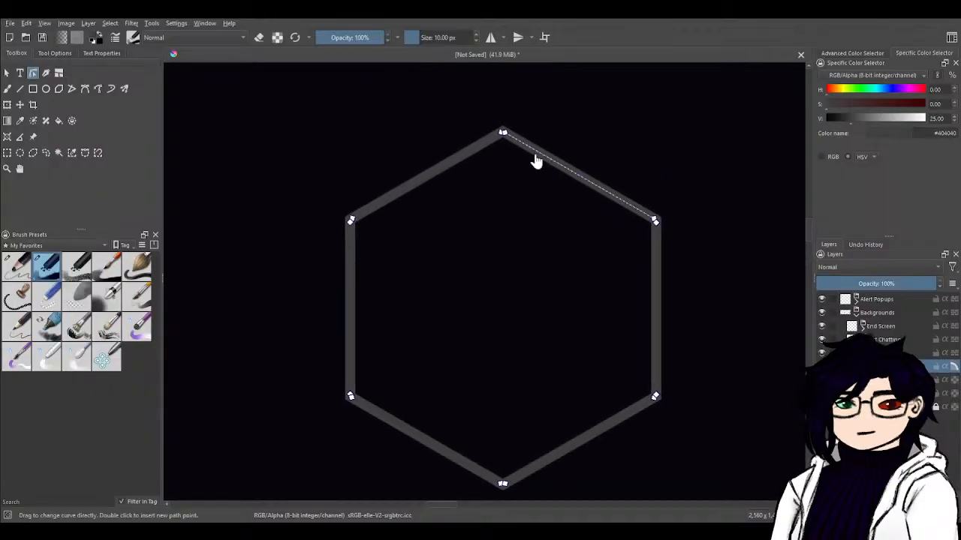
{"action": "scroll", "coordinate": [536, 157], "scroll_direction": "up", "scroll_amount": 5}
{"action": "left_click_drag", "start_coordinate": [559, 91], "coordinate": [645, 237]}
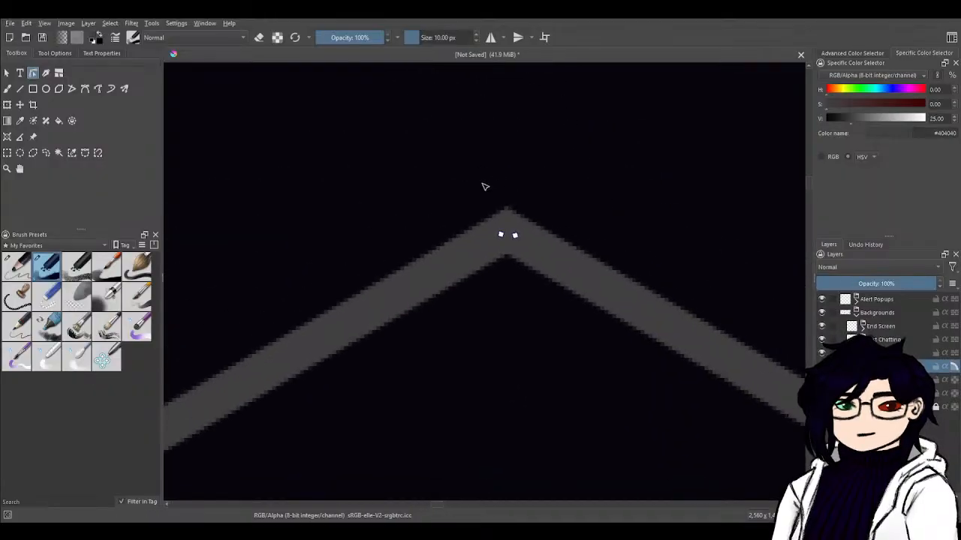
{"action": "scroll", "coordinate": [508, 200], "scroll_direction": "up", "scroll_amount": 3}
{"action": "left_click_drag", "start_coordinate": [657, 243], "coordinate": [671, 99]}
{"action": "scroll", "coordinate": [646, 152], "scroll_direction": "up", "scroll_amount": 2}
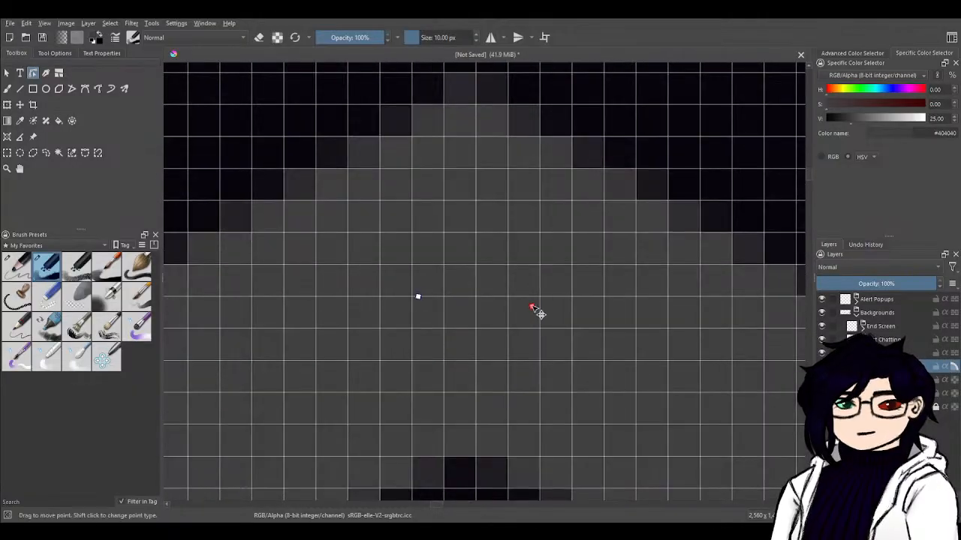
{"action": "left_click_drag", "start_coordinate": [533, 308], "coordinate": [534, 299]}
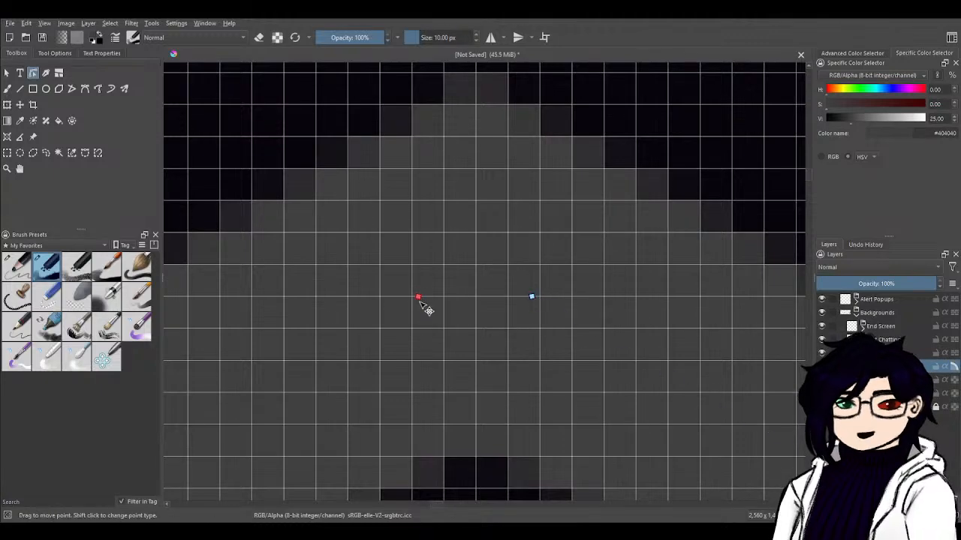
- Bring the two end points at the top corner together midway between them and join them into one point
{"action": "left_click_drag", "start_coordinate": [419, 298], "coordinate": [479, 298]}
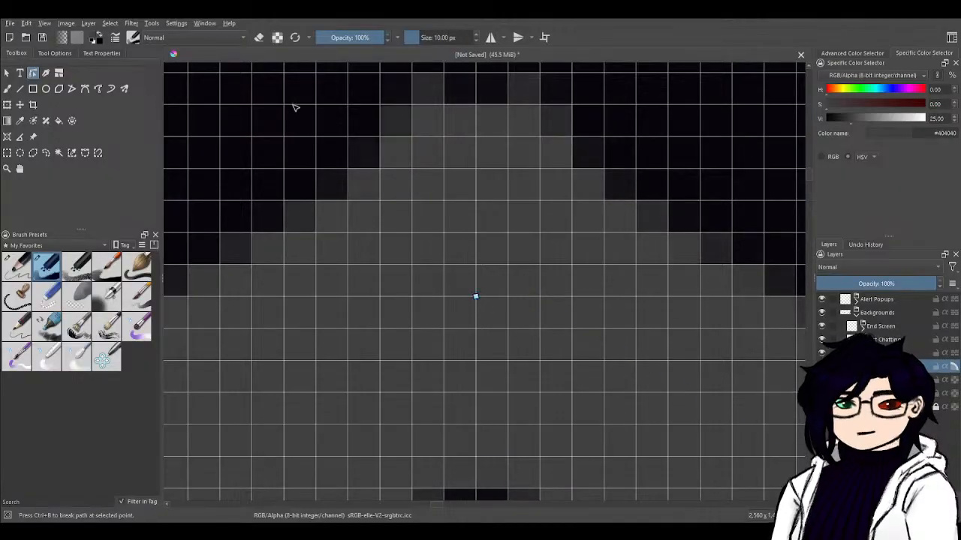
{"action": "left_click_drag", "start_coordinate": [293, 105], "coordinate": [753, 455]}
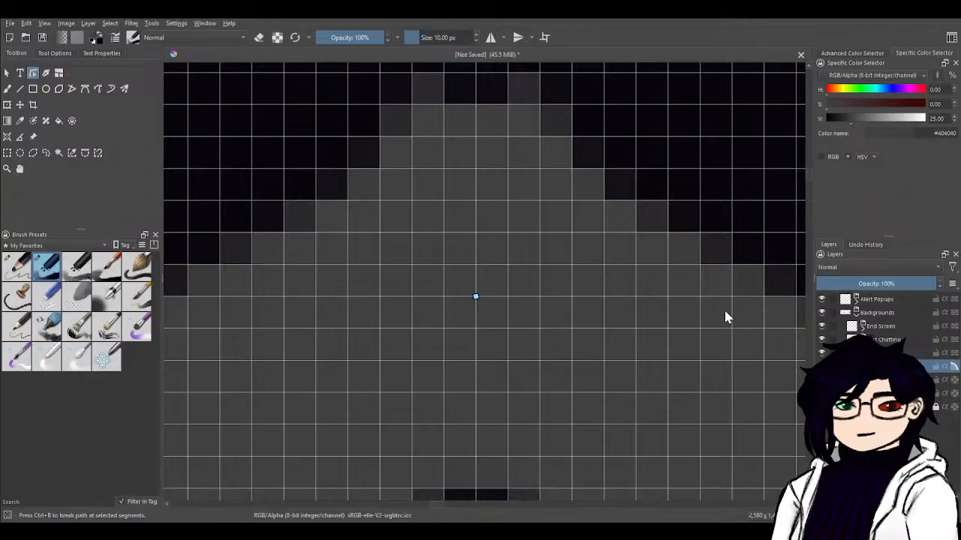
{"action": "key", "text": "j"}
- Examine the spacing of the path points at the hexagon's upper-right corner
{"action": "scroll", "coordinate": [563, 400], "scroll_direction": "down", "scroll_amount": 7}
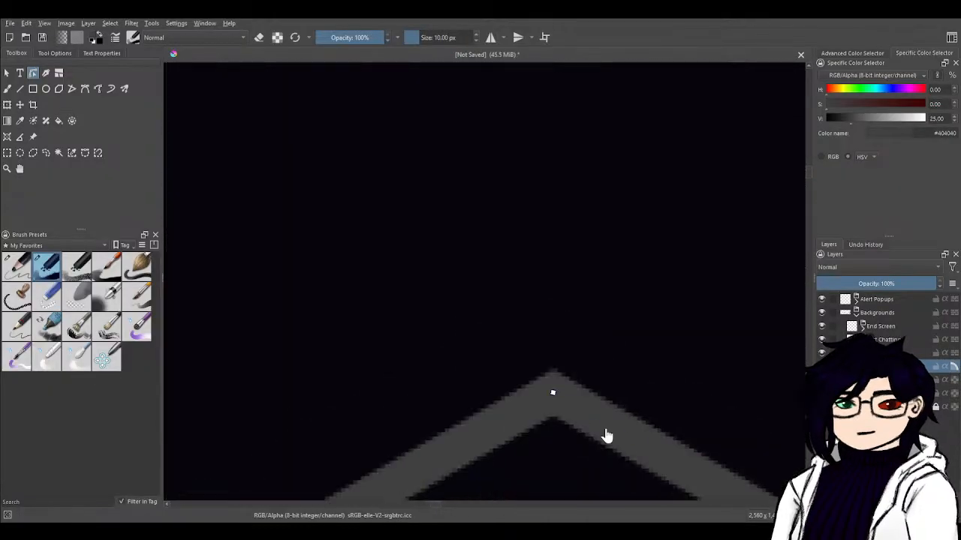
{"action": "left_click_drag", "start_coordinate": [657, 427], "coordinate": [441, 92]}
{"action": "left_click_drag", "start_coordinate": [683, 343], "coordinate": [314, 321]}
{"action": "scroll", "coordinate": [493, 296], "scroll_direction": "up", "scroll_amount": 5}
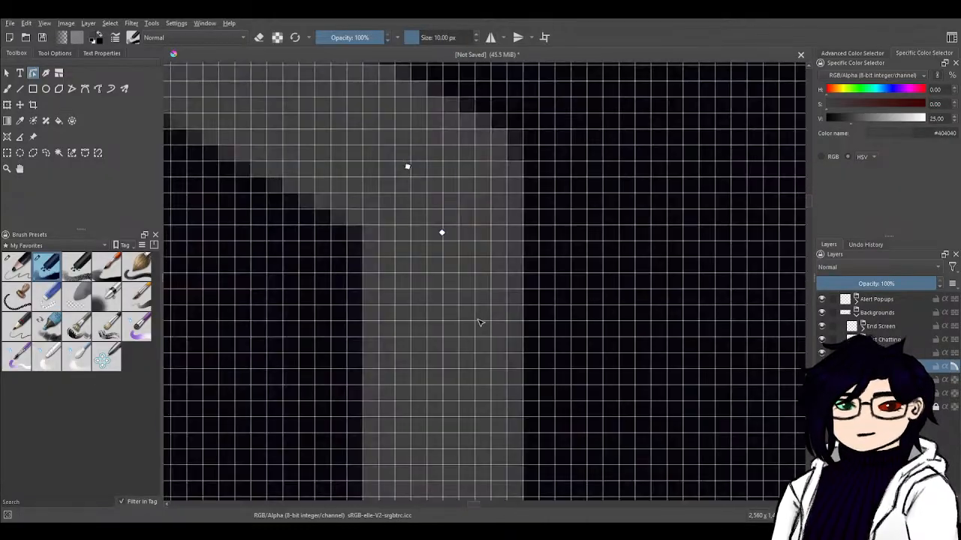
{"action": "left_click_drag", "start_coordinate": [542, 137], "coordinate": [579, 238]}
{"action": "scroll", "coordinate": [522, 254], "scroll_direction": "up", "scroll_amount": 2}
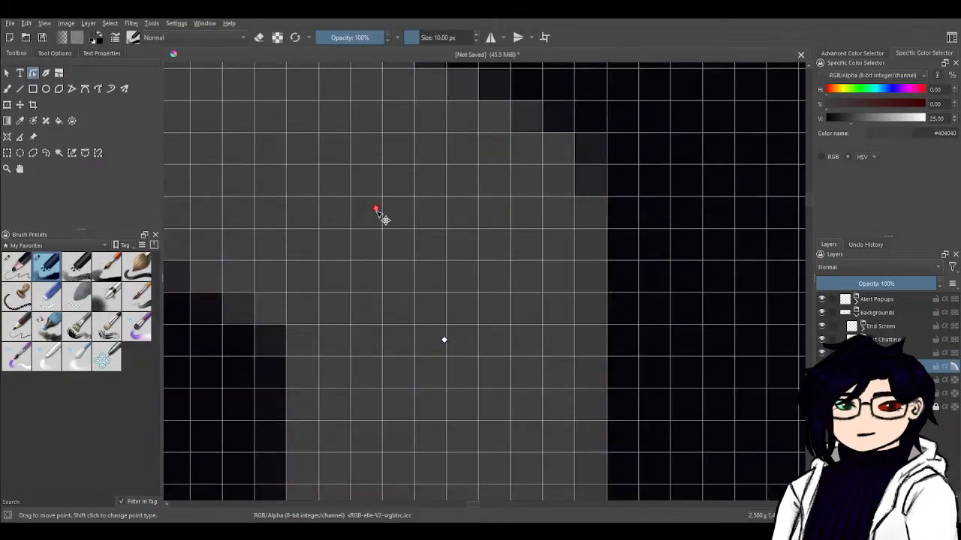
{"action": "scroll", "coordinate": [449, 345], "scroll_direction": "down", "scroll_amount": 5}
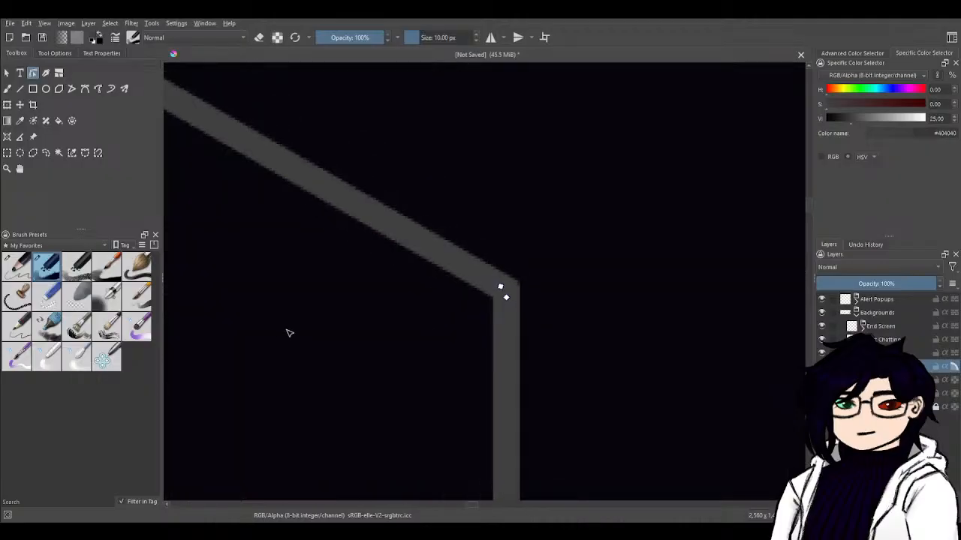
{"action": "scroll", "coordinate": [493, 322], "scroll_direction": "up", "scroll_amount": 2}
{"action": "scroll", "coordinate": [409, 260], "scroll_direction": "up", "scroll_amount": 3}
{"action": "scroll", "coordinate": [363, 248], "scroll_direction": "down", "scroll_amount": 3}
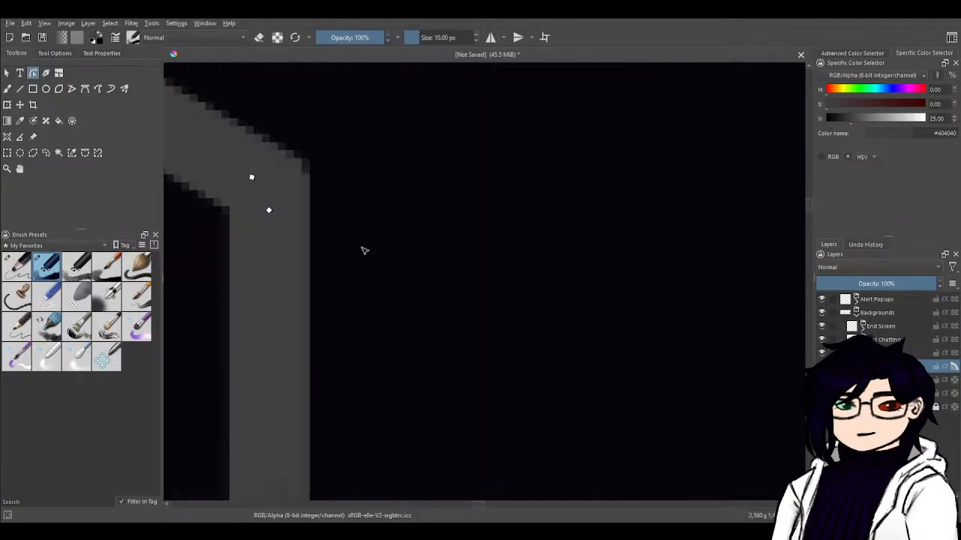
- Move the upper path point at the hexagon's upper-left corner onto the lower point there
{"action": "left_click_drag", "start_coordinate": [195, 296], "coordinate": [852, 328]}
{"action": "left_click_drag", "start_coordinate": [187, 256], "coordinate": [781, 289]}
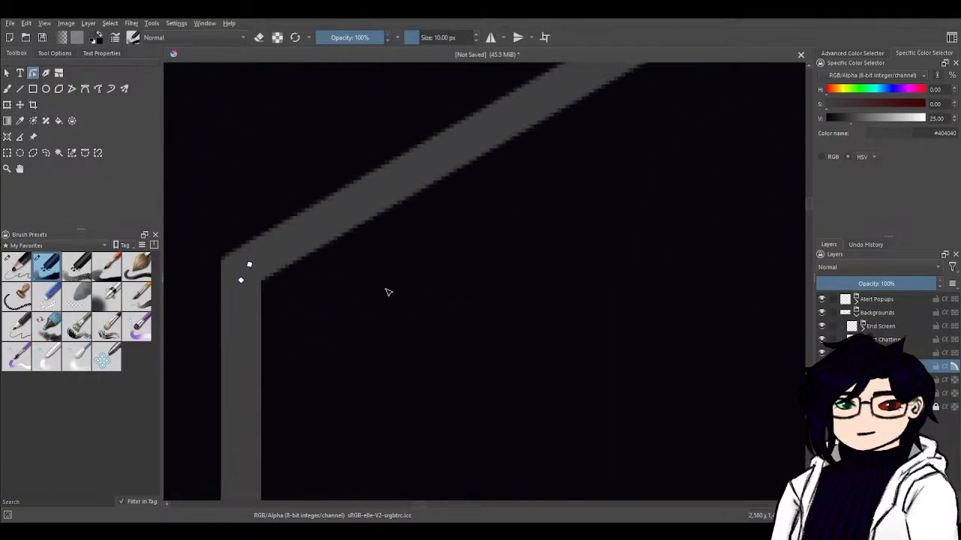
{"action": "left_click_drag", "start_coordinate": [387, 291], "coordinate": [571, 275]}
{"action": "scroll", "coordinate": [442, 268], "scroll_direction": "up", "scroll_amount": 5}
{"action": "left_click_drag", "start_coordinate": [348, 253], "coordinate": [350, 234]}
{"action": "key", "text": "ctrl+z"}
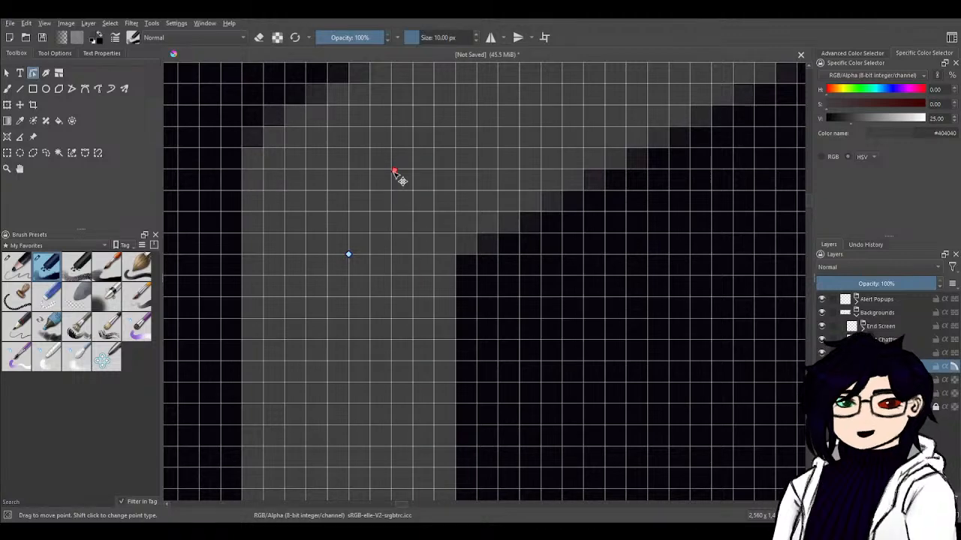
{"action": "left_click_drag", "start_coordinate": [396, 174], "coordinate": [366, 256]}
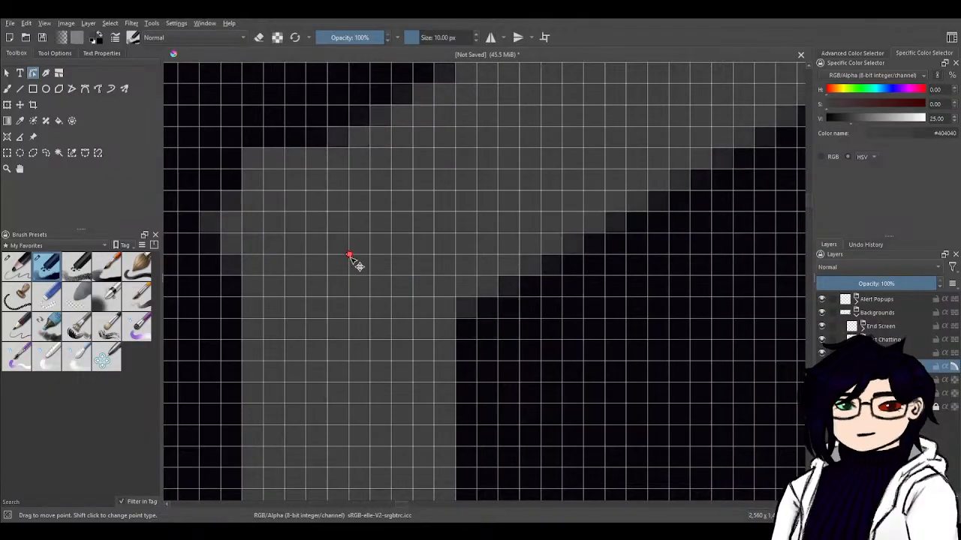
- Undo the point moves at the hexagon's upper-left corner and the leveling of the two end points at its top corner
{"action": "key", "text": "ctrl+z"}
{"action": "key", "text": "ctrl+z"}
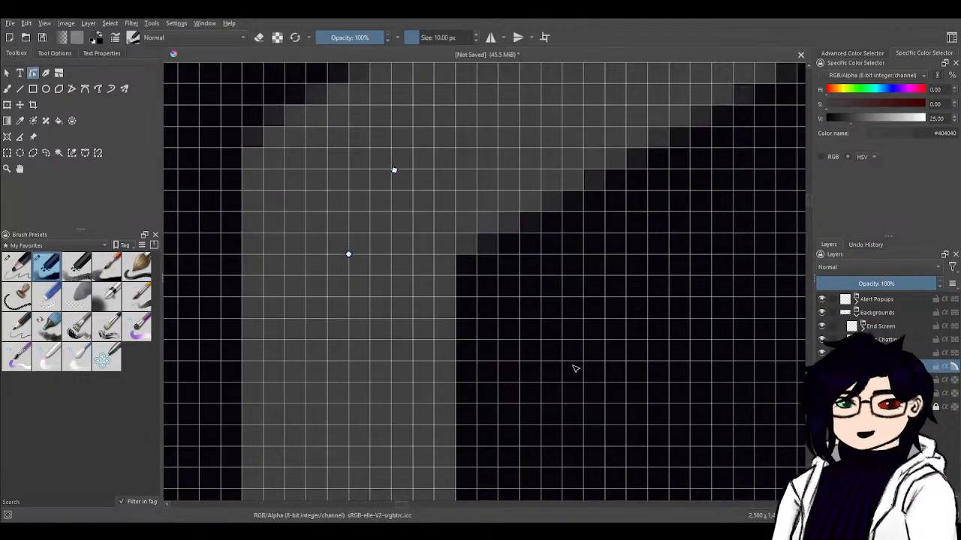
{"action": "scroll", "coordinate": [664, 296], "scroll_direction": "down", "scroll_amount": 5}
{"action": "left_click_drag", "start_coordinate": [706, 283], "coordinate": [114, 284]}
{"action": "scroll", "coordinate": [651, 173], "scroll_direction": "down", "scroll_amount": 5}
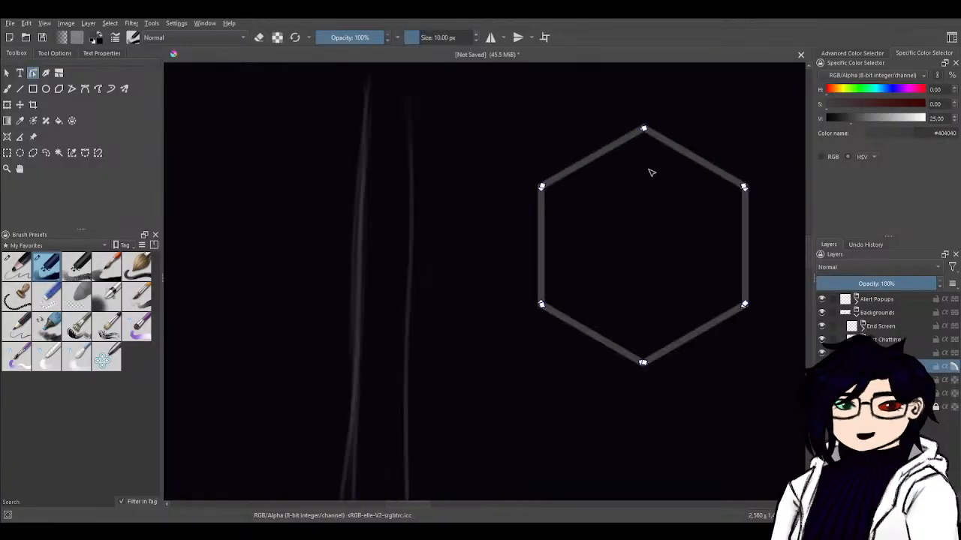
{"action": "scroll", "coordinate": [651, 173], "scroll_direction": "up", "scroll_amount": 3}
{"action": "left_click_drag", "start_coordinate": [654, 182], "coordinate": [585, 232]}
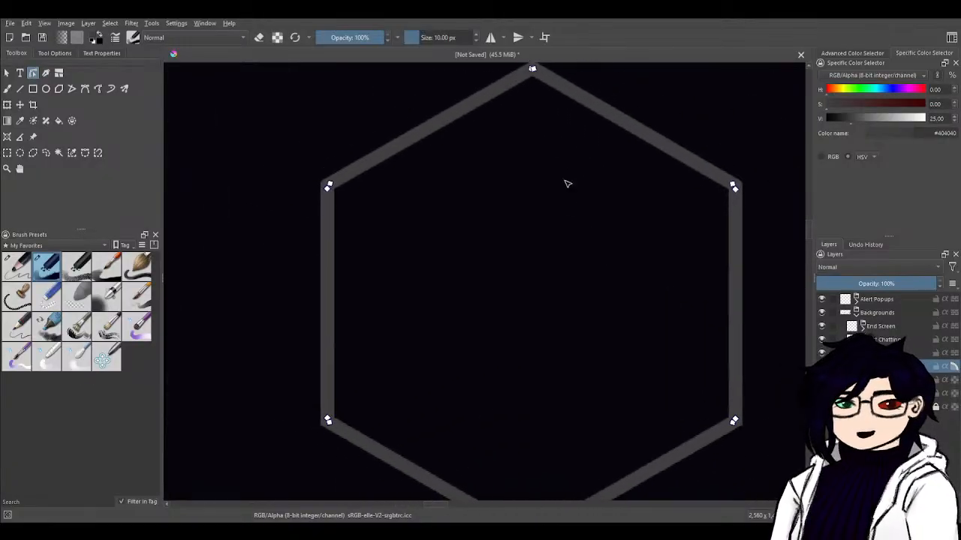
{"action": "scroll", "coordinate": [535, 66], "scroll_direction": "up", "scroll_amount": 6}
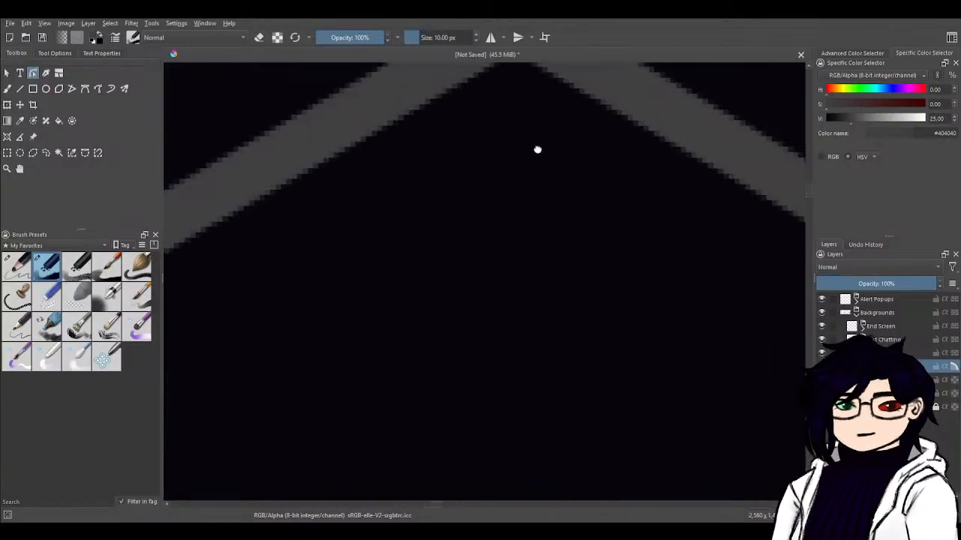
{"action": "scroll", "coordinate": [460, 295], "scroll_direction": "up", "scroll_amount": 3}
{"action": "left_click_drag", "start_coordinate": [439, 192], "coordinate": [542, 483]}
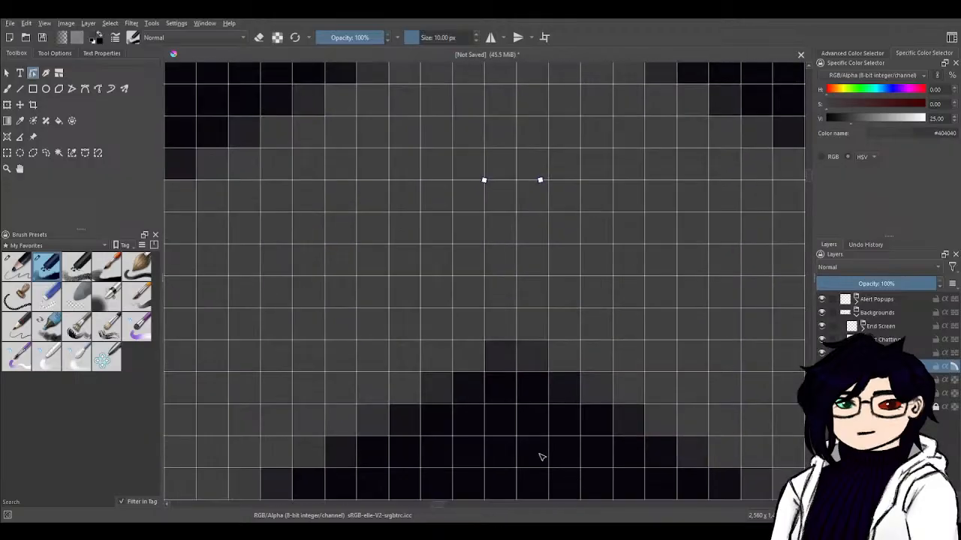
{"action": "key", "text": "ctrl+z"}
{"action": "key", "text": "ctrl+z"}
{"action": "scroll", "coordinate": [525, 420], "scroll_direction": "down", "scroll_amount": 4}
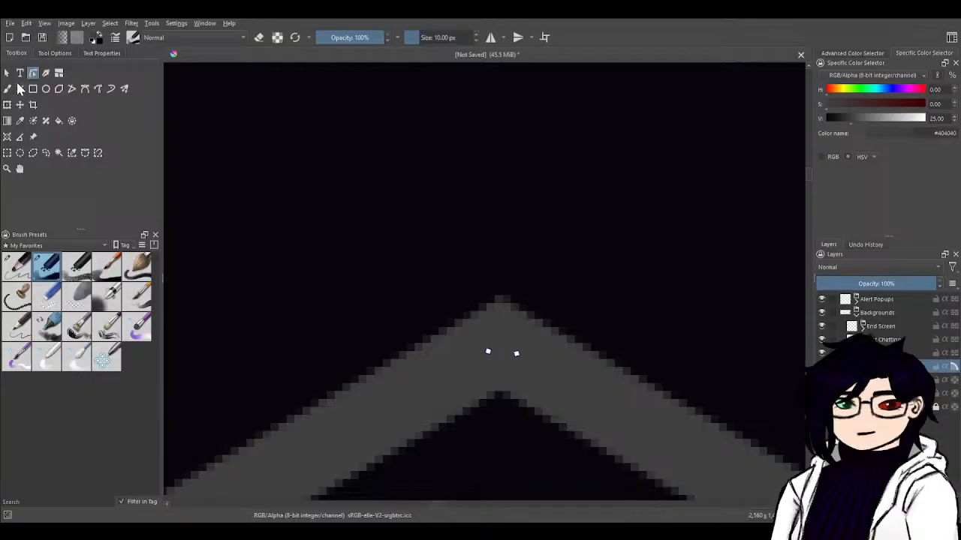
- Examine how the selected sides meet at the hexagon's top and upper-left corners
{"action": "left_click", "coordinate": [6, 73]}
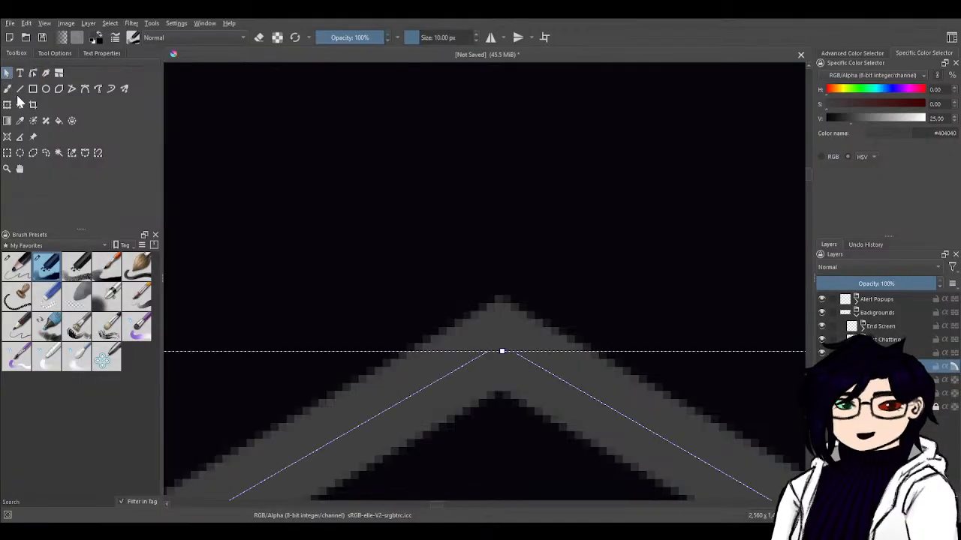
{"action": "left_click_drag", "start_coordinate": [503, 262], "coordinate": [401, 153]}
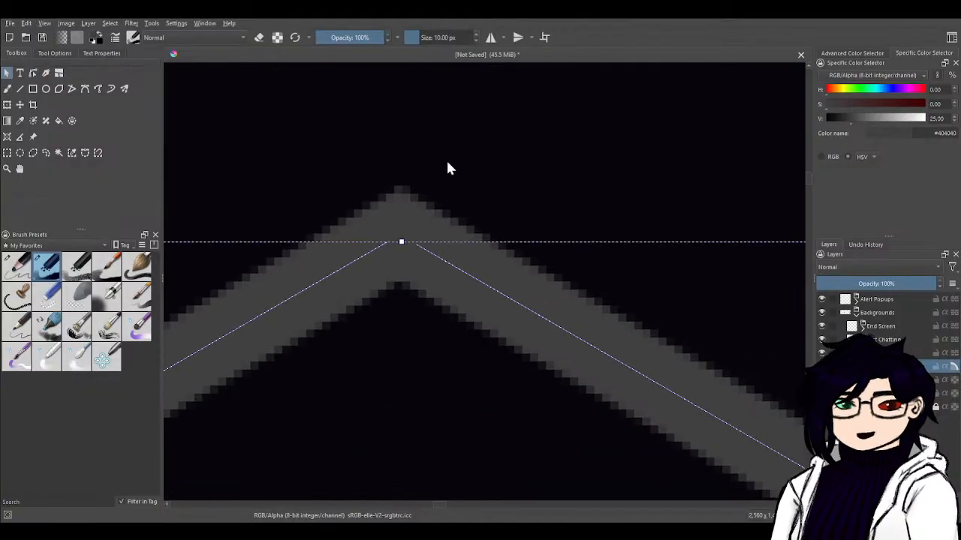
{"action": "scroll", "coordinate": [581, 197], "scroll_direction": "down", "scroll_amount": 3}
{"action": "left_click_drag", "start_coordinate": [660, 421], "coordinate": [413, 197]}
{"action": "left_click_drag", "start_coordinate": [603, 274], "coordinate": [794, 395]}
{"action": "left_click_drag", "start_coordinate": [246, 322], "coordinate": [562, 337]}
{"action": "scroll", "coordinate": [518, 398], "scroll_direction": "up", "scroll_amount": 8}
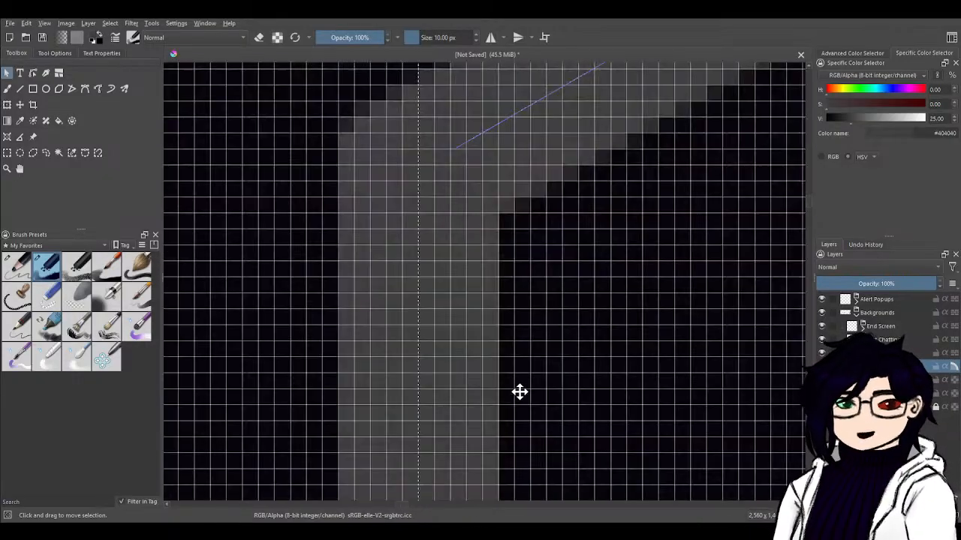
{"action": "scroll", "coordinate": [544, 360], "scroll_direction": "down", "scroll_amount": 5}
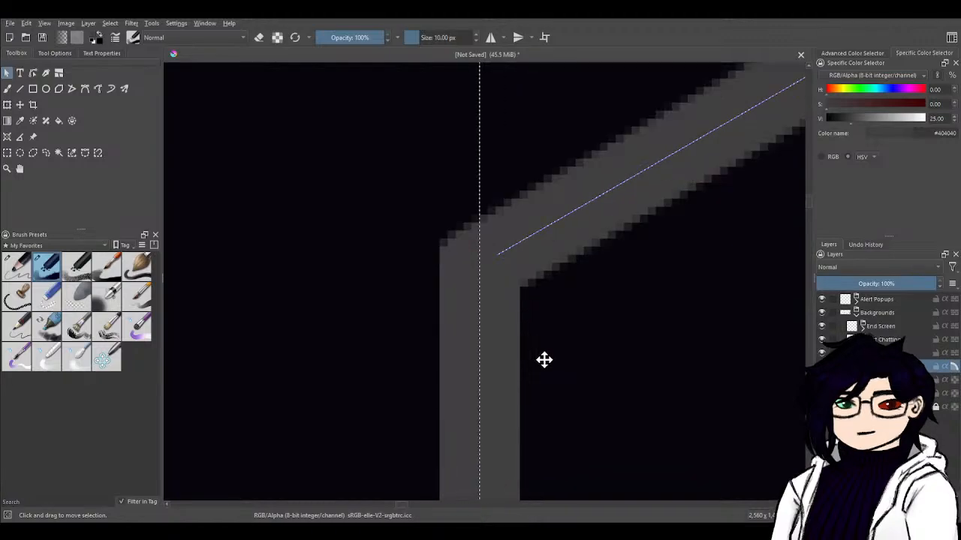
- Move the hexagon's whole upper-left side so its lower end point lands on the upper end point of the vertical left side
{"action": "left_click", "coordinate": [33, 73]}
{"action": "left_click_drag", "start_coordinate": [694, 287], "coordinate": [599, 367]}
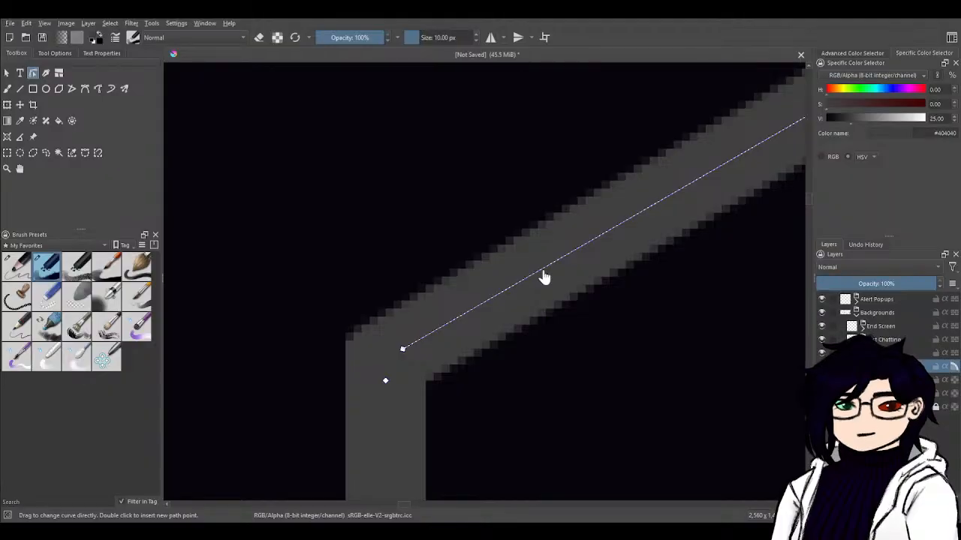
{"action": "scroll", "coordinate": [574, 366], "scroll_direction": "down", "scroll_amount": 1}
{"action": "scroll", "coordinate": [552, 306], "scroll_direction": "up", "scroll_amount": 1}
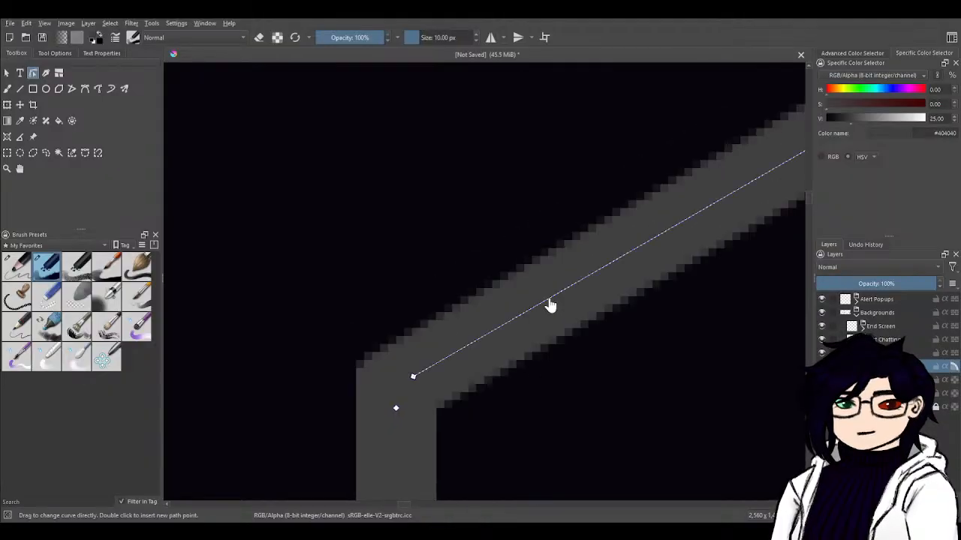
{"action": "left_click_drag", "start_coordinate": [550, 300], "coordinate": [543, 296]}
{"action": "key", "text": "ctrl+z"}
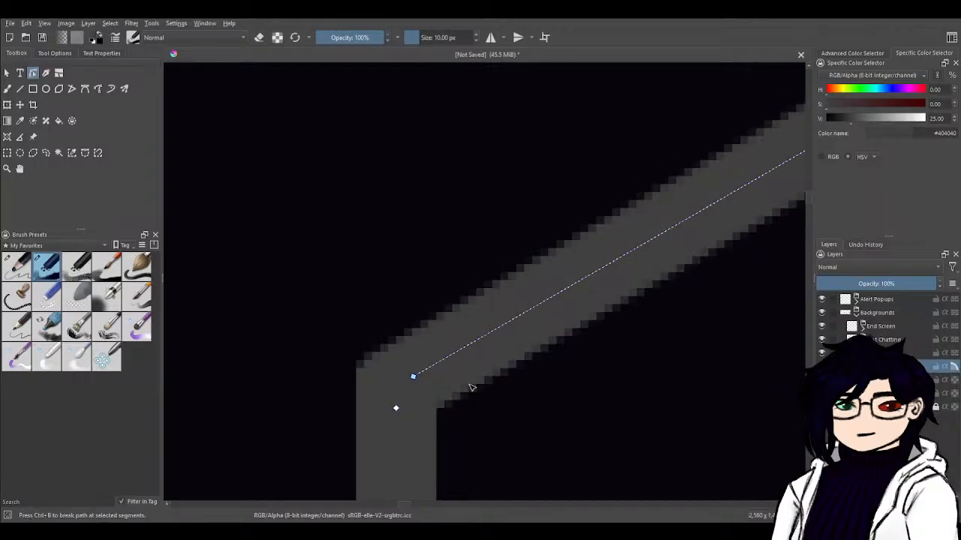
{"action": "left_click_drag", "start_coordinate": [410, 432], "coordinate": [487, 356]}
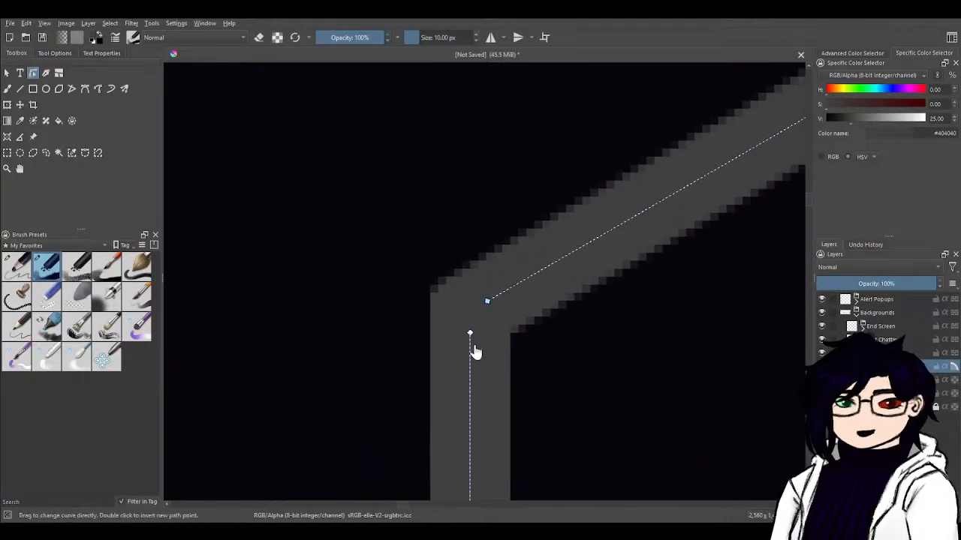
{"action": "scroll", "coordinate": [480, 334], "scroll_direction": "up", "scroll_amount": 4}
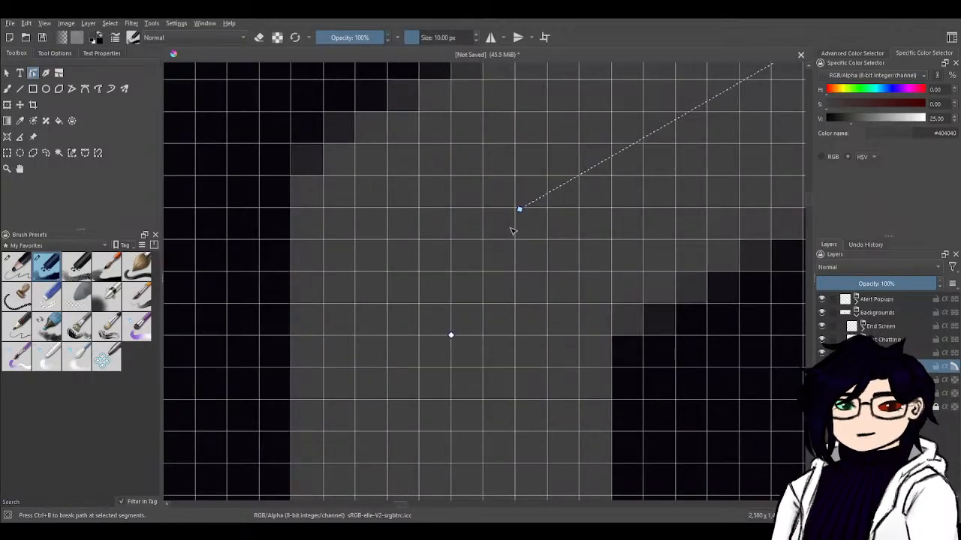
{"action": "left_click_drag", "start_coordinate": [520, 213], "coordinate": [462, 346]}
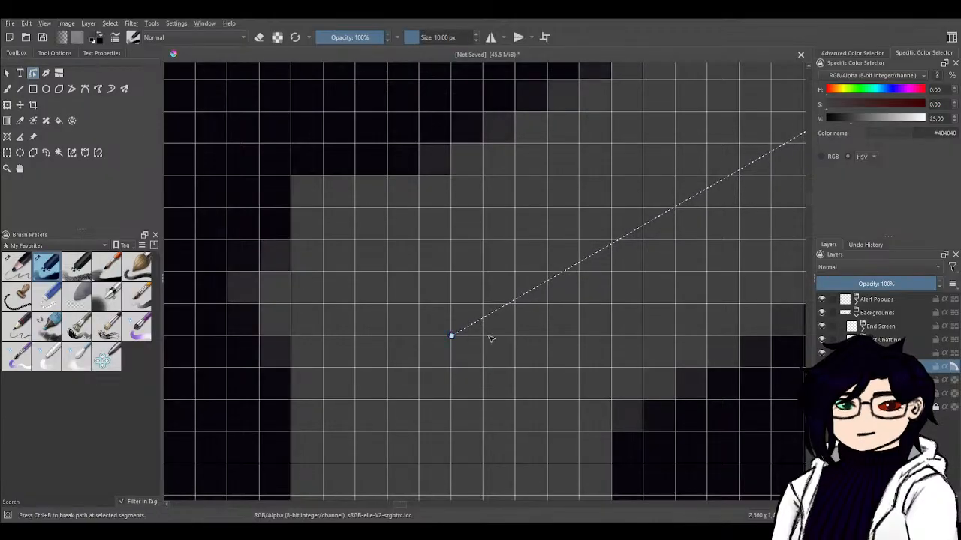
- Lower the hexagon's whole upper-right side until its top end point is level with the upper-left side's end point
{"action": "scroll", "coordinate": [597, 327], "scroll_direction": "down", "scroll_amount": 5}
{"action": "left_click_drag", "start_coordinate": [751, 316], "coordinate": [453, 462]}
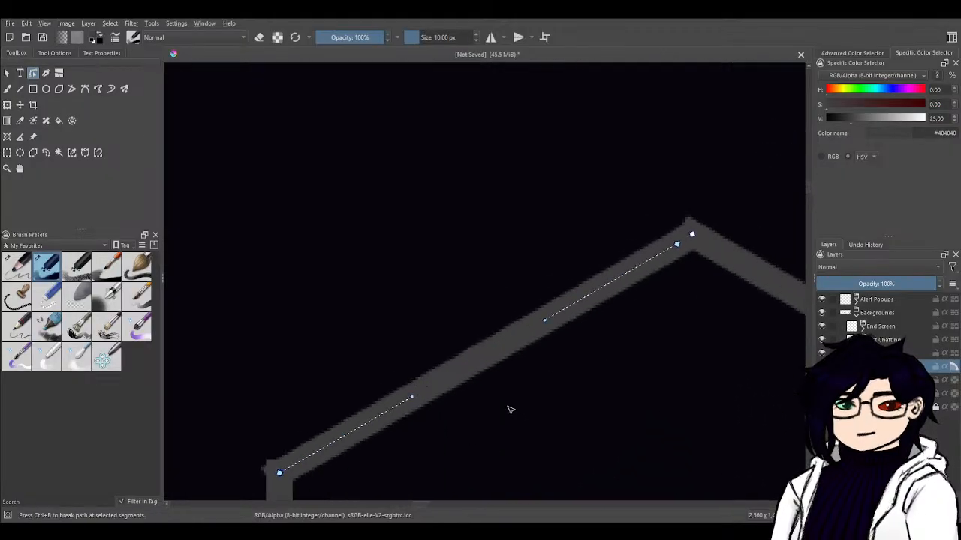
{"action": "scroll", "coordinate": [514, 371], "scroll_direction": "up", "scroll_amount": 5}
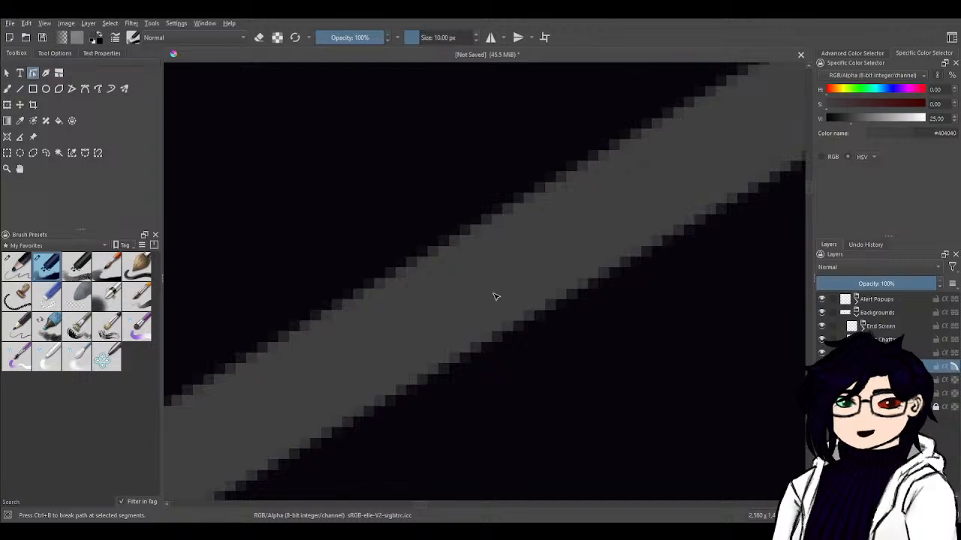
{"action": "scroll", "coordinate": [547, 338], "scroll_direction": "down", "scroll_amount": 6}
{"action": "scroll", "coordinate": [424, 280], "scroll_direction": "up", "scroll_amount": 3}
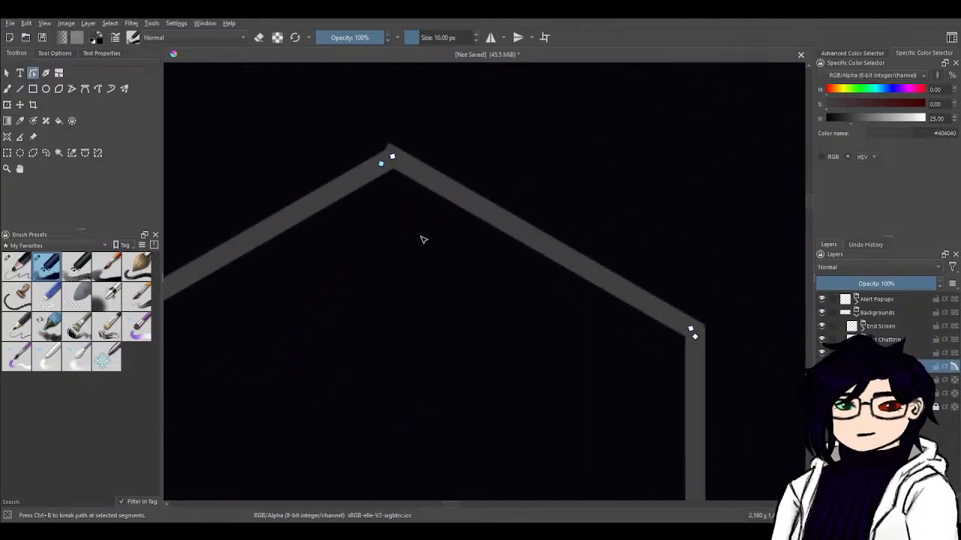
{"action": "scroll", "coordinate": [423, 238], "scroll_direction": "down", "scroll_amount": 1}
{"action": "scroll", "coordinate": [425, 257], "scroll_direction": "up", "scroll_amount": 2}
{"action": "scroll", "coordinate": [429, 267], "scroll_direction": "down", "scroll_amount": 2}
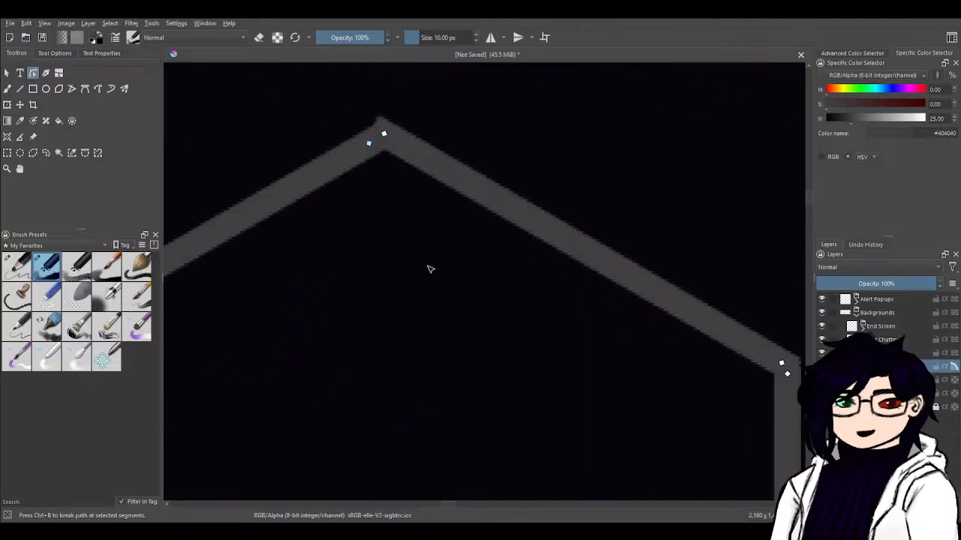
{"action": "scroll", "coordinate": [432, 263], "scroll_direction": "up", "scroll_amount": 2}
{"action": "left_click_drag", "start_coordinate": [589, 204], "coordinate": [583, 215]}
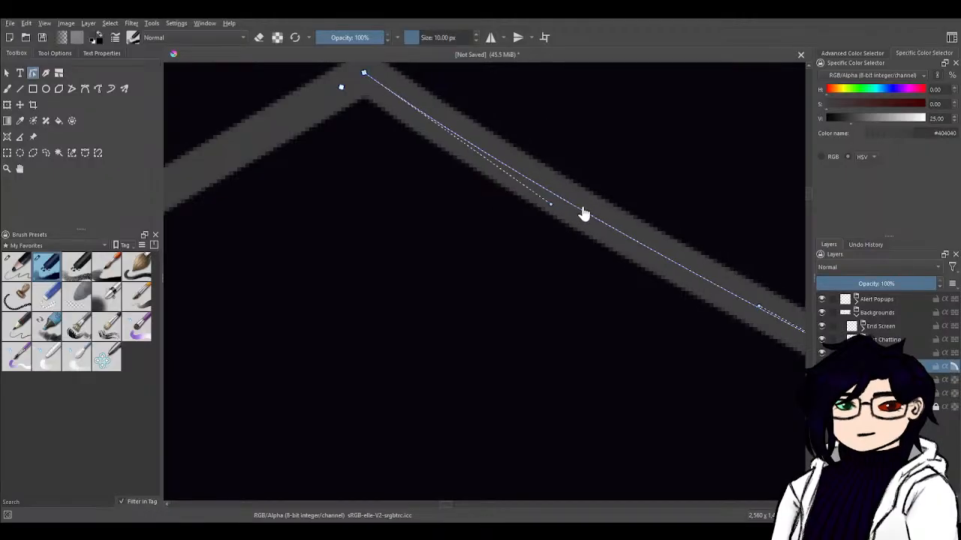
{"action": "key", "text": "ctrl+z"}
{"action": "left_click_drag", "start_coordinate": [391, 160], "coordinate": [446, 399]}
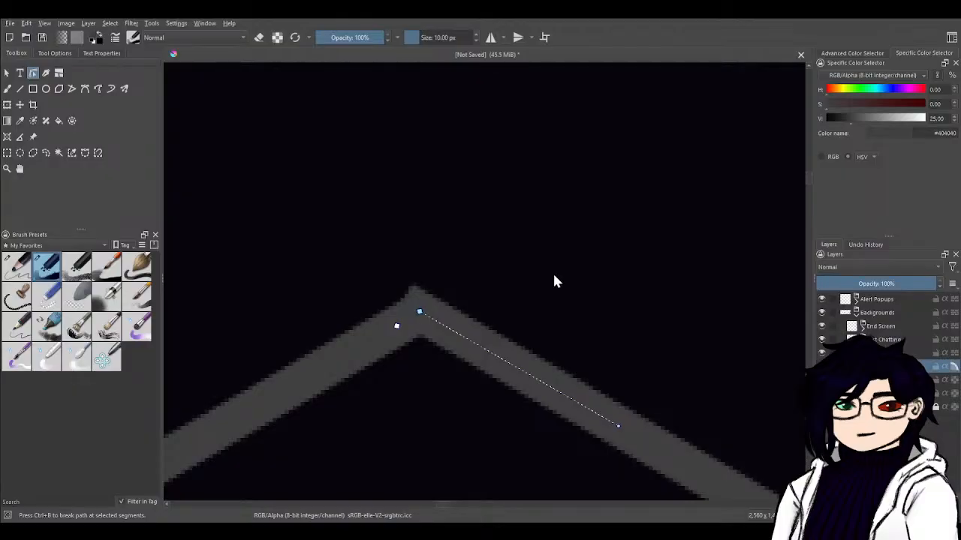
{"action": "scroll", "coordinate": [403, 311], "scroll_direction": "up", "scroll_amount": 4}
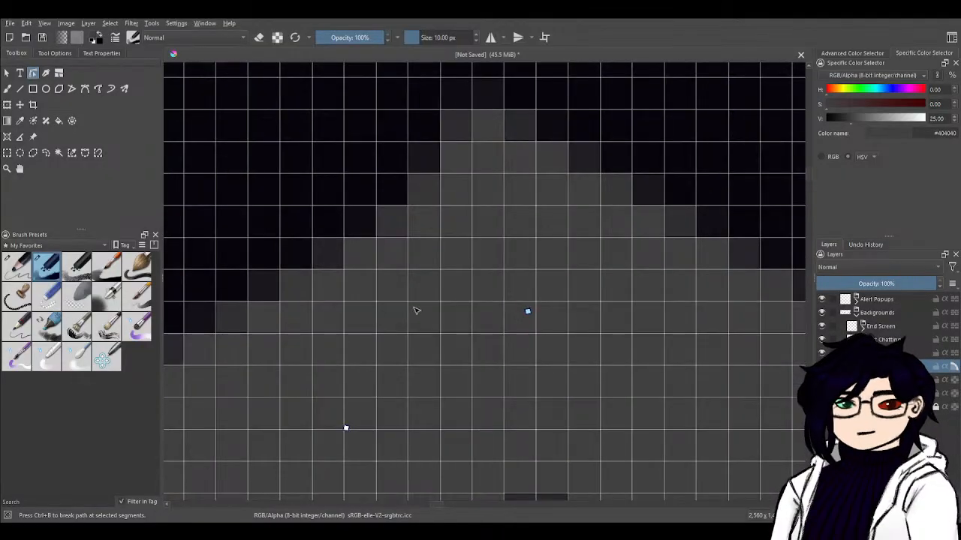
{"action": "left_click_drag", "start_coordinate": [580, 196], "coordinate": [586, 171]}
{"action": "left_click_drag", "start_coordinate": [741, 161], "coordinate": [673, 282]}
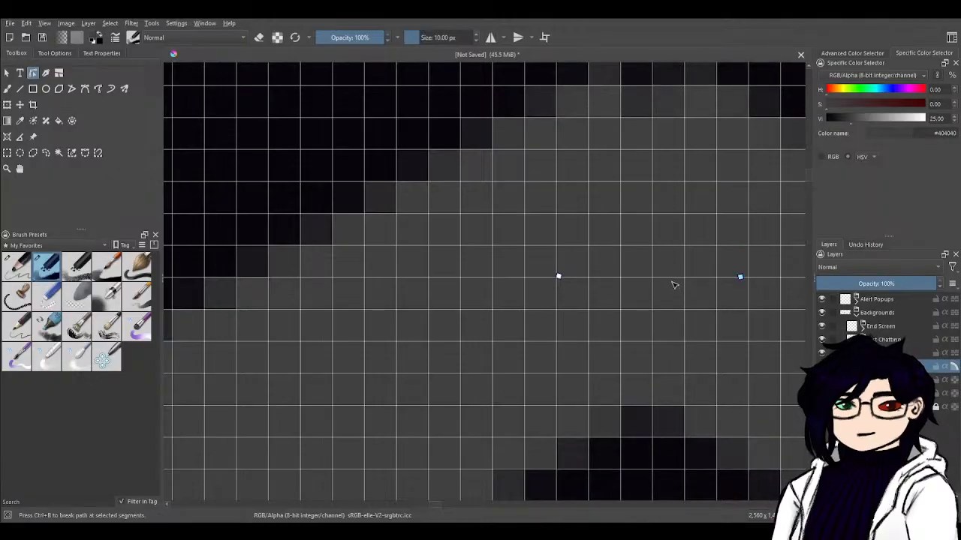
- Move the upper-right side horizontally so its top end point lands on the upper-left side's end point
{"action": "left_click_drag", "start_coordinate": [746, 284], "coordinate": [563, 290]}
{"action": "scroll", "coordinate": [563, 290], "scroll_direction": "down", "scroll_amount": 4}
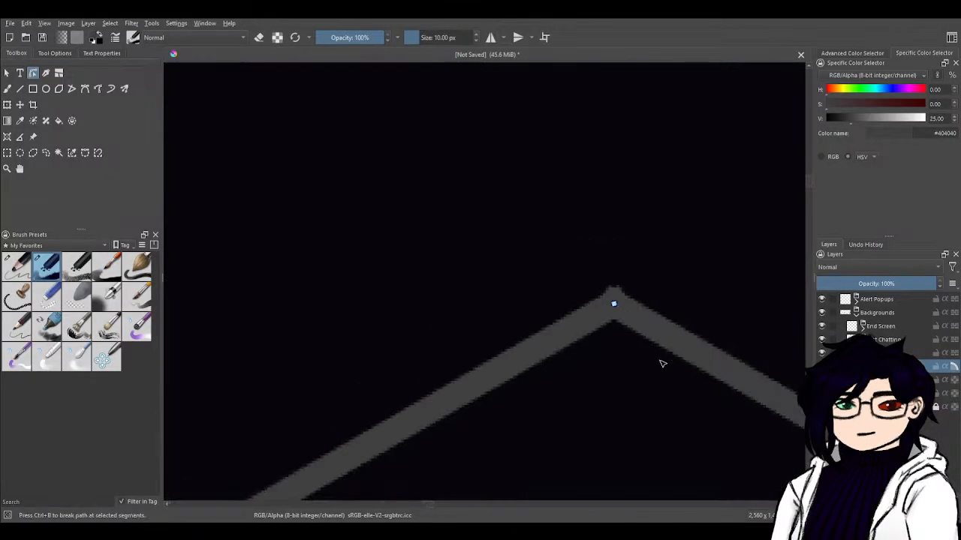
{"action": "scroll", "coordinate": [687, 422], "scroll_direction": "up", "scroll_amount": 3}
{"action": "scroll", "coordinate": [686, 420], "scroll_direction": "down", "scroll_amount": 2}
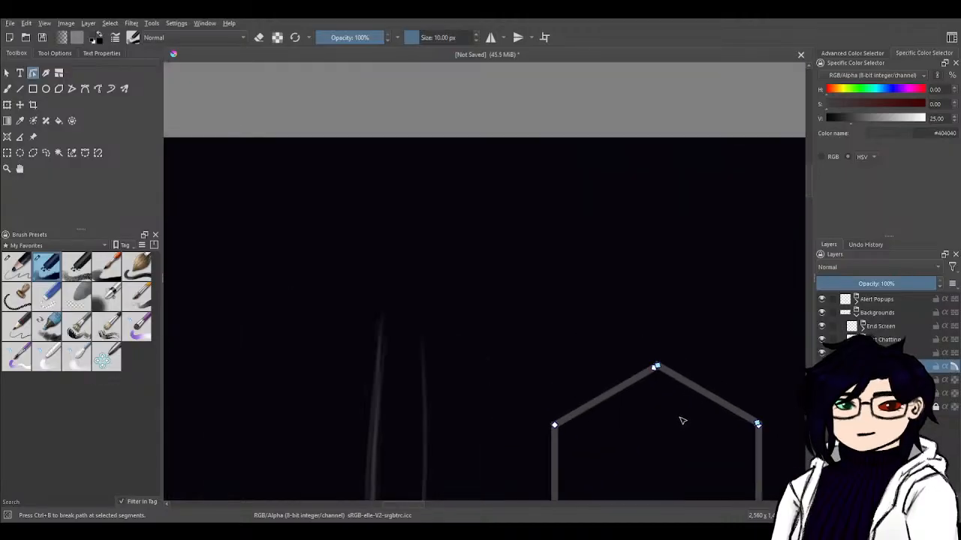
{"action": "scroll", "coordinate": [661, 386], "scroll_direction": "up", "scroll_amount": 5}
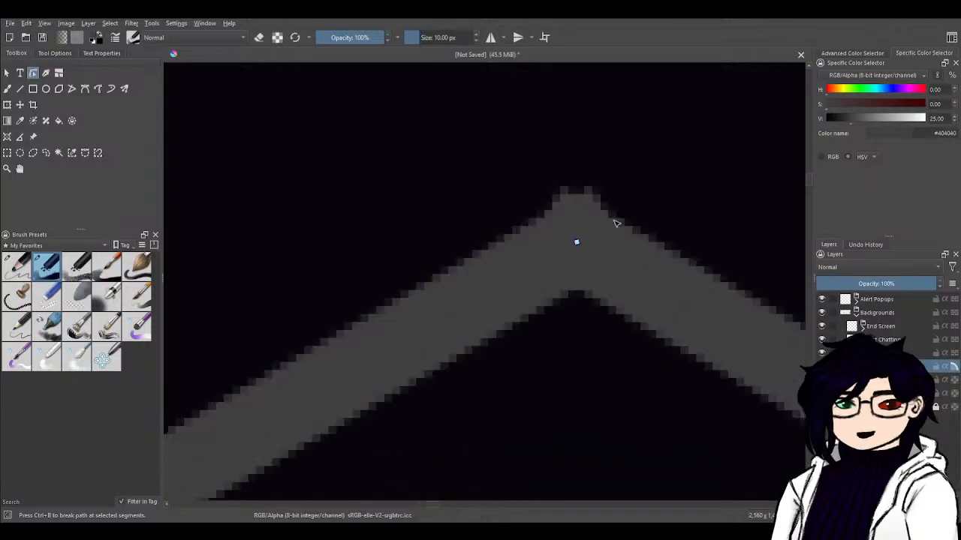
{"action": "scroll", "coordinate": [613, 222], "scroll_direction": "up", "scroll_amount": 4}
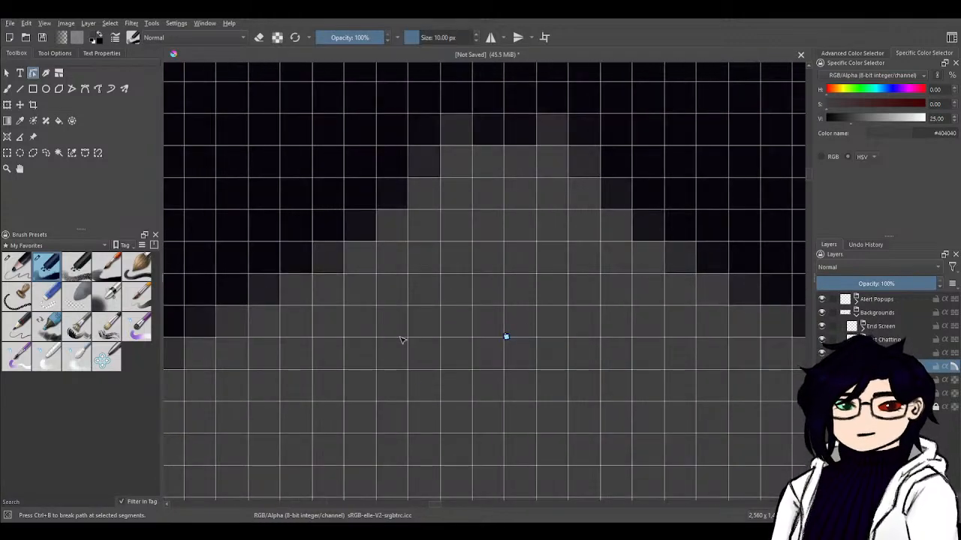
{"action": "scroll", "coordinate": [316, 351], "scroll_direction": "down", "scroll_amount": 2}
{"action": "scroll", "coordinate": [334, 345], "scroll_direction": "up", "scroll_amount": 2}
{"action": "scroll", "coordinate": [627, 342], "scroll_direction": "down", "scroll_amount": 2}
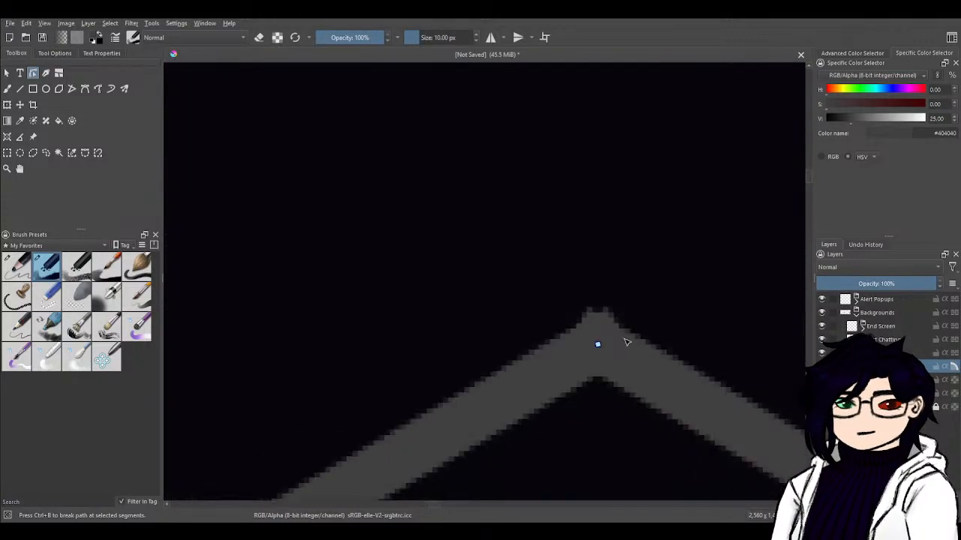
- Move the hexagon's vertical right side leftward to line up with the lower end point of the upper-right side
{"action": "scroll", "coordinate": [701, 355], "scroll_direction": "right", "scroll_amount": 10}
{"action": "scroll", "coordinate": [701, 355], "scroll_direction": "down", "scroll_amount": 6}
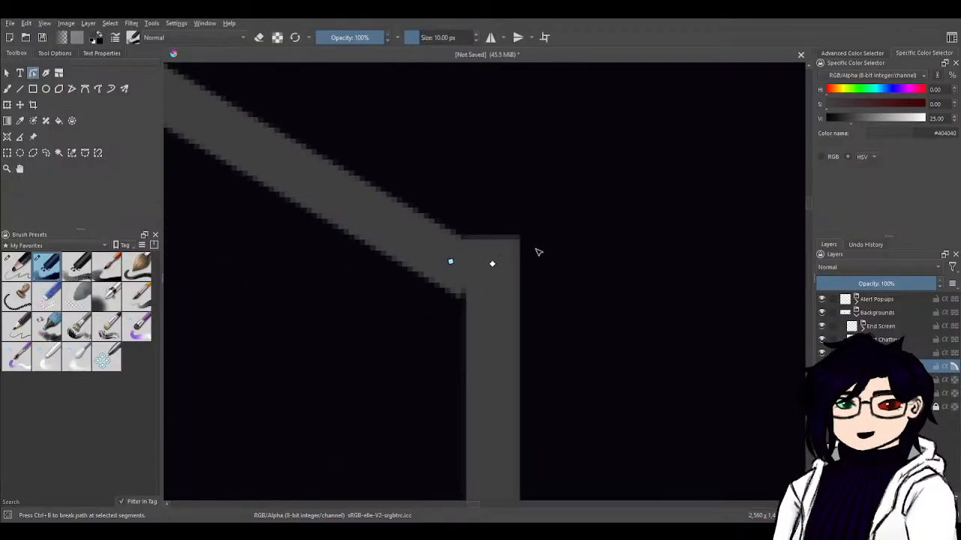
{"action": "left_click_drag", "start_coordinate": [548, 284], "coordinate": [611, 82]}
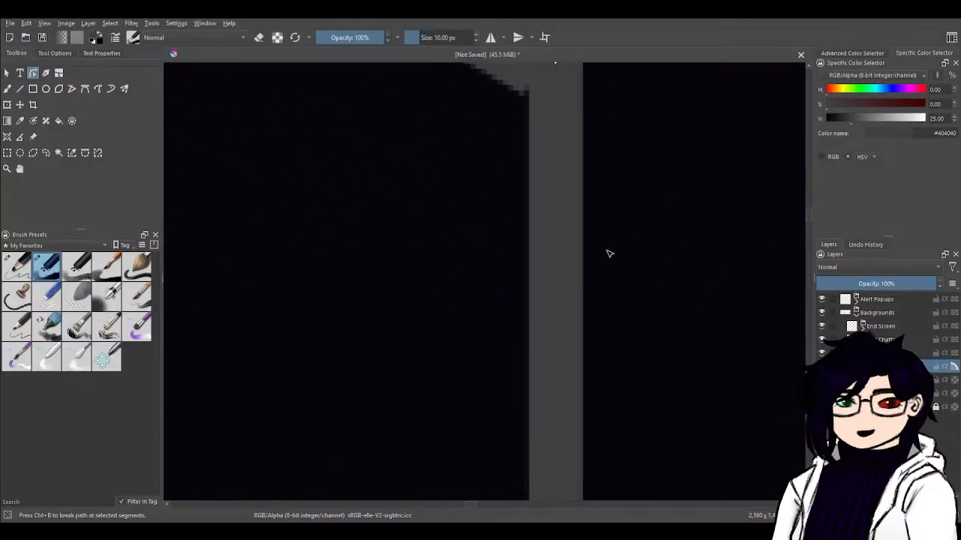
{"action": "left_click_drag", "start_coordinate": [556, 295], "coordinate": [539, 295]}
{"action": "key", "text": "ctrl+z"}
{"action": "left_click_drag", "start_coordinate": [609, 130], "coordinate": [659, 345]}
{"action": "left_click_drag", "start_coordinate": [606, 281], "coordinate": [563, 281]}
- Raise the vertical right side's upper point onto the upper-right side's lower end point
{"action": "scroll", "coordinate": [572, 291], "scroll_direction": "up", "scroll_amount": 5}
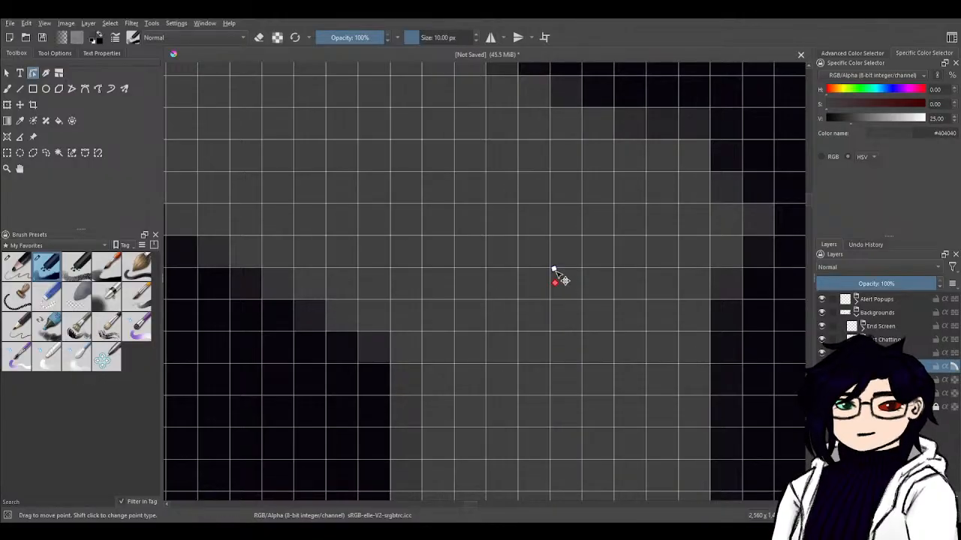
{"action": "left_click", "coordinate": [555, 283]}
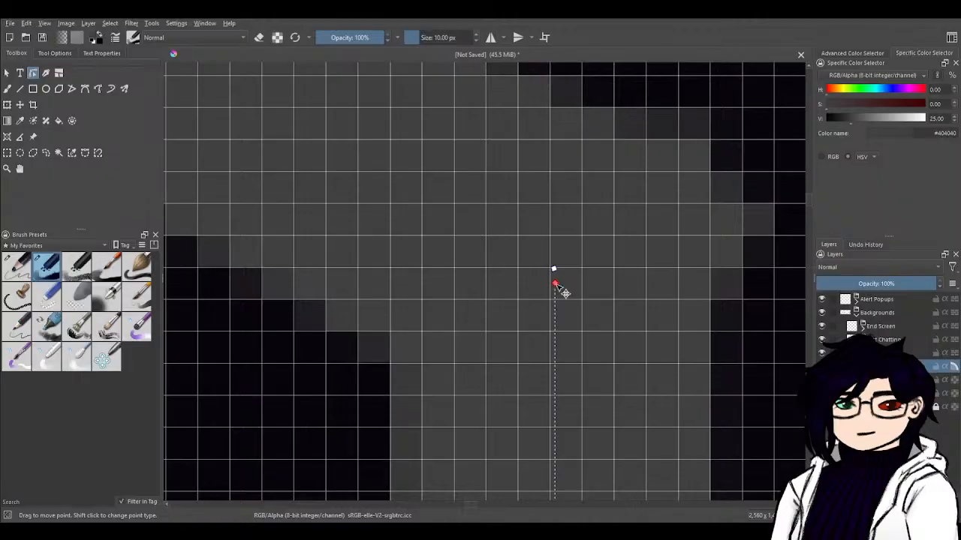
{"action": "left_click_drag", "start_coordinate": [555, 283], "coordinate": [555, 272]}
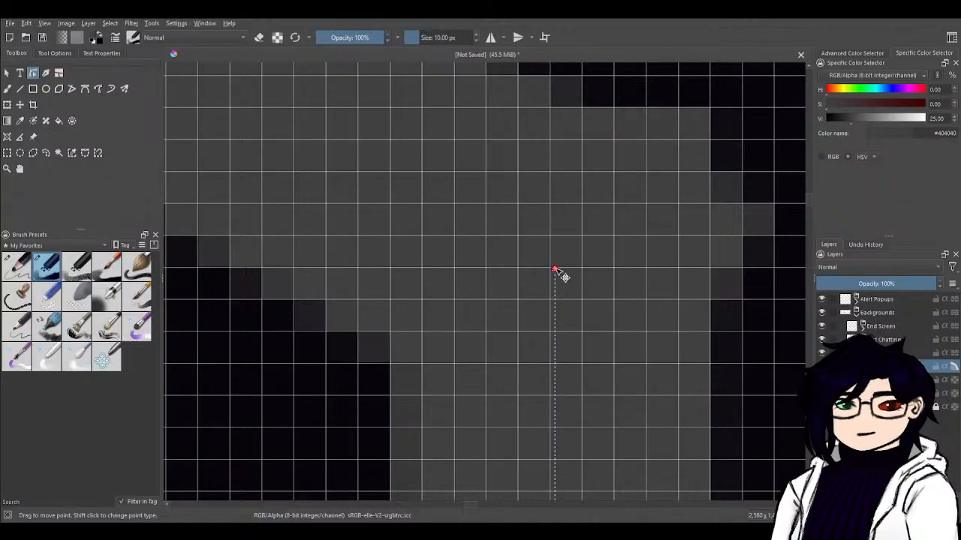
{"action": "scroll", "coordinate": [563, 278], "scroll_direction": "down", "scroll_amount": 10}
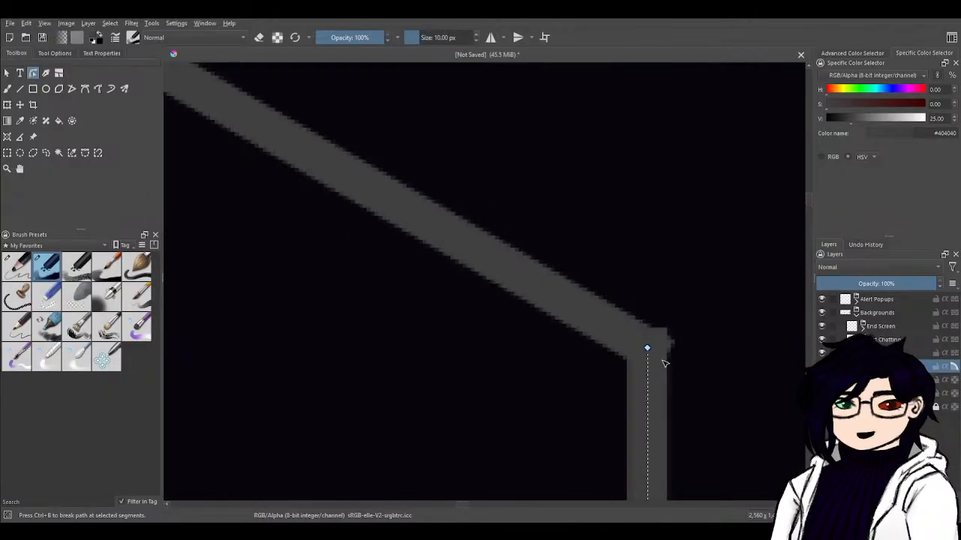
- Try to raise the lower-right side's upper end point towards the lower end point of the vertical right side
{"action": "scroll", "coordinate": [718, 435], "scroll_direction": "down", "scroll_amount": 2}
{"action": "left_click_drag", "start_coordinate": [710, 444], "coordinate": [577, 158]}
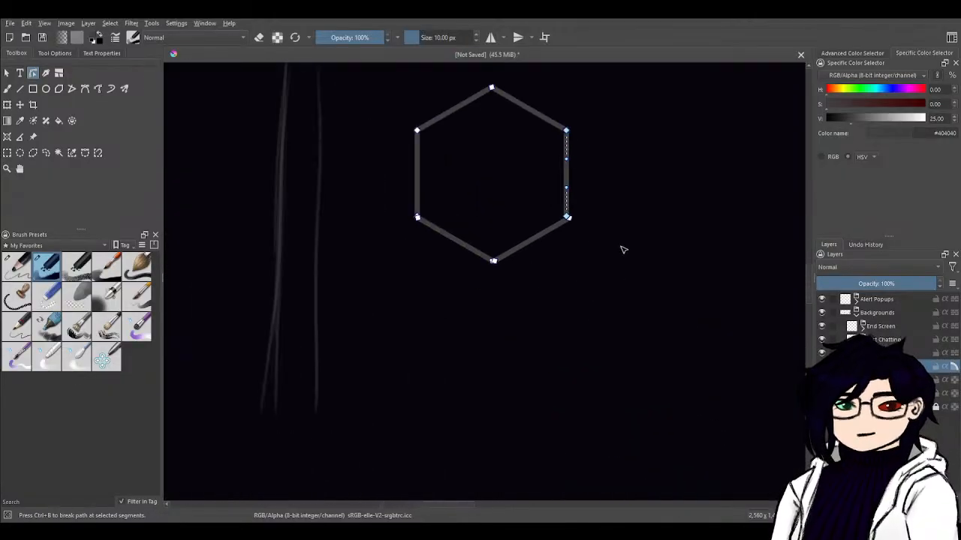
{"action": "scroll", "coordinate": [589, 238], "scroll_direction": "up", "scroll_amount": 6}
{"action": "left_click_drag", "start_coordinate": [501, 191], "coordinate": [724, 331]}
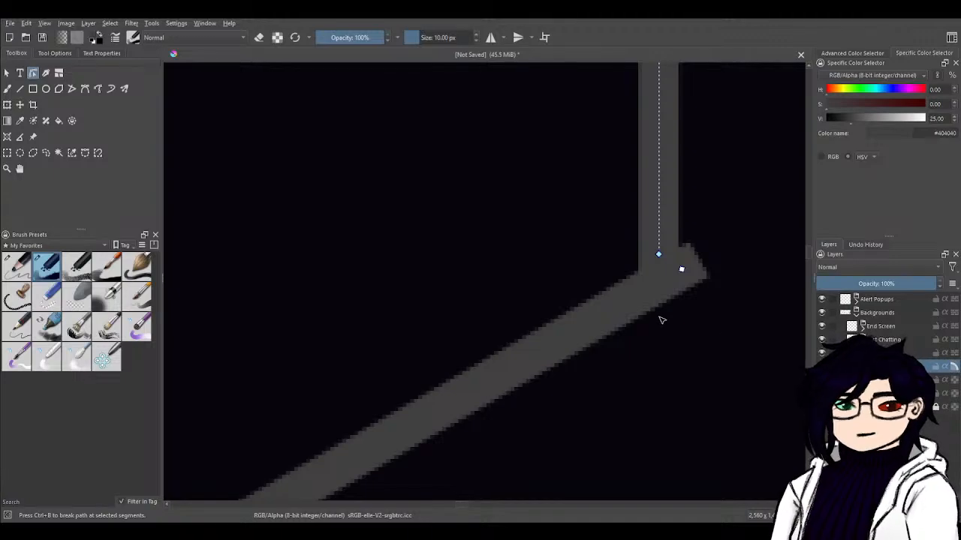
{"action": "scroll", "coordinate": [653, 307], "scroll_direction": "up", "scroll_amount": 3}
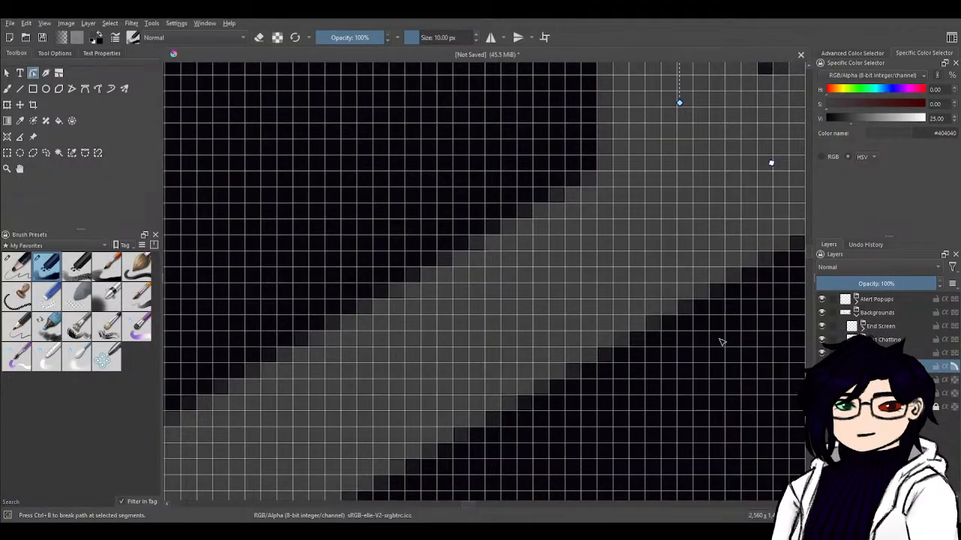
{"action": "scroll", "coordinate": [722, 344], "scroll_direction": "up", "scroll_amount": 1}
{"action": "left_click_drag", "start_coordinate": [709, 313], "coordinate": [506, 476]}
{"action": "scroll", "coordinate": [474, 283], "scroll_direction": "up", "scroll_amount": 1}
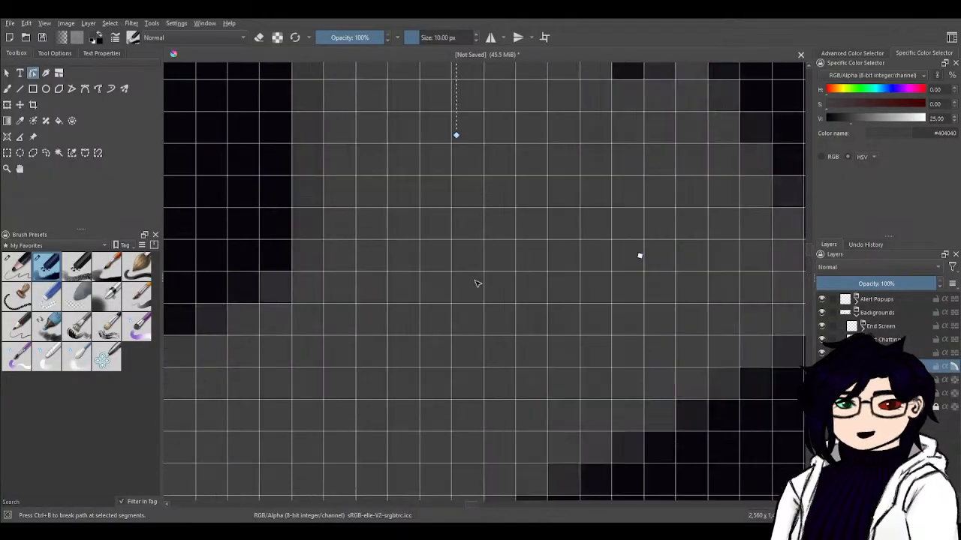
{"action": "left_click_drag", "start_coordinate": [412, 262], "coordinate": [519, 356]}
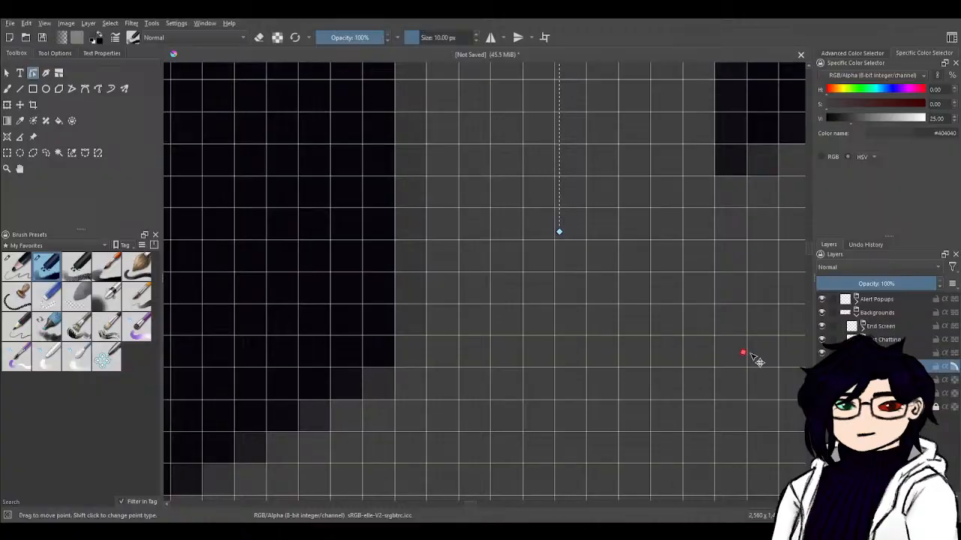
{"action": "left_click_drag", "start_coordinate": [749, 357], "coordinate": [738, 241]}
{"action": "scroll", "coordinate": [755, 385], "scroll_direction": "down", "scroll_amount": 3}
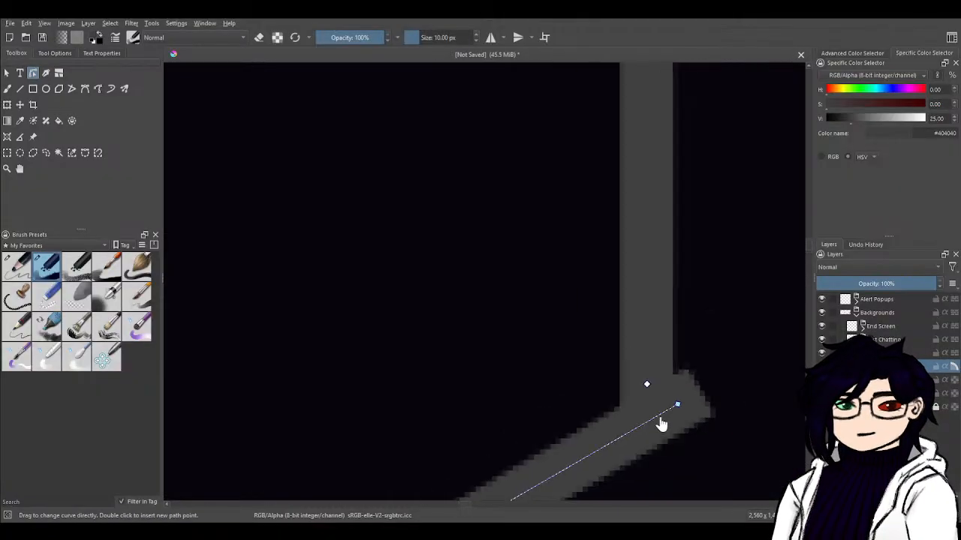
- Select the whole lower-right side and move it up and left so its upper end point lands on the vertical right side's lower end point
{"action": "mouse_move", "coordinate": [643, 456]}
{"action": "left_mouse_down"}
{"action": "mouse_move", "coordinate": [741, 139]}
{"action": "mouse_move", "coordinate": [678, 253]}
{"action": "left_mouse_up"}
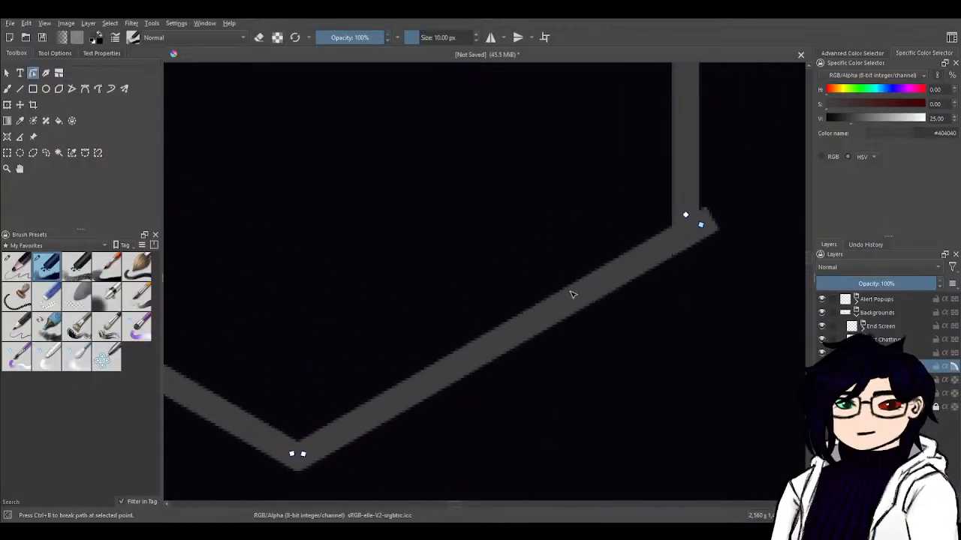
{"action": "left_click_drag", "start_coordinate": [571, 296], "coordinate": [577, 336]}
{"action": "key", "text": "ctrl+z"}
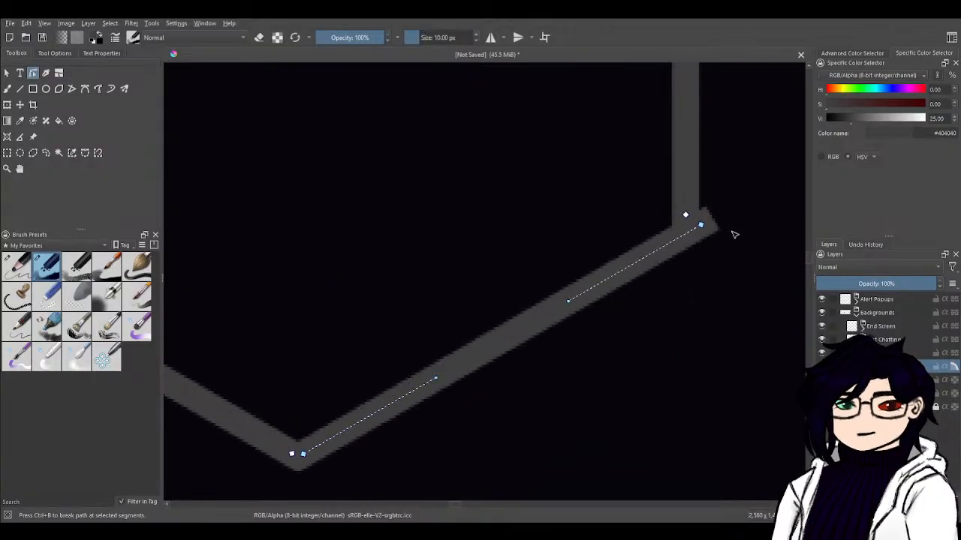
{"action": "scroll", "coordinate": [729, 188], "scroll_direction": "up", "scroll_amount": 5}
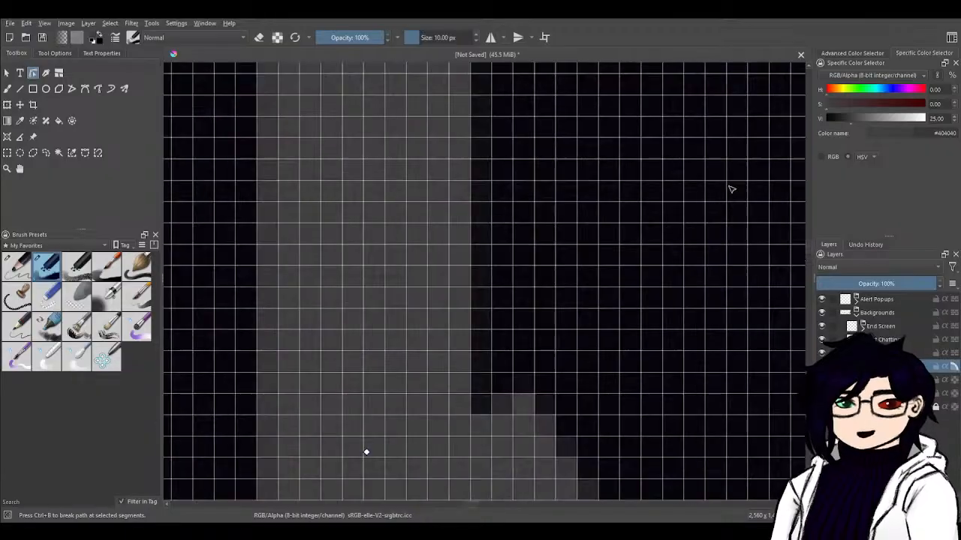
{"action": "left_click_drag", "start_coordinate": [619, 417], "coordinate": [717, 272]}
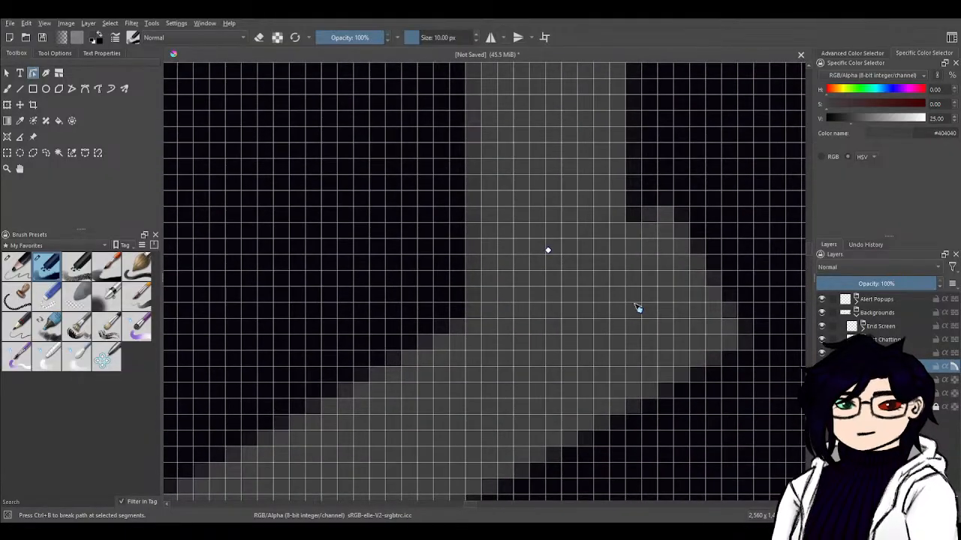
{"action": "left_click_drag", "start_coordinate": [637, 308], "coordinate": [643, 261]}
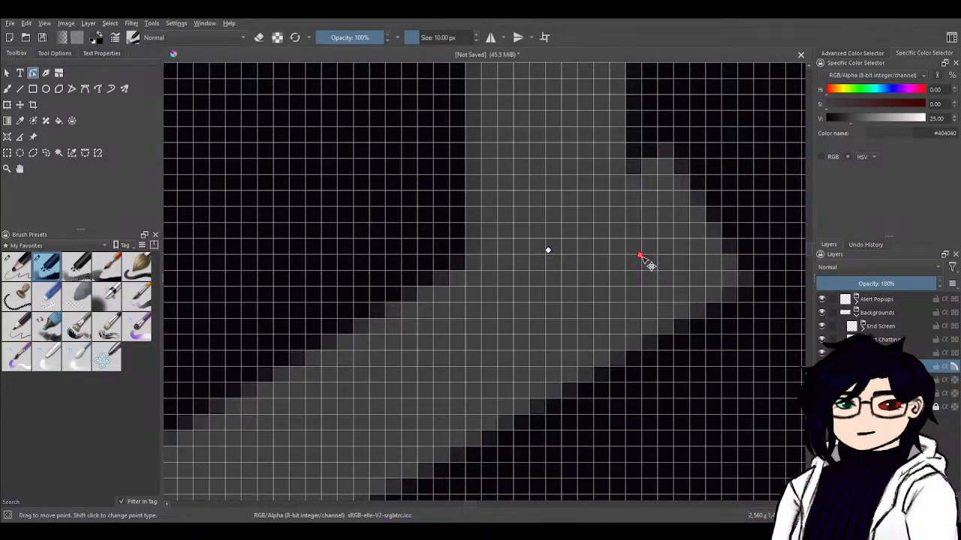
{"action": "left_click_drag", "start_coordinate": [644, 261], "coordinate": [557, 257]}
{"action": "scroll", "coordinate": [556, 267], "scroll_direction": "up", "scroll_amount": 3}
{"action": "scroll", "coordinate": [557, 265], "scroll_direction": "up", "scroll_amount": 3}
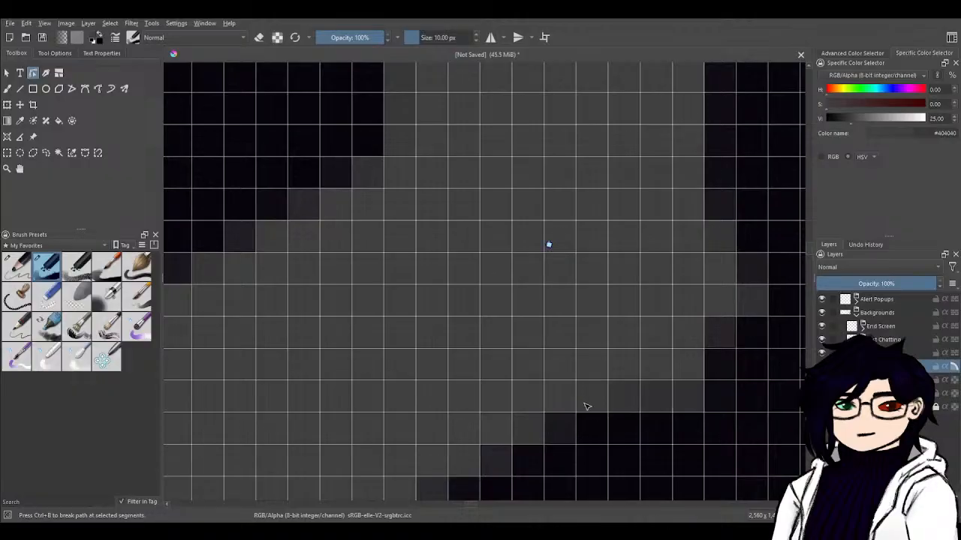
- Select the whole lower-left side and move it so its upper end point lands on the vertical left side's lower end point
{"action": "scroll", "coordinate": [588, 405], "scroll_direction": "down", "scroll_amount": 5}
{"action": "left_click_drag", "start_coordinate": [334, 403], "coordinate": [730, 178]}
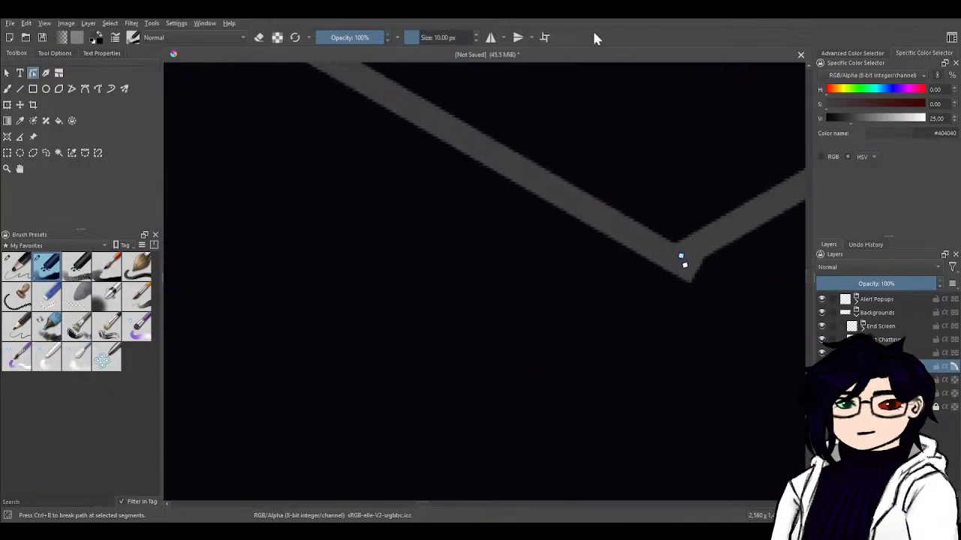
{"action": "left_click_drag", "start_coordinate": [595, 117], "coordinate": [795, 443]}
{"action": "scroll", "coordinate": [546, 369], "scroll_direction": "up", "scroll_amount": 6}
{"action": "scroll", "coordinate": [540, 338], "scroll_direction": "up", "scroll_amount": 2}
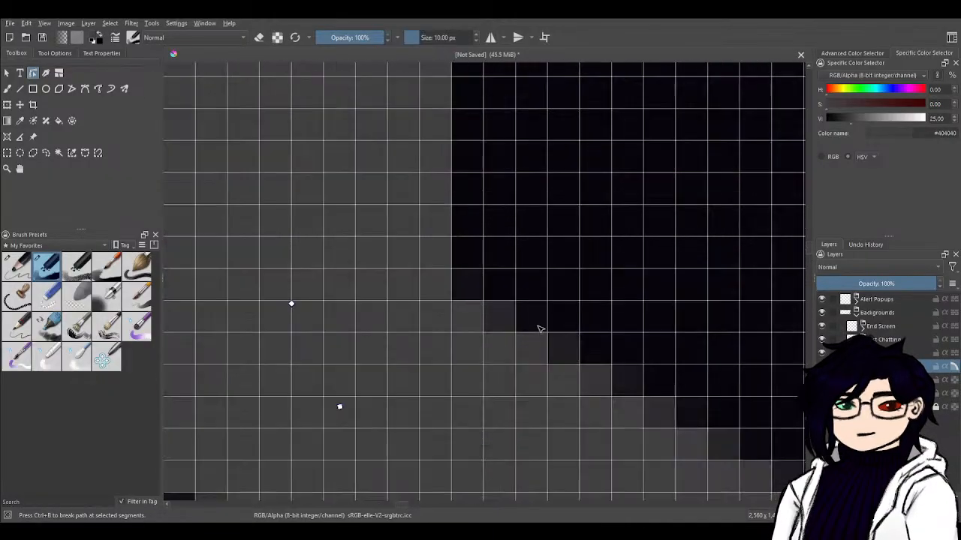
{"action": "scroll", "coordinate": [732, 214], "scroll_direction": "down", "scroll_amount": 4}
{"action": "left_click_drag", "start_coordinate": [735, 203], "coordinate": [662, 179]}
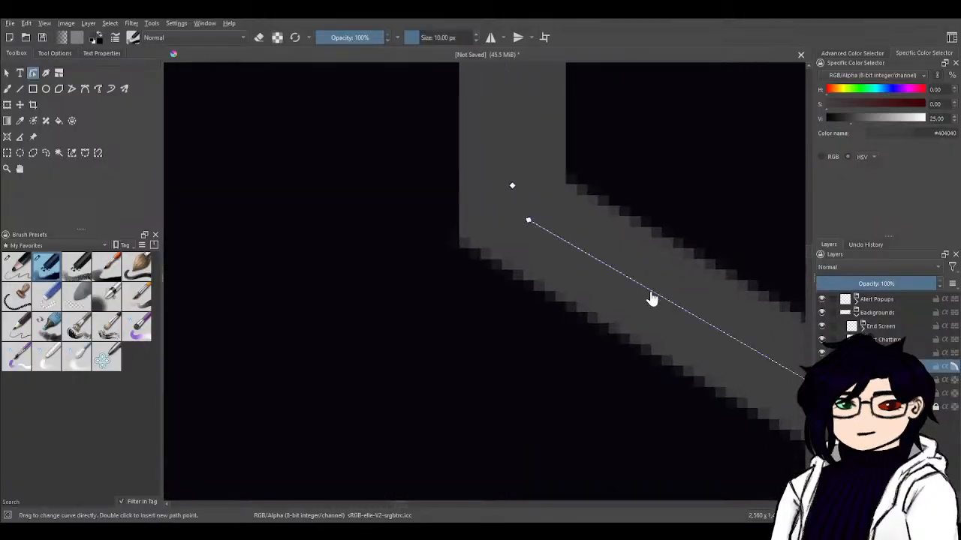
{"action": "left_click_drag", "start_coordinate": [652, 294], "coordinate": [643, 311]}
{"action": "key", "text": "ctrl+z"}
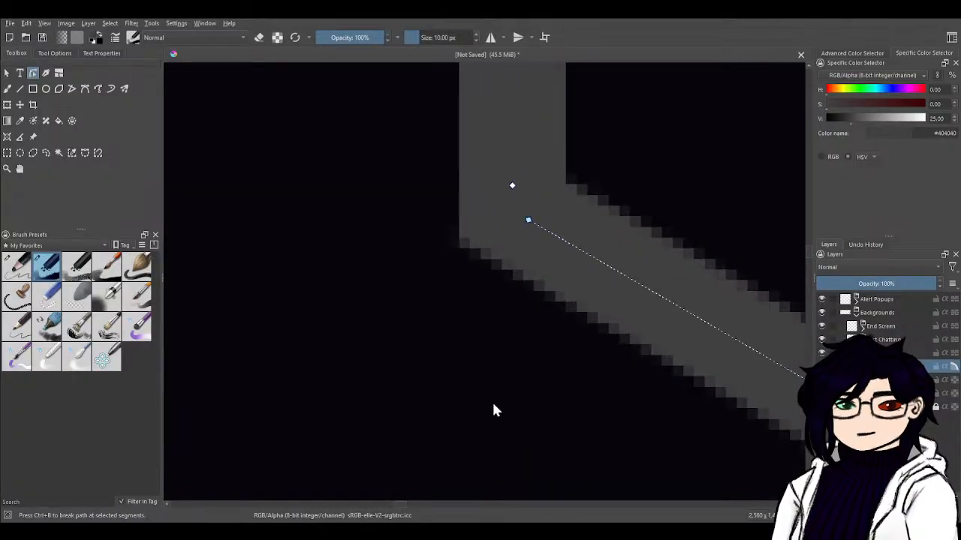
{"action": "scroll", "coordinate": [518, 216], "scroll_direction": "up", "scroll_amount": 3}
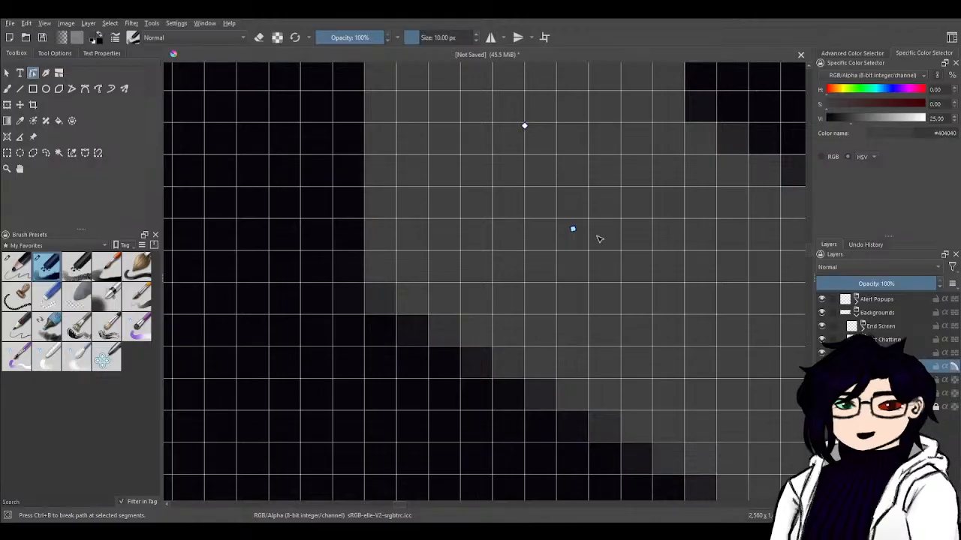
{"action": "left_click_drag", "start_coordinate": [581, 236], "coordinate": [531, 133]}
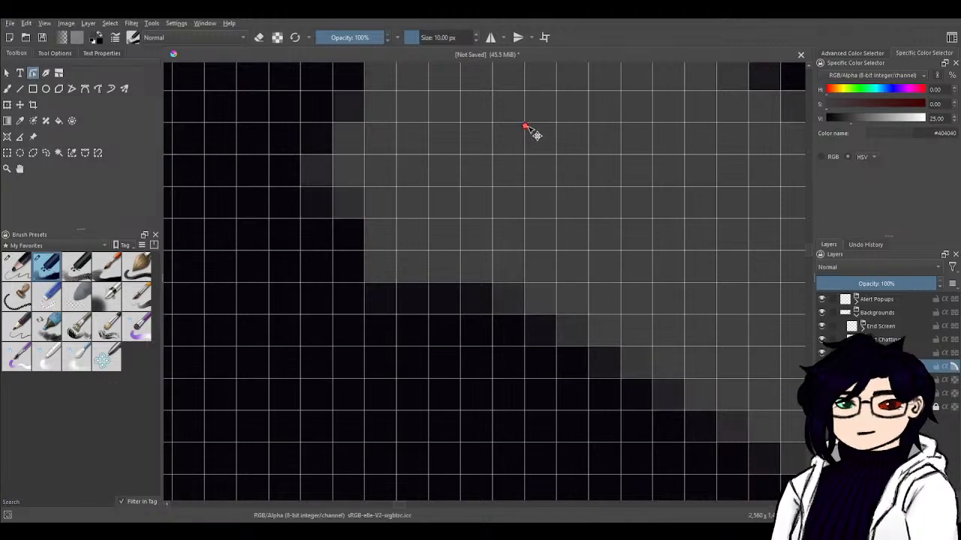
{"action": "left_click", "coordinate": [527, 127]}
- Examine how the side end points meet at the hexagon's bottom and upper-left corners, then view the whole outline
{"action": "scroll", "coordinate": [647, 289], "scroll_direction": "down", "scroll_amount": 6}
{"action": "left_click_drag", "start_coordinate": [700, 387], "coordinate": [345, 223]}
{"action": "scroll", "coordinate": [597, 354], "scroll_direction": "down", "scroll_amount": 3}
{"action": "scroll", "coordinate": [480, 276], "scroll_direction": "up", "scroll_amount": 8}
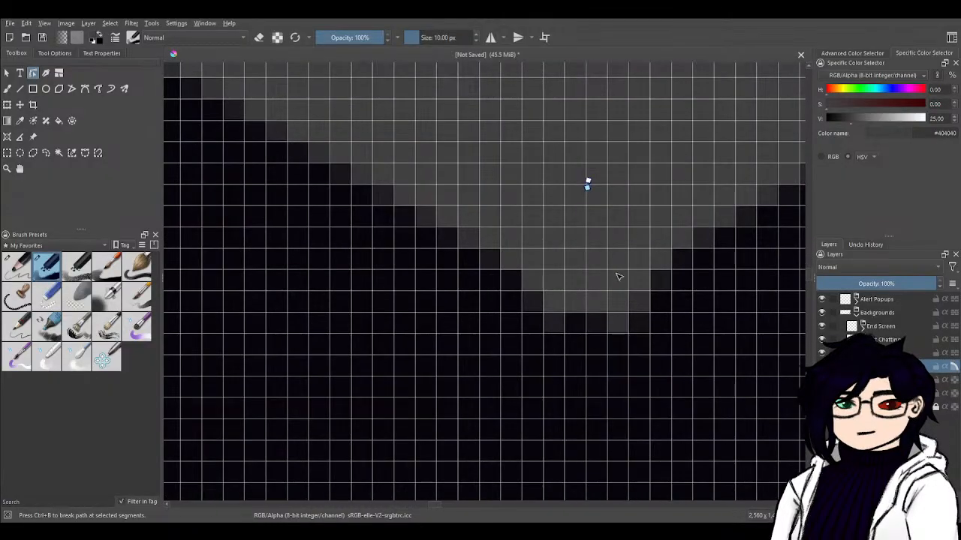
{"action": "left_click_drag", "start_coordinate": [589, 147], "coordinate": [586, 264]}
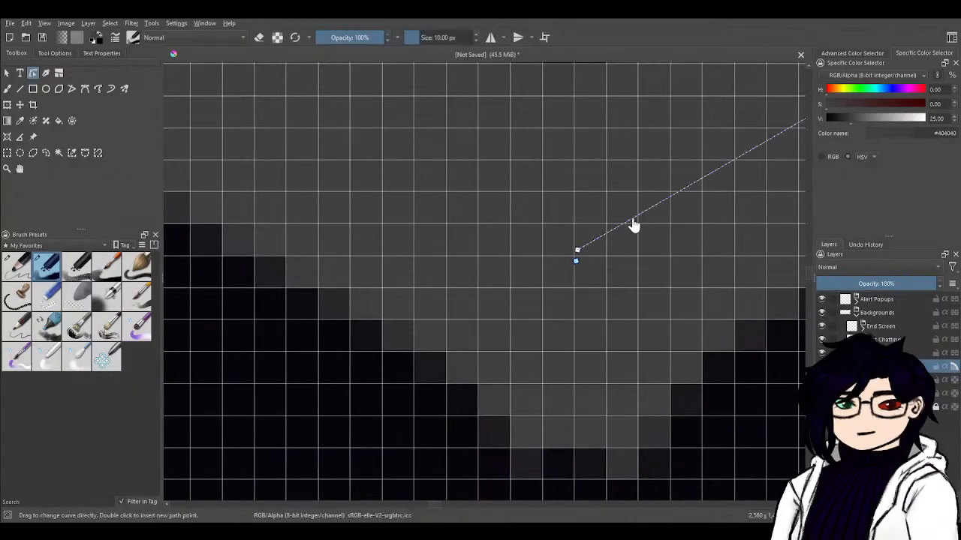
{"action": "scroll", "coordinate": [685, 262], "scroll_direction": "down", "scroll_amount": 4}
{"action": "left_click_drag", "start_coordinate": [755, 243], "coordinate": [348, 469]}
{"action": "left_click_drag", "start_coordinate": [303, 265], "coordinate": [745, 376]}
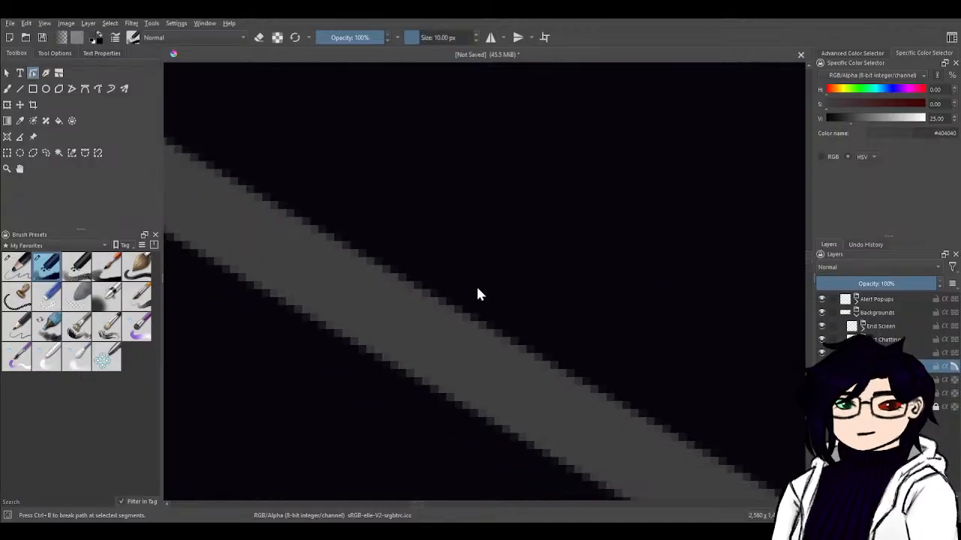
{"action": "left_click_drag", "start_coordinate": [535, 284], "coordinate": [440, 296]}
{"action": "scroll", "coordinate": [396, 259], "scroll_direction": "up", "scroll_amount": 1}
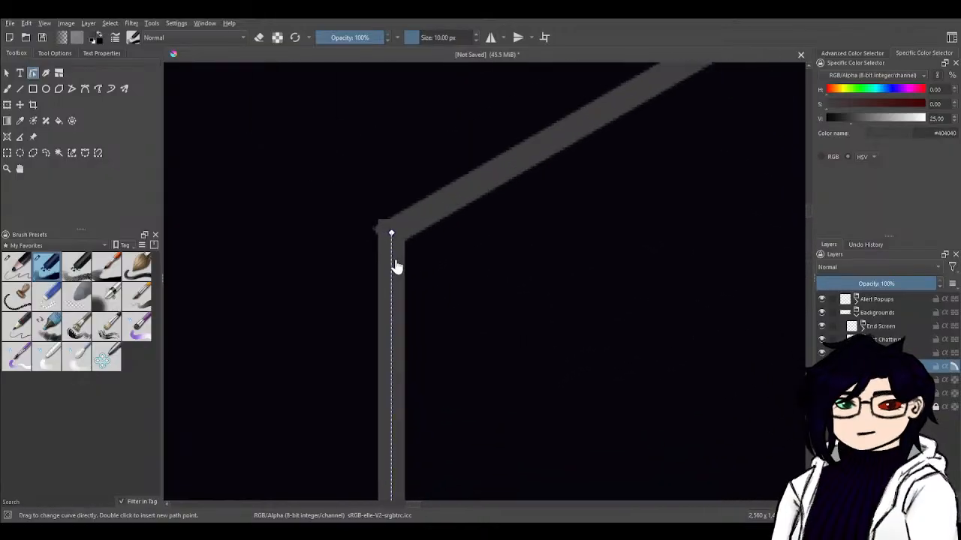
{"action": "scroll", "coordinate": [434, 257], "scroll_direction": "down", "scroll_amount": 2}
{"action": "scroll", "coordinate": [435, 251], "scroll_direction": "up", "scroll_amount": 1}
{"action": "scroll", "coordinate": [530, 281], "scroll_direction": "down", "scroll_amount": 2}
{"action": "scroll", "coordinate": [543, 301], "scroll_direction": "down", "scroll_amount": 2}
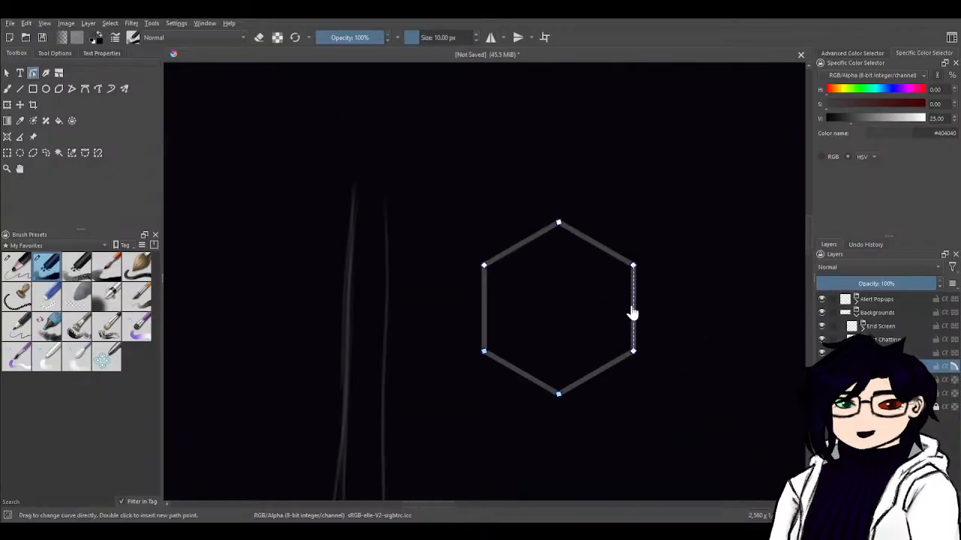
- Check the corners along the hexagon's left side and compare the two end points at the bottom corner at pixel level
{"action": "left_click_drag", "start_coordinate": [572, 278], "coordinate": [462, 253]}
{"action": "scroll", "coordinate": [463, 253], "scroll_direction": "up", "scroll_amount": 6}
{"action": "scroll", "coordinate": [625, 215], "scroll_direction": "down", "scroll_amount": 2}
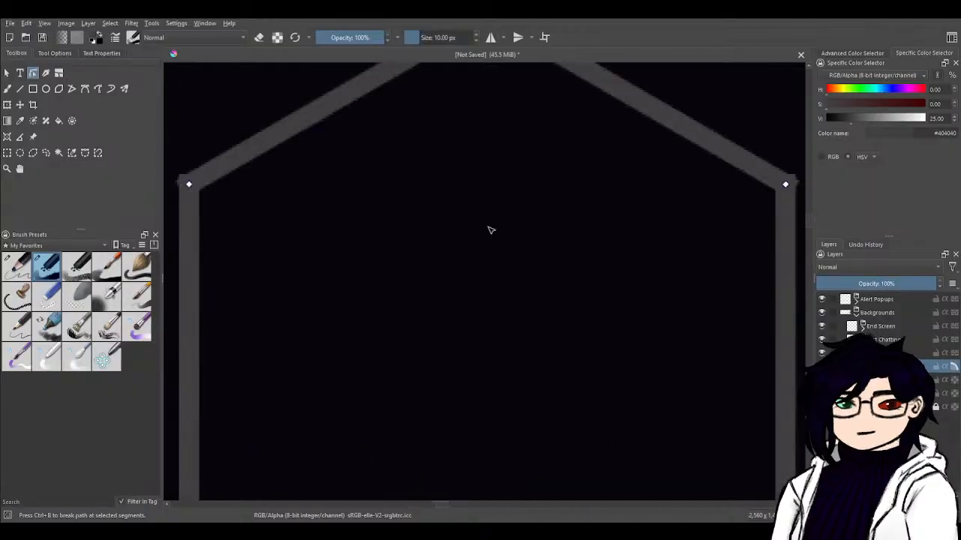
{"action": "left_click_drag", "start_coordinate": [346, 231], "coordinate": [188, 221]}
{"action": "left_click_drag", "start_coordinate": [324, 373], "coordinate": [594, 96]}
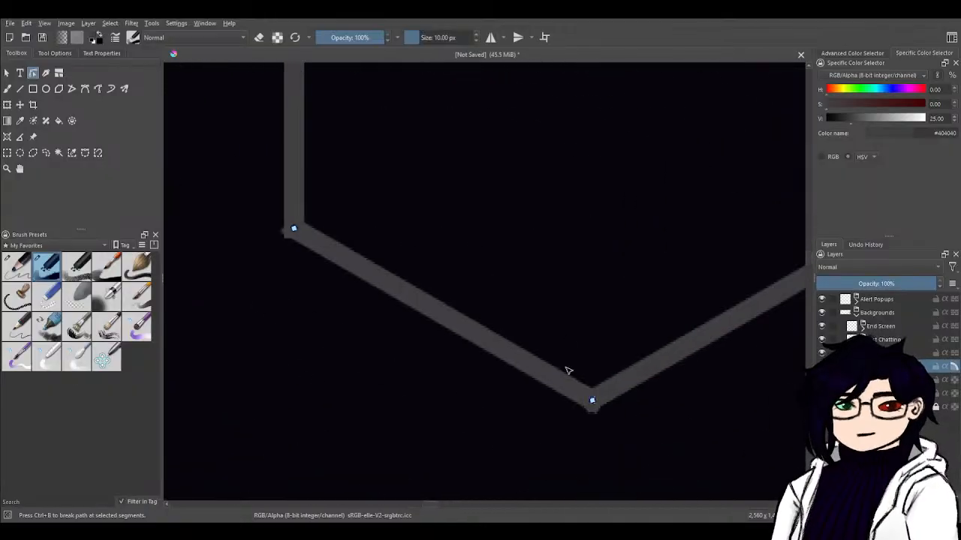
{"action": "scroll", "coordinate": [600, 414], "scroll_direction": "up", "scroll_amount": 5}
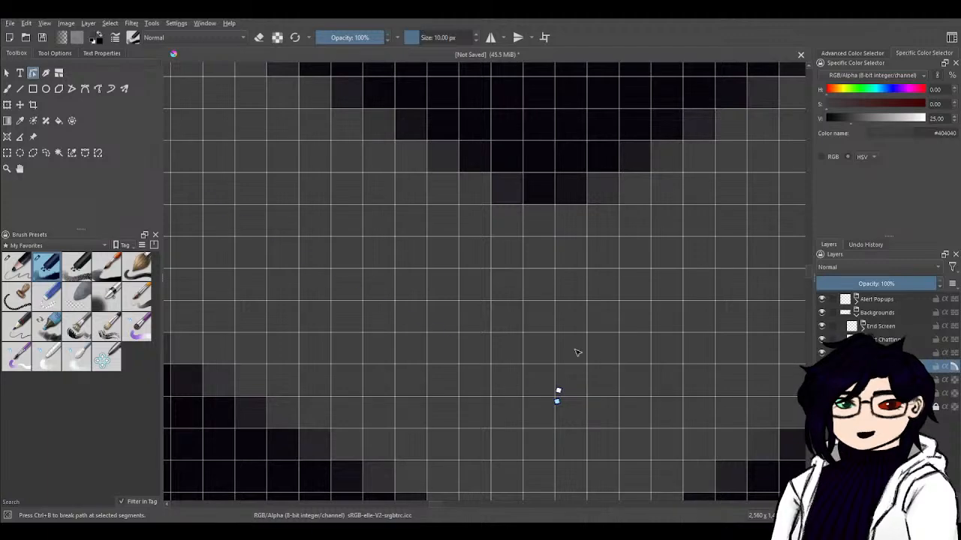
{"action": "left_click_drag", "start_coordinate": [562, 178], "coordinate": [626, 172]}
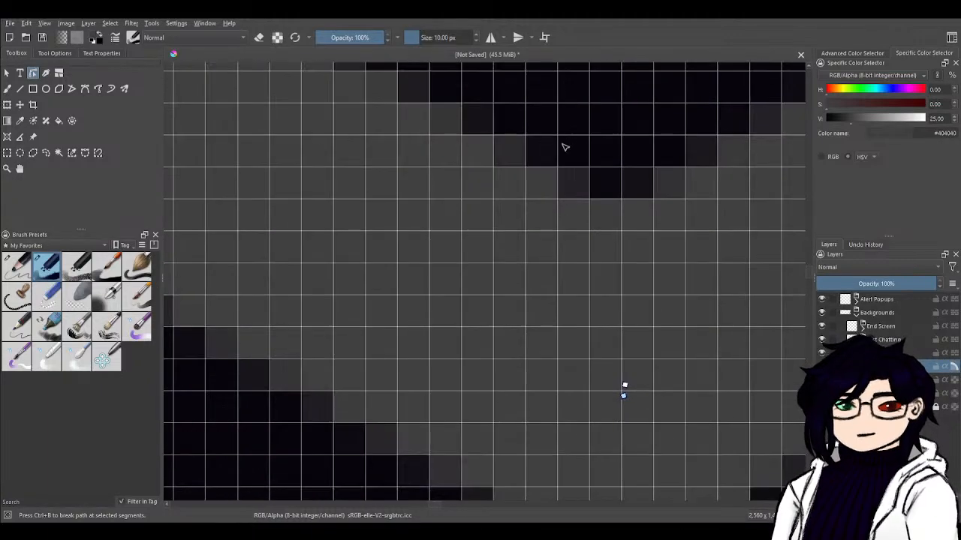
{"action": "left_click_drag", "start_coordinate": [597, 218], "coordinate": [671, 406]}
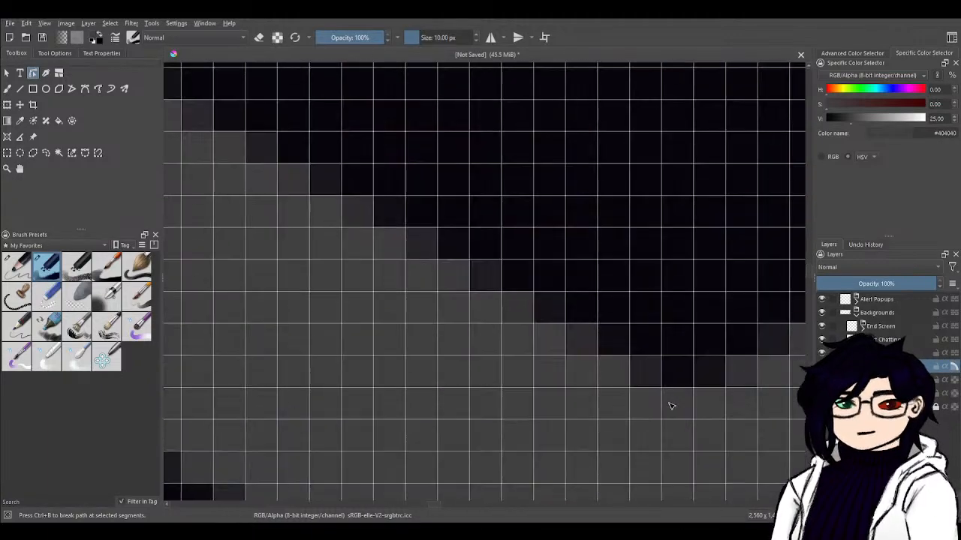
{"action": "left_click_drag", "start_coordinate": [491, 227], "coordinate": [673, 410]}
- Check that the end points overlap at the hexagon's lower-right, upper-right and top corners
{"action": "scroll", "coordinate": [635, 298], "scroll_direction": "down", "scroll_amount": 6}
{"action": "left_click_drag", "start_coordinate": [627, 210], "coordinate": [162, 193]}
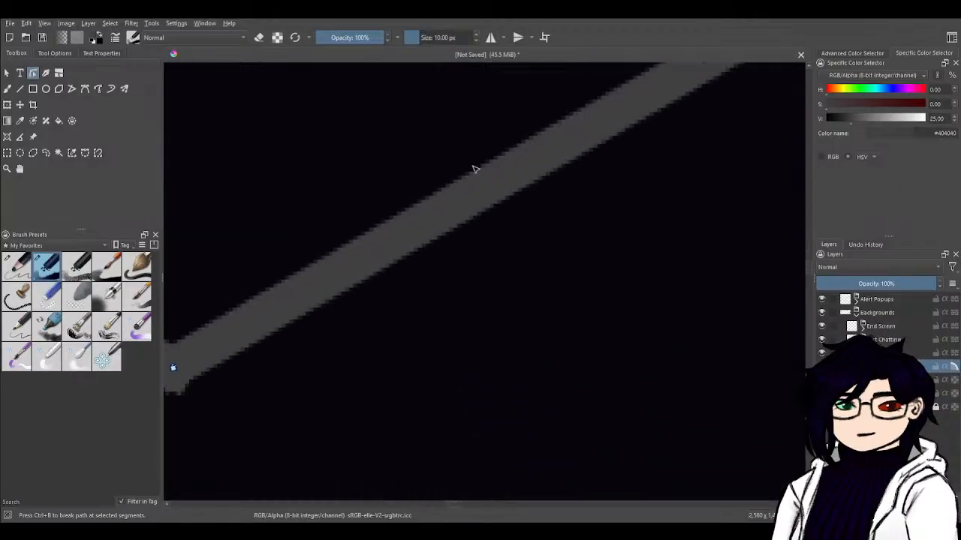
{"action": "left_click_drag", "start_coordinate": [447, 136], "coordinate": [272, 451]}
{"action": "scroll", "coordinate": [644, 409], "scroll_direction": "up", "scroll_amount": 6}
{"action": "left_click_drag", "start_coordinate": [488, 218], "coordinate": [669, 519]}
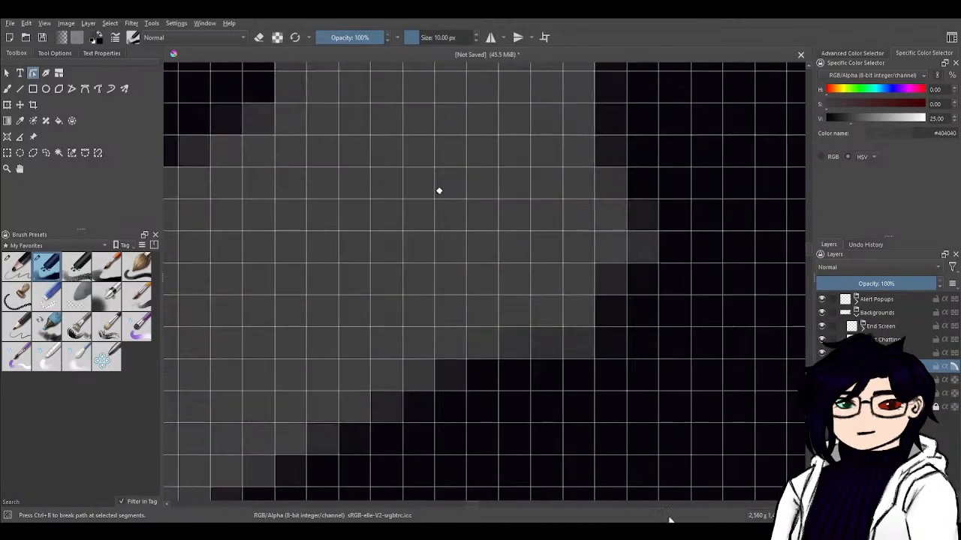
{"action": "left_click_drag", "start_coordinate": [598, 300], "coordinate": [671, 377]}
{"action": "scroll", "coordinate": [693, 245], "scroll_direction": "down", "scroll_amount": 8}
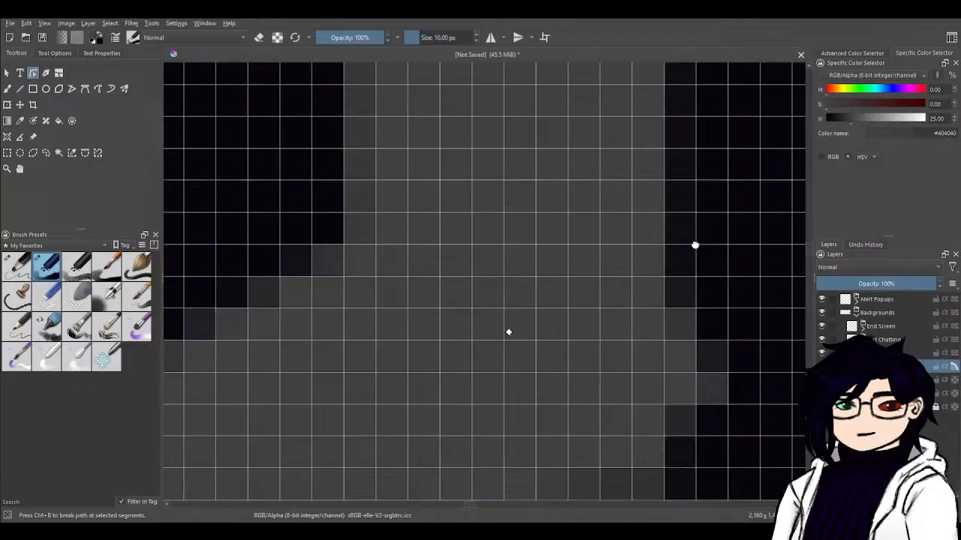
{"action": "scroll", "coordinate": [655, 146], "scroll_direction": "down", "scroll_amount": 2}
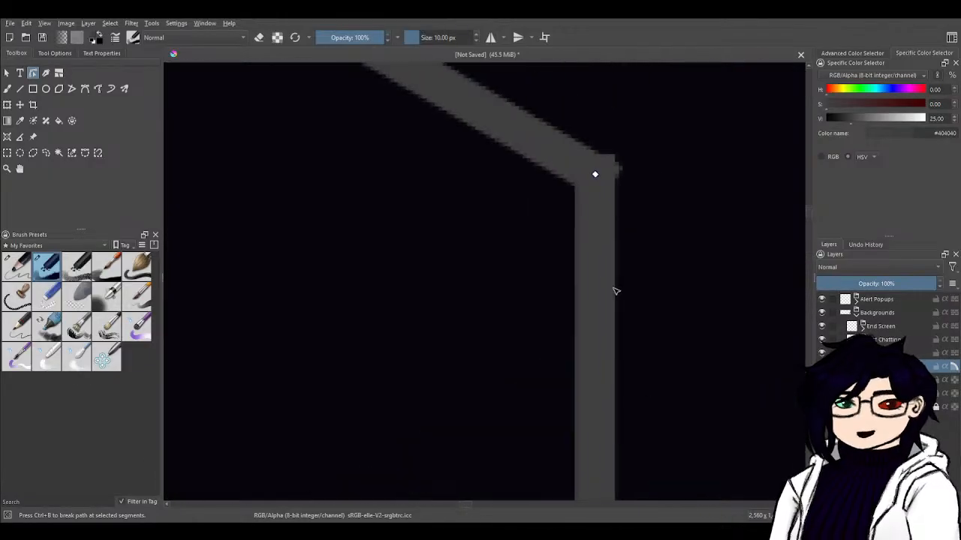
{"action": "scroll", "coordinate": [615, 289], "scroll_direction": "up", "scroll_amount": 6}
{"action": "scroll", "coordinate": [387, 212], "scroll_direction": "down", "scroll_amount": 6}
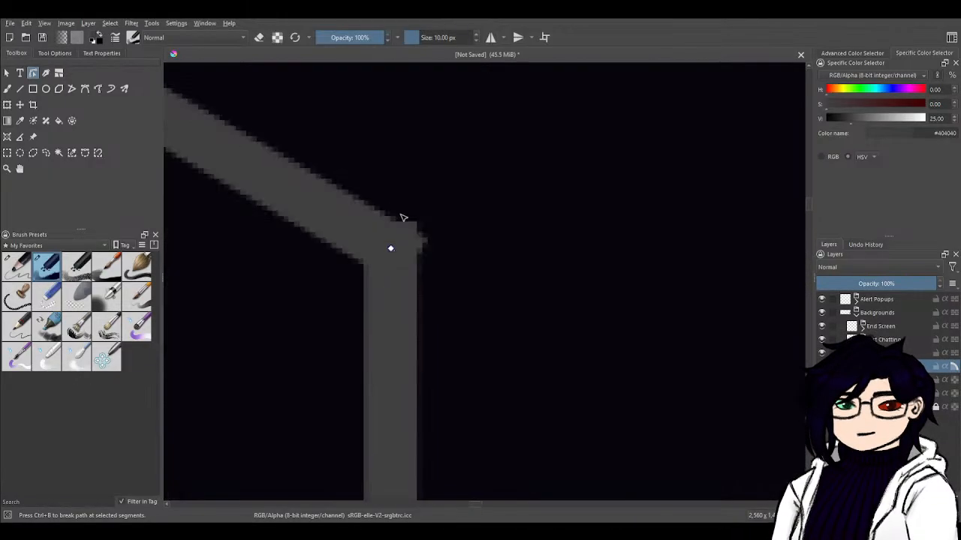
{"action": "left_click_drag", "start_coordinate": [248, 280], "coordinate": [732, 452]}
{"action": "left_click_drag", "start_coordinate": [544, 285], "coordinate": [681, 389]}
{"action": "scroll", "coordinate": [680, 389], "scroll_direction": "up", "scroll_amount": 6}
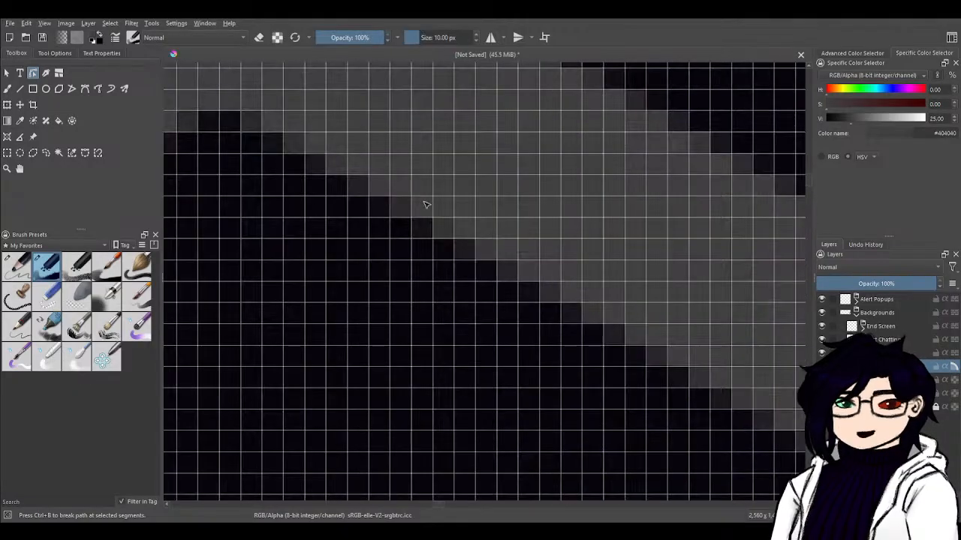
{"action": "left_click_drag", "start_coordinate": [618, 429], "coordinate": [671, 457]}
{"action": "scroll", "coordinate": [496, 395], "scroll_direction": "up", "scroll_amount": 1}
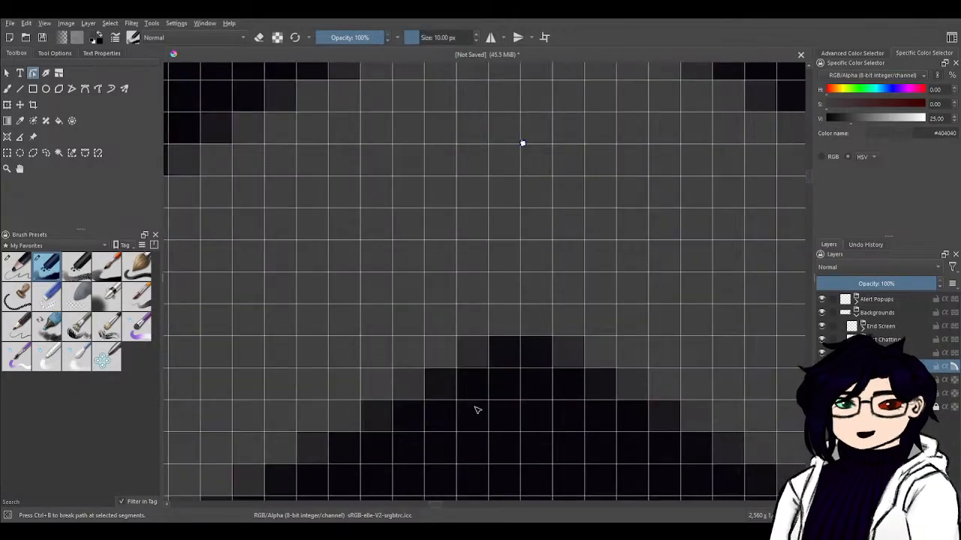
- Inspect the end points at the hexagon's upper-left and lower-left corners at pixel level
{"action": "scroll", "coordinate": [476, 410], "scroll_direction": "down", "scroll_amount": 4}
{"action": "left_click_drag", "start_coordinate": [463, 446], "coordinate": [714, 232]}
{"action": "left_click_drag", "start_coordinate": [343, 443], "coordinate": [756, 215]}
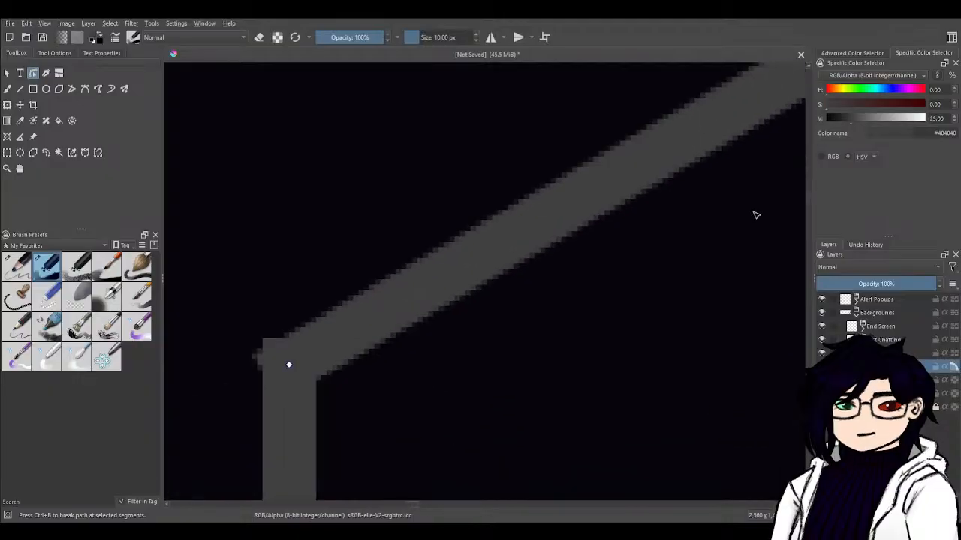
{"action": "left_click_drag", "start_coordinate": [297, 421], "coordinate": [562, 332]}
{"action": "scroll", "coordinate": [562, 262], "scroll_direction": "up", "scroll_amount": 5}
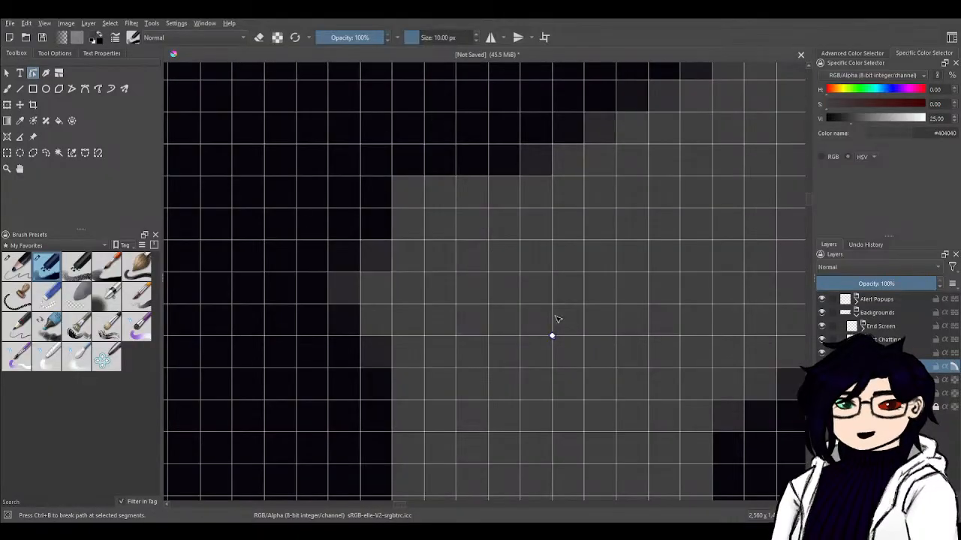
{"action": "scroll", "coordinate": [442, 396], "scroll_direction": "down", "scroll_amount": 4}
{"action": "left_click_drag", "start_coordinate": [430, 420], "coordinate": [652, 342]}
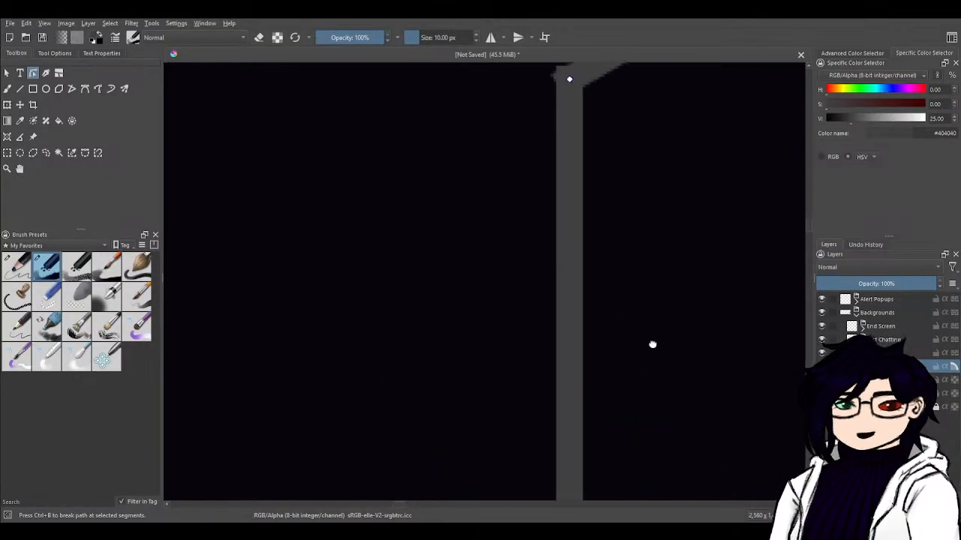
{"action": "scroll", "coordinate": [661, 315], "scroll_direction": "up", "scroll_amount": 3}
{"action": "left_click_drag", "start_coordinate": [555, 283], "coordinate": [530, 225]}
{"action": "scroll", "coordinate": [511, 227], "scroll_direction": "up", "scroll_amount": 3}
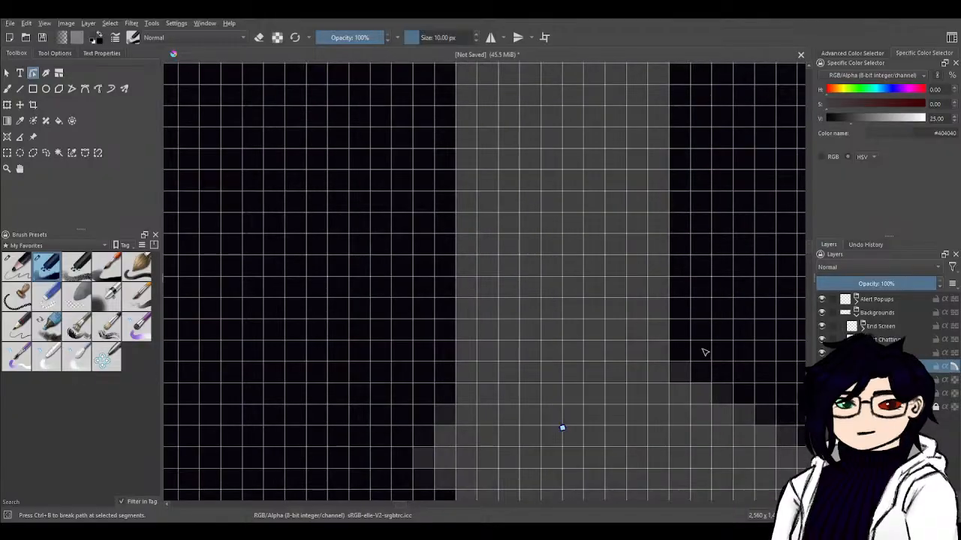
{"action": "left_click_drag", "start_coordinate": [703, 352], "coordinate": [727, 171]}
{"action": "scroll", "coordinate": [727, 172], "scroll_direction": "up", "scroll_amount": 2}
{"action": "scroll", "coordinate": [593, 238], "scroll_direction": "up", "scroll_amount": 1}
{"action": "scroll", "coordinate": [501, 324], "scroll_direction": "down", "scroll_amount": 7}
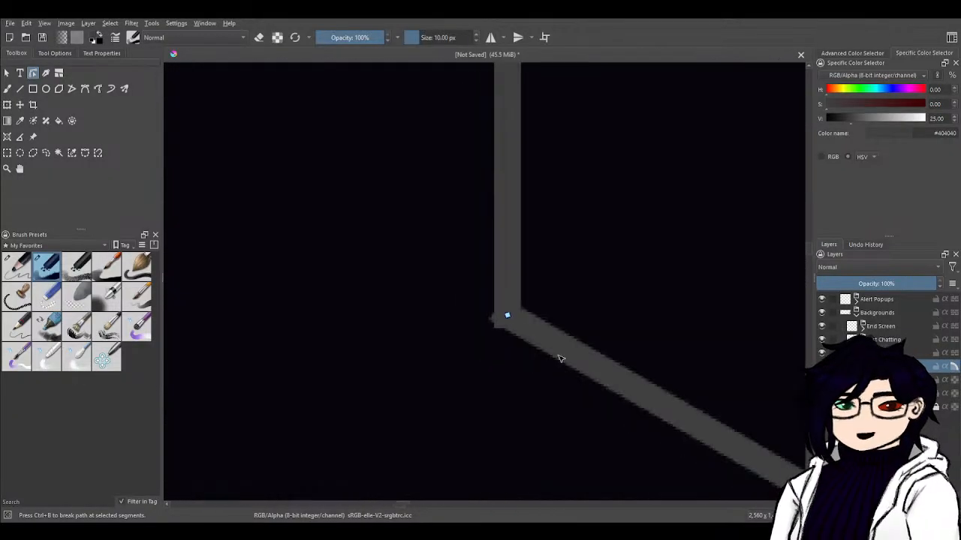
- Move the selected lower-left side so its bottom end point lands on the lower-right side's end point
{"action": "left_click_drag", "start_coordinate": [609, 446], "coordinate": [337, 265]}
{"action": "left_click_drag", "start_coordinate": [706, 458], "coordinate": [636, 414]}
{"action": "scroll", "coordinate": [577, 346], "scroll_direction": "up", "scroll_amount": 1}
{"action": "scroll", "coordinate": [576, 346], "scroll_direction": "up", "scroll_amount": 3}
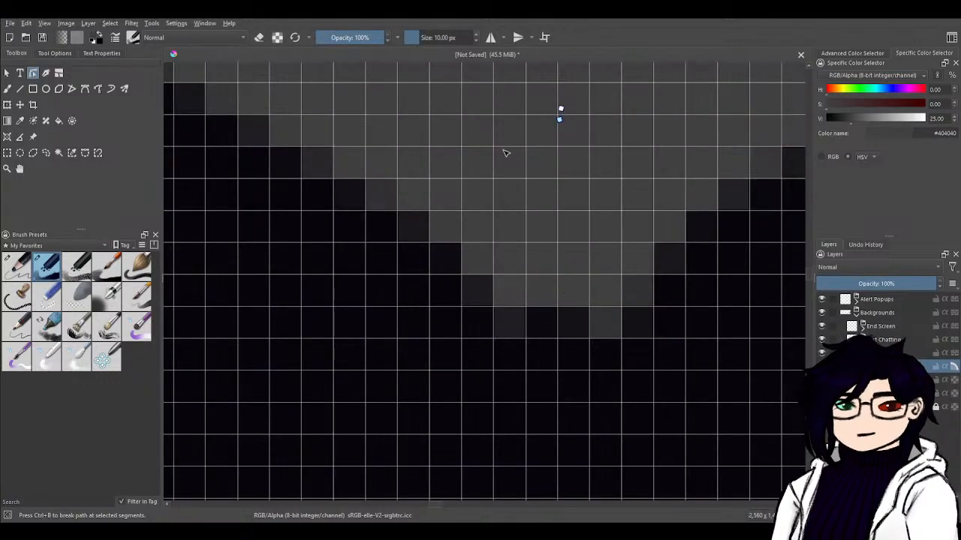
{"action": "left_click_drag", "start_coordinate": [505, 152], "coordinate": [537, 315]}
{"action": "scroll", "coordinate": [540, 310], "scroll_direction": "down", "scroll_amount": 2}
{"action": "scroll", "coordinate": [558, 257], "scroll_direction": "down", "scroll_amount": 3}
{"action": "mouse_move", "coordinate": [564, 137]}
{"action": "left_mouse_down"}
{"action": "mouse_move", "coordinate": [554, 203]}
{"action": "mouse_move", "coordinate": [556, 138]}
{"action": "left_mouse_up"}
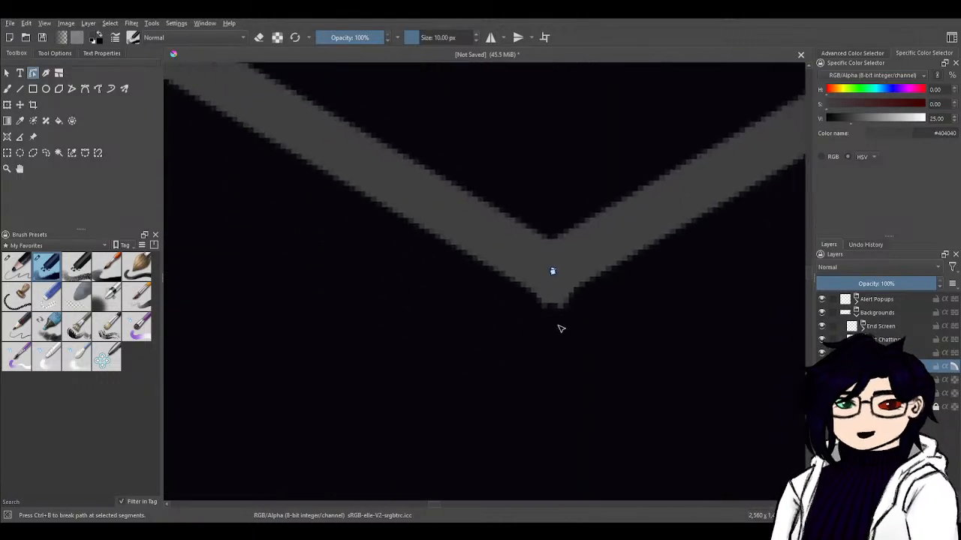
{"action": "scroll", "coordinate": [577, 337], "scroll_direction": "up", "scroll_amount": 5}
{"action": "left_click_drag", "start_coordinate": [502, 230], "coordinate": [598, 466]}
{"action": "left_click_drag", "start_coordinate": [754, 308], "coordinate": [731, 411]}
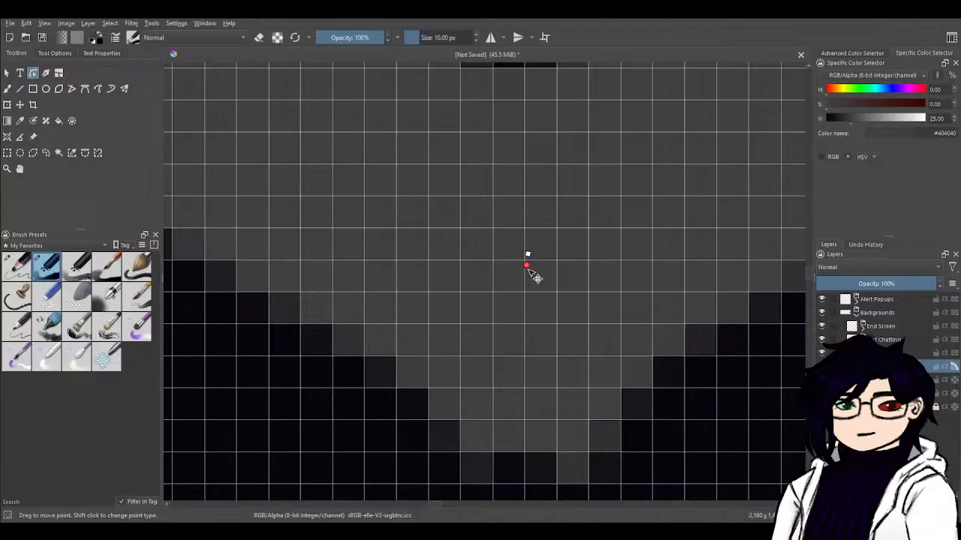
{"action": "left_click_drag", "start_coordinate": [527, 268], "coordinate": [528, 256]}
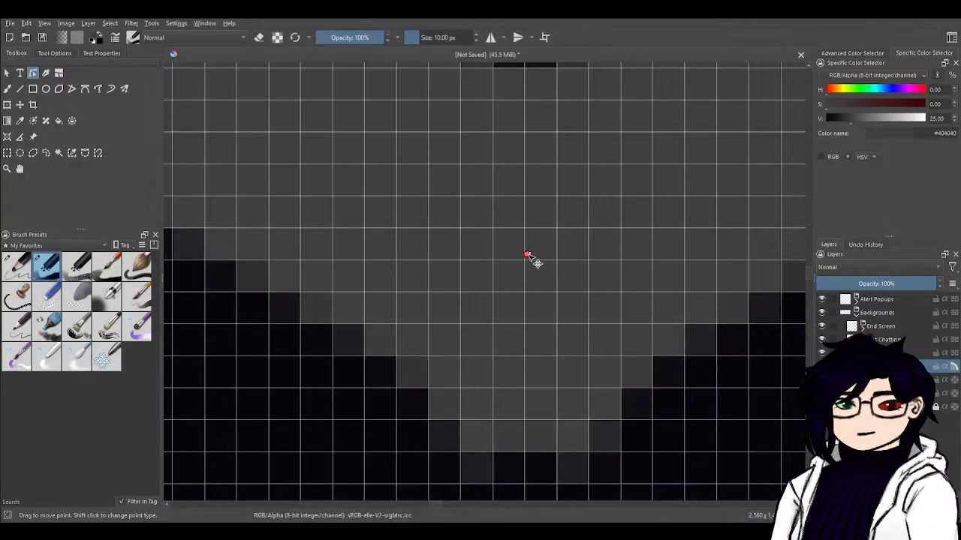
- Check the end points at the lower-left corner, view the whole hexagon and deselect the side
{"action": "scroll", "coordinate": [532, 259], "scroll_direction": "down", "scroll_amount": 6}
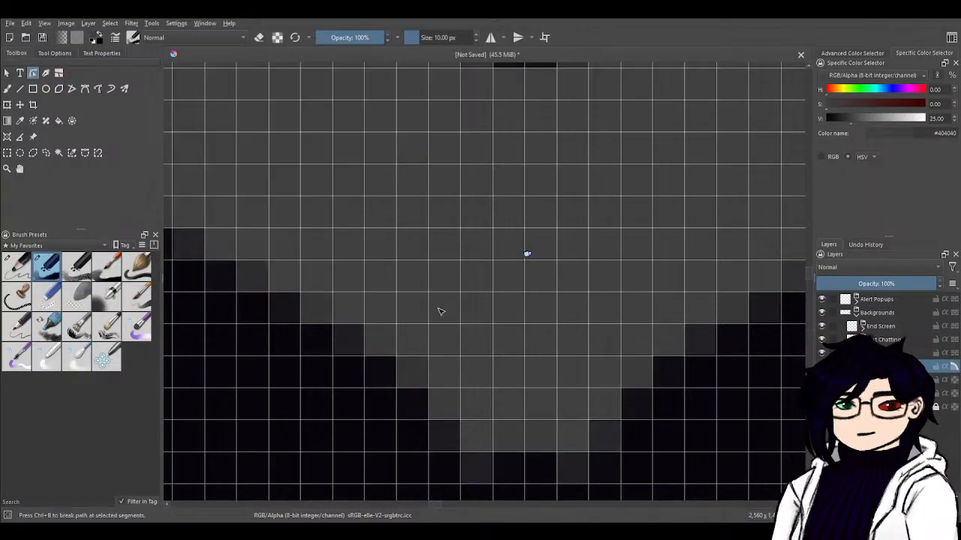
{"action": "left_click_drag", "start_coordinate": [459, 337], "coordinate": [734, 441]}
{"action": "scroll", "coordinate": [734, 441], "scroll_direction": "down", "scroll_amount": 1}
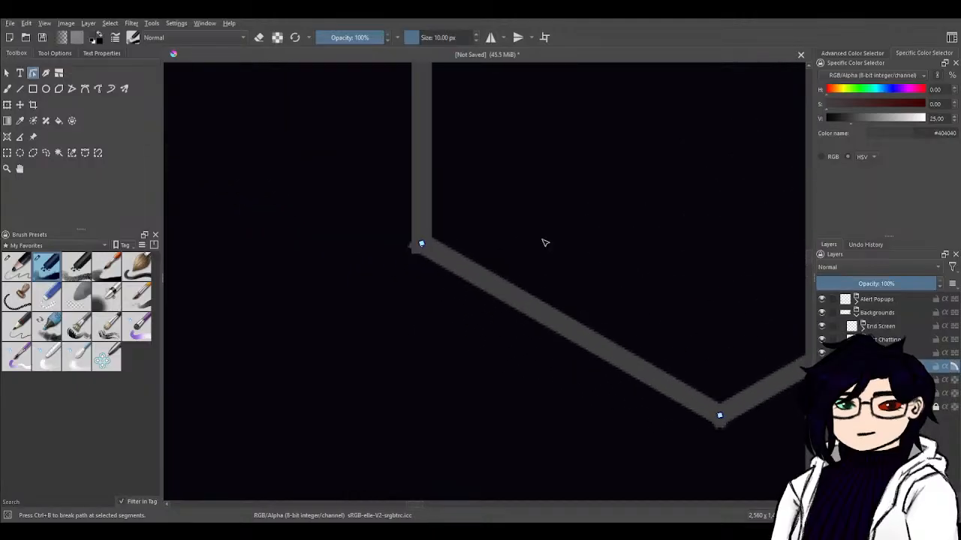
{"action": "scroll", "coordinate": [461, 246], "scroll_direction": "up", "scroll_amount": 7}
{"action": "left_click_drag", "start_coordinate": [303, 242], "coordinate": [794, 304]}
{"action": "scroll", "coordinate": [634, 322], "scroll_direction": "up", "scroll_amount": 1}
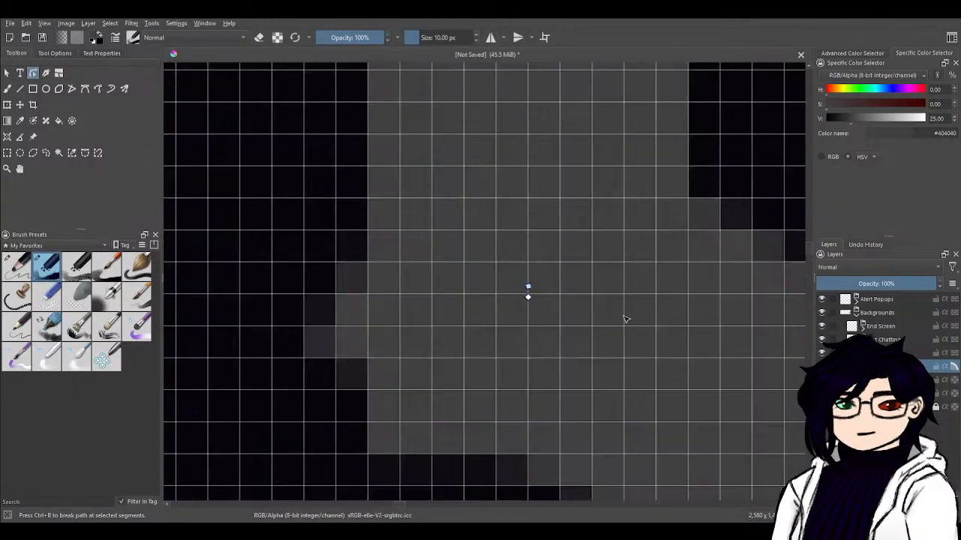
{"action": "scroll", "coordinate": [623, 322], "scroll_direction": "down", "scroll_amount": 8}
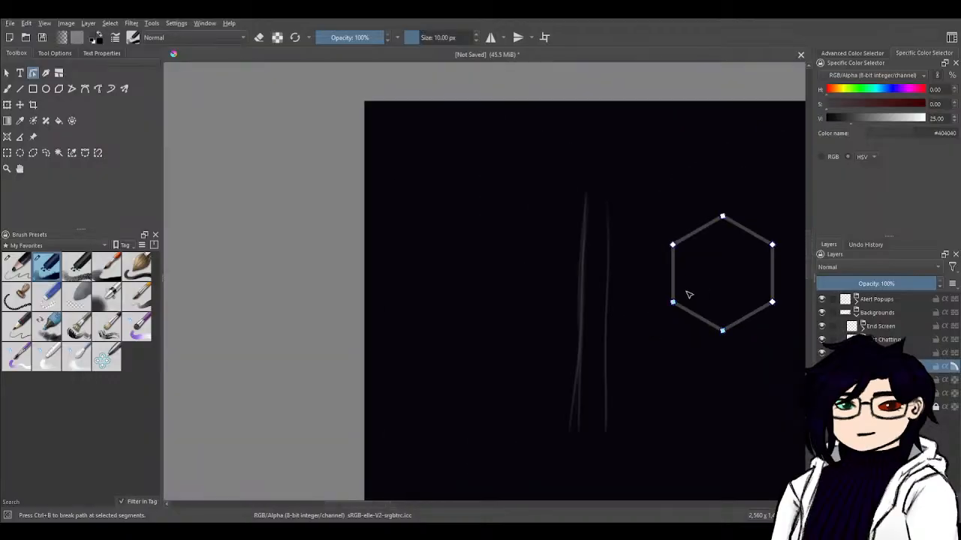
{"action": "left_click_drag", "start_coordinate": [686, 293], "coordinate": [527, 281]}
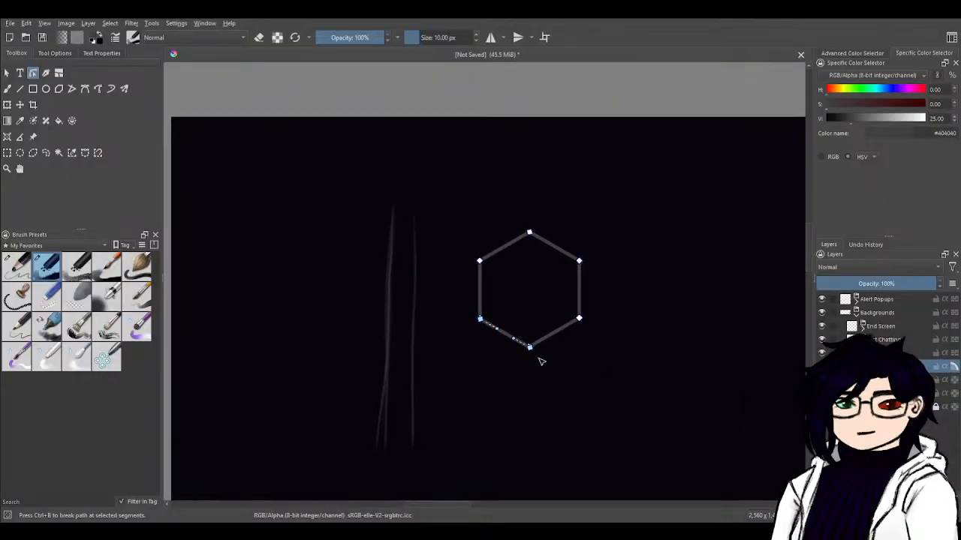
{"action": "left_click", "coordinate": [498, 369]}
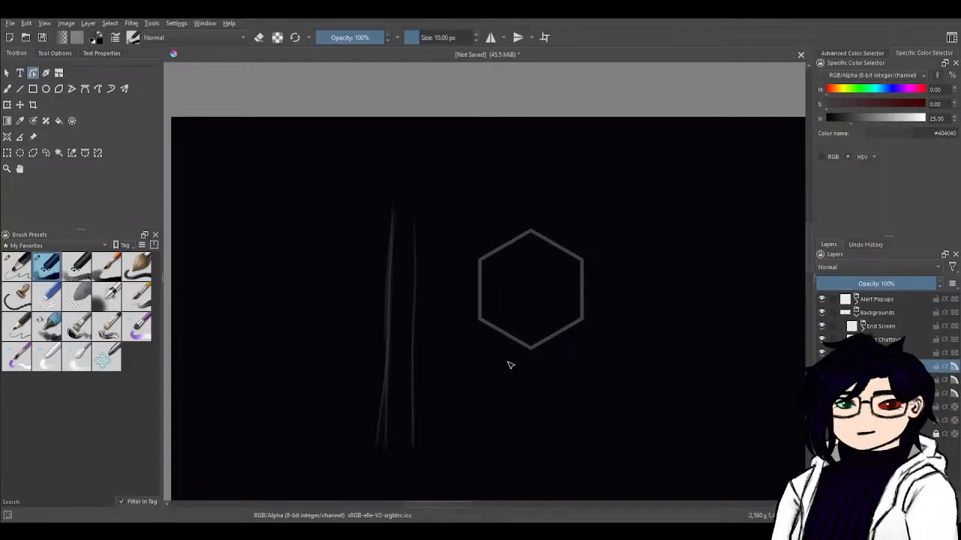
- Undo the alignment of the side end points and inspect the hexagon's upper-left corner
{"action": "key", "text": "ctrl+z"}
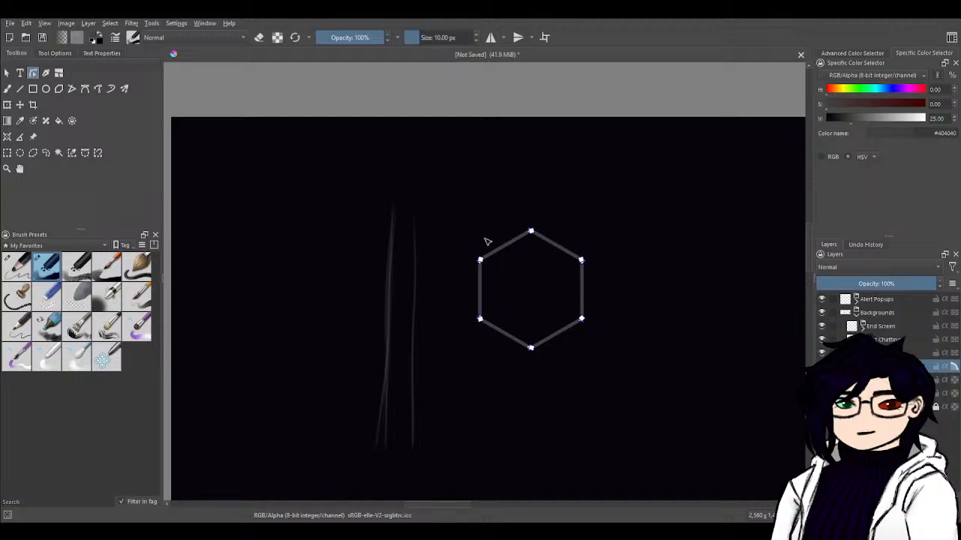
{"action": "scroll", "coordinate": [496, 243], "scroll_direction": "up", "scroll_amount": 6}
{"action": "scroll", "coordinate": [398, 257], "scroll_direction": "up", "scroll_amount": 3}
{"action": "scroll", "coordinate": [404, 266], "scroll_direction": "down", "scroll_amount": 8}
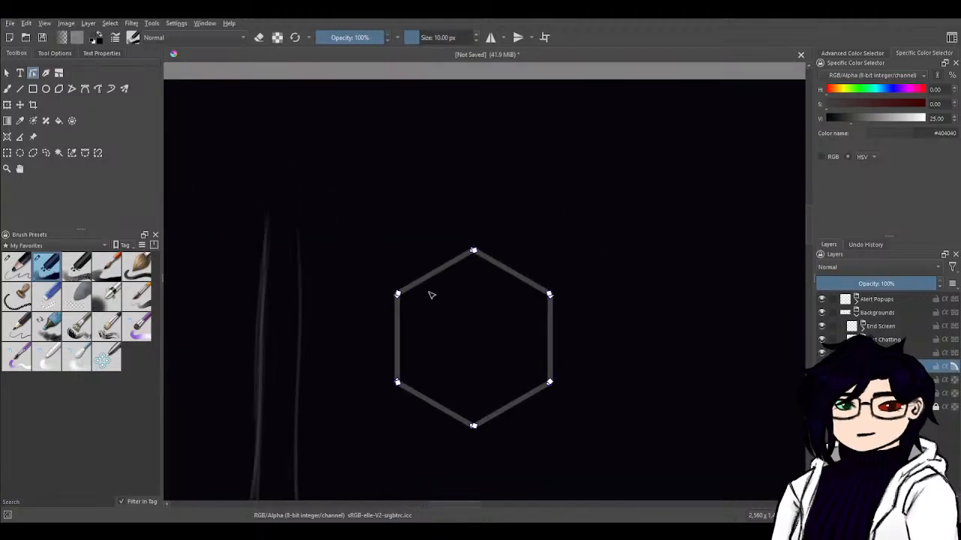
- Undo the duplicated and rotated sides until only the original vertical line is left
{"action": "key", "text": "ctrl+z"}
{"action": "key", "text": "ctrl+z"}
{"action": "key", "text": "ctrl+z"}
{"action": "key", "text": "ctrl+z"}
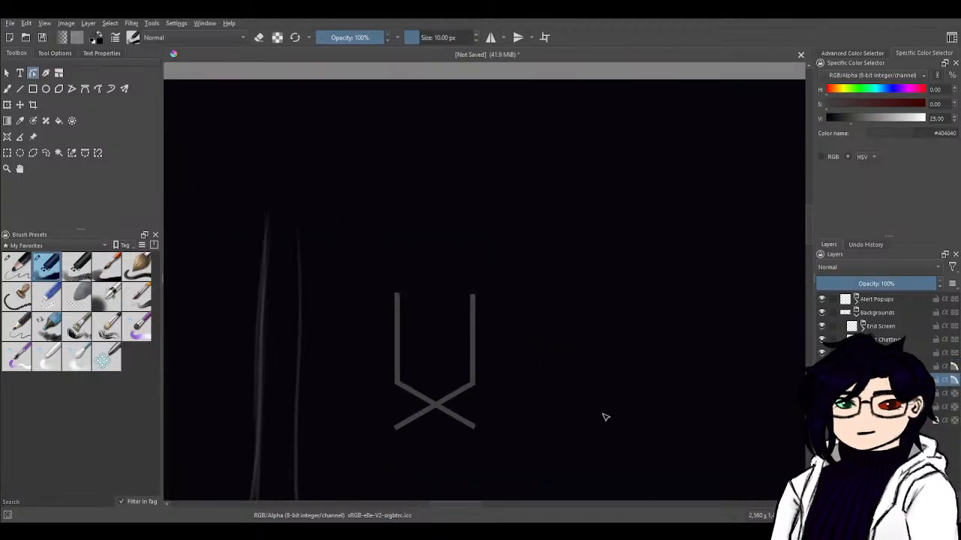
{"action": "key", "text": "ctrl+z"}
{"action": "key", "text": "ctrl+z"}
{"action": "key", "text": "ctrl+z"}
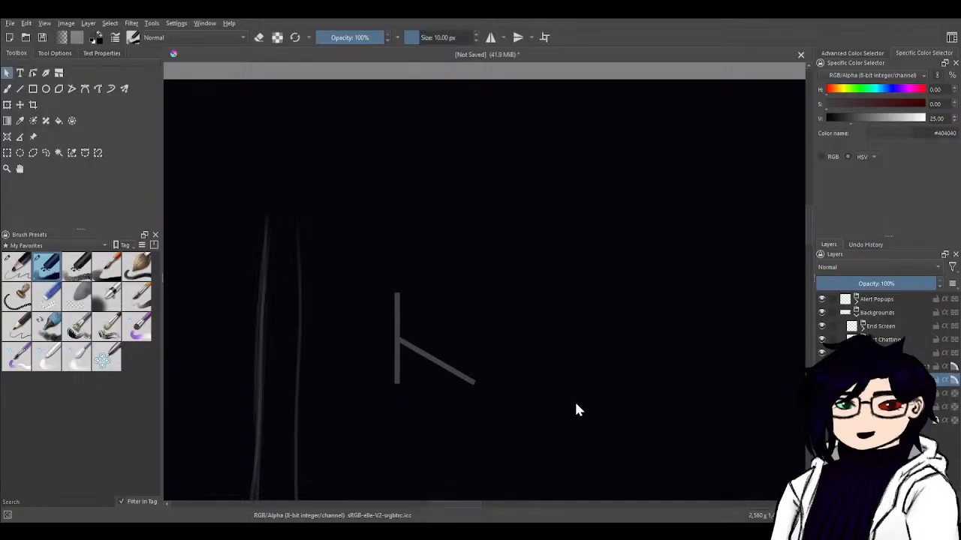
{"action": "key", "text": "ctrl+z"}
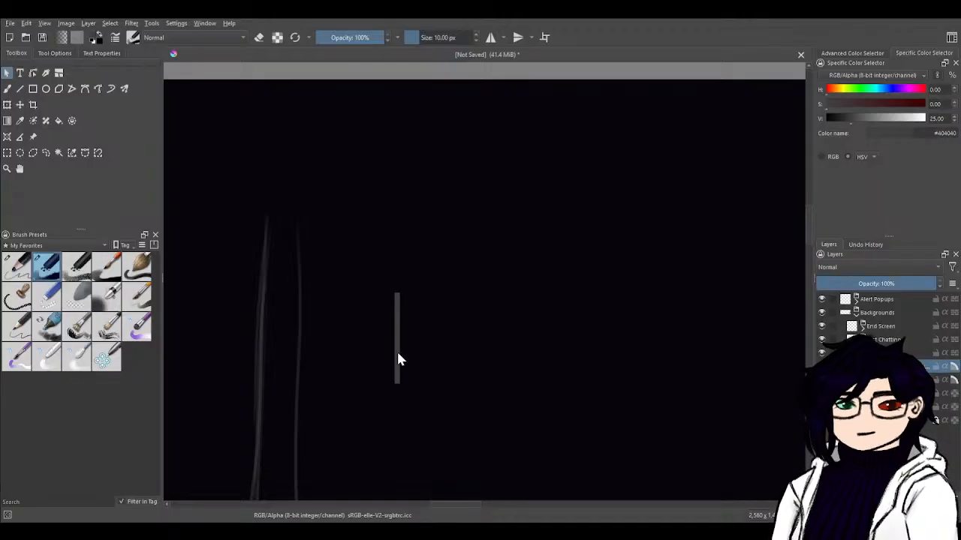
- Paste a copy of the vertical line on the same vector layer and review its geometry and stroke options
{"action": "scroll", "coordinate": [399, 358], "scroll_direction": "up", "scroll_amount": 5}
{"action": "scroll", "coordinate": [399, 352], "scroll_direction": "down", "scroll_amount": 1}
{"action": "scroll", "coordinate": [395, 332], "scroll_direction": "up", "scroll_amount": 1}
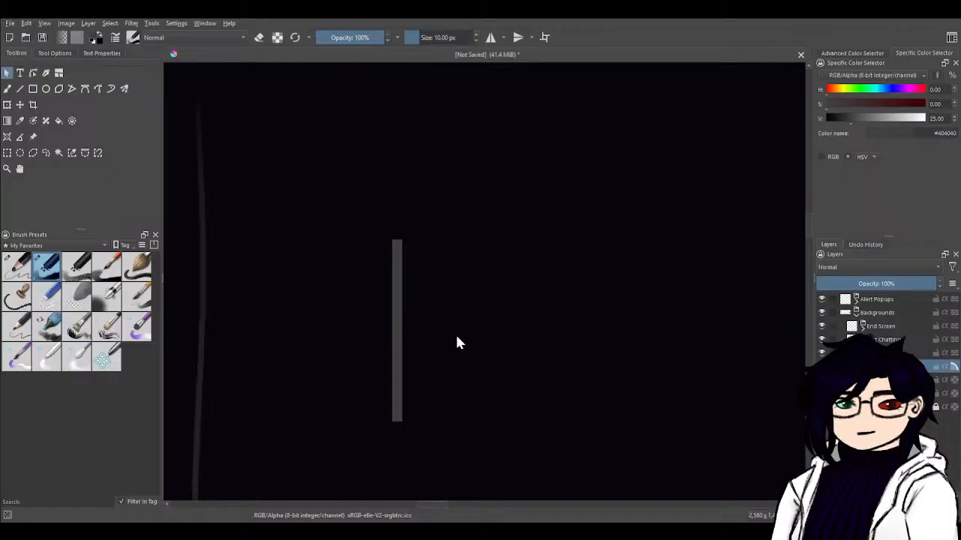
{"action": "left_click", "coordinate": [397, 338]}
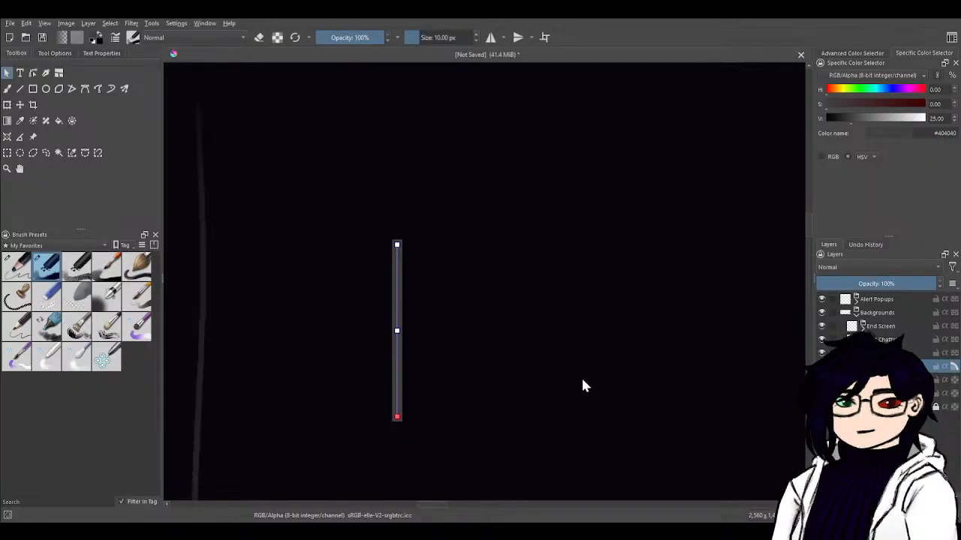
{"action": "key", "text": "ctrl+v"}
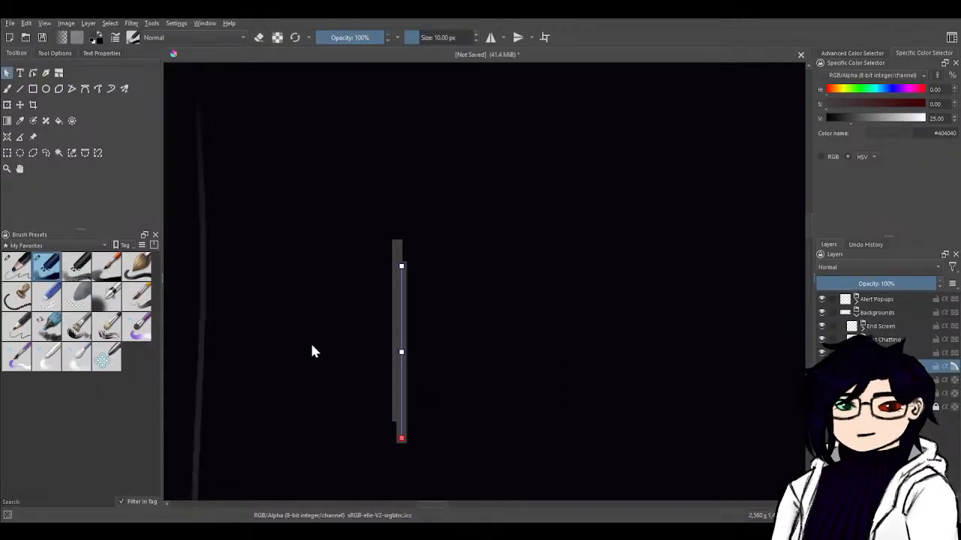
{"action": "left_click", "coordinate": [43, 54]}
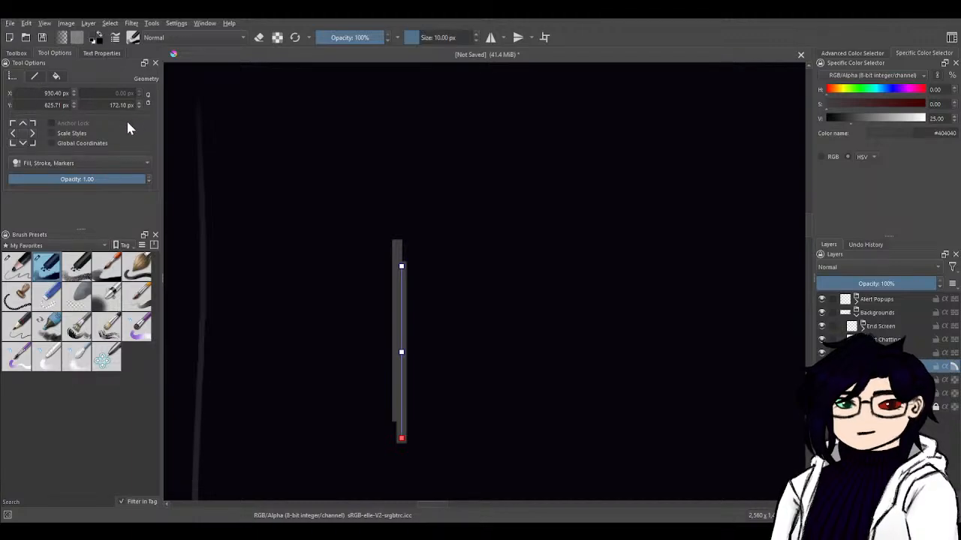
{"action": "left_click", "coordinate": [34, 77]}
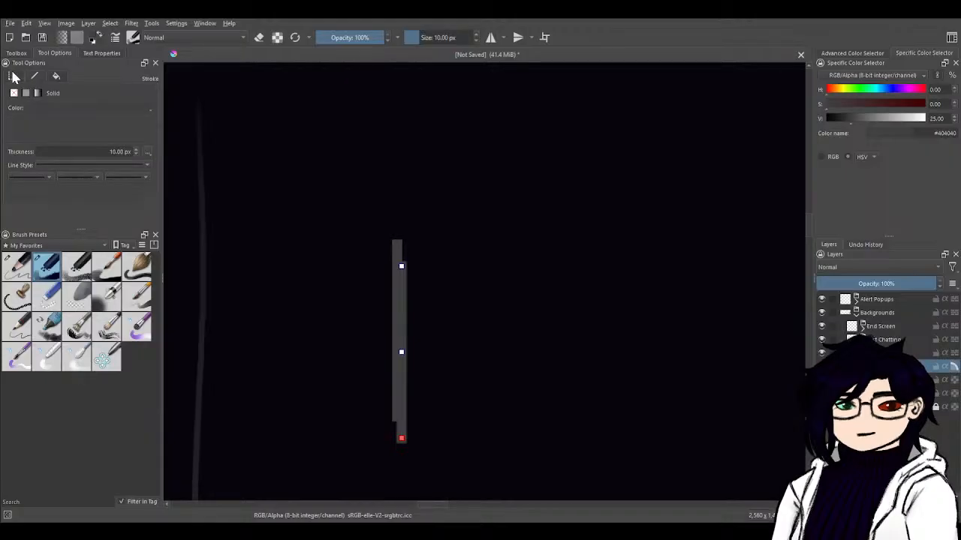
{"action": "left_click", "coordinate": [14, 78]}
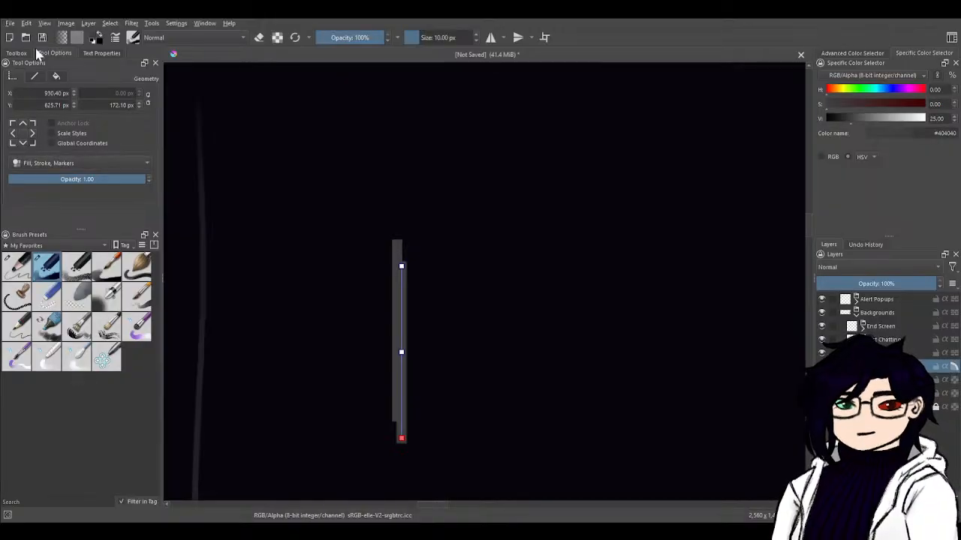
{"action": "left_click", "coordinate": [15, 54]}
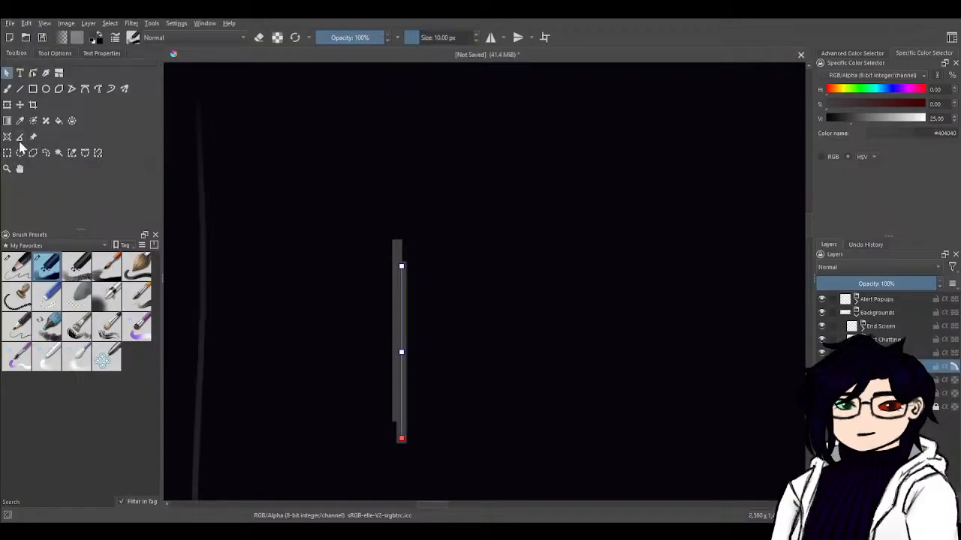
{"action": "left_click", "coordinate": [7, 105]}
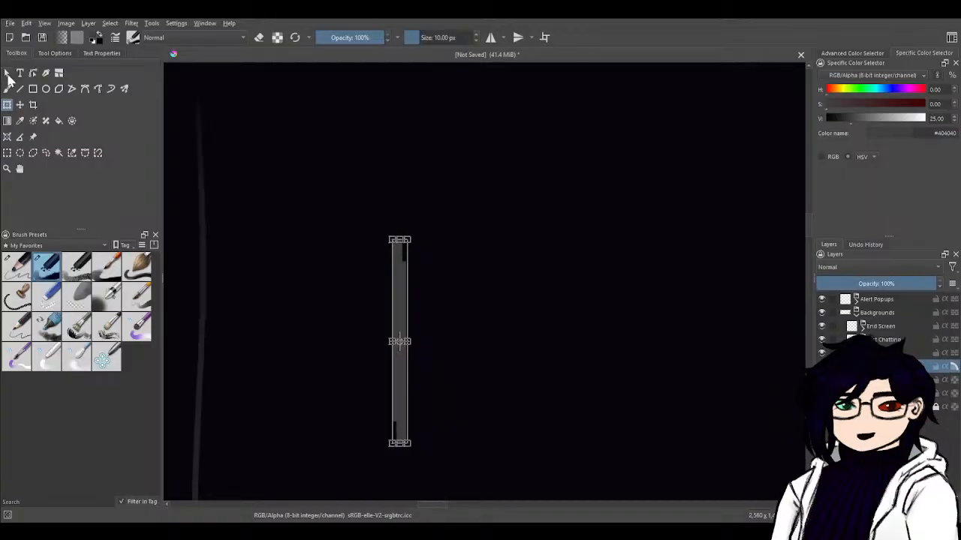
{"action": "left_click", "coordinate": [8, 73]}
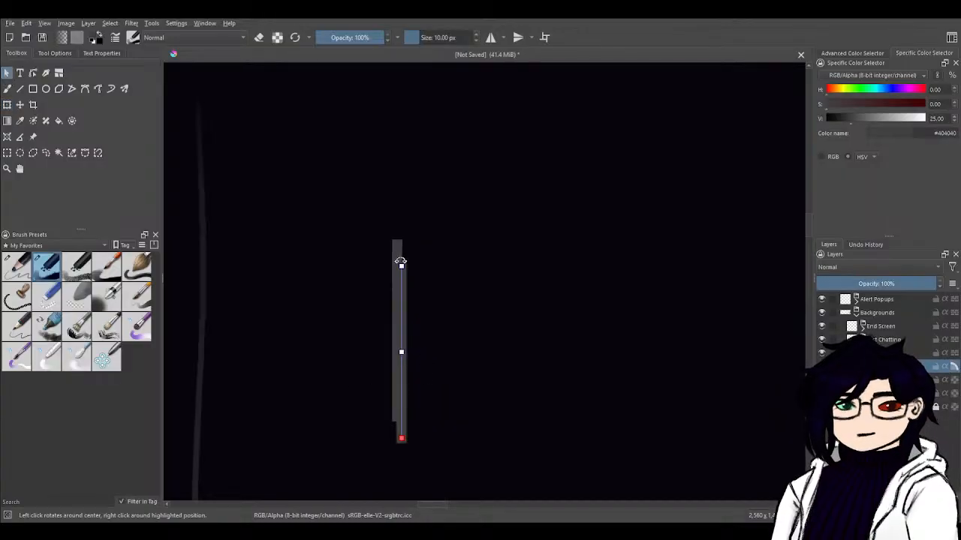
- Try rotating the pasted line freehand around its centre, and undo the rotations and the paste
{"action": "left_click_drag", "start_coordinate": [400, 261], "coordinate": [488, 289]}
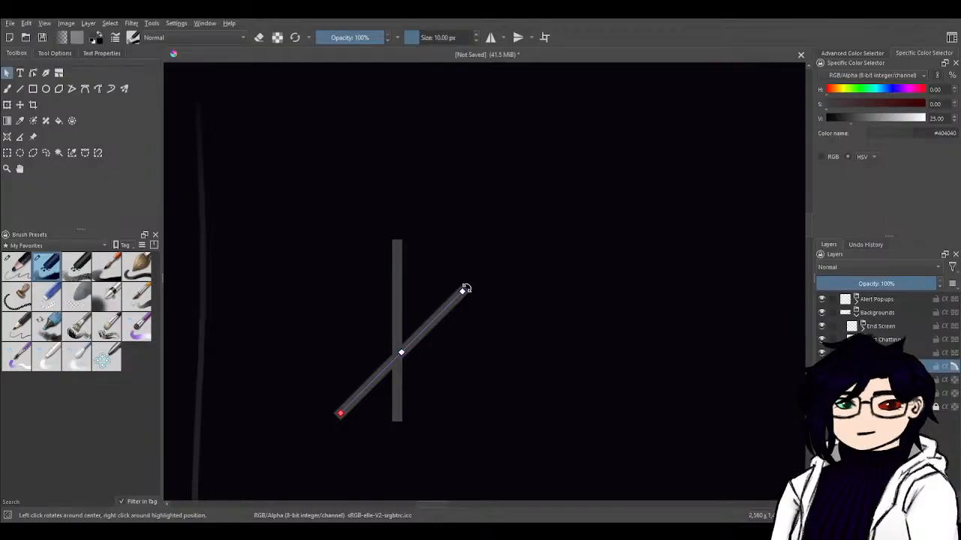
{"action": "left_click_drag", "start_coordinate": [465, 289], "coordinate": [488, 319]}
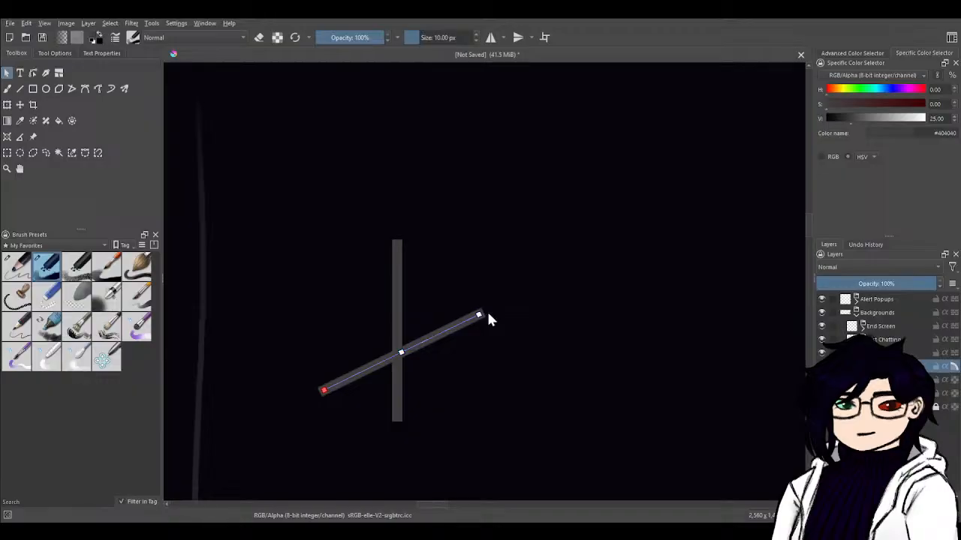
{"action": "key", "text": "ctrl+z"}
{"action": "key", "text": "ctrl+z"}
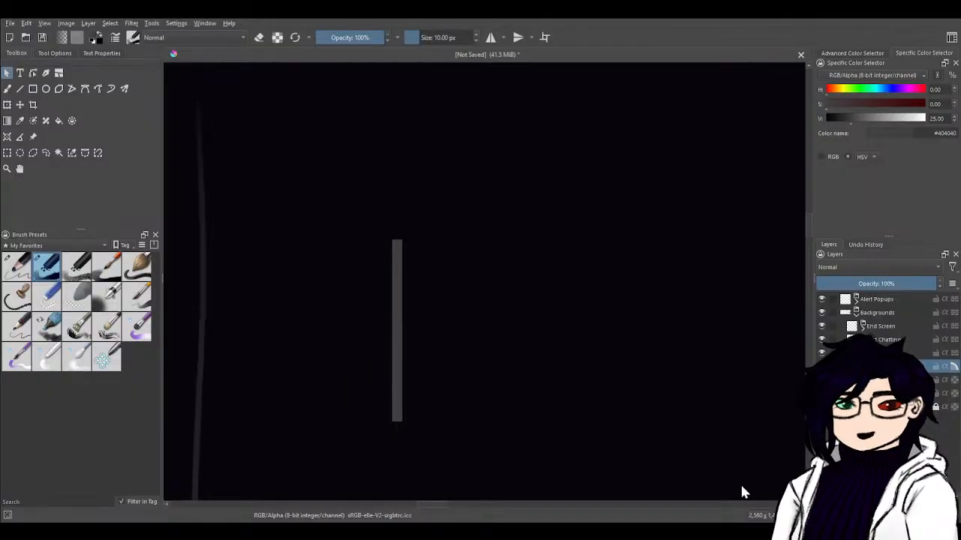
- Duplicate the vertical line's vector layer and rotate the copy 120° around the Z axis with Free Transform
{"action": "key", "text": "ctrl+z"}
{"action": "key", "text": "ctrl+shift+z"}
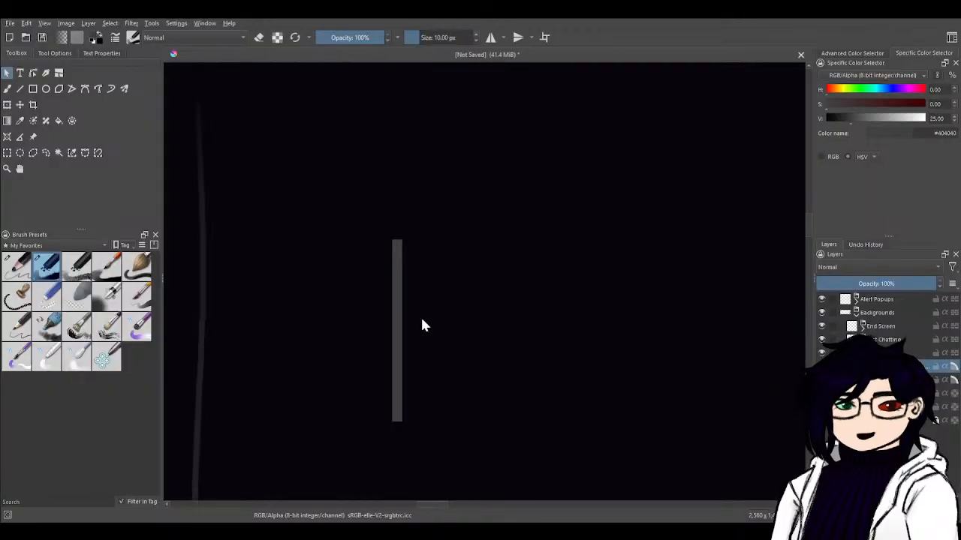
{"action": "left_click", "coordinate": [400, 291]}
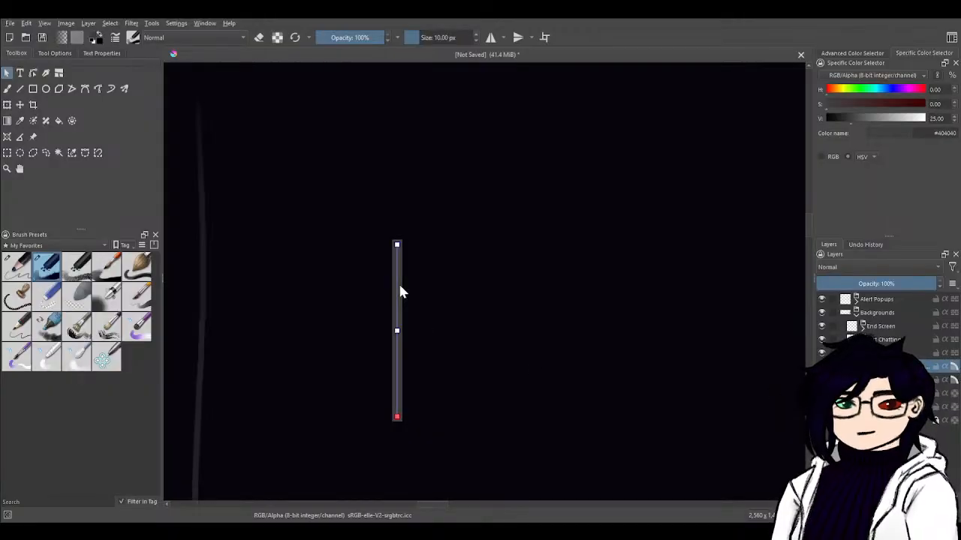
{"action": "left_click", "coordinate": [8, 106]}
{"action": "left_click", "coordinate": [57, 53]}
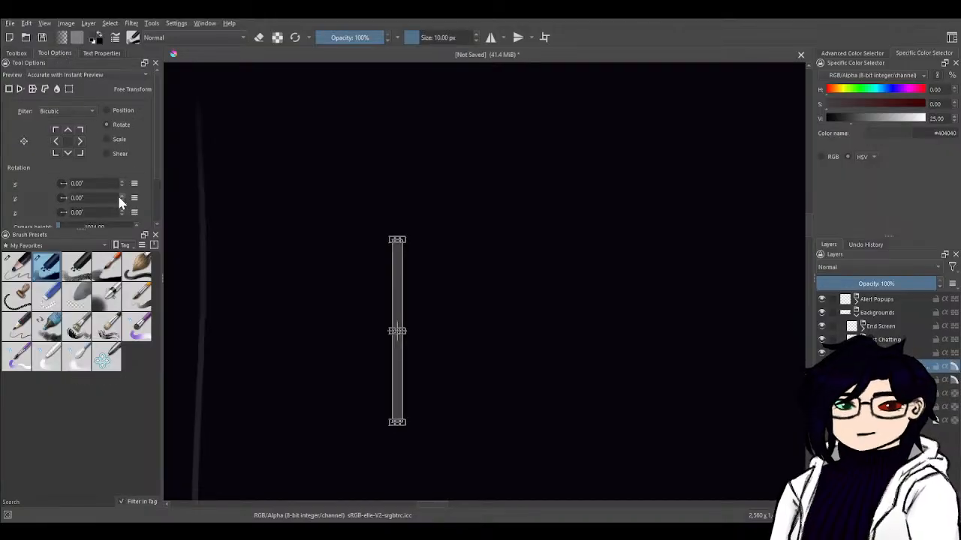
{"action": "left_click", "coordinate": [81, 212]}
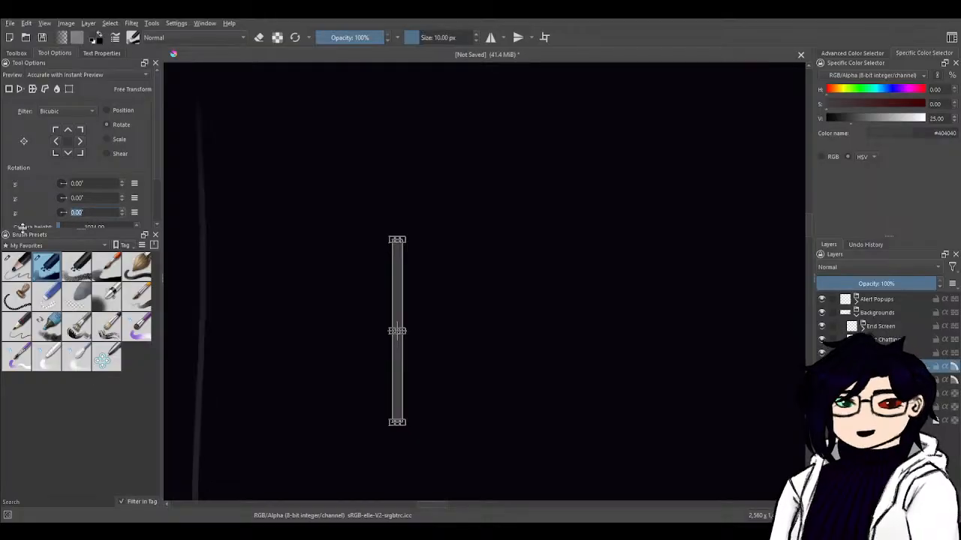
{"action": "type", "text": "120"}
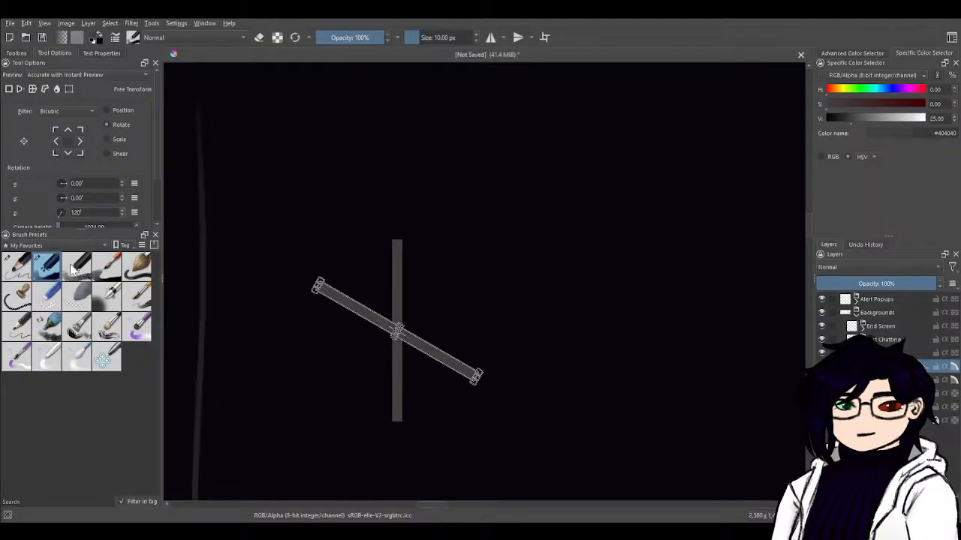
{"action": "key", "text": "Return"}
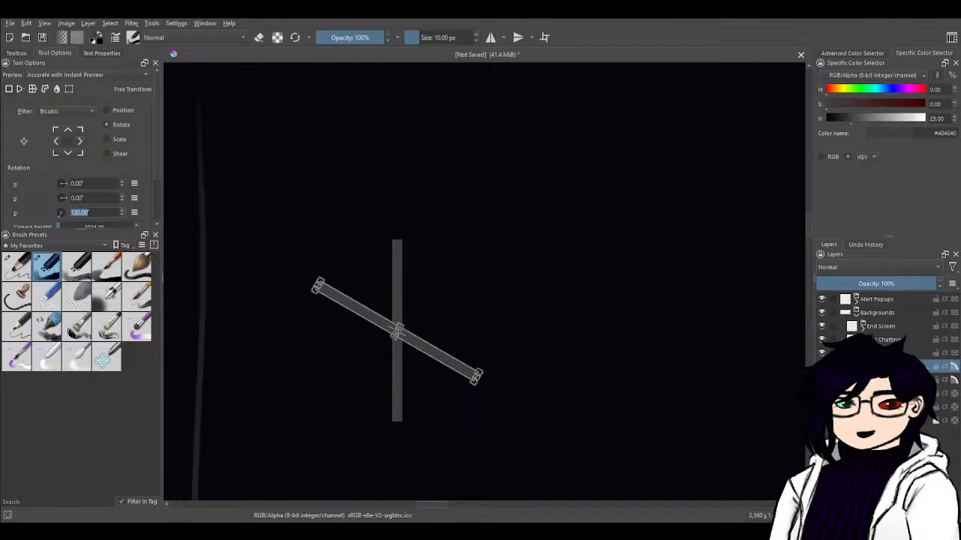
{"action": "key", "text": "Return"}
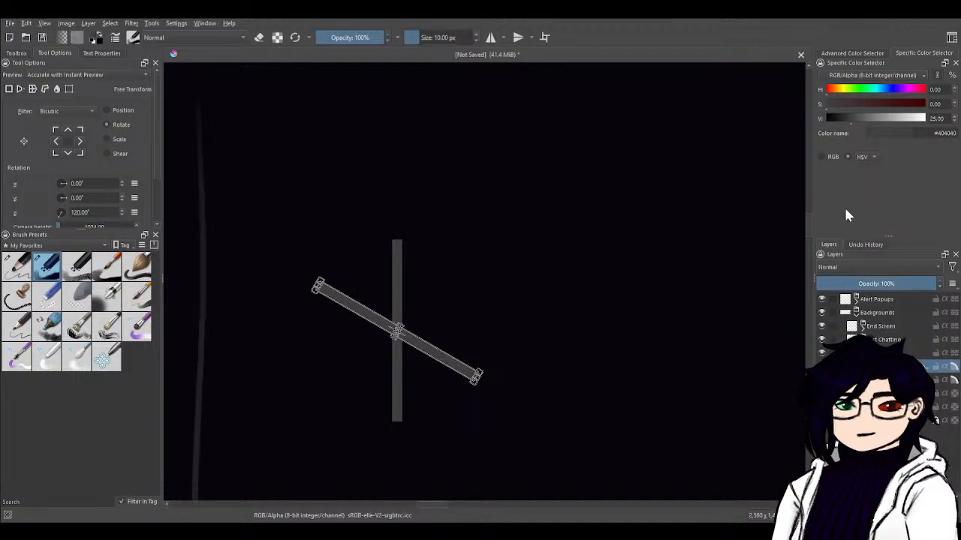
{"action": "key", "text": "Return"}
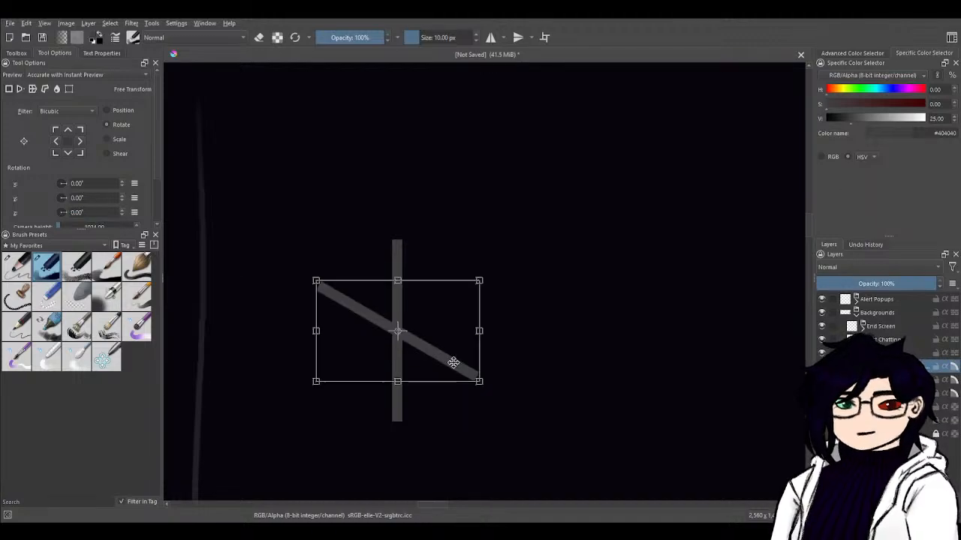
- Rotate a duplicate of the slanted line by 120° around the Z axis, and merge the three line layers into one vector layer
{"action": "double_click", "coordinate": [84, 213]}
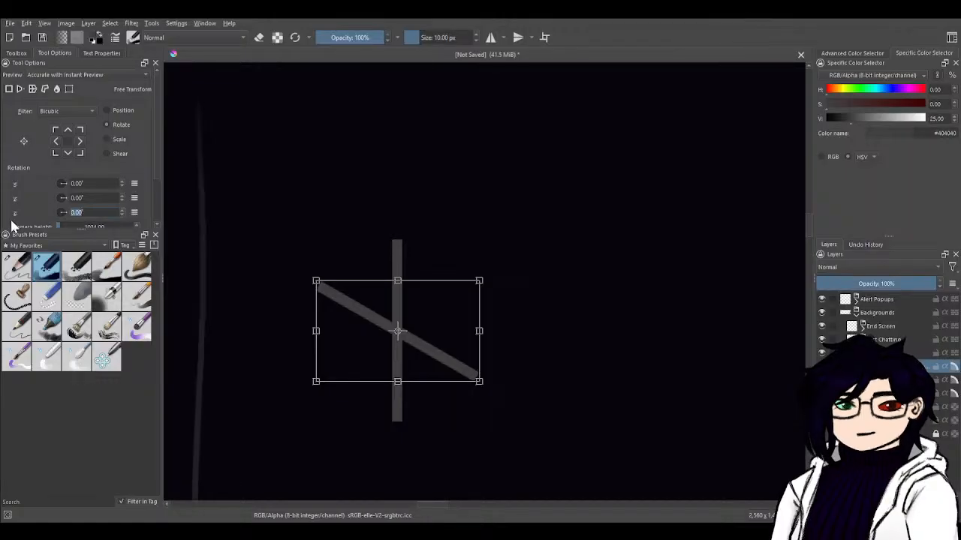
{"action": "type", "text": "120"}
{"action": "key", "text": "Return"}
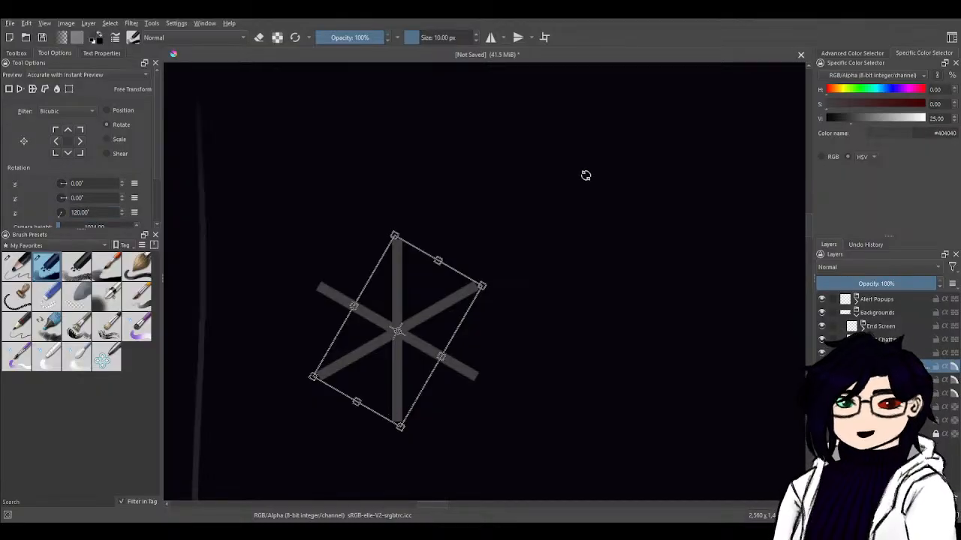
{"action": "key", "text": "Return"}
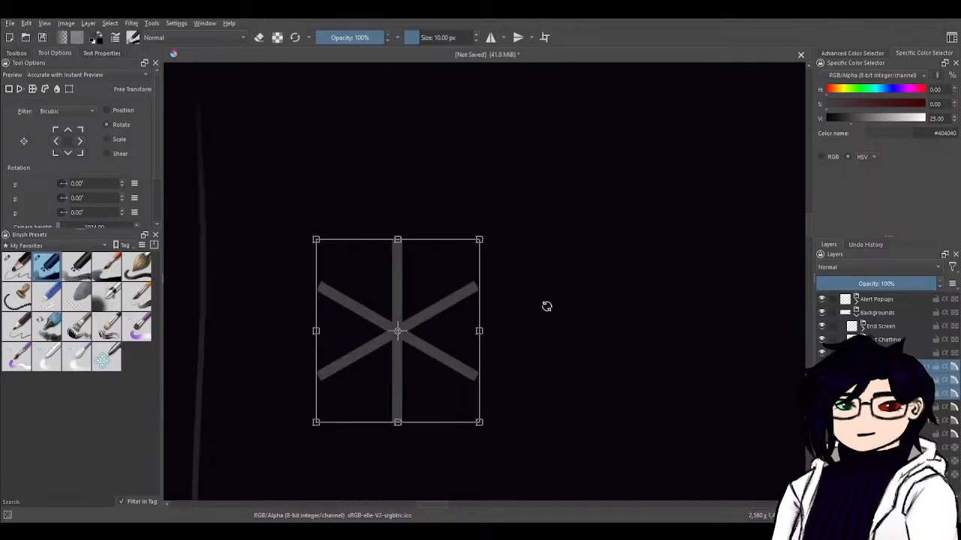
{"action": "key", "text": "Return"}
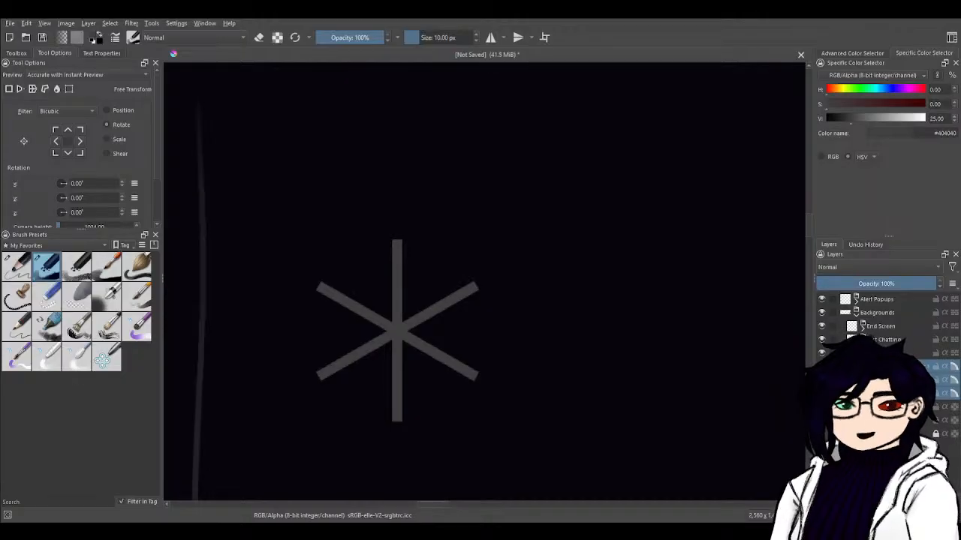
{"action": "key", "text": "ctrl+e"}
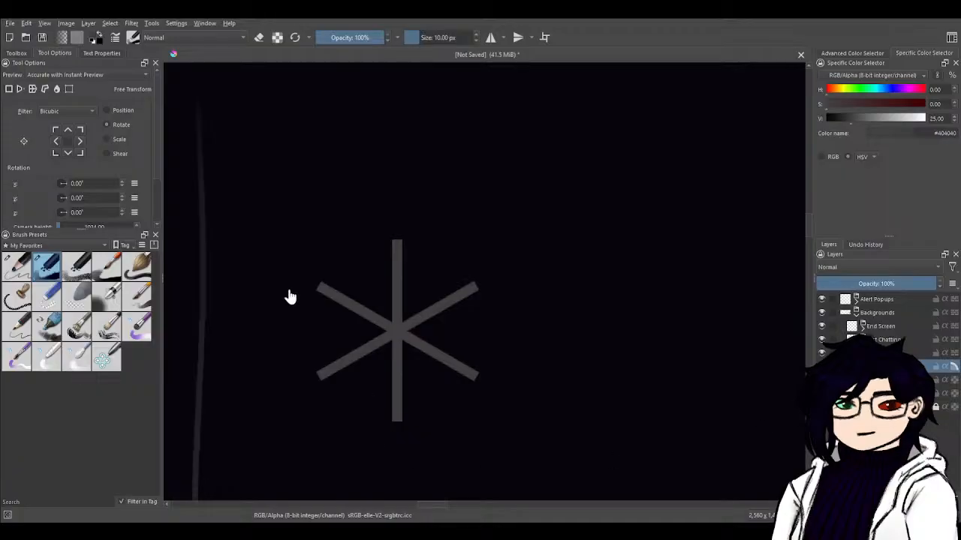
- Select the three crossing lines for point editing and join the right end points of the two diagonals with a vertical side
{"action": "left_click", "coordinate": [17, 53]}
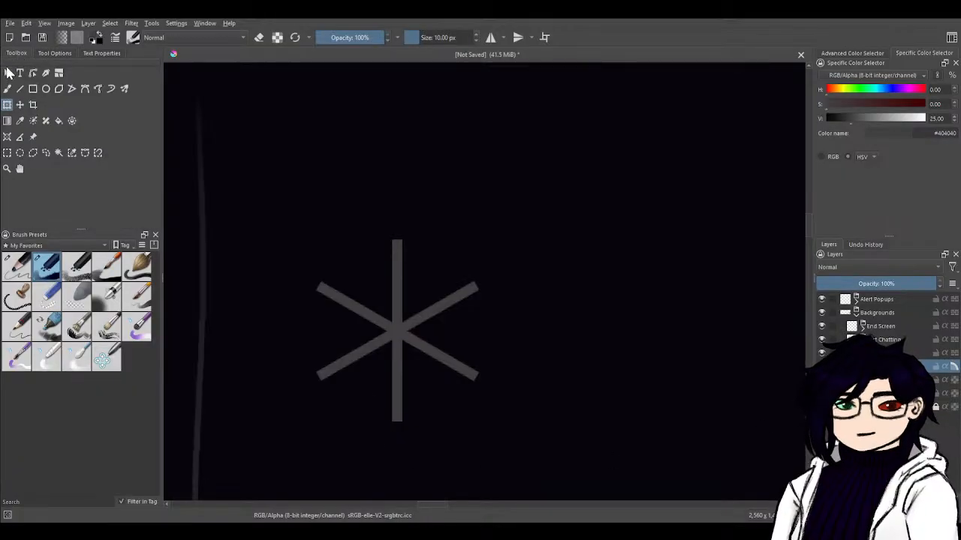
{"action": "left_click", "coordinate": [8, 72]}
{"action": "left_click_drag", "start_coordinate": [280, 182], "coordinate": [510, 485]}
{"action": "left_click", "coordinate": [33, 72]}
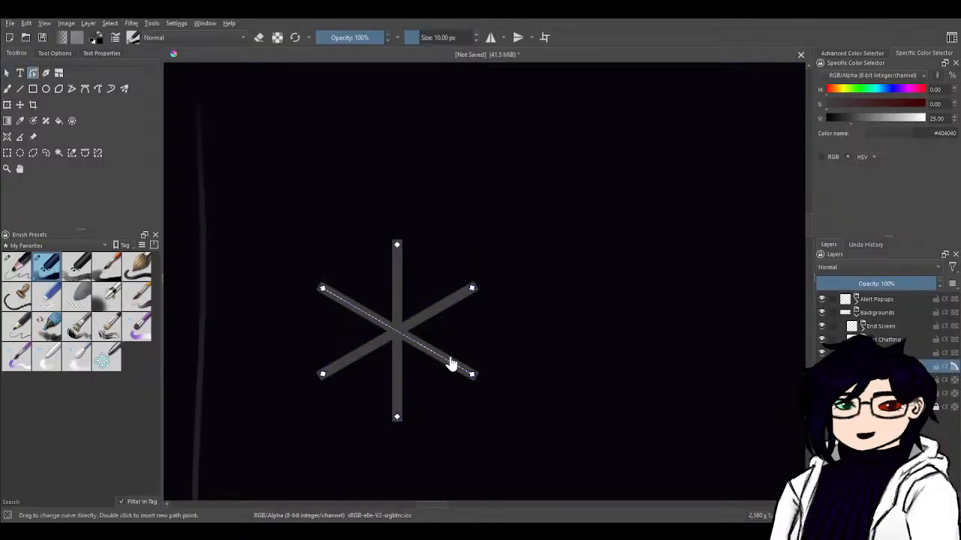
{"action": "scroll", "coordinate": [448, 347], "scroll_direction": "up", "scroll_amount": 3}
{"action": "scroll", "coordinate": [448, 347], "scroll_direction": "down", "scroll_amount": 1}
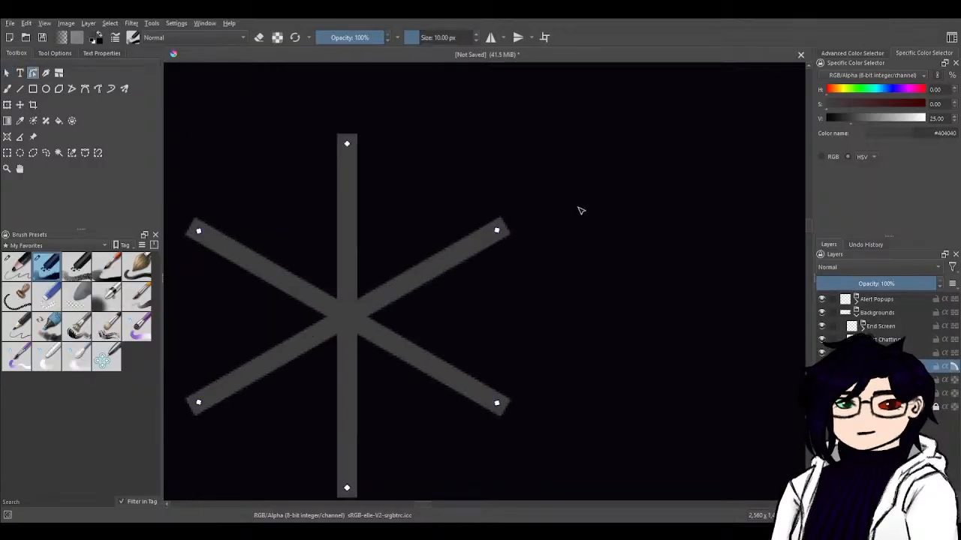
{"action": "left_click_drag", "start_coordinate": [579, 210], "coordinate": [438, 463]}
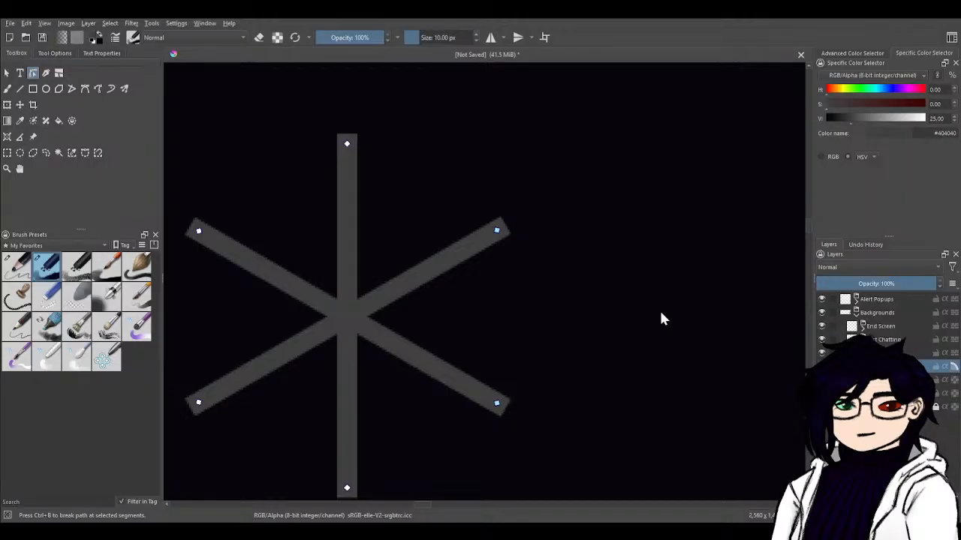
{"action": "key", "text": "f"}
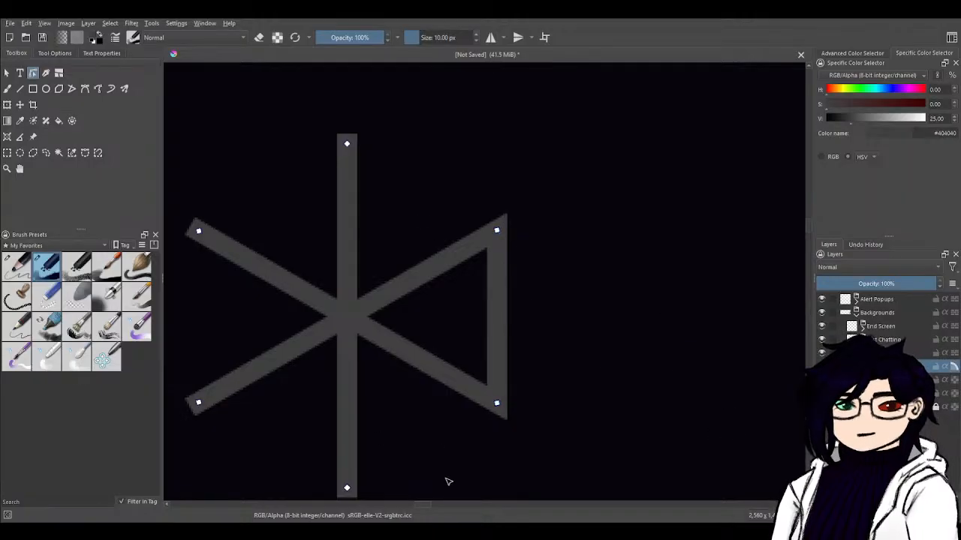
- Join the lower-left end point to the vertical line's bottom end, and break away the diagonal running from lower left to upper right
{"action": "left_click_drag", "start_coordinate": [447, 483], "coordinate": [686, 418]}
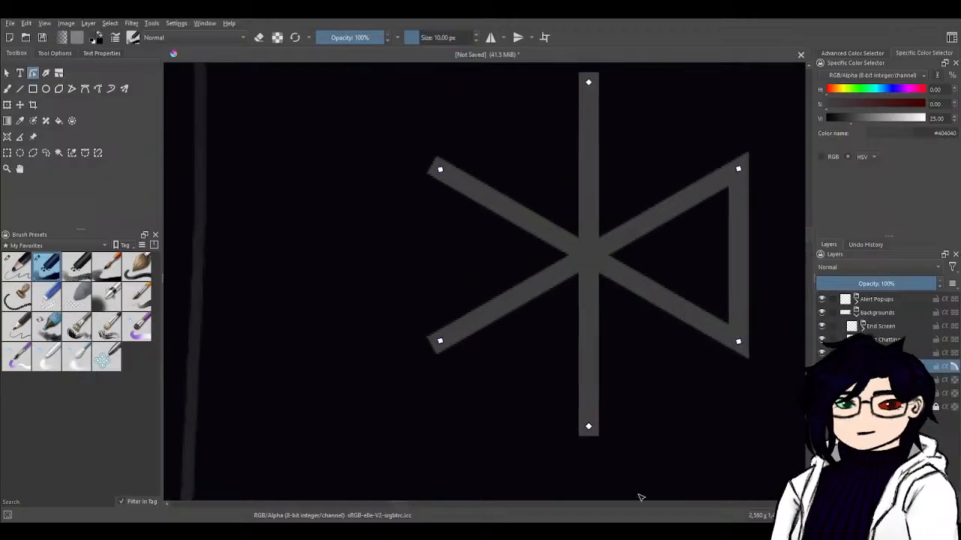
{"action": "left_click_drag", "start_coordinate": [627, 481], "coordinate": [373, 313]}
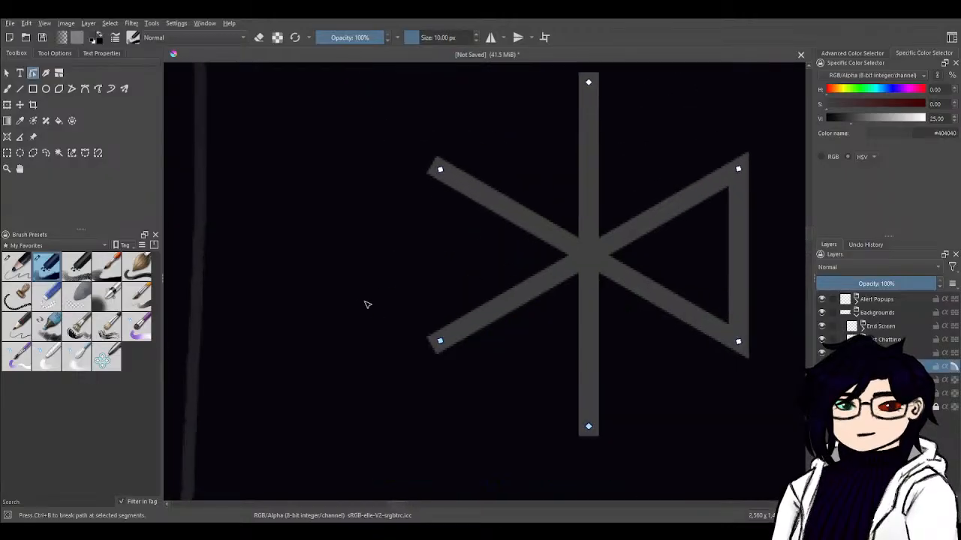
{"action": "key", "text": "j"}
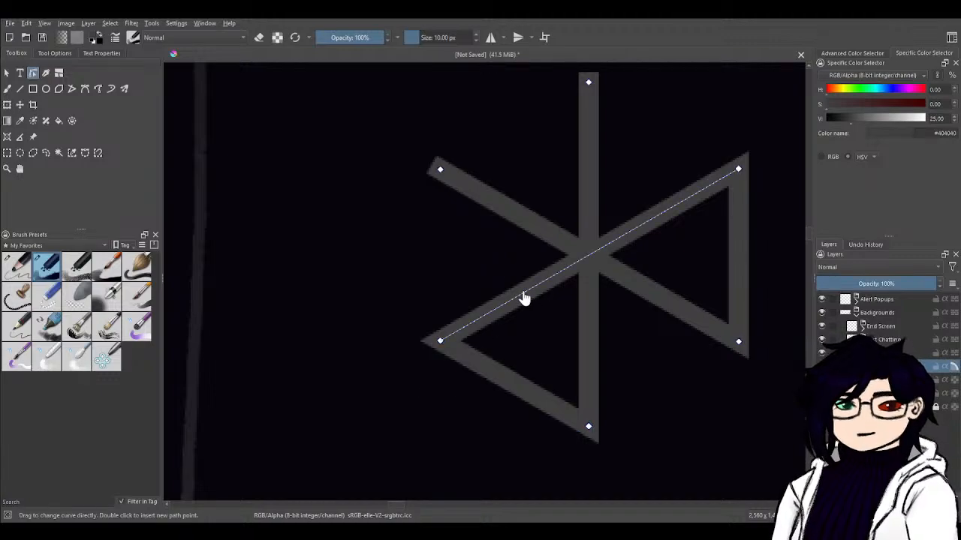
{"action": "key", "text": "ctrl+b"}
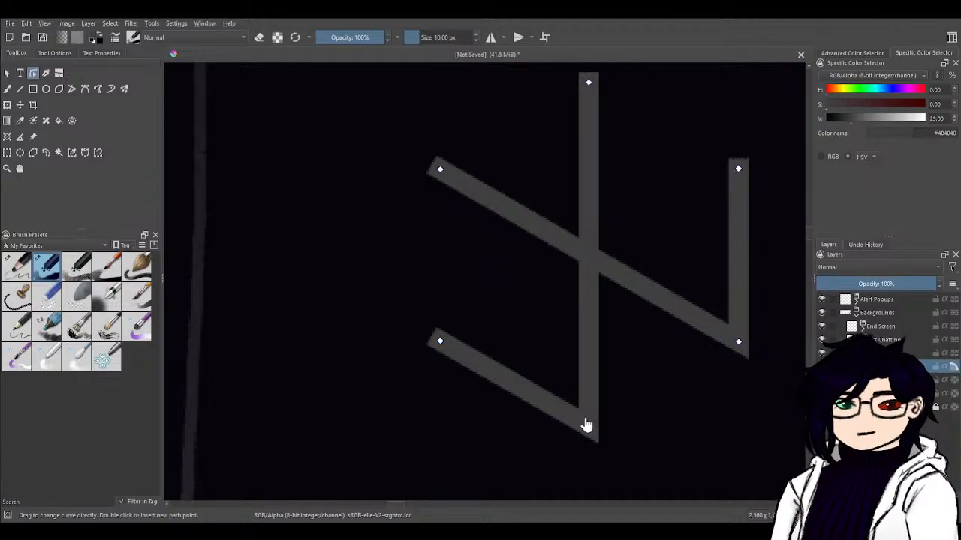
- Join the two left end points with a vertical side, and the vertical line's top end to the upper-right point
{"action": "mouse_move", "coordinate": [688, 435]}
{"action": "left_mouse_down"}
{"action": "mouse_move", "coordinate": [578, 420]}
{"action": "mouse_move", "coordinate": [626, 476]}
{"action": "mouse_move", "coordinate": [652, 463]}
{"action": "left_mouse_up"}
{"action": "left_click_drag", "start_coordinate": [296, 133], "coordinate": [466, 428]}
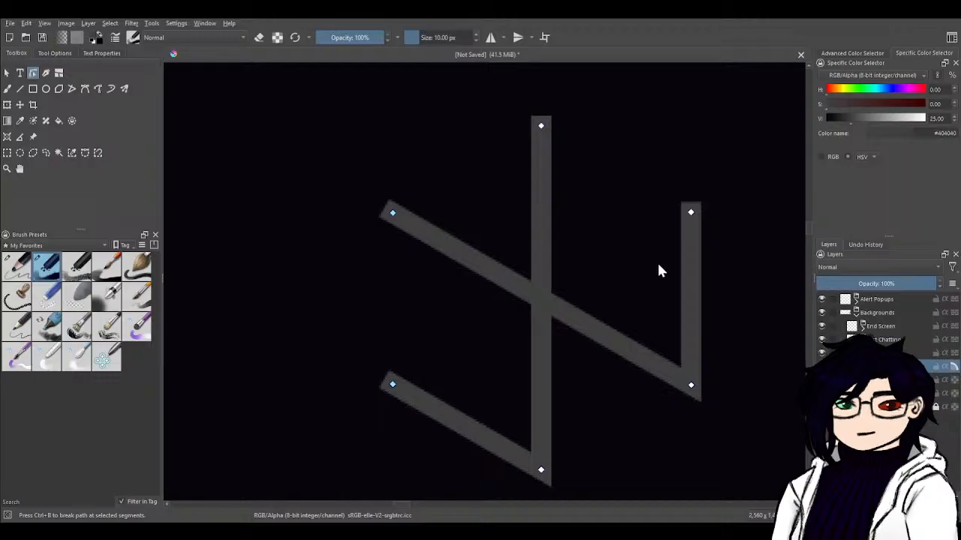
{"action": "key", "text": "j"}
{"action": "left_click_drag", "start_coordinate": [605, 440], "coordinate": [549, 455]}
{"action": "left_click_drag", "start_coordinate": [465, 109], "coordinate": [713, 253]}
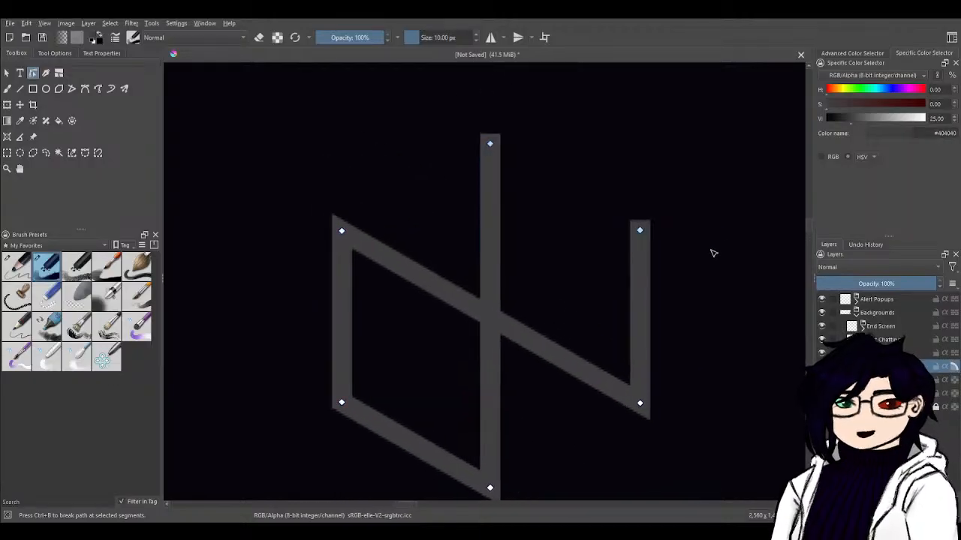
{"action": "key", "text": "j"}
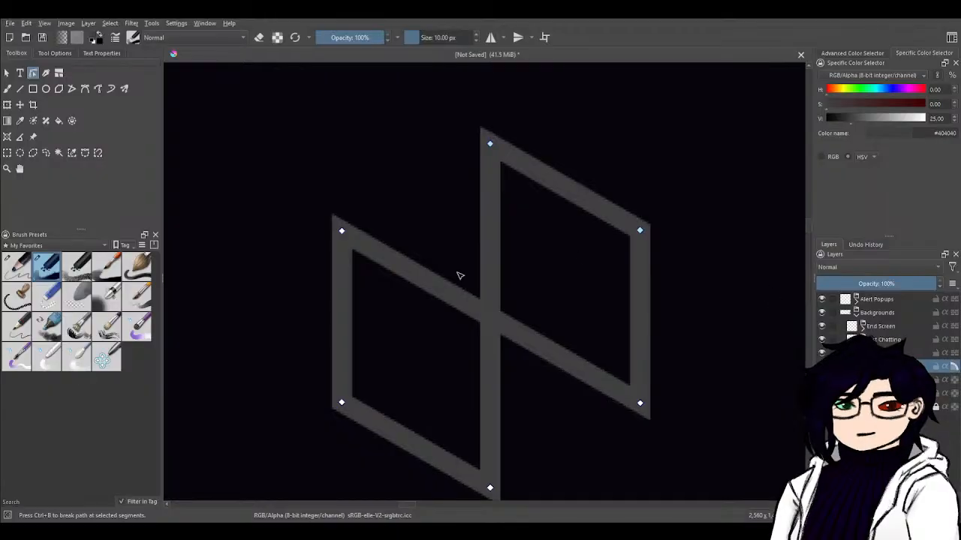
- Break away the vertical centre segment and the remaining diagonal, keeping only the outer hexagon sides
{"action": "left_click", "coordinate": [492, 408]}
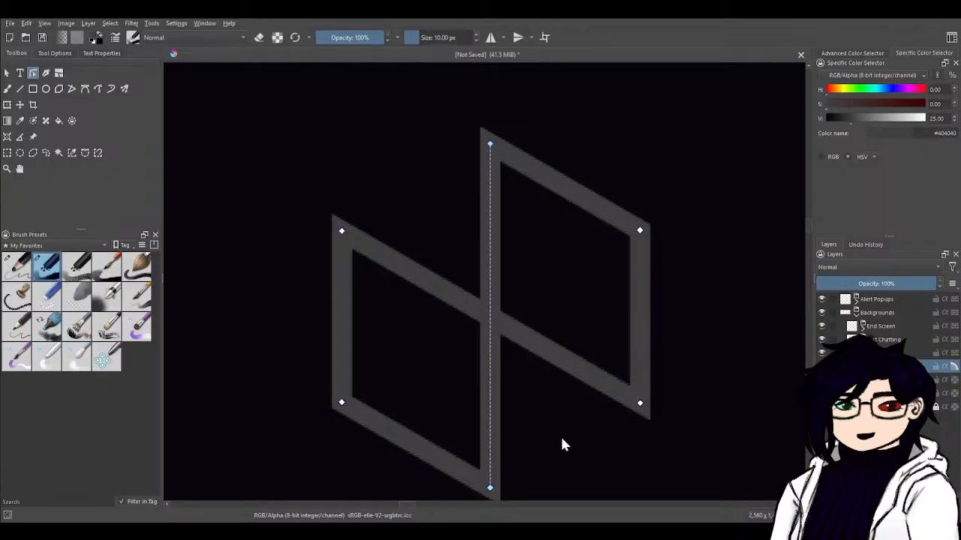
{"action": "key", "text": "ctrl+b"}
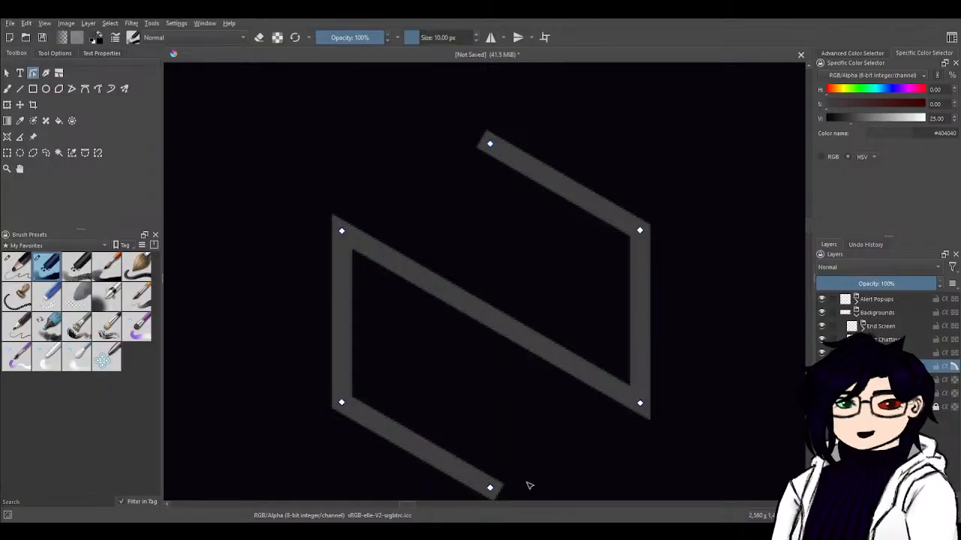
{"action": "key", "text": "b"}
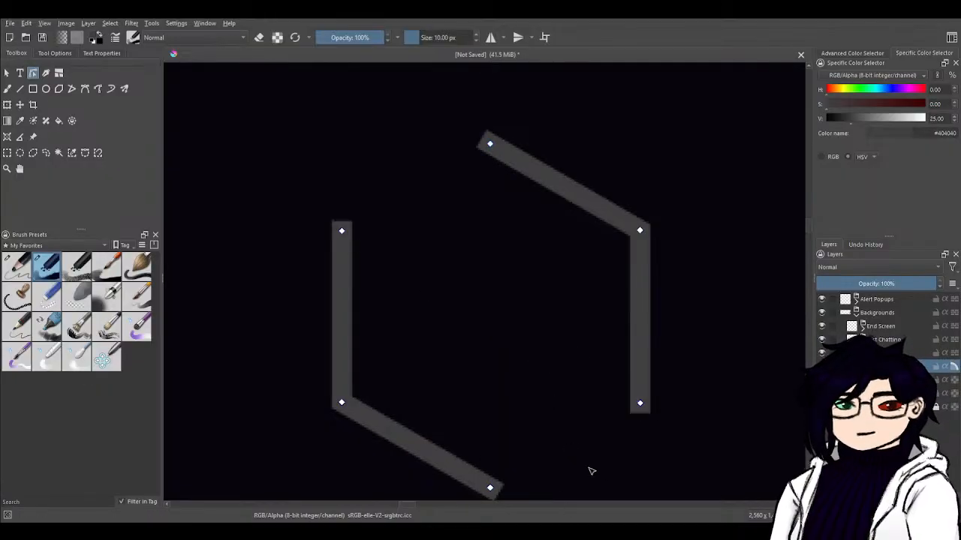
- Close the hexagon by joining the bottom point to the lower-right point and the upper-left point to the top point
{"action": "left_click_drag", "start_coordinate": [631, 455], "coordinate": [597, 310]}
{"action": "left_click_drag", "start_coordinate": [691, 438], "coordinate": [413, 221]}
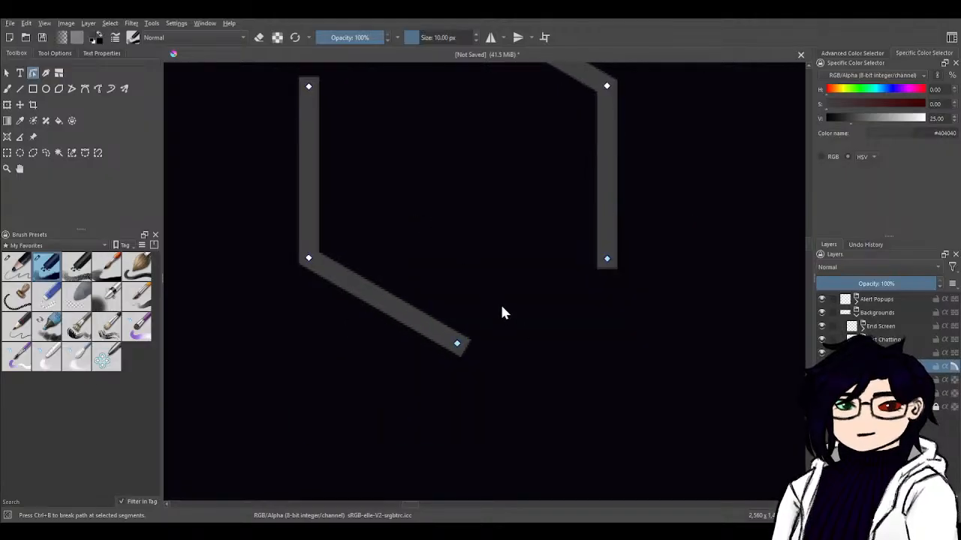
{"action": "key", "text": "j"}
{"action": "left_click_drag", "start_coordinate": [455, 189], "coordinate": [575, 363]}
{"action": "left_click_drag", "start_coordinate": [383, 109], "coordinate": [626, 296]}
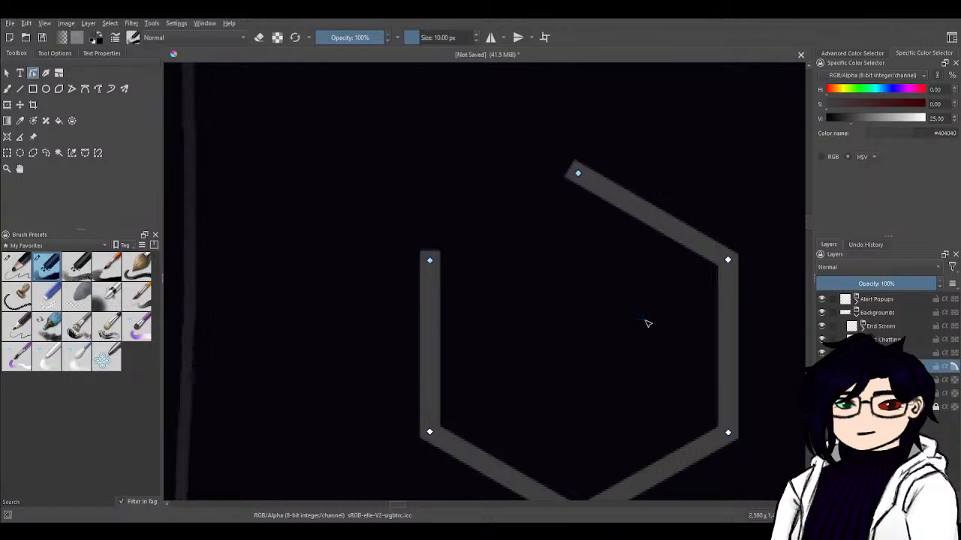
{"action": "key", "text": "j"}
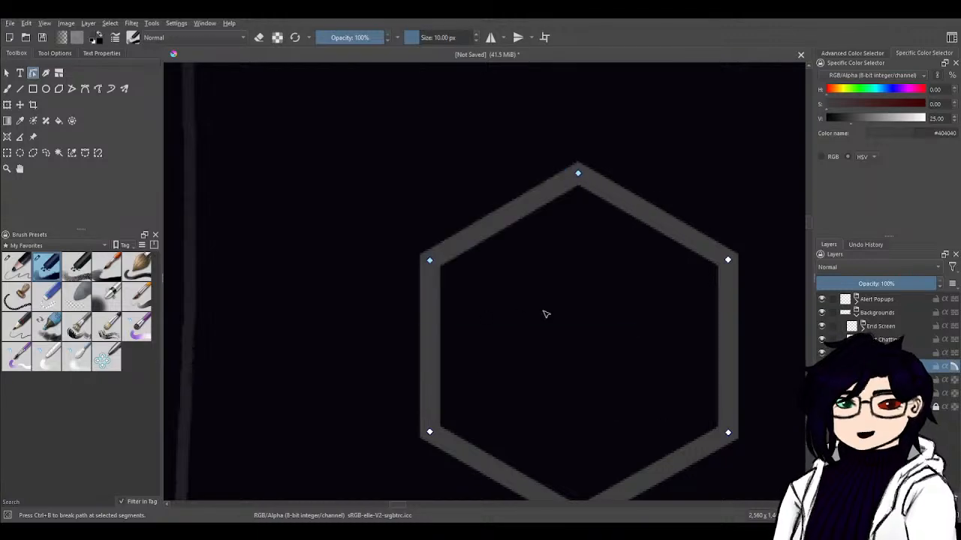
- Select the finished hexagon as a whole shape and examine its outline and its size relative to the canvas
{"action": "scroll", "coordinate": [543, 313], "scroll_direction": "down", "scroll_amount": 4}
{"action": "scroll", "coordinate": [653, 358], "scroll_direction": "up", "scroll_amount": 2}
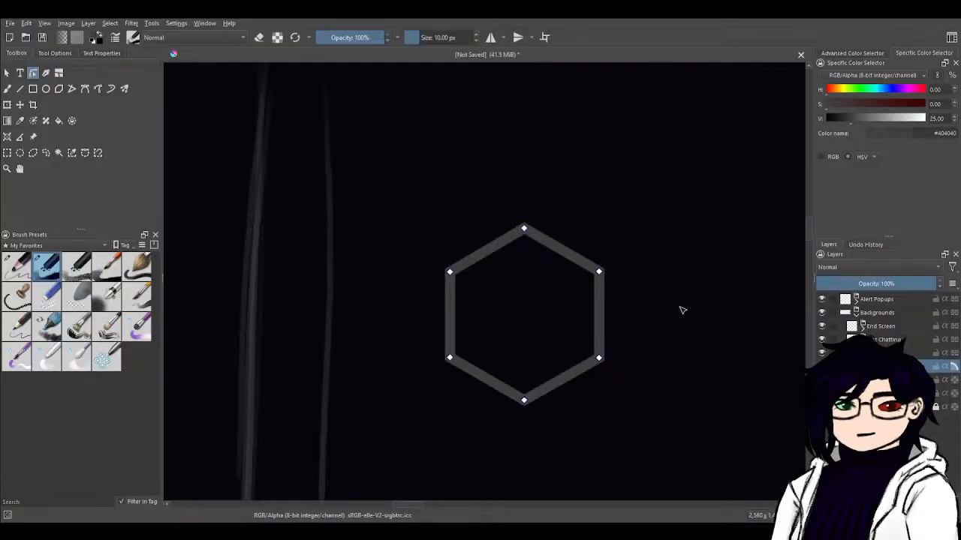
{"action": "left_click", "coordinate": [9, 72]}
{"action": "scroll", "coordinate": [713, 376], "scroll_direction": "down", "scroll_amount": 4}
{"action": "scroll", "coordinate": [702, 378], "scroll_direction": "up", "scroll_amount": 5}
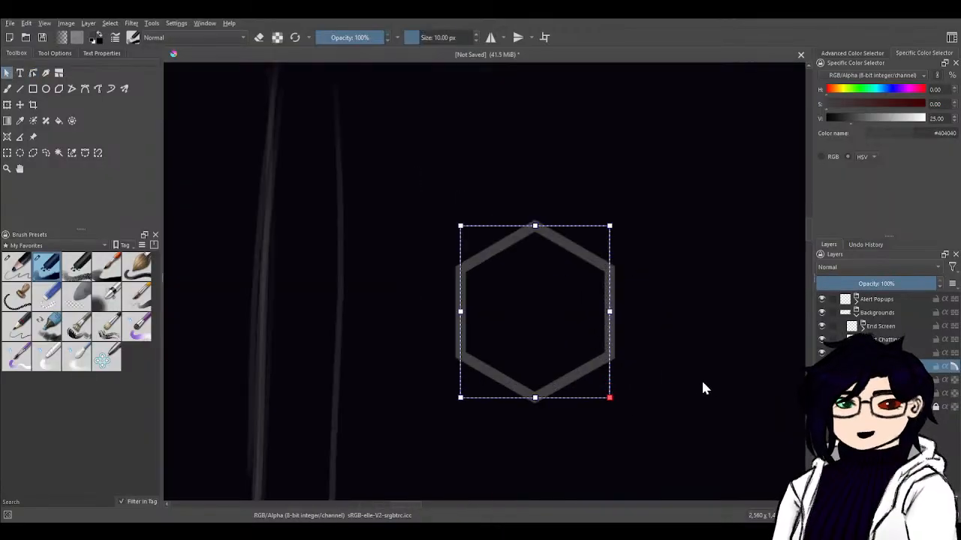
{"action": "left_click_drag", "start_coordinate": [609, 414], "coordinate": [721, 296]}
{"action": "scroll", "coordinate": [688, 317], "scroll_direction": "down", "scroll_amount": 3}
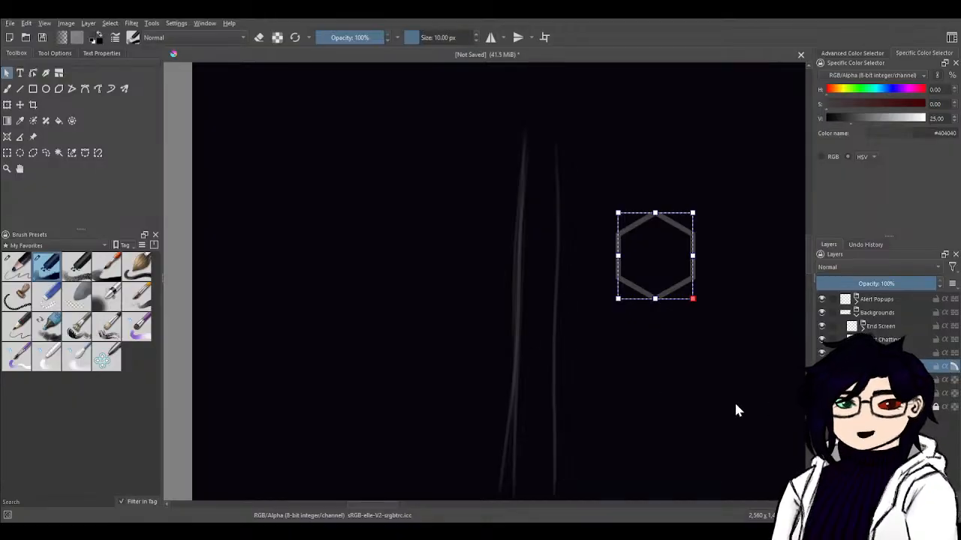
{"action": "scroll", "coordinate": [719, 405], "scroll_direction": "down", "scroll_amount": 2}
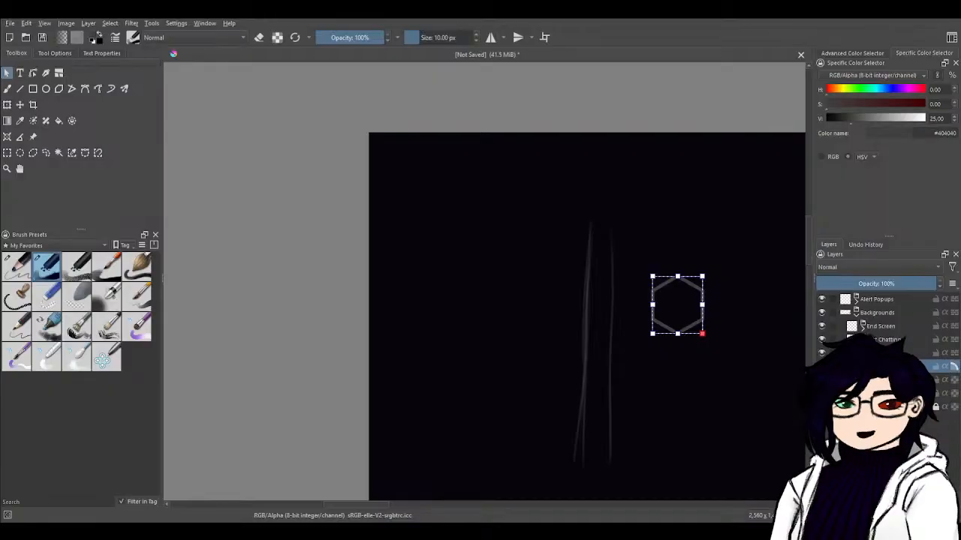
- Move the hexagon onto the rightmost sketched vertical stroke, at about its mid-height, and deselect the shape
{"action": "key", "text": "ctrl+t"}
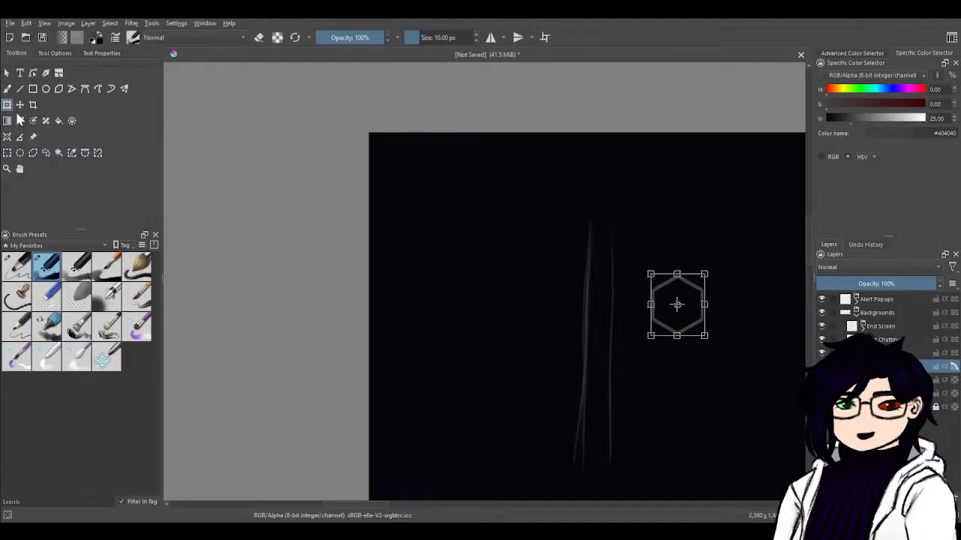
{"action": "left_click_drag", "start_coordinate": [696, 318], "coordinate": [653, 325]}
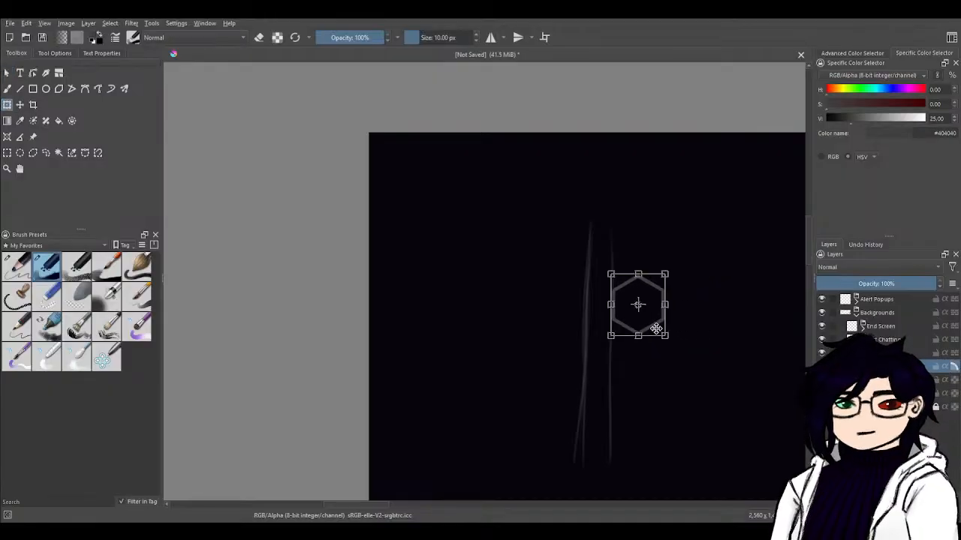
{"action": "left_click_drag", "start_coordinate": [625, 420], "coordinate": [483, 380]}
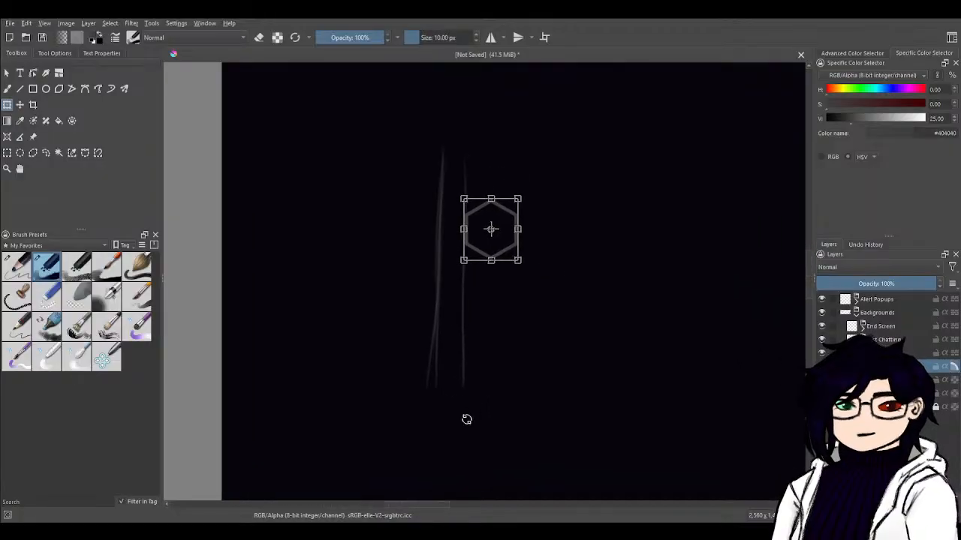
{"action": "left_click_drag", "start_coordinate": [504, 243], "coordinate": [496, 290]}
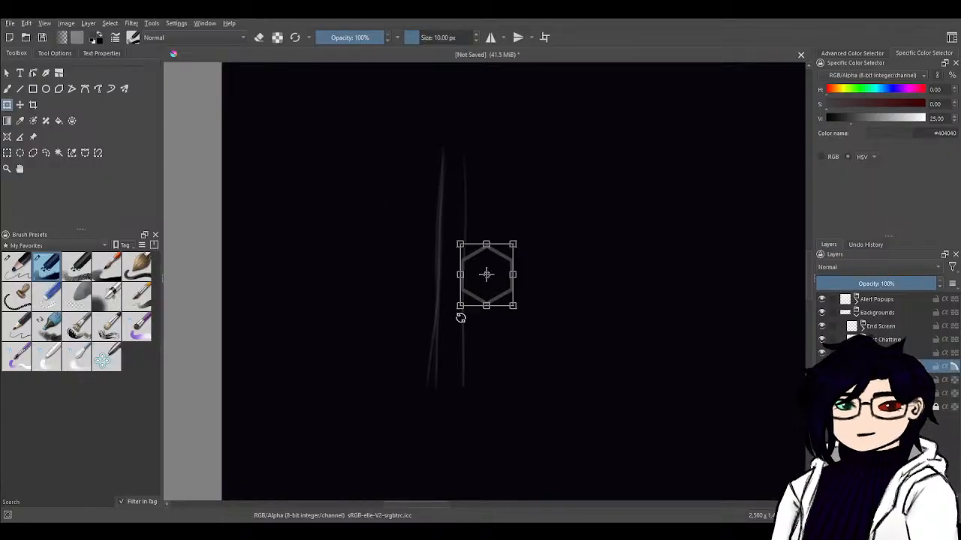
{"action": "left_click", "coordinate": [7, 73]}
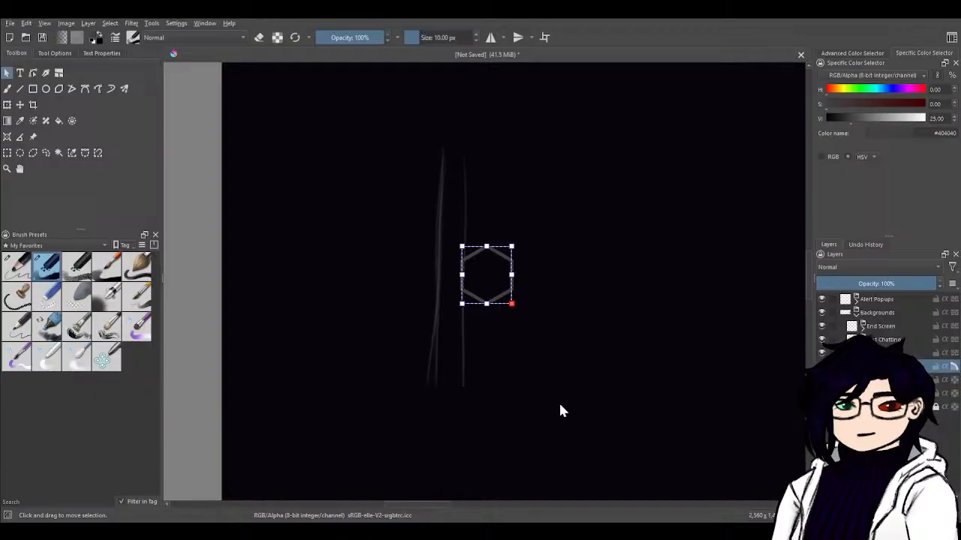
{"action": "left_click", "coordinate": [348, 292]}
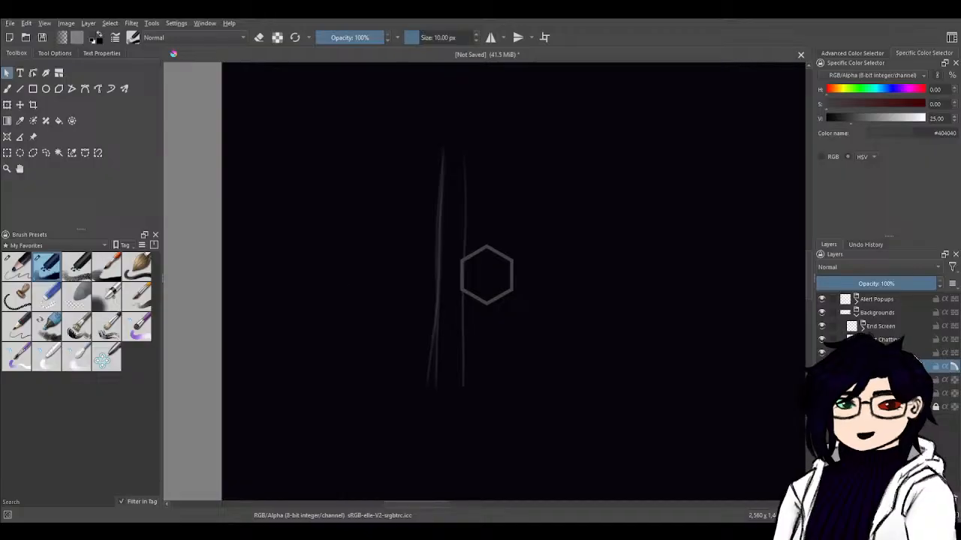
- Delete the layer with the rough vertical strokes and reactivate the hexagon's vector layer
{"action": "scroll", "coordinate": [510, 276], "scroll_direction": "up", "scroll_amount": 4}
{"action": "scroll", "coordinate": [510, 276], "scroll_direction": "down", "scroll_amount": 1}
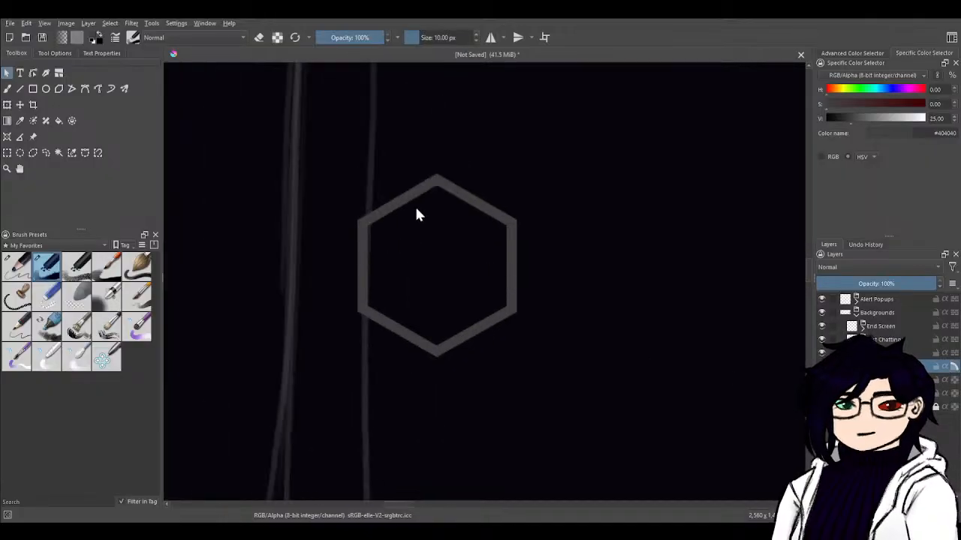
{"action": "scroll", "coordinate": [418, 215], "scroll_direction": "down", "scroll_amount": 2}
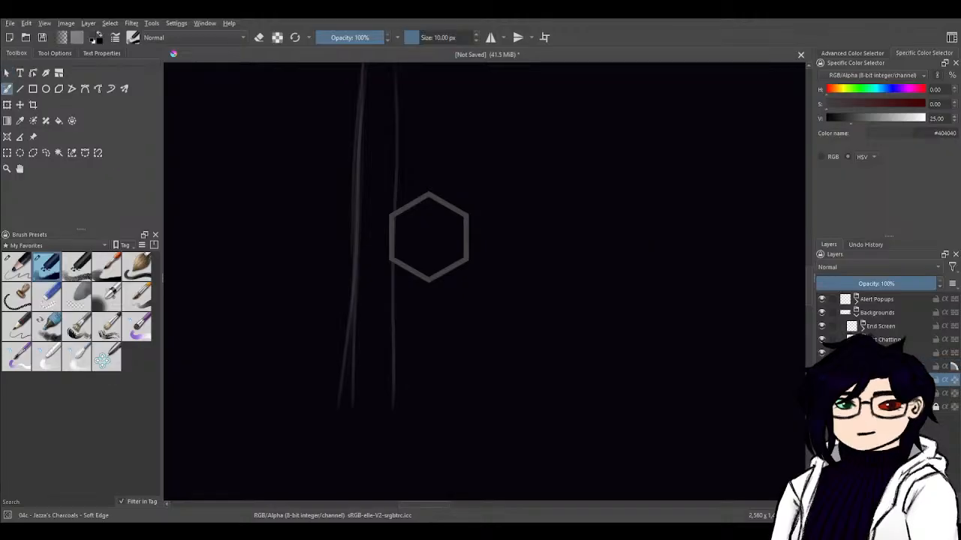
{"action": "left_click", "coordinate": [880, 380]}
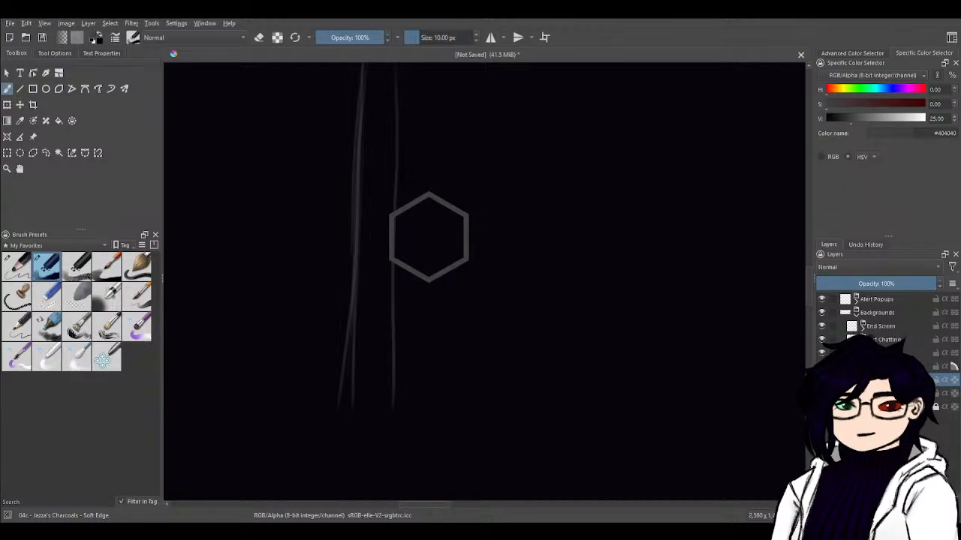
{"action": "left_click", "coordinate": [819, 342]}
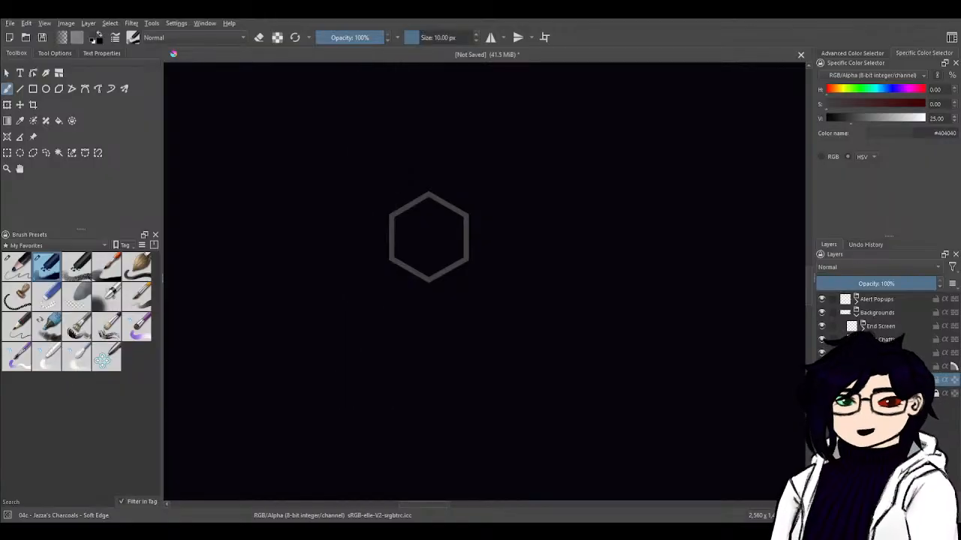
{"action": "double_click", "coordinate": [886, 366]}
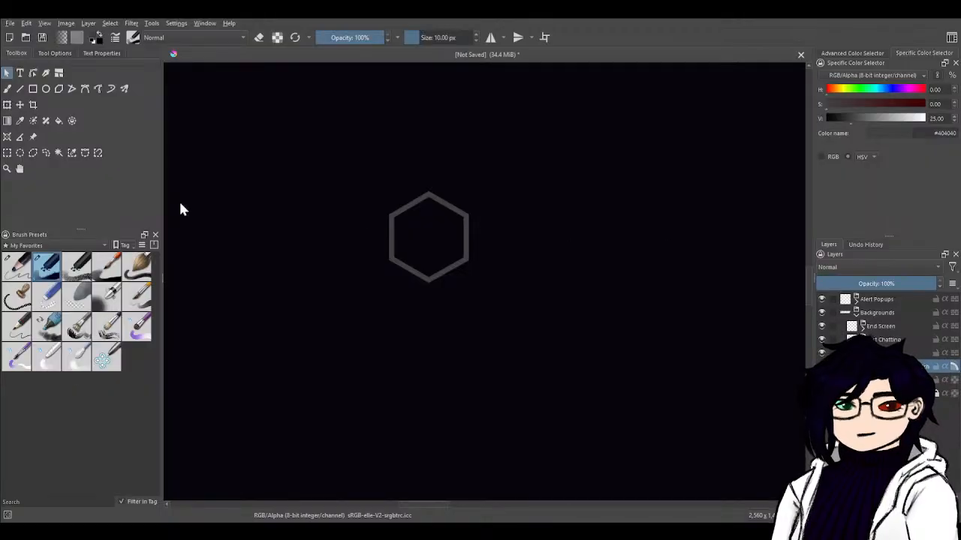
- Duplicate the hexagon and place the copy directly left of the original, slightly overlapping its left side
{"action": "left_click", "coordinate": [418, 253]}
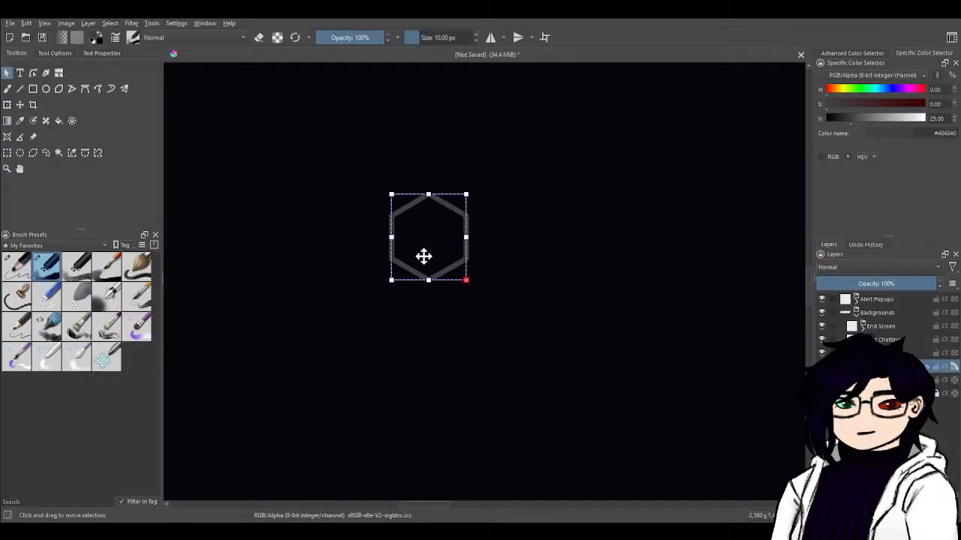
{"action": "key", "text": "ctrl+v"}
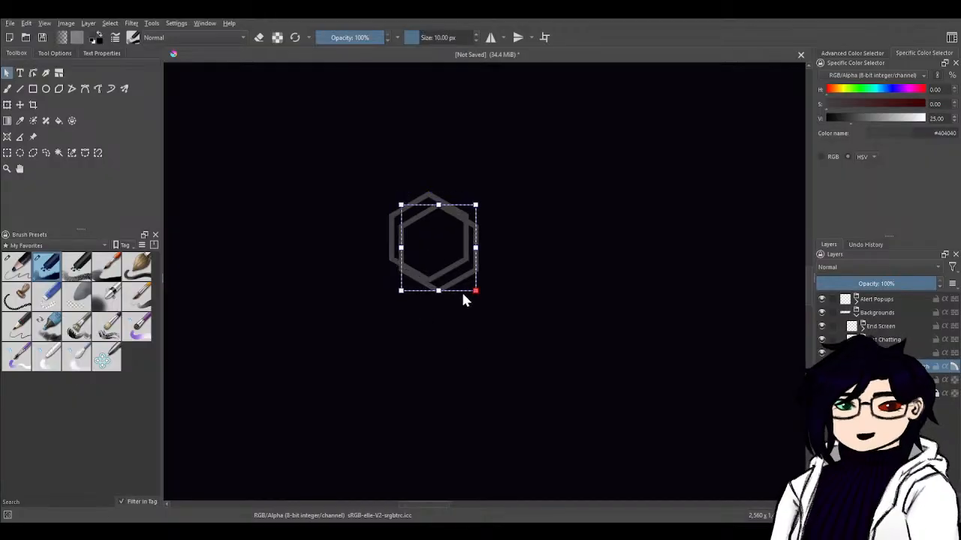
{"action": "left_click_drag", "start_coordinate": [459, 274], "coordinate": [458, 263]}
{"action": "left_click", "coordinate": [454, 260]}
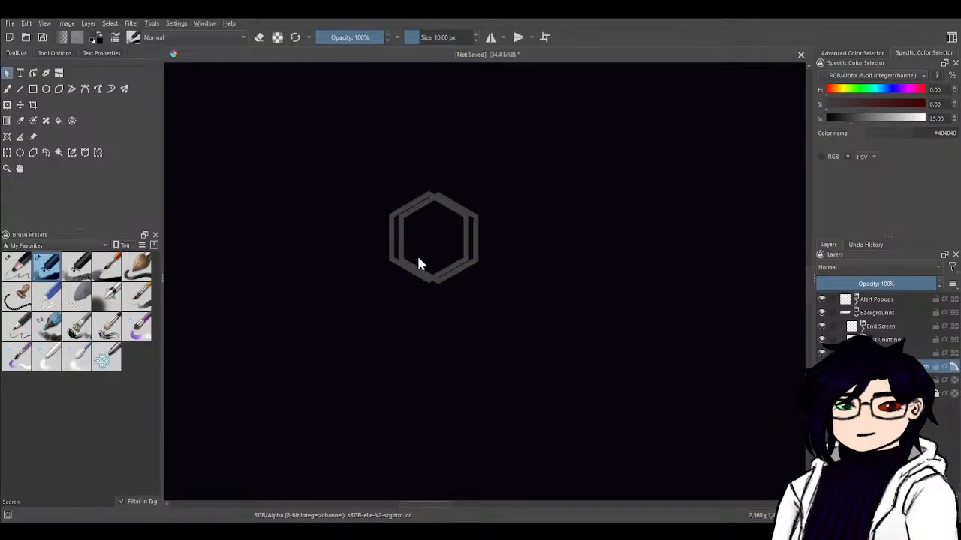
{"action": "left_click", "coordinate": [418, 255]}
{"action": "left_click_drag", "start_coordinate": [442, 248], "coordinate": [372, 243]}
{"action": "left_click", "coordinate": [436, 251]}
- Align the left hexagon with the right one by setting its Y position to 740.78 px
{"action": "left_click", "coordinate": [58, 51]}
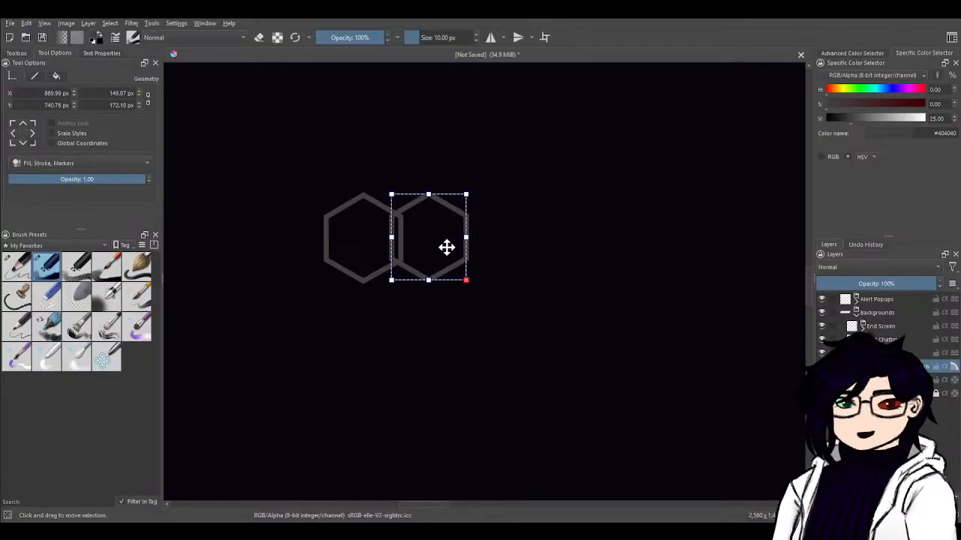
{"action": "mouse_move", "coordinate": [446, 248]}
{"action": "left_mouse_down"}
{"action": "mouse_move", "coordinate": [446, 237]}
{"action": "mouse_move", "coordinate": [447, 268]}
{"action": "mouse_move", "coordinate": [449, 241]}
{"action": "mouse_move", "coordinate": [446, 256]}
{"action": "left_mouse_up"}
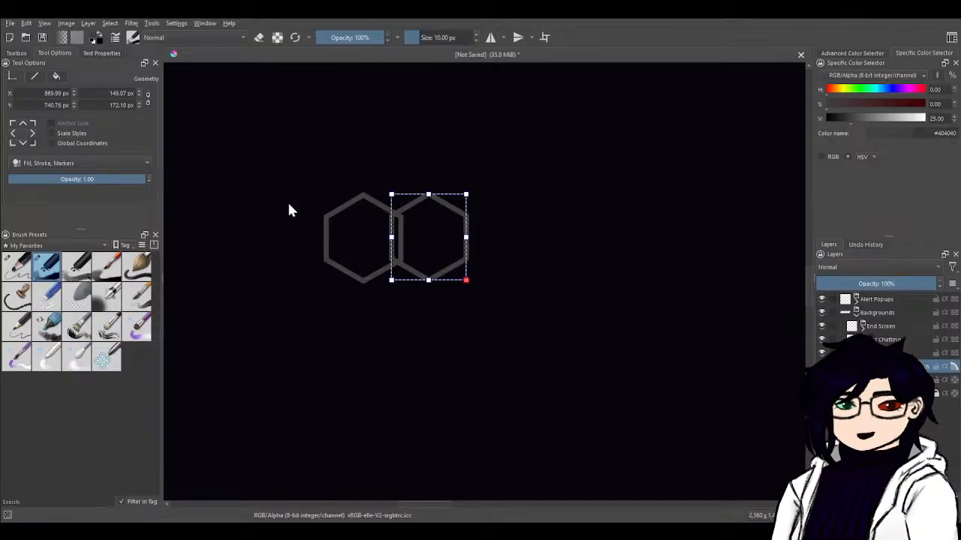
{"action": "double_click", "coordinate": [60, 105]}
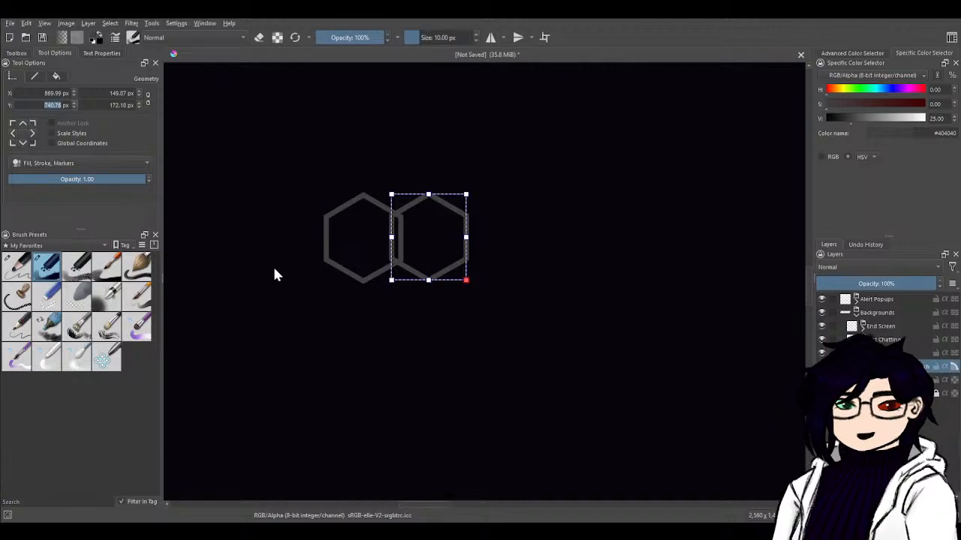
{"action": "left_click", "coordinate": [361, 240]}
{"action": "double_click", "coordinate": [60, 105]}
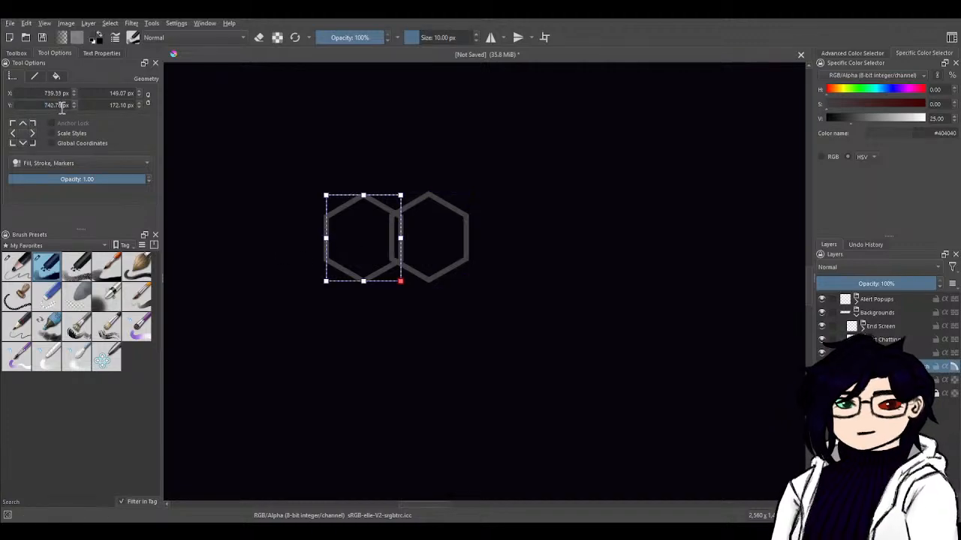
{"action": "type", "text": "740.78"}
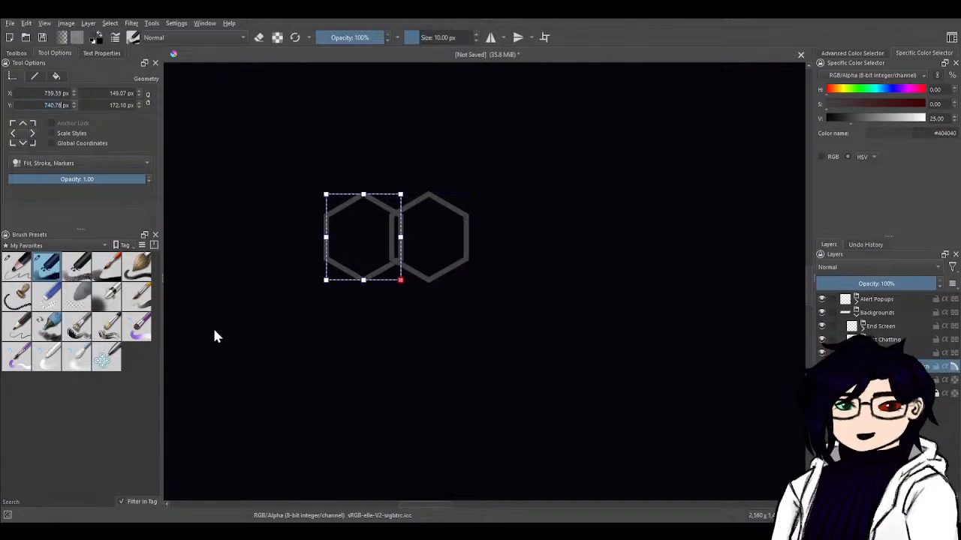
{"action": "key", "text": "Return"}
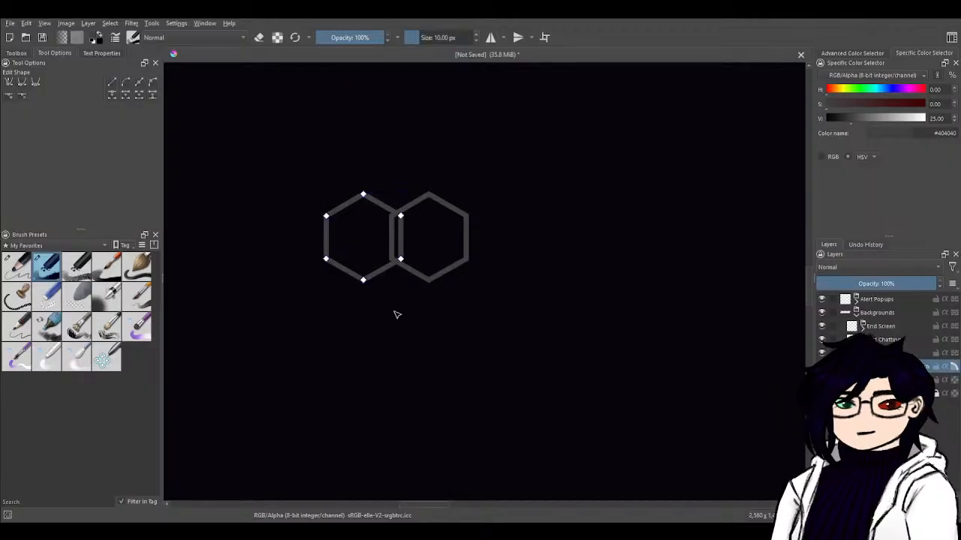
- Shift the left hexagon farther left to leave a narrow gap between the two hexagons
{"action": "left_click", "coordinate": [19, 53]}
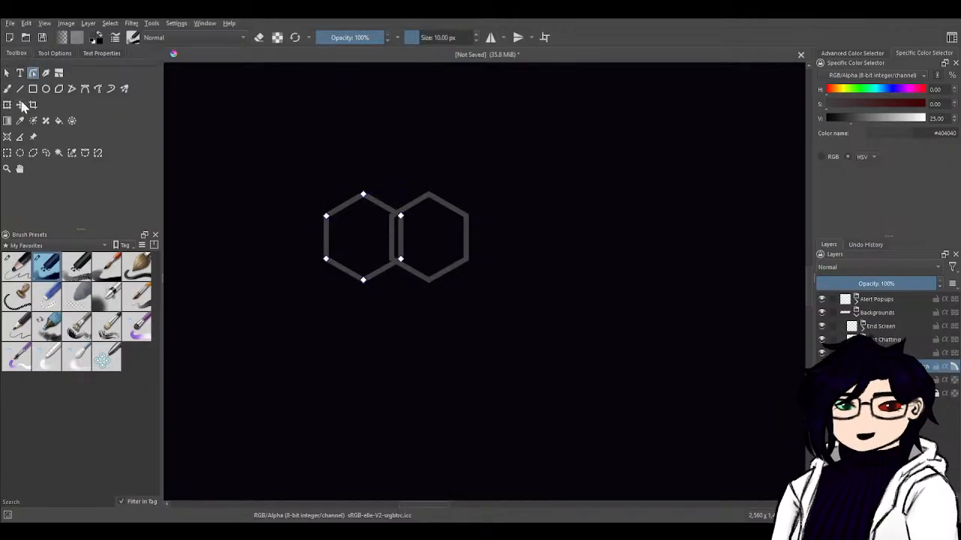
{"action": "left_click", "coordinate": [7, 73]}
{"action": "left_click_drag", "start_coordinate": [376, 253], "coordinate": [346, 260]}
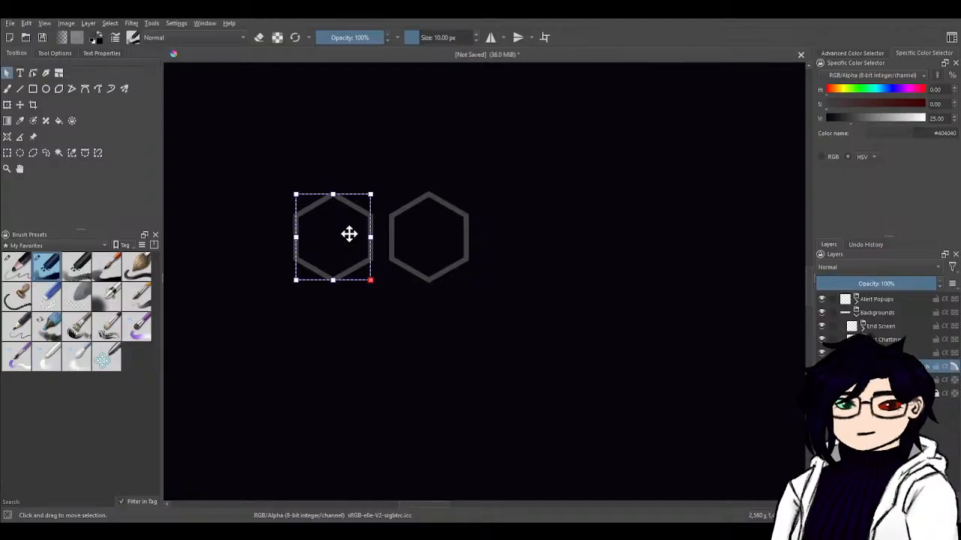
- Group the two hexagons and duplicate the grouped pair
{"action": "left_click", "coordinate": [439, 233], "text": "shift"}
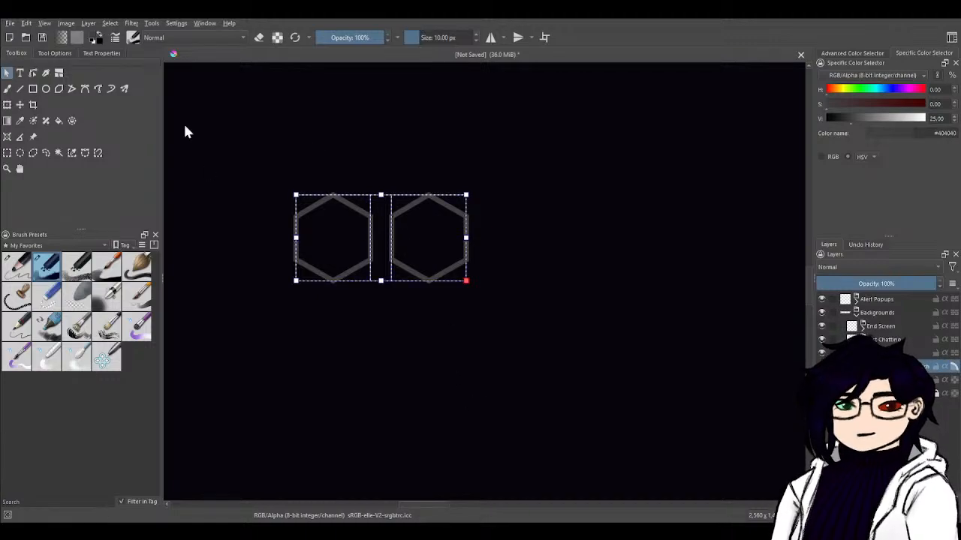
{"action": "left_click", "coordinate": [54, 53]}
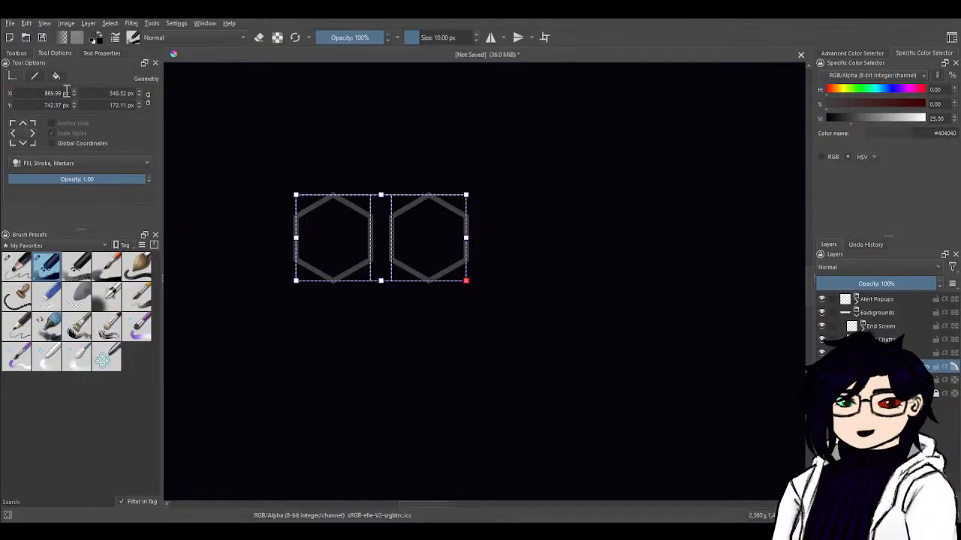
{"action": "left_click_drag", "start_coordinate": [61, 93], "coordinate": [13, 93]}
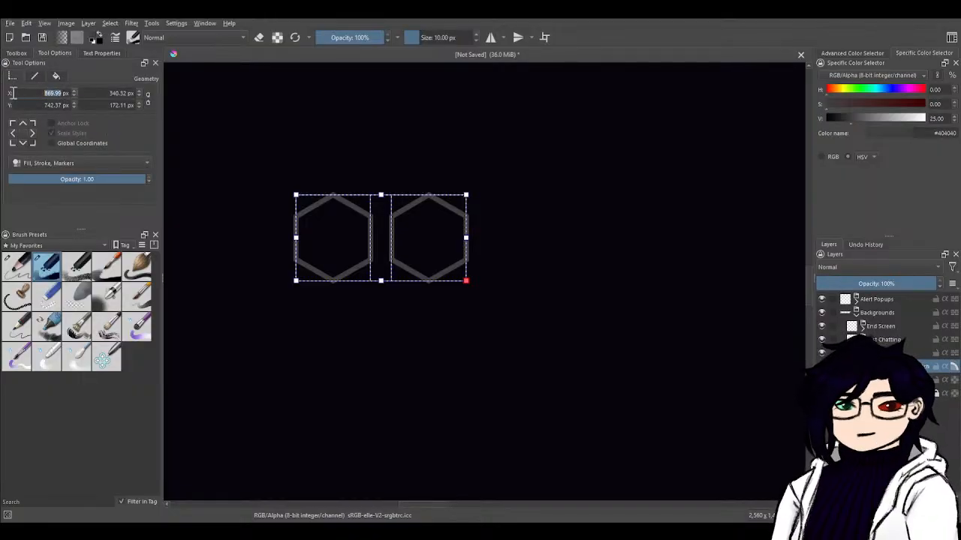
{"action": "left_click", "coordinate": [304, 361]}
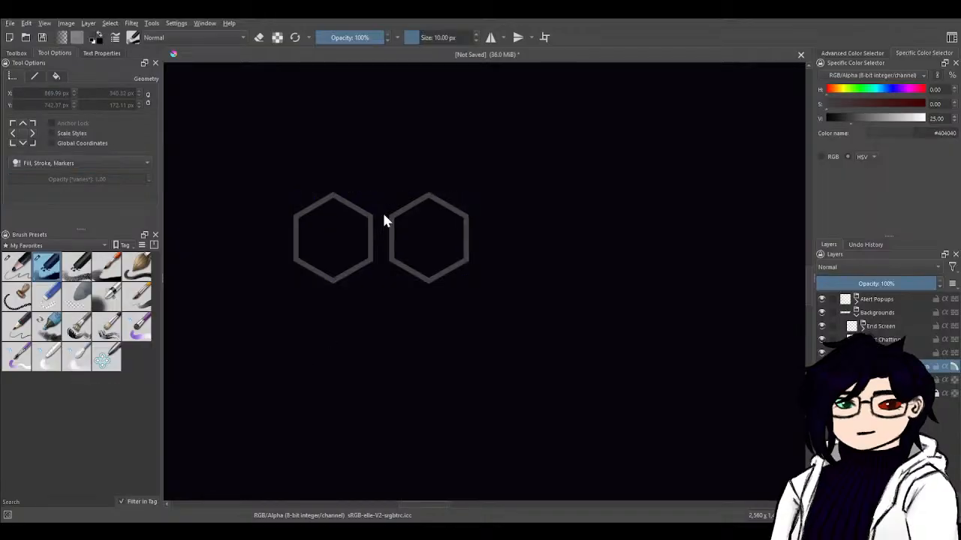
{"action": "left_click", "coordinate": [379, 240]}
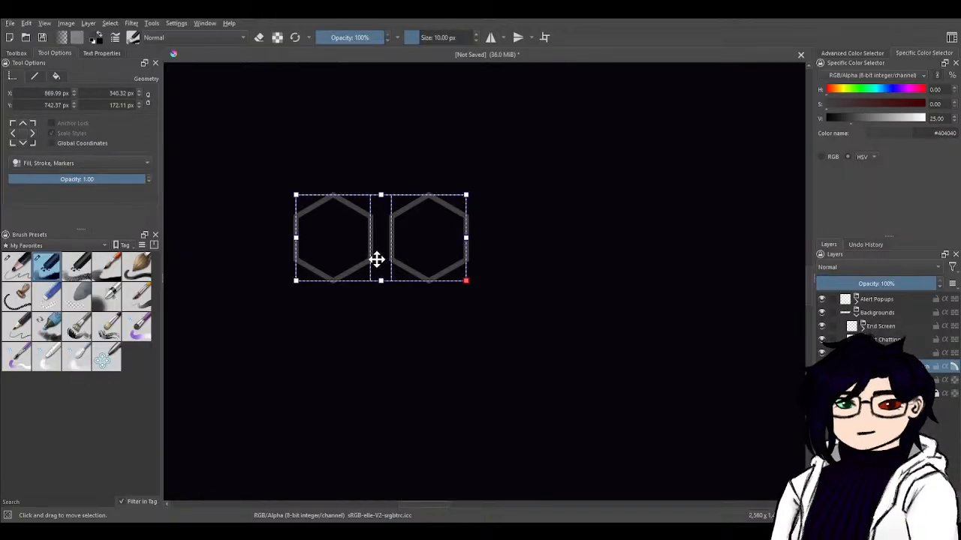
{"action": "left_click_drag", "start_coordinate": [376, 259], "coordinate": [397, 270]}
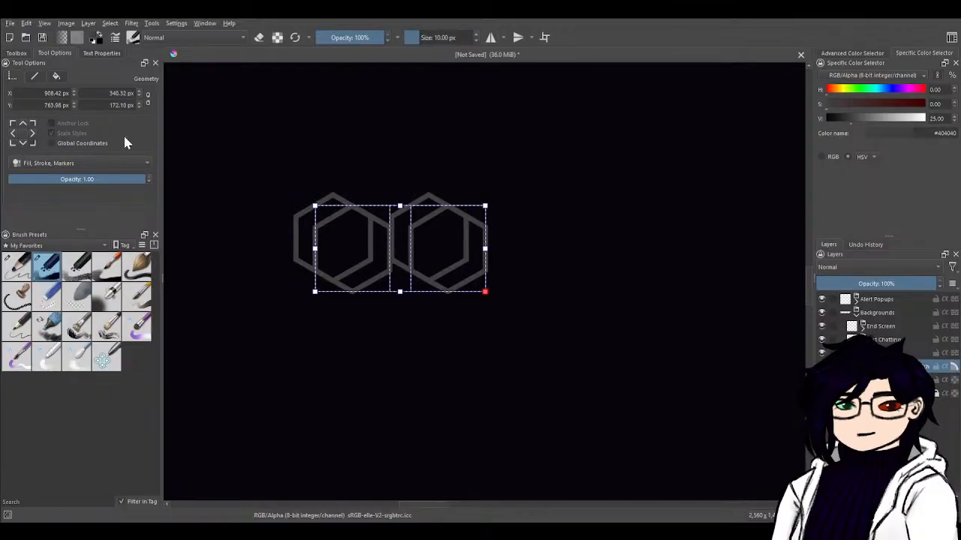
{"action": "left_click_drag", "start_coordinate": [63, 91], "coordinate": [42, 93]}
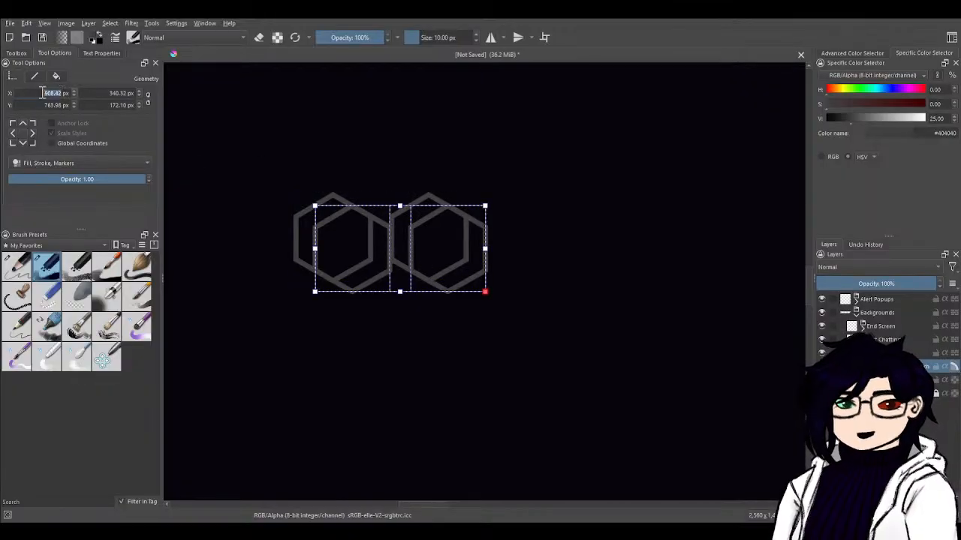
{"action": "key", "text": "BackSpace"}
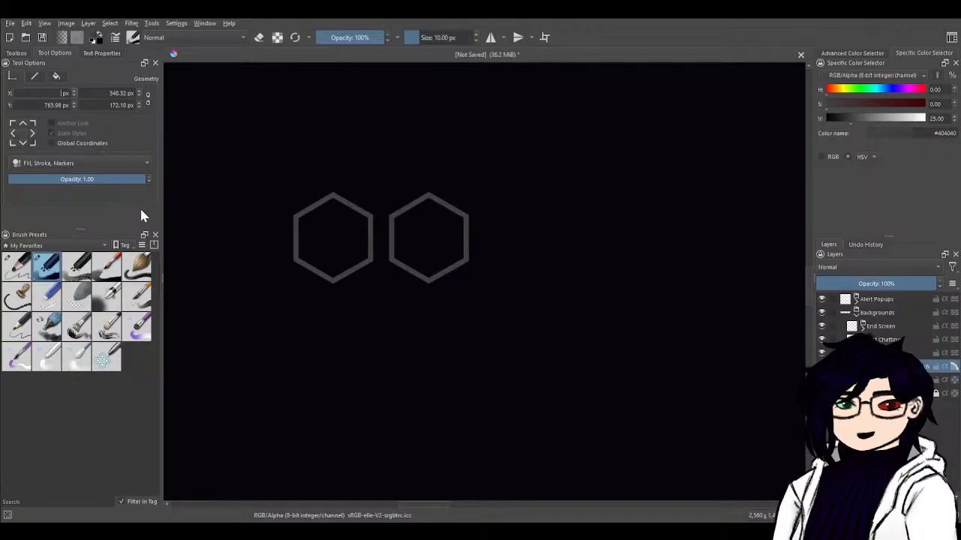
{"action": "key", "text": "ctrl+z"}
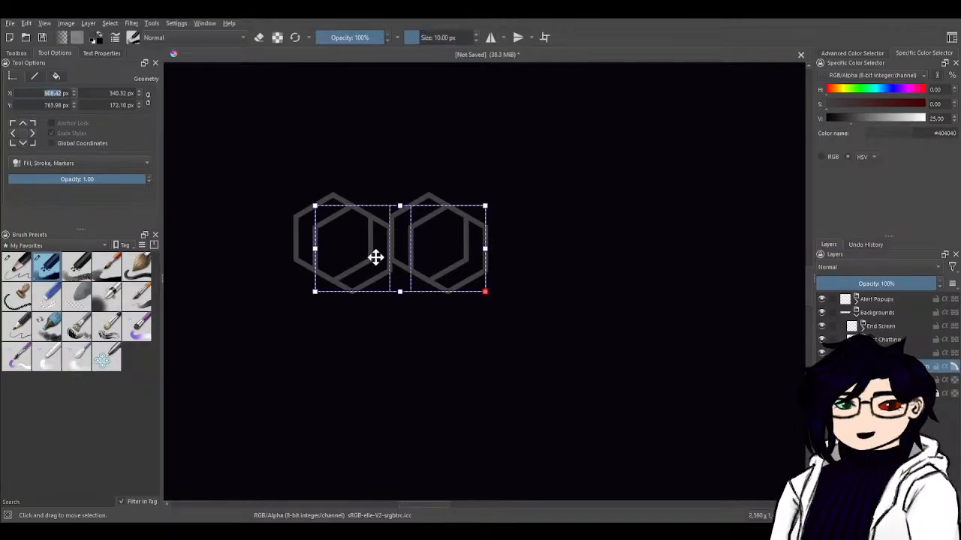
- Place the duplicated hexagon pair directly below the original pair and align it by setting its X position to 869.99 px
{"action": "left_click_drag", "start_coordinate": [376, 263], "coordinate": [385, 325]}
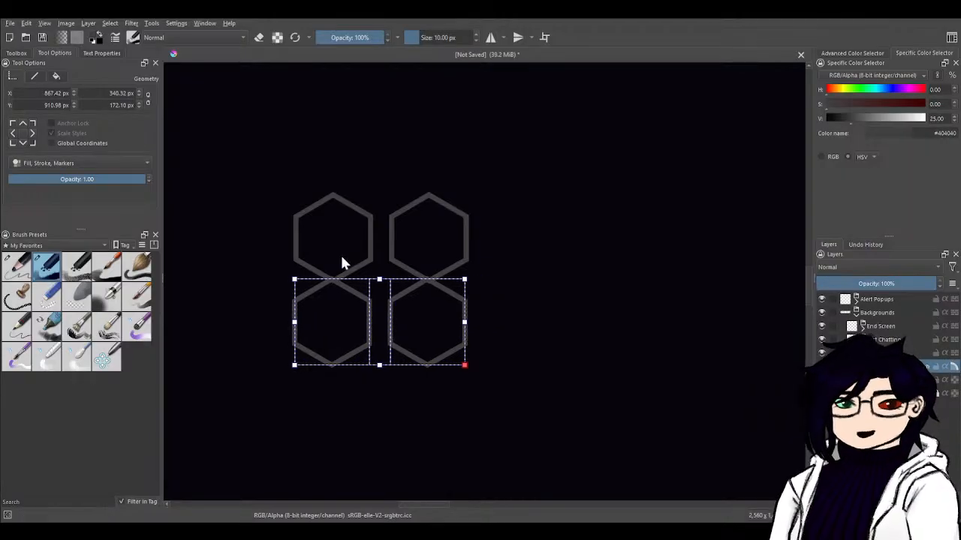
{"action": "left_click", "coordinate": [305, 224]}
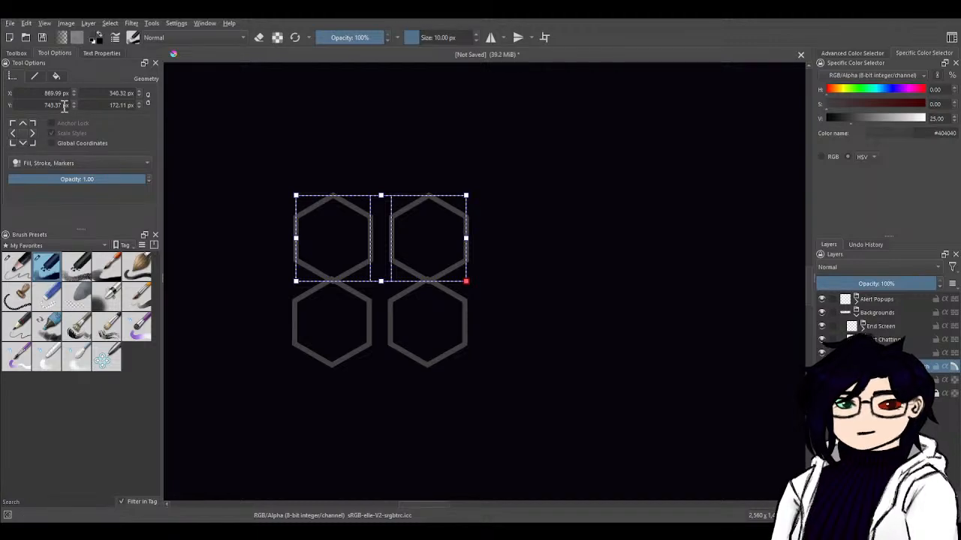
{"action": "left_click_drag", "start_coordinate": [60, 106], "coordinate": [22, 106]}
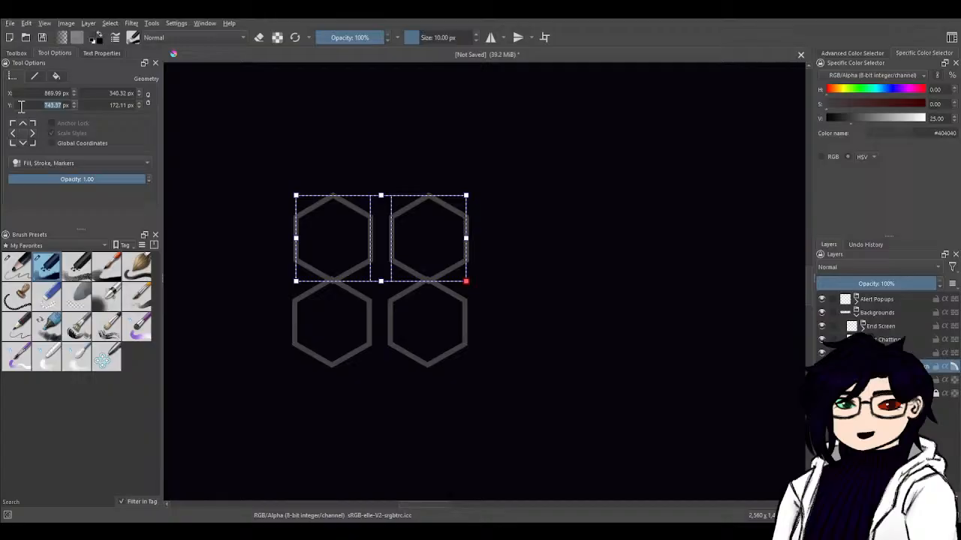
{"action": "left_click", "coordinate": [387, 327]}
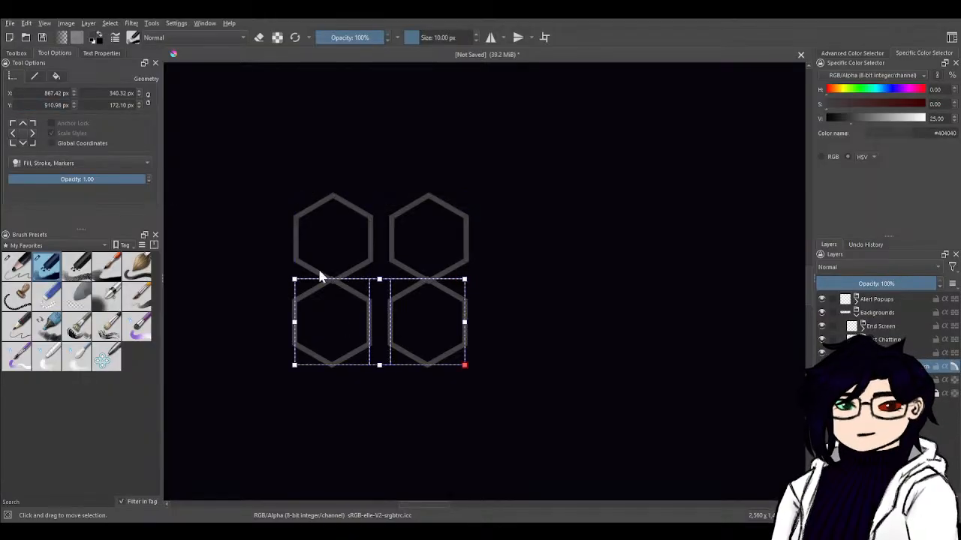
{"action": "left_click", "coordinate": [326, 213]}
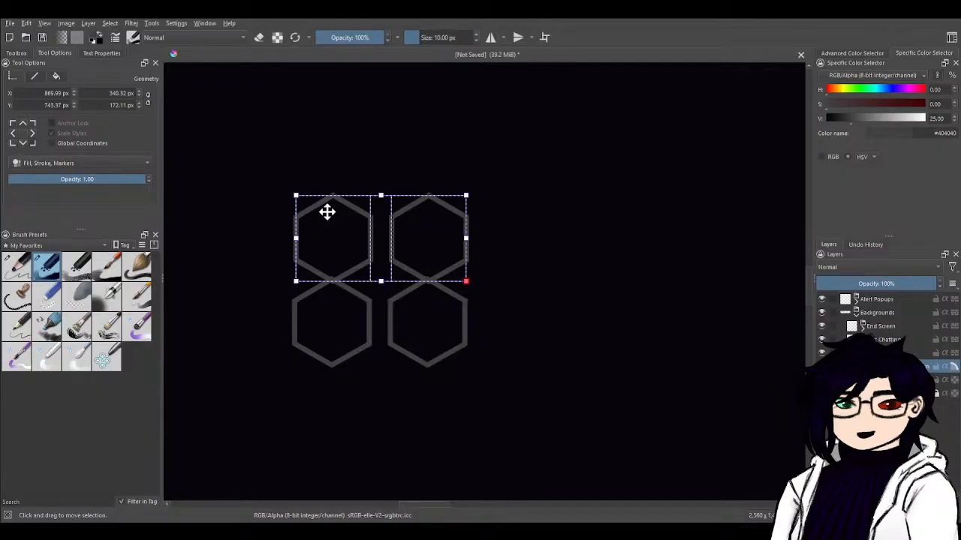
{"action": "left_click_drag", "start_coordinate": [64, 92], "coordinate": [43, 92]}
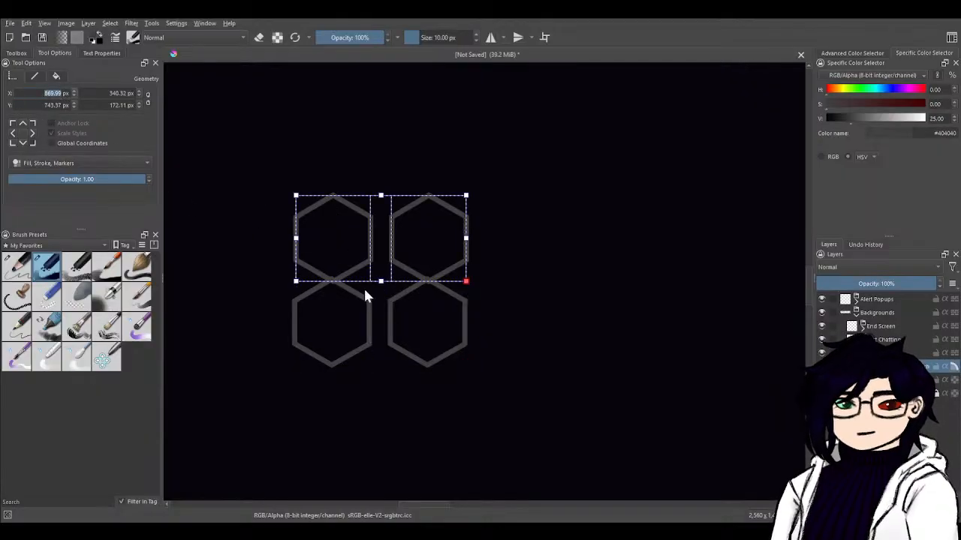
{"action": "left_click", "coordinate": [362, 333]}
{"action": "left_click_drag", "start_coordinate": [63, 91], "coordinate": [12, 89]}
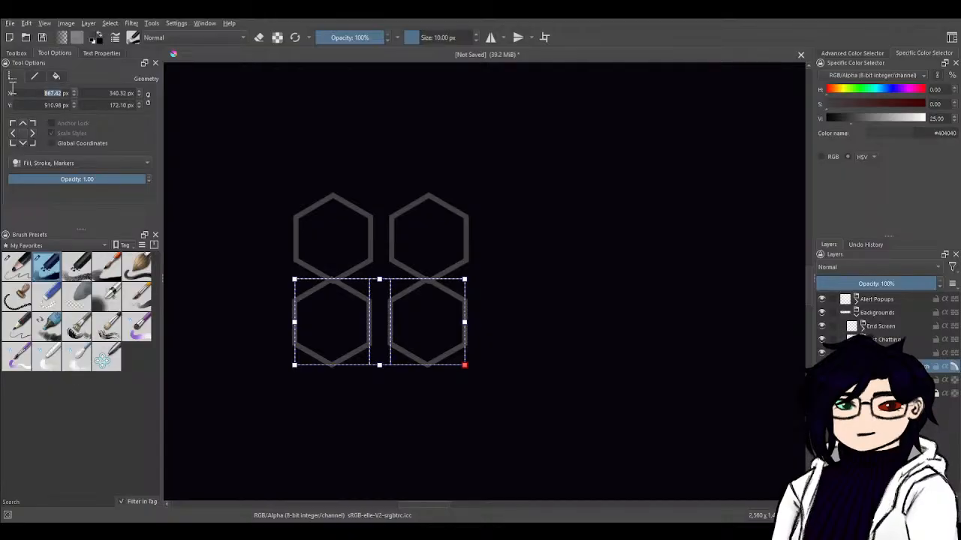
{"action": "type", "text": "869.99"}
{"action": "key", "text": "Return"}
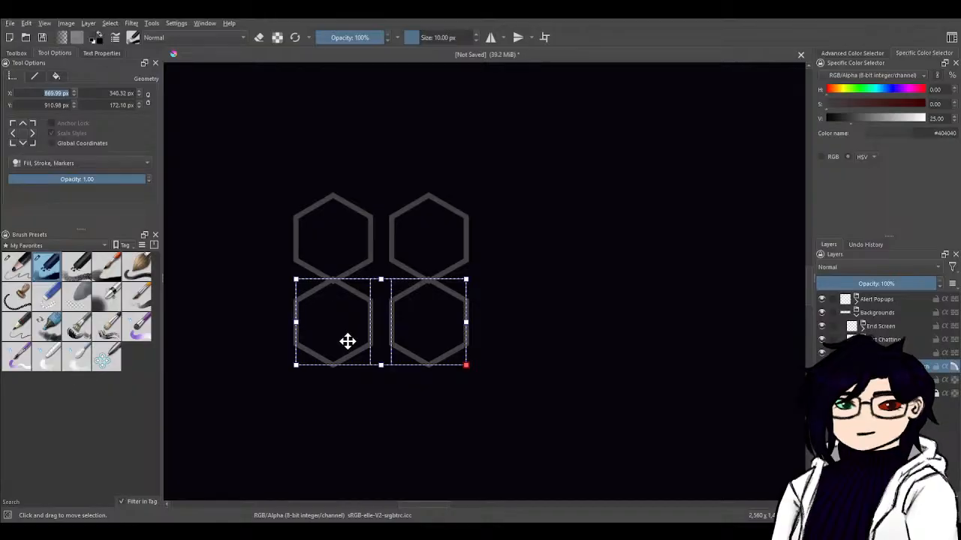
- Move the lower pair diagonally to the lower left of the upper pair so their outlines share an edge, at X about 603.68 px
{"action": "left_click_drag", "start_coordinate": [333, 333], "coordinate": [337, 379]}
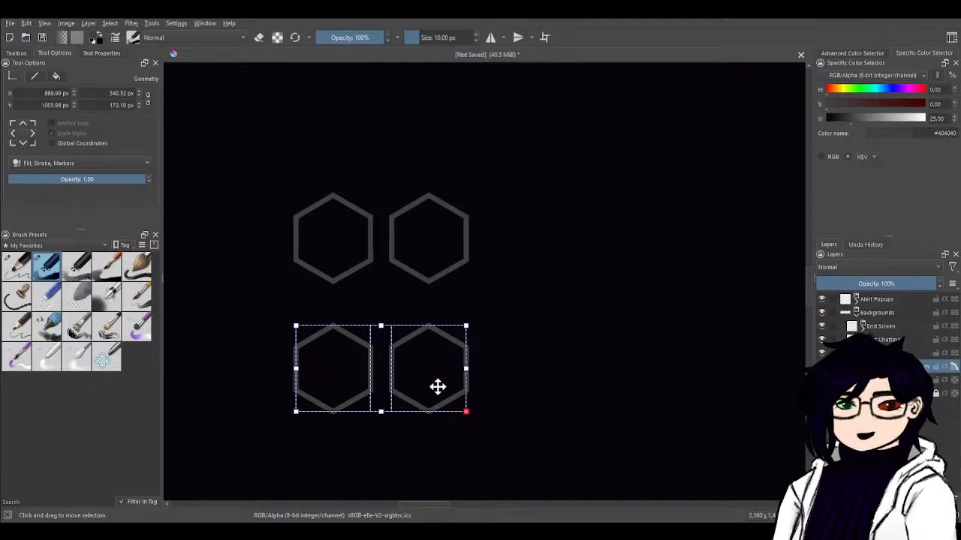
{"action": "left_click_drag", "start_coordinate": [436, 386], "coordinate": [325, 301]}
{"action": "scroll", "coordinate": [321, 319], "scroll_direction": "up", "scroll_amount": 5}
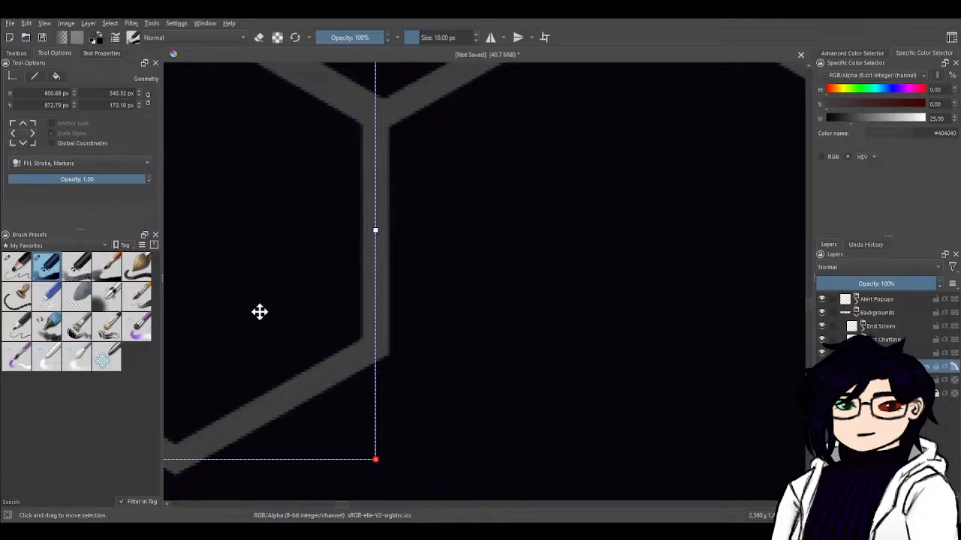
{"action": "left_click_drag", "start_coordinate": [260, 312], "coordinate": [268, 313]}
{"action": "scroll", "coordinate": [319, 321], "scroll_direction": "down", "scroll_amount": 2}
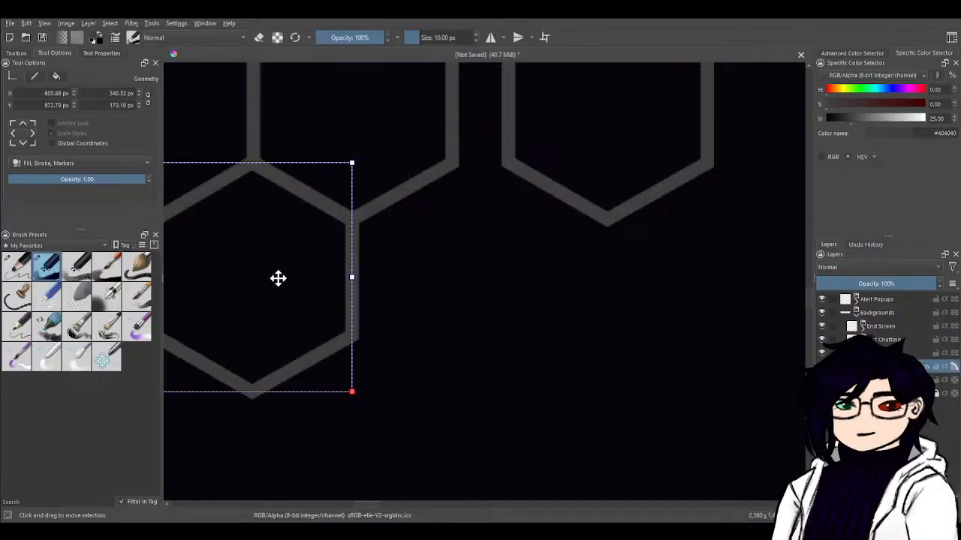
{"action": "scroll", "coordinate": [278, 278], "scroll_direction": "down", "scroll_amount": 4}
{"action": "scroll", "coordinate": [275, 283], "scroll_direction": "up", "scroll_amount": 1}
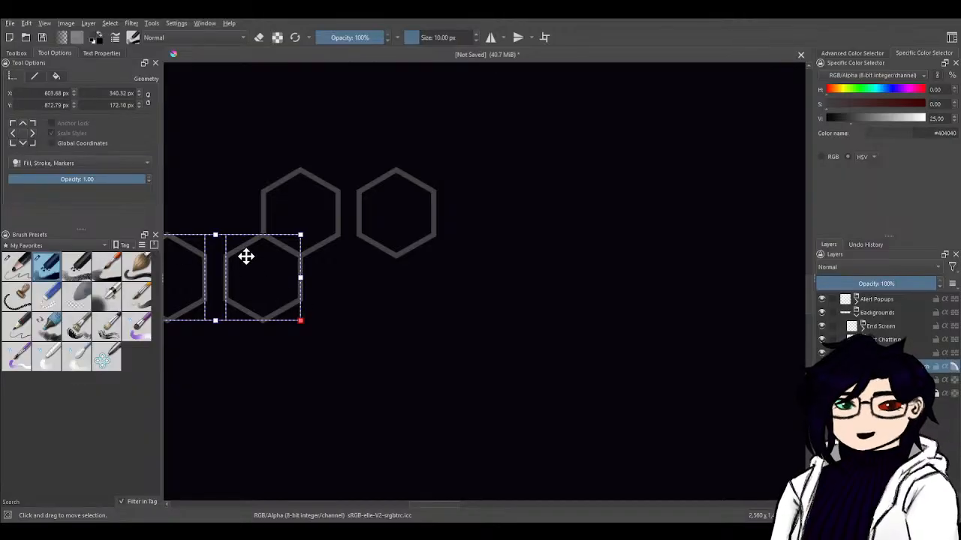
- Duplicate the offset pair, place the copy below the upper pair, and set the copy's X position to 869.99 px
{"action": "left_click_drag", "start_coordinate": [225, 273], "coordinate": [397, 371]}
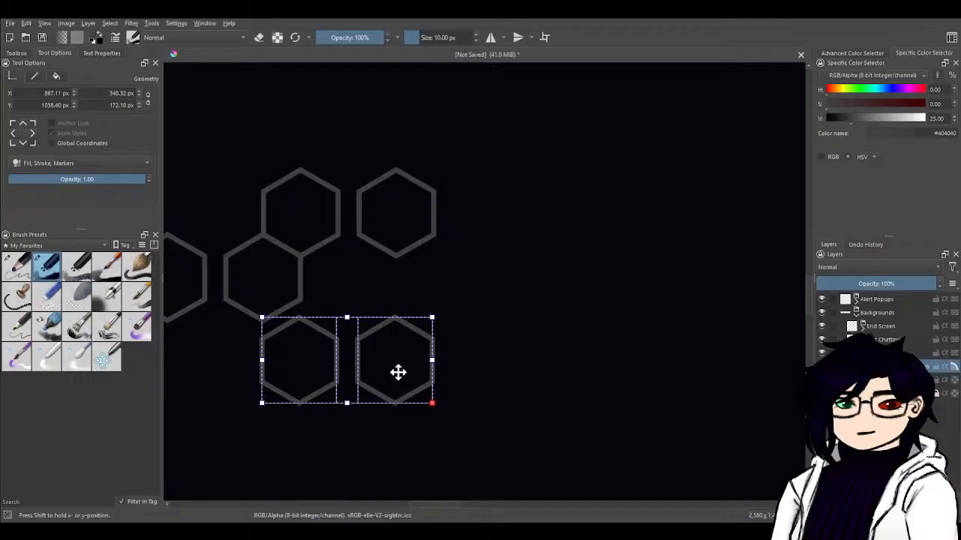
{"action": "left_click", "coordinate": [301, 211]}
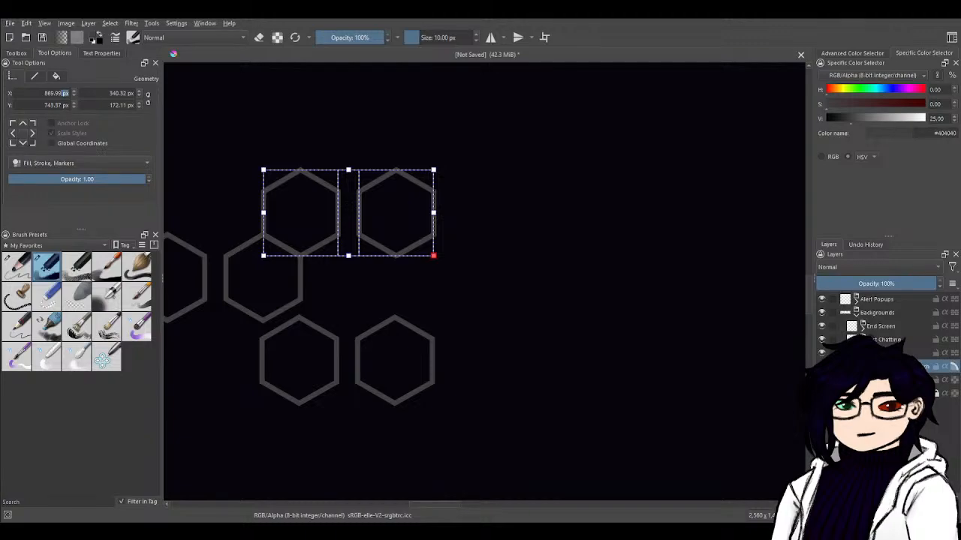
{"action": "left_click_drag", "start_coordinate": [63, 93], "coordinate": [19, 93]}
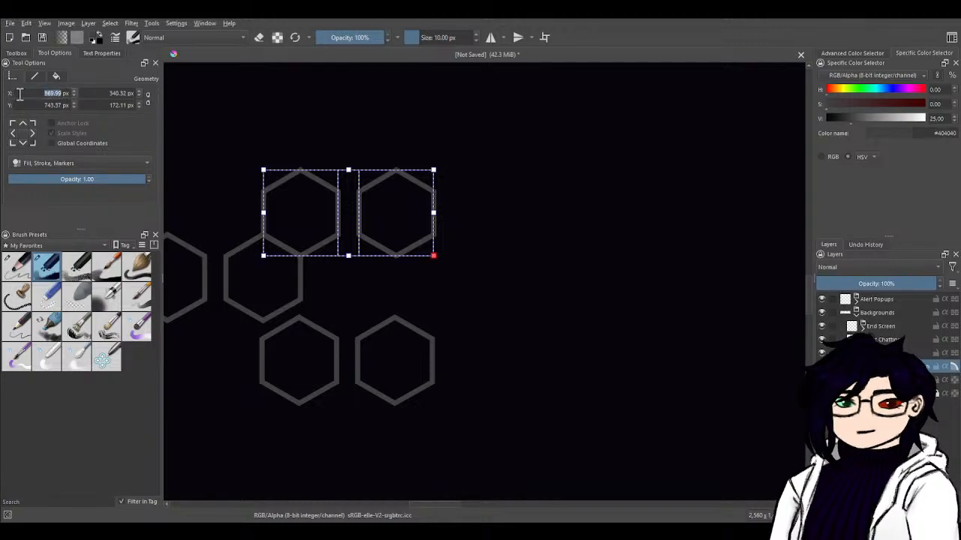
{"action": "left_click", "coordinate": [368, 364]}
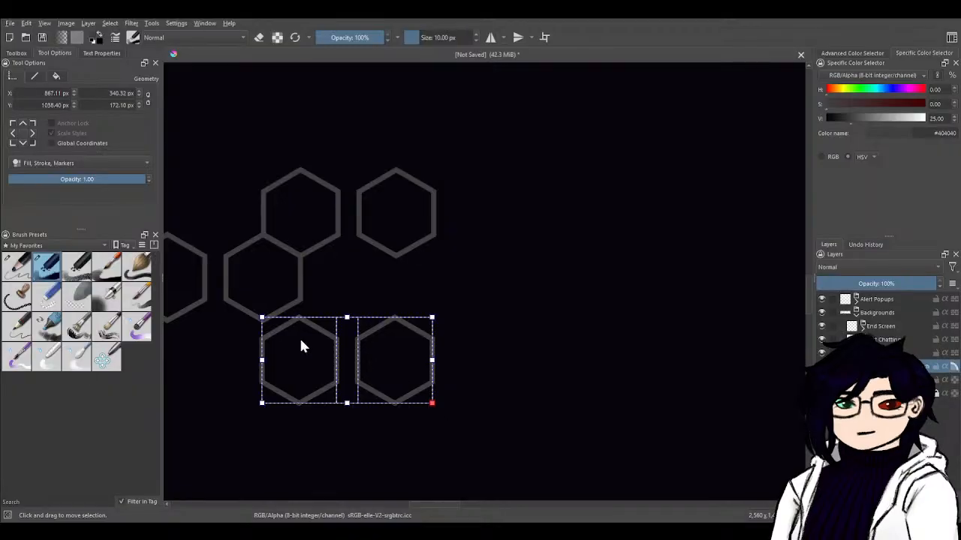
{"action": "double_click", "coordinate": [63, 93]}
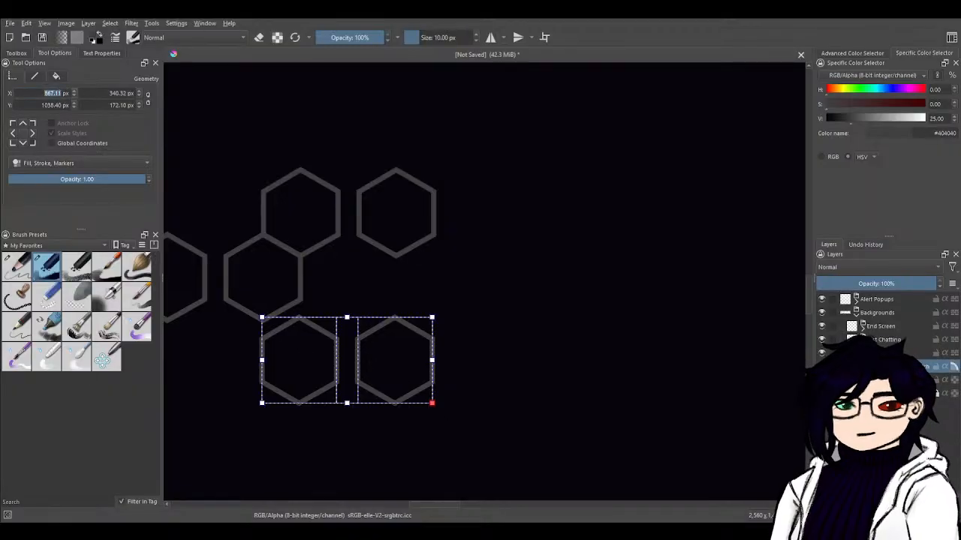
{"action": "type", "text": "869.99"}
{"action": "key", "text": "Return"}
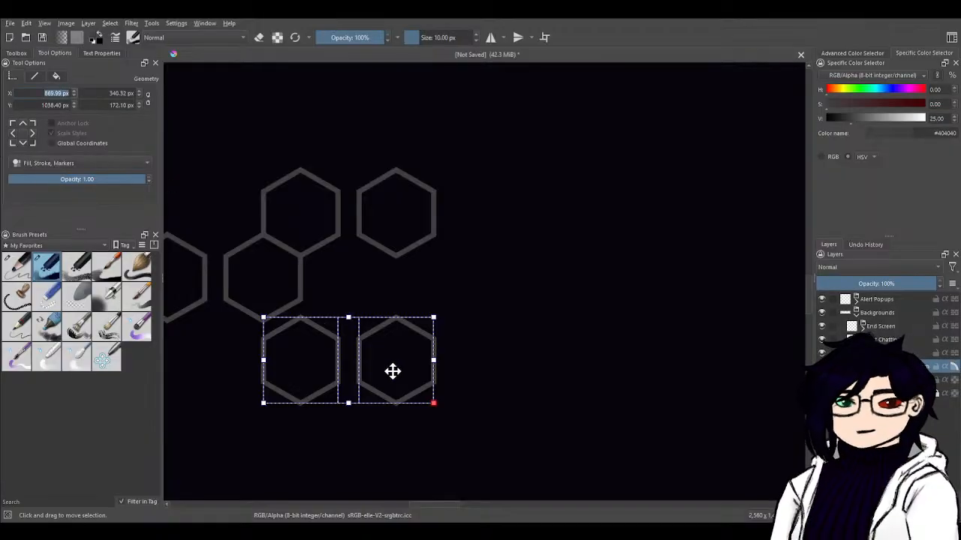
- Raise the bottom pair until its outline meets the offset middle pair, at Y about 1002.53 px
{"action": "mouse_move", "coordinate": [393, 371]}
{"action": "left_mouse_down"}
{"action": "mouse_move", "coordinate": [386, 366]}
{"action": "mouse_move", "coordinate": [401, 378]}
{"action": "mouse_move", "coordinate": [398, 350]}
{"action": "mouse_move", "coordinate": [405, 357]}
{"action": "left_mouse_up"}
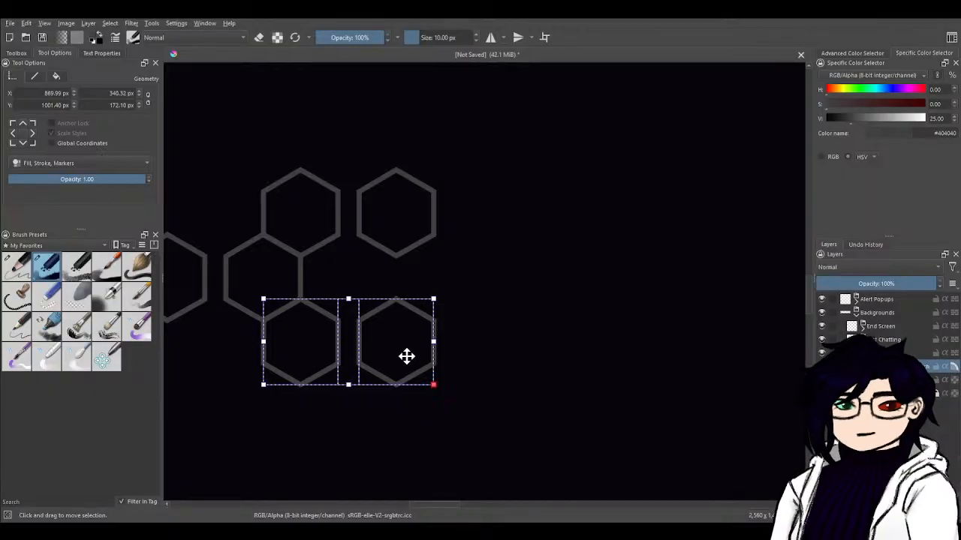
{"action": "scroll", "coordinate": [407, 357], "scroll_direction": "up", "scroll_amount": 3}
{"action": "left_click_drag", "start_coordinate": [279, 308], "coordinate": [560, 390]}
{"action": "scroll", "coordinate": [371, 360], "scroll_direction": "up", "scroll_amount": 3}
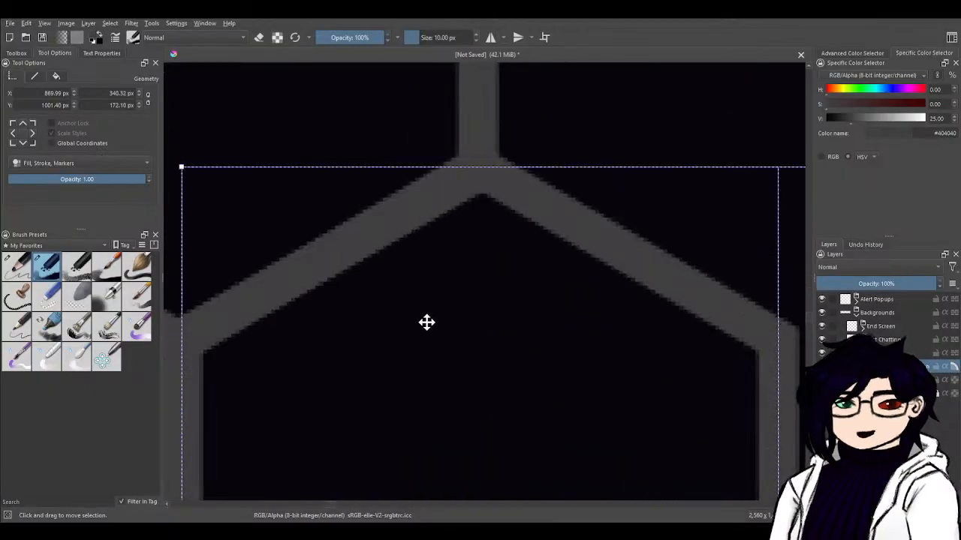
{"action": "left_click_drag", "start_coordinate": [468, 262], "coordinate": [536, 310]}
{"action": "scroll", "coordinate": [536, 309], "scroll_direction": "down", "scroll_amount": 5}
{"action": "scroll", "coordinate": [549, 311], "scroll_direction": "up", "scroll_amount": 2}
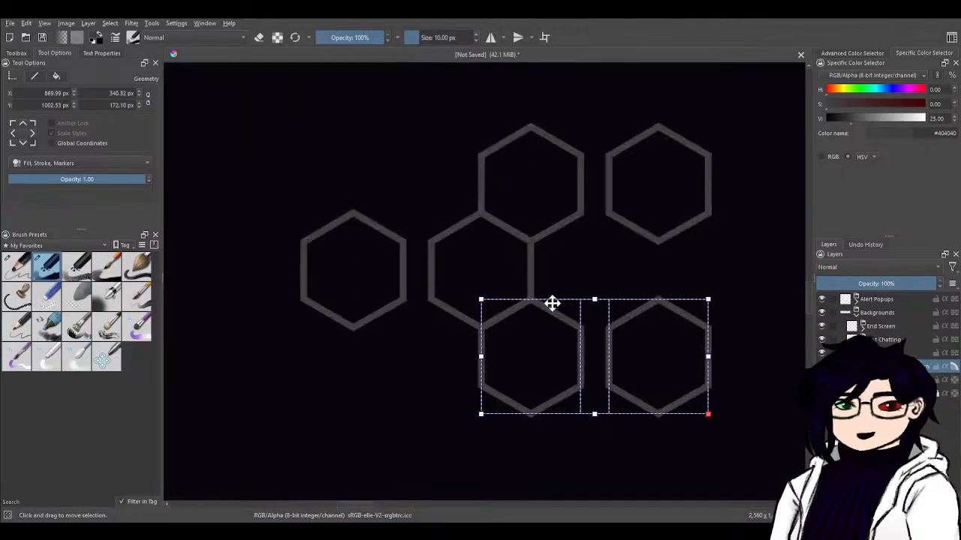
- Move the middle pair left, clear of the other four hexagons, to X about 415.68 px, and ungroup it
{"action": "left_click", "coordinate": [449, 292]}
{"action": "left_click", "coordinate": [407, 270], "text": "shift"}
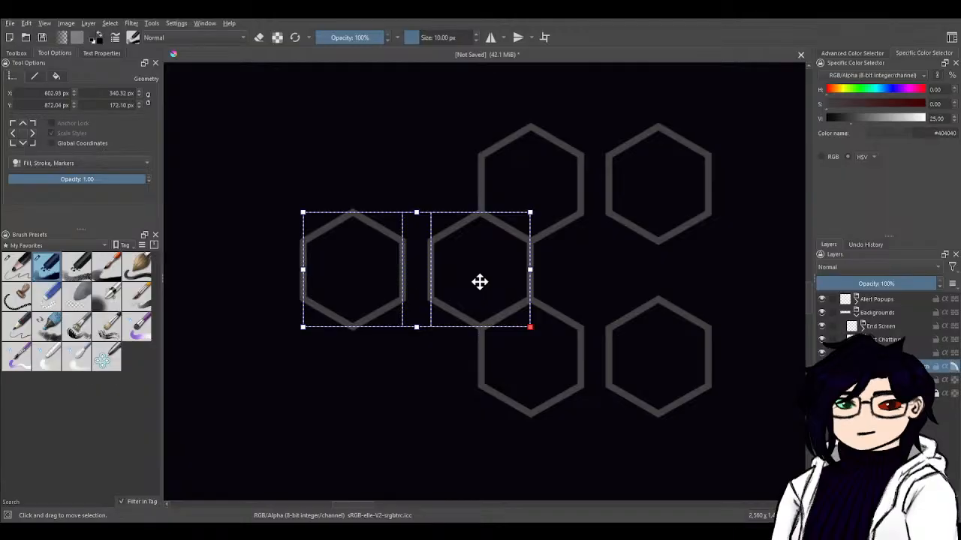
{"action": "mouse_move", "coordinate": [479, 275]}
{"action": "left_mouse_down"}
{"action": "mouse_move", "coordinate": [579, 275]}
{"action": "mouse_move", "coordinate": [514, 262]}
{"action": "mouse_move", "coordinate": [463, 277]}
{"action": "mouse_move", "coordinate": [478, 274]}
{"action": "left_mouse_up"}
{"action": "left_click_drag", "start_coordinate": [474, 275], "coordinate": [476, 273]}
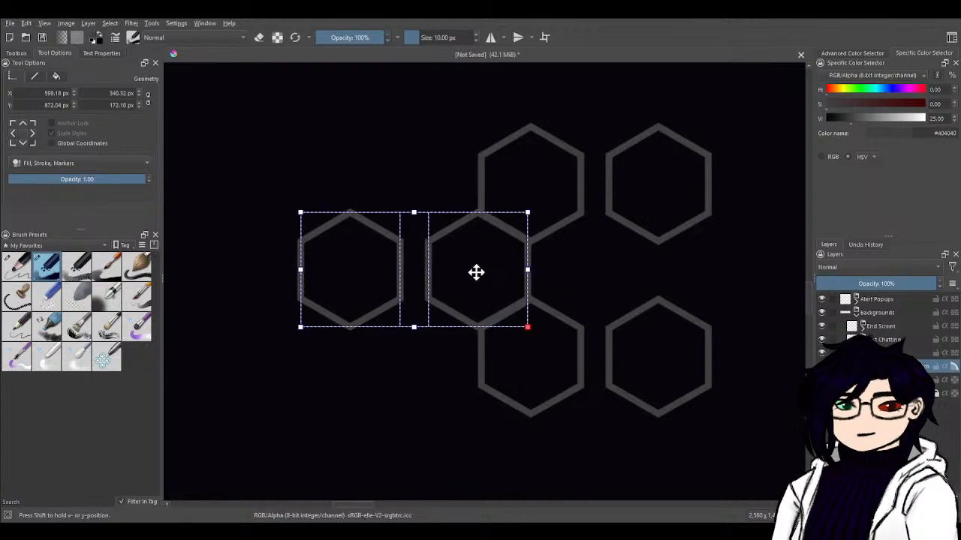
{"action": "left_click_drag", "start_coordinate": [476, 273], "coordinate": [307, 305]}
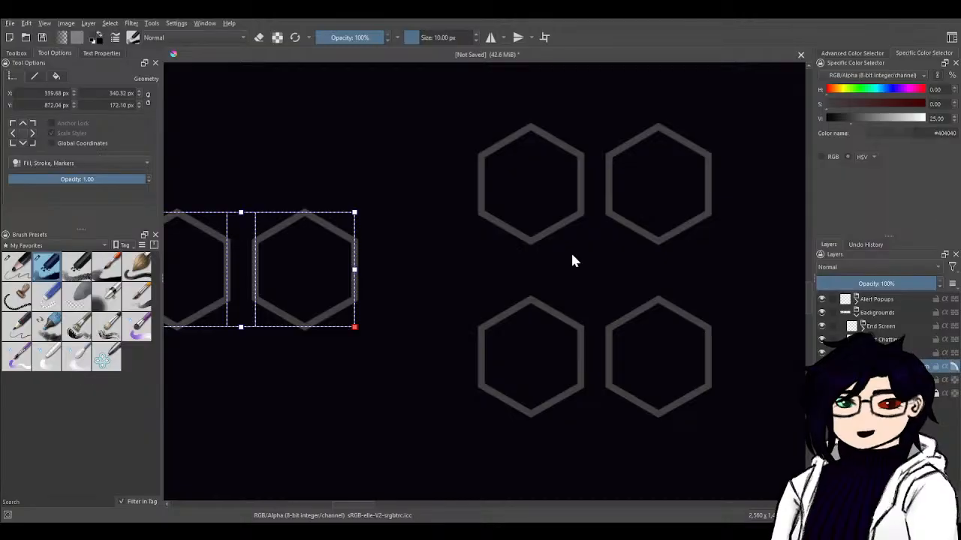
{"action": "scroll", "coordinate": [571, 255], "scroll_direction": "down", "scroll_amount": 4}
{"action": "scroll", "coordinate": [559, 301], "scroll_direction": "up", "scroll_amount": 2}
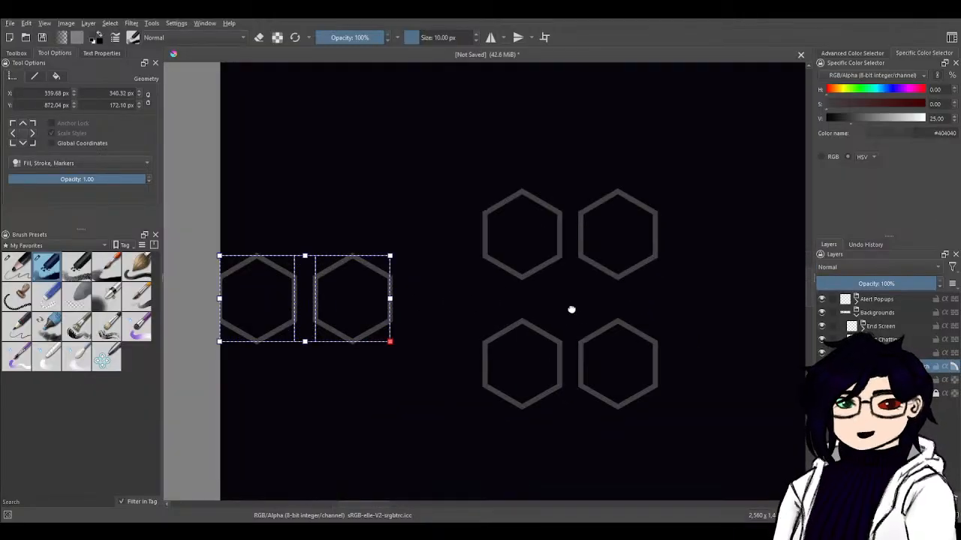
{"action": "left_click_drag", "start_coordinate": [570, 309], "coordinate": [498, 315]}
{"action": "left_click_drag", "start_coordinate": [248, 311], "coordinate": [285, 315]}
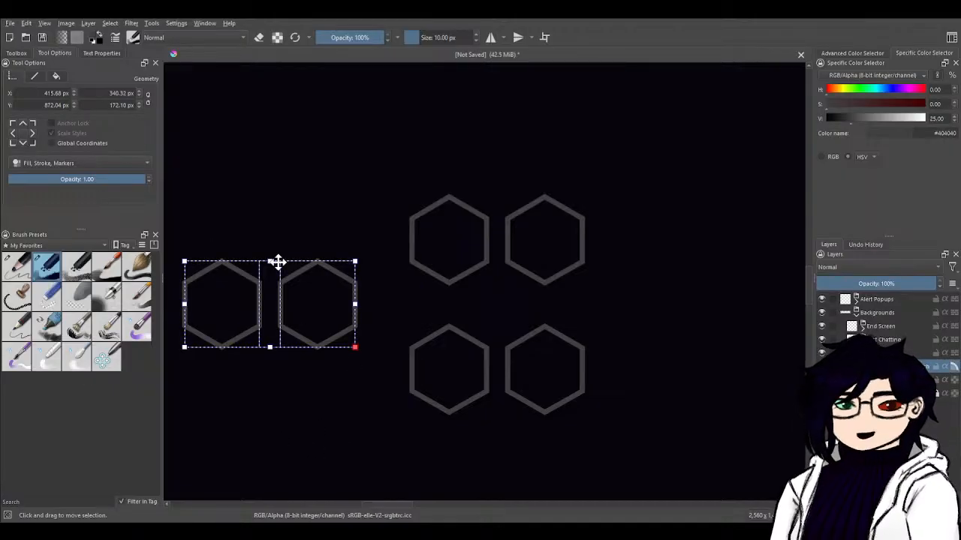
{"action": "left_click", "coordinate": [251, 420]}
{"action": "left_click", "coordinate": [229, 312]}
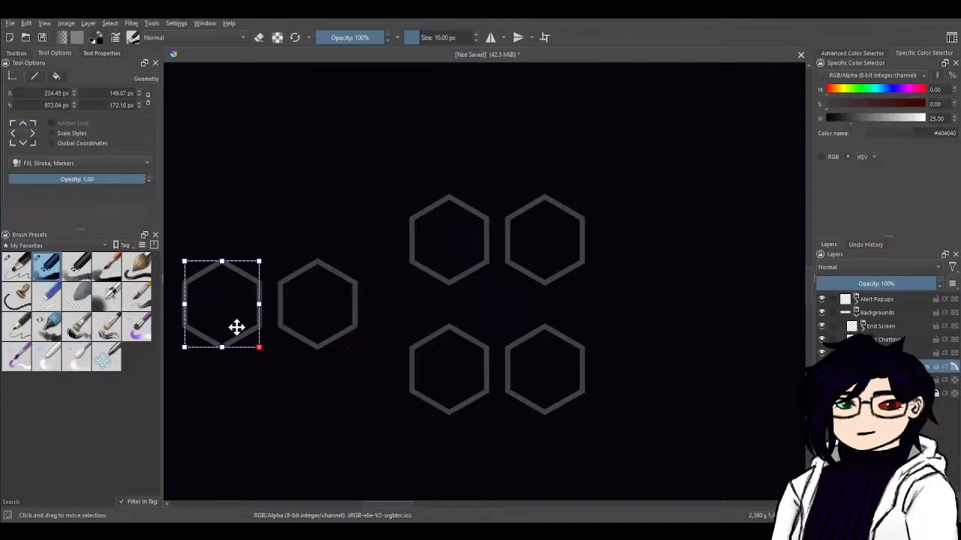
- Try to move the left hexagon right until its side overlaps the neighbouring hexagon's side, and undo the move
{"action": "scroll", "coordinate": [484, 376], "scroll_direction": "up", "scroll_amount": 2}
{"action": "scroll", "coordinate": [374, 377], "scroll_direction": "down", "scroll_amount": 2}
{"action": "left_click_drag", "start_coordinate": [280, 354], "coordinate": [501, 385]}
{"action": "scroll", "coordinate": [494, 371], "scroll_direction": "up", "scroll_amount": 2}
{"action": "scroll", "coordinate": [496, 371], "scroll_direction": "down", "scroll_amount": 2}
{"action": "scroll", "coordinate": [455, 365], "scroll_direction": "up", "scroll_amount": 1}
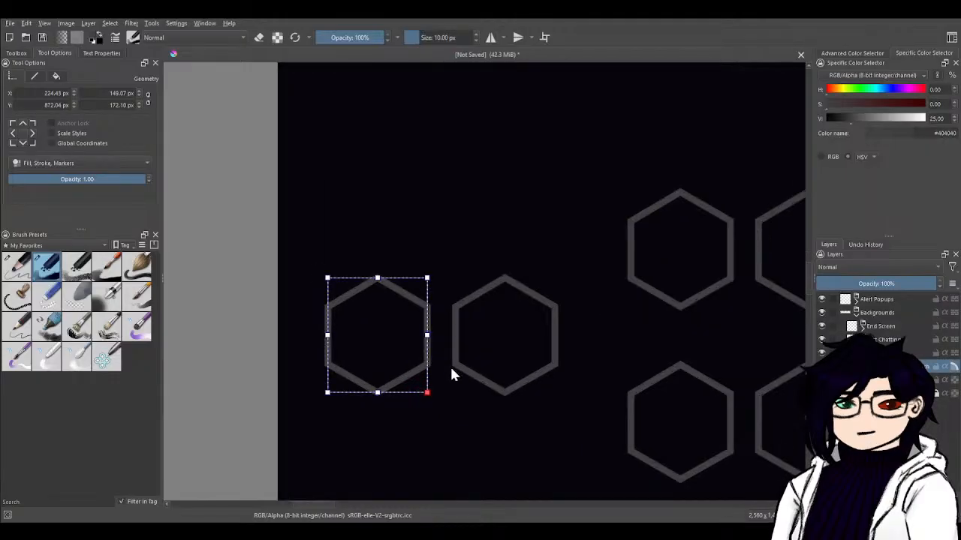
{"action": "left_click_drag", "start_coordinate": [355, 343], "coordinate": [382, 346]}
{"action": "scroll", "coordinate": [463, 350], "scroll_direction": "up", "scroll_amount": 6}
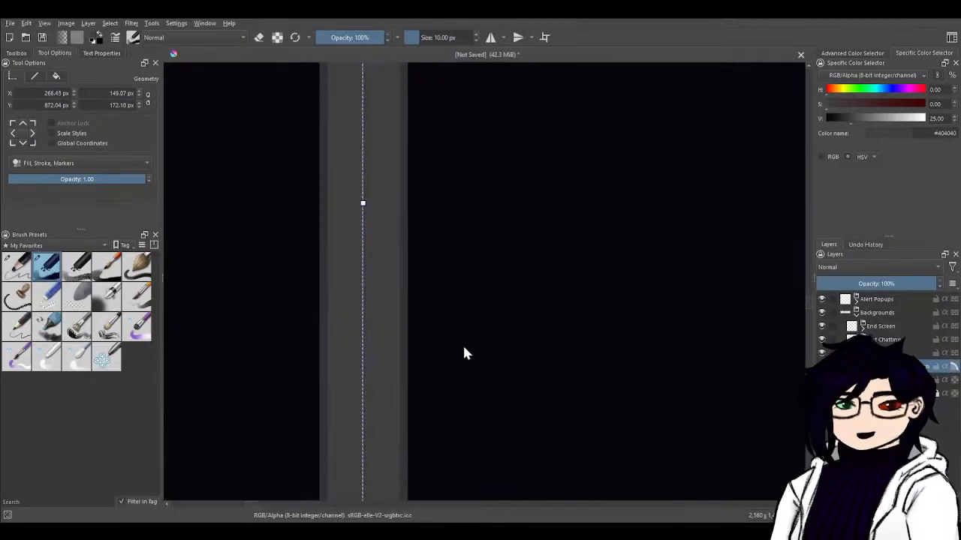
{"action": "scroll", "coordinate": [276, 353], "scroll_direction": "down", "scroll_amount": 3}
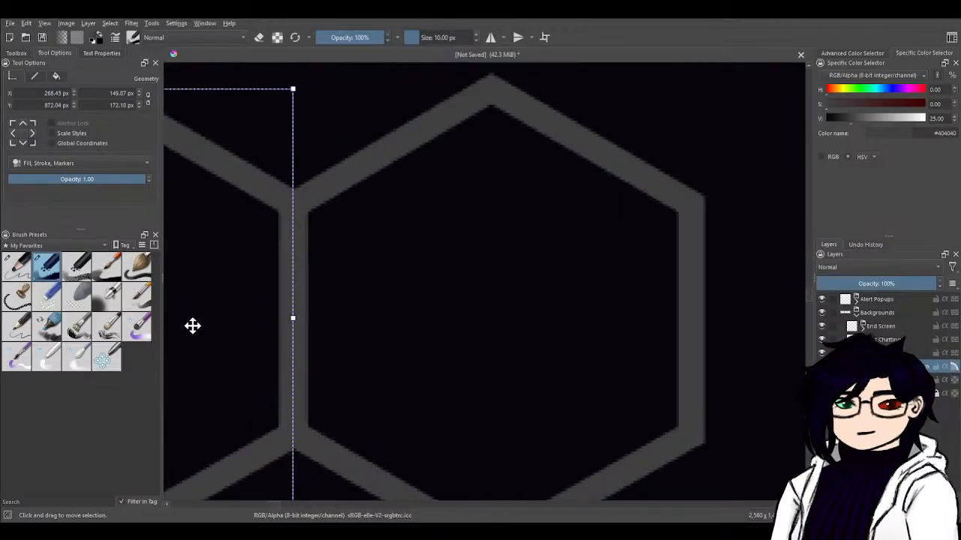
{"action": "left_click_drag", "start_coordinate": [191, 323], "coordinate": [193, 325]}
{"action": "key", "text": "ctrl+z"}
- Compare the left hexagon's X position using its lower-left and lower-right corners as the reference point
{"action": "left_click_drag", "start_coordinate": [325, 301], "coordinate": [833, 155]}
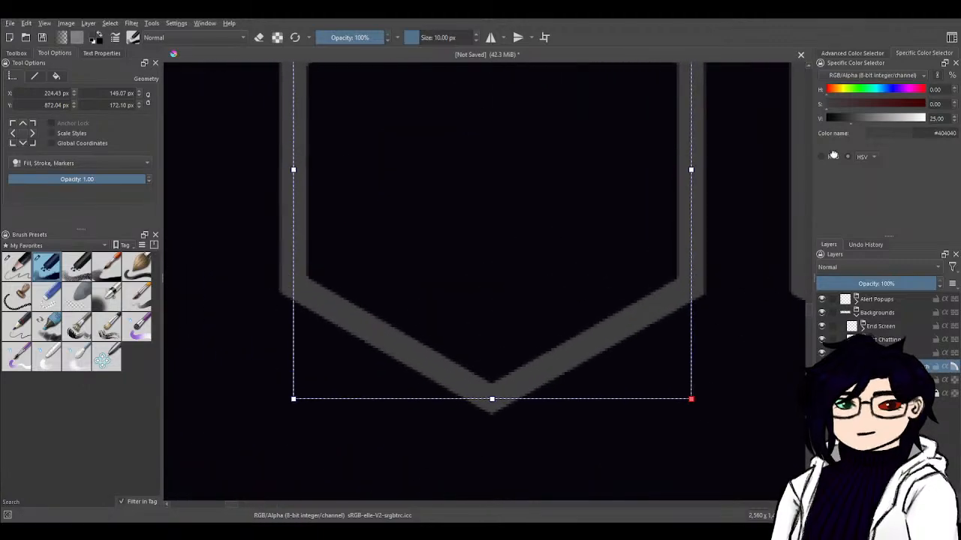
{"action": "left_click", "coordinate": [294, 405]}
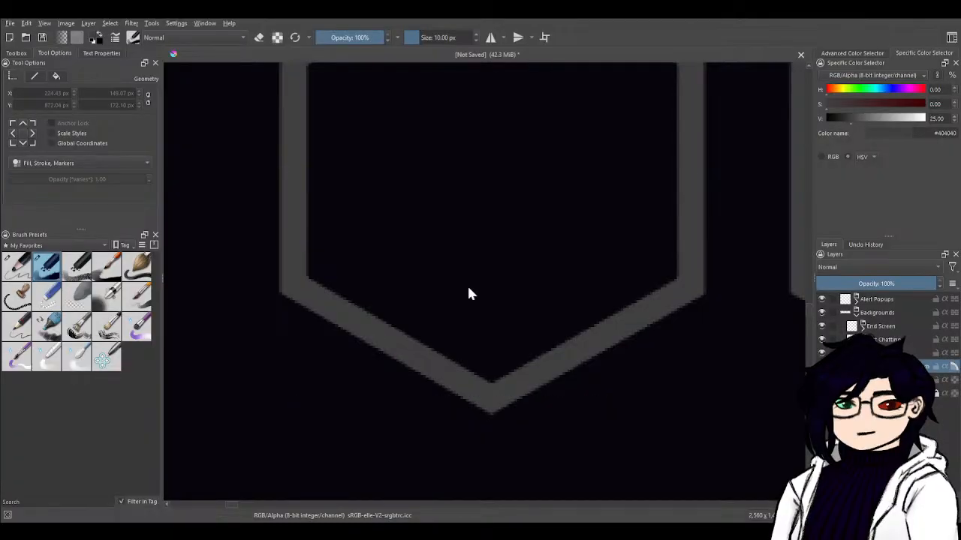
{"action": "left_click", "coordinate": [467, 289]}
{"action": "middle_click", "coordinate": [293, 401]}
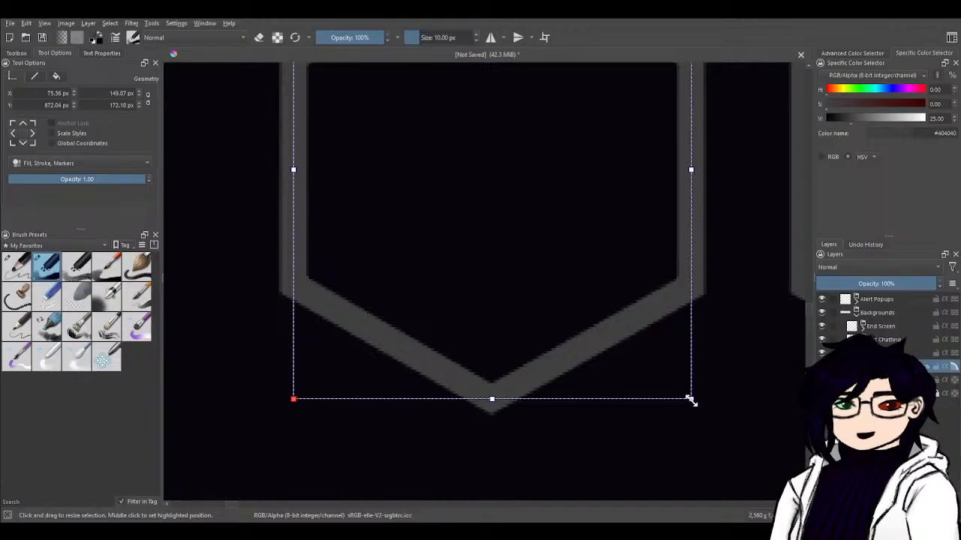
{"action": "middle_click", "coordinate": [691, 400]}
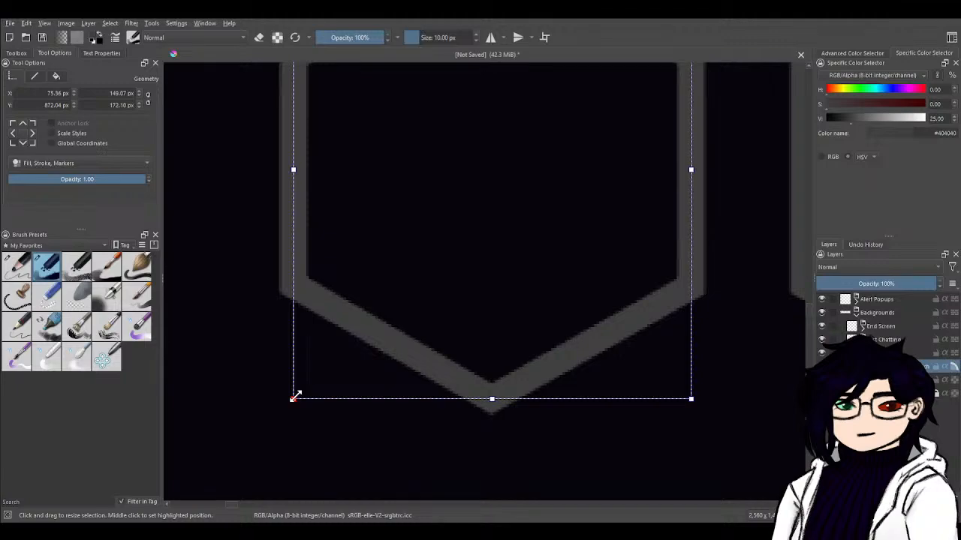
{"action": "left_click_drag", "start_coordinate": [732, 276], "coordinate": [523, 273]}
{"action": "left_click", "coordinate": [479, 393]}
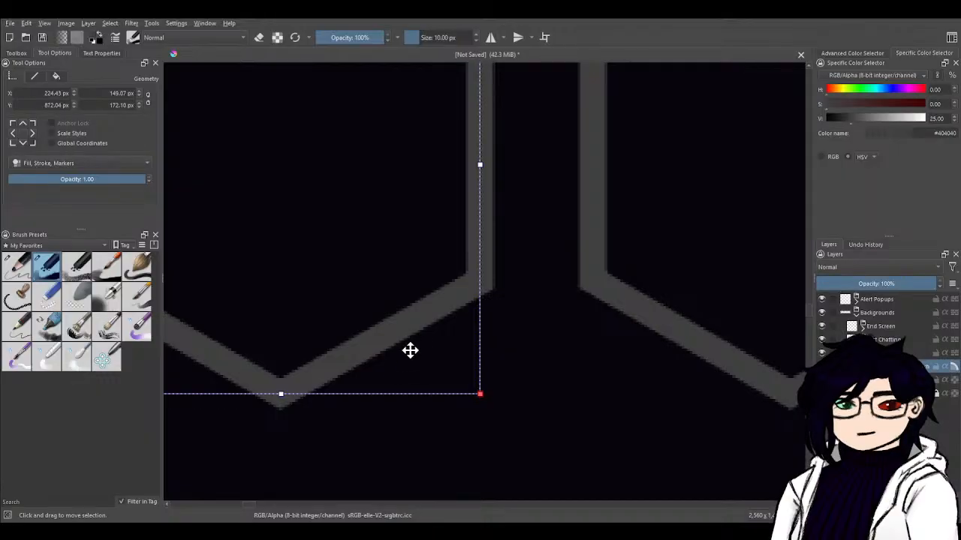
- Compare the X positions of the left hexagon and its neighbour in the middle row, using the lower-right corner as the reference point
{"action": "left_click", "coordinate": [681, 259]}
{"action": "left_click_drag", "start_coordinate": [568, 386], "coordinate": [450, 408]}
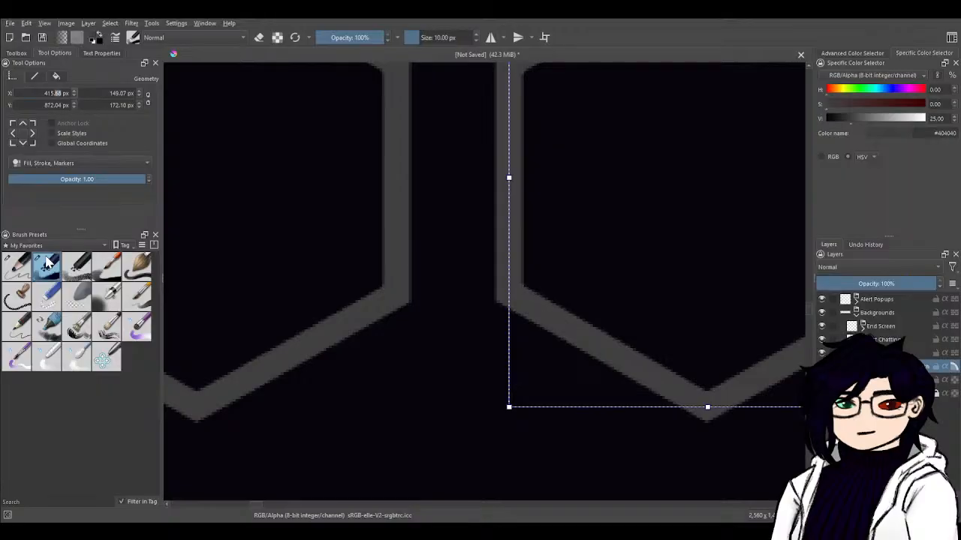
{"action": "key", "text": "ctrl+a"}
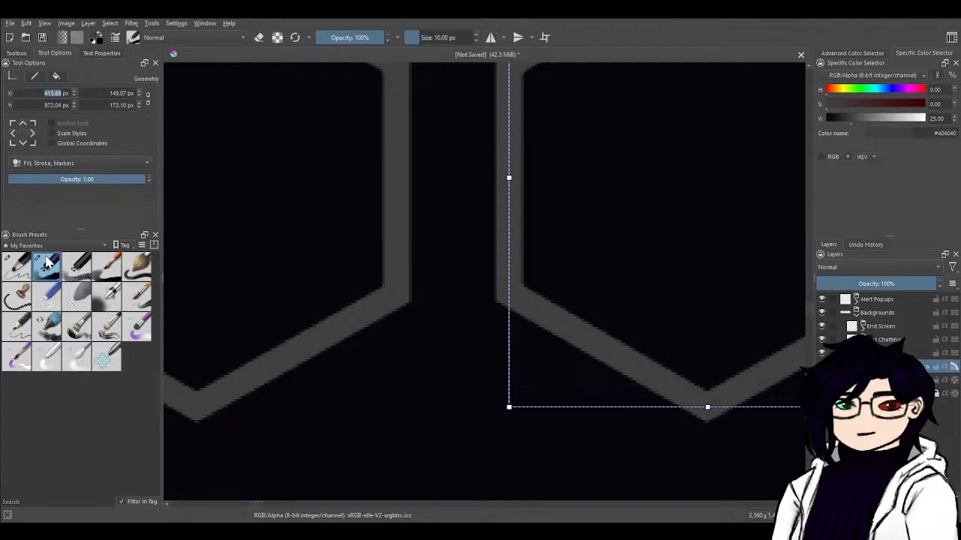
{"action": "type", "text": "224.43"}
{"action": "key", "text": "Return"}
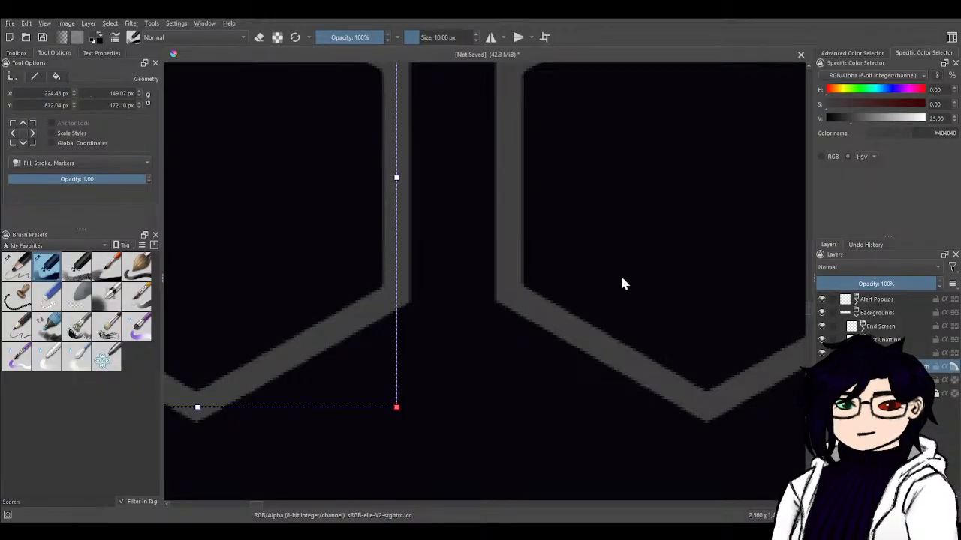
{"action": "key", "text": "ctrl+z"}
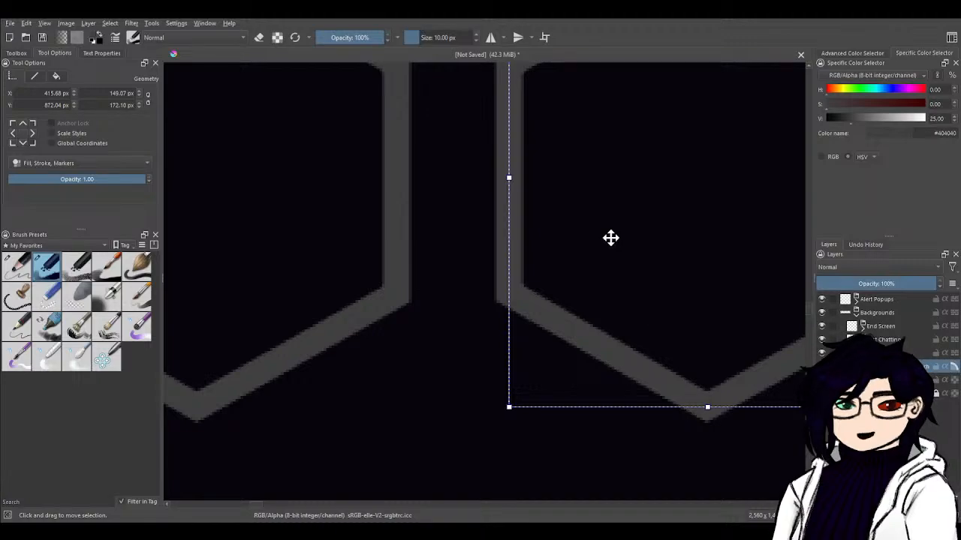
{"action": "left_click_drag", "start_coordinate": [649, 311], "coordinate": [311, 313]}
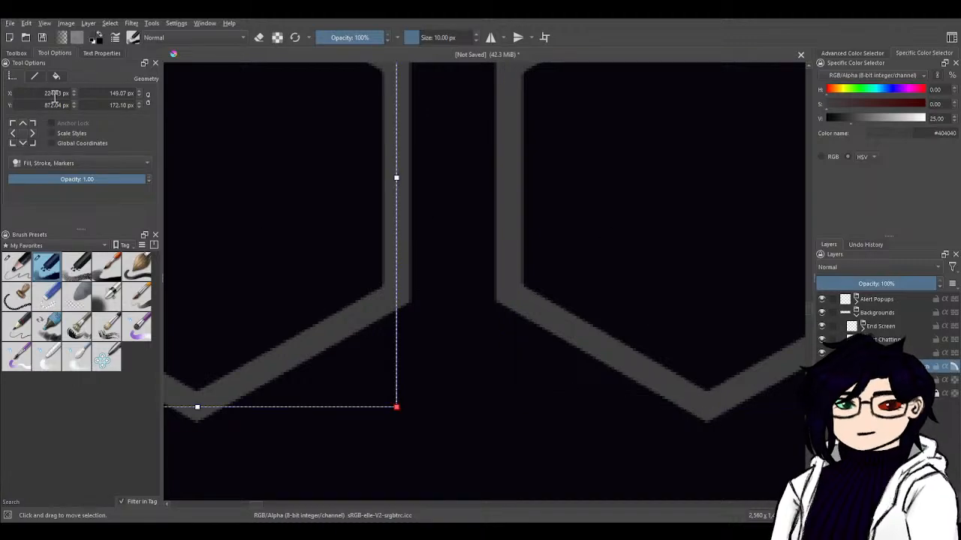
- Set the left hexagon's X position to 564.75 px so that it shares a side with its former right-hand neighbour
{"action": "left_click_drag", "start_coordinate": [62, 93], "coordinate": [70, 94]}
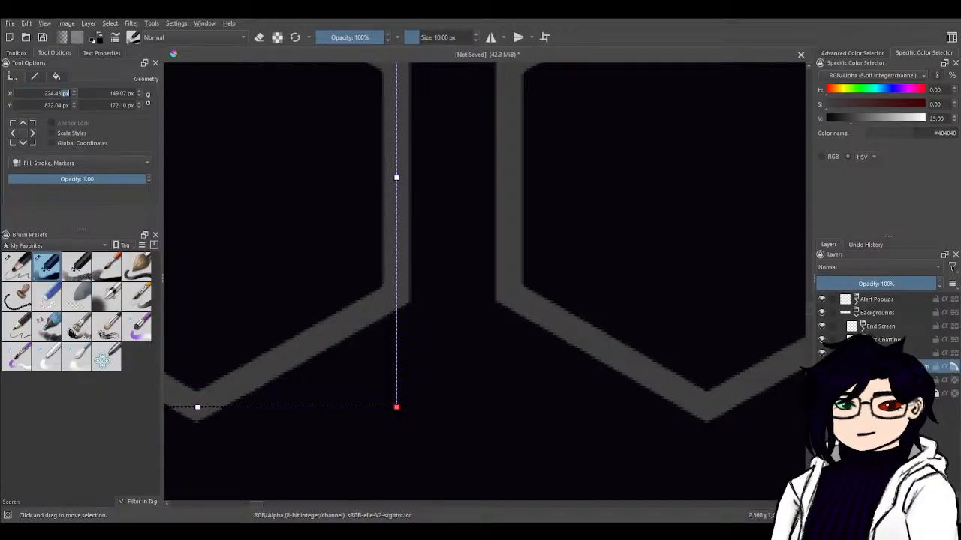
{"action": "type", "text": "564."}
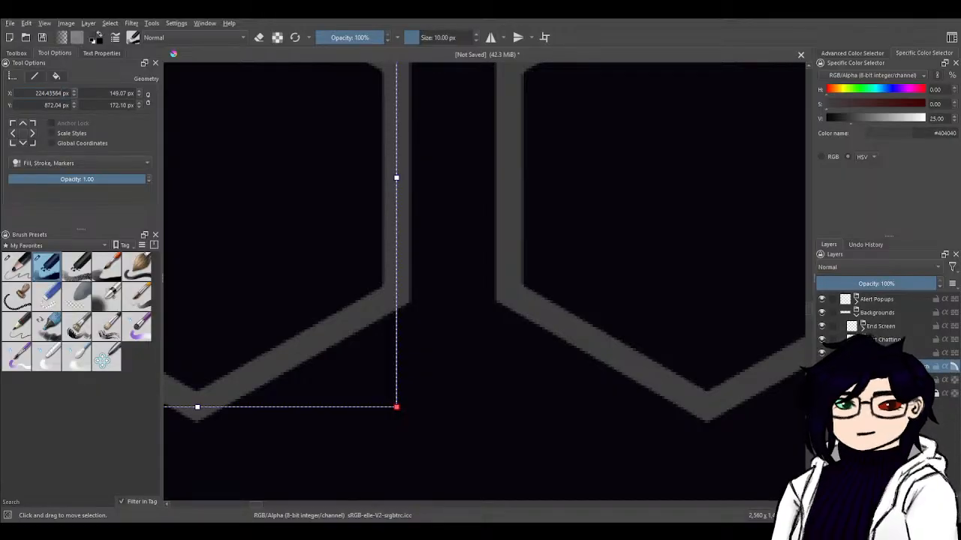
{"action": "type", "text": "75"}
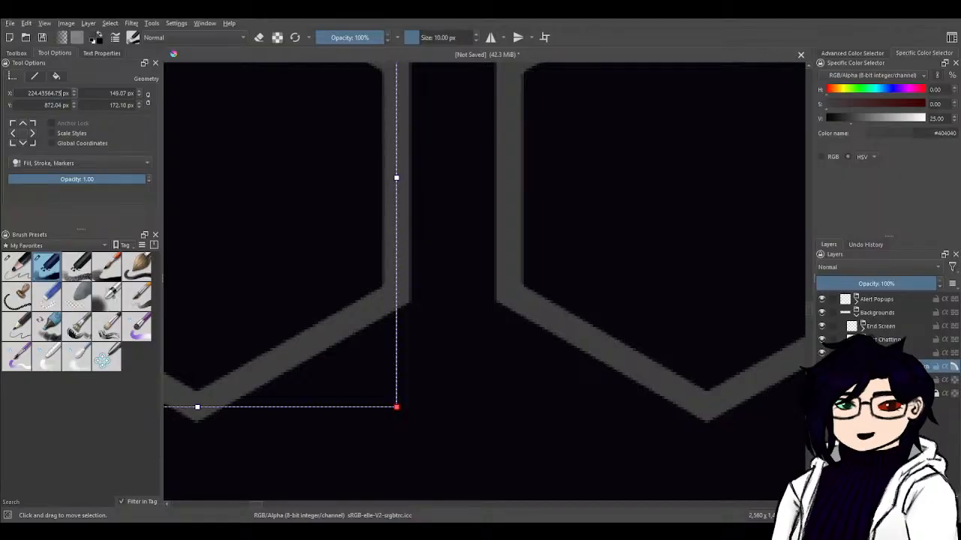
{"action": "key", "text": "Return"}
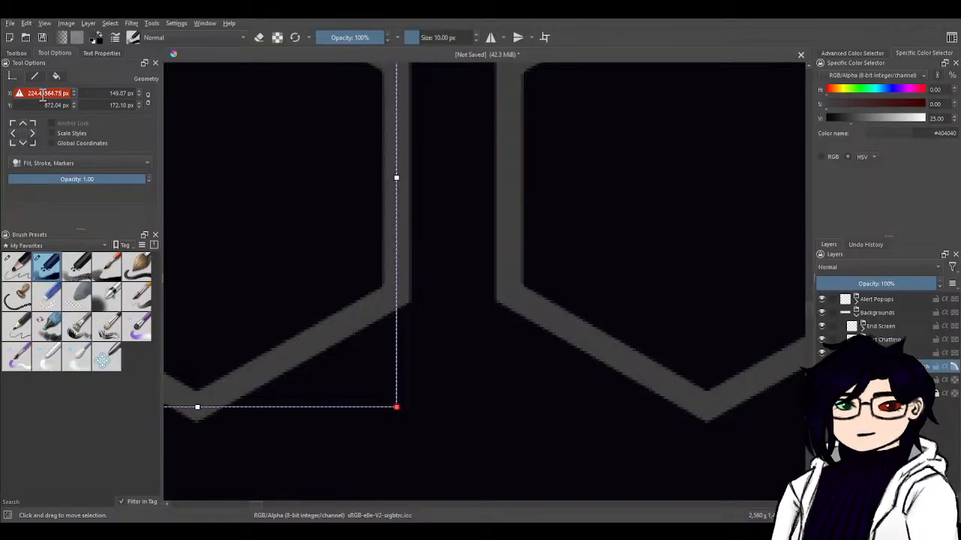
{"action": "key", "text": "BackSpace"}
{"action": "key", "text": "BackSpace"}
{"action": "key", "text": "BackSpace"}
{"action": "key", "text": "BackSpace"}
{"action": "key", "text": "BackSpace"}
{"action": "key", "text": "BackSpace"}
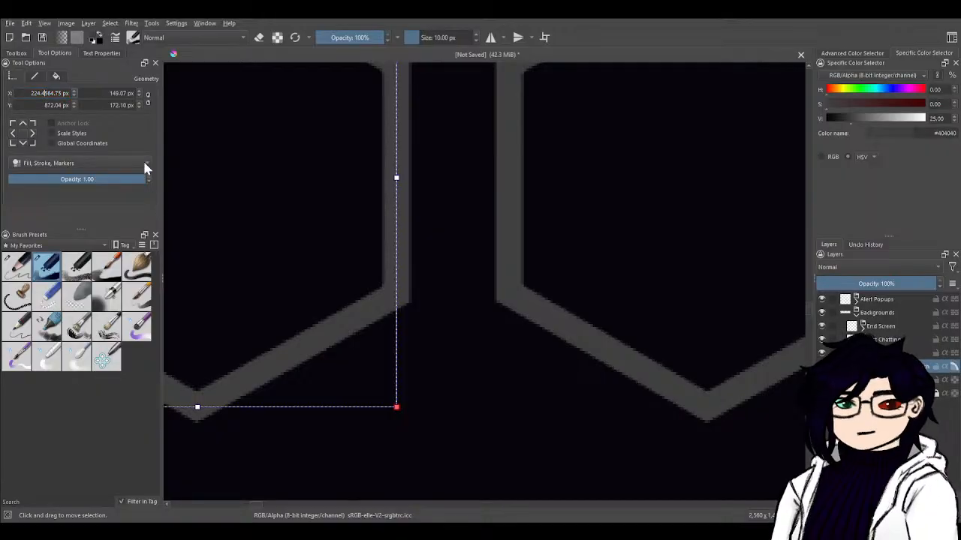
{"action": "key", "text": "Return"}
{"action": "scroll", "coordinate": [360, 268], "scroll_direction": "down", "scroll_amount": 5}
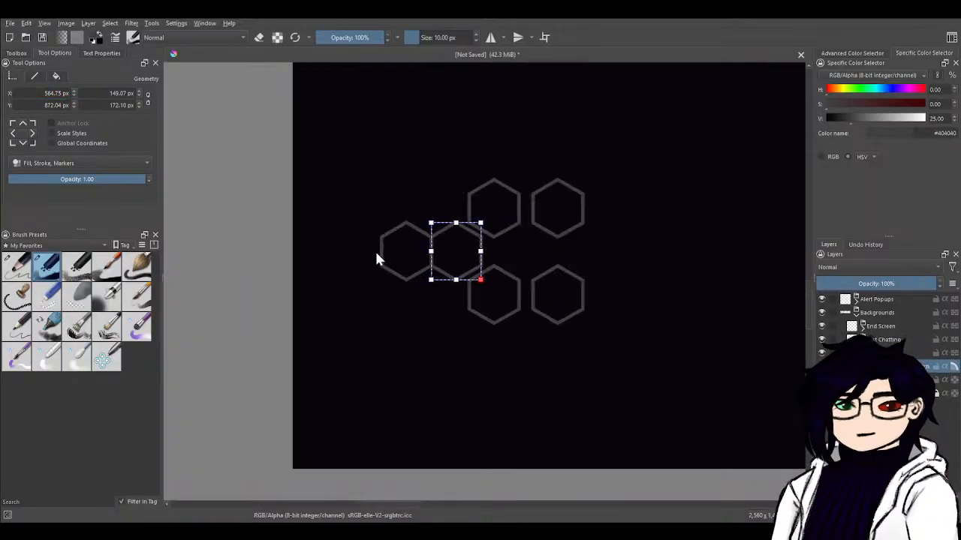
{"action": "scroll", "coordinate": [543, 258], "scroll_direction": "up", "scroll_amount": 6}
{"action": "scroll", "coordinate": [508, 315], "scroll_direction": "down", "scroll_amount": 1}
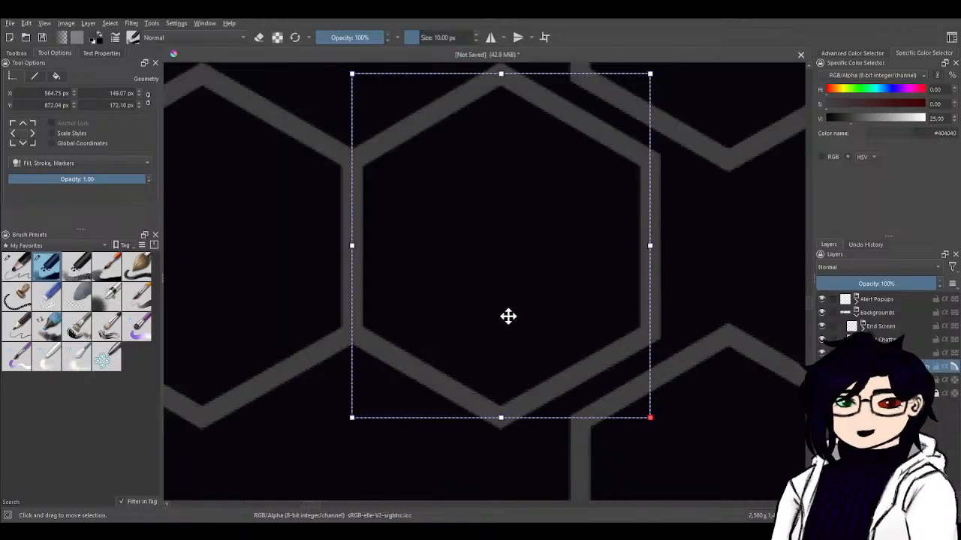
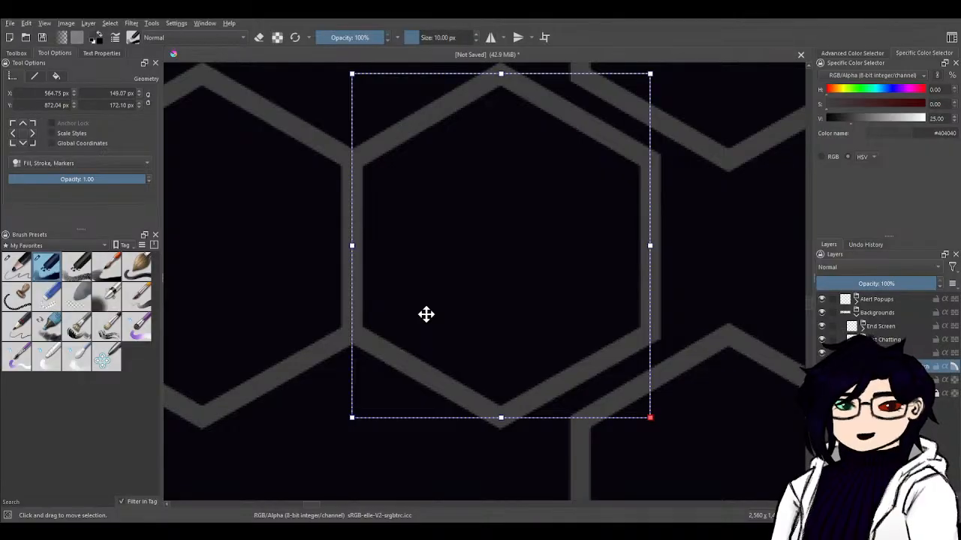
- Paste a hexagon copy and set its X position to 490.215 px, midway between the two joined hexagons
{"action": "key", "text": "ctrl+v"}
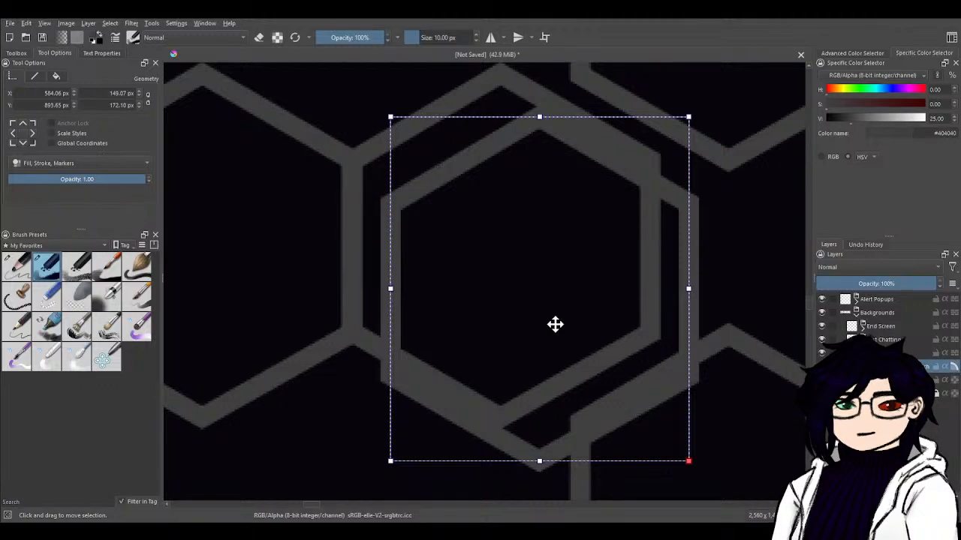
{"action": "double_click", "coordinate": [57, 93]}
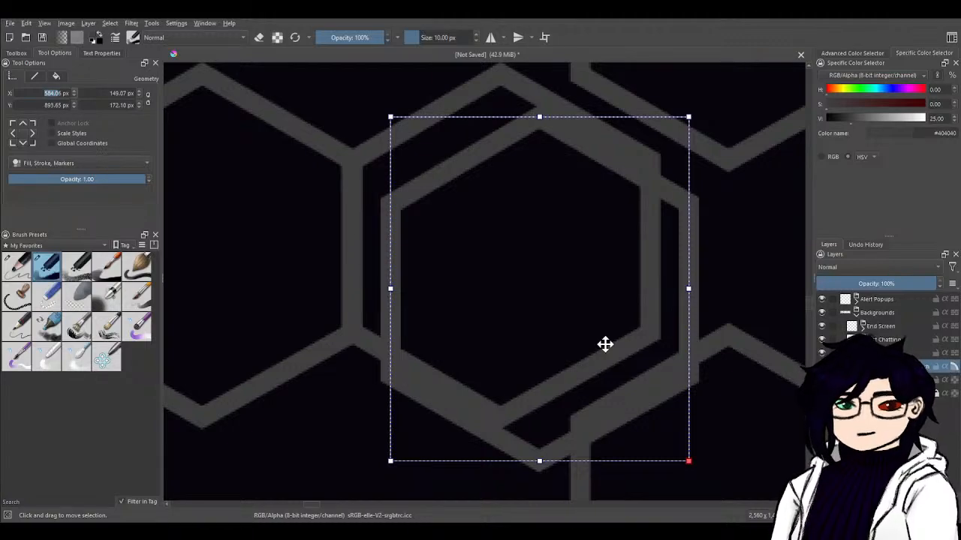
{"action": "left_click_drag", "start_coordinate": [561, 320], "coordinate": [226, 277]}
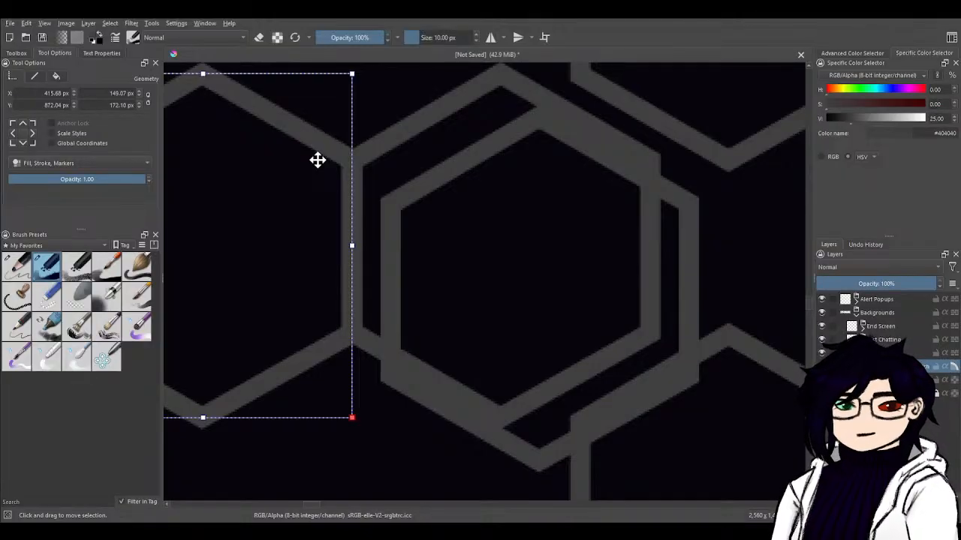
{"action": "left_click", "coordinate": [693, 310]}
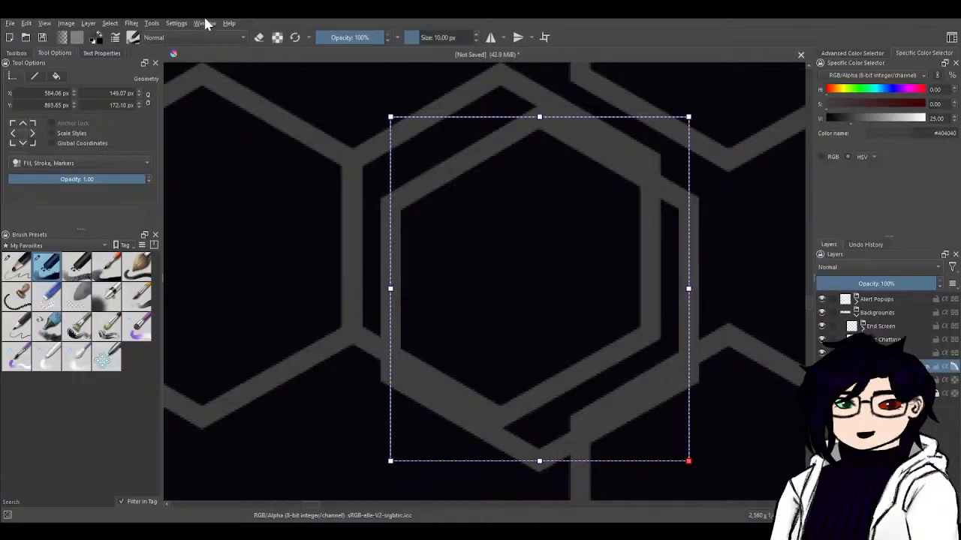
{"action": "double_click", "coordinate": [56, 93]}
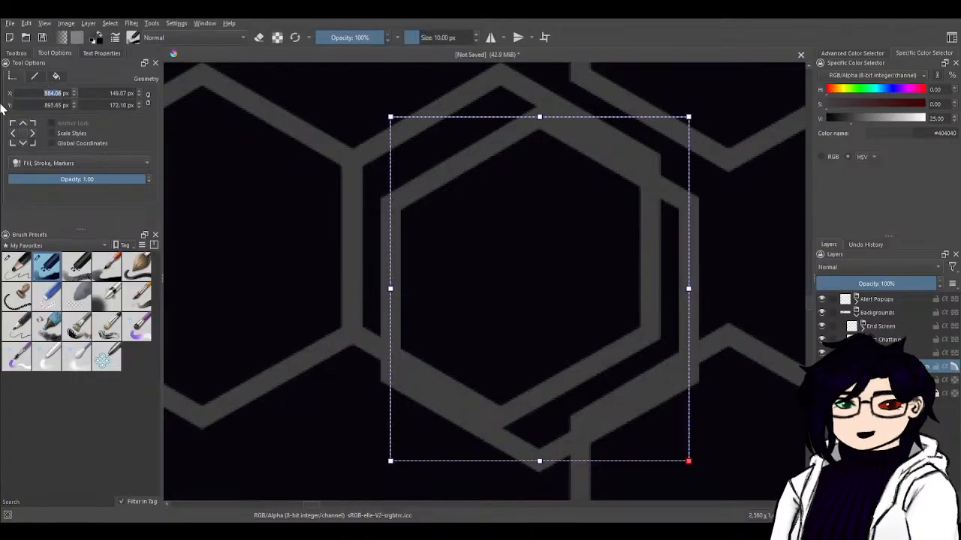
{"action": "type", "text": "490"}
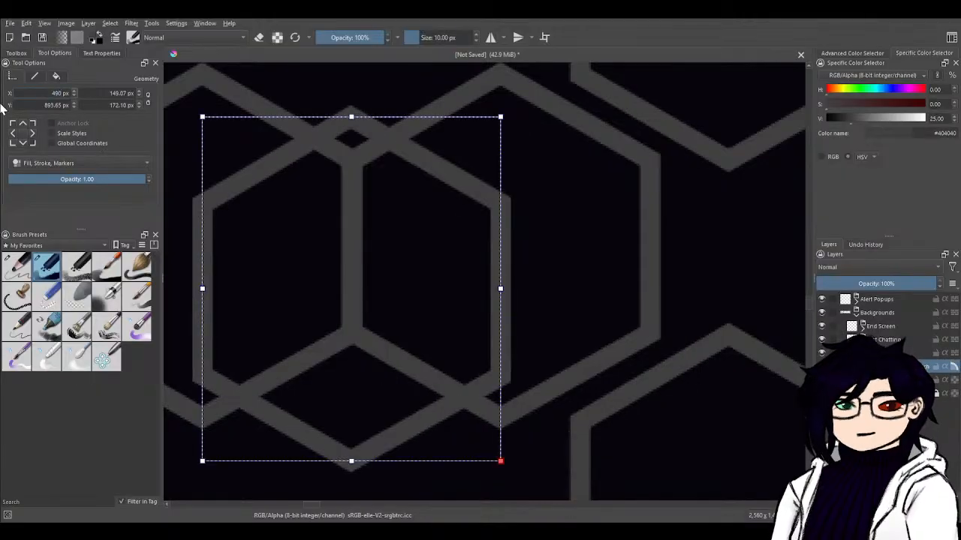
{"action": "type", "text": ".215"}
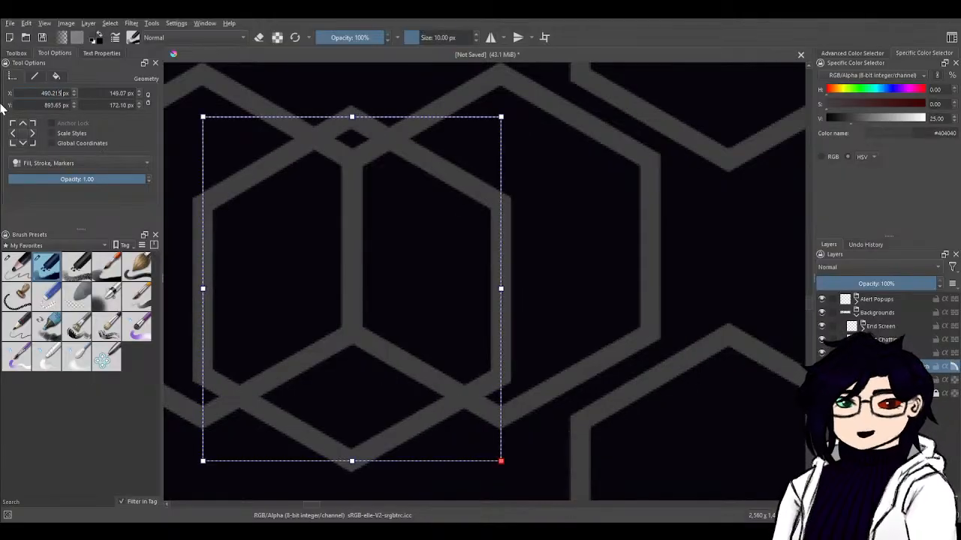
{"action": "key", "text": "Return"}
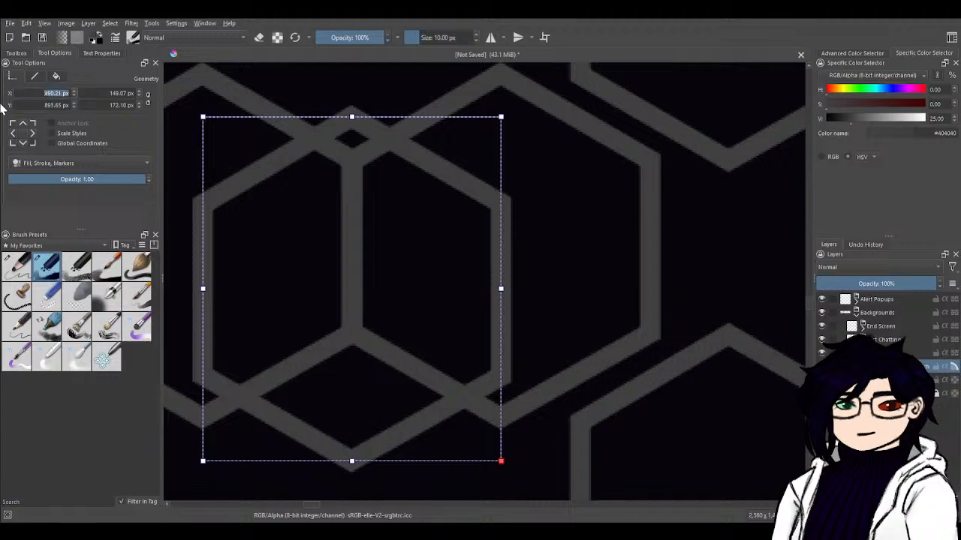
- Move the pasted hexagon straight down into the notch below the joined pair, to Y about 1002.65 px
{"action": "left_click_drag", "start_coordinate": [367, 261], "coordinate": [382, 449]}
{"action": "scroll", "coordinate": [389, 445], "scroll_direction": "up", "scroll_amount": 1}
{"action": "scroll", "coordinate": [398, 454], "scroll_direction": "down", "scroll_amount": 3}
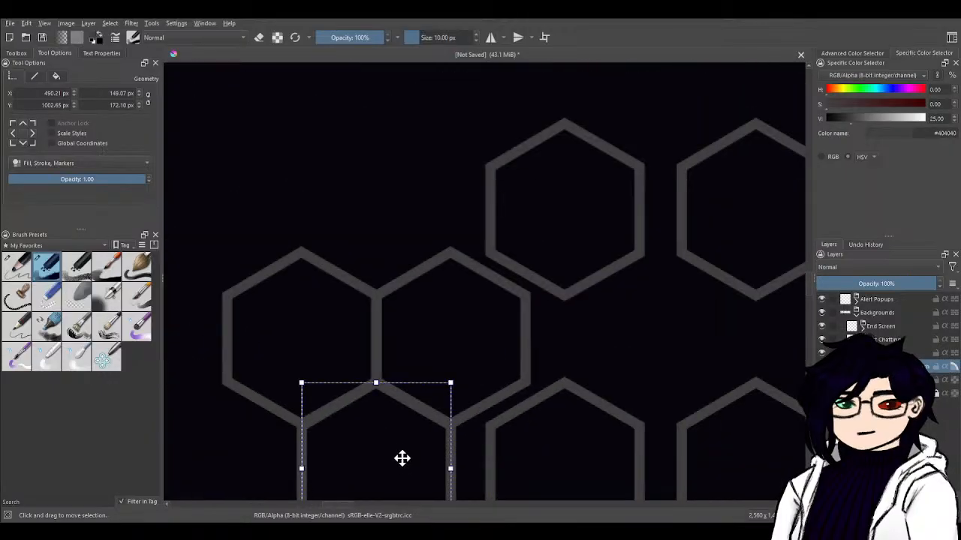
{"action": "left_click_drag", "start_coordinate": [404, 409], "coordinate": [502, 307]}
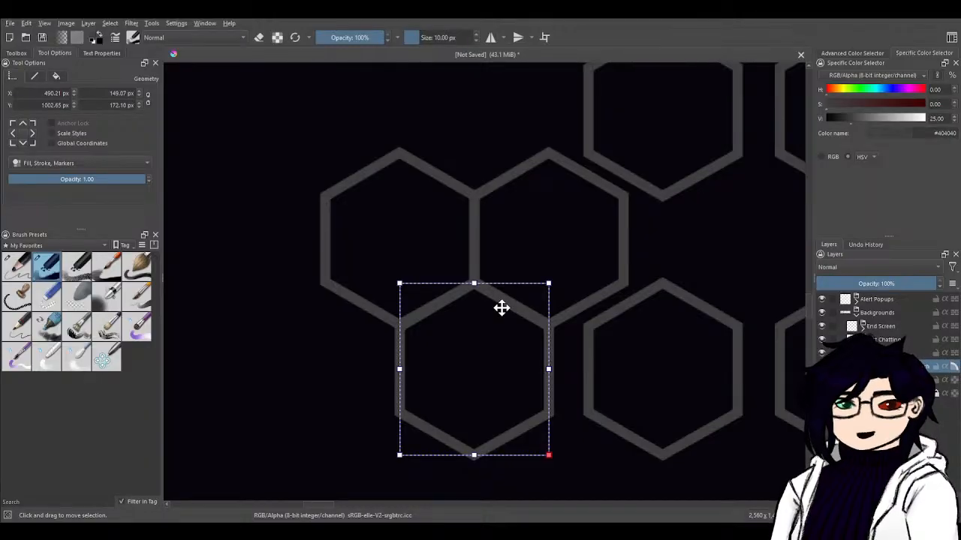
{"action": "scroll", "coordinate": [461, 241], "scroll_direction": "down", "scroll_amount": 1}
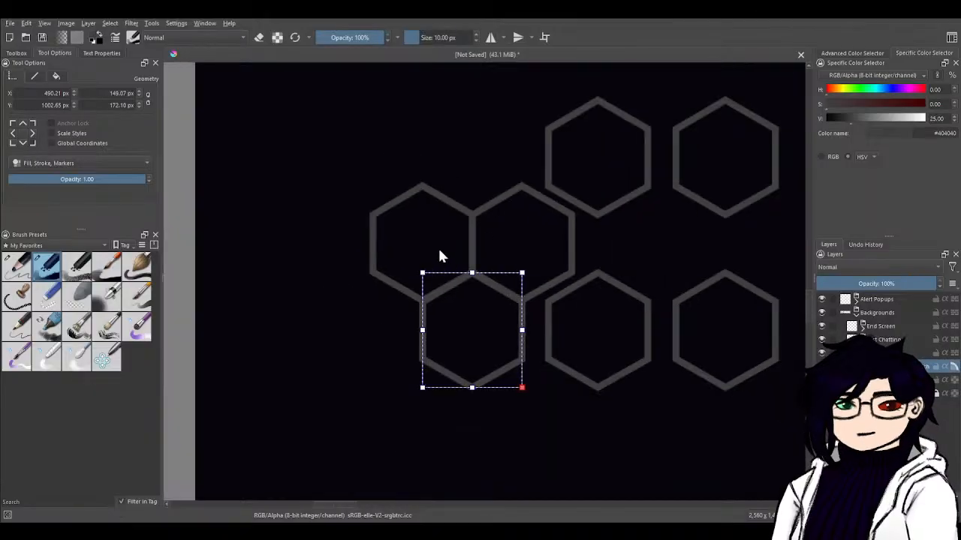
{"action": "scroll", "coordinate": [439, 256], "scroll_direction": "up", "scroll_amount": 1}
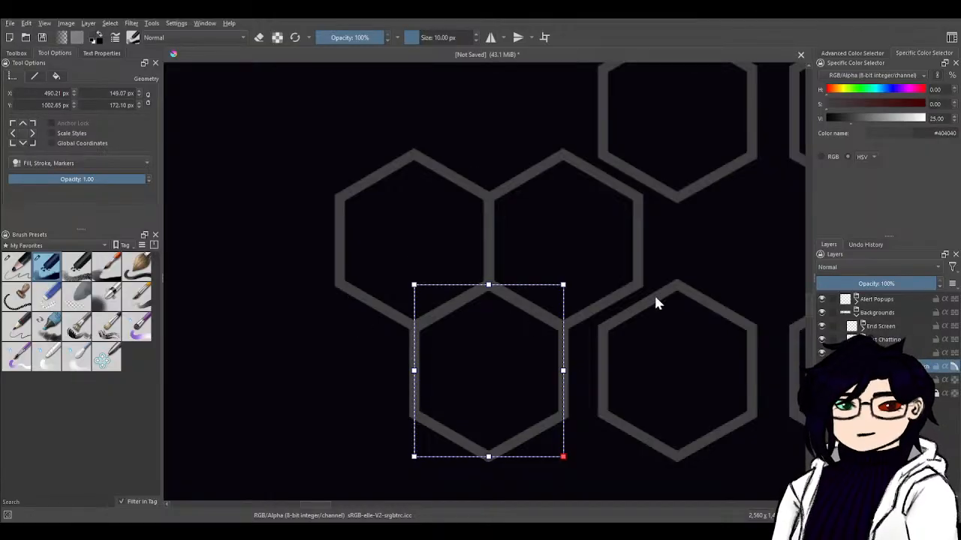
- Select the three joined hexagons, move them left together to X about 449.75 px, and deselect them
{"action": "left_click_drag", "start_coordinate": [653, 302], "coordinate": [612, 271]}
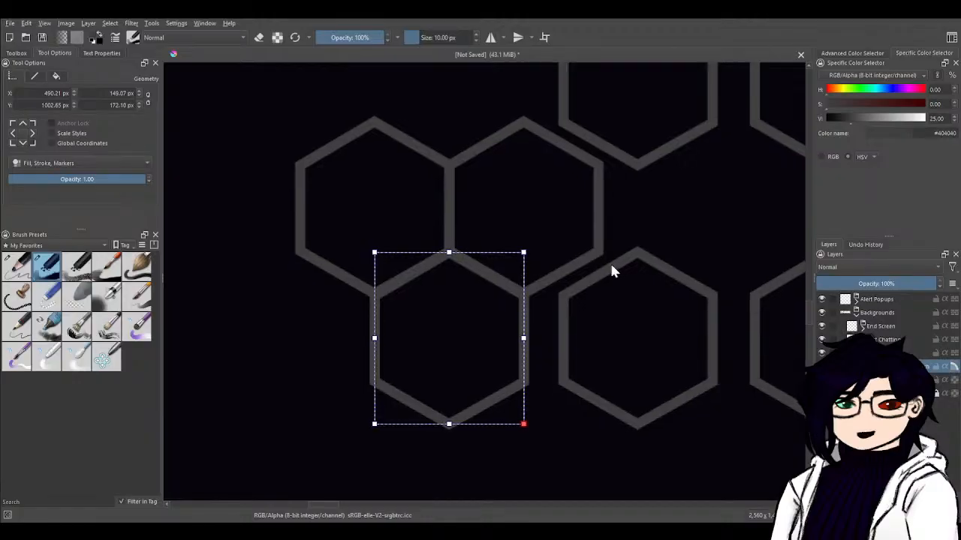
{"action": "left_click", "coordinate": [544, 236], "text": "shift"}
{"action": "left_click", "coordinate": [328, 210], "text": "shift"}
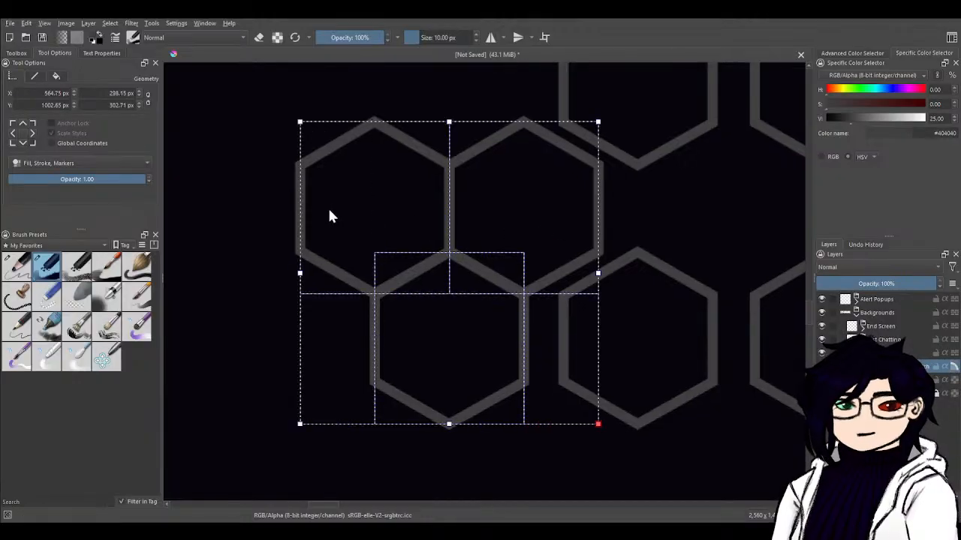
{"action": "left_click_drag", "start_coordinate": [440, 215], "coordinate": [571, 225]}
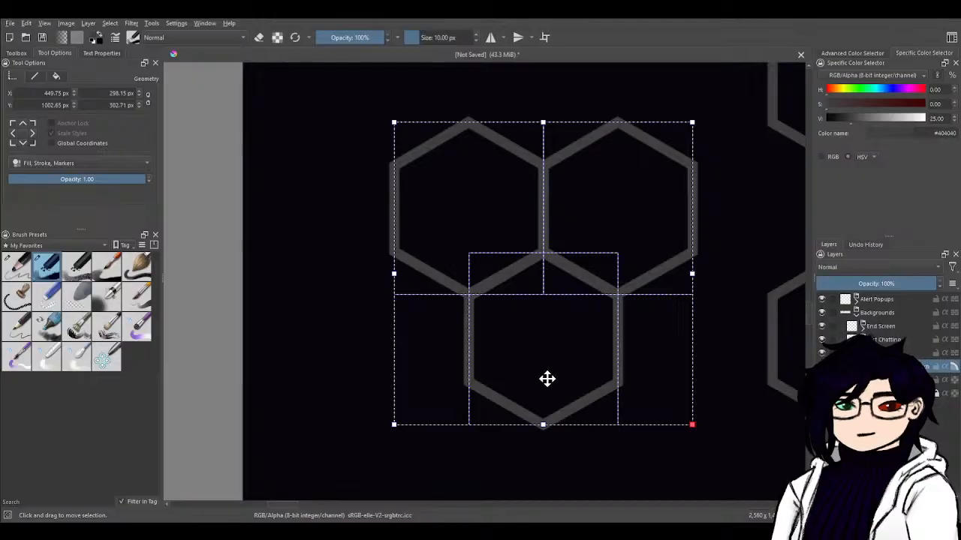
{"action": "left_click", "coordinate": [589, 476]}
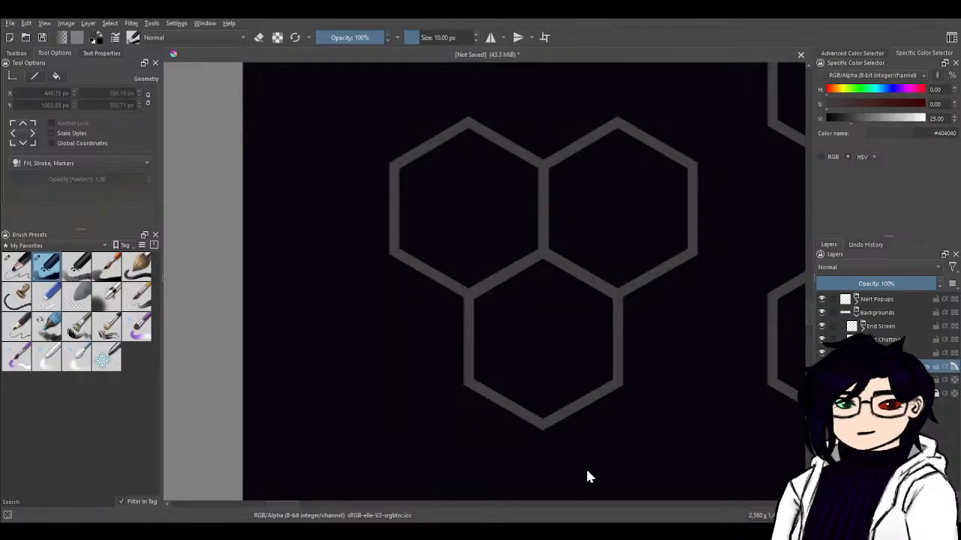
- Paste another copy of the lower hexagon and move it right to X about 461.52 px
{"action": "left_click", "coordinate": [512, 316]}
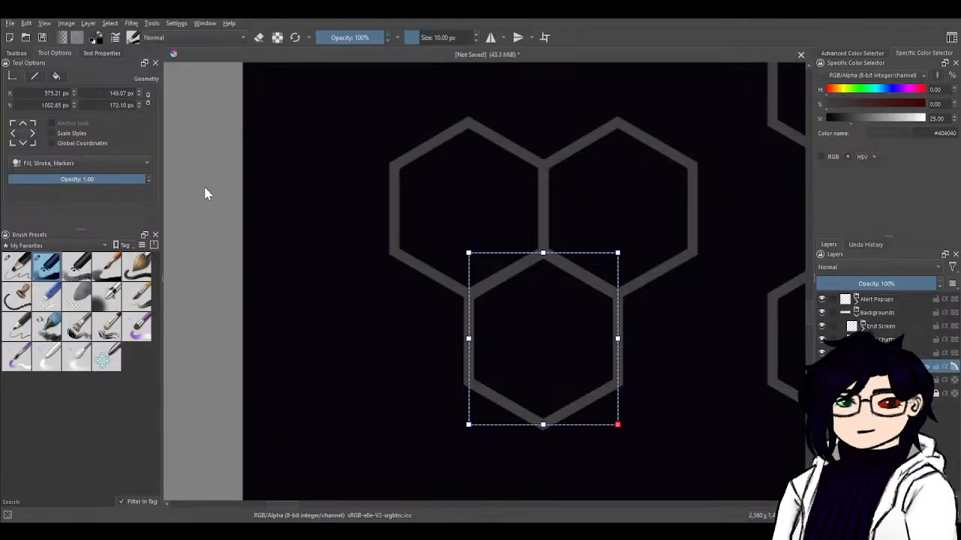
{"action": "key", "text": "ctrl+v"}
{"action": "left_click", "coordinate": [359, 385]}
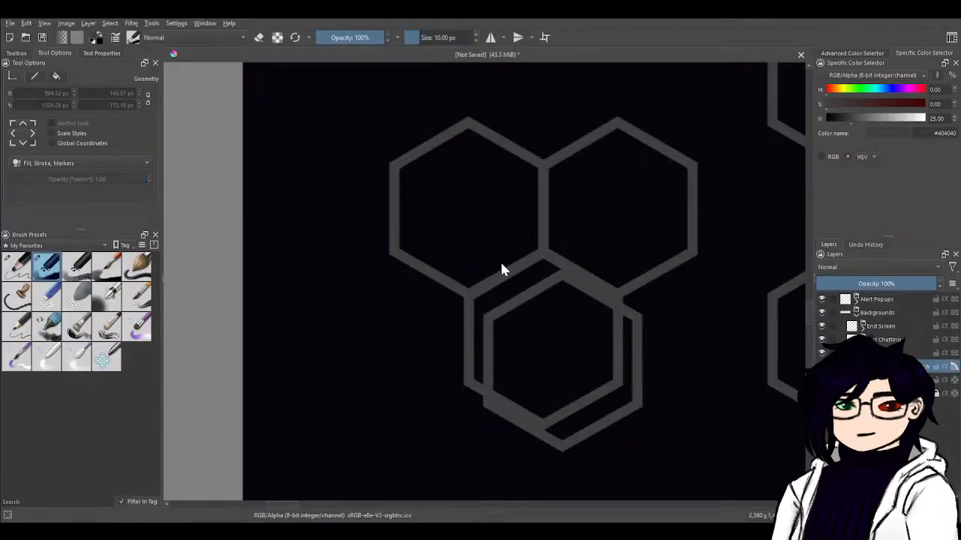
{"action": "left_click", "coordinate": [503, 303]}
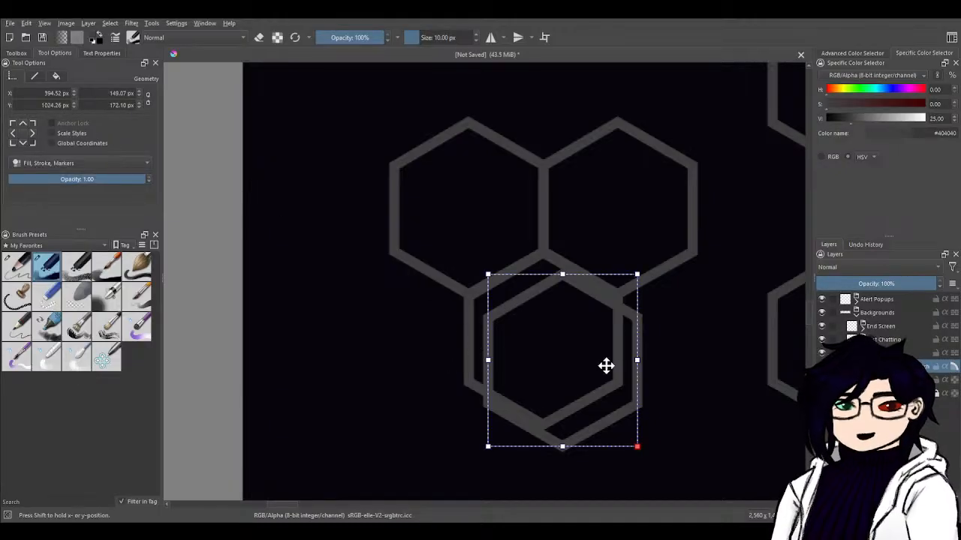
{"action": "left_click_drag", "start_coordinate": [607, 367], "coordinate": [674, 368]}
- Set the newest hexagon copy's X position to 375.21 px, taken from the hexagon in the notch below the joined pair
{"action": "left_click_drag", "start_coordinate": [495, 382], "coordinate": [410, 361]}
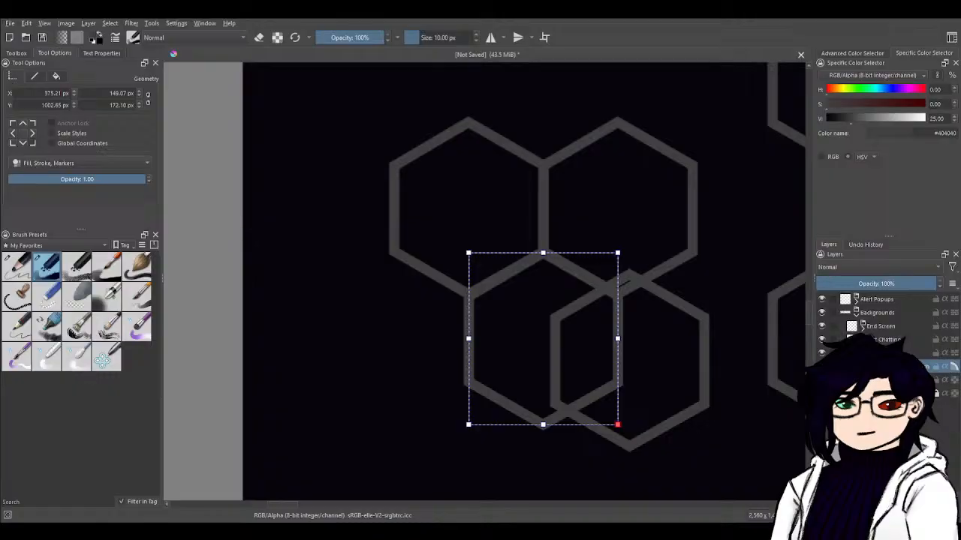
{"action": "double_click", "coordinate": [54, 93]}
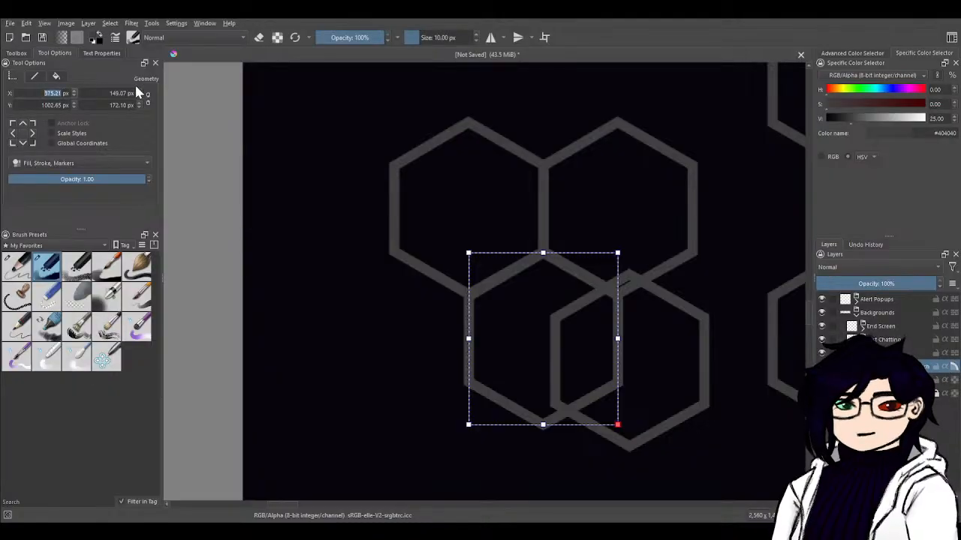
{"action": "key", "text": "ctrl+z"}
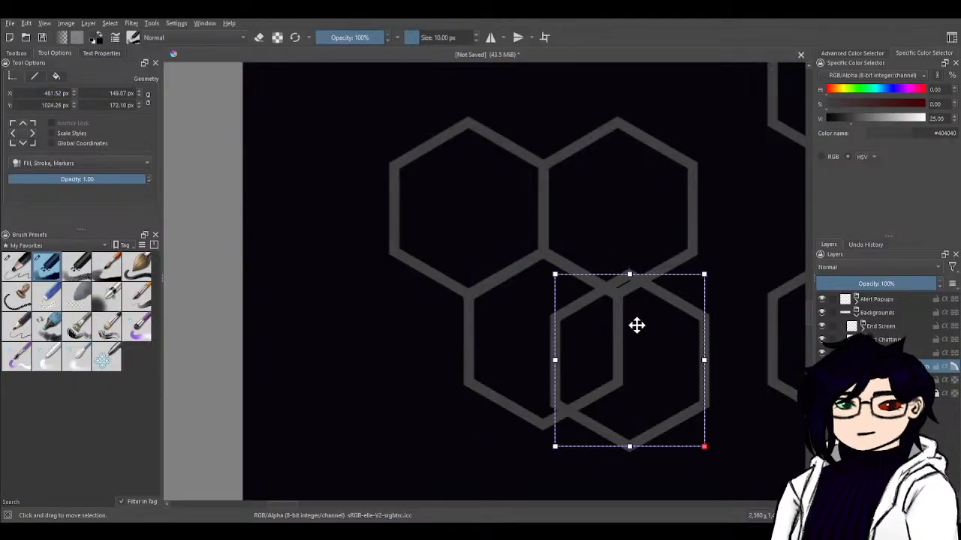
{"action": "double_click", "coordinate": [57, 93]}
{"action": "type", "text": "375.21"}
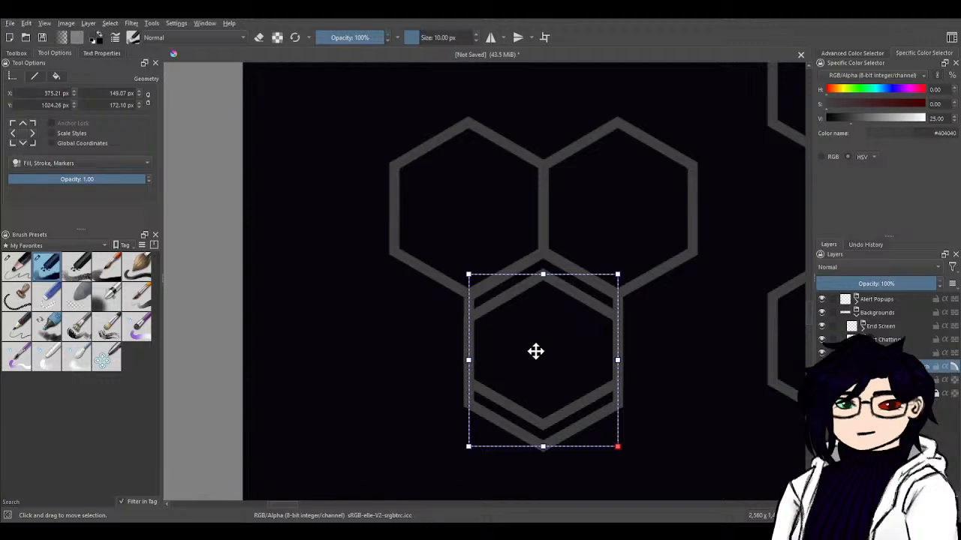
- Try to move the aligned copy straight up above the joined pair, and undo the move
{"action": "left_click_drag", "start_coordinate": [536, 353], "coordinate": [514, 80]}
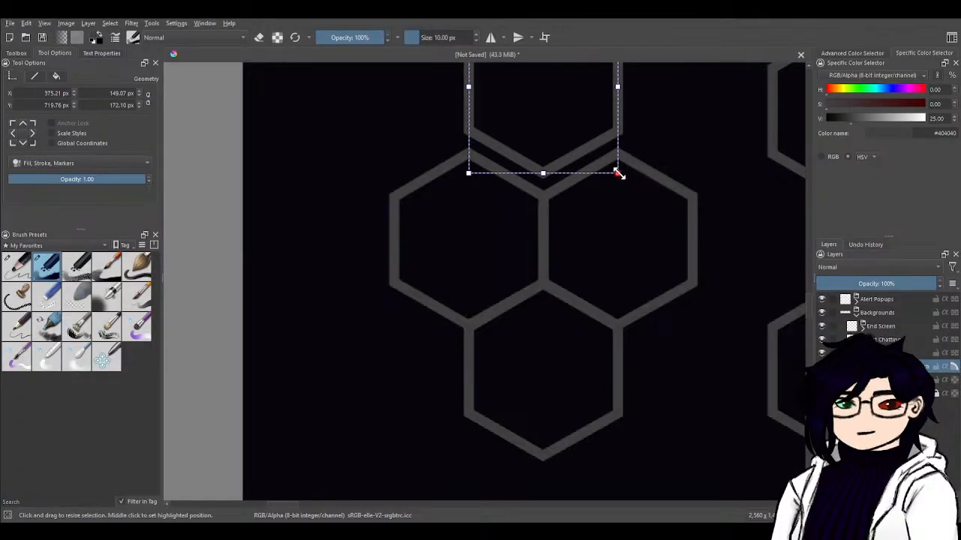
{"action": "key", "text": "ctrl+z"}
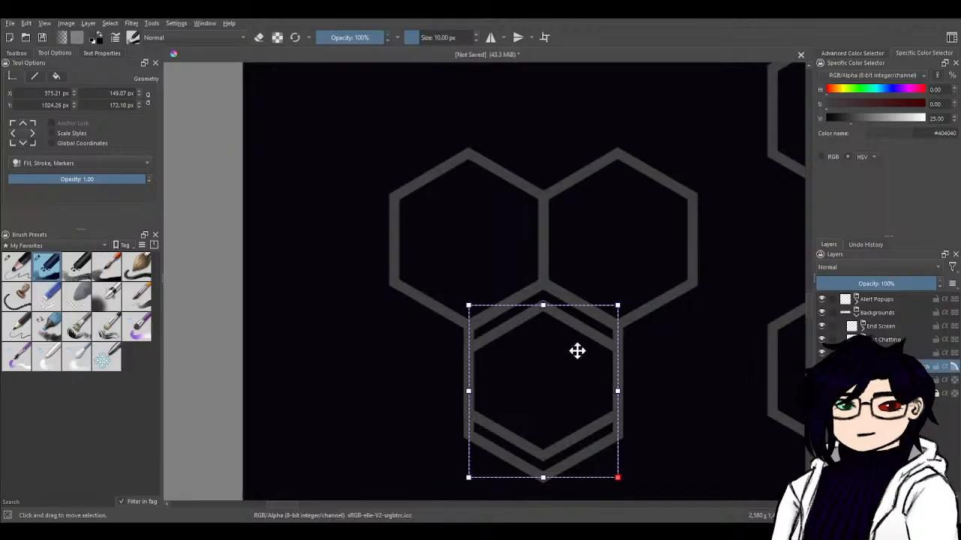
- Move the aligned copy right, clear of the lower hexagon, to about X 538.96 px and Y 1036.26 px
{"action": "left_click_drag", "start_coordinate": [656, 371], "coordinate": [541, 255]}
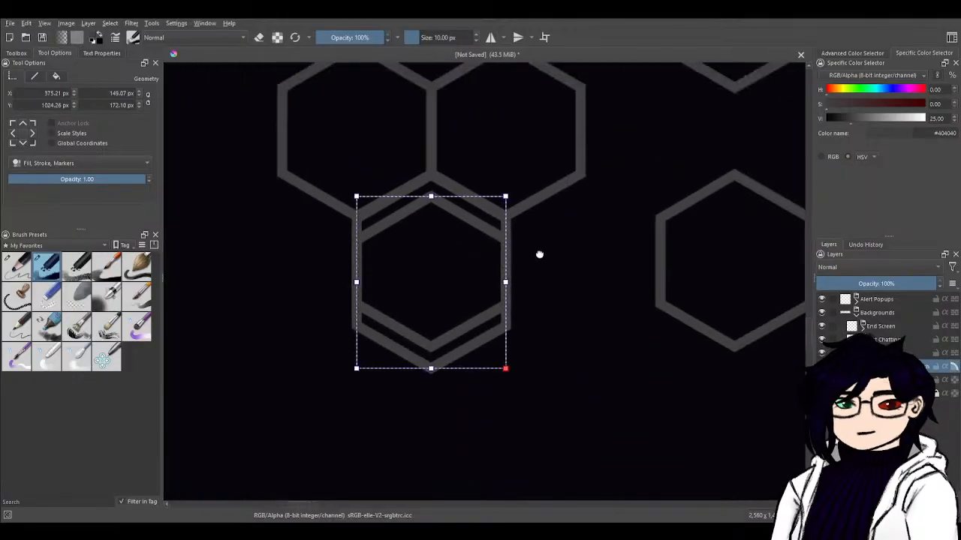
{"action": "scroll", "coordinate": [541, 256], "scroll_direction": "up", "scroll_amount": 4}
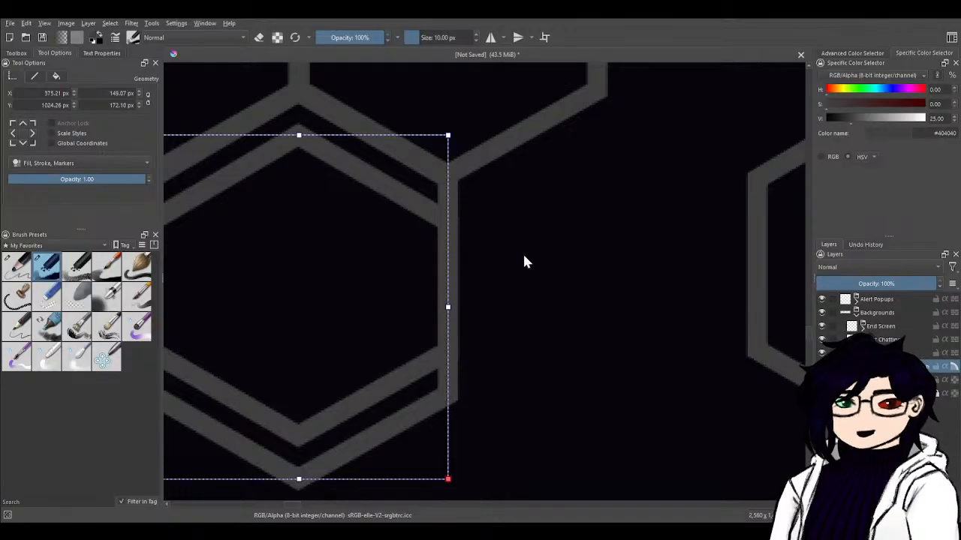
{"action": "left_click_drag", "start_coordinate": [541, 235], "coordinate": [686, 183]}
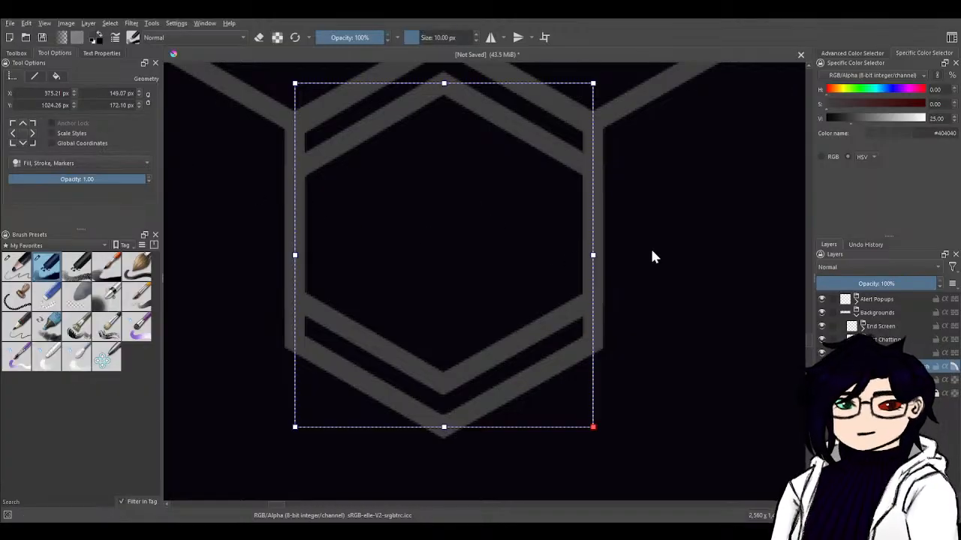
{"action": "left_click_drag", "start_coordinate": [496, 213], "coordinate": [465, 205]}
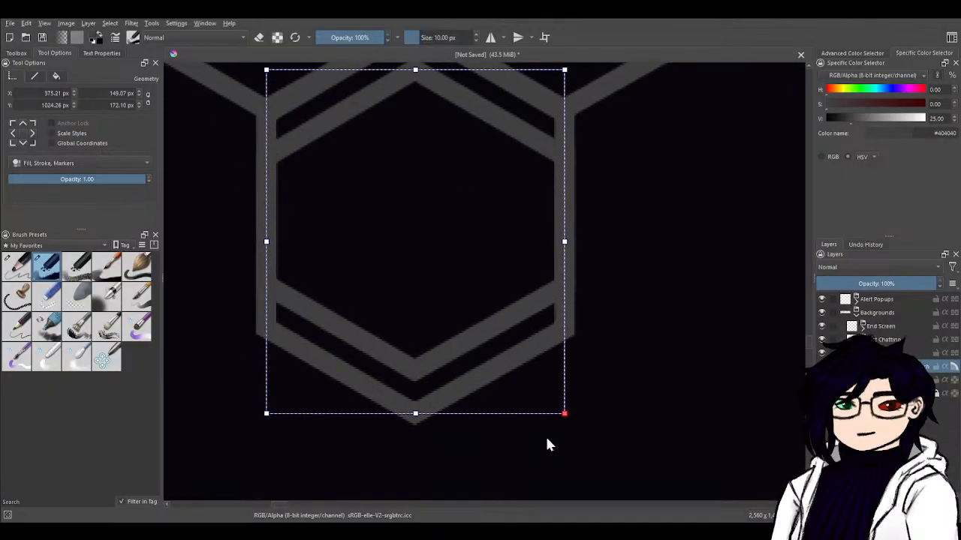
{"action": "scroll", "coordinate": [665, 400], "scroll_direction": "up", "scroll_amount": 3}
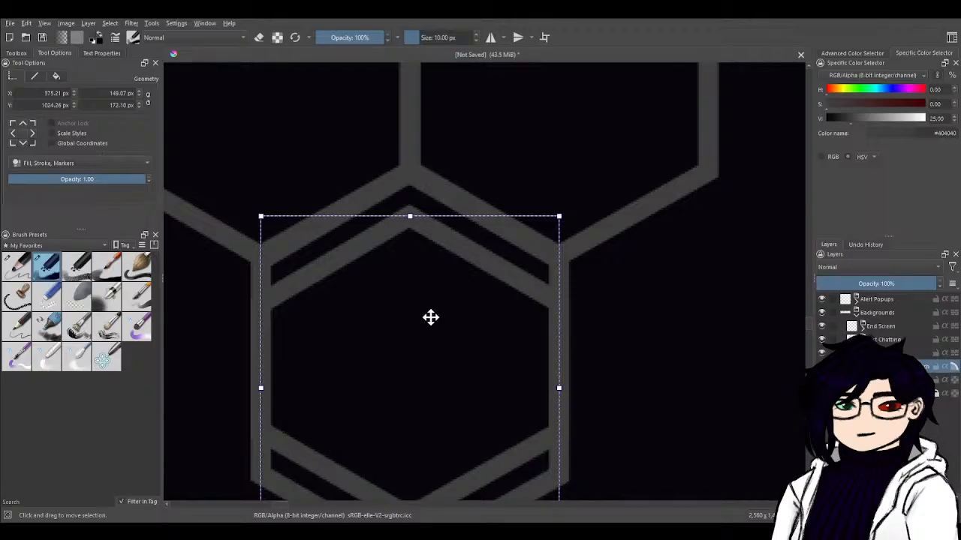
{"action": "left_click_drag", "start_coordinate": [424, 310], "coordinate": [425, 263]}
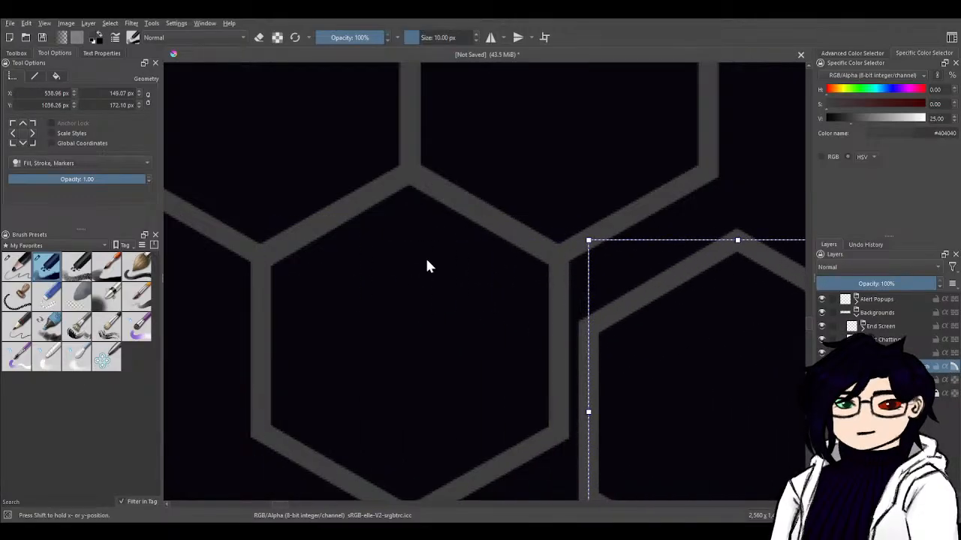
- Select the left hexagon of the joined pair and inspect its geometry values and its surroundings
{"action": "left_click", "coordinate": [229, 116]}
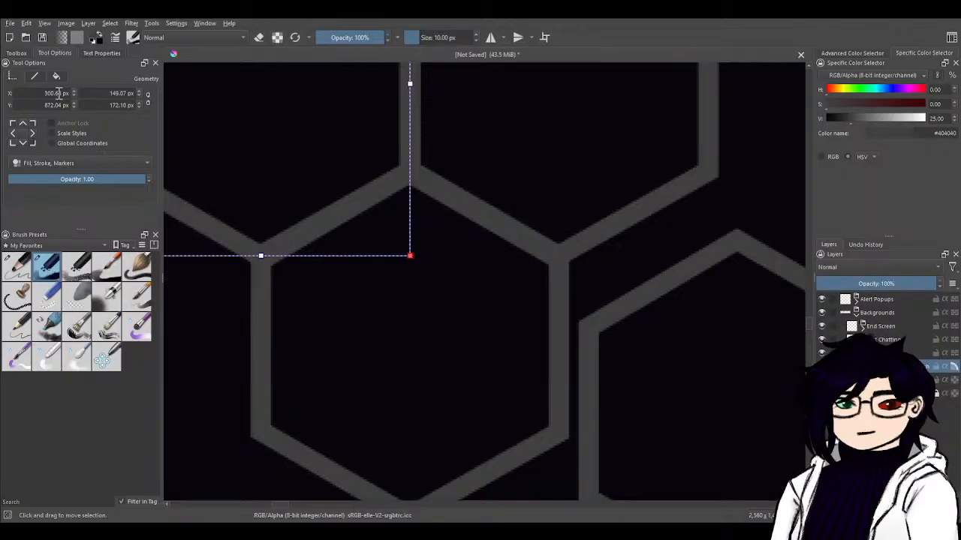
{"action": "left_click_drag", "start_coordinate": [238, 207], "coordinate": [349, 368]}
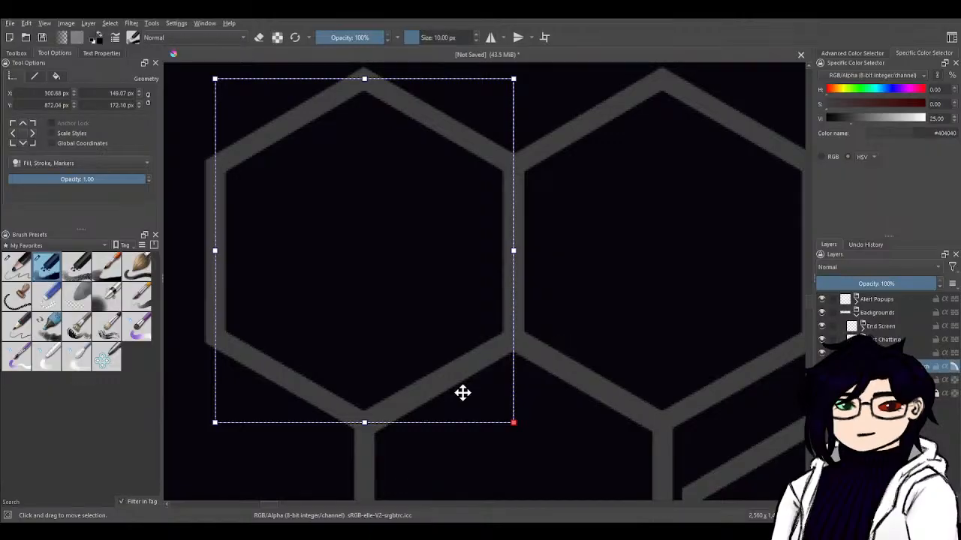
{"action": "scroll", "coordinate": [337, 337], "scroll_direction": "down", "scroll_amount": 4}
{"action": "left_click_drag", "start_coordinate": [305, 320], "coordinate": [416, 429]}
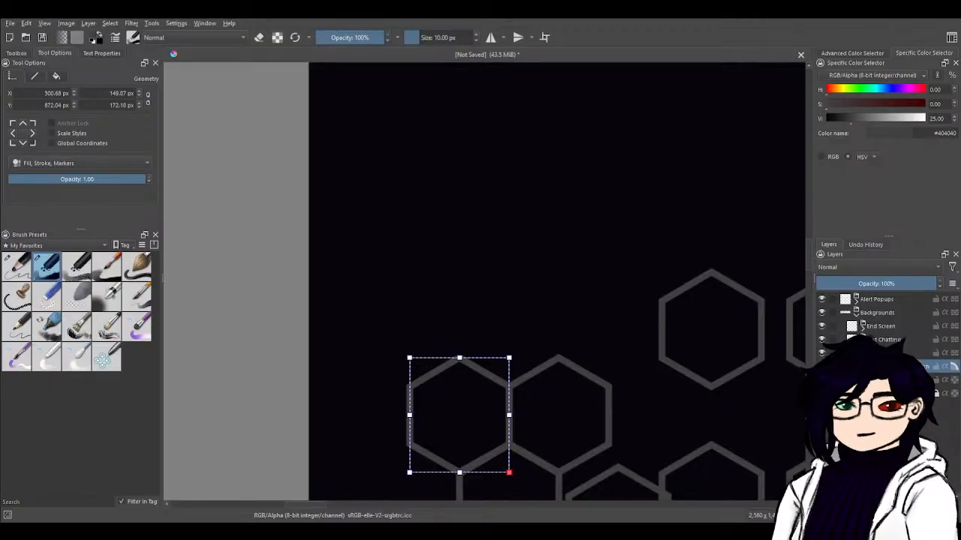
- Add a paint layer above the hexagons and set up the 6 px Charcoal pencil brush with white as the foreground colour
{"action": "key", "text": "b"}
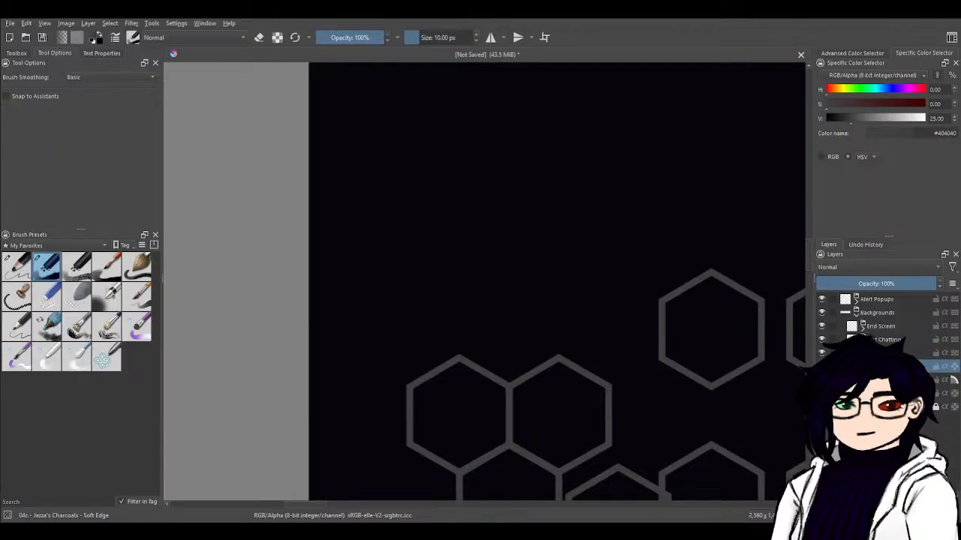
{"action": "left_click", "coordinate": [17, 267]}
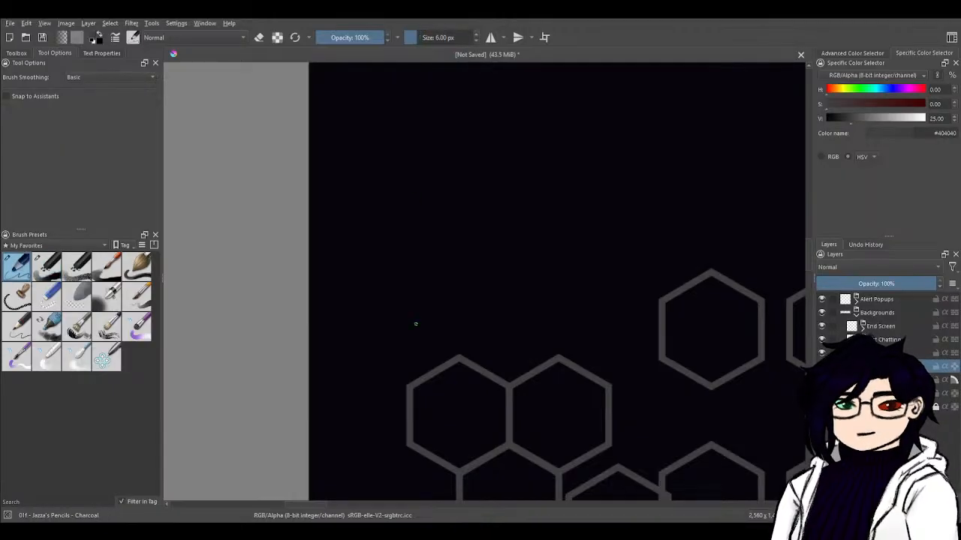
{"action": "key", "text": "ctrl+plus"}
{"action": "key", "text": "ctrl+plus"}
{"action": "left_click_drag", "start_coordinate": [514, 363], "coordinate": [601, 135]}
{"action": "left_click_drag", "start_coordinate": [584, 360], "coordinate": [672, 247]}
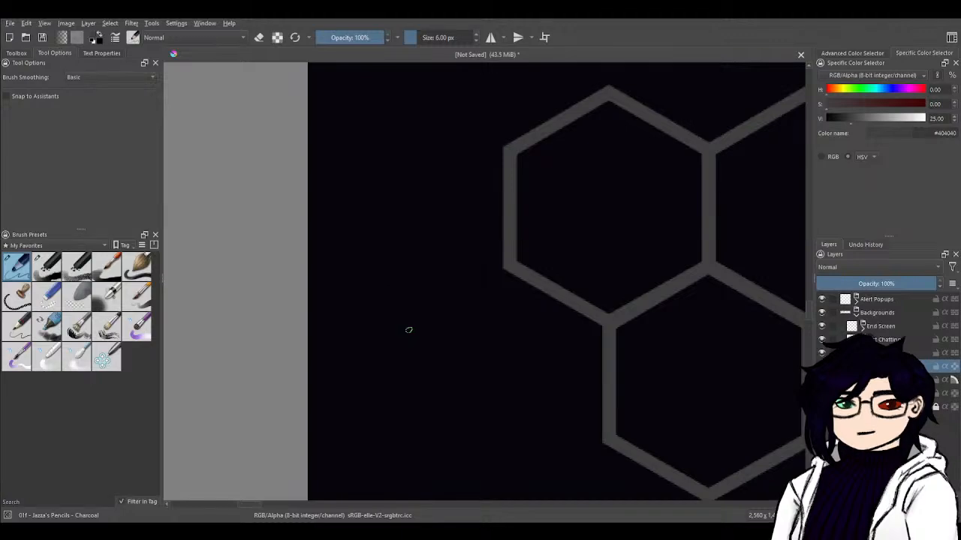
{"action": "left_click", "coordinate": [95, 41]}
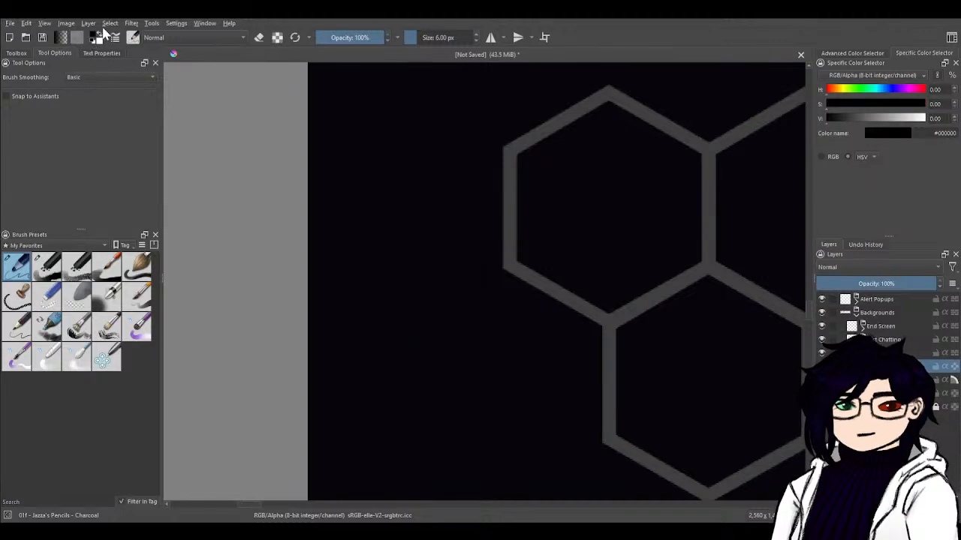
{"action": "left_click", "coordinate": [99, 35]}
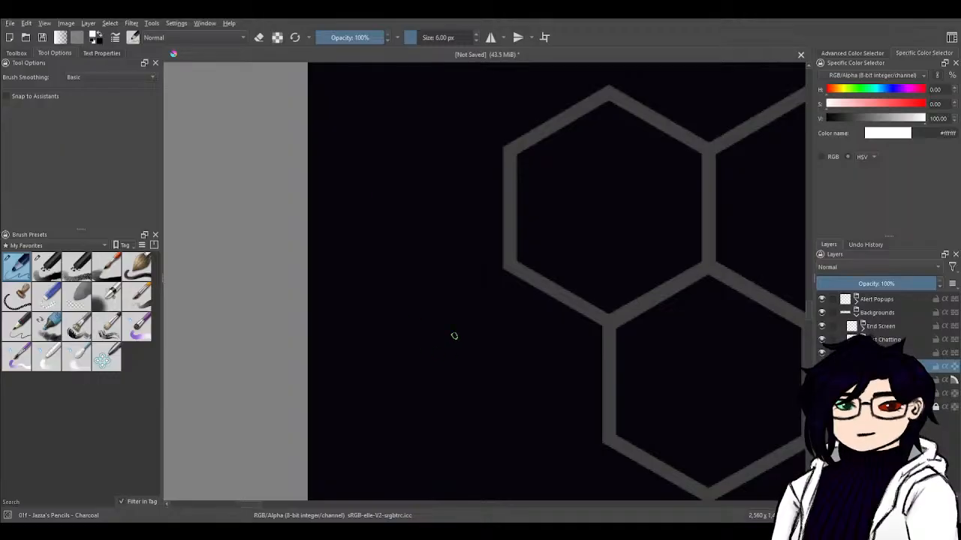
{"action": "left_click_drag", "start_coordinate": [480, 352], "coordinate": [495, 267]}
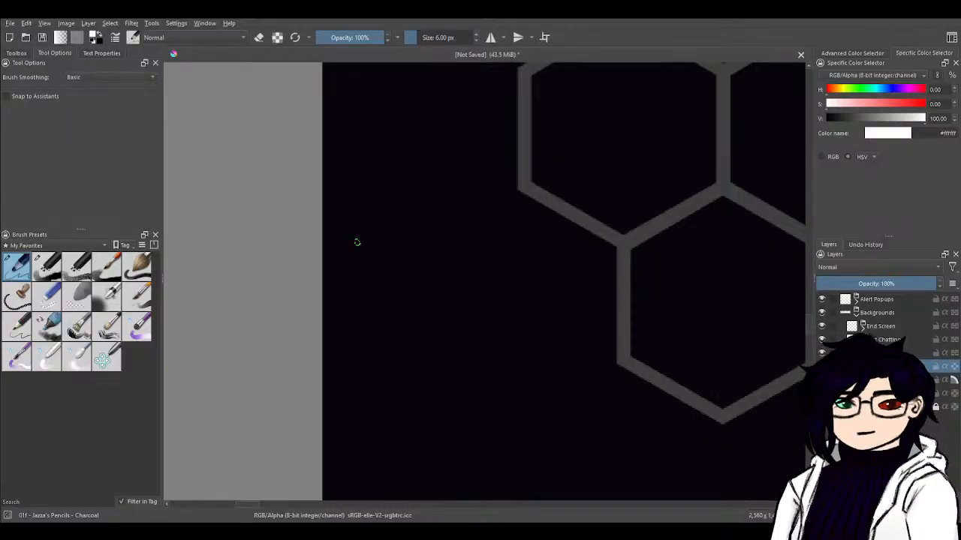
- Handwrite the note "w=149.07" in the empty area beside the hexagons and start a second line with "h="
{"action": "mouse_move", "coordinate": [338, 240]}
{"action": "left_mouse_down"}
{"action": "mouse_move", "coordinate": [361, 237]}
{"action": "mouse_move", "coordinate": [388, 239]}
{"action": "left_mouse_up"}
{"action": "left_click_drag", "start_coordinate": [372, 250], "coordinate": [389, 247]}
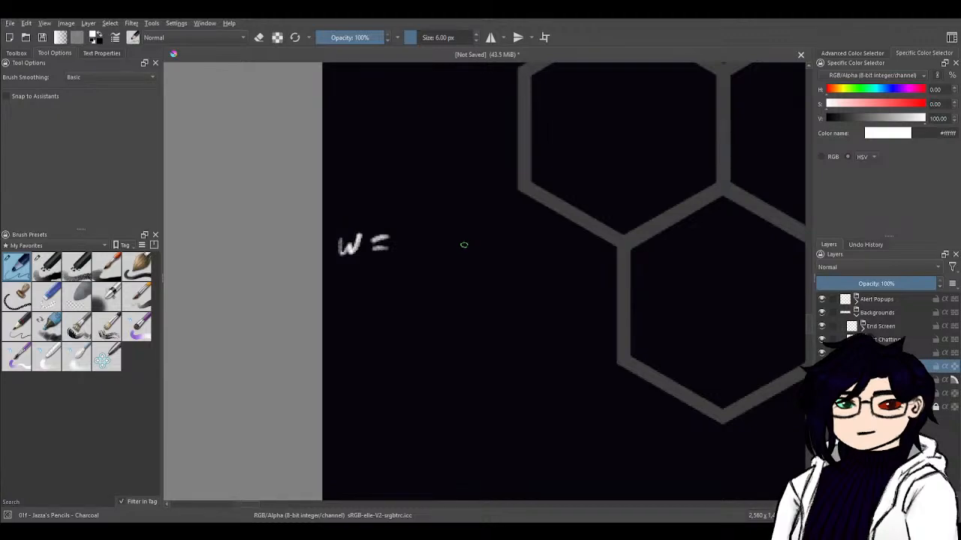
{"action": "left_click_drag", "start_coordinate": [405, 224], "coordinate": [405, 264]}
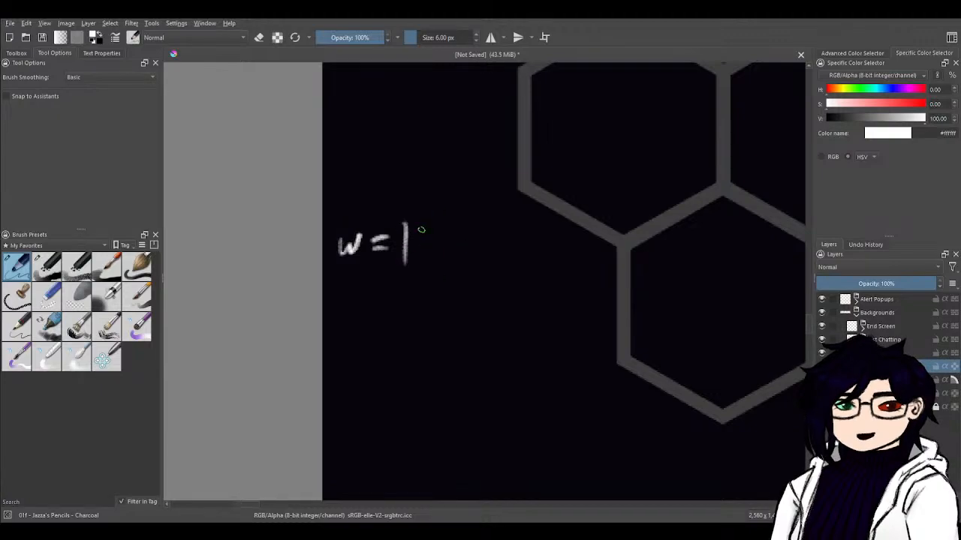
{"action": "mouse_move", "coordinate": [419, 227]}
{"action": "left_mouse_down"}
{"action": "mouse_move", "coordinate": [450, 236]}
{"action": "mouse_move", "coordinate": [438, 264]}
{"action": "left_mouse_up"}
{"action": "left_click_drag", "start_coordinate": [479, 225], "coordinate": [474, 267]}
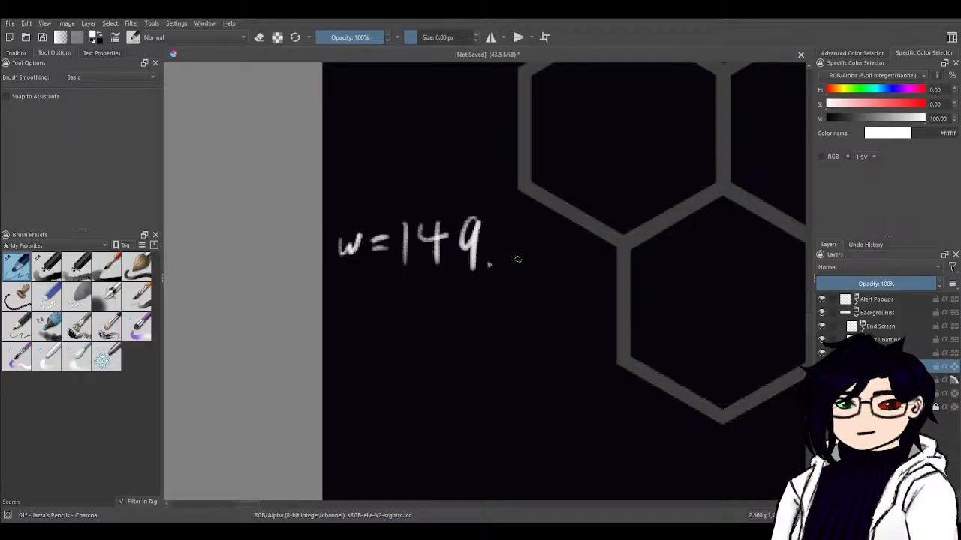
{"action": "mouse_move", "coordinate": [534, 225]}
{"action": "left_mouse_down"}
{"action": "mouse_move", "coordinate": [582, 229]}
{"action": "mouse_move", "coordinate": [559, 269]}
{"action": "left_mouse_up"}
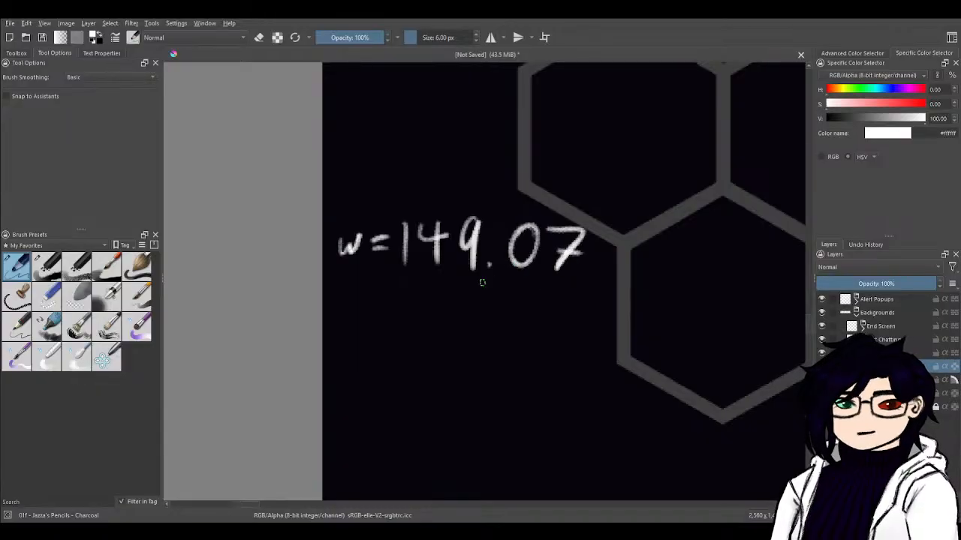
{"action": "mouse_move", "coordinate": [401, 221]}
{"action": "left_mouse_down"}
{"action": "mouse_move", "coordinate": [396, 234]}
{"action": "mouse_move", "coordinate": [413, 262]}
{"action": "left_mouse_up"}
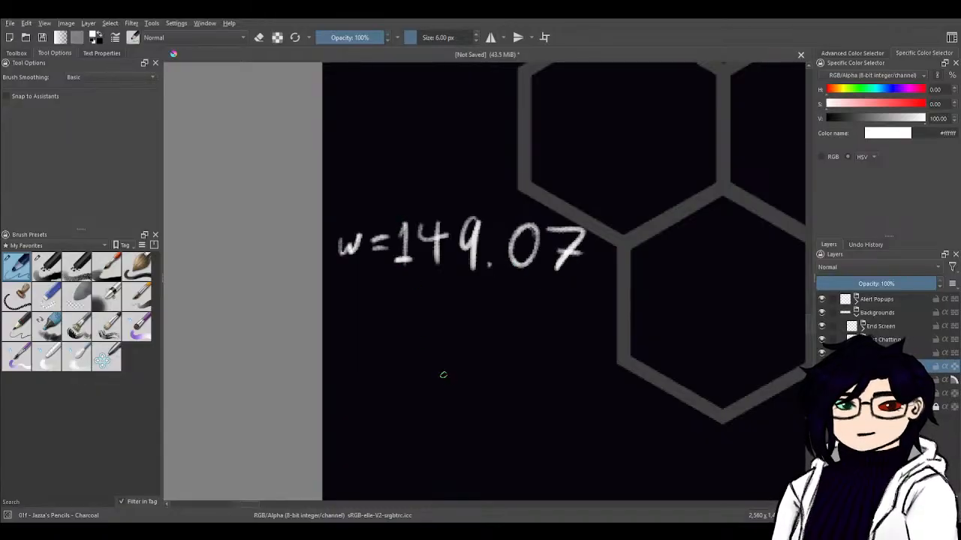
{"action": "mouse_move", "coordinate": [451, 365]}
{"action": "left_mouse_down"}
{"action": "mouse_move", "coordinate": [478, 303]}
{"action": "mouse_move", "coordinate": [497, 290]}
{"action": "left_mouse_up"}
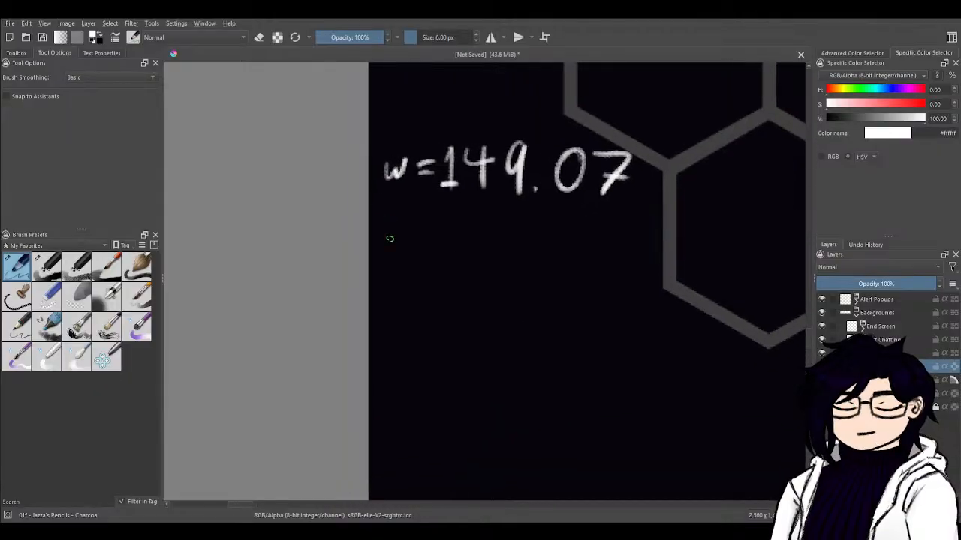
{"action": "mouse_move", "coordinate": [389, 217]}
{"action": "left_mouse_down"}
{"action": "mouse_move", "coordinate": [387, 242]}
{"action": "mouse_move", "coordinate": [403, 244]}
{"action": "mouse_move", "coordinate": [432, 224]}
{"action": "mouse_move", "coordinate": [430, 232]}
{"action": "left_mouse_up"}
- Return to the hexagon vector layer, read the left hexagon's size with its upper-right corner as the anchor point, and deselect it
{"action": "mouse_move", "coordinate": [555, 309]}
{"action": "left_mouse_down"}
{"action": "mouse_move", "coordinate": [575, 305]}
{"action": "mouse_move", "coordinate": [463, 368]}
{"action": "left_mouse_up"}
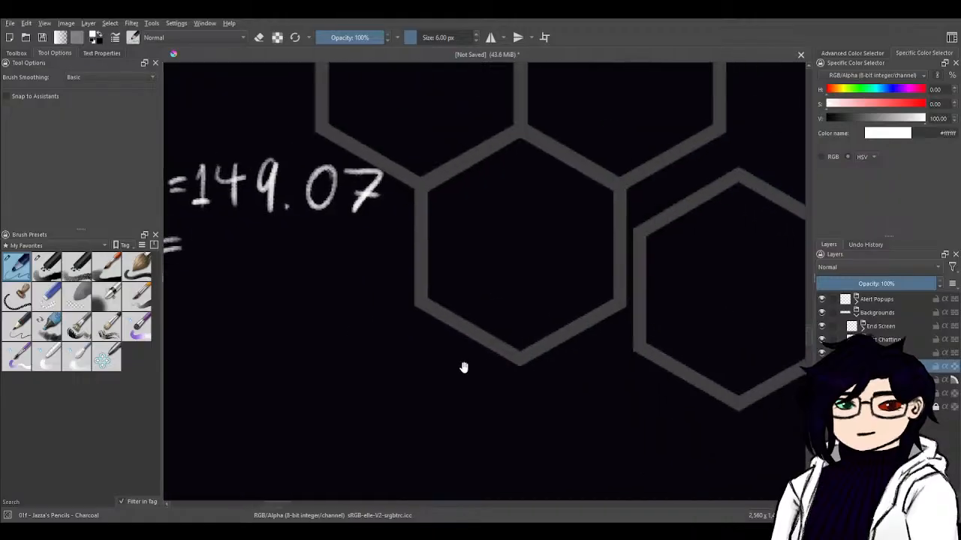
{"action": "left_click", "coordinate": [878, 380]}
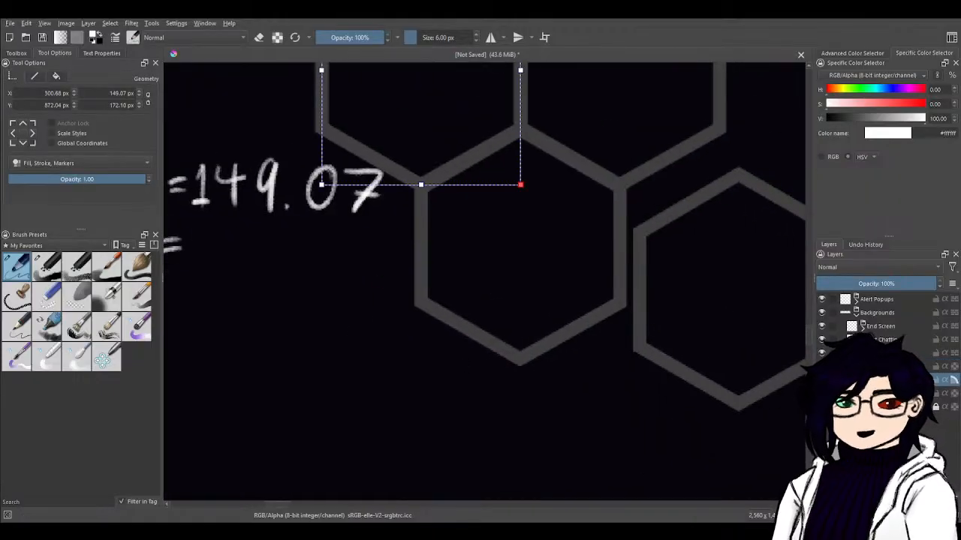
{"action": "left_click_drag", "start_coordinate": [518, 197], "coordinate": [635, 328]}
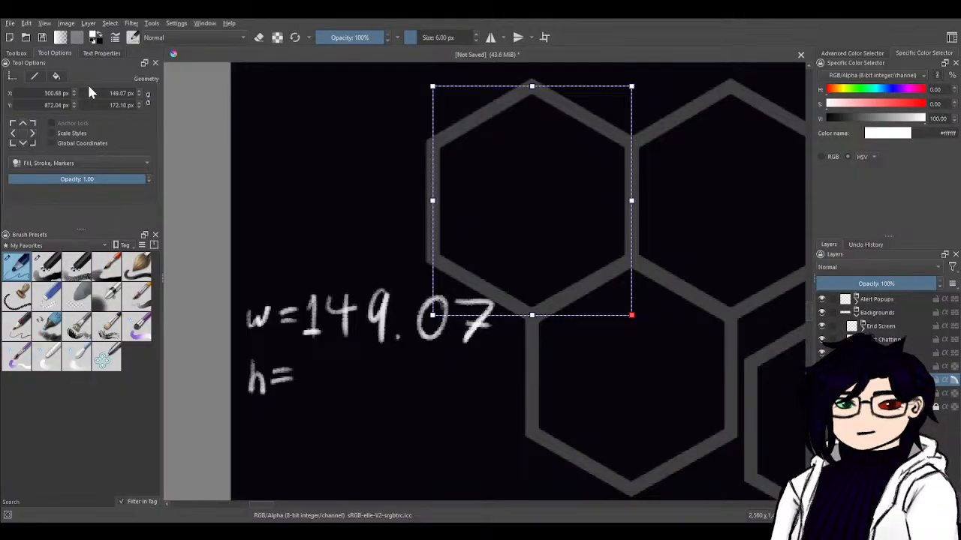
{"action": "left_click", "coordinate": [631, 87]}
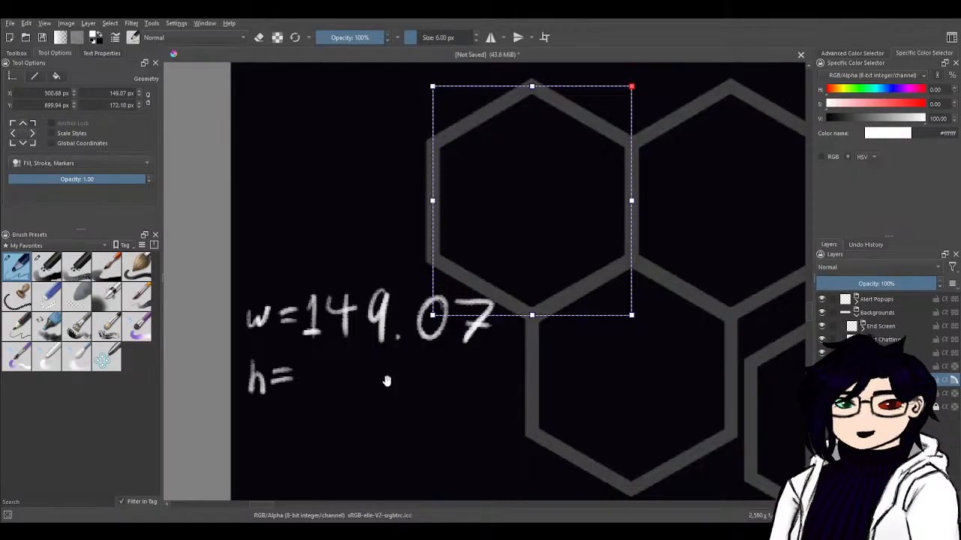
{"action": "left_click_drag", "start_coordinate": [386, 382], "coordinate": [451, 236]}
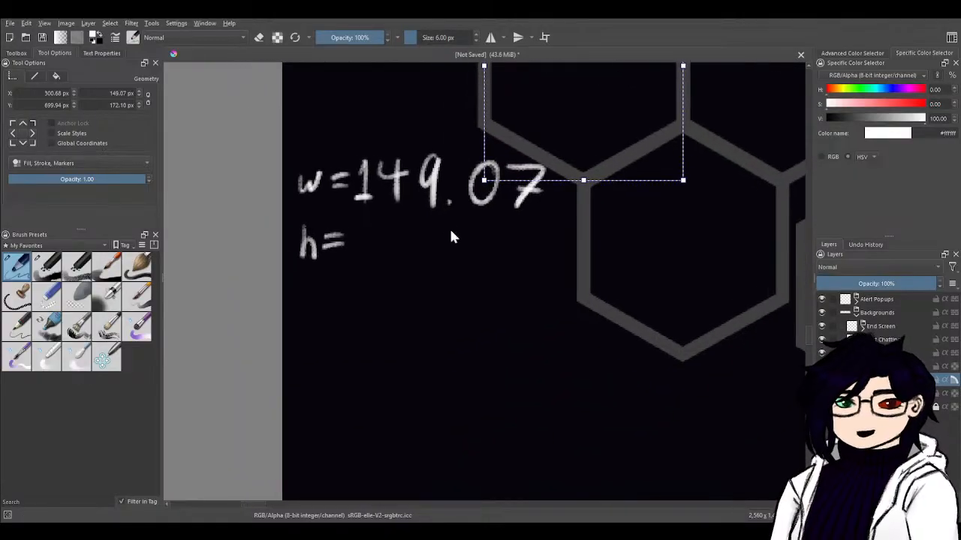
{"action": "left_click", "coordinate": [356, 234]}
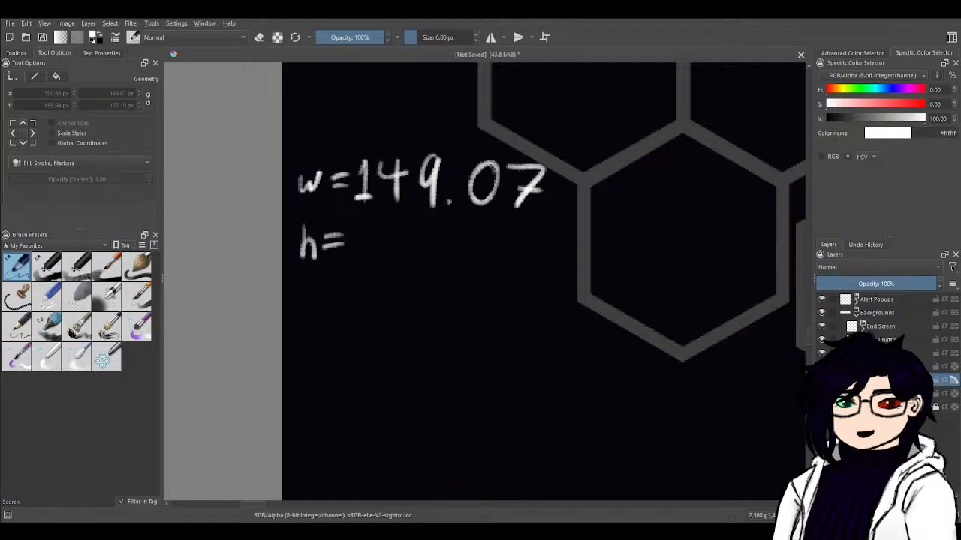
- Handwrite "172.1" after "h=" on the paint layer with the white Charcoal pencil
{"action": "key", "text": "b"}
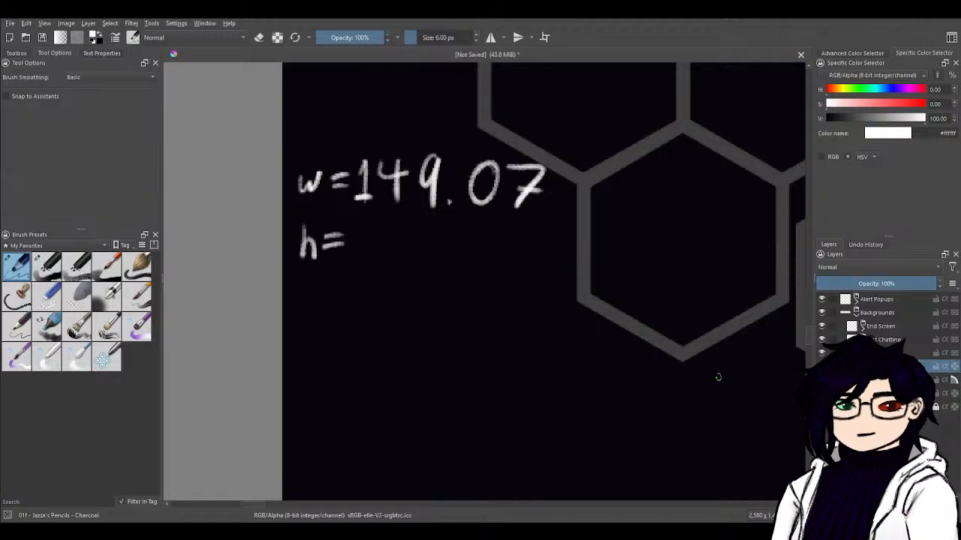
{"action": "mouse_move", "coordinate": [356, 237]}
{"action": "left_mouse_down"}
{"action": "mouse_move", "coordinate": [352, 263]}
{"action": "mouse_move", "coordinate": [379, 260]}
{"action": "left_mouse_up"}
{"action": "mouse_move", "coordinate": [383, 224]}
{"action": "left_mouse_down"}
{"action": "mouse_move", "coordinate": [410, 225]}
{"action": "mouse_move", "coordinate": [394, 250]}
{"action": "mouse_move", "coordinate": [423, 255]}
{"action": "mouse_move", "coordinate": [474, 235]}
{"action": "mouse_move", "coordinate": [499, 261]}
{"action": "left_mouse_up"}
{"action": "left_click", "coordinate": [458, 260]}
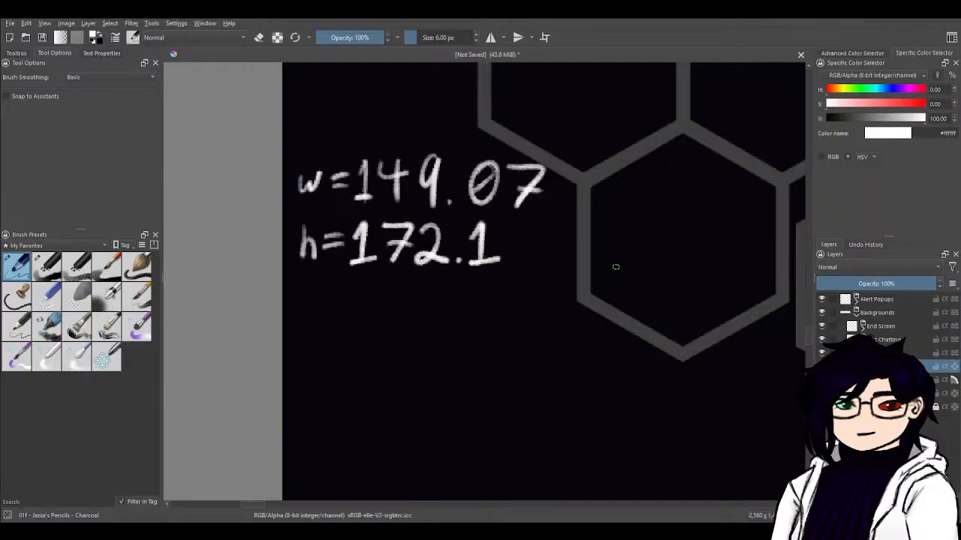
- Handwrite "w/2 =" as a fraction on the paint layer, below the width and height notes
{"action": "left_click_drag", "start_coordinate": [656, 189], "coordinate": [606, 385]}
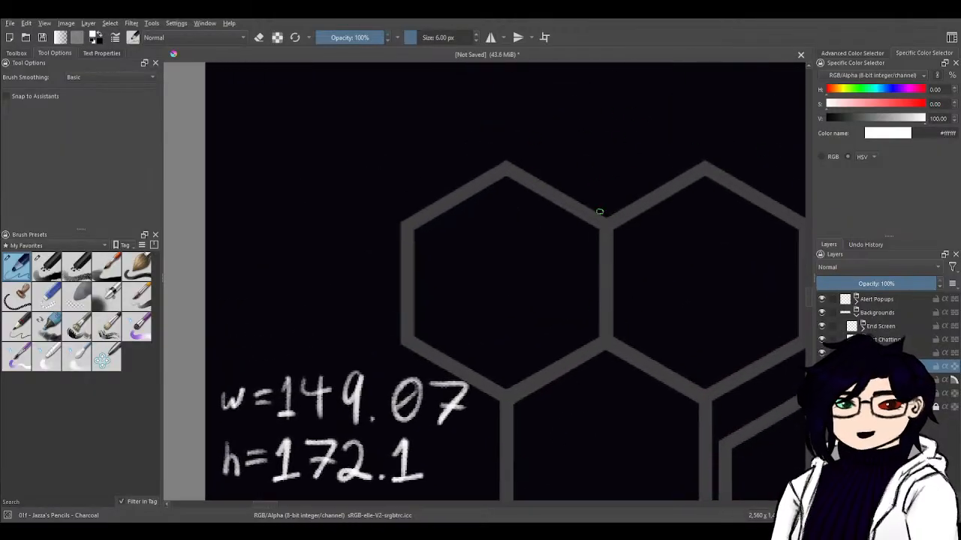
{"action": "left_click_drag", "start_coordinate": [566, 414], "coordinate": [560, 145]}
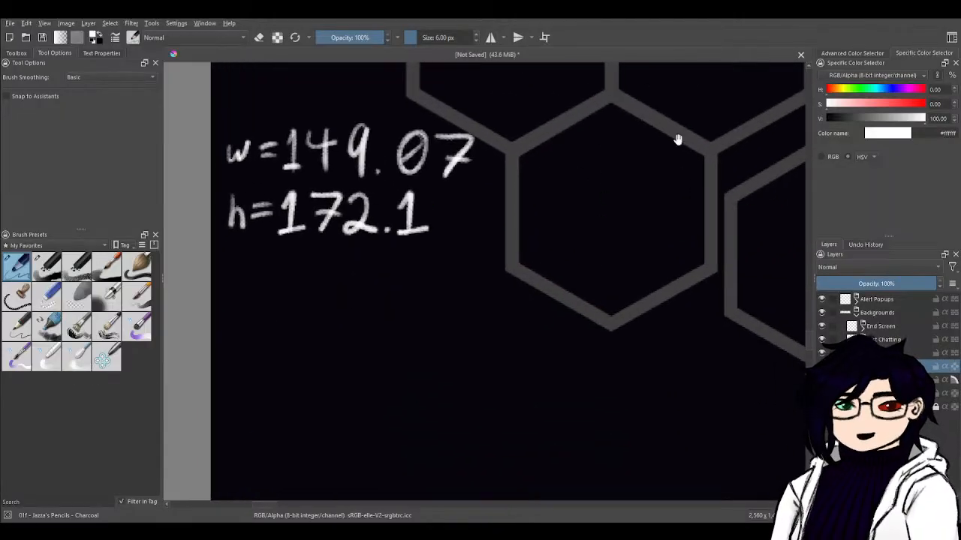
{"action": "left_click_drag", "start_coordinate": [575, 197], "coordinate": [711, 267]}
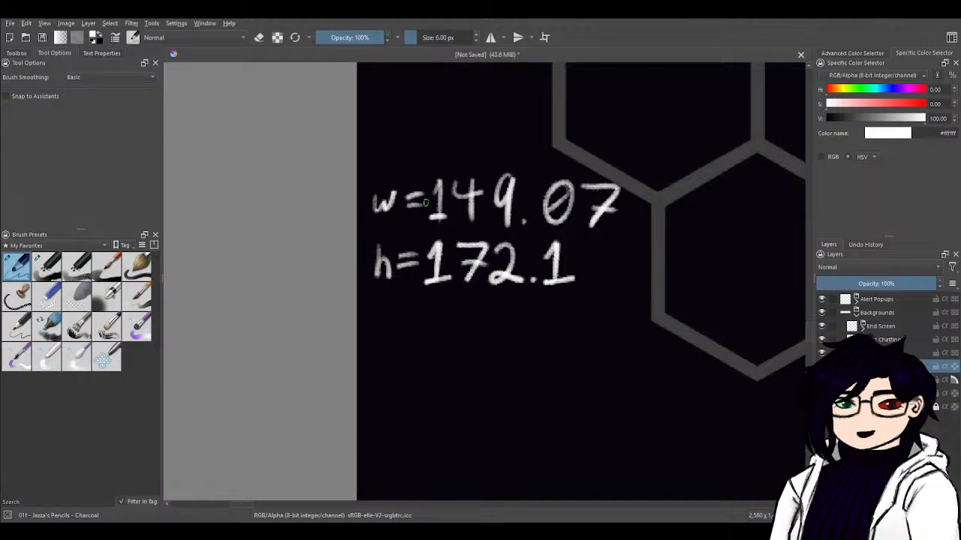
{"action": "left_click_drag", "start_coordinate": [514, 356], "coordinate": [524, 248]}
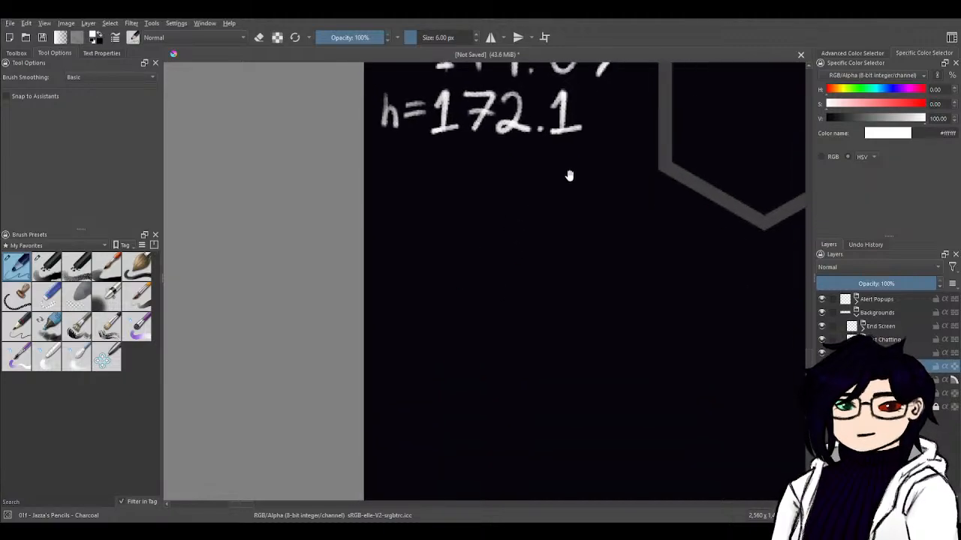
{"action": "left_click_drag", "start_coordinate": [569, 175], "coordinate": [582, 197]}
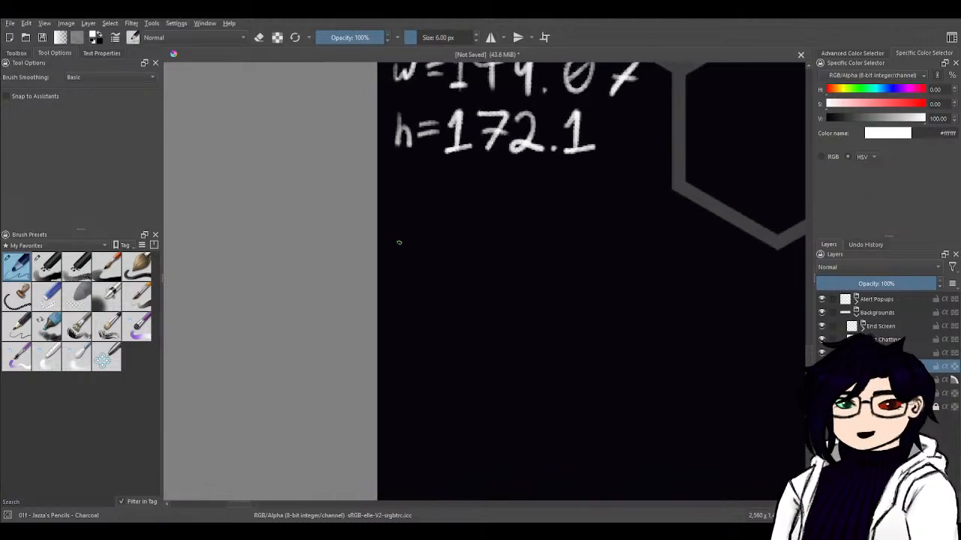
{"action": "mouse_move", "coordinate": [399, 243]}
{"action": "left_mouse_down"}
{"action": "mouse_move", "coordinate": [419, 257]}
{"action": "mouse_move", "coordinate": [431, 231]}
{"action": "left_mouse_up"}
{"action": "mouse_move", "coordinate": [390, 283]}
{"action": "left_mouse_down"}
{"action": "mouse_move", "coordinate": [457, 272]}
{"action": "mouse_move", "coordinate": [428, 288]}
{"action": "mouse_move", "coordinate": [474, 315]}
{"action": "left_mouse_up"}
{"action": "mouse_move", "coordinate": [480, 266]}
{"action": "left_mouse_down"}
{"action": "mouse_move", "coordinate": [509, 267]}
{"action": "mouse_move", "coordinate": [515, 282]}
{"action": "left_mouse_up"}
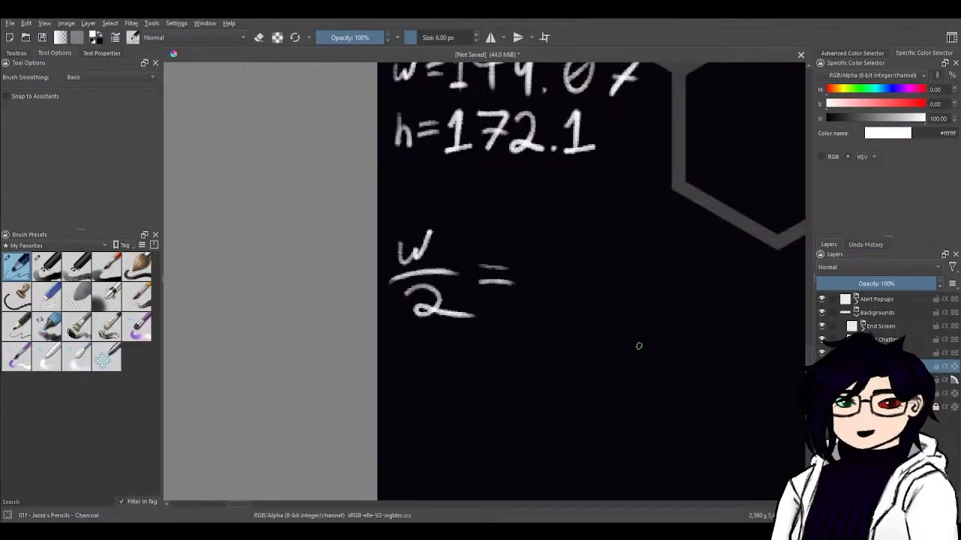
- Handwrite "half horizontal" after the "w/2 =" fraction with the white Charcoal pencil
{"action": "mouse_move", "coordinate": [578, 238]}
{"action": "left_mouse_down"}
{"action": "mouse_move", "coordinate": [520, 377]}
{"action": "mouse_move", "coordinate": [517, 249]}
{"action": "left_mouse_up"}
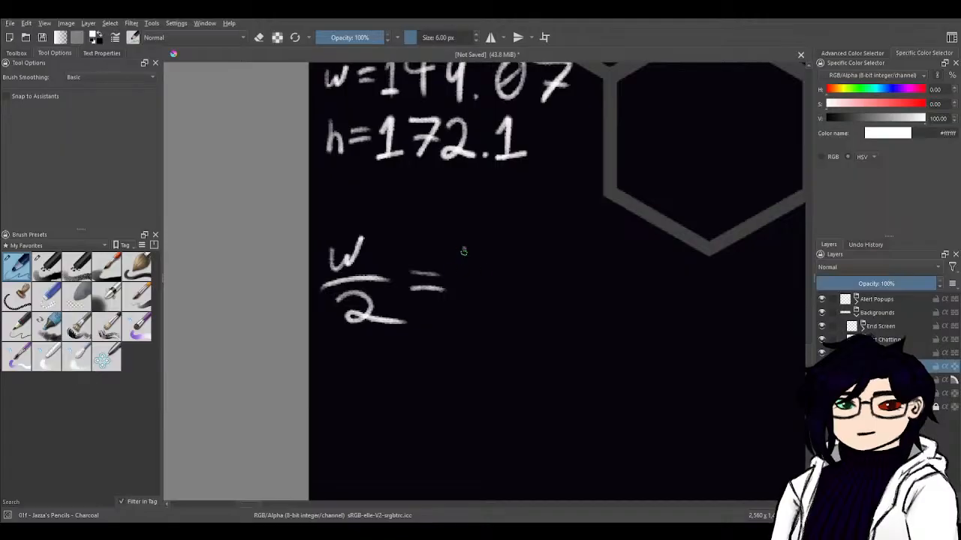
{"action": "mouse_move", "coordinate": [458, 249]}
{"action": "left_mouse_down"}
{"action": "mouse_move", "coordinate": [467, 286]}
{"action": "mouse_move", "coordinate": [503, 298]}
{"action": "mouse_move", "coordinate": [517, 321]}
{"action": "left_mouse_up"}
{"action": "left_click_drag", "start_coordinate": [527, 254], "coordinate": [525, 322]}
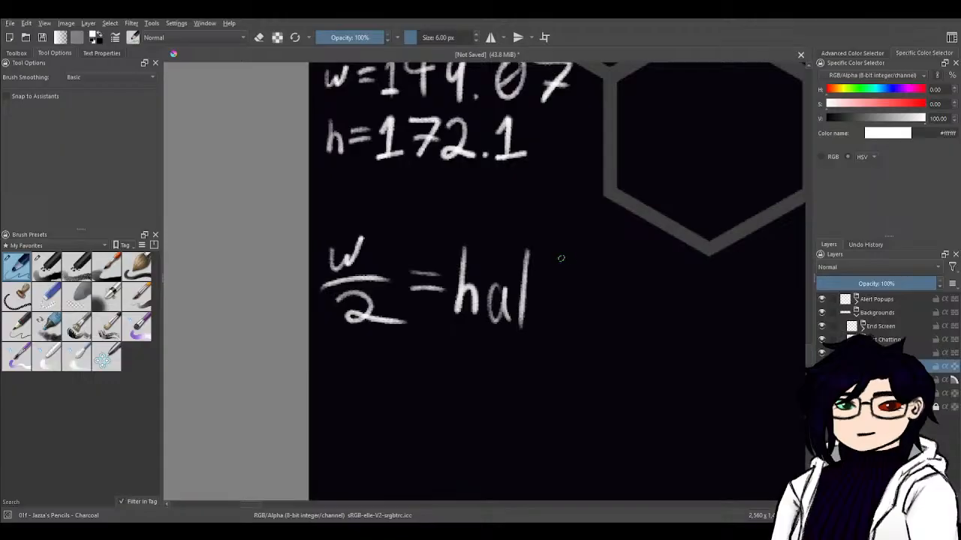
{"action": "left_click_drag", "start_coordinate": [566, 259], "coordinate": [539, 336]}
{"action": "left_click_drag", "start_coordinate": [539, 296], "coordinate": [577, 291]}
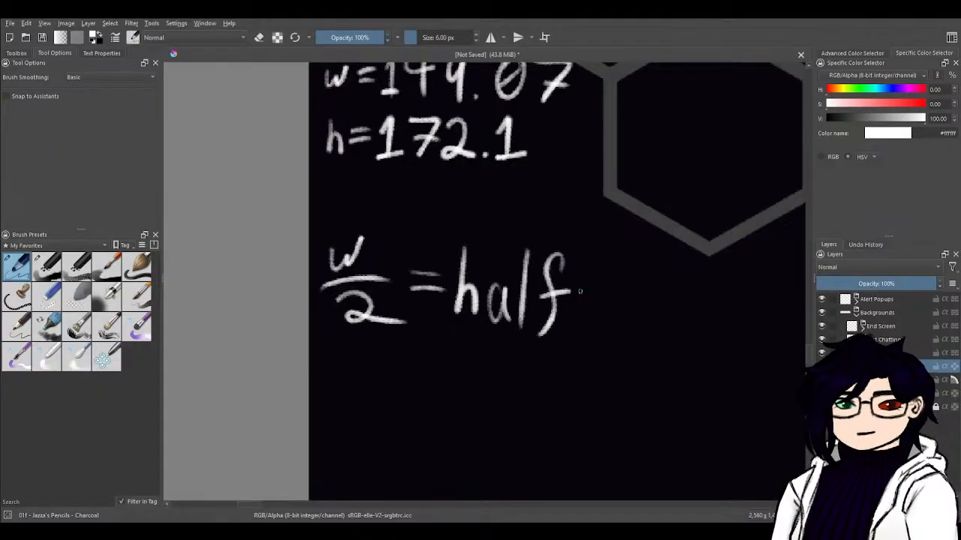
{"action": "mouse_move", "coordinate": [598, 258]}
{"action": "left_mouse_down"}
{"action": "mouse_move", "coordinate": [612, 322]}
{"action": "mouse_move", "coordinate": [639, 299]}
{"action": "mouse_move", "coordinate": [672, 293]}
{"action": "mouse_move", "coordinate": [679, 322]}
{"action": "left_mouse_up"}
{"action": "mouse_move", "coordinate": [681, 280]}
{"action": "left_mouse_down"}
{"action": "mouse_move", "coordinate": [696, 331]}
{"action": "mouse_move", "coordinate": [713, 331]}
{"action": "mouse_move", "coordinate": [680, 359]}
{"action": "left_mouse_up"}
{"action": "mouse_move", "coordinate": [744, 330]}
{"action": "left_mouse_down"}
{"action": "mouse_move", "coordinate": [630, 332]}
{"action": "mouse_move", "coordinate": [646, 313]}
{"action": "left_mouse_up"}
{"action": "left_click_drag", "start_coordinate": [657, 312], "coordinate": [675, 336]}
{"action": "left_click", "coordinate": [686, 337]}
{"action": "mouse_move", "coordinate": [698, 294]}
{"action": "left_mouse_down"}
{"action": "mouse_move", "coordinate": [689, 324]}
{"action": "mouse_move", "coordinate": [707, 311]}
{"action": "mouse_move", "coordinate": [722, 339]}
{"action": "left_mouse_up"}
{"action": "left_click_drag", "start_coordinate": [734, 297], "coordinate": [732, 341]}
{"action": "mouse_move", "coordinate": [572, 194]}
{"action": "left_mouse_down"}
{"action": "mouse_move", "coordinate": [551, 258]}
{"action": "mouse_move", "coordinate": [491, 262]}
{"action": "left_mouse_up"}
{"action": "left_click_drag", "start_coordinate": [458, 290], "coordinate": [450, 319]}
{"action": "left_click_drag", "start_coordinate": [608, 183], "coordinate": [580, 344]}
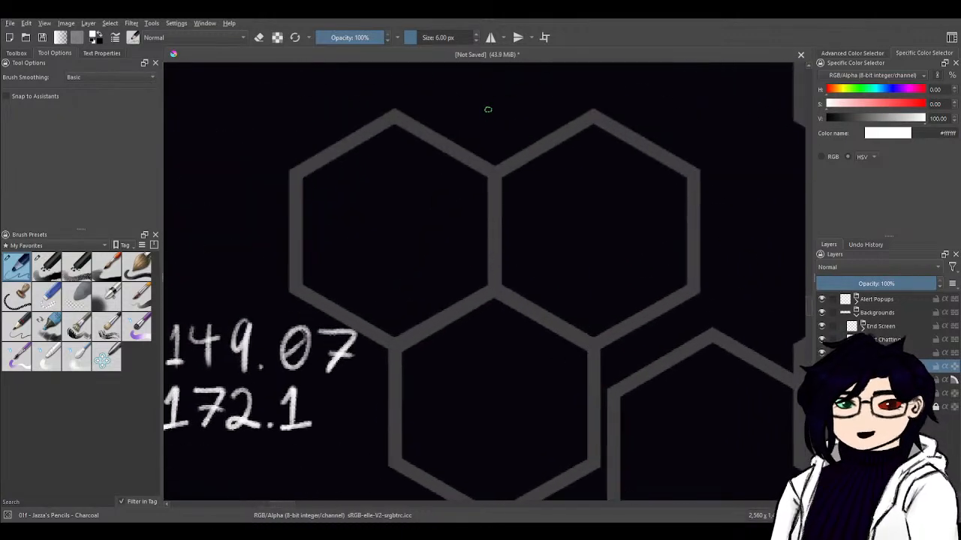
{"action": "left_click_drag", "start_coordinate": [588, 394], "coordinate": [508, 301]}
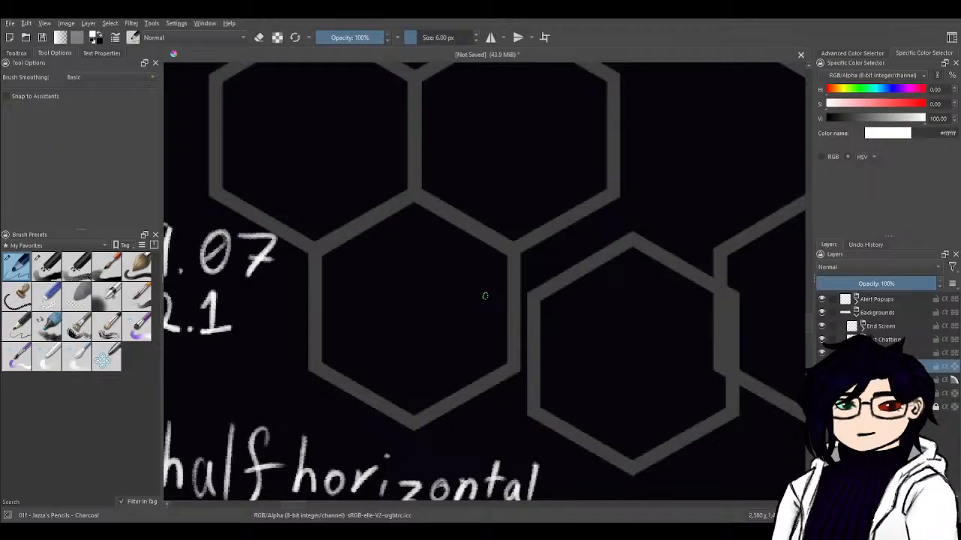
{"action": "left_click_drag", "start_coordinate": [382, 365], "coordinate": [527, 357]}
{"action": "left_click_drag", "start_coordinate": [675, 328], "coordinate": [407, 281]}
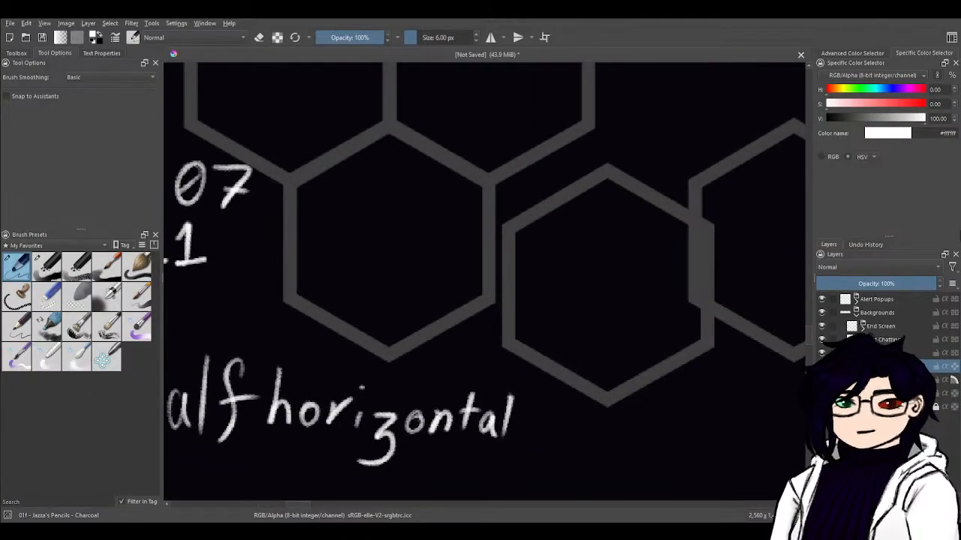
- Return to the vector shapes and copy the X position of the hexagon nested below the two joined ones
{"action": "key", "text": "s"}
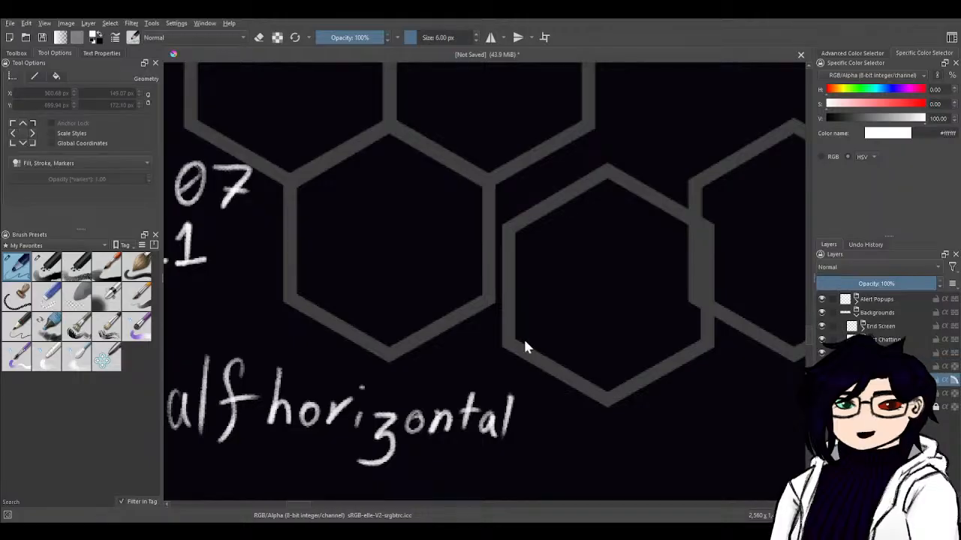
{"action": "left_click", "coordinate": [581, 288]}
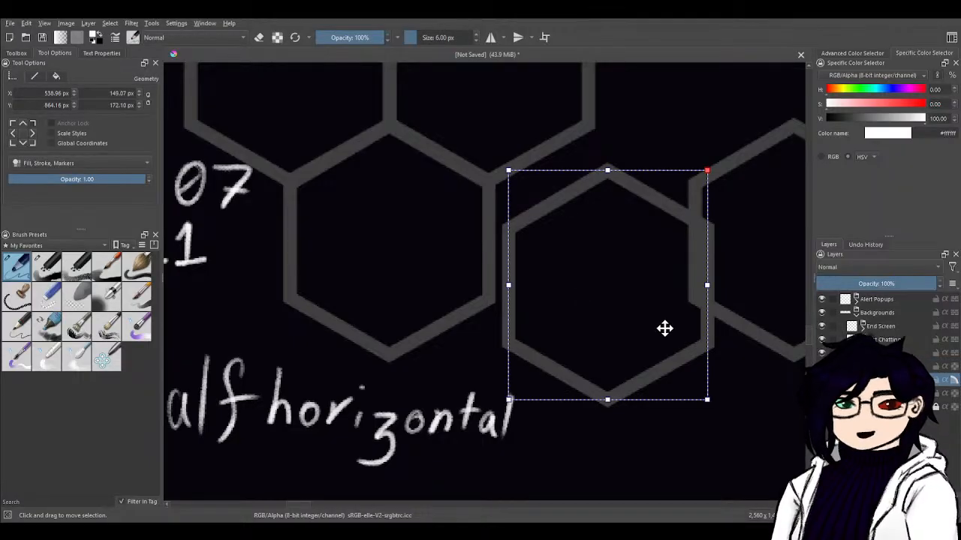
{"action": "left_click", "coordinate": [373, 264]}
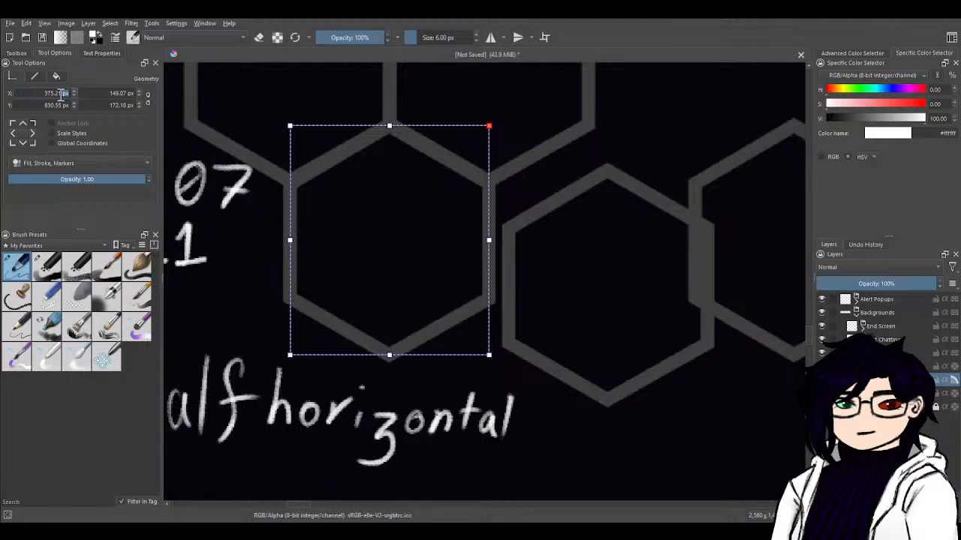
{"action": "left_click_drag", "start_coordinate": [60, 94], "coordinate": [109, 223]}
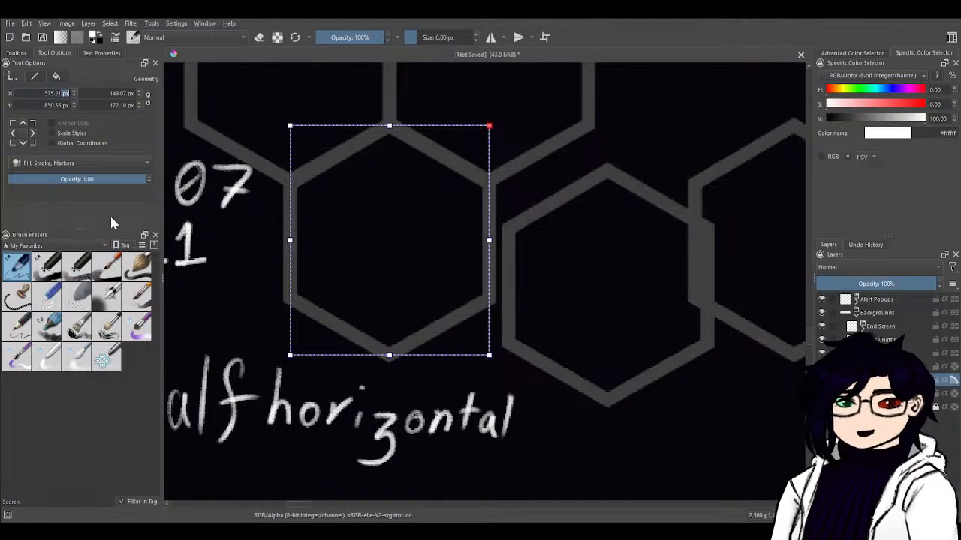
{"action": "key", "text": "ctrl+shift+Left"}
{"action": "key", "text": "ctrl+shift+Left"}
{"action": "key", "text": "ctrl+c"}
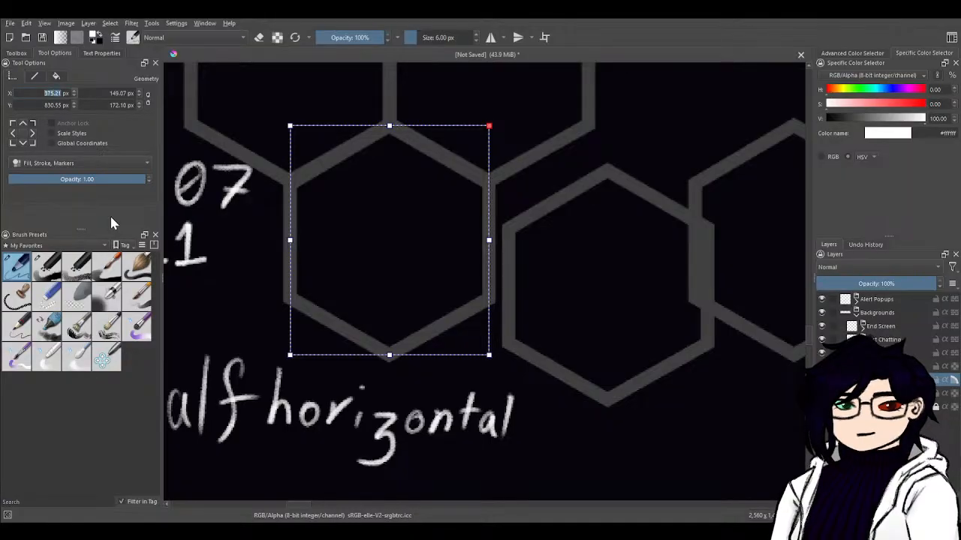
- Set the X position of the loose hexagon beside the joined cluster to 375.21 px
{"action": "left_click", "coordinate": [615, 300]}
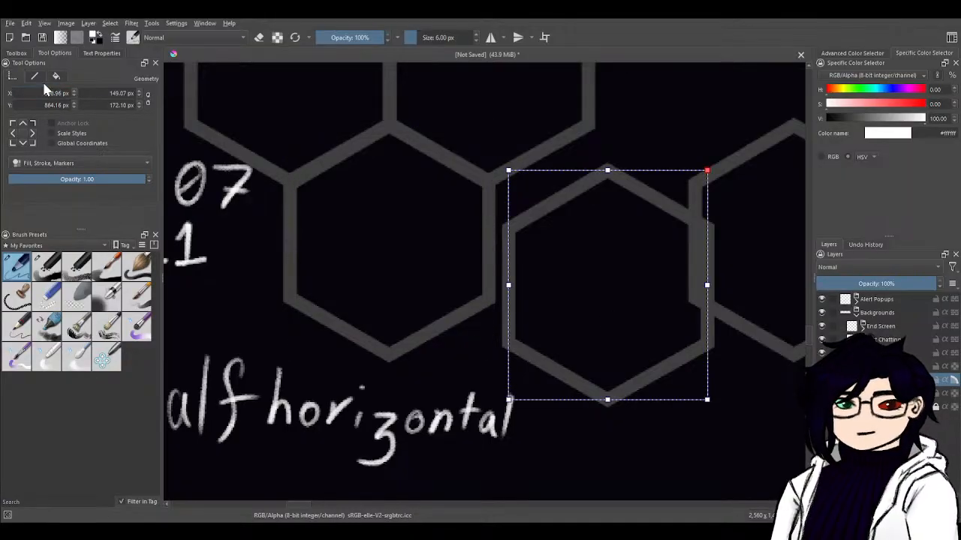
{"action": "left_click_drag", "start_coordinate": [65, 93], "coordinate": [45, 95]}
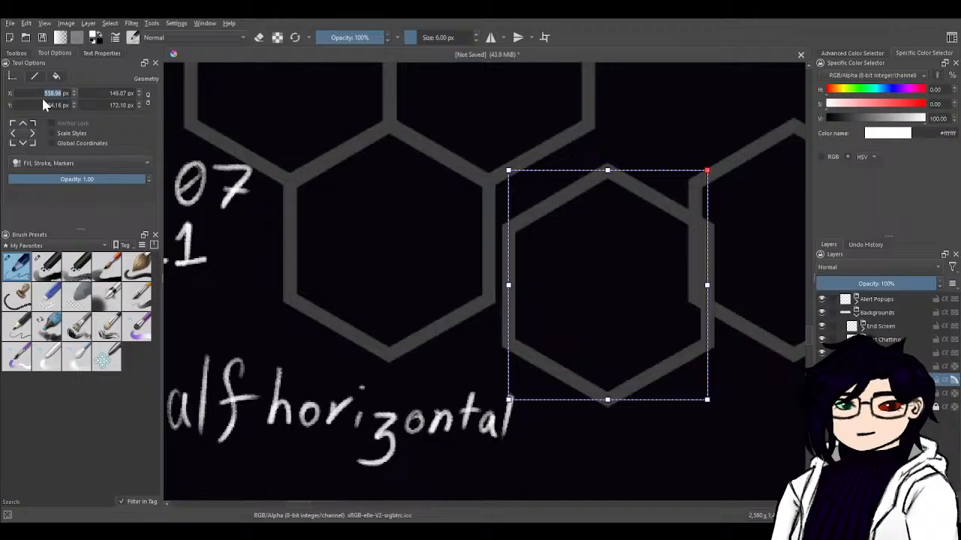
{"action": "key", "text": "ctrl+v"}
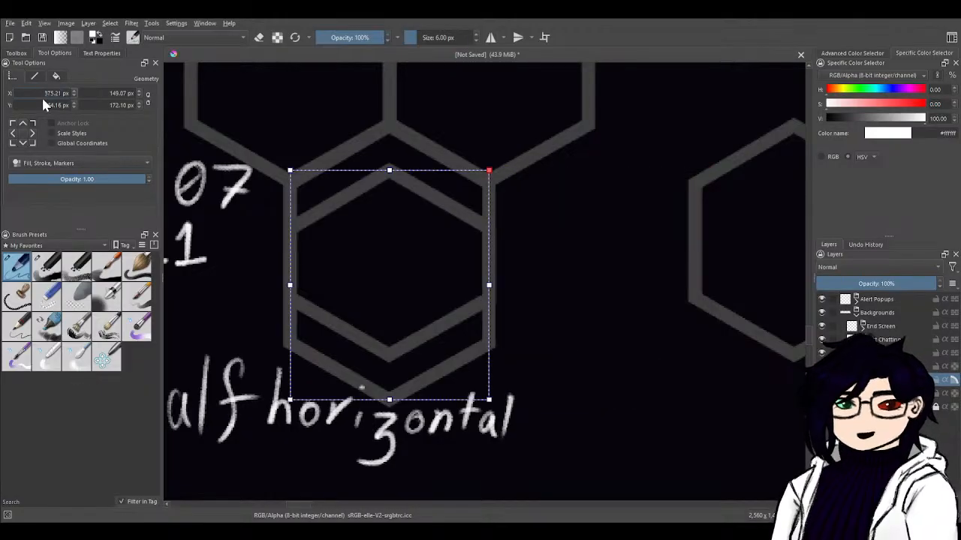
- Set the shifted hexagon's Y position to 830.55 px, matching the hexagon it overlaps
{"action": "left_click", "coordinate": [603, 187]}
{"action": "left_click", "coordinate": [389, 146]}
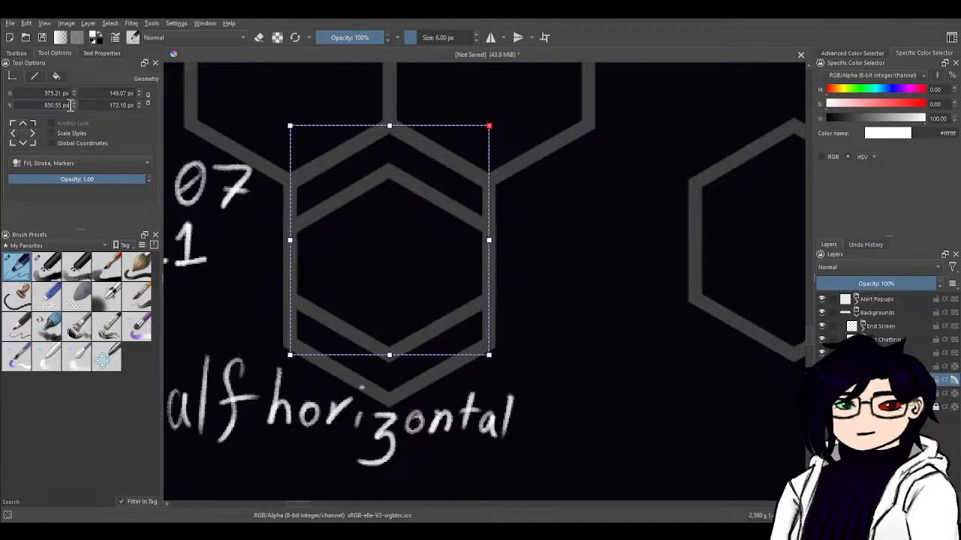
{"action": "left_click_drag", "start_coordinate": [69, 105], "coordinate": [24, 108]}
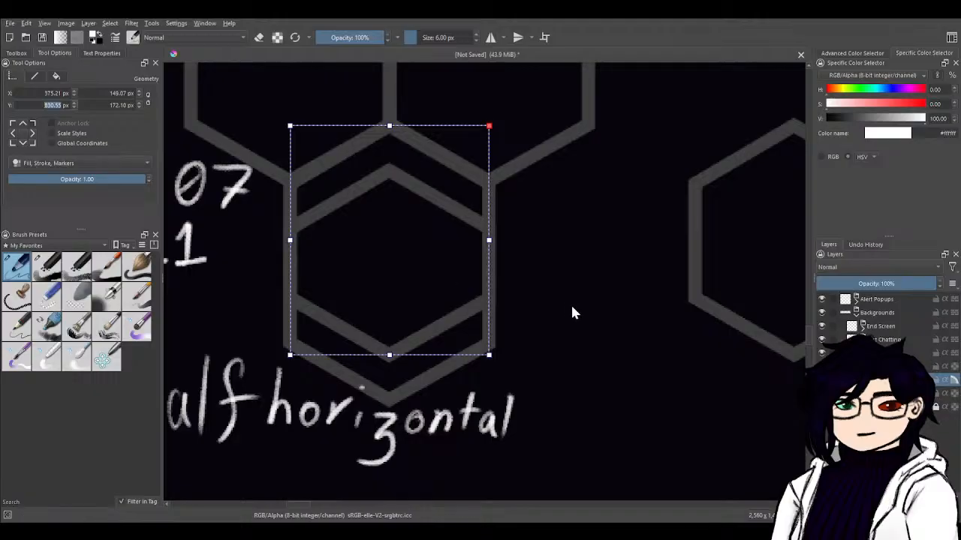
{"action": "left_click", "coordinate": [570, 317]}
{"action": "left_click", "coordinate": [424, 351]}
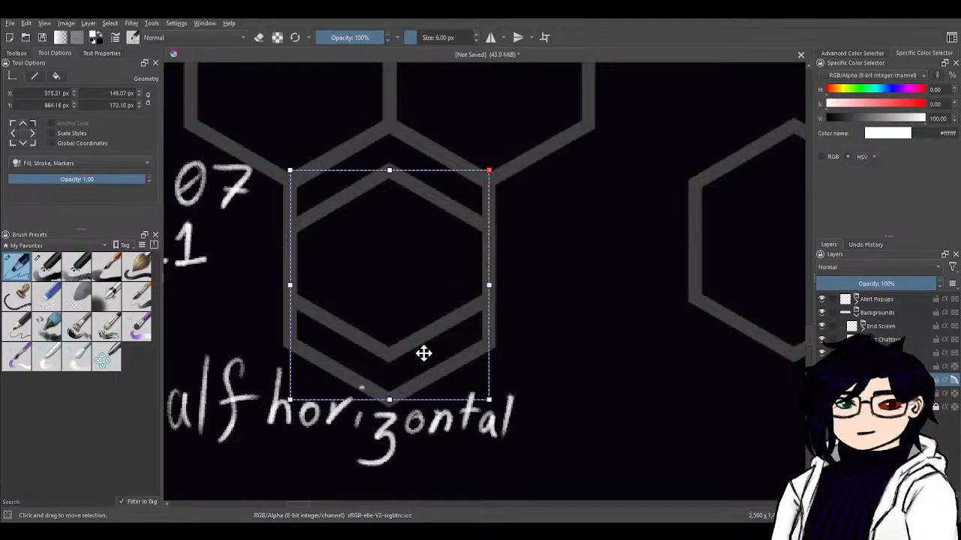
{"action": "left_click_drag", "start_coordinate": [63, 106], "coordinate": [26, 106]}
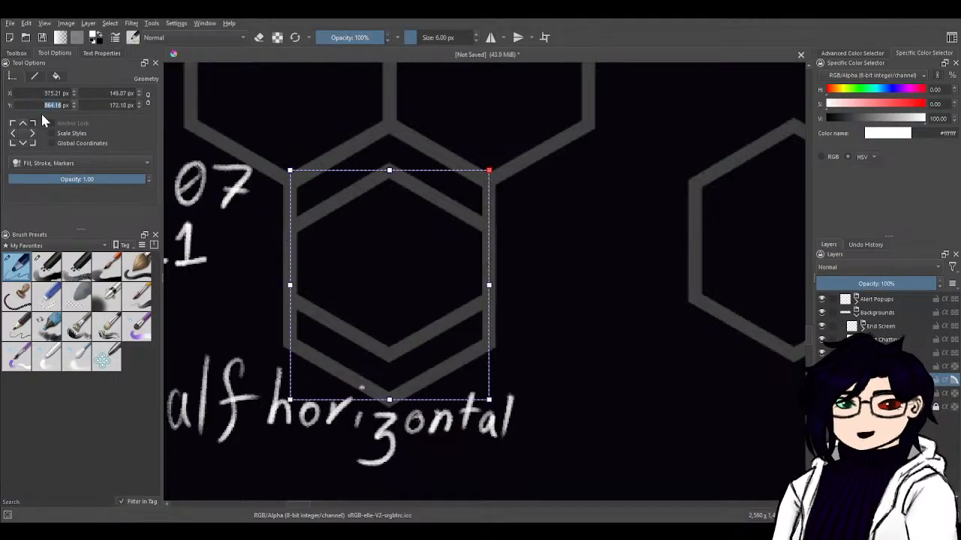
{"action": "type", "text": "830.55"}
{"action": "key", "text": "Return"}
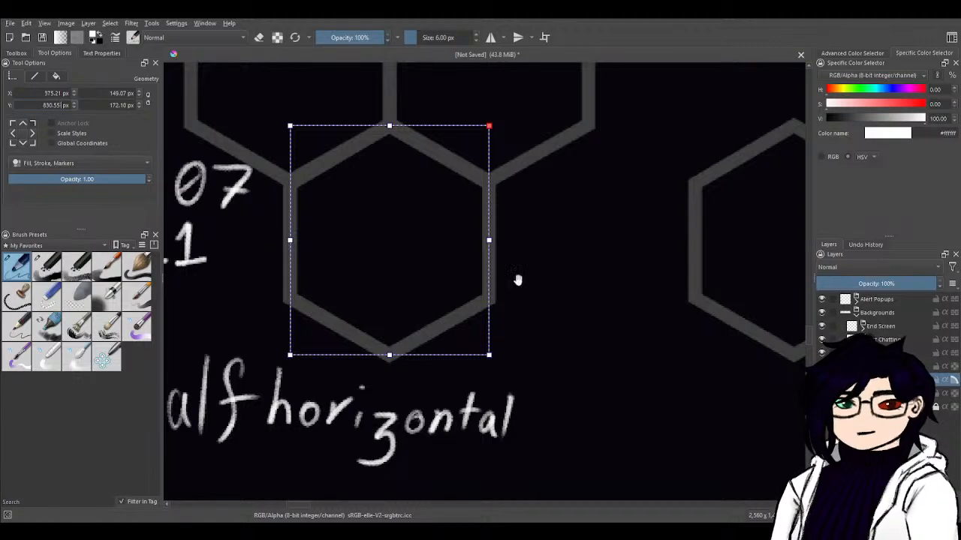
- Move the overlapping hexagon up by one full height by setting its Y position to 658.45 px
{"action": "left_click_drag", "start_coordinate": [515, 278], "coordinate": [693, 318]}
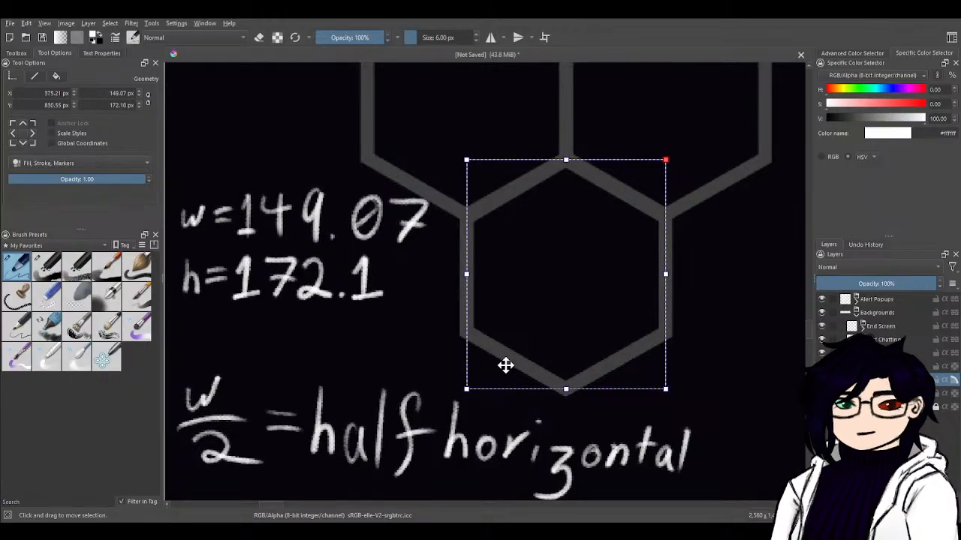
{"action": "scroll", "coordinate": [583, 166], "scroll_direction": "up", "scroll_amount": 5}
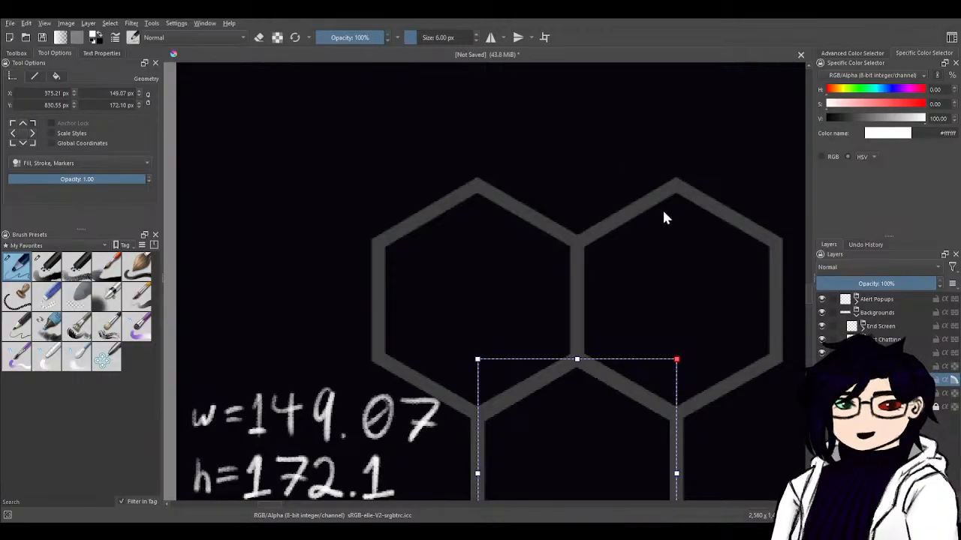
{"action": "scroll", "coordinate": [635, 260], "scroll_direction": "up", "scroll_amount": 2}
{"action": "scroll", "coordinate": [637, 278], "scroll_direction": "down", "scroll_amount": 3}
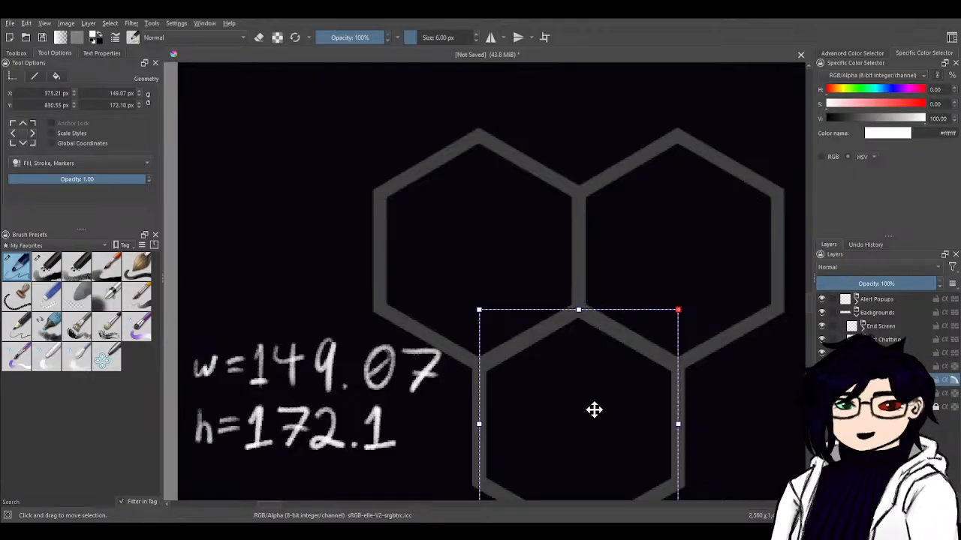
{"action": "scroll", "coordinate": [593, 390], "scroll_direction": "down", "scroll_amount": 4}
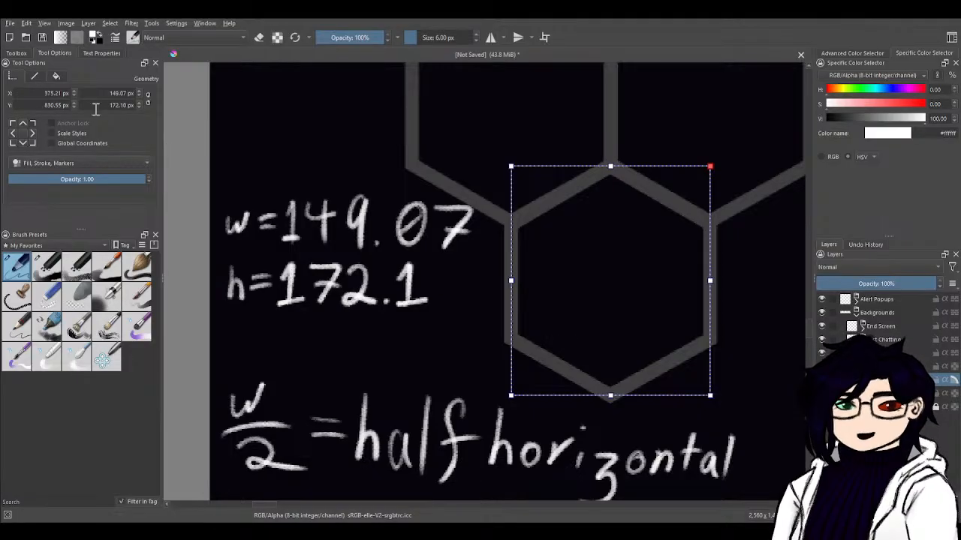
{"action": "double_click", "coordinate": [66, 105]}
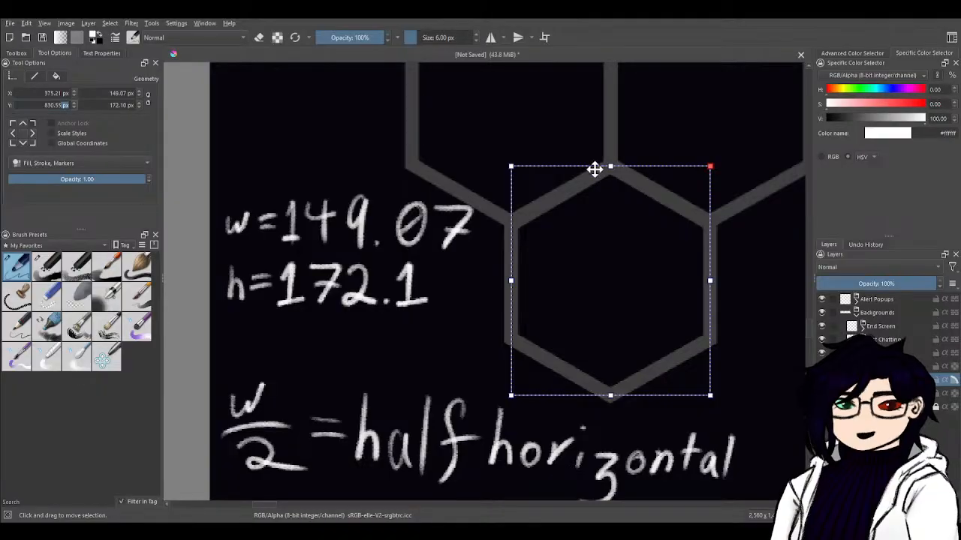
{"action": "left_click", "coordinate": [606, 189]}
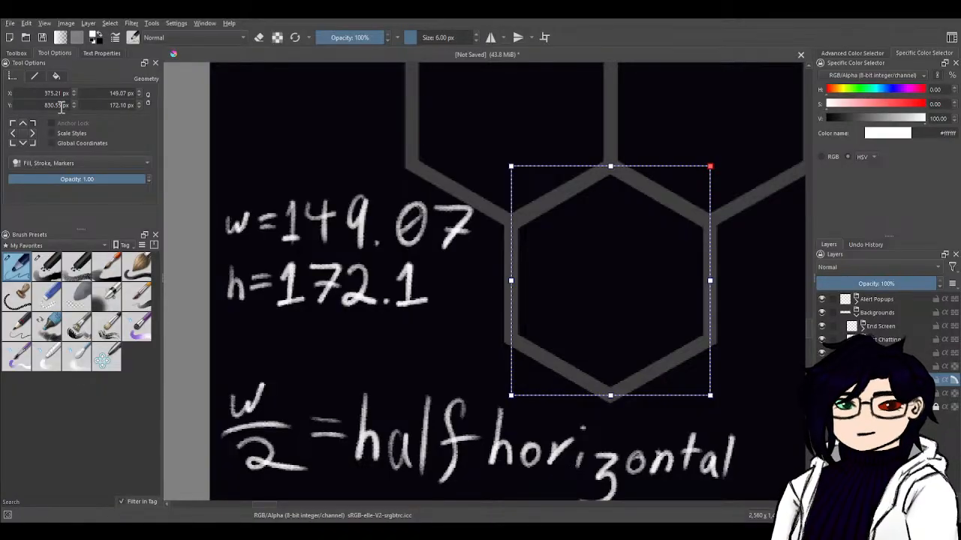
{"action": "left_click_drag", "start_coordinate": [62, 105], "coordinate": [51, 126]}
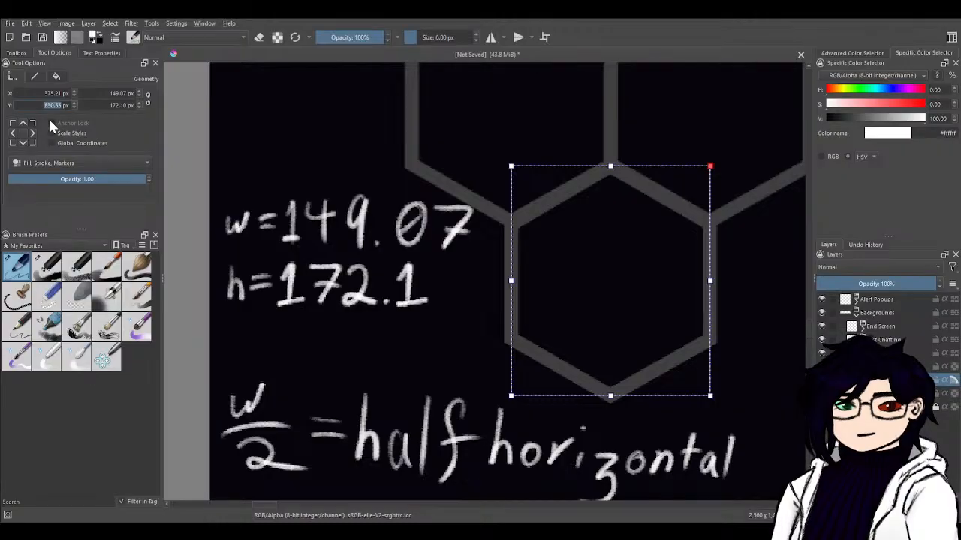
{"action": "type", "text": "658"}
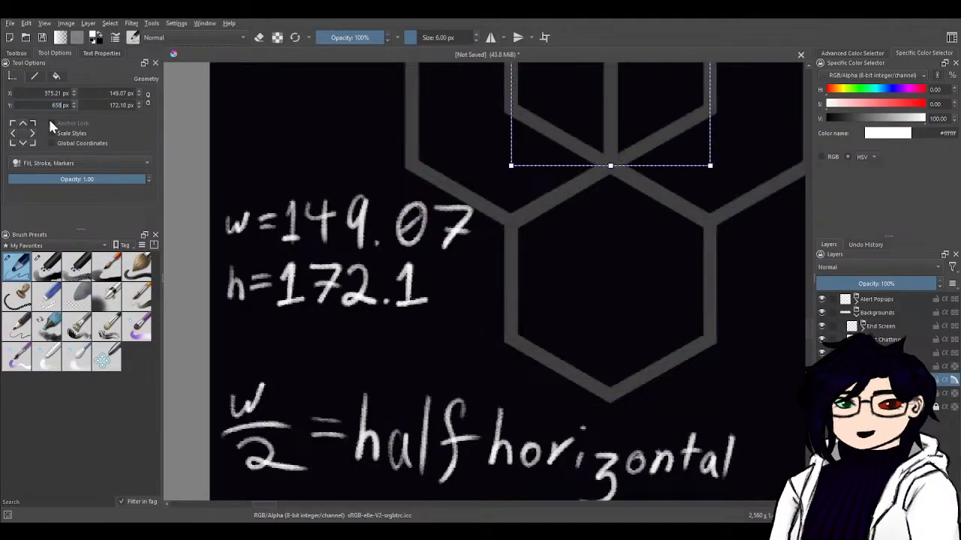
{"action": "type", "text": ".45"}
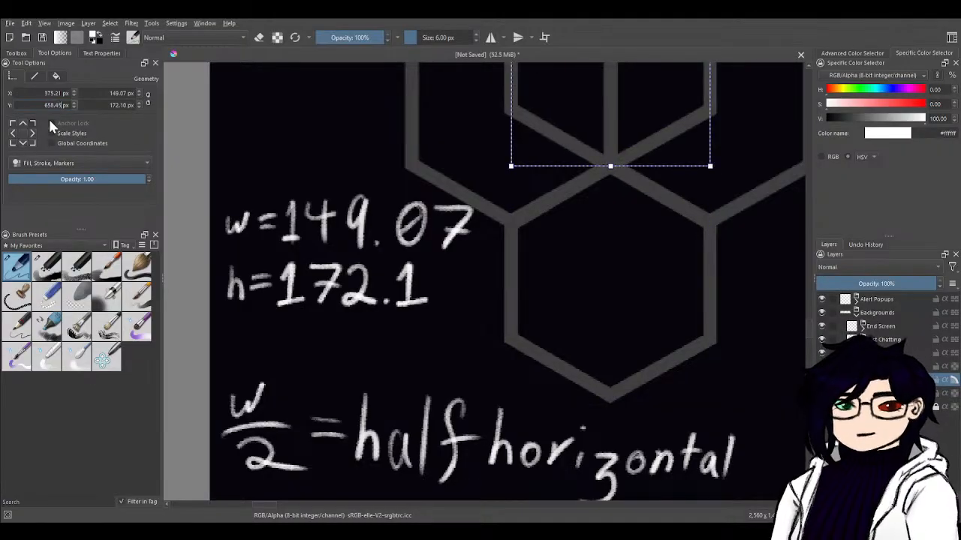
{"action": "left_click_drag", "start_coordinate": [566, 260], "coordinate": [456, 450]}
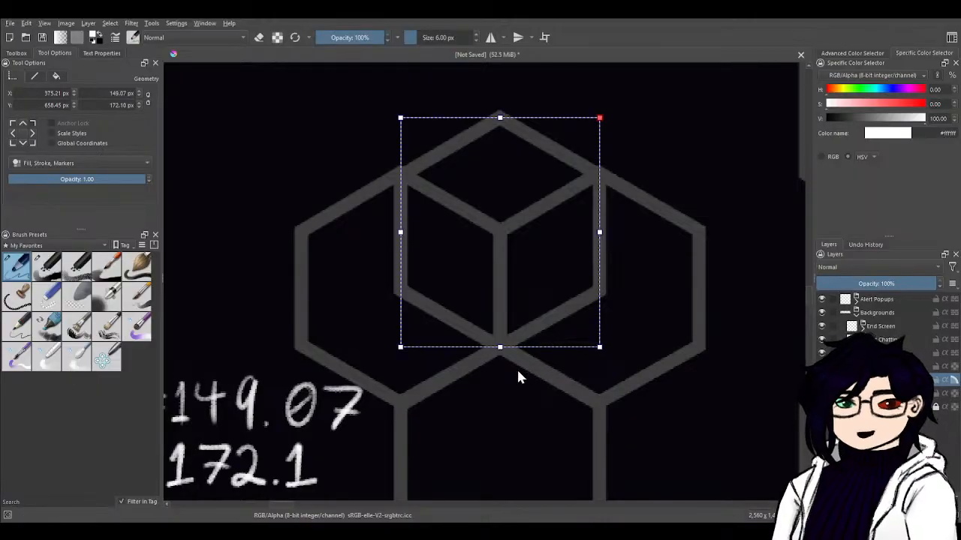
- Try raising the overlapping hexagon by another full height with a Y position of 486.35 px, and undo it
{"action": "left_click_drag", "start_coordinate": [391, 400], "coordinate": [529, 91]}
{"action": "left_click_drag", "start_coordinate": [501, 261], "coordinate": [538, 116]}
{"action": "left_click_drag", "start_coordinate": [347, 236], "coordinate": [264, 424]}
{"action": "left_click_drag", "start_coordinate": [511, 236], "coordinate": [496, 438]}
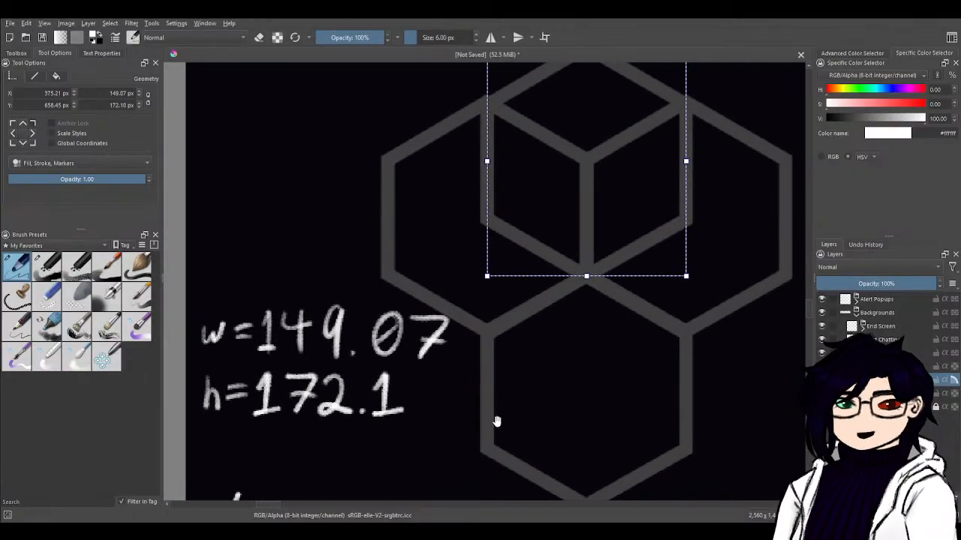
{"action": "left_click_drag", "start_coordinate": [512, 365], "coordinate": [495, 433]}
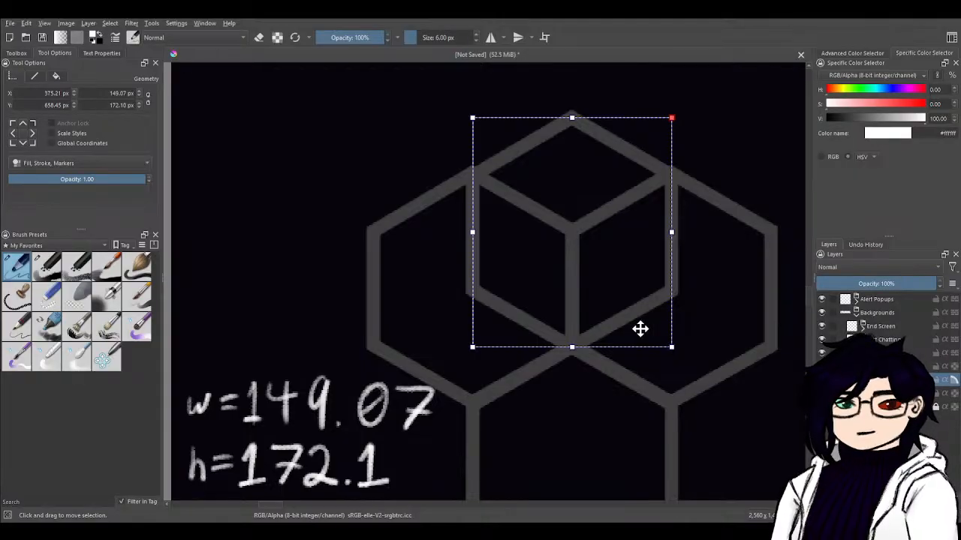
{"action": "left_click_drag", "start_coordinate": [63, 106], "coordinate": [36, 108]}
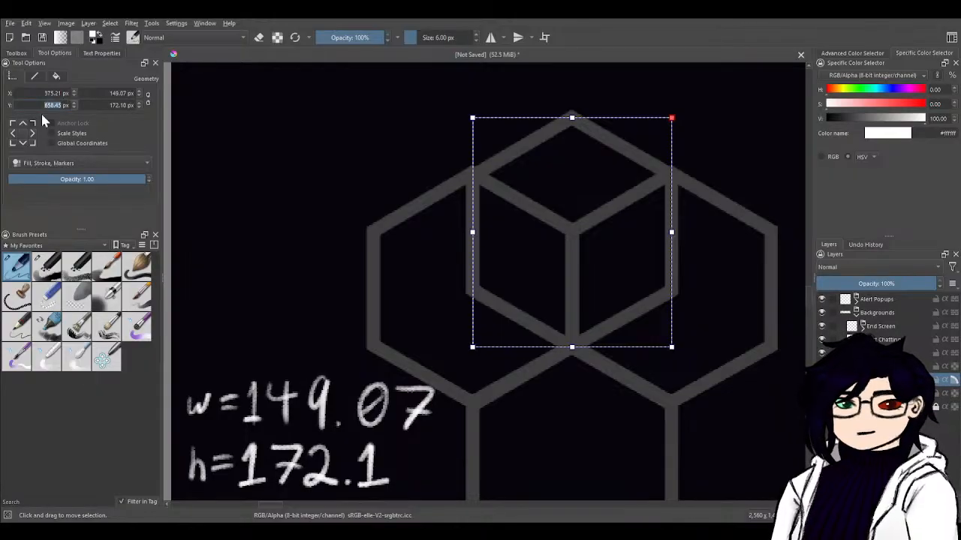
{"action": "type", "text": "4"}
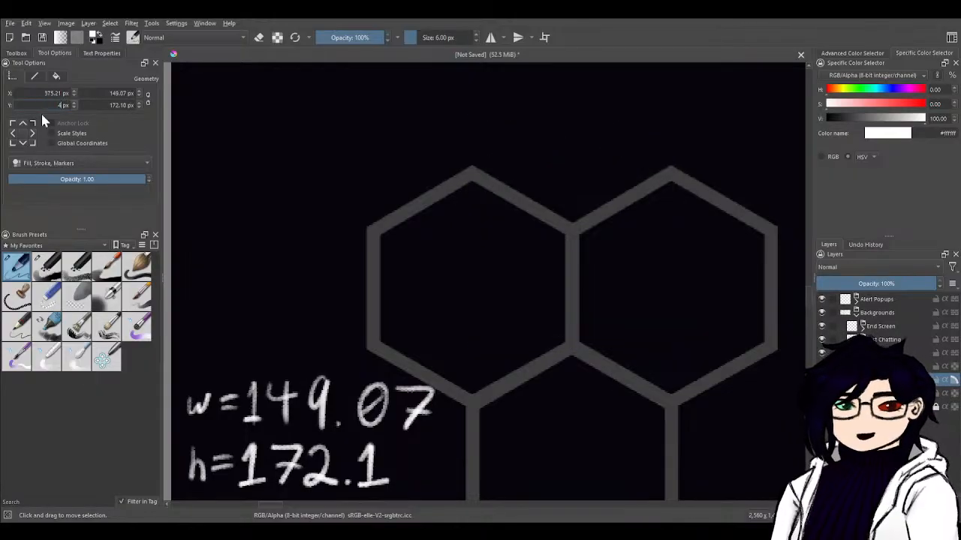
{"action": "type", "text": "86"}
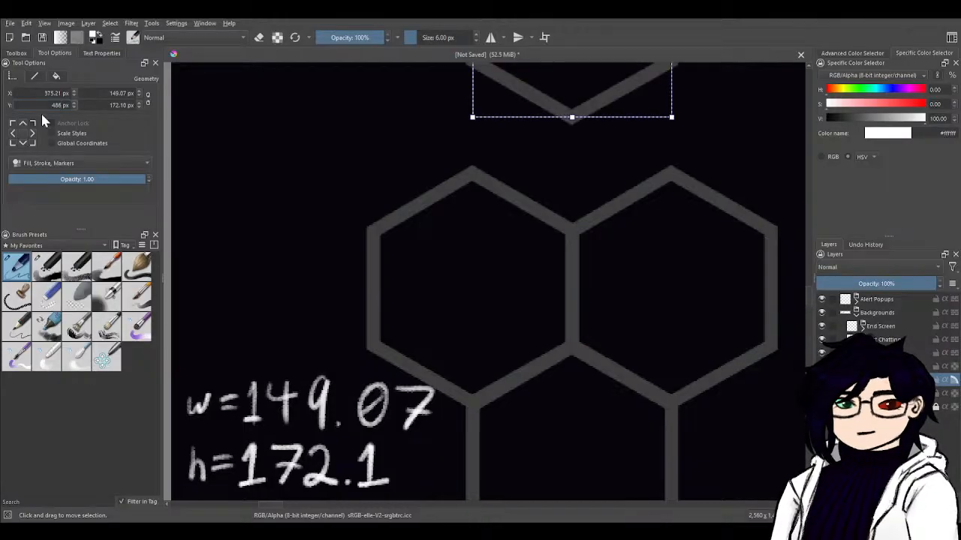
{"action": "type", "text": ".35"}
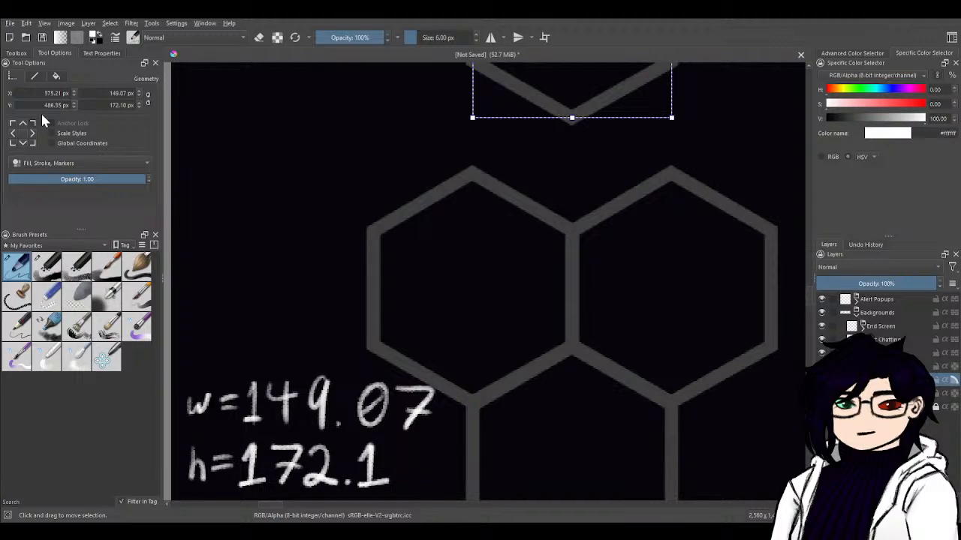
{"action": "key", "text": "ctrl+z"}
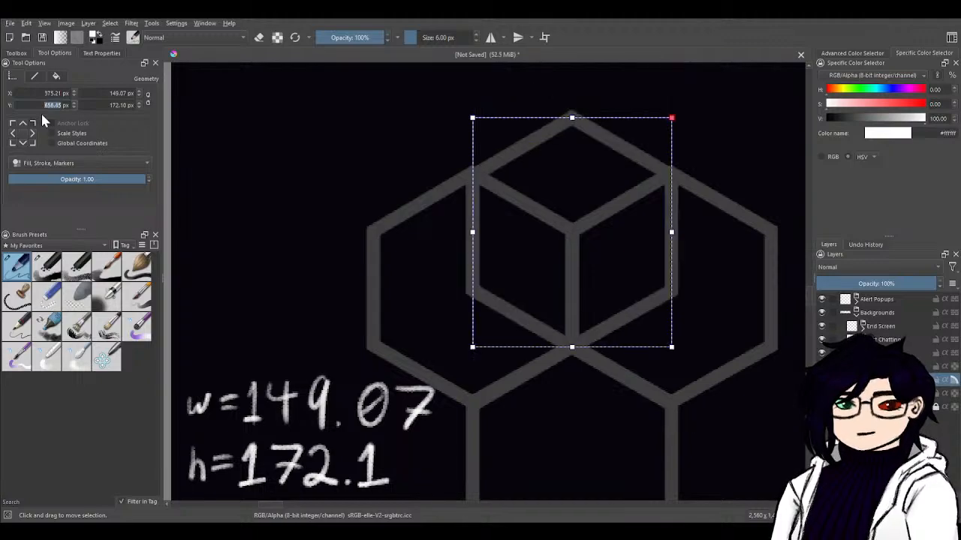
- Undo and redo the overlapping hexagon's earlier upward move to compare both placements, and reselect that hexagon
{"action": "left_click", "coordinate": [294, 313]}
{"action": "key", "text": "ctrl+z"}
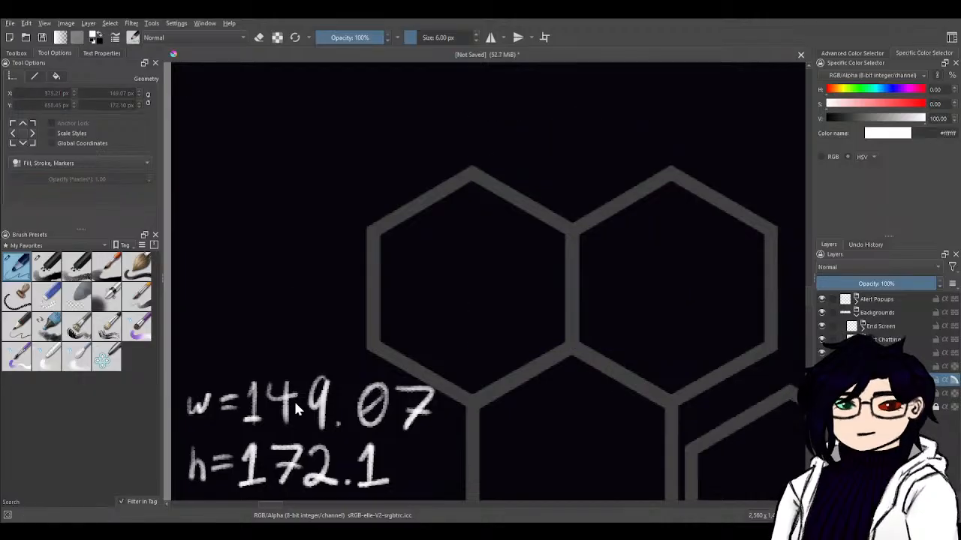
{"action": "key", "text": "ctrl+shift+z"}
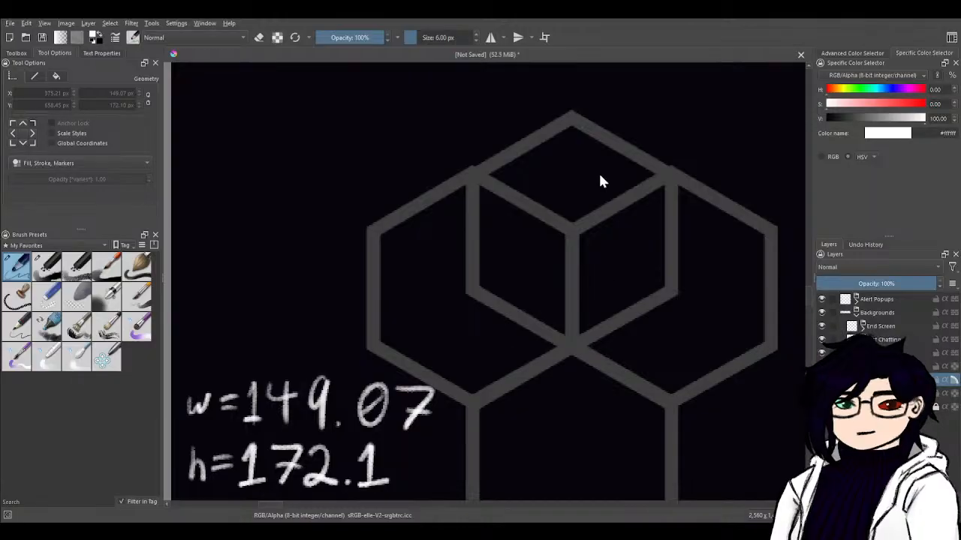
{"action": "left_click", "coordinate": [578, 159]}
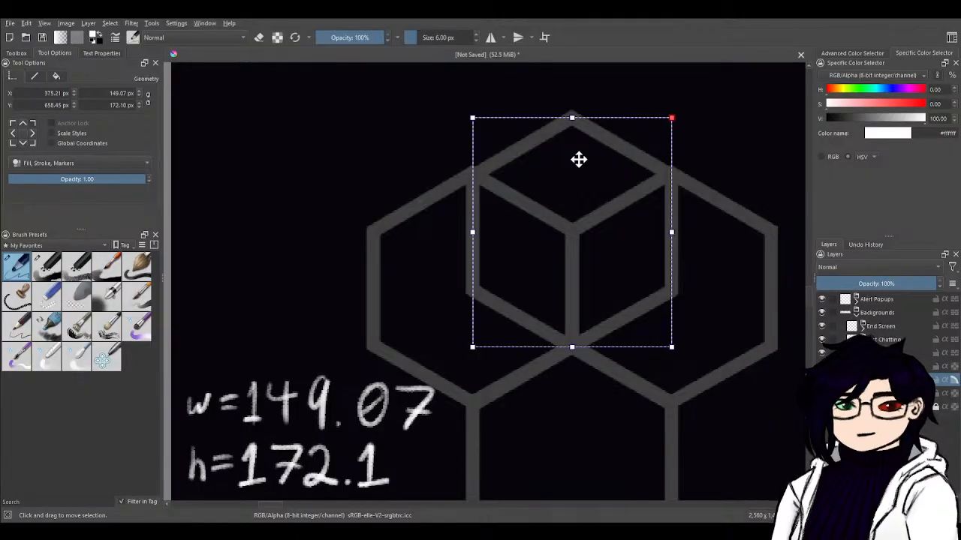
- Review the handwritten width, height and half-horizontal offset notes against the hexagon cluster
{"action": "scroll", "coordinate": [638, 300], "scroll_direction": "down", "scroll_amount": 5}
{"action": "scroll", "coordinate": [661, 323], "scroll_direction": "left", "scroll_amount": 2}
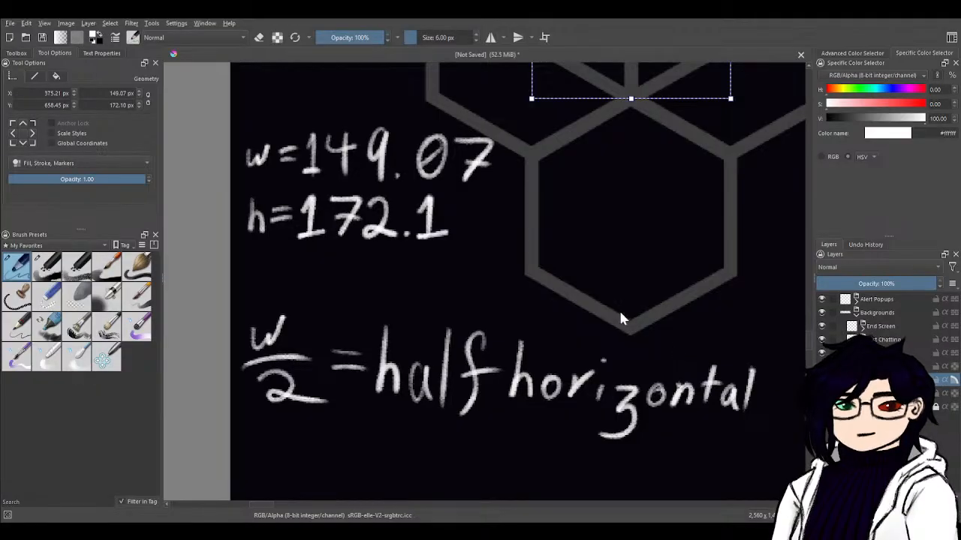
{"action": "left_click_drag", "start_coordinate": [619, 313], "coordinate": [641, 174]}
{"action": "left_click_drag", "start_coordinate": [508, 323], "coordinate": [559, 409]}
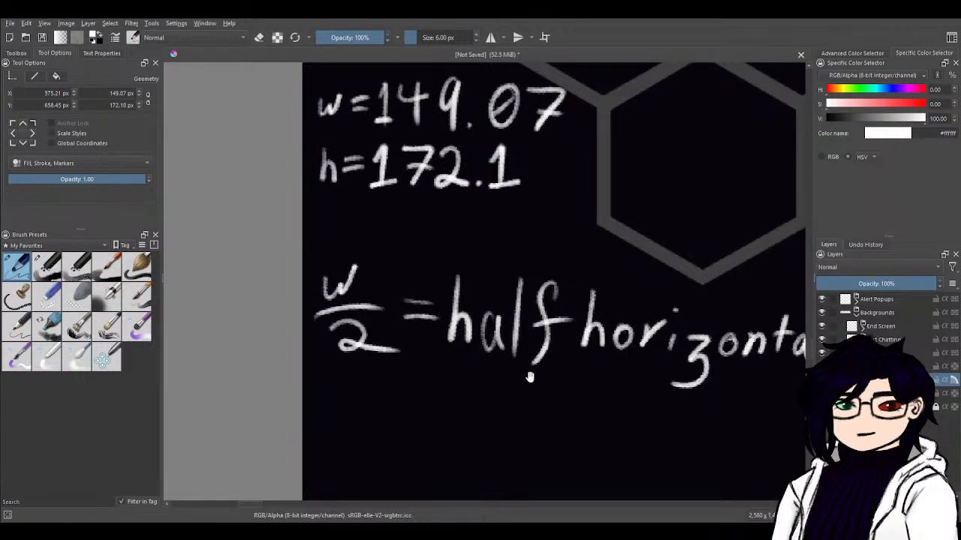
{"action": "left_click_drag", "start_coordinate": [521, 418], "coordinate": [495, 466]}
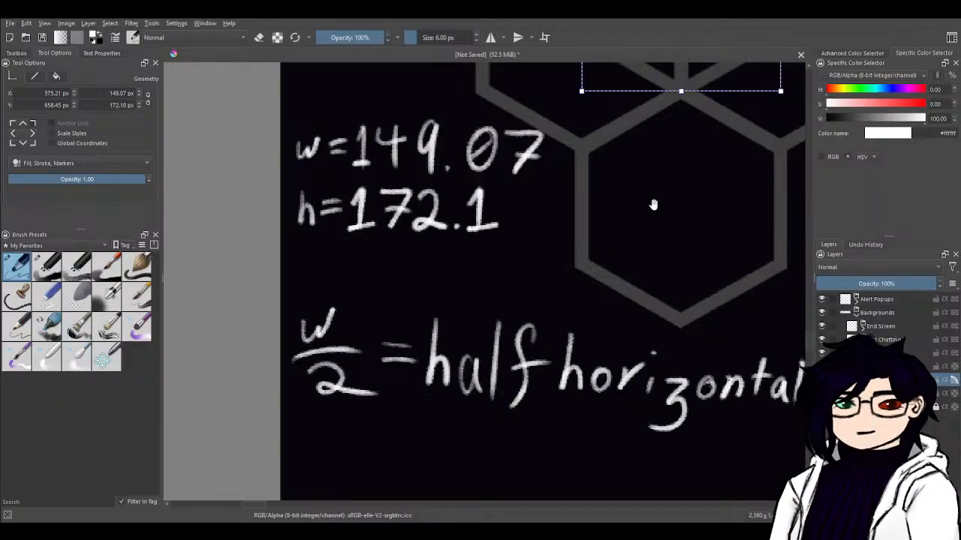
{"action": "left_click_drag", "start_coordinate": [654, 206], "coordinate": [558, 382]}
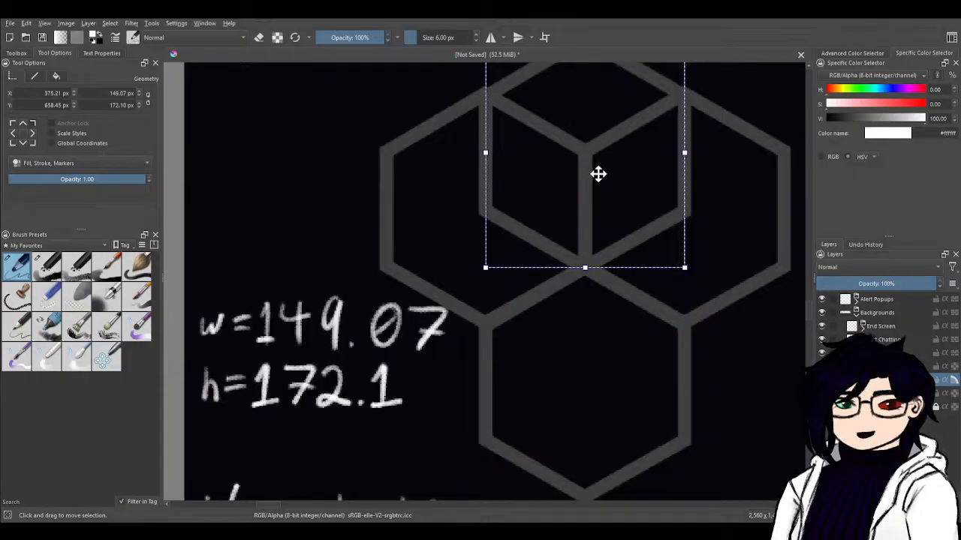
- Inspect the overlapping hexagon's stroke settings and the Edit Shapes options for its upper-right corner node, and return to shape selection
{"action": "left_click", "coordinate": [35, 76]}
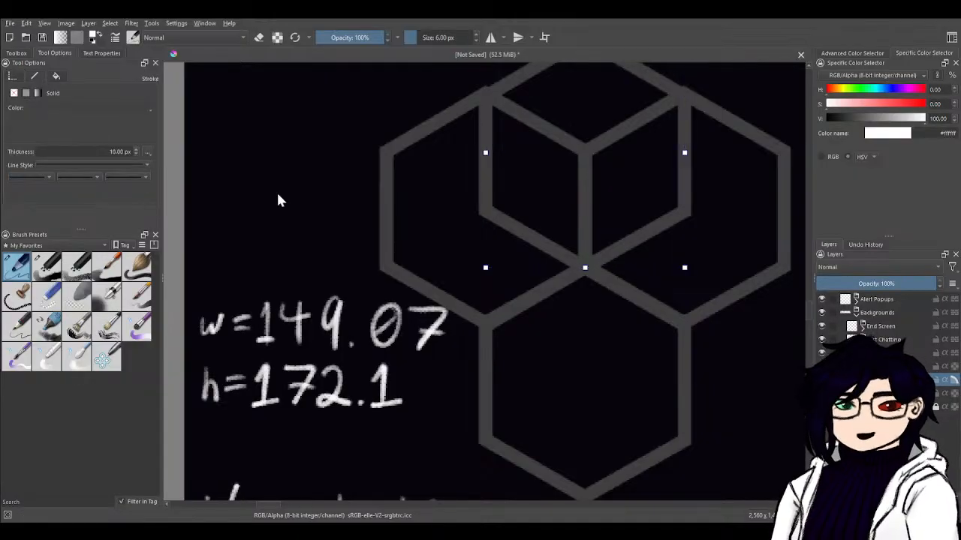
{"action": "left_click", "coordinate": [12, 76]}
{"action": "left_click", "coordinate": [17, 53]}
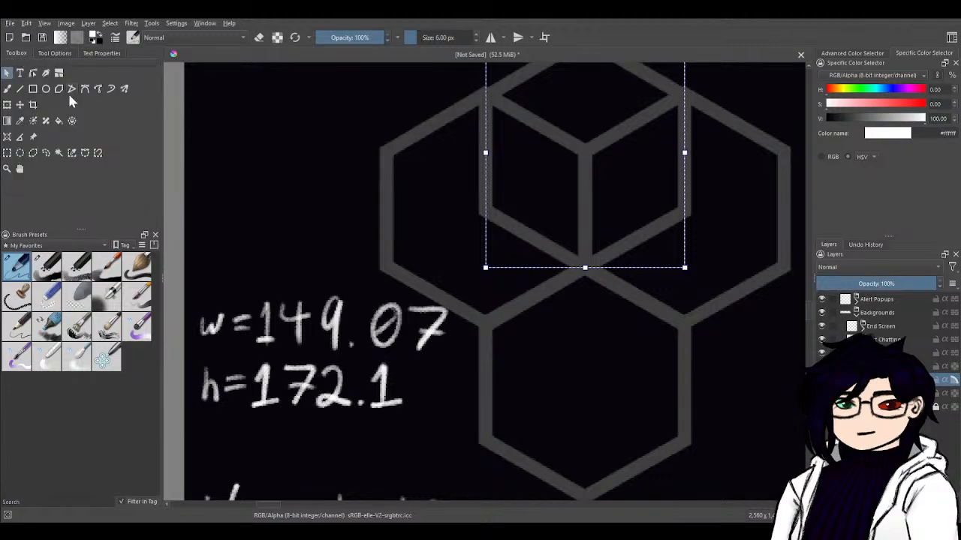
{"action": "left_click", "coordinate": [32, 72]}
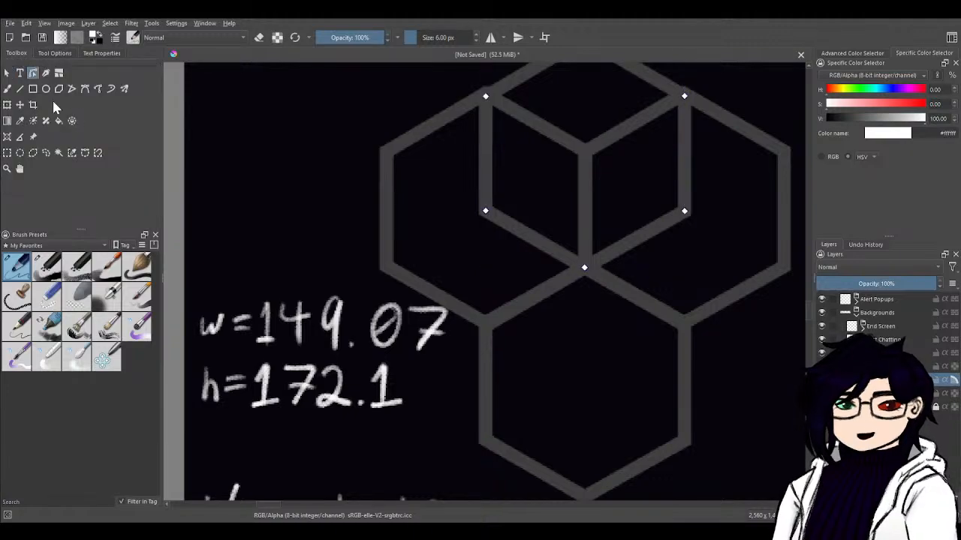
{"action": "left_click", "coordinate": [685, 97]}
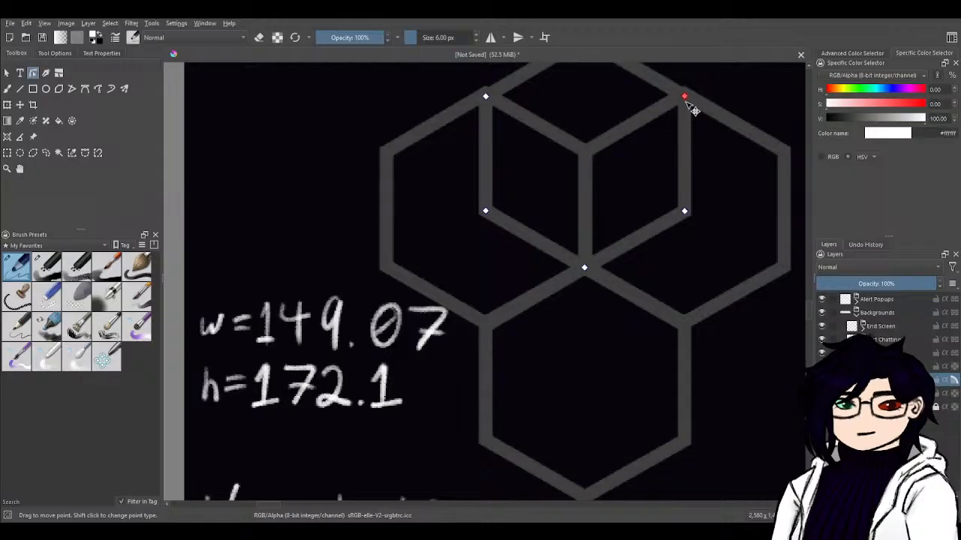
{"action": "left_click", "coordinate": [54, 54]}
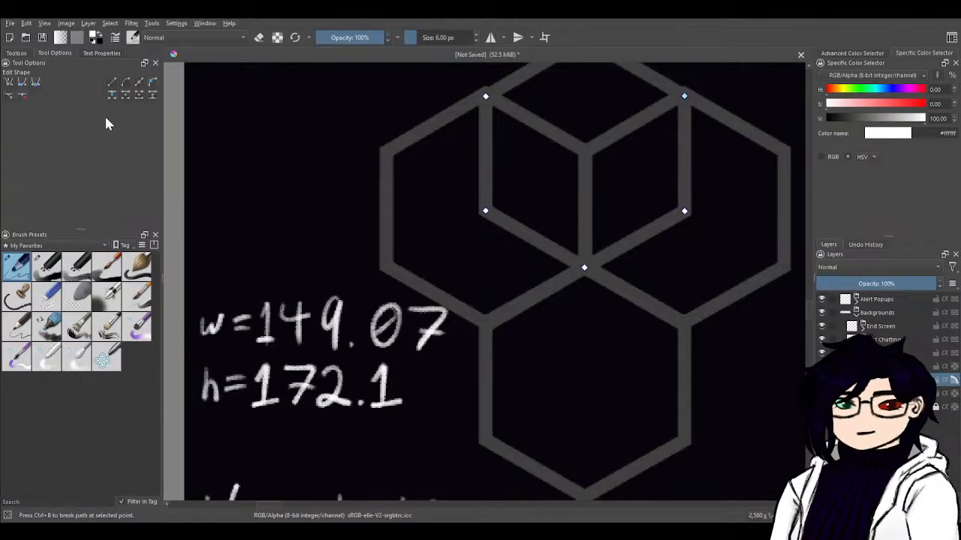
{"action": "left_click", "coordinate": [16, 53]}
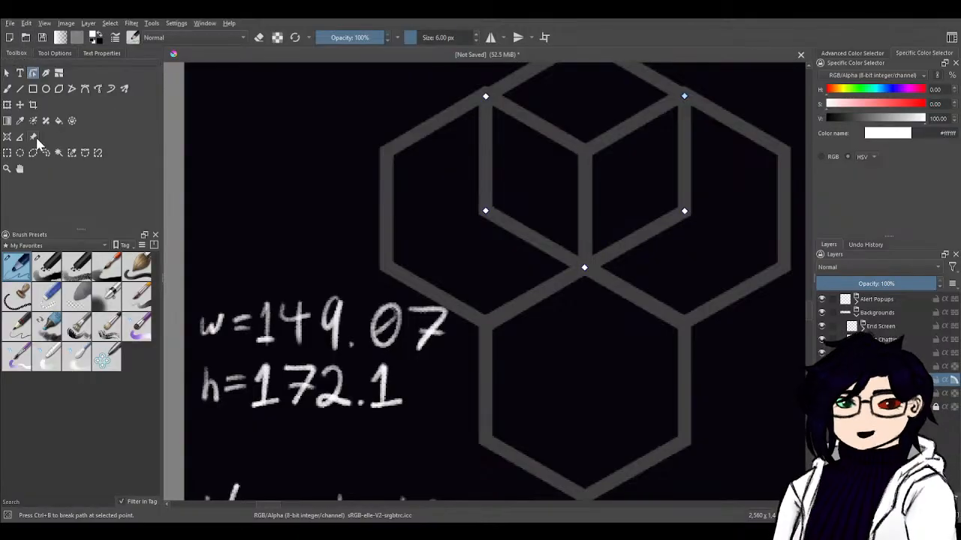
{"action": "key", "text": "ctrl+z"}
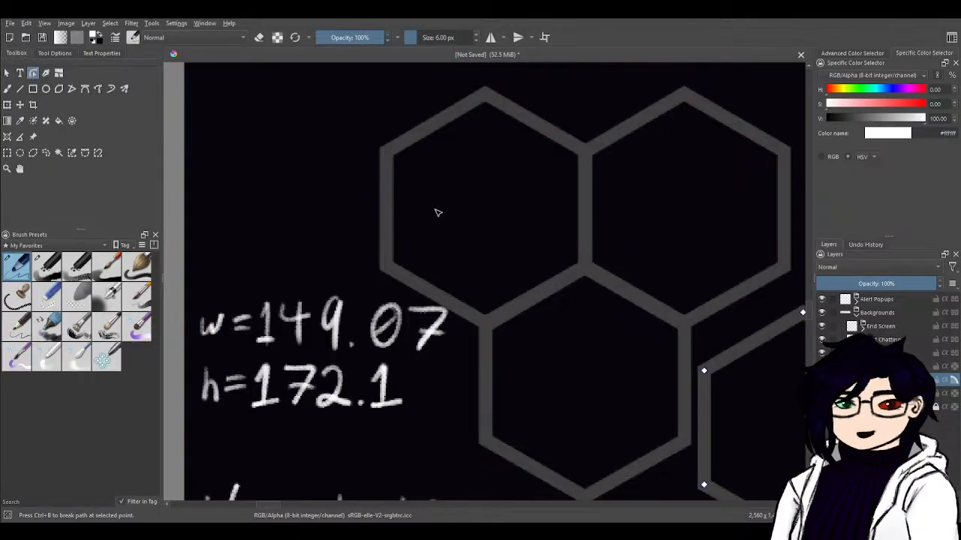
{"action": "key", "text": "ctrl+shift+z"}
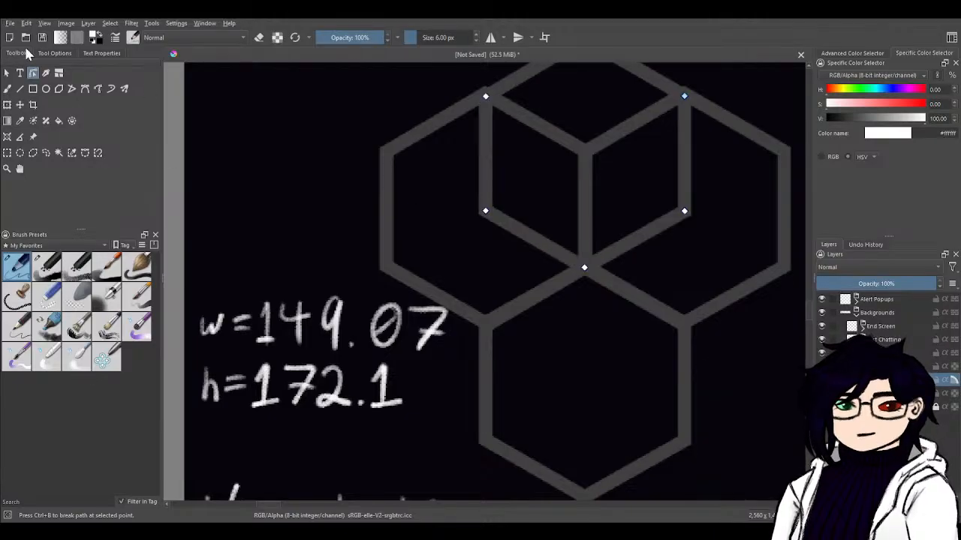
{"action": "left_click", "coordinate": [7, 74]}
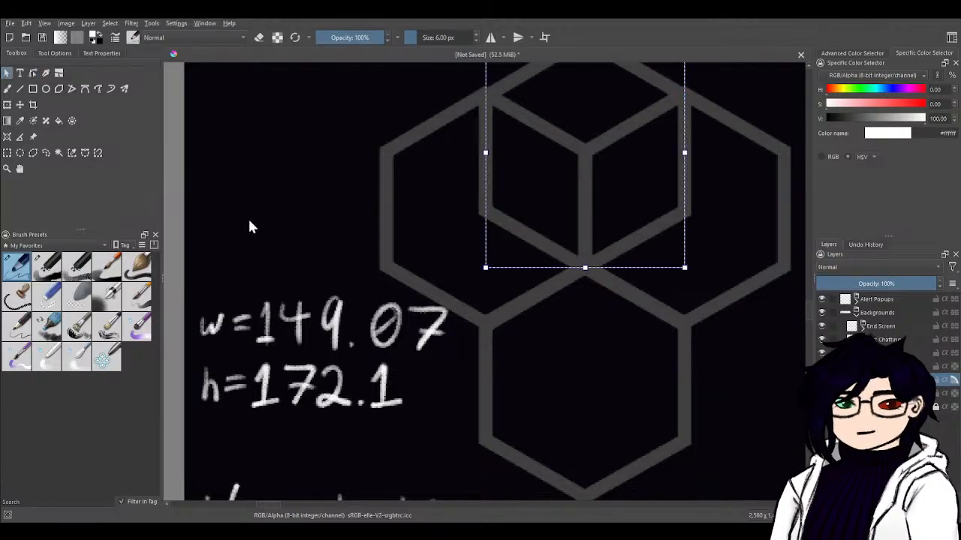
- Read the selected top hexagon's coordinates and size with its bottom-right and top-right corners as the anchor point
{"action": "left_click", "coordinate": [54, 54]}
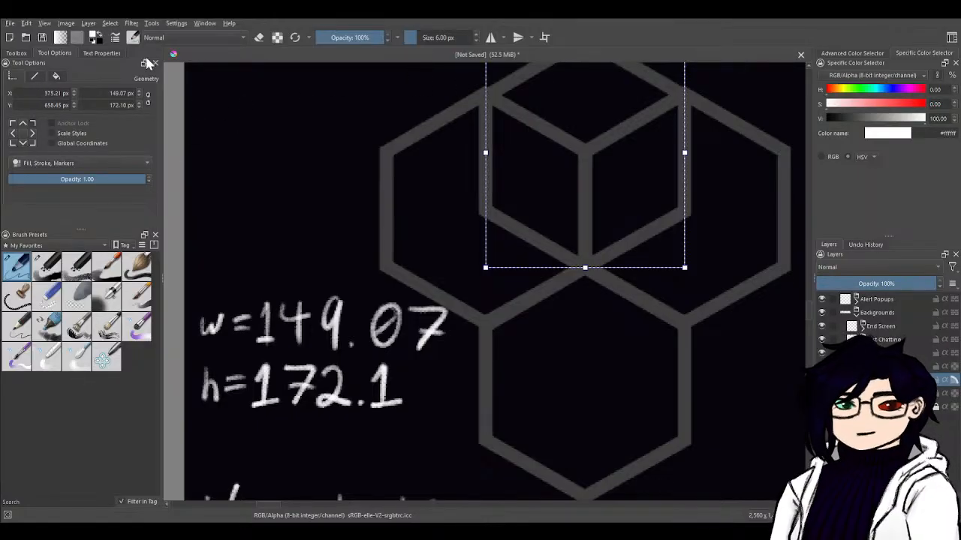
{"action": "left_click", "coordinate": [33, 133]}
{"action": "left_click", "coordinate": [32, 143]}
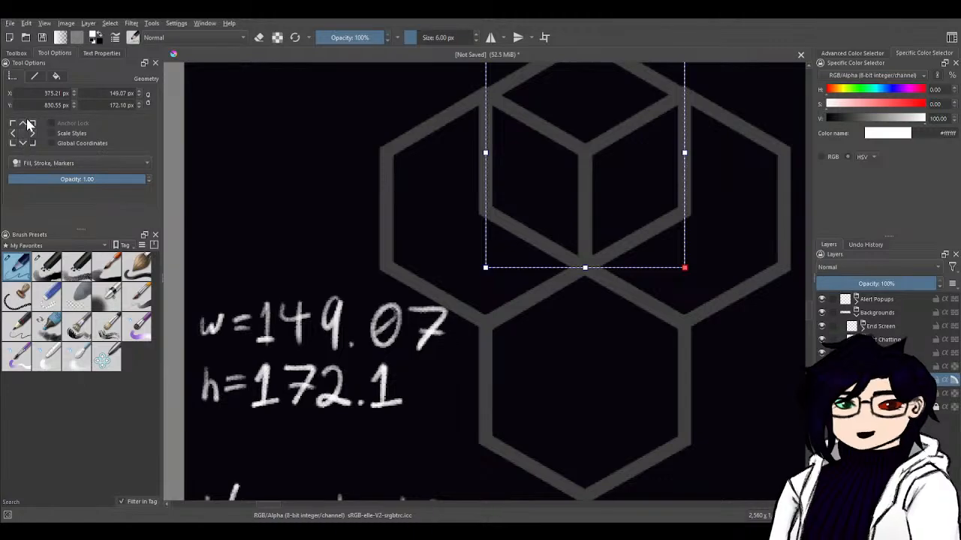
{"action": "left_click", "coordinate": [32, 124]}
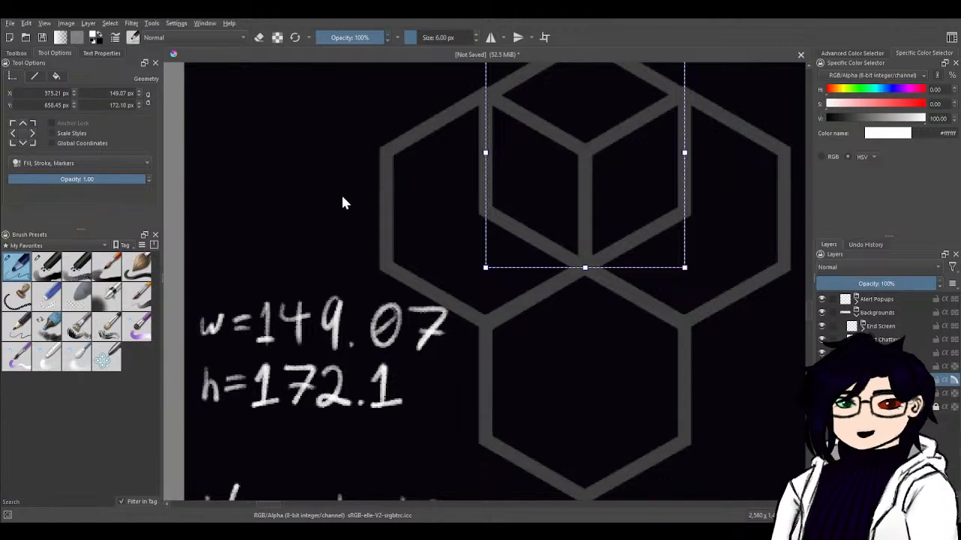
- Examine how the selected hexagon overlaps its neighbours and compare the layout with the handwritten width, height and half-horizontal notes
{"action": "left_click_drag", "start_coordinate": [343, 204], "coordinate": [266, 295]}
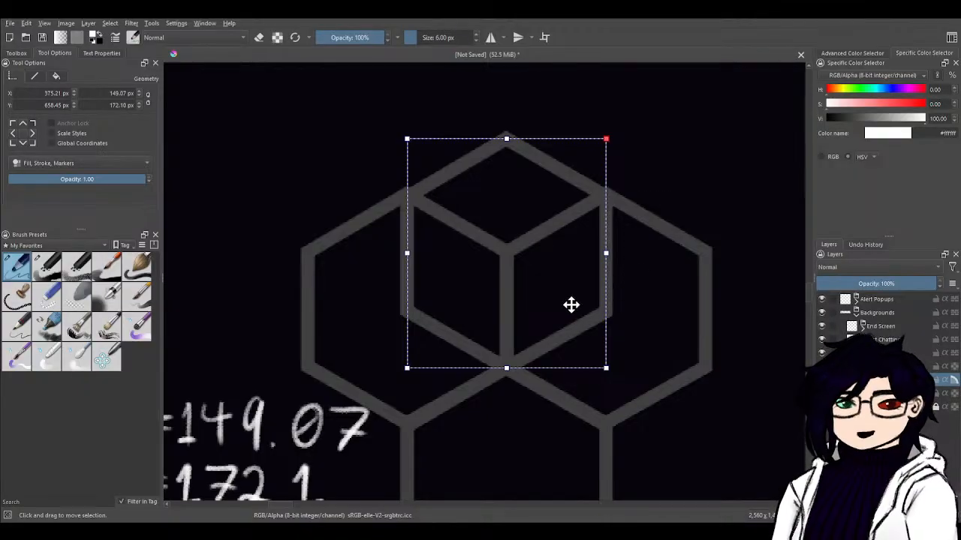
{"action": "scroll", "coordinate": [570, 305], "scroll_direction": "down", "scroll_amount": 5}
{"action": "scroll", "coordinate": [508, 400], "scroll_direction": "up", "scroll_amount": 2}
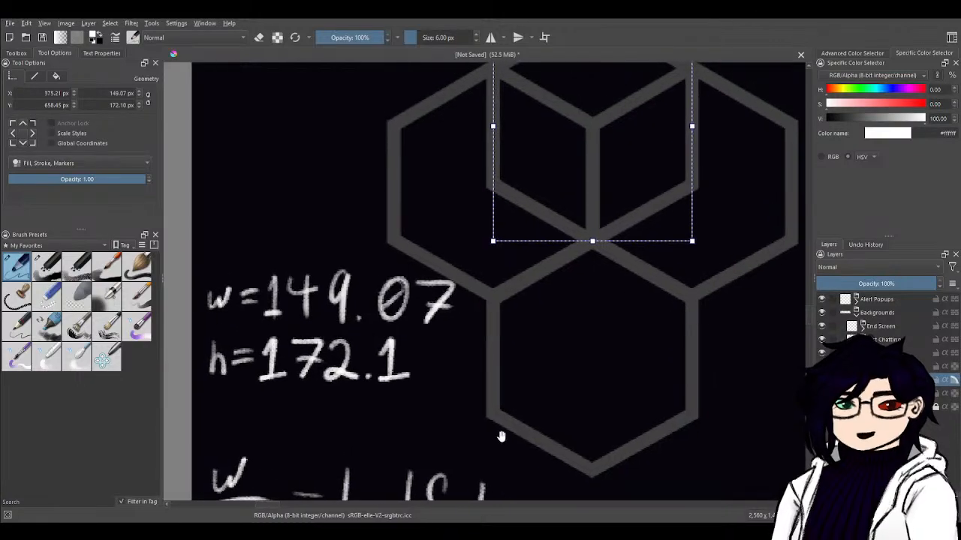
{"action": "left_click_drag", "start_coordinate": [637, 148], "coordinate": [568, 350]}
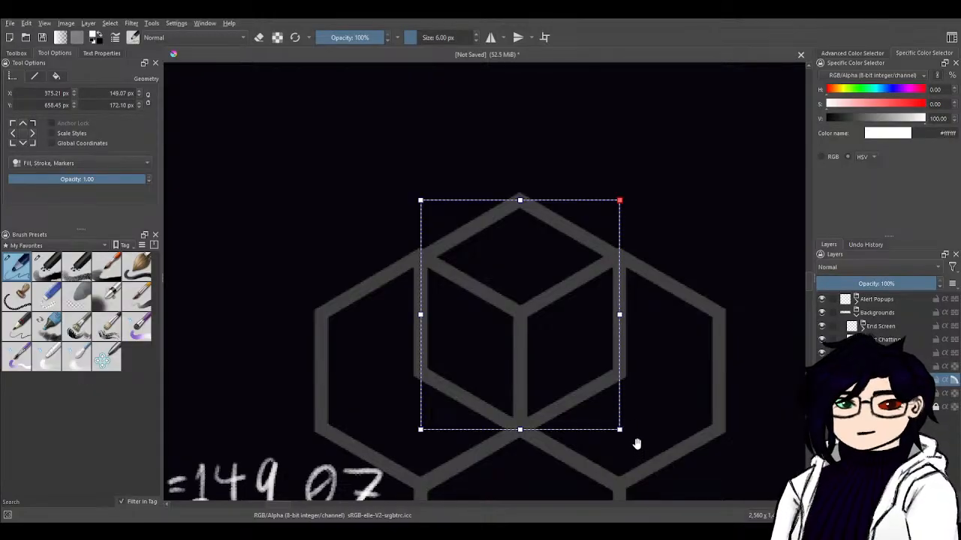
{"action": "scroll", "coordinate": [638, 446], "scroll_direction": "down", "scroll_amount": 3}
{"action": "scroll", "coordinate": [641, 394], "scroll_direction": "down", "scroll_amount": 1}
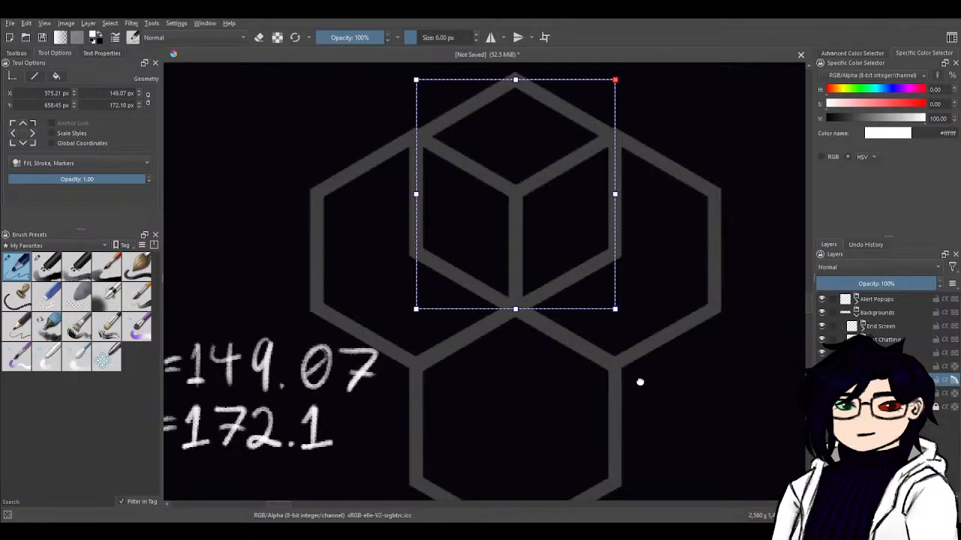
{"action": "scroll", "coordinate": [639, 382], "scroll_direction": "down", "scroll_amount": 8}
{"action": "scroll", "coordinate": [640, 382], "scroll_direction": "left", "scroll_amount": 5}
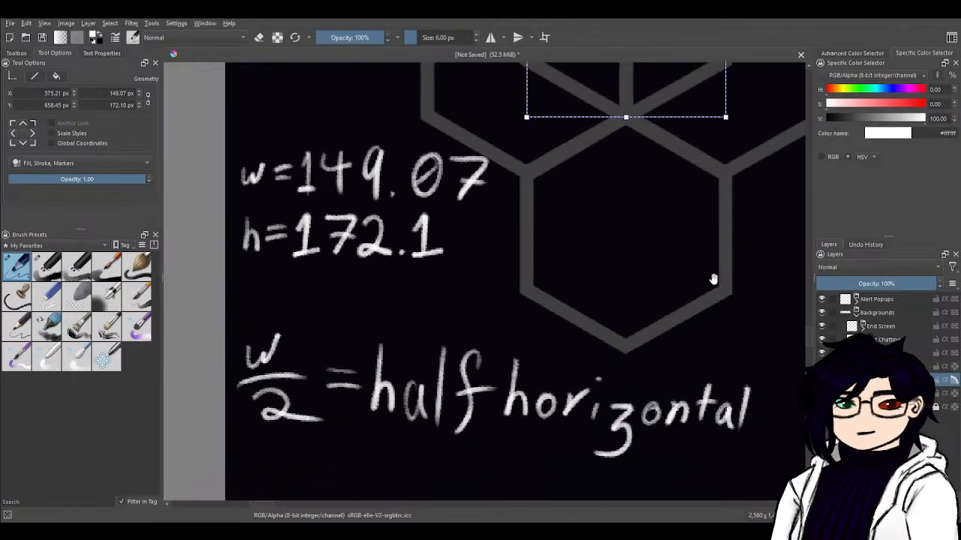
{"action": "left_click_drag", "start_coordinate": [662, 353], "coordinate": [680, 349]}
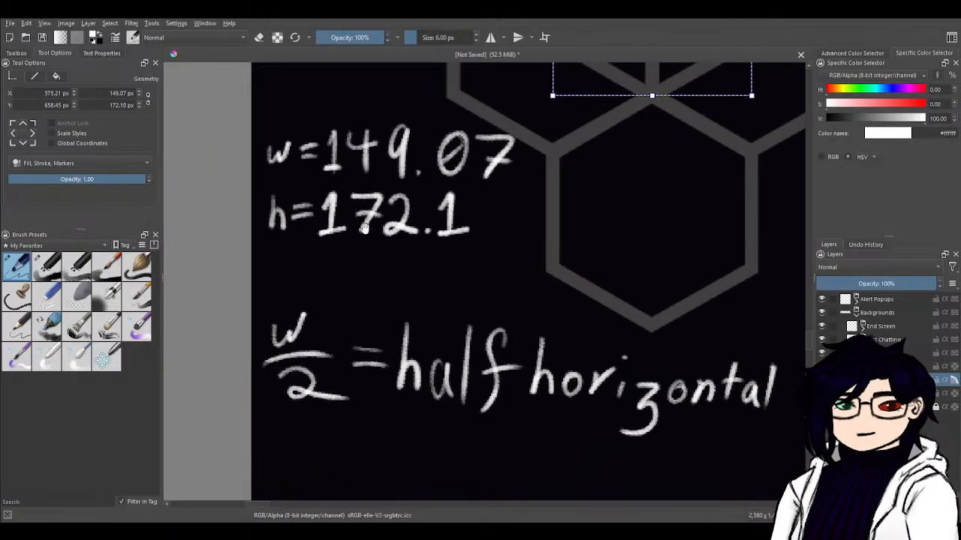
- Handwrite "h×1 1/2=" with the charcoal brush on the paint layer, beneath the w/2 formula
{"action": "left_click_drag", "start_coordinate": [414, 416], "coordinate": [591, 174]}
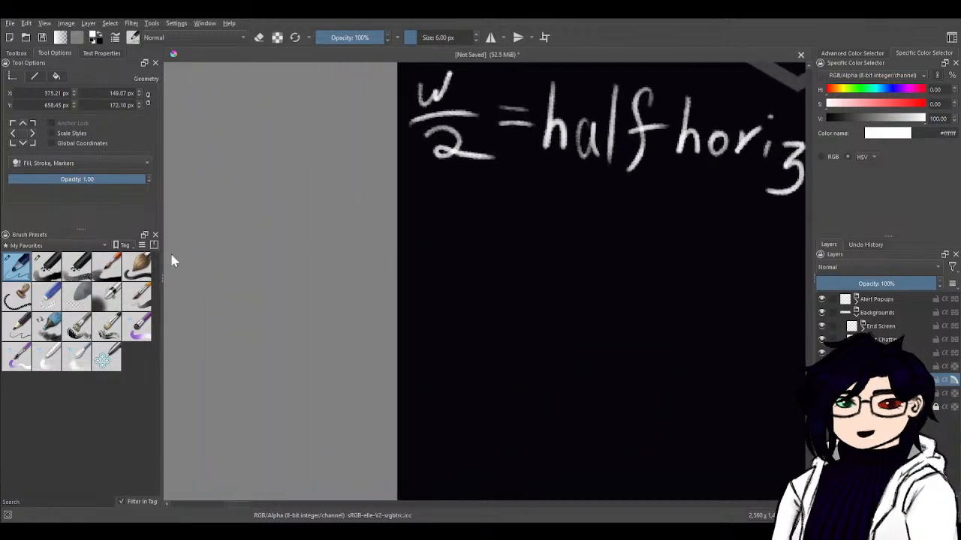
{"action": "key", "text": "b"}
{"action": "mouse_move", "coordinate": [516, 217]}
{"action": "left_mouse_down"}
{"action": "mouse_move", "coordinate": [468, 351]}
{"action": "mouse_move", "coordinate": [491, 388]}
{"action": "mouse_move", "coordinate": [440, 418]}
{"action": "mouse_move", "coordinate": [451, 389]}
{"action": "mouse_move", "coordinate": [493, 401]}
{"action": "mouse_move", "coordinate": [518, 337]}
{"action": "left_mouse_up"}
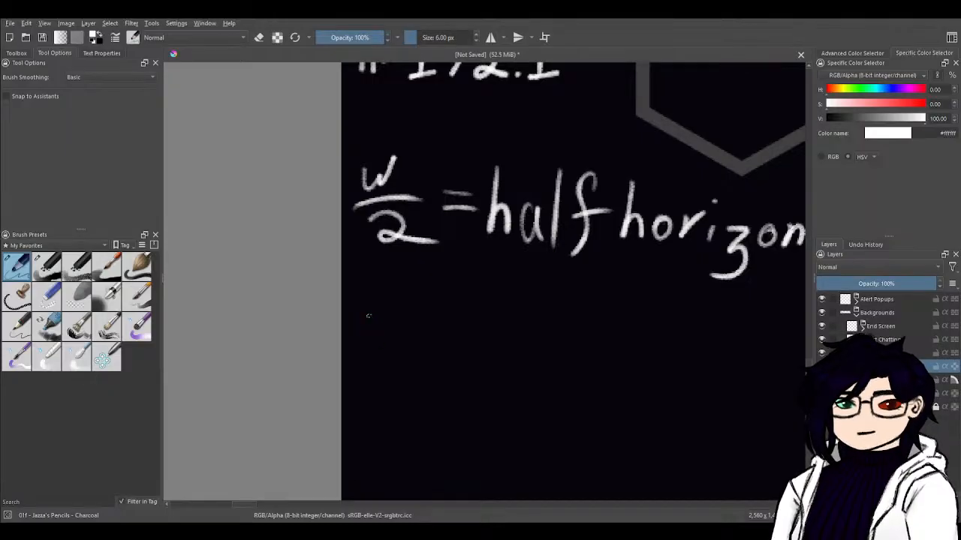
{"action": "left_click_drag", "start_coordinate": [368, 316], "coordinate": [388, 364]}
{"action": "mouse_move", "coordinate": [393, 332]}
{"action": "left_mouse_down"}
{"action": "mouse_move", "coordinate": [415, 361]}
{"action": "mouse_move", "coordinate": [398, 364]}
{"action": "left_mouse_up"}
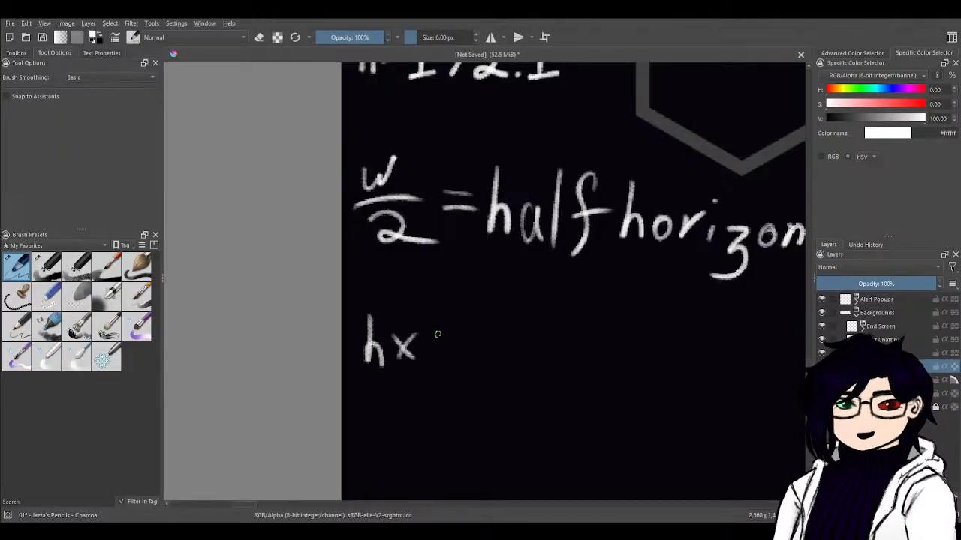
{"action": "mouse_move", "coordinate": [427, 322]}
{"action": "left_mouse_down"}
{"action": "mouse_move", "coordinate": [439, 349]}
{"action": "mouse_move", "coordinate": [428, 356]}
{"action": "mouse_move", "coordinate": [457, 351]}
{"action": "left_mouse_up"}
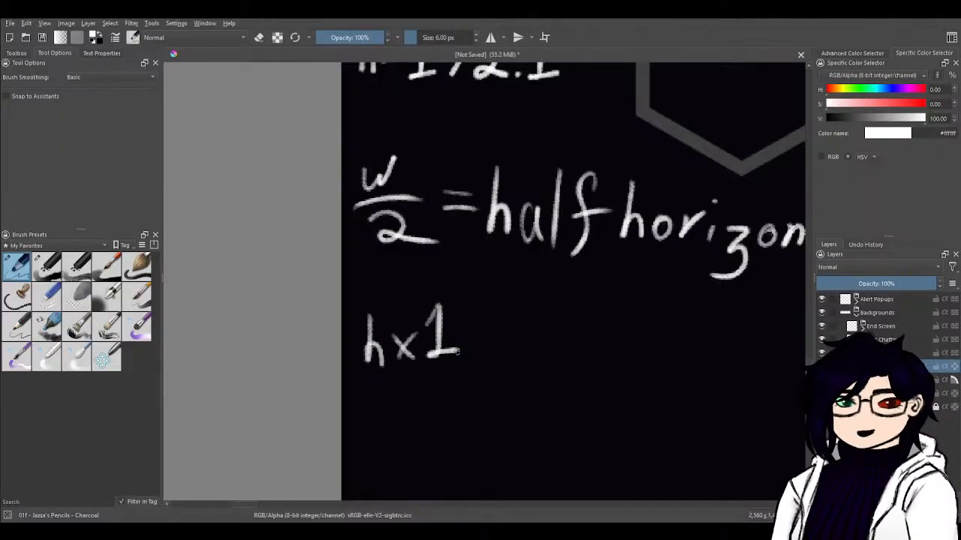
{"action": "mouse_move", "coordinate": [468, 299]}
{"action": "left_mouse_down"}
{"action": "mouse_move", "coordinate": [468, 338]}
{"action": "mouse_move", "coordinate": [464, 301]}
{"action": "mouse_move", "coordinate": [460, 318]}
{"action": "mouse_move", "coordinate": [476, 313]}
{"action": "mouse_move", "coordinate": [470, 349]}
{"action": "mouse_move", "coordinate": [517, 311]}
{"action": "mouse_move", "coordinate": [491, 342]}
{"action": "mouse_move", "coordinate": [503, 334]}
{"action": "mouse_move", "coordinate": [520, 349]}
{"action": "mouse_move", "coordinate": [547, 337]}
{"action": "left_mouse_up"}
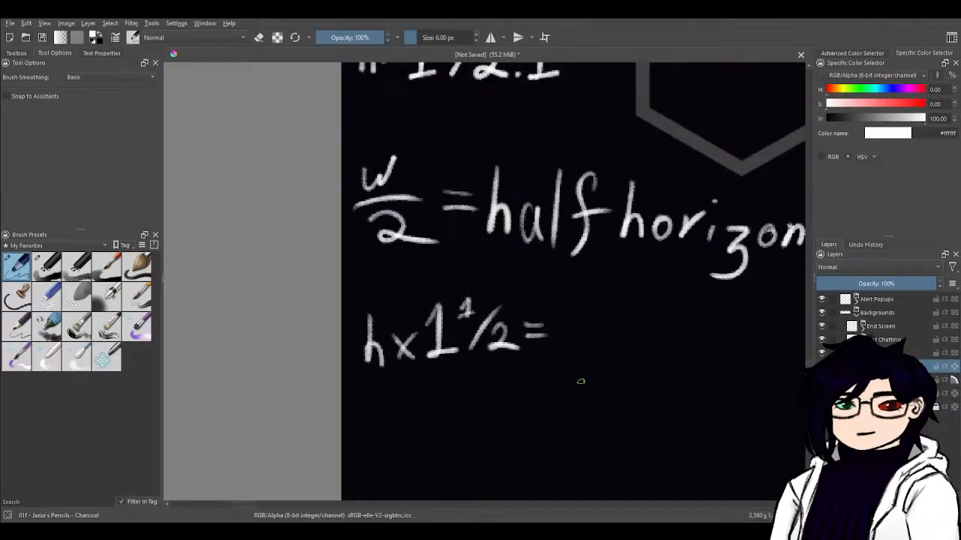
- Complete the formula by handwriting "vertical difference" after its equals sign
{"action": "mouse_move", "coordinate": [581, 381]}
{"action": "left_mouse_down"}
{"action": "mouse_move", "coordinate": [497, 361]}
{"action": "mouse_move", "coordinate": [454, 334]}
{"action": "left_mouse_up"}
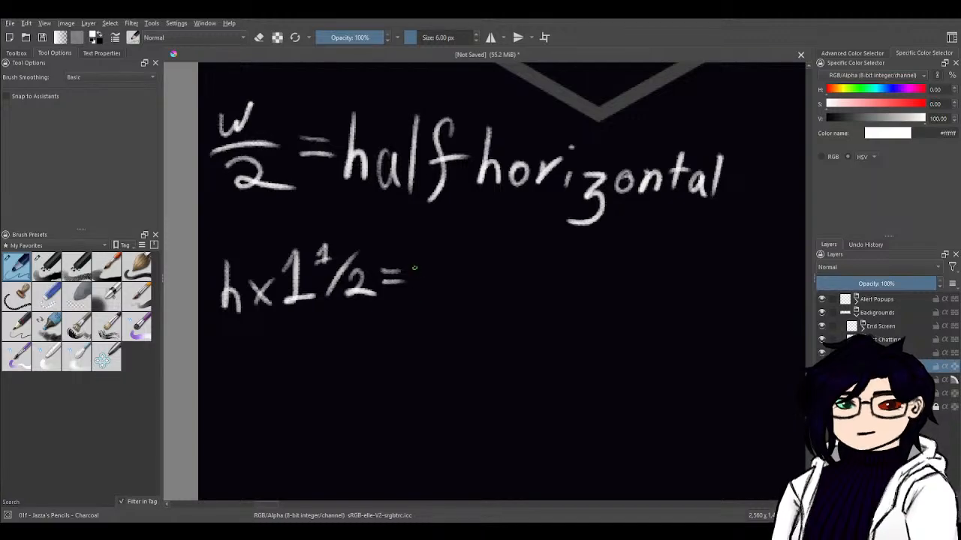
{"action": "mouse_move", "coordinate": [414, 266]}
{"action": "left_mouse_down"}
{"action": "mouse_move", "coordinate": [454, 264]}
{"action": "mouse_move", "coordinate": [472, 296]}
{"action": "mouse_move", "coordinate": [508, 269]}
{"action": "mouse_move", "coordinate": [513, 300]}
{"action": "left_mouse_up"}
{"action": "mouse_move", "coordinate": [507, 271]}
{"action": "left_mouse_down"}
{"action": "mouse_move", "coordinate": [525, 270]}
{"action": "mouse_move", "coordinate": [536, 298]}
{"action": "mouse_move", "coordinate": [599, 296]}
{"action": "left_mouse_up"}
{"action": "left_click", "coordinate": [537, 252]}
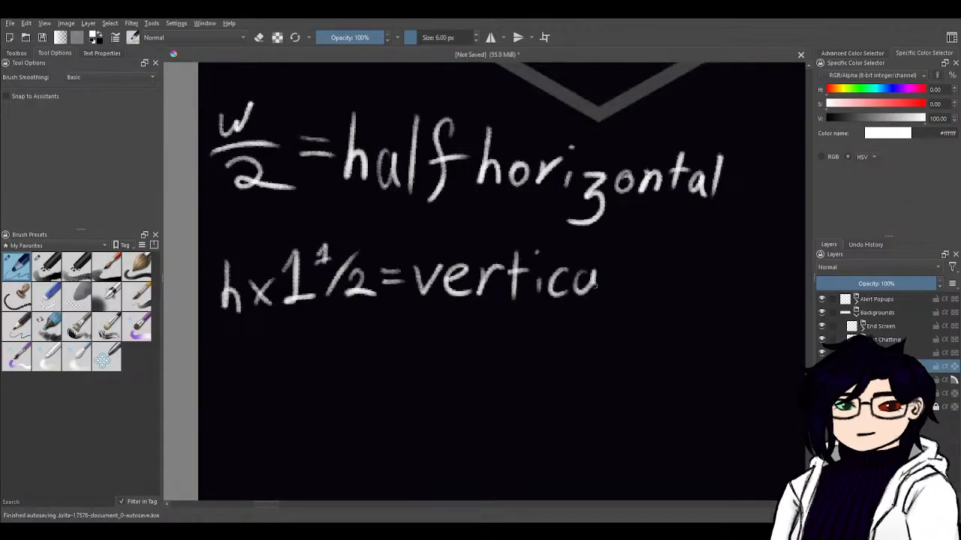
{"action": "left_click_drag", "start_coordinate": [611, 248], "coordinate": [612, 297]}
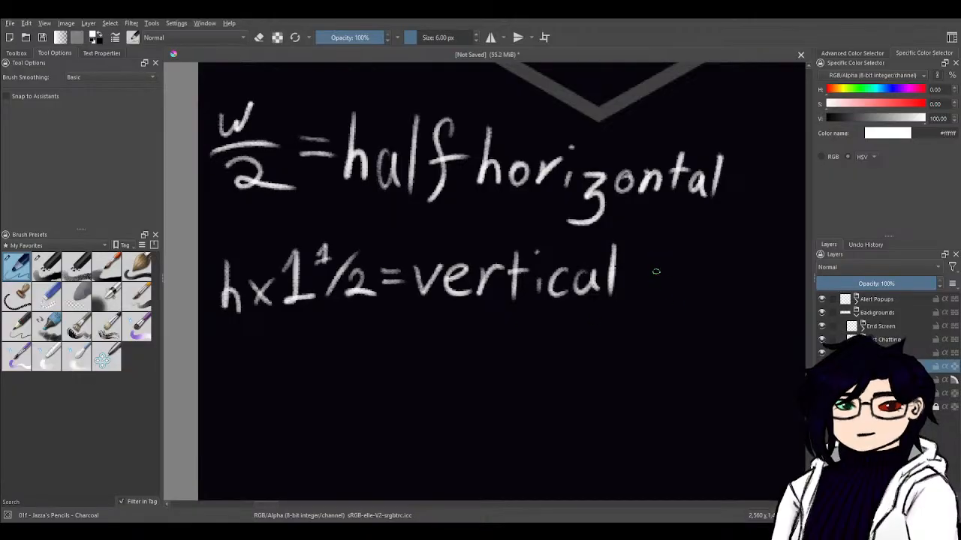
{"action": "mouse_move", "coordinate": [667, 239]}
{"action": "left_mouse_down"}
{"action": "mouse_move", "coordinate": [664, 279]}
{"action": "mouse_move", "coordinate": [651, 274]}
{"action": "mouse_move", "coordinate": [680, 285]}
{"action": "left_mouse_up"}
{"action": "mouse_move", "coordinate": [716, 248]}
{"action": "left_mouse_down"}
{"action": "mouse_move", "coordinate": [692, 311]}
{"action": "mouse_move", "coordinate": [713, 275]}
{"action": "mouse_move", "coordinate": [722, 294]}
{"action": "mouse_move", "coordinate": [713, 313]}
{"action": "left_mouse_up"}
{"action": "mouse_move", "coordinate": [710, 277]}
{"action": "left_mouse_down"}
{"action": "mouse_move", "coordinate": [738, 273]}
{"action": "mouse_move", "coordinate": [596, 284]}
{"action": "mouse_move", "coordinate": [582, 321]}
{"action": "mouse_move", "coordinate": [602, 324]}
{"action": "mouse_move", "coordinate": [645, 299]}
{"action": "mouse_move", "coordinate": [672, 303]}
{"action": "mouse_move", "coordinate": [674, 332]}
{"action": "left_mouse_up"}
{"action": "mouse_move", "coordinate": [686, 312]}
{"action": "left_mouse_down"}
{"action": "mouse_move", "coordinate": [708, 315]}
{"action": "mouse_move", "coordinate": [728, 328]}
{"action": "mouse_move", "coordinate": [785, 300]}
{"action": "mouse_move", "coordinate": [790, 333]}
{"action": "left_mouse_up"}
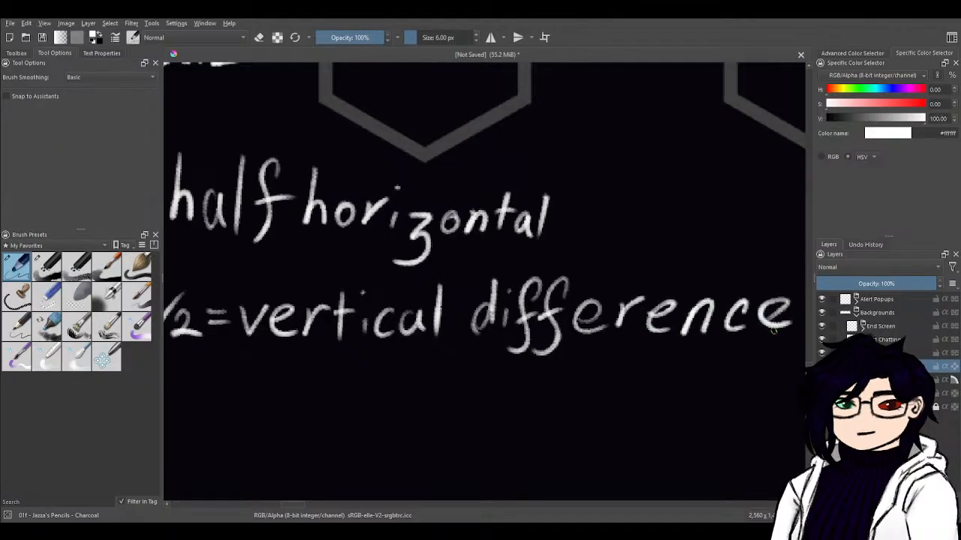
- Move the overlapping top hexagon on the vector layer out of the cluster and delete it
{"action": "scroll", "coordinate": [665, 317], "scroll_direction": "up", "scroll_amount": 8}
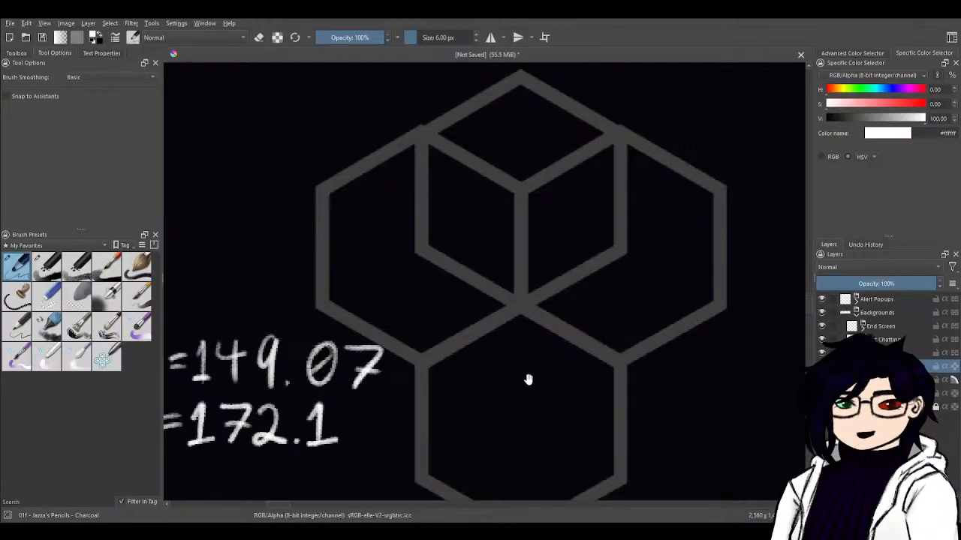
{"action": "left_click", "coordinate": [877, 380]}
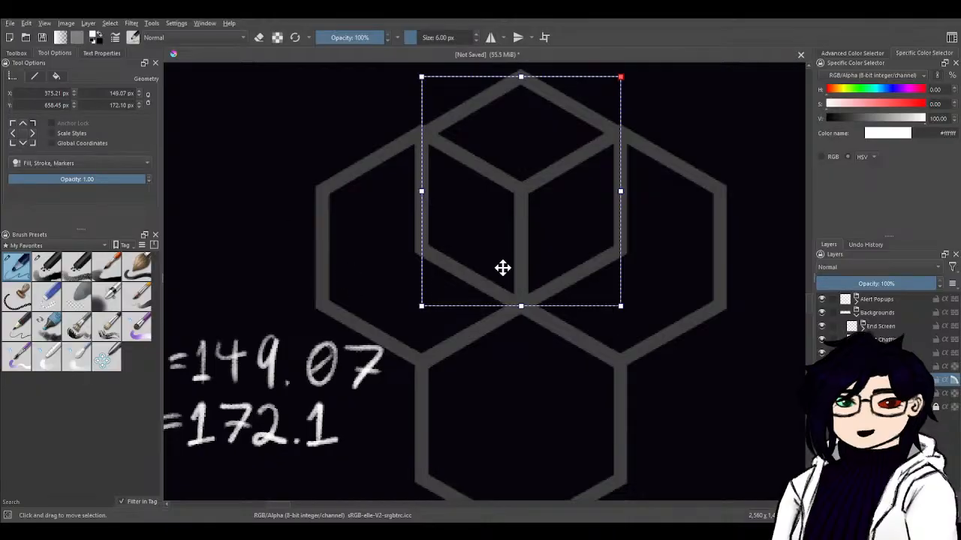
{"action": "left_click_drag", "start_coordinate": [534, 215], "coordinate": [675, 438]}
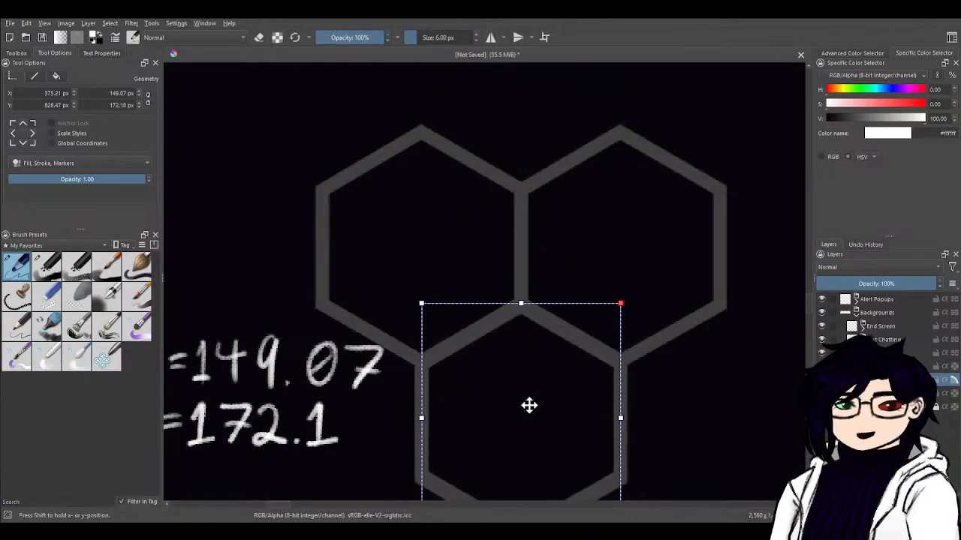
{"action": "left_click_drag", "start_coordinate": [527, 403], "coordinate": [749, 413]}
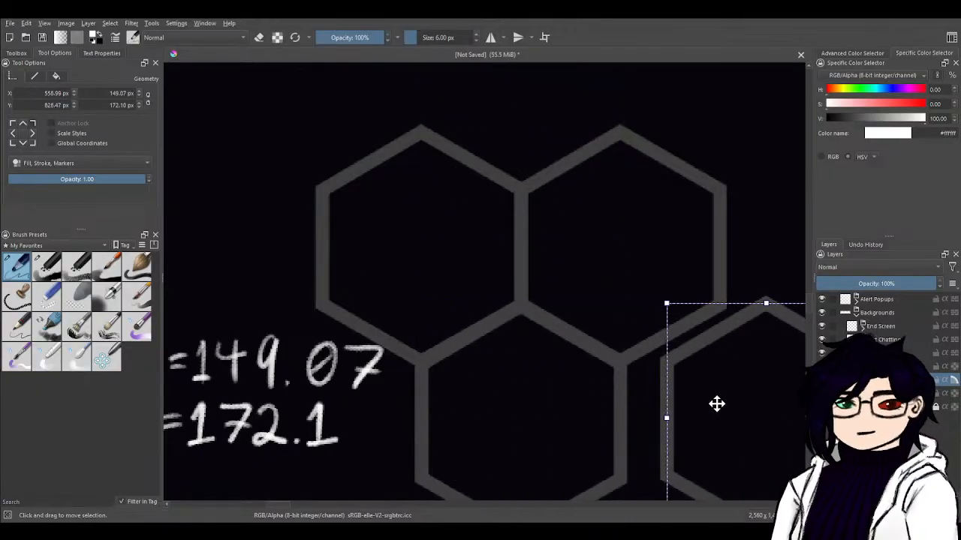
{"action": "key", "text": "Delete"}
- Select the bottom hexagon and the upper-left hexagon in turn to compare their coordinates
{"action": "left_click", "coordinate": [511, 404]}
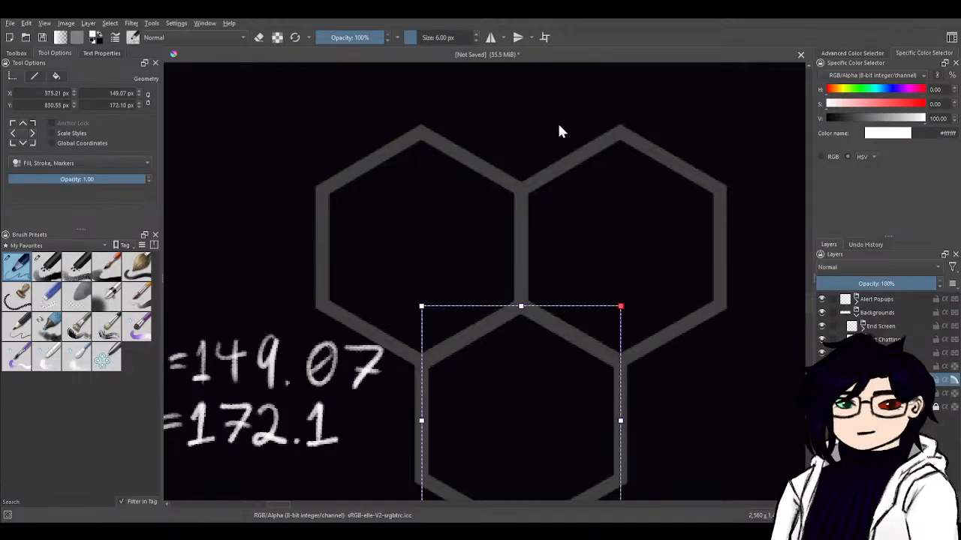
{"action": "left_click_drag", "start_coordinate": [510, 358], "coordinate": [628, 278]}
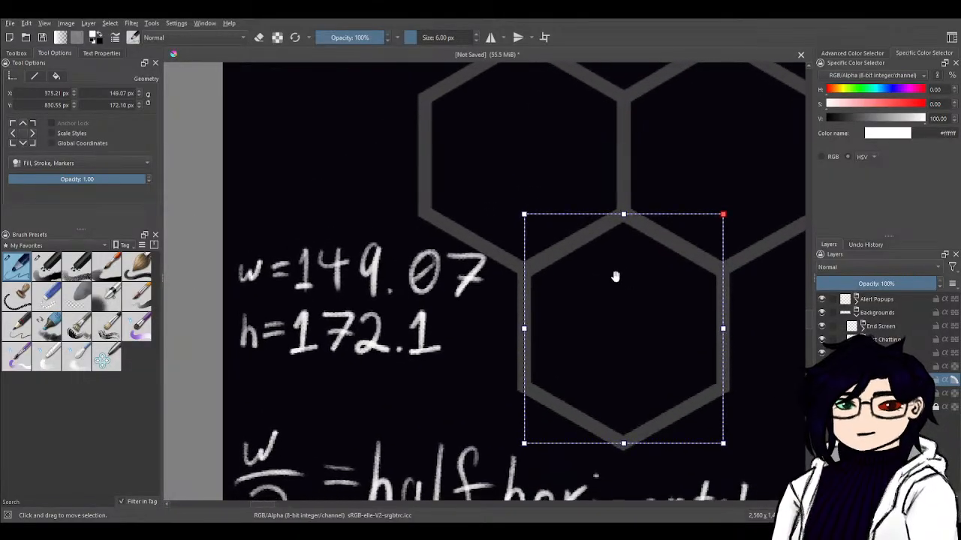
{"action": "key", "text": "ctrl+z"}
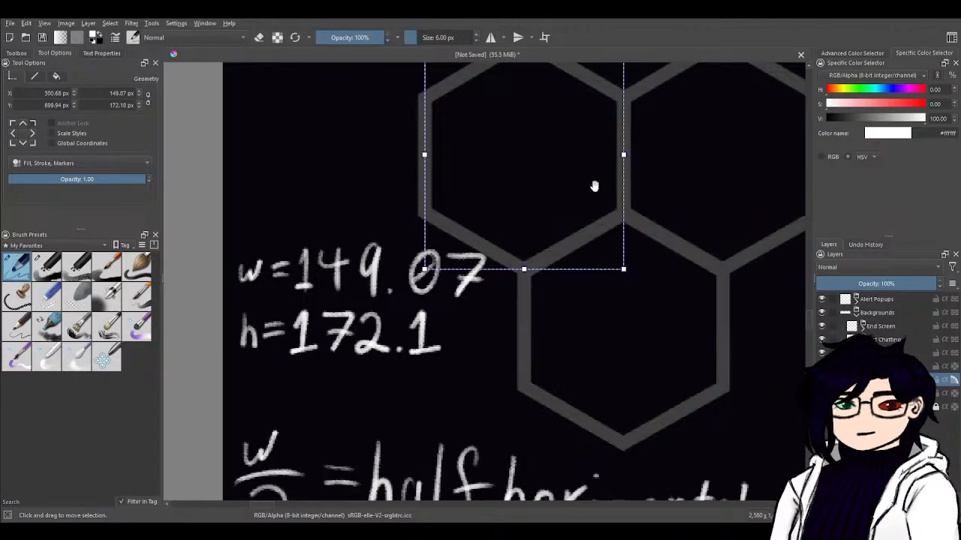
{"action": "left_click_drag", "start_coordinate": [594, 185], "coordinate": [604, 338]}
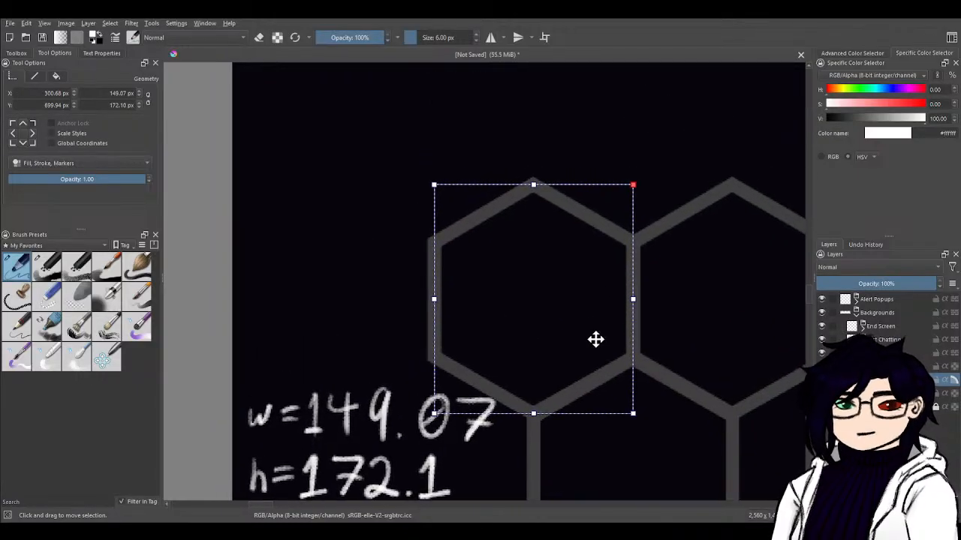
- Check the vertical difference formula against the handwritten height and the offset between the hexagon rows
{"action": "left_click_drag", "start_coordinate": [588, 418], "coordinate": [671, 226]}
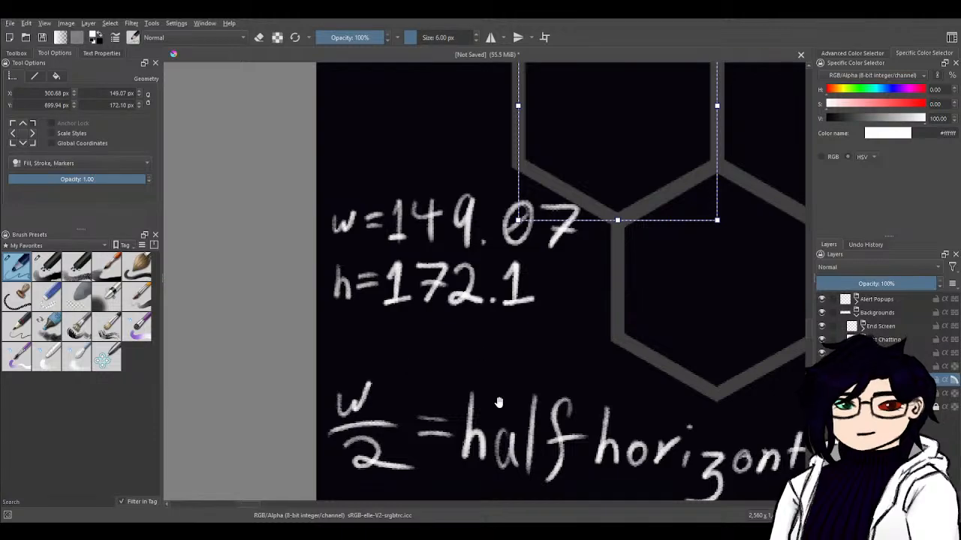
{"action": "left_click_drag", "start_coordinate": [499, 403], "coordinate": [549, 243]}
{"action": "mouse_move", "coordinate": [553, 412]}
{"action": "left_mouse_down"}
{"action": "mouse_move", "coordinate": [554, 380]}
{"action": "mouse_move", "coordinate": [604, 227]}
{"action": "left_mouse_up"}
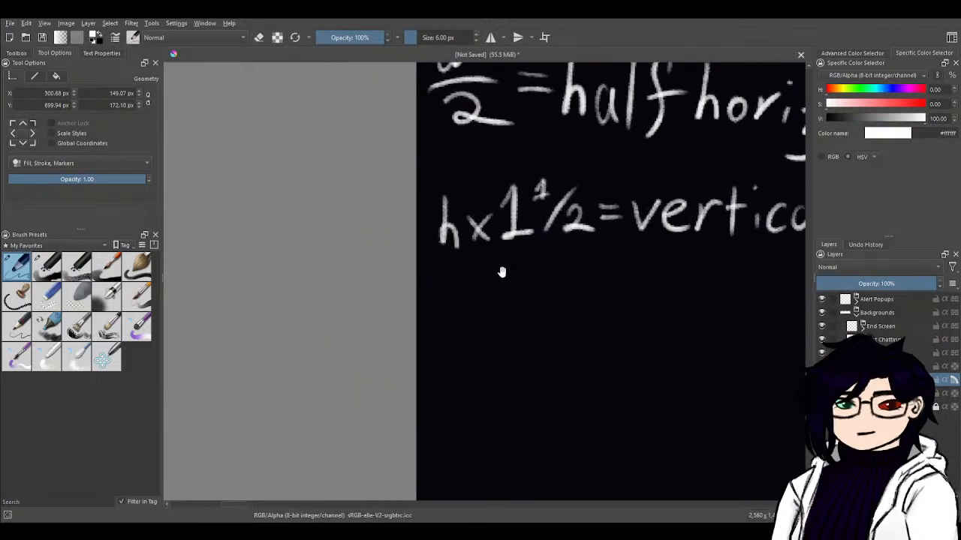
{"action": "mouse_move", "coordinate": [502, 272]}
{"action": "left_mouse_down"}
{"action": "mouse_move", "coordinate": [498, 266]}
{"action": "mouse_move", "coordinate": [458, 339]}
{"action": "mouse_move", "coordinate": [437, 420]}
{"action": "left_mouse_up"}
{"action": "mouse_move", "coordinate": [478, 241]}
{"action": "left_mouse_down"}
{"action": "mouse_move", "coordinate": [465, 372]}
{"action": "mouse_move", "coordinate": [473, 416]}
{"action": "mouse_move", "coordinate": [448, 266]}
{"action": "left_mouse_up"}
{"action": "mouse_move", "coordinate": [498, 412]}
{"action": "left_mouse_down"}
{"action": "mouse_move", "coordinate": [457, 300]}
{"action": "mouse_move", "coordinate": [458, 454]}
{"action": "left_mouse_up"}
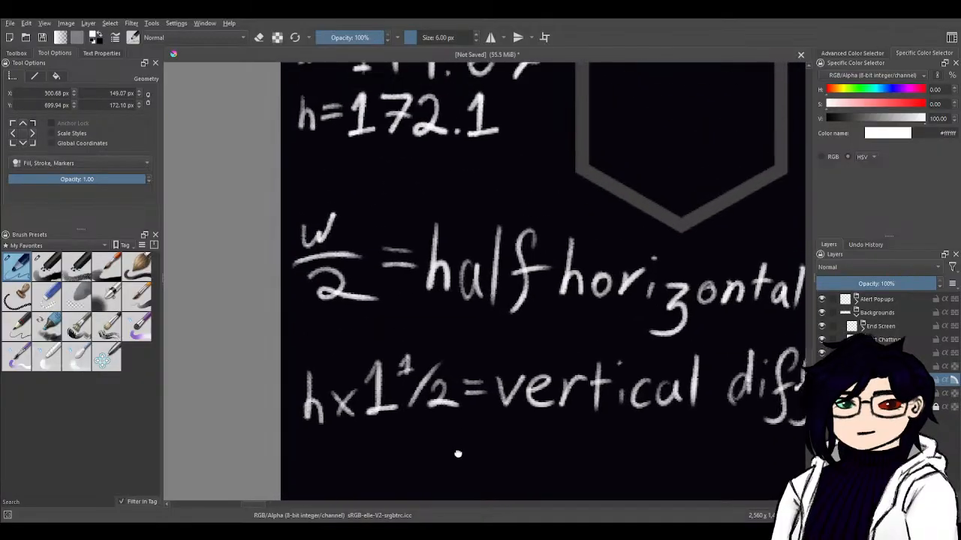
{"action": "left_click_drag", "start_coordinate": [446, 327], "coordinate": [462, 416]}
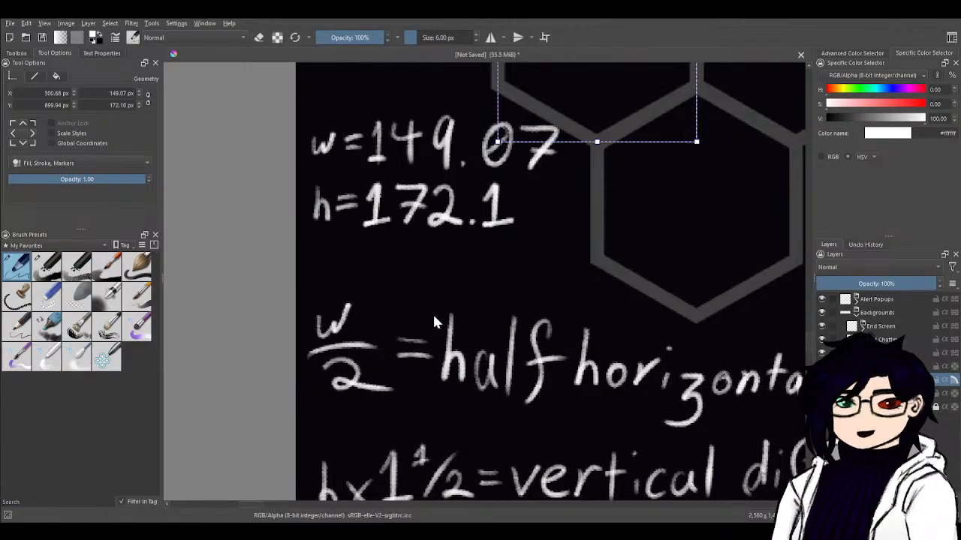
{"action": "left_click_drag", "start_coordinate": [669, 169], "coordinate": [488, 300]}
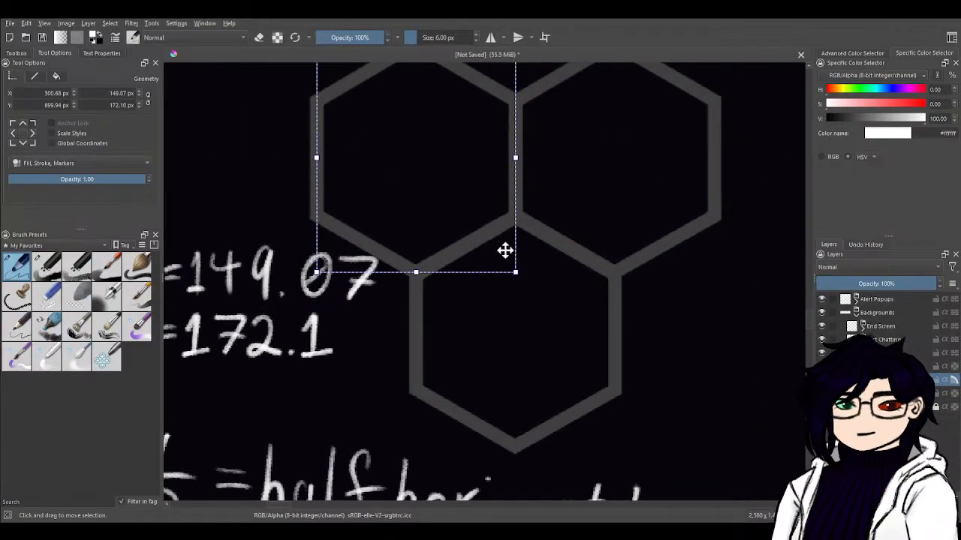
{"action": "left_click_drag", "start_coordinate": [411, 393], "coordinate": [647, 276]}
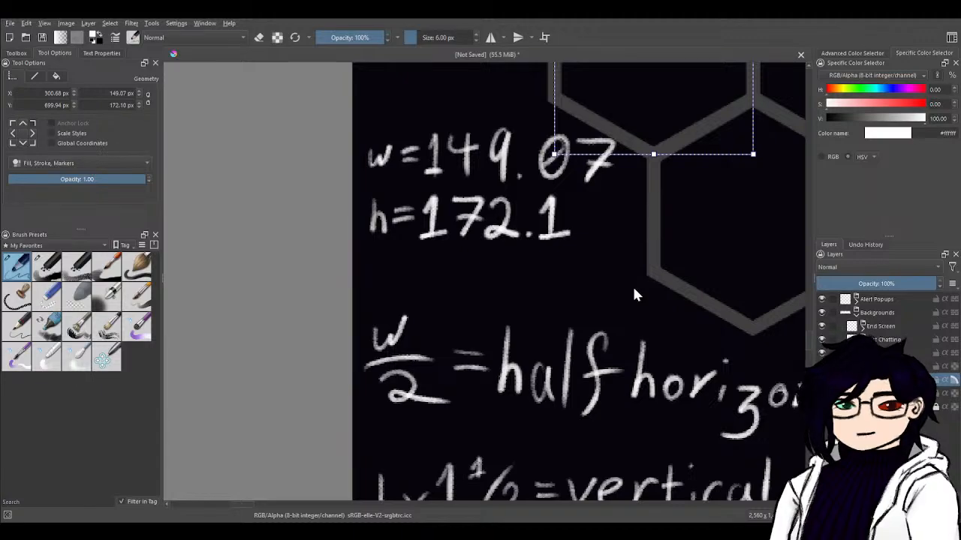
- Handwrite "h×3/4=129.075" with the brush directly beneath the noted height value
{"action": "left_click_drag", "start_coordinate": [441, 273], "coordinate": [472, 226]}
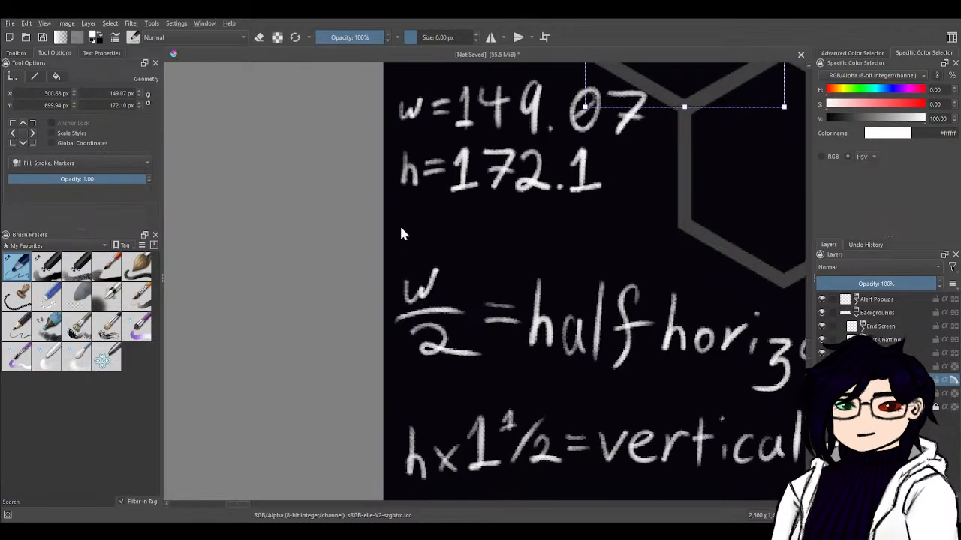
{"action": "key", "text": "b"}
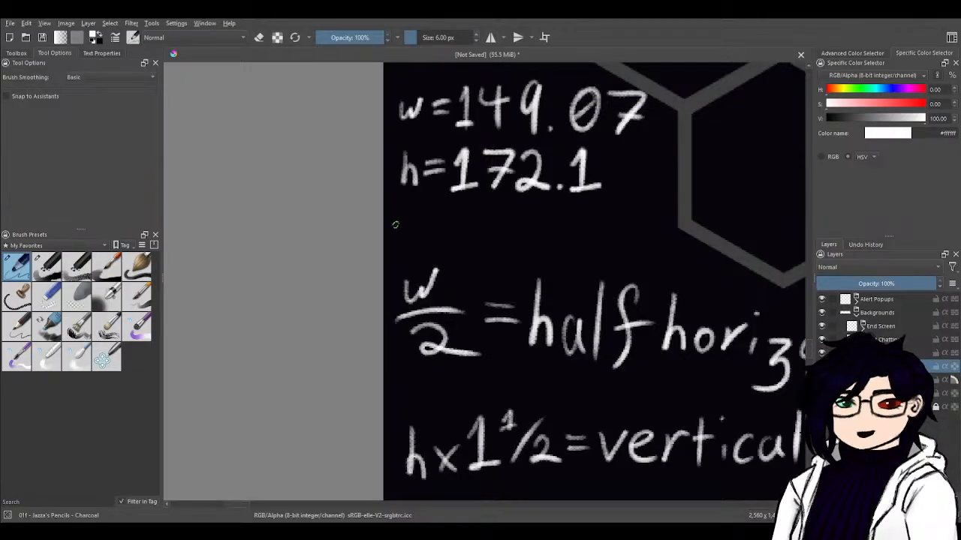
{"action": "mouse_move", "coordinate": [391, 216]}
{"action": "left_mouse_down"}
{"action": "mouse_move", "coordinate": [412, 240]}
{"action": "mouse_move", "coordinate": [422, 233]}
{"action": "mouse_move", "coordinate": [430, 243]}
{"action": "left_mouse_up"}
{"action": "mouse_move", "coordinate": [431, 224]}
{"action": "left_mouse_down"}
{"action": "mouse_move", "coordinate": [414, 244]}
{"action": "mouse_move", "coordinate": [448, 213]}
{"action": "mouse_move", "coordinate": [442, 234]}
{"action": "left_mouse_up"}
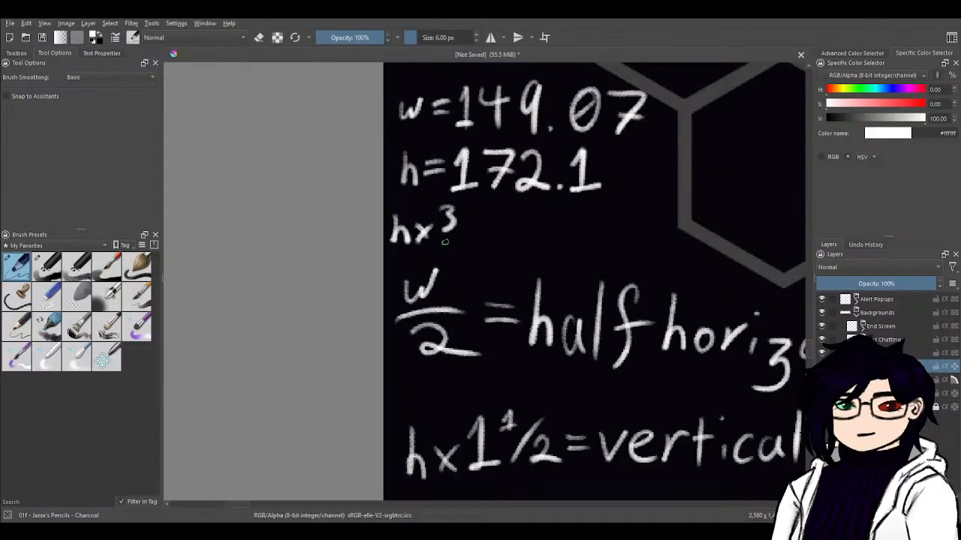
{"action": "mouse_move", "coordinate": [481, 208]}
{"action": "left_mouse_down"}
{"action": "mouse_move", "coordinate": [439, 243]}
{"action": "mouse_move", "coordinate": [478, 240]}
{"action": "left_mouse_up"}
{"action": "left_click_drag", "start_coordinate": [471, 228], "coordinate": [472, 255]}
{"action": "left_click_drag", "start_coordinate": [488, 223], "coordinate": [512, 221]}
{"action": "mouse_move", "coordinate": [486, 235]}
{"action": "left_mouse_down"}
{"action": "mouse_move", "coordinate": [532, 243]}
{"action": "mouse_move", "coordinate": [578, 218]}
{"action": "mouse_move", "coordinate": [588, 239]}
{"action": "mouse_move", "coordinate": [599, 212]}
{"action": "mouse_move", "coordinate": [604, 248]}
{"action": "left_mouse_up"}
{"action": "left_click", "coordinate": [615, 243]}
{"action": "mouse_move", "coordinate": [638, 207]}
{"action": "left_mouse_down"}
{"action": "mouse_move", "coordinate": [663, 204]}
{"action": "mouse_move", "coordinate": [652, 234]}
{"action": "mouse_move", "coordinate": [672, 222]}
{"action": "mouse_move", "coordinate": [662, 242]}
{"action": "left_mouse_up"}
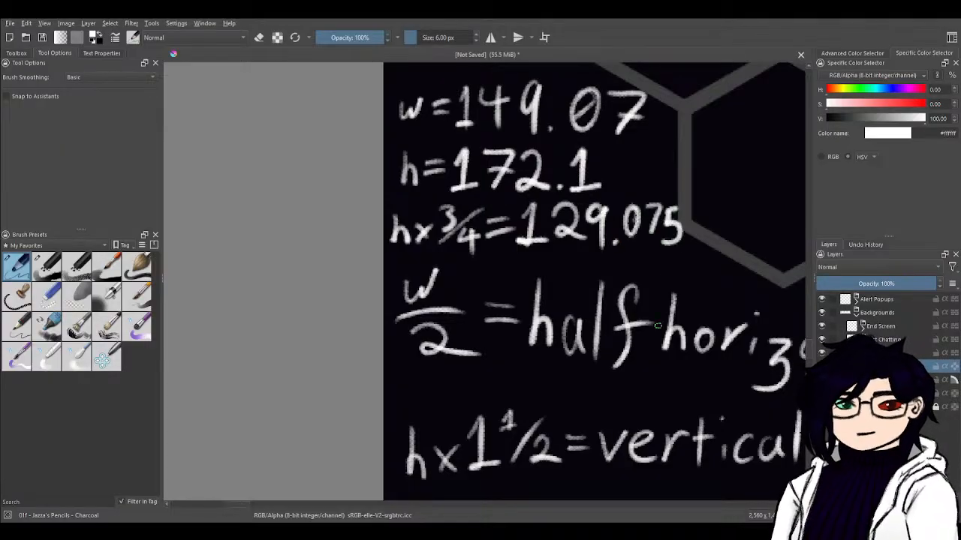
- Check the three-quarter height value against the Y positions of the bottom hexagon and the upper-left hexagon on the vector layer
{"action": "left_click", "coordinate": [885, 380]}
{"action": "scroll", "coordinate": [607, 334], "scroll_direction": "down", "scroll_amount": 3}
{"action": "scroll", "coordinate": [607, 334], "scroll_direction": "up", "scroll_amount": 3}
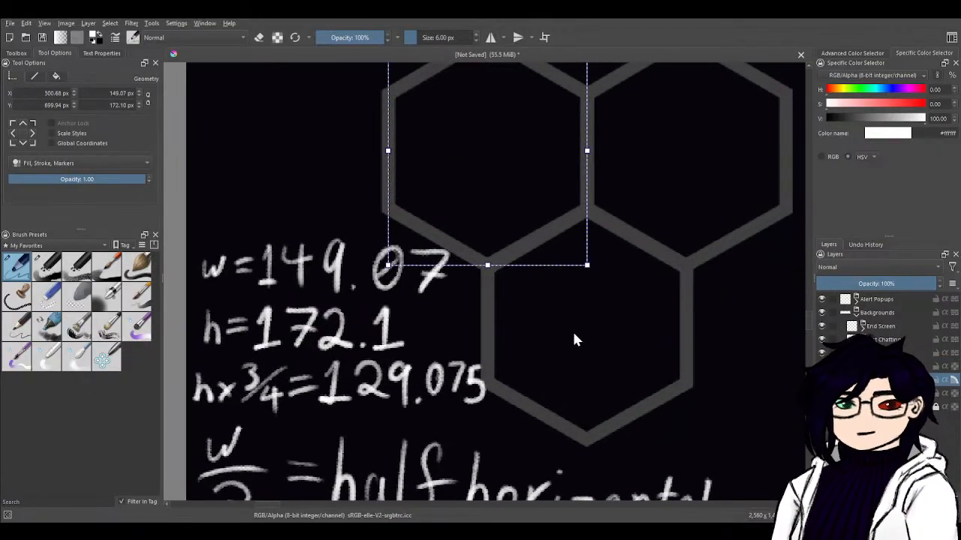
{"action": "left_click", "coordinate": [608, 368]}
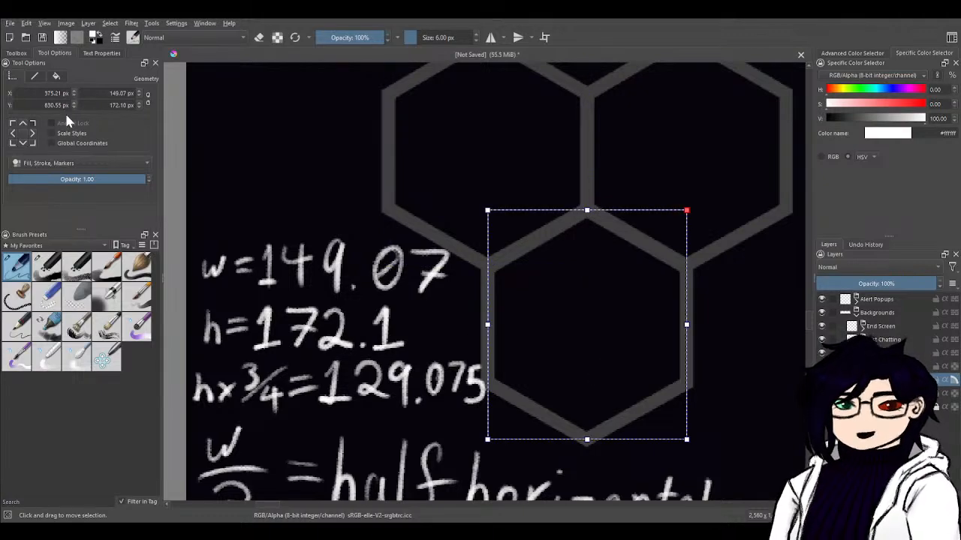
{"action": "left_click_drag", "start_coordinate": [443, 352], "coordinate": [471, 379]}
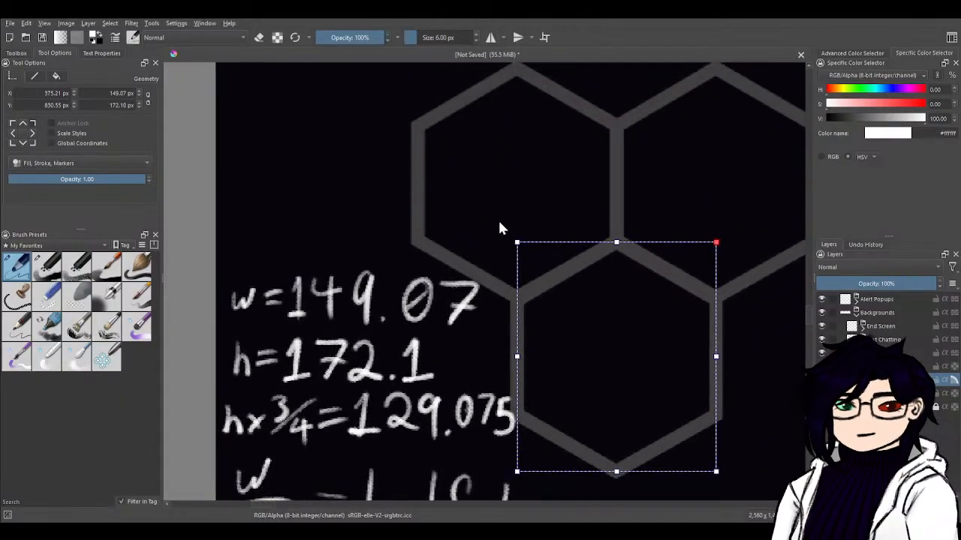
{"action": "left_click_drag", "start_coordinate": [476, 329], "coordinate": [438, 174]}
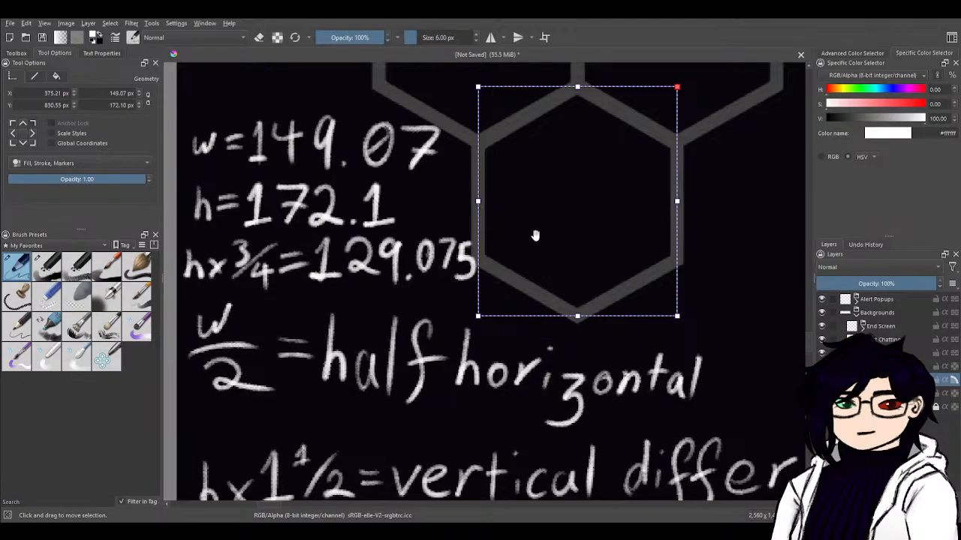
{"action": "scroll", "coordinate": [536, 232], "scroll_direction": "up", "scroll_amount": 4}
{"action": "left_click", "coordinate": [489, 168]}
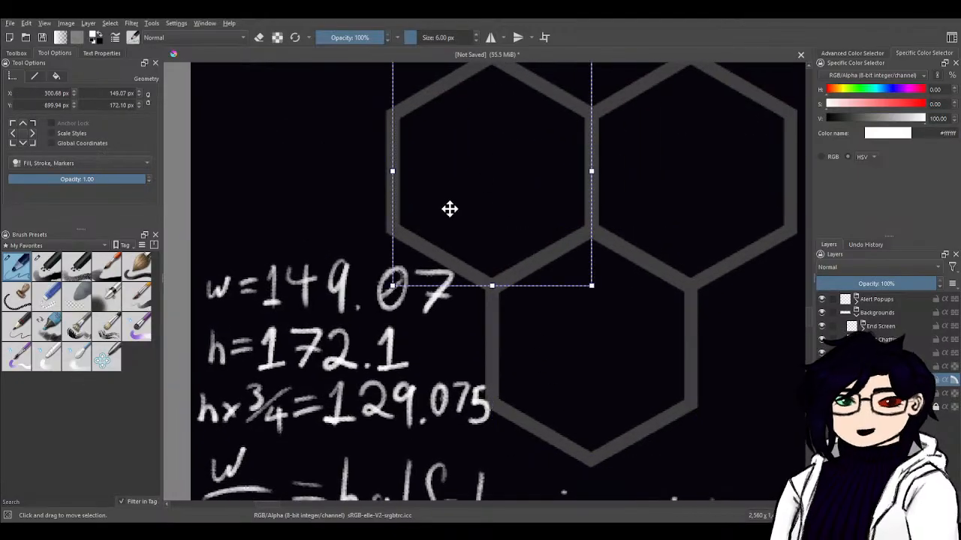
{"action": "left_click_drag", "start_coordinate": [244, 228], "coordinate": [250, 282]}
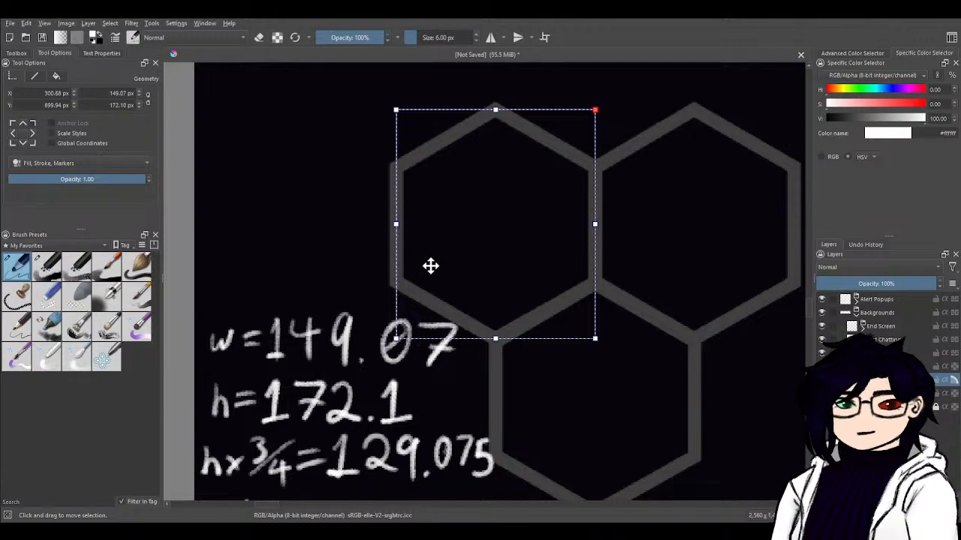
- Select the bottom hexagon and set its X position to 226.145 px
{"action": "scroll", "coordinate": [521, 137], "scroll_direction": "down", "scroll_amount": 3}
{"action": "scroll", "coordinate": [527, 306], "scroll_direction": "down", "scroll_amount": 2}
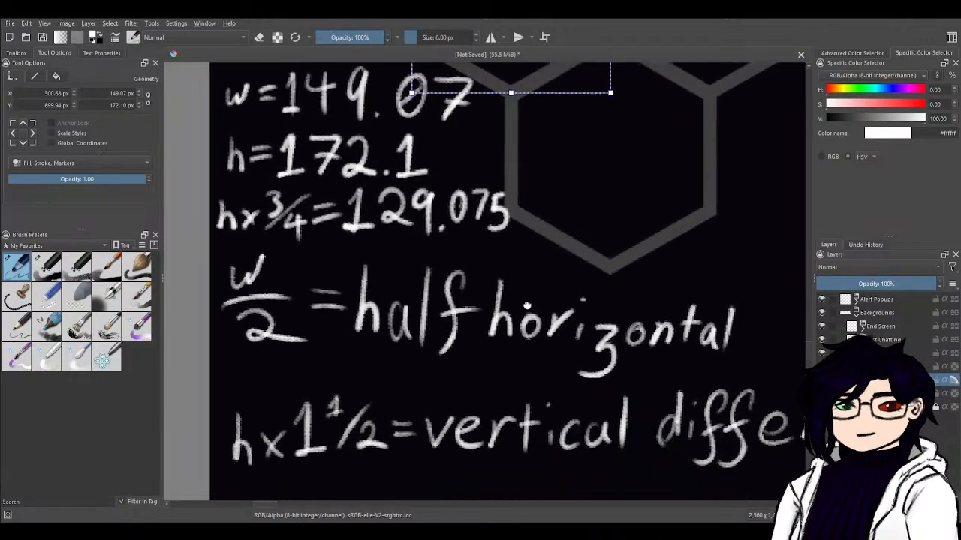
{"action": "left_click_drag", "start_coordinate": [527, 305], "coordinate": [524, 296]}
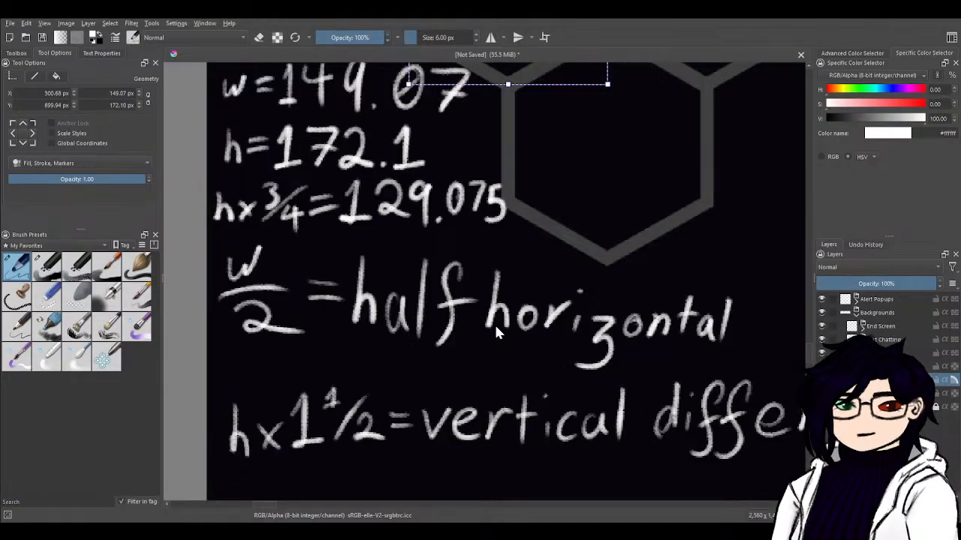
{"action": "scroll", "coordinate": [493, 323], "scroll_direction": "up", "scroll_amount": 3}
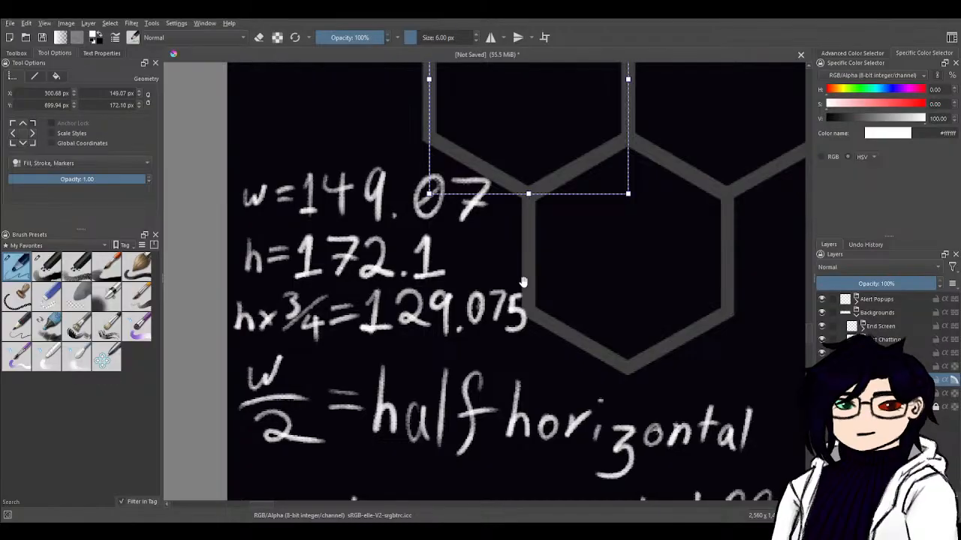
{"action": "mouse_move", "coordinate": [524, 289]}
{"action": "left_mouse_down"}
{"action": "mouse_move", "coordinate": [579, 407]}
{"action": "mouse_move", "coordinate": [491, 273]}
{"action": "mouse_move", "coordinate": [565, 276]}
{"action": "left_mouse_up"}
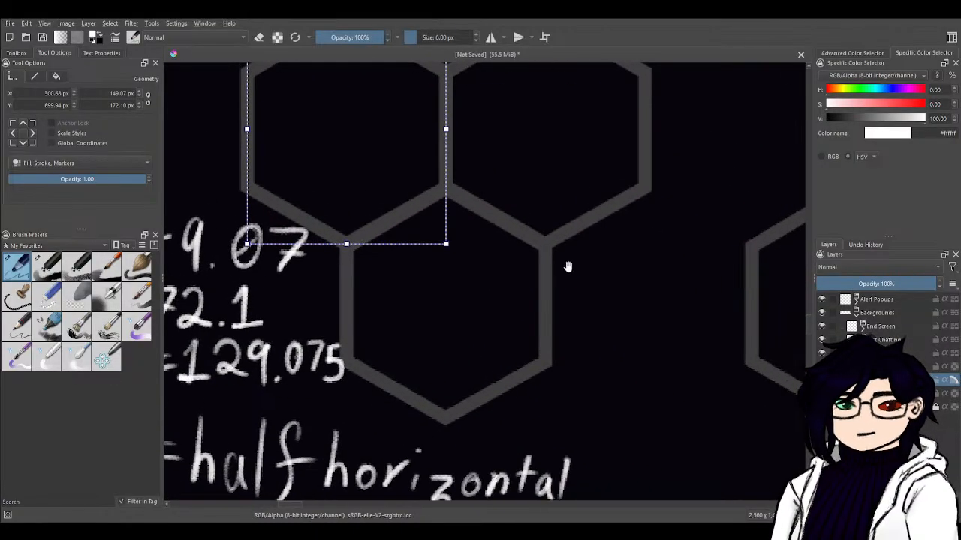
{"action": "scroll", "coordinate": [497, 418], "scroll_direction": "up", "scroll_amount": 2}
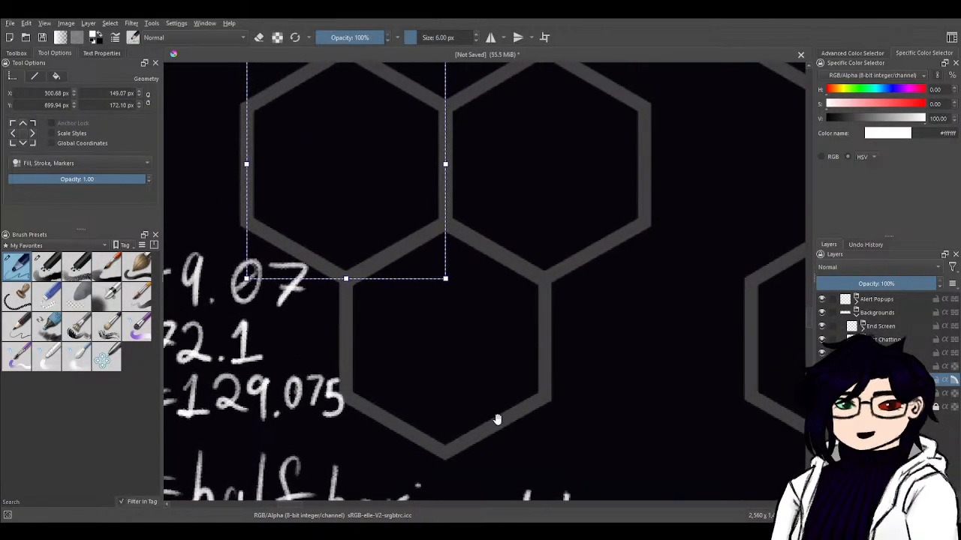
{"action": "left_click", "coordinate": [490, 376]}
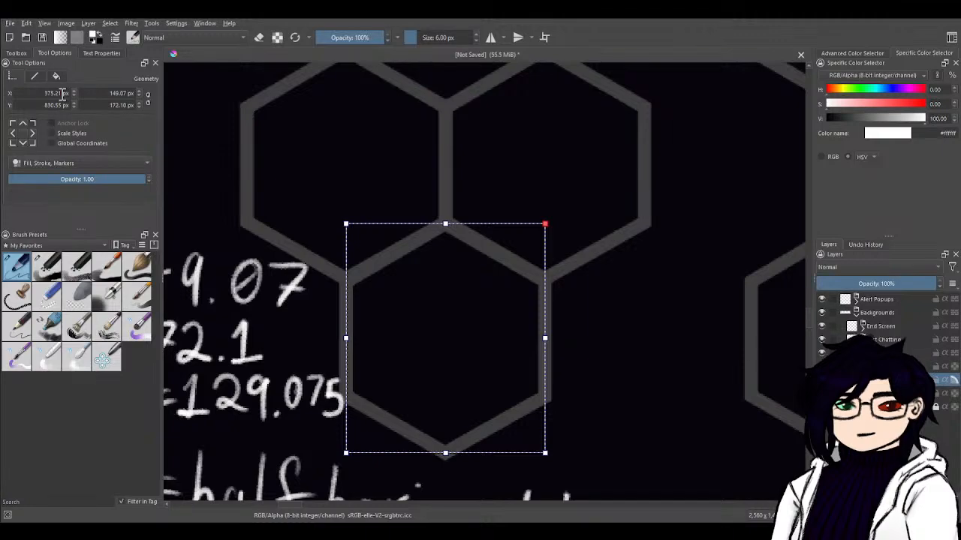
{"action": "double_click", "coordinate": [50, 96]}
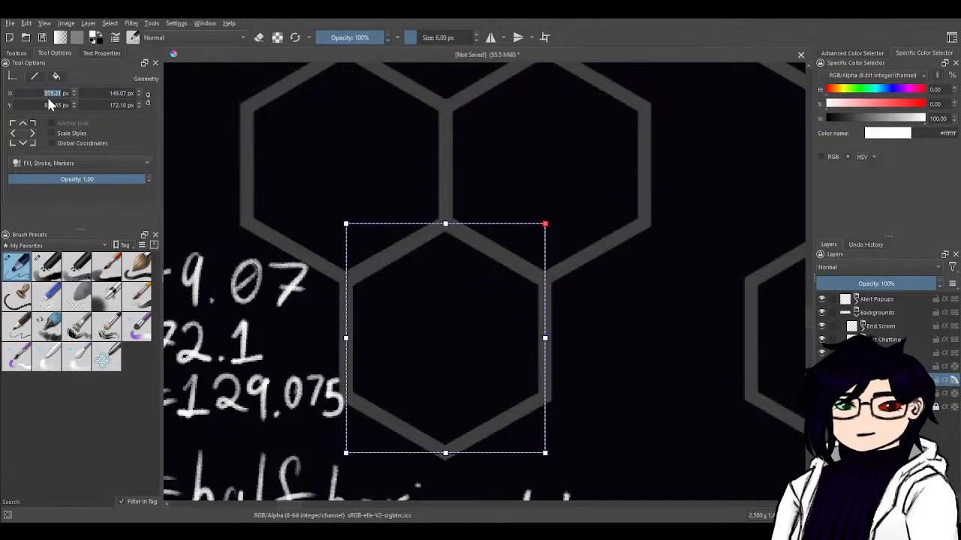
{"action": "type", "text": "22"}
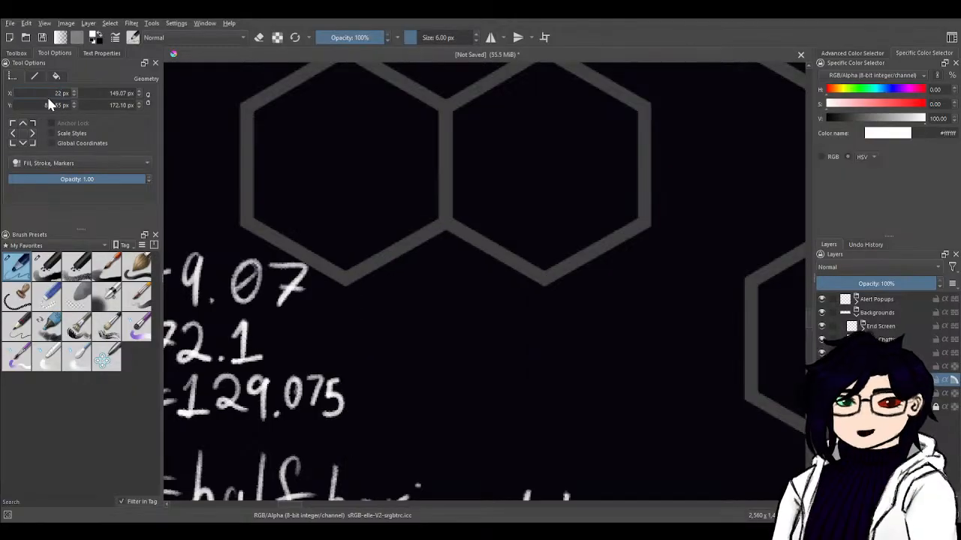
{"action": "type", "text": "6.145"}
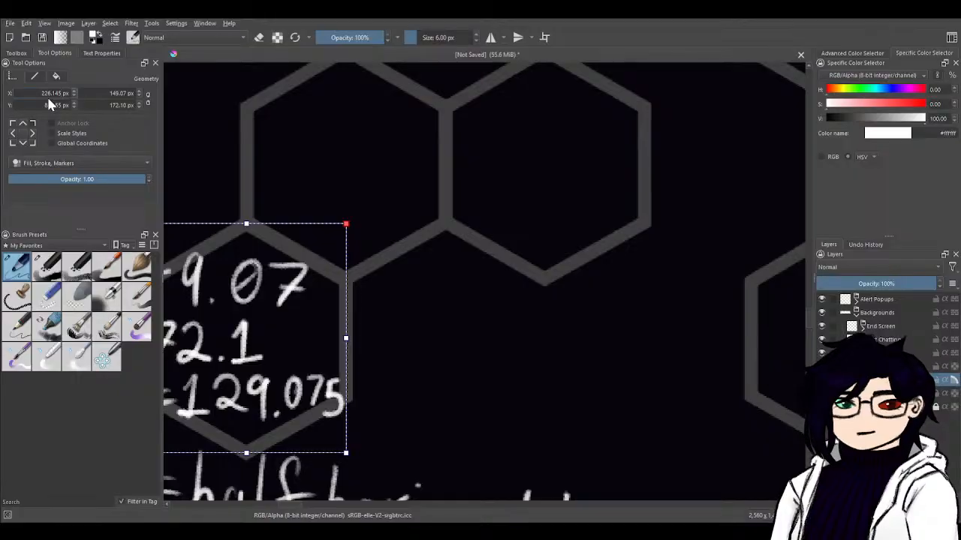
{"action": "key", "text": "Return"}
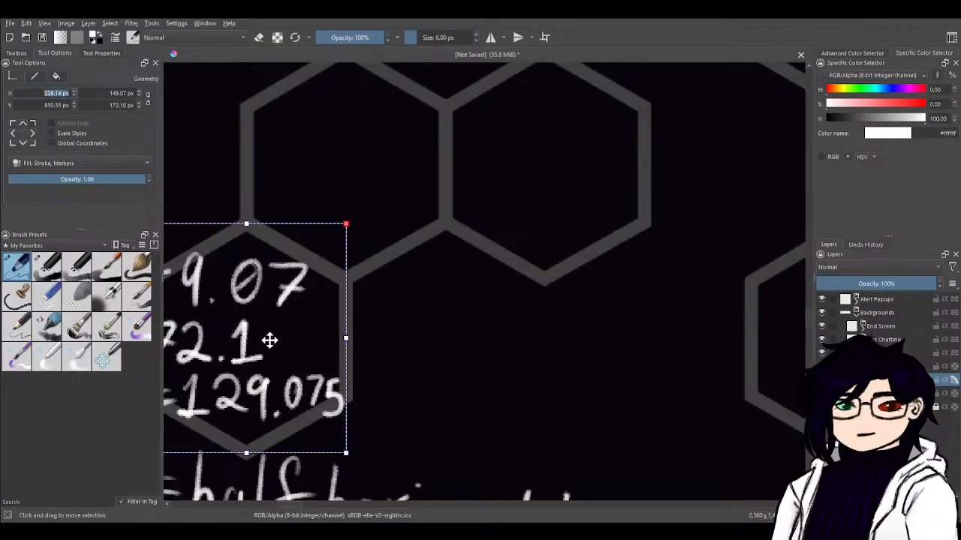
- Inspect the coordinates of the adjoining hexagon above and to the right of the moved one
{"action": "left_click", "coordinate": [258, 389]}
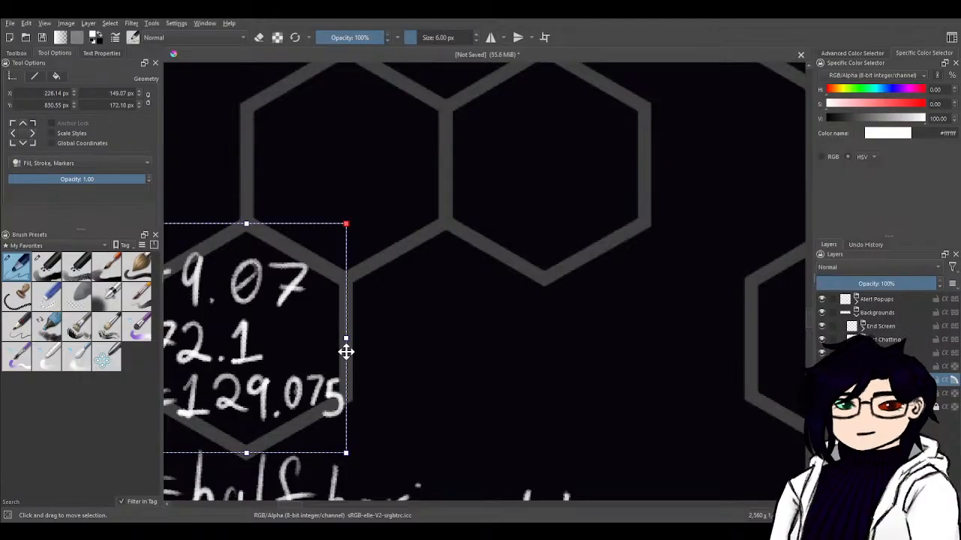
{"action": "left_click_drag", "start_coordinate": [423, 329], "coordinate": [654, 270]}
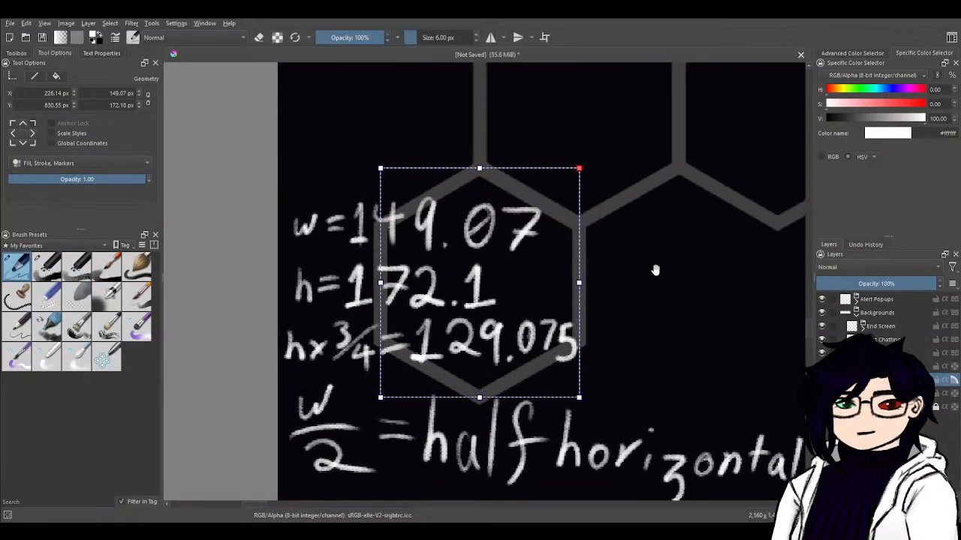
{"action": "left_click", "coordinate": [627, 132]}
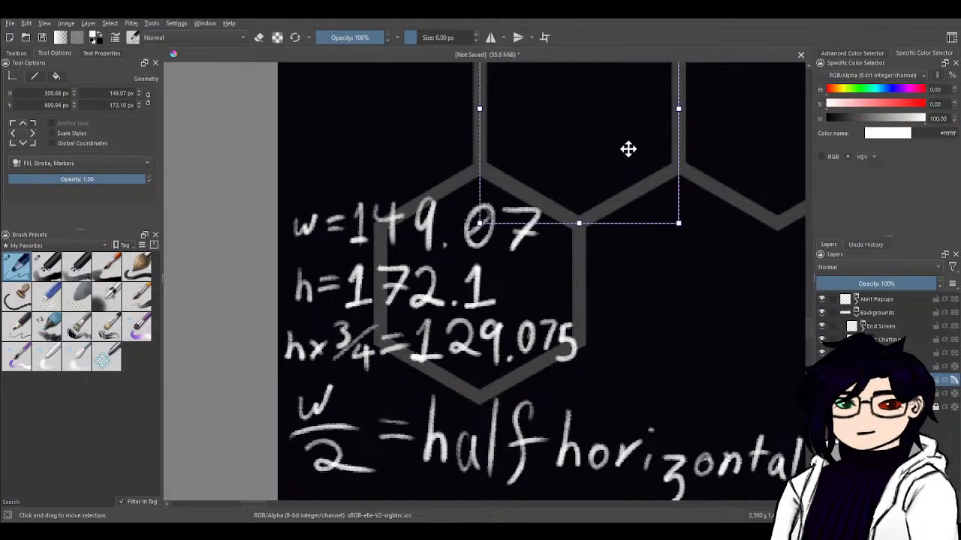
{"action": "key", "text": "ctrl+z"}
{"action": "key", "text": "ctrl+shift+z"}
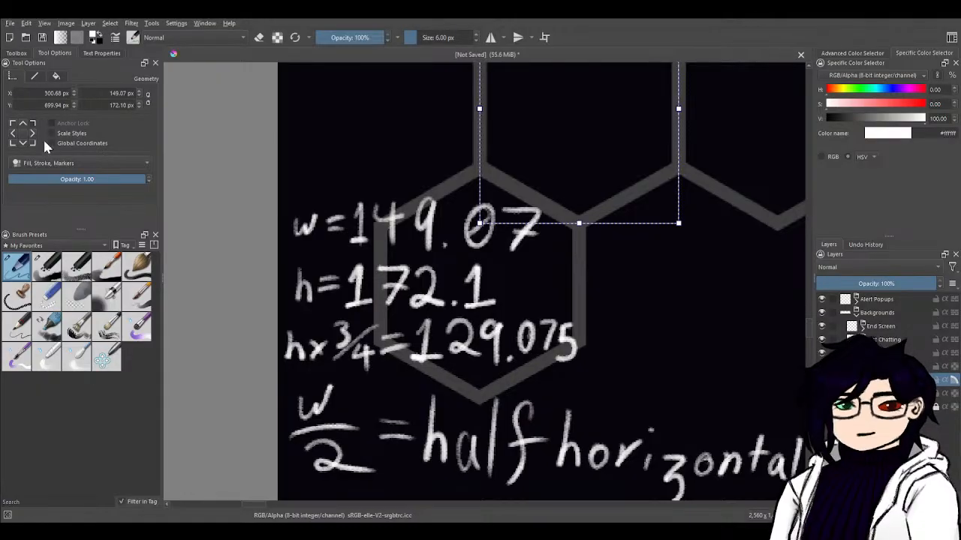
- Try to set the Y position of the hexagon below the tiled row to 570.865 px
{"action": "left_click", "coordinate": [484, 376]}
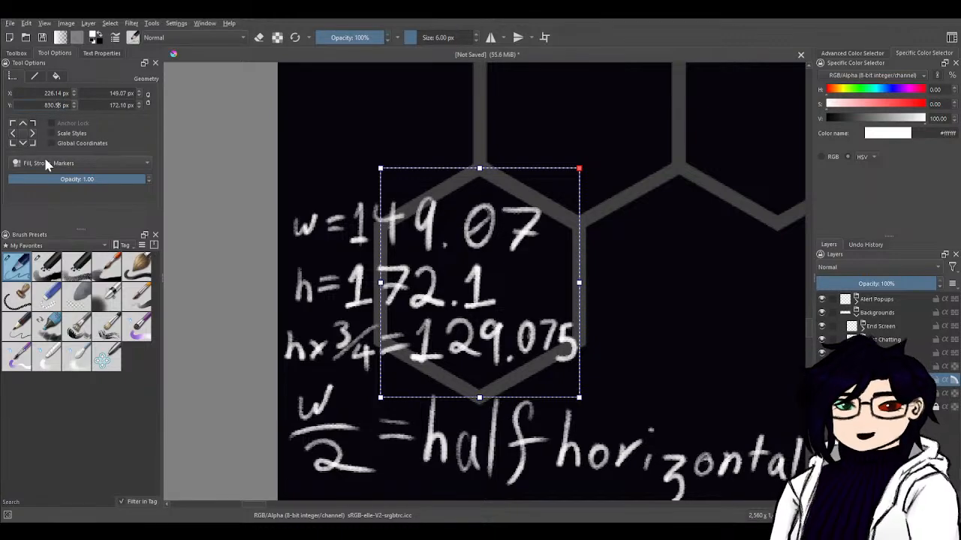
{"action": "key", "text": "Right"}
{"action": "key", "text": "Right"}
{"action": "key", "text": "shift+Left"}
{"action": "key", "text": "shift+Left"}
{"action": "key", "text": "shift+Left"}
{"action": "key", "text": "shift+Left"}
{"action": "key", "text": "shift+Left"}
{"action": "key", "text": "shift+Left"}
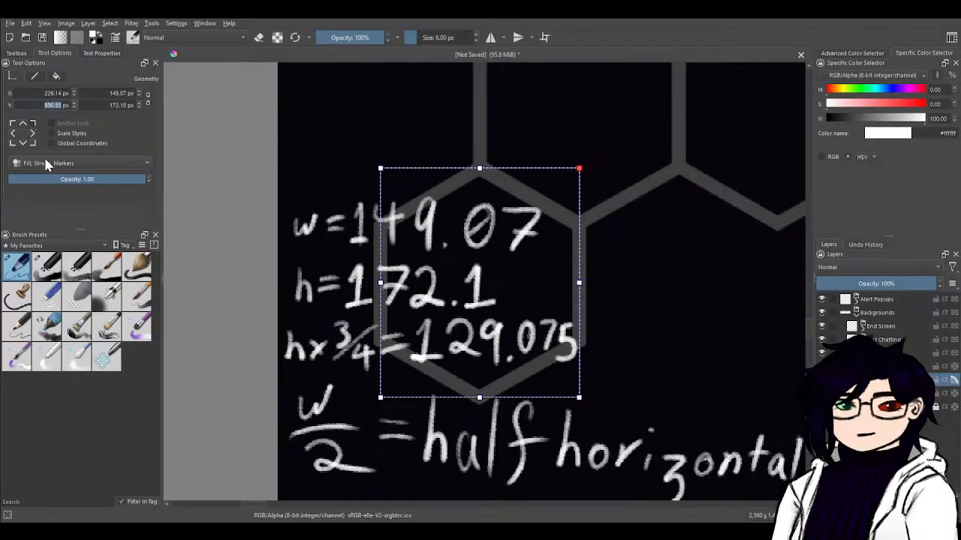
{"action": "key", "text": "Delete"}
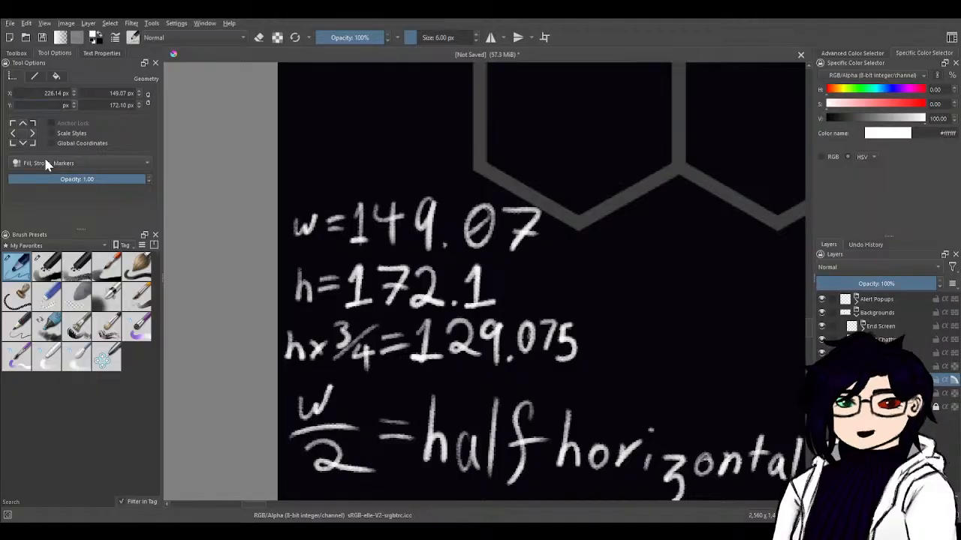
{"action": "key", "text": "Return"}
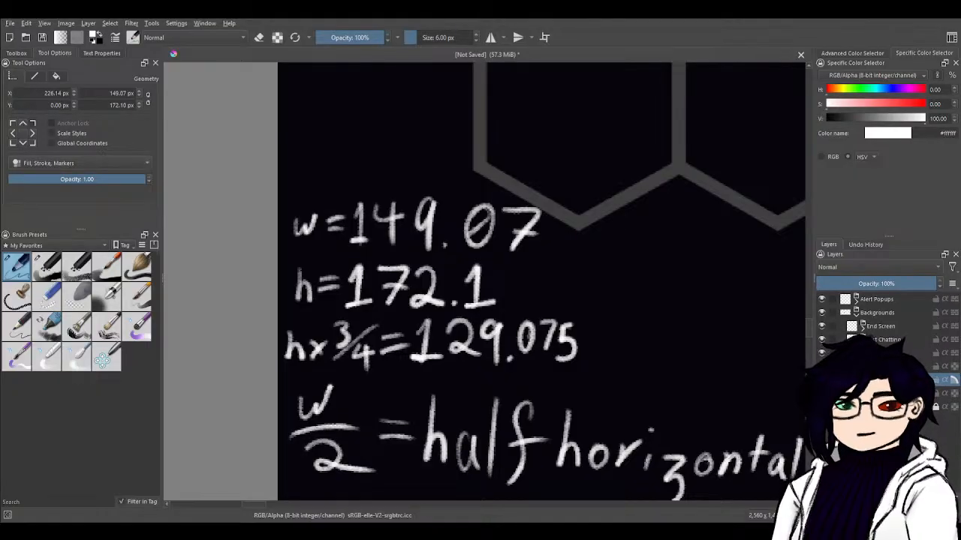
{"action": "key", "text": "BackSpace"}
{"action": "key", "text": "BackSpace"}
{"action": "key", "text": "BackSpace"}
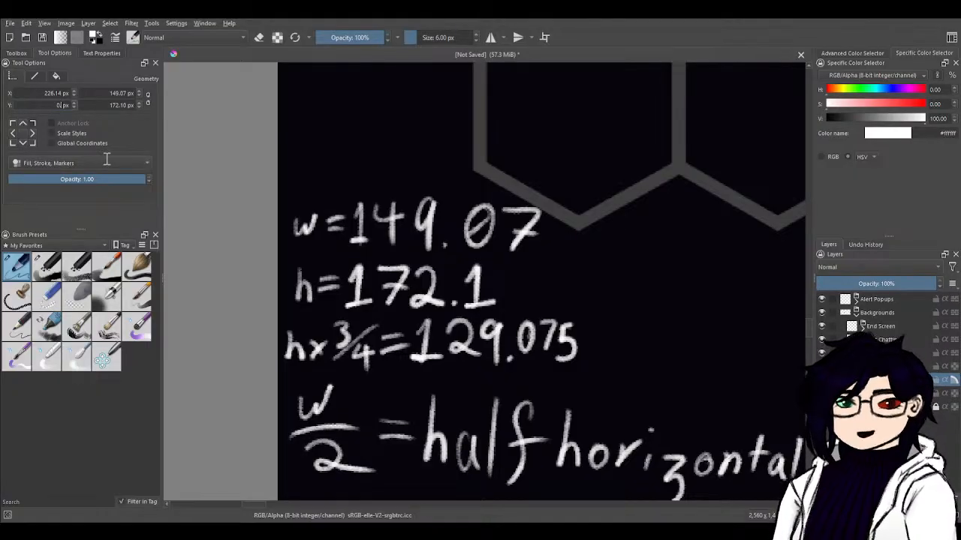
{"action": "key", "text": "BackSpace"}
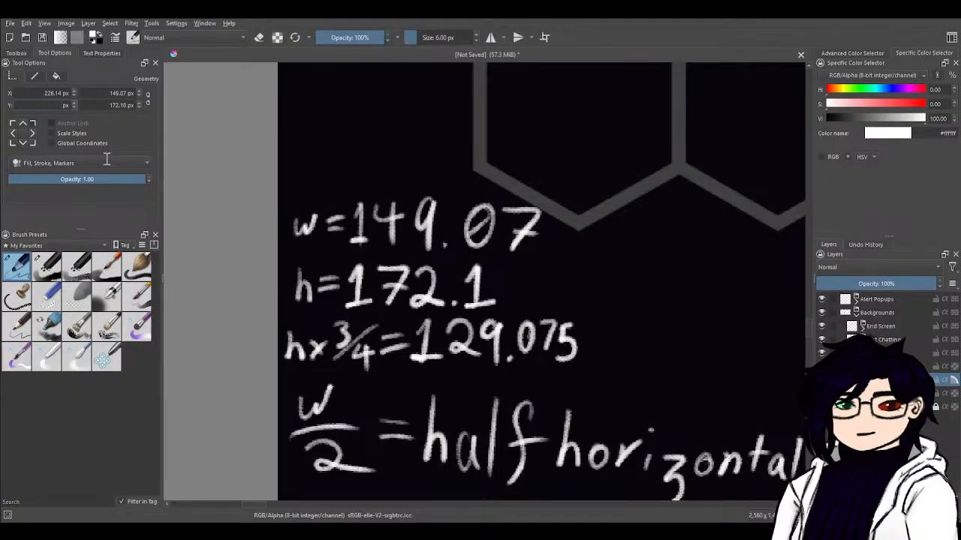
{"action": "type", "text": "5 "}
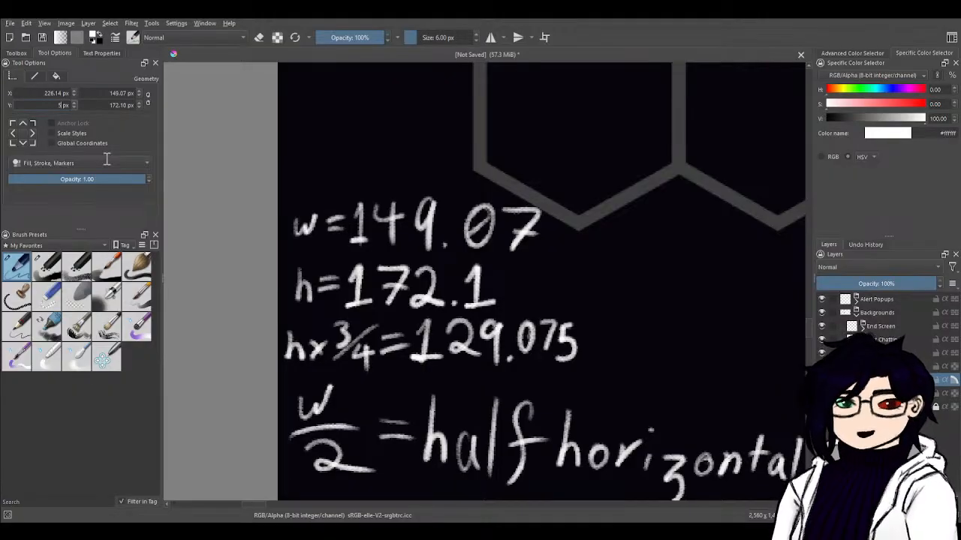
{"action": "type", "text": "70"}
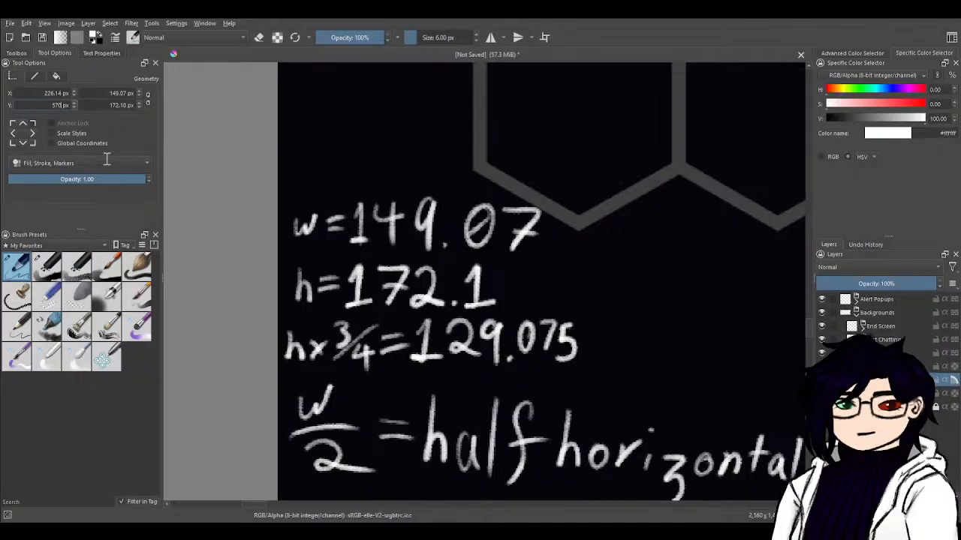
{"action": "type", "text": "."}
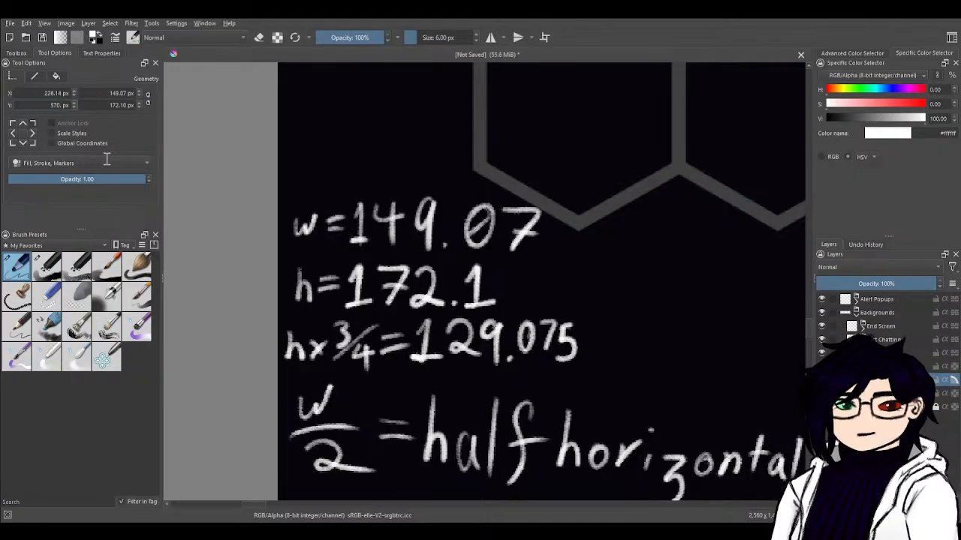
{"action": "type", "text": "864"}
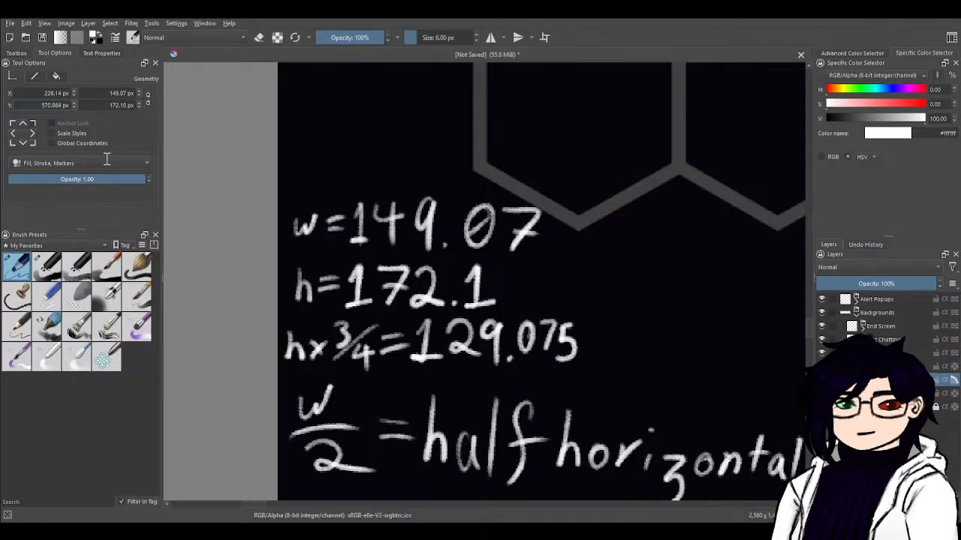
{"action": "key", "text": "BackSpace"}
{"action": "type", "text": "5"}
{"action": "key", "text": "Return"}
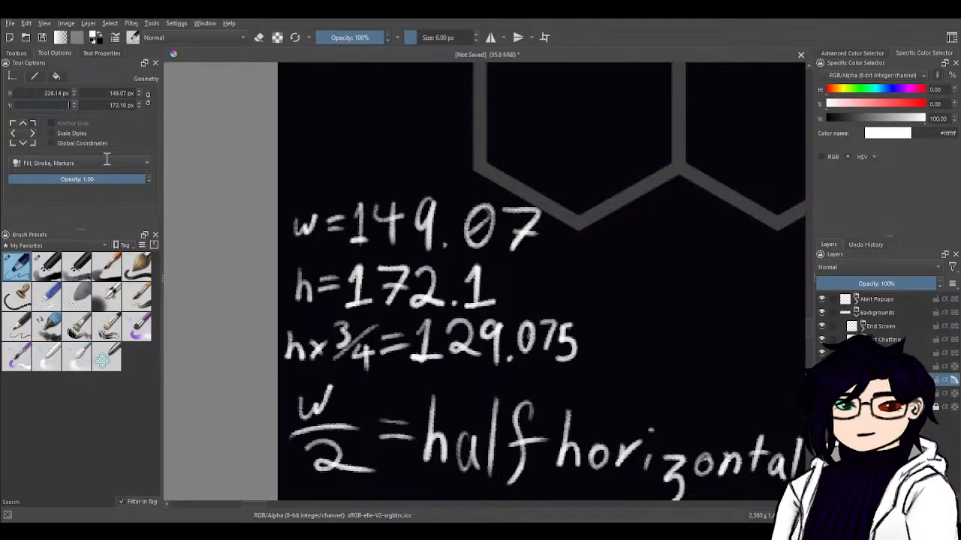
- Try again to give the hexagon at the canvas's upper edge a Y position of 570.865 px, and undo the changes
{"action": "left_click_drag", "start_coordinate": [560, 156], "coordinate": [532, 428]}
{"action": "left_click_drag", "start_coordinate": [579, 323], "coordinate": [492, 472]}
{"action": "key", "text": "minus"}
{"action": "key", "text": "minus"}
{"action": "key", "text": "minus"}
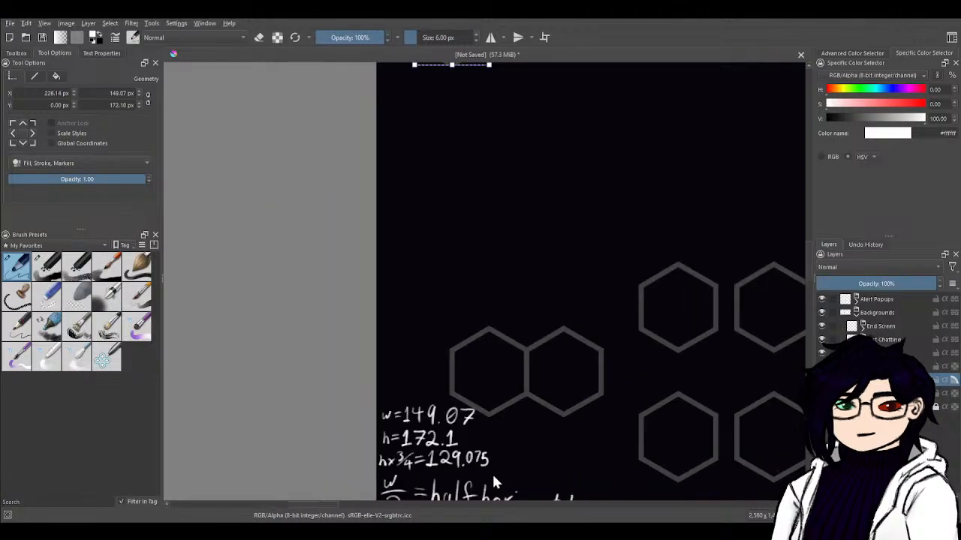
{"action": "left_click_drag", "start_coordinate": [541, 240], "coordinate": [550, 363]}
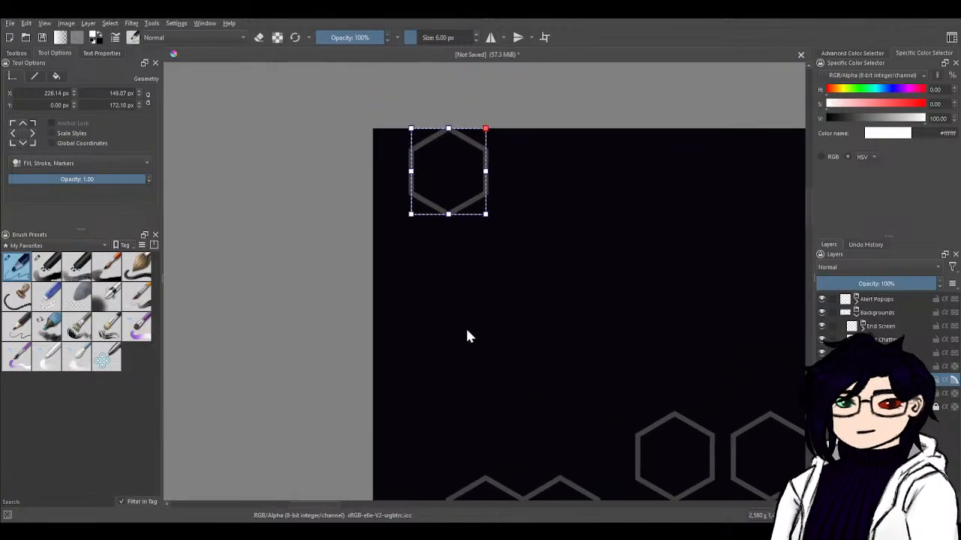
{"action": "double_click", "coordinate": [59, 106]}
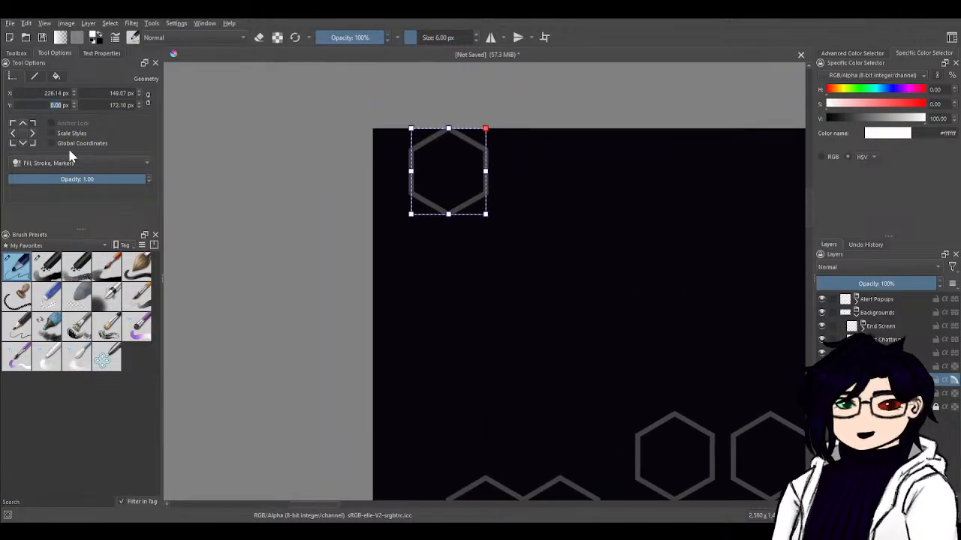
{"action": "type", "text": "570"}
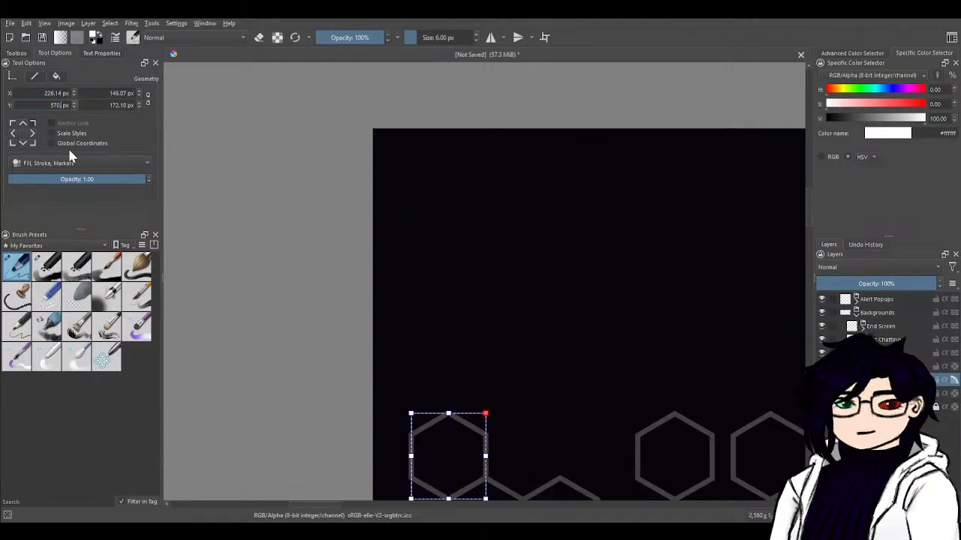
{"action": "type", "text": ".865"}
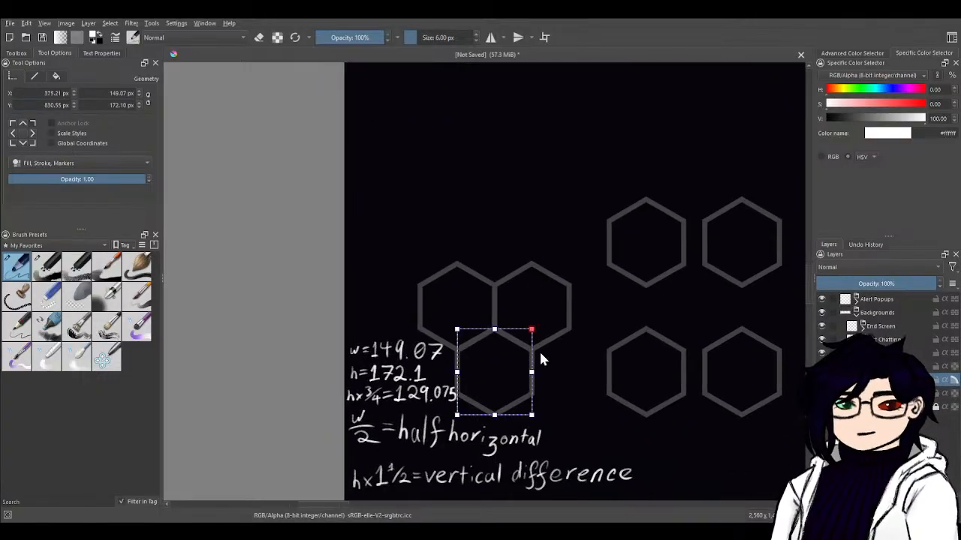
{"action": "key", "text": "ctrl+z"}
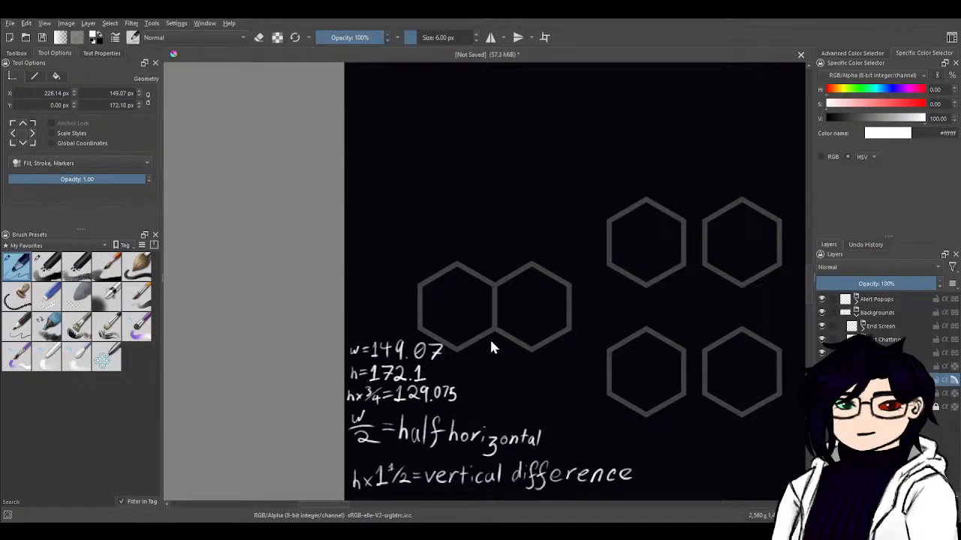
- Set the Y position of the hexagon at the canvas's upper edge to 570.865 px and undo the stray move
{"action": "left_click_drag", "start_coordinate": [463, 182], "coordinate": [536, 262]}
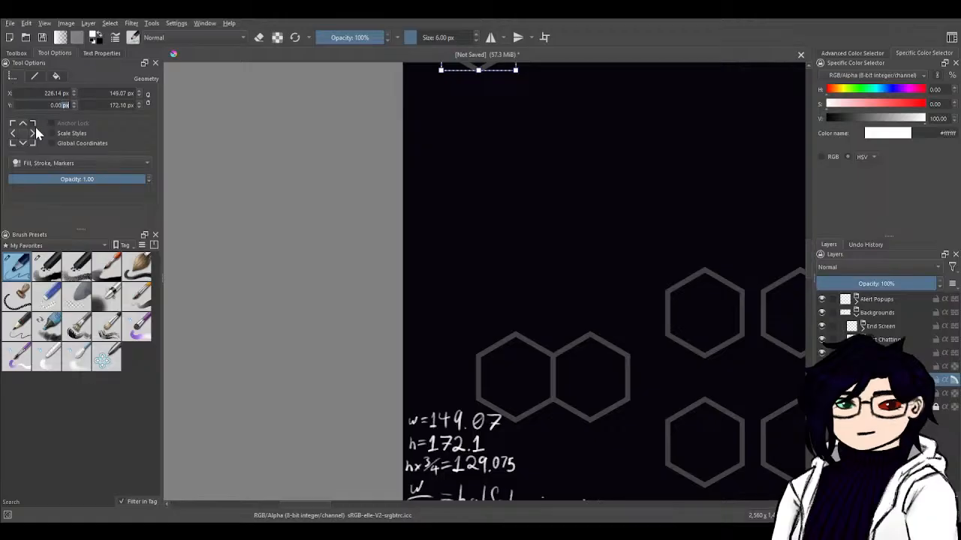
{"action": "key", "text": "BackSpace"}
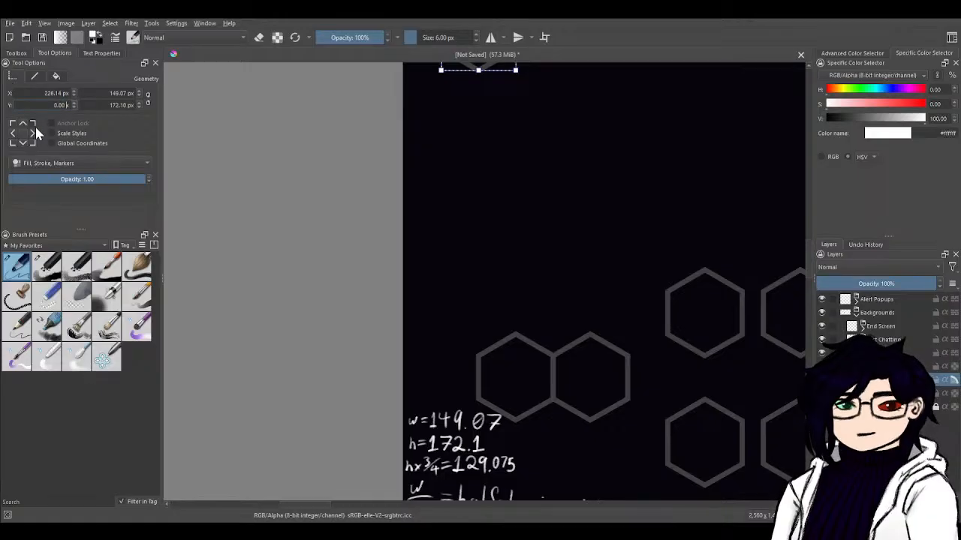
{"action": "key", "text": "BackSpace"}
{"action": "key", "text": "BackSpace"}
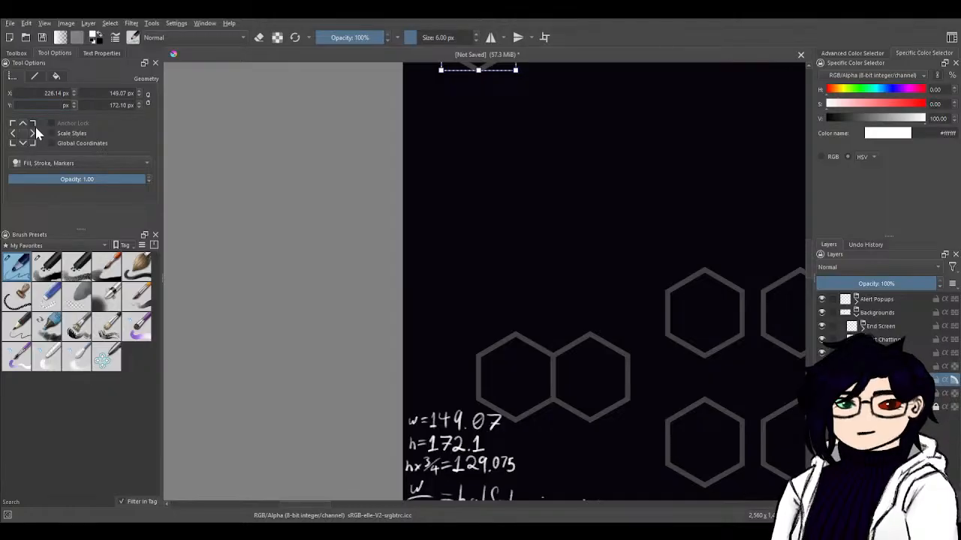
{"action": "type", "text": "570 "}
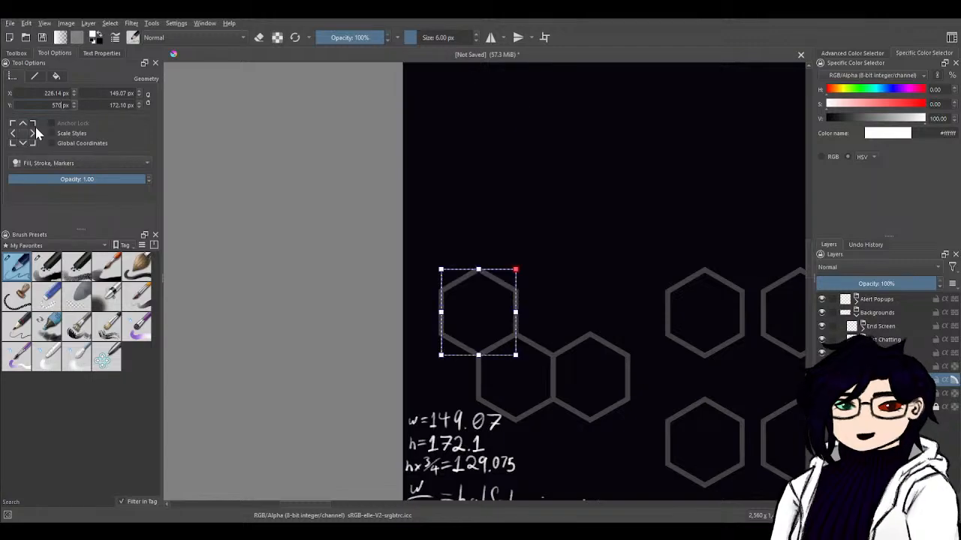
{"action": "type", "text": ".865"}
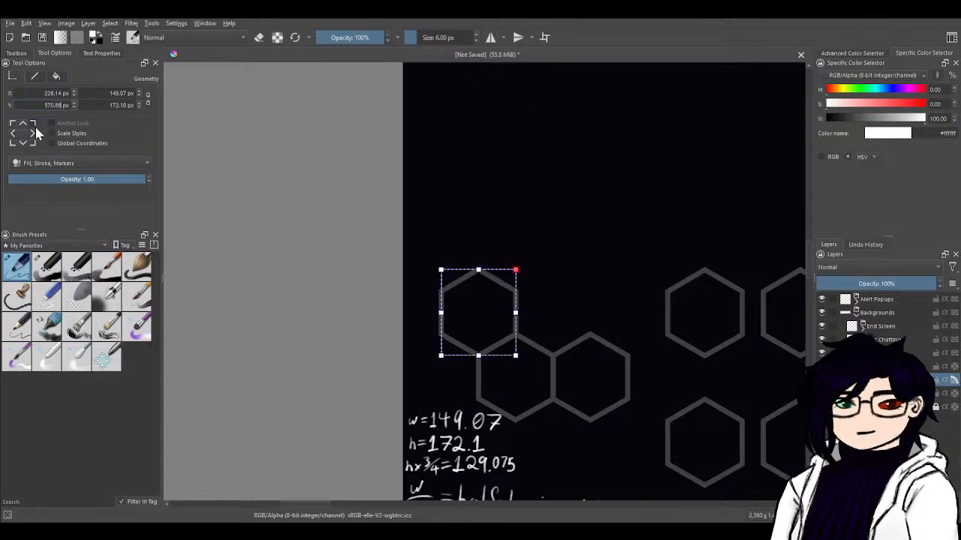
{"action": "type", "text": "b"}
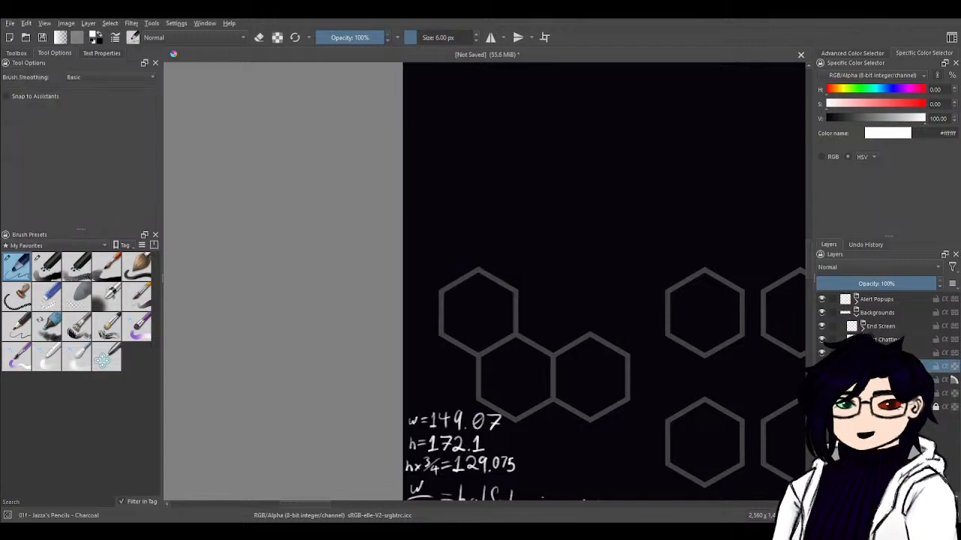
{"action": "left_click", "coordinate": [885, 380]}
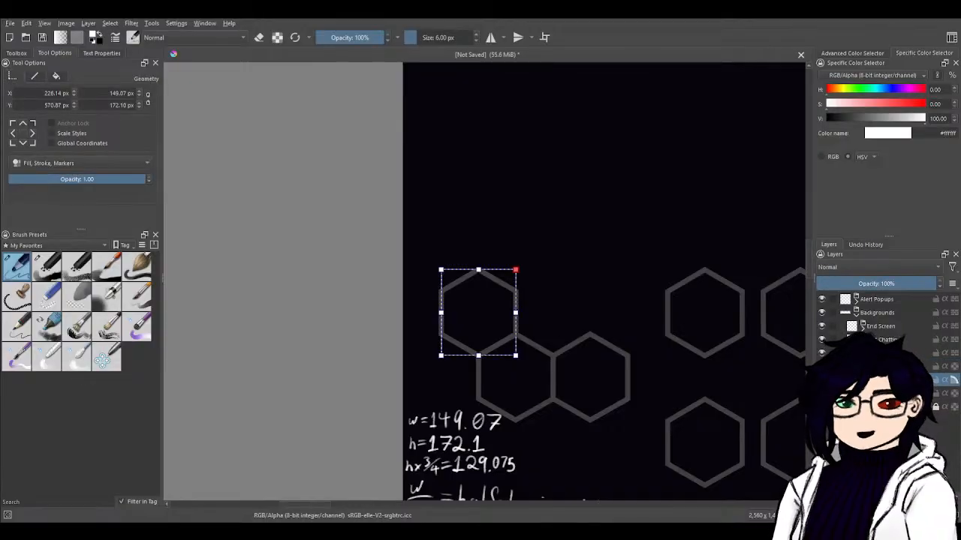
{"action": "mouse_move", "coordinate": [495, 337]}
{"action": "left_mouse_down"}
{"action": "mouse_move", "coordinate": [487, 323]}
{"action": "mouse_move", "coordinate": [490, 341]}
{"action": "left_mouse_up"}
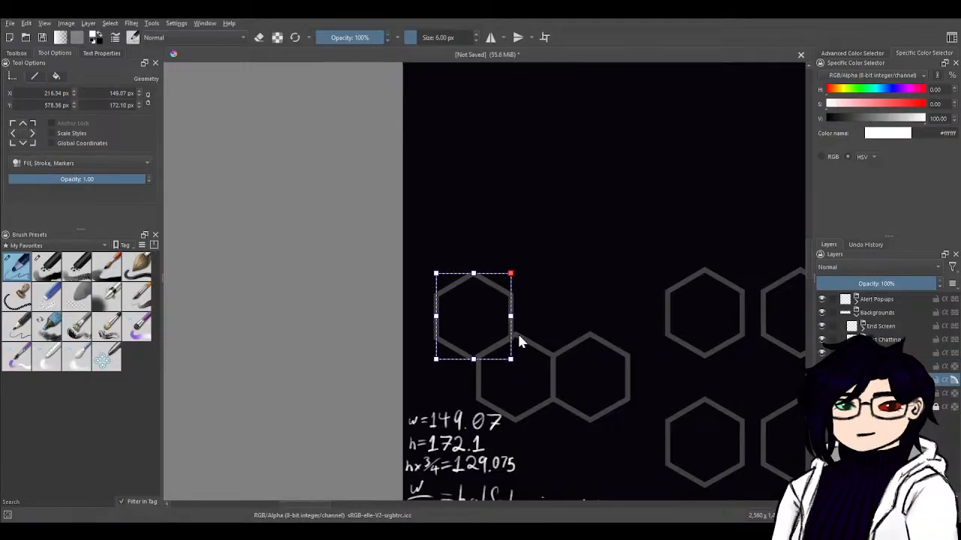
{"action": "key", "text": "ctrl+z"}
{"action": "left_click_drag", "start_coordinate": [585, 403], "coordinate": [529, 348]}
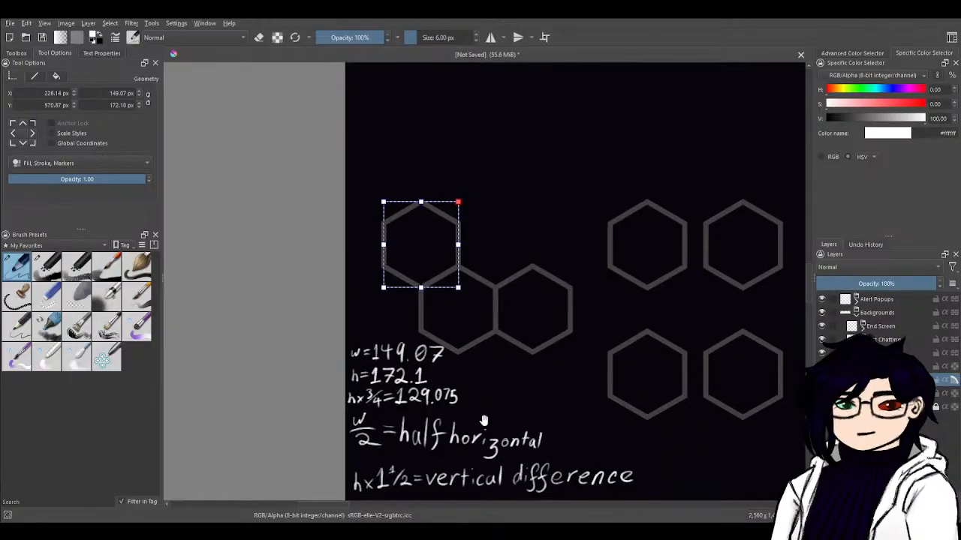
{"action": "left_click_drag", "start_coordinate": [485, 422], "coordinate": [485, 366]}
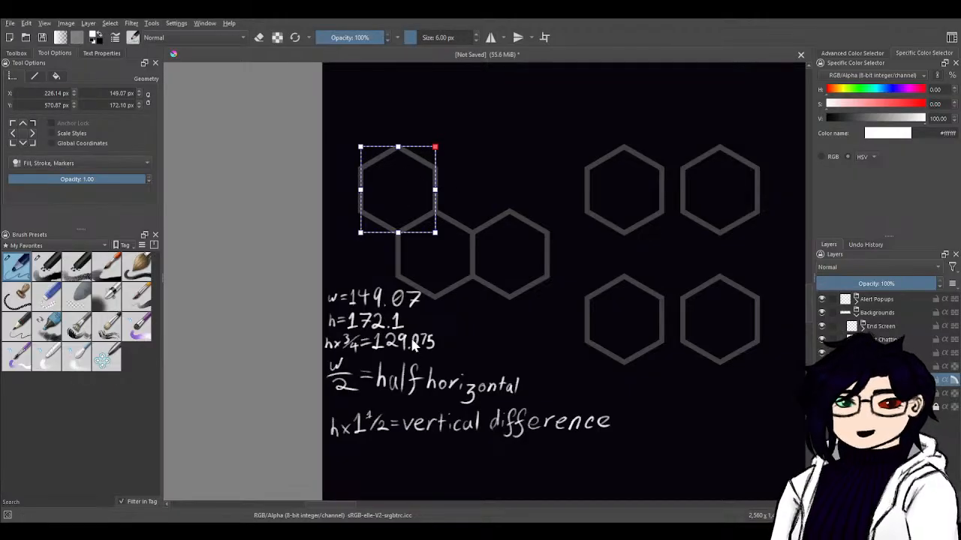
{"action": "left_click_drag", "start_coordinate": [553, 341], "coordinate": [564, 214]}
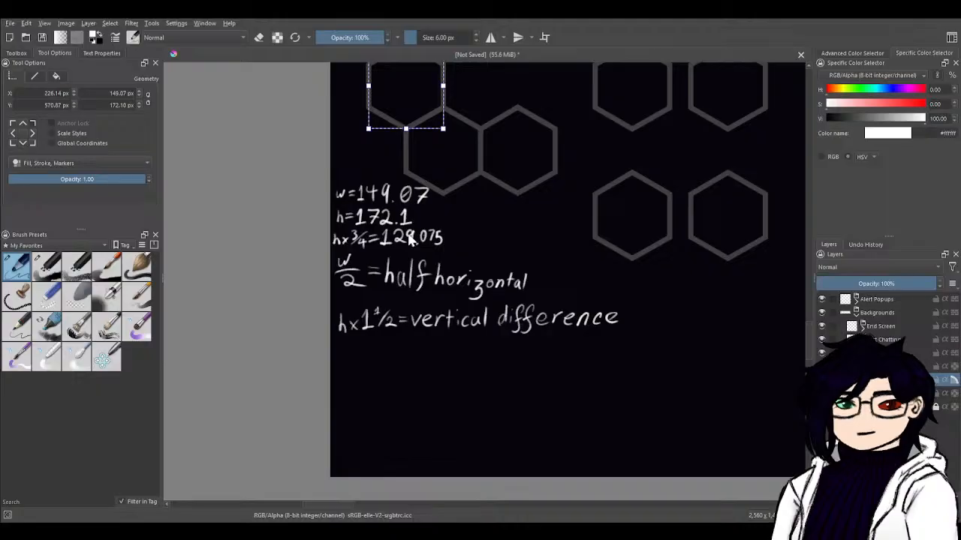
{"action": "left_click_drag", "start_coordinate": [413, 129], "coordinate": [501, 248]}
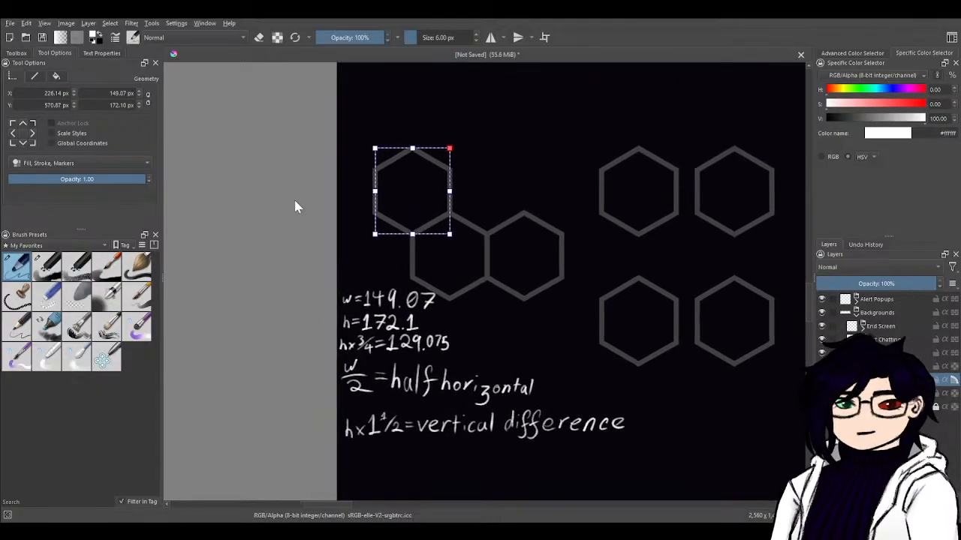
{"action": "left_click_drag", "start_coordinate": [483, 406], "coordinate": [494, 360]}
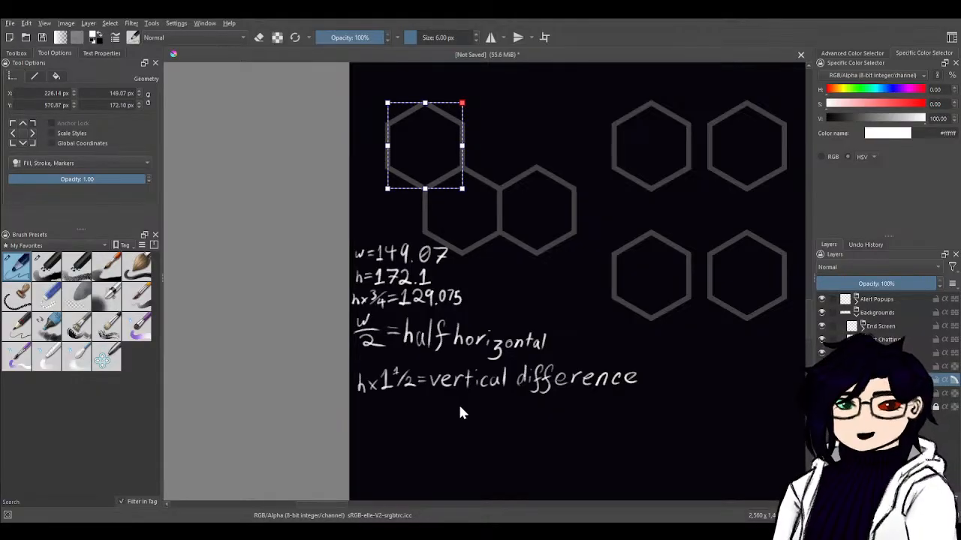
- Paste a copy of the selected hexagon and place it just right of the original, at about Y 592 px
{"action": "key", "text": "ctrl+v"}
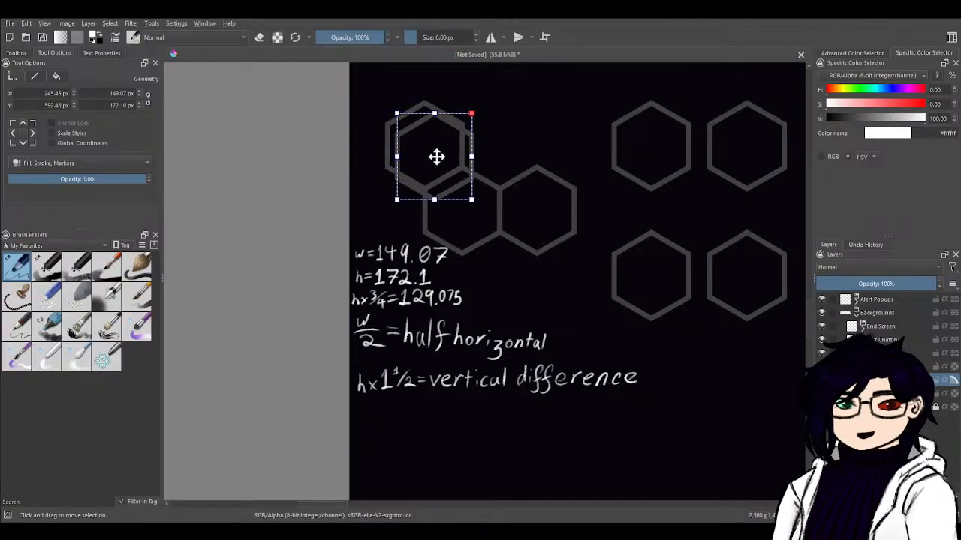
{"action": "left_click_drag", "start_coordinate": [435, 157], "coordinate": [524, 149]}
- Check the original upper hexagon's X position and give the pasted copy beside it the same X of 226.14 px
{"action": "left_click", "coordinate": [417, 136]}
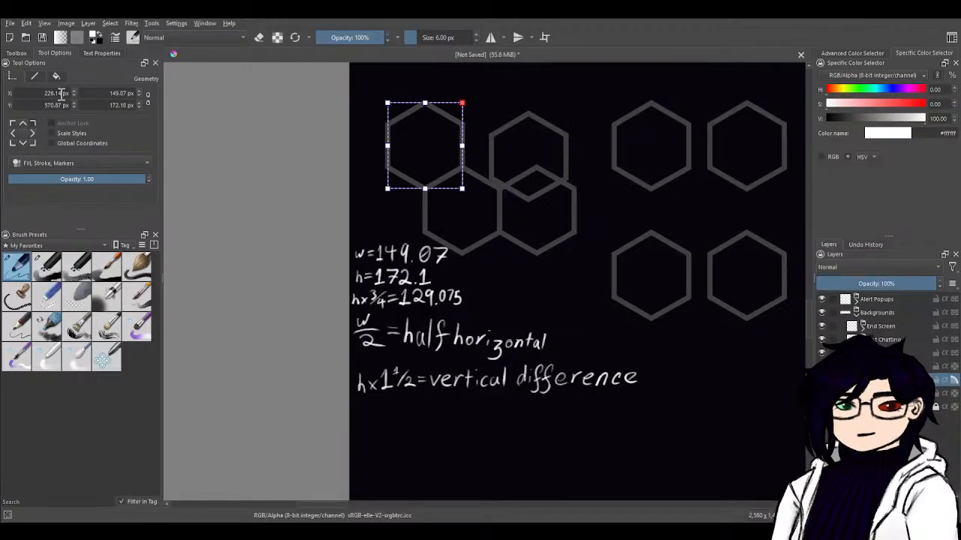
{"action": "left_click_drag", "start_coordinate": [64, 93], "coordinate": [37, 94]}
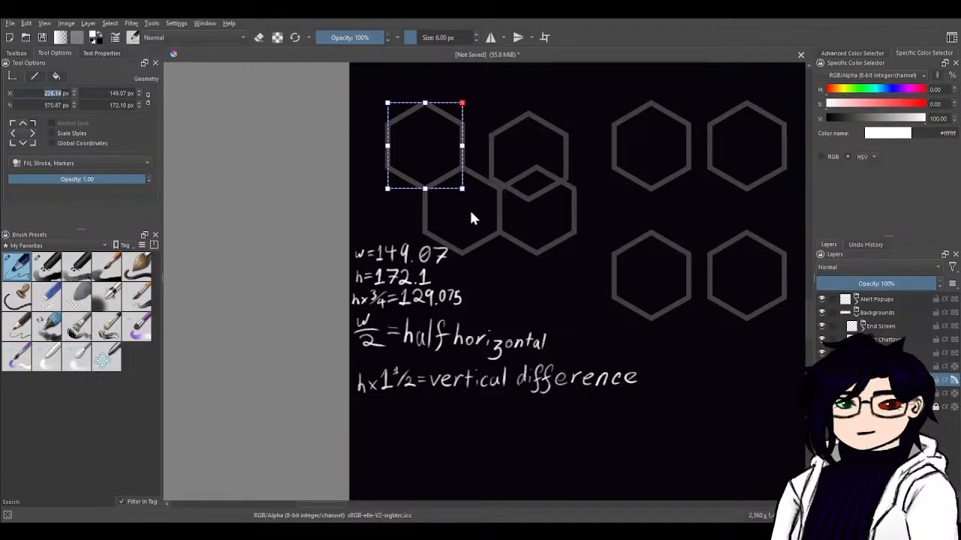
{"action": "left_click", "coordinate": [515, 142]}
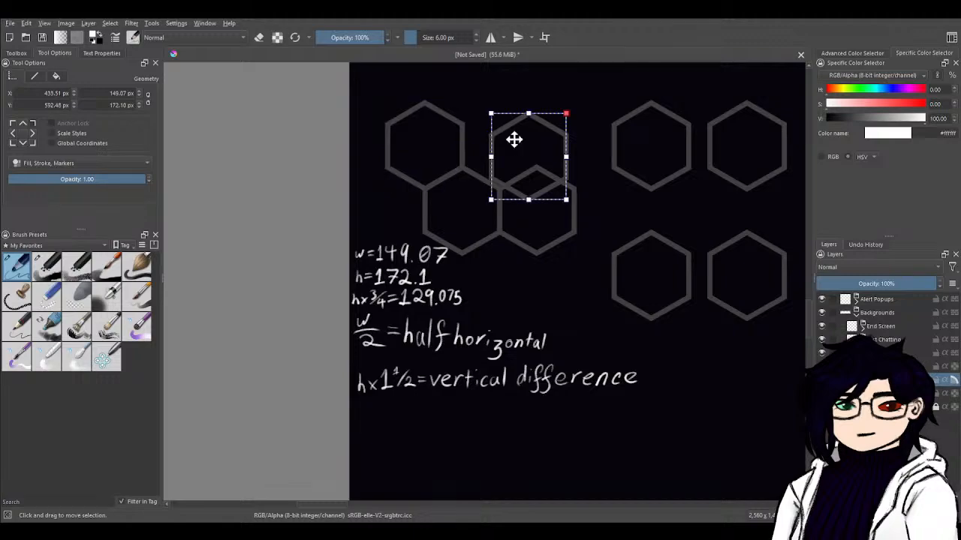
{"action": "left_click_drag", "start_coordinate": [61, 93], "coordinate": [37, 94]}
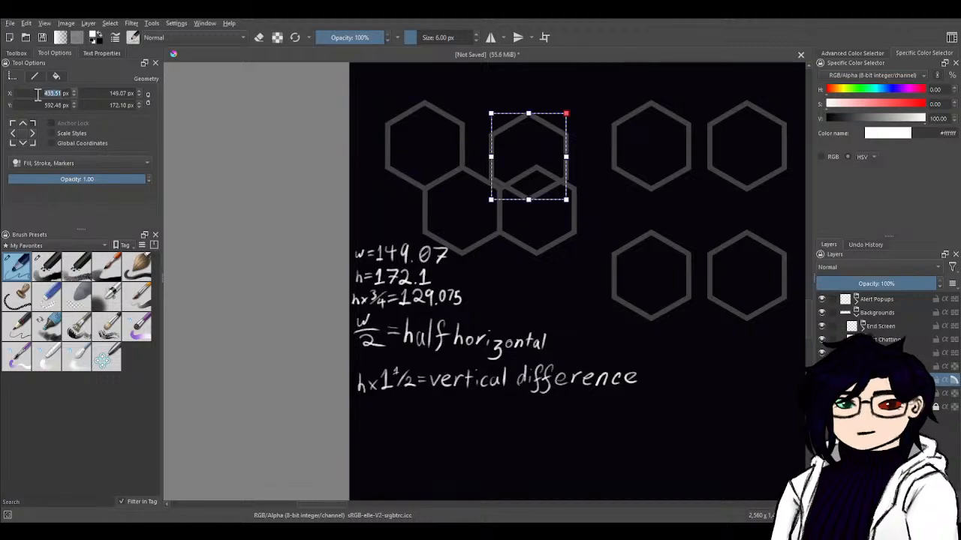
{"action": "type", "text": "226.14"}
{"action": "key", "text": "Return"}
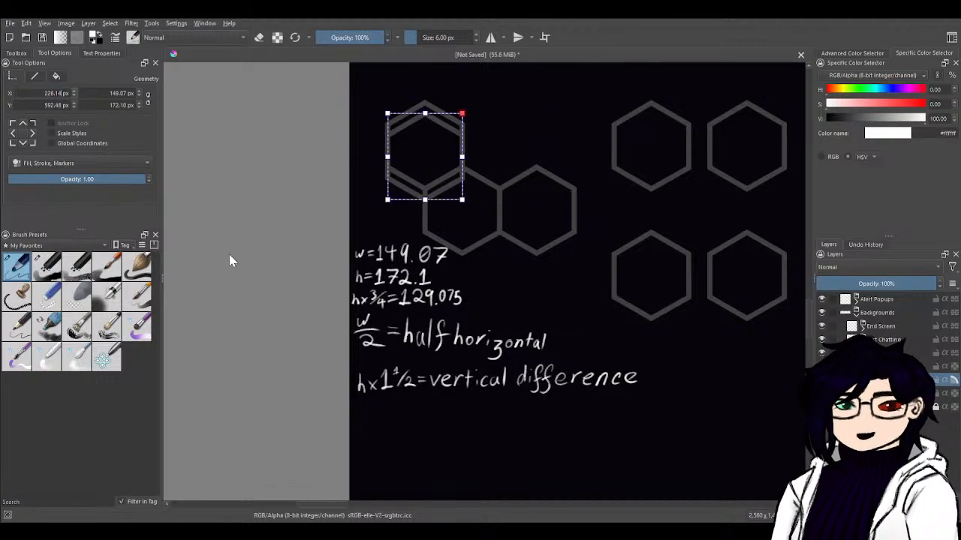
- Set the pasted hexagon's Y position to 829.015 px so it sits below the original in the tiling
{"action": "left_click_drag", "start_coordinate": [63, 105], "coordinate": [40, 106]}
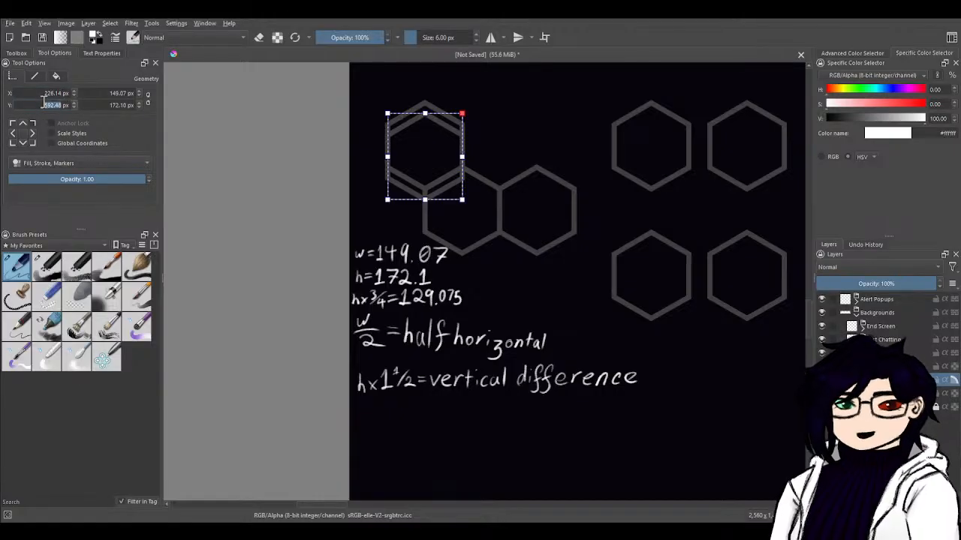
{"action": "type", "text": "8"}
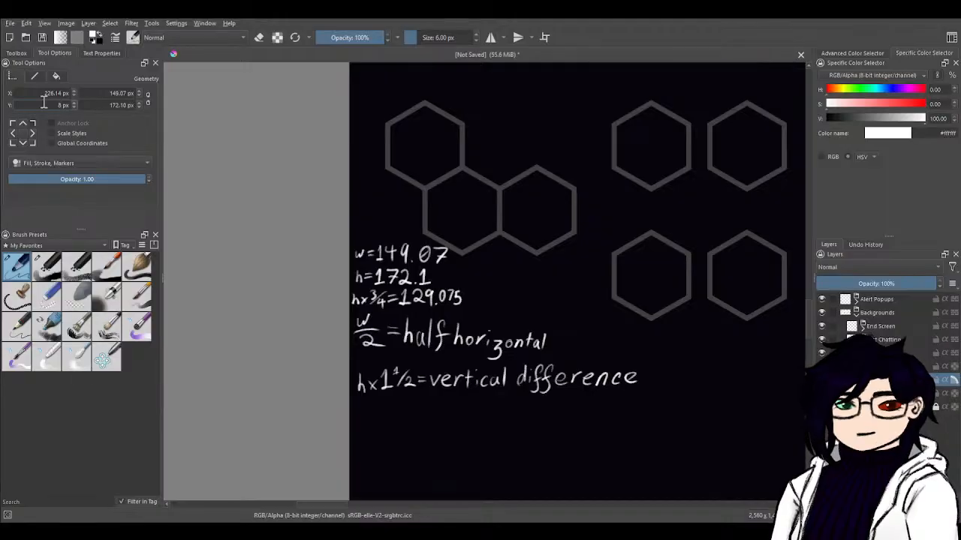
{"action": "type", "text": "29"}
{"action": "type", "text": ".0"}
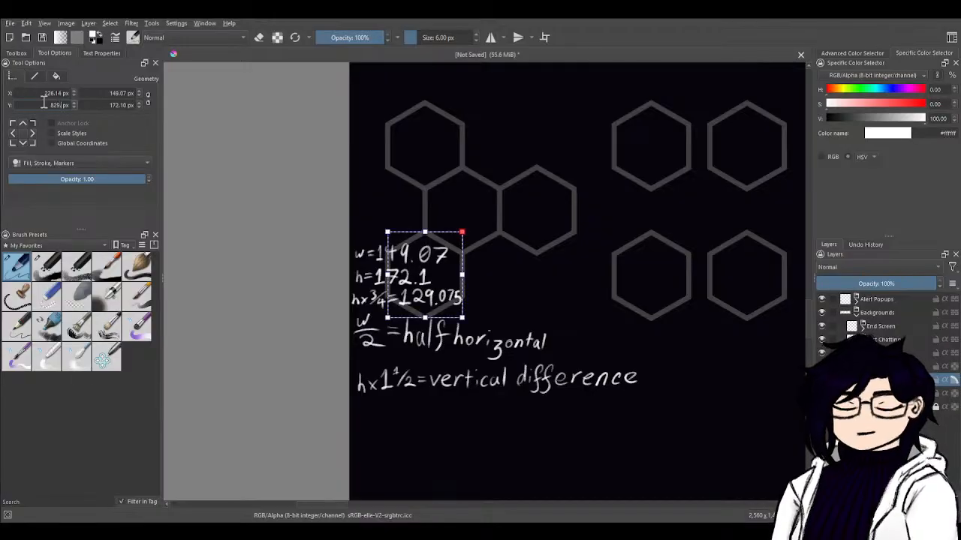
{"action": "type", "text": "15"}
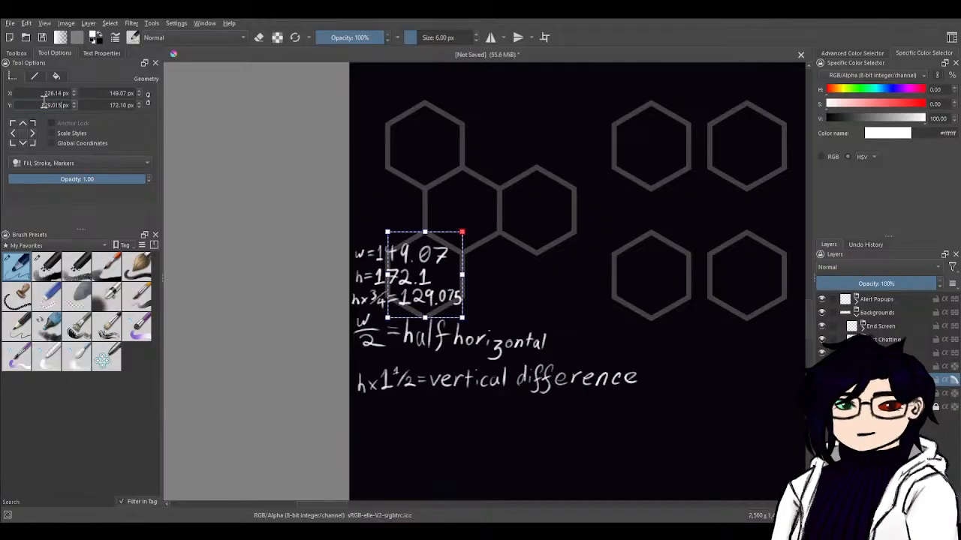
{"action": "key", "text": "Return"}
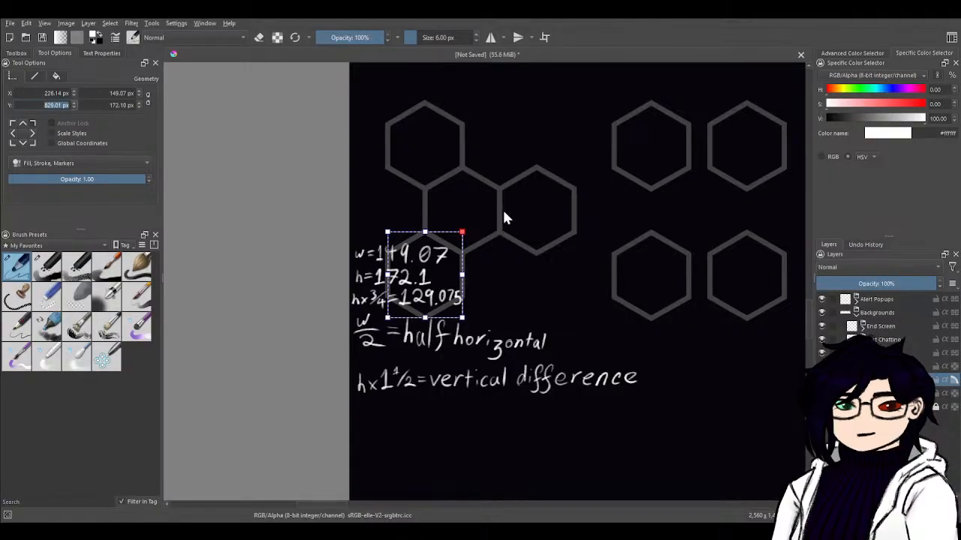
- Select the upper and lower hexagons of the first column together and paste a copy of the pair
{"action": "left_click", "coordinate": [435, 141]}
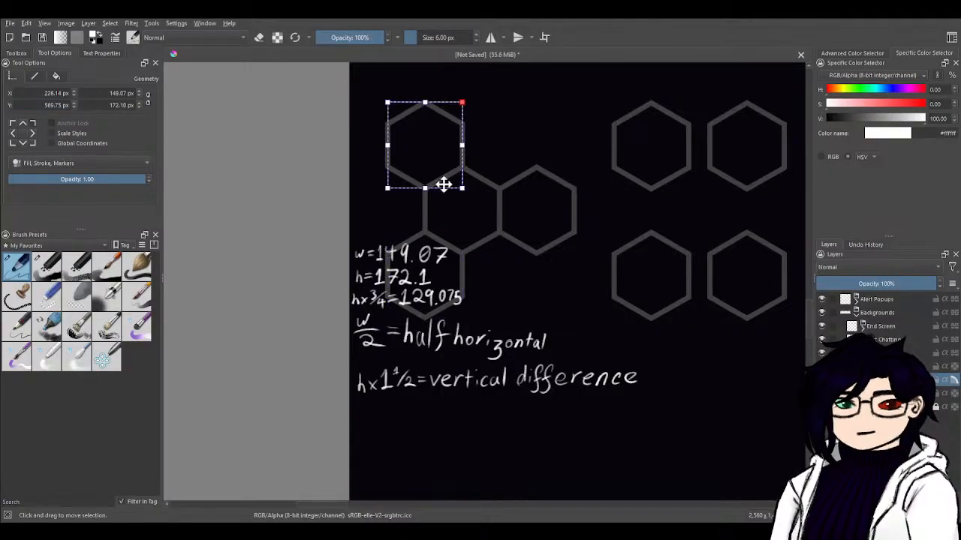
{"action": "left_click", "coordinate": [452, 276], "text": "shift"}
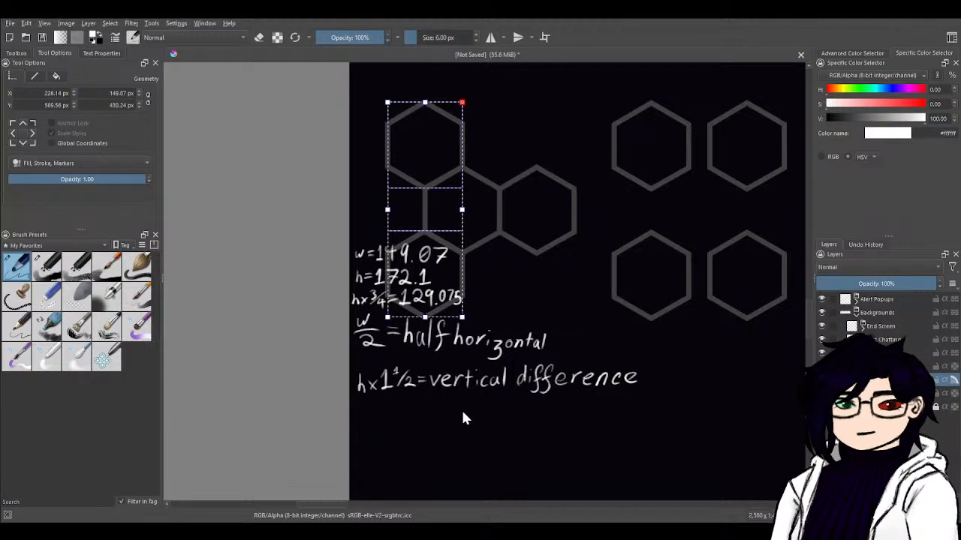
{"action": "key", "text": "ctrl+v"}
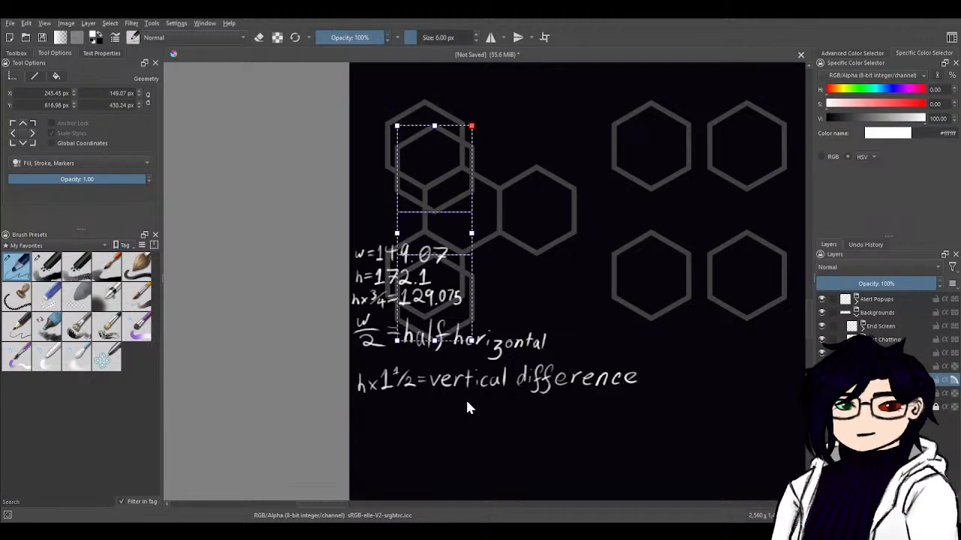
- Check the original upper hexagon's position, then select both pasted hexagons and set their shared Y position to 569.56 px
{"action": "left_click", "coordinate": [428, 106]}
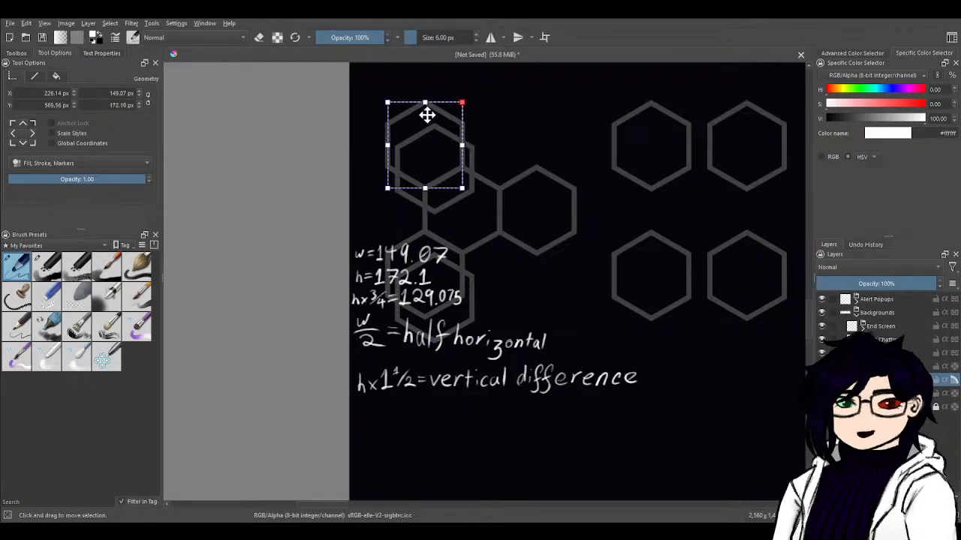
{"action": "double_click", "coordinate": [62, 93]}
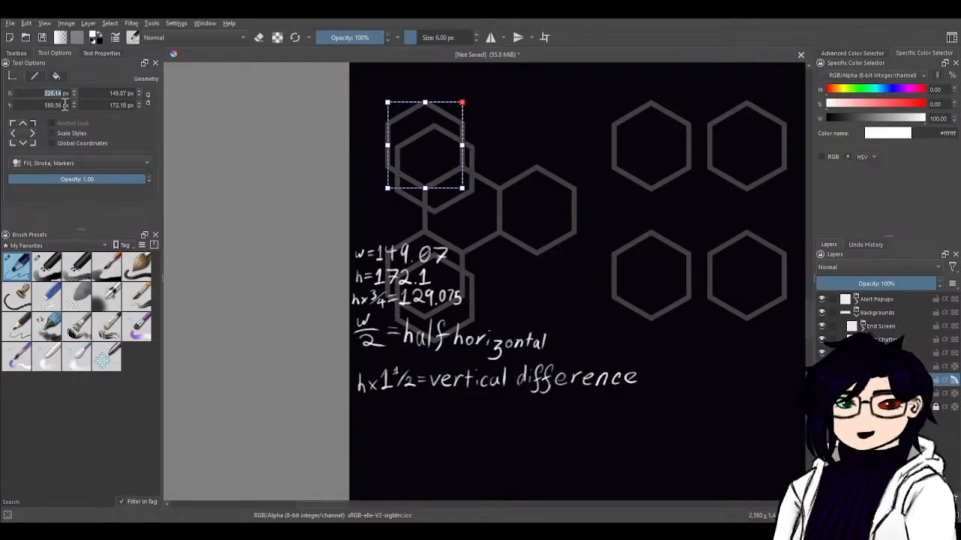
{"action": "left_click", "coordinate": [519, 300]}
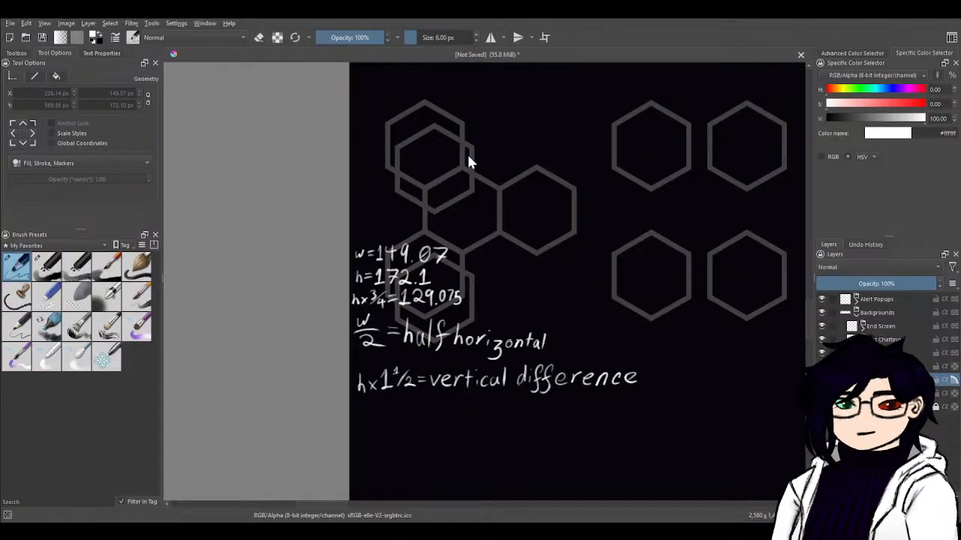
{"action": "left_click", "coordinate": [412, 110]}
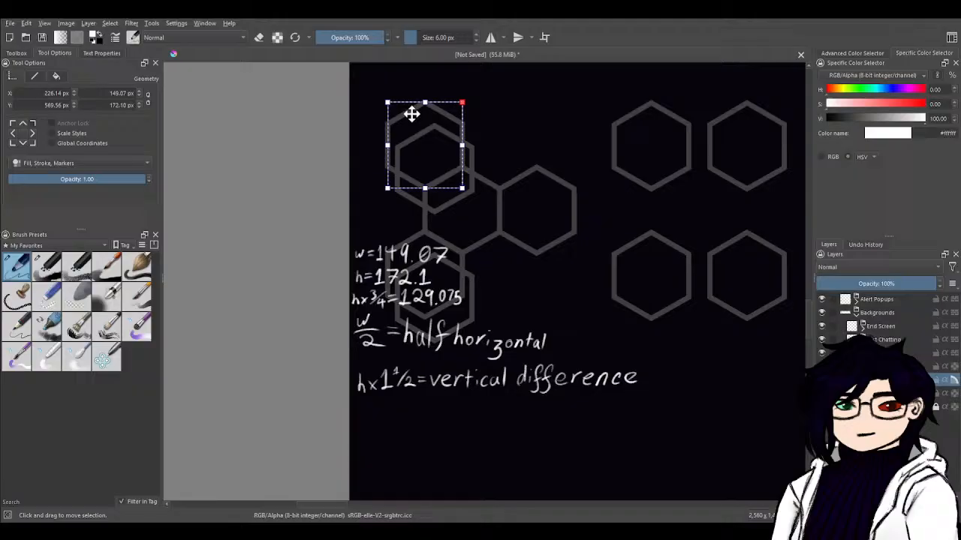
{"action": "double_click", "coordinate": [60, 105]}
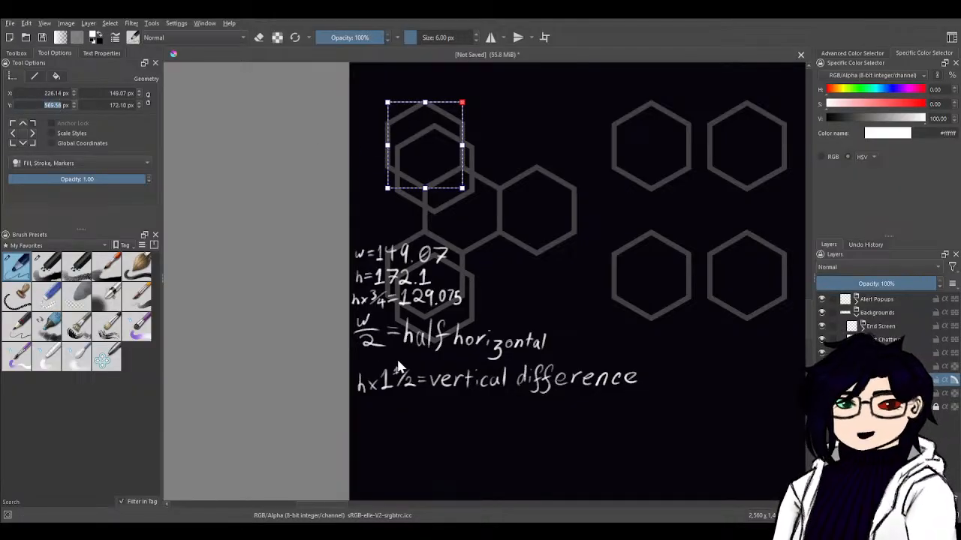
{"action": "left_click", "coordinate": [517, 293]}
{"action": "left_click", "coordinate": [468, 156]}
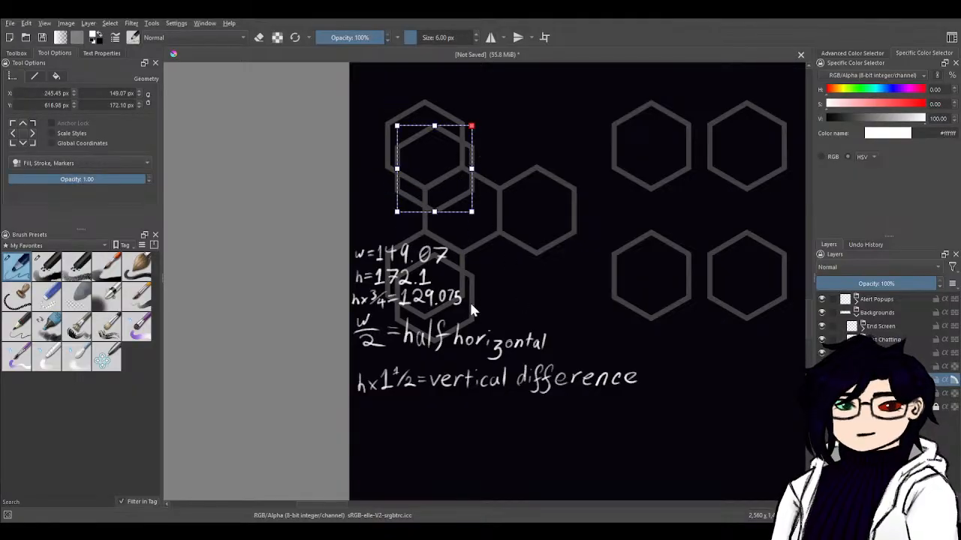
{"action": "left_click", "coordinate": [469, 300], "text": "shift"}
{"action": "double_click", "coordinate": [62, 105]}
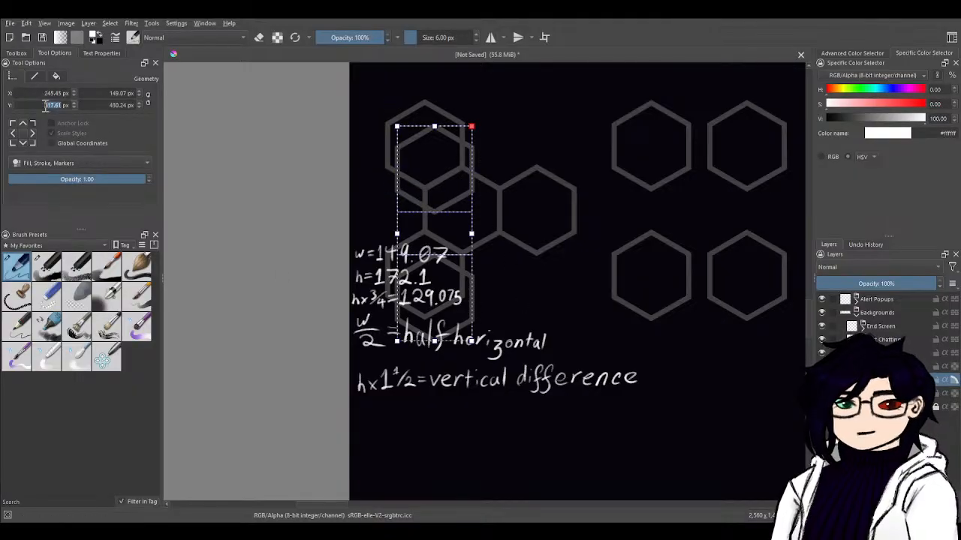
{"action": "type", "text": "569.58"}
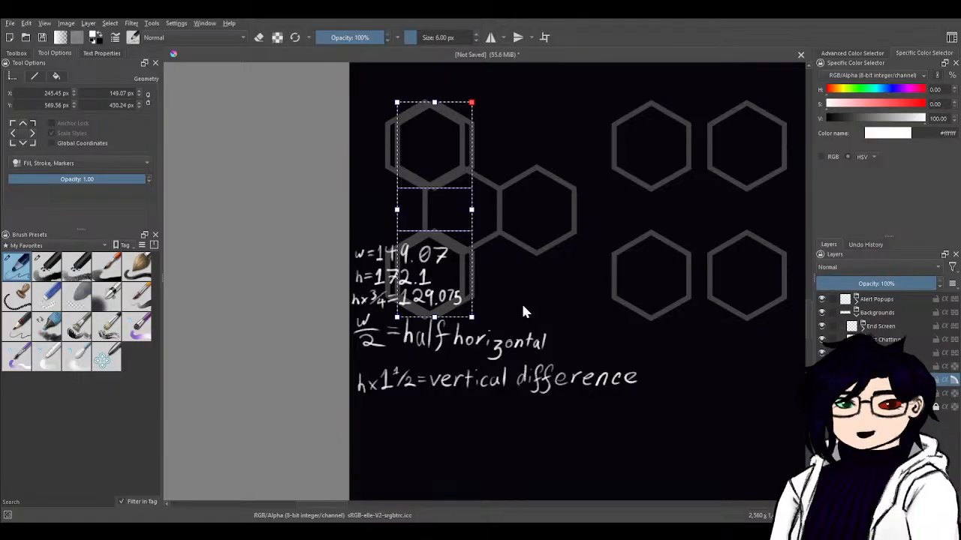
- Return from shape editing to shape selection and check the original upper hexagon's X position
{"action": "double_click", "coordinate": [388, 160]}
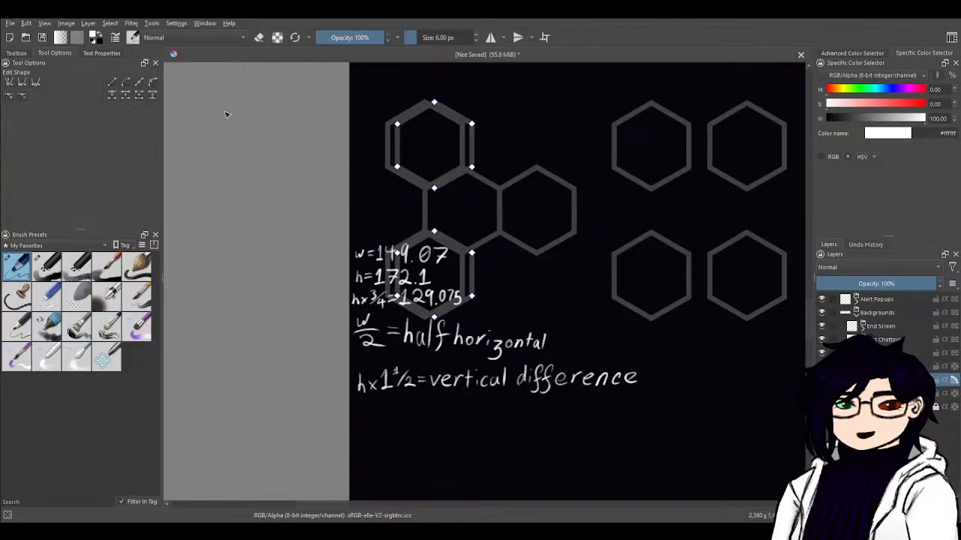
{"action": "left_click", "coordinate": [12, 54]}
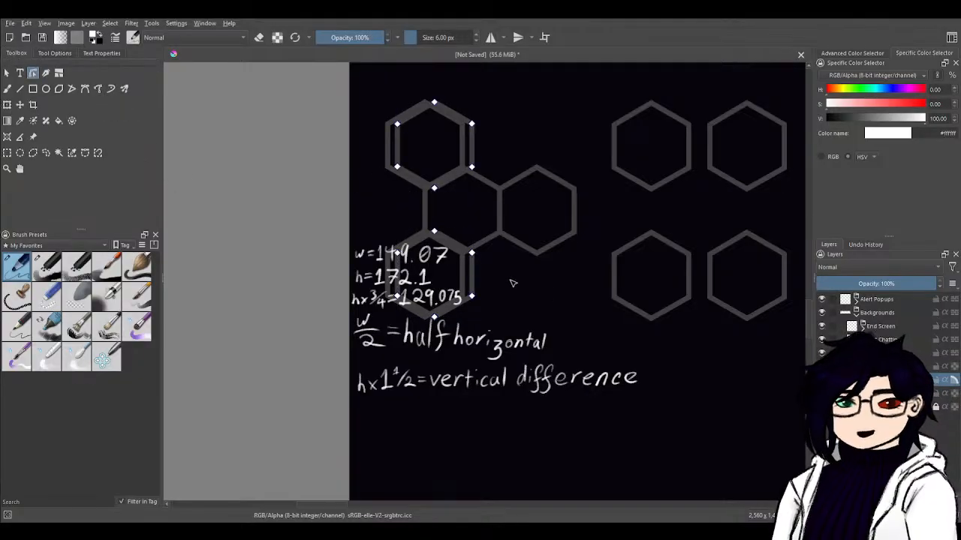
{"action": "left_click", "coordinate": [6, 72]}
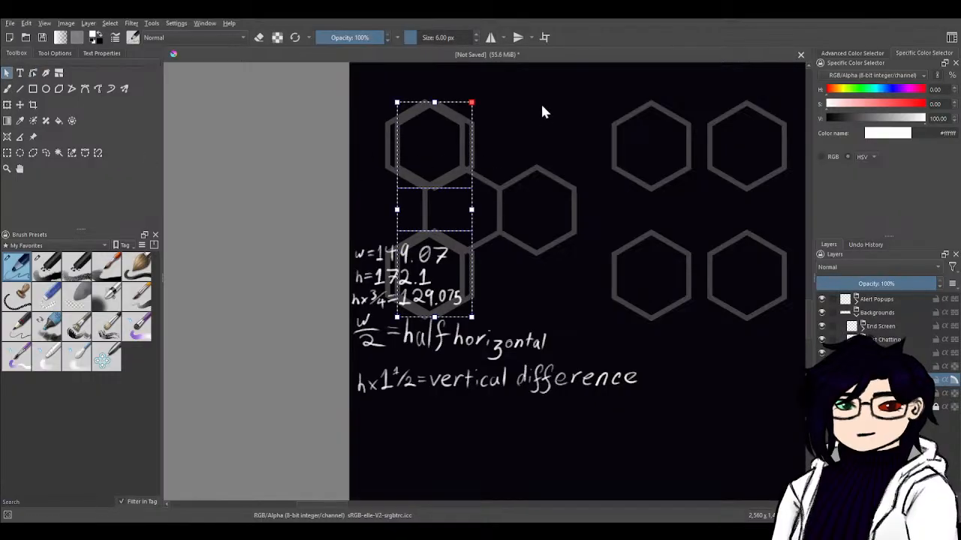
{"action": "left_click", "coordinate": [385, 144]}
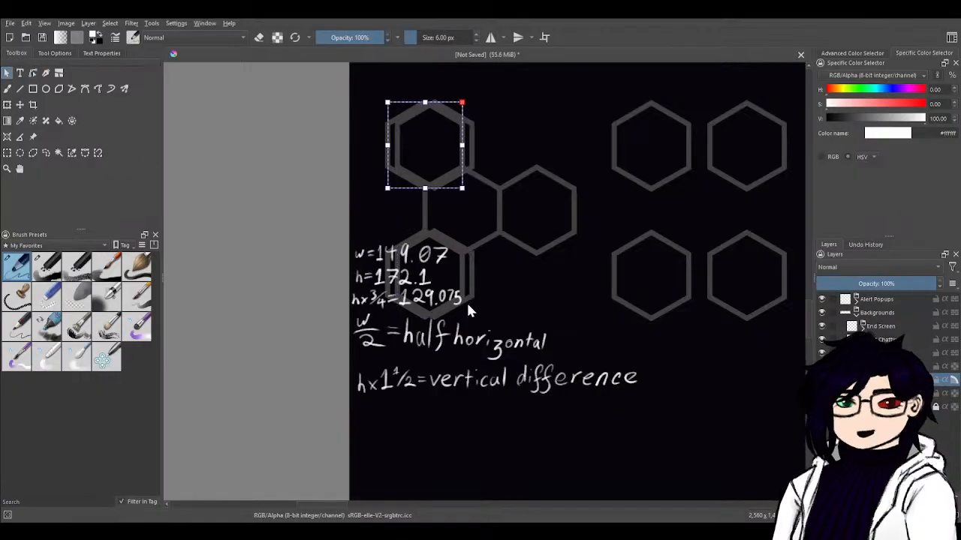
{"action": "left_click", "coordinate": [54, 53]}
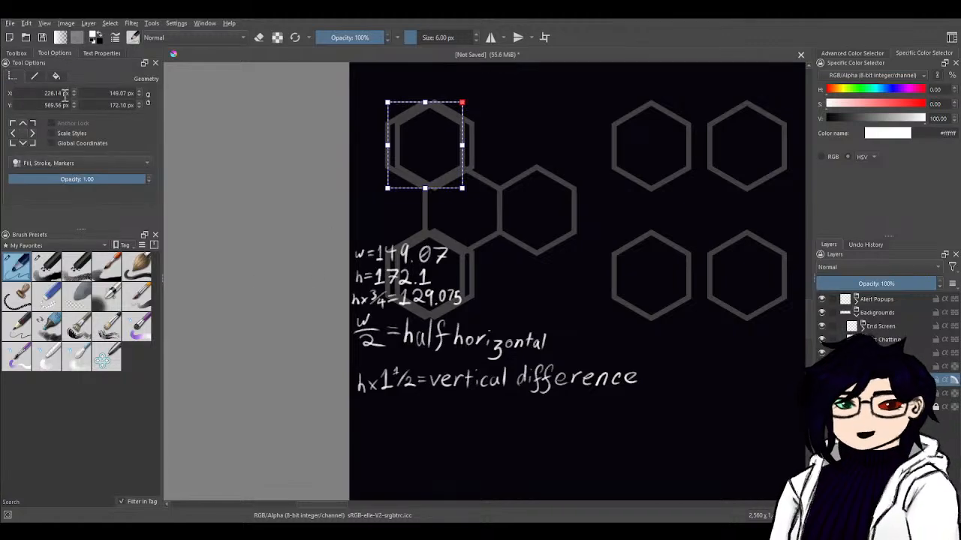
{"action": "left_click_drag", "start_coordinate": [65, 93], "coordinate": [42, 94]}
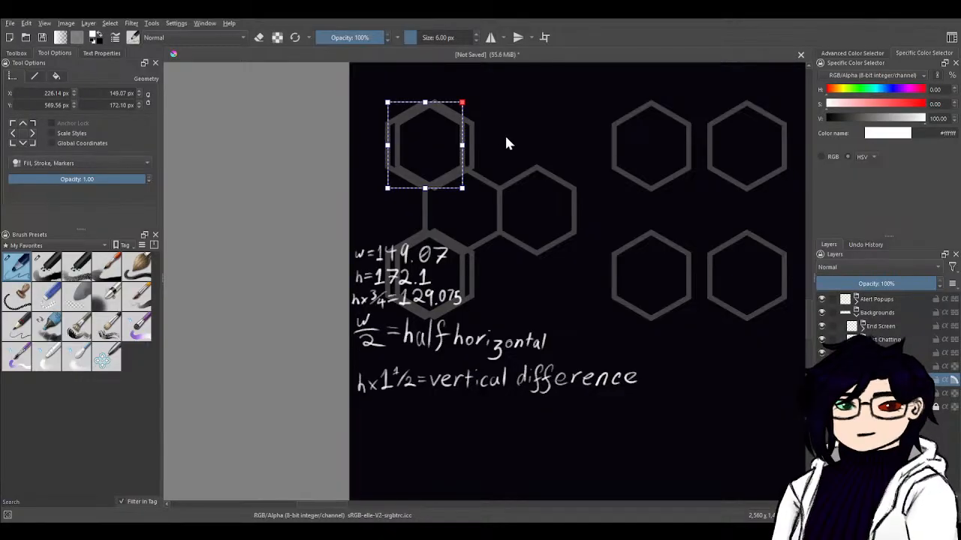
- Select both pasted hexagons and set their X position to 375.21 px, then select the hexagon in the middle of the cluster
{"action": "key", "text": "Right"}
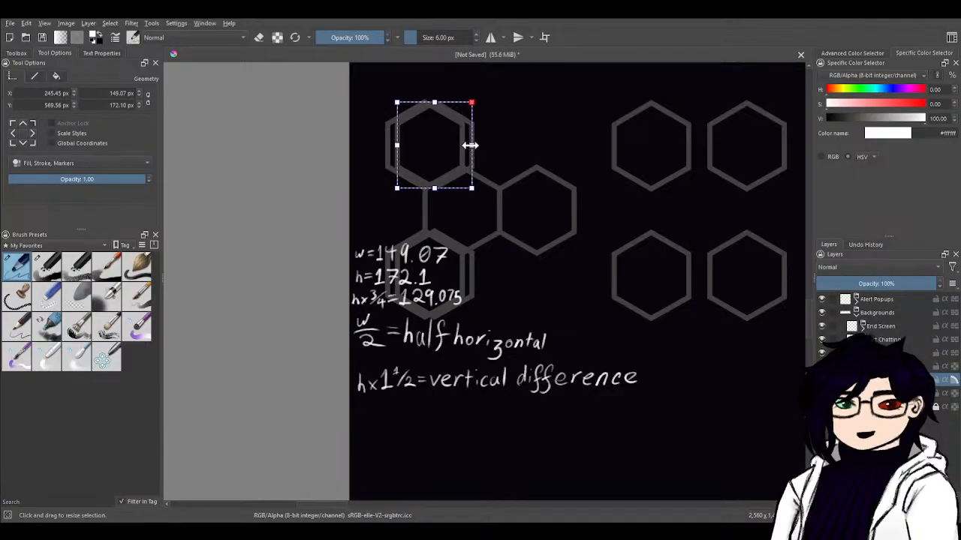
{"action": "left_click", "coordinate": [466, 289], "text": "shift"}
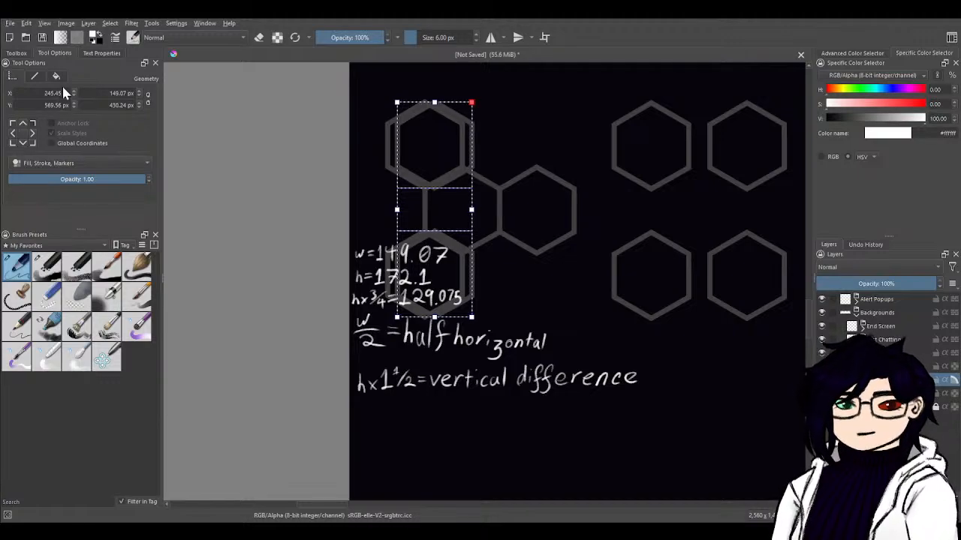
{"action": "left_click_drag", "start_coordinate": [62, 92], "coordinate": [45, 95]}
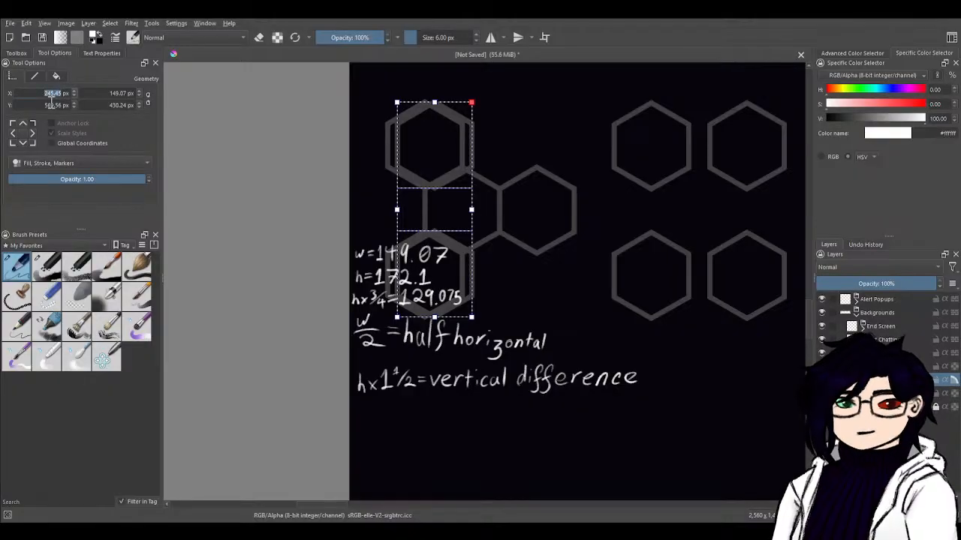
{"action": "type", "text": "5"}
{"action": "key", "text": "BackSpace"}
{"action": "type", "text": "39"}
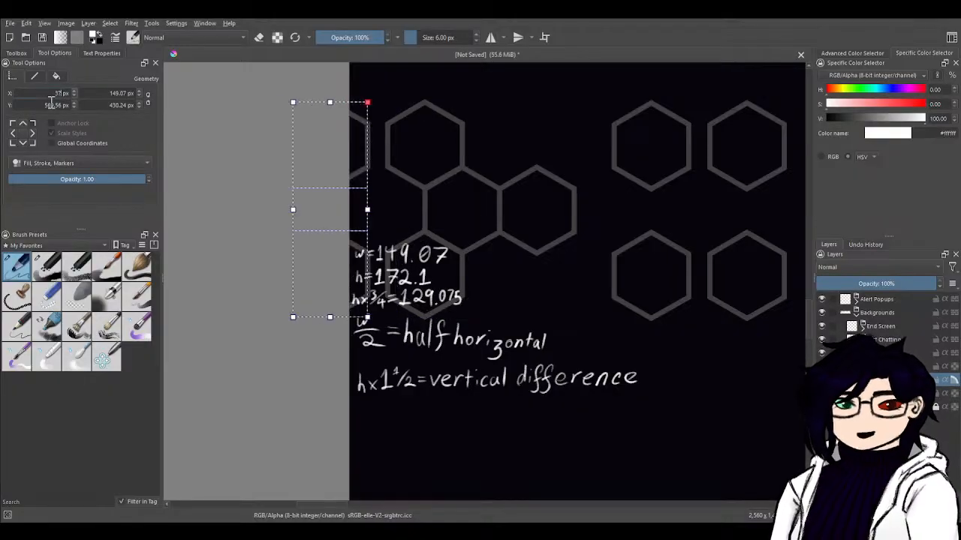
{"action": "type", "text": "5.21"}
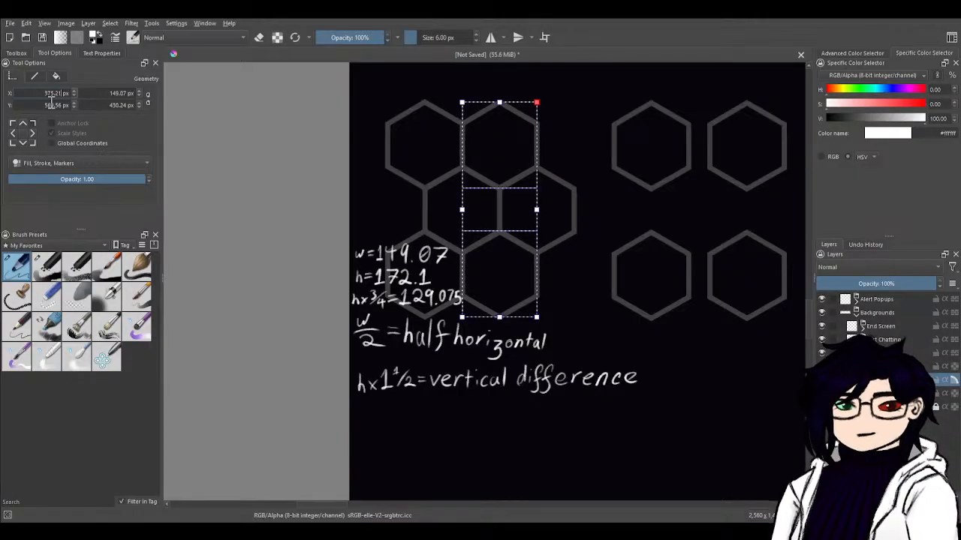
{"action": "left_click", "coordinate": [608, 424]}
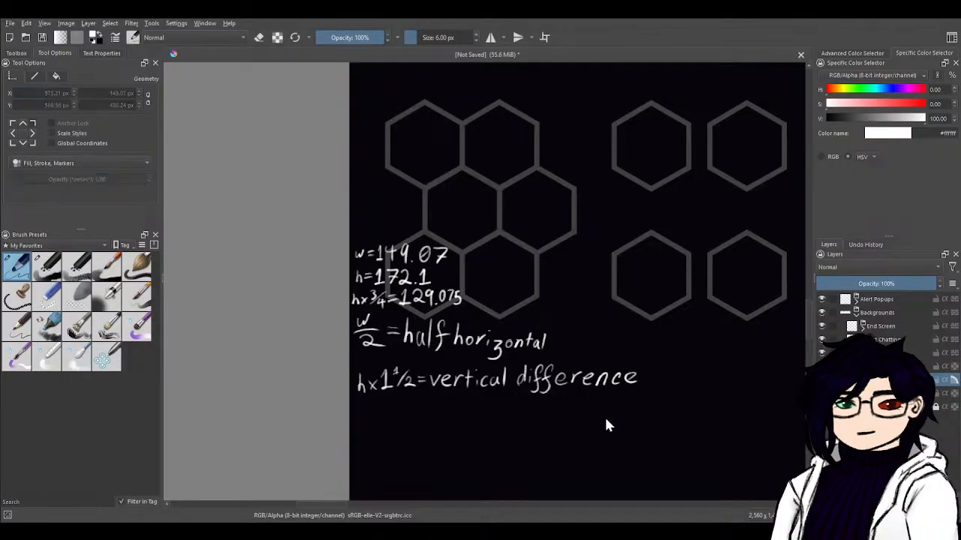
{"action": "left_click", "coordinate": [454, 222]}
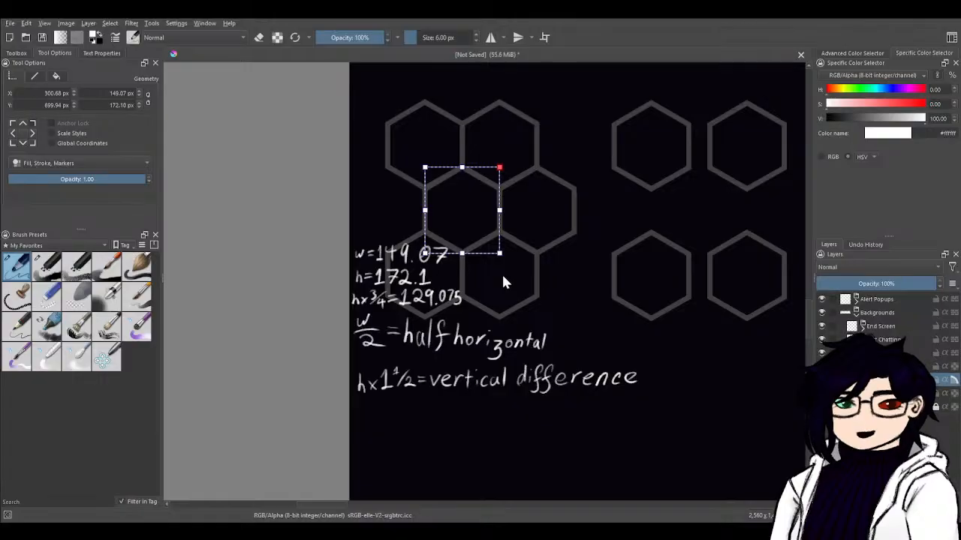
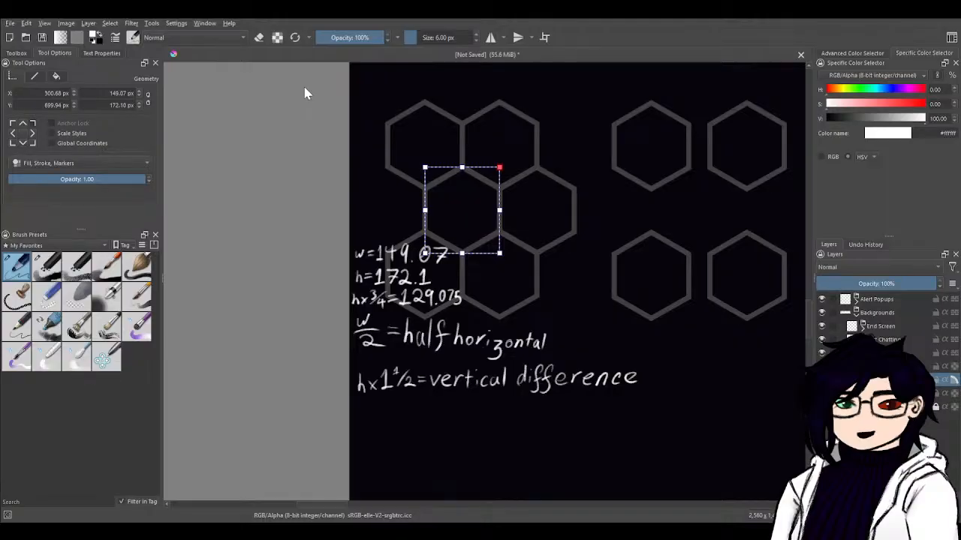
- Compare the X positions of the middle and outer hexagons in the cluster's middle row, ending with the middle one selected
{"action": "left_click", "coordinate": [534, 216]}
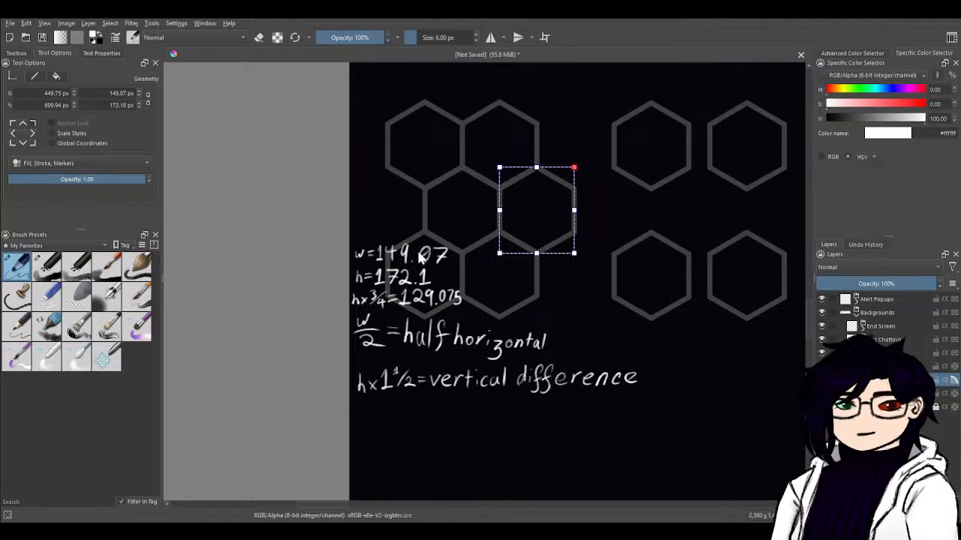
{"action": "key", "text": "ctrl+z"}
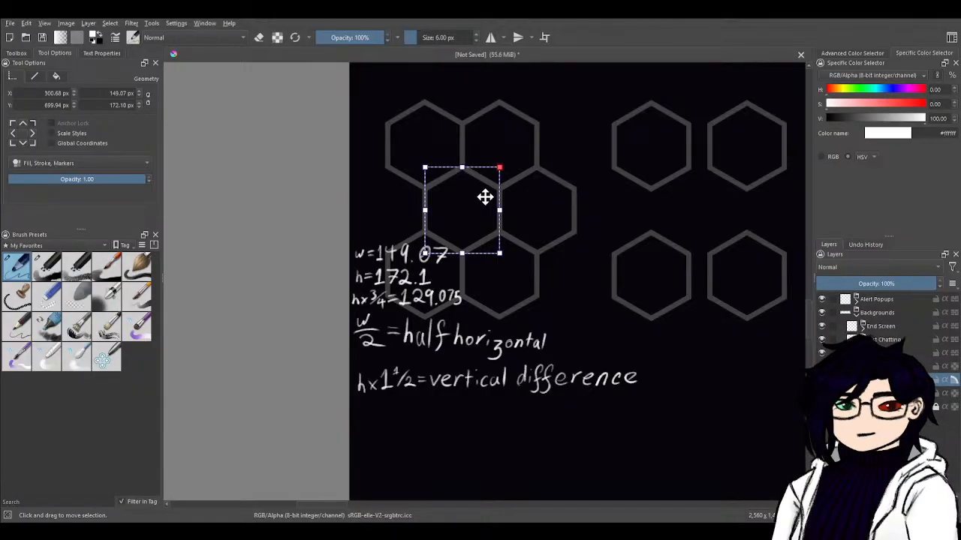
{"action": "mouse_move", "coordinate": [484, 193]}
{"action": "left_mouse_down"}
{"action": "mouse_move", "coordinate": [437, 356]}
{"action": "mouse_move", "coordinate": [632, 382]}
{"action": "mouse_move", "coordinate": [456, 369]}
{"action": "mouse_move", "coordinate": [515, 343]}
{"action": "mouse_move", "coordinate": [300, 315]}
{"action": "mouse_move", "coordinate": [240, 358]}
{"action": "left_mouse_up"}
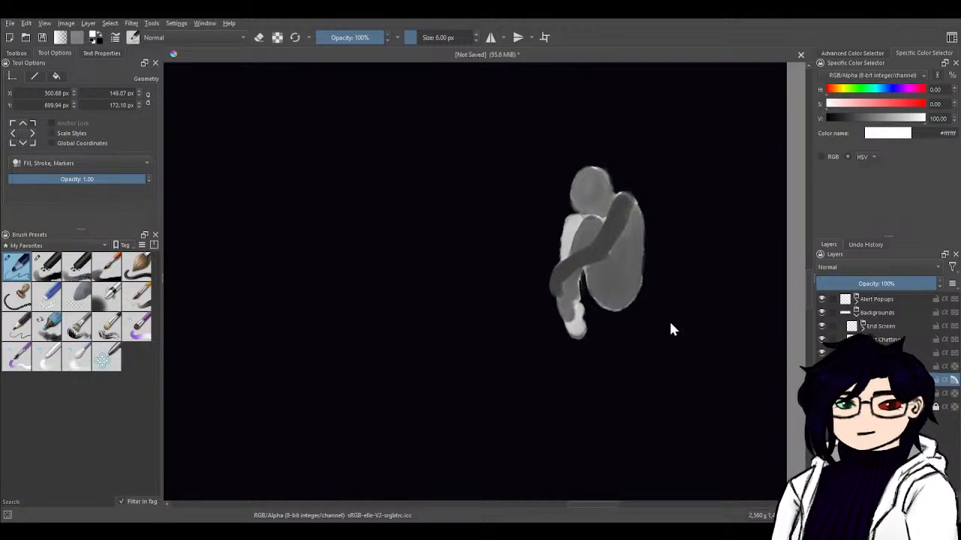
{"action": "left_click_drag", "start_coordinate": [403, 337], "coordinate": [667, 314]}
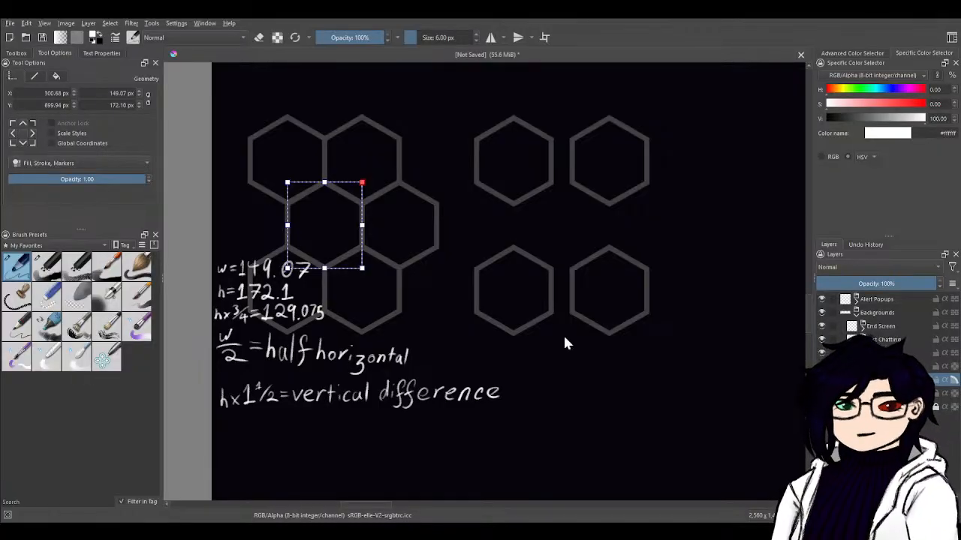
{"action": "left_click", "coordinate": [396, 223]}
{"action": "left_click", "coordinate": [333, 241]}
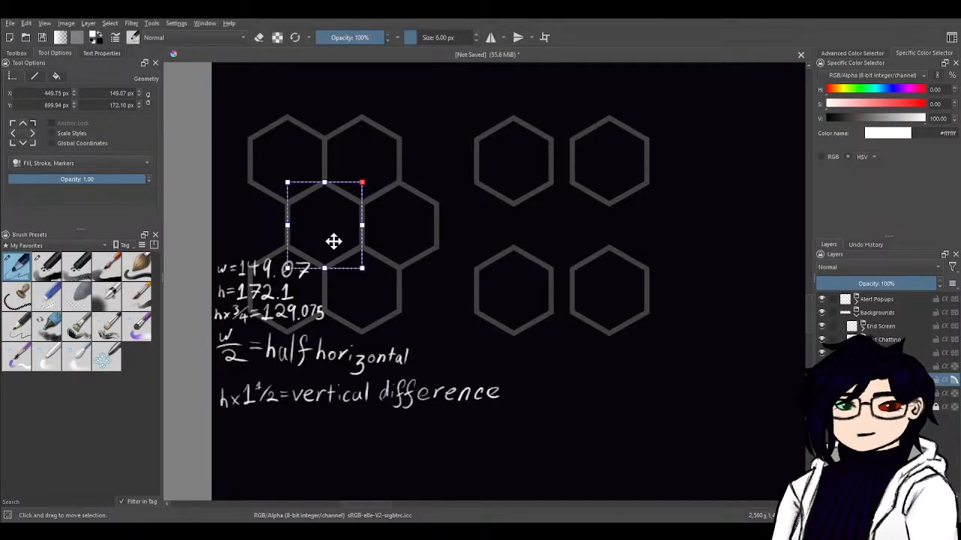
{"action": "left_click", "coordinate": [324, 232]}
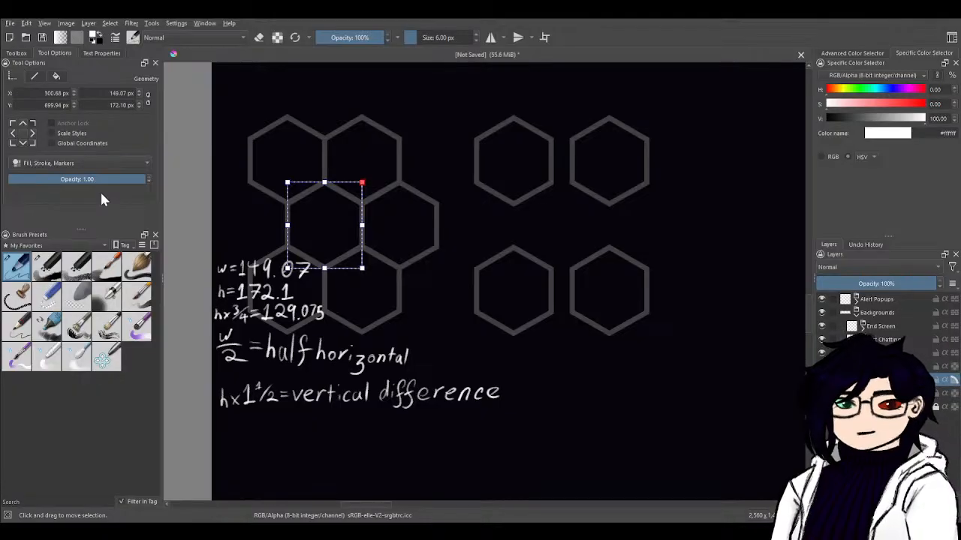
- Set the selected middle hexagon's X position to 151.61 px to place it at the start of the middle row
{"action": "left_click_drag", "start_coordinate": [62, 94], "coordinate": [8, 96]}
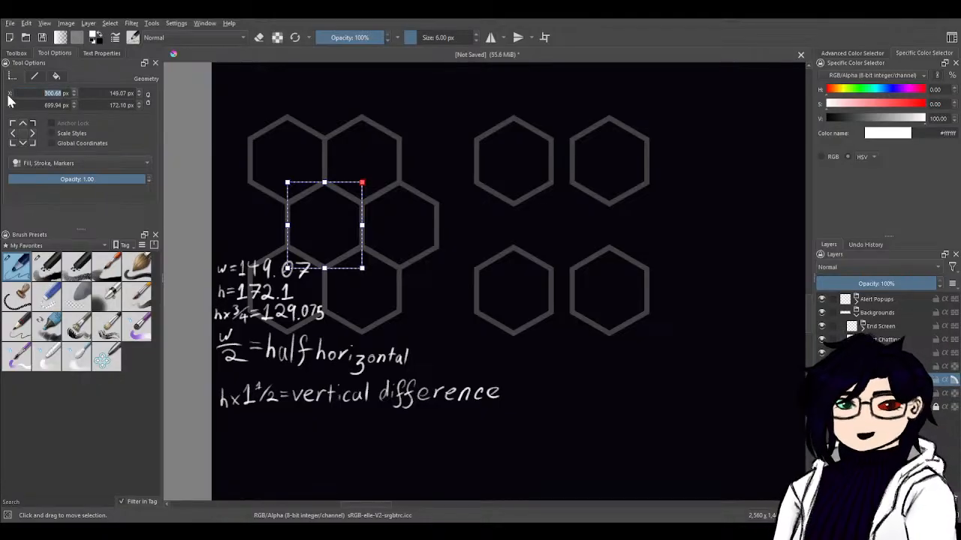
{"action": "type", "text": "15"}
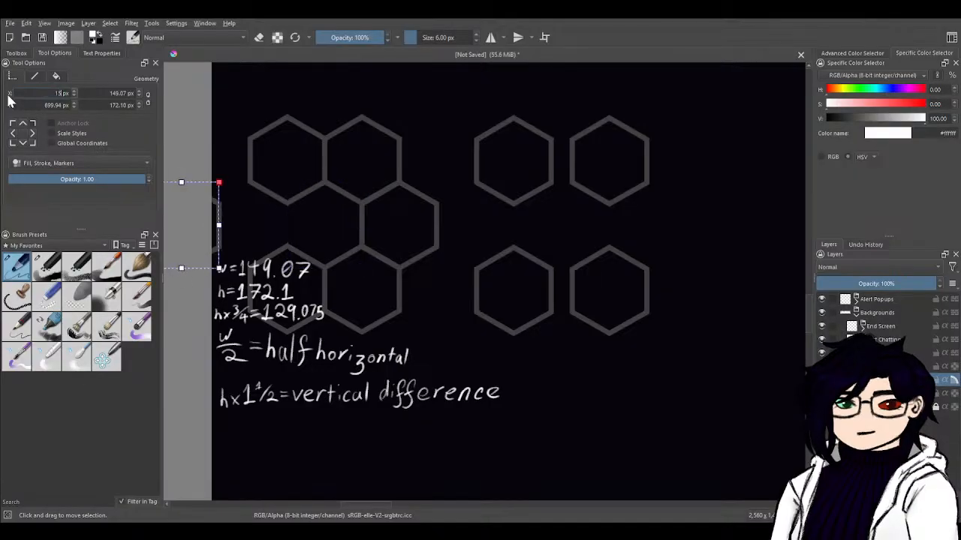
{"action": "type", "text": "1"}
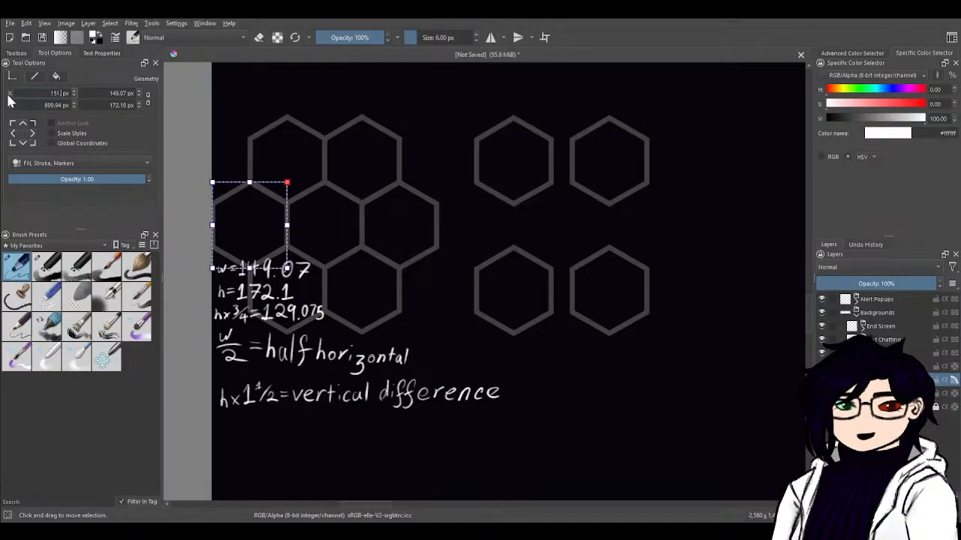
{"action": "type", "text": ".61"}
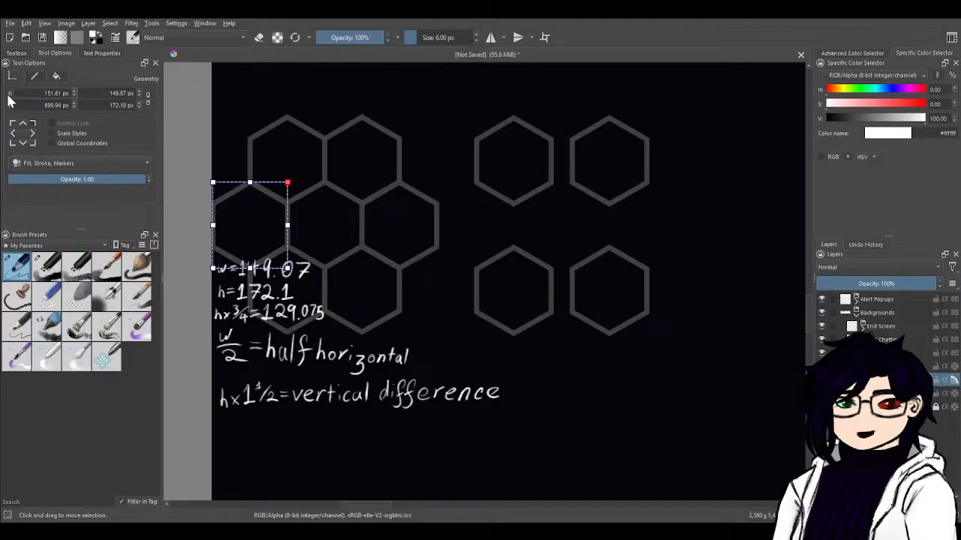
{"action": "key", "text": "Return"}
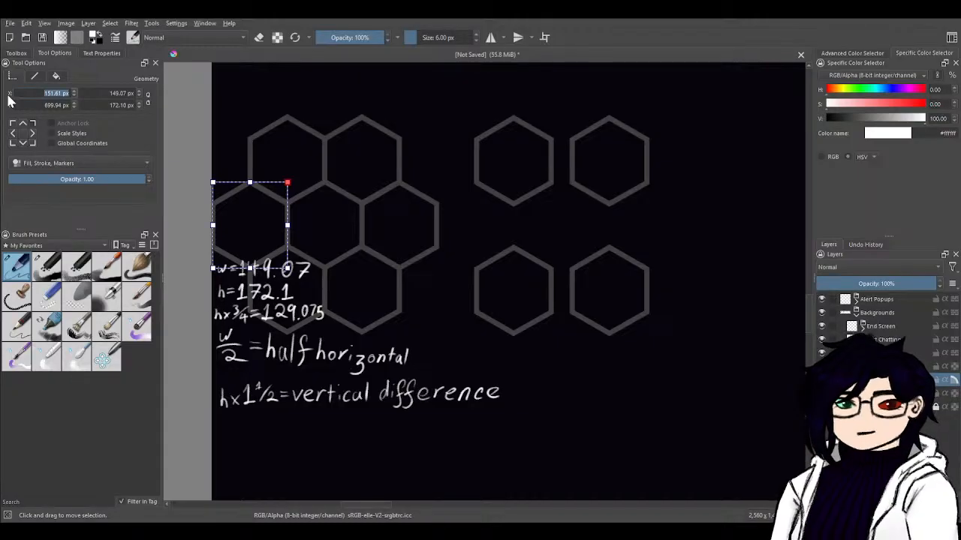
- Add a paint layer above Alert Popups, put it in a group and name the group "Asset Ideas"
{"action": "left_click", "coordinate": [878, 298]}
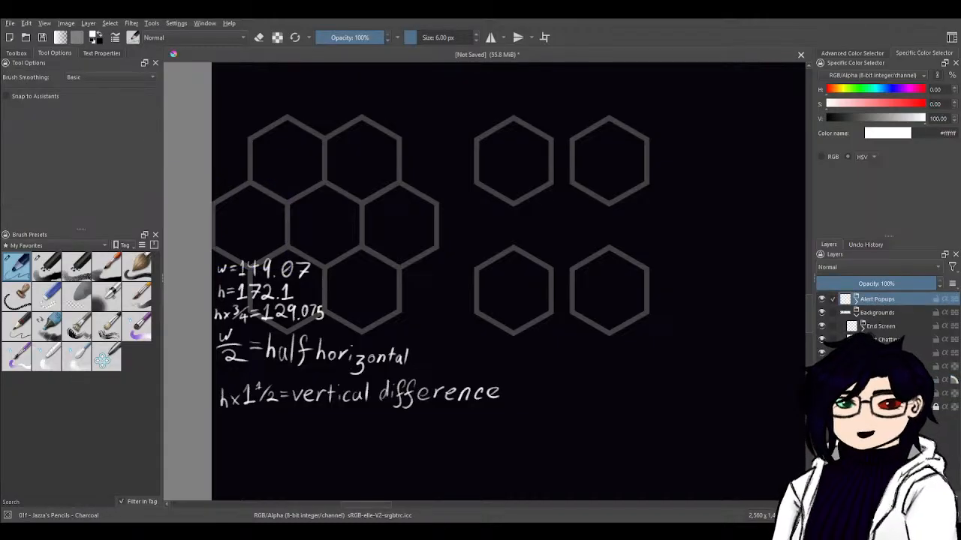
{"action": "key", "text": "Insert"}
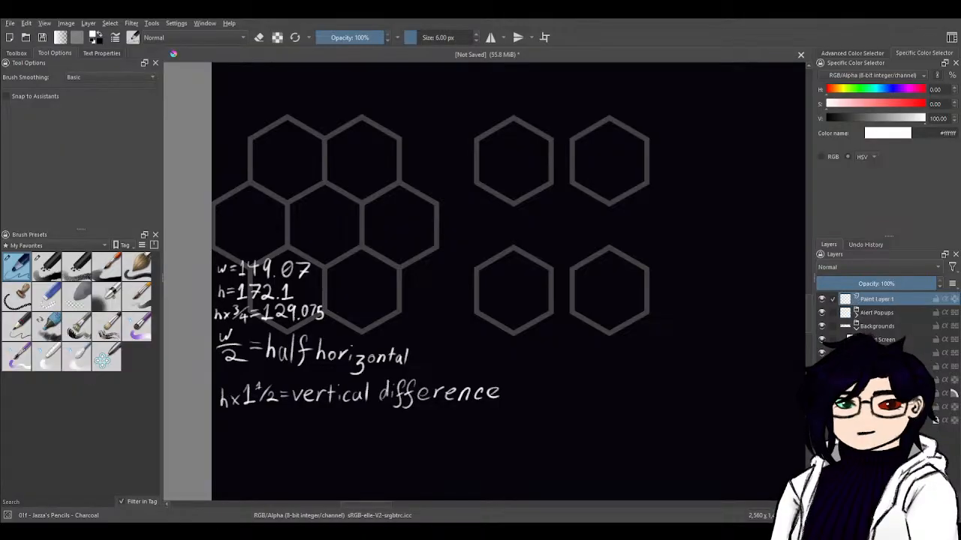
{"action": "key", "text": "ctrl+g"}
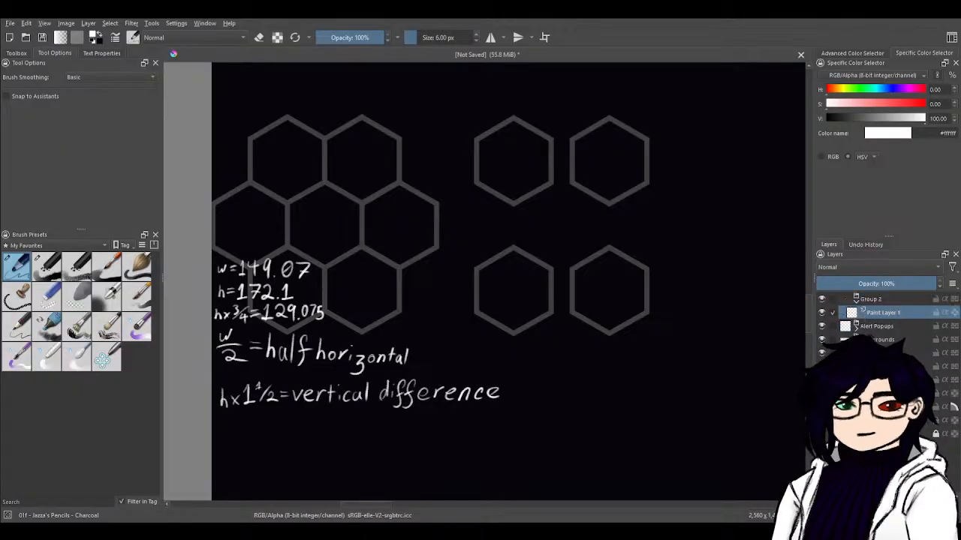
{"action": "double_click", "coordinate": [878, 299]}
{"action": "type", "text": "A"}
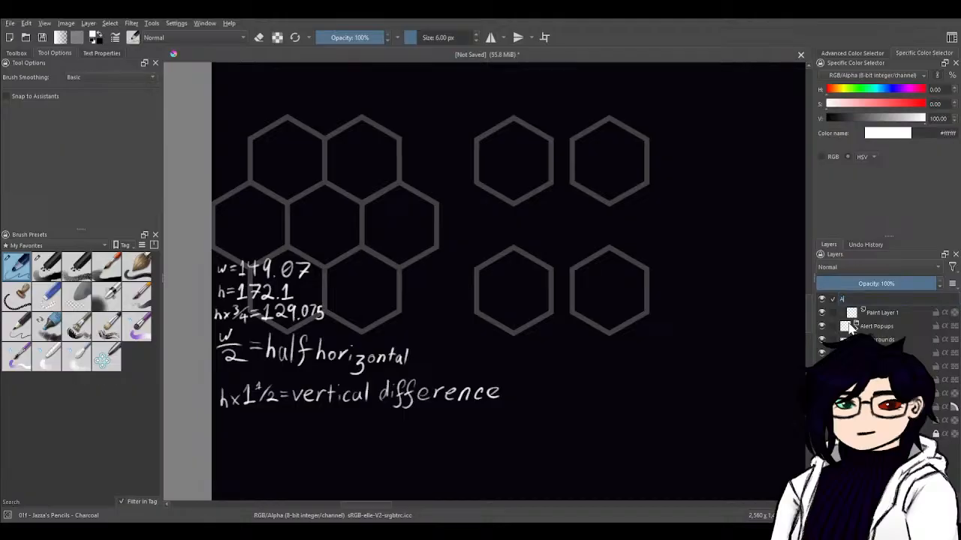
{"action": "type", "text": "sset I"}
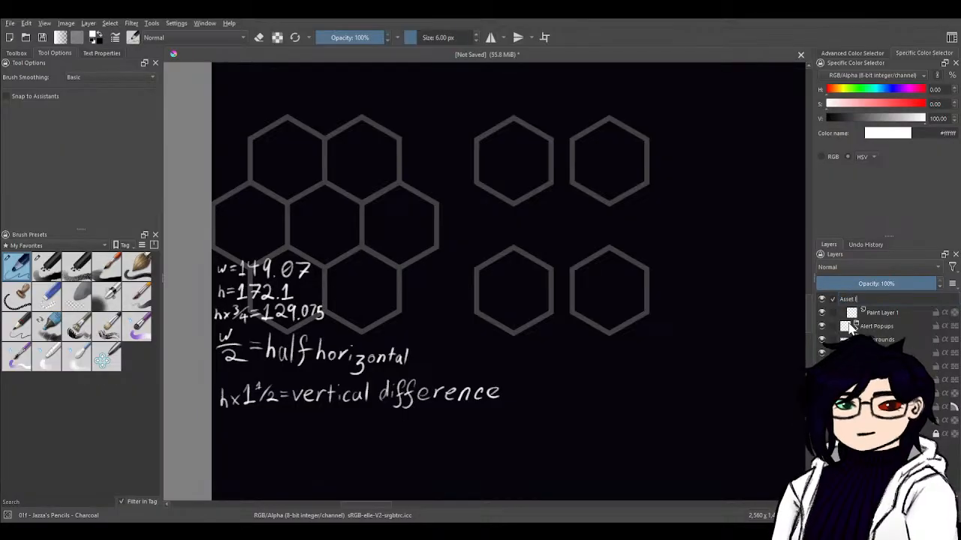
{"action": "type", "text": "deas"}
{"action": "key", "text": "Return"}
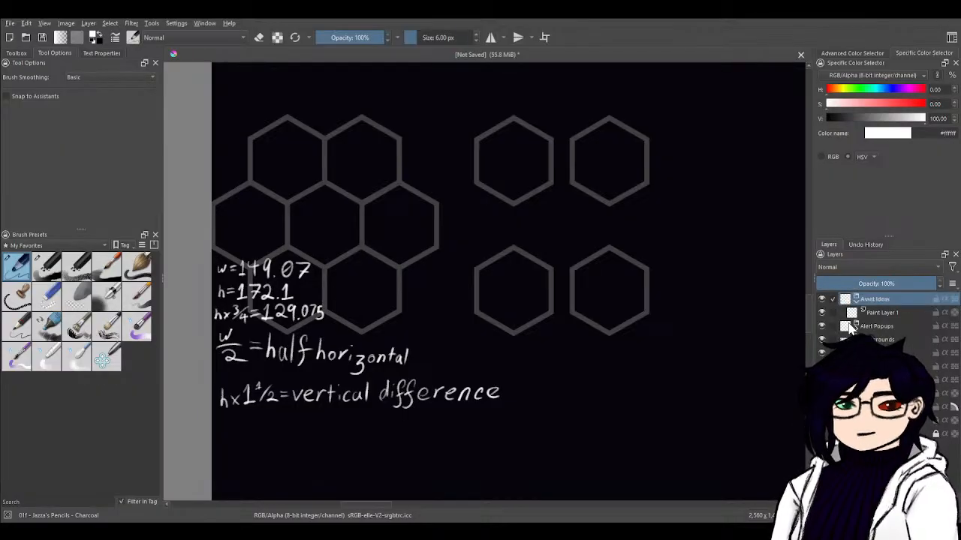
- Rename the new paint layer inside Asset Ideas as "Sketch"
{"action": "double_click", "coordinate": [885, 314]}
{"action": "type", "text": "s"}
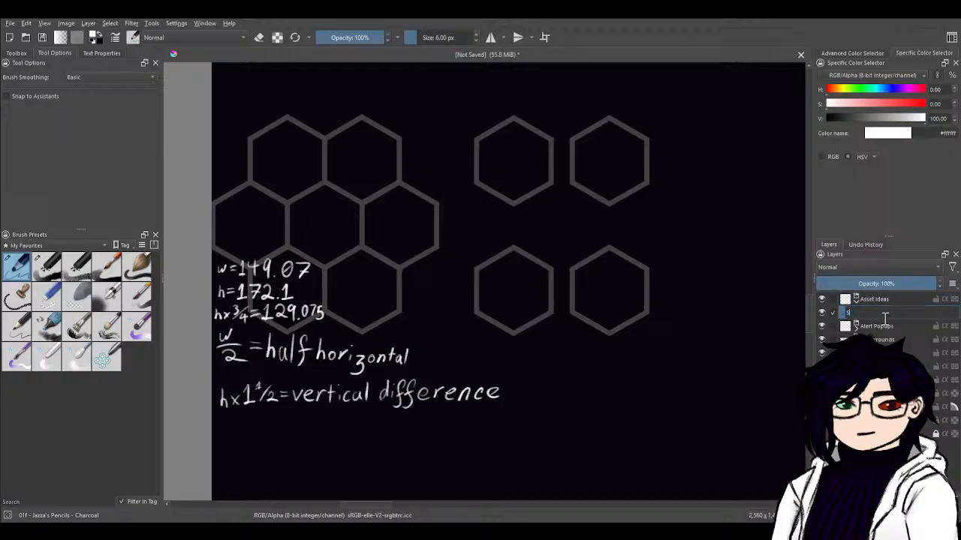
{"action": "type", "text": "ketch"}
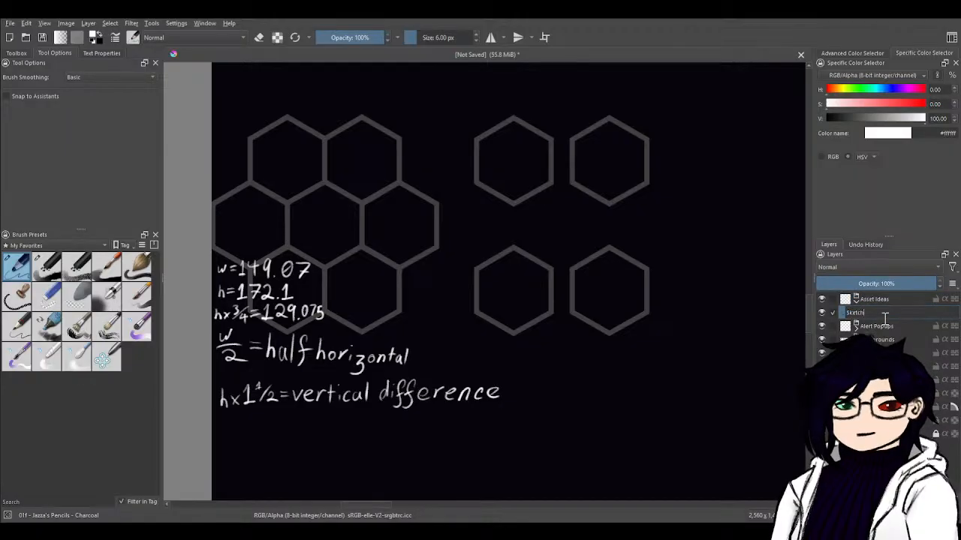
{"action": "key", "text": "Return"}
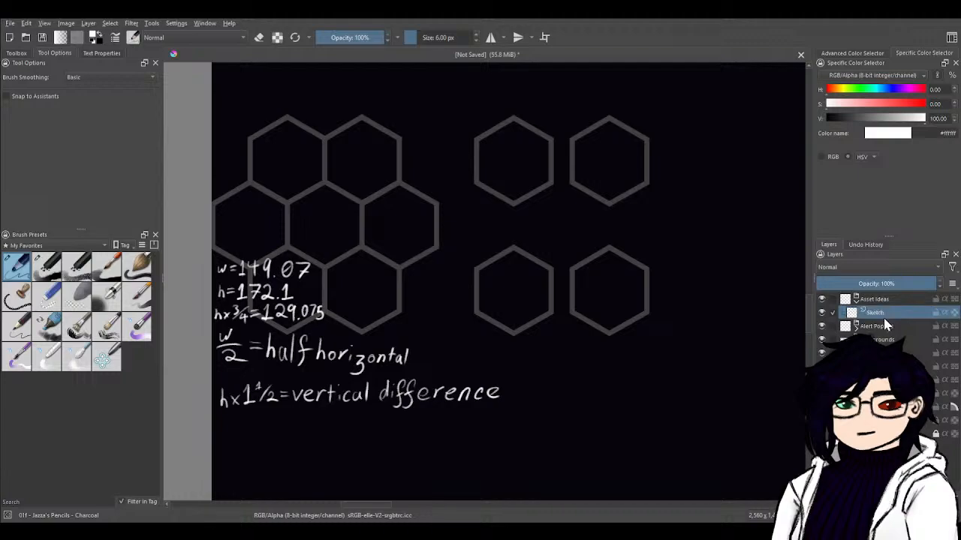
- Put the Sketch layer into its own subgroup and name the subgroup "Why Am I Like This?"
{"action": "key", "text": "ctrl+g"}
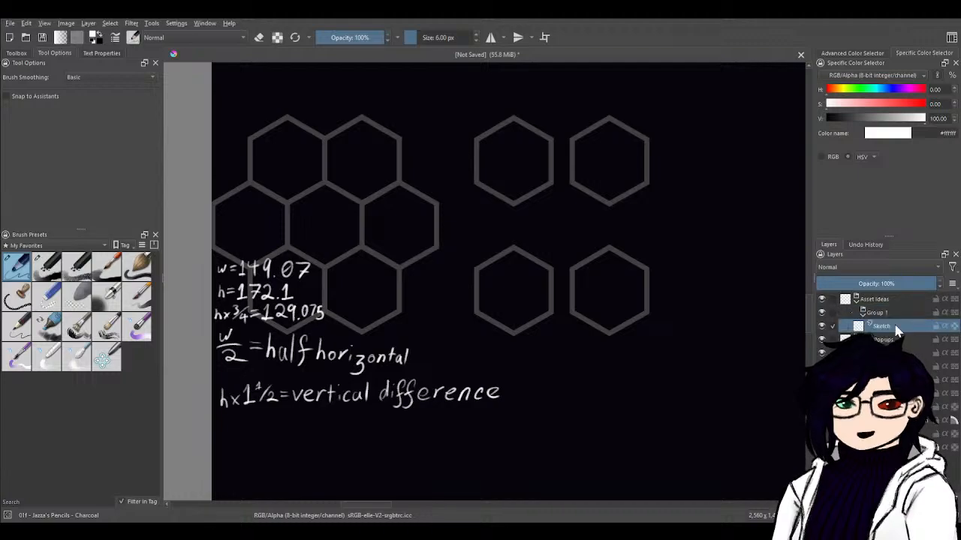
{"action": "double_click", "coordinate": [874, 314]}
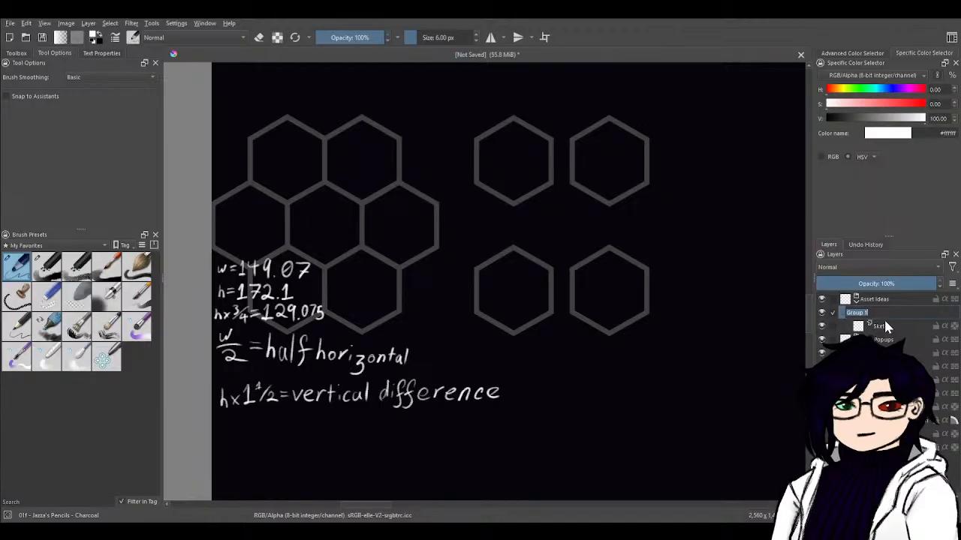
{"action": "type", "text": "Why"}
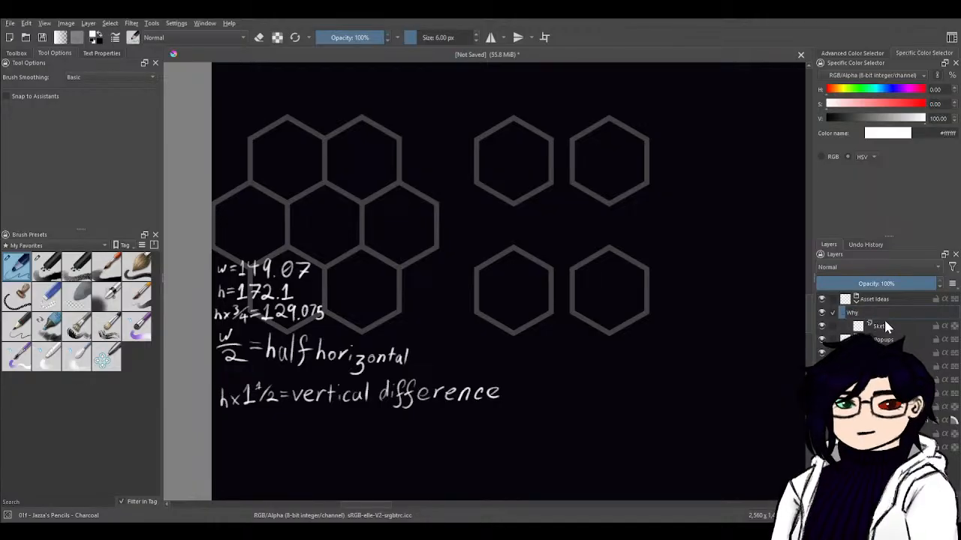
{"action": "type", "text": " Am I"}
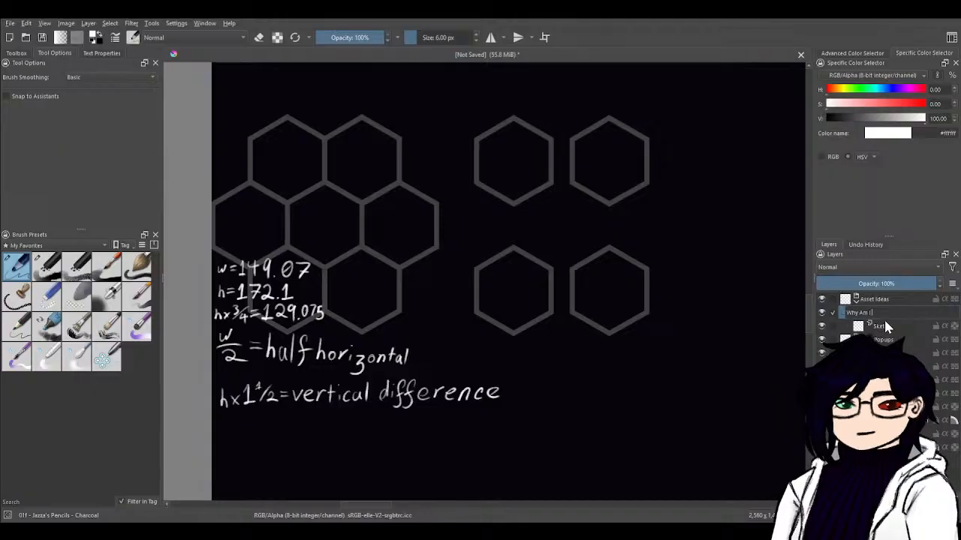
{"action": "type", "text": " Like This"}
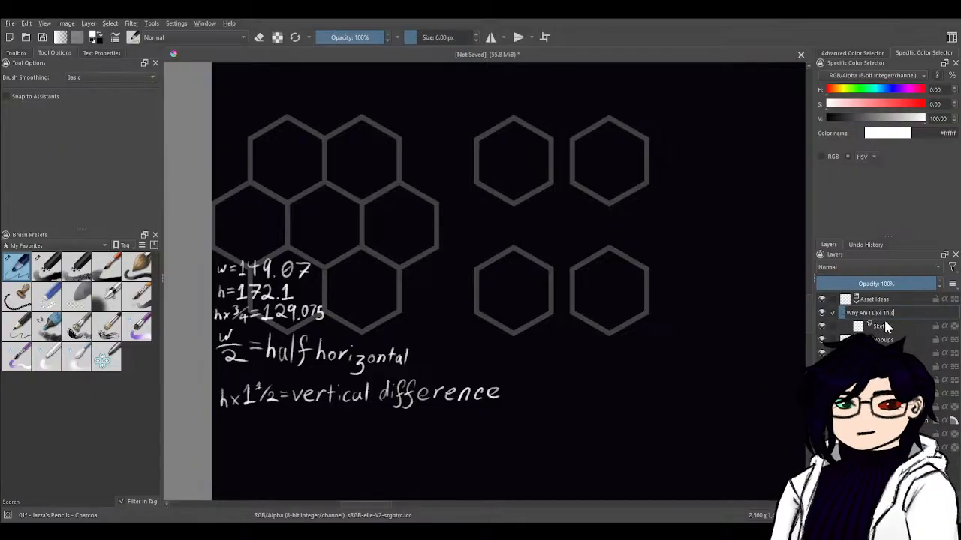
{"action": "type", "text": "?"}
{"action": "key", "text": "Return"}
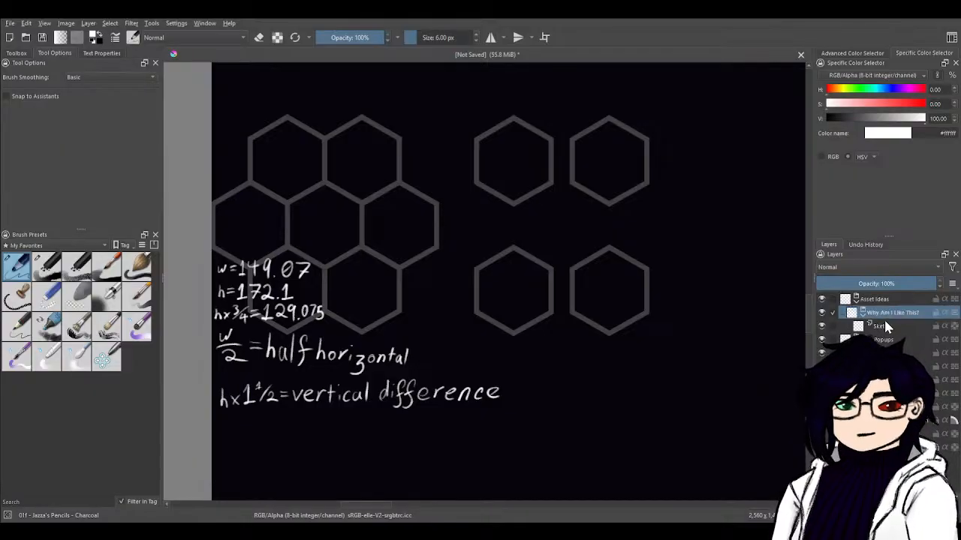
- On the Sketch layer, rough out a wide oval with an inner curve on empty canvas using the Soft Edge charcoal brush at 10 px
{"action": "left_click", "coordinate": [883, 327]}
{"action": "left_click_drag", "start_coordinate": [710, 279], "coordinate": [279, 358]}
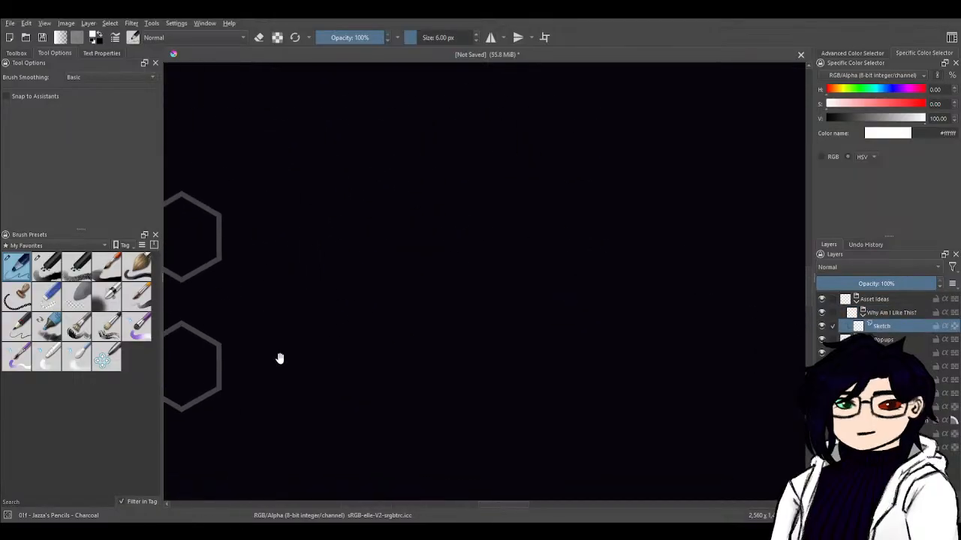
{"action": "left_click_drag", "start_coordinate": [713, 301], "coordinate": [525, 315]}
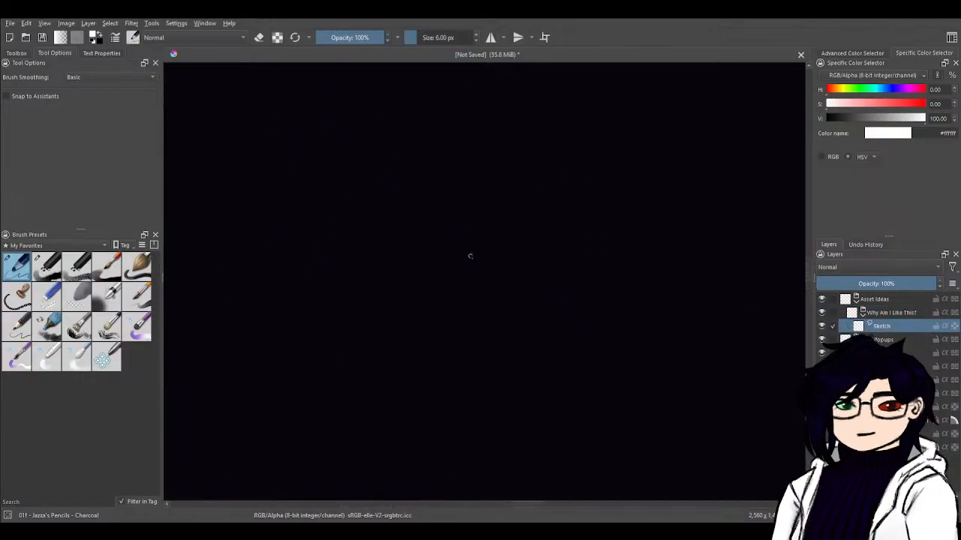
{"action": "left_click", "coordinate": [18, 53]}
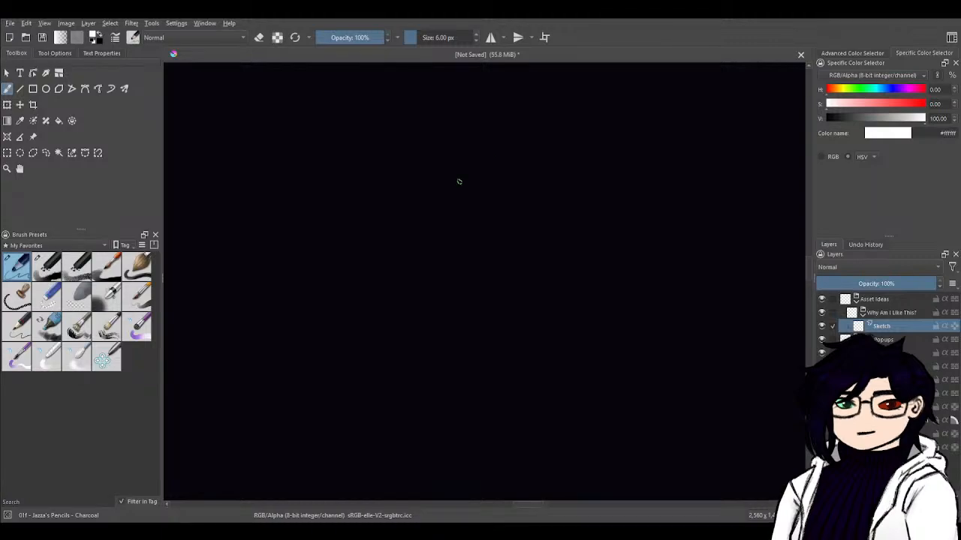
{"action": "left_click", "coordinate": [48, 268]}
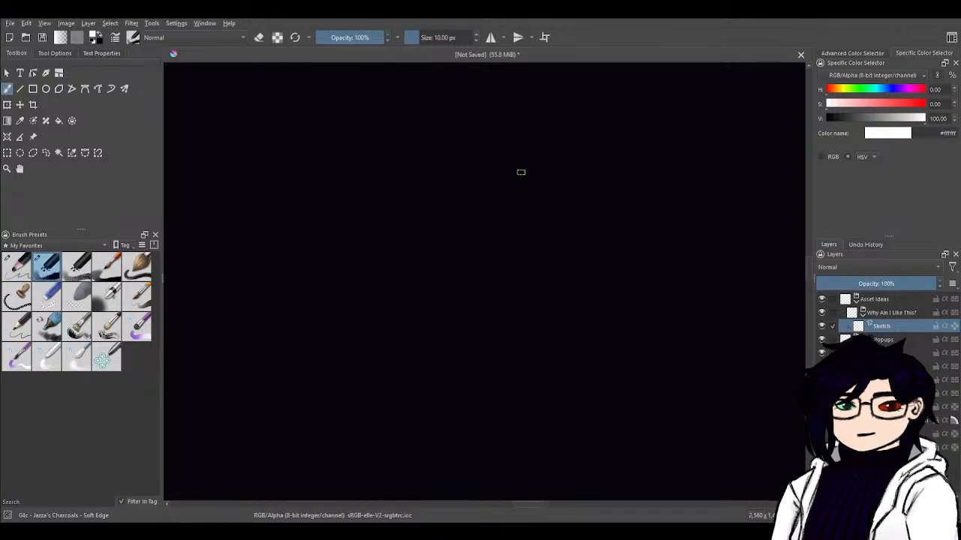
{"action": "mouse_move", "coordinate": [454, 173]}
{"action": "left_mouse_down"}
{"action": "mouse_move", "coordinate": [460, 198]}
{"action": "mouse_move", "coordinate": [525, 214]}
{"action": "left_mouse_up"}
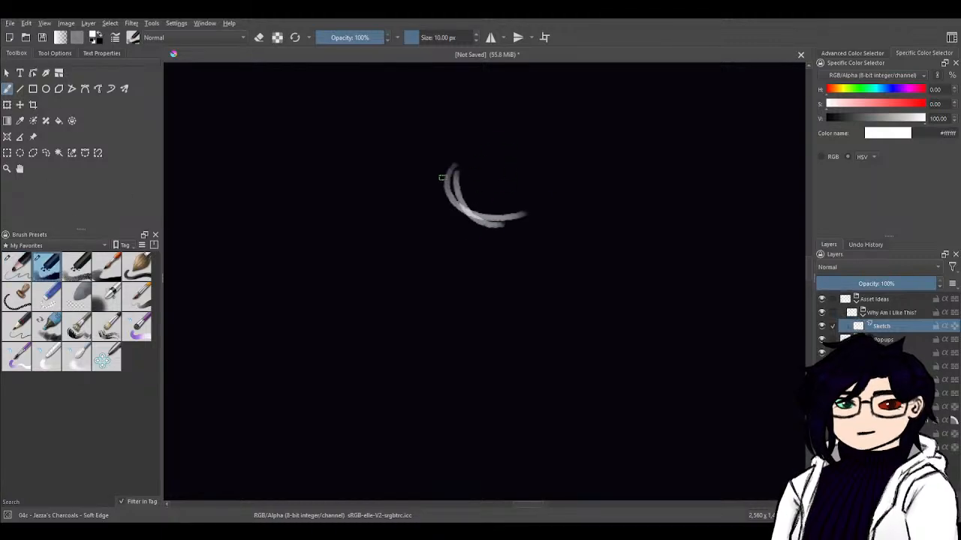
{"action": "mouse_move", "coordinate": [444, 169]}
{"action": "left_mouse_down"}
{"action": "mouse_move", "coordinate": [553, 180]}
{"action": "mouse_move", "coordinate": [487, 159]}
{"action": "mouse_move", "coordinate": [573, 190]}
{"action": "mouse_move", "coordinate": [445, 161]}
{"action": "mouse_move", "coordinate": [522, 137]}
{"action": "mouse_move", "coordinate": [538, 166]}
{"action": "mouse_move", "coordinate": [564, 144]}
{"action": "mouse_move", "coordinate": [547, 148]}
{"action": "mouse_move", "coordinate": [579, 181]}
{"action": "mouse_move", "coordinate": [525, 219]}
{"action": "left_mouse_up"}
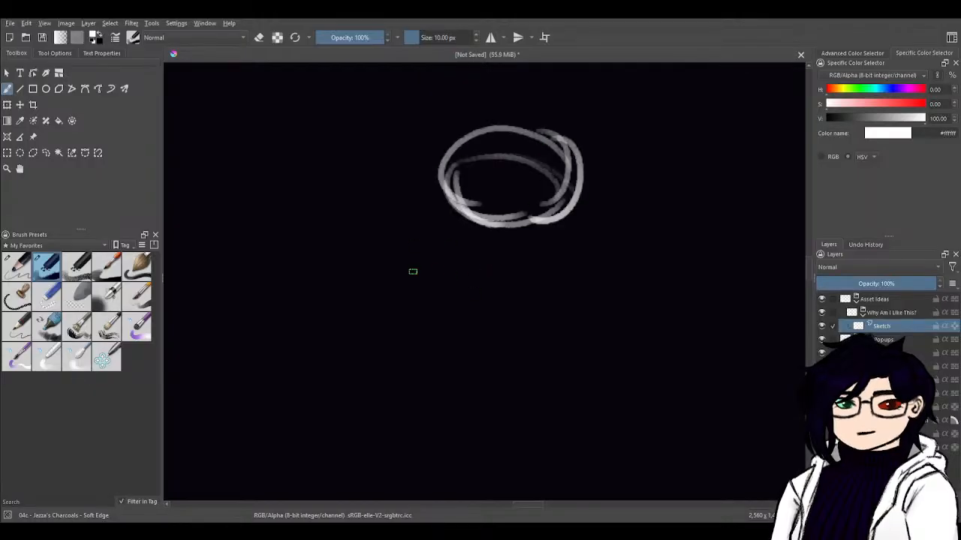
- Rough out two hands with spread fingers below the oval head, undoing a stray finger stroke
{"action": "mouse_move", "coordinate": [414, 244]}
{"action": "left_mouse_down"}
{"action": "mouse_move", "coordinate": [446, 268]}
{"action": "mouse_move", "coordinate": [388, 260]}
{"action": "mouse_move", "coordinate": [450, 272]}
{"action": "left_mouse_up"}
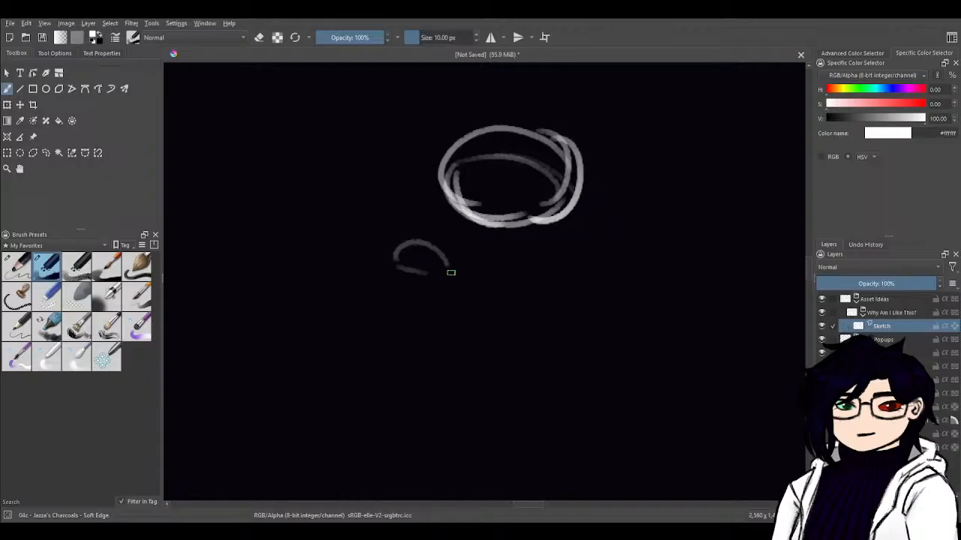
{"action": "mouse_move", "coordinate": [389, 223]}
{"action": "left_mouse_down"}
{"action": "mouse_move", "coordinate": [377, 250]}
{"action": "mouse_move", "coordinate": [400, 264]}
{"action": "mouse_move", "coordinate": [420, 227]}
{"action": "mouse_move", "coordinate": [417, 256]}
{"action": "mouse_move", "coordinate": [421, 231]}
{"action": "mouse_move", "coordinate": [432, 238]}
{"action": "mouse_move", "coordinate": [431, 228]}
{"action": "mouse_move", "coordinate": [439, 248]}
{"action": "mouse_move", "coordinate": [434, 260]}
{"action": "mouse_move", "coordinate": [375, 255]}
{"action": "mouse_move", "coordinate": [397, 273]}
{"action": "mouse_move", "coordinate": [425, 269]}
{"action": "mouse_move", "coordinate": [448, 245]}
{"action": "mouse_move", "coordinate": [444, 255]}
{"action": "left_mouse_up"}
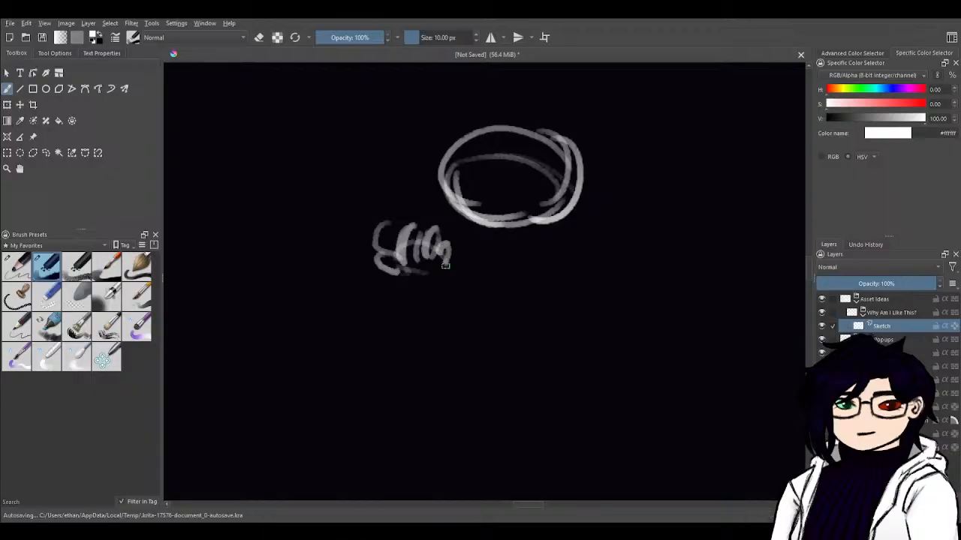
{"action": "key", "text": "ctrl+z"}
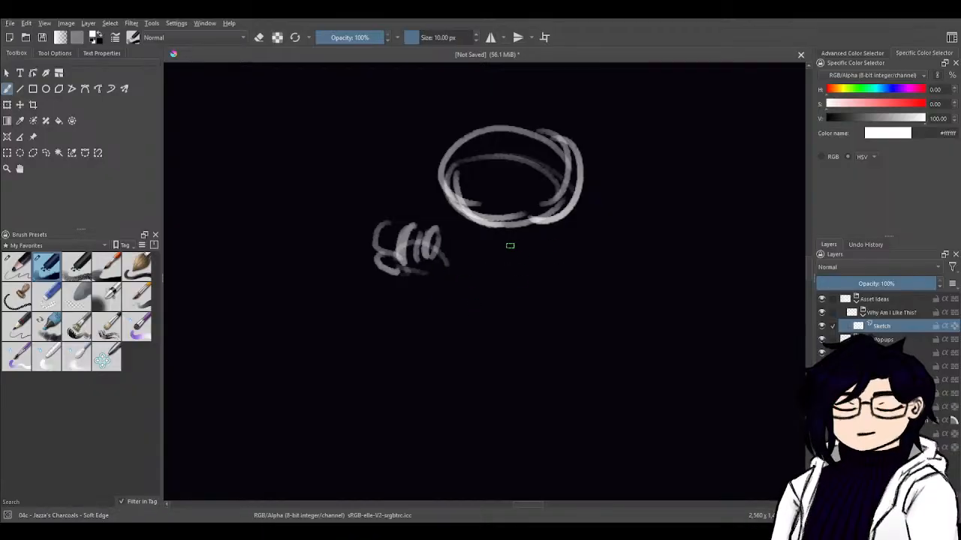
{"action": "mouse_move", "coordinate": [495, 267]}
{"action": "left_mouse_down"}
{"action": "mouse_move", "coordinate": [543, 253]}
{"action": "mouse_move", "coordinate": [541, 265]}
{"action": "mouse_move", "coordinate": [567, 262]}
{"action": "mouse_move", "coordinate": [543, 270]}
{"action": "mouse_move", "coordinate": [557, 230]}
{"action": "mouse_move", "coordinate": [532, 250]}
{"action": "mouse_move", "coordinate": [529, 229]}
{"action": "mouse_move", "coordinate": [531, 257]}
{"action": "mouse_move", "coordinate": [512, 229]}
{"action": "mouse_move", "coordinate": [520, 257]}
{"action": "mouse_move", "coordinate": [460, 272]}
{"action": "left_mouse_up"}
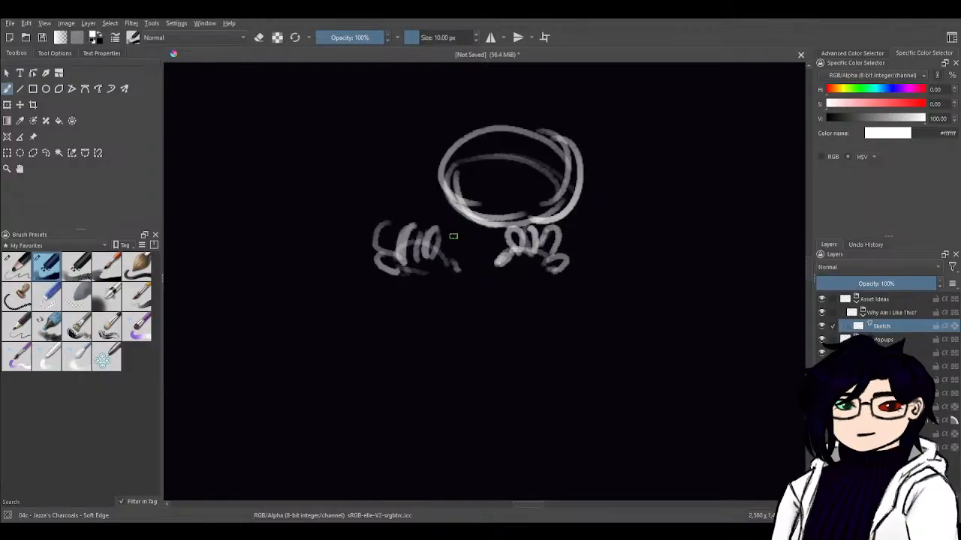
- Sketch half-closed eyes, hair around the head with spiky tufts on top, a bent arm, and a stroke beside one hand
{"action": "left_click_drag", "start_coordinate": [468, 191], "coordinate": [537, 188]}
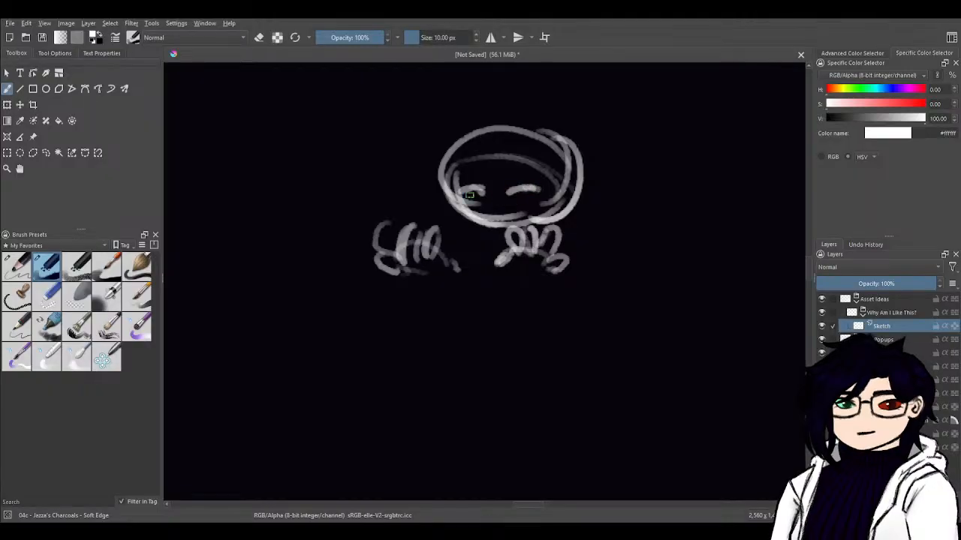
{"action": "left_click_drag", "start_coordinate": [471, 196], "coordinate": [518, 194]}
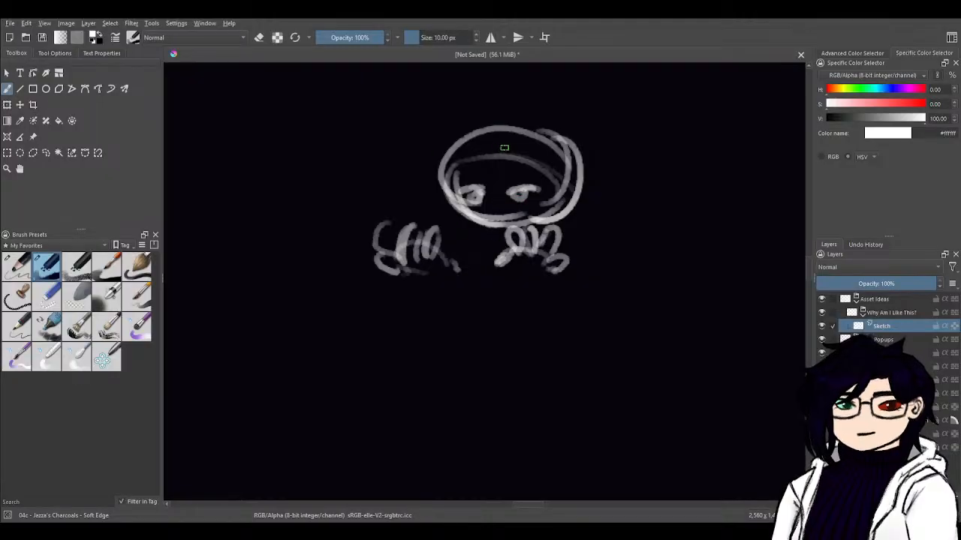
{"action": "mouse_move", "coordinate": [504, 148]}
{"action": "left_mouse_down"}
{"action": "mouse_move", "coordinate": [463, 144]}
{"action": "mouse_move", "coordinate": [430, 156]}
{"action": "mouse_move", "coordinate": [423, 196]}
{"action": "mouse_move", "coordinate": [421, 180]}
{"action": "mouse_move", "coordinate": [466, 238]}
{"action": "left_mouse_up"}
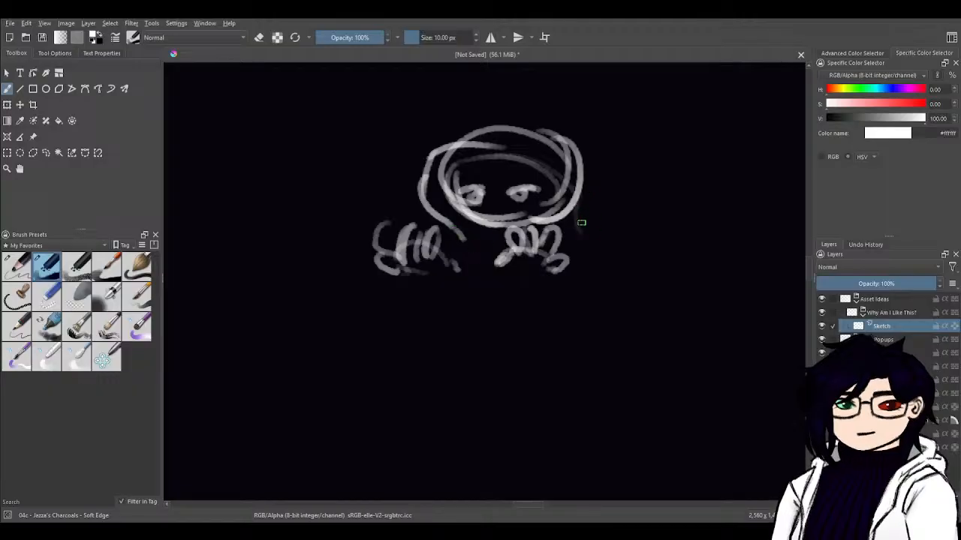
{"action": "mouse_move", "coordinate": [582, 196]}
{"action": "left_mouse_down"}
{"action": "mouse_move", "coordinate": [599, 217]}
{"action": "mouse_move", "coordinate": [564, 244]}
{"action": "mouse_move", "coordinate": [611, 227]}
{"action": "mouse_move", "coordinate": [612, 259]}
{"action": "mouse_move", "coordinate": [593, 279]}
{"action": "left_mouse_up"}
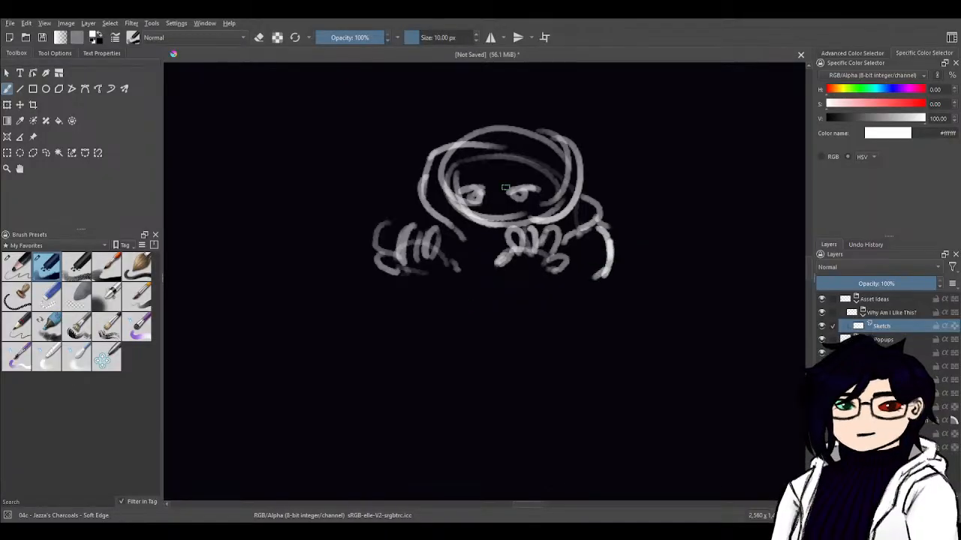
{"action": "mouse_move", "coordinate": [514, 125]}
{"action": "left_mouse_down"}
{"action": "mouse_move", "coordinate": [460, 118]}
{"action": "mouse_move", "coordinate": [469, 117]}
{"action": "mouse_move", "coordinate": [421, 131]}
{"action": "mouse_move", "coordinate": [455, 141]}
{"action": "left_mouse_up"}
{"action": "mouse_move", "coordinate": [533, 125]}
{"action": "left_mouse_down"}
{"action": "mouse_move", "coordinate": [570, 99]}
{"action": "mouse_move", "coordinate": [569, 138]}
{"action": "left_mouse_up"}
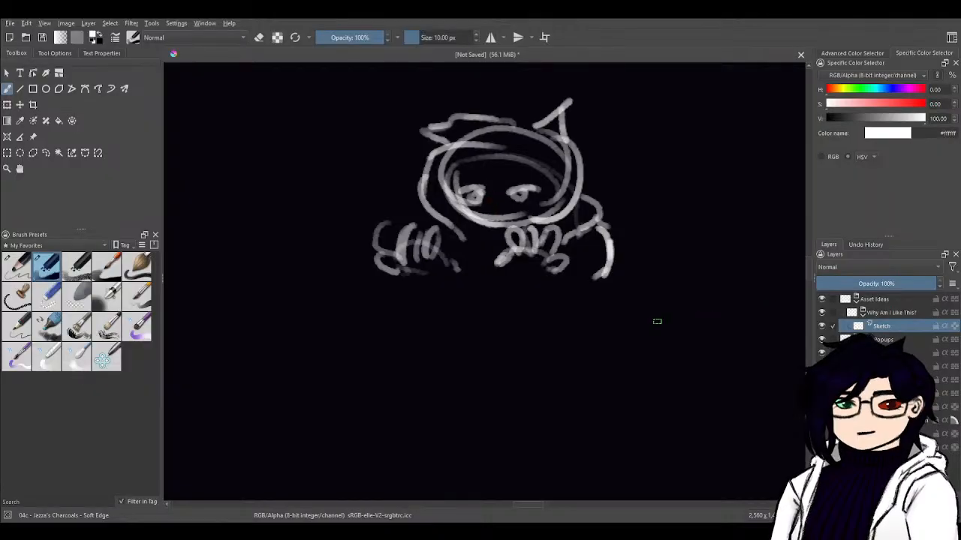
{"action": "left_click_drag", "start_coordinate": [452, 233], "coordinate": [444, 253]}
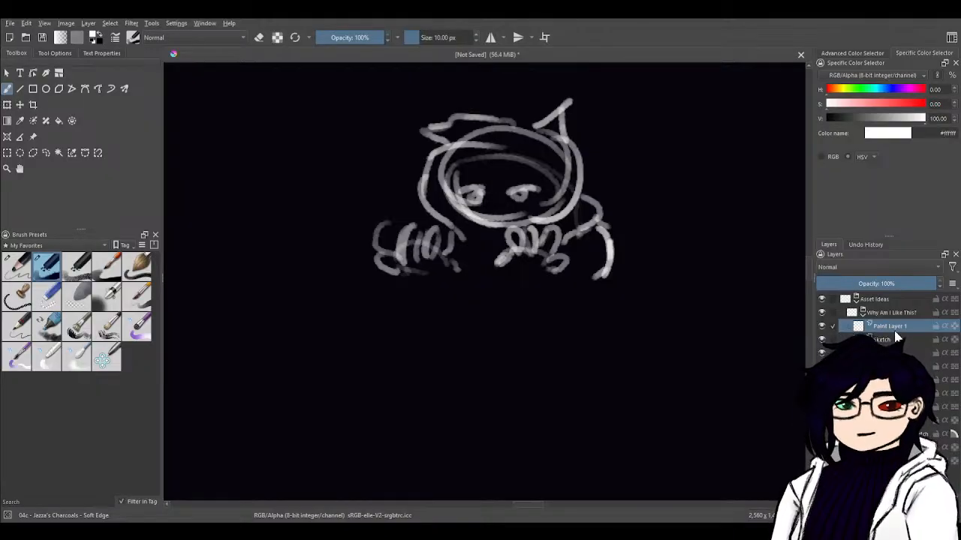
- Move the new paint layer below Sketch in the "Why Am I Like This?" group and rename it "Colour"
{"action": "key", "text": "ctrl+Page_Down"}
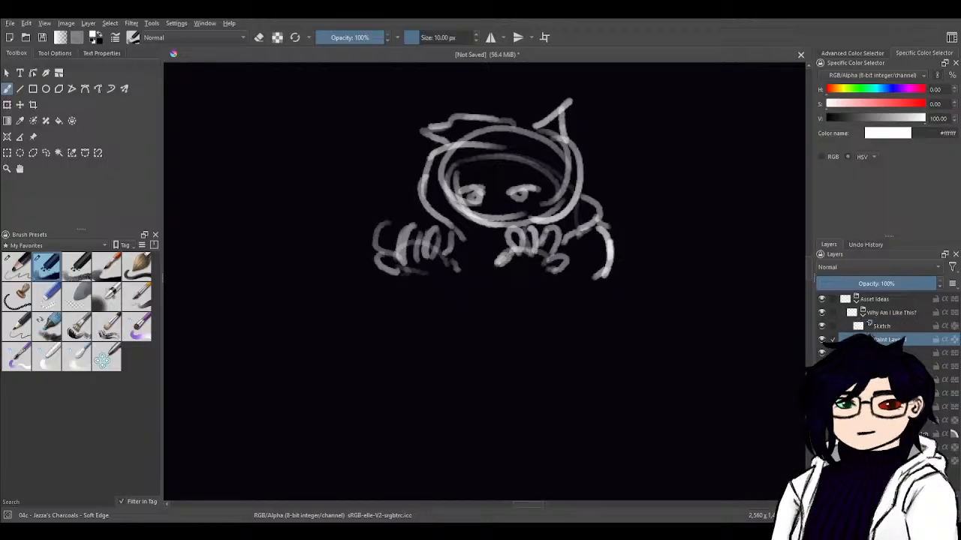
{"action": "double_click", "coordinate": [892, 339]}
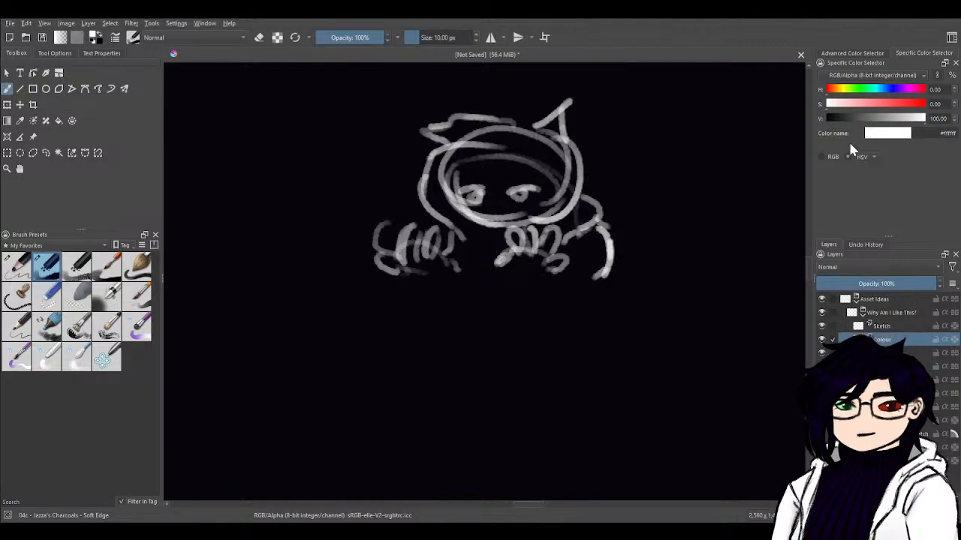
- Mix a pale peach skin tone, #ffe6d9 (hue 20, saturation 15, value 100), trying test strokes on the face
{"action": "left_click", "coordinate": [838, 90]}
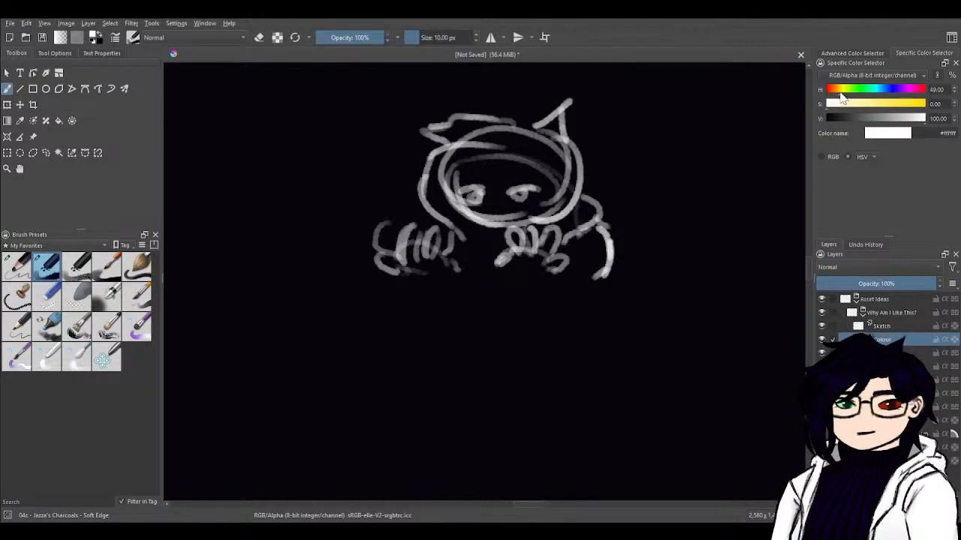
{"action": "left_click", "coordinate": [863, 104]}
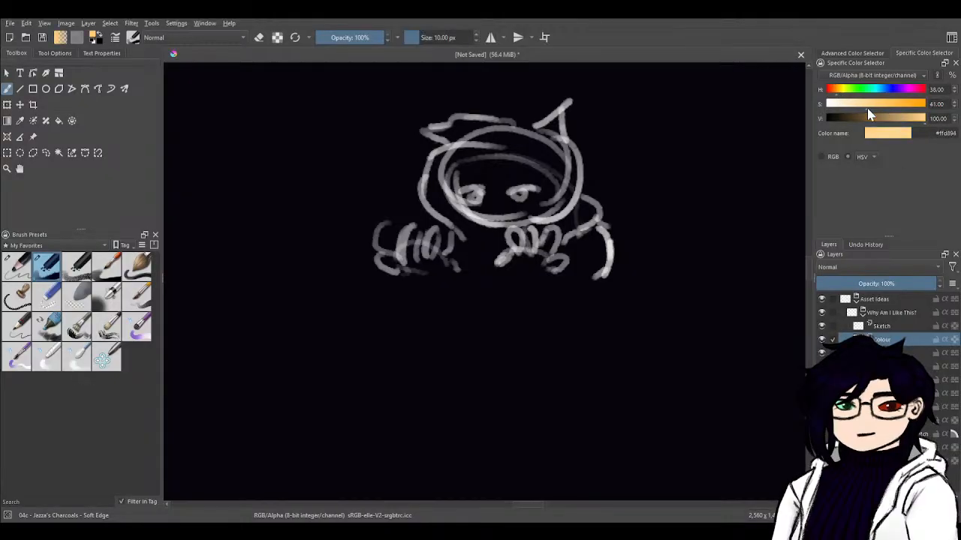
{"action": "left_click_drag", "start_coordinate": [862, 107], "coordinate": [841, 107]}
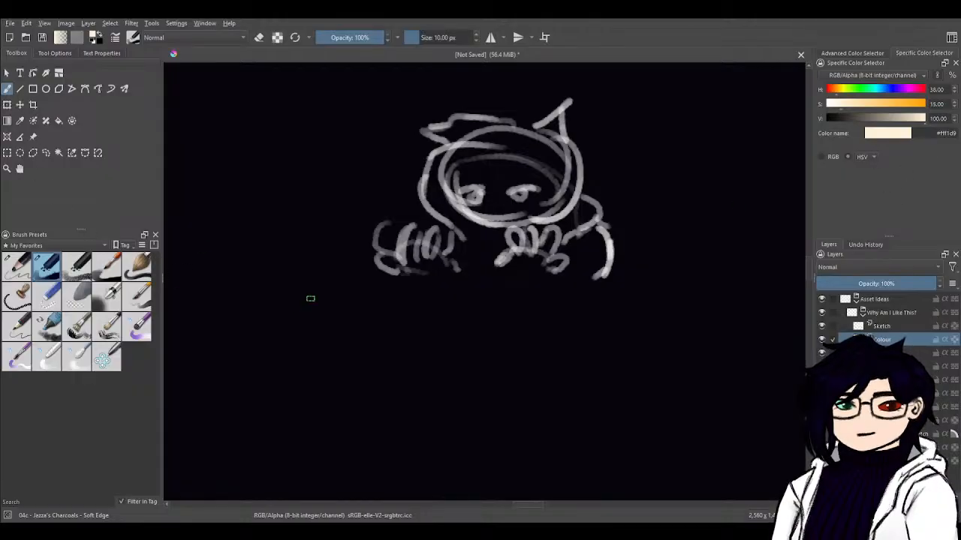
{"action": "mouse_move", "coordinate": [452, 180]}
{"action": "left_mouse_down"}
{"action": "mouse_move", "coordinate": [465, 137]}
{"action": "mouse_move", "coordinate": [449, 176]}
{"action": "mouse_move", "coordinate": [498, 135]}
{"action": "mouse_move", "coordinate": [455, 186]}
{"action": "left_mouse_up"}
{"action": "mouse_move", "coordinate": [511, 148]}
{"action": "left_mouse_down"}
{"action": "mouse_move", "coordinate": [463, 199]}
{"action": "mouse_move", "coordinate": [544, 169]}
{"action": "mouse_move", "coordinate": [464, 208]}
{"action": "mouse_move", "coordinate": [488, 208]}
{"action": "mouse_move", "coordinate": [475, 219]}
{"action": "mouse_move", "coordinate": [544, 167]}
{"action": "mouse_move", "coordinate": [496, 220]}
{"action": "mouse_move", "coordinate": [557, 197]}
{"action": "mouse_move", "coordinate": [463, 215]}
{"action": "left_mouse_up"}
{"action": "key", "text": "ctrl+z"}
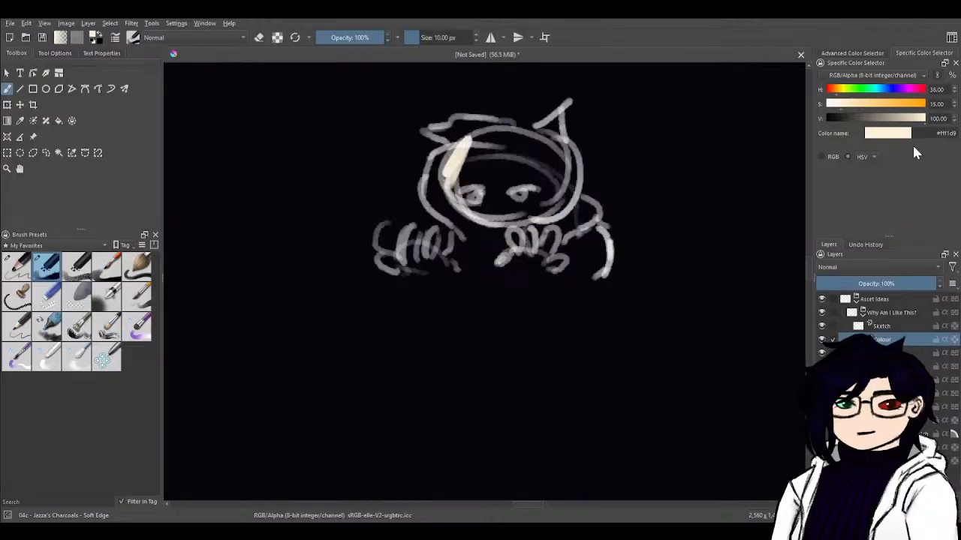
{"action": "left_click_drag", "start_coordinate": [836, 90], "coordinate": [831, 91]}
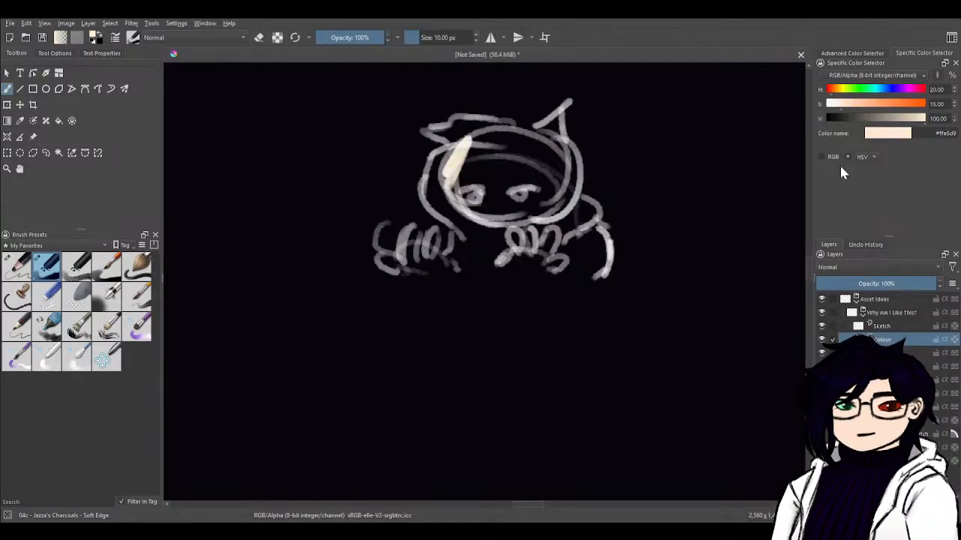
- Paint the face and both hands solid with the peach skin tone on the Colour layer
{"action": "mouse_move", "coordinate": [466, 139]}
{"action": "left_mouse_down"}
{"action": "mouse_move", "coordinate": [455, 178]}
{"action": "mouse_move", "coordinate": [520, 130]}
{"action": "mouse_move", "coordinate": [453, 196]}
{"action": "mouse_move", "coordinate": [493, 138]}
{"action": "mouse_move", "coordinate": [449, 197]}
{"action": "mouse_move", "coordinate": [492, 157]}
{"action": "mouse_move", "coordinate": [462, 203]}
{"action": "mouse_move", "coordinate": [518, 152]}
{"action": "mouse_move", "coordinate": [477, 204]}
{"action": "mouse_move", "coordinate": [527, 142]}
{"action": "mouse_move", "coordinate": [482, 213]}
{"action": "mouse_move", "coordinate": [546, 148]}
{"action": "mouse_move", "coordinate": [512, 197]}
{"action": "mouse_move", "coordinate": [559, 152]}
{"action": "mouse_move", "coordinate": [491, 222]}
{"action": "mouse_move", "coordinate": [547, 174]}
{"action": "mouse_move", "coordinate": [513, 216]}
{"action": "mouse_move", "coordinate": [560, 182]}
{"action": "mouse_move", "coordinate": [547, 207]}
{"action": "mouse_move", "coordinate": [511, 211]}
{"action": "mouse_move", "coordinate": [545, 160]}
{"action": "left_mouse_up"}
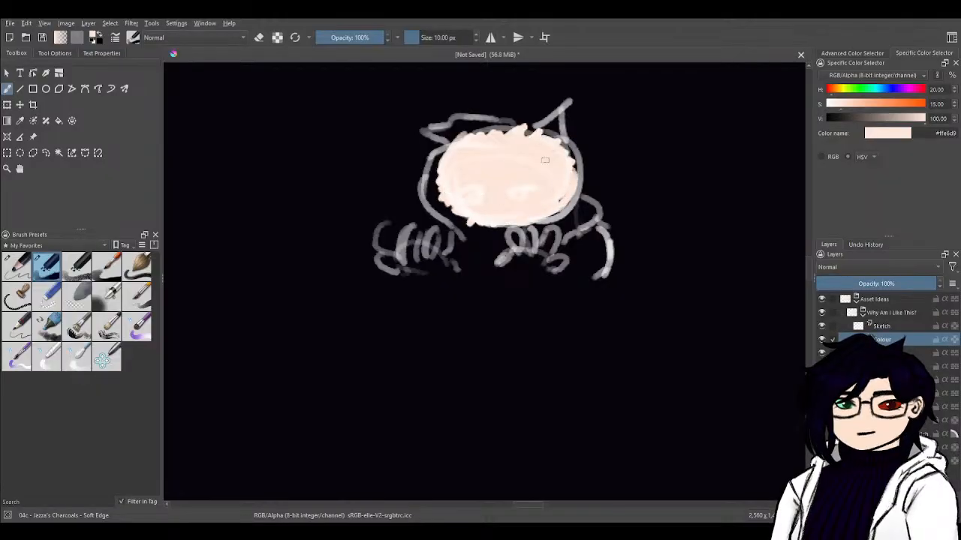
{"action": "mouse_move", "coordinate": [397, 267]}
{"action": "left_mouse_down"}
{"action": "mouse_move", "coordinate": [383, 234]}
{"action": "mouse_move", "coordinate": [397, 259]}
{"action": "mouse_move", "coordinate": [404, 251]}
{"action": "mouse_move", "coordinate": [403, 275]}
{"action": "mouse_move", "coordinate": [399, 264]}
{"action": "mouse_move", "coordinate": [441, 265]}
{"action": "mouse_move", "coordinate": [430, 264]}
{"action": "mouse_move", "coordinate": [436, 234]}
{"action": "mouse_move", "coordinate": [420, 247]}
{"action": "mouse_move", "coordinate": [424, 263]}
{"action": "mouse_move", "coordinate": [443, 257]}
{"action": "mouse_move", "coordinate": [410, 261]}
{"action": "mouse_move", "coordinate": [411, 247]}
{"action": "left_mouse_up"}
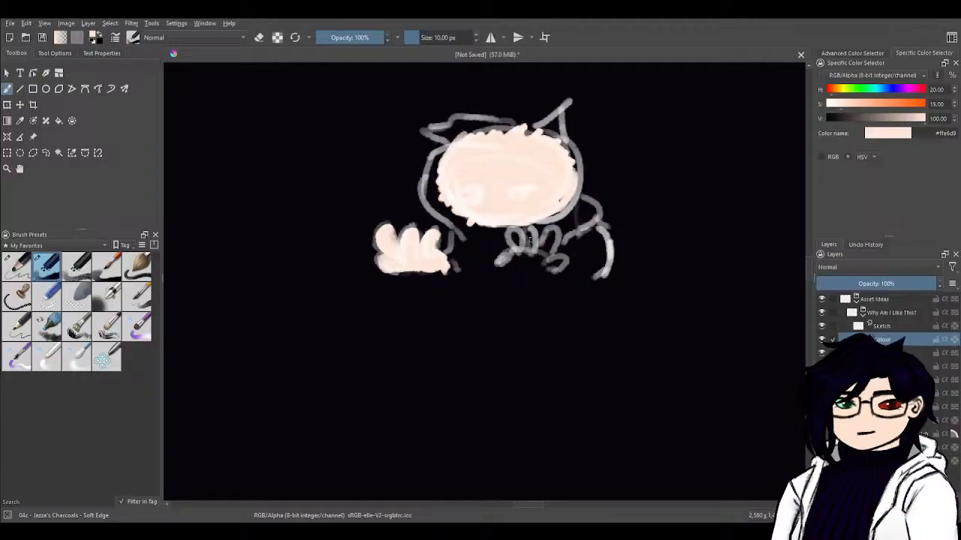
{"action": "mouse_move", "coordinate": [518, 228]}
{"action": "left_mouse_down"}
{"action": "mouse_move", "coordinate": [506, 268]}
{"action": "mouse_move", "coordinate": [529, 234]}
{"action": "mouse_move", "coordinate": [530, 245]}
{"action": "mouse_move", "coordinate": [528, 234]}
{"action": "mouse_move", "coordinate": [523, 260]}
{"action": "mouse_move", "coordinate": [529, 252]}
{"action": "mouse_move", "coordinate": [549, 267]}
{"action": "mouse_move", "coordinate": [522, 265]}
{"action": "mouse_move", "coordinate": [561, 264]}
{"action": "mouse_move", "coordinate": [551, 262]}
{"action": "mouse_move", "coordinate": [557, 250]}
{"action": "mouse_move", "coordinate": [542, 260]}
{"action": "mouse_move", "coordinate": [551, 234]}
{"action": "mouse_move", "coordinate": [530, 261]}
{"action": "mouse_move", "coordinate": [500, 261]}
{"action": "mouse_move", "coordinate": [562, 256]}
{"action": "left_mouse_up"}
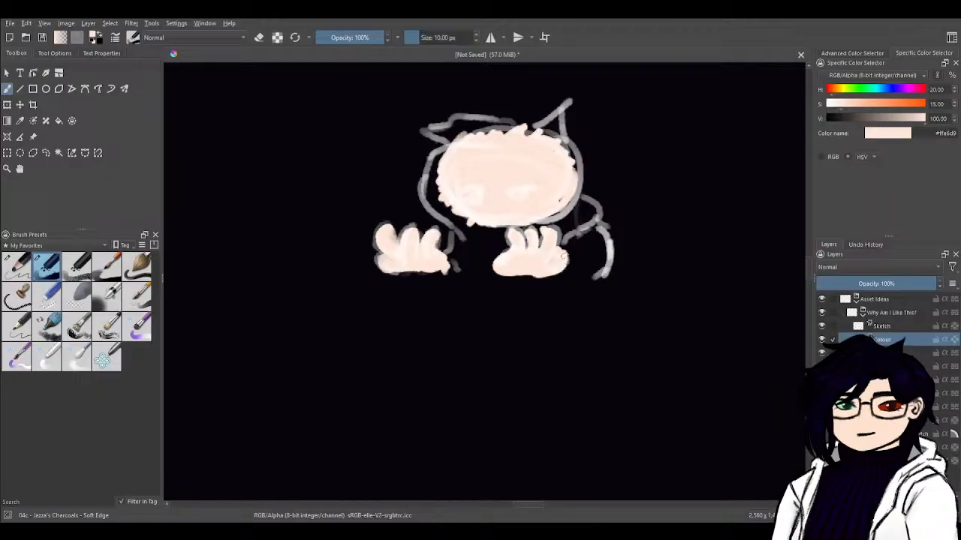
{"action": "mouse_move", "coordinate": [437, 260]}
{"action": "left_mouse_down"}
{"action": "mouse_move", "coordinate": [453, 271]}
{"action": "mouse_move", "coordinate": [397, 270]}
{"action": "mouse_move", "coordinate": [450, 272]}
{"action": "left_mouse_up"}
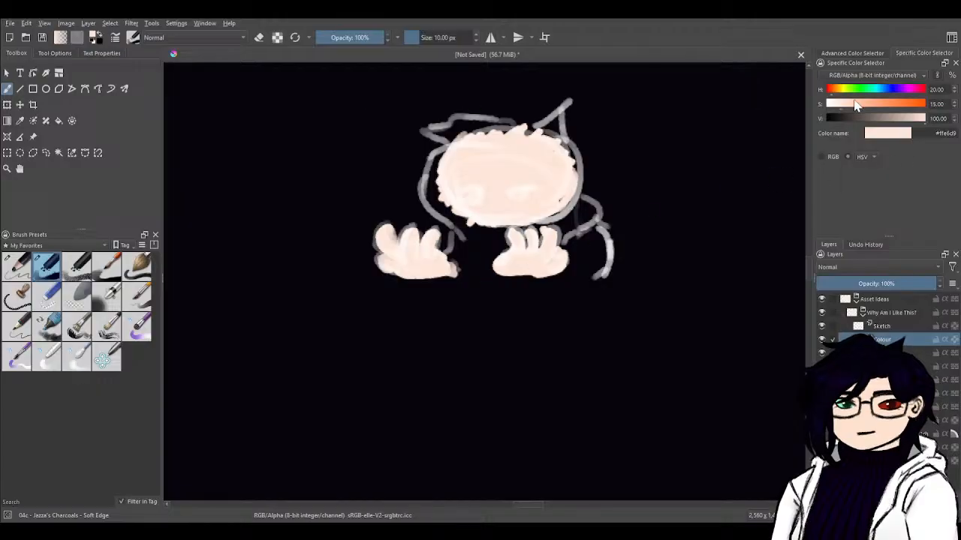
- Set the brush colour to off-white #fffbf2 and paint the bent arm's sleeve and the cuffs around both hands
{"action": "left_click_drag", "start_coordinate": [863, 96], "coordinate": [895, 94]}
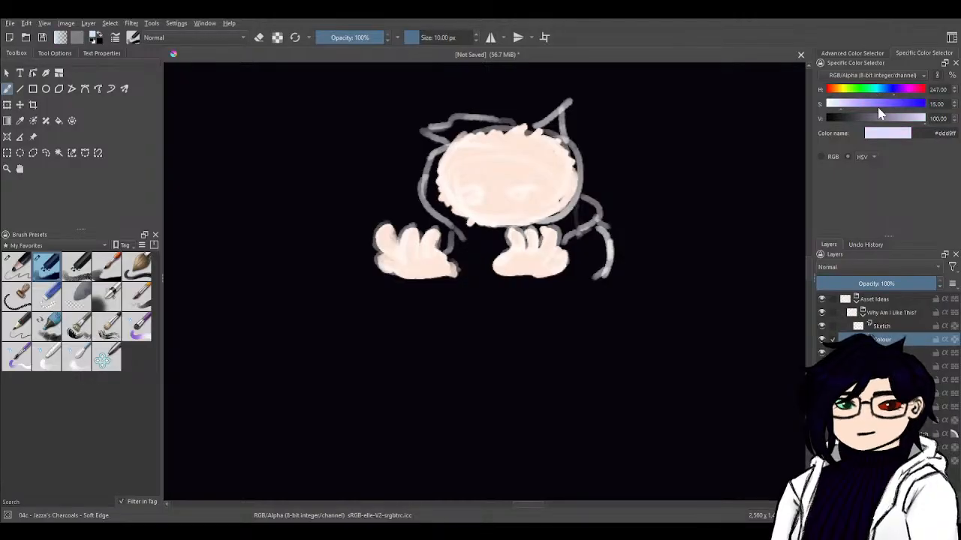
{"action": "left_click", "coordinate": [955, 107]}
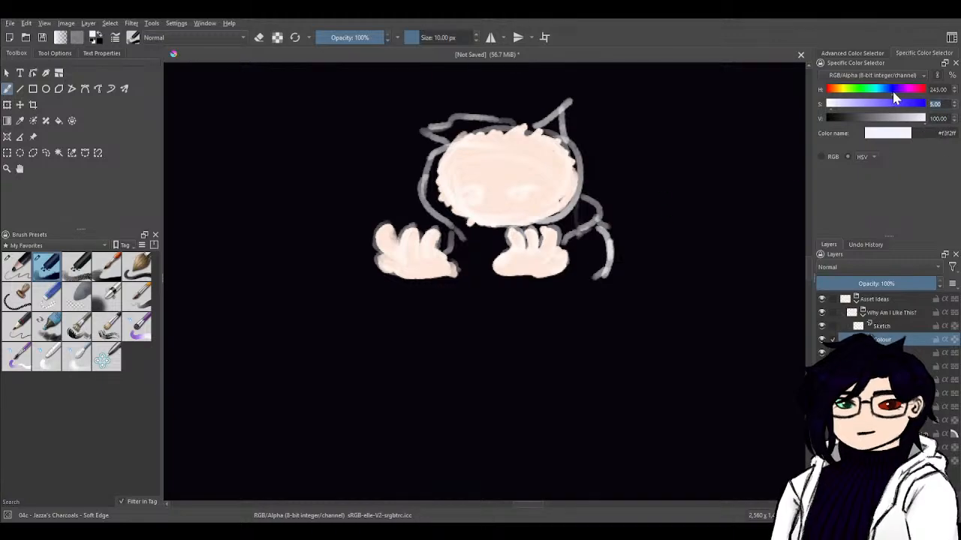
{"action": "left_click_drag", "start_coordinate": [892, 88], "coordinate": [842, 112]}
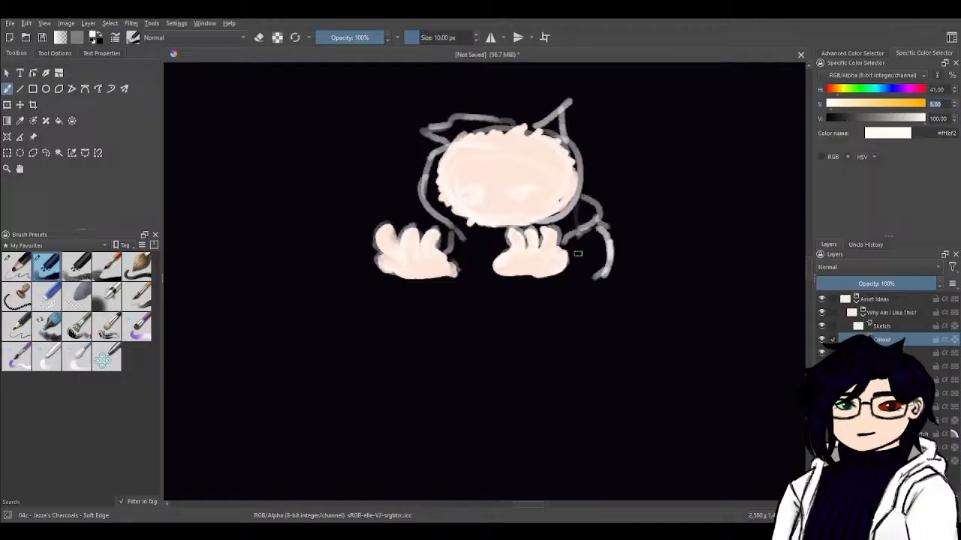
{"action": "mouse_move", "coordinate": [581, 234]}
{"action": "left_mouse_down"}
{"action": "mouse_move", "coordinate": [566, 271]}
{"action": "mouse_move", "coordinate": [592, 275]}
{"action": "mouse_move", "coordinate": [605, 250]}
{"action": "mouse_move", "coordinate": [590, 267]}
{"action": "mouse_move", "coordinate": [587, 256]}
{"action": "mouse_move", "coordinate": [593, 282]}
{"action": "mouse_move", "coordinate": [578, 233]}
{"action": "mouse_move", "coordinate": [584, 212]}
{"action": "mouse_move", "coordinate": [565, 220]}
{"action": "mouse_move", "coordinate": [564, 233]}
{"action": "mouse_move", "coordinate": [599, 219]}
{"action": "mouse_move", "coordinate": [581, 199]}
{"action": "mouse_move", "coordinate": [597, 219]}
{"action": "left_mouse_up"}
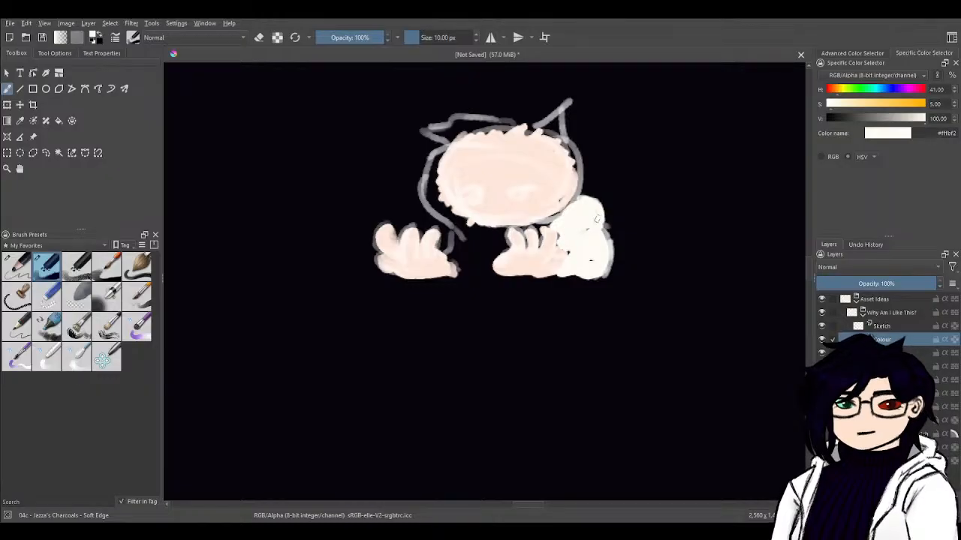
{"action": "mouse_move", "coordinate": [454, 257]}
{"action": "left_mouse_down"}
{"action": "mouse_move", "coordinate": [474, 233]}
{"action": "mouse_move", "coordinate": [449, 253]}
{"action": "mouse_move", "coordinate": [464, 264]}
{"action": "mouse_move", "coordinate": [456, 260]}
{"action": "mouse_move", "coordinate": [456, 276]}
{"action": "mouse_move", "coordinate": [404, 279]}
{"action": "mouse_move", "coordinate": [508, 278]}
{"action": "left_mouse_up"}
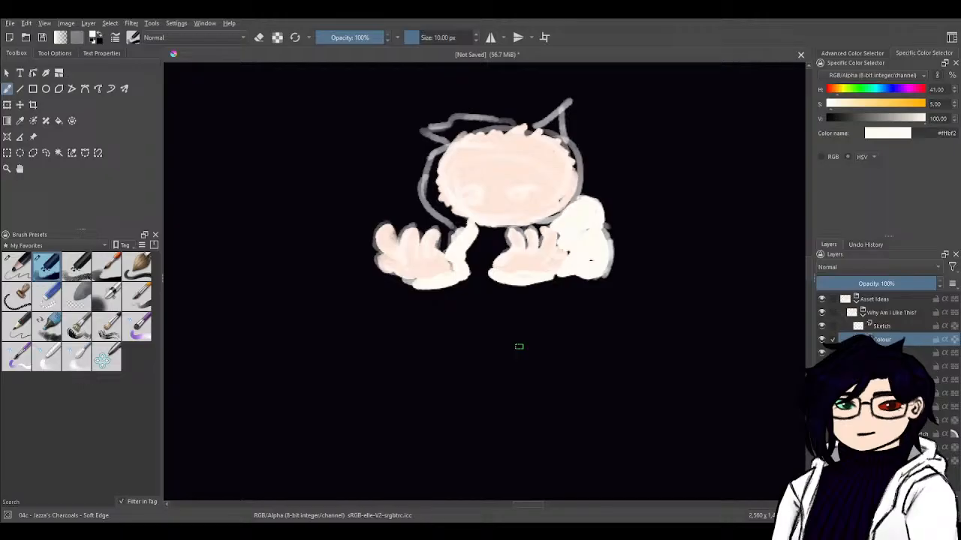
- Set the brush colour to very dark purple #16111c (hue 267, saturation 40, value 11)
{"action": "left_click", "coordinate": [901, 90]}
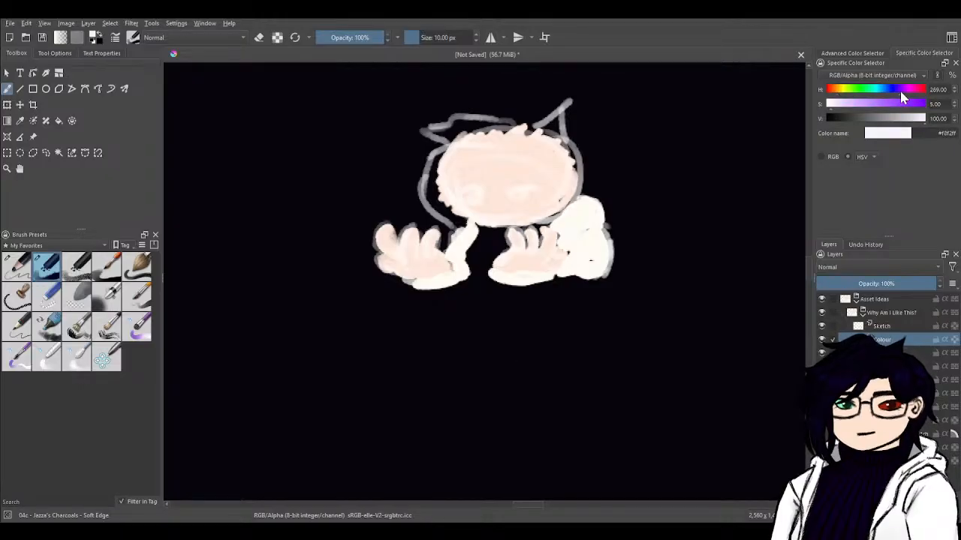
{"action": "left_click_drag", "start_coordinate": [893, 118], "coordinate": [900, 90]}
{"action": "left_click", "coordinate": [871, 105]}
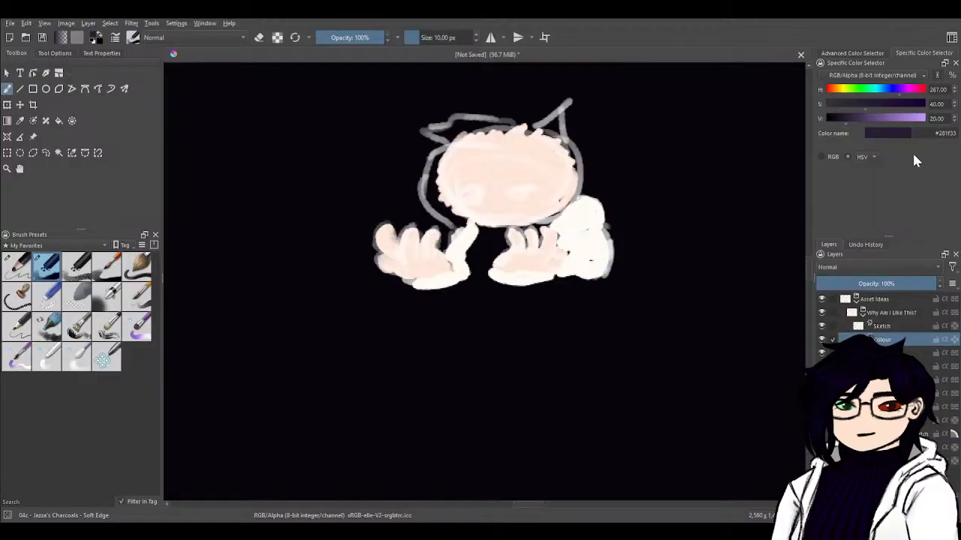
{"action": "mouse_move", "coordinate": [850, 121]}
{"action": "left_mouse_down"}
{"action": "mouse_move", "coordinate": [836, 123]}
{"action": "mouse_move", "coordinate": [839, 134]}
{"action": "left_mouse_up"}
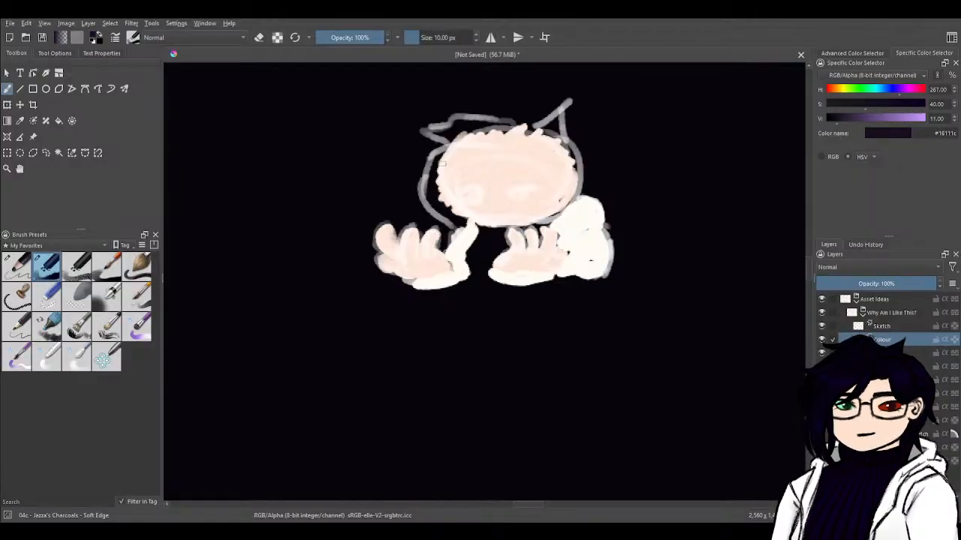
- Paint dark purple hair over the upper side of the face and along the edge of the head
{"action": "mouse_move", "coordinate": [443, 160]}
{"action": "left_mouse_down"}
{"action": "mouse_move", "coordinate": [435, 206]}
{"action": "mouse_move", "coordinate": [451, 219]}
{"action": "mouse_move", "coordinate": [447, 151]}
{"action": "mouse_move", "coordinate": [480, 162]}
{"action": "mouse_move", "coordinate": [503, 151]}
{"action": "mouse_move", "coordinate": [454, 179]}
{"action": "mouse_move", "coordinate": [450, 171]}
{"action": "mouse_move", "coordinate": [502, 154]}
{"action": "left_mouse_up"}
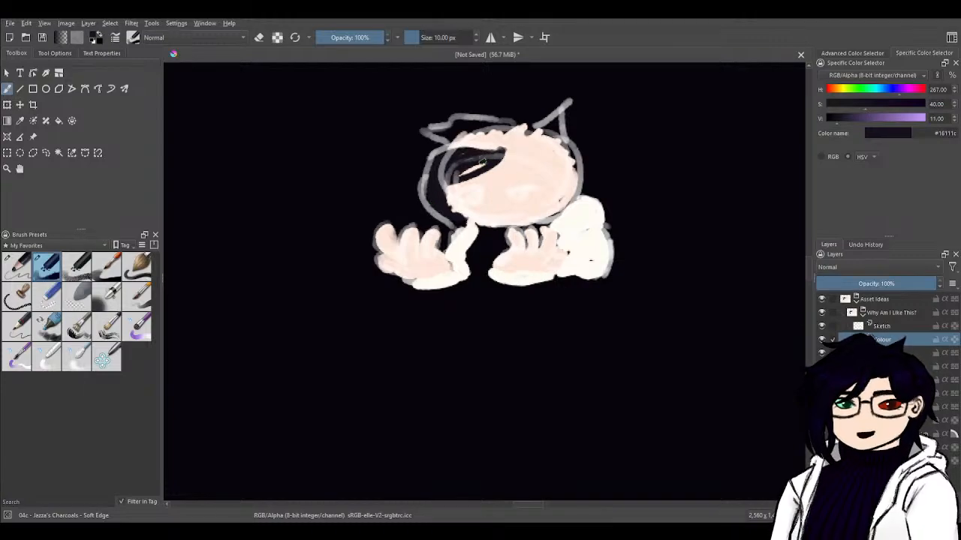
{"action": "mouse_move", "coordinate": [483, 161]}
{"action": "left_mouse_down"}
{"action": "mouse_move", "coordinate": [458, 158]}
{"action": "mouse_move", "coordinate": [442, 215]}
{"action": "mouse_move", "coordinate": [430, 182]}
{"action": "mouse_move", "coordinate": [510, 152]}
{"action": "mouse_move", "coordinate": [466, 149]}
{"action": "left_mouse_up"}
{"action": "mouse_move", "coordinate": [448, 199]}
{"action": "left_mouse_down"}
{"action": "mouse_move", "coordinate": [457, 217]}
{"action": "mouse_move", "coordinate": [448, 211]}
{"action": "left_mouse_up"}
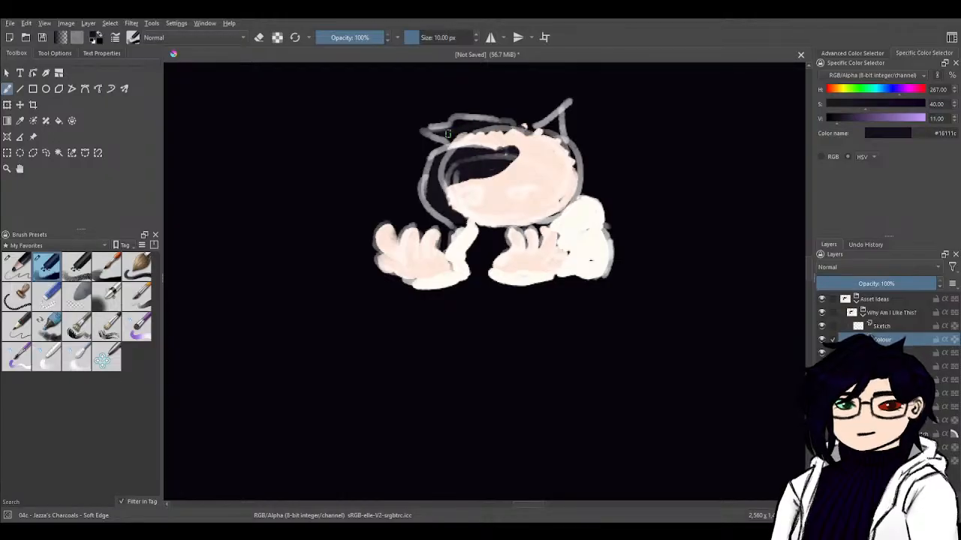
{"action": "left_click_drag", "start_coordinate": [454, 129], "coordinate": [480, 140]}
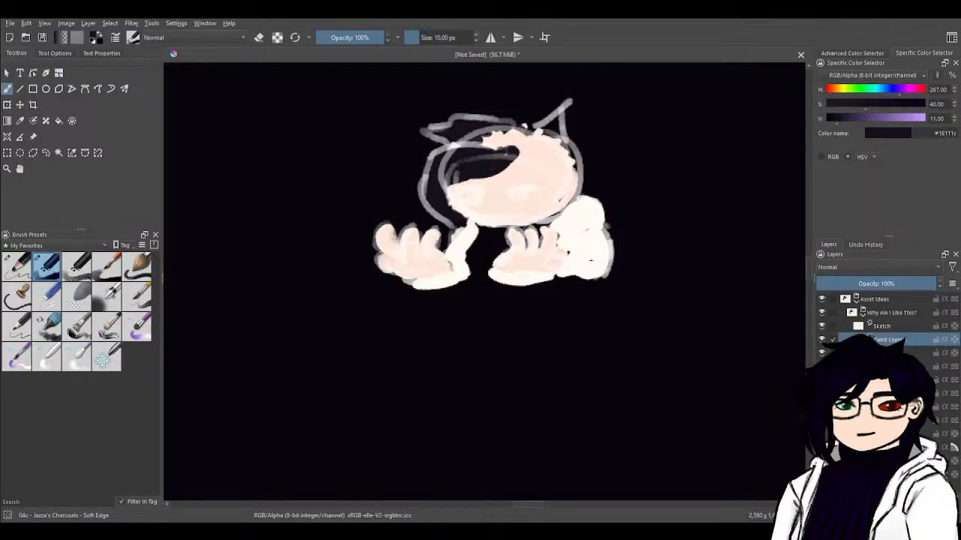
- Add a new paint layer directly beneath the Why Am I Like This? group, inside the Asset Ideas group
{"action": "key", "text": "Insert"}
{"action": "key", "text": "ctrl+Page_Down"}
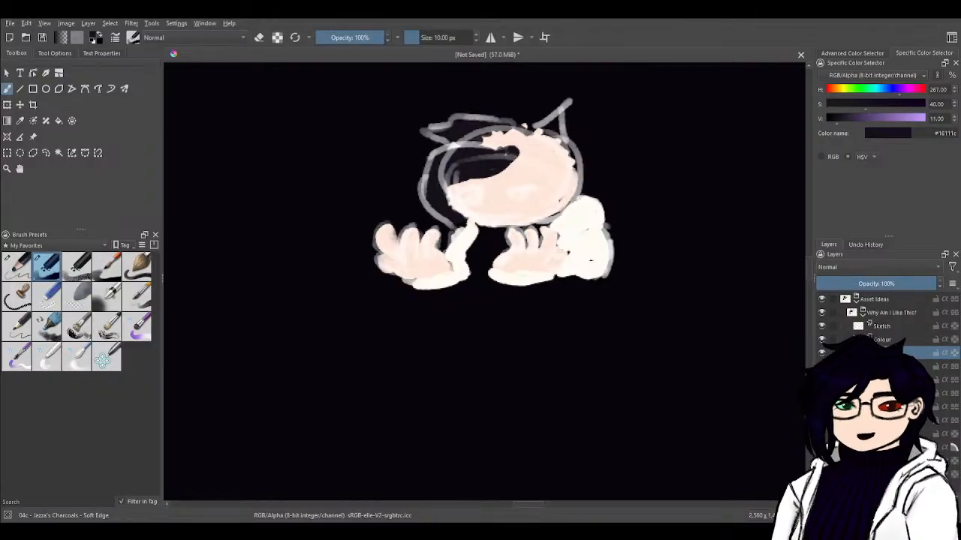
{"action": "key", "text": "Insert"}
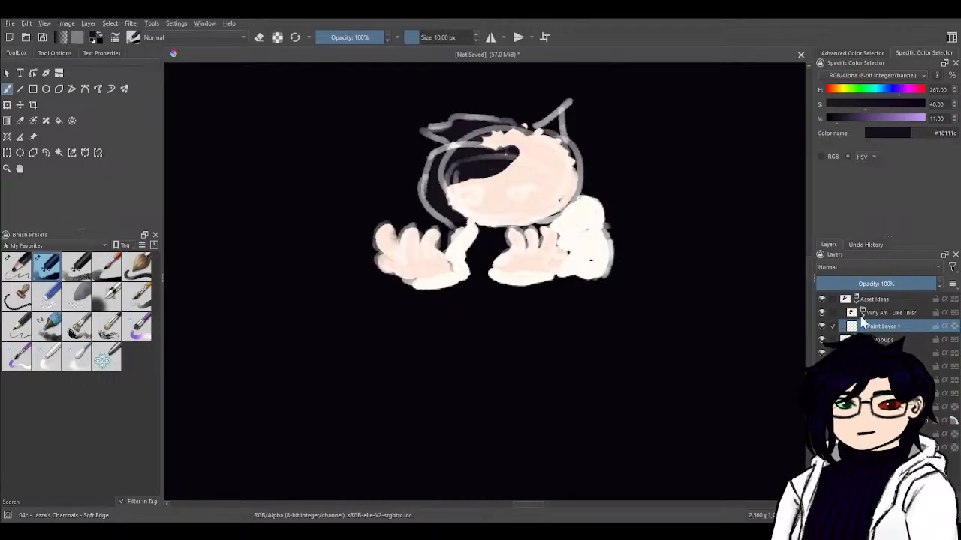
- Group the Why Am I Like This? group together with Paint Layer 1
{"action": "left_click", "coordinate": [890, 312], "text": "ctrl"}
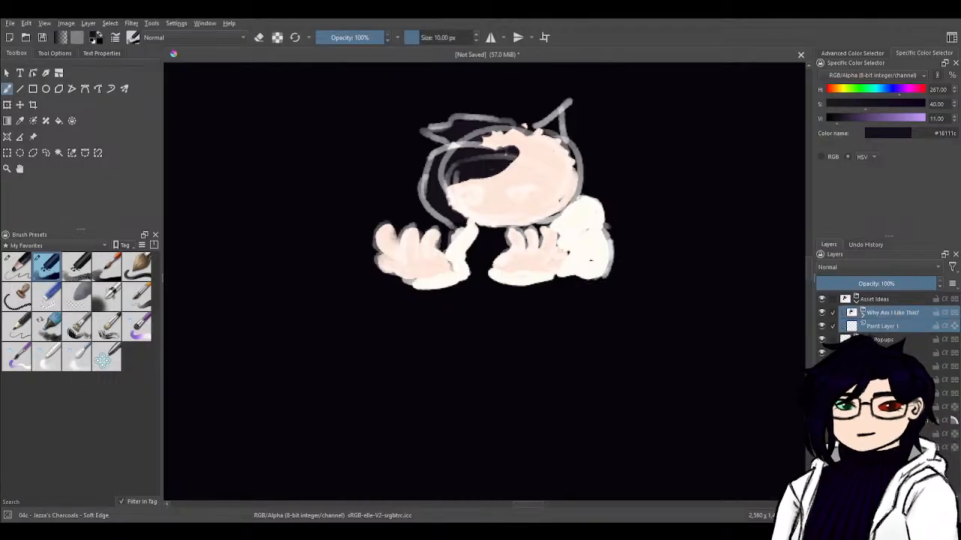
{"action": "key", "text": "ctrl+g"}
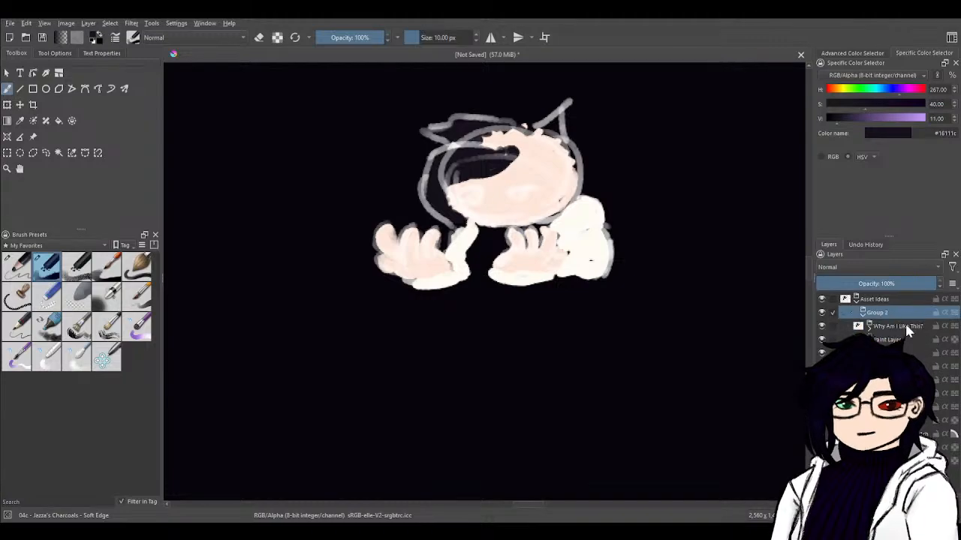
- Rename the Asset Ideas group as Emote Ideas
{"action": "double_click", "coordinate": [869, 301]}
{"action": "key", "text": "Left"}
{"action": "key", "text": "Left"}
{"action": "key", "text": "Left"}
{"action": "key", "text": "Left"}
{"action": "key", "text": "Left"}
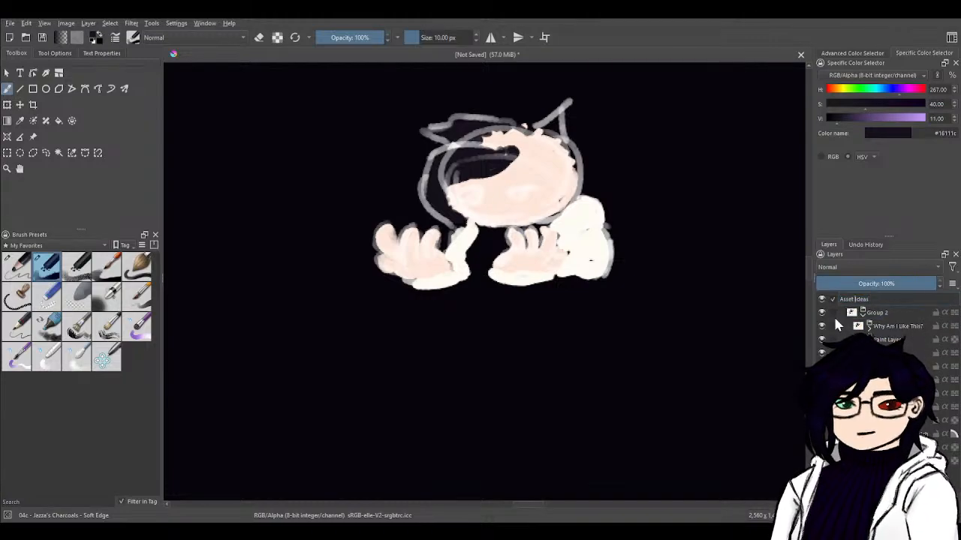
{"action": "type", "text": "Em"}
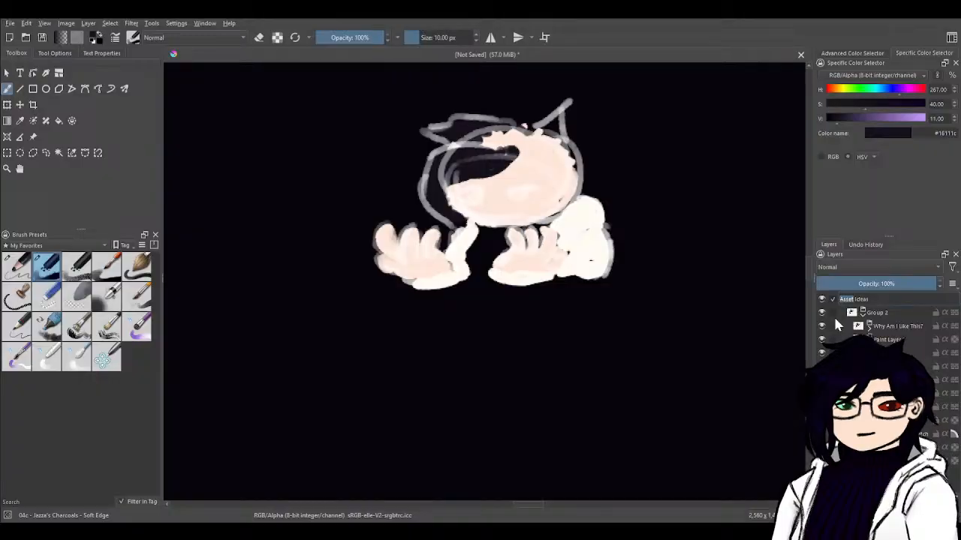
{"action": "type", "text": "ote"}
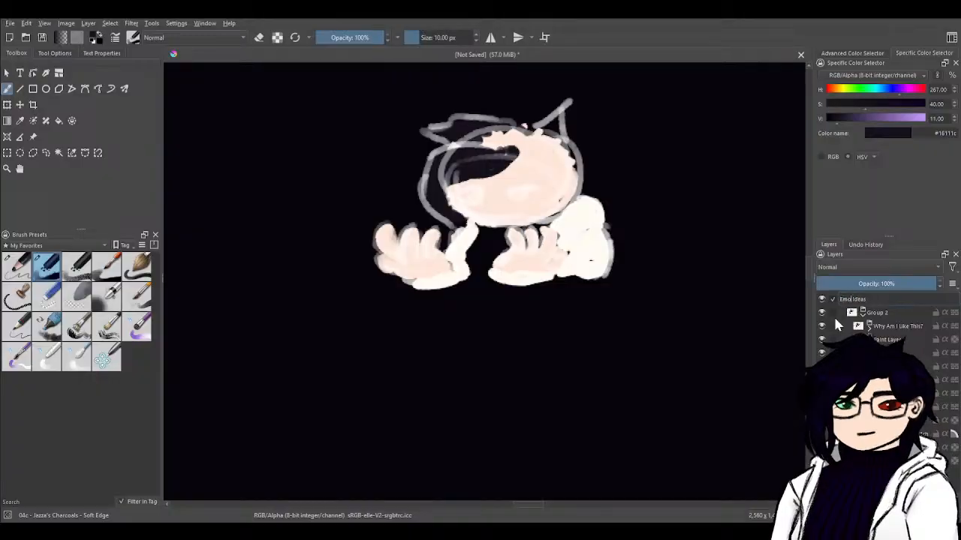
{"action": "key", "text": "Return"}
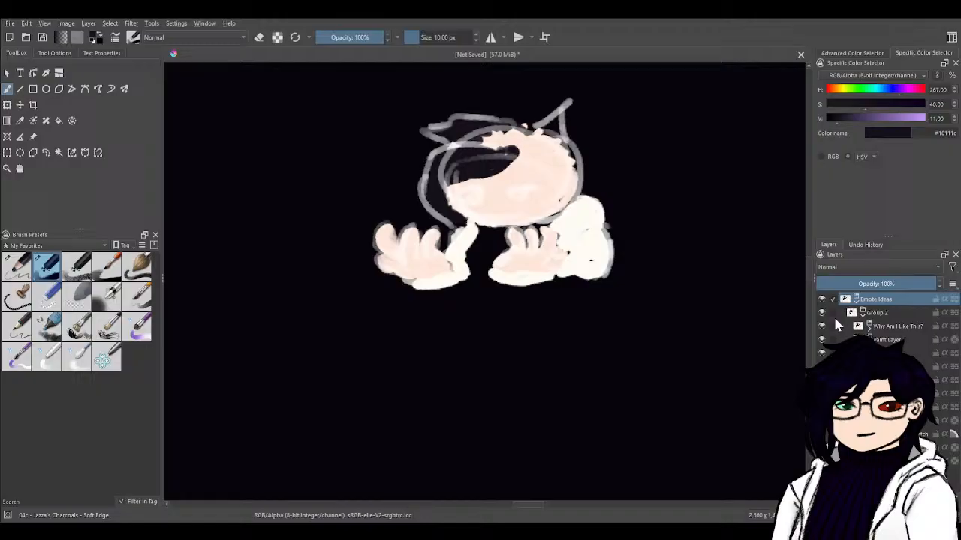
- Undo the renaming of the outer group and the grouping of Why Am I Like This? with Paint Layer 1
{"action": "left_click", "coordinate": [889, 340]}
{"action": "key", "text": "ctrl+z"}
{"action": "key", "text": "ctrl+z"}
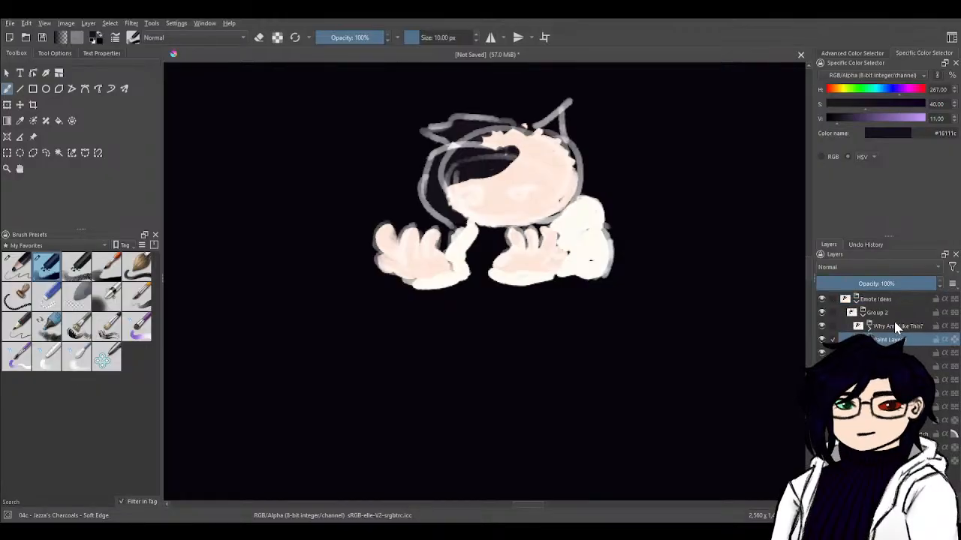
- Change the outer group's name from Asset Ideas to Emote Ideas
{"action": "double_click", "coordinate": [870, 297]}
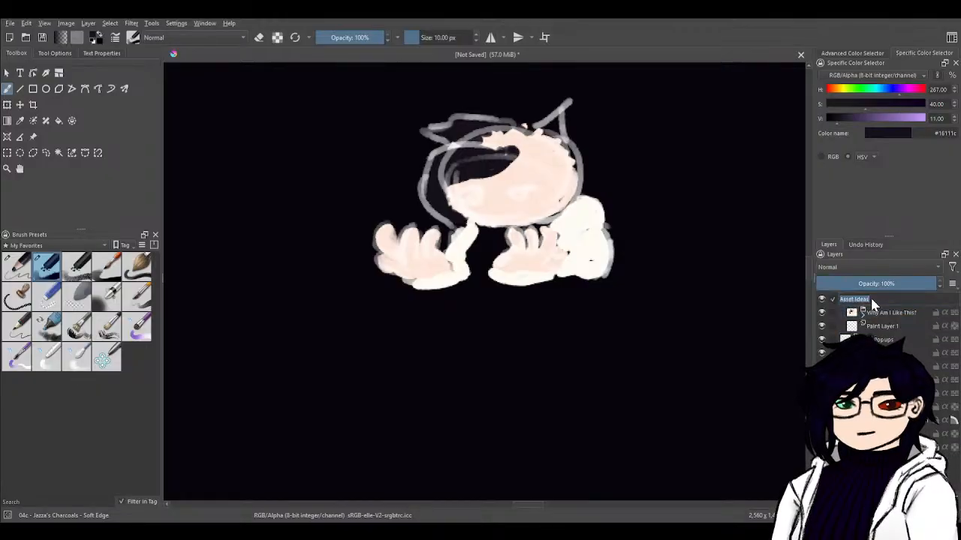
{"action": "left_click", "coordinate": [855, 300]}
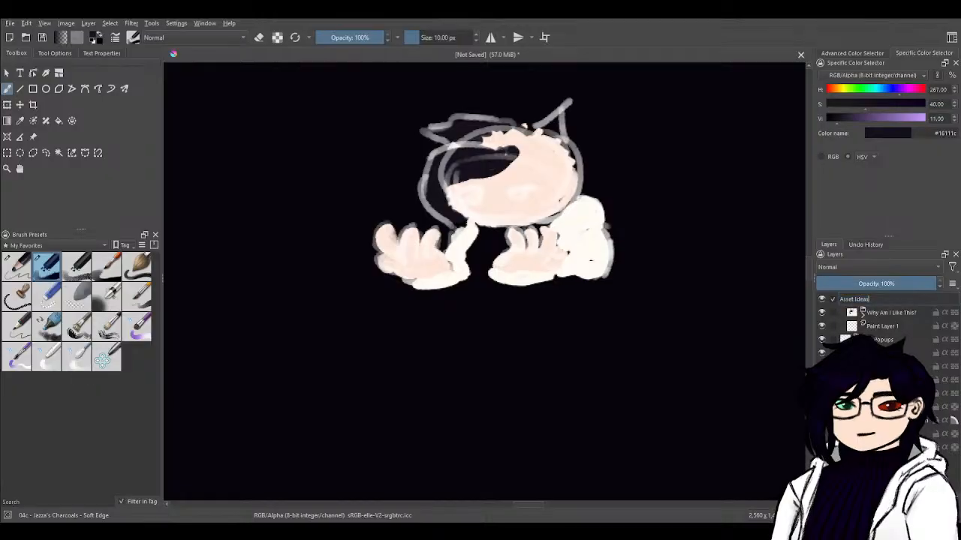
{"action": "key", "text": "ctrl+BackSpace"}
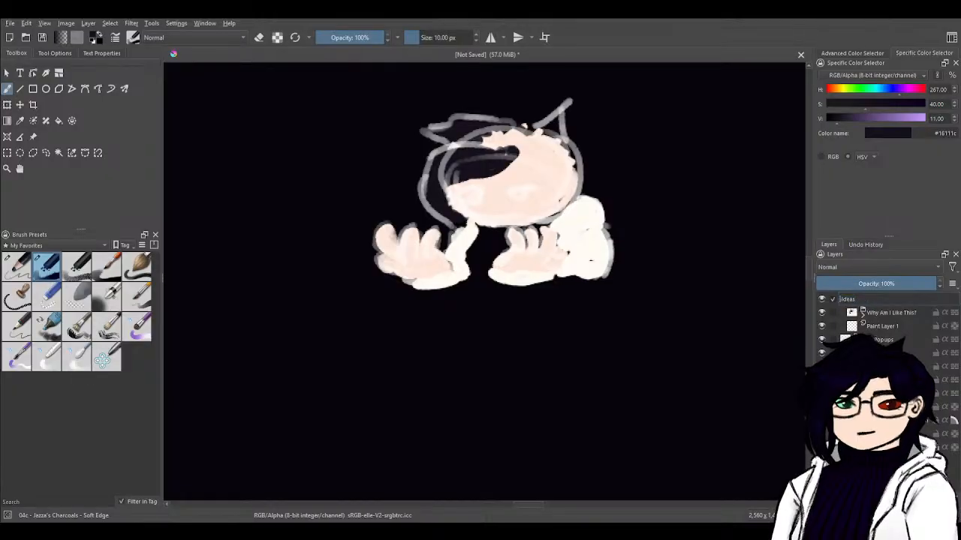
{"action": "type", "text": "Emote"}
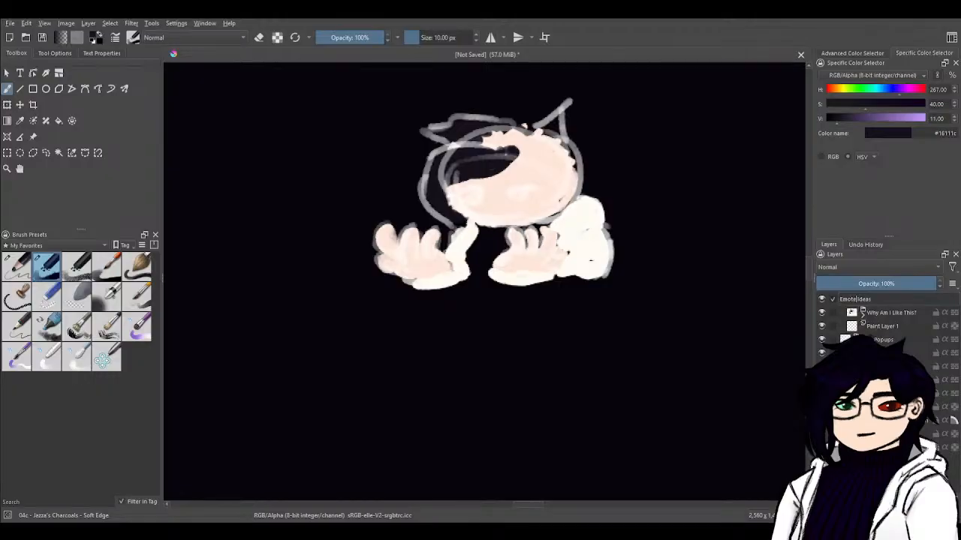
{"action": "key", "text": "Return"}
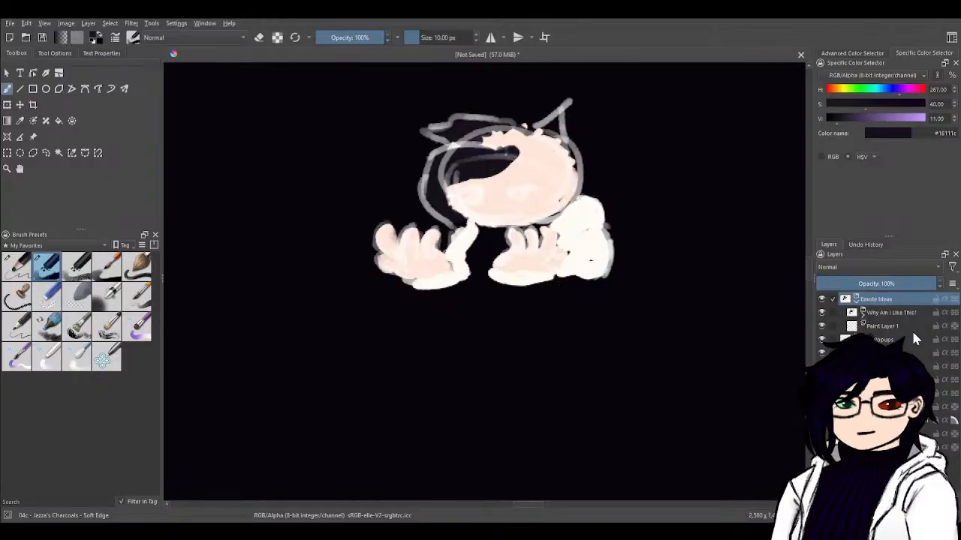
- Rename Paint Layer 1 beneath the Why Am I Like This? group as Back Board
{"action": "left_click", "coordinate": [895, 328]}
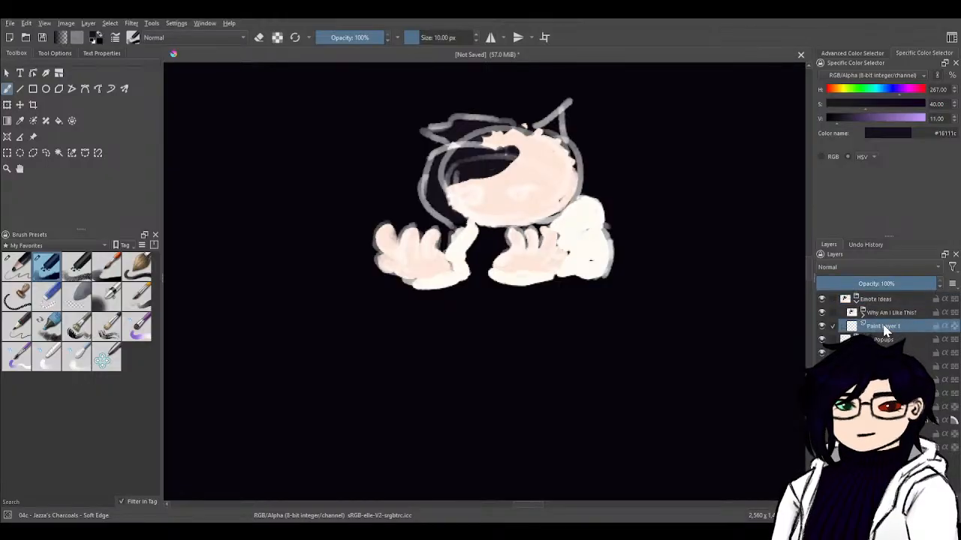
{"action": "double_click", "coordinate": [882, 328]}
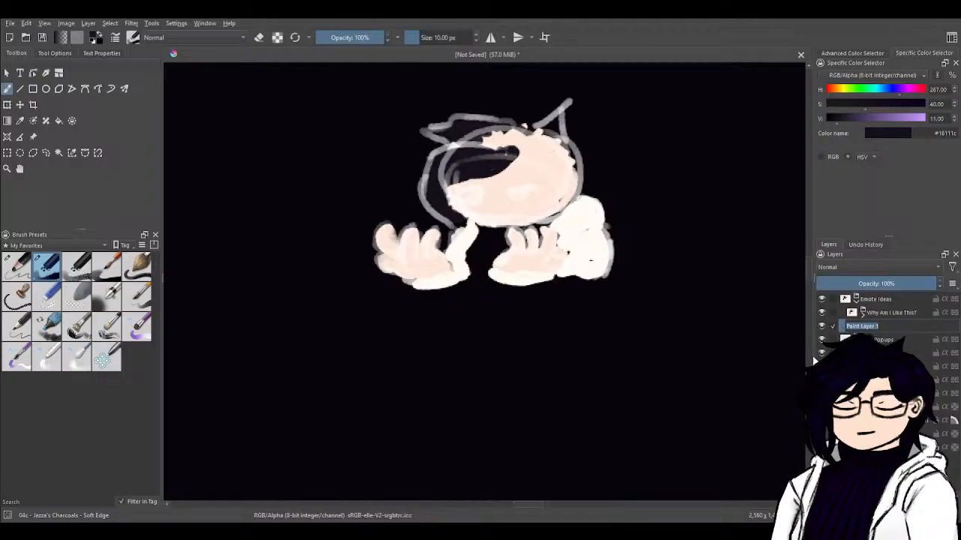
{"action": "type", "text": "Back B"}
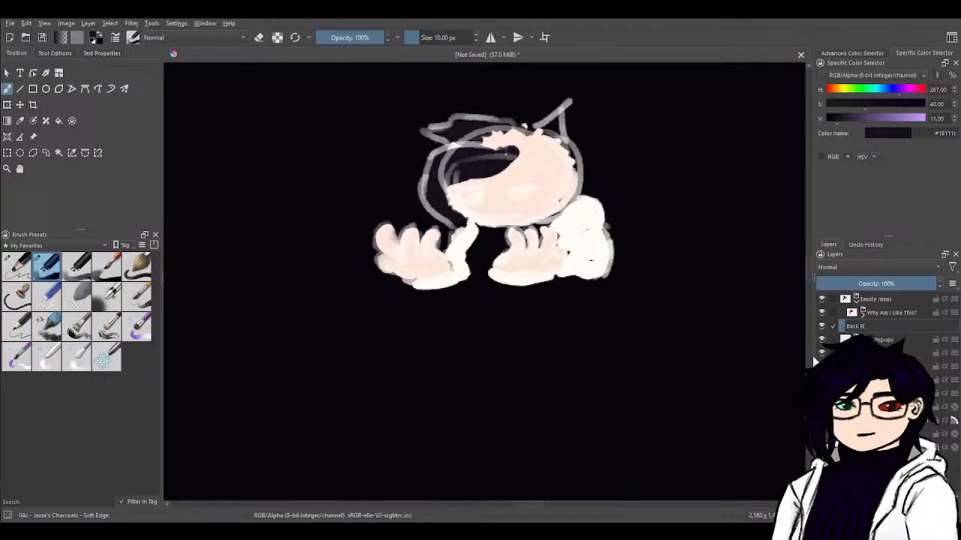
{"action": "type", "text": "oard"}
{"action": "key", "text": "Return"}
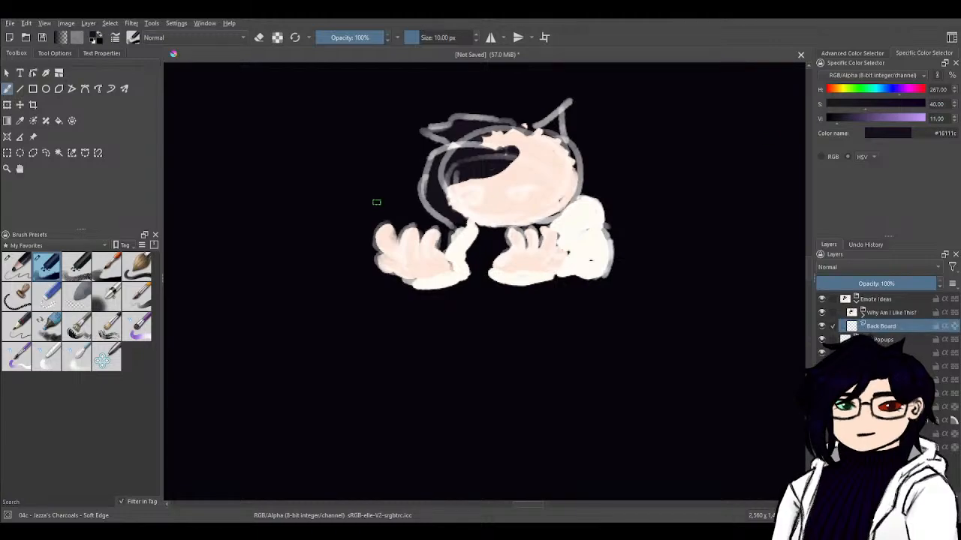
- Make a rectangular selection around the whole character and fill it with white on the Back Board layer
{"action": "left_click", "coordinate": [6, 152]}
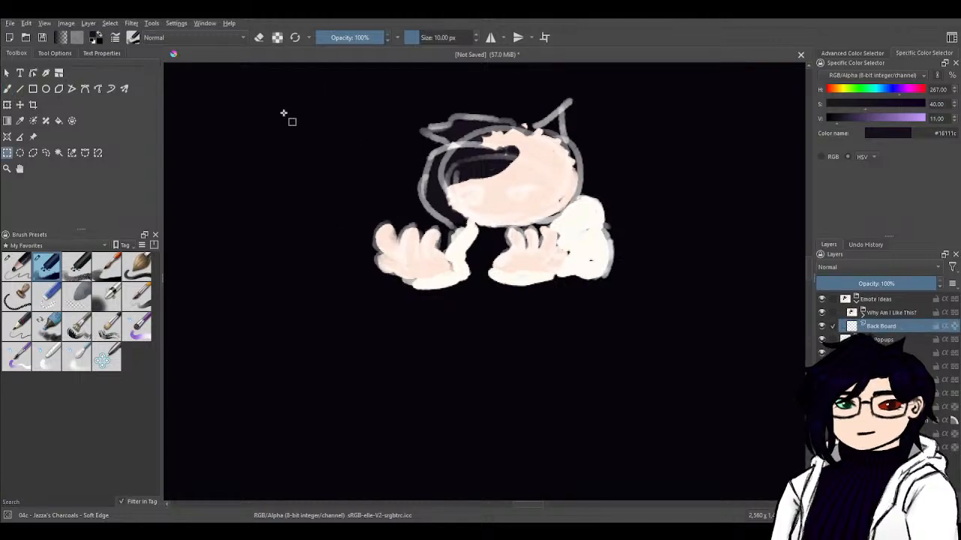
{"action": "left_click_drag", "start_coordinate": [711, 169], "coordinate": [681, 232]}
{"action": "mouse_move", "coordinate": [676, 117]}
{"action": "left_mouse_down"}
{"action": "mouse_move", "coordinate": [620, 176]}
{"action": "mouse_move", "coordinate": [271, 416]}
{"action": "mouse_move", "coordinate": [230, 432]}
{"action": "mouse_move", "coordinate": [246, 418]}
{"action": "left_mouse_up"}
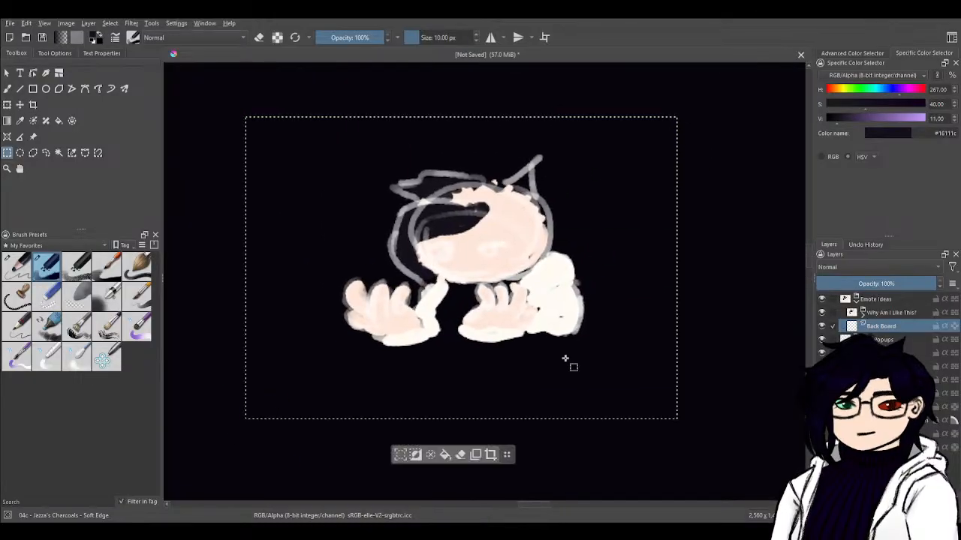
{"action": "left_click", "coordinate": [91, 42]}
{"action": "key", "text": "x"}
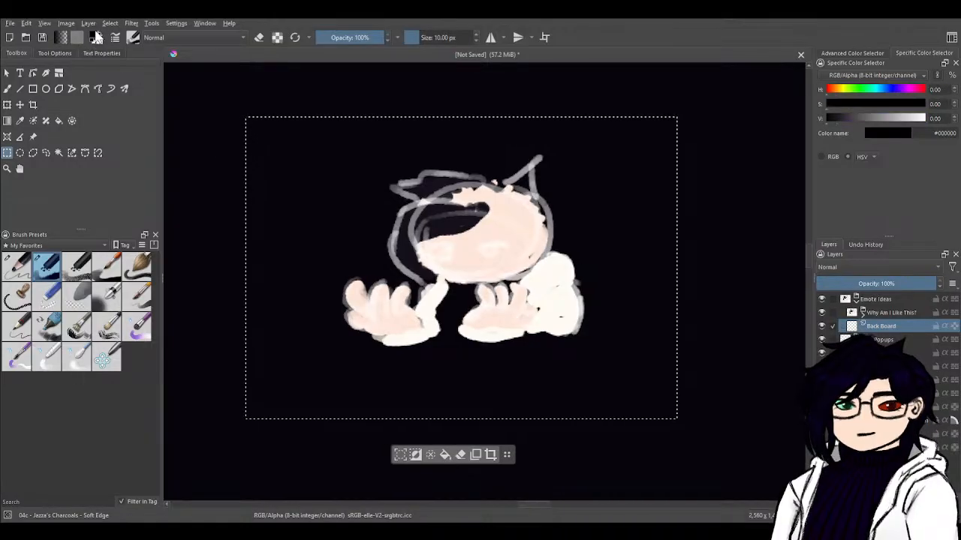
{"action": "left_click", "coordinate": [443, 459]}
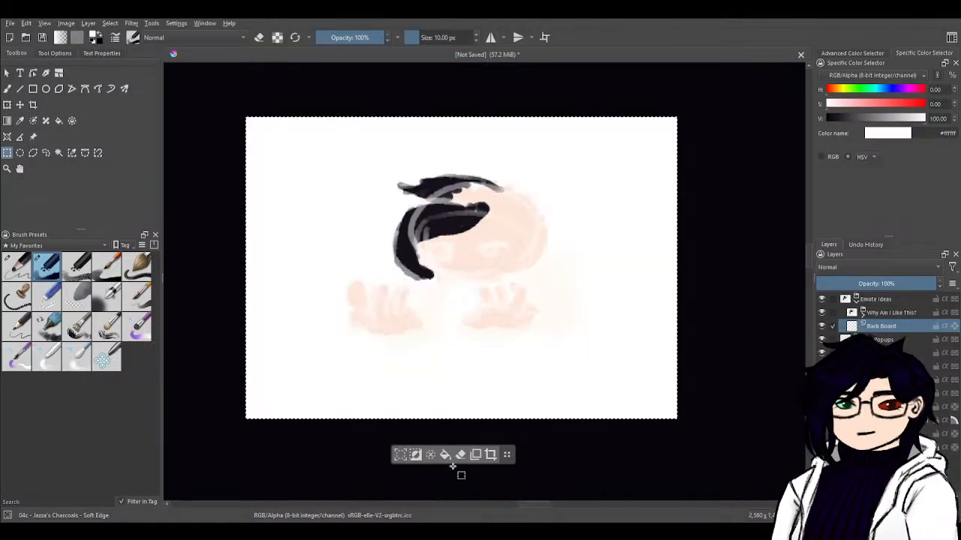
- Expand the Why Am I Like This? group, make its Sketch layer active and remove the rectangular selection
{"action": "left_click", "coordinate": [862, 316]}
{"action": "left_click", "coordinate": [899, 327]}
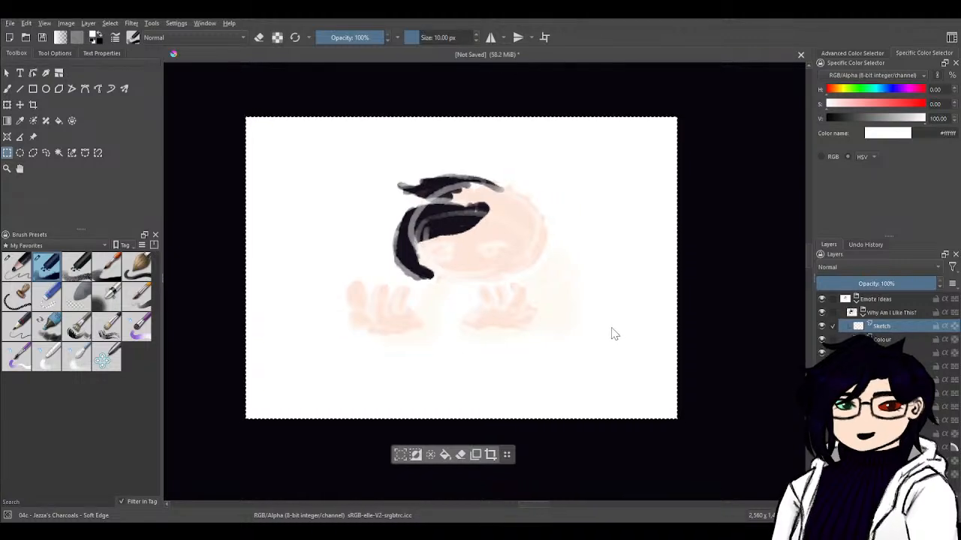
{"action": "left_click", "coordinate": [432, 455]}
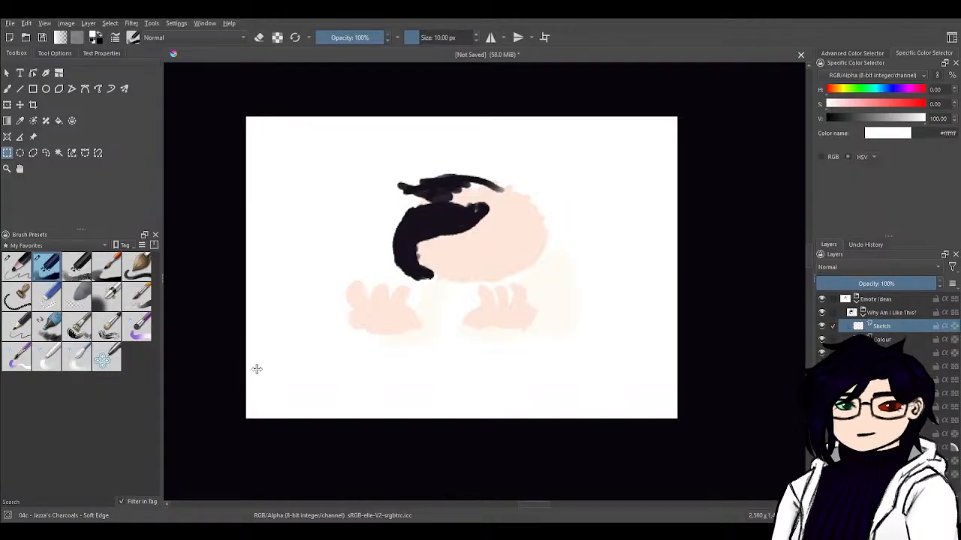
- Undo the Color to Alpha changes made to the Sketch layer
{"action": "key", "text": "ctrl+z"}
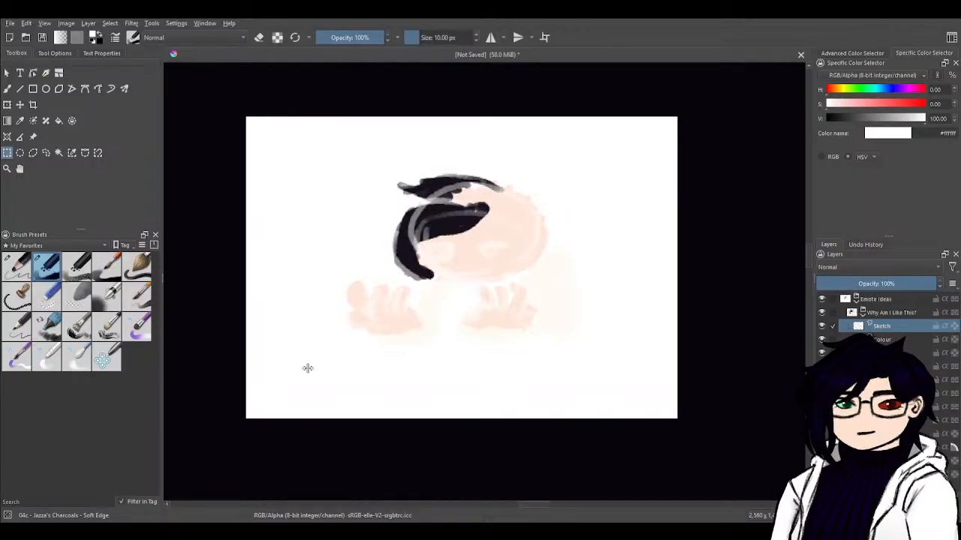
{"action": "key", "text": "ctrl+z"}
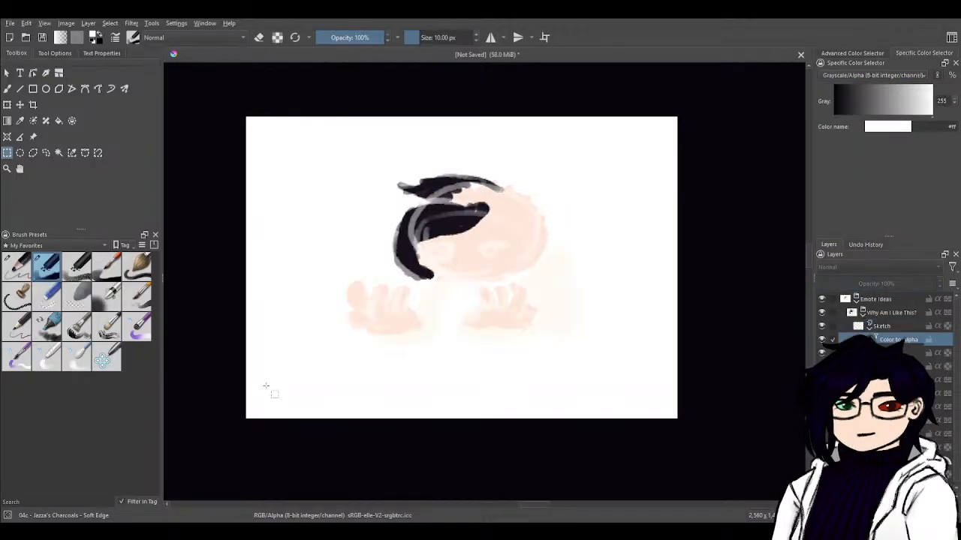
{"action": "key", "text": "ctrl+z"}
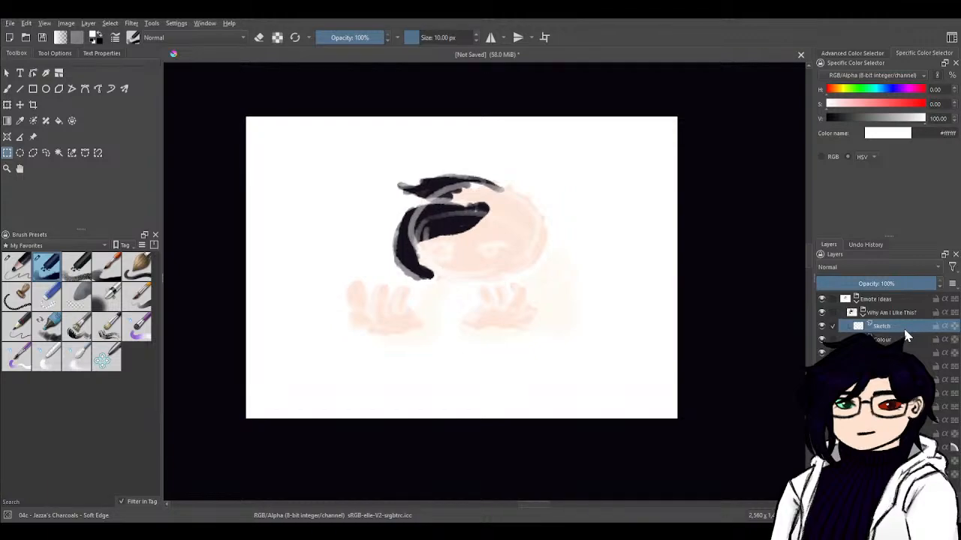
- Put the Sketch layer in a group named Sketch and add a paint layer with inherited alpha above it
{"action": "key", "text": "ctrl+g"}
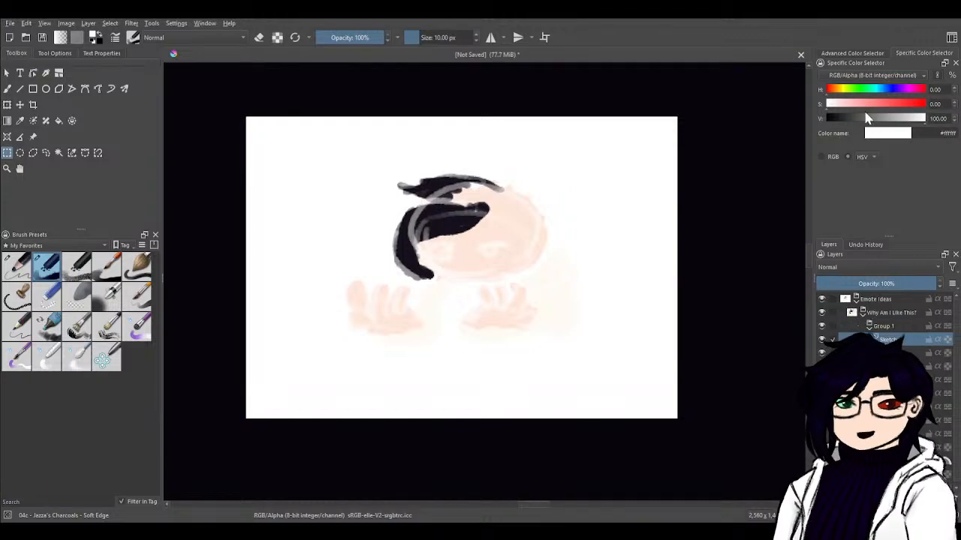
{"action": "key", "text": "x"}
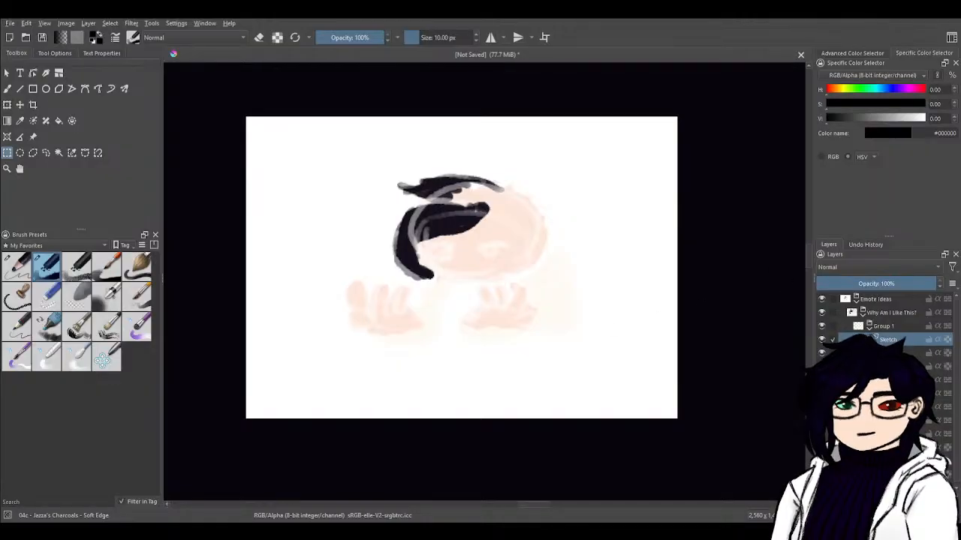
{"action": "key", "text": "Insert"}
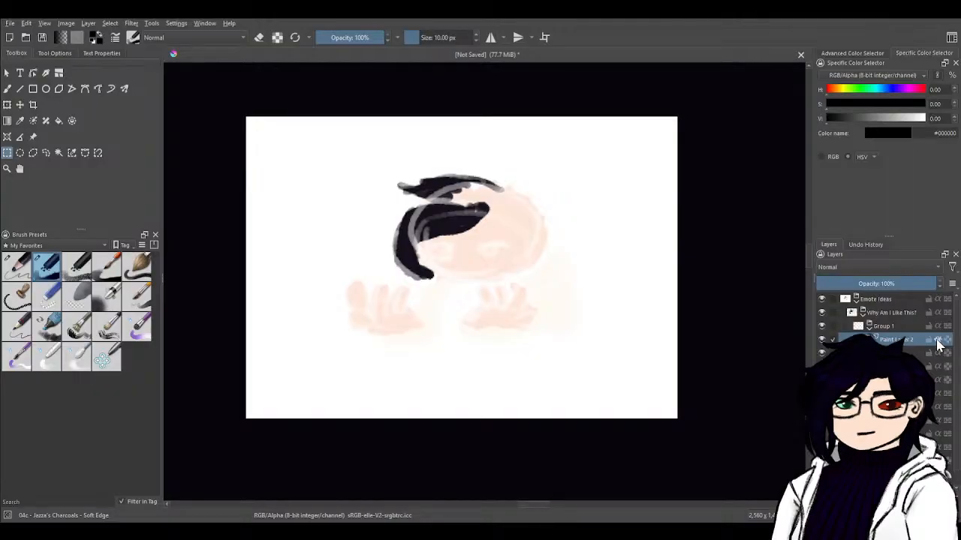
{"action": "double_click", "coordinate": [893, 325]}
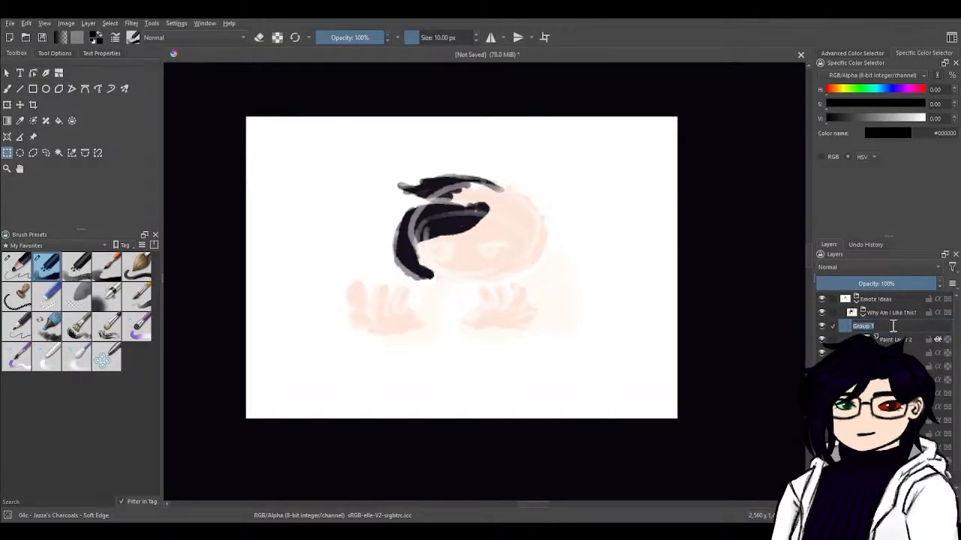
{"action": "type", "text": "Sketch"}
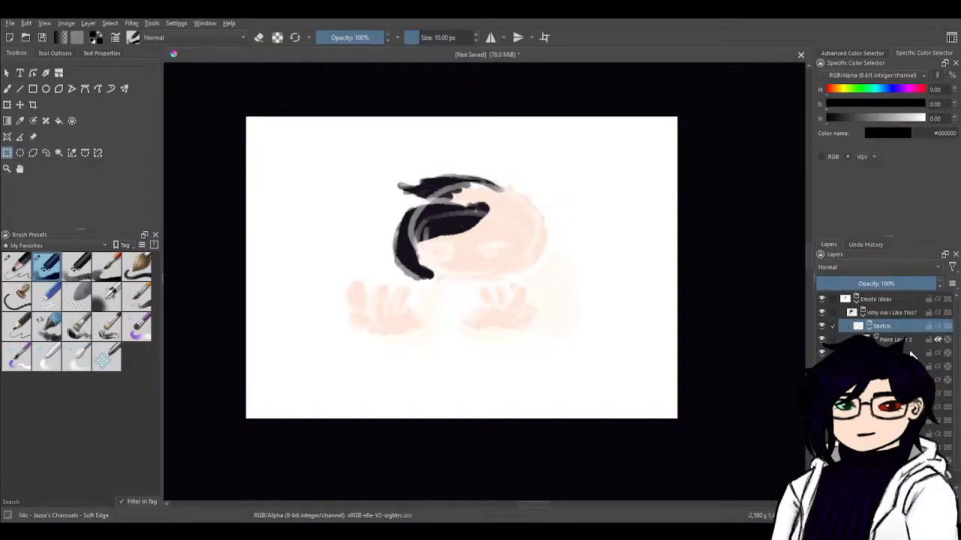
- Rename the alpha-inheriting layer as Black and fill the Back Board's rectangular area on it with black
{"action": "double_click", "coordinate": [900, 339]}
{"action": "key", "text": "BackSpace"}
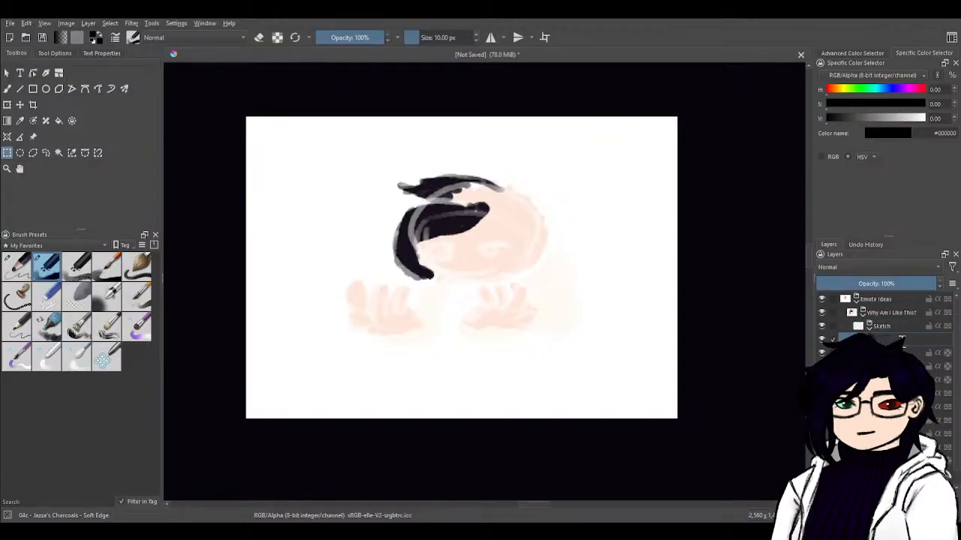
{"action": "type", "text": "Black"}
{"action": "key", "text": "Return"}
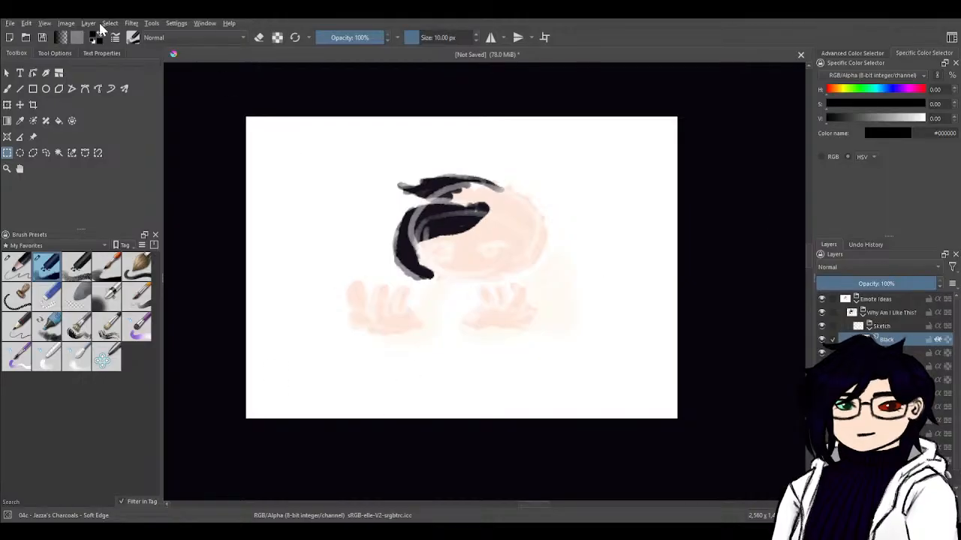
{"action": "key", "text": "ctrl+a"}
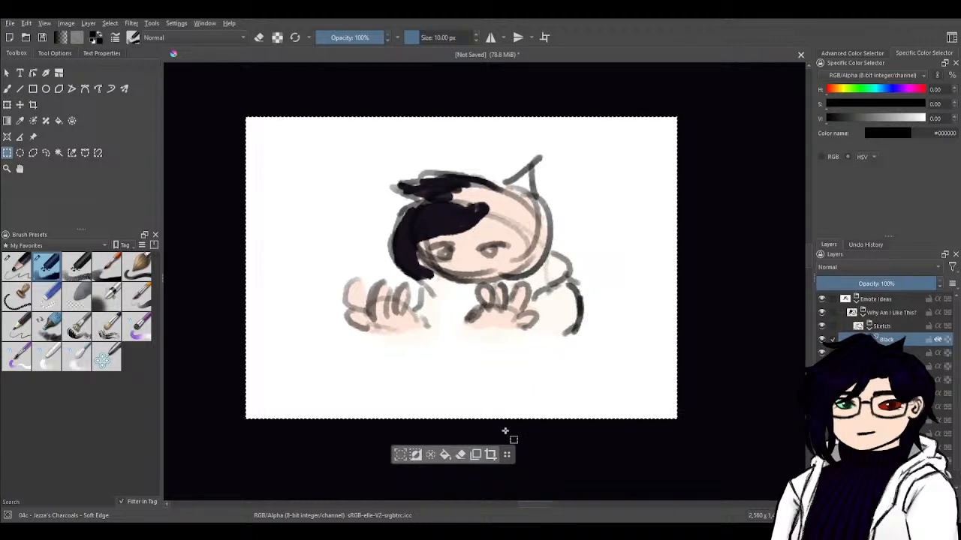
- Remove the selection, collapse the Sketch group and paint the full hair on the Colour layer with the dark tone sampled from the existing hair
{"action": "left_click", "coordinate": [430, 456]}
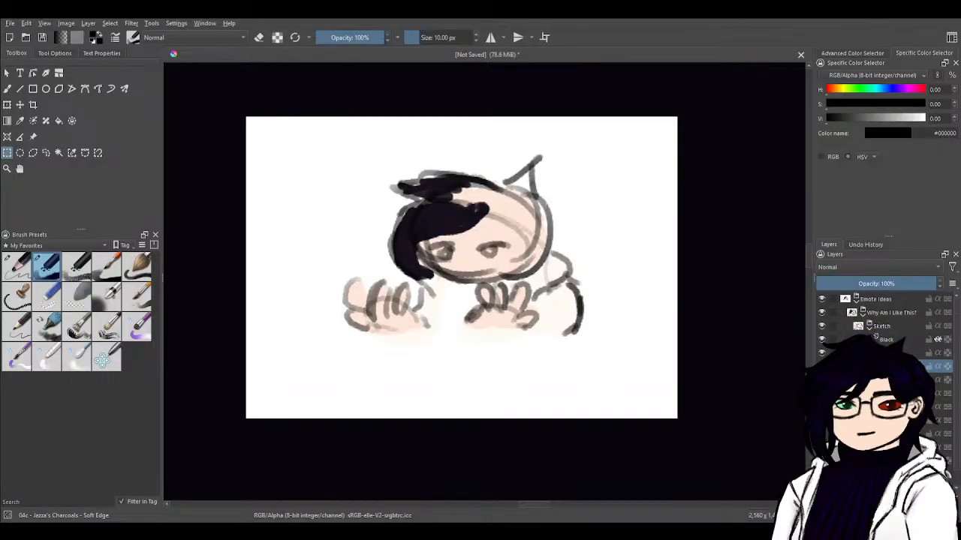
{"action": "left_click", "coordinate": [869, 326]}
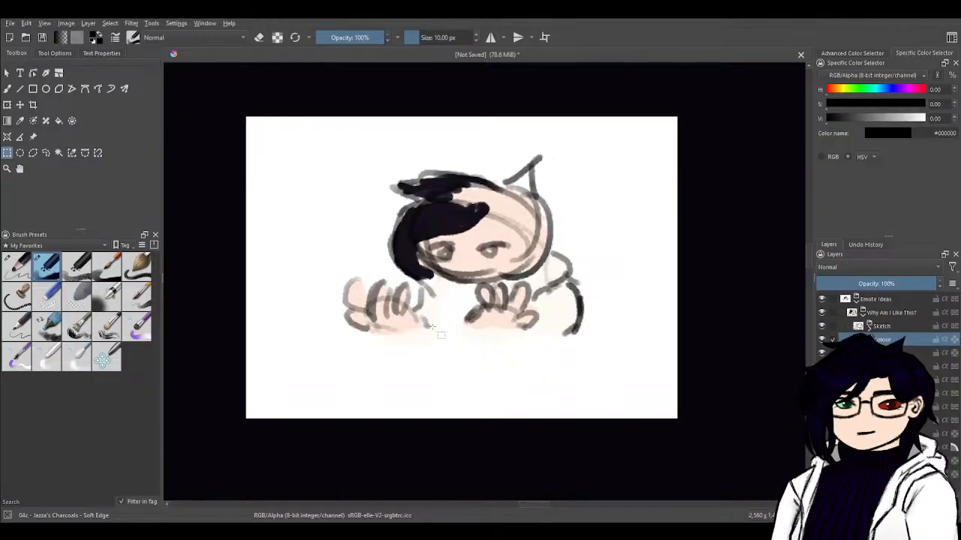
{"action": "key", "text": "b"}
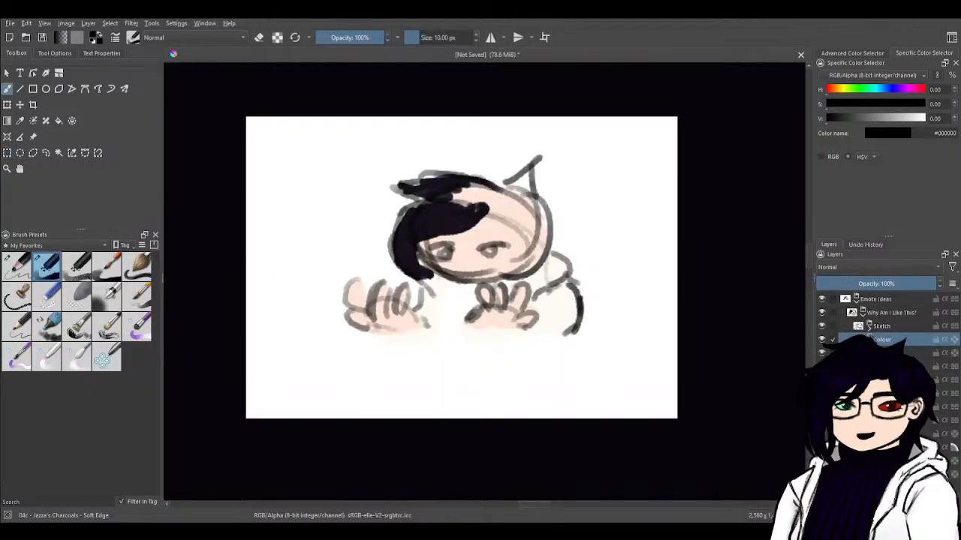
{"action": "left_click", "coordinate": [405, 242], "text": "ctrl"}
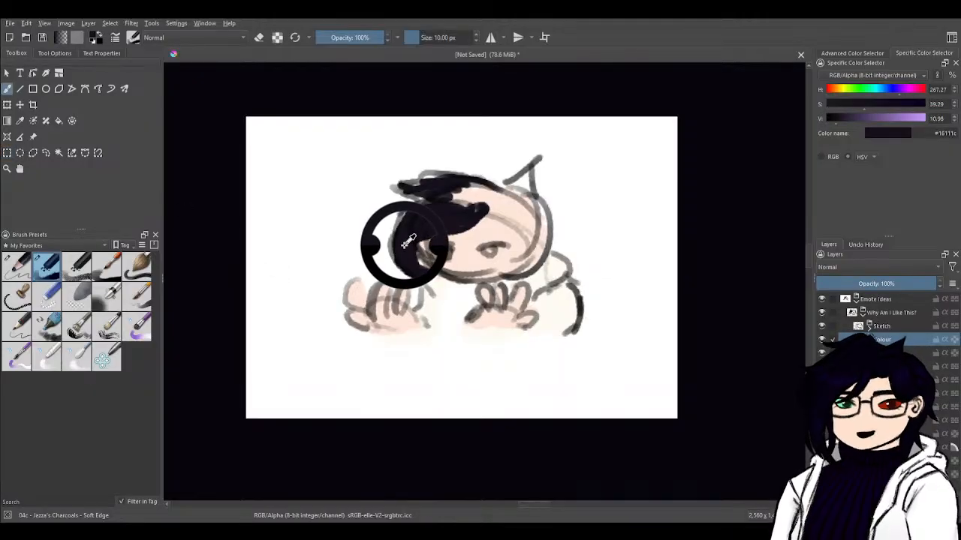
{"action": "left_click", "coordinate": [863, 54]}
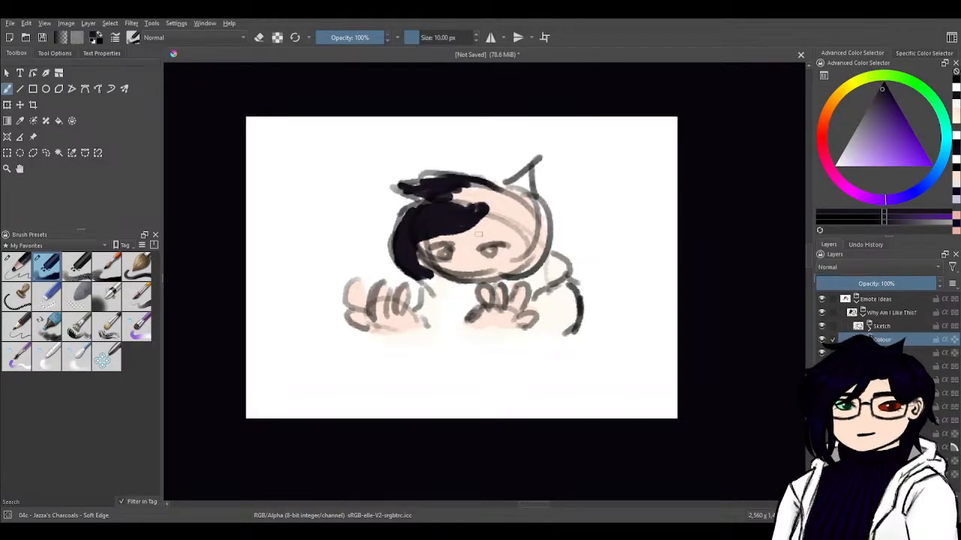
{"action": "mouse_move", "coordinate": [458, 216]}
{"action": "left_mouse_down"}
{"action": "mouse_move", "coordinate": [406, 191]}
{"action": "mouse_move", "coordinate": [454, 193]}
{"action": "mouse_move", "coordinate": [429, 187]}
{"action": "mouse_move", "coordinate": [435, 183]}
{"action": "mouse_move", "coordinate": [402, 225]}
{"action": "mouse_move", "coordinate": [417, 203]}
{"action": "mouse_move", "coordinate": [440, 201]}
{"action": "mouse_move", "coordinate": [425, 198]}
{"action": "mouse_move", "coordinate": [443, 189]}
{"action": "mouse_move", "coordinate": [483, 191]}
{"action": "mouse_move", "coordinate": [462, 212]}
{"action": "mouse_move", "coordinate": [485, 195]}
{"action": "left_mouse_up"}
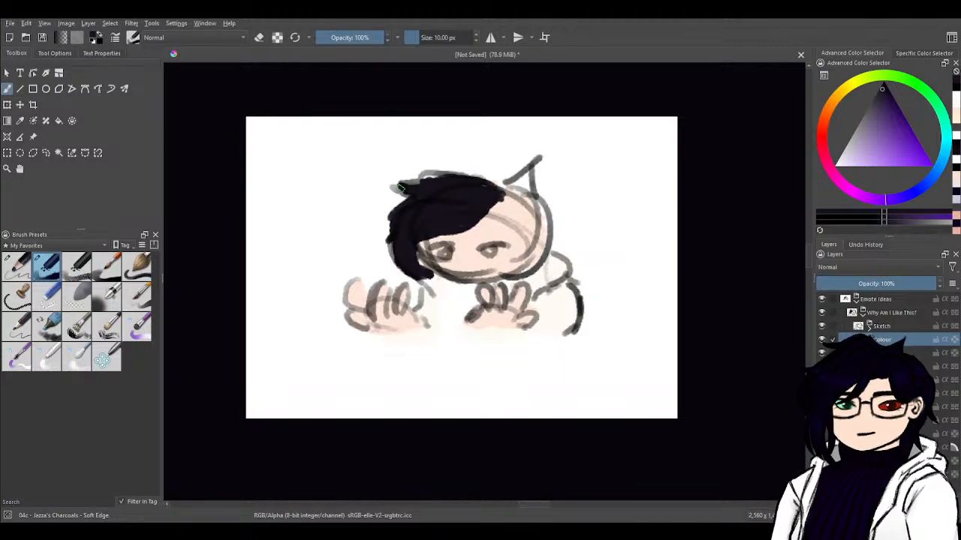
{"action": "mouse_move", "coordinate": [433, 178]}
{"action": "left_mouse_down"}
{"action": "mouse_move", "coordinate": [497, 197]}
{"action": "mouse_move", "coordinate": [521, 186]}
{"action": "mouse_move", "coordinate": [500, 198]}
{"action": "mouse_move", "coordinate": [524, 175]}
{"action": "mouse_move", "coordinate": [508, 195]}
{"action": "mouse_move", "coordinate": [528, 180]}
{"action": "mouse_move", "coordinate": [529, 202]}
{"action": "mouse_move", "coordinate": [479, 212]}
{"action": "mouse_move", "coordinate": [487, 205]}
{"action": "mouse_move", "coordinate": [502, 225]}
{"action": "mouse_move", "coordinate": [518, 198]}
{"action": "mouse_move", "coordinate": [528, 213]}
{"action": "mouse_move", "coordinate": [502, 218]}
{"action": "mouse_move", "coordinate": [521, 197]}
{"action": "mouse_move", "coordinate": [515, 205]}
{"action": "mouse_move", "coordinate": [534, 212]}
{"action": "mouse_move", "coordinate": [518, 218]}
{"action": "mouse_move", "coordinate": [523, 237]}
{"action": "mouse_move", "coordinate": [513, 229]}
{"action": "mouse_move", "coordinate": [539, 226]}
{"action": "mouse_move", "coordinate": [543, 244]}
{"action": "mouse_move", "coordinate": [533, 205]}
{"action": "mouse_move", "coordinate": [550, 248]}
{"action": "mouse_move", "coordinate": [538, 202]}
{"action": "mouse_move", "coordinate": [514, 184]}
{"action": "mouse_move", "coordinate": [522, 181]}
{"action": "mouse_move", "coordinate": [472, 174]}
{"action": "mouse_move", "coordinate": [520, 238]}
{"action": "left_mouse_up"}
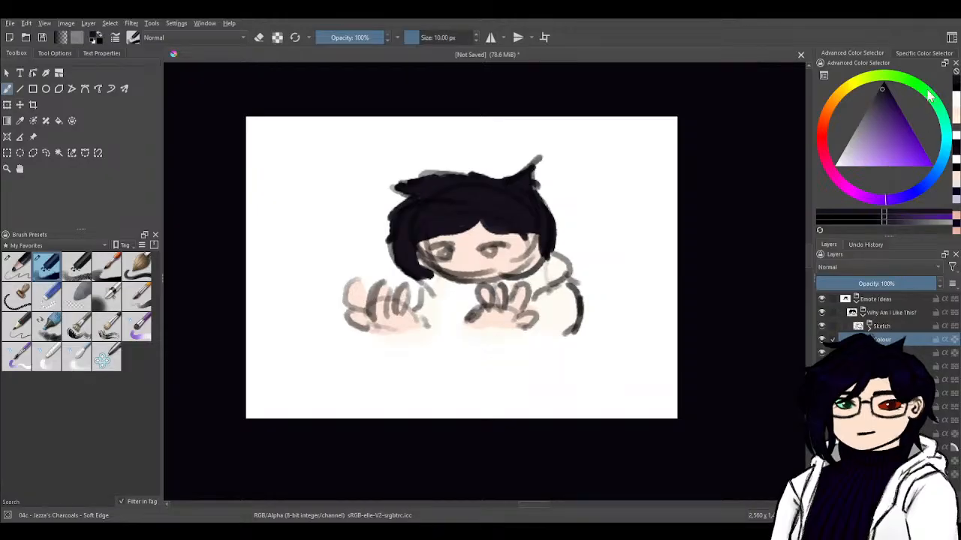
- Pick a dark green and paint the iris of the character's eye nearest the long side fringe
{"action": "left_click", "coordinate": [898, 129]}
{"action": "left_click", "coordinate": [934, 102]}
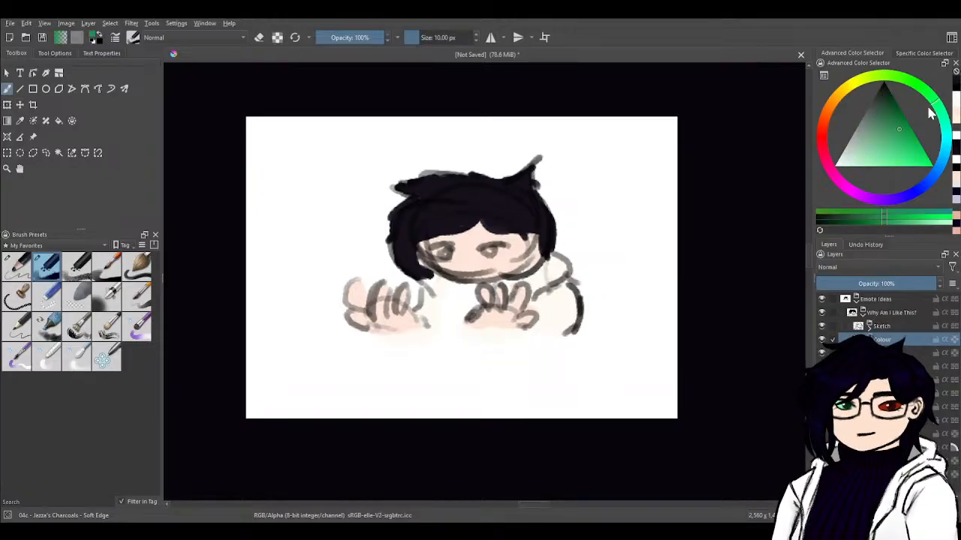
{"action": "left_click", "coordinate": [897, 110]}
{"action": "left_click", "coordinate": [903, 115]}
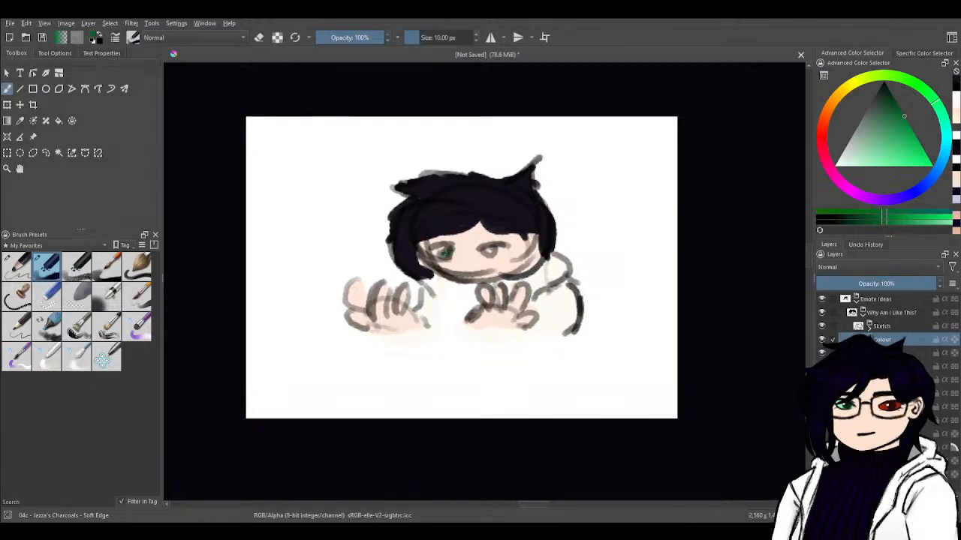
{"action": "left_click", "coordinate": [445, 255]}
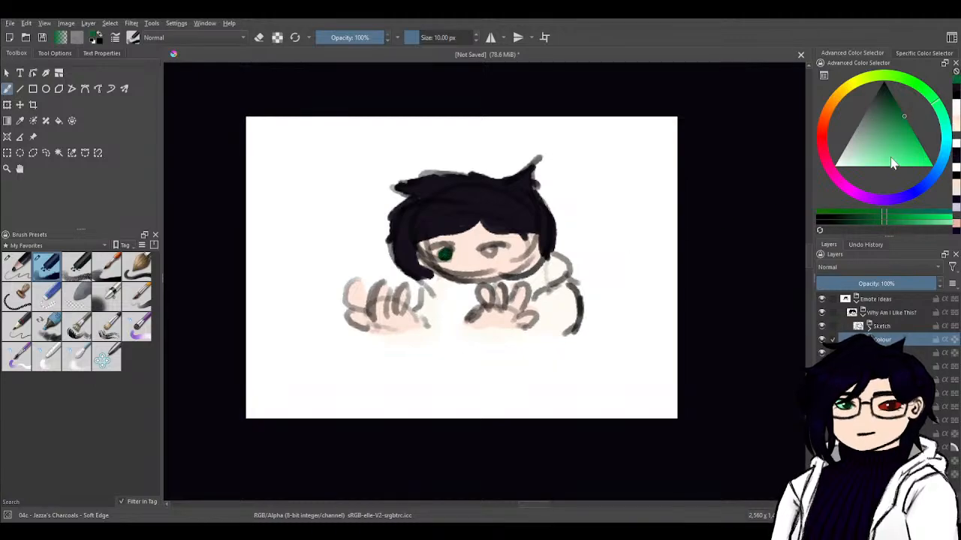
- Choose a lighter, softer green and add a highlight on the outer side of the green eye
{"action": "left_click", "coordinate": [913, 132]}
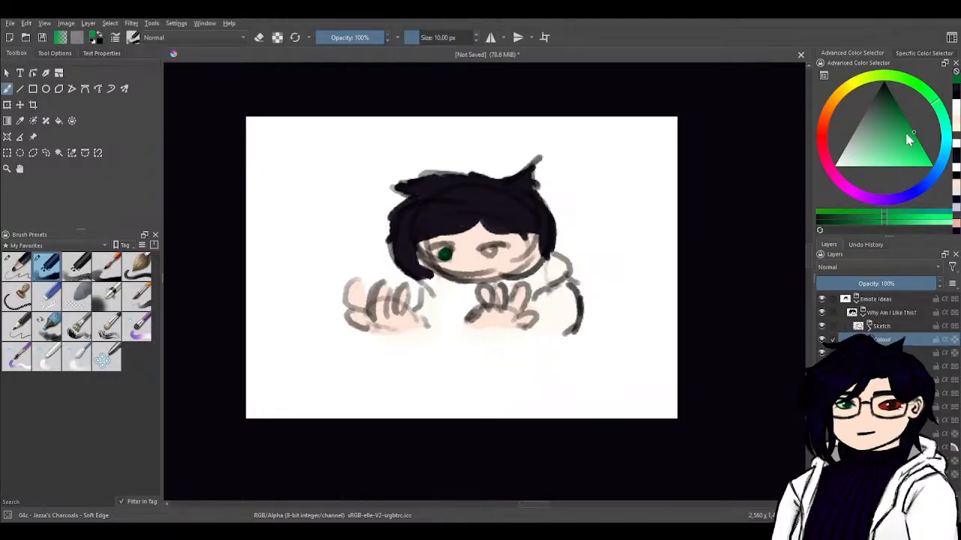
{"action": "left_click", "coordinate": [901, 143]}
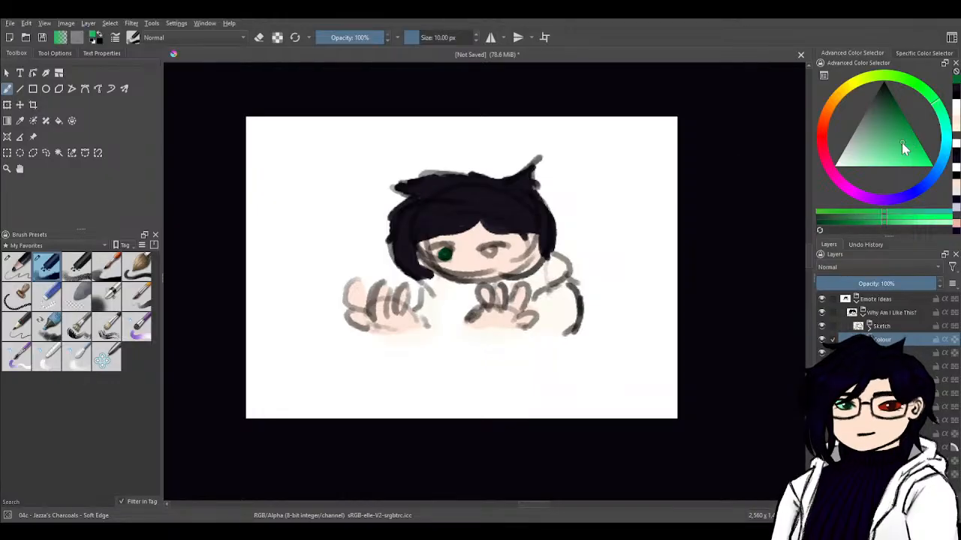
{"action": "left_click", "coordinate": [894, 144]}
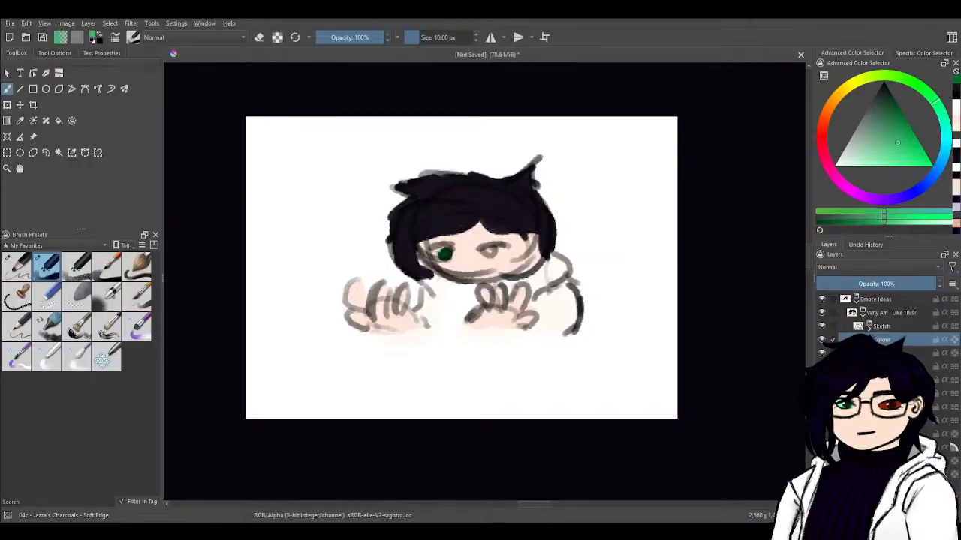
{"action": "left_click", "coordinate": [435, 252]}
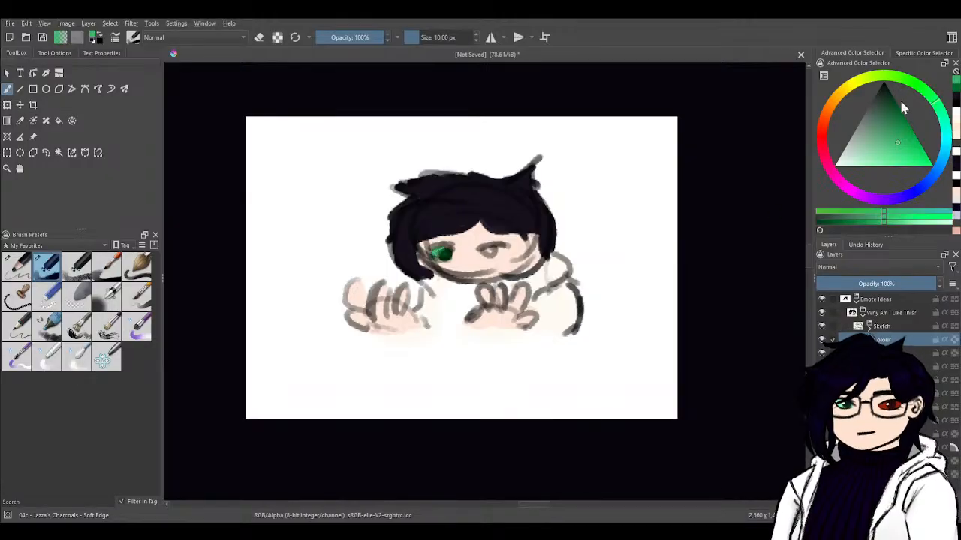
- Pick a dark red and paint the iris of the character's other eye
{"action": "left_click", "coordinate": [825, 122]}
{"action": "left_click_drag", "start_coordinate": [825, 122], "coordinate": [822, 134]}
{"action": "left_click", "coordinate": [902, 128]}
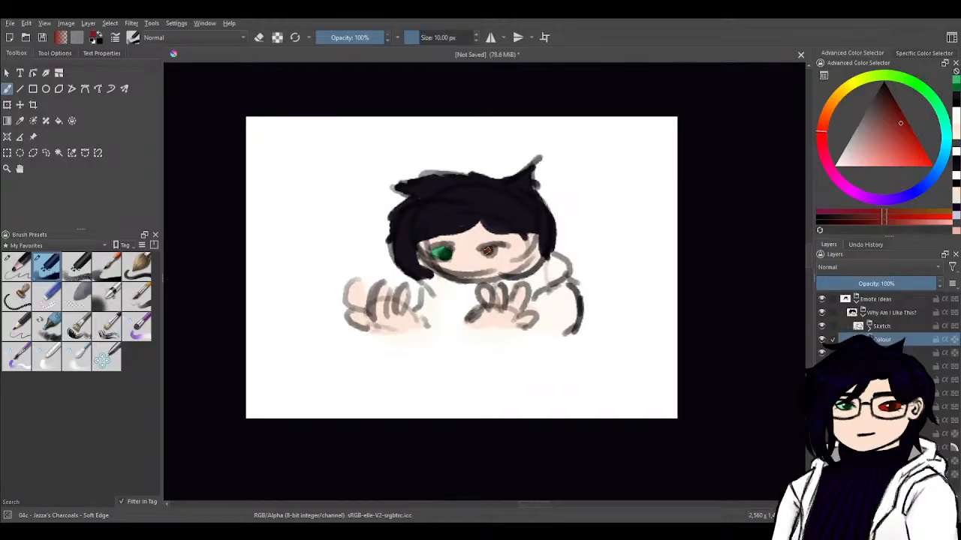
{"action": "left_click", "coordinate": [488, 251]}
- Choose a lighter orange-red and add a highlight on the outer side of the red eye
{"action": "left_click_drag", "start_coordinate": [829, 128], "coordinate": [824, 118]}
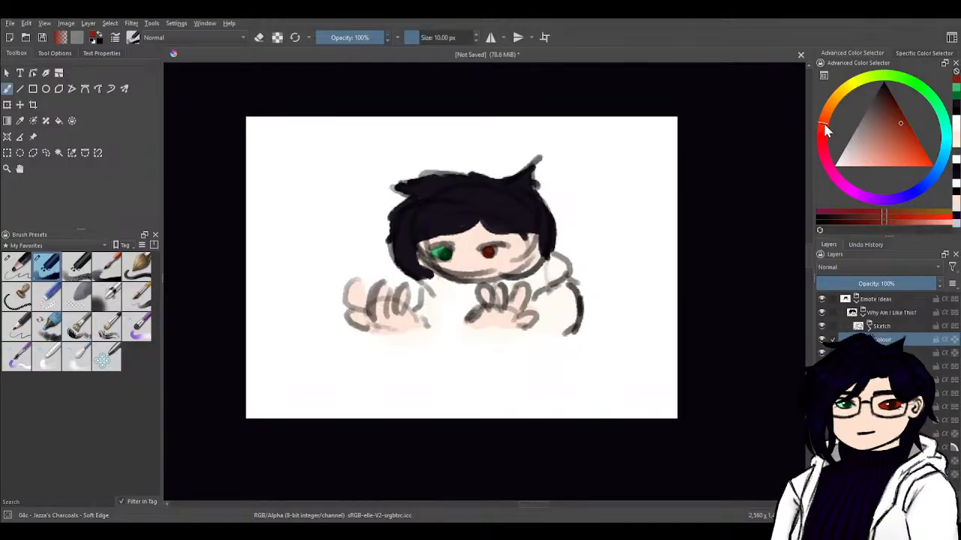
{"action": "left_click", "coordinate": [905, 131]}
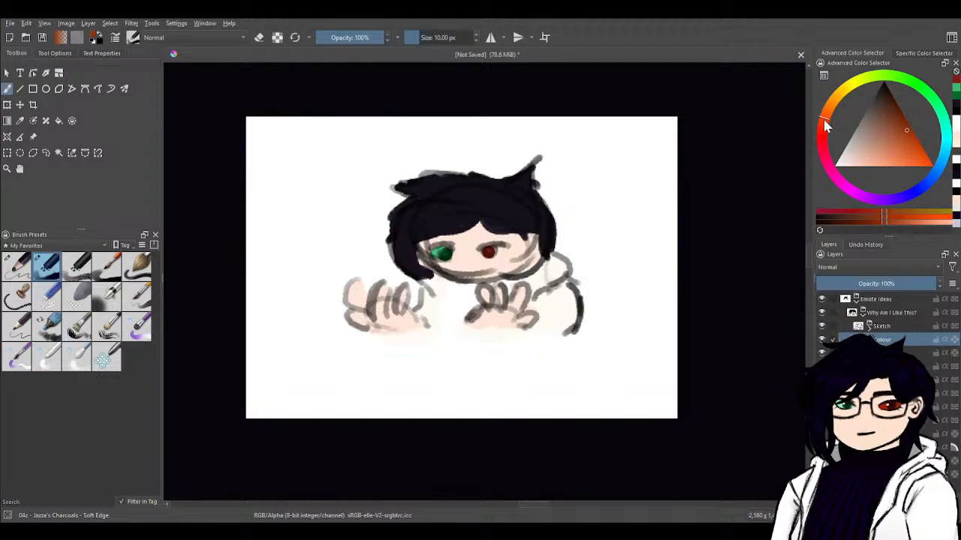
{"action": "left_click", "coordinate": [825, 122]}
{"action": "left_click", "coordinate": [902, 139]}
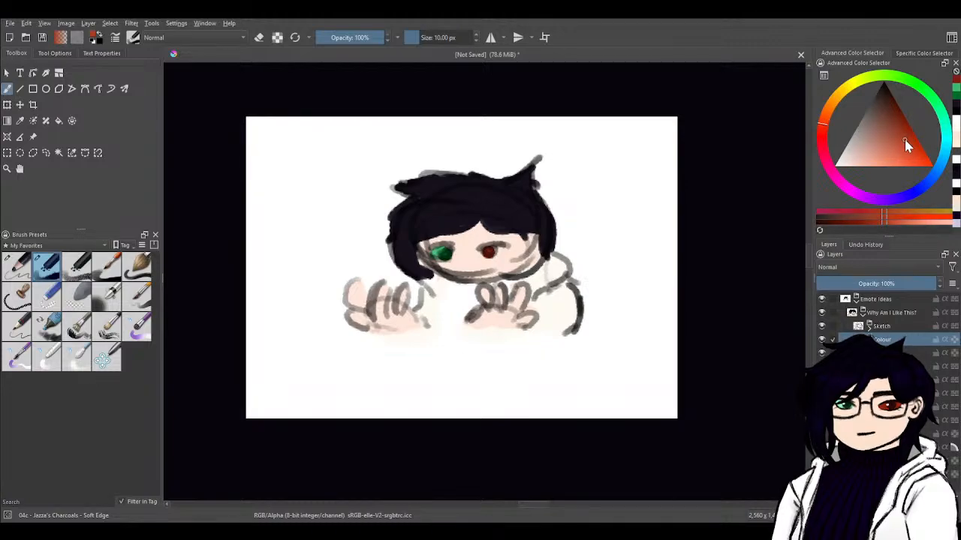
{"action": "left_click", "coordinate": [906, 141]}
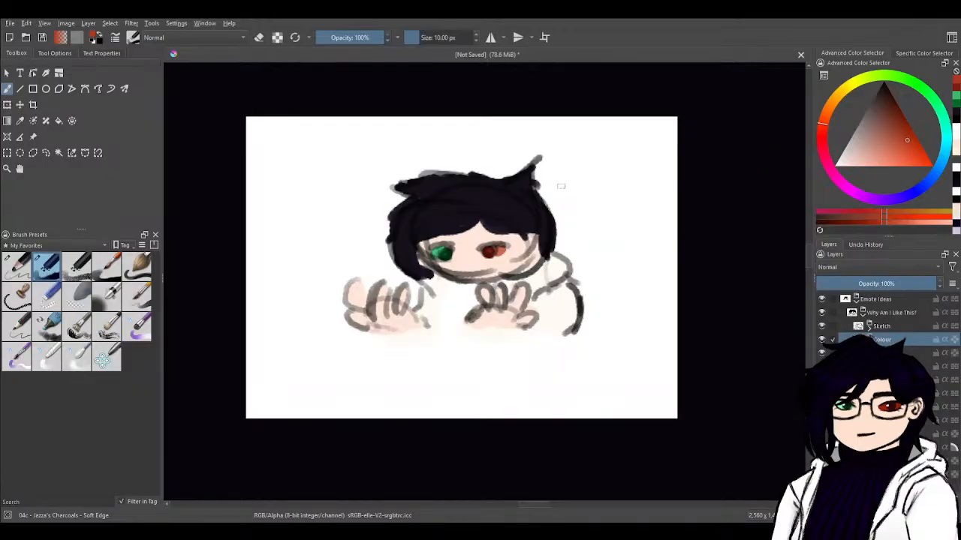
- Sample the hair colour, shift it to a slightly more saturated dark purple and paint the sweater beneath the chin and between the hands
{"action": "left_click", "coordinate": [478, 192], "text": "ctrl"}
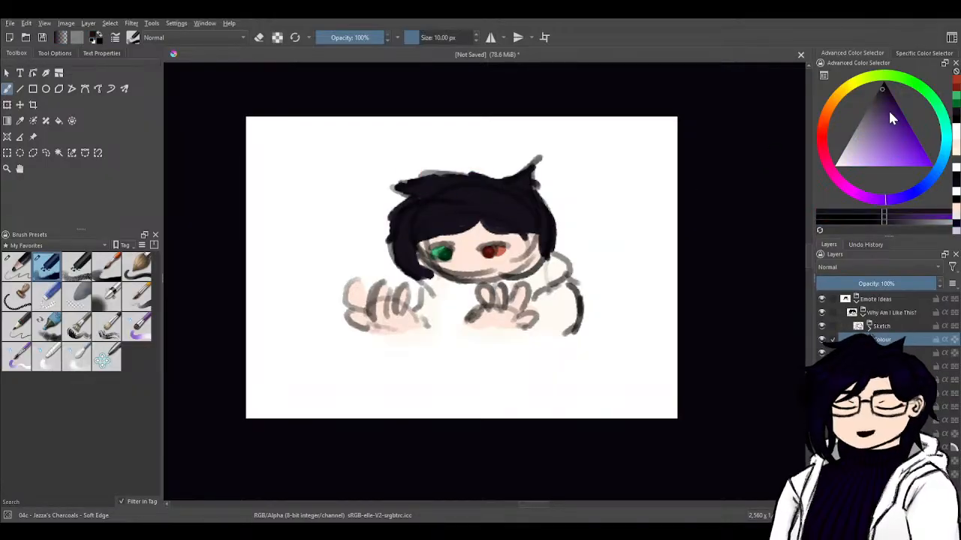
{"action": "left_click_drag", "start_coordinate": [889, 111], "coordinate": [886, 92]}
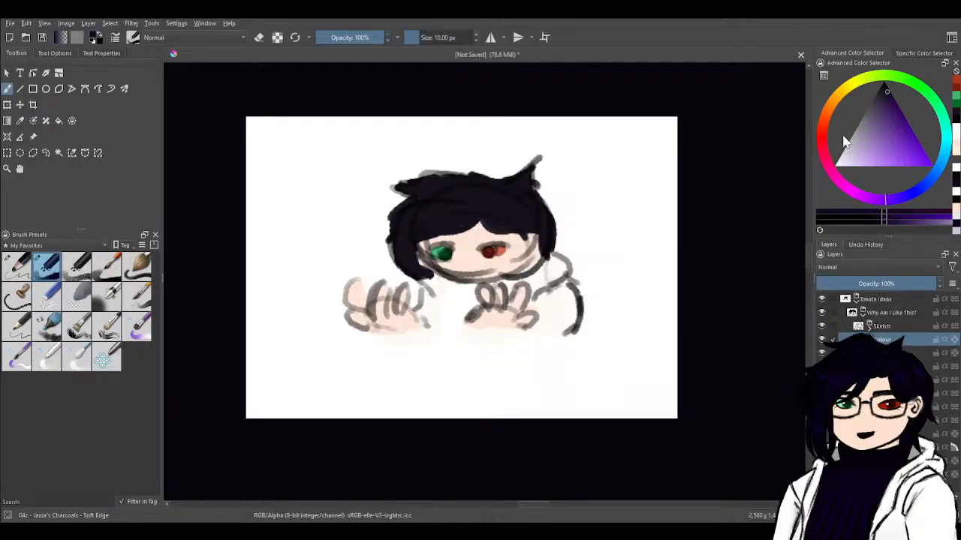
{"action": "mouse_move", "coordinate": [456, 296]}
{"action": "left_mouse_down"}
{"action": "mouse_move", "coordinate": [438, 322]}
{"action": "mouse_move", "coordinate": [451, 294]}
{"action": "mouse_move", "coordinate": [458, 310]}
{"action": "mouse_move", "coordinate": [470, 290]}
{"action": "mouse_move", "coordinate": [462, 315]}
{"action": "left_mouse_up"}
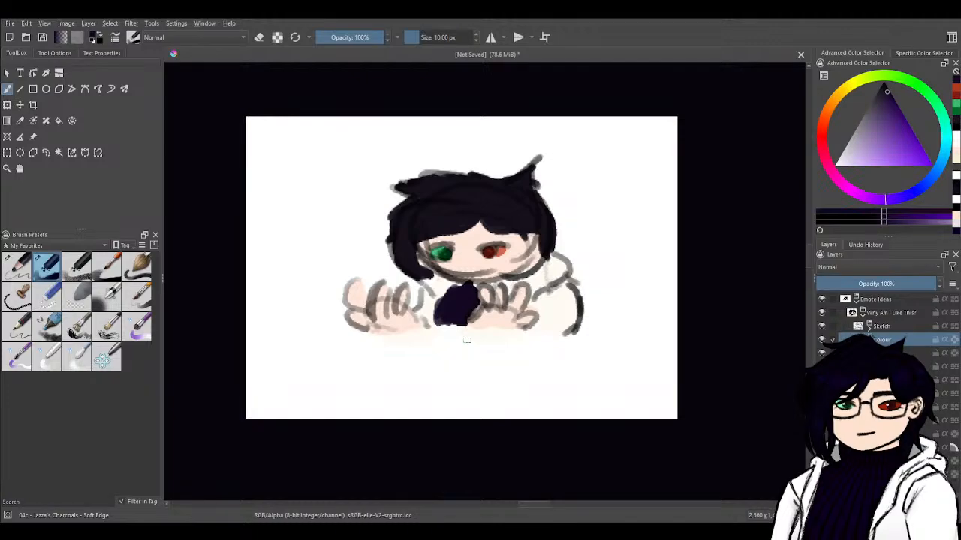
{"action": "mouse_move", "coordinate": [472, 285]}
{"action": "left_mouse_down"}
{"action": "mouse_move", "coordinate": [456, 284]}
{"action": "mouse_move", "coordinate": [514, 284]}
{"action": "mouse_move", "coordinate": [498, 279]}
{"action": "mouse_move", "coordinate": [476, 290]}
{"action": "mouse_move", "coordinate": [510, 283]}
{"action": "mouse_move", "coordinate": [510, 295]}
{"action": "mouse_move", "coordinate": [511, 284]}
{"action": "left_mouse_up"}
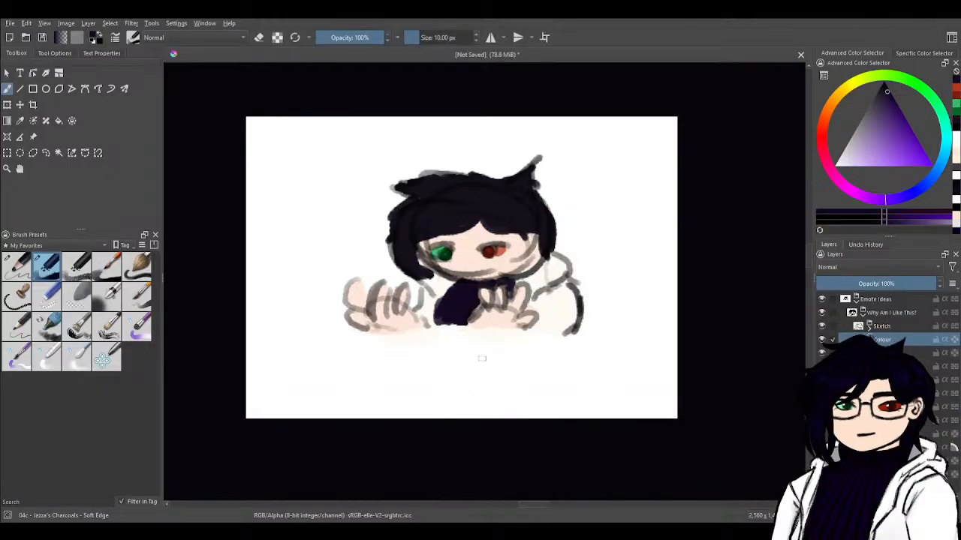
{"action": "left_click_drag", "start_coordinate": [439, 324], "coordinate": [463, 330]}
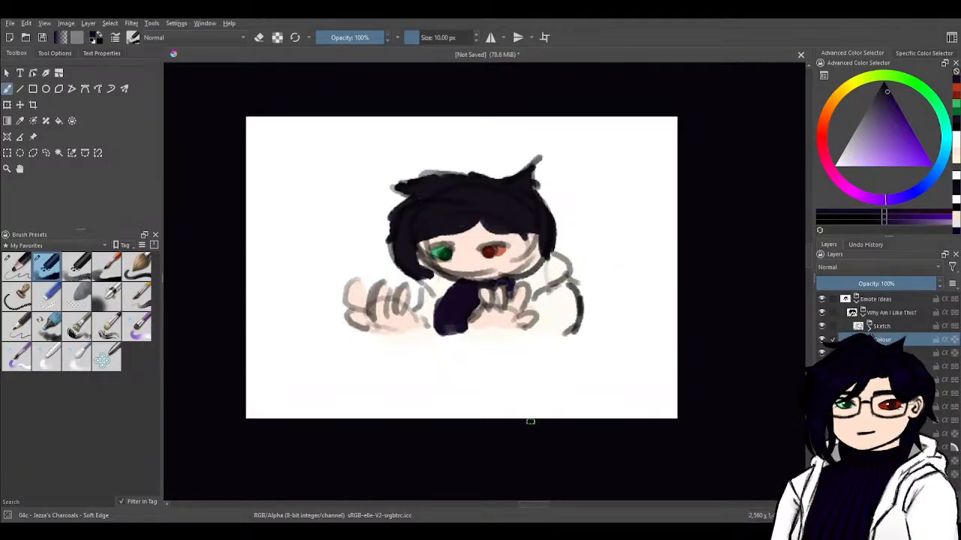
- Try shading the forehead and eye area beneath the fringe with a very dark teal
{"action": "left_click", "coordinate": [945, 143]}
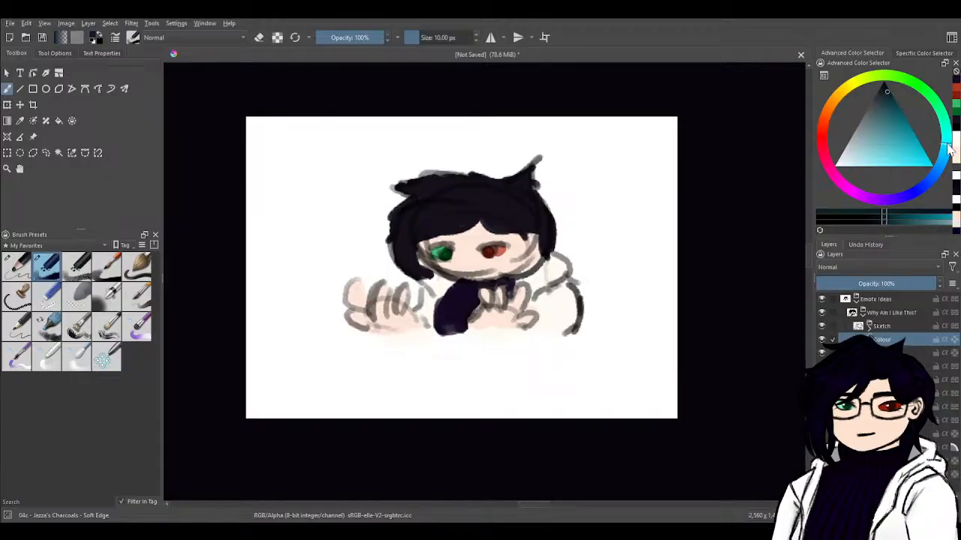
{"action": "left_click", "coordinate": [883, 93]}
{"action": "left_click", "coordinate": [885, 91]}
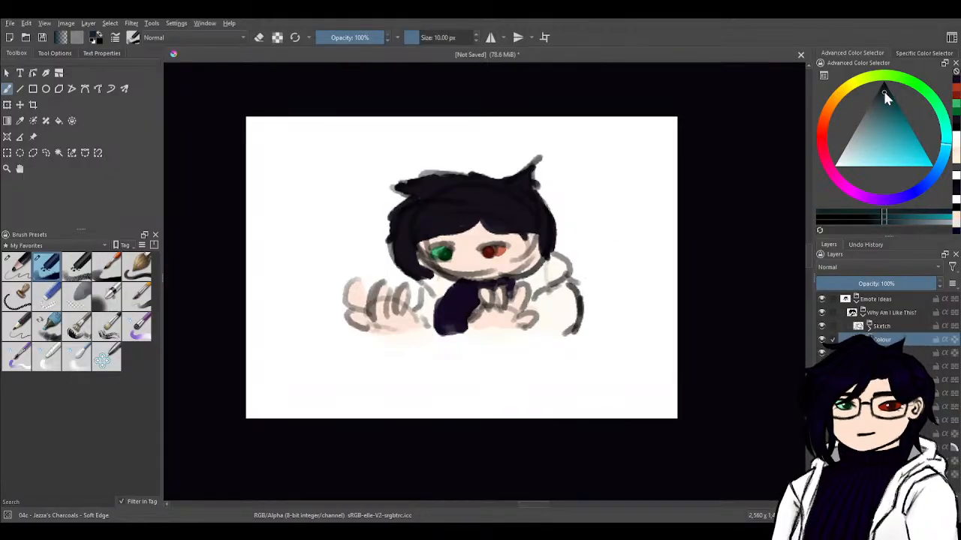
{"action": "mouse_move", "coordinate": [420, 242]}
{"action": "left_mouse_down"}
{"action": "mouse_move", "coordinate": [480, 225]}
{"action": "mouse_move", "coordinate": [458, 244]}
{"action": "mouse_move", "coordinate": [521, 238]}
{"action": "mouse_move", "coordinate": [427, 245]}
{"action": "mouse_move", "coordinate": [441, 246]}
{"action": "left_mouse_up"}
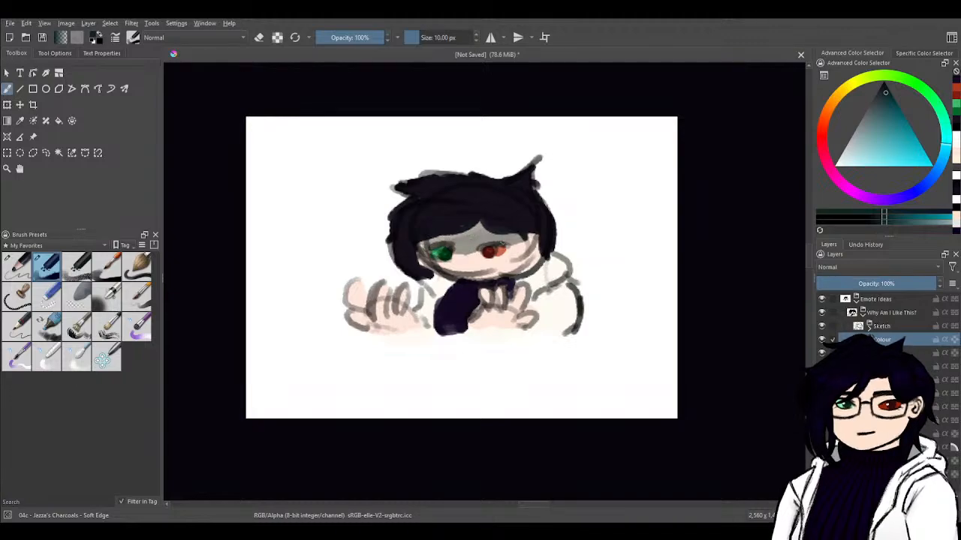
{"action": "left_click_drag", "start_coordinate": [501, 245], "coordinate": [528, 239]}
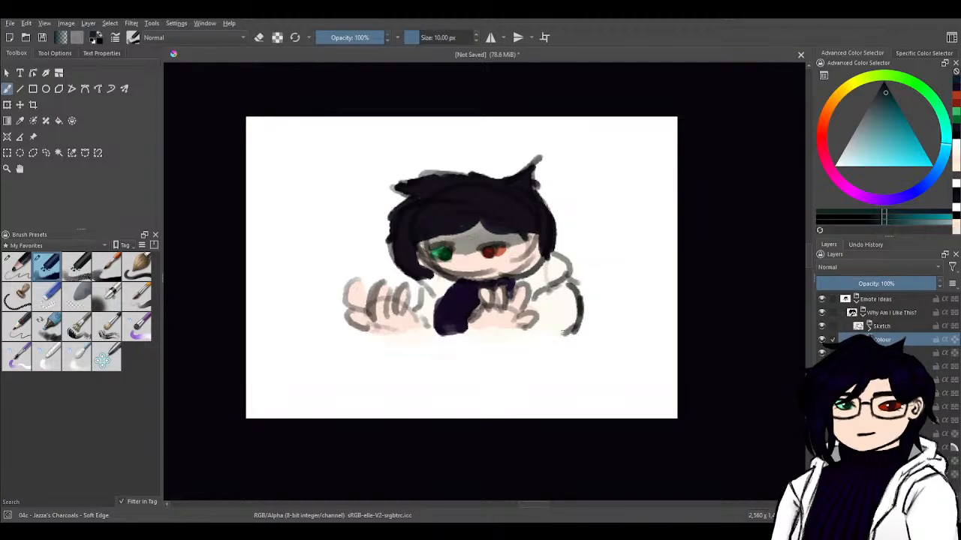
{"action": "left_click_drag", "start_coordinate": [445, 240], "coordinate": [470, 232]}
{"action": "key", "text": "ctrl+z"}
{"action": "key", "text": "ctrl+z"}
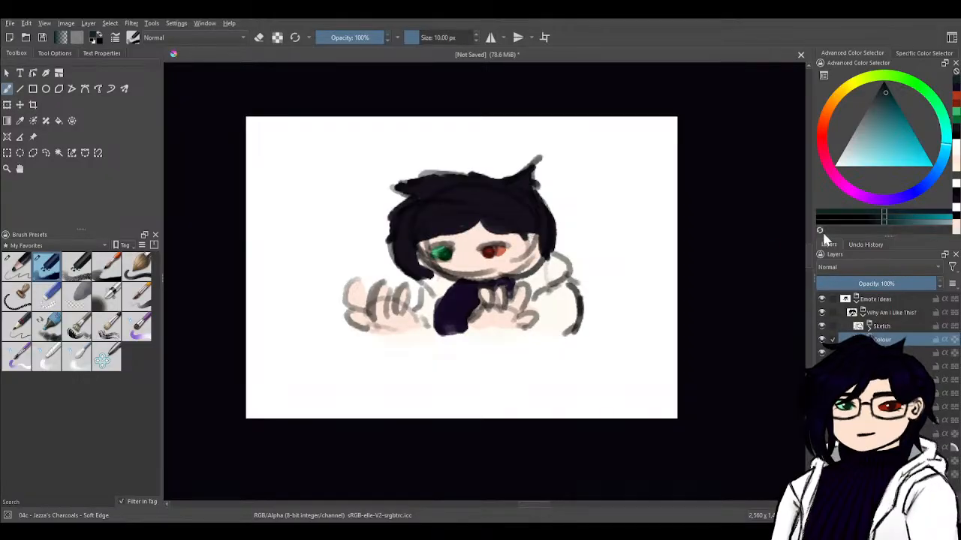
- Choose pure black and lightly shade the forehead and eye area beneath the fringe
{"action": "left_click_drag", "start_coordinate": [883, 101], "coordinate": [885, 72]}
{"action": "mouse_move", "coordinate": [433, 239]}
{"action": "left_mouse_down"}
{"action": "mouse_move", "coordinate": [481, 226]}
{"action": "mouse_move", "coordinate": [480, 242]}
{"action": "mouse_move", "coordinate": [530, 237]}
{"action": "mouse_move", "coordinate": [422, 247]}
{"action": "left_mouse_up"}
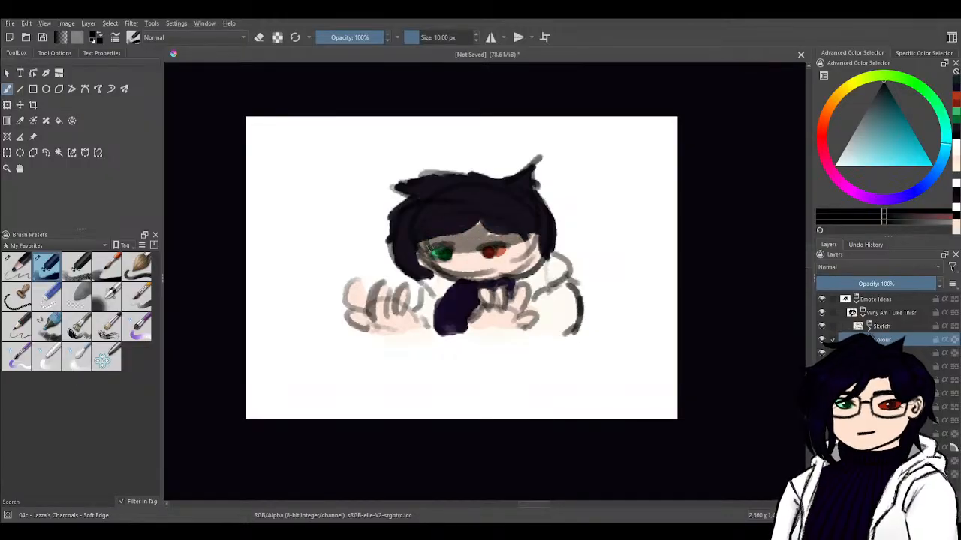
{"action": "mouse_move", "coordinate": [506, 231]}
{"action": "left_mouse_down"}
{"action": "mouse_move", "coordinate": [463, 235]}
{"action": "mouse_move", "coordinate": [478, 227]}
{"action": "mouse_move", "coordinate": [501, 236]}
{"action": "mouse_move", "coordinate": [464, 242]}
{"action": "mouse_move", "coordinate": [474, 242]}
{"action": "left_mouse_up"}
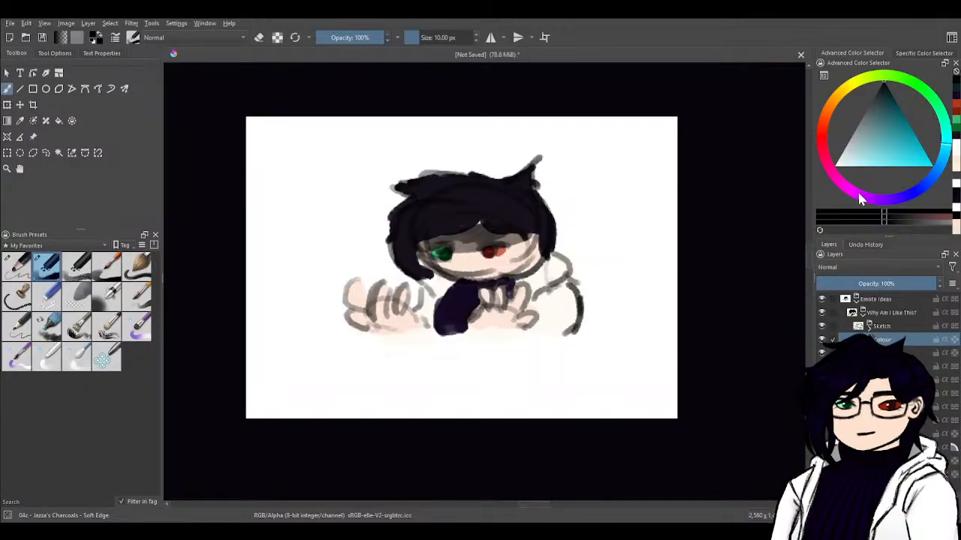
- Undo a nose line tried with the 01f Jazza's Pencils - Charcoal preset and add a paint layer above the Colour layer
{"action": "left_click", "coordinate": [20, 267]}
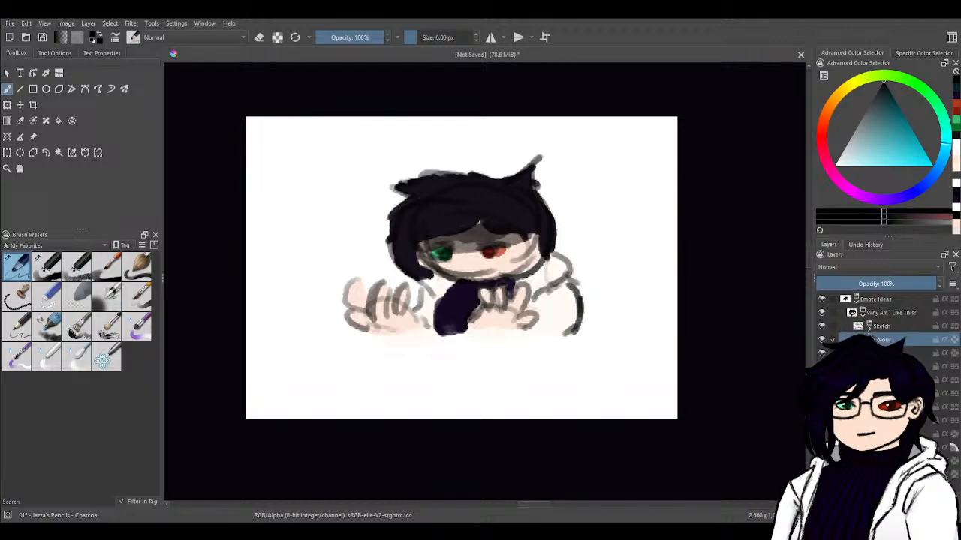
{"action": "left_click_drag", "start_coordinate": [465, 252], "coordinate": [470, 263]}
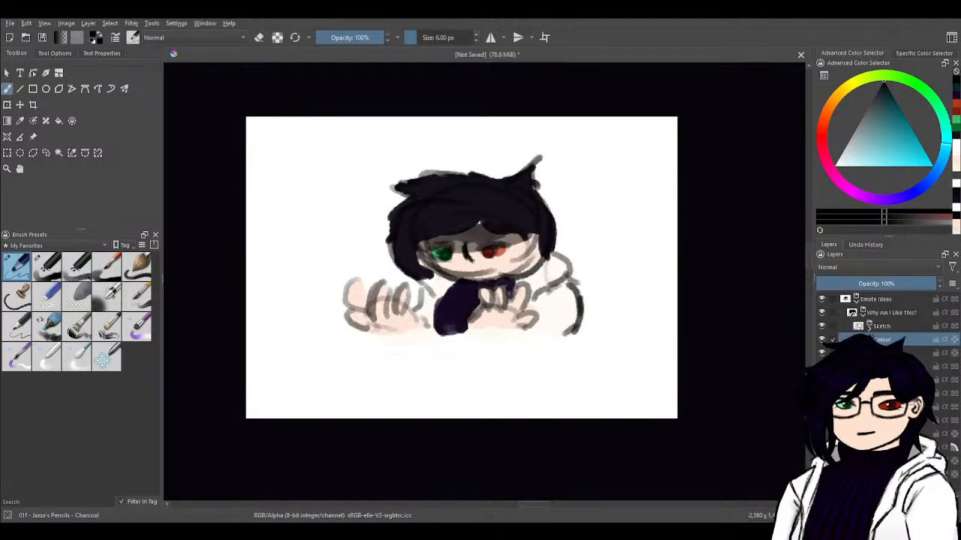
{"action": "key", "text": "ctrl+z"}
{"action": "key", "text": "ctrl+z"}
{"action": "key", "text": "ctrl+z"}
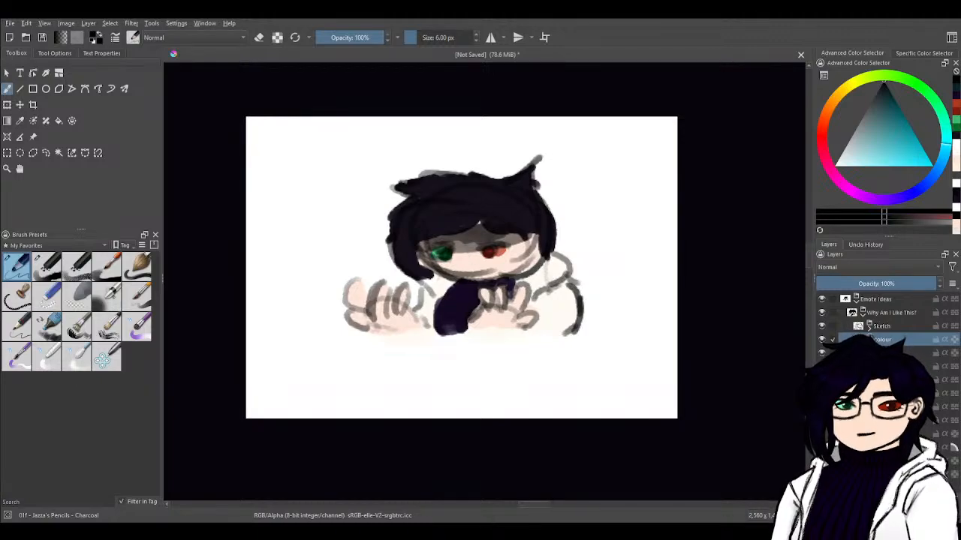
{"action": "key", "text": "Insert"}
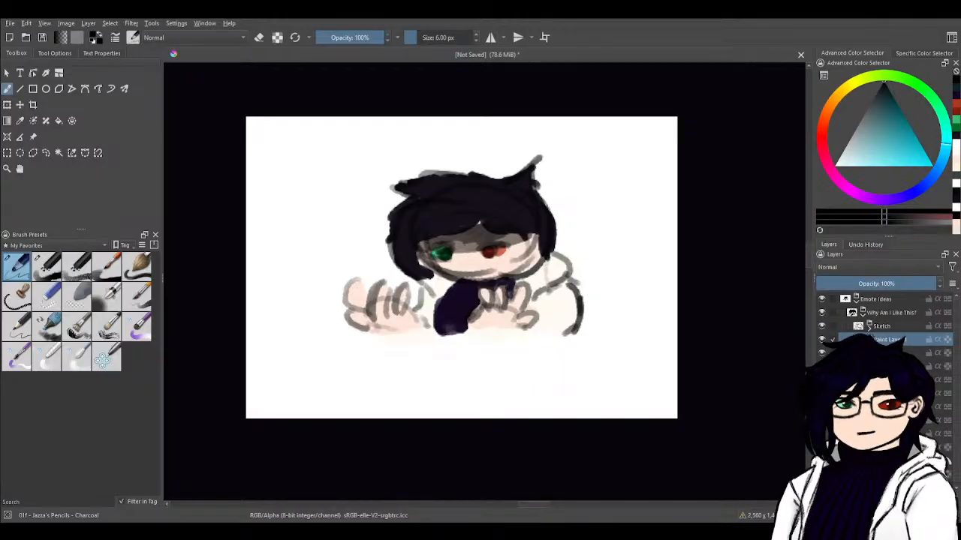
- Place the new paint layer above the sketch, rename it Glasses and draw black glasses frames around both eyes
{"action": "key", "text": "ctrl+Page_Up"}
{"action": "double_click", "coordinate": [887, 327]}
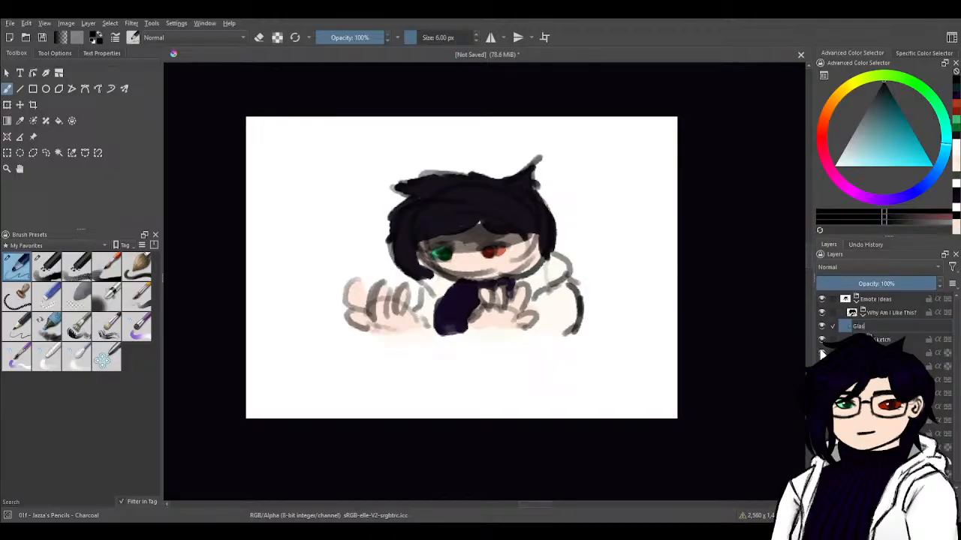
{"action": "key", "text": "Return"}
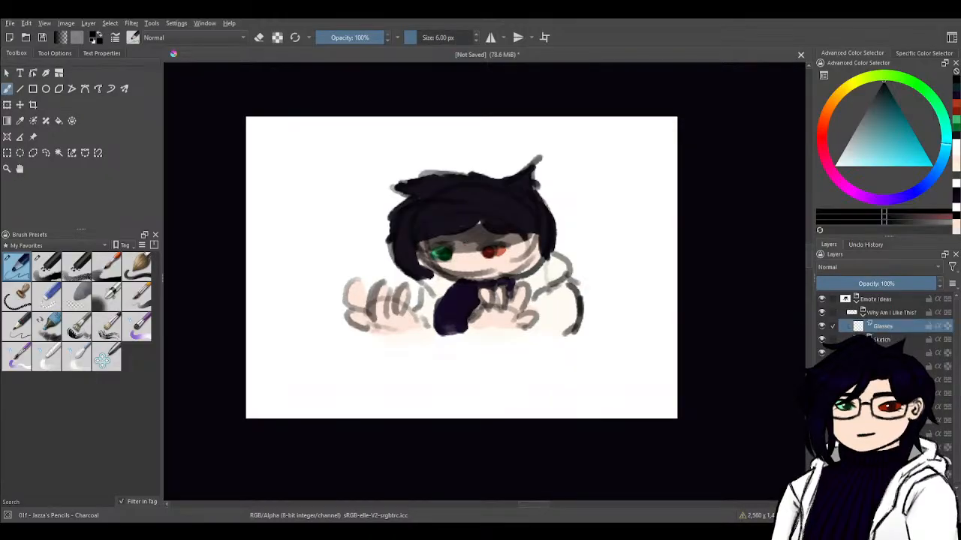
{"action": "mouse_move", "coordinate": [469, 248]}
{"action": "left_mouse_down"}
{"action": "mouse_move", "coordinate": [473, 264]}
{"action": "mouse_move", "coordinate": [505, 264]}
{"action": "mouse_move", "coordinate": [514, 241]}
{"action": "mouse_move", "coordinate": [453, 247]}
{"action": "mouse_move", "coordinate": [450, 267]}
{"action": "mouse_move", "coordinate": [420, 266]}
{"action": "mouse_move", "coordinate": [425, 243]}
{"action": "mouse_move", "coordinate": [421, 267]}
{"action": "left_mouse_up"}
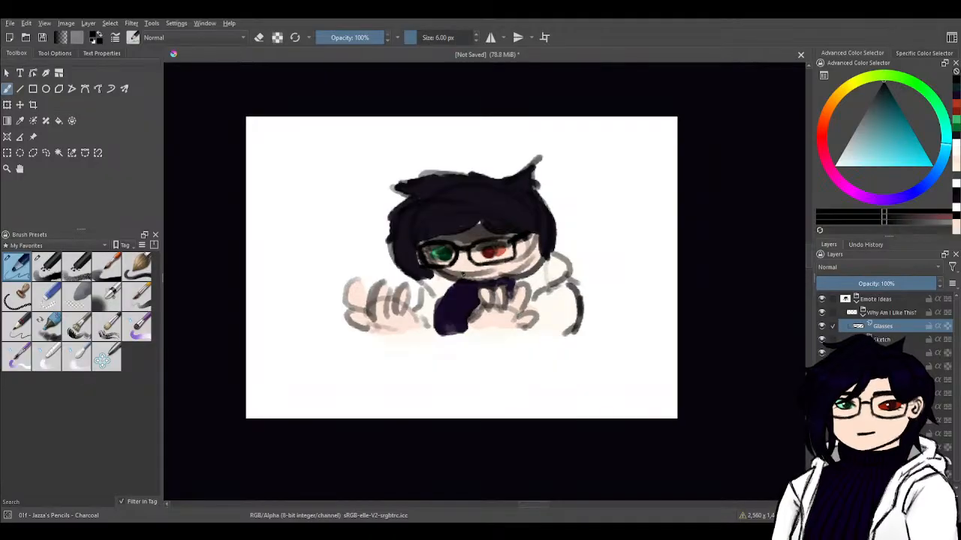
- Add a paint layer above Glasses and ink the ear, both hands and the sleeve cuffs in black
{"action": "mouse_move", "coordinate": [463, 274]}
{"action": "left_mouse_down"}
{"action": "mouse_move", "coordinate": [480, 269]}
{"action": "mouse_move", "coordinate": [471, 275]}
{"action": "left_mouse_up"}
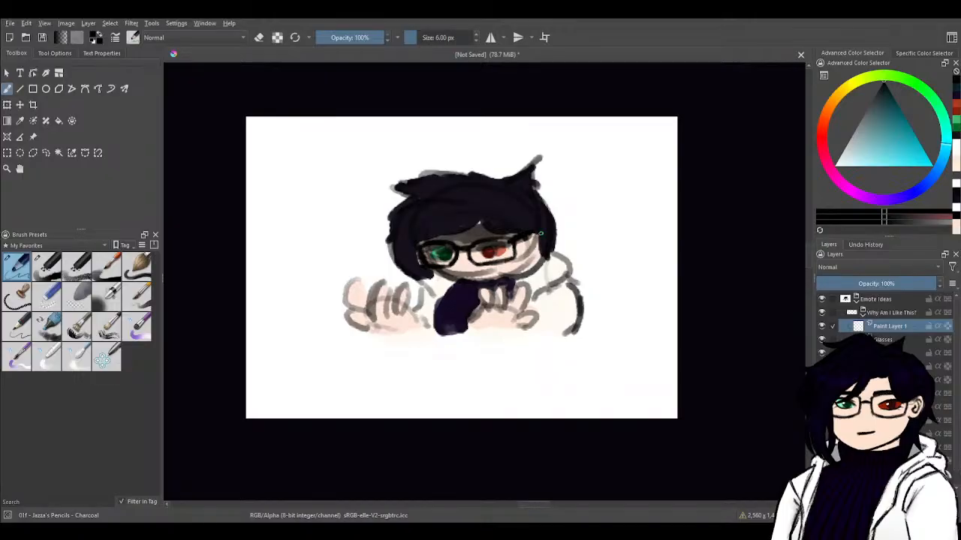
{"action": "left_click_drag", "start_coordinate": [540, 233], "coordinate": [534, 250]}
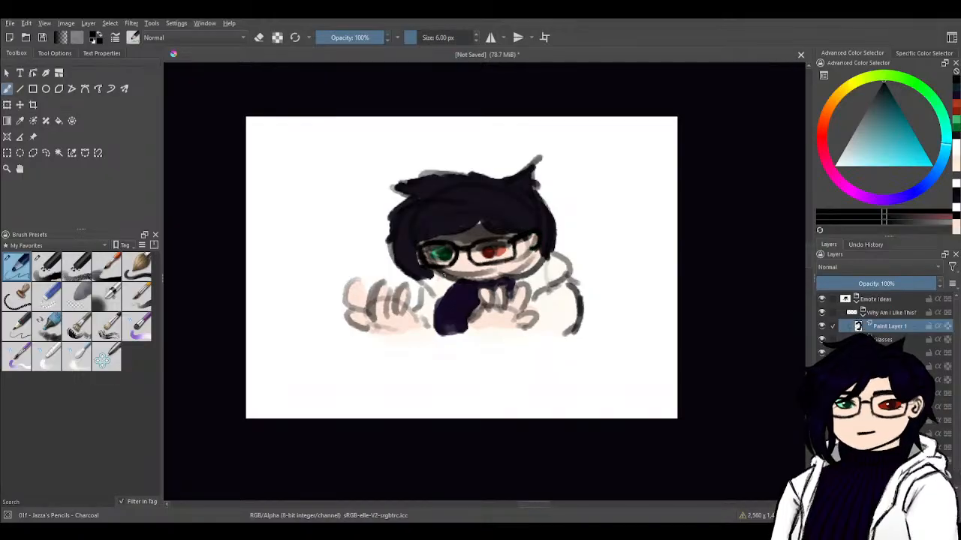
{"action": "mouse_move", "coordinate": [438, 271]}
{"action": "left_mouse_down"}
{"action": "mouse_move", "coordinate": [484, 282]}
{"action": "mouse_move", "coordinate": [488, 302]}
{"action": "mouse_move", "coordinate": [493, 294]}
{"action": "mouse_move", "coordinate": [486, 285]}
{"action": "mouse_move", "coordinate": [472, 311]}
{"action": "mouse_move", "coordinate": [515, 328]}
{"action": "mouse_move", "coordinate": [509, 288]}
{"action": "mouse_move", "coordinate": [514, 299]}
{"action": "mouse_move", "coordinate": [500, 284]}
{"action": "mouse_move", "coordinate": [495, 308]}
{"action": "left_mouse_up"}
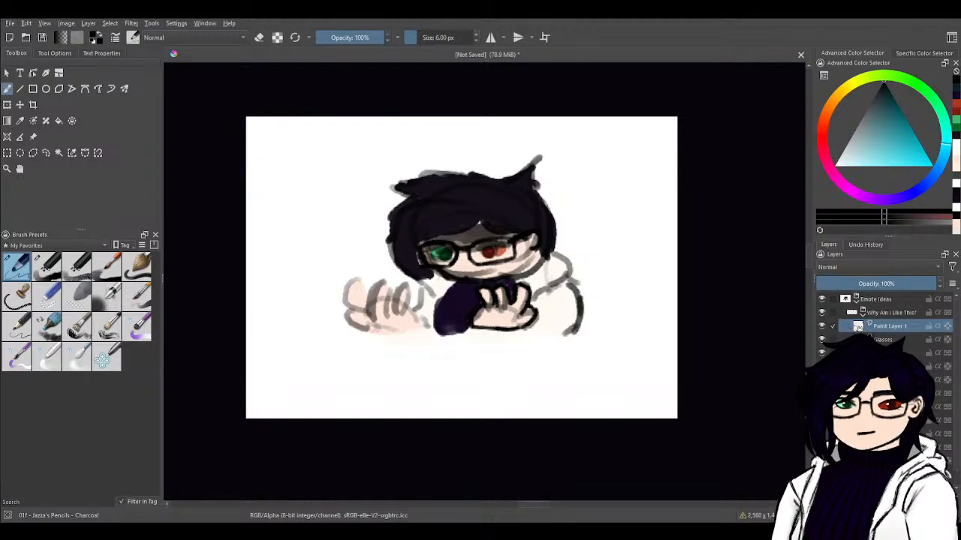
{"action": "mouse_move", "coordinate": [420, 324]}
{"action": "left_mouse_down"}
{"action": "mouse_move", "coordinate": [404, 282]}
{"action": "mouse_move", "coordinate": [390, 316]}
{"action": "left_mouse_up"}
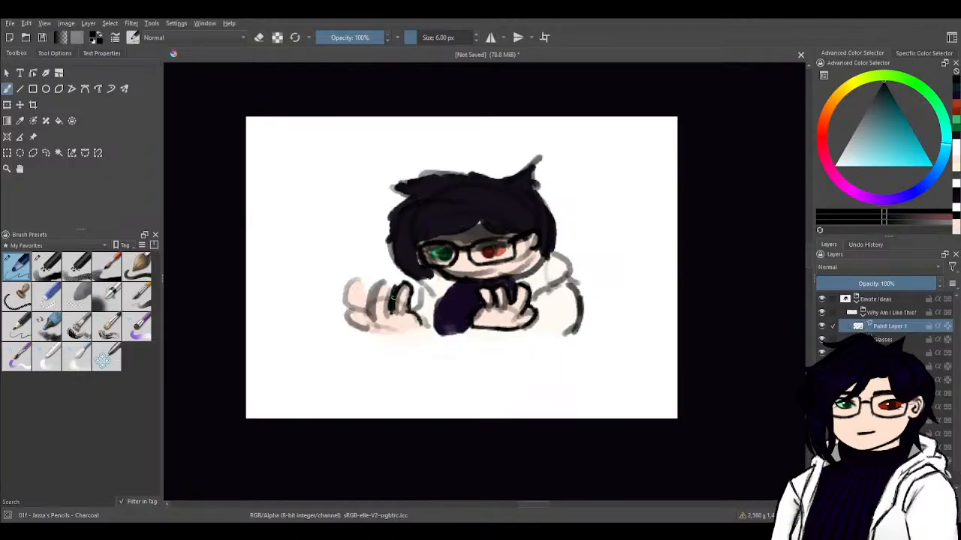
{"action": "mouse_move", "coordinate": [395, 281]}
{"action": "left_mouse_down"}
{"action": "mouse_move", "coordinate": [389, 293]}
{"action": "mouse_move", "coordinate": [380, 283]}
{"action": "mouse_move", "coordinate": [375, 321]}
{"action": "mouse_move", "coordinate": [359, 276]}
{"action": "mouse_move", "coordinate": [350, 310]}
{"action": "mouse_move", "coordinate": [367, 323]}
{"action": "mouse_move", "coordinate": [347, 323]}
{"action": "mouse_move", "coordinate": [413, 340]}
{"action": "mouse_move", "coordinate": [422, 325]}
{"action": "mouse_move", "coordinate": [432, 341]}
{"action": "left_mouse_up"}
{"action": "mouse_move", "coordinate": [373, 333]}
{"action": "left_mouse_down"}
{"action": "mouse_move", "coordinate": [392, 345]}
{"action": "mouse_move", "coordinate": [527, 336]}
{"action": "left_mouse_up"}
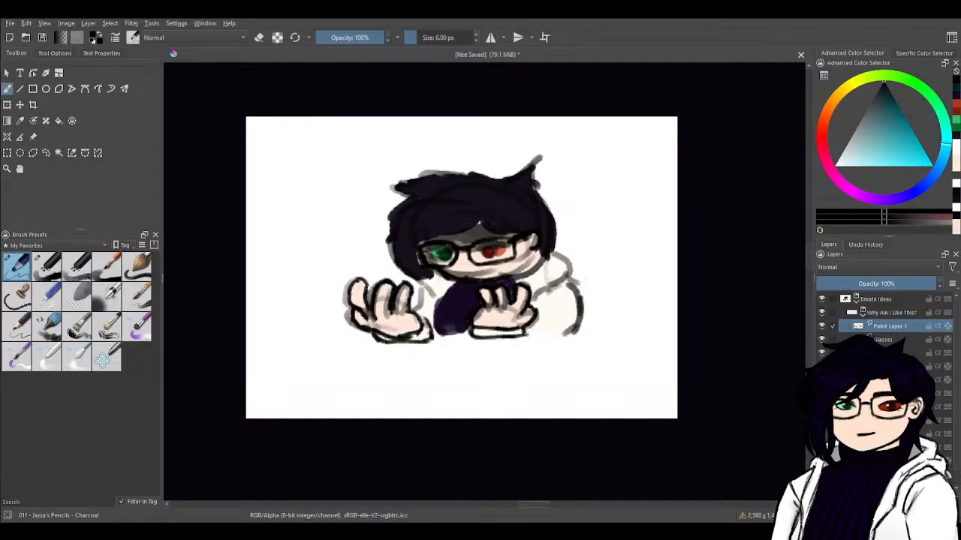
- Ink the hood, the outer sleeve on the right of the figure and the hoodie edge beneath the hair on the left
{"action": "left_click_drag", "start_coordinate": [569, 280], "coordinate": [576, 335]}
{"action": "mouse_move", "coordinate": [538, 298]}
{"action": "left_mouse_down"}
{"action": "mouse_move", "coordinate": [531, 304]}
{"action": "mouse_move", "coordinate": [574, 283]}
{"action": "mouse_move", "coordinate": [572, 259]}
{"action": "mouse_move", "coordinate": [555, 254]}
{"action": "mouse_move", "coordinate": [569, 258]}
{"action": "mouse_move", "coordinate": [519, 285]}
{"action": "left_mouse_up"}
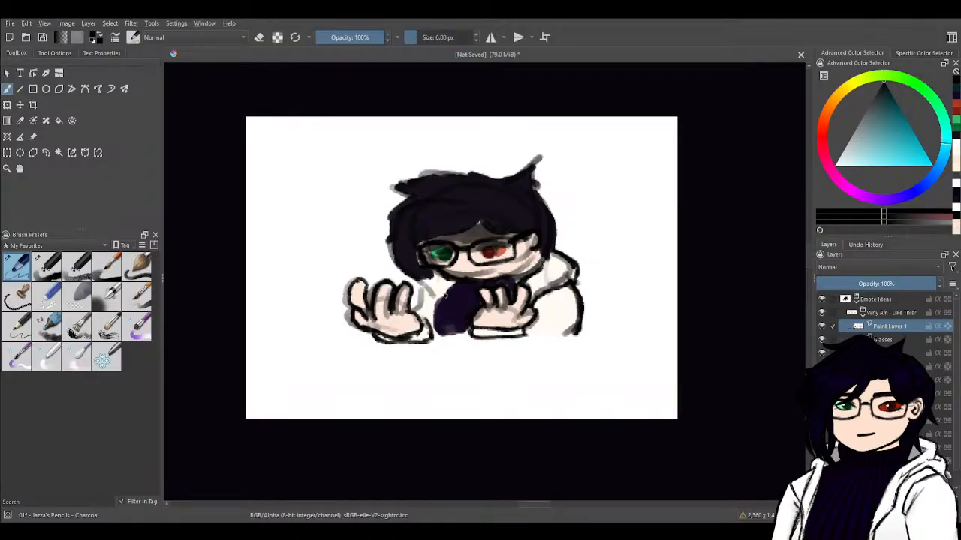
{"action": "mouse_move", "coordinate": [424, 281]}
{"action": "left_mouse_down"}
{"action": "mouse_move", "coordinate": [429, 315]}
{"action": "mouse_move", "coordinate": [424, 300]}
{"action": "mouse_move", "coordinate": [421, 309]}
{"action": "mouse_move", "coordinate": [432, 276]}
{"action": "mouse_move", "coordinate": [427, 285]}
{"action": "left_mouse_up"}
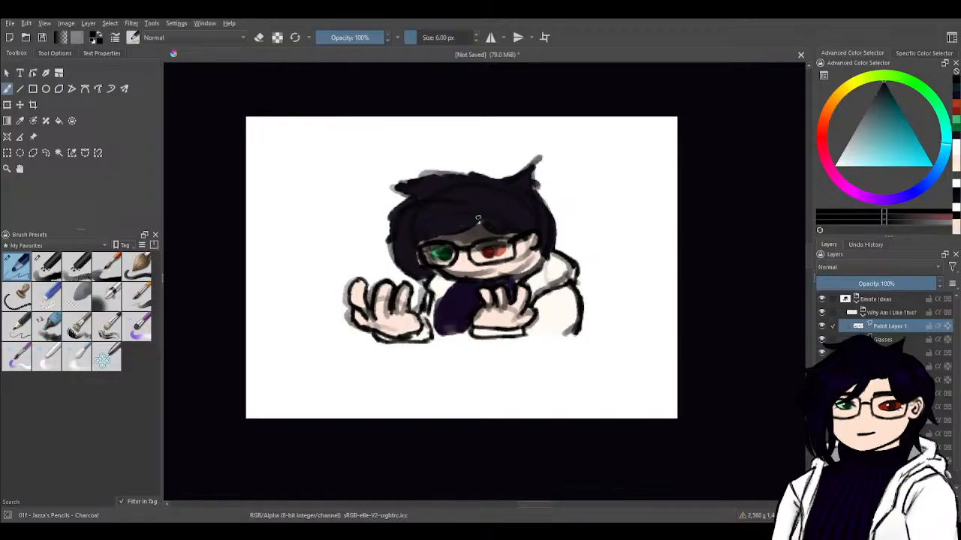
- Ink the edge of the fringe above the glasses and tidy its strands with the eraser mode
{"action": "mouse_move", "coordinate": [478, 219]}
{"action": "left_mouse_down"}
{"action": "mouse_move", "coordinate": [424, 238]}
{"action": "mouse_move", "coordinate": [424, 279]}
{"action": "left_mouse_up"}
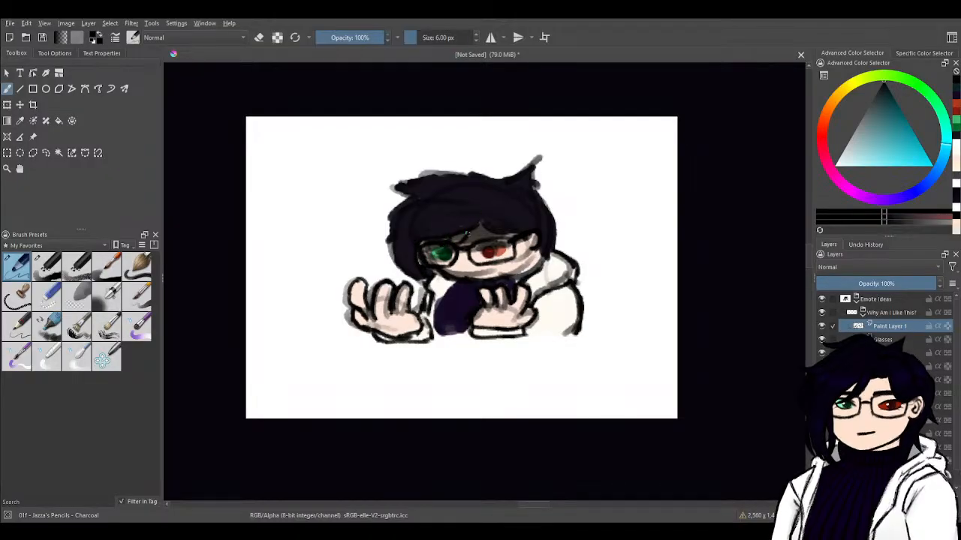
{"action": "key", "text": "e"}
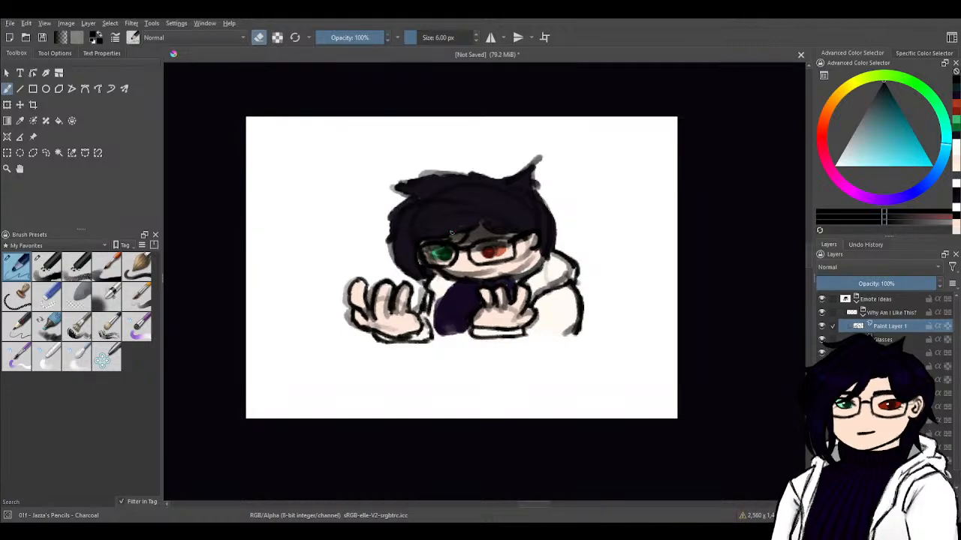
{"action": "key", "text": "e"}
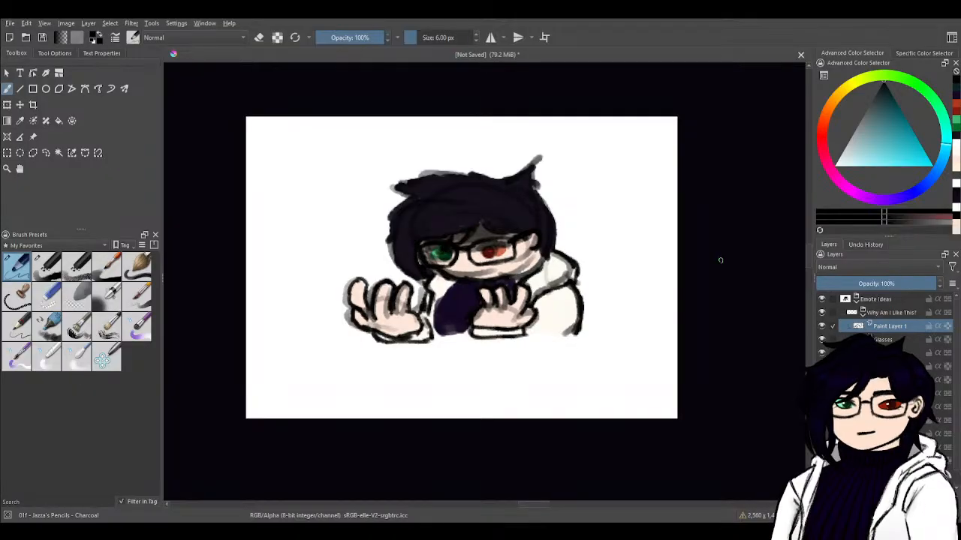
- On the colour layer, sample the dark purple hair colour, choose the 04c - Jazza's Charcoals - Soft Edge preset and hide the sketch
{"action": "left_click", "coordinate": [886, 366]}
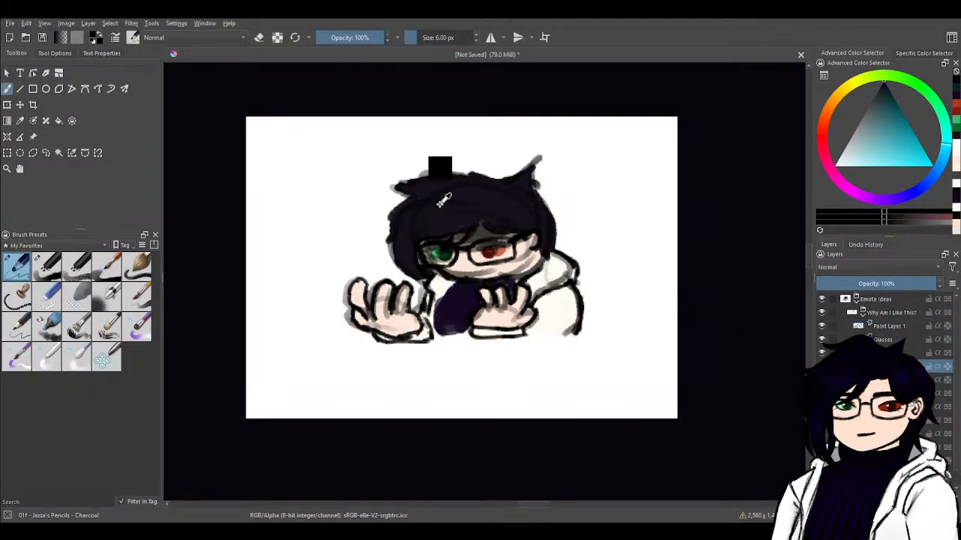
{"action": "left_click", "coordinate": [956, 105]}
{"action": "left_click", "coordinate": [956, 141]}
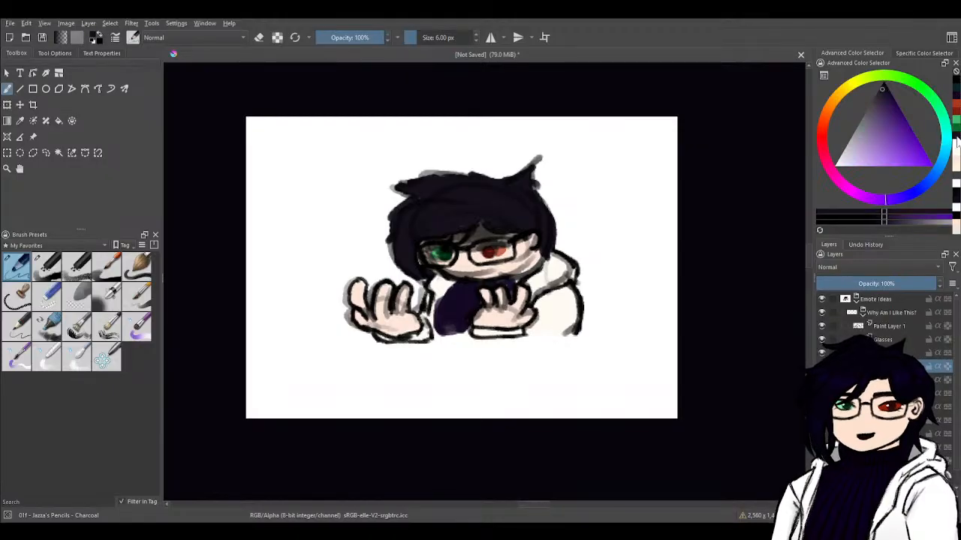
{"action": "left_click", "coordinate": [46, 266]}
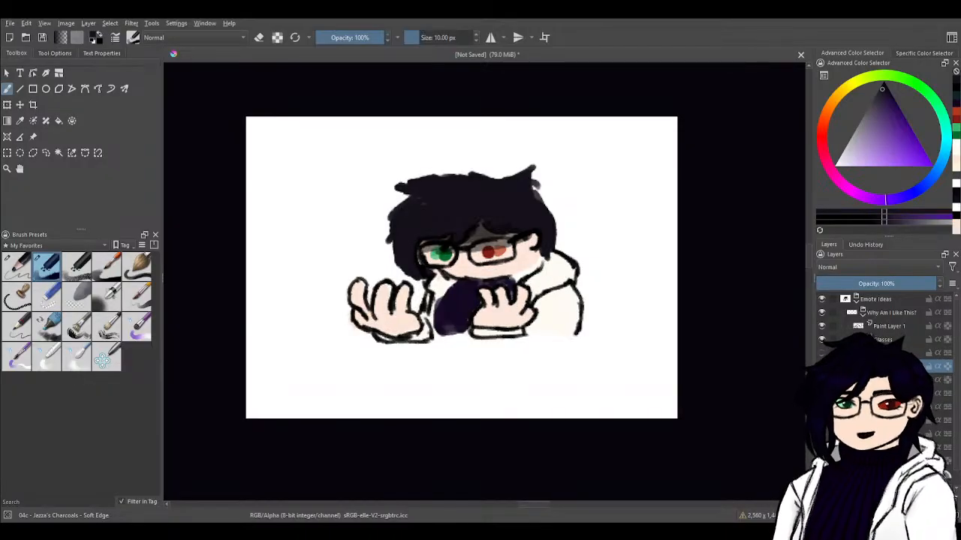
- Ink the chin, cheek, sweater and lower hoodie edges on the line layer in black with the 01f - Jazza's Pencils - Charcoal preset
{"action": "left_click", "coordinate": [889, 325]}
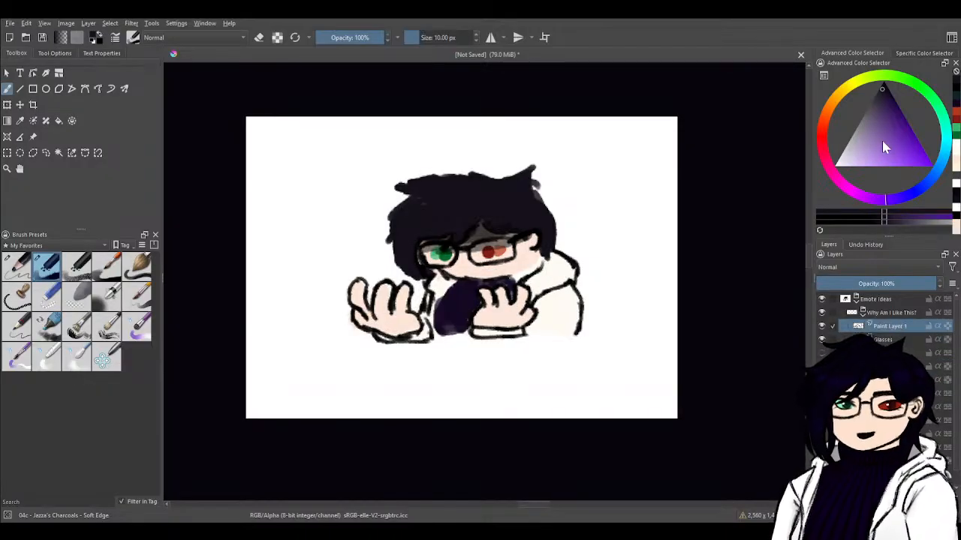
{"action": "left_click", "coordinate": [18, 267]}
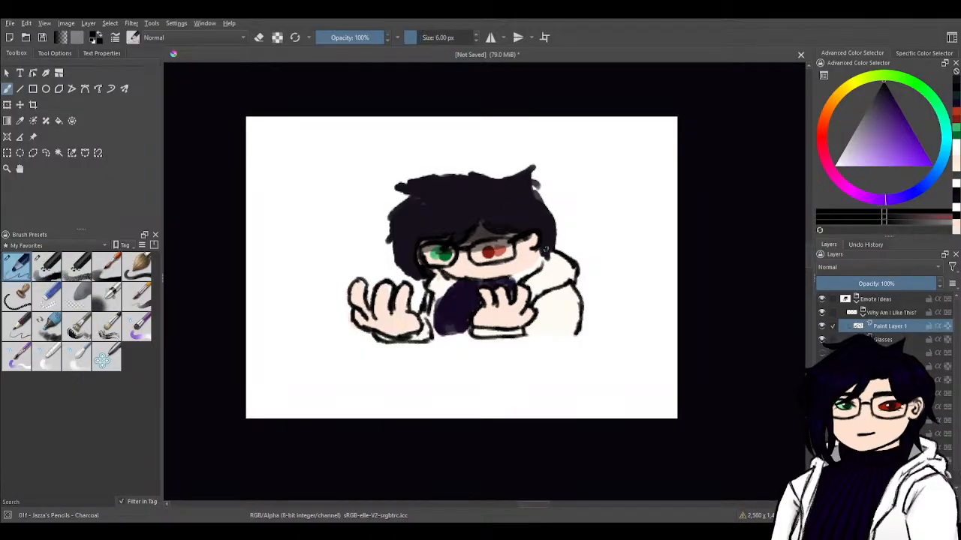
{"action": "mouse_move", "coordinate": [545, 250]}
{"action": "left_mouse_down"}
{"action": "mouse_move", "coordinate": [488, 283]}
{"action": "mouse_move", "coordinate": [440, 272]}
{"action": "left_mouse_up"}
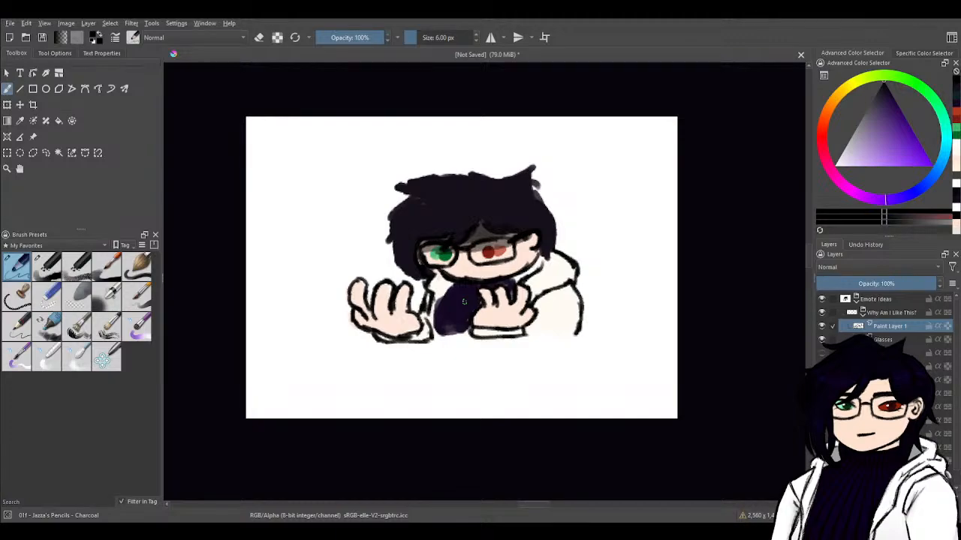
{"action": "left_click_drag", "start_coordinate": [535, 253], "coordinate": [526, 270]}
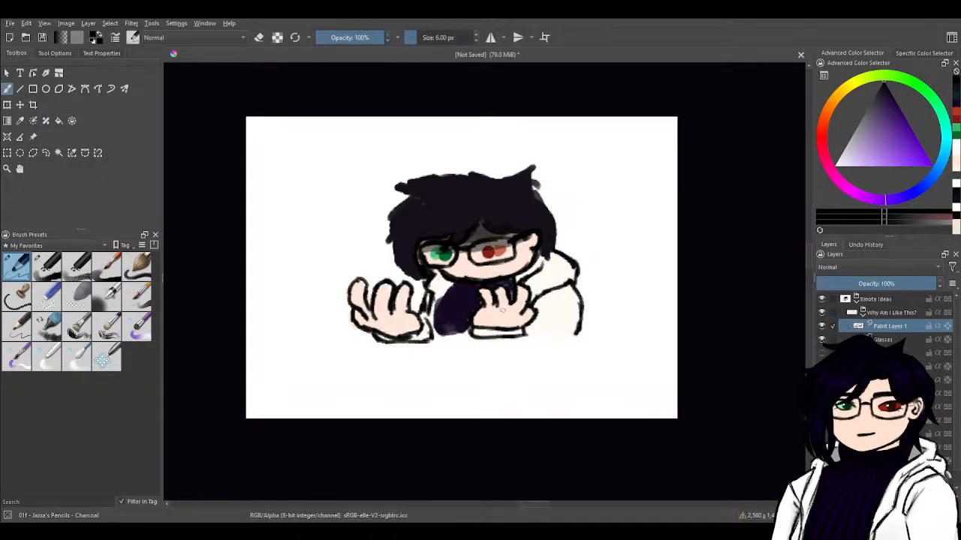
{"action": "mouse_move", "coordinate": [454, 282]}
{"action": "left_mouse_down"}
{"action": "mouse_move", "coordinate": [431, 332]}
{"action": "mouse_move", "coordinate": [468, 336]}
{"action": "mouse_move", "coordinate": [465, 344]}
{"action": "left_mouse_up"}
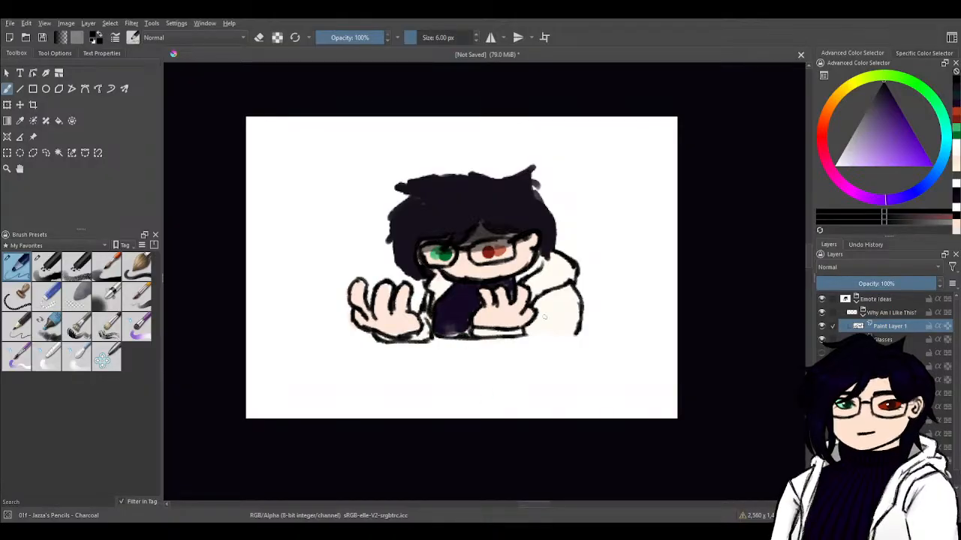
{"action": "left_click_drag", "start_coordinate": [524, 334], "coordinate": [575, 336]}
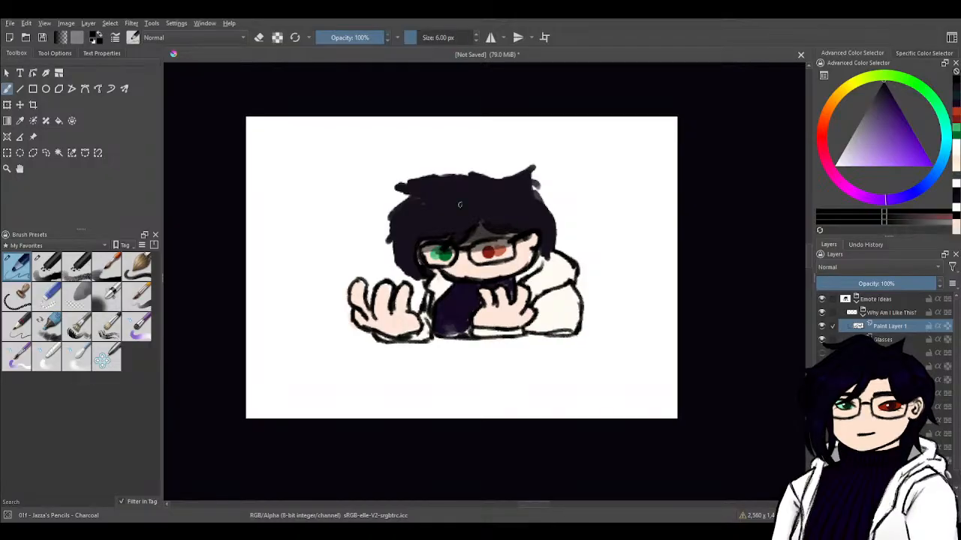
- Outline the hair in black, adding inner strands across the crown and loose tips at both sides of the head
{"action": "mouse_move", "coordinate": [510, 178]}
{"action": "left_mouse_down"}
{"action": "mouse_move", "coordinate": [529, 211]}
{"action": "mouse_move", "coordinate": [512, 182]}
{"action": "mouse_move", "coordinate": [397, 184]}
{"action": "mouse_move", "coordinate": [418, 190]}
{"action": "mouse_move", "coordinate": [399, 186]}
{"action": "mouse_move", "coordinate": [428, 274]}
{"action": "mouse_move", "coordinate": [442, 208]}
{"action": "mouse_move", "coordinate": [424, 197]}
{"action": "mouse_move", "coordinate": [445, 192]}
{"action": "mouse_move", "coordinate": [419, 194]}
{"action": "mouse_move", "coordinate": [396, 223]}
{"action": "mouse_move", "coordinate": [392, 252]}
{"action": "left_mouse_up"}
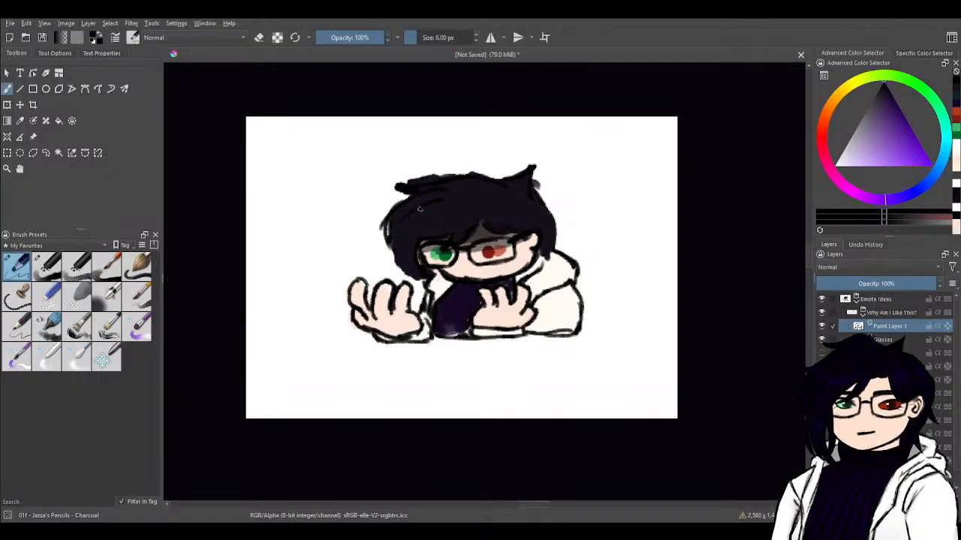
{"action": "mouse_move", "coordinate": [393, 246]}
{"action": "left_mouse_down"}
{"action": "mouse_move", "coordinate": [406, 275]}
{"action": "mouse_move", "coordinate": [426, 280]}
{"action": "mouse_move", "coordinate": [392, 246]}
{"action": "left_mouse_up"}
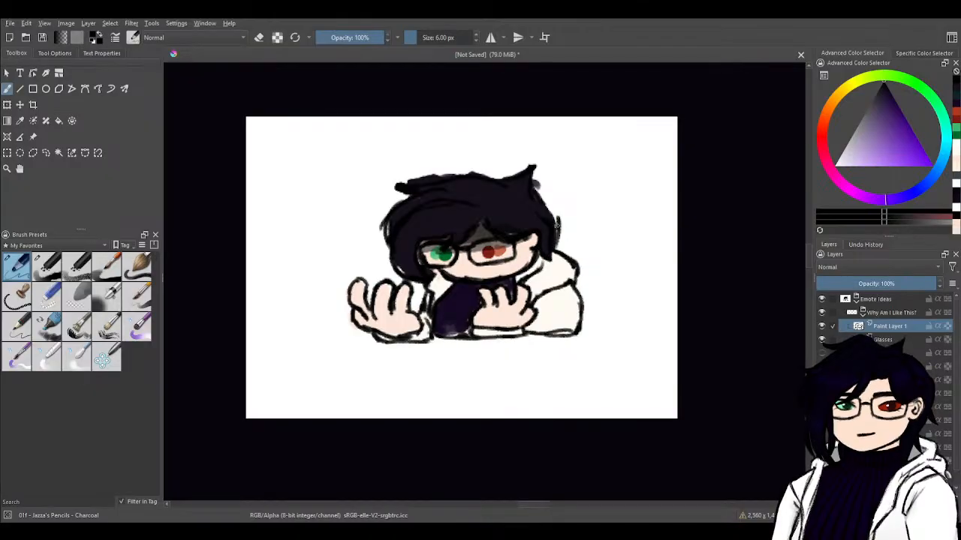
{"action": "left_click_drag", "start_coordinate": [554, 213], "coordinate": [564, 228]}
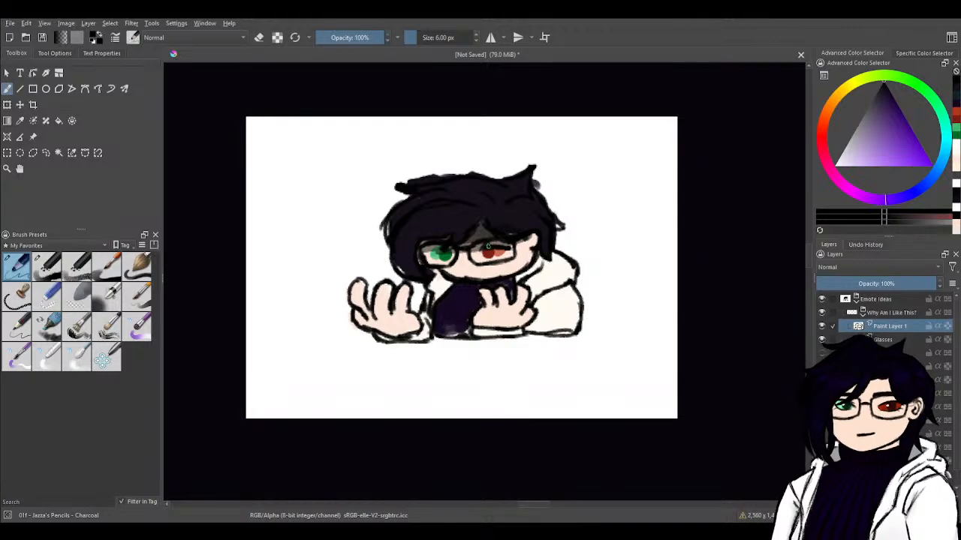
- Try inking the green and red eyes inside the glasses, and undo those strokes while checking against the sketch
{"action": "mouse_move", "coordinate": [501, 254]}
{"action": "left_mouse_down"}
{"action": "mouse_move", "coordinate": [435, 257]}
{"action": "mouse_move", "coordinate": [446, 266]}
{"action": "left_mouse_up"}
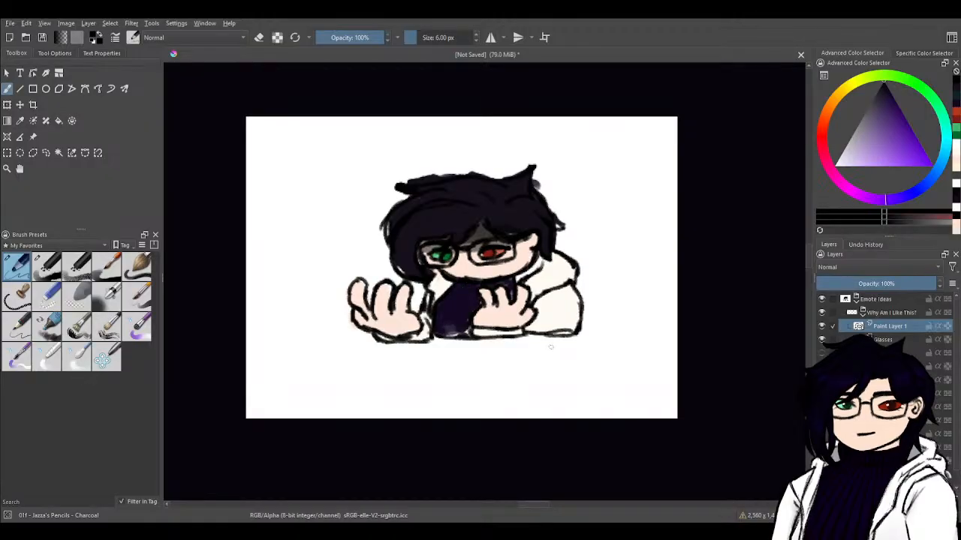
{"action": "key", "text": "ctrl+z"}
{"action": "key", "text": "ctrl+z"}
{"action": "key", "text": "ctrl+z"}
{"action": "key", "text": "ctrl+z"}
{"action": "key", "text": "ctrl+z"}
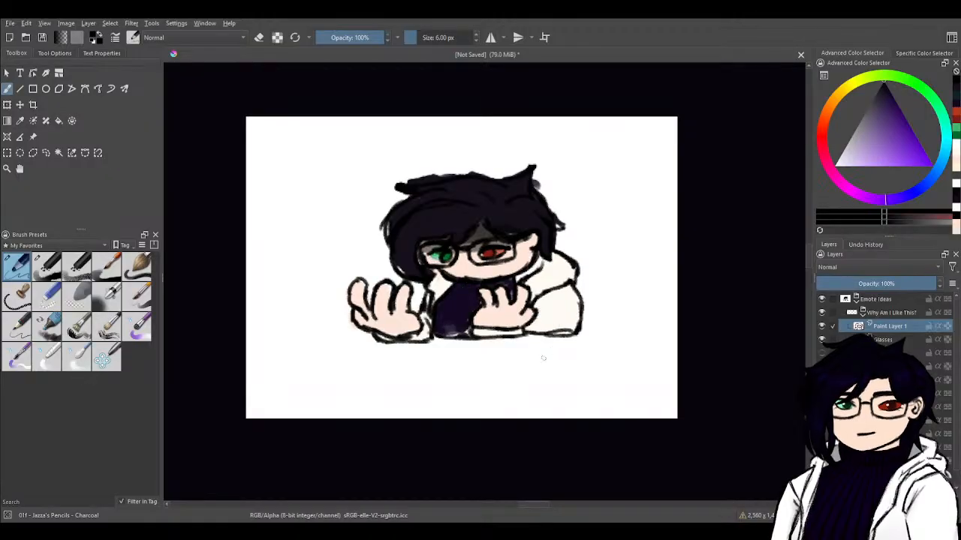
{"action": "key", "text": "ctrl+z"}
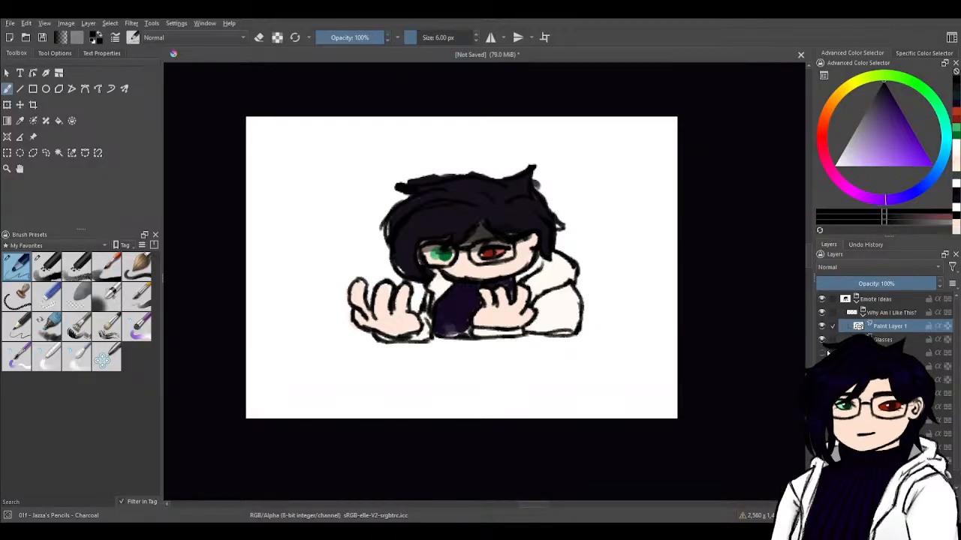
{"action": "left_click", "coordinate": [822, 352]}
{"action": "key", "text": "ctrl+z"}
{"action": "key", "text": "ctrl+z"}
{"action": "key", "text": "ctrl+z"}
{"action": "key", "text": "ctrl+z"}
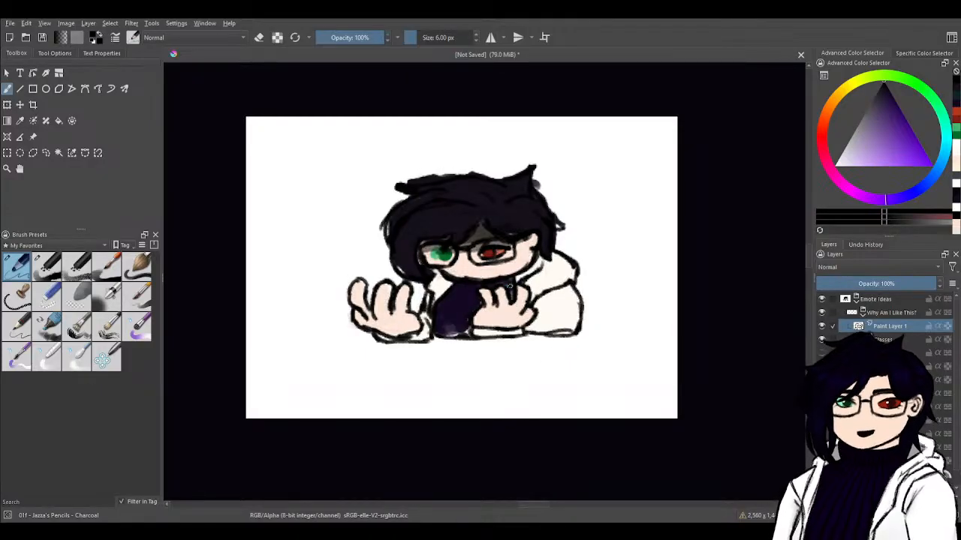
{"action": "key", "text": "ctrl+z"}
{"action": "key", "text": "ctrl+z"}
{"action": "key", "text": "ctrl+z"}
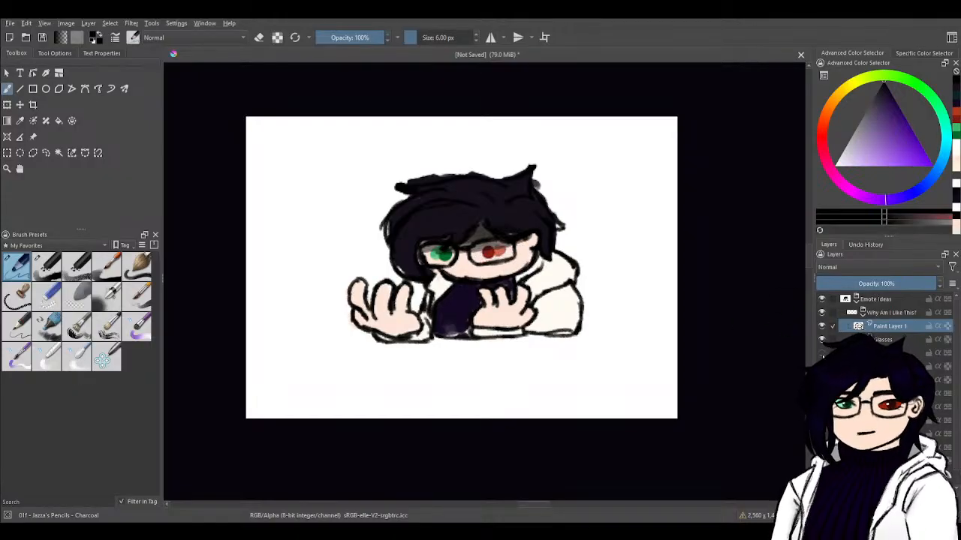
{"action": "key", "text": "ctrl+z"}
{"action": "key", "text": "ctrl+z"}
{"action": "key", "text": "ctrl+z"}
{"action": "key", "text": "ctrl+z"}
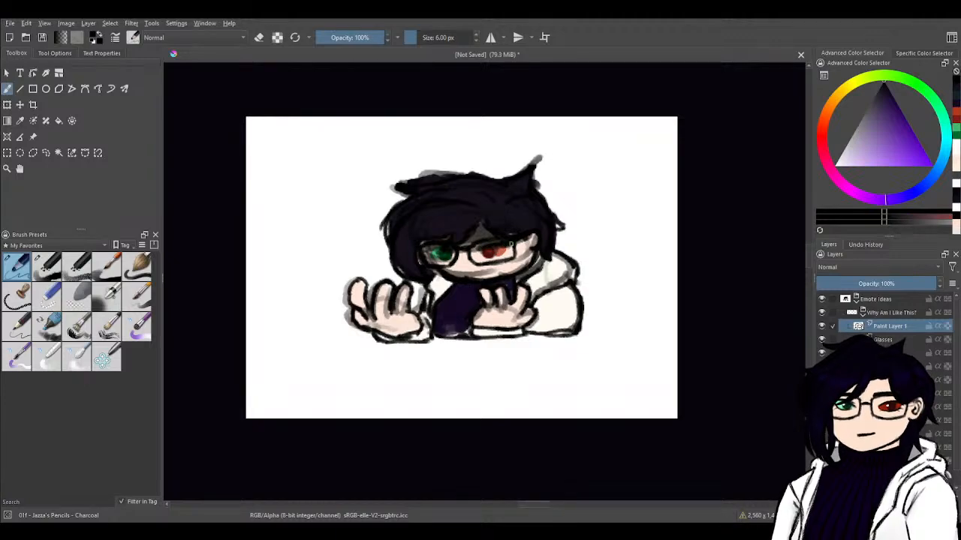
- Redraw the black outlines and pupils of the green and red eyes over the sketch, and hide the sketch
{"action": "left_click_drag", "start_coordinate": [441, 247], "coordinate": [428, 253]}
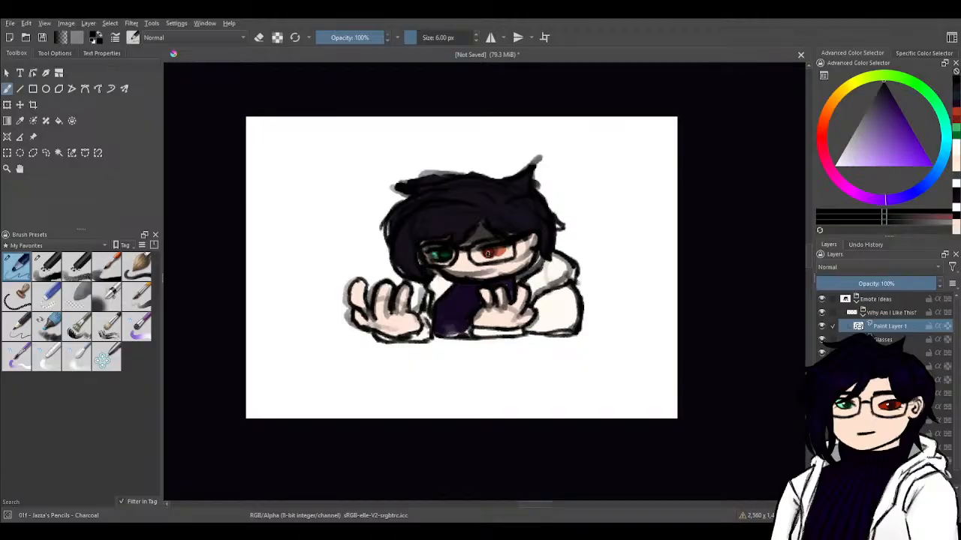
{"action": "left_click_drag", "start_coordinate": [495, 254], "coordinate": [502, 256]}
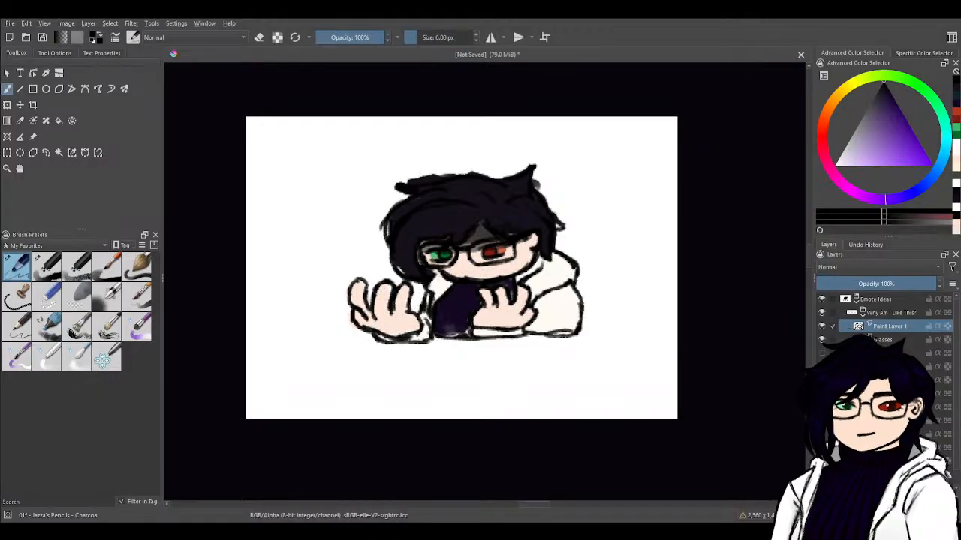
- Shade the hood beside the neck in a darker grey of the hoodie colour, using the 04c - Jazza's Charcoals - Soft Edge preset
{"action": "left_click", "coordinate": [556, 269], "text": "ctrl"}
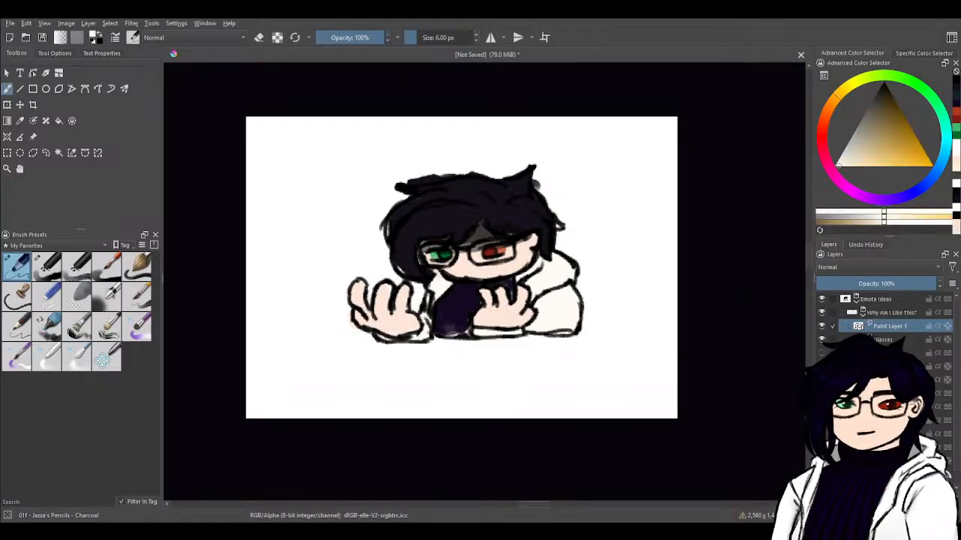
{"action": "mouse_move", "coordinate": [904, 114]}
{"action": "left_mouse_down"}
{"action": "mouse_move", "coordinate": [864, 127]}
{"action": "mouse_move", "coordinate": [853, 143]}
{"action": "left_mouse_up"}
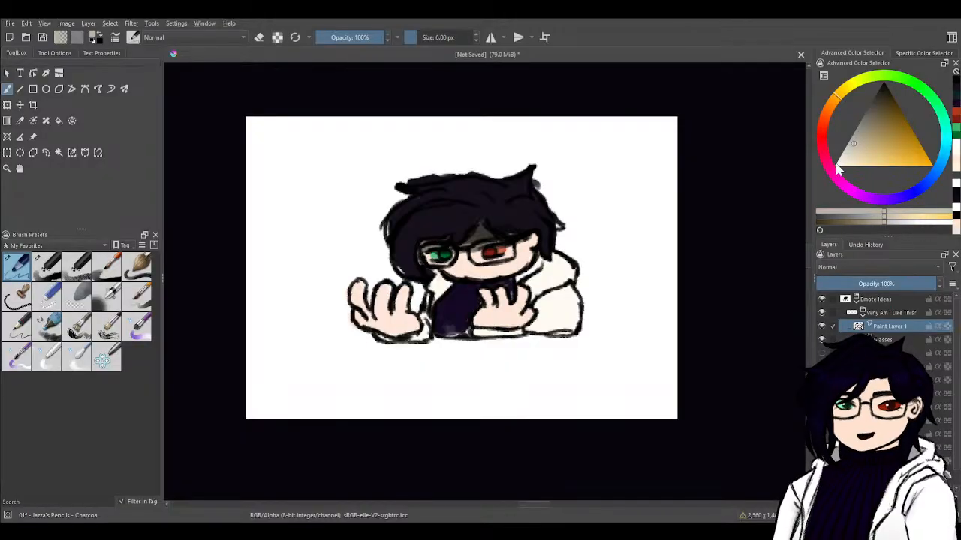
{"action": "left_click", "coordinate": [47, 266]}
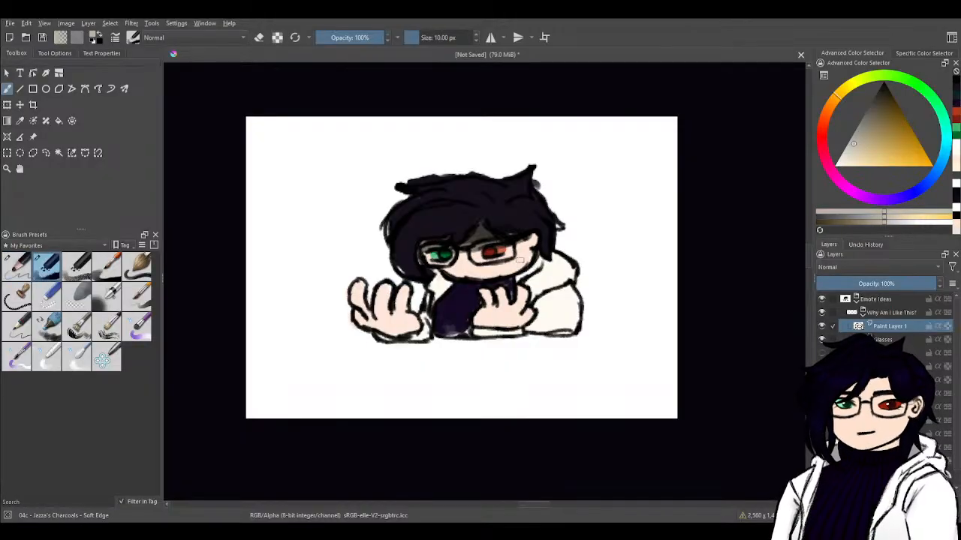
{"action": "left_click", "coordinate": [889, 366]}
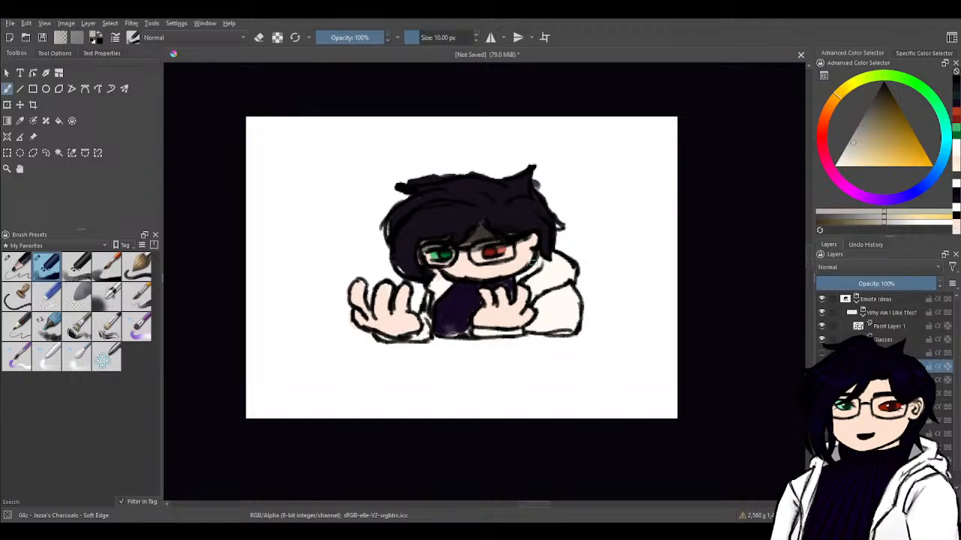
{"action": "left_click_drag", "start_coordinate": [540, 260], "coordinate": [518, 279]}
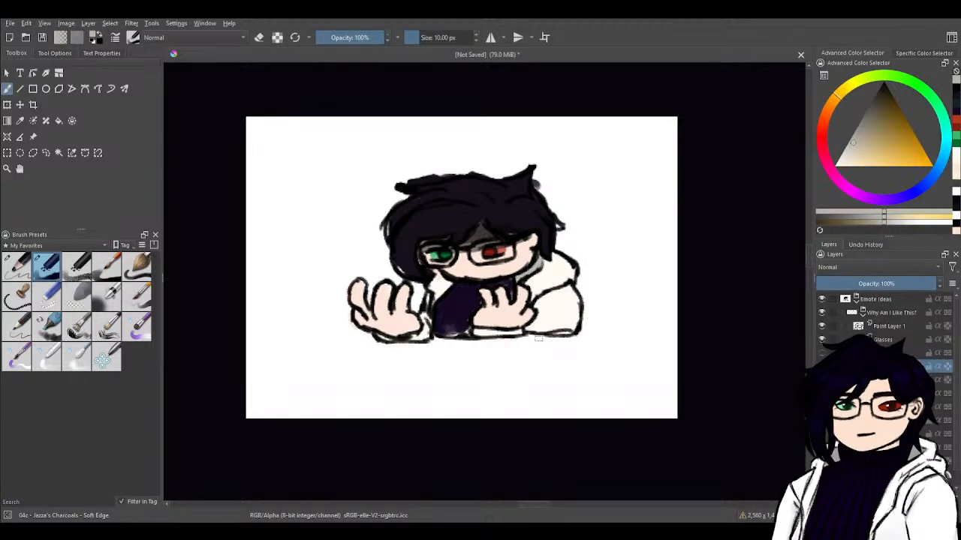
- Shade the face and both eyes behind the glasses with dark soft strokes
{"action": "left_click_drag", "start_coordinate": [503, 430], "coordinate": [566, 385]}
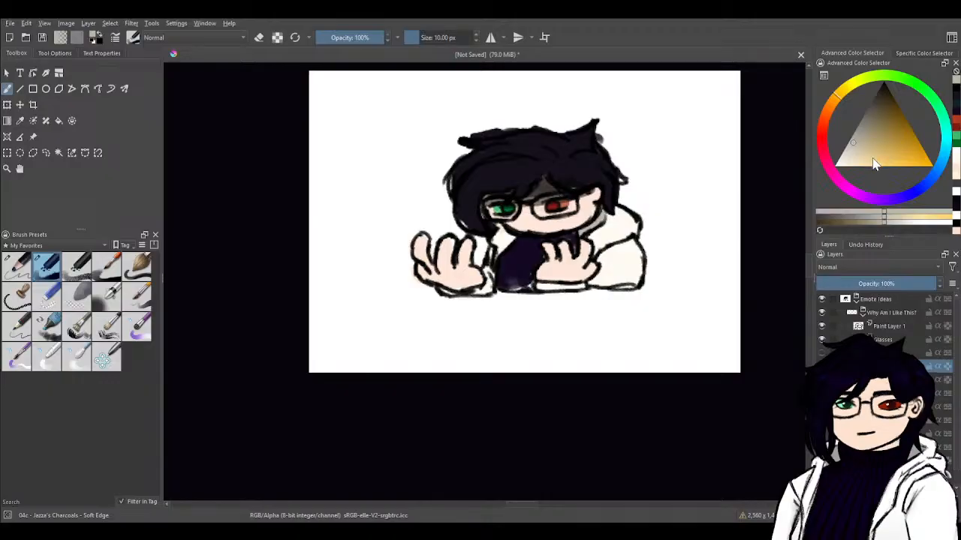
{"action": "left_click", "coordinate": [879, 108]}
{"action": "left_click_drag", "start_coordinate": [879, 108], "coordinate": [884, 67]}
{"action": "mouse_move", "coordinate": [520, 210]}
{"action": "left_mouse_down"}
{"action": "mouse_move", "coordinate": [542, 212]}
{"action": "mouse_move", "coordinate": [525, 216]}
{"action": "left_mouse_up"}
{"action": "mouse_move", "coordinate": [576, 198]}
{"action": "left_mouse_down"}
{"action": "mouse_move", "coordinate": [584, 202]}
{"action": "mouse_move", "coordinate": [570, 208]}
{"action": "left_mouse_up"}
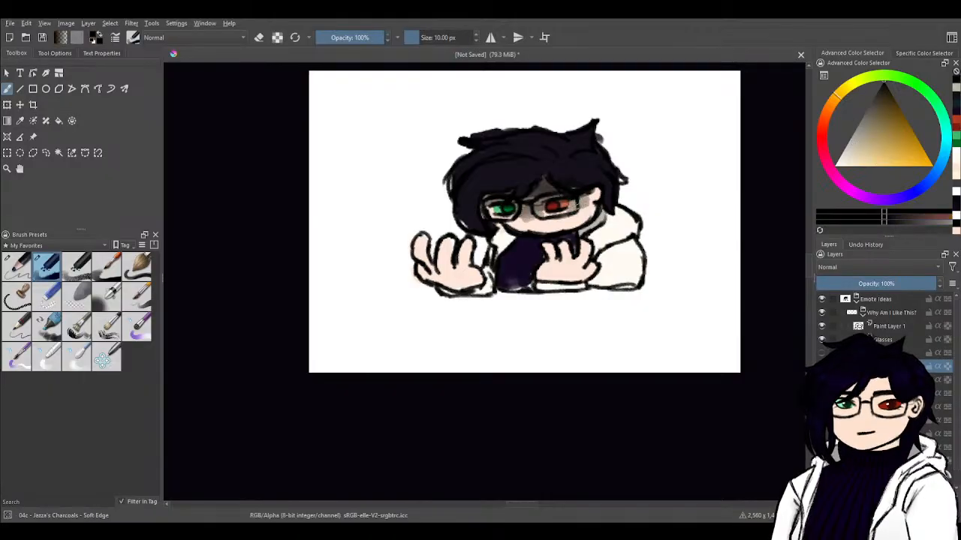
{"action": "mouse_move", "coordinate": [487, 219]}
{"action": "left_mouse_down"}
{"action": "mouse_move", "coordinate": [488, 207]}
{"action": "mouse_move", "coordinate": [504, 212]}
{"action": "left_mouse_up"}
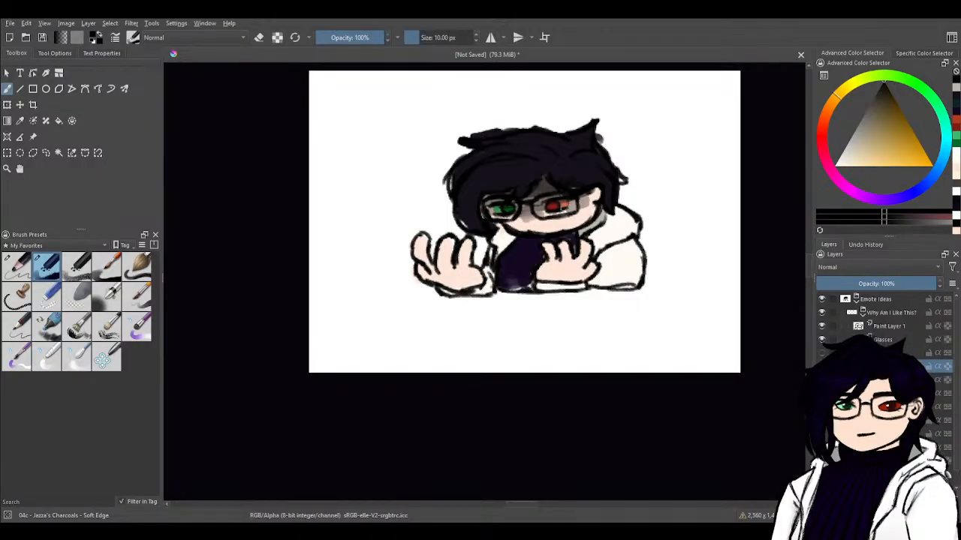
{"action": "mouse_move", "coordinate": [564, 206]}
{"action": "left_mouse_down"}
{"action": "mouse_move", "coordinate": [545, 212]}
{"action": "mouse_move", "coordinate": [569, 214]}
{"action": "left_mouse_up"}
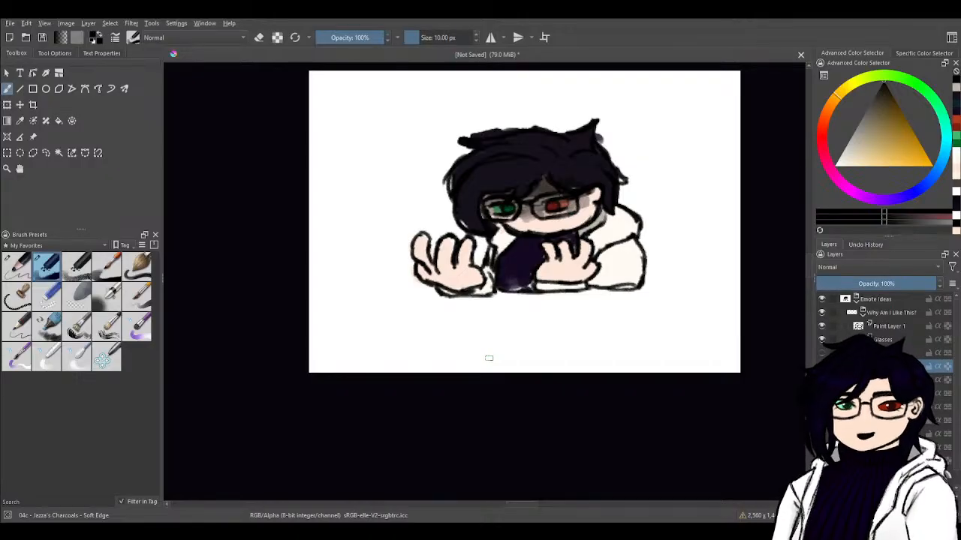
- Sample the dark hair colour and fill the gap along the hair's outer edge above the green eye
{"action": "left_click_drag", "start_coordinate": [573, 313], "coordinate": [592, 343]}
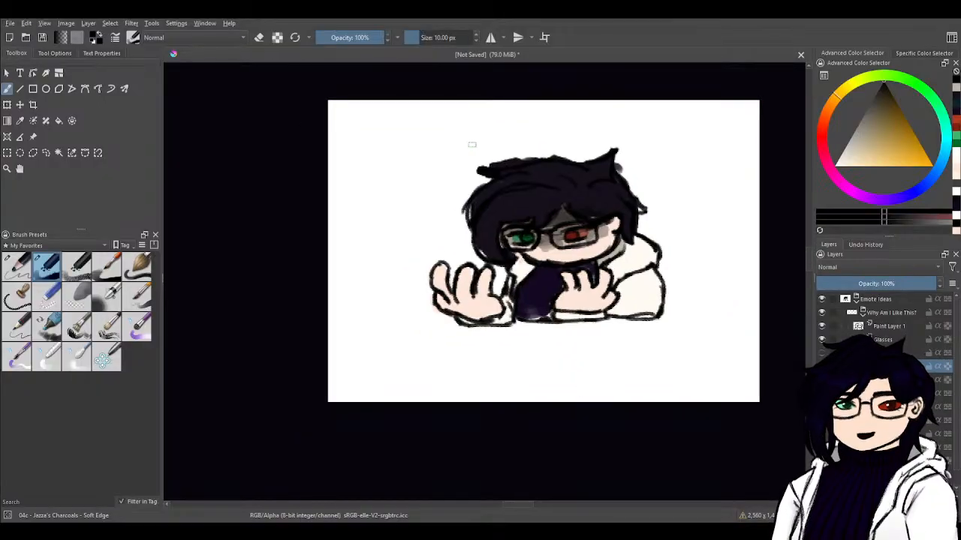
{"action": "left_click", "coordinate": [597, 173], "text": "ctrl"}
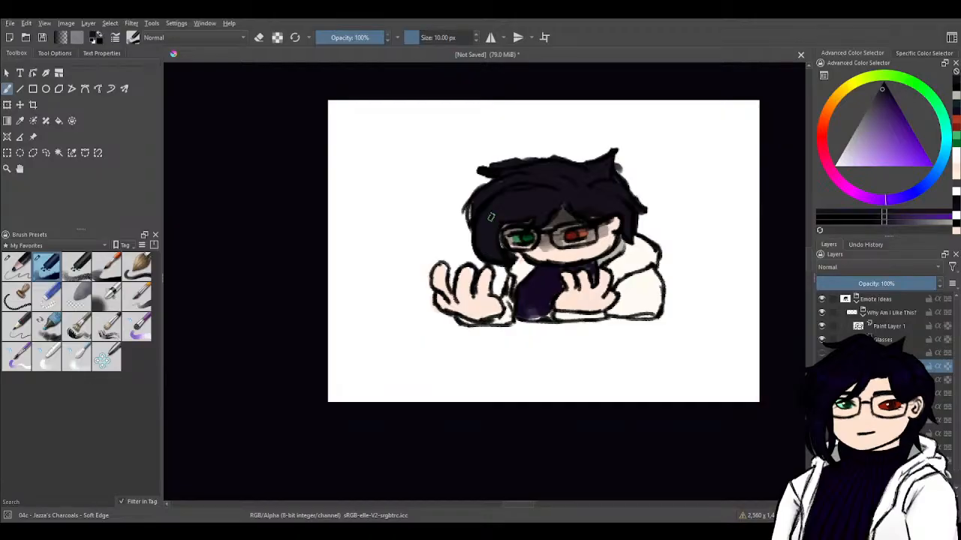
{"action": "left_click_drag", "start_coordinate": [471, 210], "coordinate": [475, 221]}
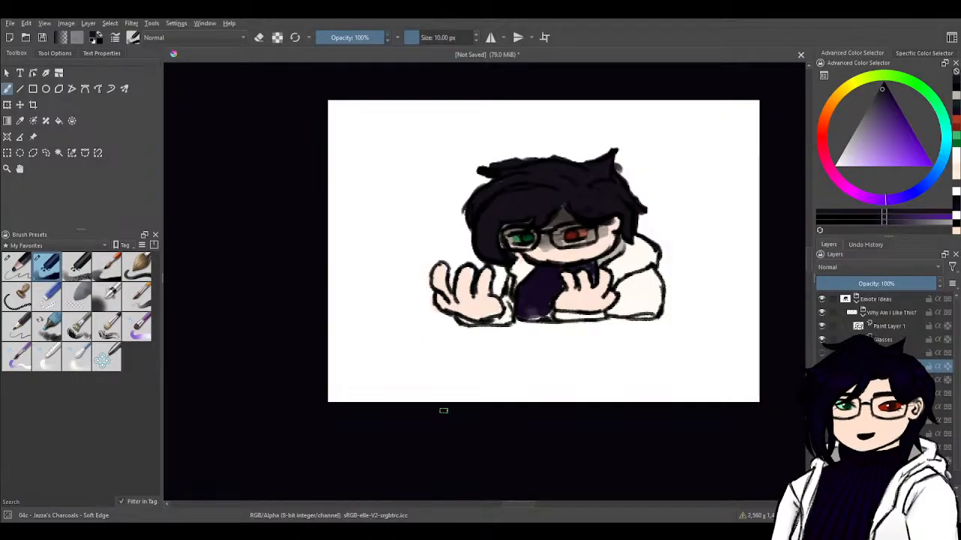
- Inspect the whole emote at a smaller size, comparing it with and without the Paint Layer 1 and Glasses layers
{"action": "mouse_move", "coordinate": [440, 412]}
{"action": "left_mouse_down"}
{"action": "mouse_move", "coordinate": [562, 352]}
{"action": "mouse_move", "coordinate": [402, 388]}
{"action": "mouse_move", "coordinate": [393, 409]}
{"action": "left_mouse_up"}
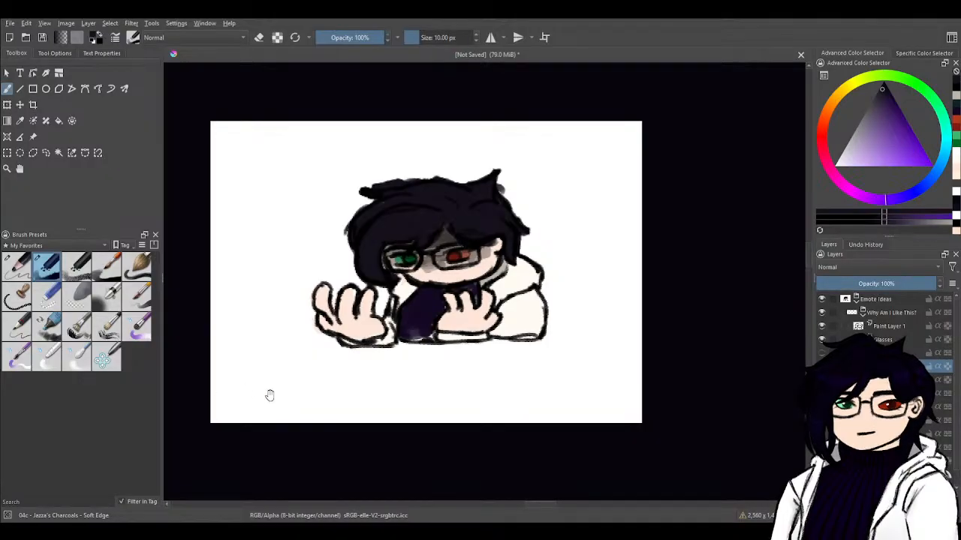
{"action": "left_click_drag", "start_coordinate": [311, 414], "coordinate": [421, 371]}
{"action": "key", "text": "minus"}
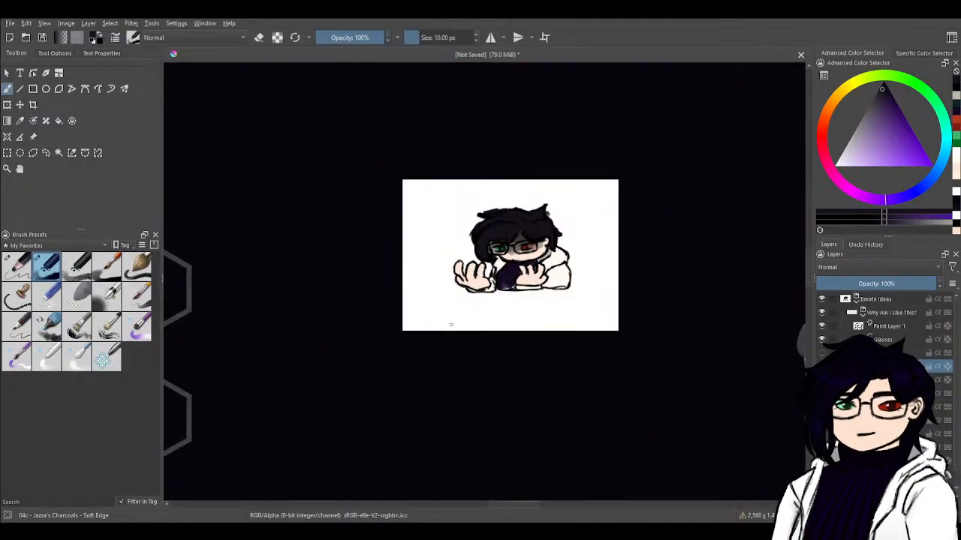
{"action": "left_click_drag", "start_coordinate": [360, 344], "coordinate": [623, 268]}
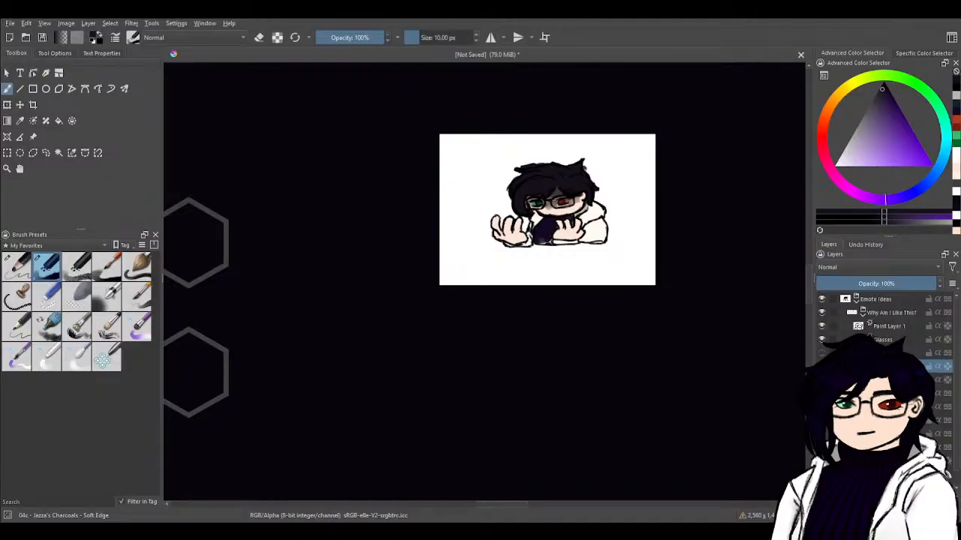
{"action": "left_click", "coordinate": [822, 340]}
{"action": "left_click", "coordinate": [821, 327]}
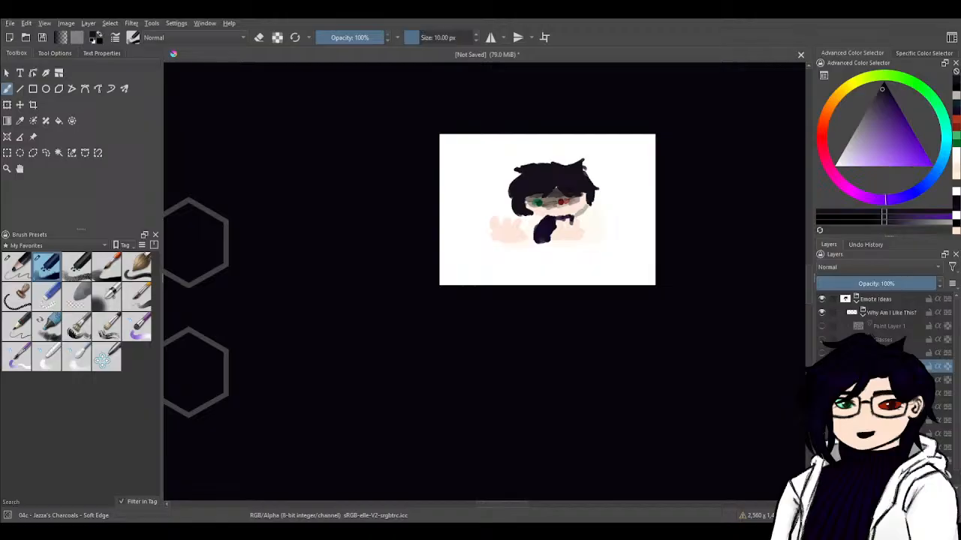
{"action": "left_click", "coordinate": [822, 340]}
{"action": "left_click", "coordinate": [821, 327]}
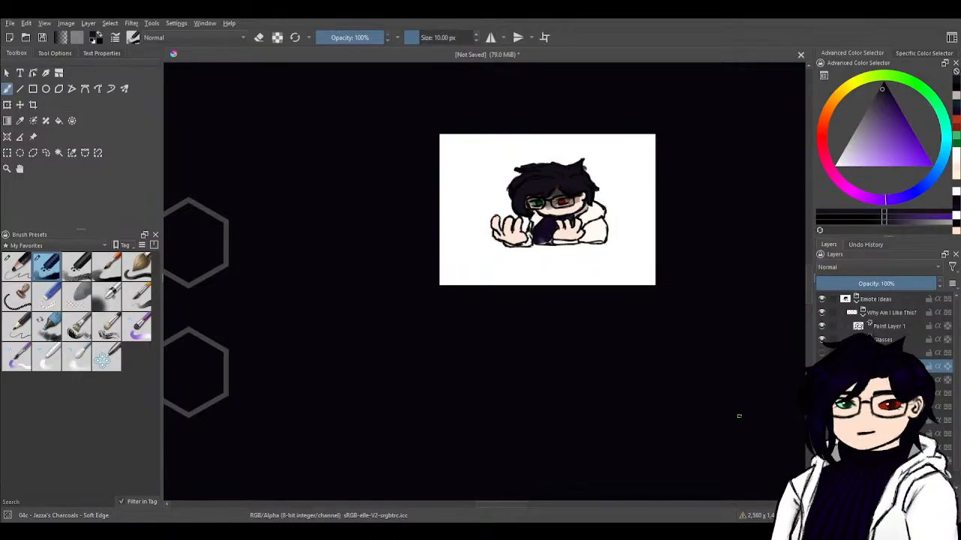
- Hide the Emote Ideas group and the handwritten calculation notes over the hexagon layouts
{"action": "mouse_move", "coordinate": [343, 388]}
{"action": "left_mouse_down"}
{"action": "mouse_move", "coordinate": [648, 312]}
{"action": "mouse_move", "coordinate": [506, 308]}
{"action": "left_mouse_up"}
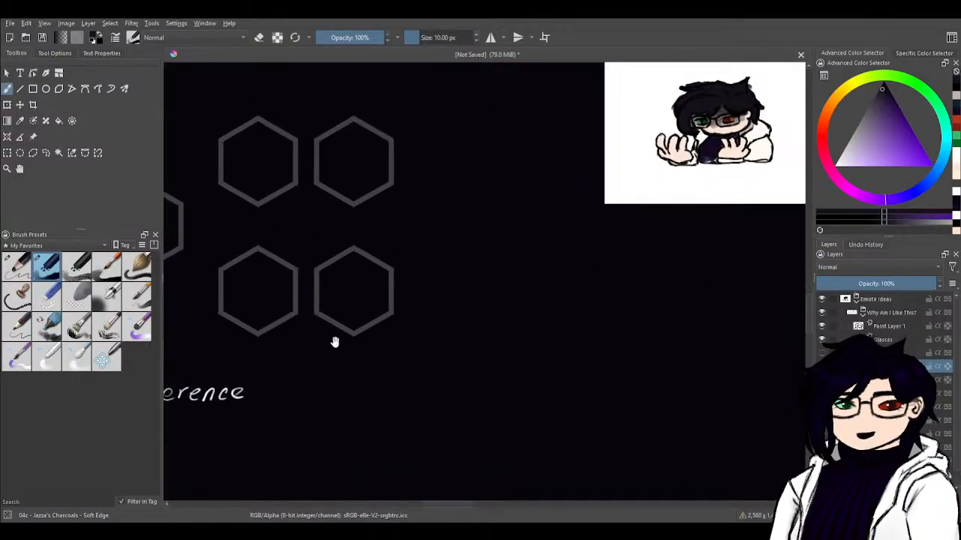
{"action": "left_click", "coordinate": [822, 299]}
{"action": "left_click_drag", "start_coordinate": [418, 388], "coordinate": [763, 388]}
{"action": "scroll", "coordinate": [935, 389], "scroll_direction": "down", "scroll_amount": 1}
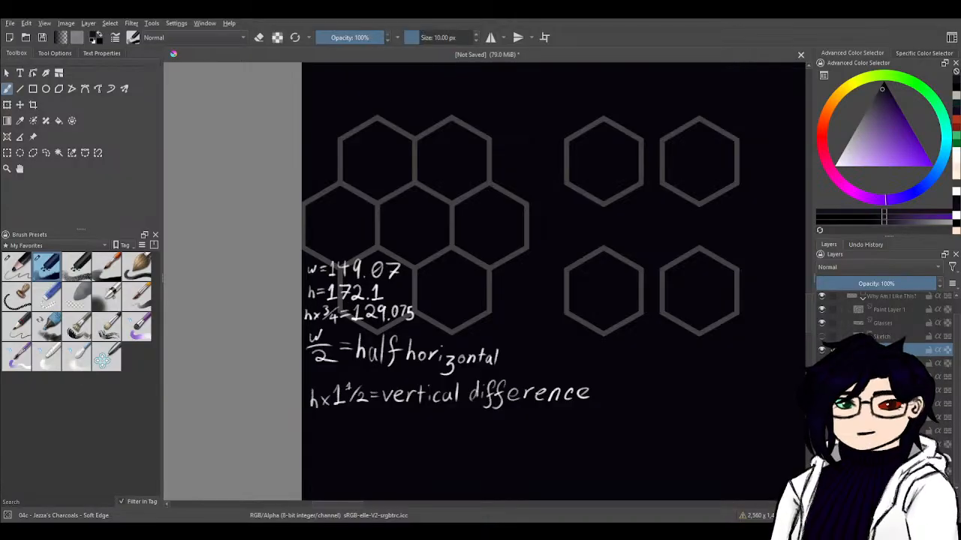
{"action": "left_click", "coordinate": [822, 376]}
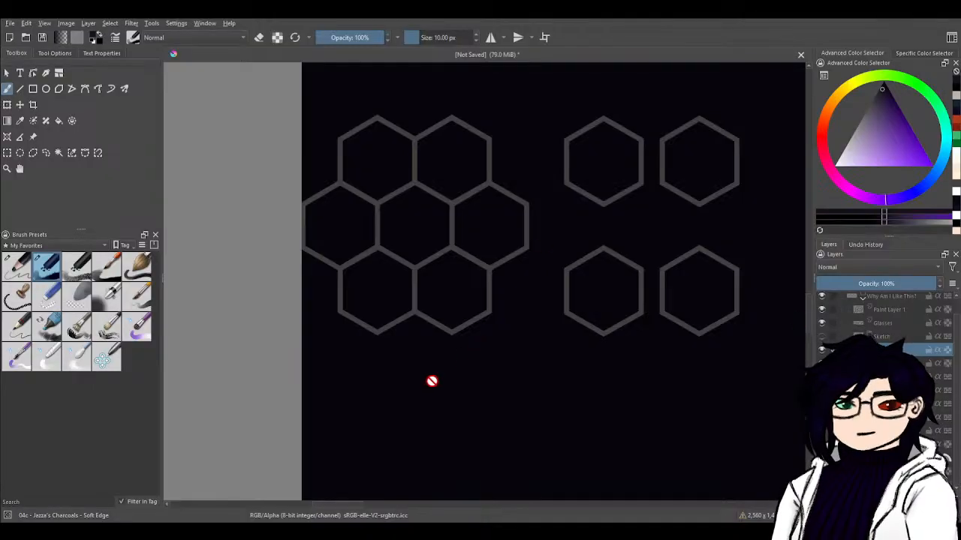
{"action": "left_click_drag", "start_coordinate": [477, 295], "coordinate": [391, 350]}
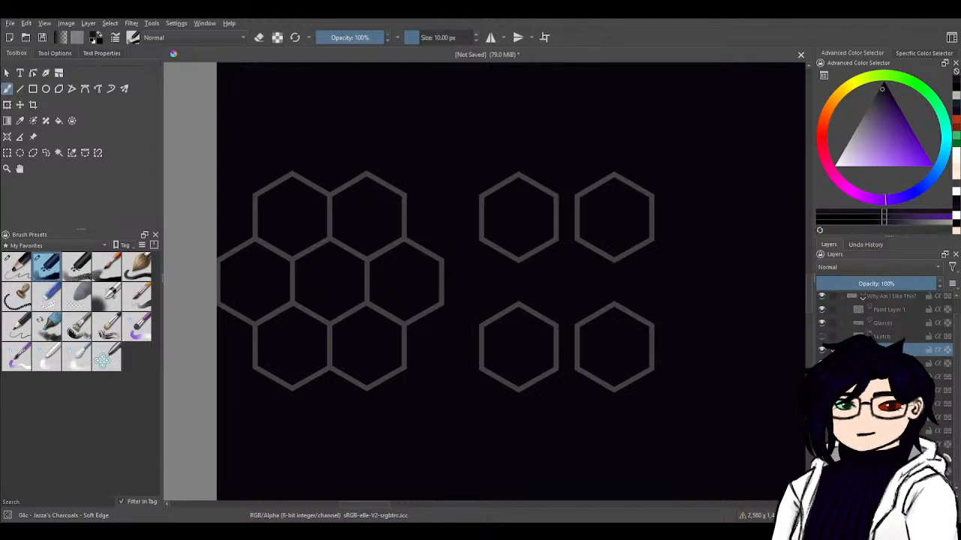
{"action": "left_click", "coordinate": [893, 457]}
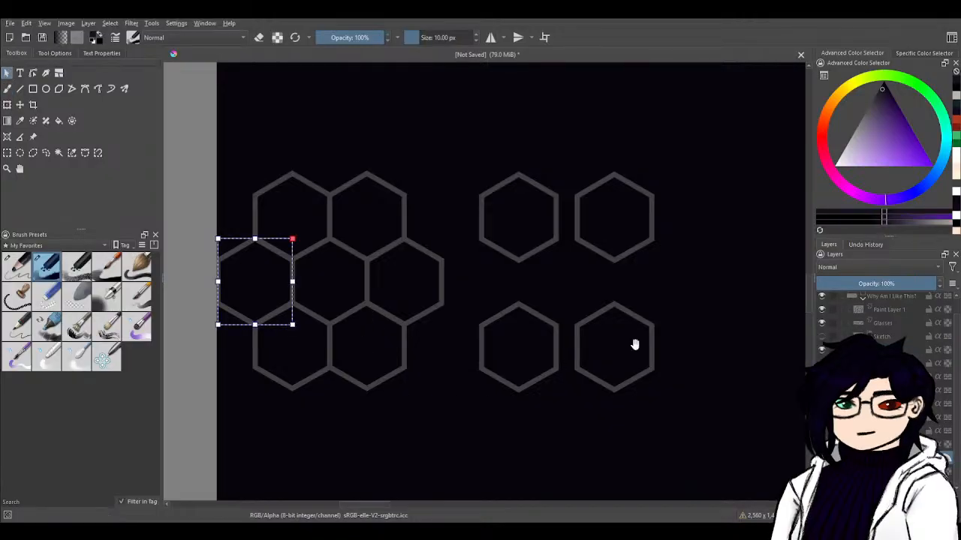
{"action": "key", "text": "b"}
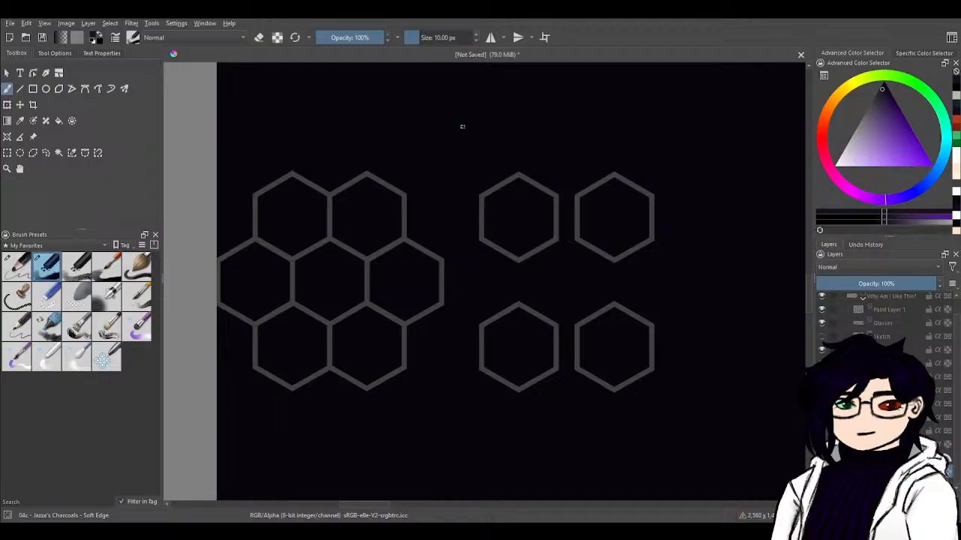
{"action": "left_click_drag", "start_coordinate": [453, 124], "coordinate": [369, 272]}
{"action": "key", "text": "ctrl+z"}
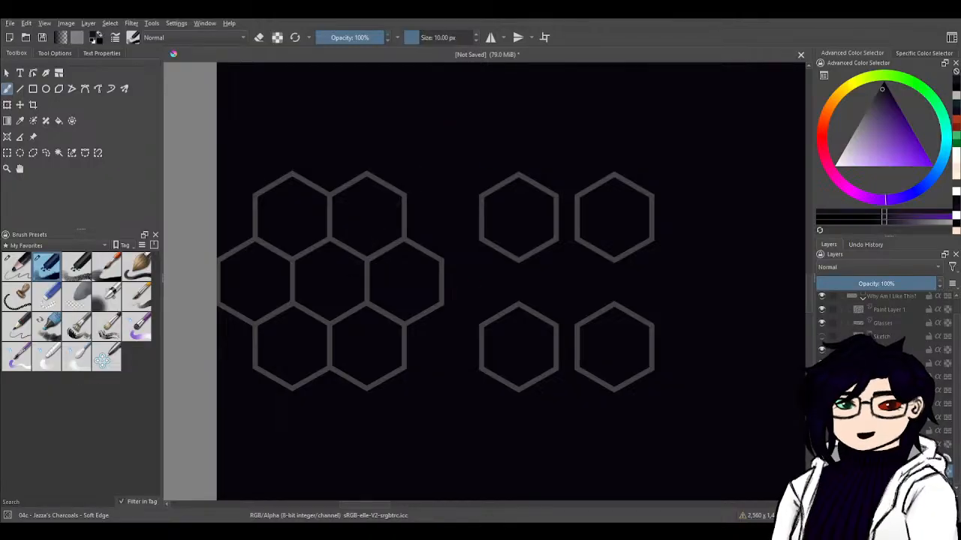
- Select all seven hexagons of the honeycomb cluster on the vector layer and move them up and slightly right
{"action": "left_click", "coordinate": [889, 457]}
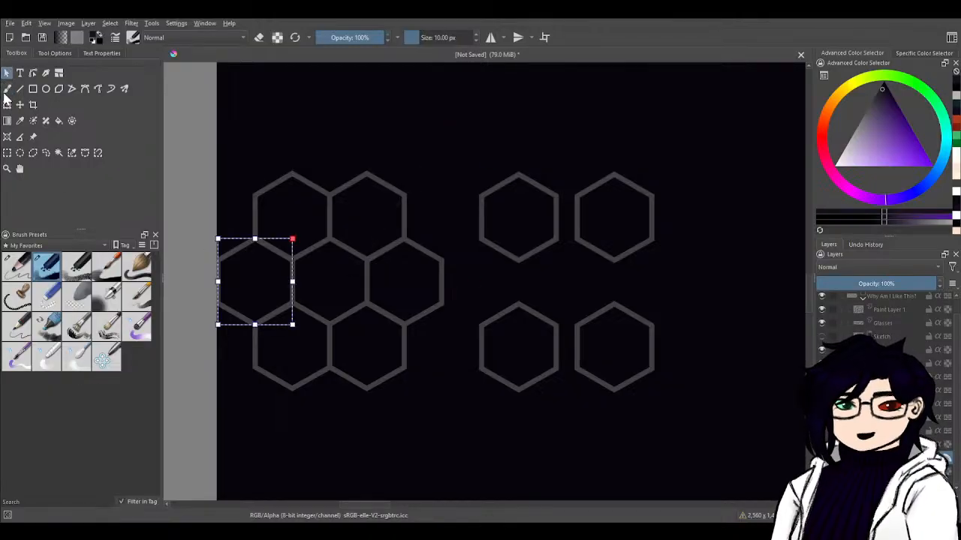
{"action": "left_click_drag", "start_coordinate": [450, 140], "coordinate": [229, 413]}
{"action": "left_click_drag", "start_coordinate": [360, 325], "coordinate": [398, 214]}
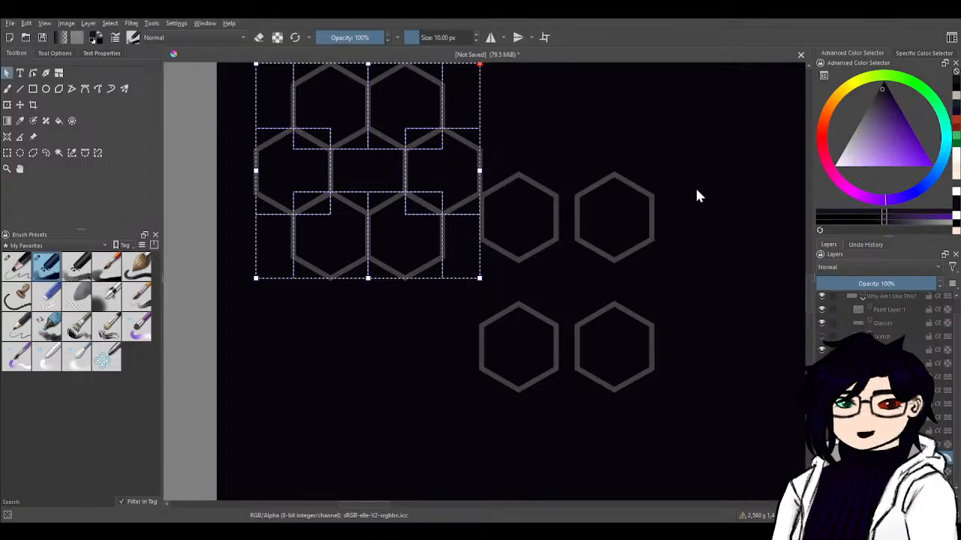
- Move the group of four separate hexagons down and slightly right, clear of the honeycomb cluster, and deselect it
{"action": "left_click_drag", "start_coordinate": [698, 179], "coordinate": [488, 398]}
{"action": "left_click_drag", "start_coordinate": [533, 234], "coordinate": [557, 297]}
{"action": "scroll", "coordinate": [607, 301], "scroll_direction": "down", "scroll_amount": 3}
{"action": "scroll", "coordinate": [607, 300], "scroll_direction": "right", "scroll_amount": 2}
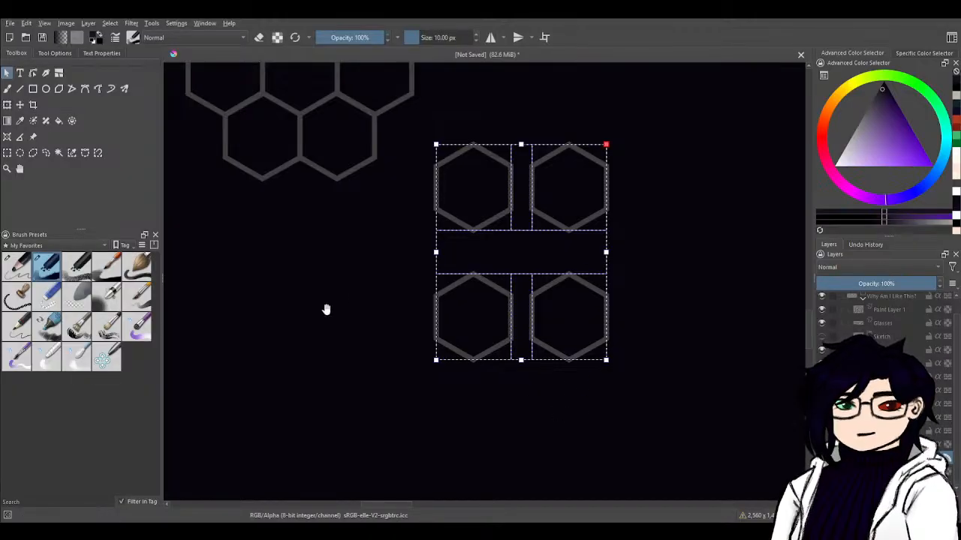
{"action": "left_click_drag", "start_coordinate": [324, 307], "coordinate": [388, 360]}
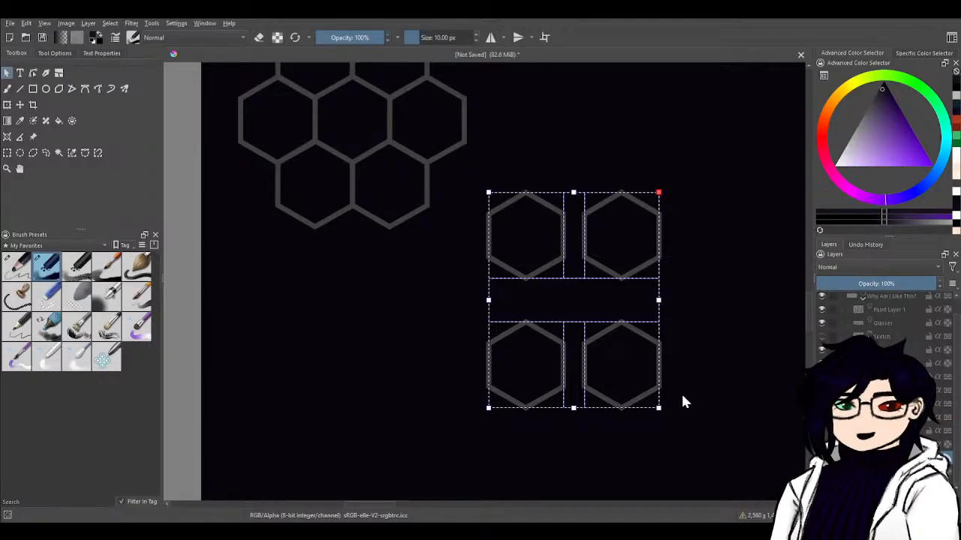
{"action": "left_click_drag", "start_coordinate": [623, 377], "coordinate": [625, 376]}
{"action": "key", "text": "ctrl+shift+a"}
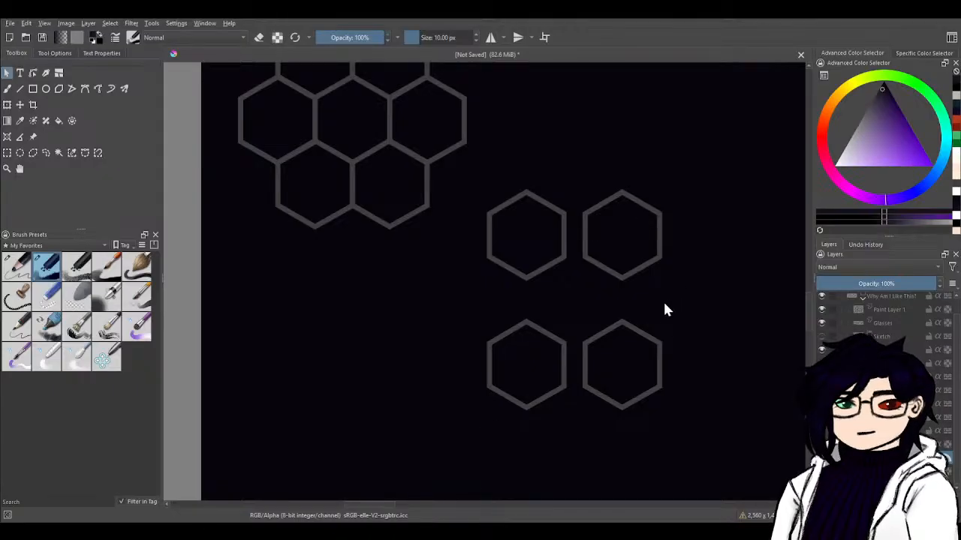
- Try to squash the upper-left separate hexagon vertically into a flat horizontal line, and undo the resize
{"action": "left_click", "coordinate": [536, 257]}
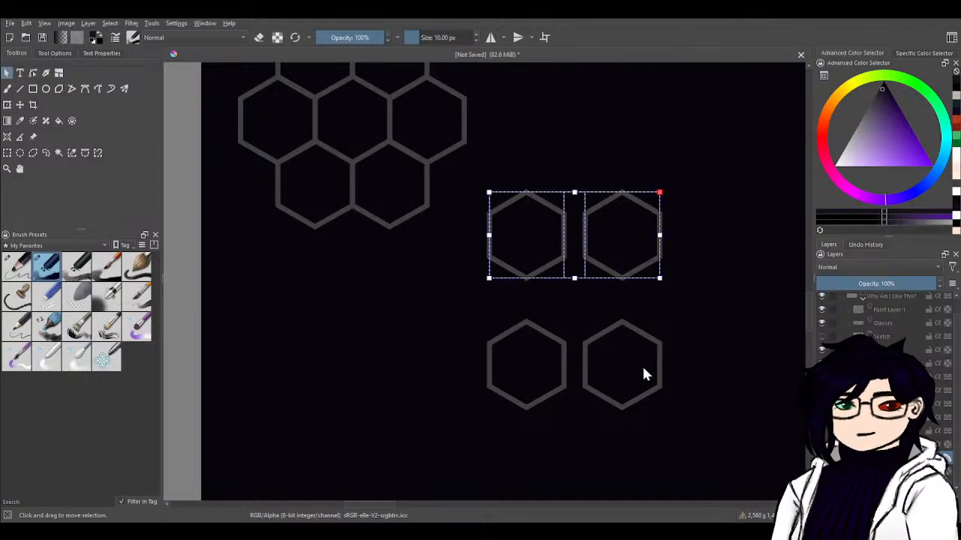
{"action": "left_click", "coordinate": [271, 373]}
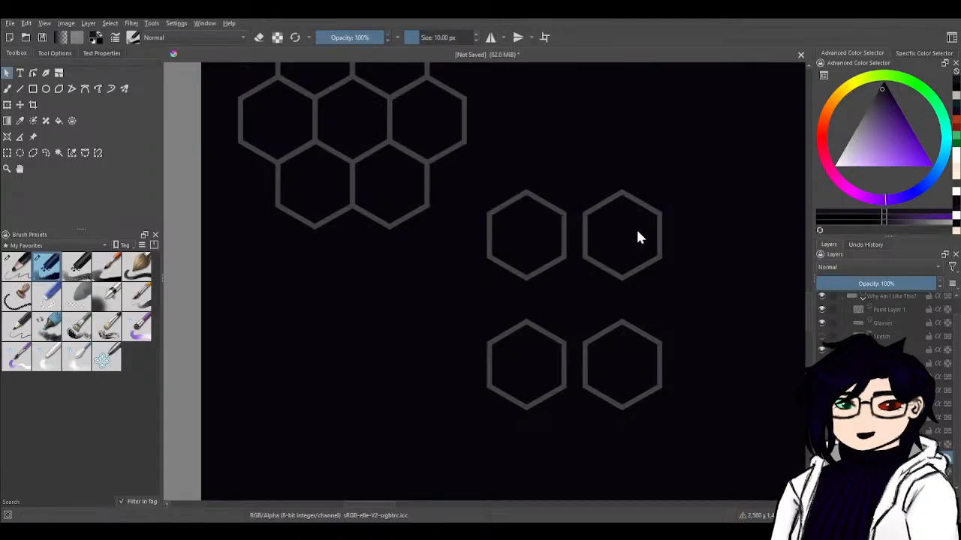
{"action": "left_click", "coordinate": [519, 227]}
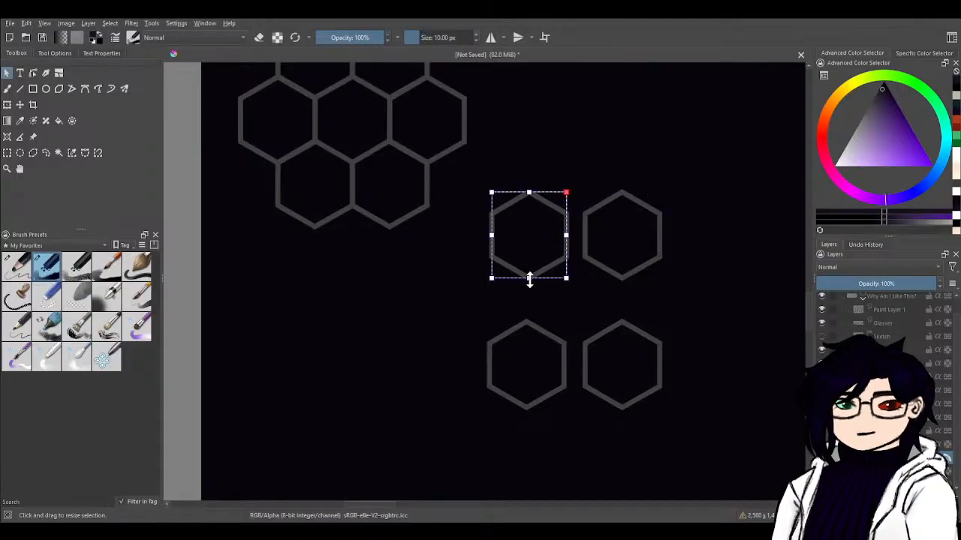
{"action": "left_click_drag", "start_coordinate": [529, 279], "coordinate": [531, 191]}
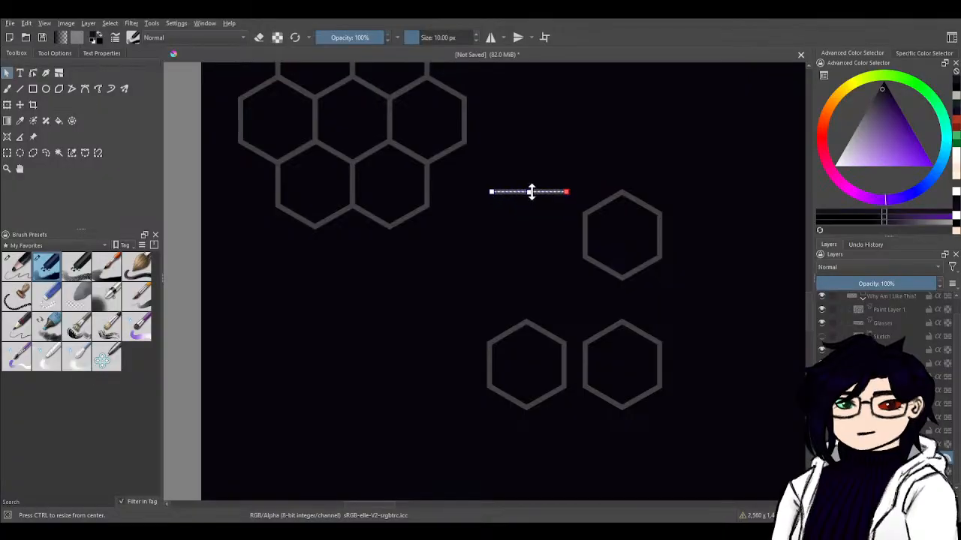
{"action": "scroll", "coordinate": [538, 196], "scroll_direction": "up", "scroll_amount": 5}
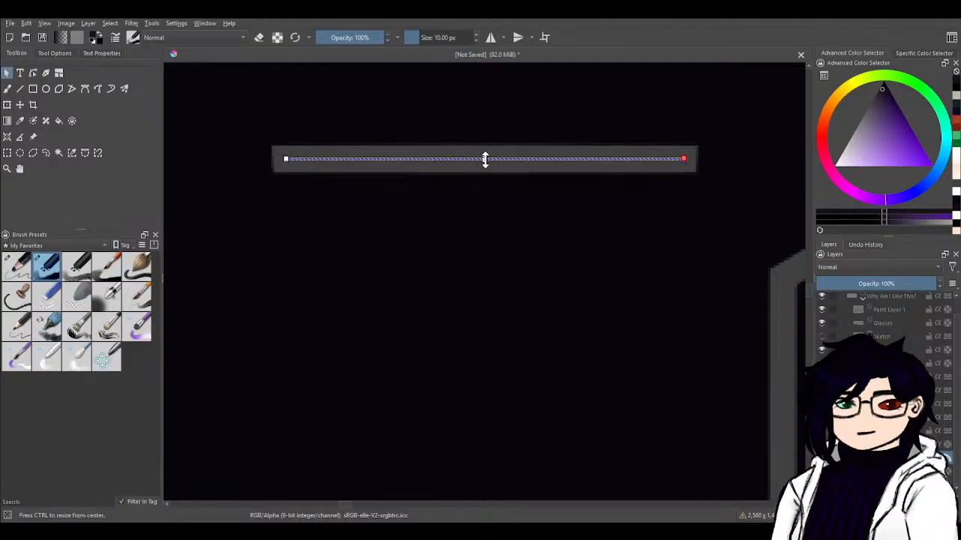
{"action": "left_click_drag", "start_coordinate": [485, 160], "coordinate": [485, 158]}
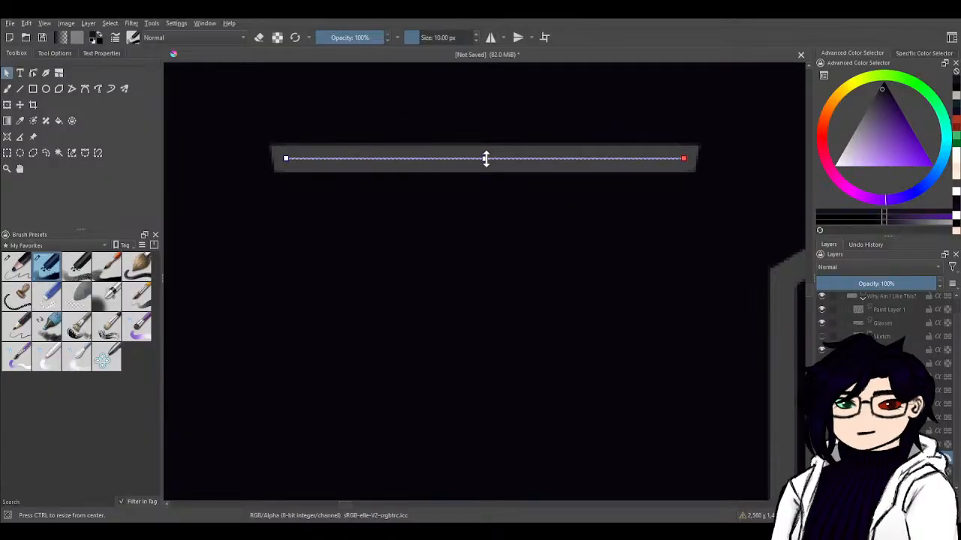
{"action": "left_click_drag", "start_coordinate": [487, 158], "coordinate": [485, 163]}
{"action": "scroll", "coordinate": [504, 213], "scroll_direction": "down", "scroll_amount": 6}
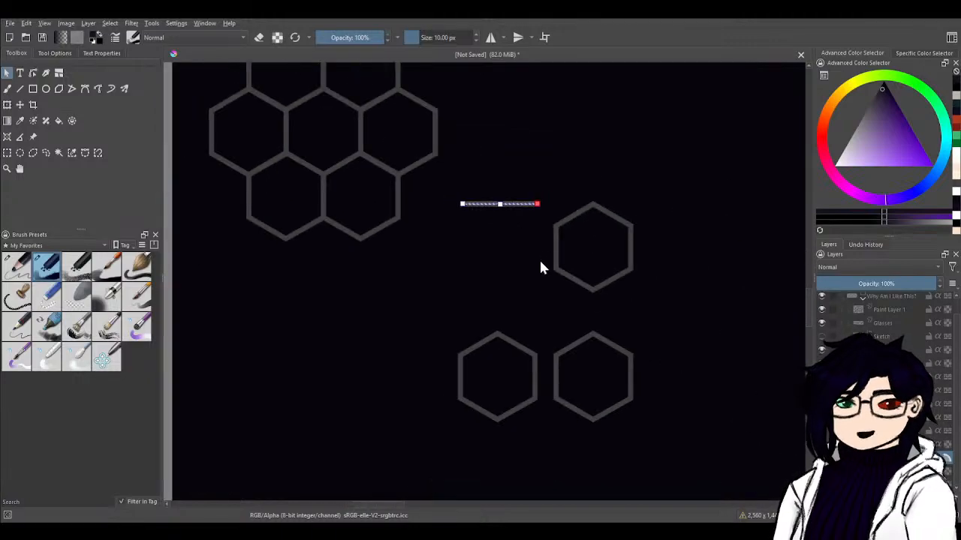
{"action": "key", "text": "ctrl+z"}
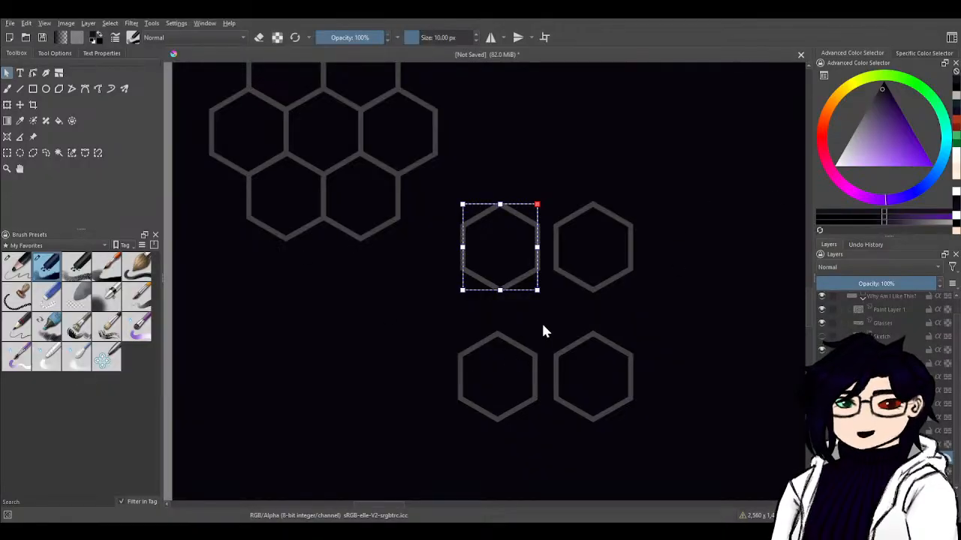
- Edit the path of the upper-left separate hexagon and delete its bottom and top points to make a rectangle
{"action": "scroll", "coordinate": [544, 324], "scroll_direction": "up", "scroll_amount": 4}
{"action": "left_click_drag", "start_coordinate": [468, 237], "coordinate": [558, 403]}
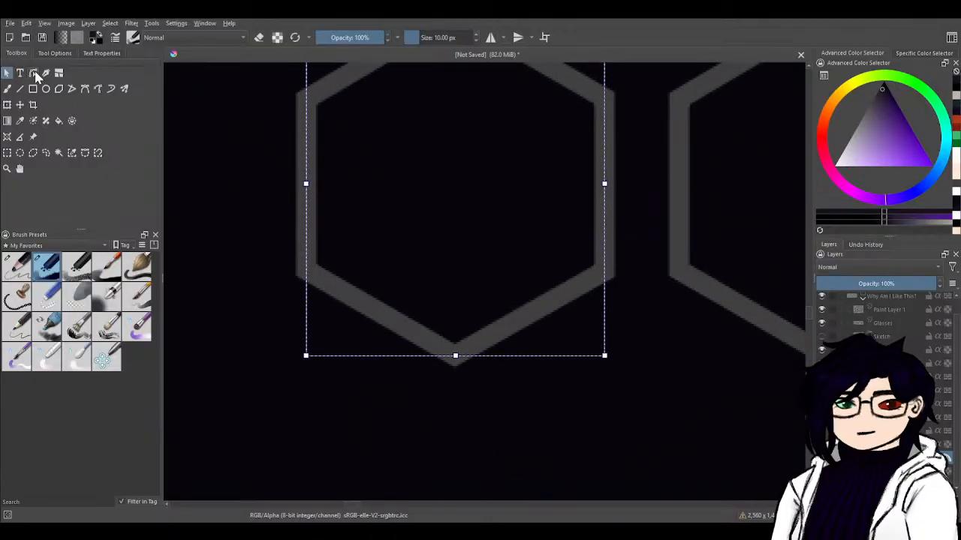
{"action": "left_click", "coordinate": [33, 73]}
{"action": "scroll", "coordinate": [633, 333], "scroll_direction": "down", "scroll_amount": 4}
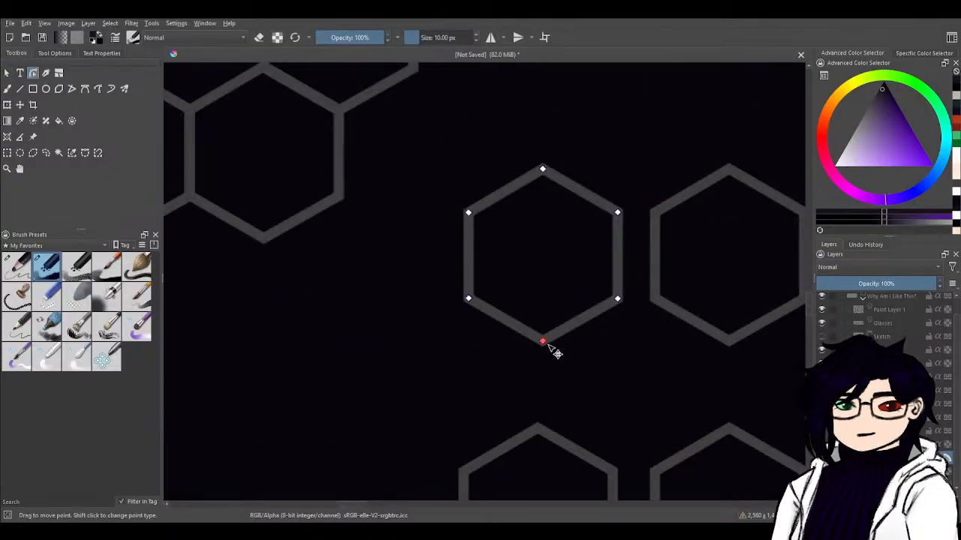
{"action": "left_click_drag", "start_coordinate": [569, 399], "coordinate": [526, 323]}
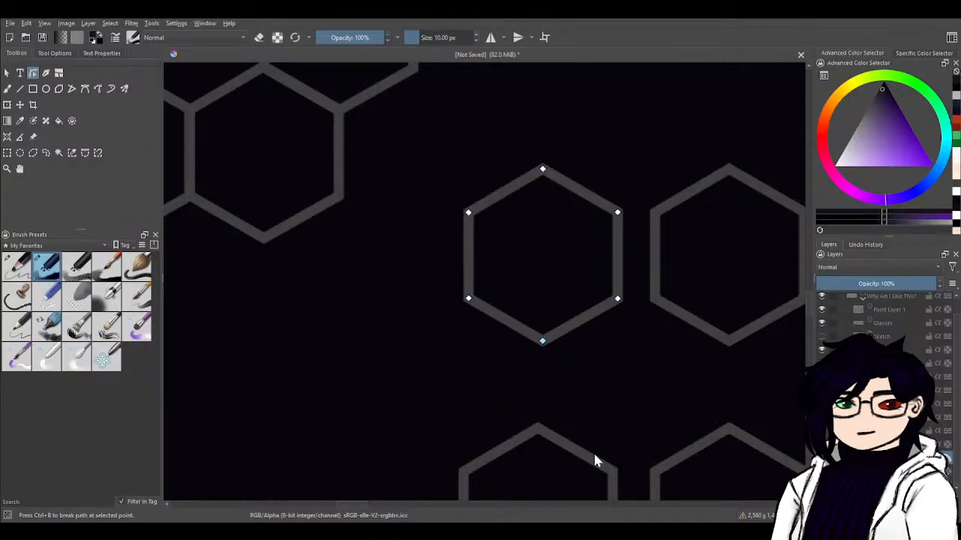
{"action": "key", "text": "Delete"}
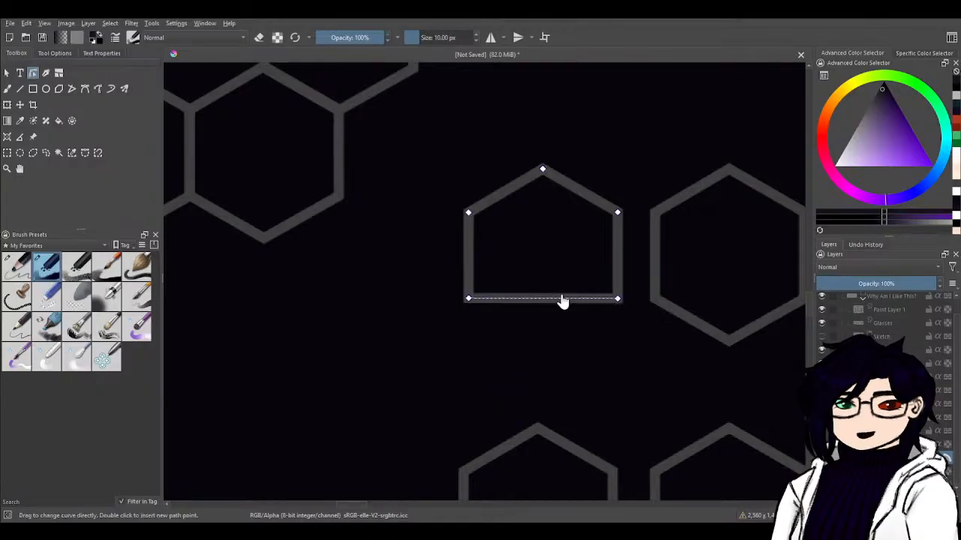
{"action": "left_click_drag", "start_coordinate": [530, 147], "coordinate": [572, 193]}
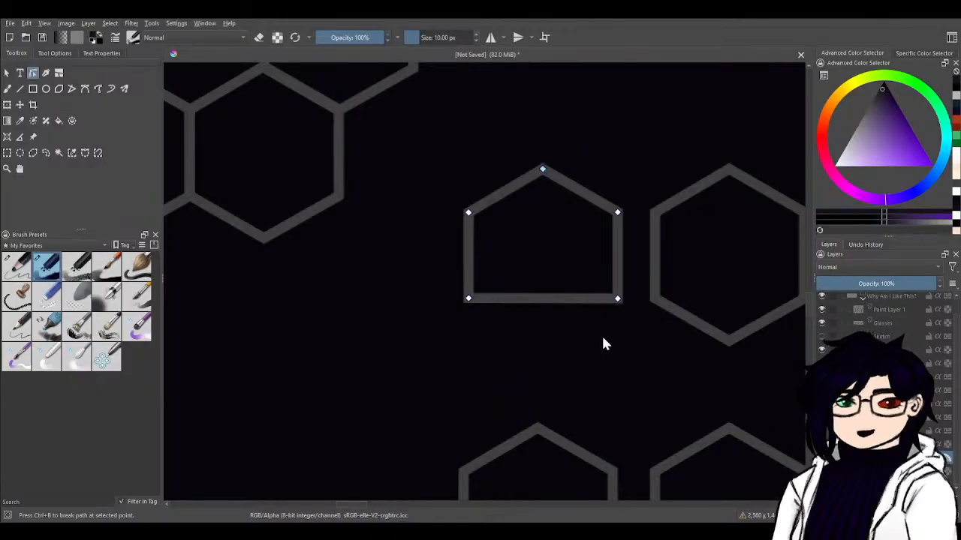
{"action": "key", "text": "Delete"}
- Stretch the rectangle downward to about 197 px high and move it against the left side of the neighbouring hexagon
{"action": "scroll", "coordinate": [452, 371], "scroll_direction": "down", "scroll_amount": 3}
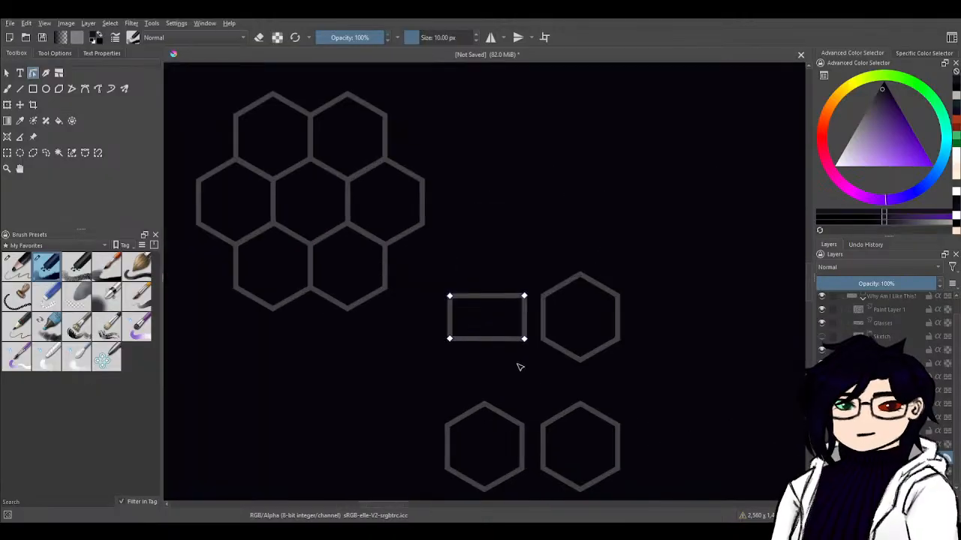
{"action": "scroll", "coordinate": [511, 360], "scroll_direction": "up", "scroll_amount": 3}
{"action": "scroll", "coordinate": [462, 339], "scroll_direction": "up", "scroll_amount": 1}
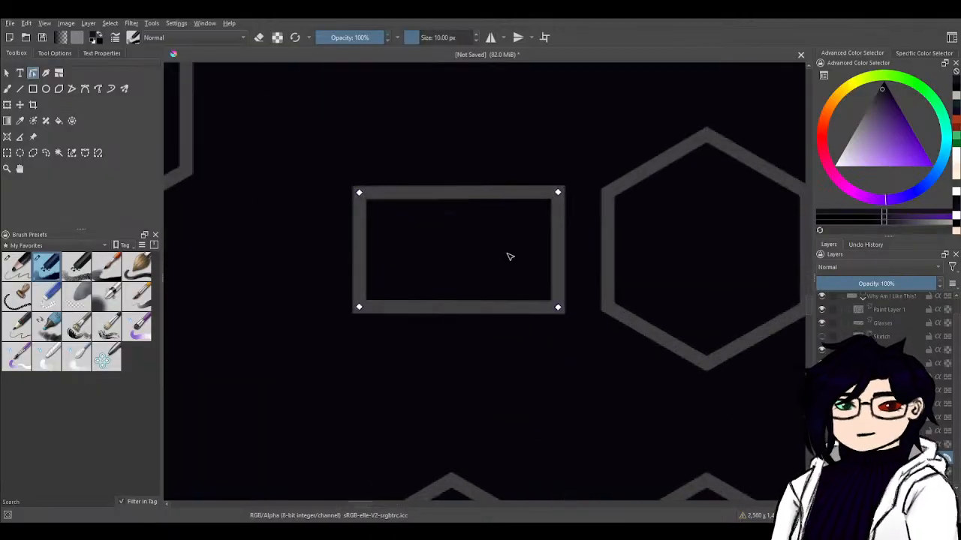
{"action": "left_click", "coordinate": [7, 73]}
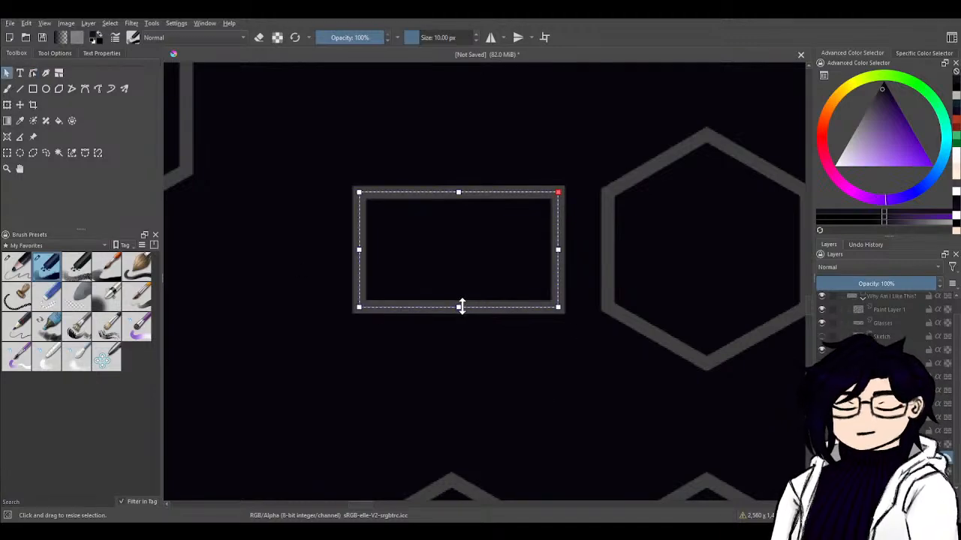
{"action": "left_click_drag", "start_coordinate": [458, 307], "coordinate": [458, 454]}
{"action": "scroll", "coordinate": [470, 329], "scroll_direction": "down", "scroll_amount": 1}
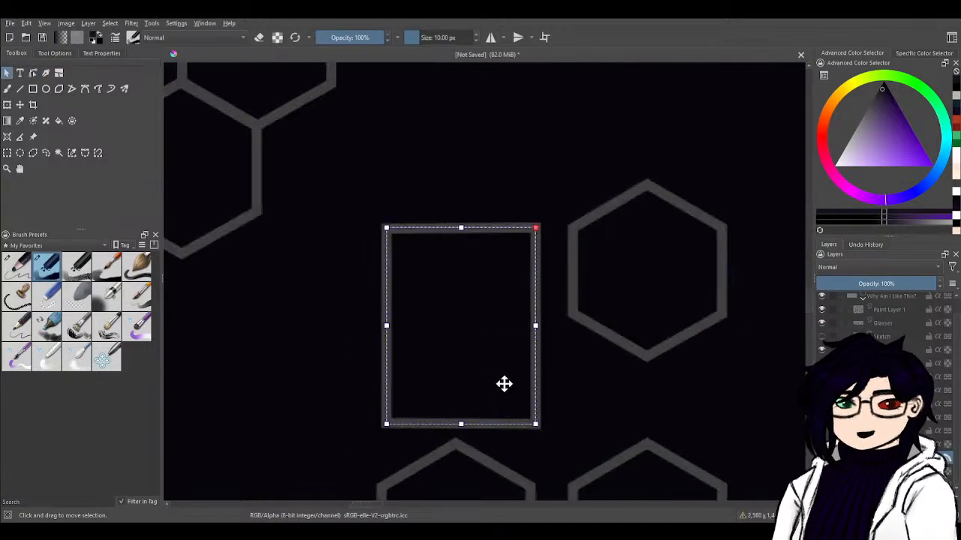
{"action": "left_click_drag", "start_coordinate": [520, 363], "coordinate": [497, 417]}
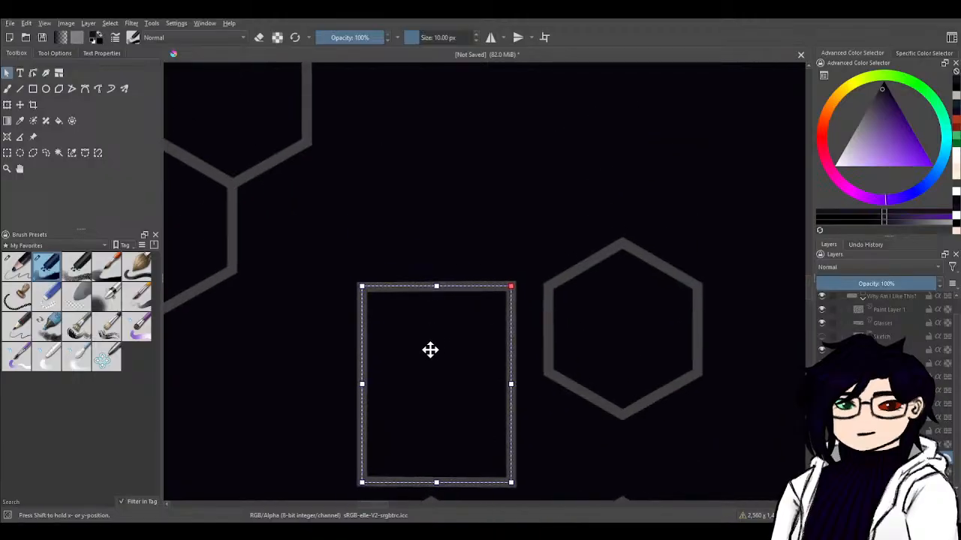
{"action": "left_click_drag", "start_coordinate": [431, 347], "coordinate": [466, 355]}
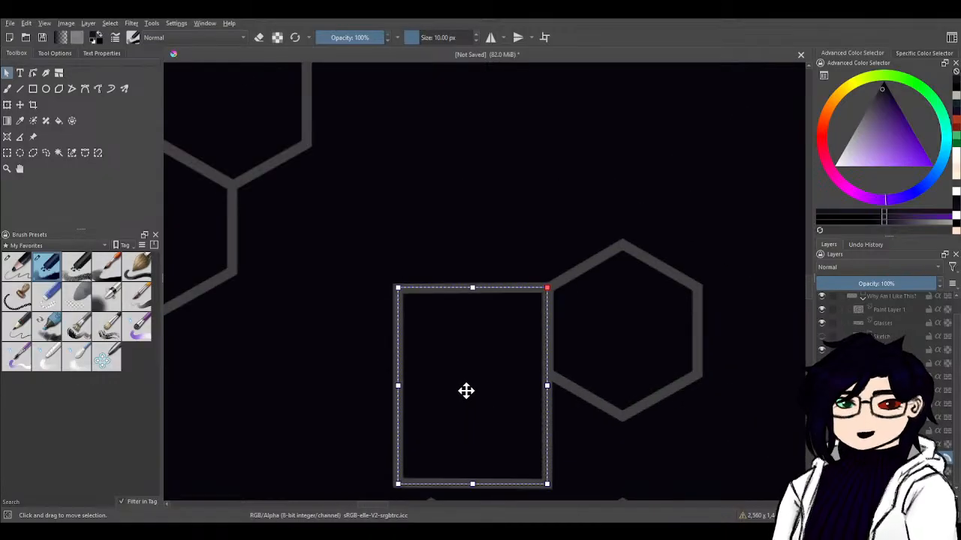
- Select the two separate hexagons below the rectangle and delete them
{"action": "scroll", "coordinate": [467, 395], "scroll_direction": "down", "scroll_amount": 2}
{"action": "left_click_drag", "start_coordinate": [497, 434], "coordinate": [513, 332]}
{"action": "left_click", "coordinate": [474, 407]}
{"action": "left_click", "coordinate": [554, 429], "text": "shift"}
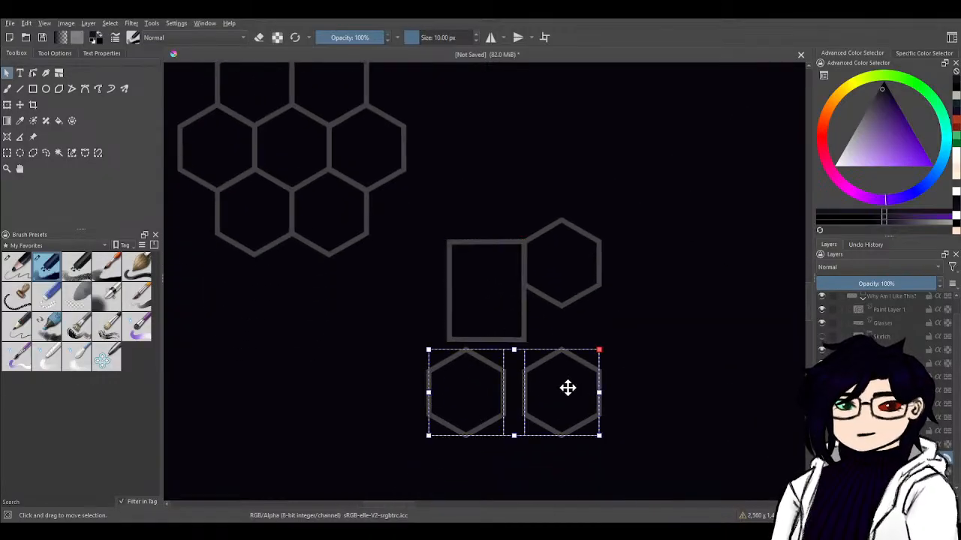
{"action": "key", "text": "Delete"}
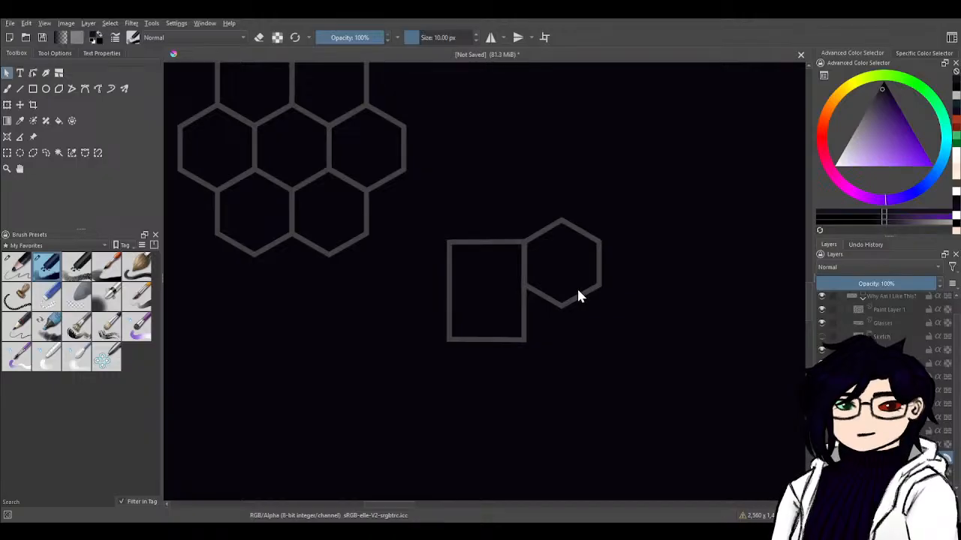
- Duplicate the three rightmost hexagons of the honeycomb cluster, placing the copies slightly down and to the right of the originals
{"action": "left_click_drag", "start_coordinate": [375, 219], "coordinate": [494, 293]}
{"action": "left_click", "coordinate": [513, 215]}
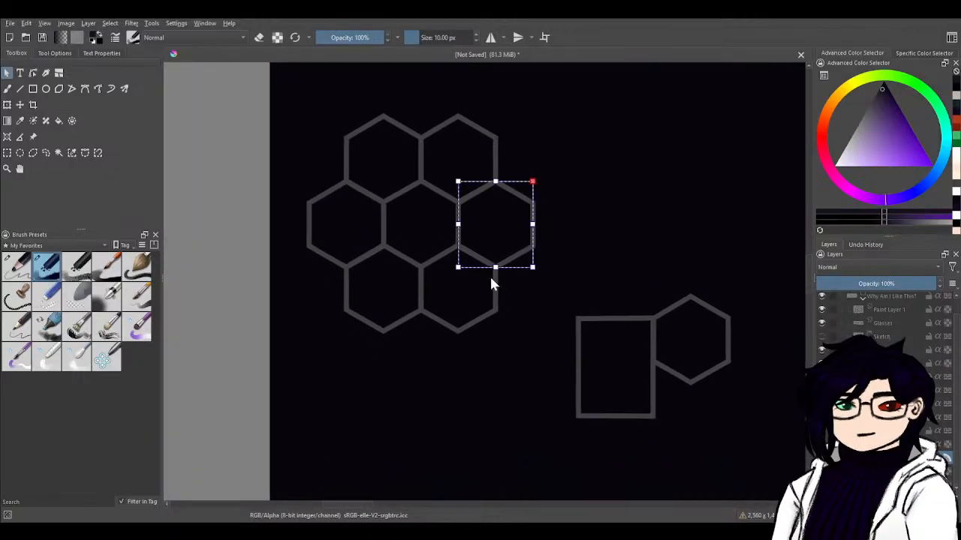
{"action": "left_click", "coordinate": [487, 294], "text": "shift"}
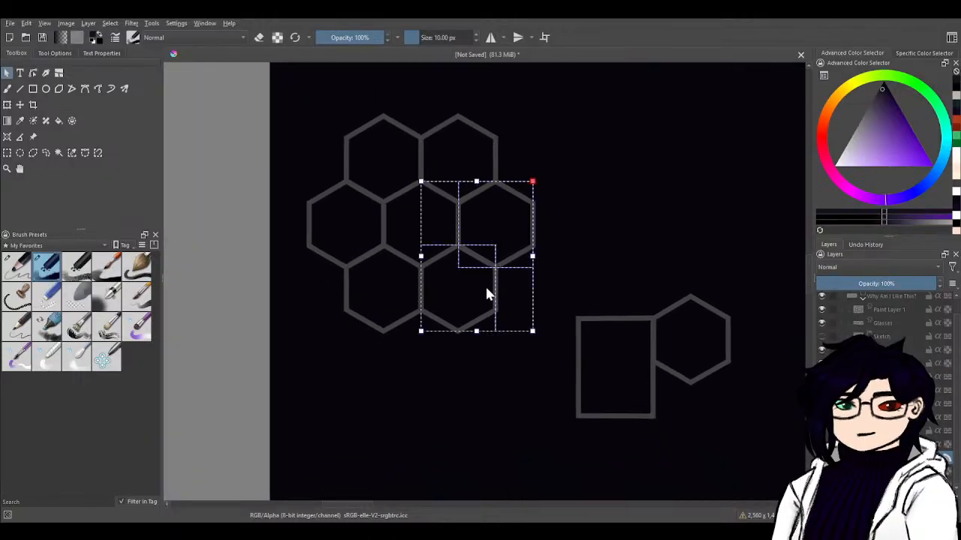
{"action": "left_click", "coordinate": [473, 153], "text": "shift"}
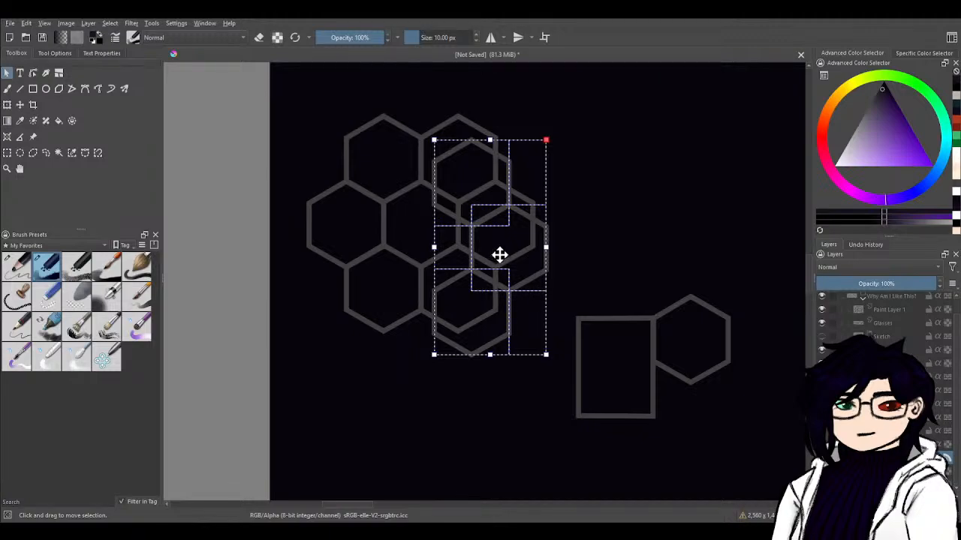
- Check the X position of the separate hexagon's top-right corner and of the copied rightmost hexagon's top-left corner
{"action": "left_click", "coordinate": [701, 346]}
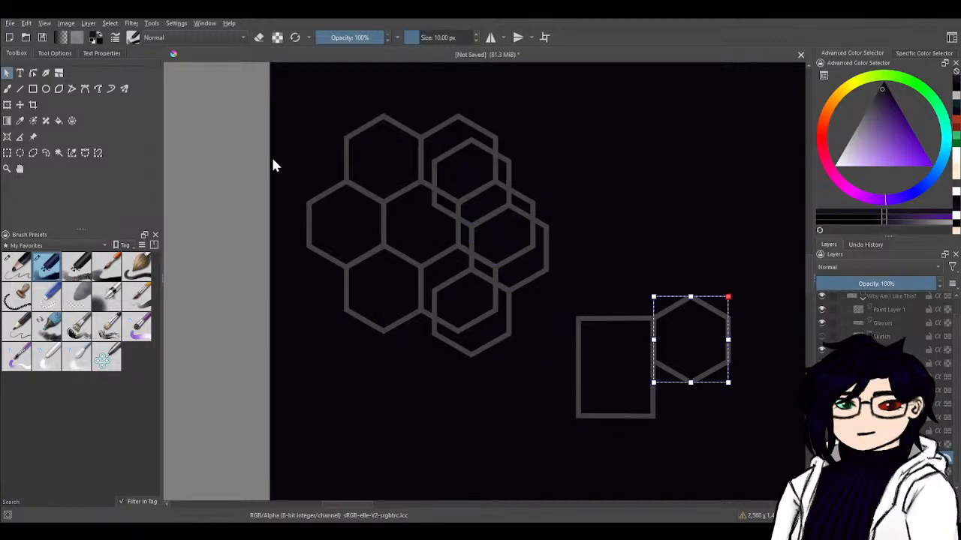
{"action": "left_click", "coordinate": [56, 54]}
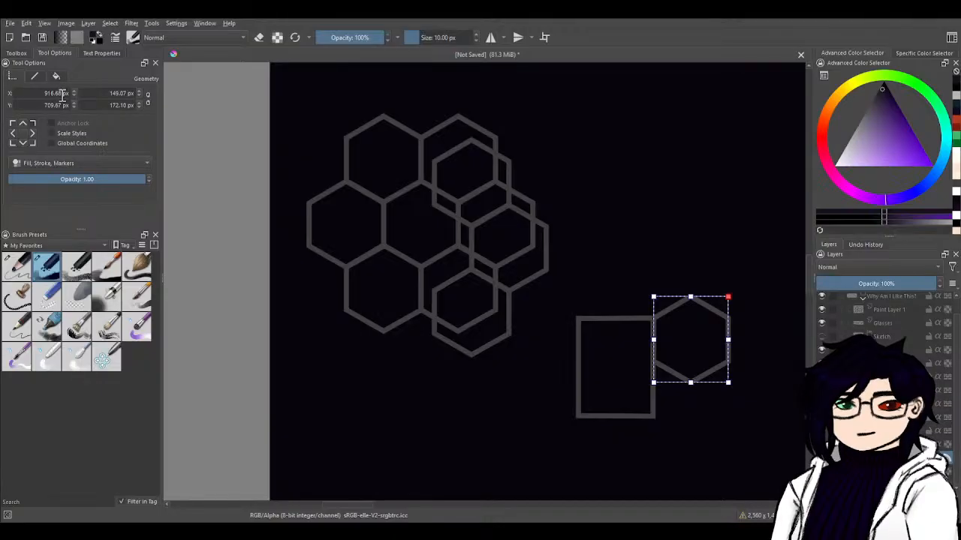
{"action": "double_click", "coordinate": [47, 91]}
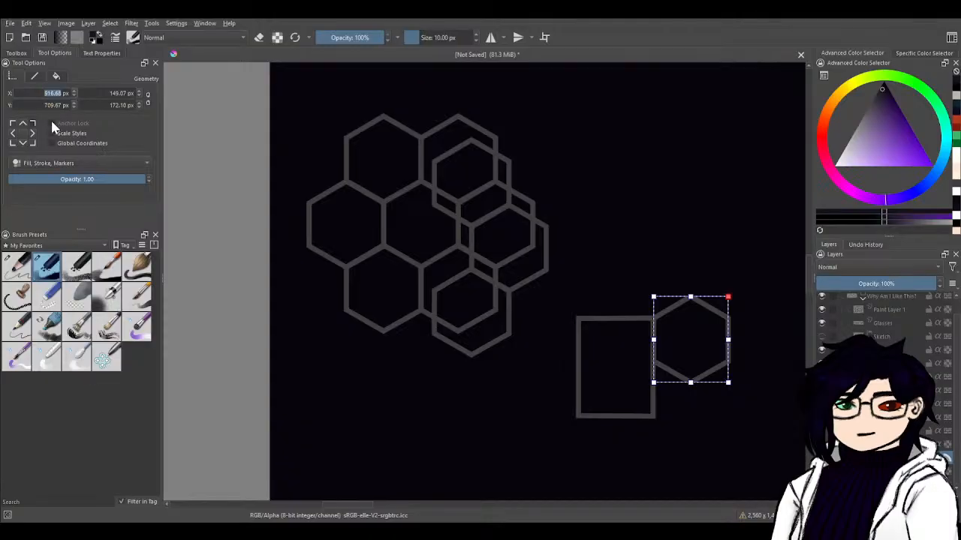
{"action": "left_click", "coordinate": [387, 409]}
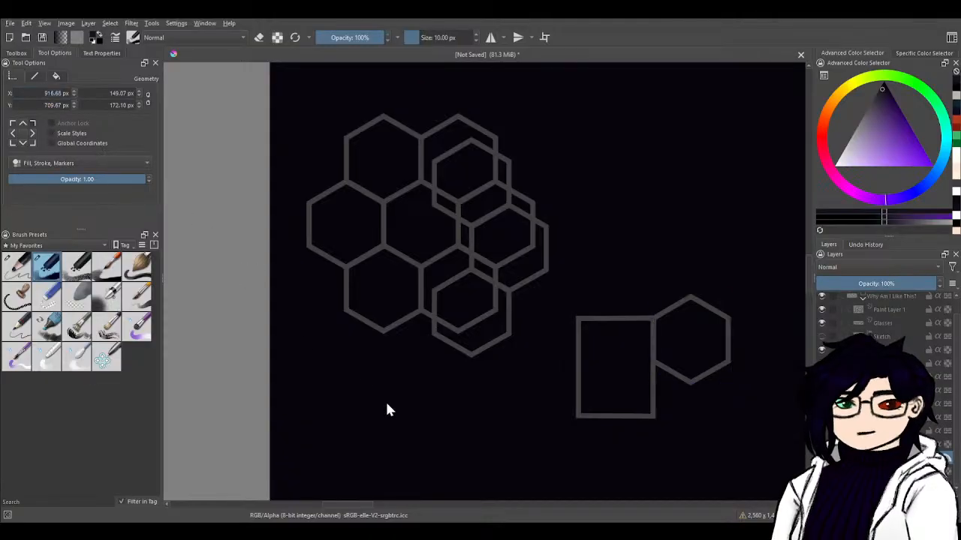
{"action": "left_click", "coordinate": [523, 250]}
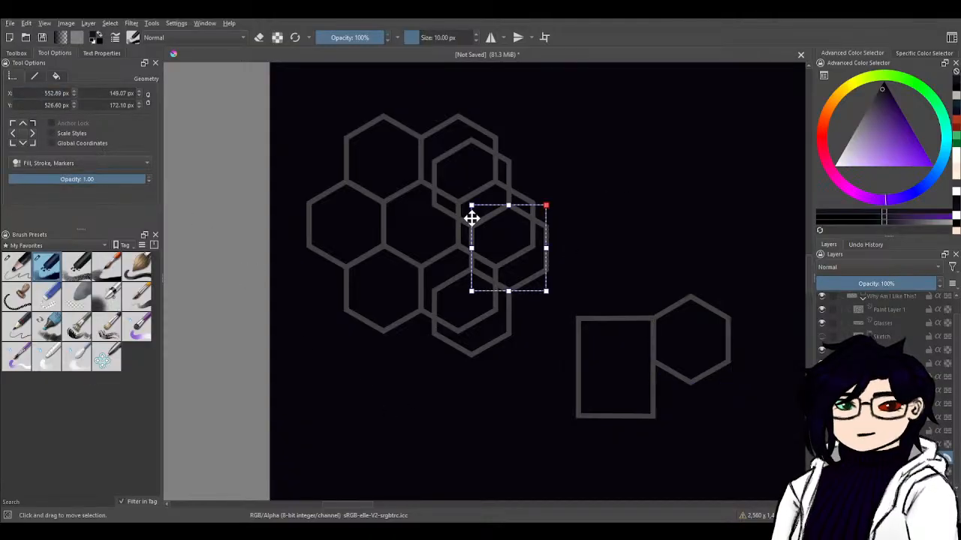
{"action": "left_click", "coordinate": [12, 123]}
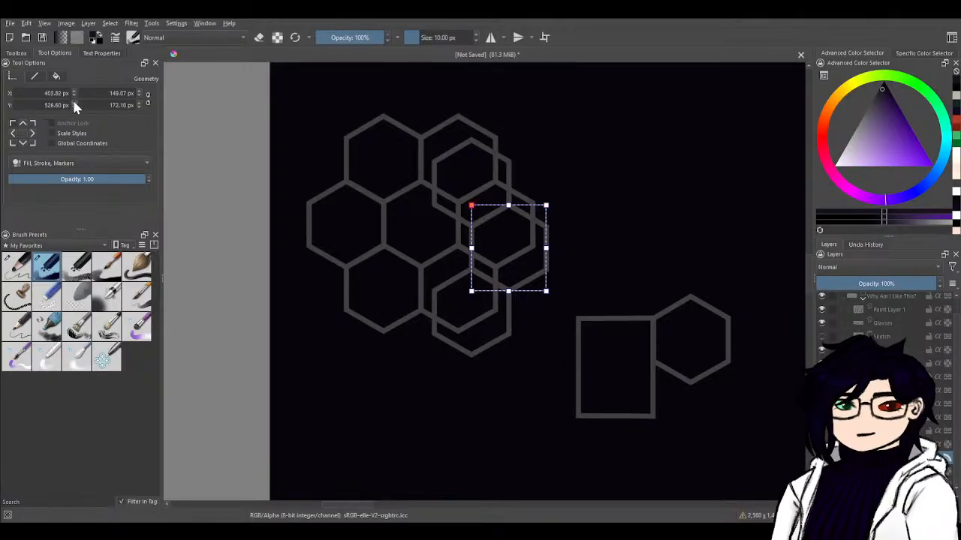
{"action": "left_click_drag", "start_coordinate": [60, 93], "coordinate": [42, 94]}
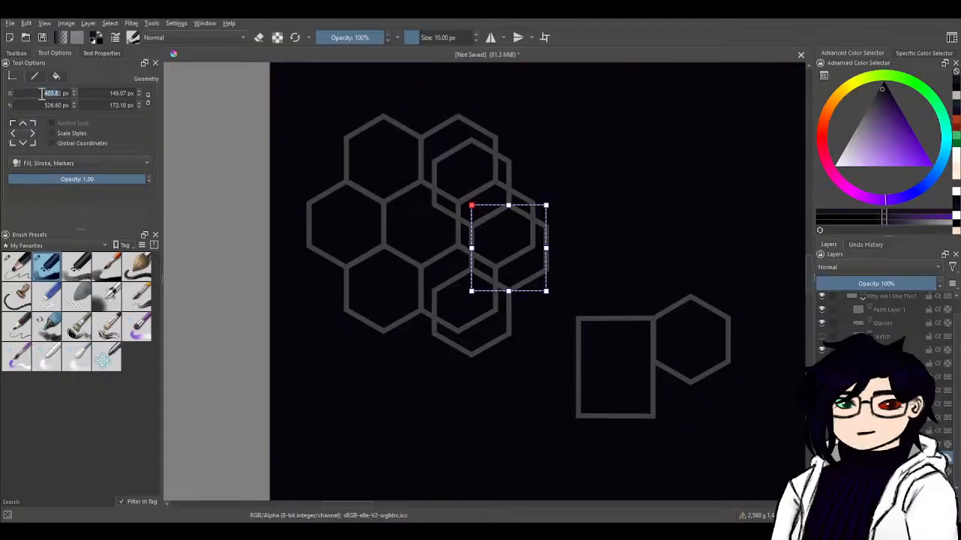
- Select the rectangle beside the separate hexagon and copy the X position of its top-right corner
{"action": "left_click", "coordinate": [644, 378]}
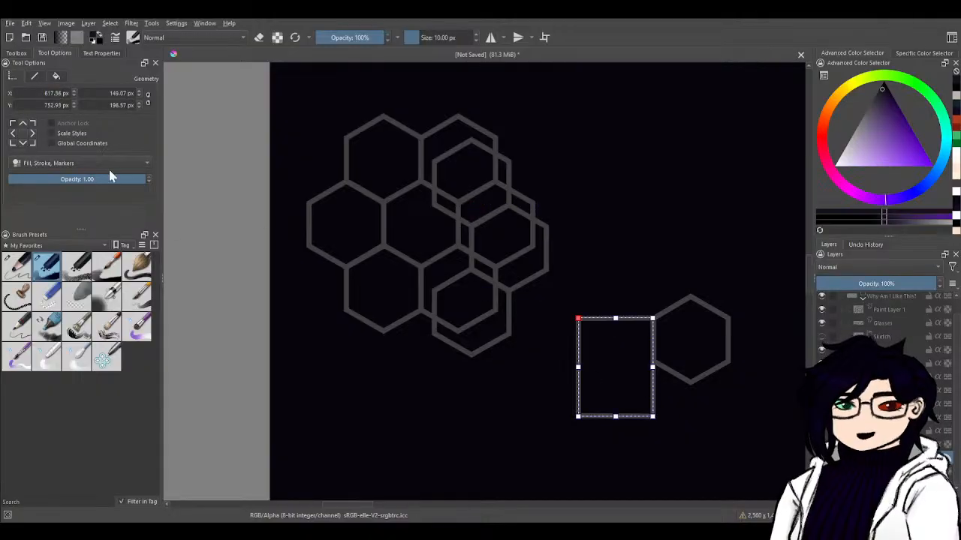
{"action": "left_click", "coordinate": [32, 123]}
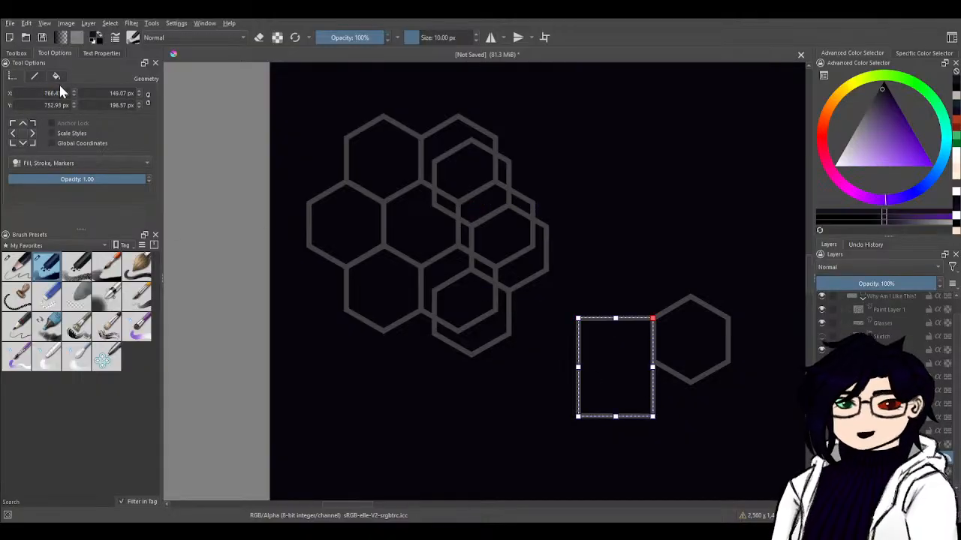
{"action": "left_click_drag", "start_coordinate": [61, 92], "coordinate": [38, 93]}
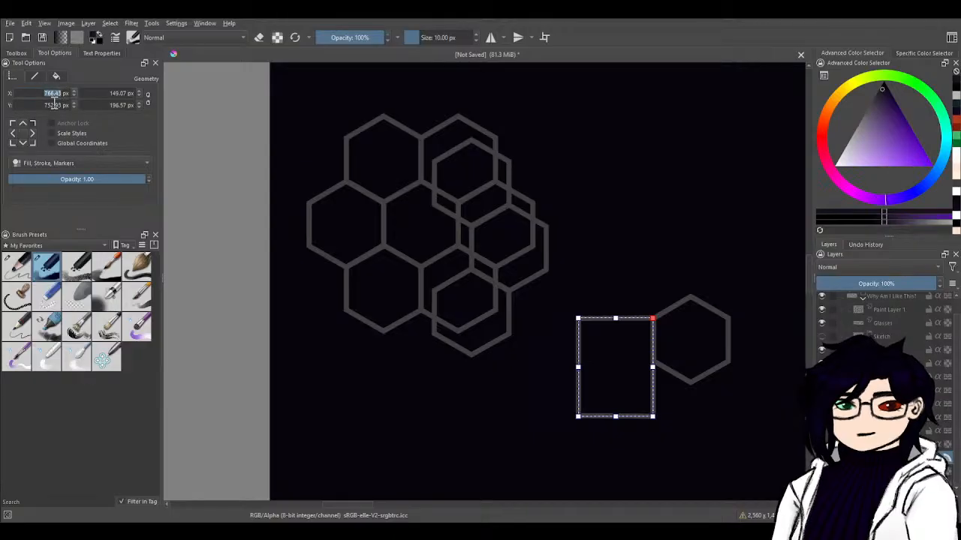
- Set the X position of the separate hexagon's top-left corner to 766.43 px, in line with the rectangle's right edge
{"action": "left_click", "coordinate": [692, 335]}
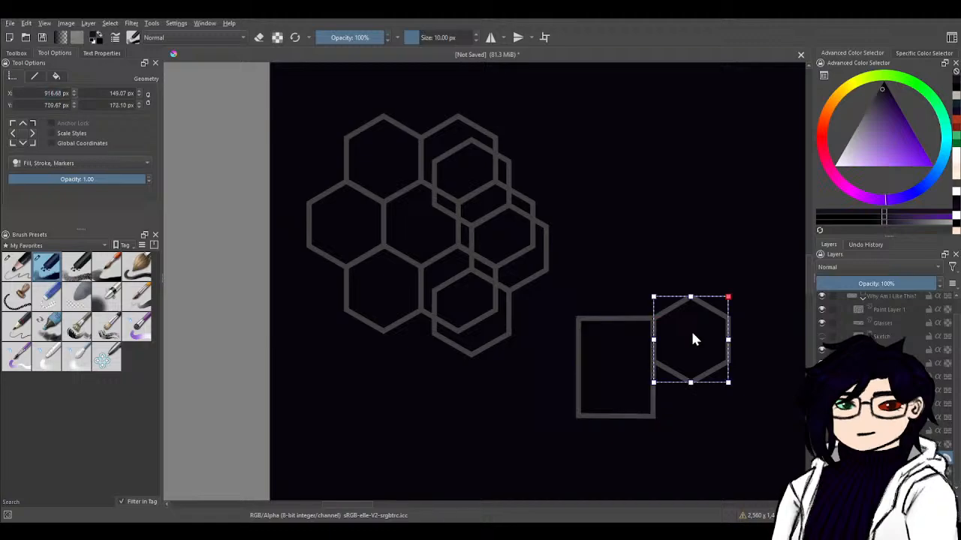
{"action": "left_click_drag", "start_coordinate": [67, 93], "coordinate": [17, 93]}
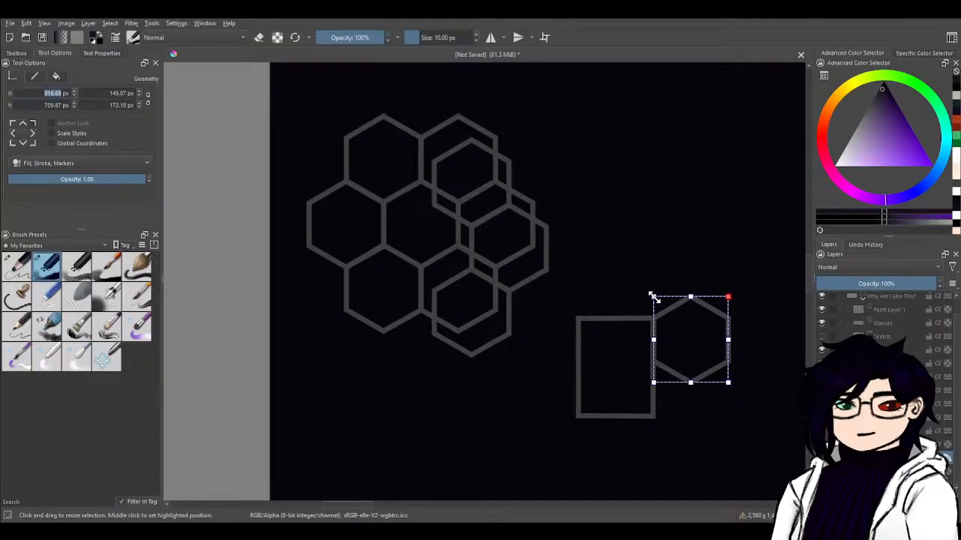
{"action": "left_click", "coordinate": [12, 123]}
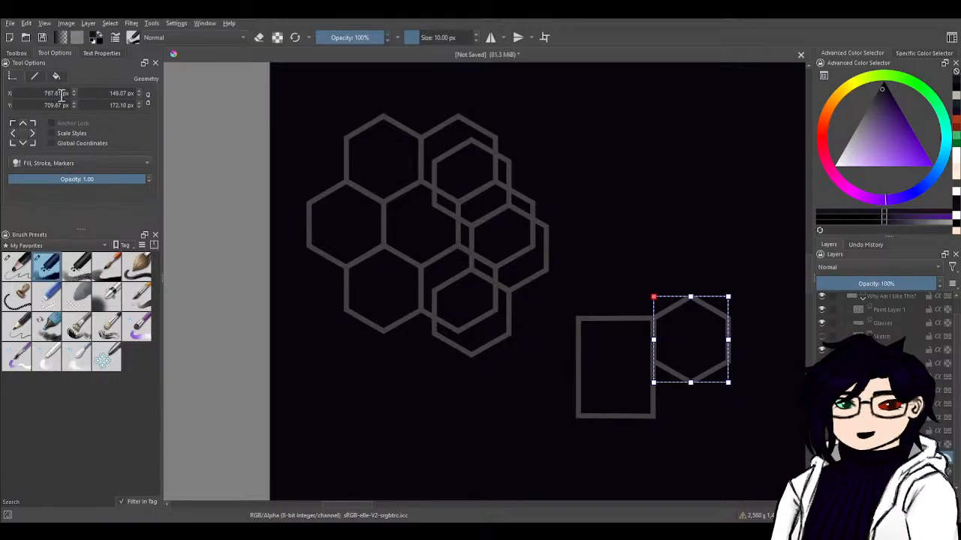
{"action": "left_click_drag", "start_coordinate": [60, 93], "coordinate": [13, 92]}
{"action": "type", "text": "766.43"}
{"action": "key", "text": "Return"}
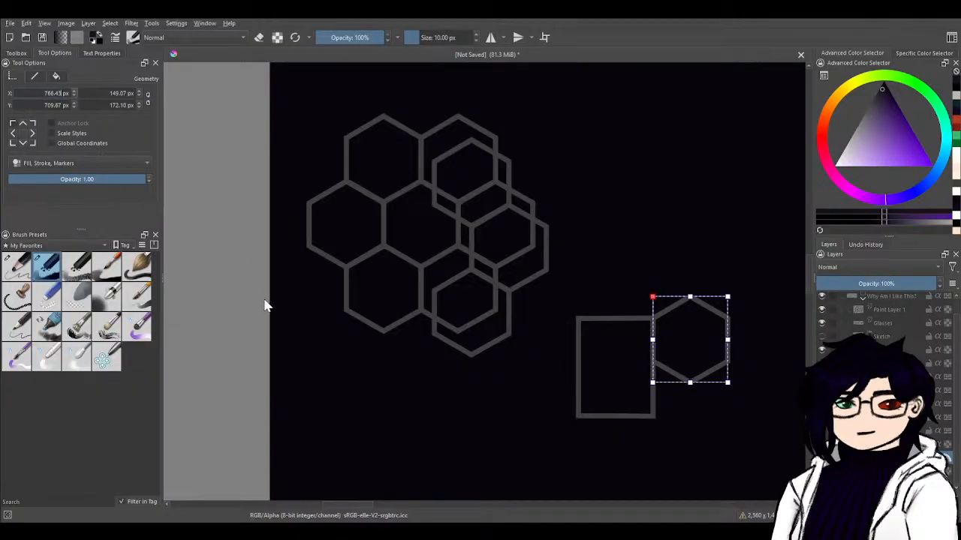
{"action": "key", "text": "Return"}
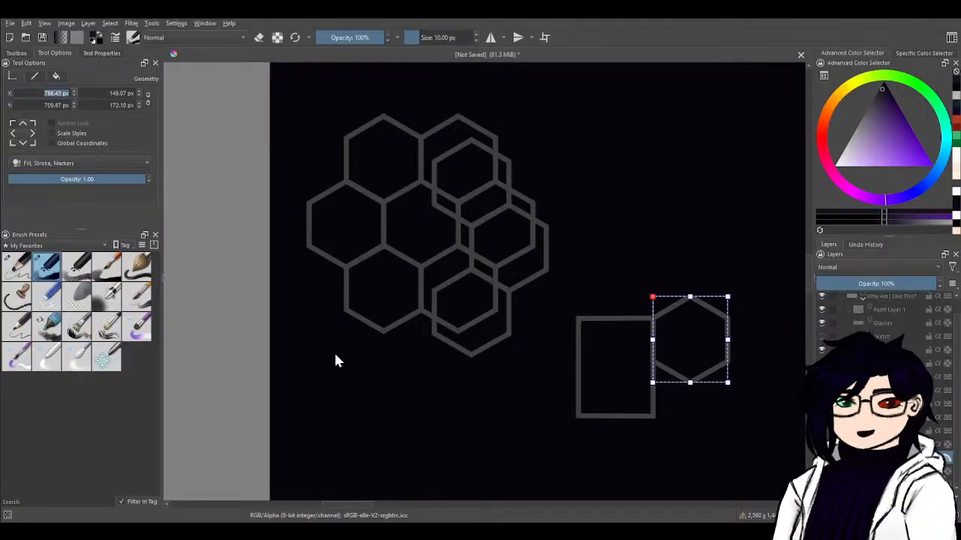
- Examine up close how the rectangle's right side meets the left side of the separate hexagon
{"action": "scroll", "coordinate": [669, 371], "scroll_direction": "up", "scroll_amount": 4}
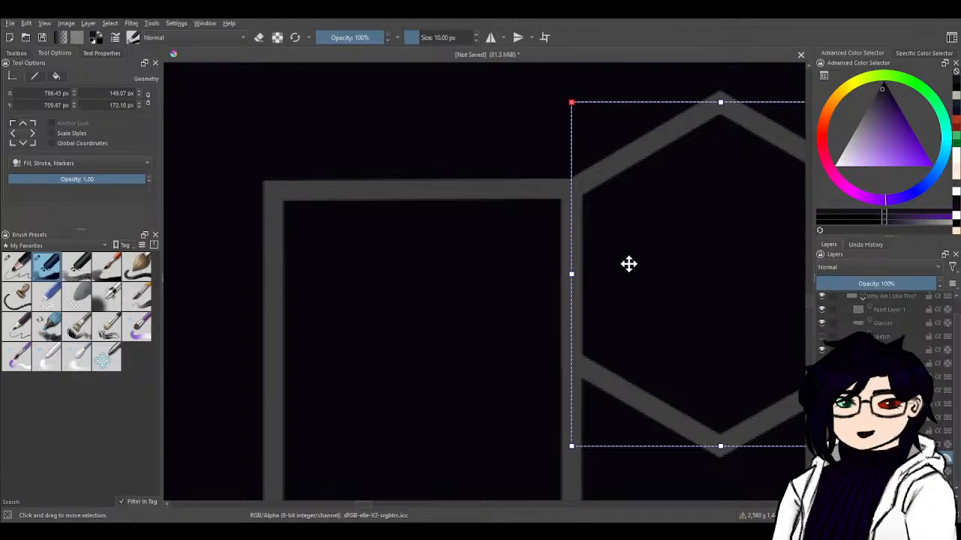
{"action": "scroll", "coordinate": [428, 180], "scroll_direction": "down", "scroll_amount": 4}
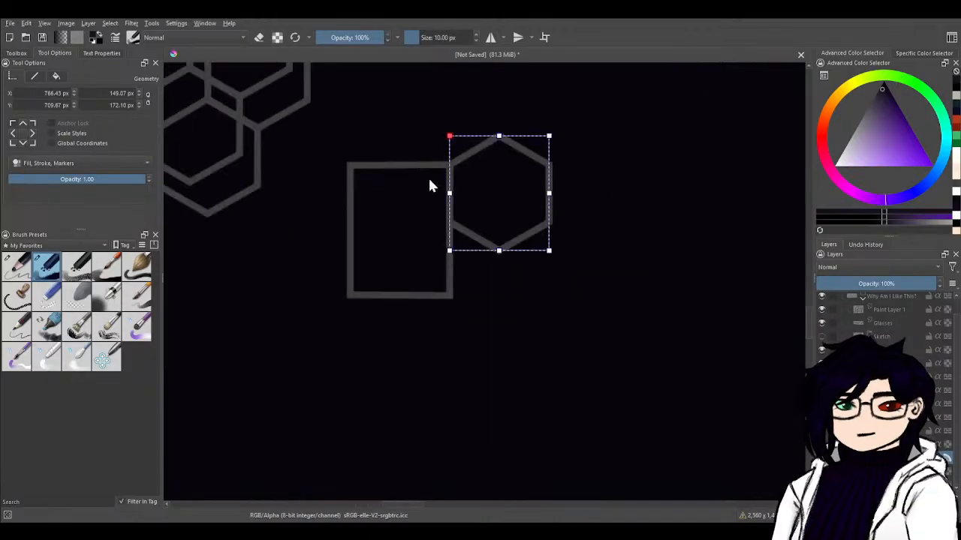
{"action": "scroll", "coordinate": [442, 216], "scroll_direction": "up", "scroll_amount": 2}
{"action": "scroll", "coordinate": [422, 273], "scroll_direction": "down", "scroll_amount": 1}
{"action": "scroll", "coordinate": [385, 242], "scroll_direction": "up", "scroll_amount": 1}
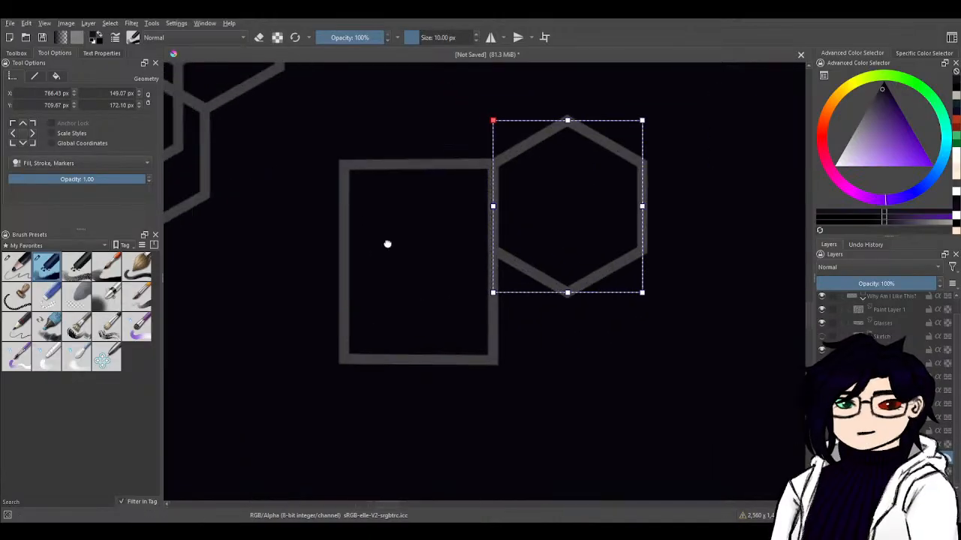
{"action": "scroll", "coordinate": [385, 242], "scroll_direction": "down", "scroll_amount": 1}
{"action": "scroll", "coordinate": [503, 332], "scroll_direction": "up", "scroll_amount": 1}
{"action": "scroll", "coordinate": [423, 284], "scroll_direction": "down", "scroll_amount": 1}
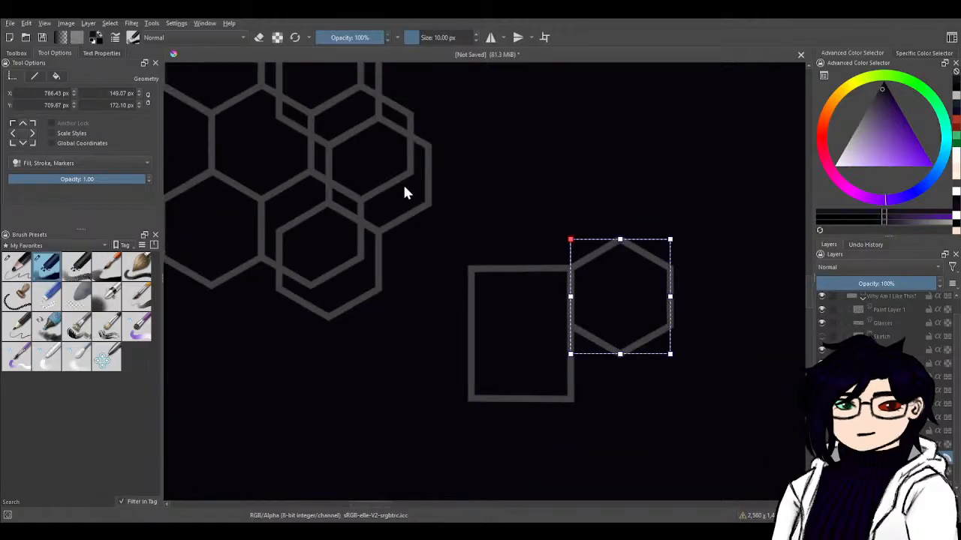
- Select the copied rightmost hexagon of the honeycomb cluster
{"action": "left_click_drag", "start_coordinate": [408, 192], "coordinate": [474, 264]}
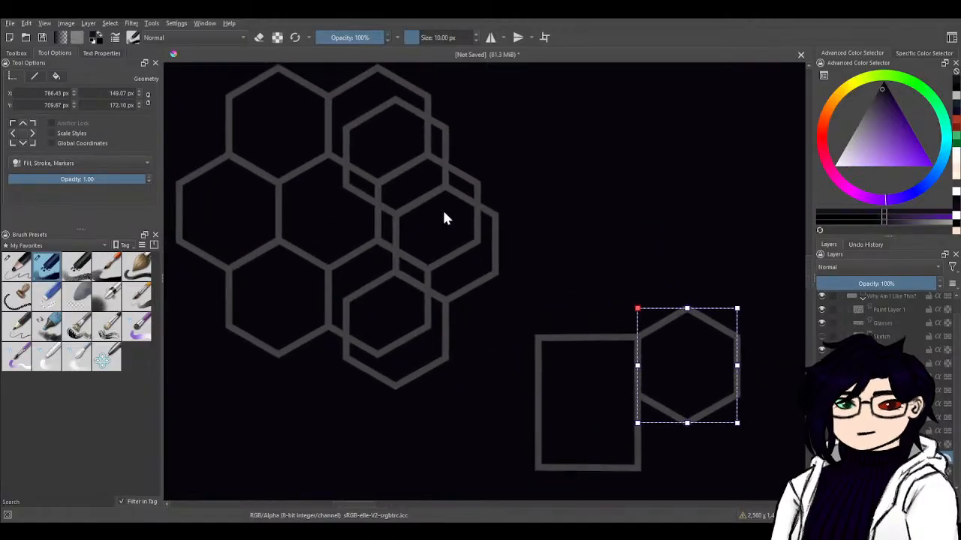
{"action": "key", "text": "ctrl+v"}
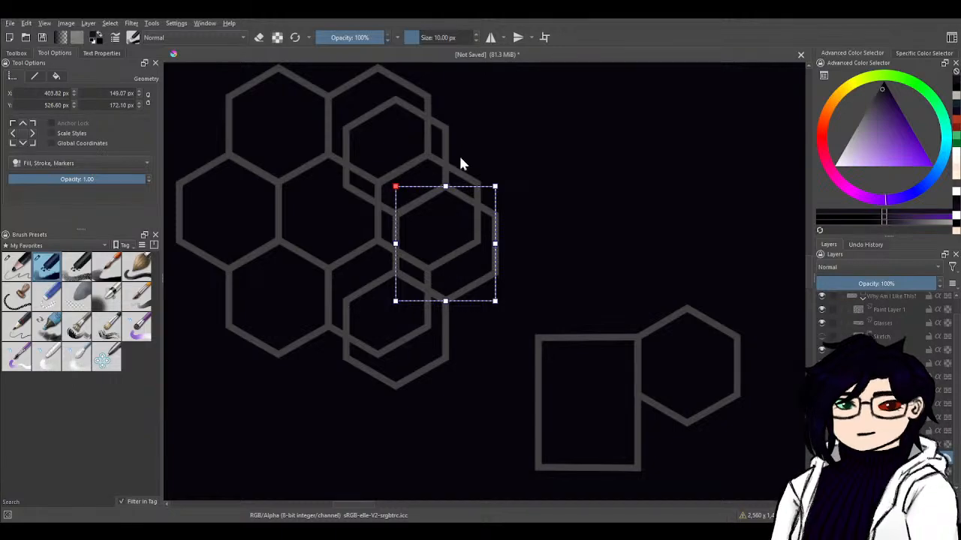
- Move the three overlapping hexagons together out of the honeycomb cluster to the empty area above the rectangle
{"action": "left_click", "coordinate": [445, 131], "text": "shift"}
{"action": "left_click", "coordinate": [417, 356], "text": "shift"}
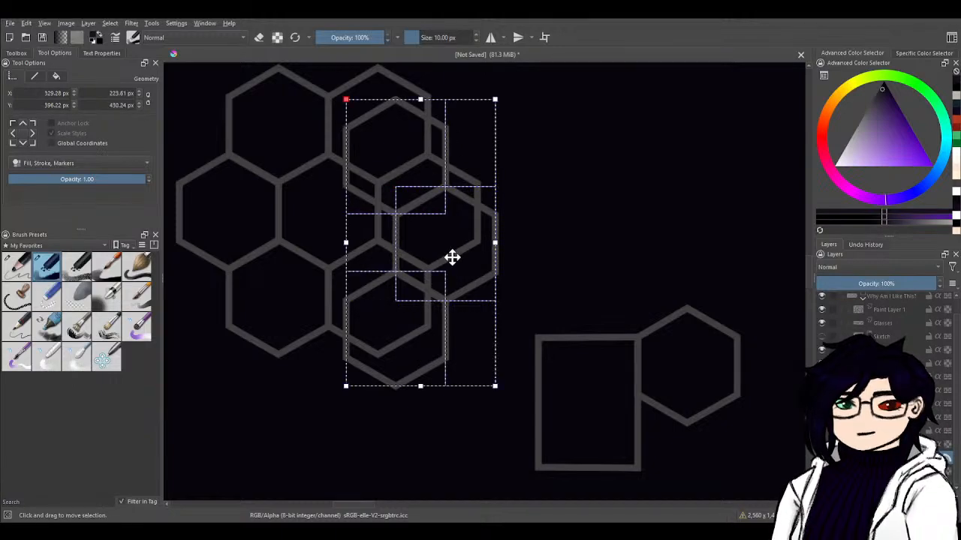
{"action": "left_click_drag", "start_coordinate": [453, 255], "coordinate": [690, 286]}
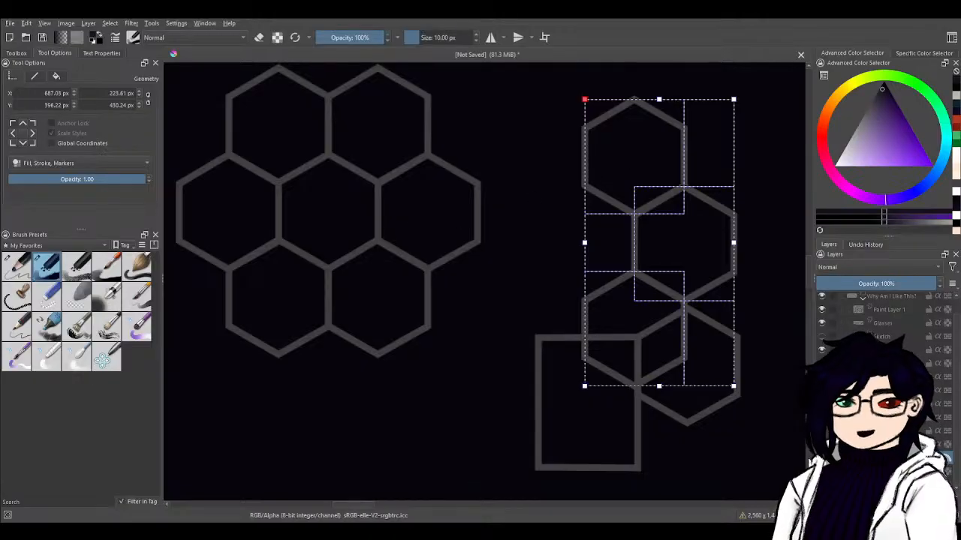
{"action": "left_click", "coordinate": [821, 470]}
{"action": "left_click_drag", "start_coordinate": [371, 401], "coordinate": [468, 335]}
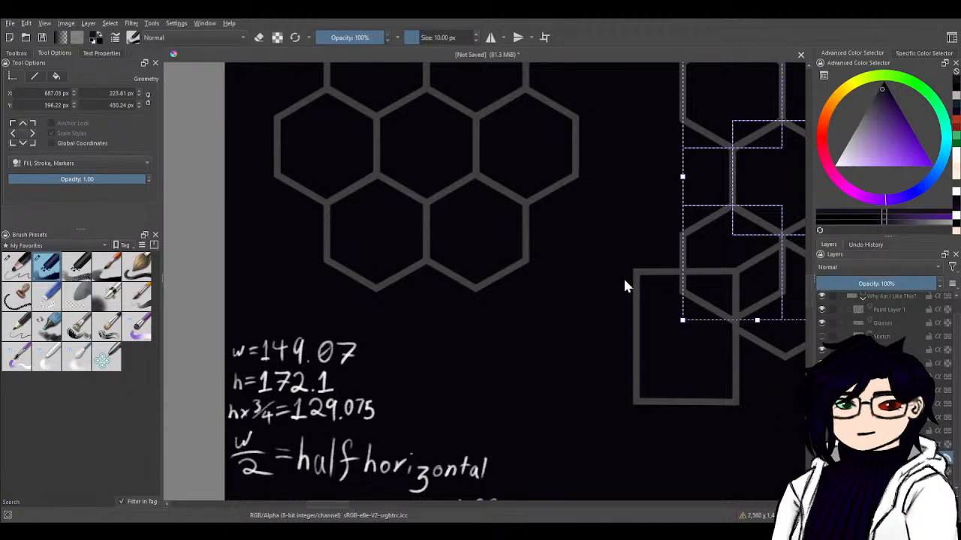
{"action": "left_click_drag", "start_coordinate": [646, 258], "coordinate": [504, 323]}
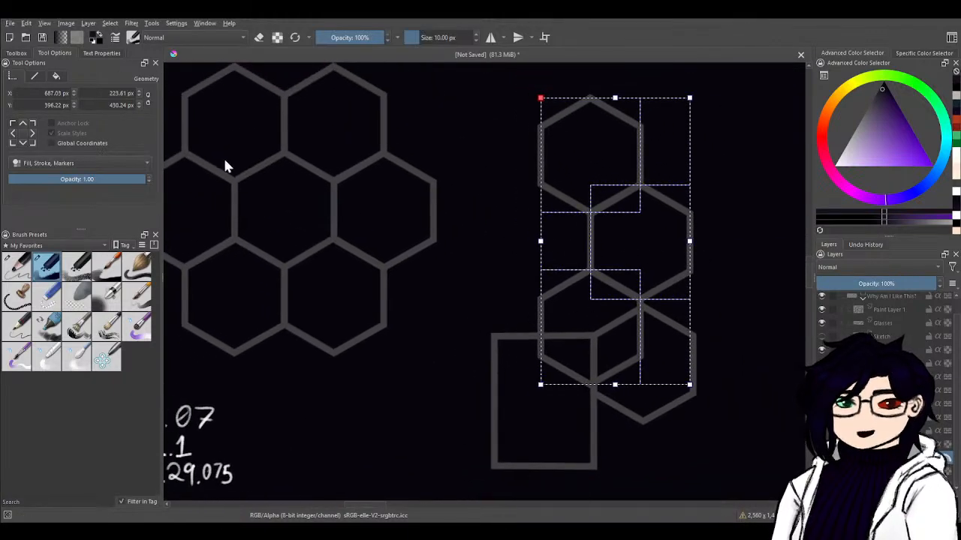
- Align the three moved hexagons horizontally with the single hexagon beside the rectangle by setting the group's X position to 691.89 px
{"action": "left_click", "coordinate": [650, 400]}
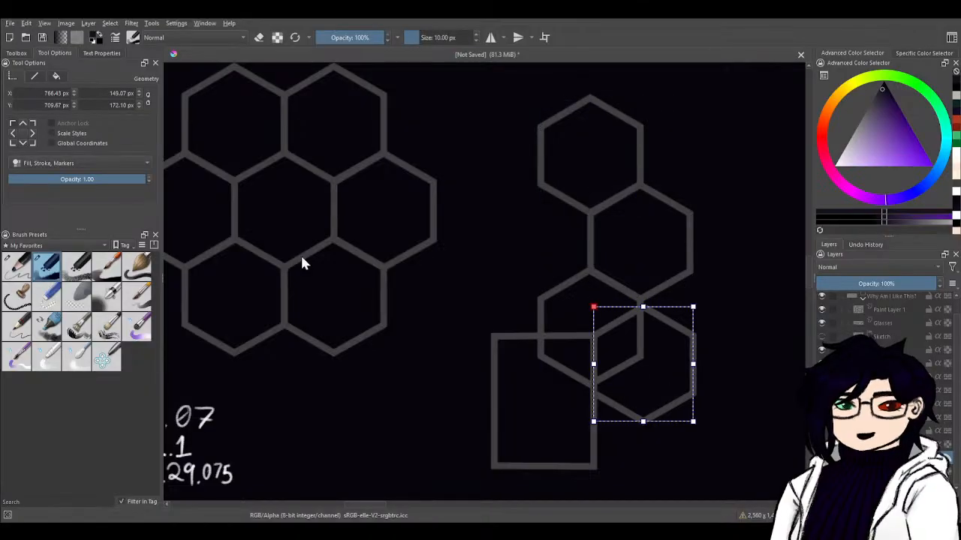
{"action": "double_click", "coordinate": [56, 93]}
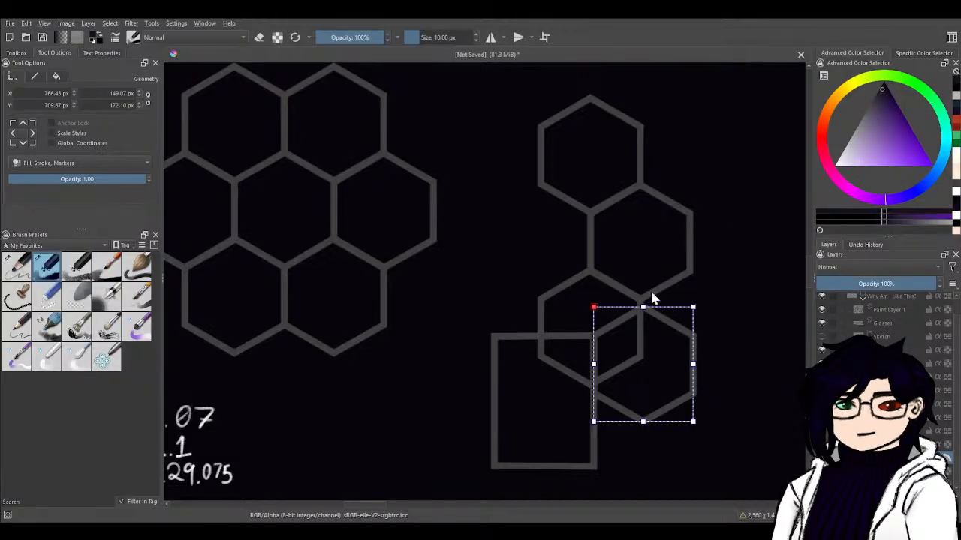
{"action": "left_click_drag", "start_coordinate": [400, 397], "coordinate": [410, 247]}
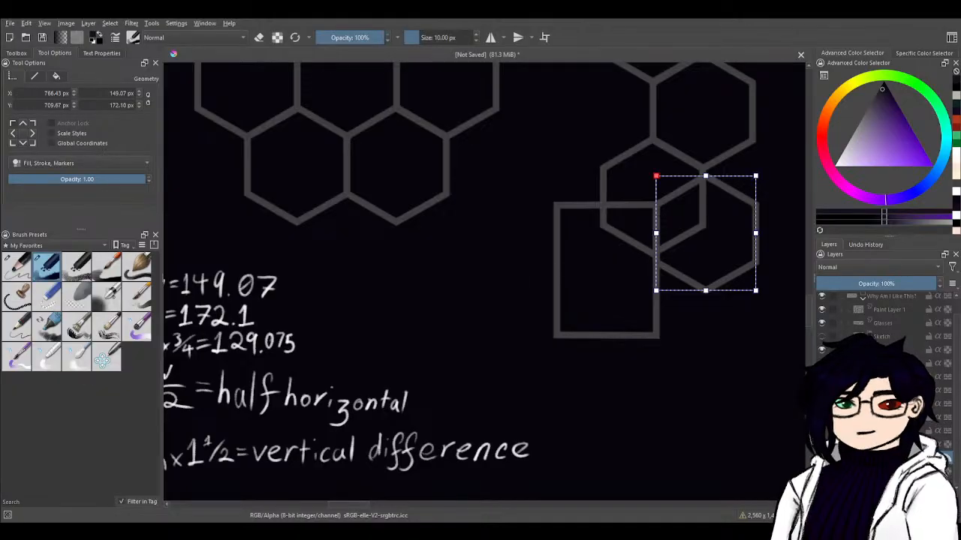
{"action": "left_click_drag", "start_coordinate": [730, 391], "coordinate": [652, 464]}
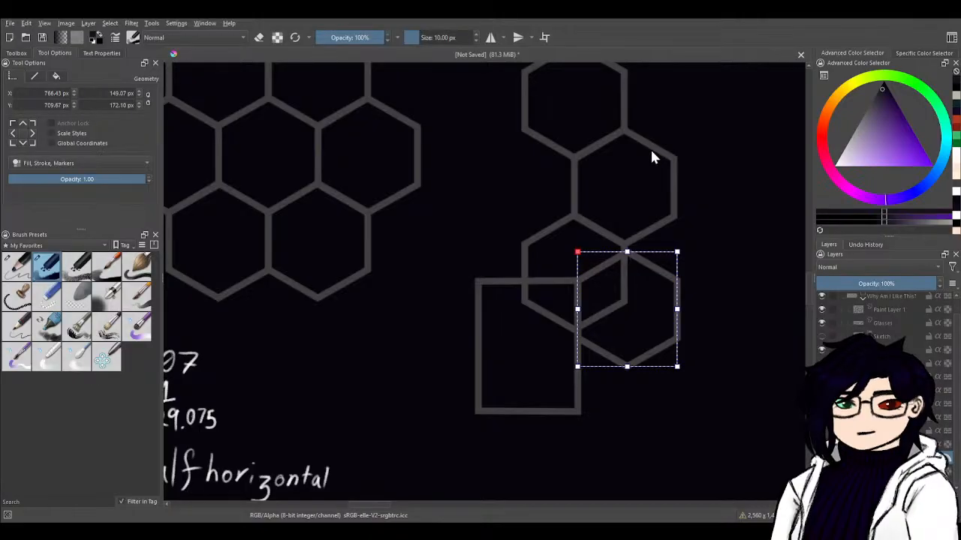
{"action": "left_click", "coordinate": [607, 112]}
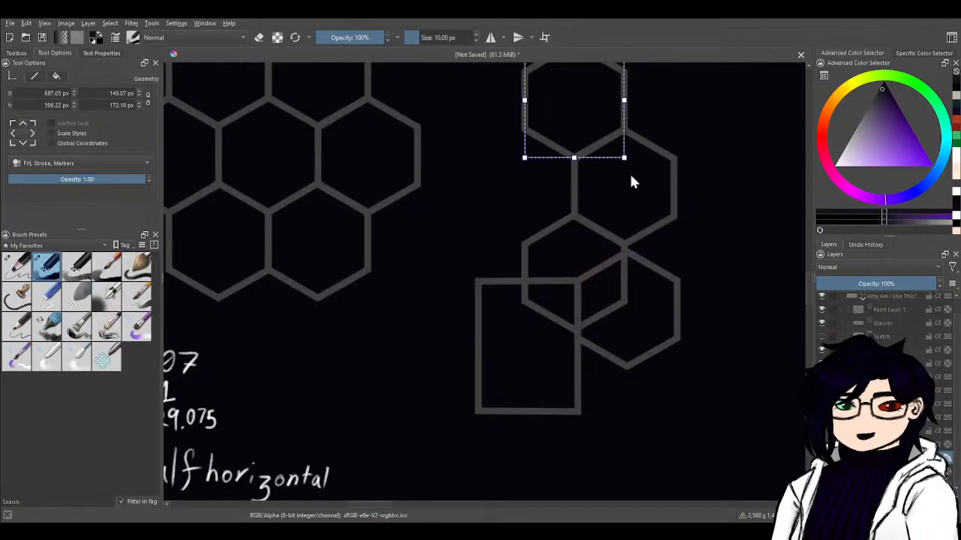
{"action": "left_click", "coordinate": [638, 201], "text": "shift"}
{"action": "left_click", "coordinate": [551, 267], "text": "shift"}
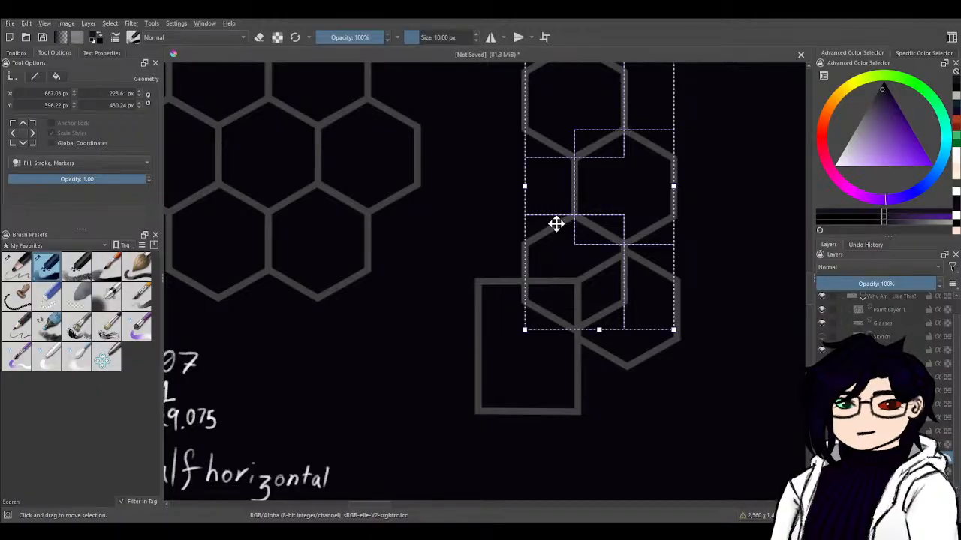
{"action": "left_click_drag", "start_coordinate": [555, 223], "coordinate": [551, 341]}
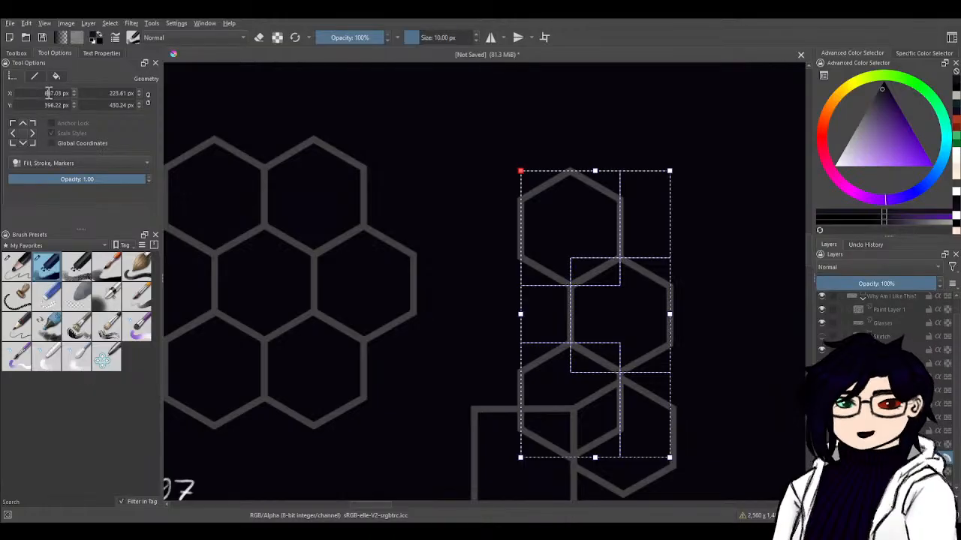
{"action": "left_click_drag", "start_coordinate": [45, 93], "coordinate": [64, 94]}
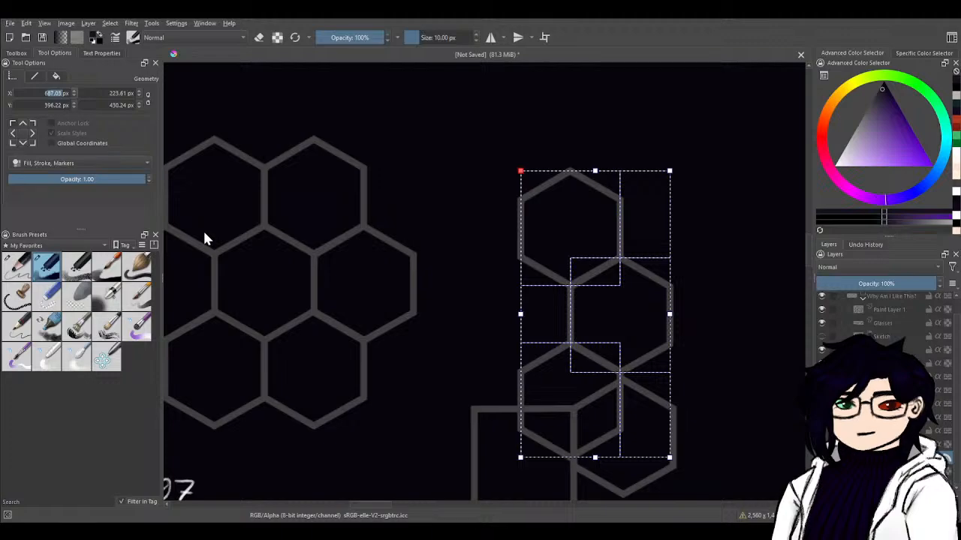
{"action": "type", "text": "691.88"}
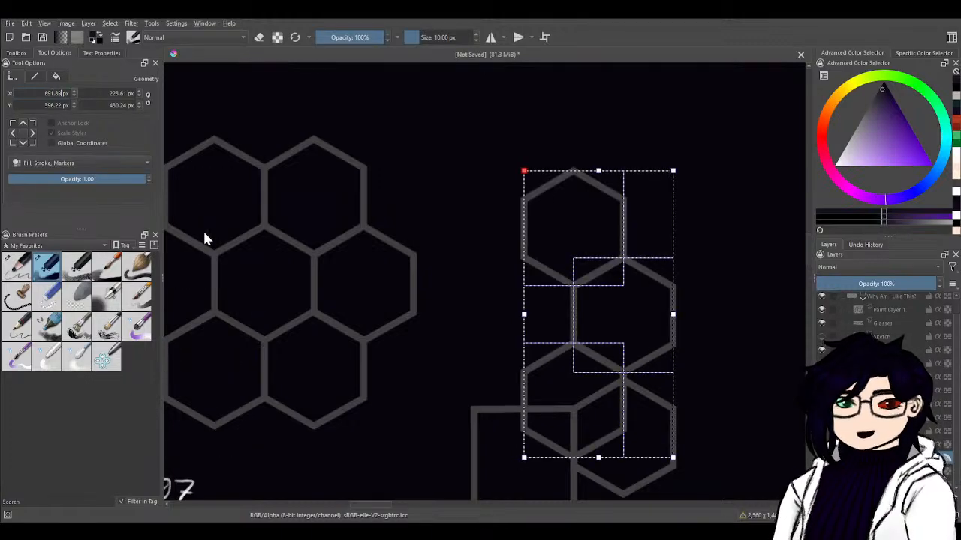
{"action": "key", "text": "Return"}
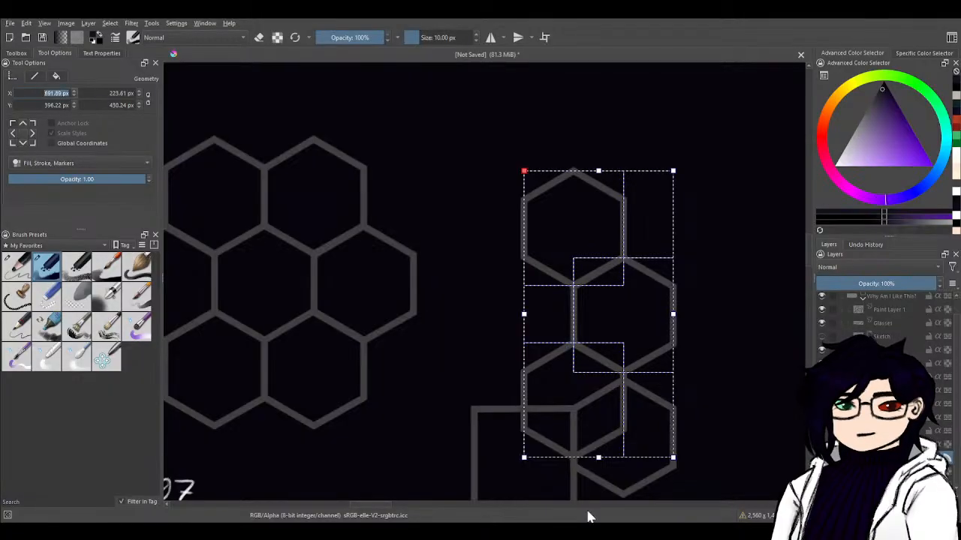
- Move the three-hexagon group straight down to a Y position of about 839 px, so it nests beneath the single hexagon
{"action": "scroll", "coordinate": [722, 199], "scroll_direction": "down", "scroll_amount": 5}
{"action": "left_click_drag", "start_coordinate": [615, 148], "coordinate": [625, 344]}
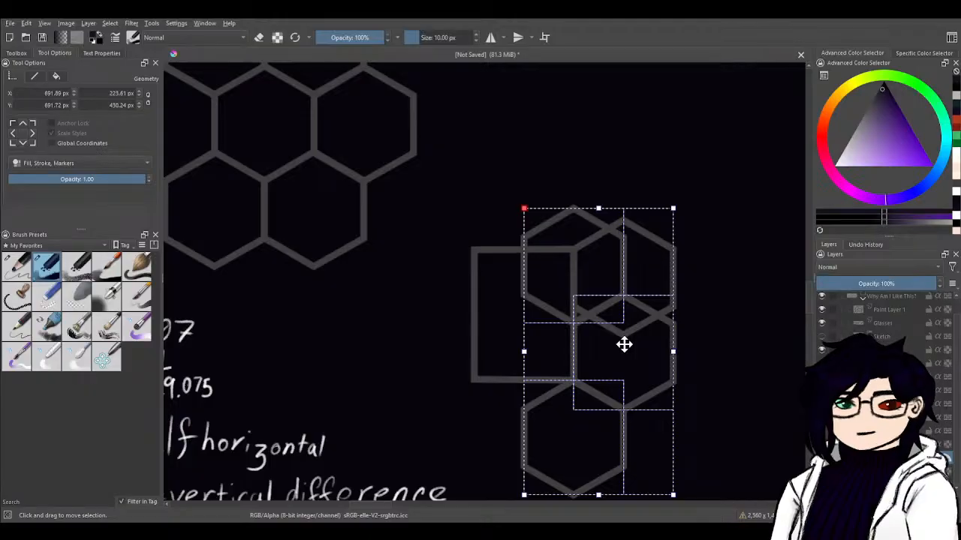
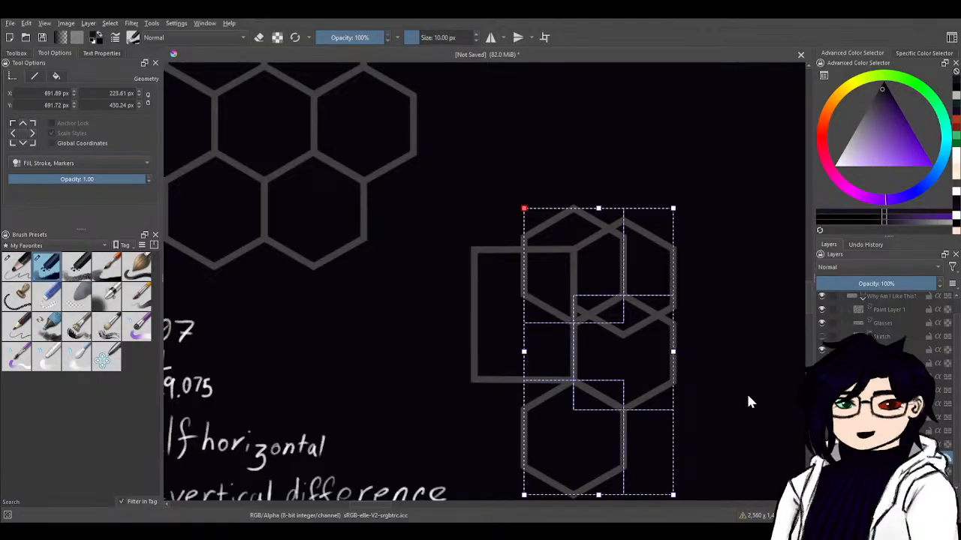
{"action": "left_click_drag", "start_coordinate": [632, 343], "coordinate": [629, 443]}
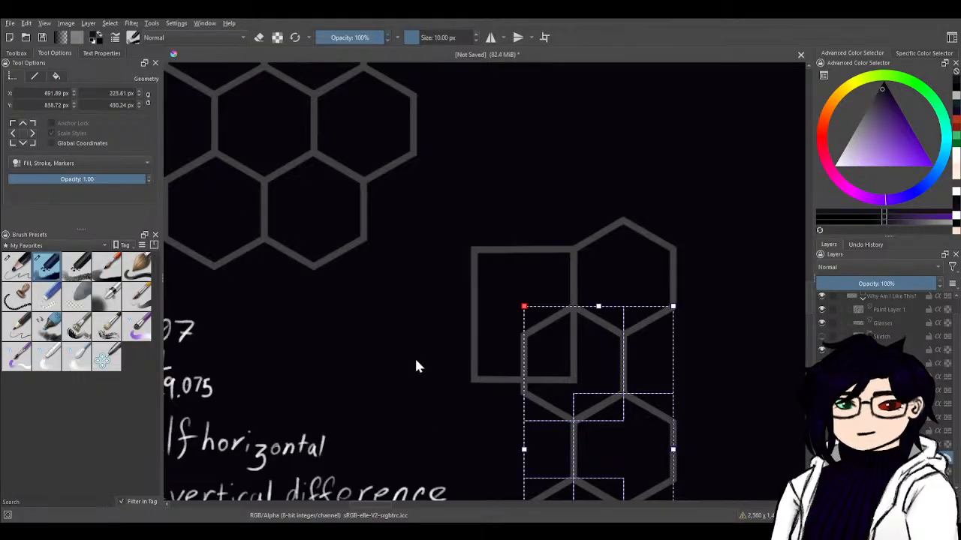
{"action": "scroll", "coordinate": [416, 366], "scroll_direction": "down", "scroll_amount": 5}
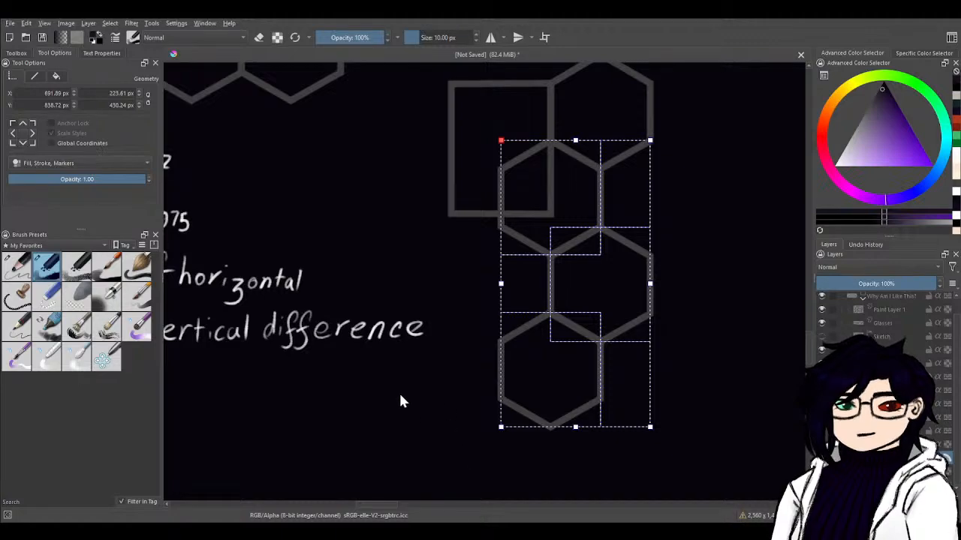
{"action": "left_click_drag", "start_coordinate": [442, 359], "coordinate": [388, 317]}
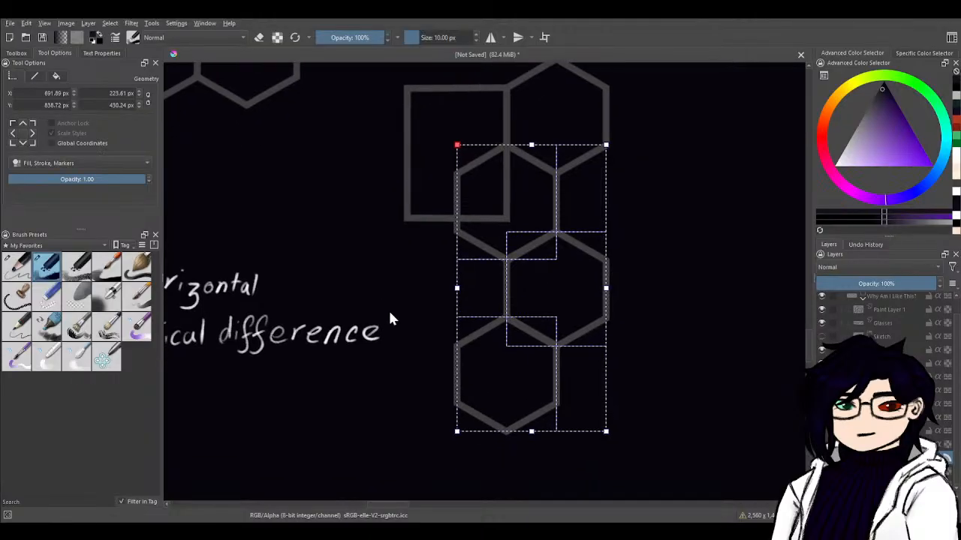
{"action": "left_click_drag", "start_coordinate": [530, 397], "coordinate": [488, 358]}
{"action": "scroll", "coordinate": [489, 358], "scroll_direction": "down", "scroll_amount": 1}
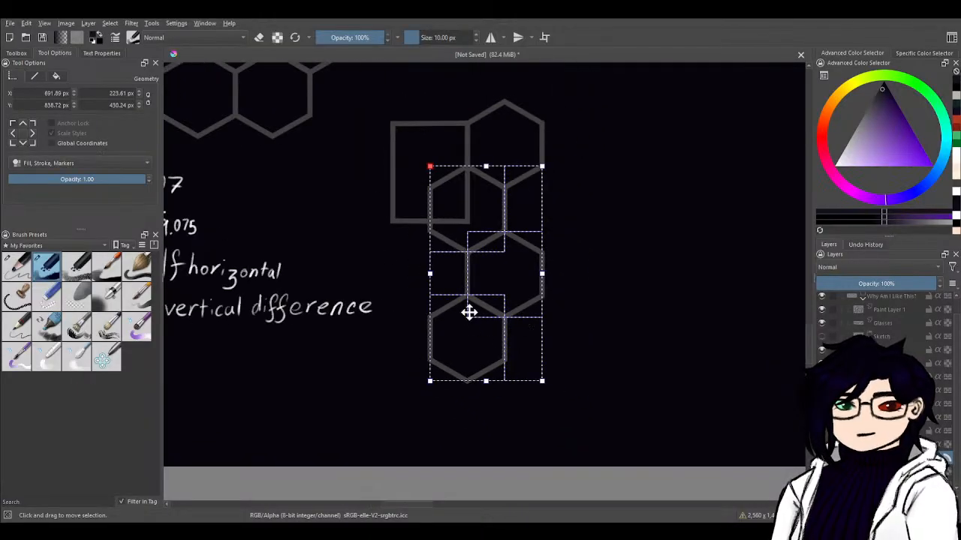
- Delete the two left corner points of both the upper and lower hexagons in the group, cutting each in half vertically
{"action": "left_click", "coordinate": [18, 53]}
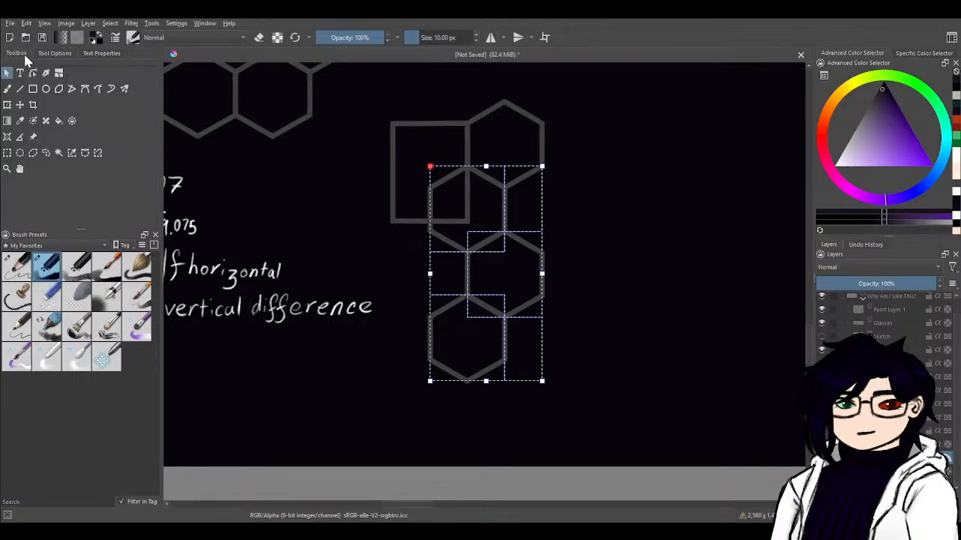
{"action": "left_click", "coordinate": [32, 73]}
{"action": "scroll", "coordinate": [493, 303], "scroll_direction": "up", "scroll_amount": 2}
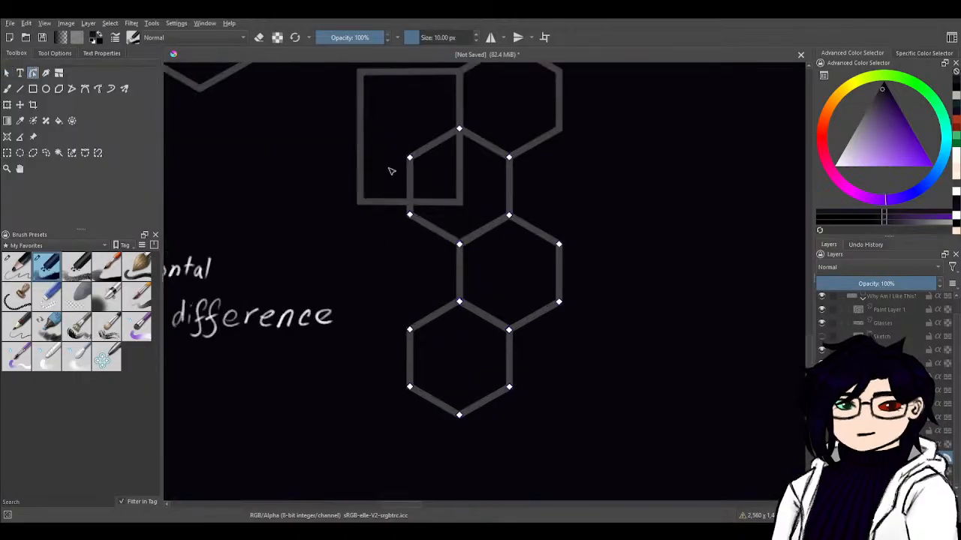
{"action": "left_click", "coordinate": [406, 169]}
{"action": "left_click", "coordinate": [469, 218]}
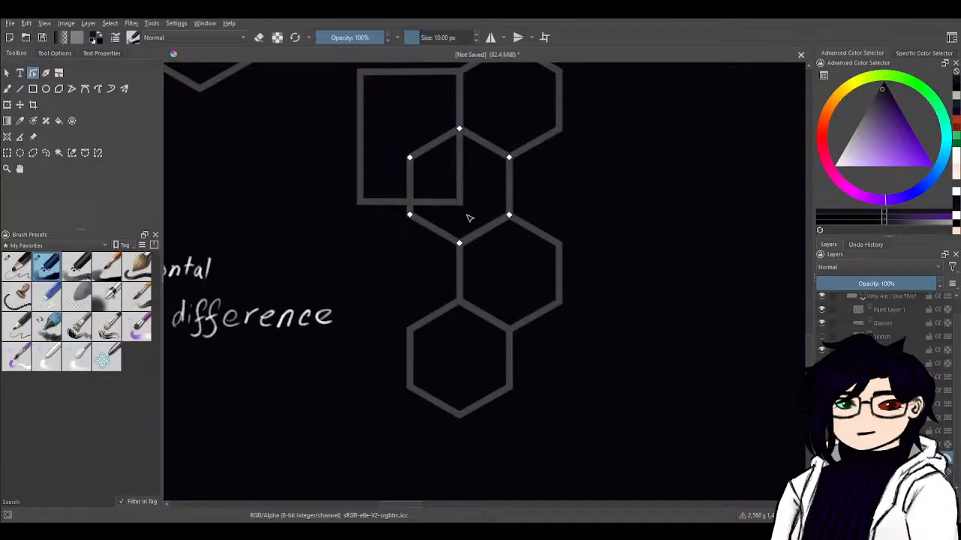
{"action": "left_click", "coordinate": [510, 274], "text": "shift"}
{"action": "left_click", "coordinate": [461, 370], "text": "shift"}
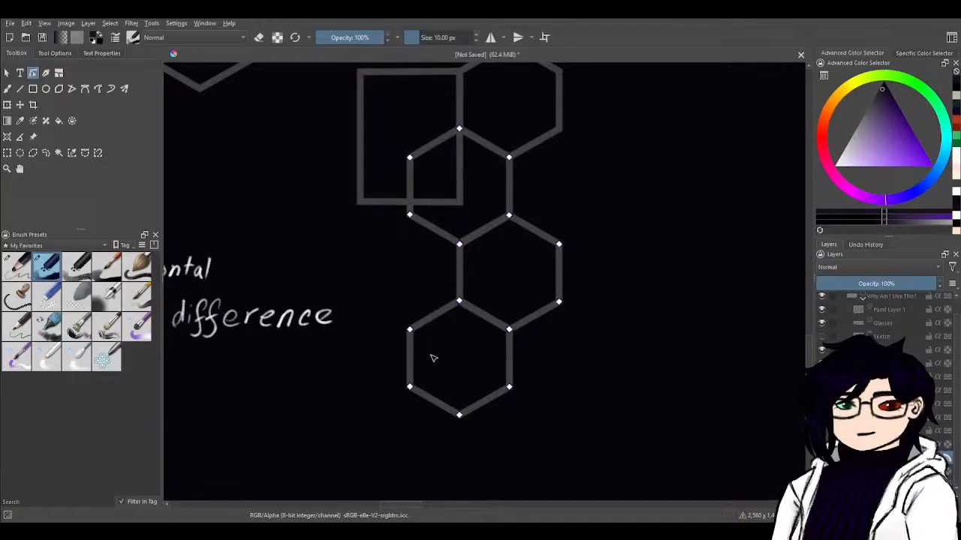
{"action": "left_click_drag", "start_coordinate": [406, 467], "coordinate": [425, 136]}
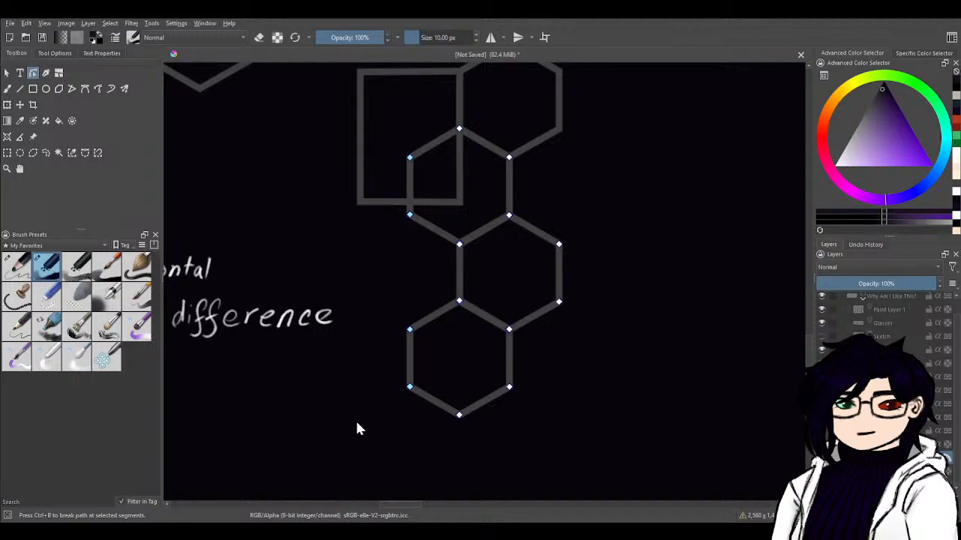
{"action": "key", "text": "Delete"}
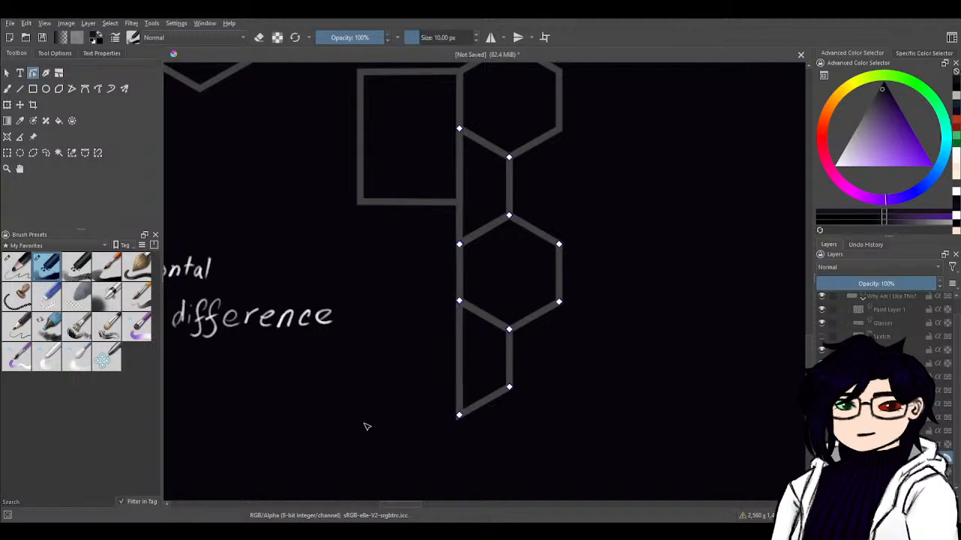
- Move the rectangle down along the hexagon column until its lower right corner meets the bottom tip of the lowest half hexagon
{"action": "left_click_drag", "start_coordinate": [385, 362], "coordinate": [324, 348]}
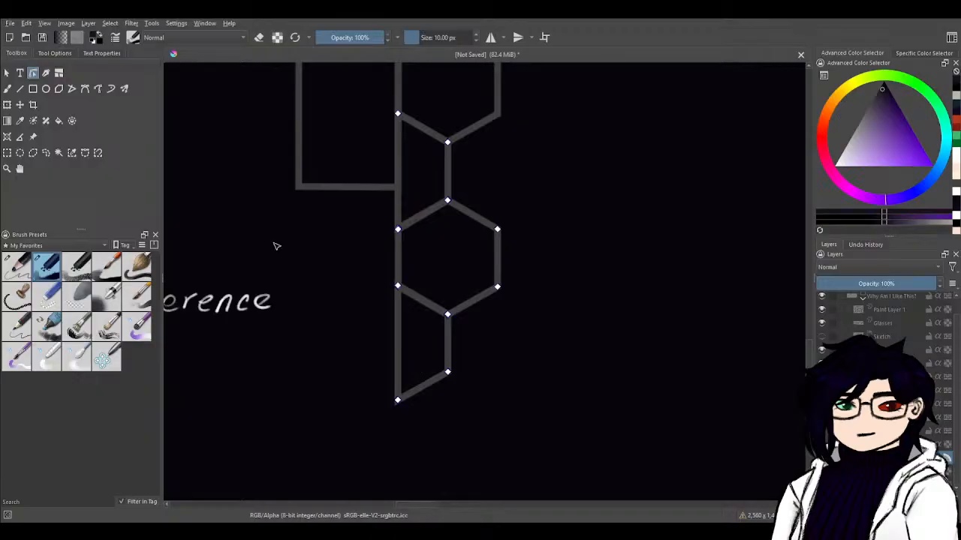
{"action": "left_click_drag", "start_coordinate": [274, 244], "coordinate": [369, 331]}
{"action": "left_click", "coordinate": [414, 229]}
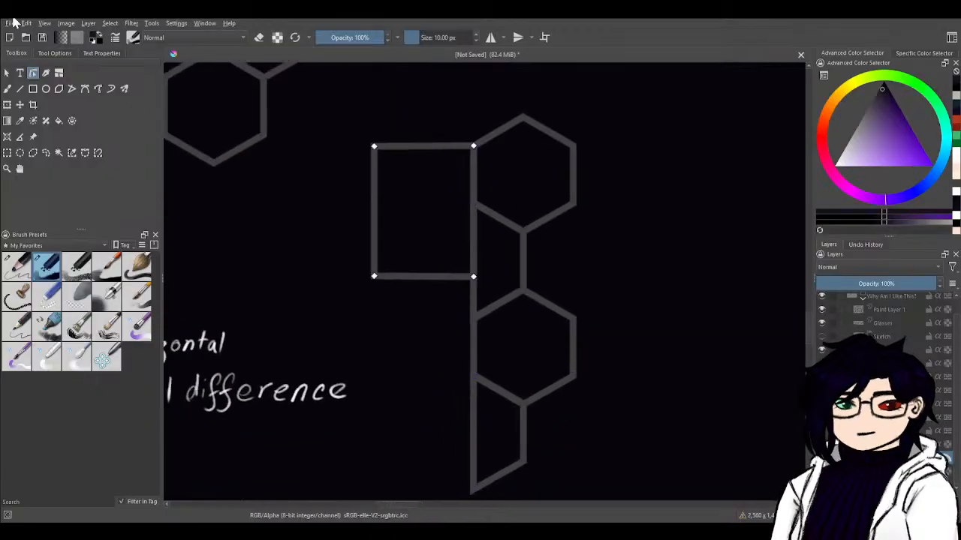
{"action": "left_click", "coordinate": [7, 72]}
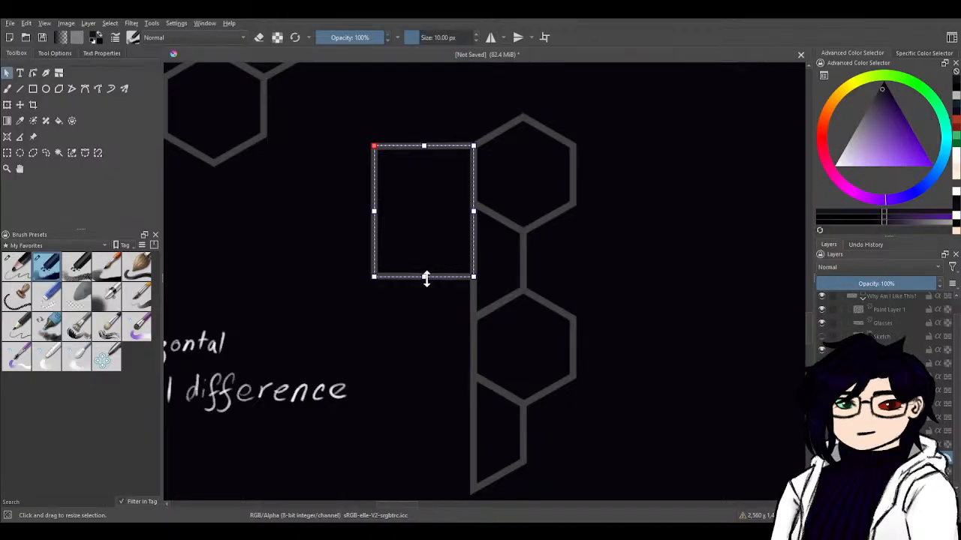
{"action": "left_click_drag", "start_coordinate": [446, 247], "coordinate": [451, 463]}
{"action": "left_click_drag", "start_coordinate": [596, 465], "coordinate": [671, 307]}
{"action": "scroll", "coordinate": [558, 316], "scroll_direction": "up", "scroll_amount": 4}
{"action": "scroll", "coordinate": [558, 316], "scroll_direction": "down", "scroll_amount": 3}
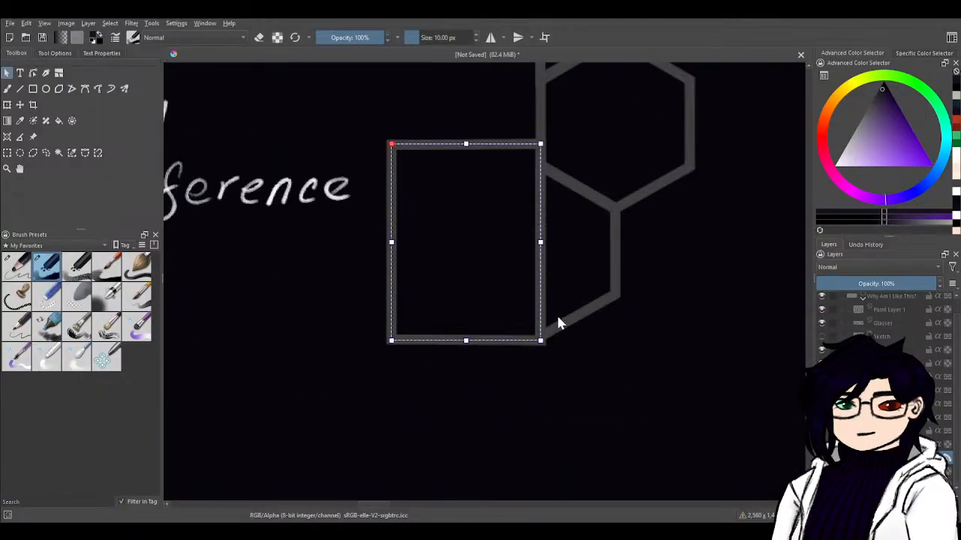
{"action": "scroll", "coordinate": [557, 316], "scroll_direction": "up", "scroll_amount": 1}
{"action": "left_click_drag", "start_coordinate": [498, 291], "coordinate": [406, 399]}
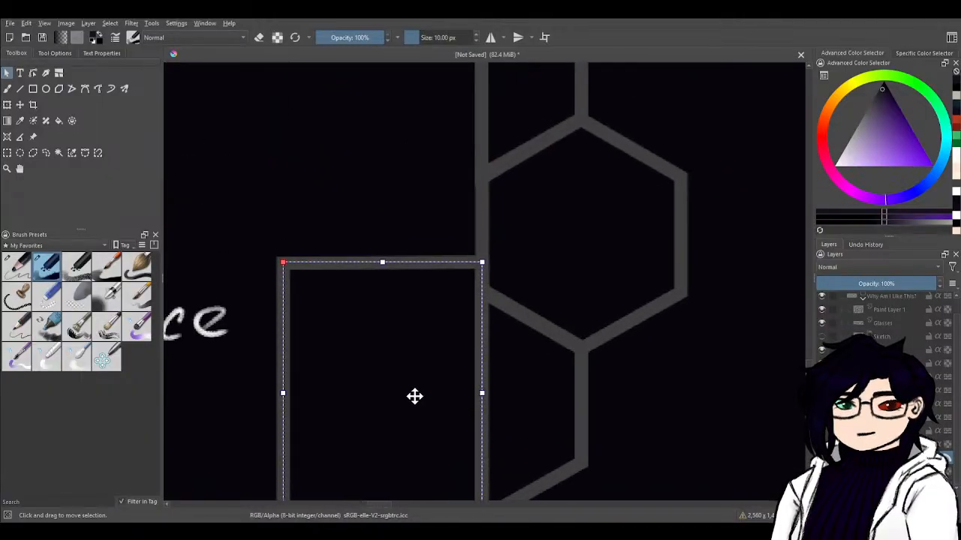
{"action": "scroll", "coordinate": [656, 385], "scroll_direction": "down", "scroll_amount": 4}
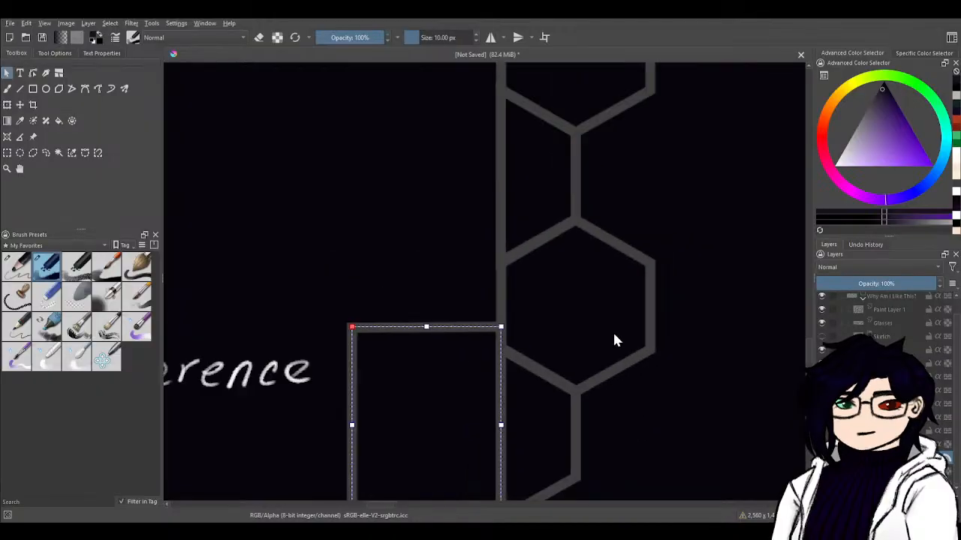
{"action": "scroll", "coordinate": [611, 348], "scroll_direction": "up", "scroll_amount": 2}
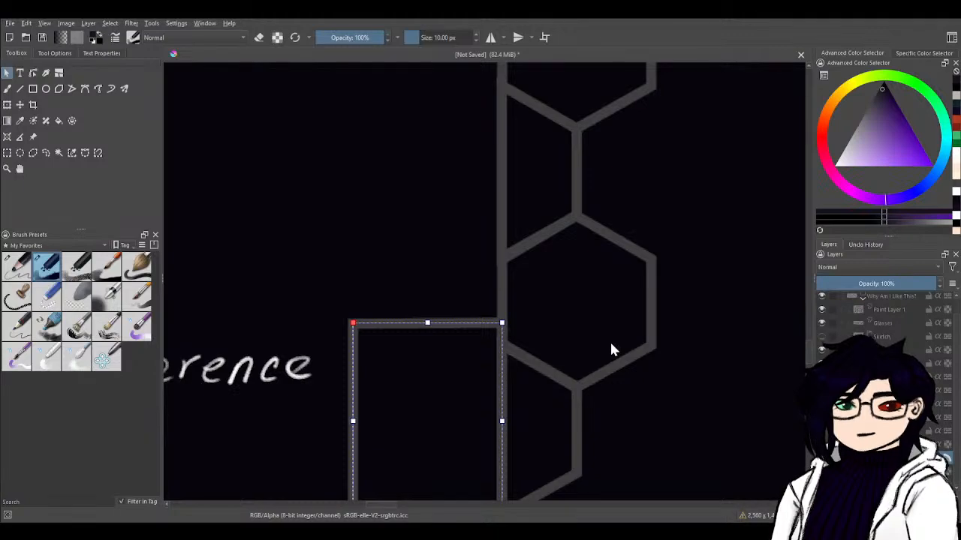
{"action": "left_click_drag", "start_coordinate": [536, 224], "coordinate": [559, 314]}
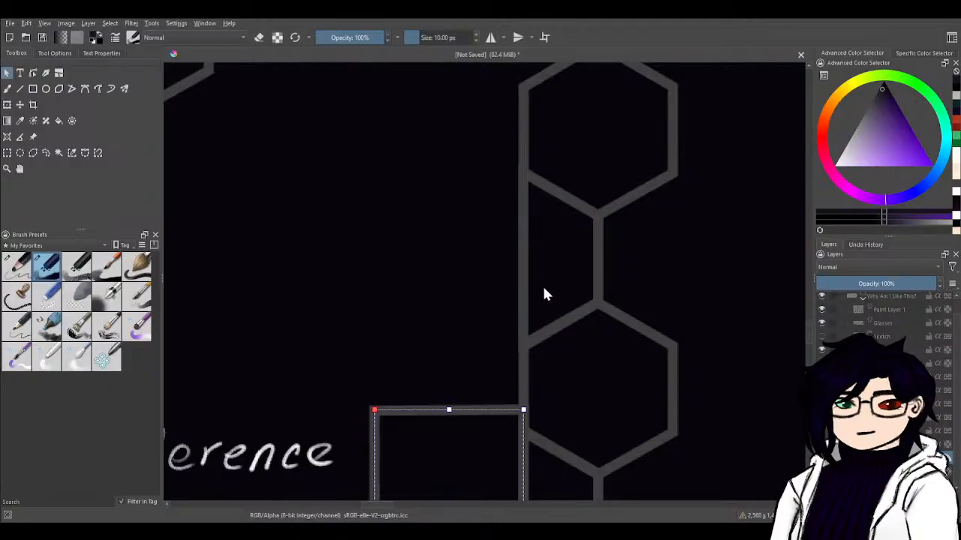
{"action": "left_click_drag", "start_coordinate": [549, 308], "coordinate": [498, 217]}
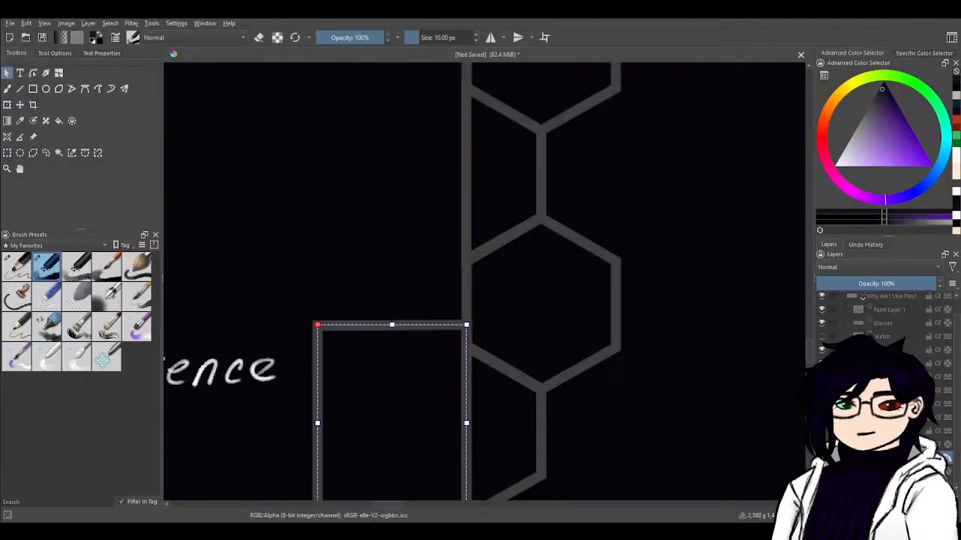
- Hide the layer with the handwritten calculation notes so the hexagon column and rectangle are unobstructed
{"action": "left_click", "coordinate": [822, 444]}
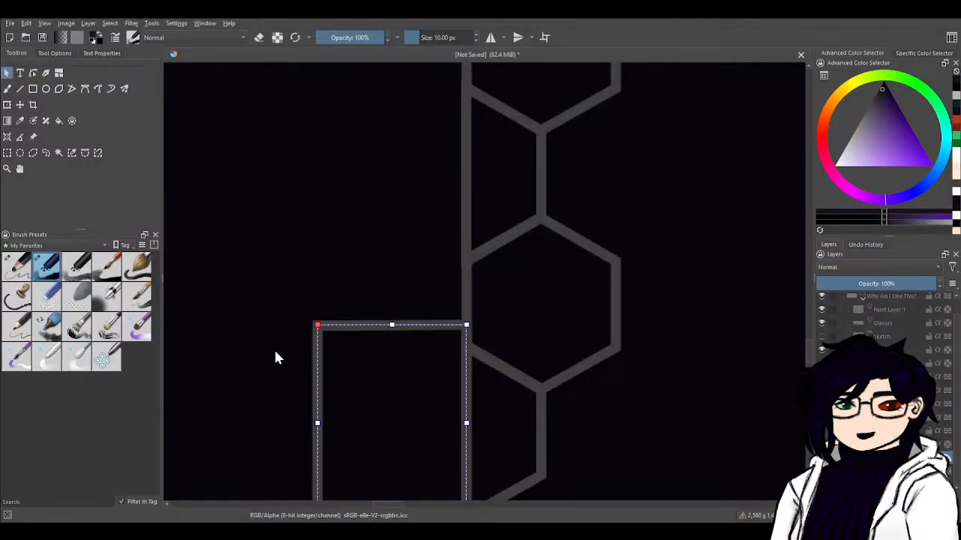
{"action": "left_click_drag", "start_coordinate": [351, 351], "coordinate": [522, 333]}
{"action": "scroll", "coordinate": [521, 332], "scroll_direction": "down", "scroll_amount": 6}
{"action": "scroll", "coordinate": [556, 298], "scroll_direction": "up", "scroll_amount": 2}
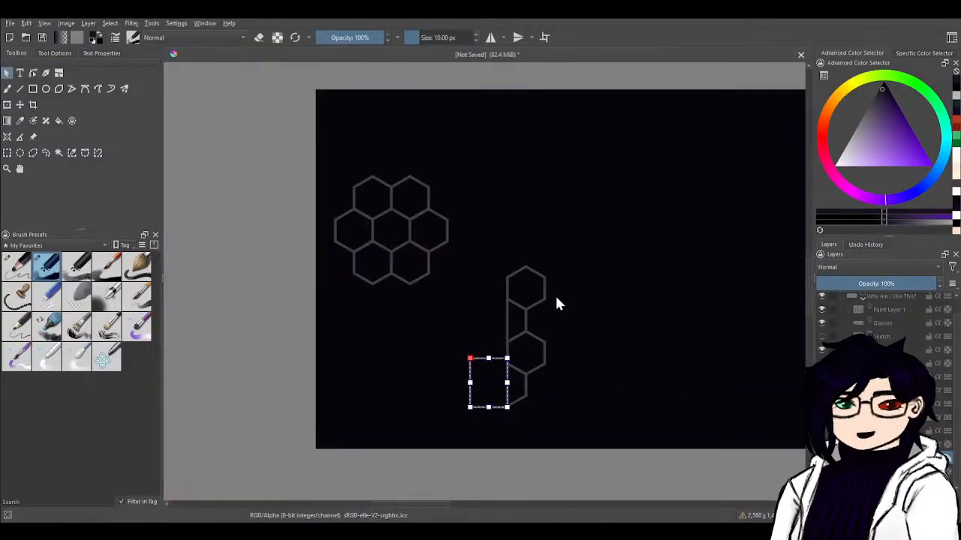
{"action": "scroll", "coordinate": [551, 293], "scroll_direction": "up", "scroll_amount": 2}
{"action": "left_click_drag", "start_coordinate": [597, 339], "coordinate": [539, 379]}
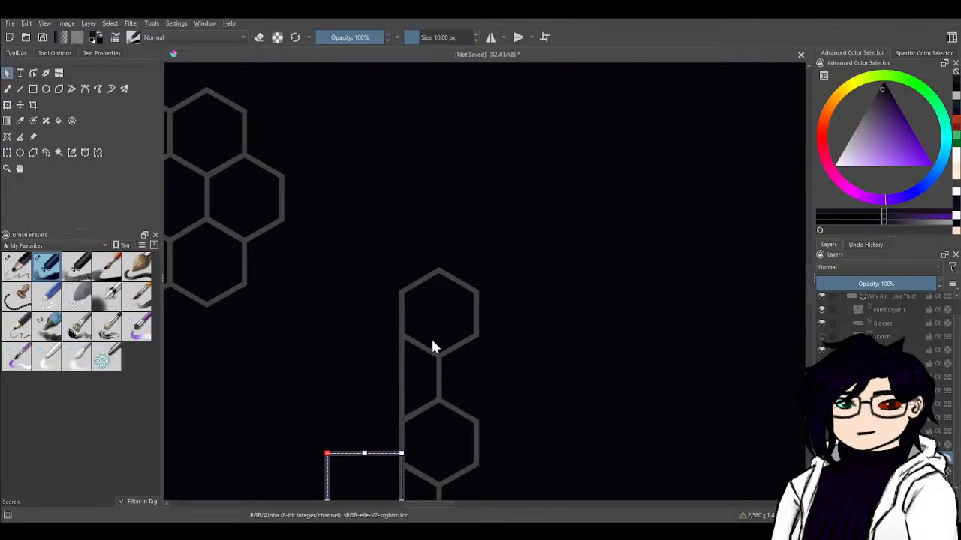
{"action": "left_click_drag", "start_coordinate": [433, 349], "coordinate": [502, 262]}
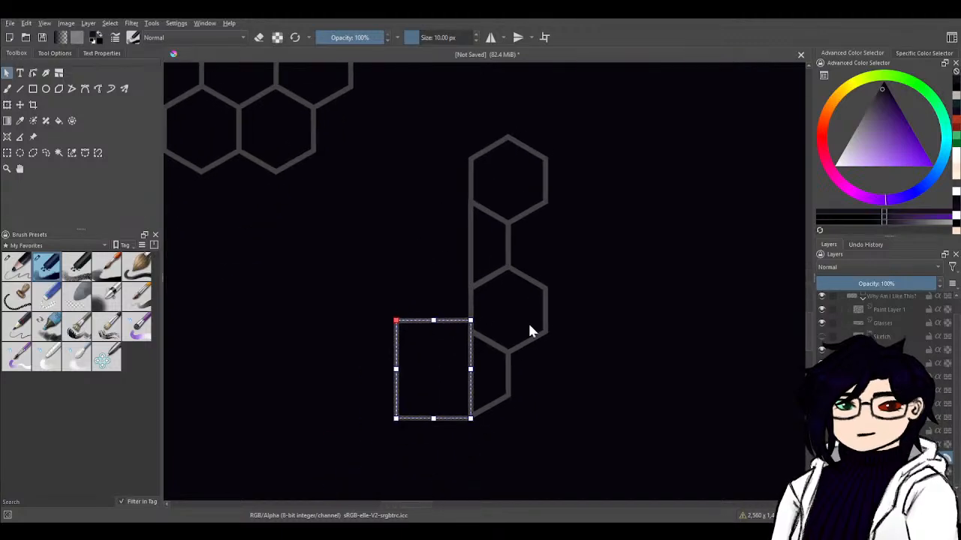
- Copy the two half hexagons and the full hexagon between them beside the rectangle, and try pasting them in place
{"action": "left_click", "coordinate": [477, 373]}
{"action": "left_click", "coordinate": [489, 274], "text": "shift"}
{"action": "left_click", "coordinate": [487, 239], "text": "shift"}
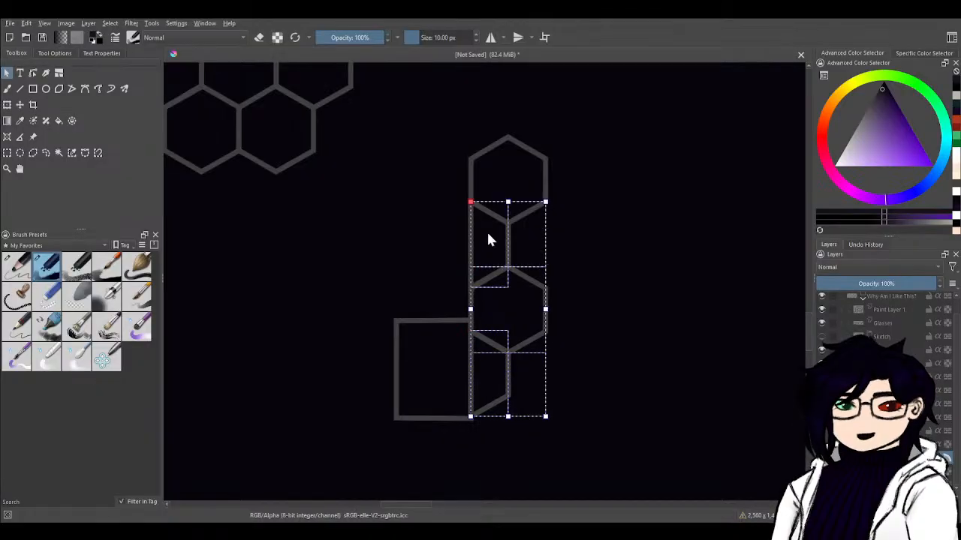
{"action": "left_click", "coordinate": [590, 379]}
{"action": "left_click", "coordinate": [505, 309]}
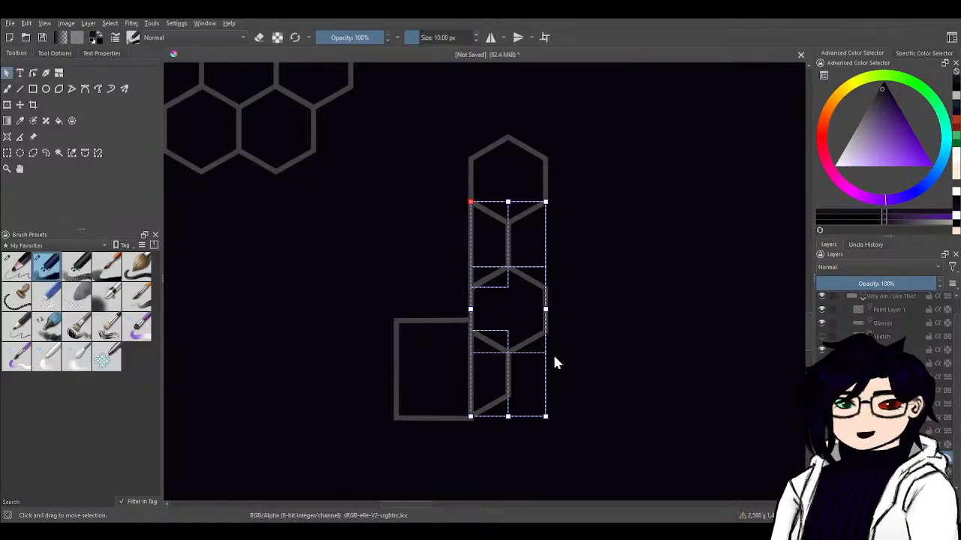
{"action": "key", "text": "ctrl+v"}
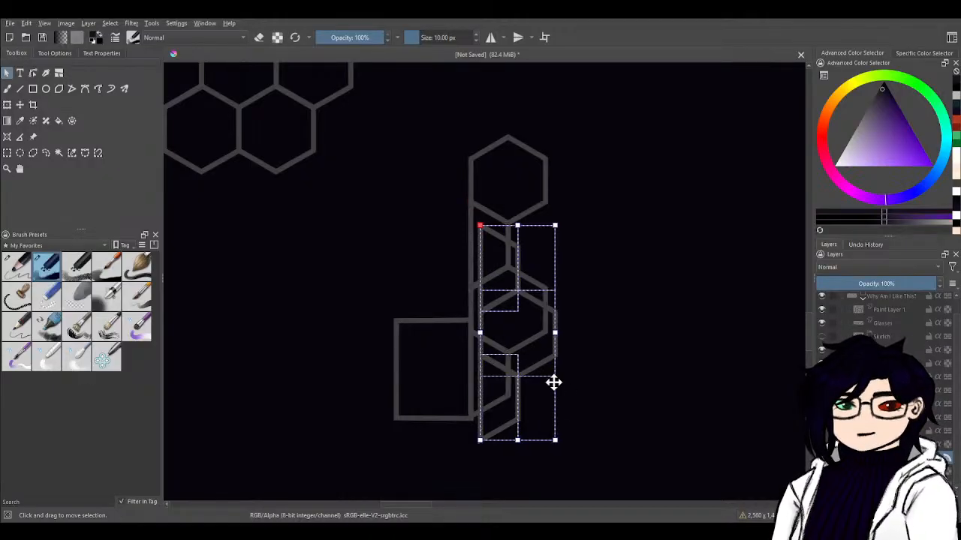
{"action": "key", "text": "ctrl+z"}
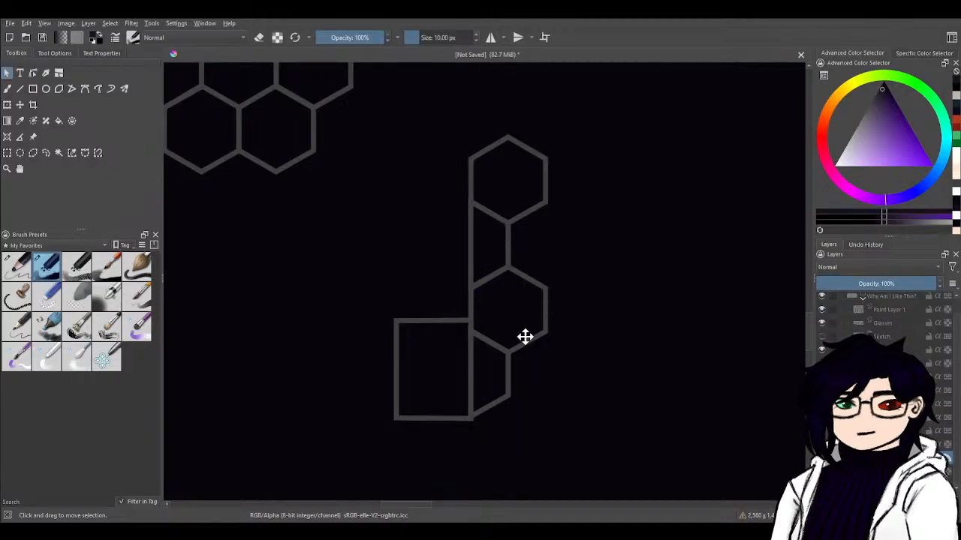
- Paste a horizontally mirrored copy of the three-hexagon column against the rectangle's left edge
{"action": "left_click", "coordinate": [544, 382]}
{"action": "left_click", "coordinate": [477, 244]}
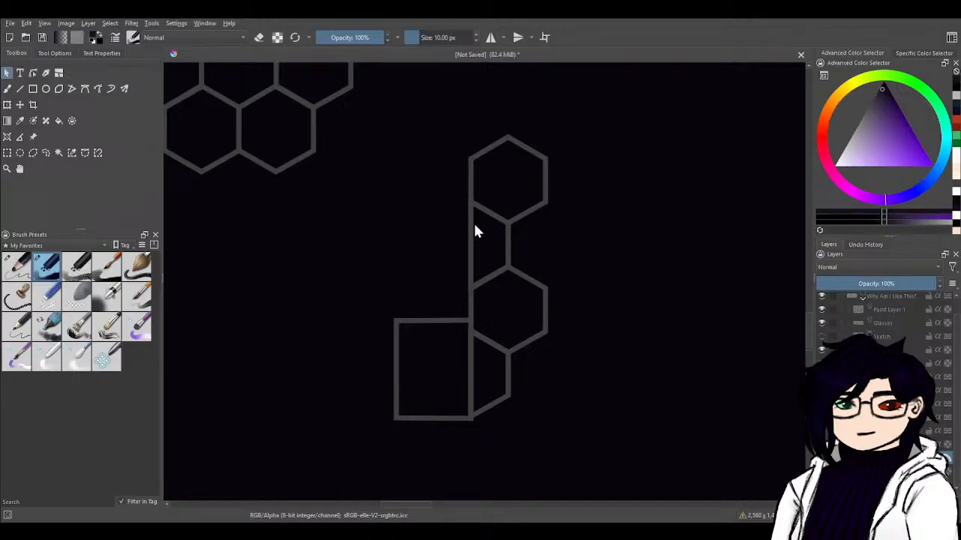
{"action": "left_click", "coordinate": [513, 294]}
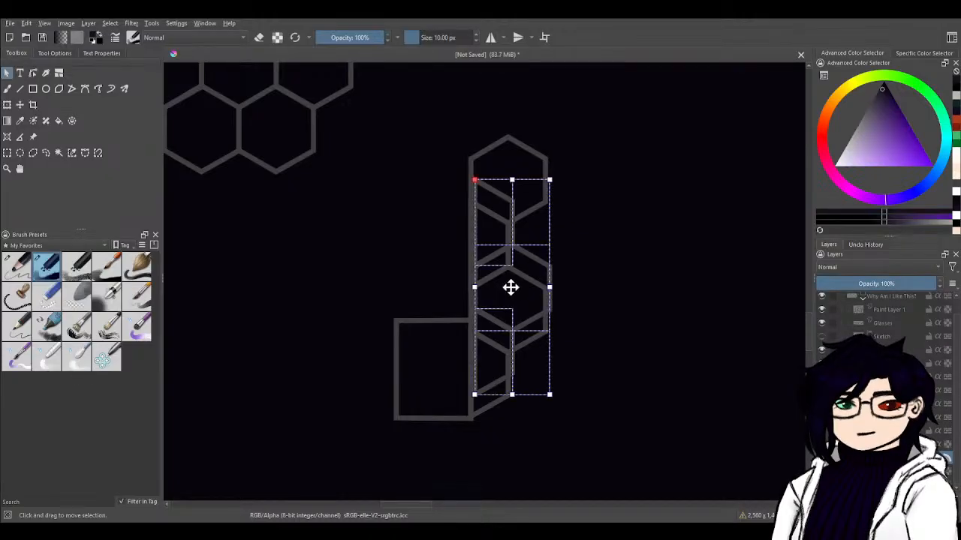
{"action": "left_click_drag", "start_coordinate": [525, 285], "coordinate": [525, 309]}
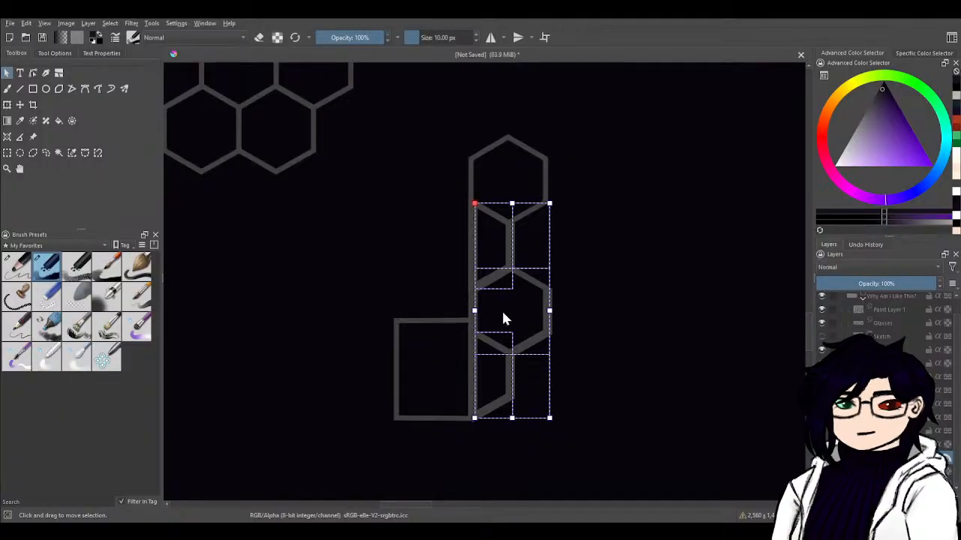
{"action": "left_click", "coordinate": [726, 360]}
{"action": "left_click_drag", "start_coordinate": [519, 308], "coordinate": [364, 311]}
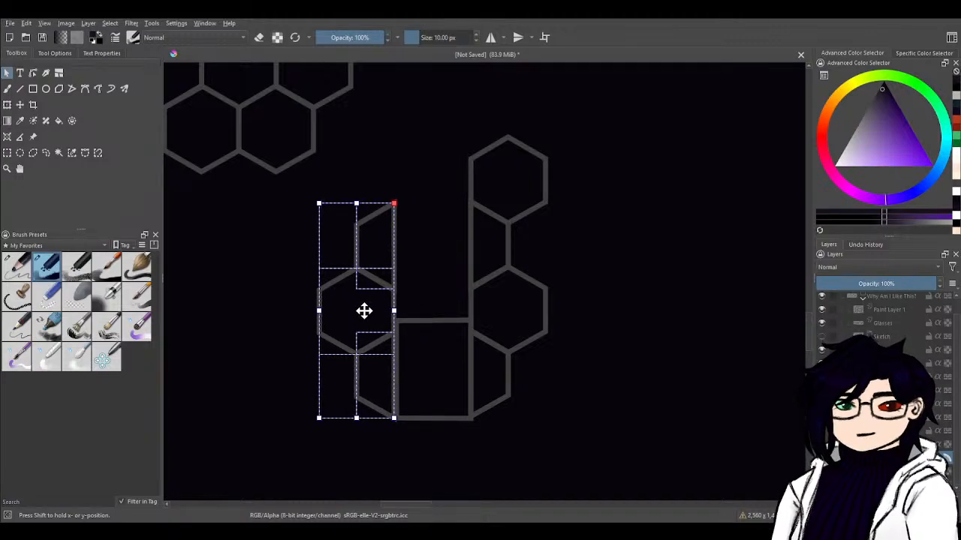
{"action": "scroll", "coordinate": [426, 427], "scroll_direction": "up", "scroll_amount": 4}
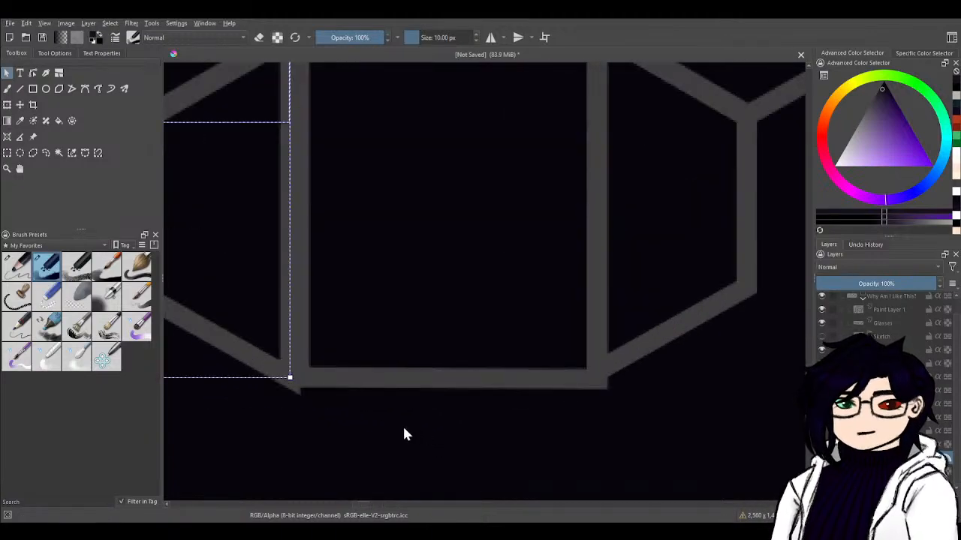
{"action": "scroll", "coordinate": [400, 438], "scroll_direction": "down", "scroll_amount": 3}
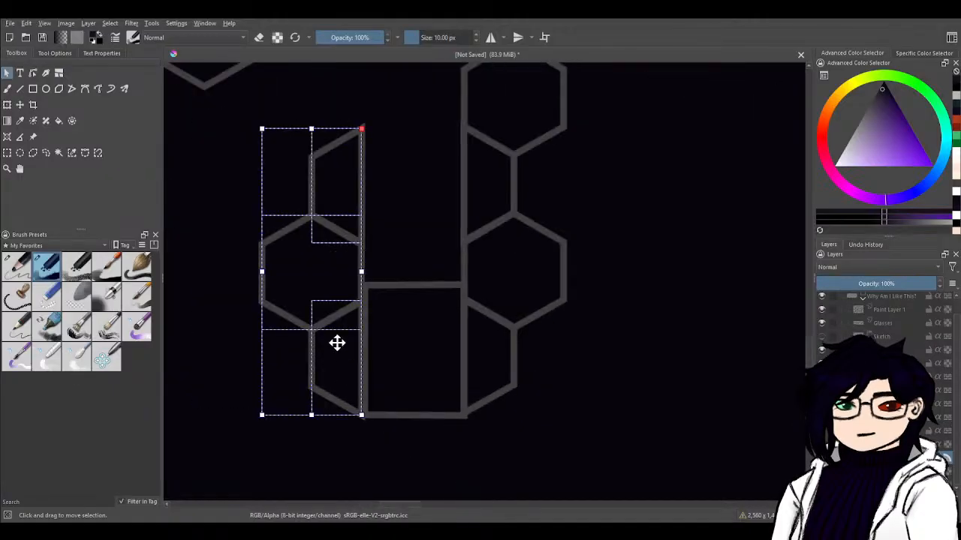
- Align the mirrored column vertically with the original by copying the original's Y position, 838.72 px, to it
{"action": "left_click_drag", "start_coordinate": [337, 340], "coordinate": [400, 355]}
{"action": "left_click", "coordinate": [568, 314]}
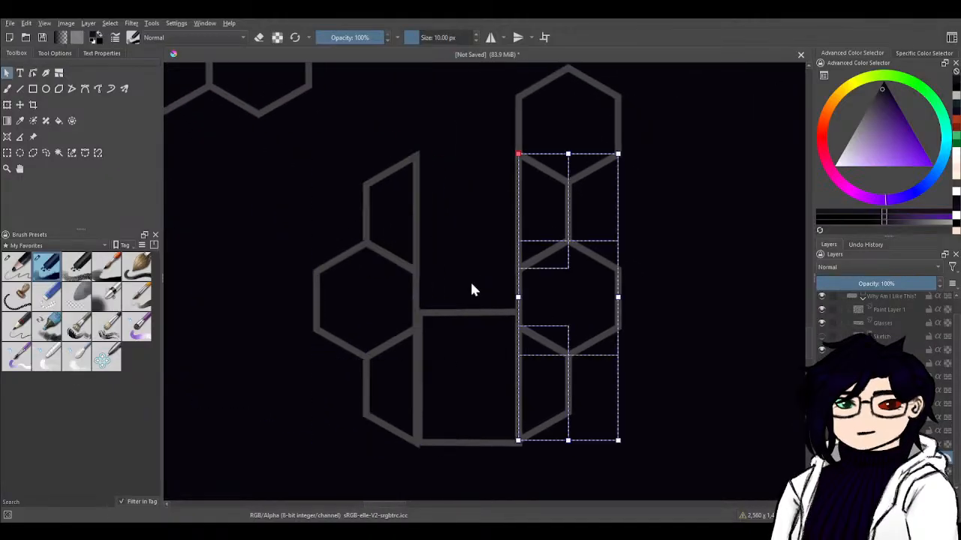
{"action": "left_click", "coordinate": [54, 52]}
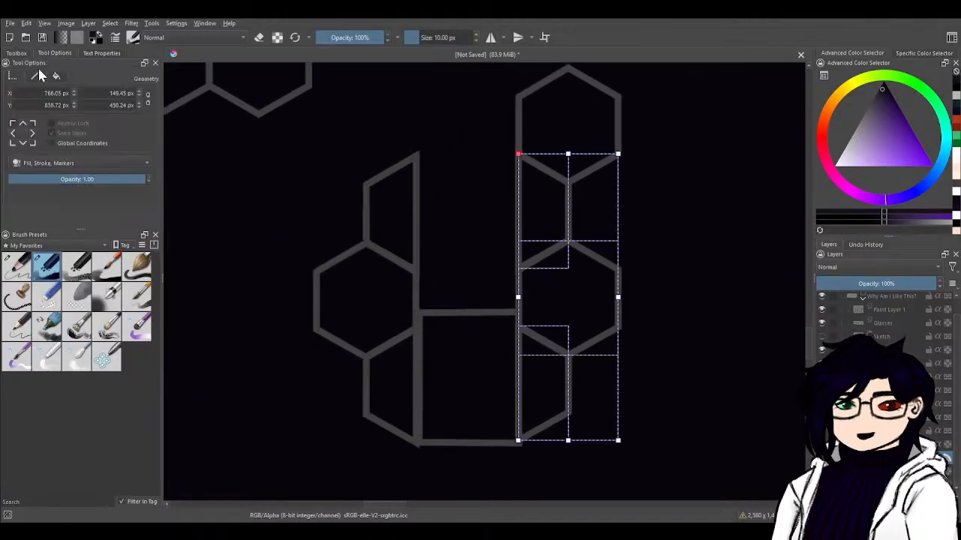
{"action": "double_click", "coordinate": [54, 105]}
{"action": "key", "text": "ctrl+c"}
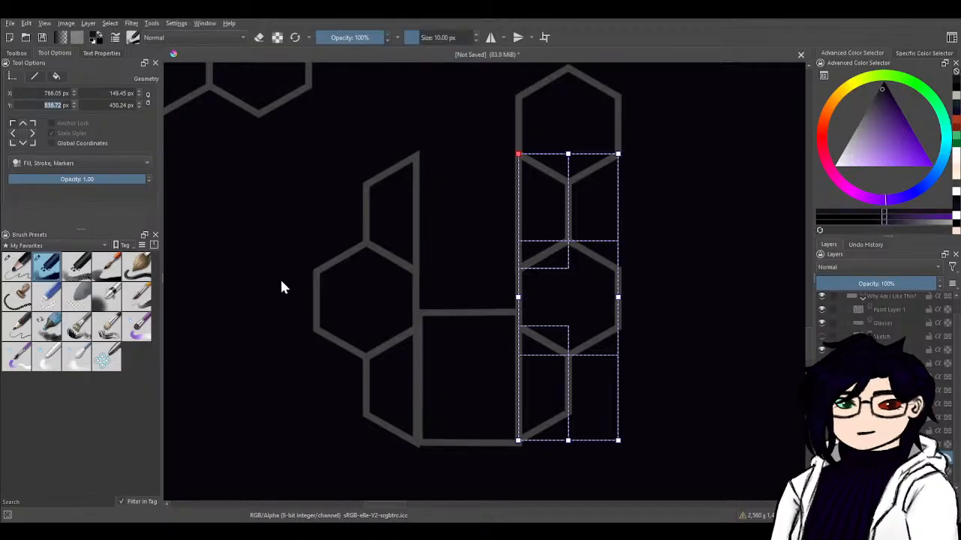
{"action": "key", "text": "ctrl+z"}
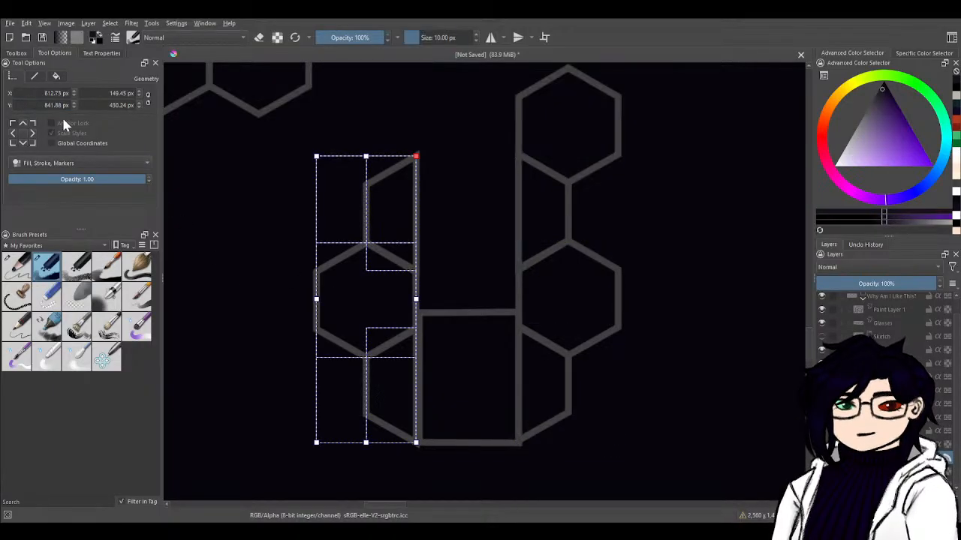
{"action": "left_click_drag", "start_coordinate": [63, 106], "coordinate": [13, 104]}
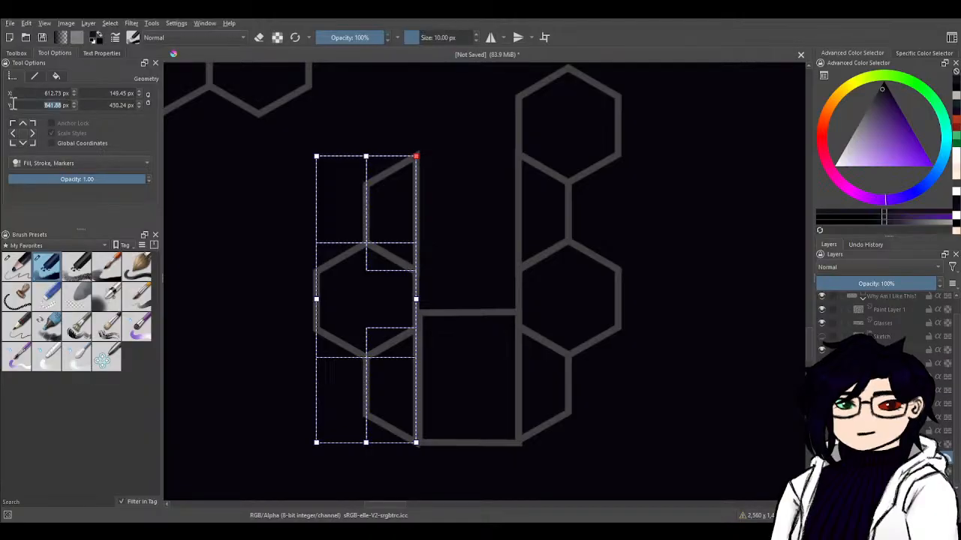
{"action": "key", "text": "ctrl+v"}
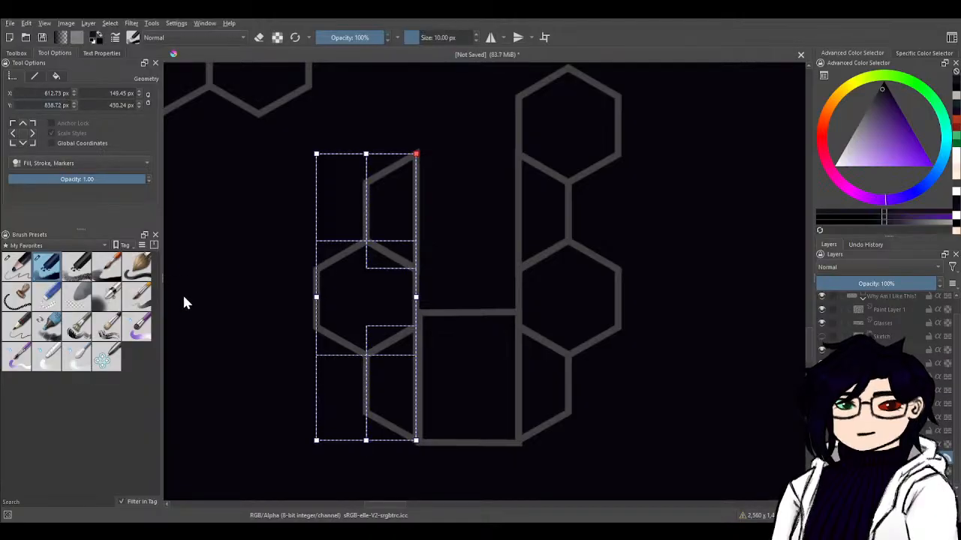
{"action": "key", "text": "Return"}
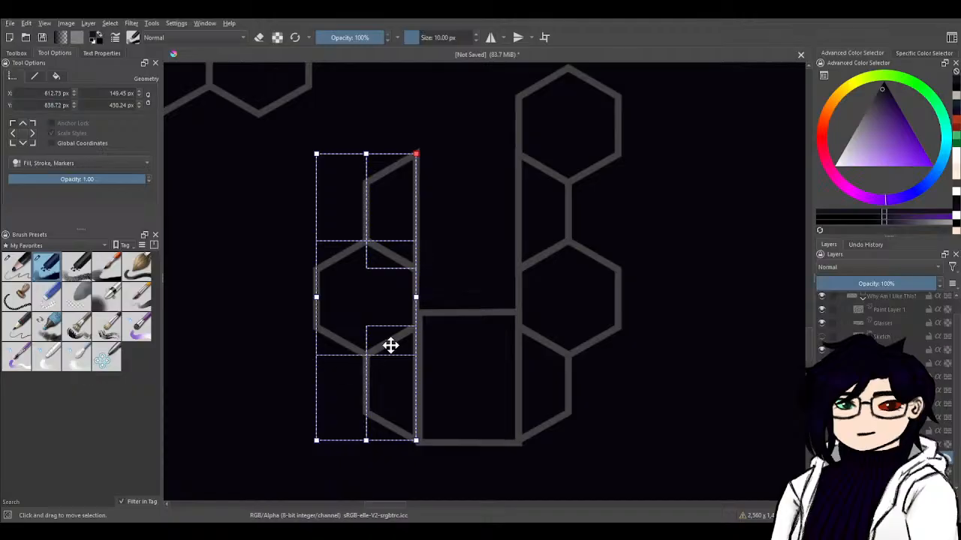
- Show the handwritten notes again and set the mirrored column's X position to 616.98 px
{"action": "left_click_drag", "start_coordinate": [276, 339], "coordinate": [391, 388]}
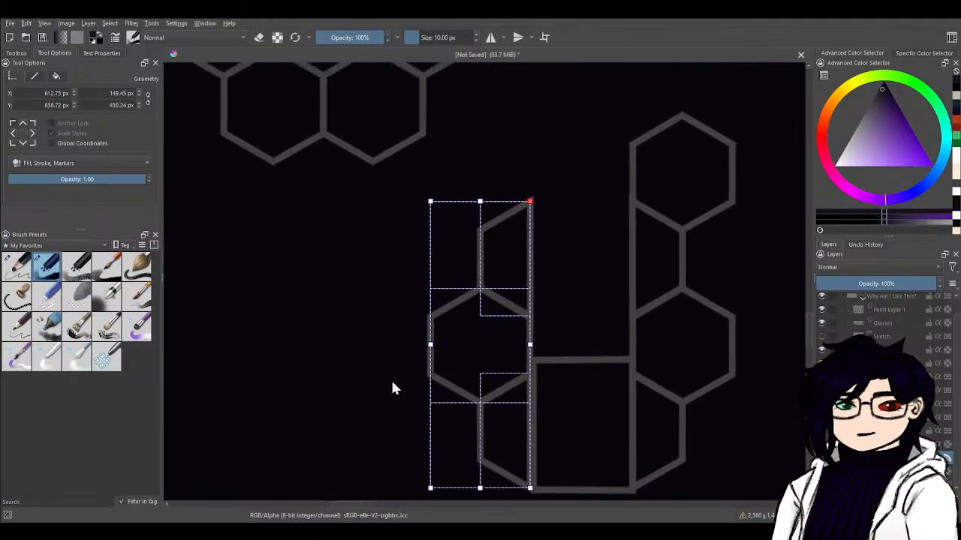
{"action": "left_click", "coordinate": [661, 368]}
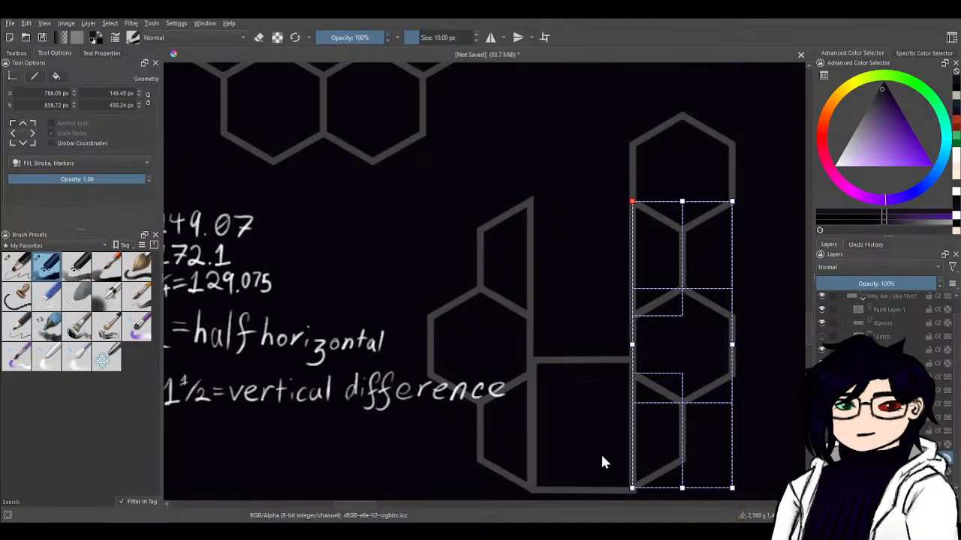
{"action": "left_click_drag", "start_coordinate": [605, 461], "coordinate": [493, 352]}
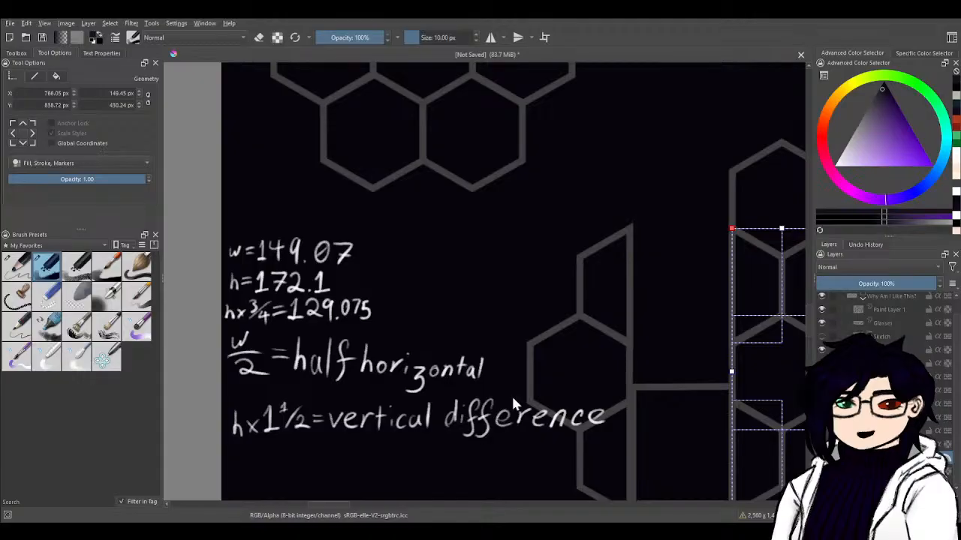
{"action": "left_click", "coordinate": [613, 322]}
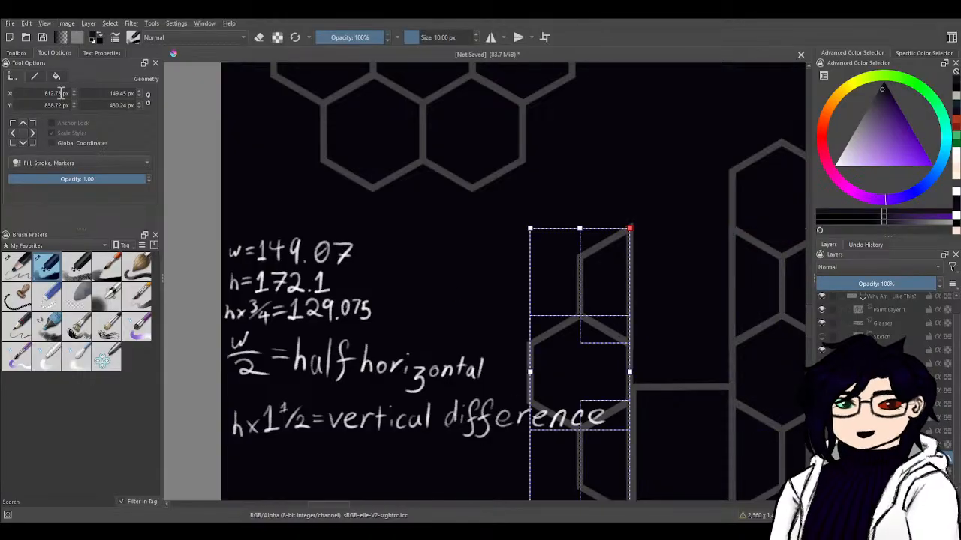
{"action": "left_click_drag", "start_coordinate": [48, 93], "coordinate": [96, 94]}
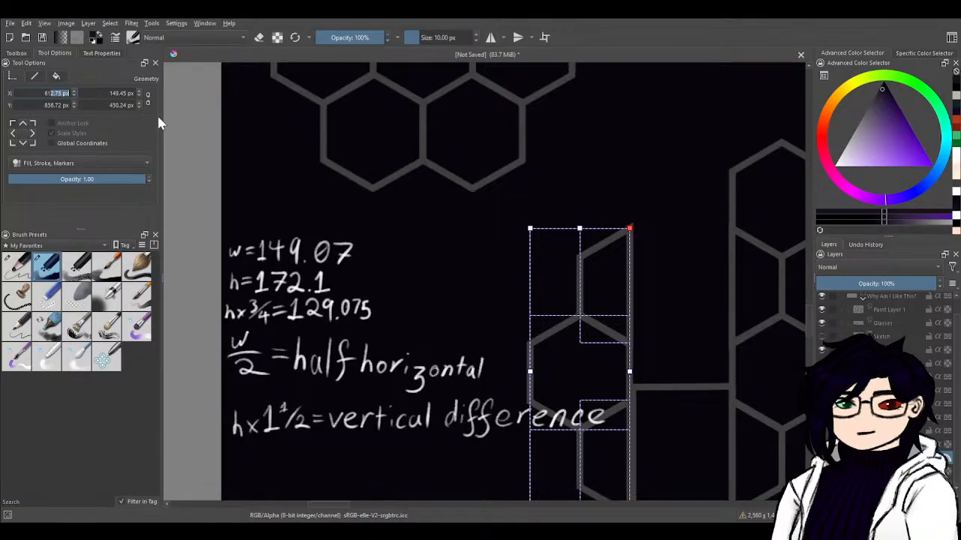
{"action": "type", "text": "6.98"}
{"action": "key", "text": "Return"}
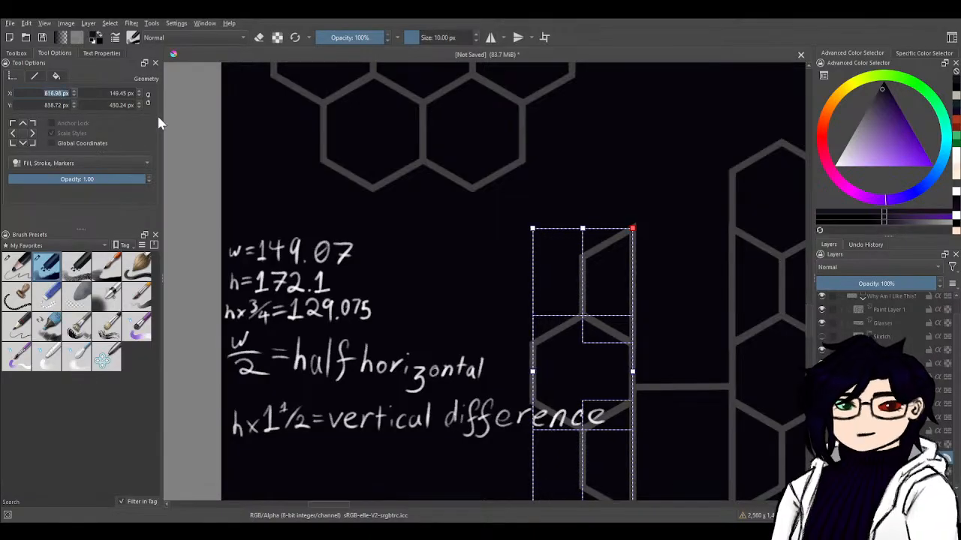
- Stretch the rectangle upward to a height of 437.75 px so its top edge meets the tips of the upper half hexagons
{"action": "left_click_drag", "start_coordinate": [485, 293], "coordinate": [324, 68]}
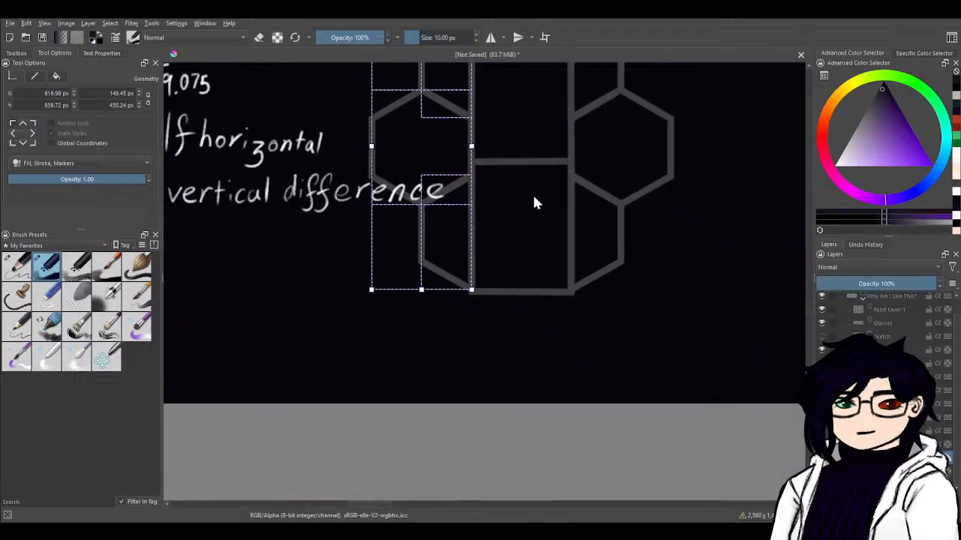
{"action": "left_click", "coordinate": [524, 188]}
{"action": "left_click", "coordinate": [525, 194]}
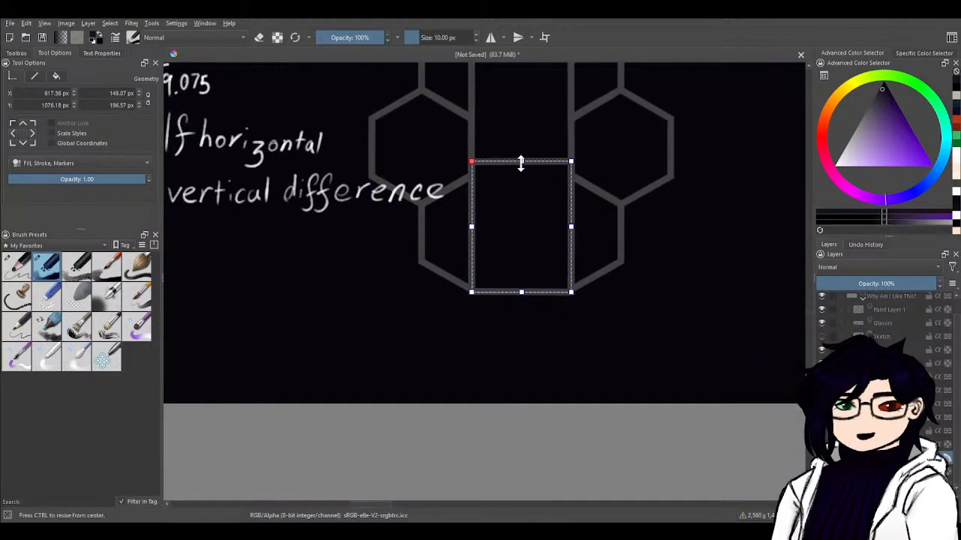
{"action": "left_click_drag", "start_coordinate": [521, 160], "coordinate": [514, 85]}
{"action": "key", "text": "ctrl+z"}
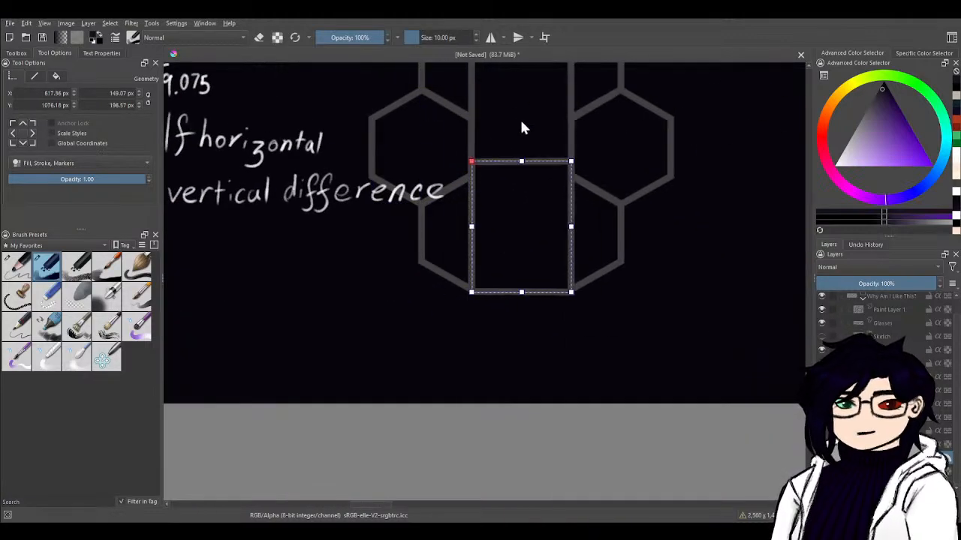
{"action": "left_click_drag", "start_coordinate": [520, 125], "coordinate": [505, 284]}
{"action": "scroll", "coordinate": [506, 284], "scroll_direction": "down", "scroll_amount": 1}
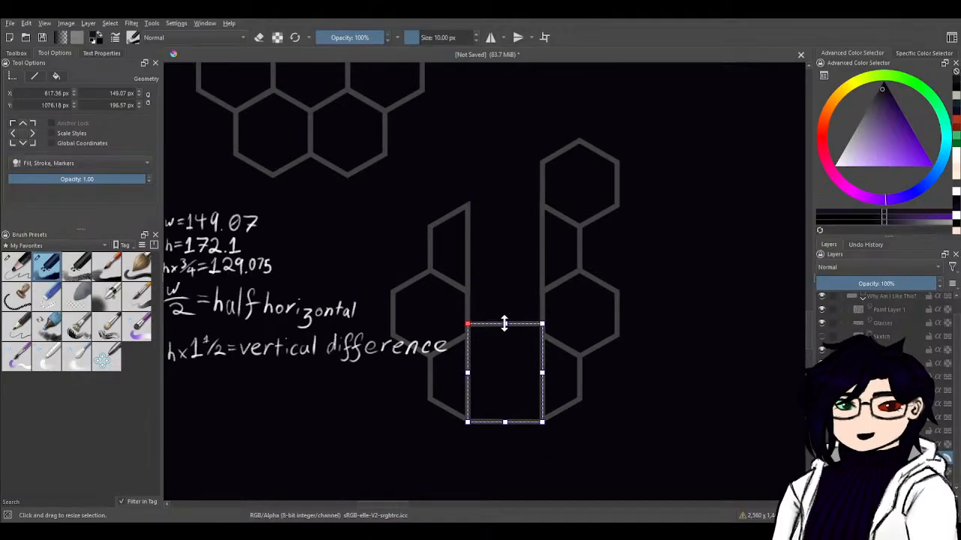
{"action": "left_click_drag", "start_coordinate": [504, 322], "coordinate": [514, 204]}
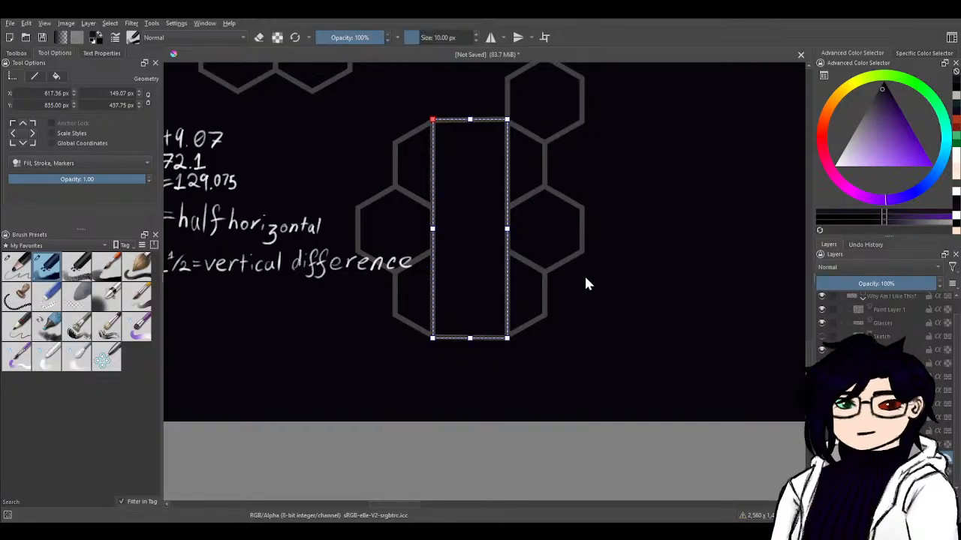
- Set the rectangle's position reference to its top-centre anchor point
{"action": "left_click_drag", "start_coordinate": [336, 199], "coordinate": [441, 339]}
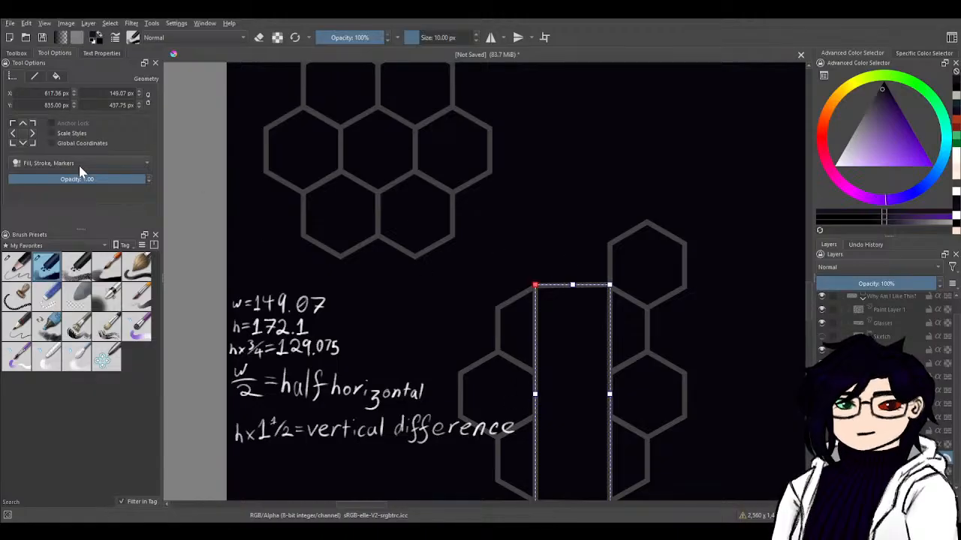
{"action": "left_click", "coordinate": [23, 123]}
{"action": "left_click_drag", "start_coordinate": [376, 174], "coordinate": [328, 222]}
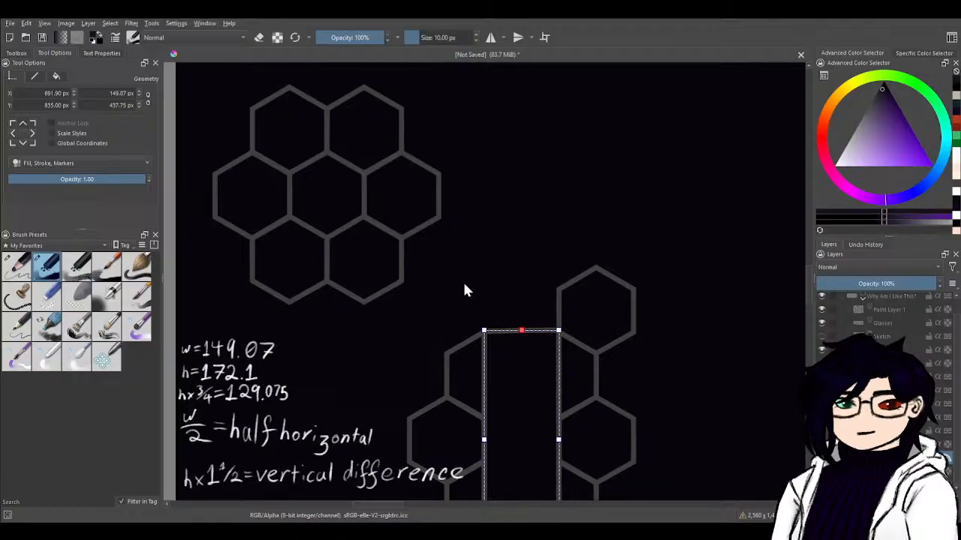
- Duplicate the complete honeycomb cluster and place the copy to the right of the original, above the rectangle figure
{"action": "left_click_drag", "start_coordinate": [463, 290], "coordinate": [225, 109]}
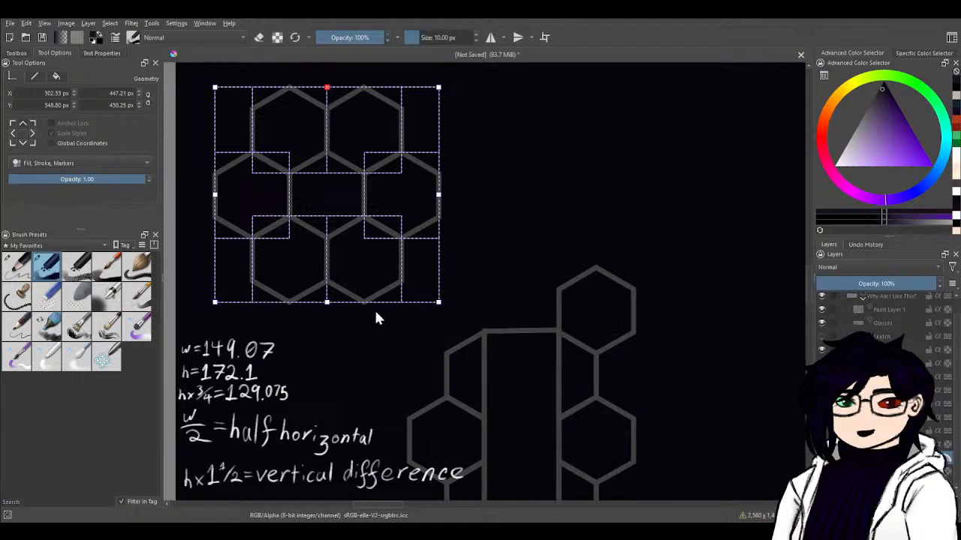
{"action": "left_click_drag", "start_coordinate": [375, 316], "coordinate": [364, 376]}
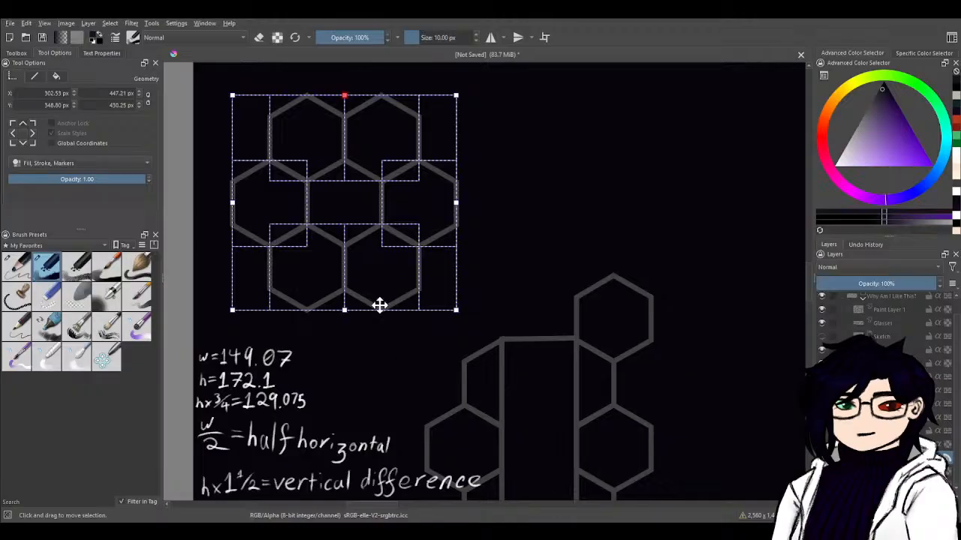
{"action": "left_click", "coordinate": [16, 54]}
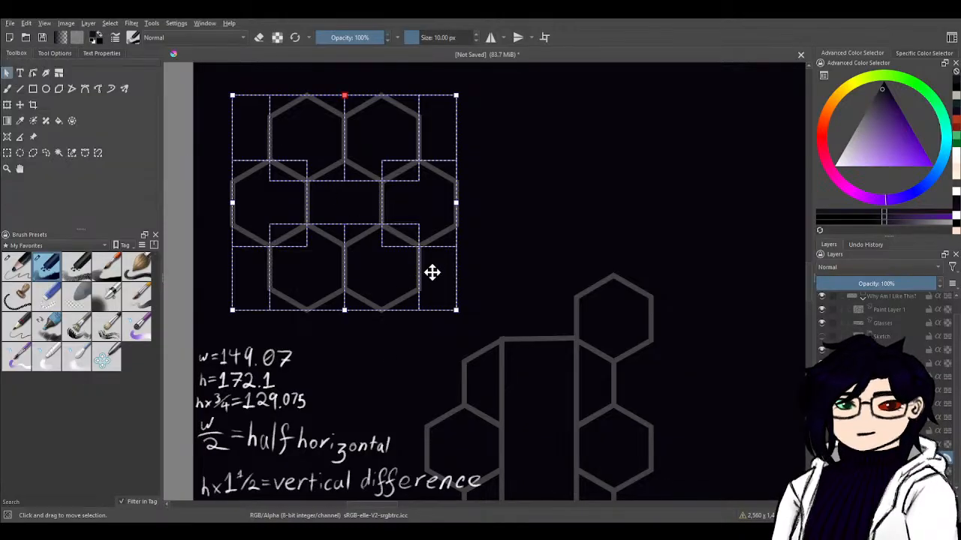
{"action": "left_click_drag", "start_coordinate": [431, 272], "coordinate": [454, 265]}
{"action": "left_click_drag", "start_coordinate": [382, 236], "coordinate": [587, 209]}
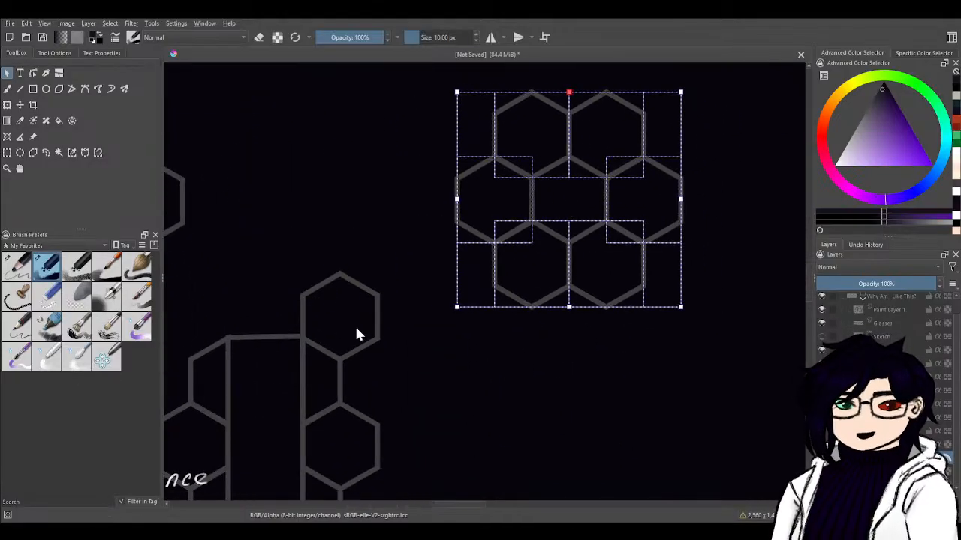
- Delete the extra hexagon above the rectangle's right column and lower the rectangle's top edge slightly below the half-hexagon tips
{"action": "left_click", "coordinate": [350, 323]}
{"action": "key", "text": "Delete"}
{"action": "left_click_drag", "start_coordinate": [281, 242], "coordinate": [397, 182]}
{"action": "left_click_drag", "start_coordinate": [535, 334], "coordinate": [506, 234]}
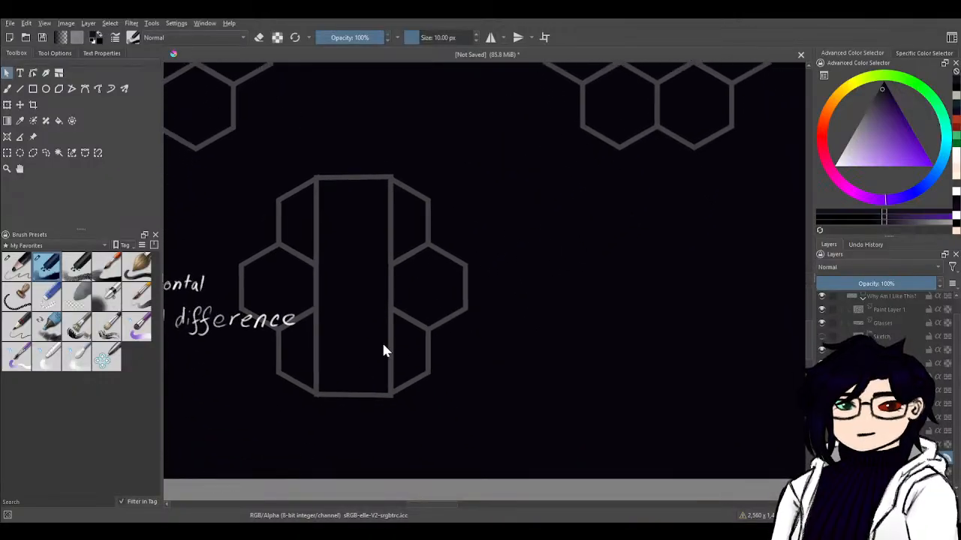
{"action": "left_click", "coordinate": [351, 324]}
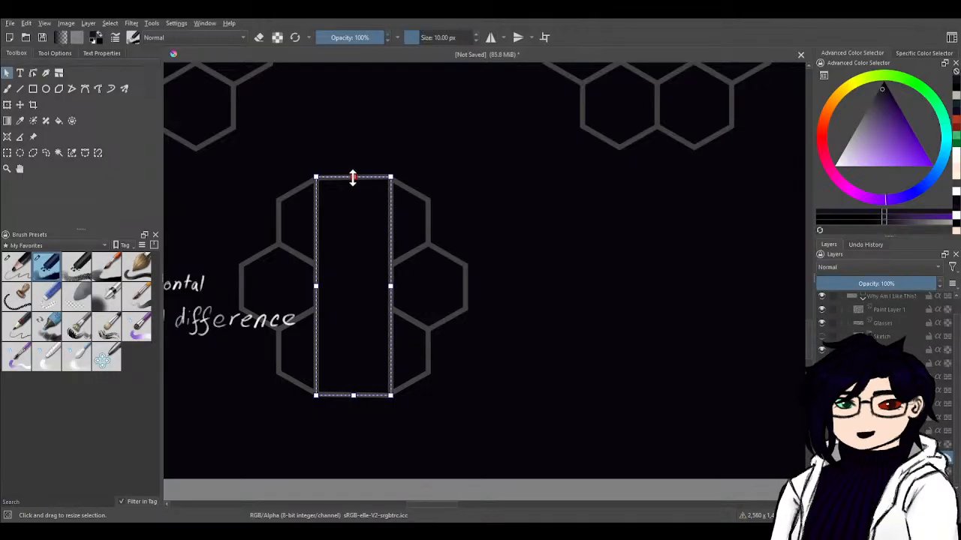
{"action": "mouse_move", "coordinate": [352, 178]}
{"action": "left_mouse_down"}
{"action": "mouse_move", "coordinate": [355, 291]}
{"action": "mouse_move", "coordinate": [352, 175]}
{"action": "mouse_move", "coordinate": [354, 185]}
{"action": "left_mouse_up"}
- Compare the X and Y positions and sizes of the half-hexagon columns on both sides of the rectangle
{"action": "left_click", "coordinate": [444, 316]}
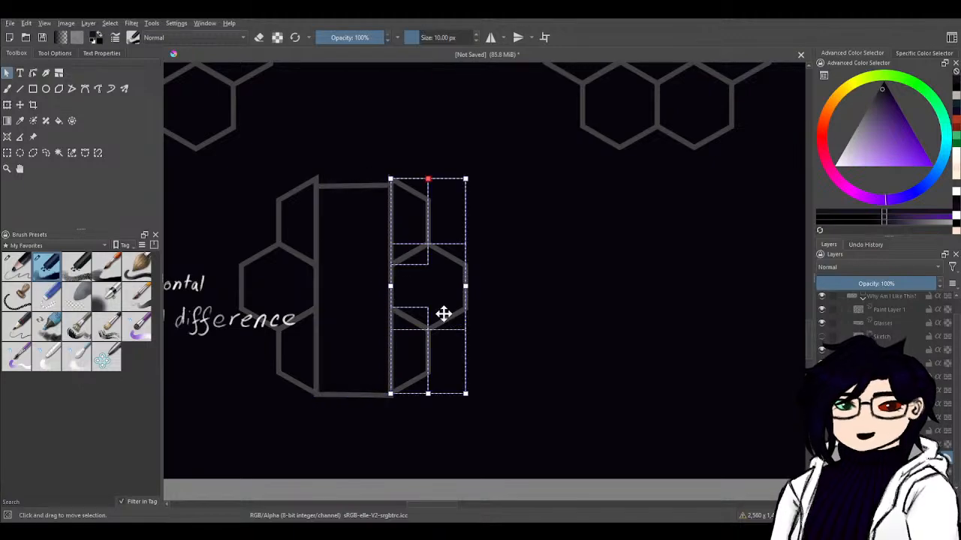
{"action": "left_click", "coordinate": [55, 53]}
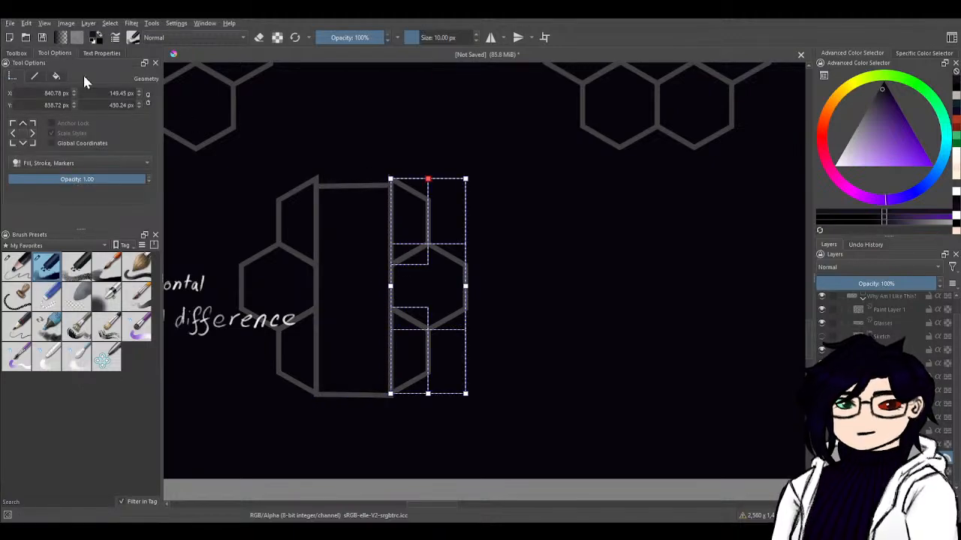
{"action": "left_click", "coordinate": [291, 358]}
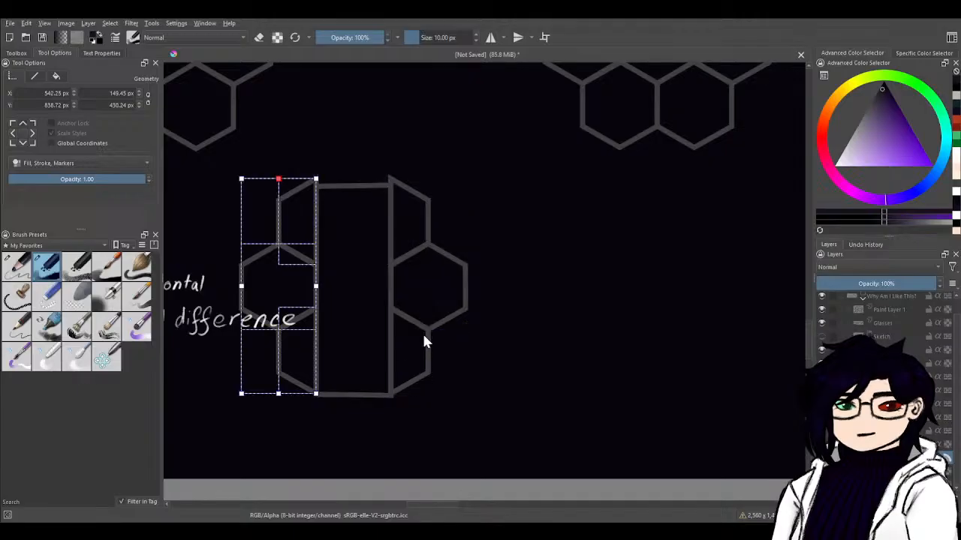
{"action": "left_click", "coordinate": [424, 341]}
{"action": "left_click", "coordinate": [289, 365]}
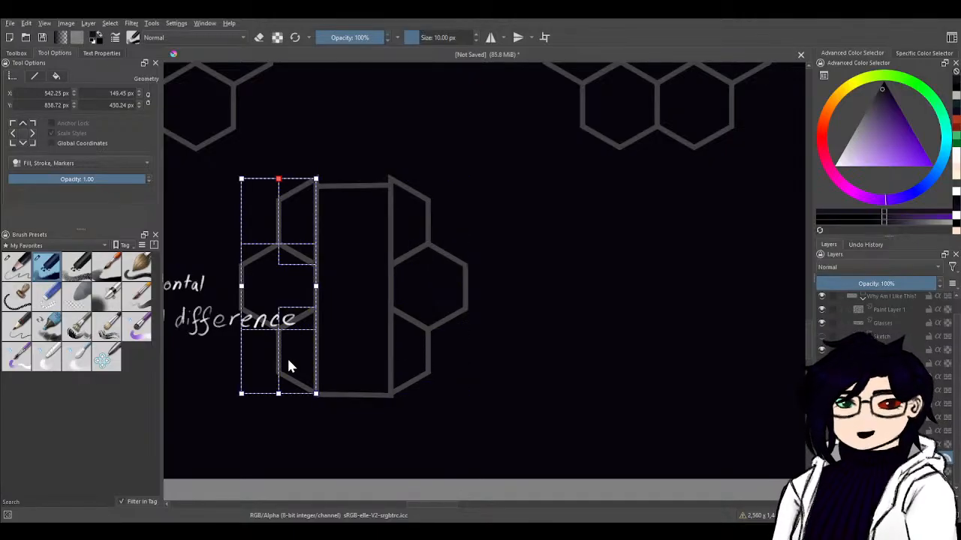
- Move the copied honeycomb cluster closer to the original, to about X 891 px, Y 320 px
{"action": "left_click_drag", "start_coordinate": [532, 230], "coordinate": [626, 428]}
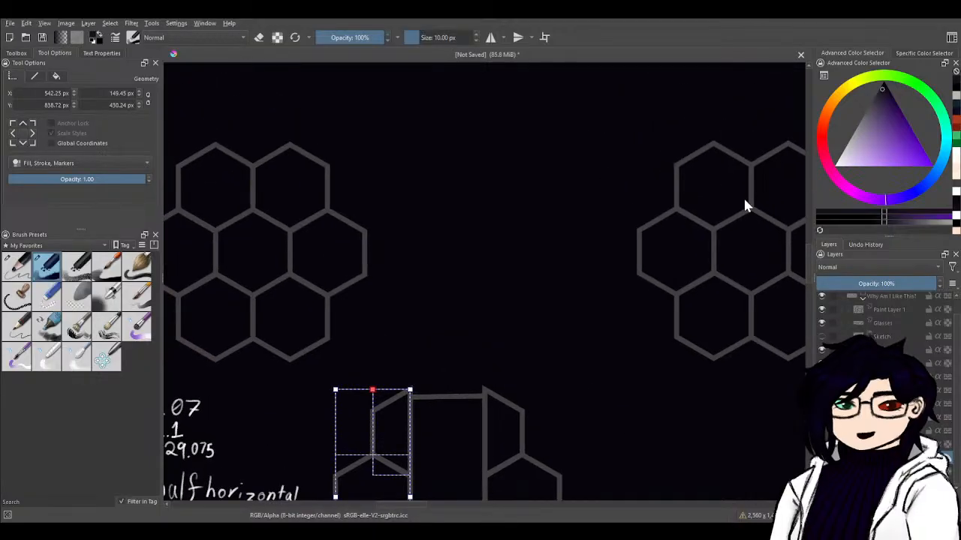
{"action": "left_click", "coordinate": [739, 201]}
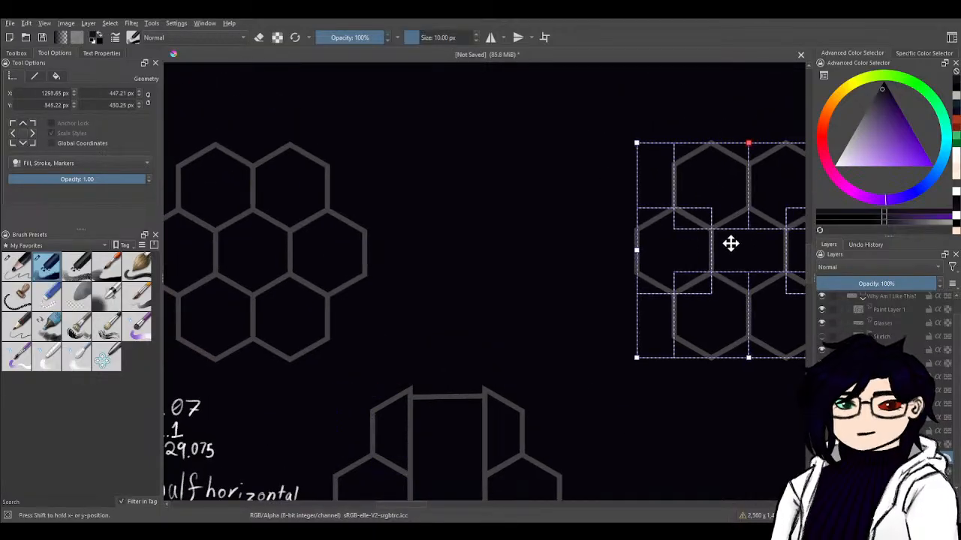
{"action": "left_click_drag", "start_coordinate": [729, 242], "coordinate": [525, 229]}
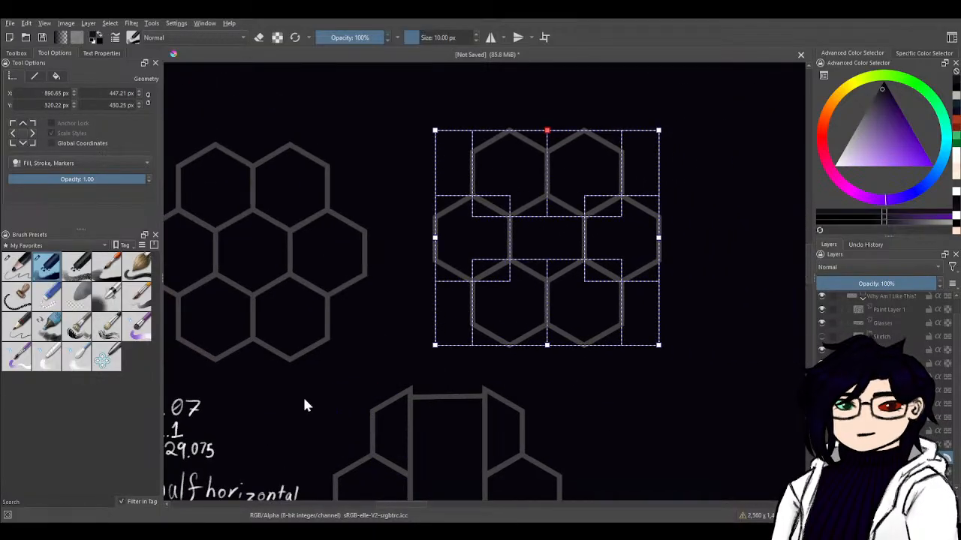
- Delete the two outer nodes of the copied cluster's leftmost and rightmost hexagons to cut both down to half hexagons
{"action": "left_click", "coordinate": [20, 53]}
{"action": "left_click", "coordinate": [586, 295]}
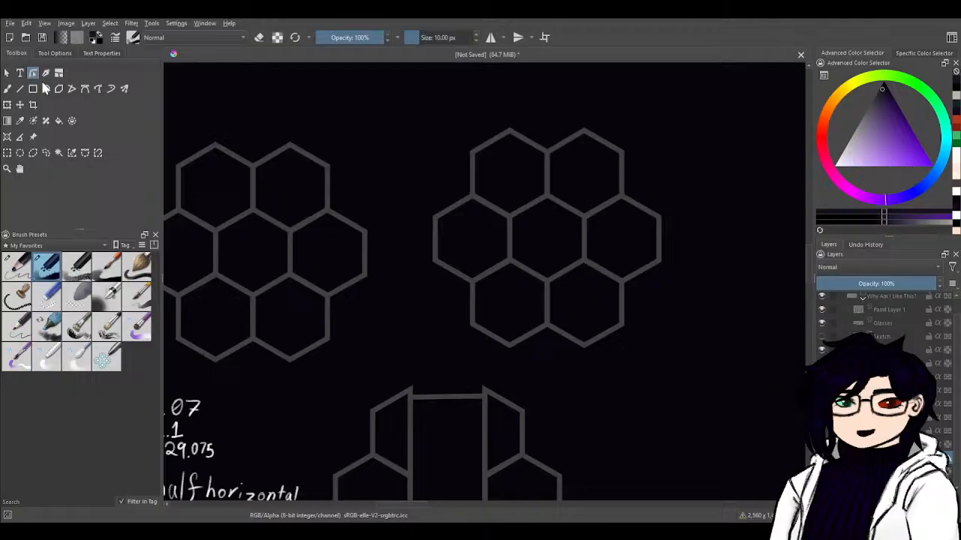
{"action": "left_click", "coordinate": [7, 72]}
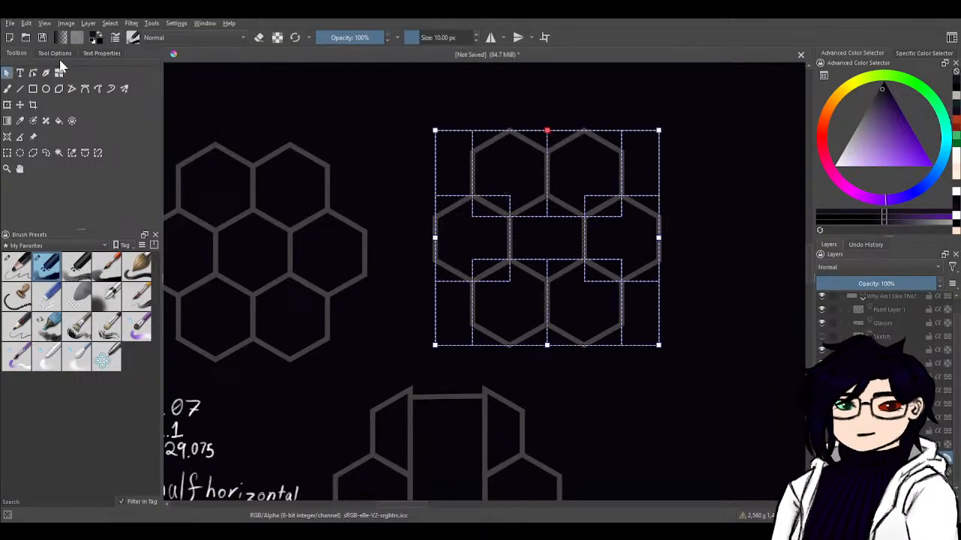
{"action": "left_click", "coordinate": [33, 72]}
{"action": "left_click", "coordinate": [481, 242]}
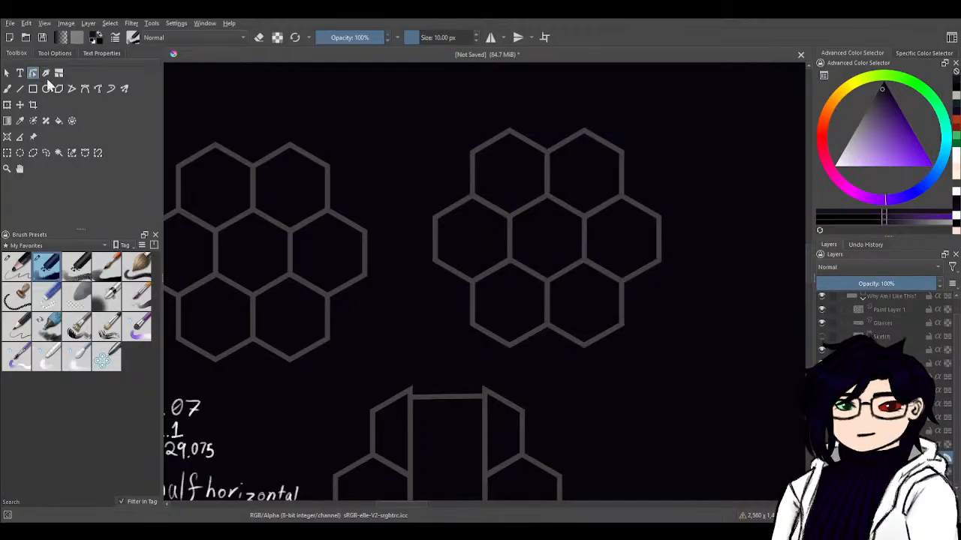
{"action": "left_click", "coordinate": [6, 74]}
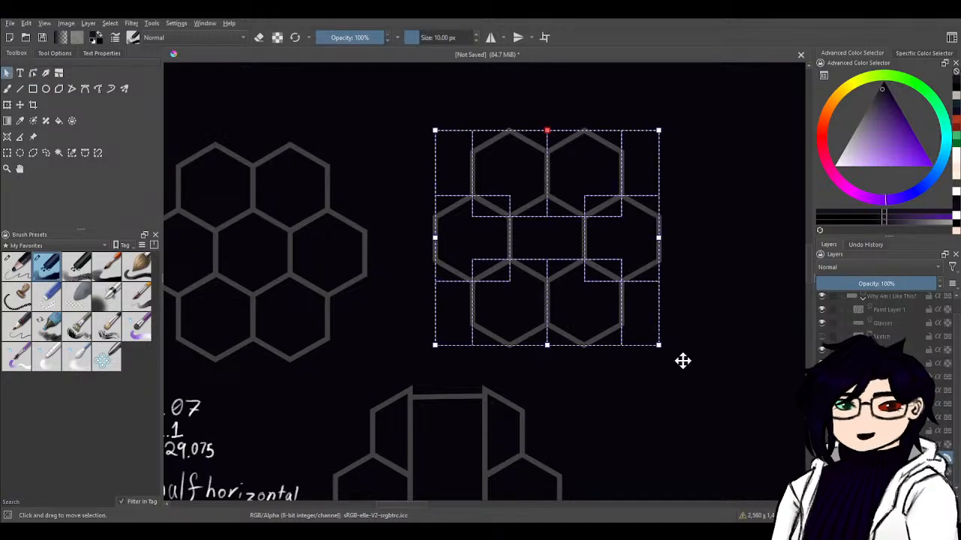
{"action": "left_click", "coordinate": [33, 73]}
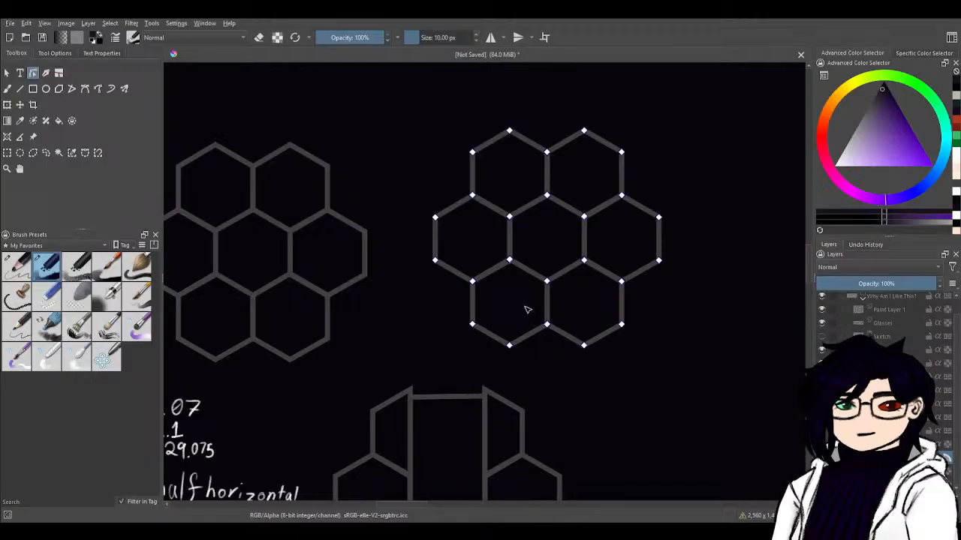
{"action": "left_click_drag", "start_coordinate": [421, 198], "coordinate": [462, 325]}
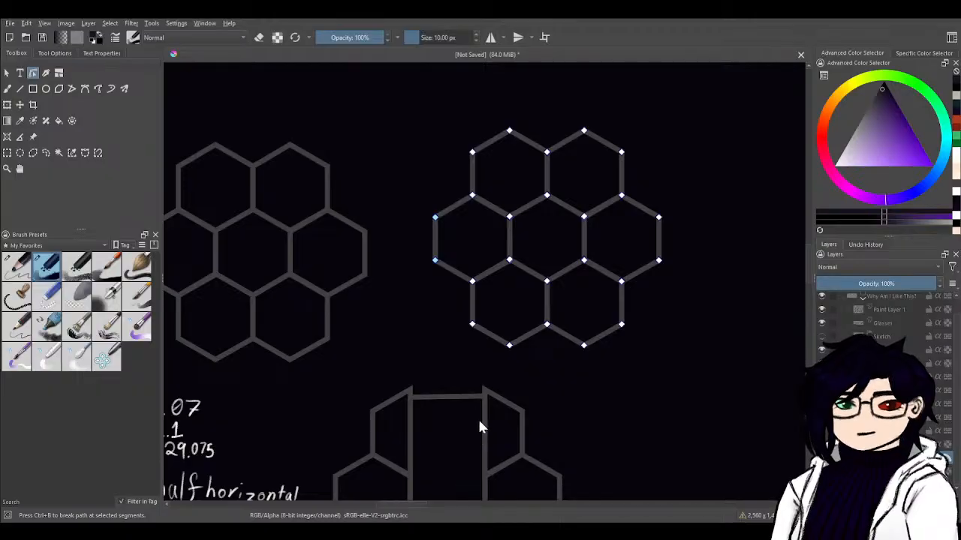
{"action": "key", "text": "Delete"}
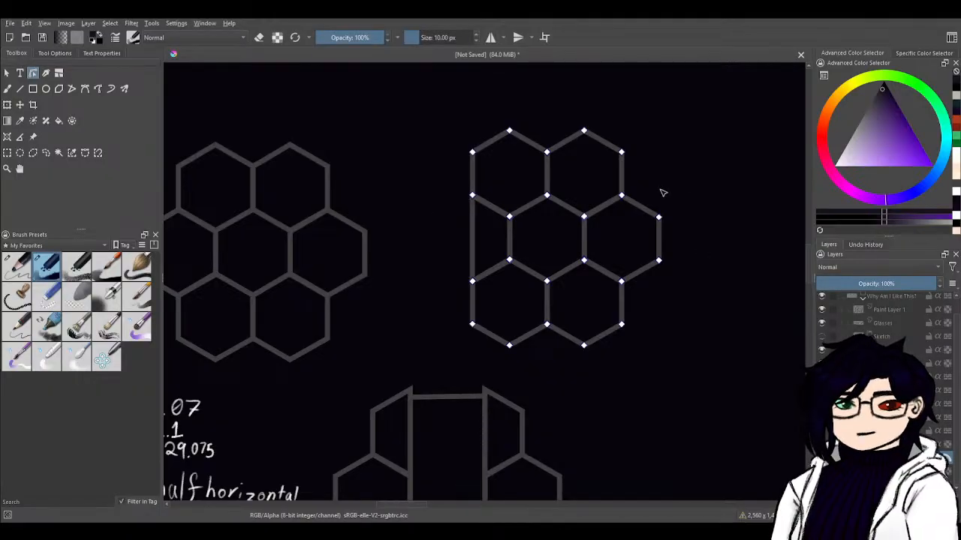
{"action": "left_click_drag", "start_coordinate": [653, 195], "coordinate": [704, 306]}
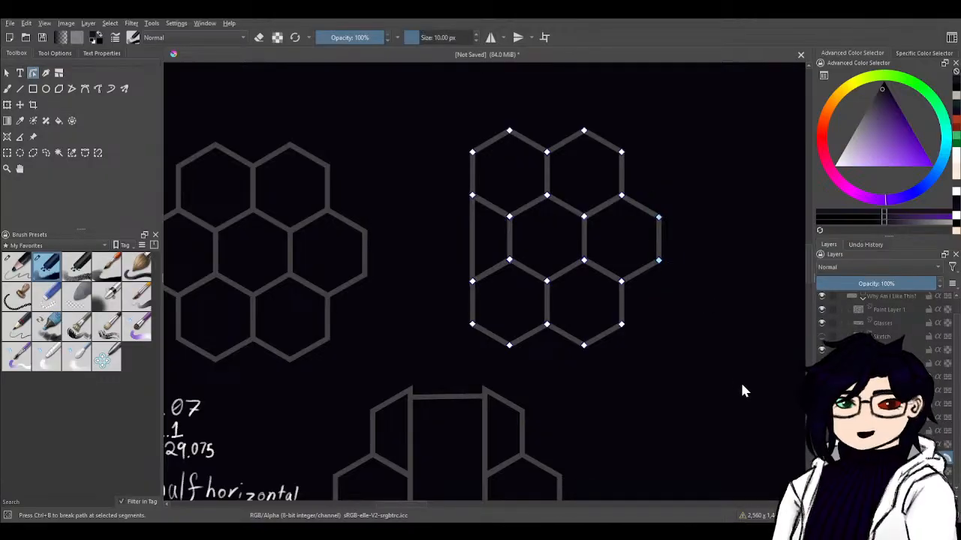
{"action": "key", "text": "Delete"}
- Move the trimmed cluster down onto the rectangle figure so the two patterns overlap
{"action": "left_click_drag", "start_coordinate": [615, 435], "coordinate": [728, 361]}
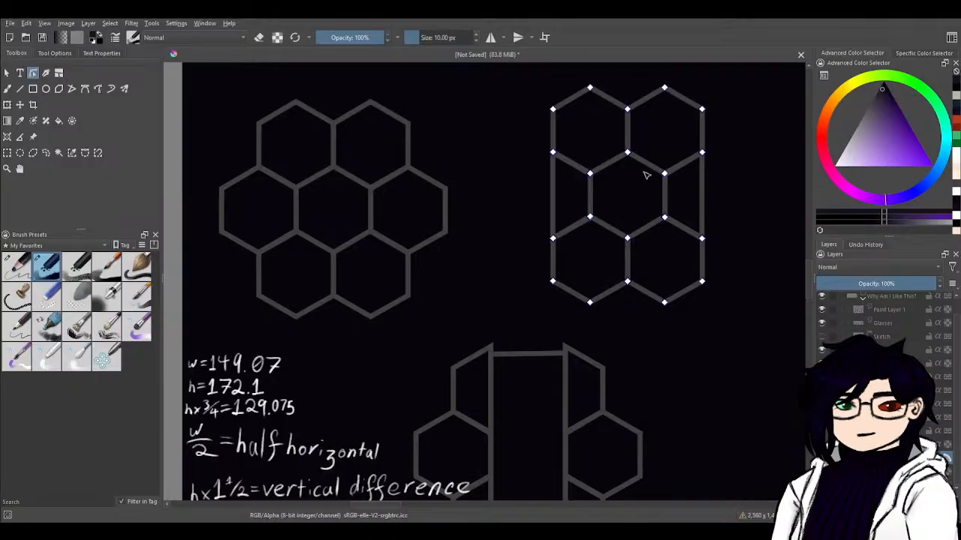
{"action": "mouse_move", "coordinate": [727, 419]}
{"action": "left_mouse_down"}
{"action": "mouse_move", "coordinate": [698, 400]}
{"action": "mouse_move", "coordinate": [686, 365]}
{"action": "mouse_move", "coordinate": [697, 440]}
{"action": "mouse_move", "coordinate": [694, 341]}
{"action": "mouse_move", "coordinate": [736, 340]}
{"action": "left_mouse_up"}
{"action": "mouse_move", "coordinate": [760, 247]}
{"action": "left_mouse_down"}
{"action": "mouse_move", "coordinate": [735, 349]}
{"action": "mouse_move", "coordinate": [723, 292]}
{"action": "mouse_move", "coordinate": [735, 235]}
{"action": "mouse_move", "coordinate": [761, 285]}
{"action": "left_mouse_up"}
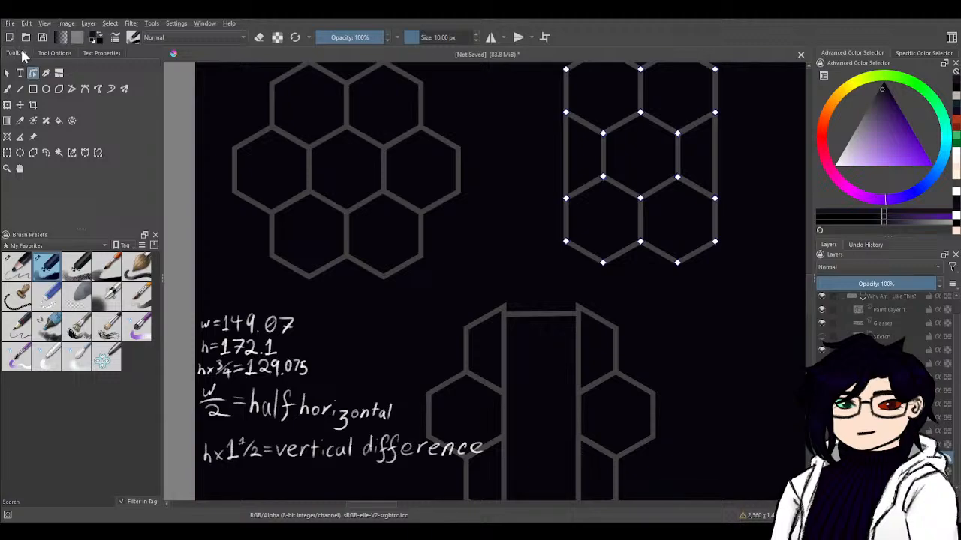
{"action": "left_click", "coordinate": [7, 73]}
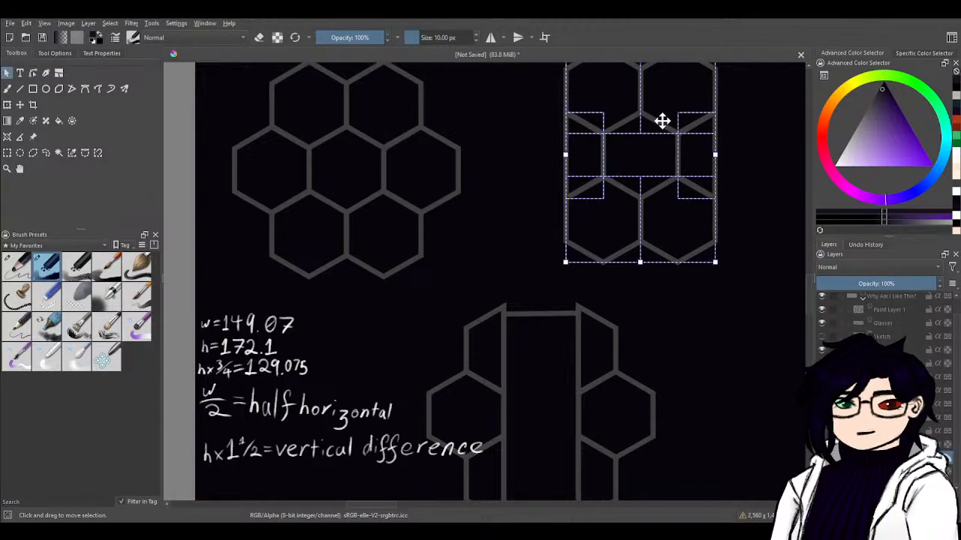
{"action": "left_click_drag", "start_coordinate": [662, 120], "coordinate": [584, 352]}
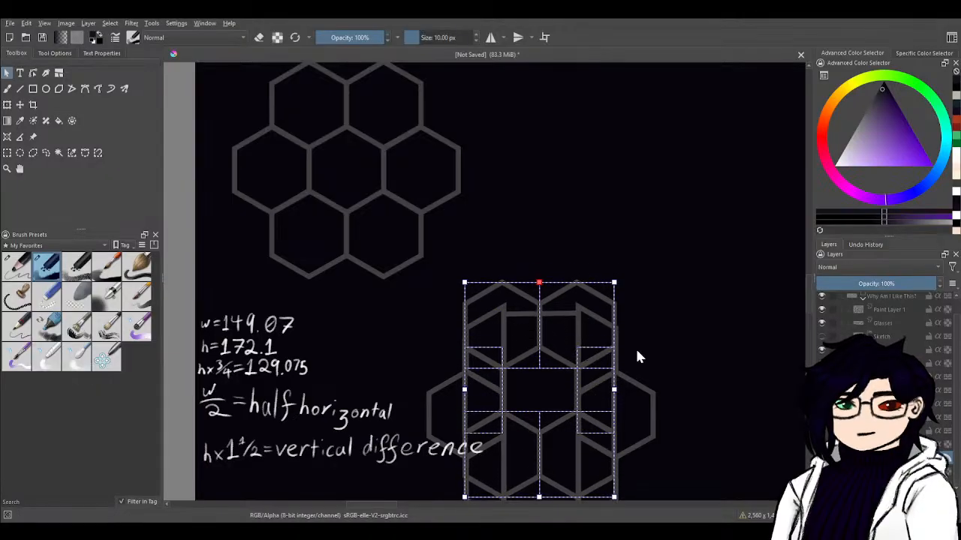
- Undo the cluster's move and both outer node deletions
{"action": "key", "text": "ctrl+z"}
{"action": "key", "text": "ctrl+z"}
{"action": "key", "text": "ctrl+z"}
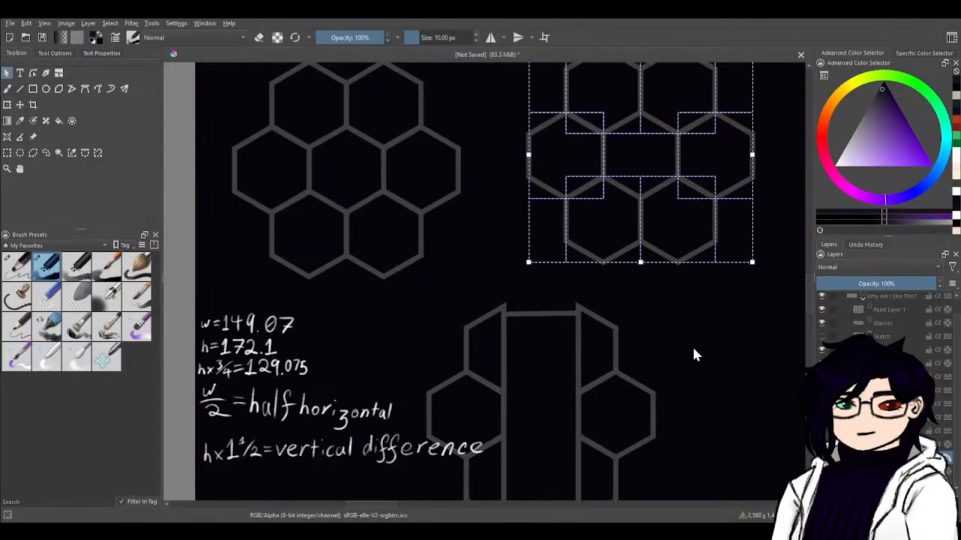
- Select all the hexagons of the copied honeycomb cluster together
{"action": "mouse_move", "coordinate": [692, 393]}
{"action": "left_mouse_down"}
{"action": "mouse_move", "coordinate": [725, 425]}
{"action": "mouse_move", "coordinate": [690, 414]}
{"action": "mouse_move", "coordinate": [696, 424]}
{"action": "left_mouse_up"}
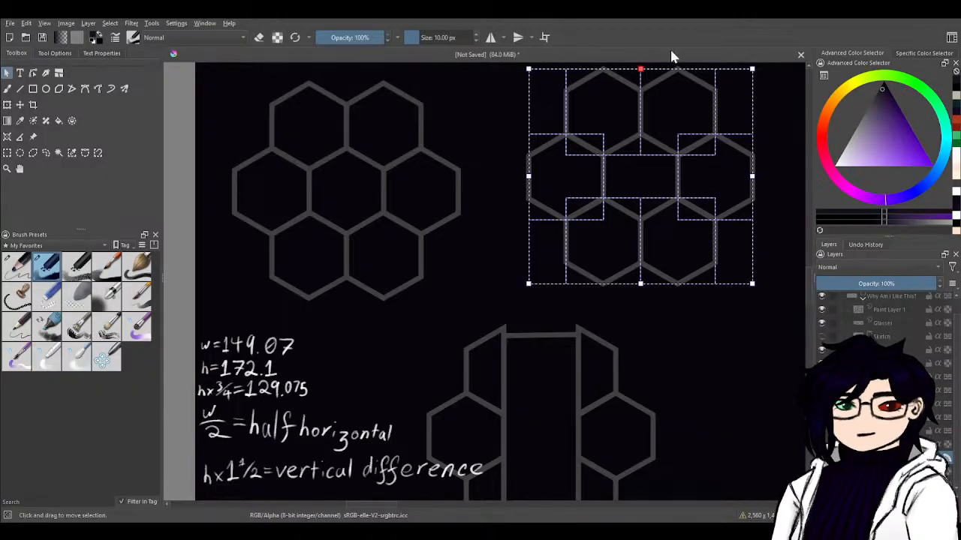
{"action": "scroll", "coordinate": [695, 297], "scroll_direction": "down", "scroll_amount": 3}
{"action": "scroll", "coordinate": [689, 312], "scroll_direction": "up", "scroll_amount": 1}
{"action": "left_click_drag", "start_coordinate": [694, 389], "coordinate": [684, 339]}
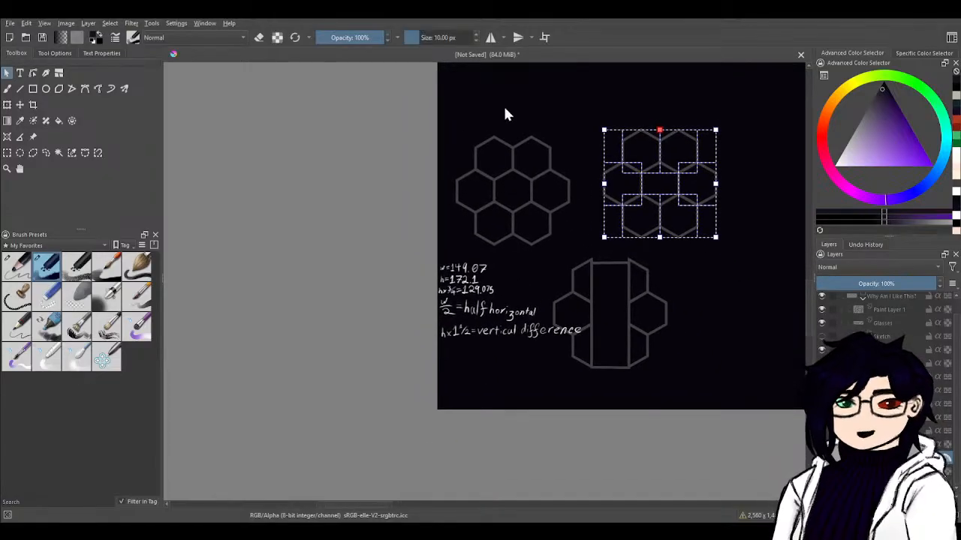
{"action": "left_click_drag", "start_coordinate": [582, 251], "coordinate": [429, 126]}
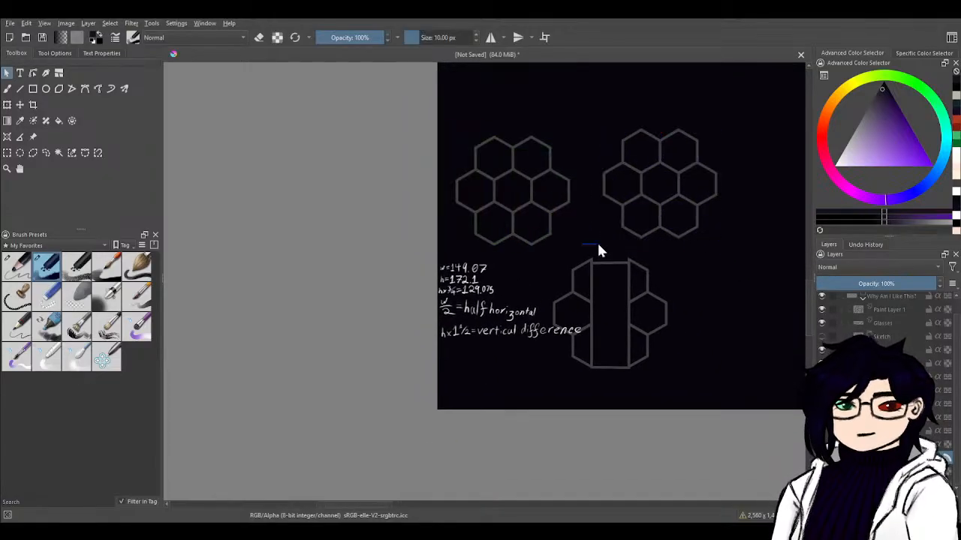
{"action": "left_click_drag", "start_coordinate": [728, 258], "coordinate": [605, 130]}
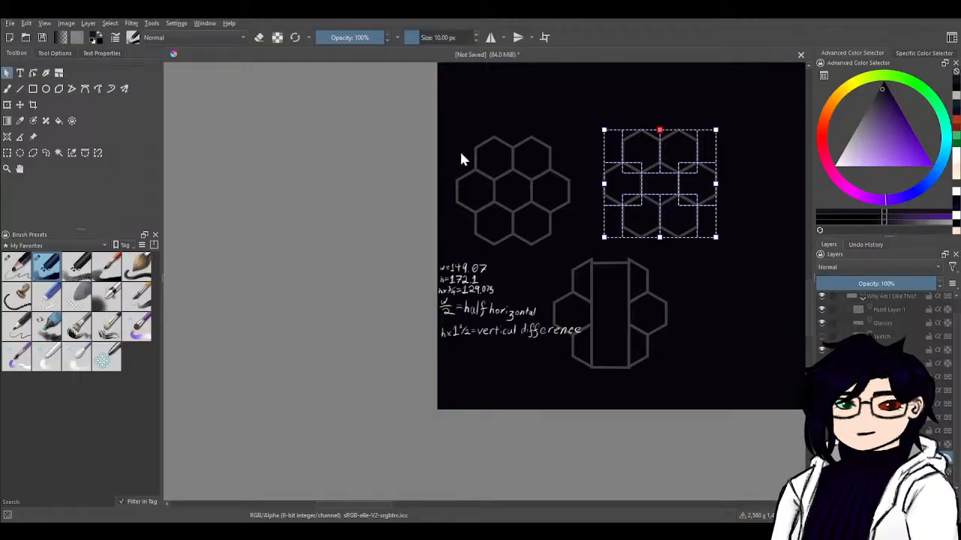
{"action": "left_click_drag", "start_coordinate": [567, 235], "coordinate": [605, 225]}
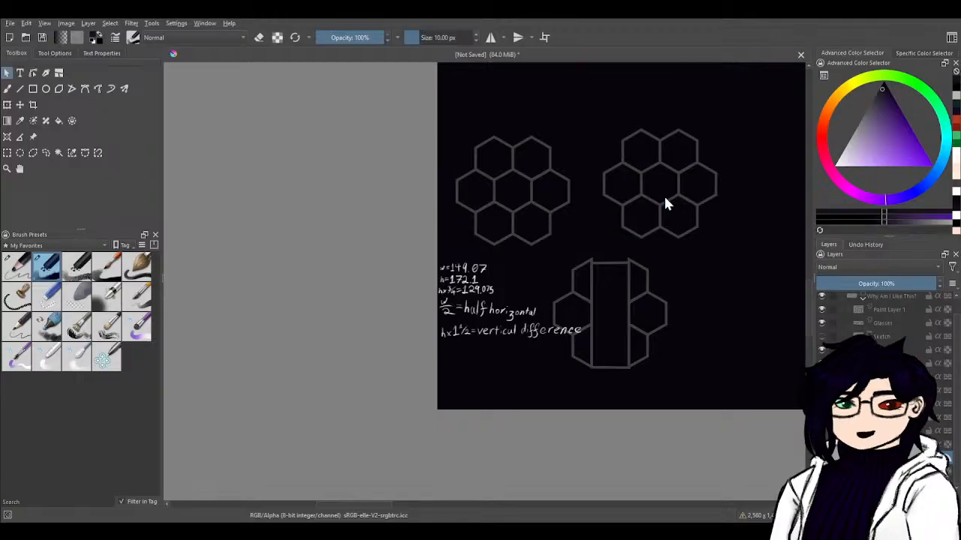
{"action": "left_click", "coordinate": [627, 194]}
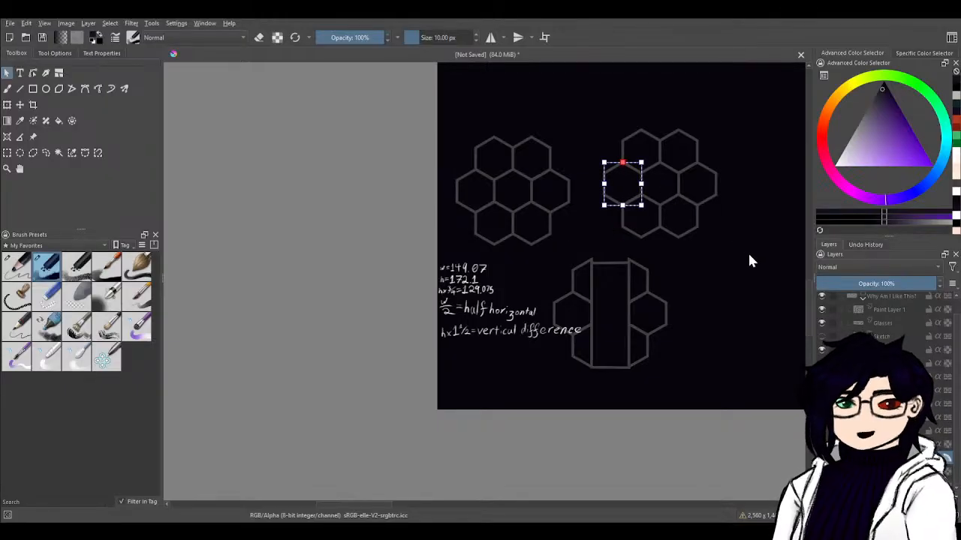
{"action": "left_click_drag", "start_coordinate": [750, 255], "coordinate": [592, 112]}
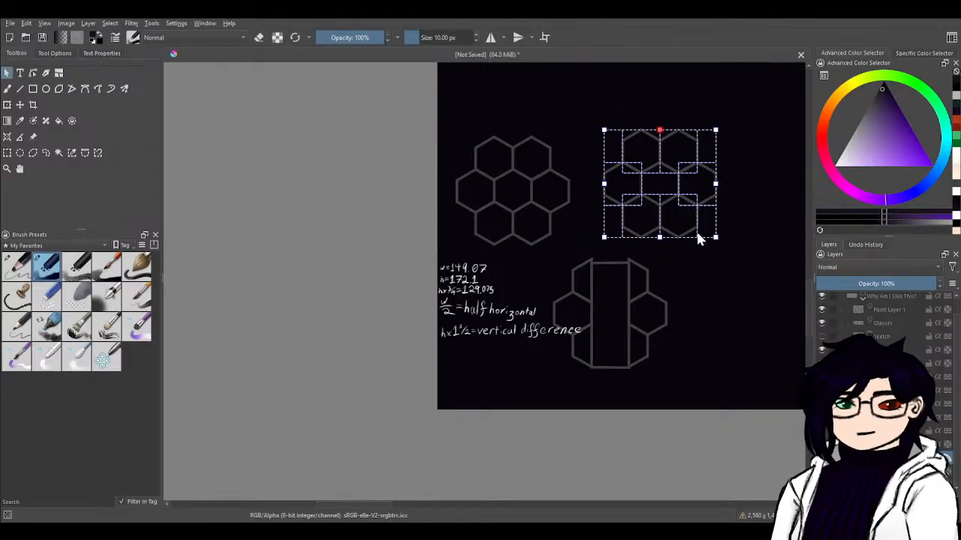
- Select the original honeycomb cluster and look up the X and Y position of its top-centre reference point
{"action": "left_click_drag", "start_coordinate": [451, 103], "coordinate": [571, 246]}
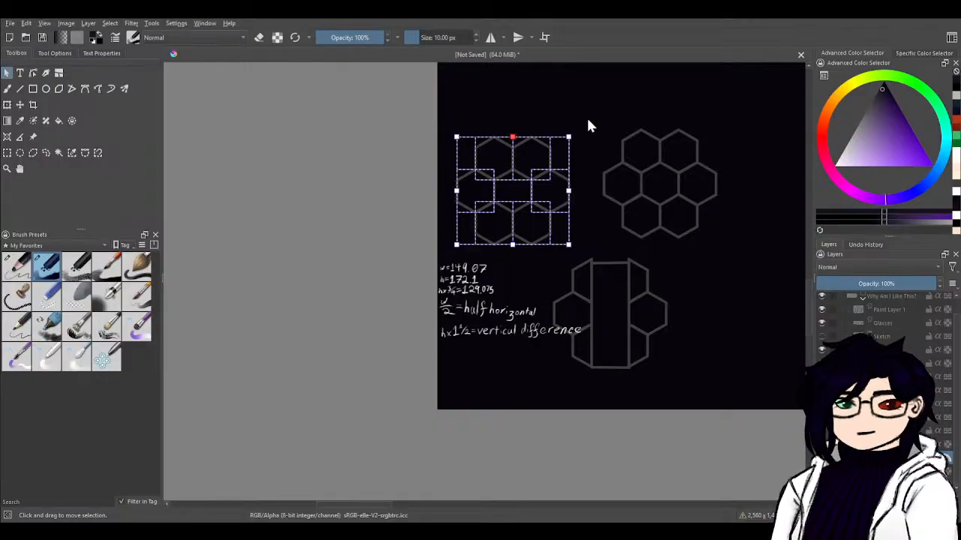
{"action": "left_click", "coordinate": [33, 73]}
{"action": "left_click", "coordinate": [228, 188]}
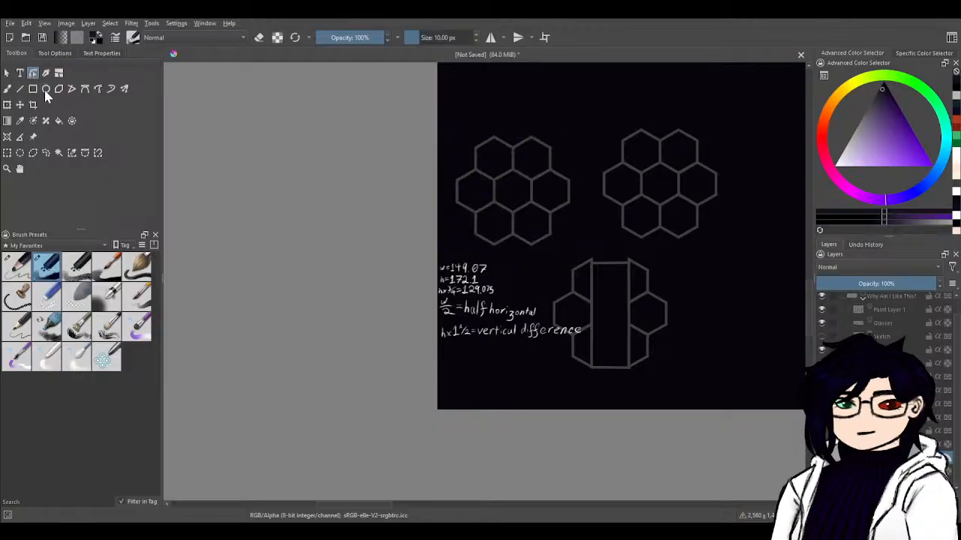
{"action": "left_click", "coordinate": [7, 73]}
{"action": "left_click", "coordinate": [477, 212]}
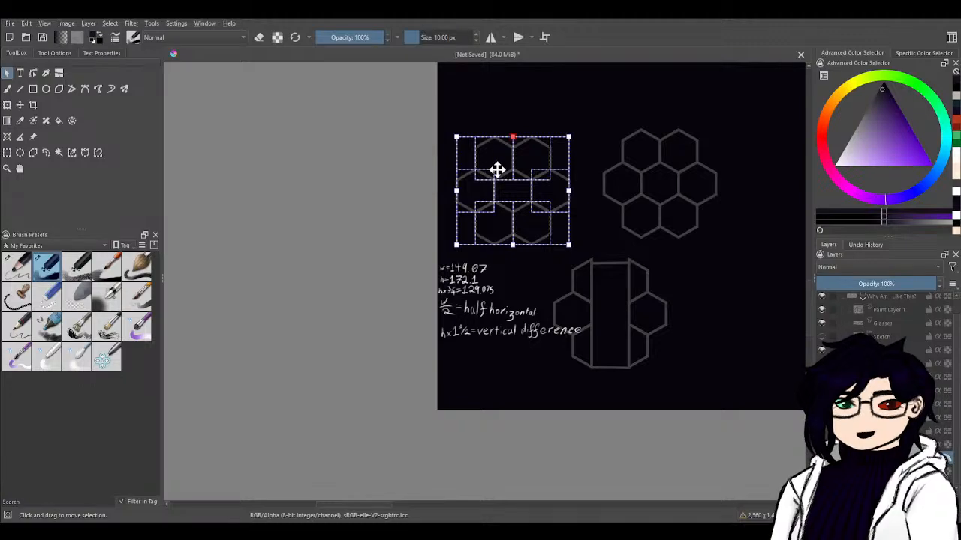
{"action": "left_click", "coordinate": [63, 51]}
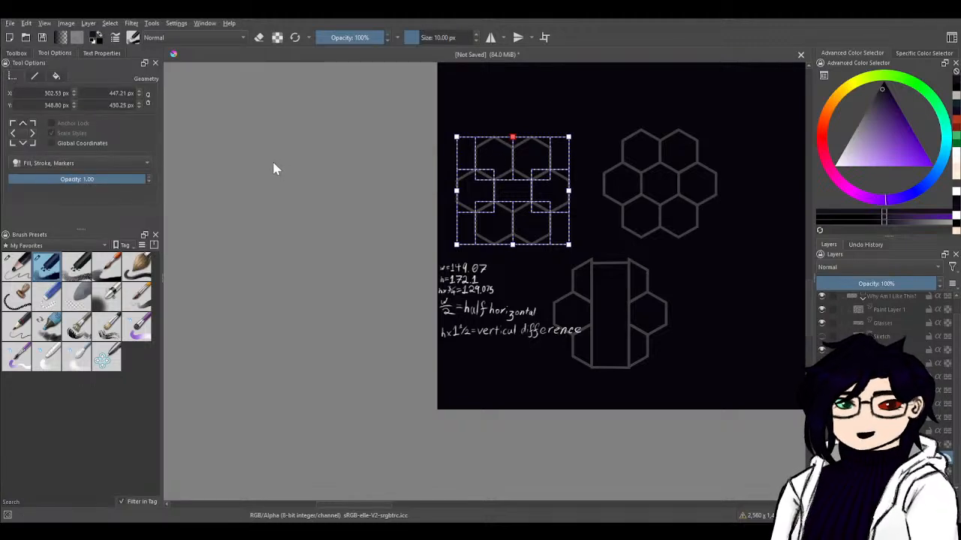
{"action": "double_click", "coordinate": [56, 93]}
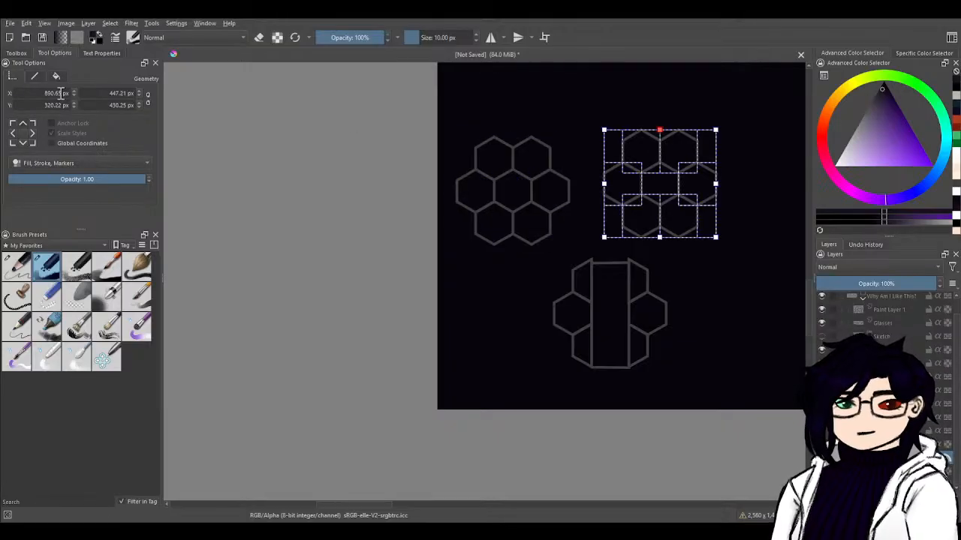
- Set the copied honeycomb cluster's top-centre position to X 302.53 px and Y 348.80 px
{"action": "double_click", "coordinate": [58, 92]}
{"action": "type", "text": "502.53"}
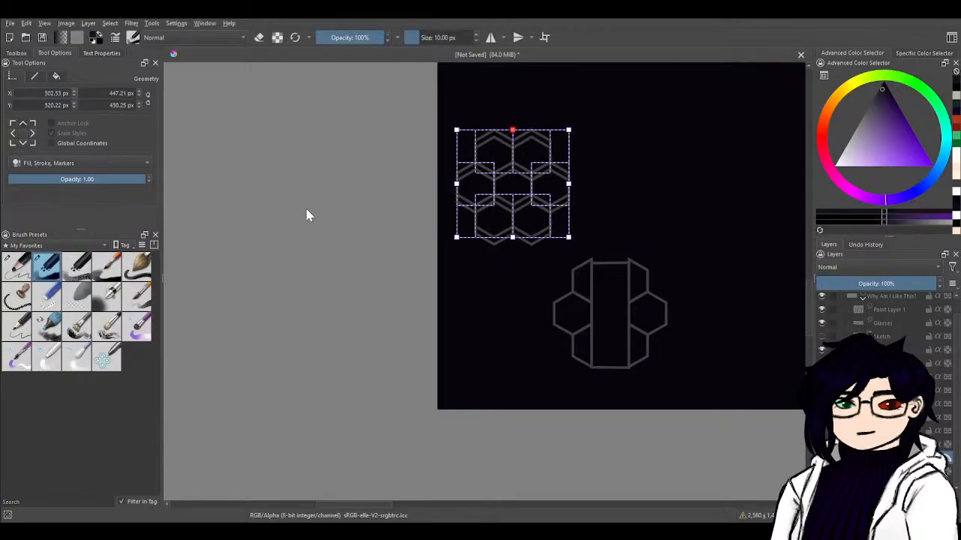
{"action": "key", "text": "Return"}
{"action": "key", "text": "Tab"}
{"action": "type", "text": "346.80"}
{"action": "key", "text": "Return"}
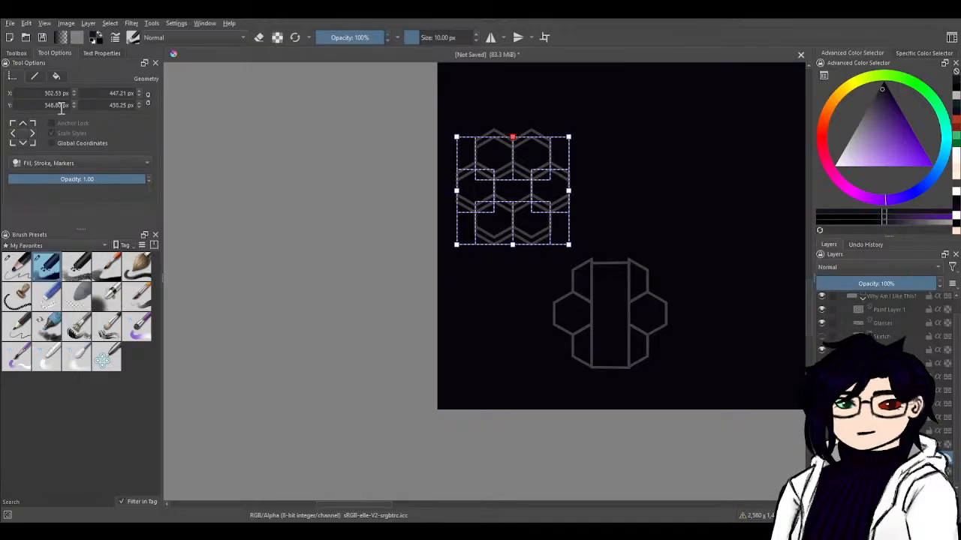
- Undo the Y change, switch the copied cluster's reference point to bottom centre and set its Y to 348.80 px
{"action": "left_click_drag", "start_coordinate": [62, 106], "coordinate": [22, 103]}
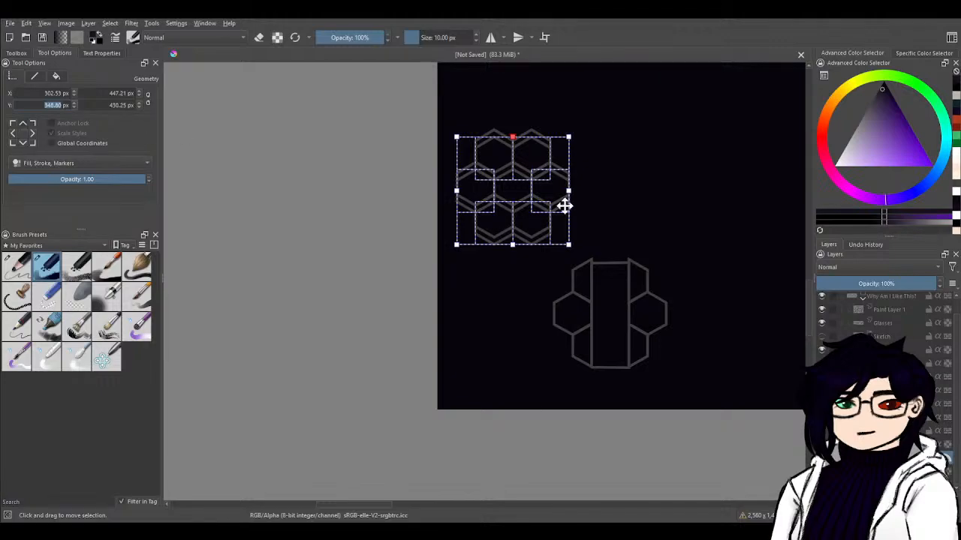
{"action": "left_click", "coordinate": [529, 128]}
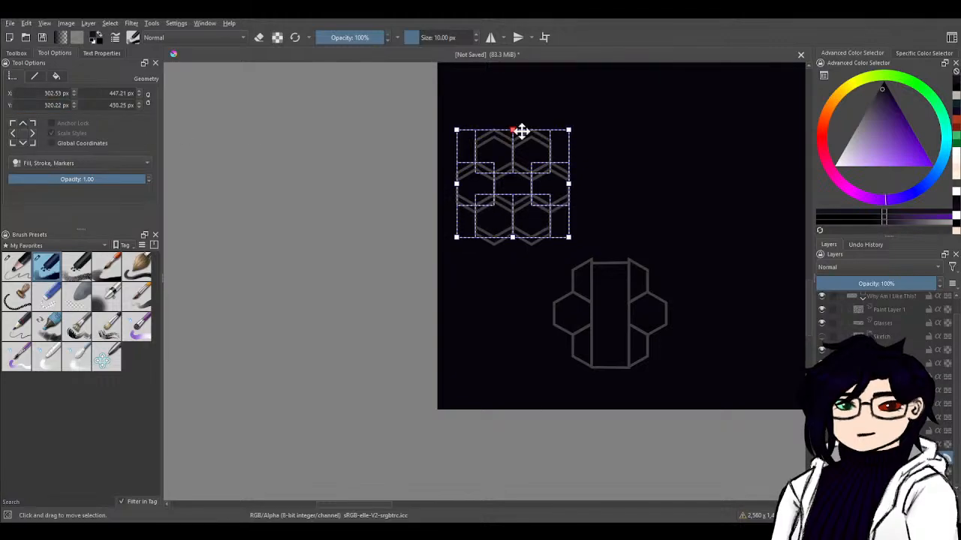
{"action": "left_click", "coordinate": [22, 144]}
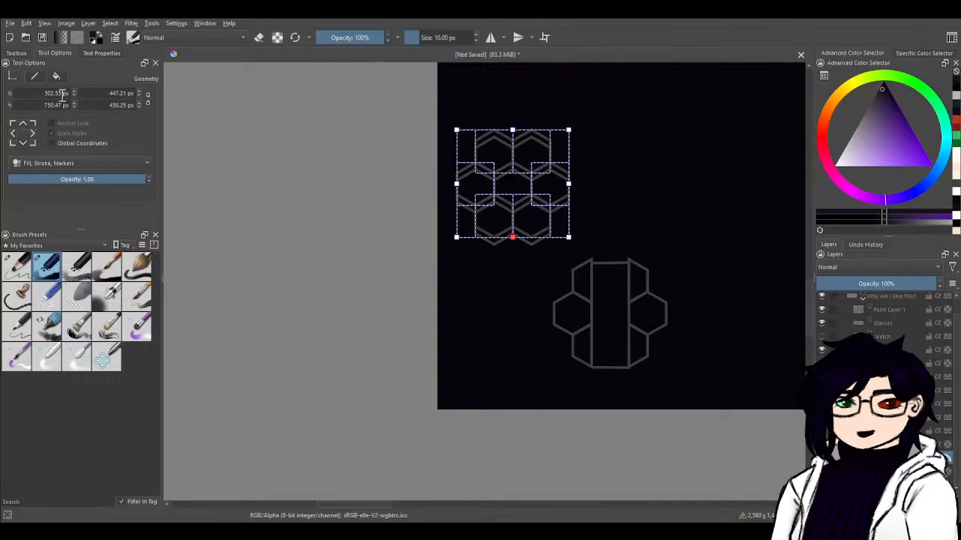
{"action": "left_click_drag", "start_coordinate": [62, 105], "coordinate": [41, 105]}
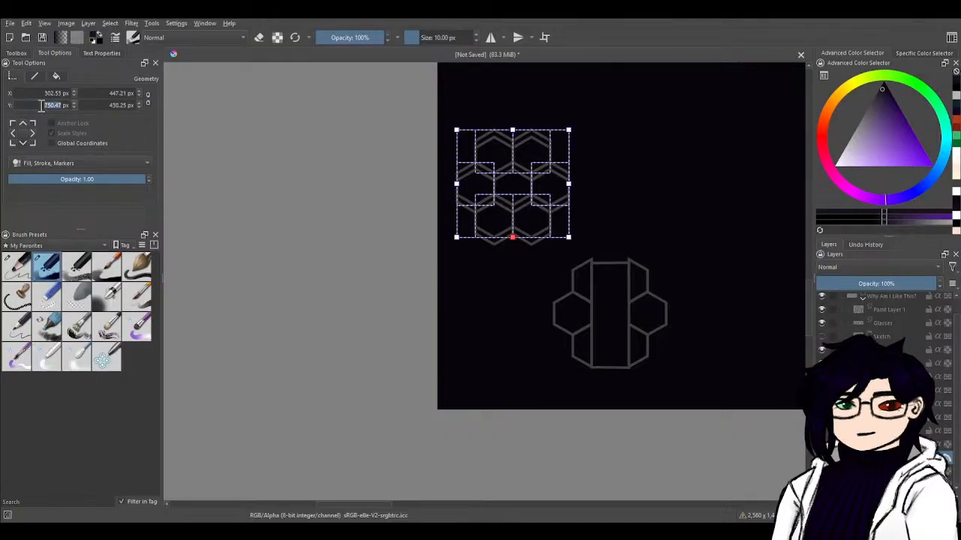
{"action": "type", "text": "348.80"}
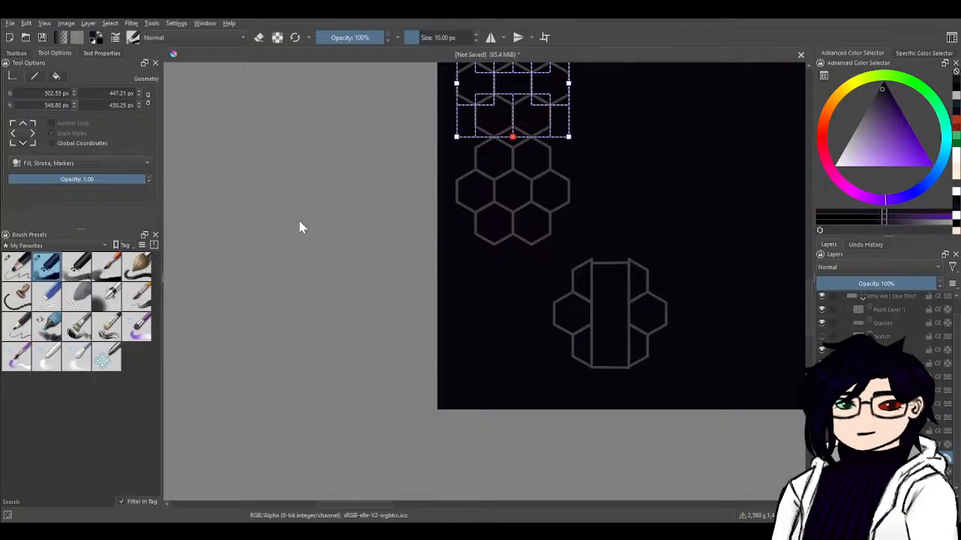
- Show the handwritten measurements and set the copied cluster's bottom-centre Y to 520.90 px, lowering it by one 172.1 px hexagon height
{"action": "key", "text": "alt+Tab"}
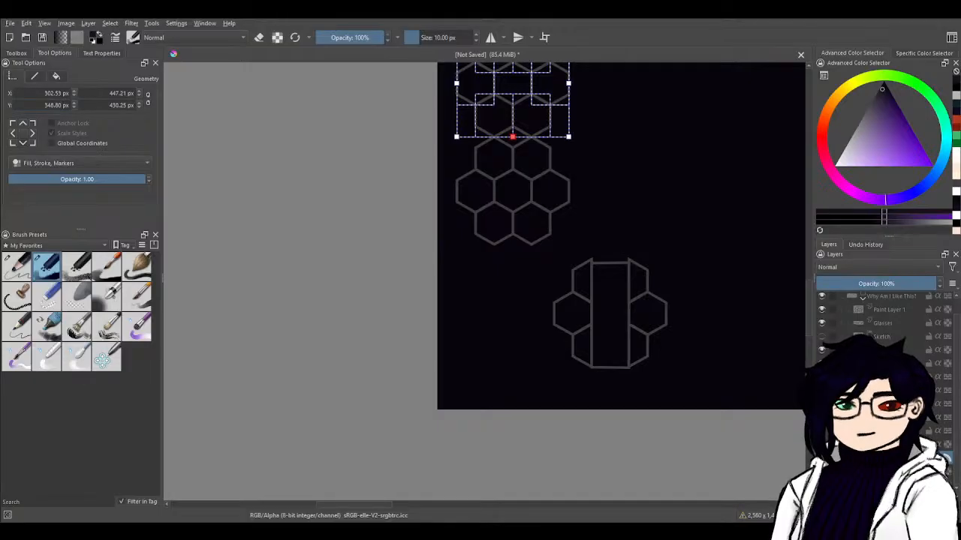
{"action": "left_click", "coordinate": [821, 444]}
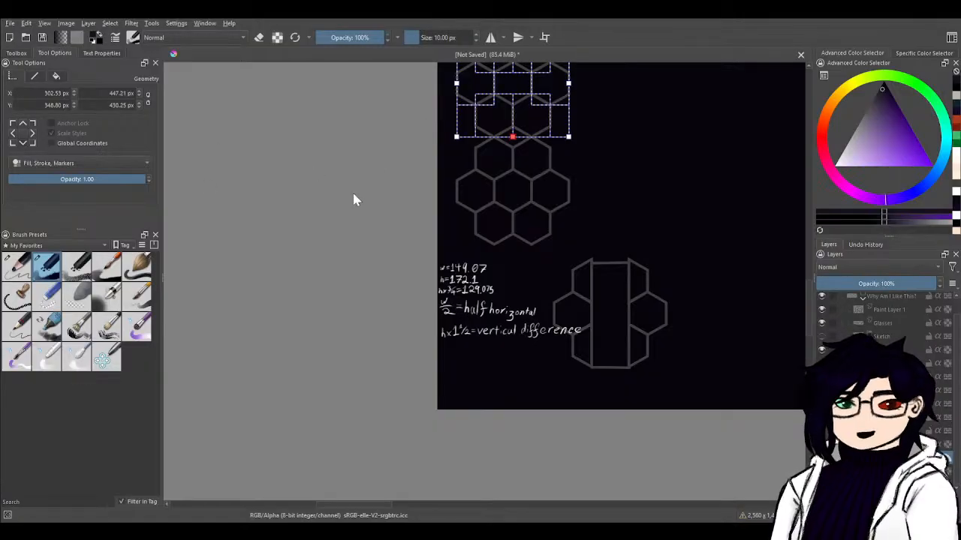
{"action": "left_click", "coordinate": [61, 105]}
{"action": "left_click_drag", "start_coordinate": [62, 105], "coordinate": [45, 105]}
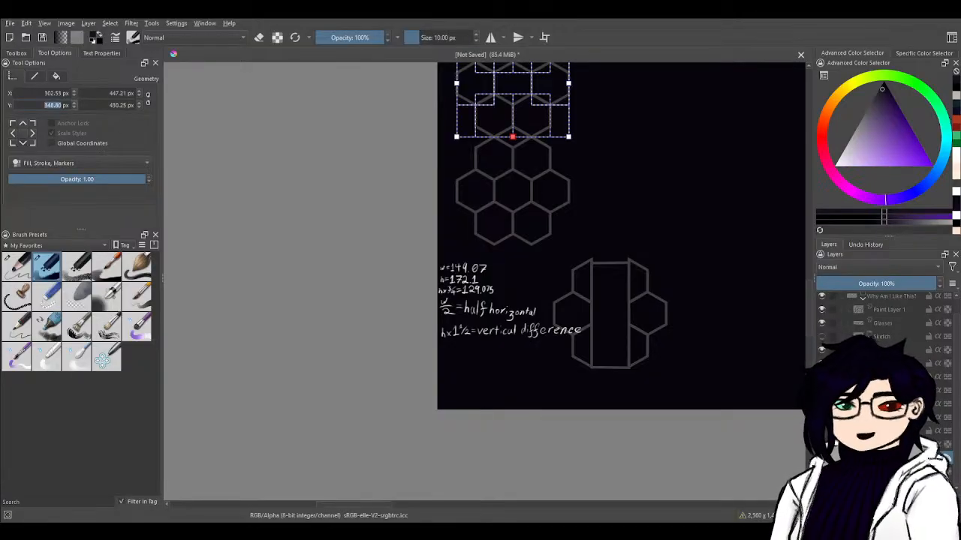
{"action": "left_click", "coordinate": [62, 105]}
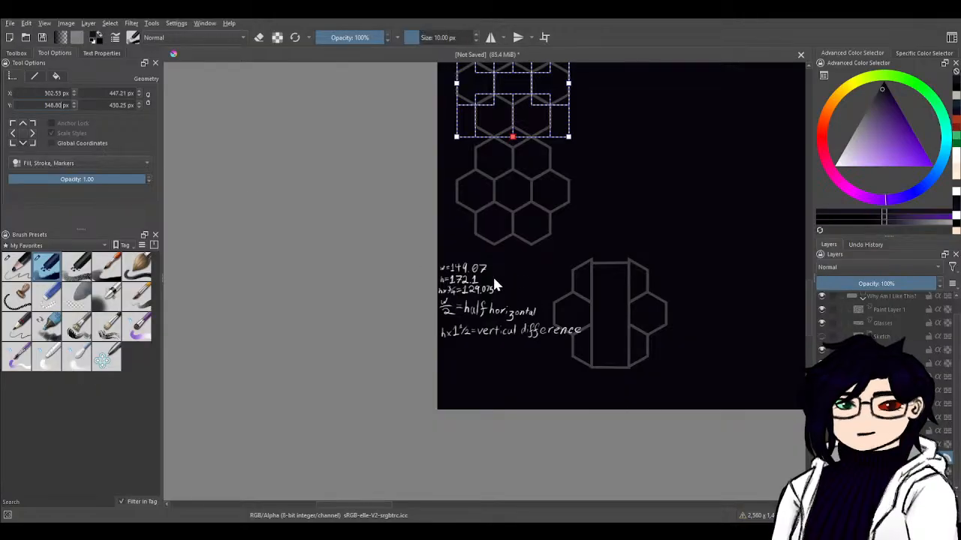
{"action": "scroll", "coordinate": [492, 277], "scroll_direction": "up", "scroll_amount": 3}
{"action": "scroll", "coordinate": [493, 284], "scroll_direction": "down", "scroll_amount": 1}
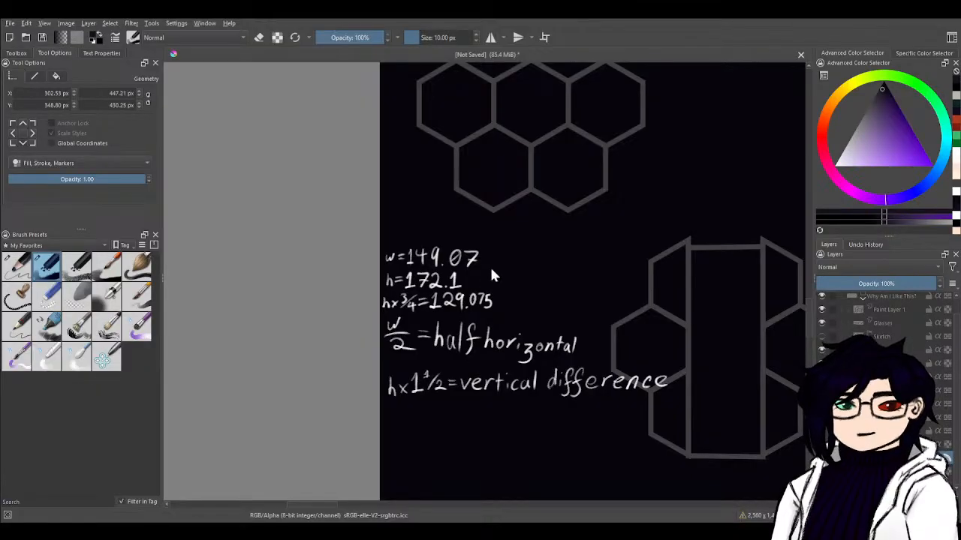
{"action": "double_click", "coordinate": [57, 105]}
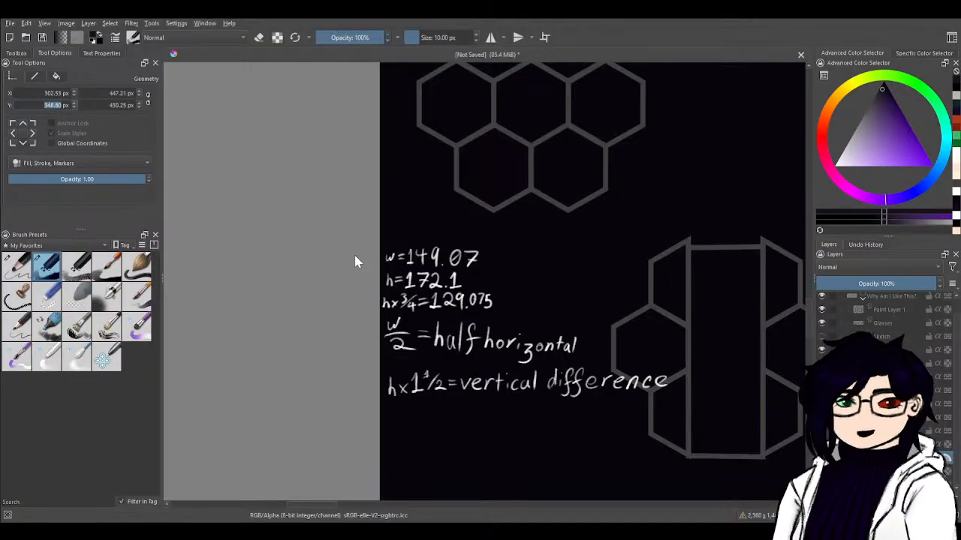
{"action": "type", "text": "520."}
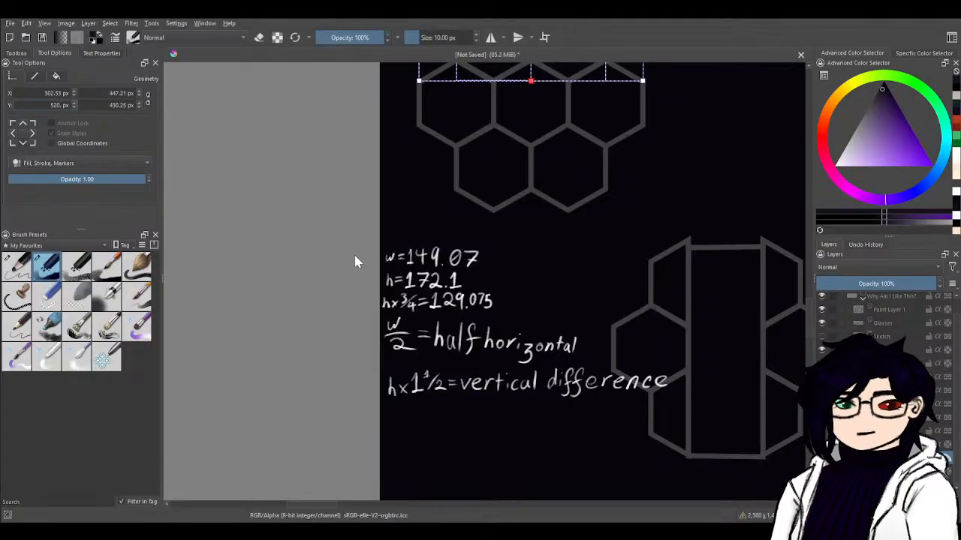
{"action": "key", "text": "Return"}
{"action": "scroll", "coordinate": [380, 266], "scroll_direction": "up", "scroll_amount": 5}
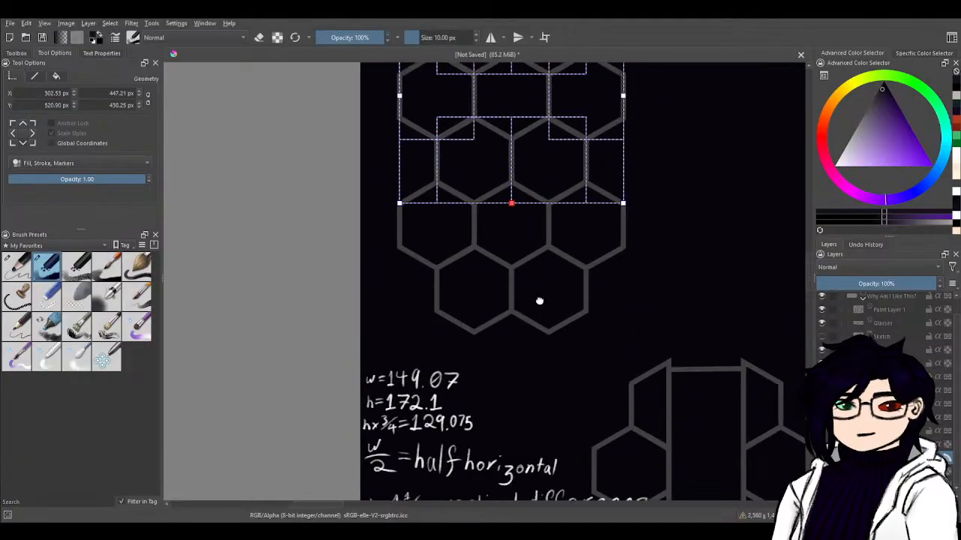
{"action": "scroll", "coordinate": [529, 402], "scroll_direction": "down", "scroll_amount": 2}
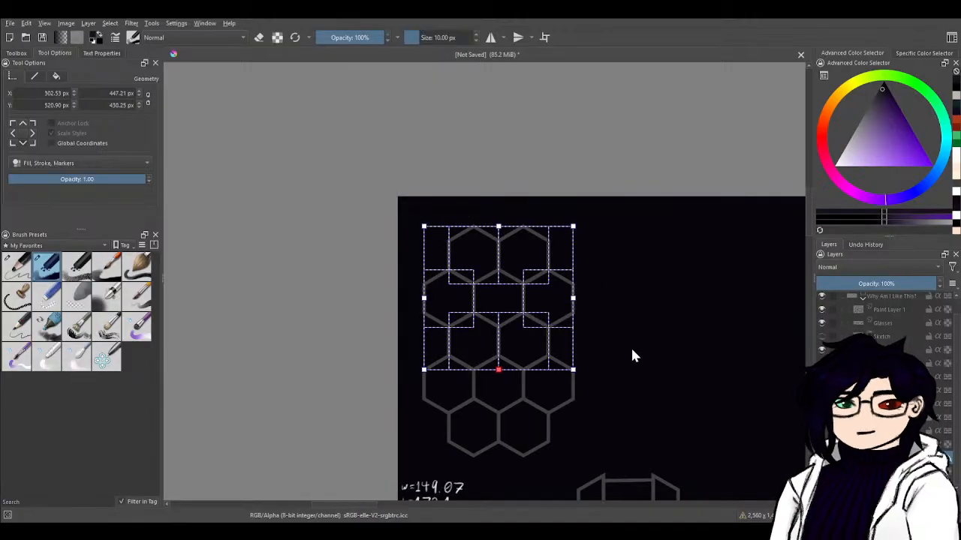
{"action": "left_click_drag", "start_coordinate": [633, 354], "coordinate": [612, 315]}
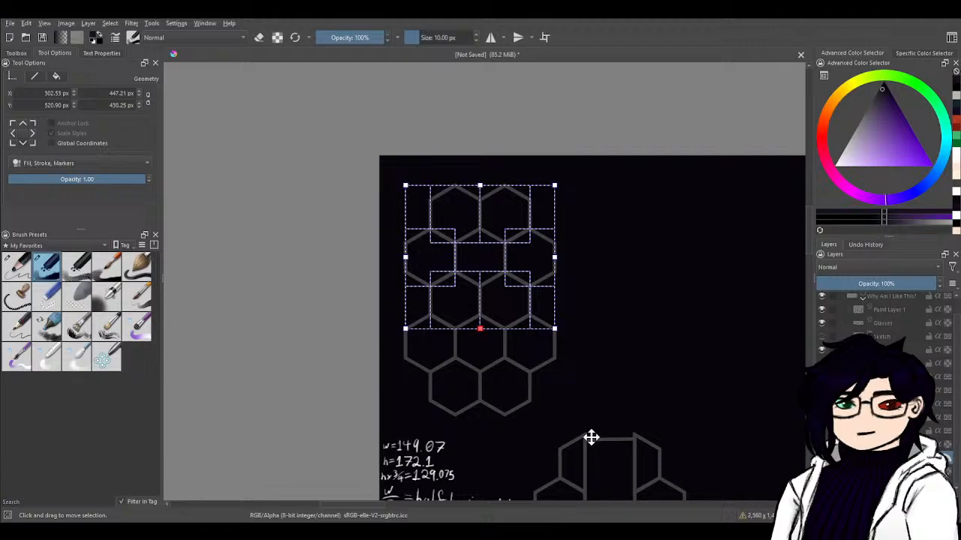
- Delete the two duplicate hexagons in the row where the upper and lower clusters overlap
{"action": "left_click", "coordinate": [17, 54]}
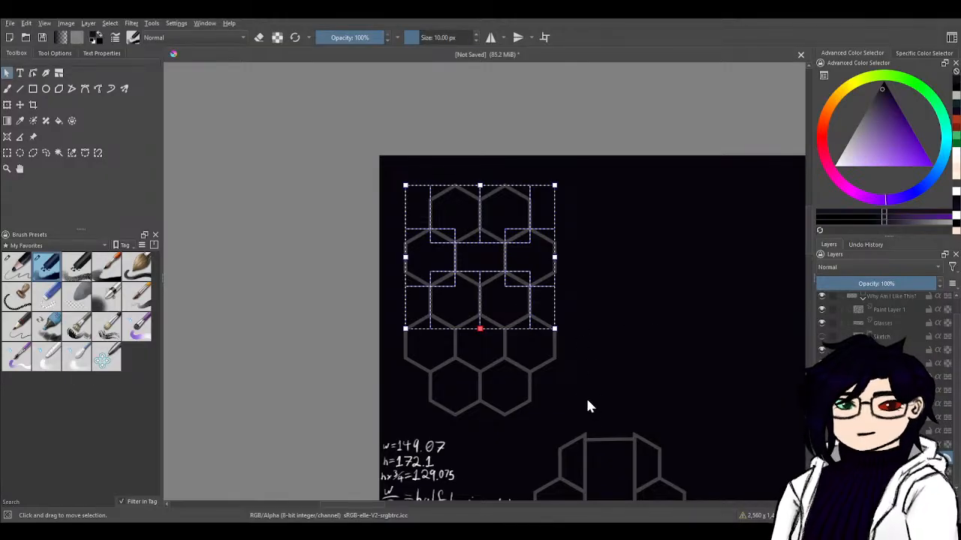
{"action": "left_click", "coordinate": [664, 234]}
{"action": "left_click", "coordinate": [499, 299]}
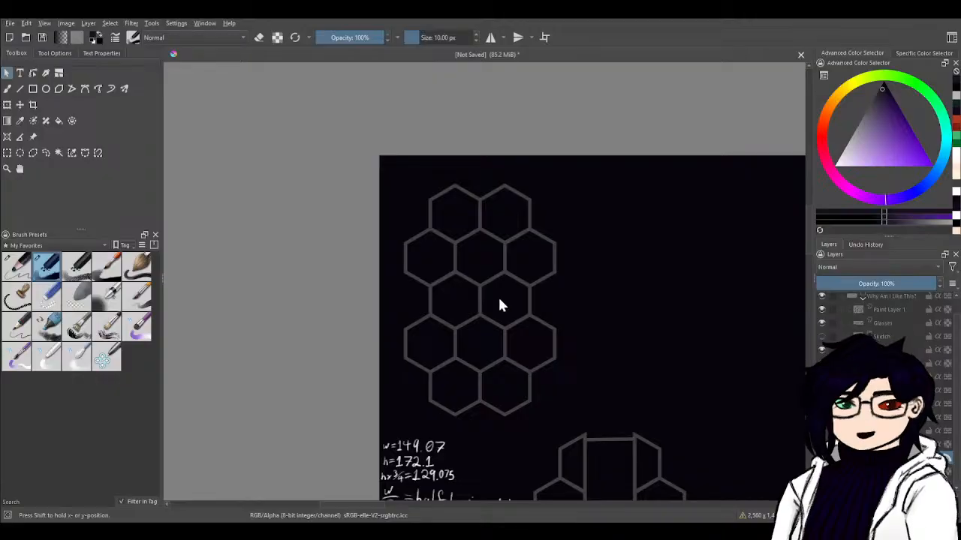
{"action": "key", "text": "Delete"}
{"action": "left_click", "coordinate": [460, 295]}
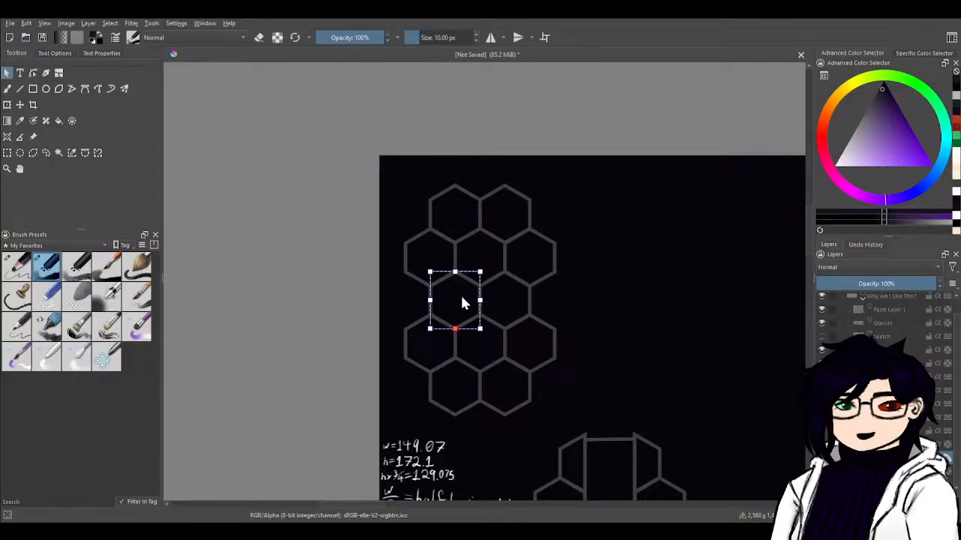
{"action": "key", "text": "Delete"}
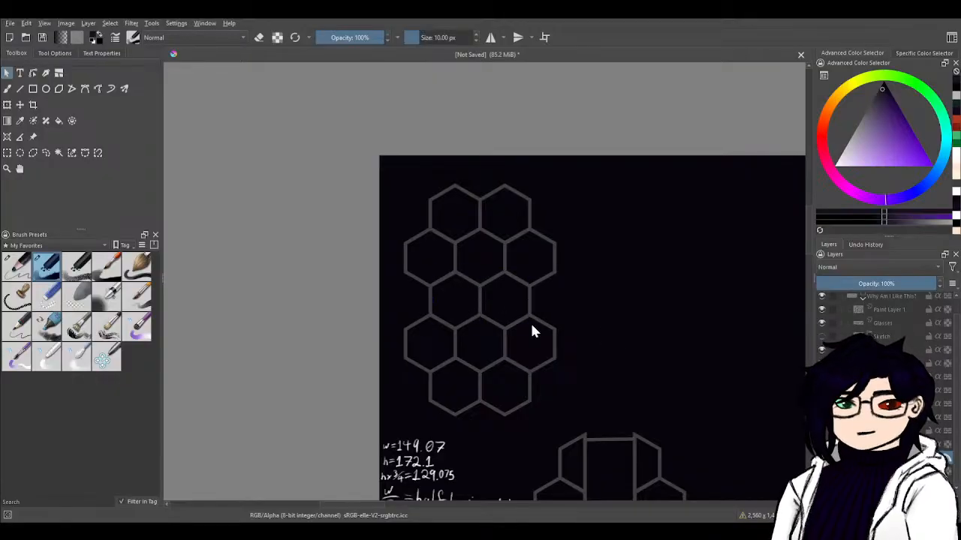
{"action": "left_click", "coordinate": [488, 314]}
{"action": "left_click", "coordinate": [737, 265]}
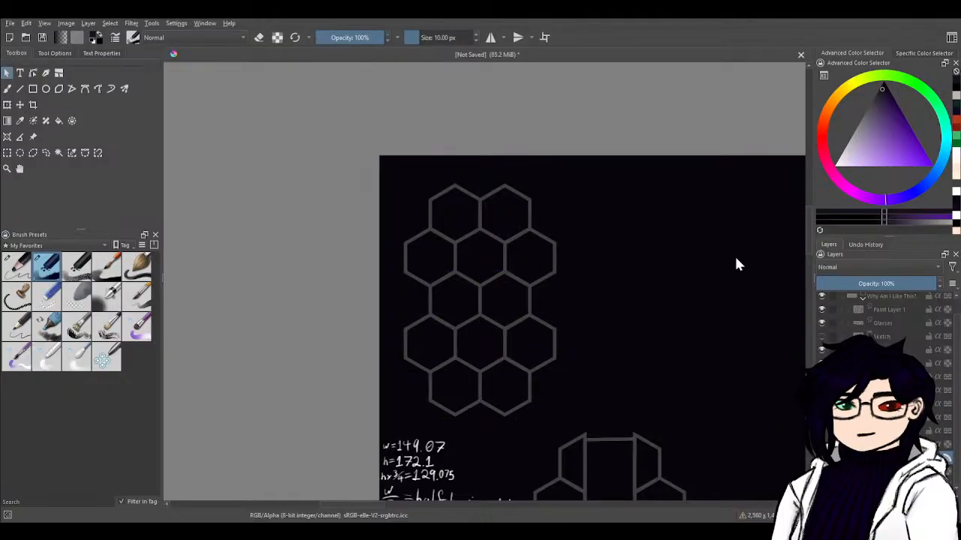
- Check the merged honeycomb by selecting its lower cluster and the whole pattern, leaving nothing selected
{"action": "left_click_drag", "start_coordinate": [591, 297], "coordinate": [592, 247]}
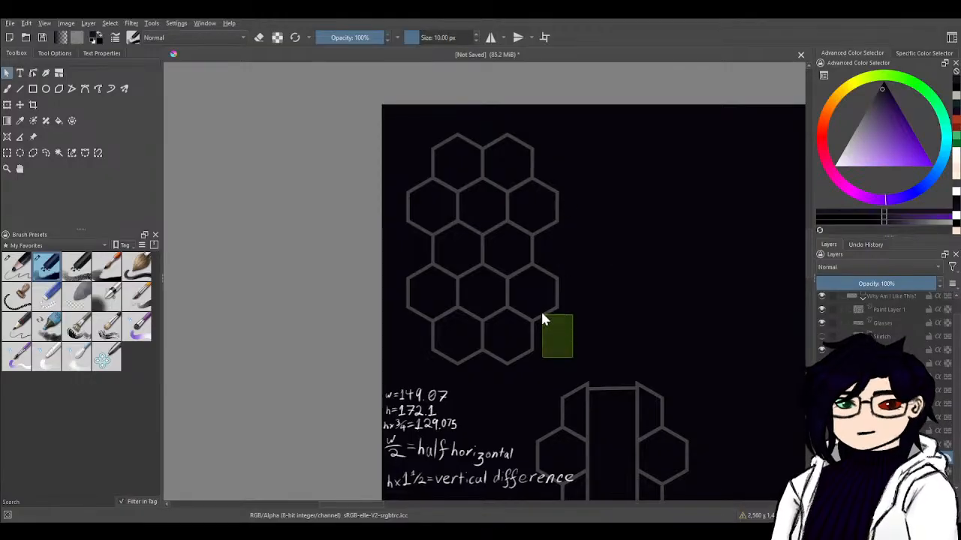
{"action": "left_click_drag", "start_coordinate": [543, 319], "coordinate": [542, 317]}
{"action": "left_click", "coordinate": [502, 313]}
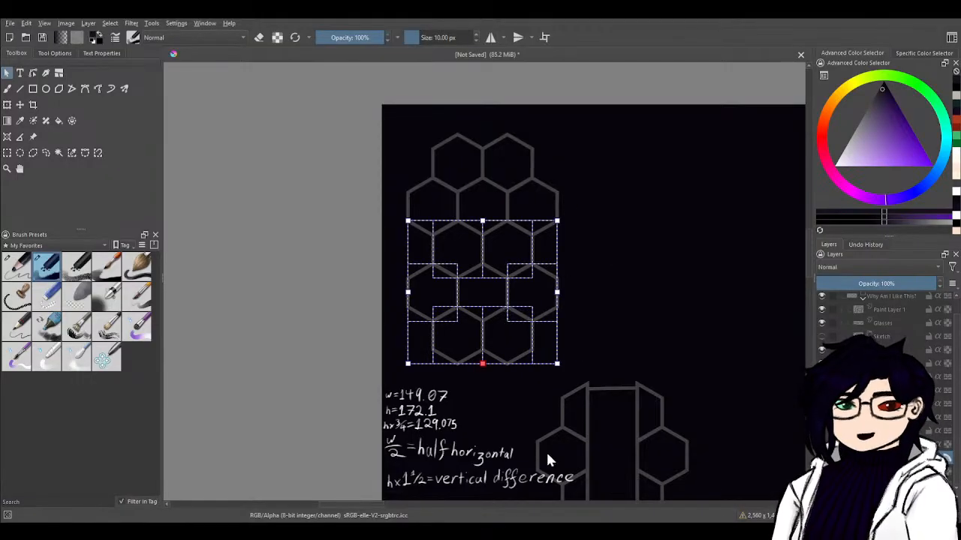
{"action": "left_click_drag", "start_coordinate": [575, 120], "coordinate": [412, 360]}
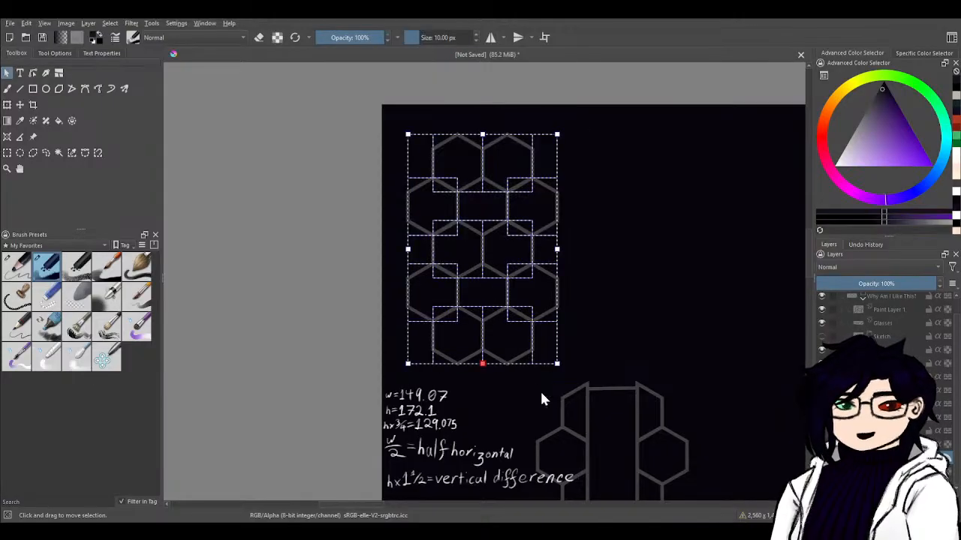
{"action": "left_click", "coordinate": [660, 187]}
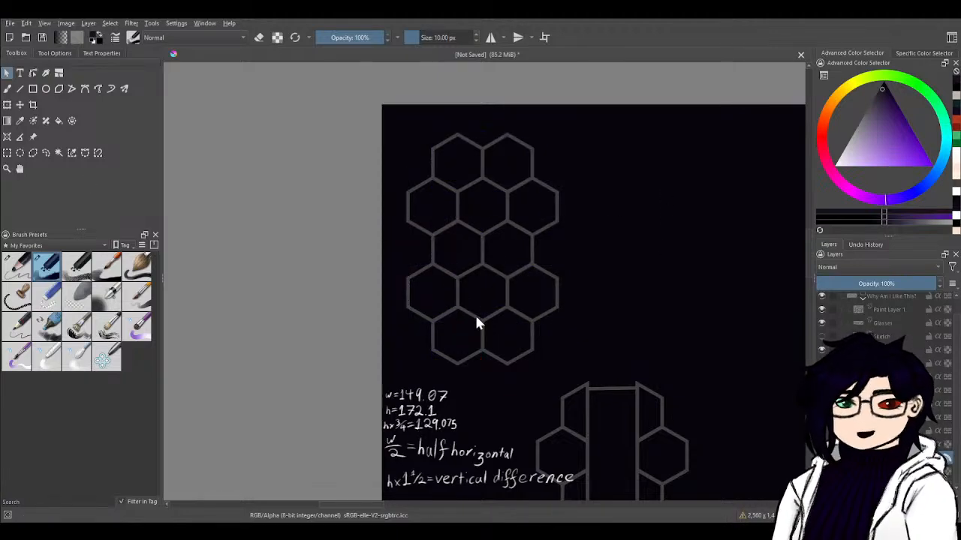
- Duplicate the four outermost side hexagons of the merged honeycomb and move the copies to the empty area right of it
{"action": "left_click", "coordinate": [438, 298]}
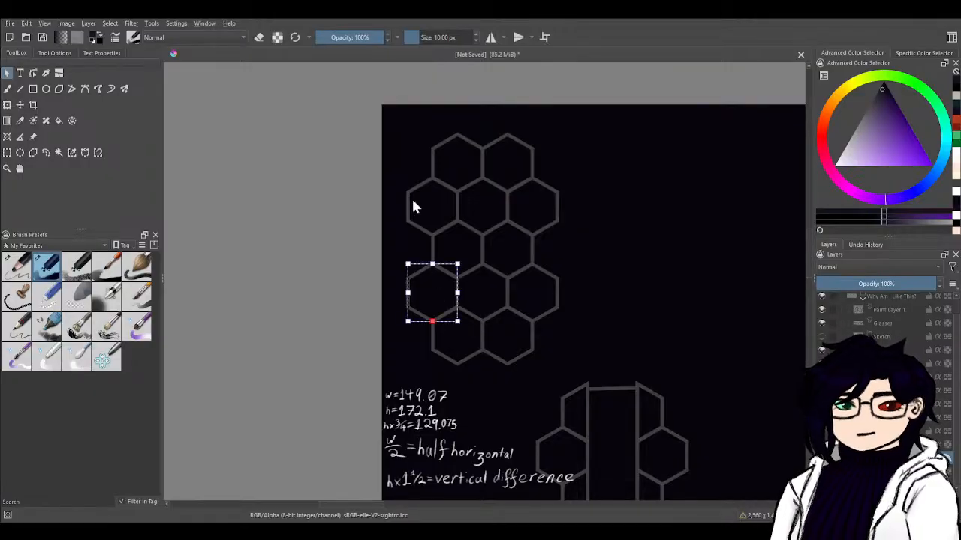
{"action": "left_click", "coordinate": [414, 206], "text": "shift"}
{"action": "left_click", "coordinate": [530, 205], "text": "shift"}
{"action": "left_click", "coordinate": [532, 297], "text": "shift"}
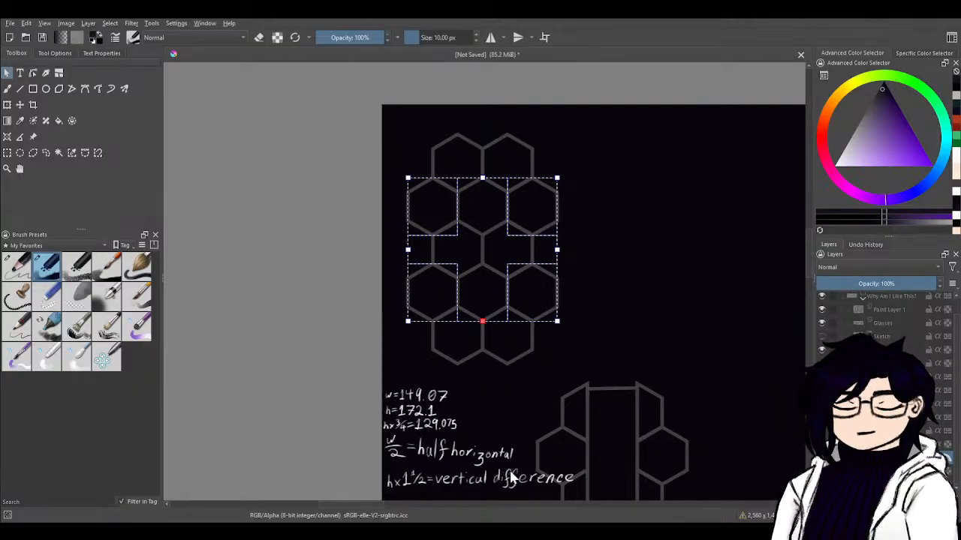
{"action": "key", "text": "ctrl+d"}
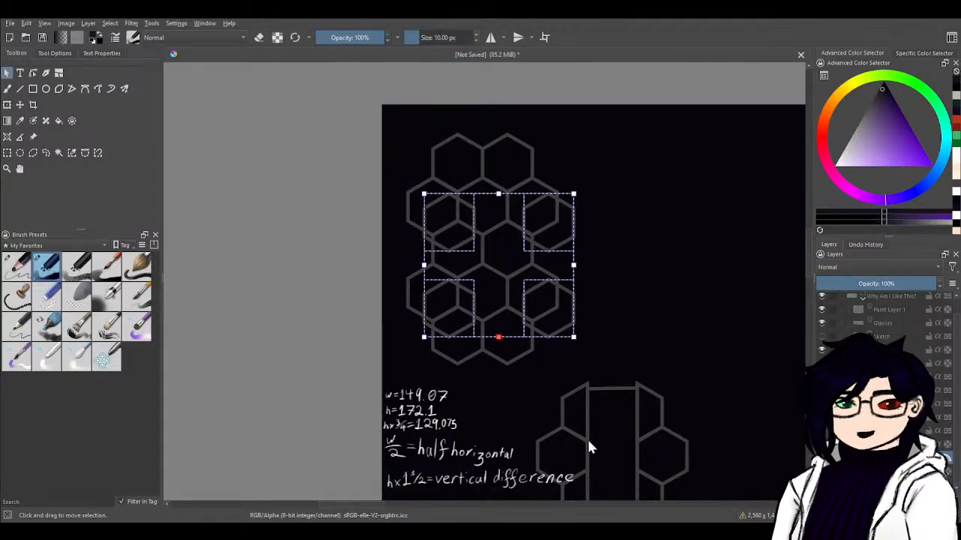
{"action": "left_click_drag", "start_coordinate": [527, 299], "coordinate": [726, 293]}
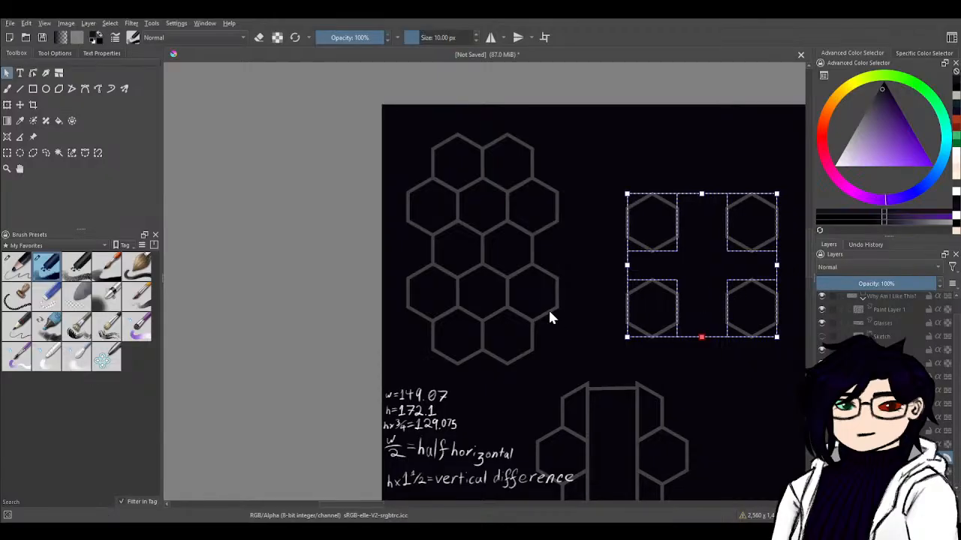
- Match the four copied side hexagons' bottom-centre Y to the originals by setting it to 651.28 px
{"action": "left_click", "coordinate": [538, 307]}
{"action": "left_click", "coordinate": [450, 295], "text": "shift"}
{"action": "left_click", "coordinate": [420, 216], "text": "shift"}
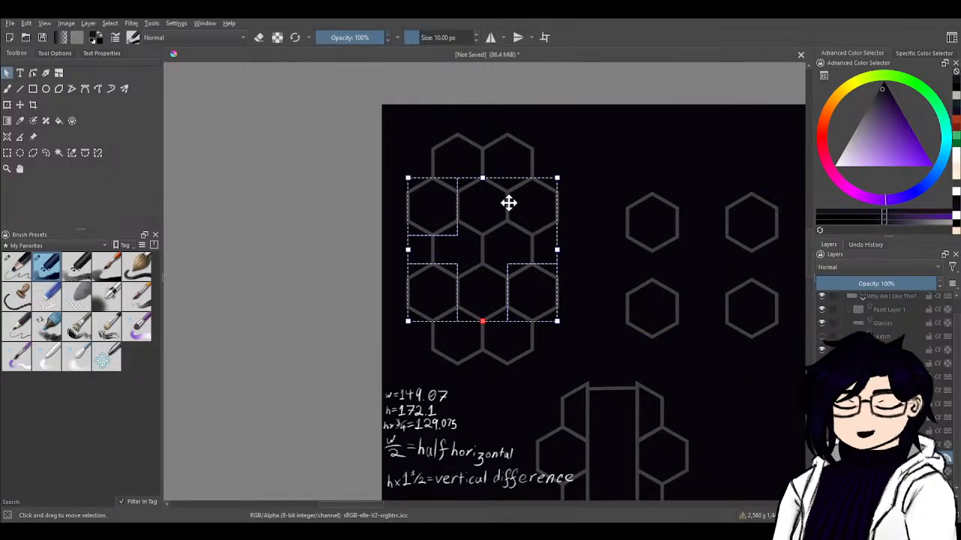
{"action": "left_click", "coordinate": [541, 210], "text": "shift"}
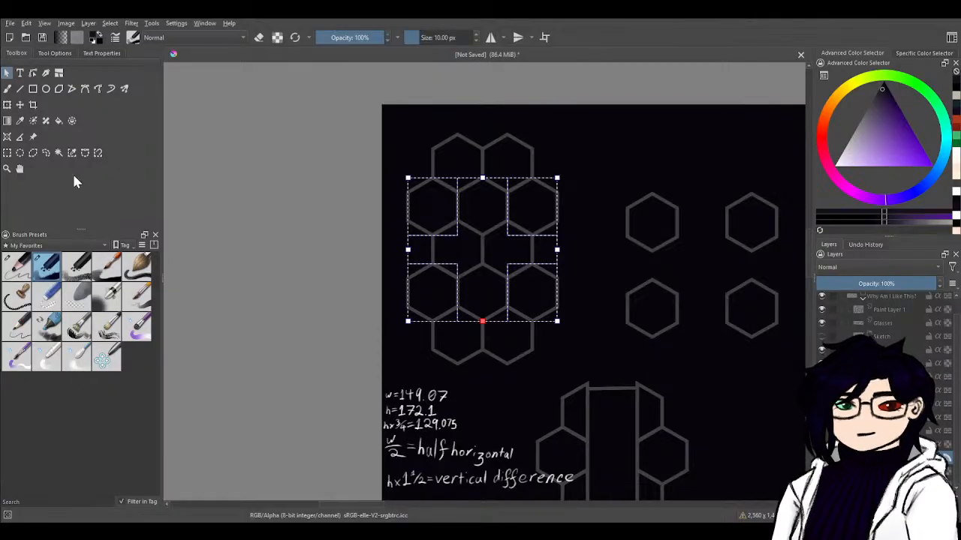
{"action": "left_click", "coordinate": [53, 55]}
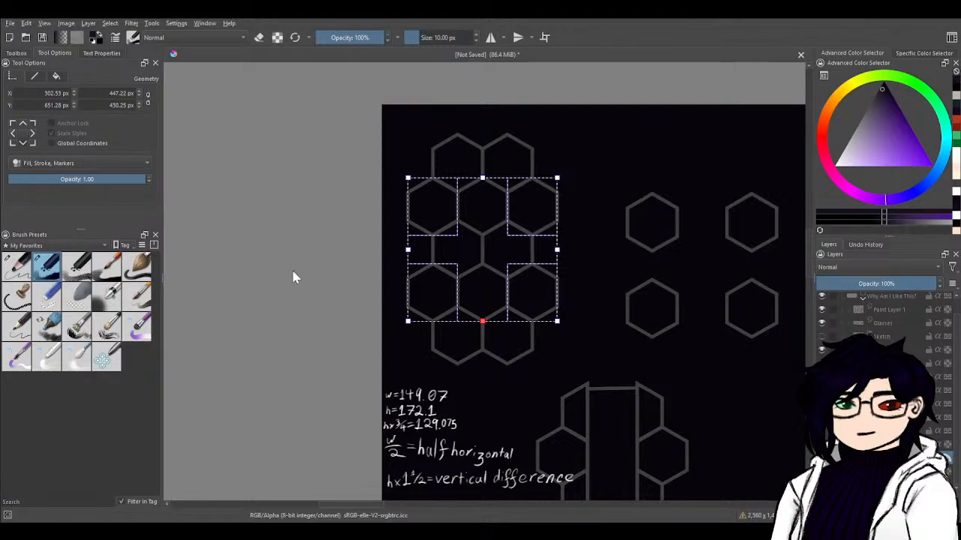
{"action": "left_click_drag", "start_coordinate": [64, 92], "coordinate": [31, 105]}
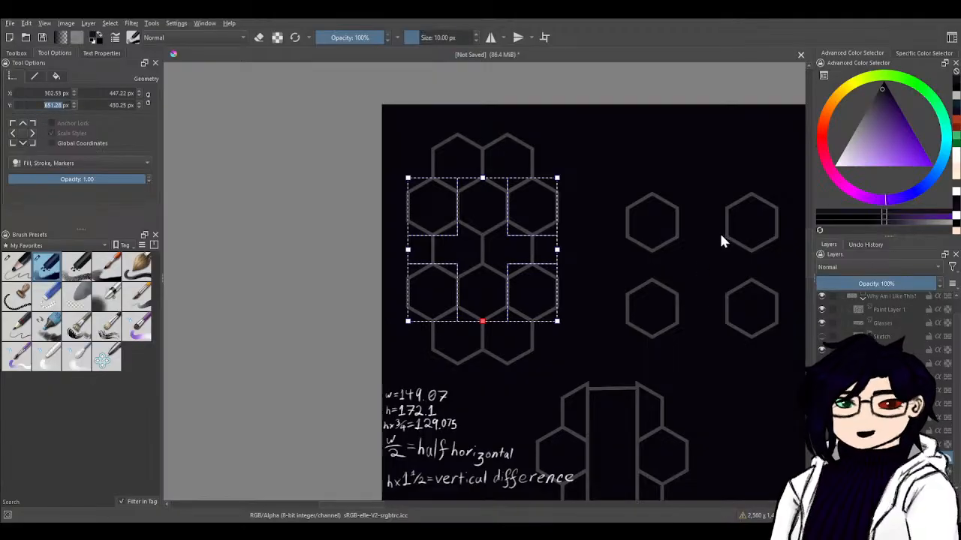
{"action": "left_click", "coordinate": [750, 320]}
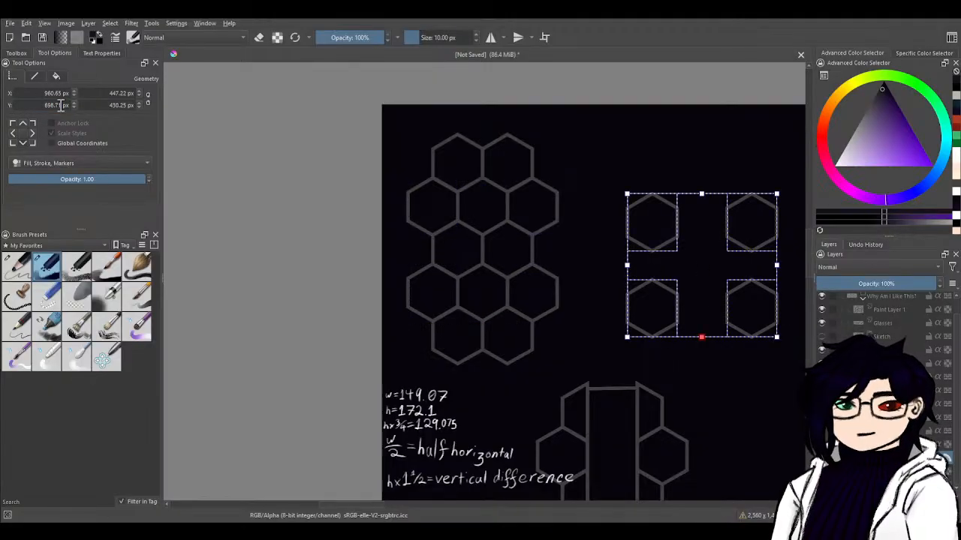
{"action": "left_click_drag", "start_coordinate": [65, 105], "coordinate": [34, 105]}
{"action": "type", "text": "851.28"}
{"action": "key", "text": "Return"}
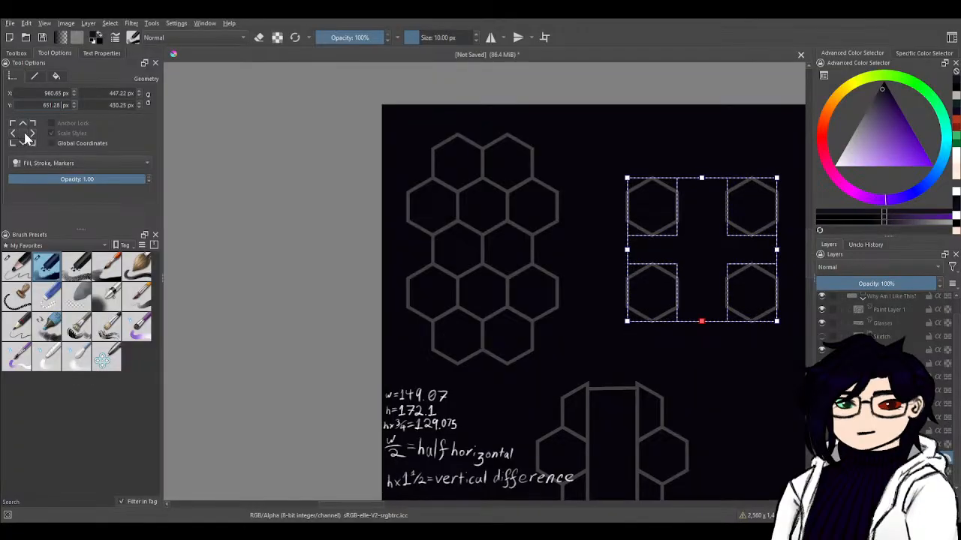
- Compare the X positions of the original side hexagons and their copies, and undo the duplication
{"action": "left_click", "coordinate": [563, 249]}
{"action": "left_click", "coordinate": [534, 266]}
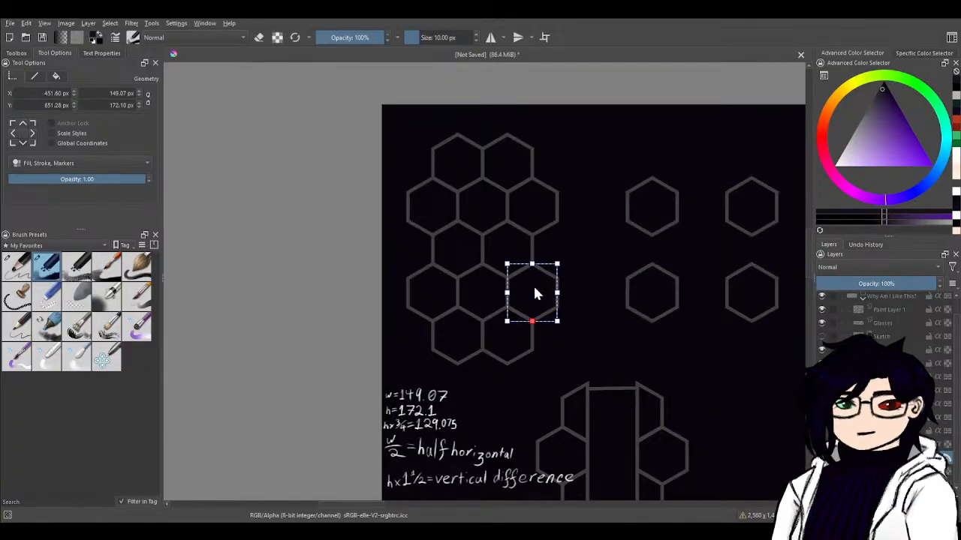
{"action": "left_click", "coordinate": [529, 217], "text": "shift"}
{"action": "left_click", "coordinate": [444, 224], "text": "shift"}
{"action": "left_click", "coordinate": [431, 294], "text": "shift"}
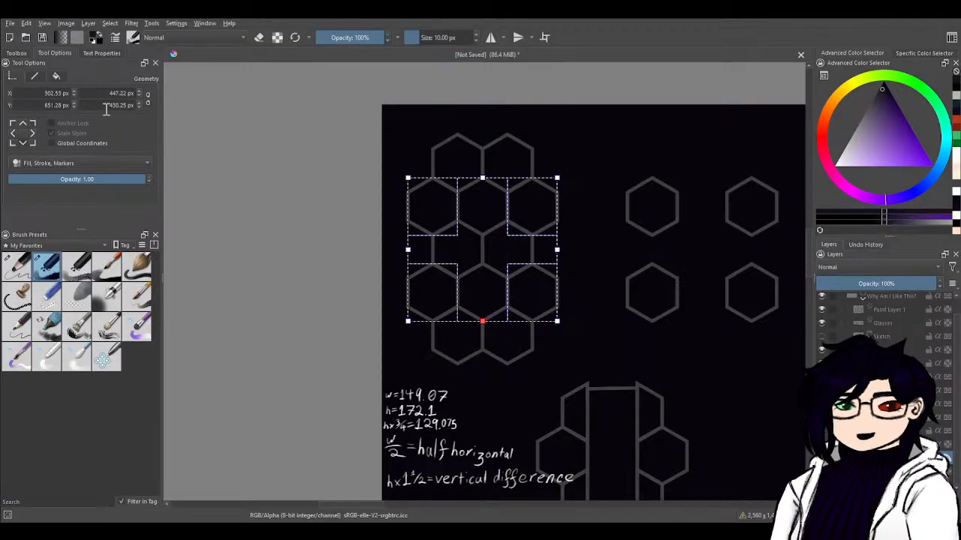
{"action": "double_click", "coordinate": [57, 93]}
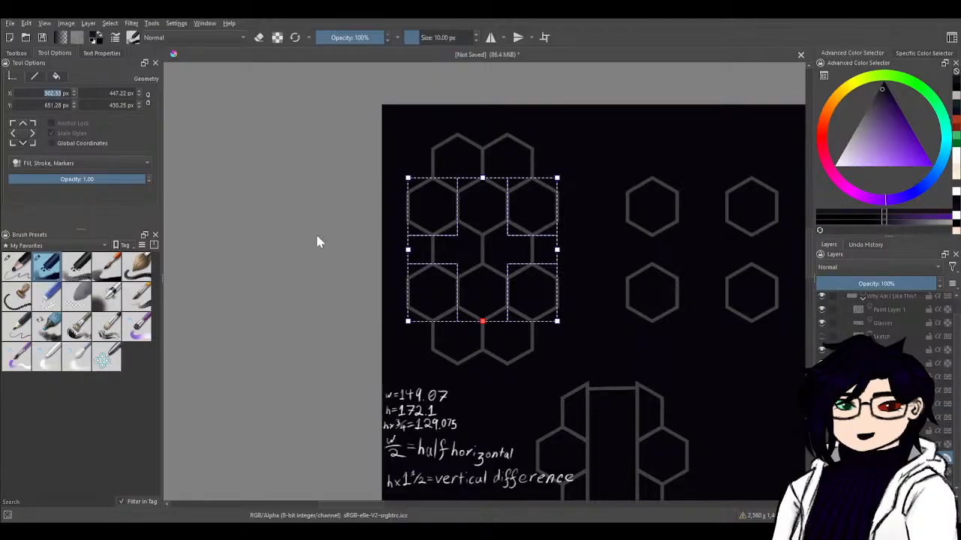
{"action": "type", "text": "960.8"}
{"action": "key", "text": "Return"}
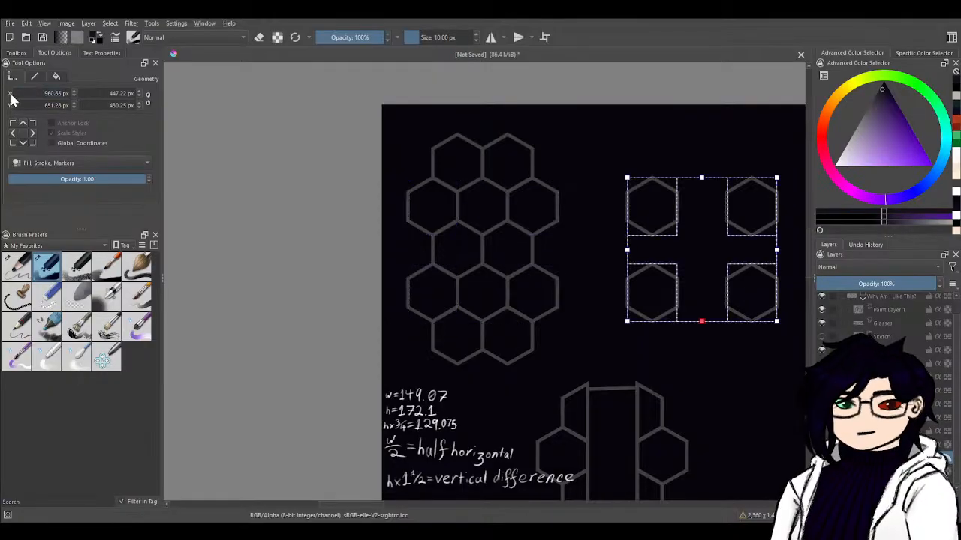
{"action": "left_click_drag", "start_coordinate": [62, 93], "coordinate": [24, 91]}
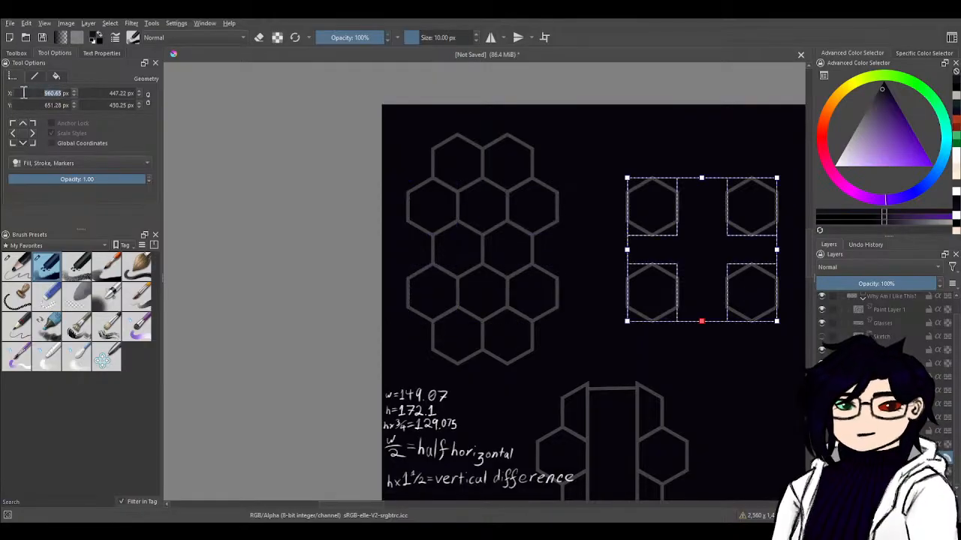
{"action": "key", "text": "ctrl+z"}
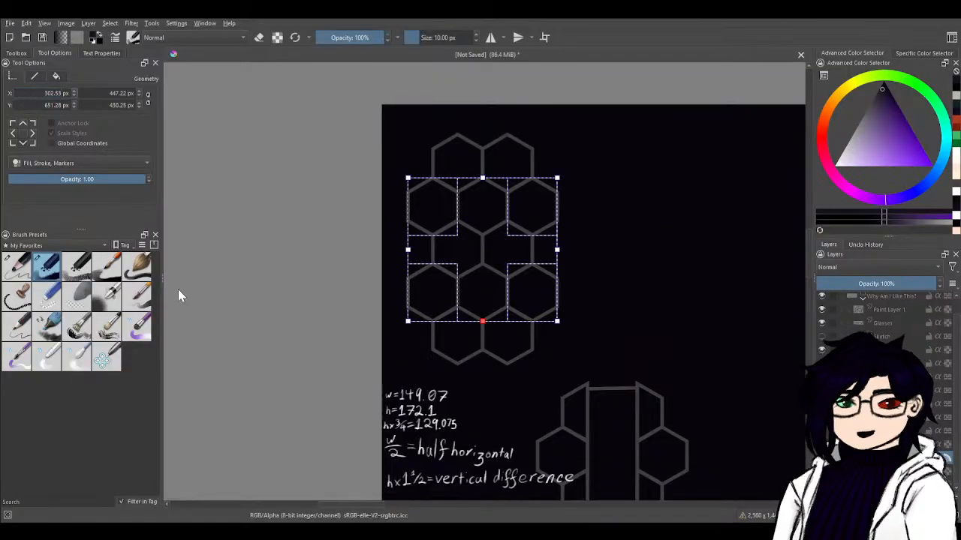
- Try to delete the two facing outer path nodes of the honeycomb's upper and lower left side hexagons with the Edit Shapes tool
{"action": "left_click", "coordinate": [17, 53]}
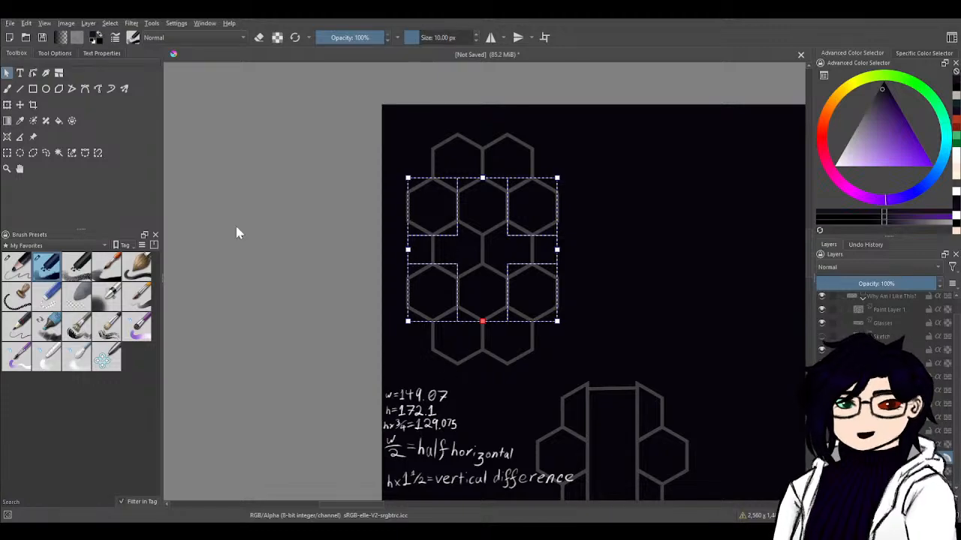
{"action": "left_click", "coordinate": [33, 73]}
{"action": "scroll", "coordinate": [449, 308], "scroll_direction": "up", "scroll_amount": 3}
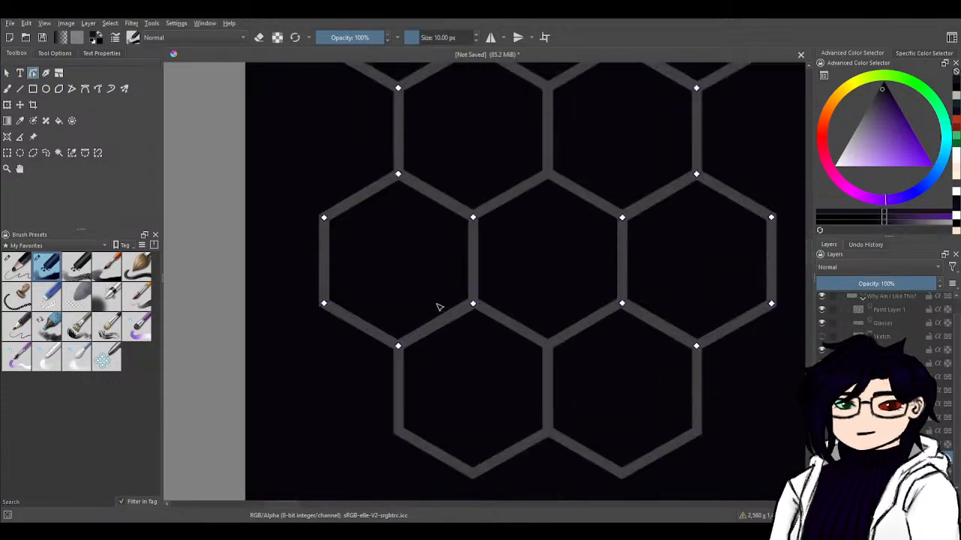
{"action": "left_click_drag", "start_coordinate": [305, 250], "coordinate": [277, 311]}
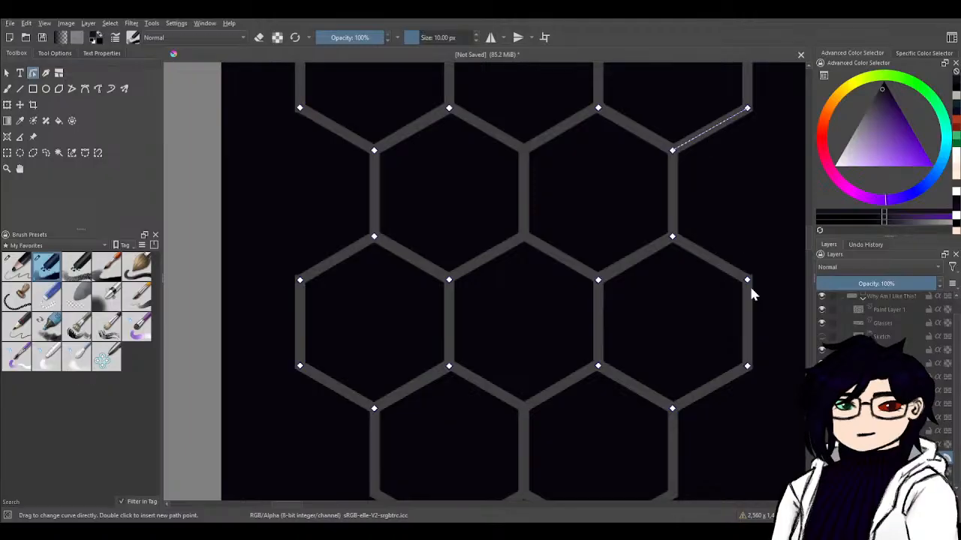
{"action": "left_click_drag", "start_coordinate": [328, 262], "coordinate": [480, 296]}
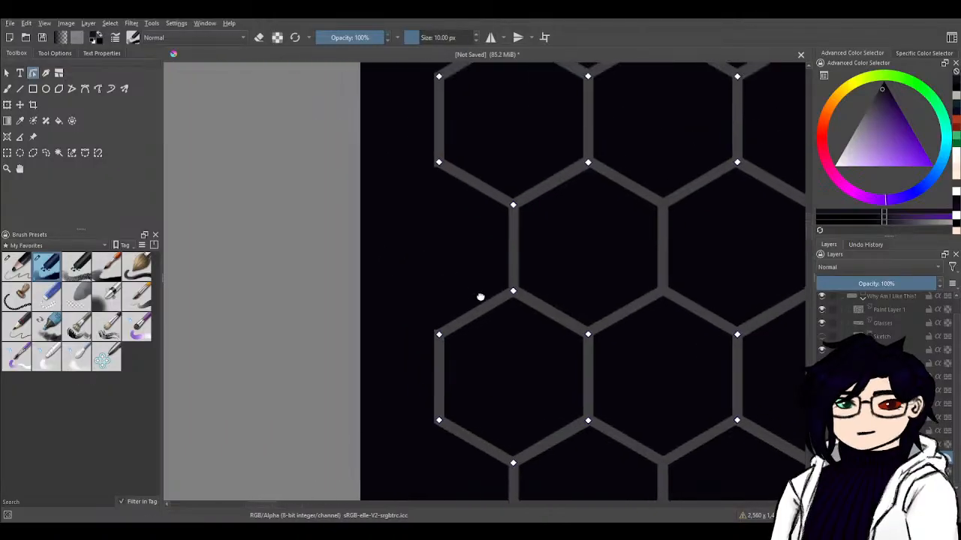
{"action": "left_click_drag", "start_coordinate": [392, 141], "coordinate": [471, 370]}
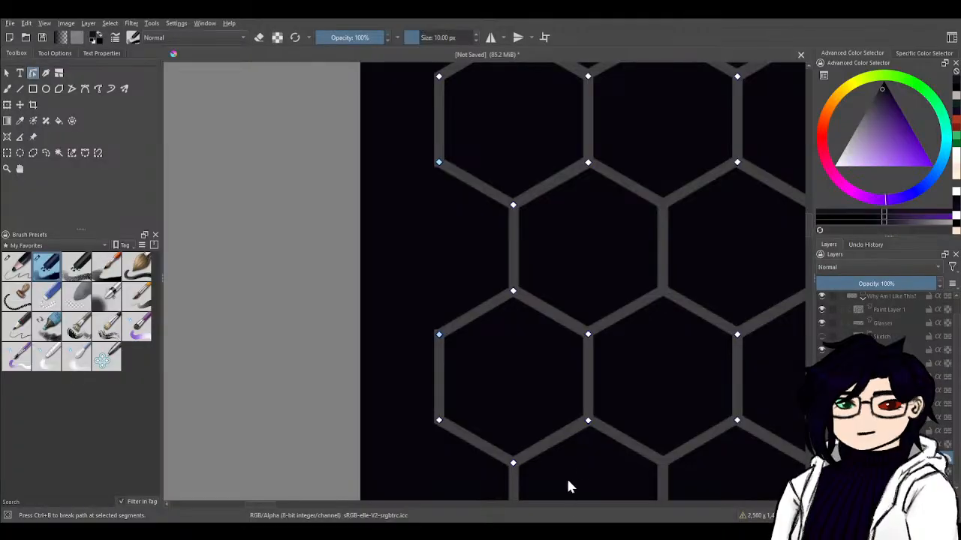
{"action": "key", "text": "Delete"}
{"action": "left_click_drag", "start_coordinate": [578, 180], "coordinate": [609, 320]}
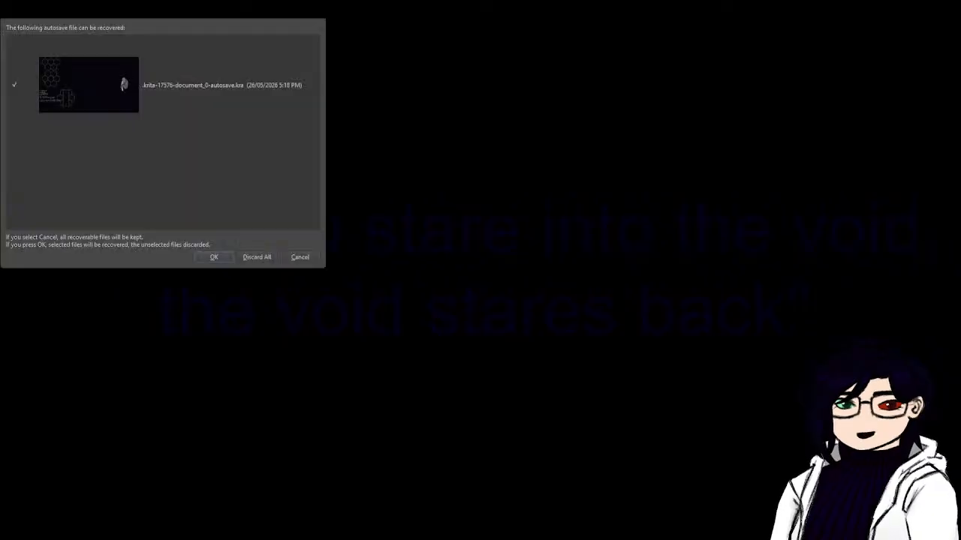
- Recover the autosaved hexagon document and save it as Asset Creation.kra
{"action": "left_click", "coordinate": [218, 257]}
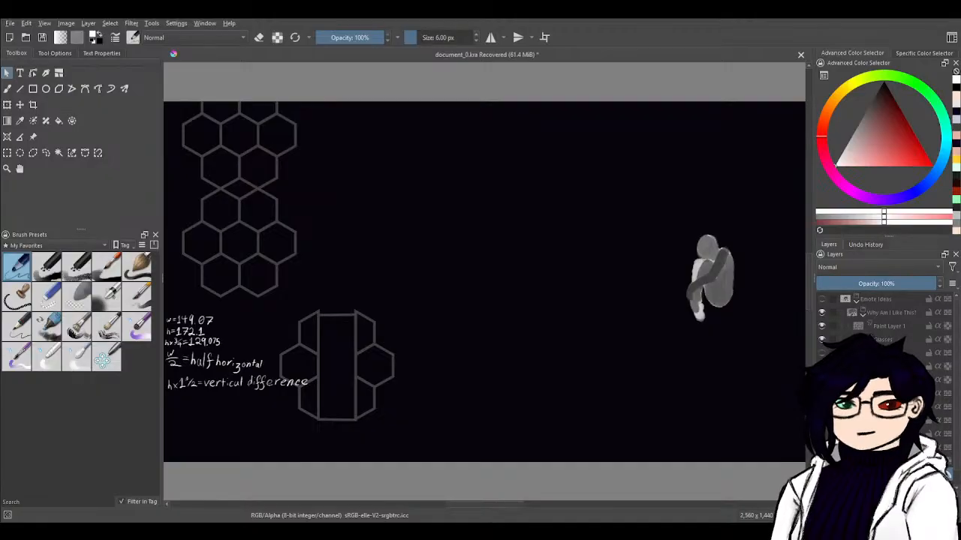
{"action": "key", "text": "ctrl+s"}
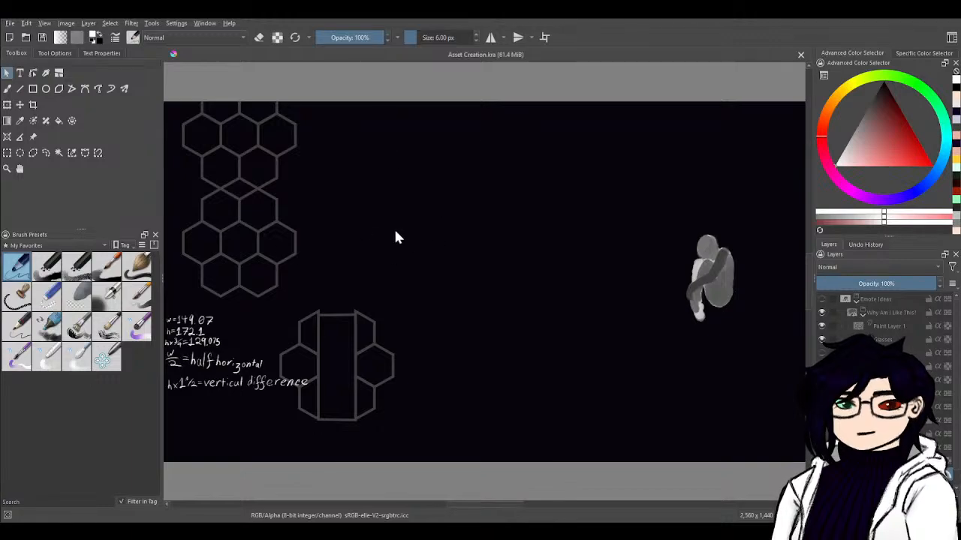
{"action": "left_click_drag", "start_coordinate": [411, 228], "coordinate": [610, 226]}
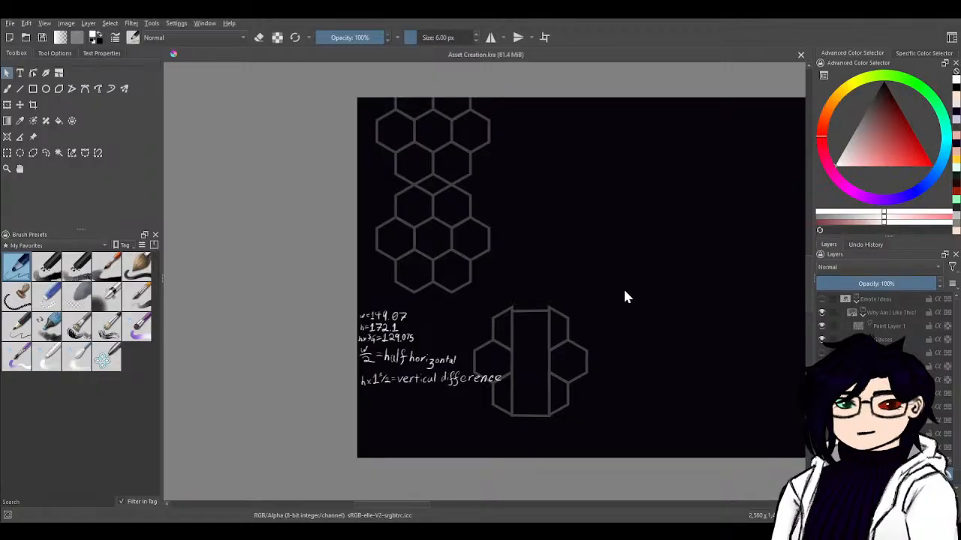
- Show and hide the Emote Ideas layer group, and examine where the upper and lower honeycomb clusters meet
{"action": "left_click", "coordinate": [822, 299]}
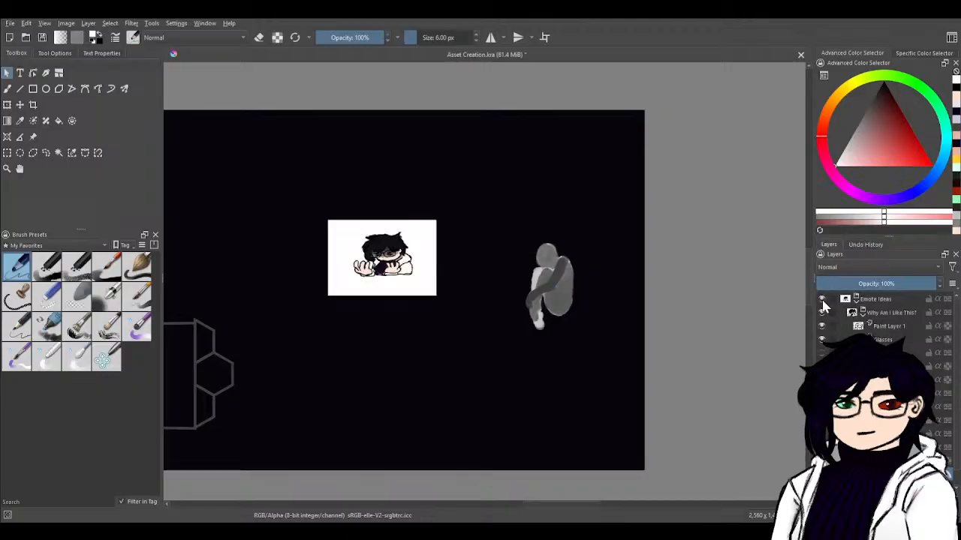
{"action": "left_click", "coordinate": [821, 299]}
{"action": "left_click_drag", "start_coordinate": [217, 293], "coordinate": [505, 359]}
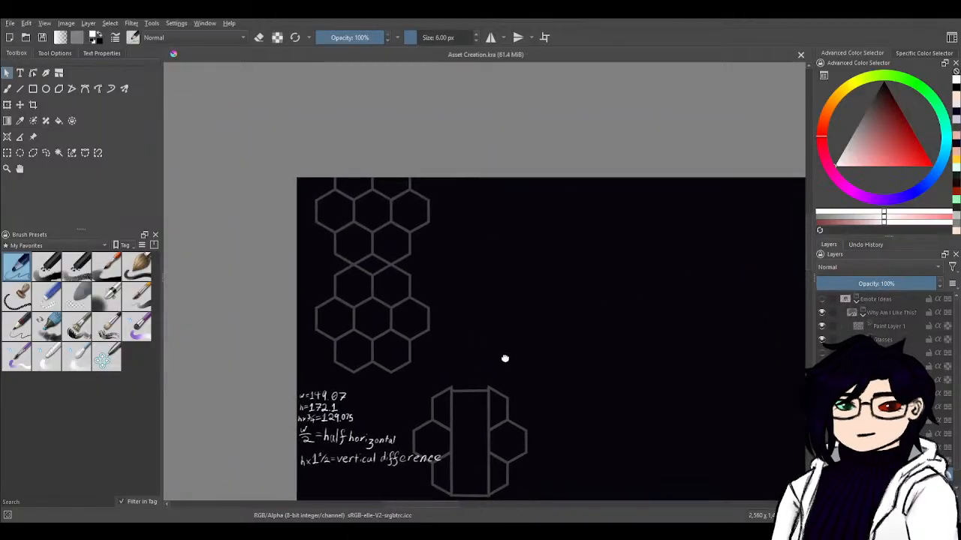
{"action": "scroll", "coordinate": [429, 339], "scroll_direction": "up", "scroll_amount": 2}
{"action": "scroll", "coordinate": [393, 306], "scroll_direction": "up", "scroll_amount": 2}
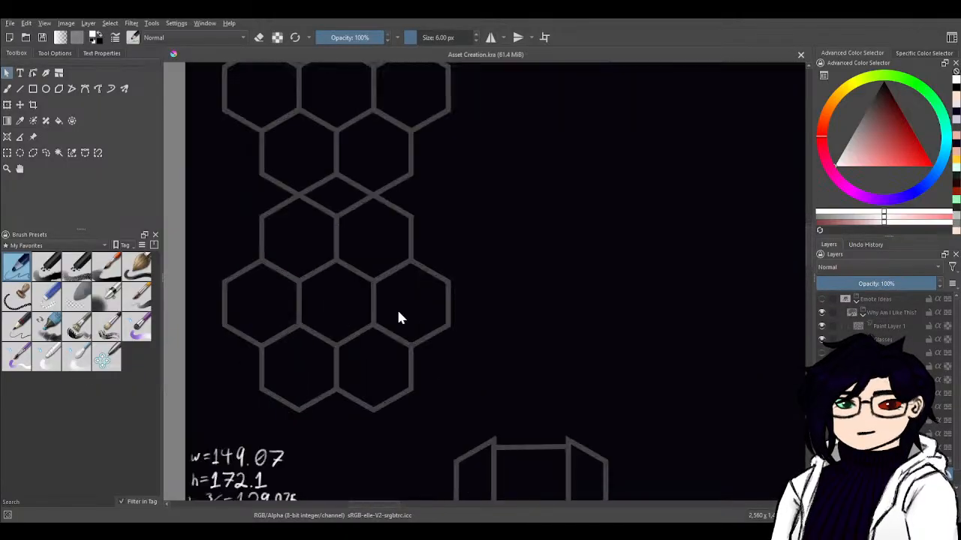
{"action": "left_click_drag", "start_coordinate": [398, 317], "coordinate": [357, 301]}
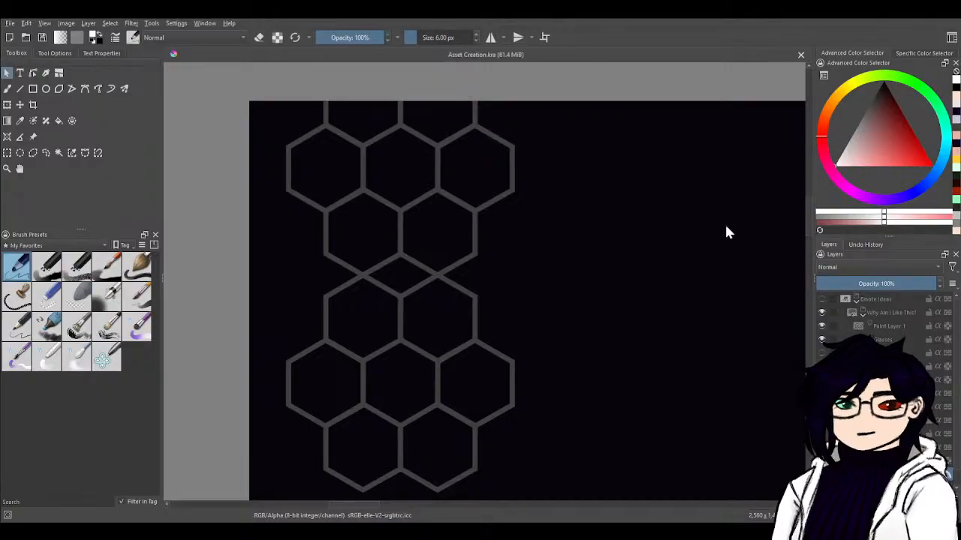
{"action": "left_click_drag", "start_coordinate": [431, 158], "coordinate": [475, 153]}
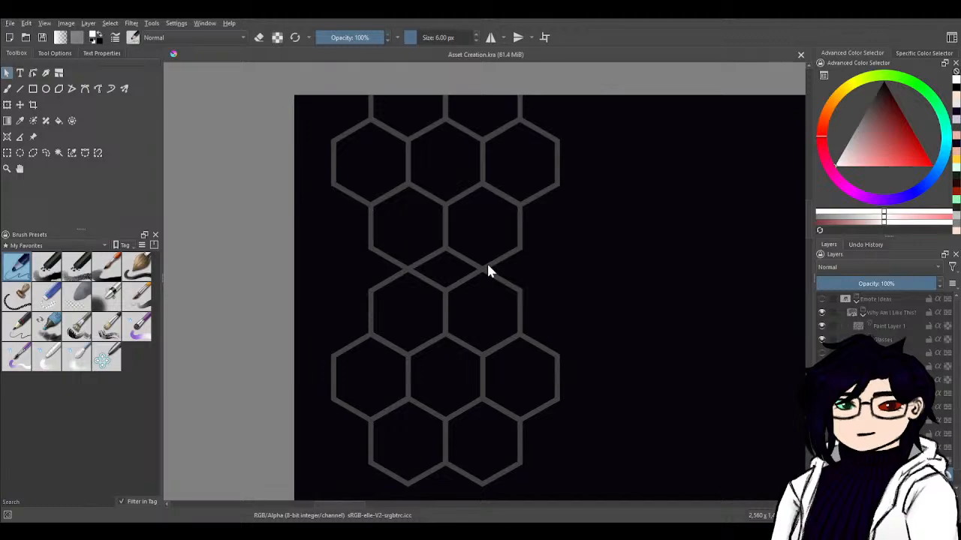
- Compare the upper cluster's bottom-centre coordinates with the lower cluster's top-centre coordinates, leaving the upper cluster selected with its bottom-centre anchor
{"action": "left_click", "coordinate": [494, 210]}
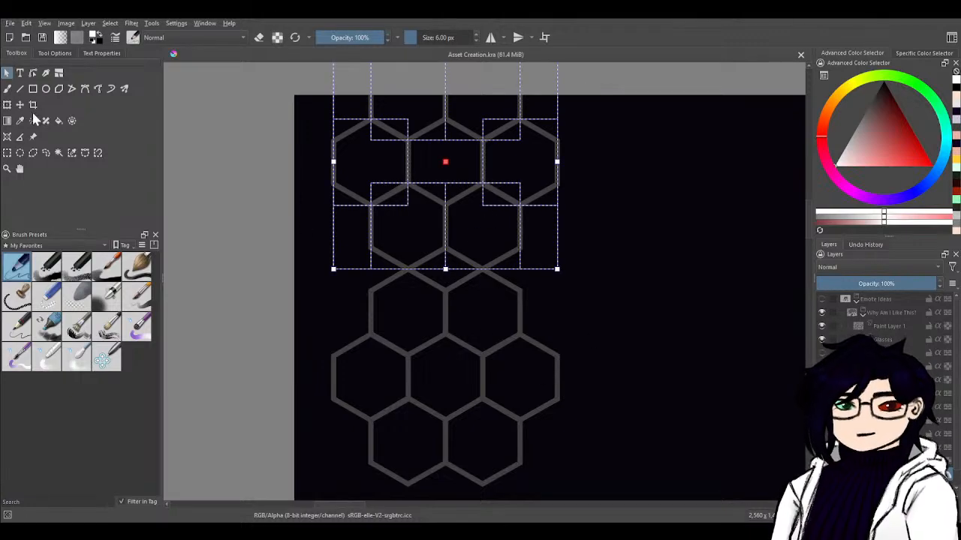
{"action": "left_click", "coordinate": [45, 53]}
{"action": "left_click", "coordinate": [23, 143]}
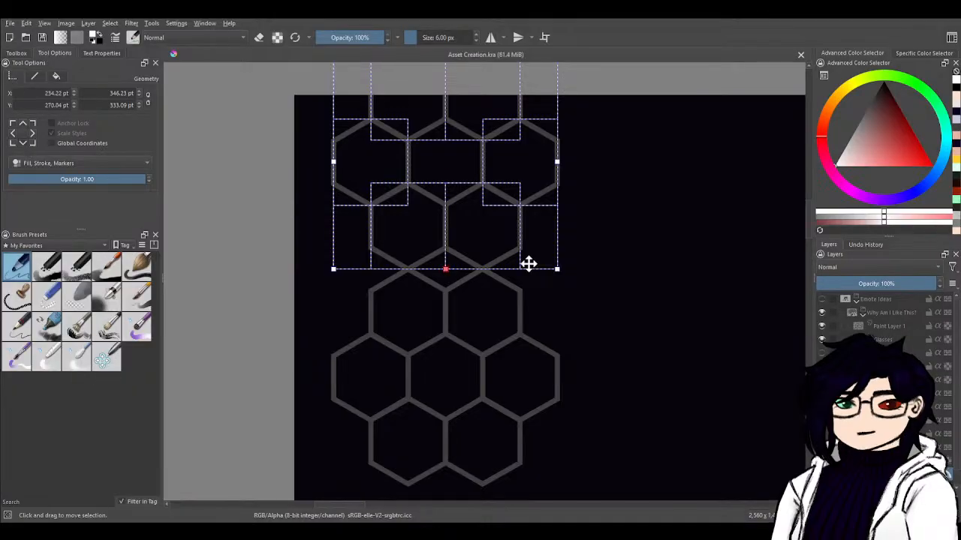
{"action": "scroll", "coordinate": [624, 240], "scroll_direction": "down", "scroll_amount": 2}
{"action": "left_click", "coordinate": [507, 243]}
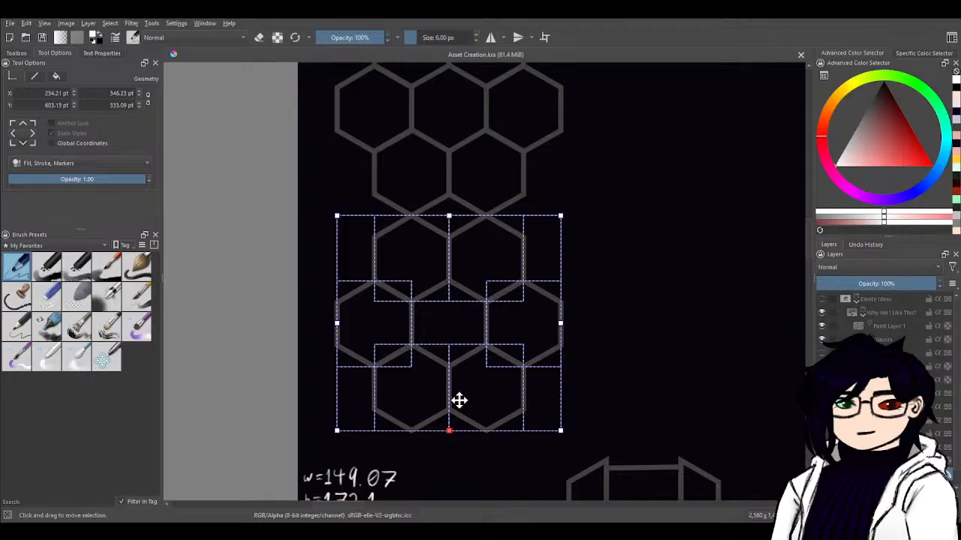
{"action": "left_click", "coordinate": [23, 123]}
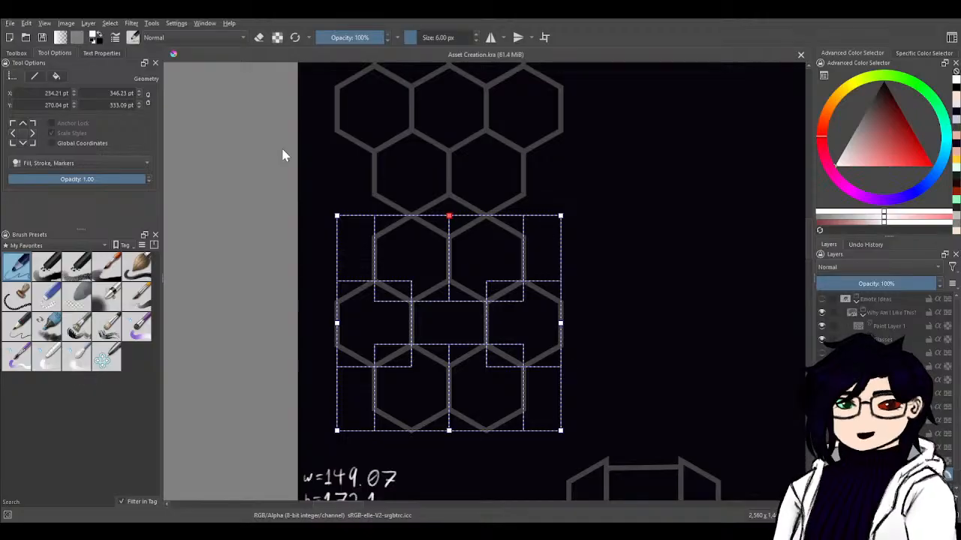
{"action": "left_click", "coordinate": [472, 156]}
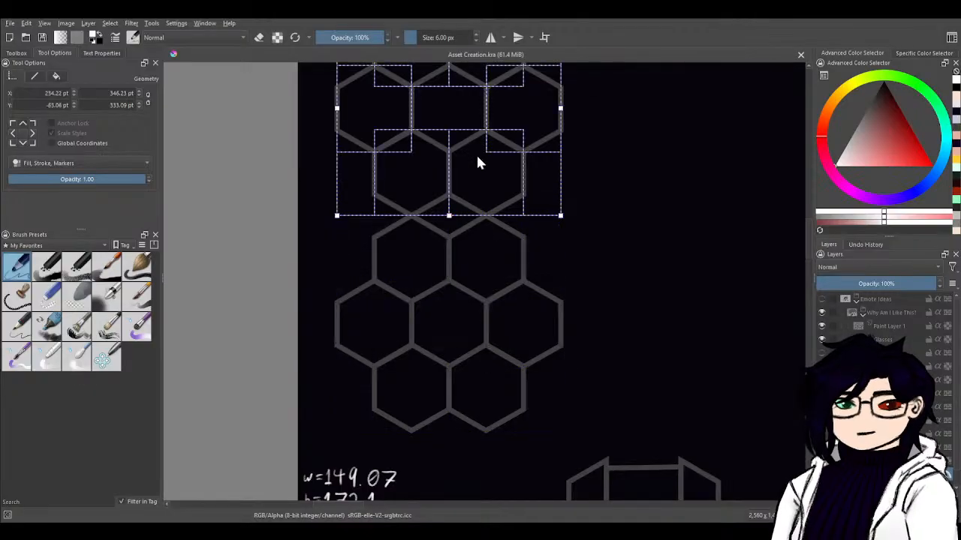
{"action": "left_click", "coordinate": [22, 142]}
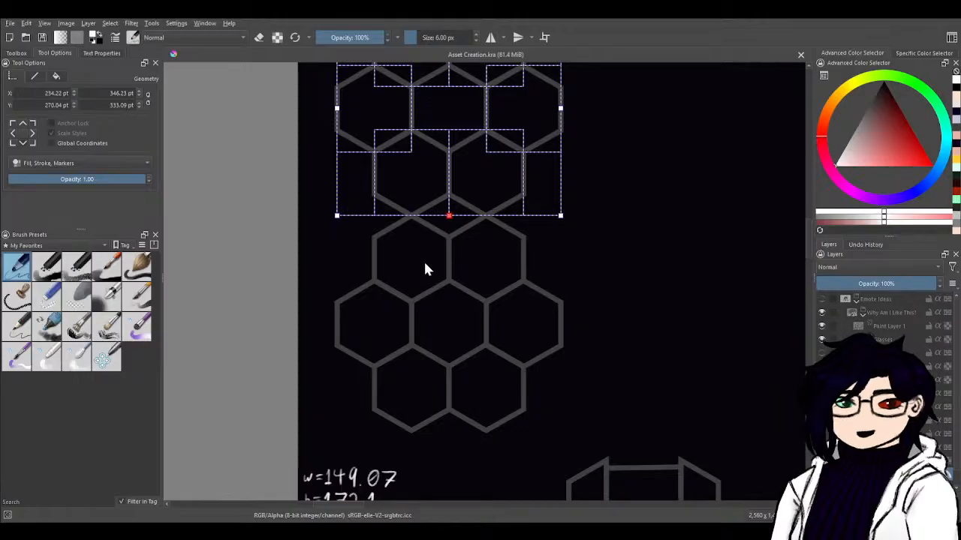
- Try to move the upper honeycomb cluster down by setting its bottom-centre Y coordinate to 442.14 pt
{"action": "left_click_drag", "start_coordinate": [601, 338], "coordinate": [561, 261]}
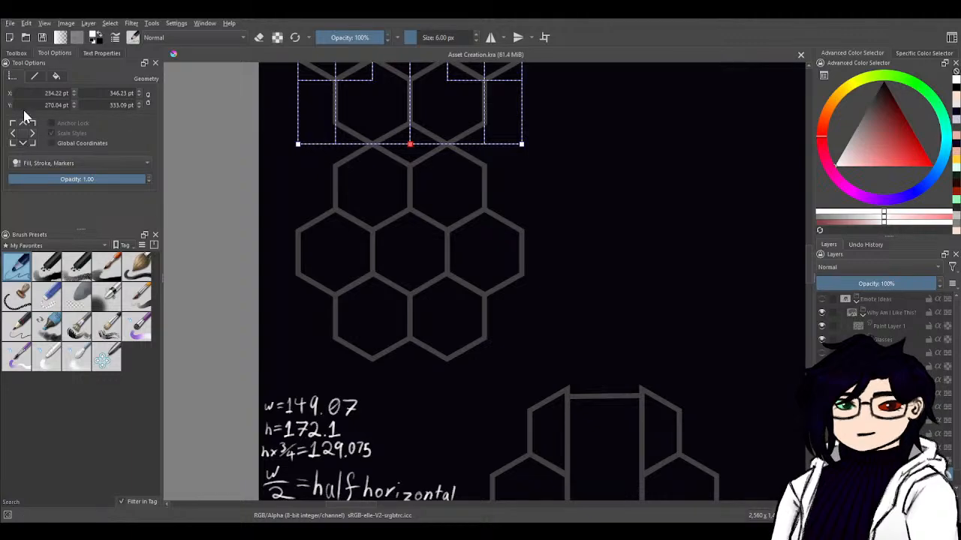
{"action": "left_click", "coordinate": [60, 104]}
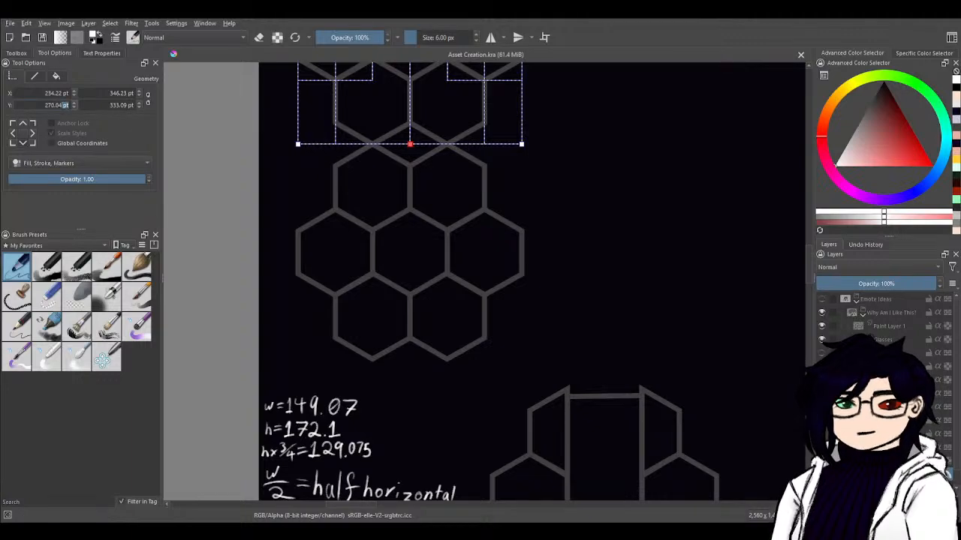
{"action": "key", "text": "BackSpace"}
{"action": "key", "text": "BackSpace"}
{"action": "key", "text": "BackSpace"}
{"action": "key", "text": "BackSpace"}
{"action": "key", "text": "BackSpace"}
{"action": "key", "text": "BackSpace"}
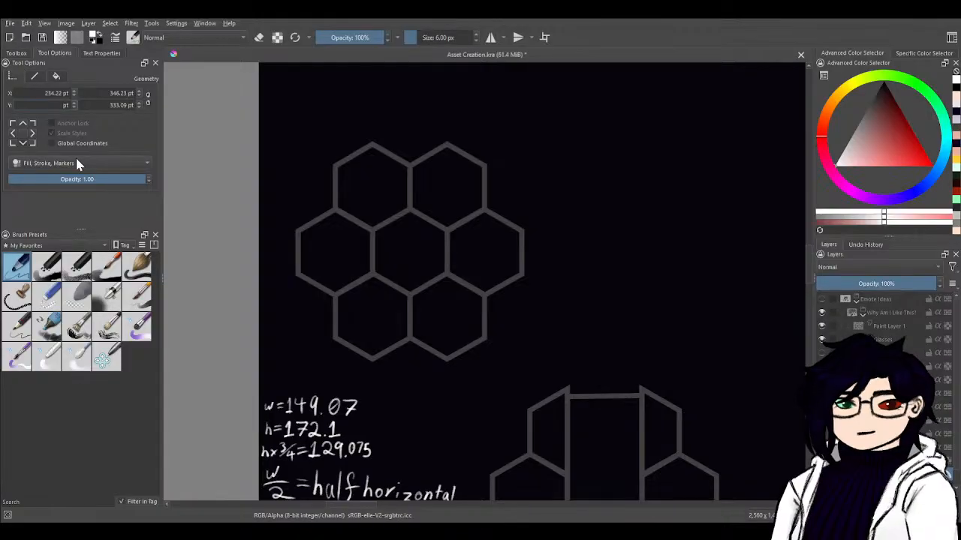
{"action": "type", "text": "442"}
{"action": "type", "text": ".14"}
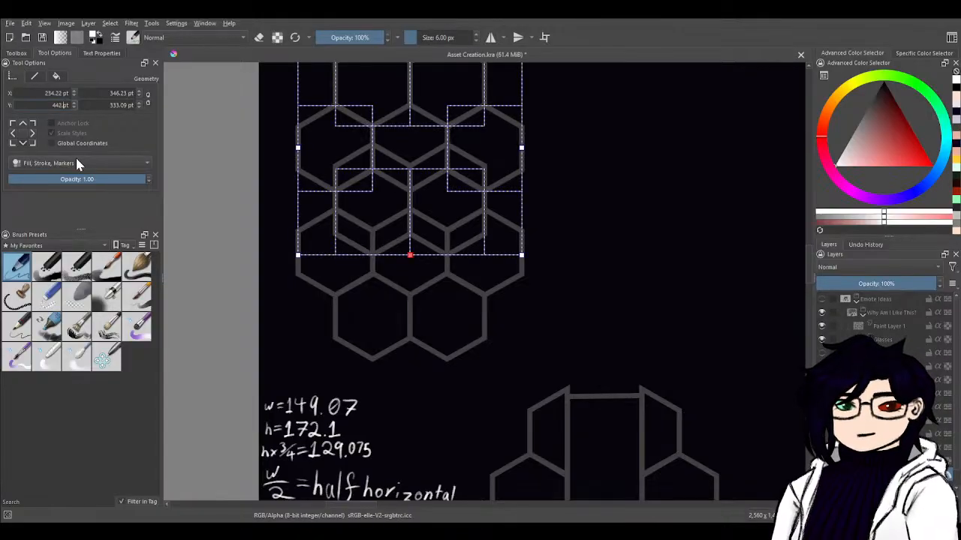
{"action": "key", "text": "Return"}
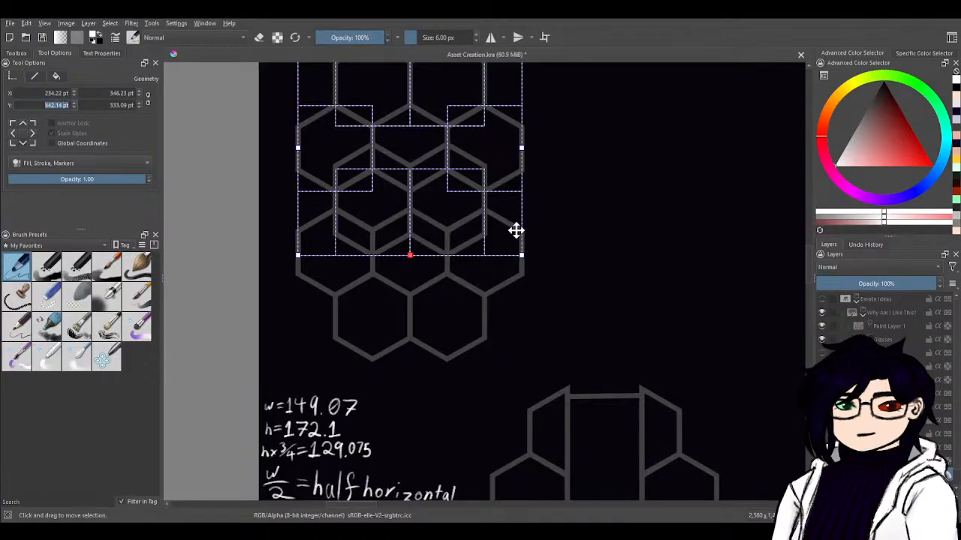
{"action": "left_click_drag", "start_coordinate": [573, 246], "coordinate": [587, 303]}
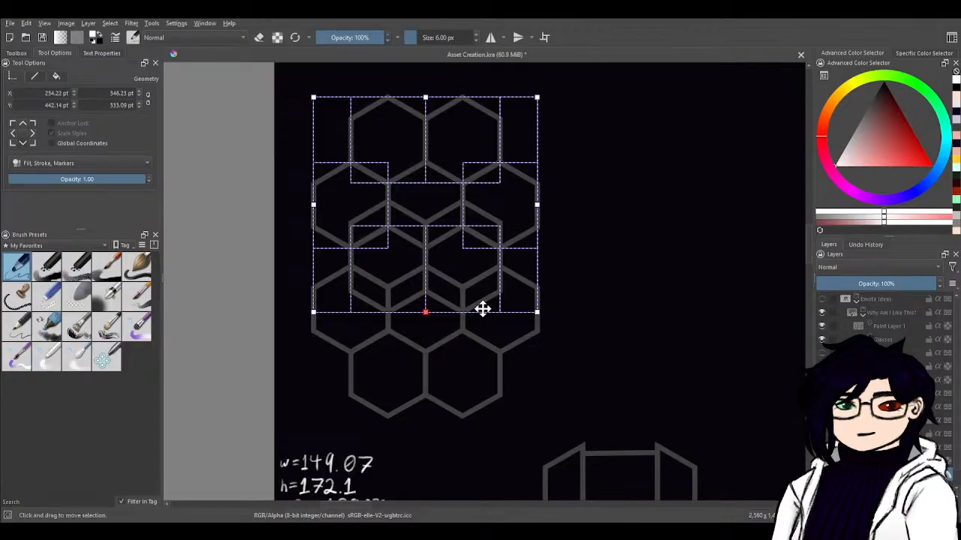
{"action": "left_click_drag", "start_coordinate": [490, 284], "coordinate": [500, 190]}
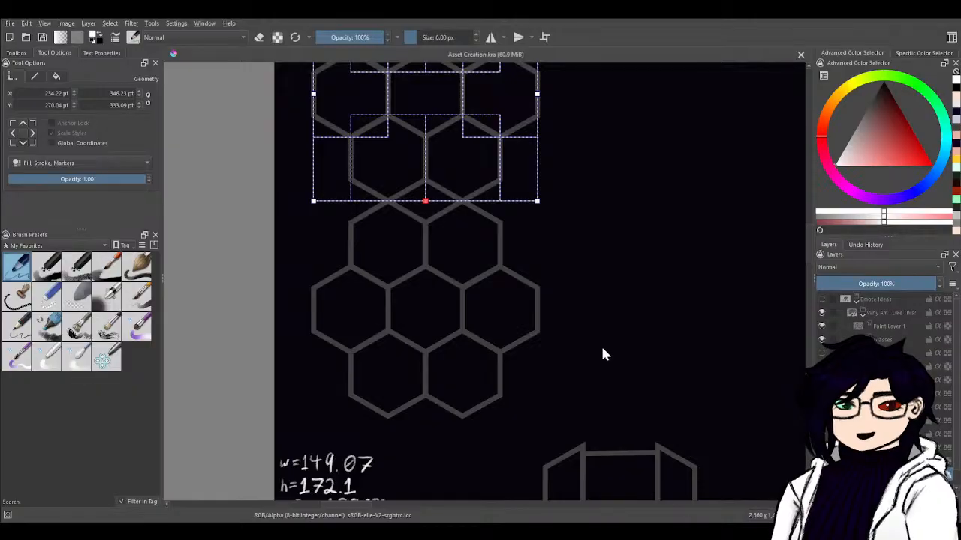
- Compare the position coordinates of the upper and lower honeycomb clusters at their shared edge and at their bottom-centre anchors
{"action": "left_click", "coordinate": [461, 354]}
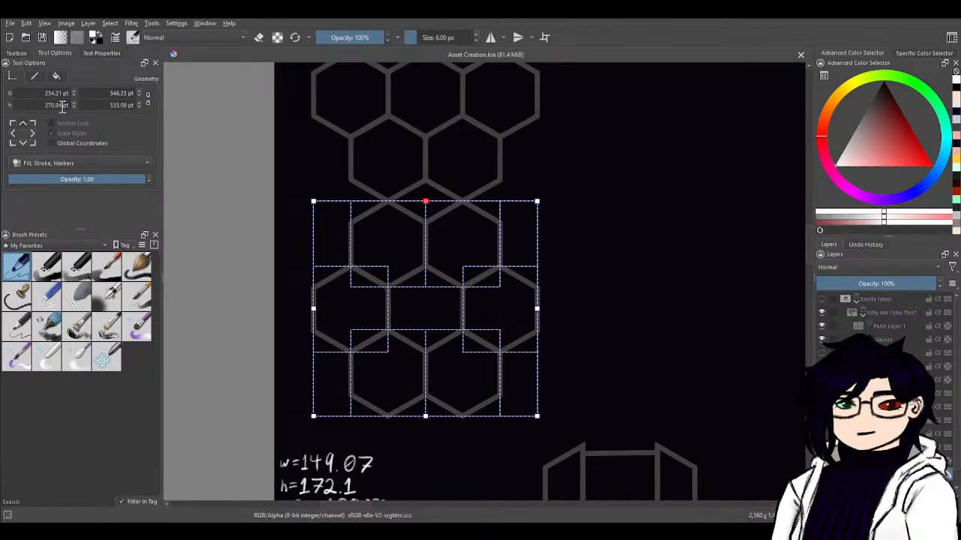
{"action": "mouse_move", "coordinate": [448, 284]}
{"action": "left_mouse_down"}
{"action": "mouse_move", "coordinate": [425, 217]}
{"action": "mouse_move", "coordinate": [427, 313]}
{"action": "mouse_move", "coordinate": [427, 293]}
{"action": "mouse_move", "coordinate": [435, 303]}
{"action": "left_mouse_up"}
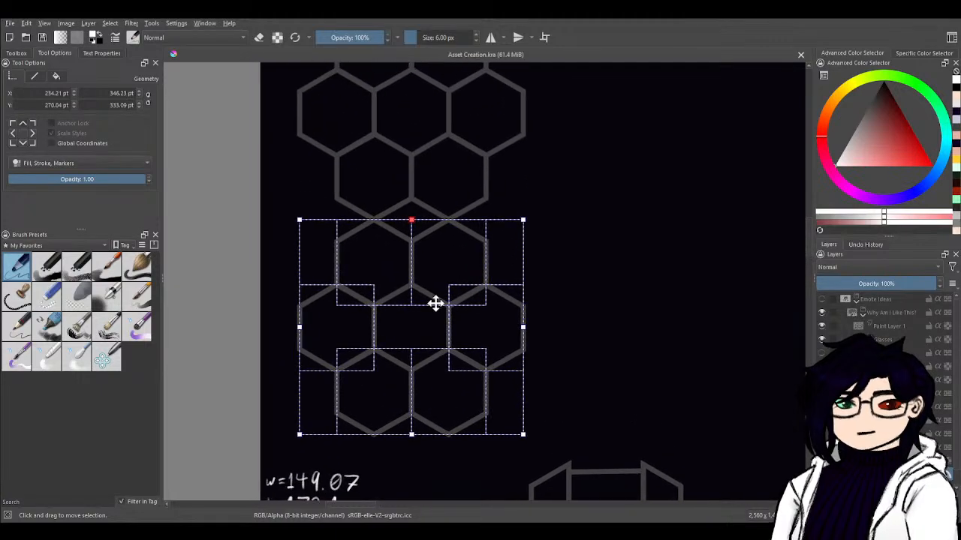
{"action": "left_click", "coordinate": [435, 182]}
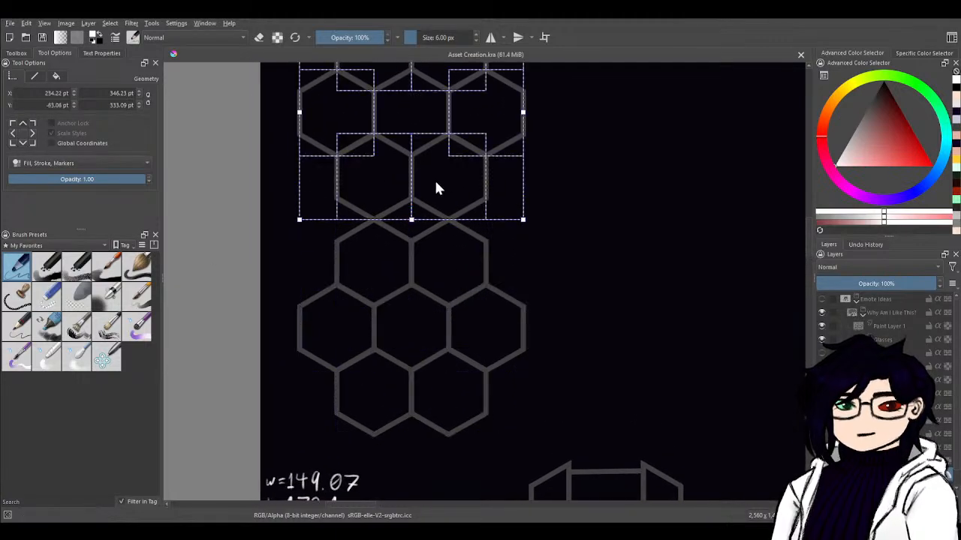
{"action": "left_click", "coordinate": [22, 141]}
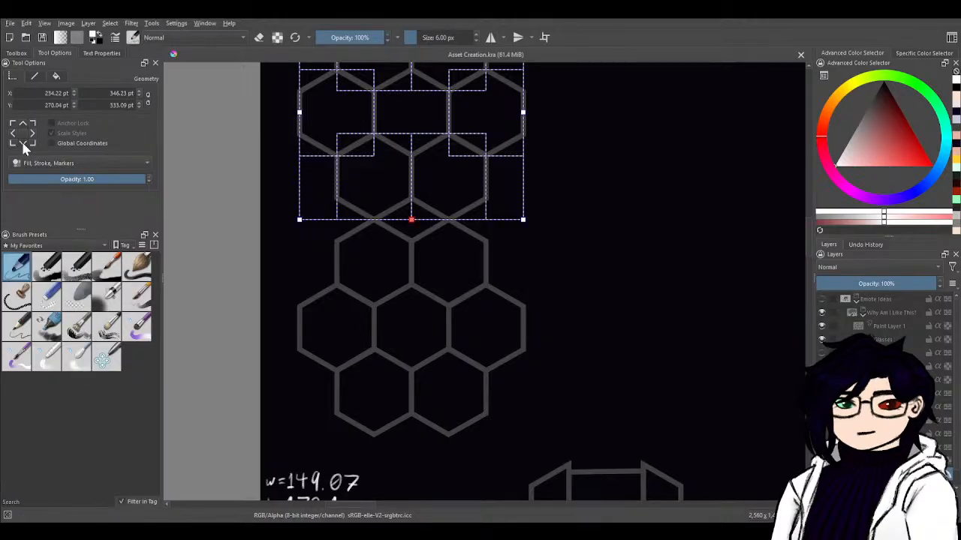
{"action": "left_click", "coordinate": [490, 305]}
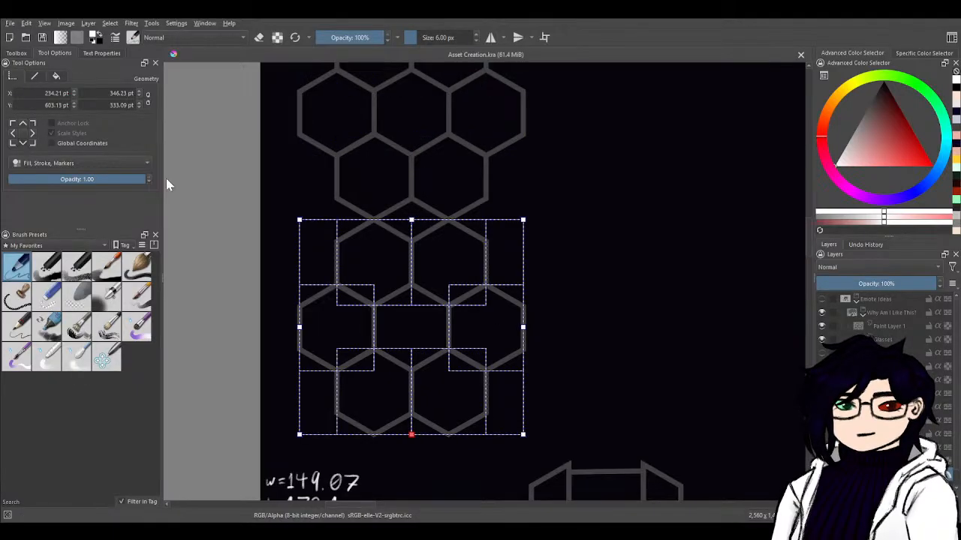
{"action": "left_click", "coordinate": [443, 184]}
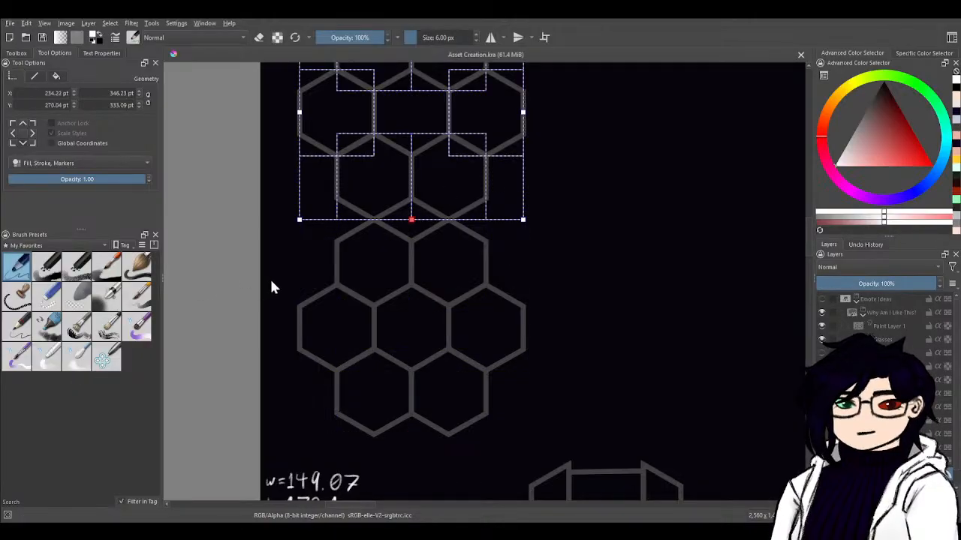
{"action": "left_click_drag", "start_coordinate": [411, 327], "coordinate": [363, 372]}
{"action": "left_click", "coordinate": [405, 332]}
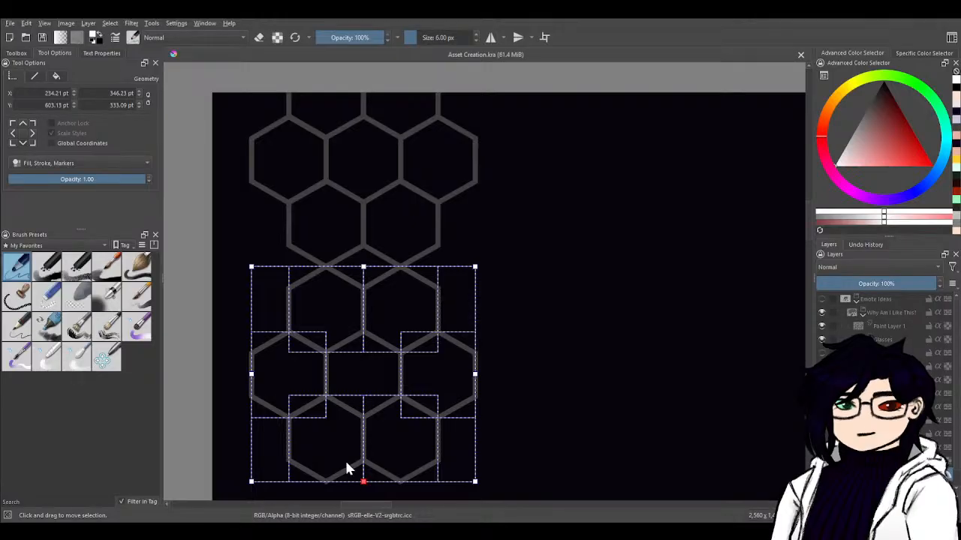
- Set the upper cluster's bottom-centre Y to 403.28 pt, matching the bottom of the lower cluster's upper-right hexagon
{"action": "left_click", "coordinate": [570, 293]}
{"action": "left_click", "coordinate": [418, 320]}
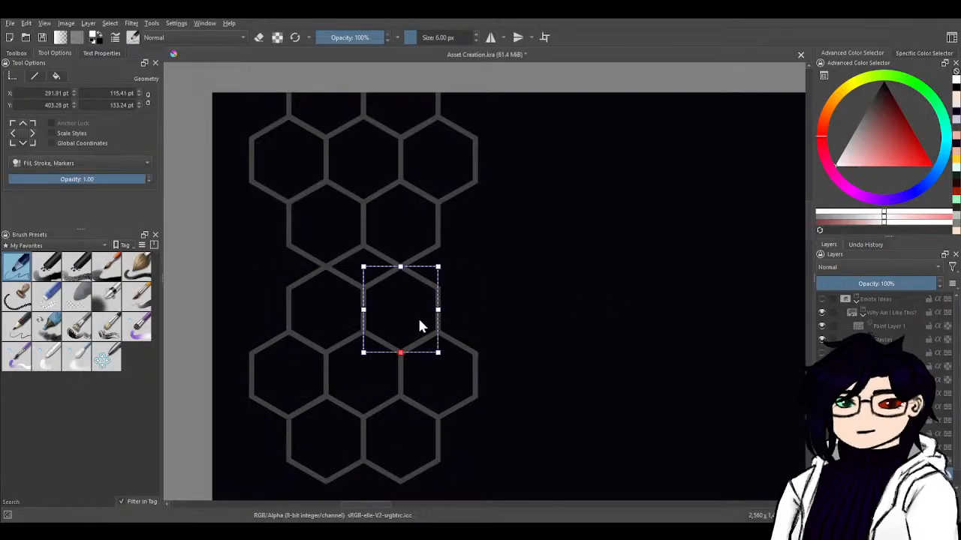
{"action": "left_click_drag", "start_coordinate": [68, 105], "coordinate": [11, 105]}
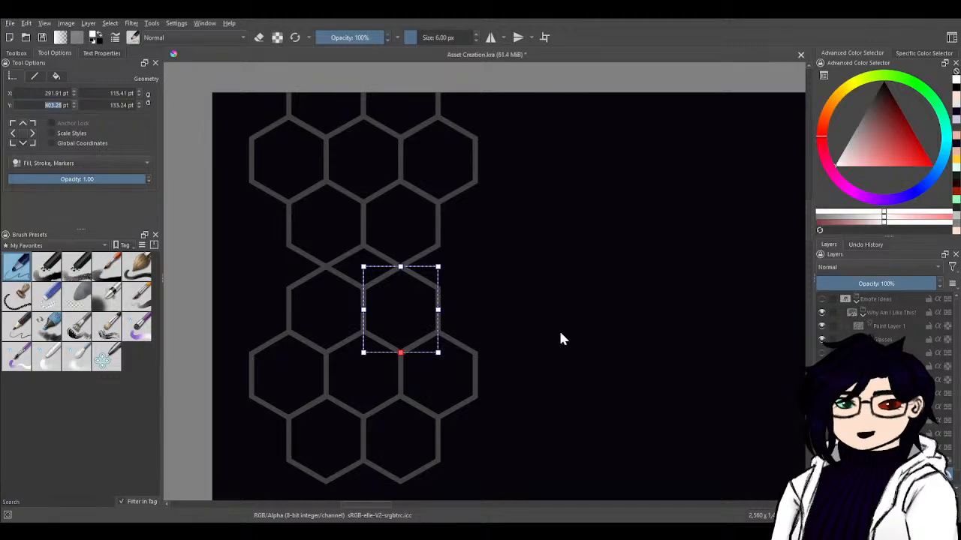
{"action": "left_click_drag", "start_coordinate": [528, 481], "coordinate": [211, 289]}
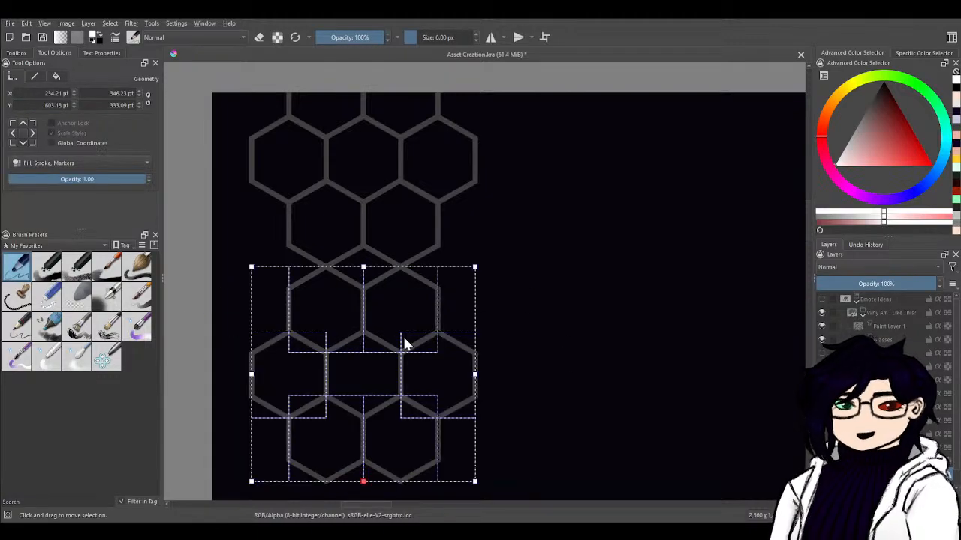
{"action": "left_click", "coordinate": [399, 212]}
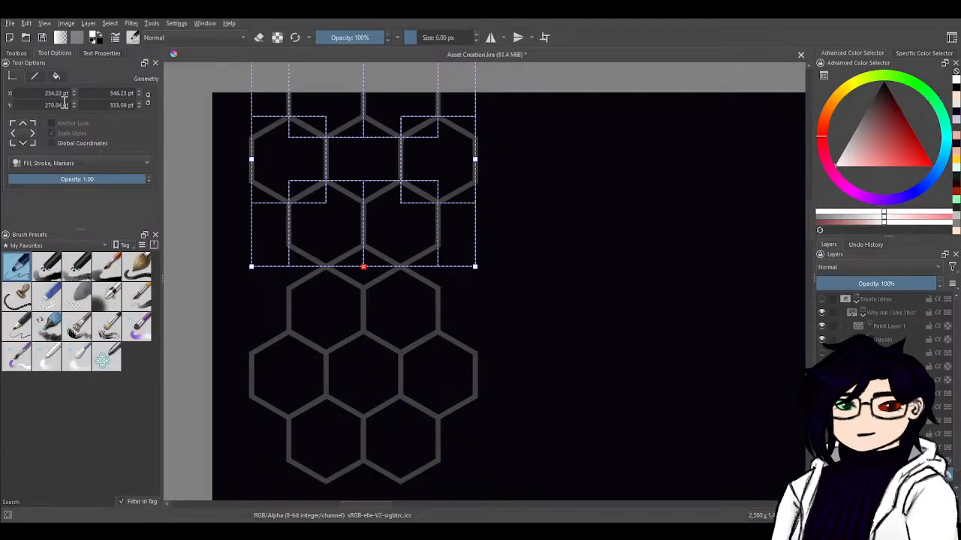
{"action": "left_click_drag", "start_coordinate": [63, 105], "coordinate": [20, 109]}
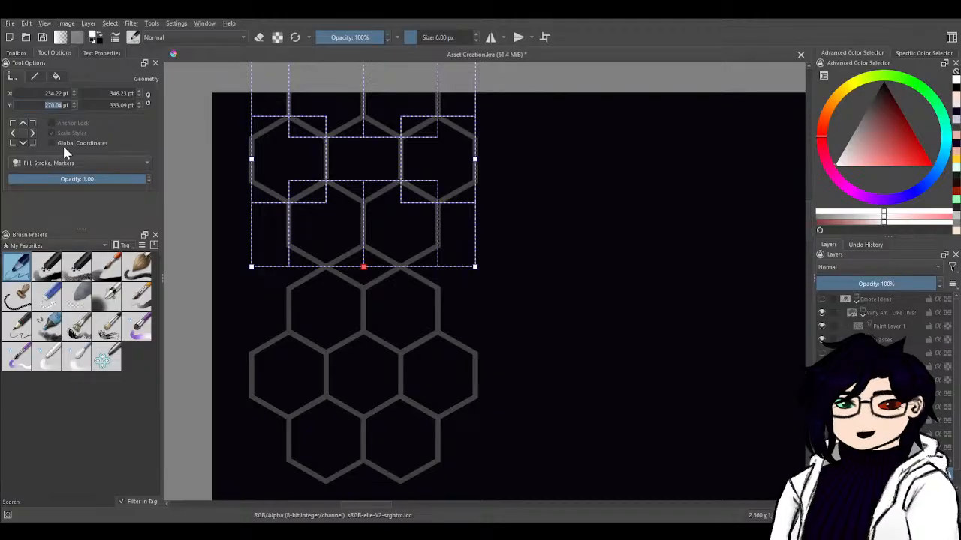
{"action": "type", "text": "403.28"}
{"action": "key", "text": "Return"}
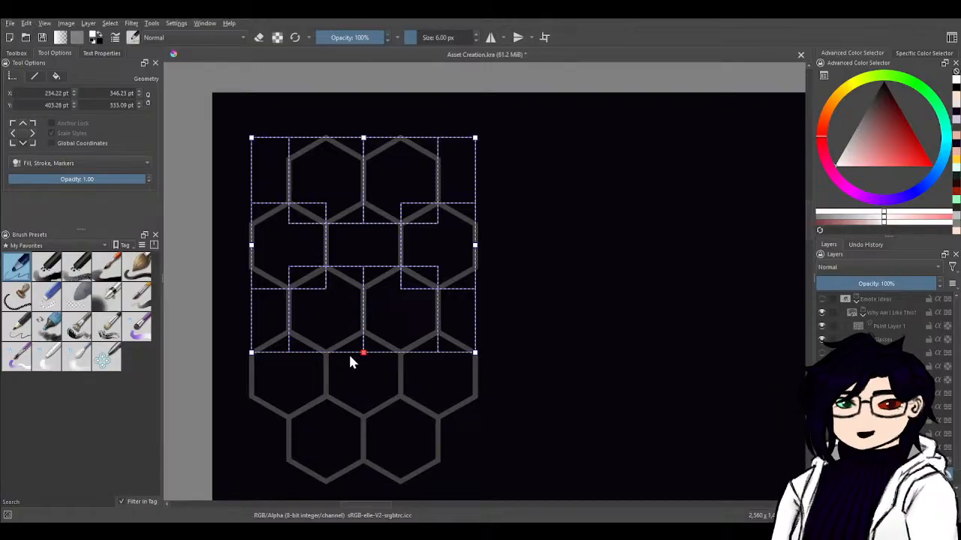
- Examine the overlapped honeycomb clusters alongside the handwritten offset notes and the rough hexagon sketch below
{"action": "scroll", "coordinate": [606, 388], "scroll_direction": "down", "scroll_amount": 2}
{"action": "scroll", "coordinate": [607, 383], "scroll_direction": "up", "scroll_amount": 2}
{"action": "left_click_drag", "start_coordinate": [604, 381], "coordinate": [556, 167]}
{"action": "scroll", "coordinate": [697, 144], "scroll_direction": "down", "scroll_amount": 1}
{"action": "scroll", "coordinate": [554, 335], "scroll_direction": "up", "scroll_amount": 1}
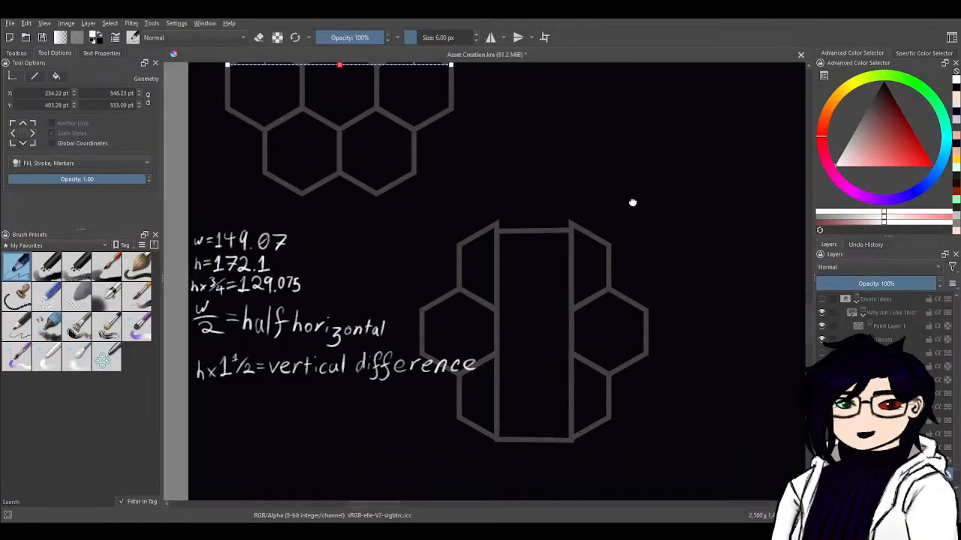
{"action": "left_click_drag", "start_coordinate": [633, 204], "coordinate": [629, 447]}
{"action": "left_click_drag", "start_coordinate": [561, 284], "coordinate": [603, 303]}
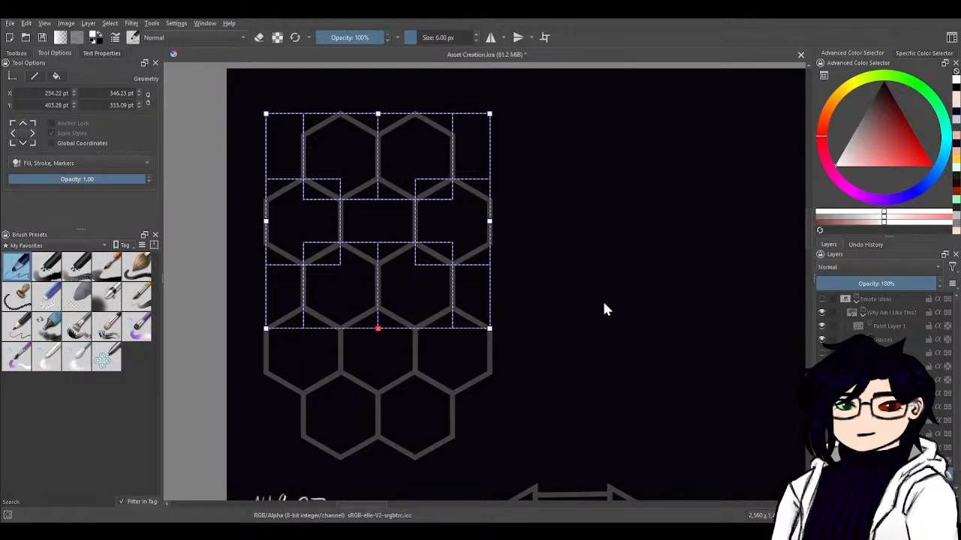
{"action": "left_click_drag", "start_coordinate": [653, 339], "coordinate": [549, 325]}
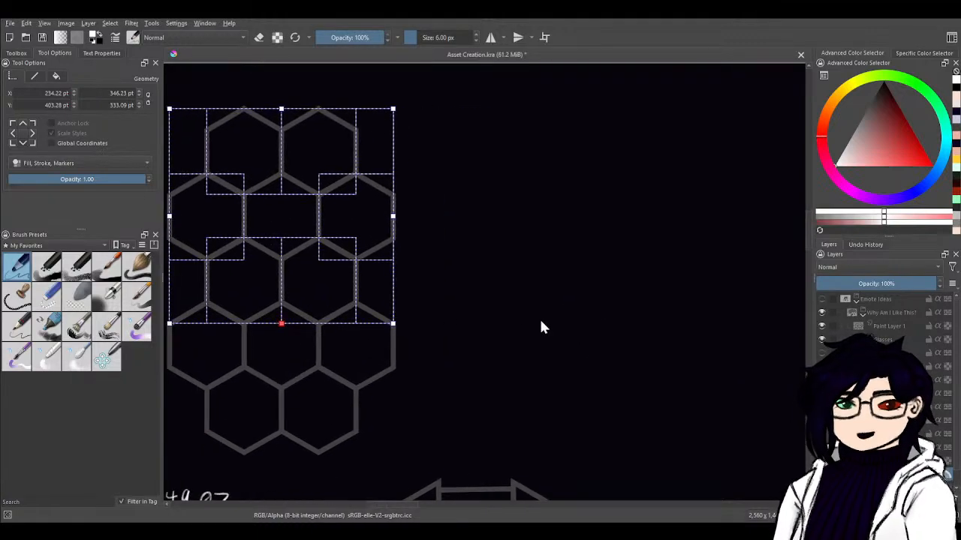
{"action": "left_click_drag", "start_coordinate": [496, 278], "coordinate": [609, 225]}
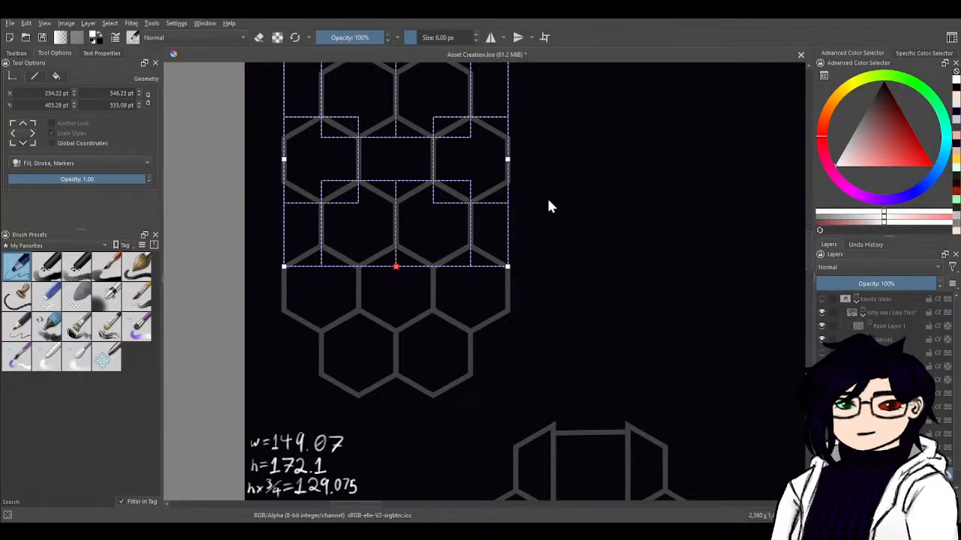
- Inspect the two hexagons in the row where the clusters overlap by selecting them individually
{"action": "left_click", "coordinate": [612, 277]}
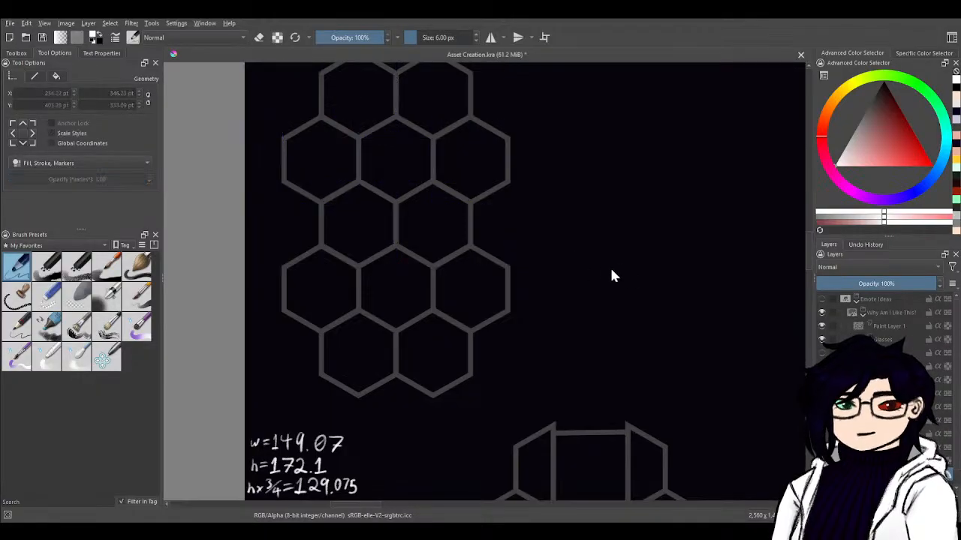
{"action": "left_click", "coordinate": [438, 241]}
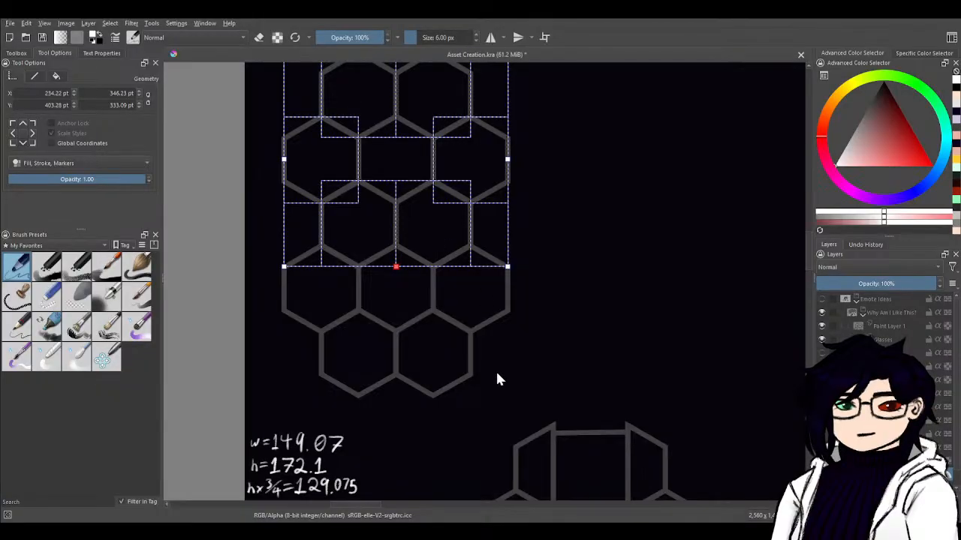
{"action": "left_click", "coordinate": [631, 237]}
{"action": "left_click", "coordinate": [445, 242]}
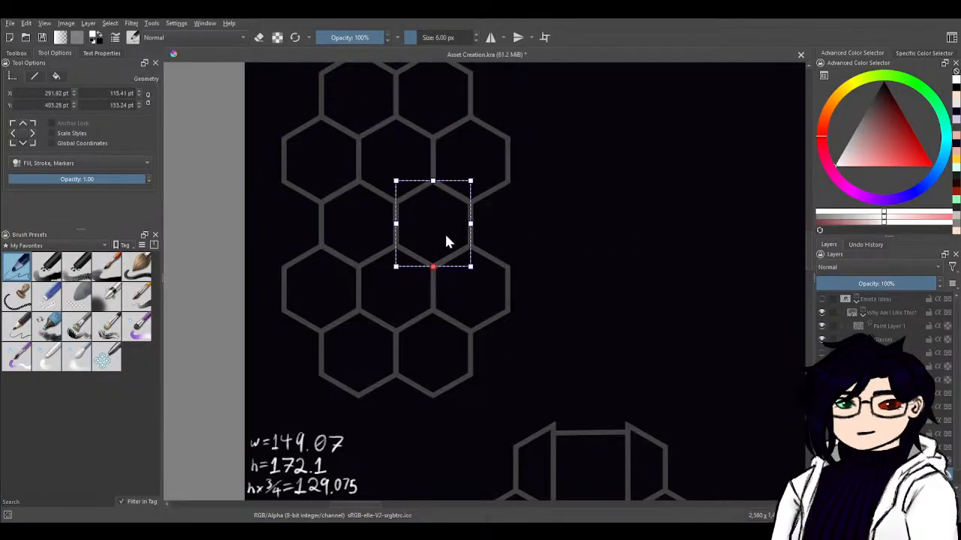
{"action": "left_click", "coordinate": [446, 236]}
{"action": "left_click", "coordinate": [361, 236]}
{"action": "left_click", "coordinate": [528, 245]}
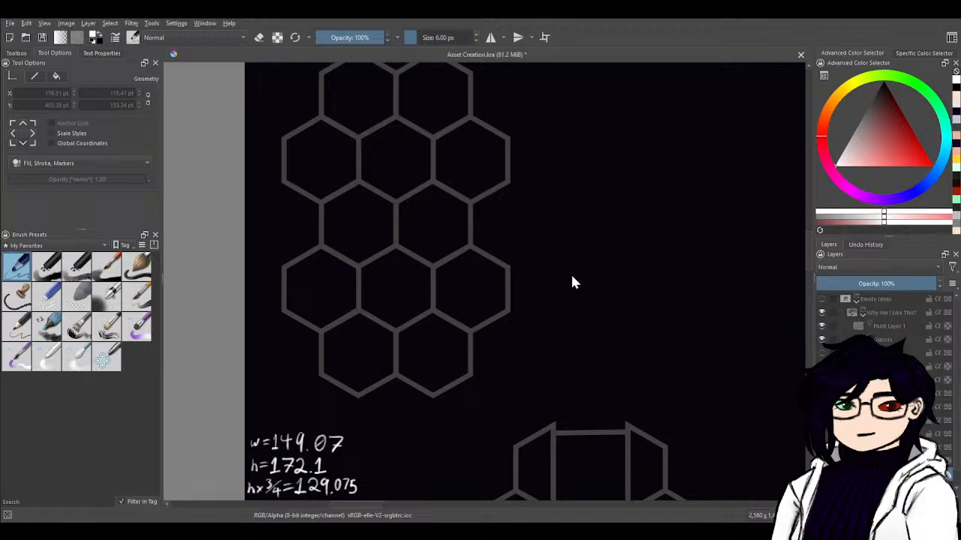
- Examine the honeycomb's repeating pattern by selecting the lower cluster with the upper side hexagons, and the four side hexagons alone
{"action": "left_click", "coordinate": [460, 328]}
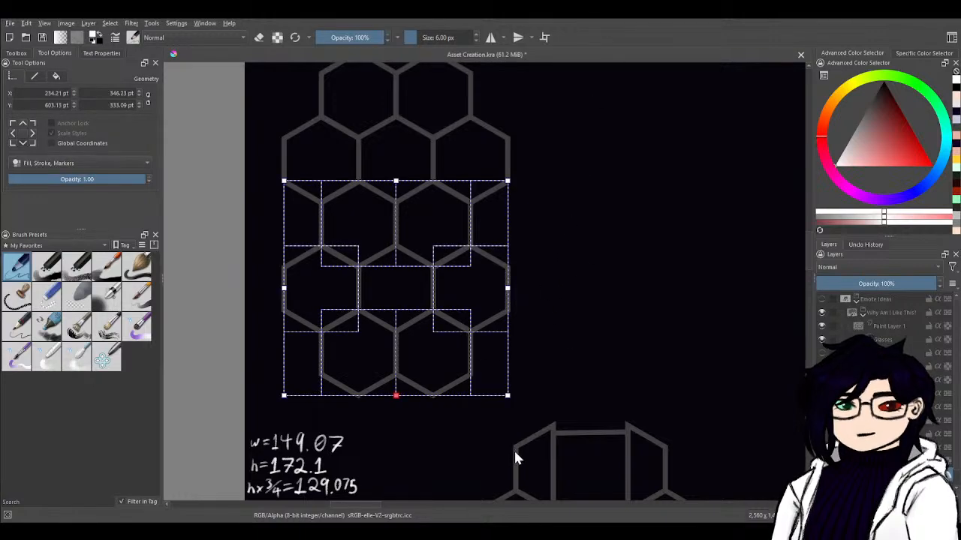
{"action": "left_click", "coordinate": [495, 148], "text": "shift"}
{"action": "left_click", "coordinate": [330, 153], "text": "shift"}
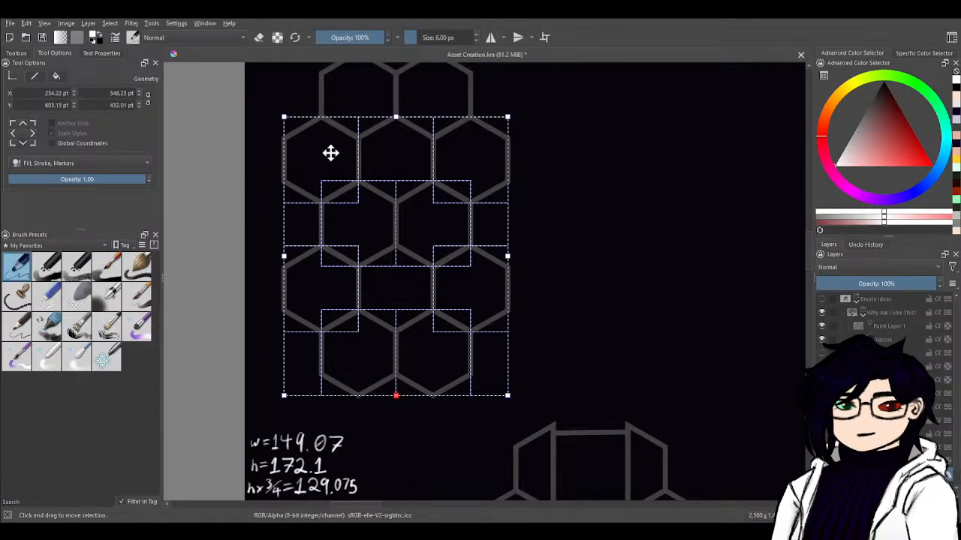
{"action": "left_click", "coordinate": [767, 314]}
{"action": "left_click", "coordinate": [499, 286]}
{"action": "left_click", "coordinate": [325, 288], "text": "shift"}
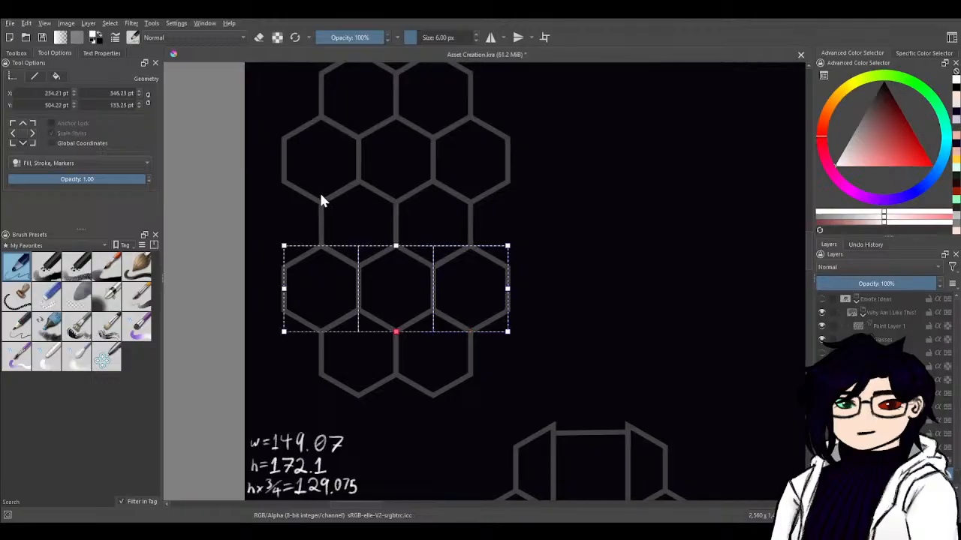
{"action": "left_click", "coordinate": [319, 187], "text": "shift"}
{"action": "left_click", "coordinate": [491, 171], "text": "shift"}
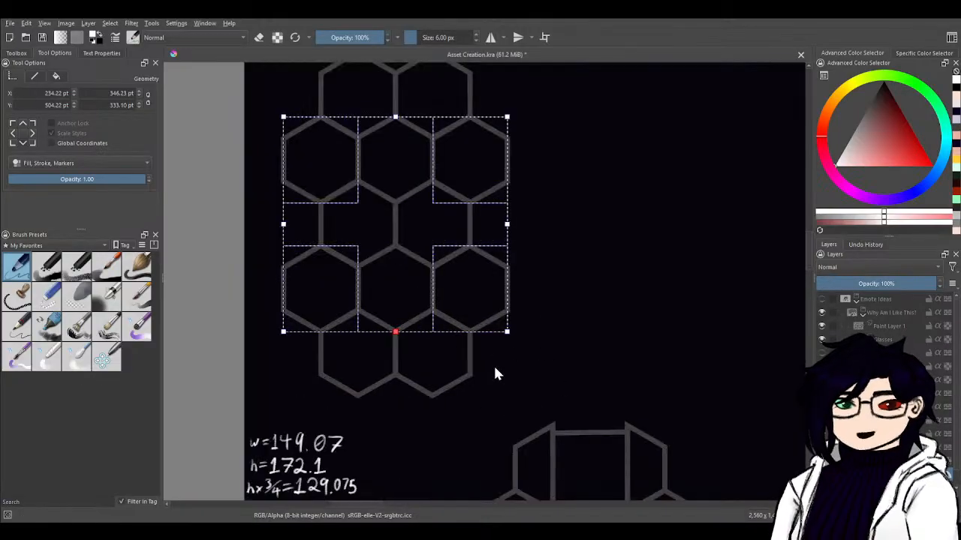
- Duplicate the entire joined honeycomb and place the copy to the right of the original at about X 694 pt, Y 603 pt
{"action": "left_click_drag", "start_coordinate": [539, 76], "coordinate": [280, 394]}
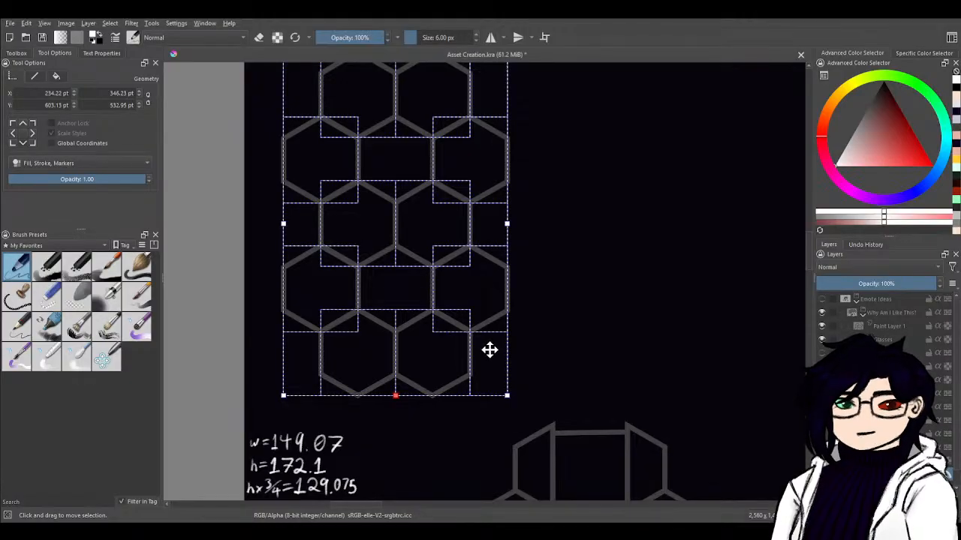
{"action": "left_click_drag", "start_coordinate": [489, 350], "coordinate": [675, 289]}
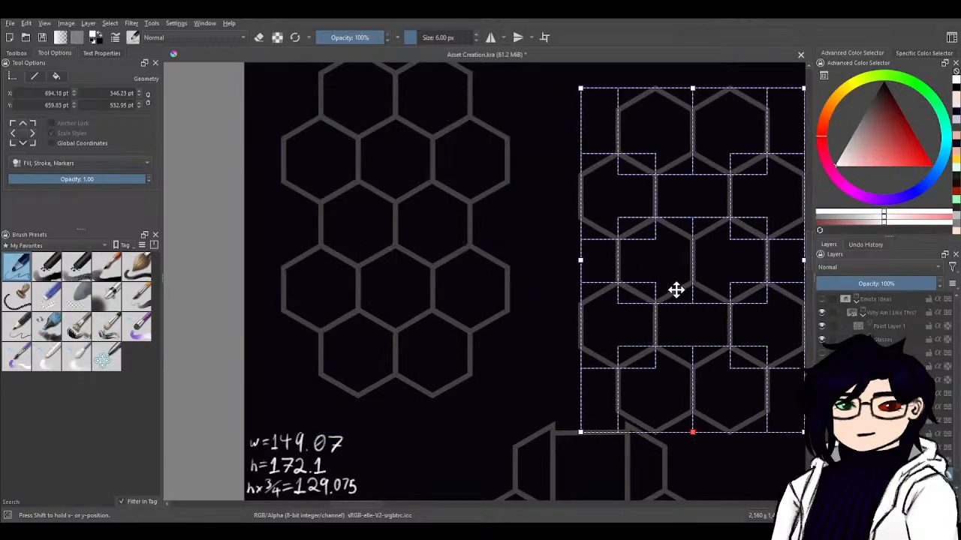
{"action": "left_click_drag", "start_coordinate": [682, 373], "coordinate": [522, 334]}
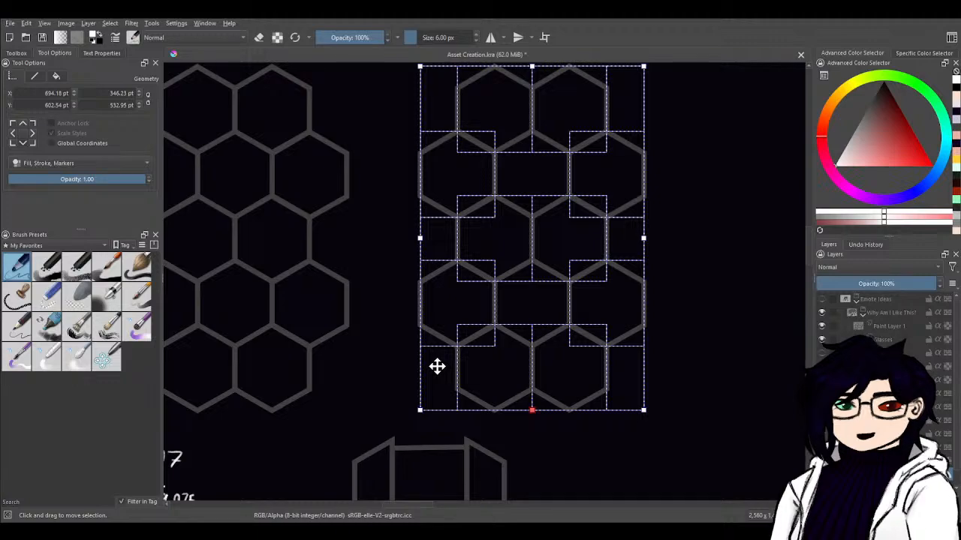
- Select the two left-edge hexagons of the copied honeycomb and switch to editing their path points
{"action": "scroll", "coordinate": [485, 388], "scroll_direction": "down", "scroll_amount": 3}
{"action": "scroll", "coordinate": [540, 300], "scroll_direction": "up", "scroll_amount": 1}
{"action": "scroll", "coordinate": [532, 360], "scroll_direction": "down", "scroll_amount": 1}
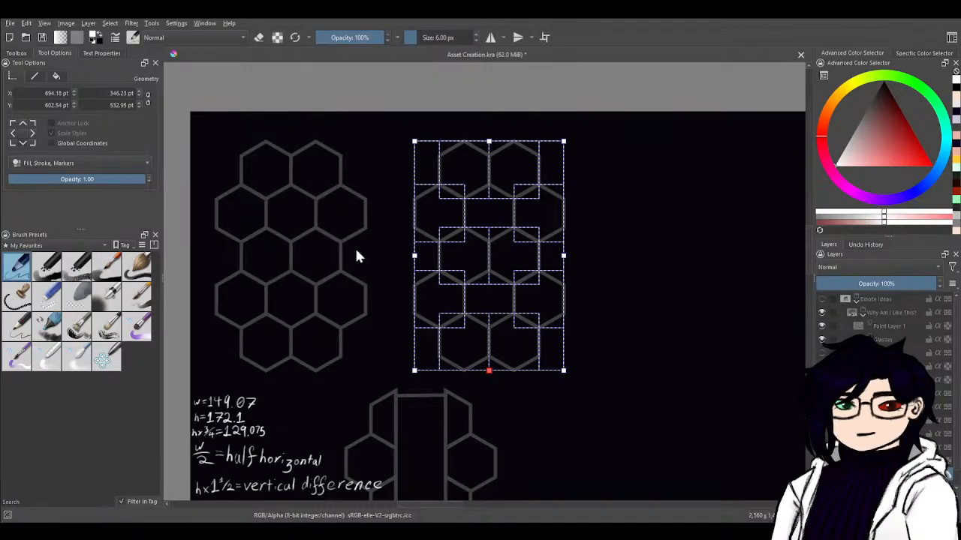
{"action": "scroll", "coordinate": [354, 259], "scroll_direction": "right", "scroll_amount": 5}
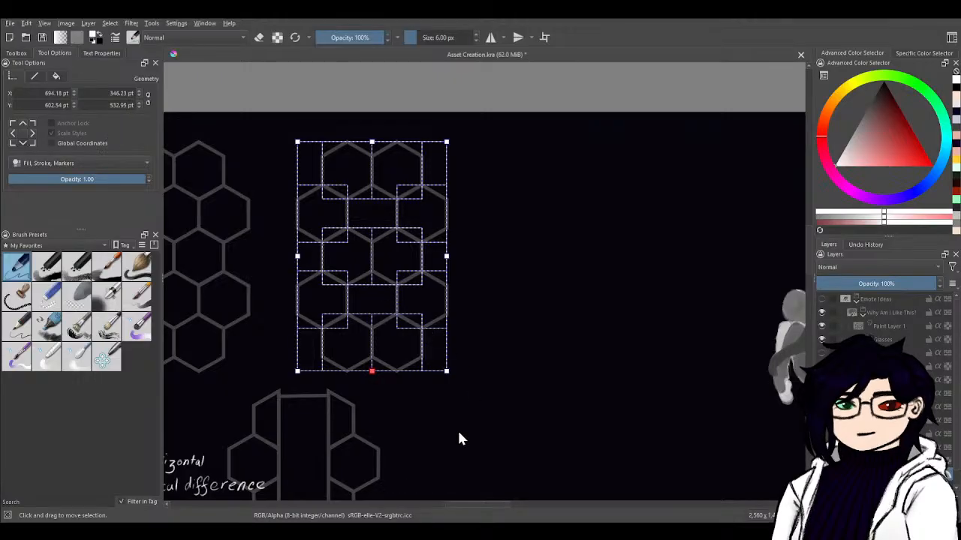
{"action": "left_click", "coordinate": [554, 291]}
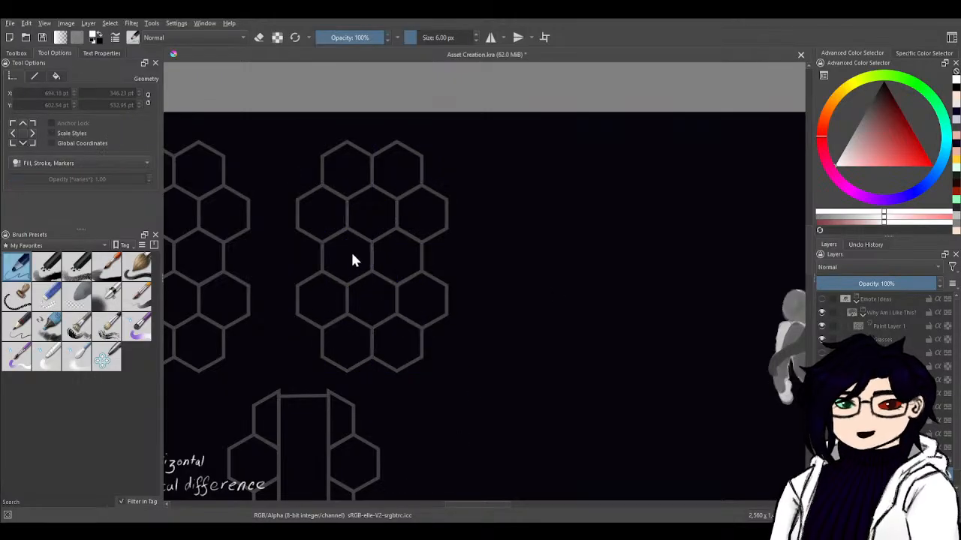
{"action": "scroll", "coordinate": [391, 262], "scroll_direction": "up", "scroll_amount": 3}
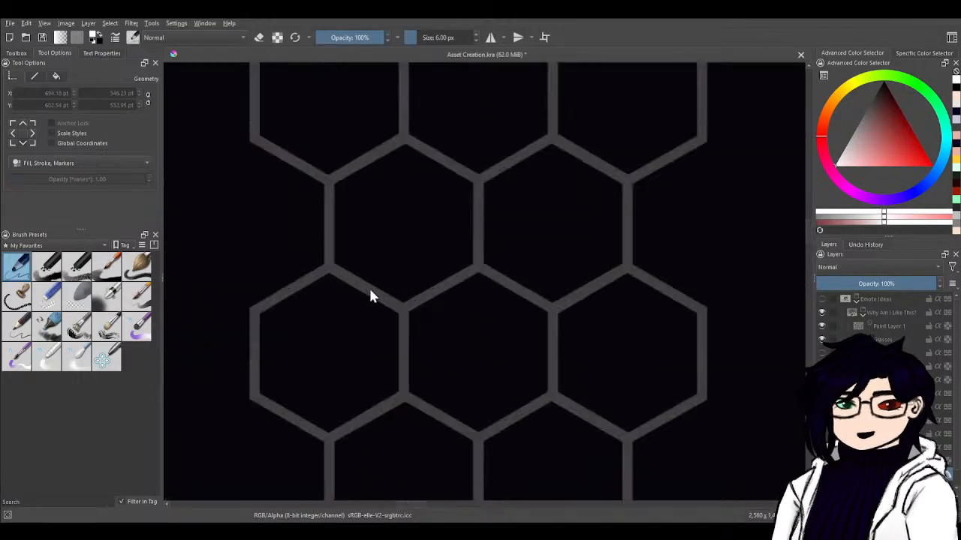
{"action": "left_click", "coordinate": [307, 300]}
{"action": "left_click", "coordinate": [294, 114], "text": "shift"}
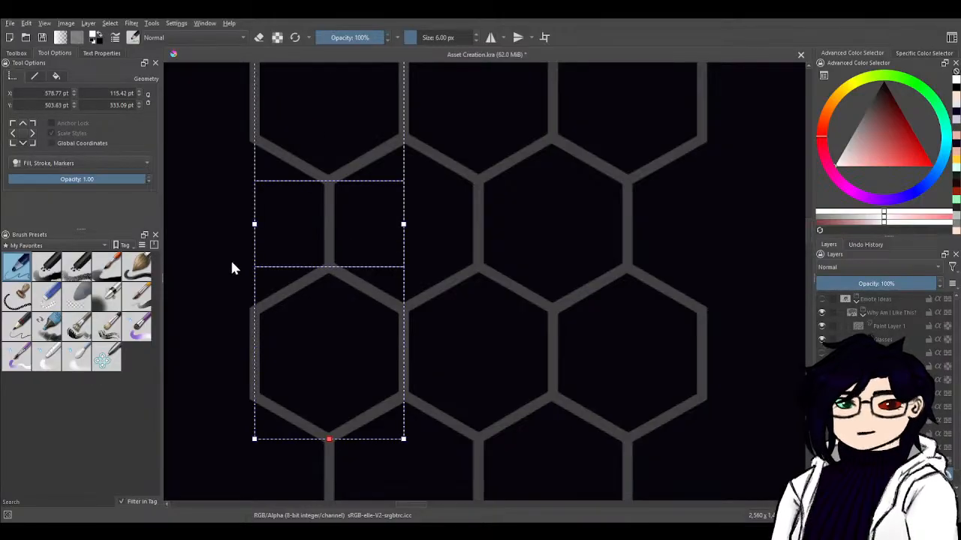
{"action": "left_click", "coordinate": [17, 53]}
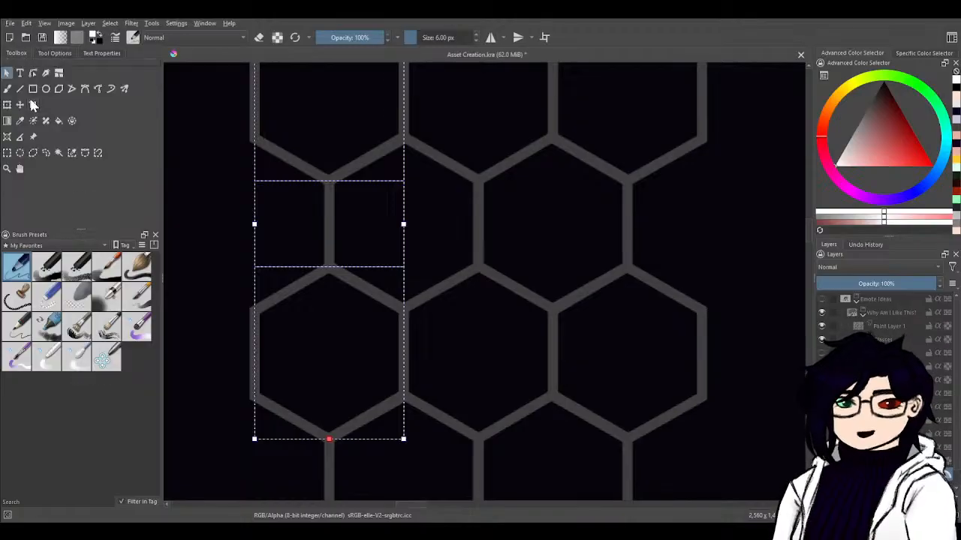
{"action": "left_click", "coordinate": [33, 73]}
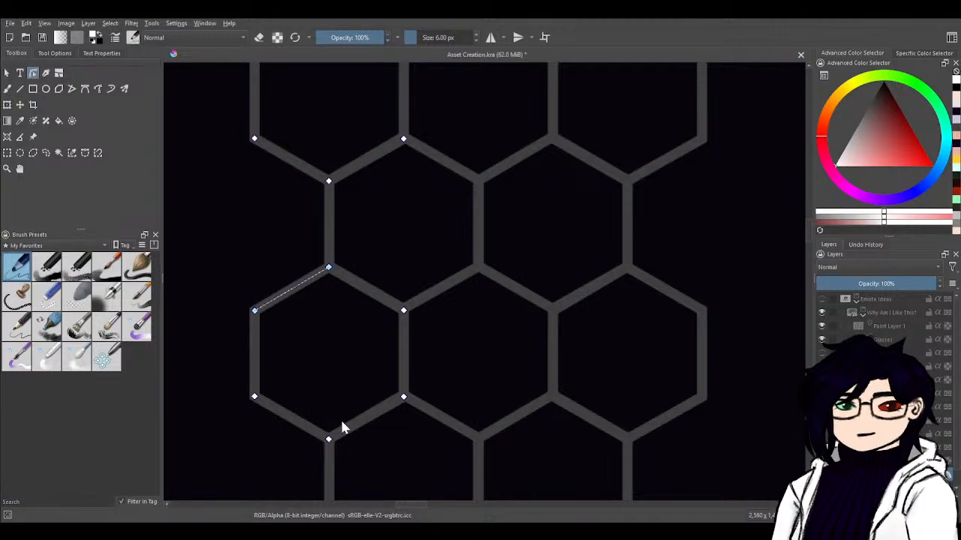
- Try removing the slanted segments facing the notch between the two left-edge hexagons and joining their open end points
{"action": "key", "text": "Delete"}
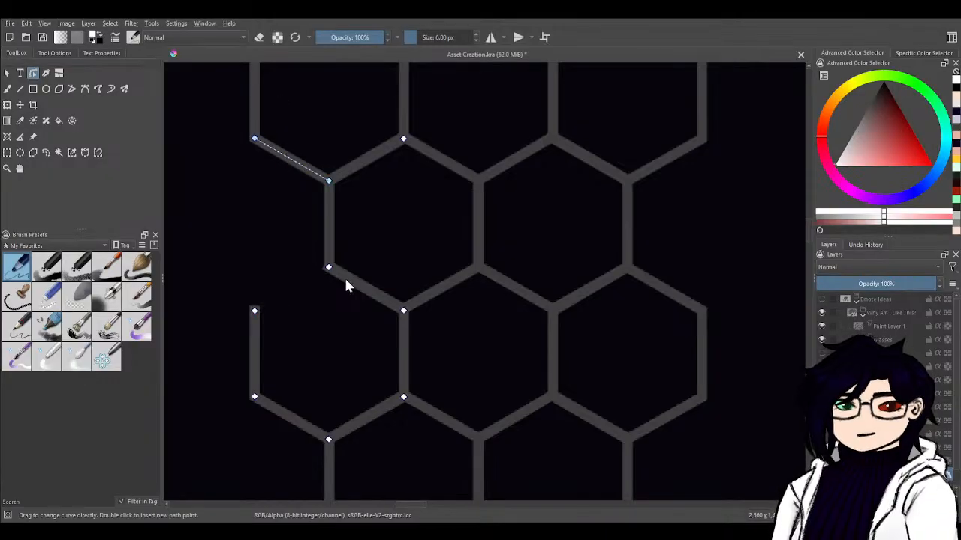
{"action": "key", "text": "Delete"}
{"action": "left_click_drag", "start_coordinate": [210, 101], "coordinate": [292, 344]}
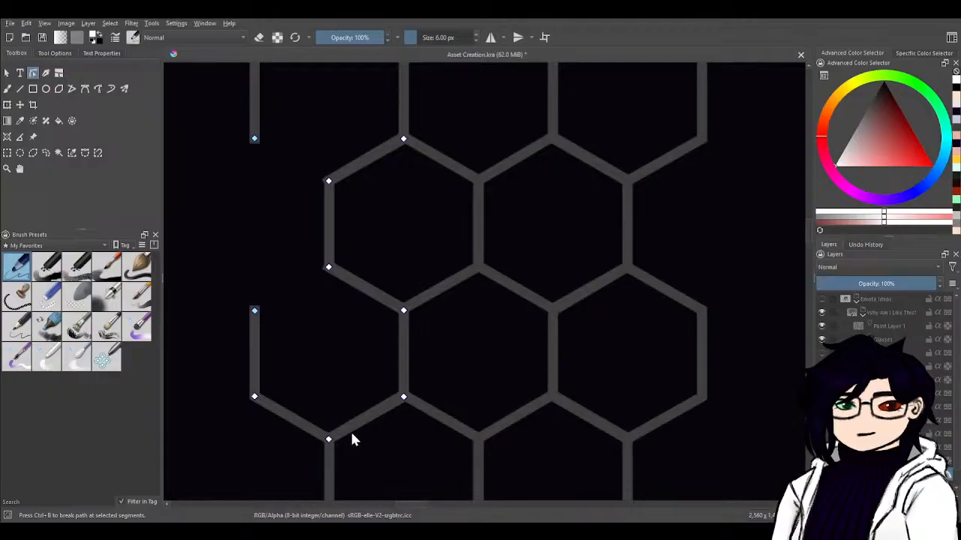
{"action": "key", "text": "ctrl+j"}
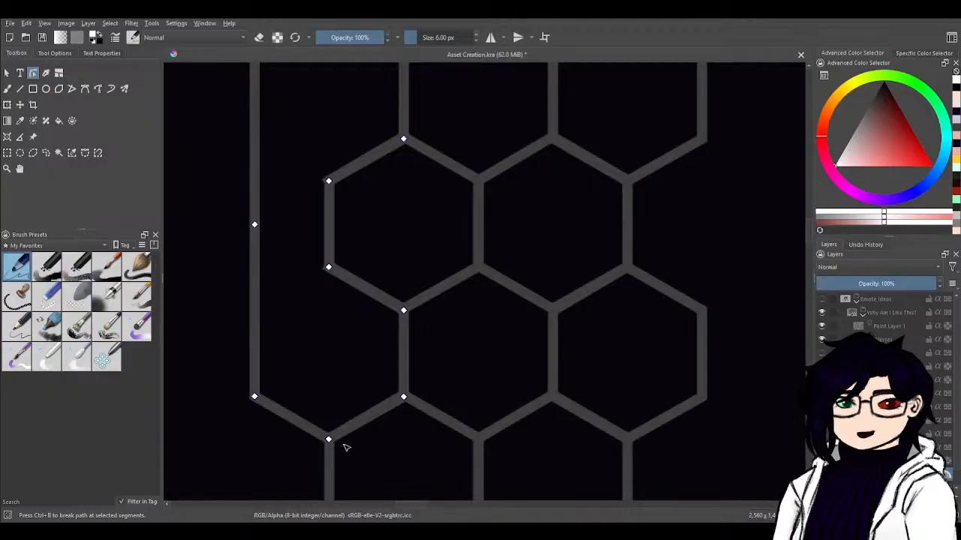
- Delete the merged midpoint from the straight left edge and check the resulting outline
{"action": "left_click_drag", "start_coordinate": [229, 185], "coordinate": [293, 283]}
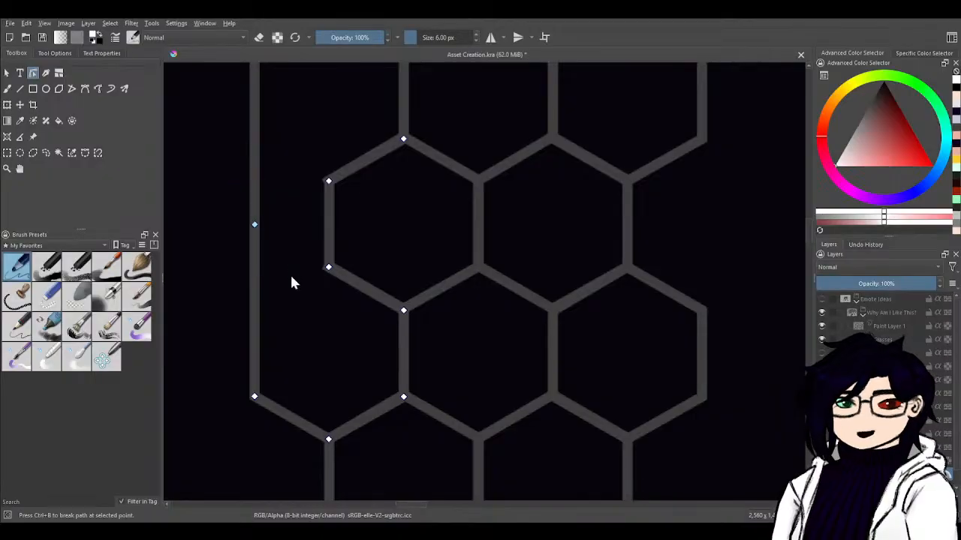
{"action": "left_click", "coordinate": [354, 358]}
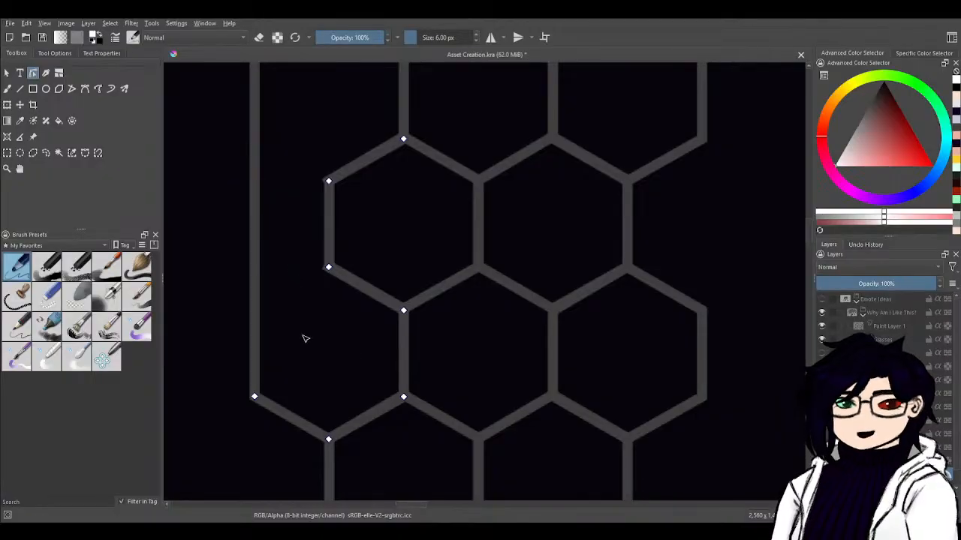
{"action": "left_click_drag", "start_coordinate": [313, 155], "coordinate": [248, 194]}
{"action": "scroll", "coordinate": [500, 248], "scroll_direction": "down", "scroll_amount": 2}
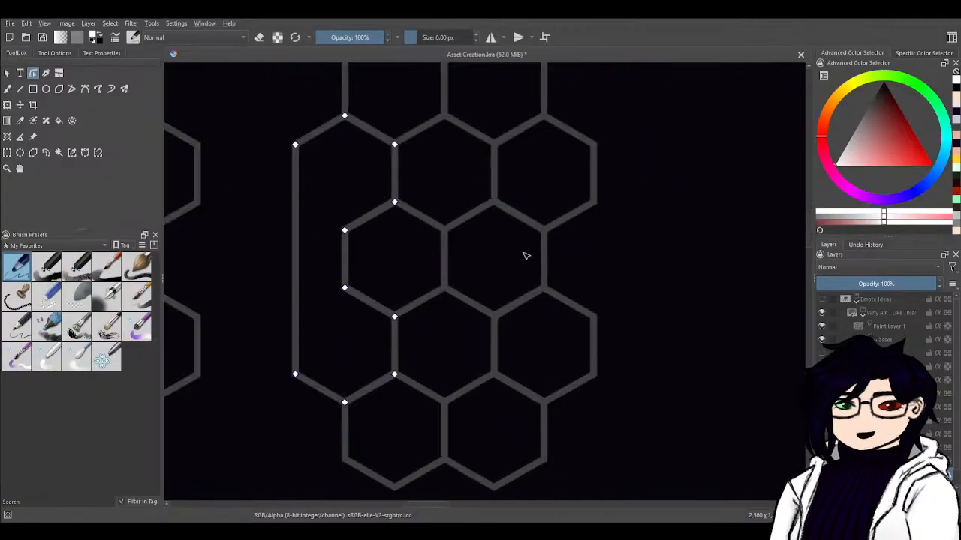
{"action": "scroll", "coordinate": [523, 256], "scroll_direction": "up", "scroll_amount": 2}
{"action": "scroll", "coordinate": [506, 257], "scroll_direction": "down", "scroll_amount": 2}
{"action": "scroll", "coordinate": [593, 199], "scroll_direction": "up", "scroll_amount": 2}
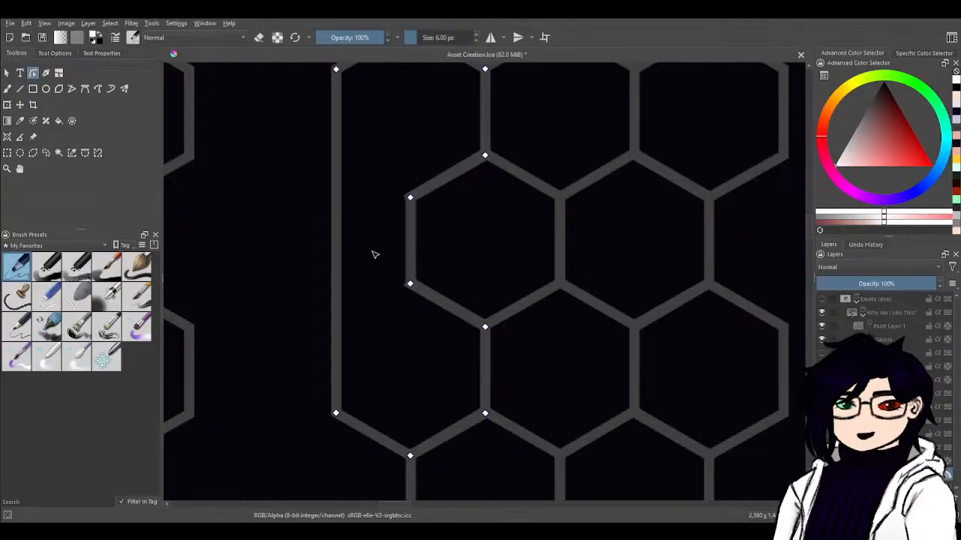
- Undo the segment removals and the joining of the two left-edge hexagons
{"action": "key", "text": "ctrl+z"}
{"action": "key", "text": "ctrl+z"}
{"action": "key", "text": "ctrl+z"}
{"action": "key", "text": "ctrl+shift+z"}
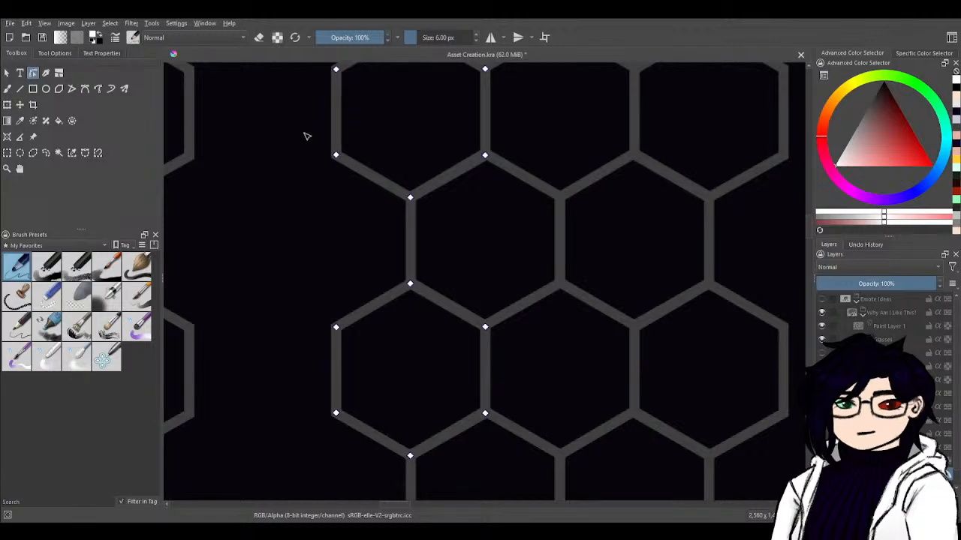
- Connect the facing outer corners of the two left-edge hexagons with a straight vertical edge, keeping their slanted sides
{"action": "left_click_drag", "start_coordinate": [304, 134], "coordinate": [369, 370]}
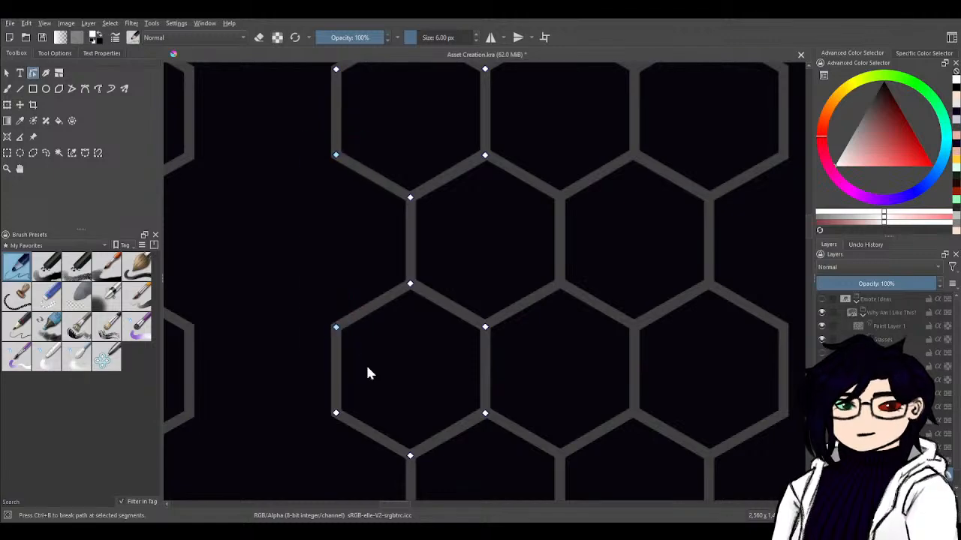
{"action": "left_click", "coordinate": [422, 462]}
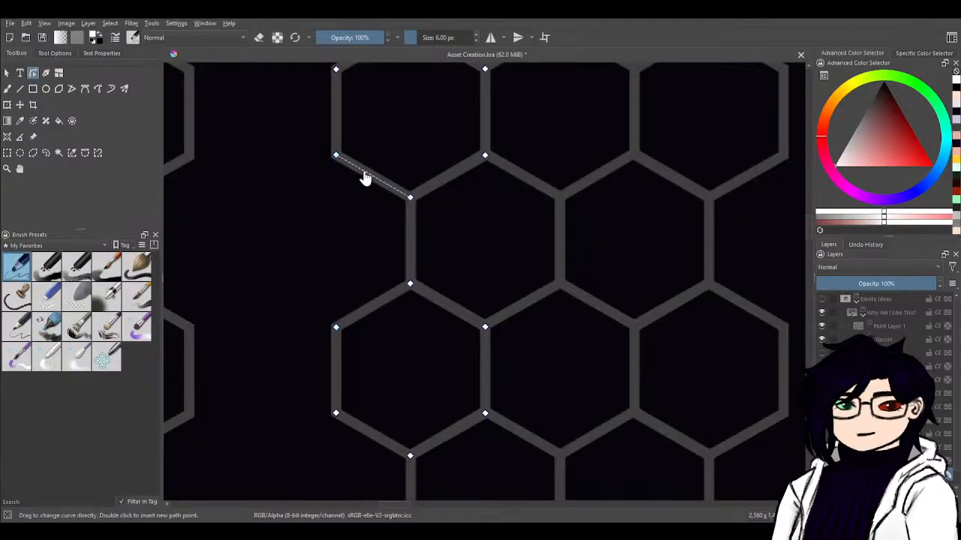
{"action": "left_click_drag", "start_coordinate": [315, 139], "coordinate": [312, 254]}
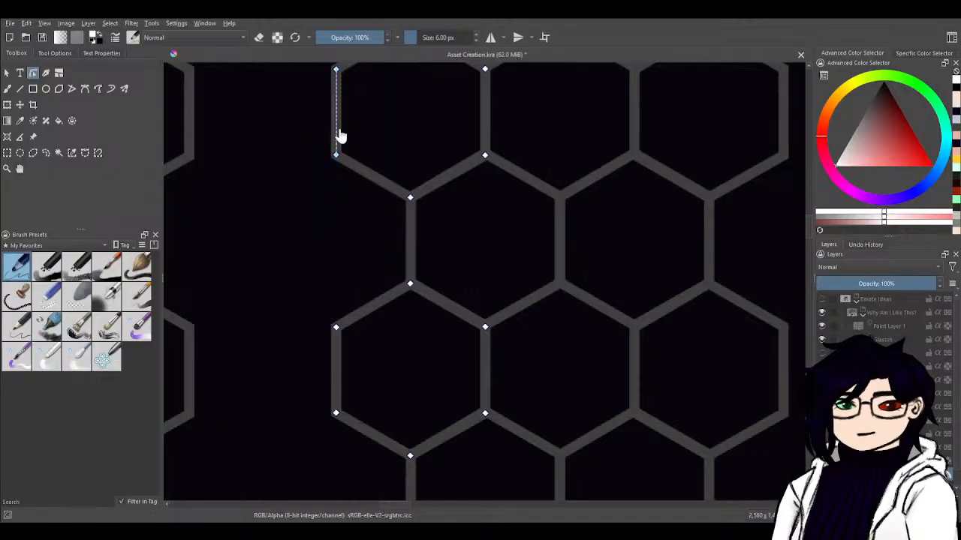
{"action": "left_click", "coordinate": [336, 71]}
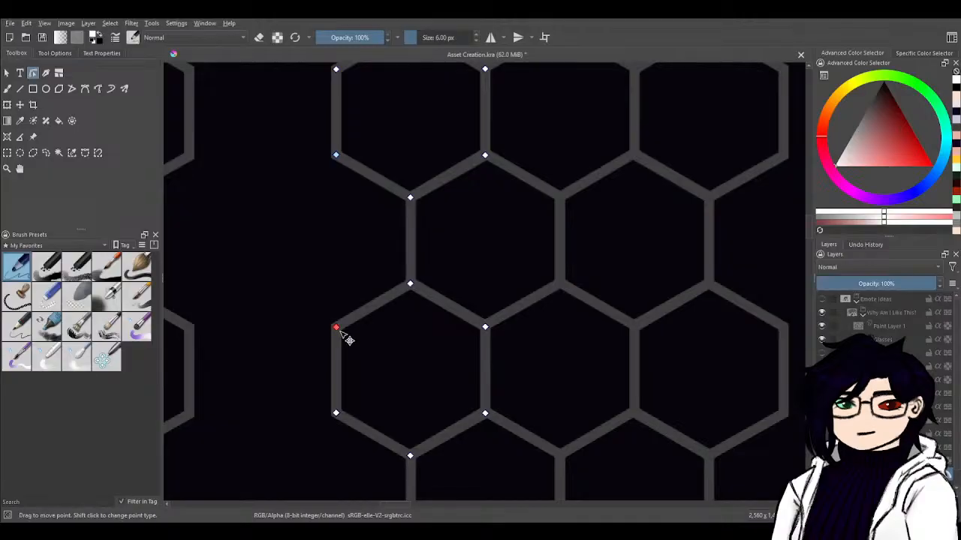
{"action": "left_click", "coordinate": [335, 382]}
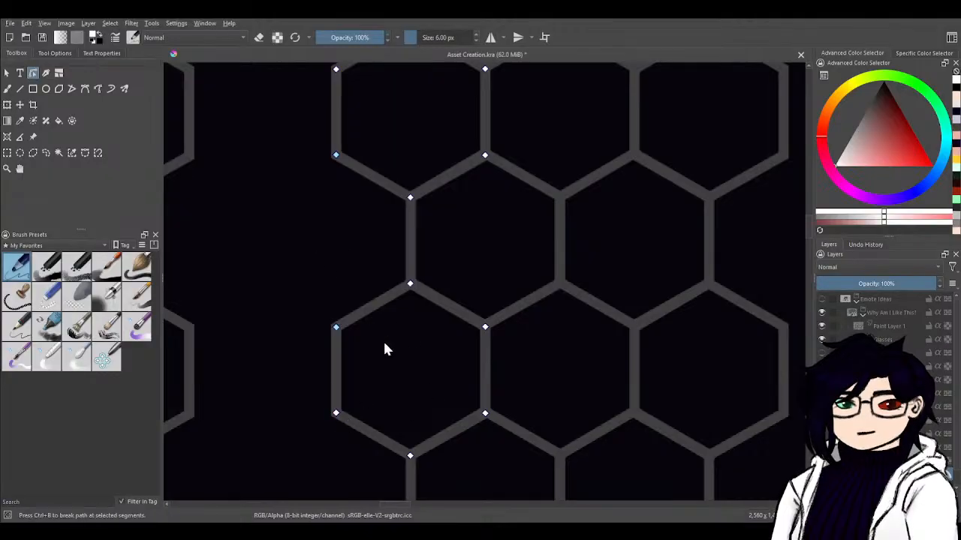
{"action": "key", "text": "Insert"}
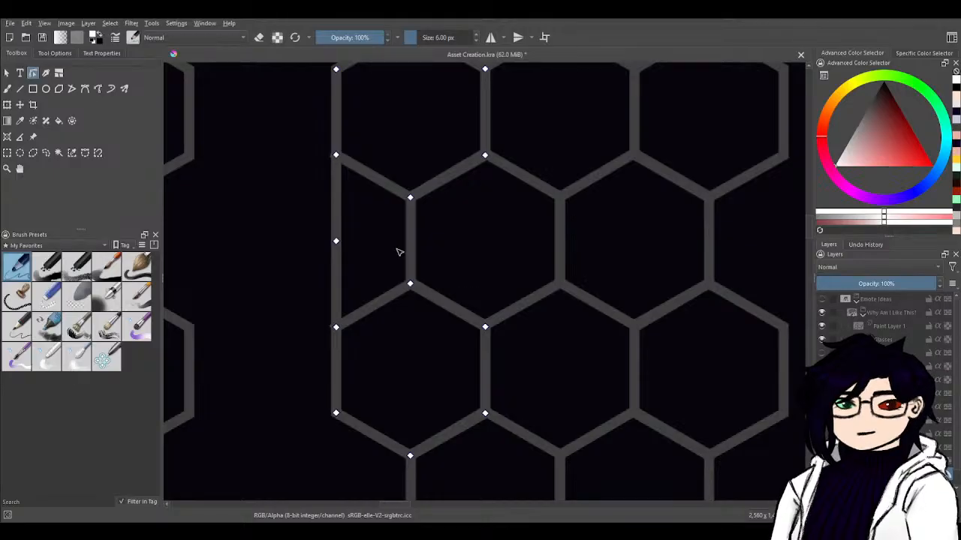
- Select the two right-edge hexagons' paths and join their facing outer corners with a matching straight vertical edge
{"action": "left_click_drag", "start_coordinate": [587, 298], "coordinate": [457, 283]}
{"action": "left_click_drag", "start_coordinate": [683, 277], "coordinate": [536, 264]}
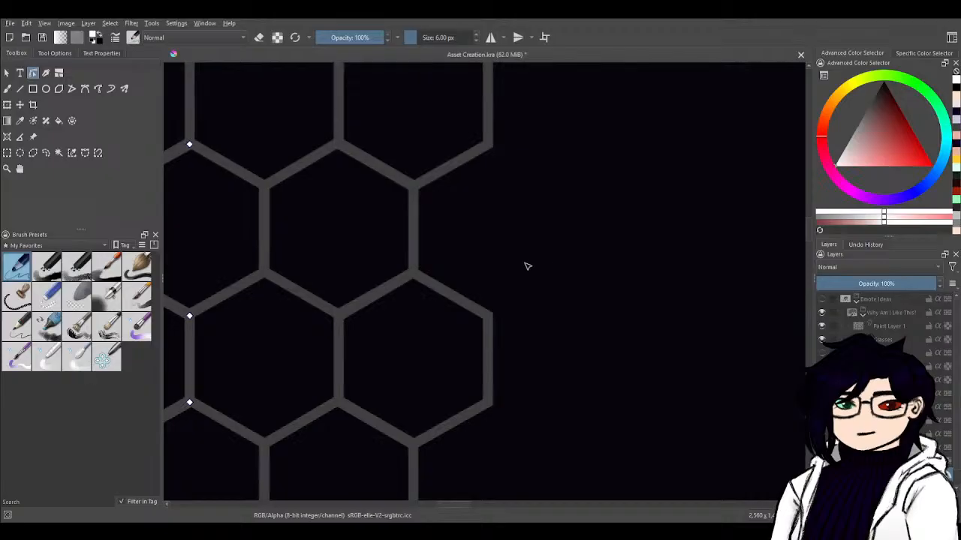
{"action": "left_click", "coordinate": [430, 134]}
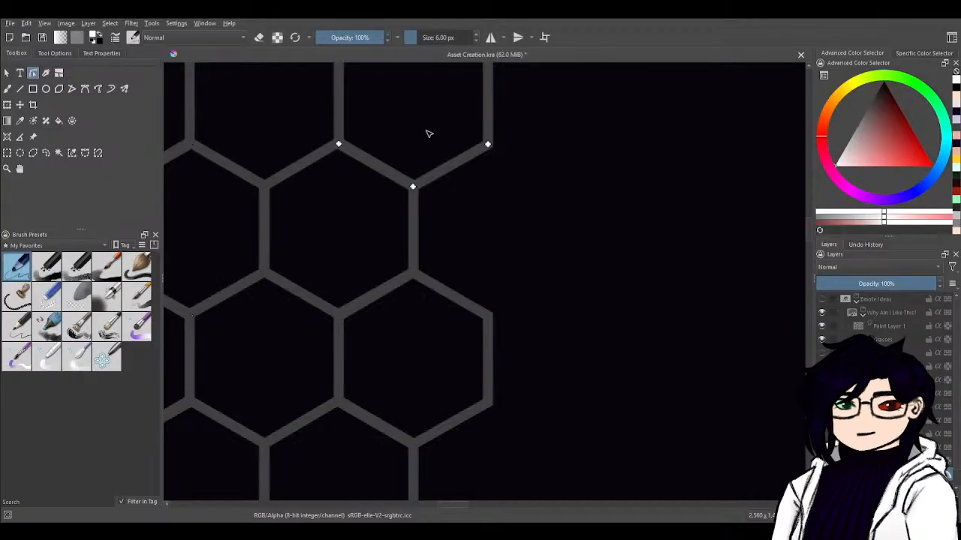
{"action": "left_click", "coordinate": [456, 396], "text": "shift"}
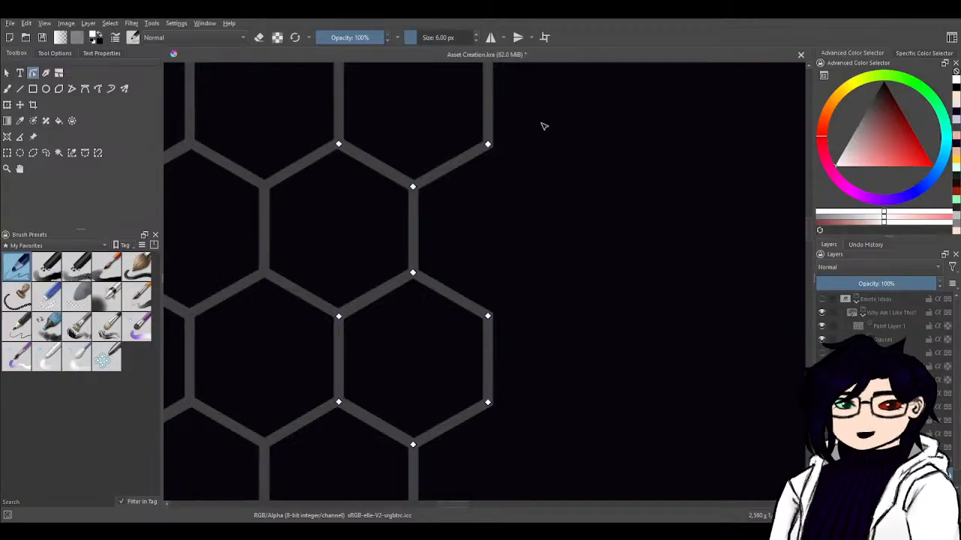
{"action": "left_click_drag", "start_coordinate": [540, 123], "coordinate": [459, 367]}
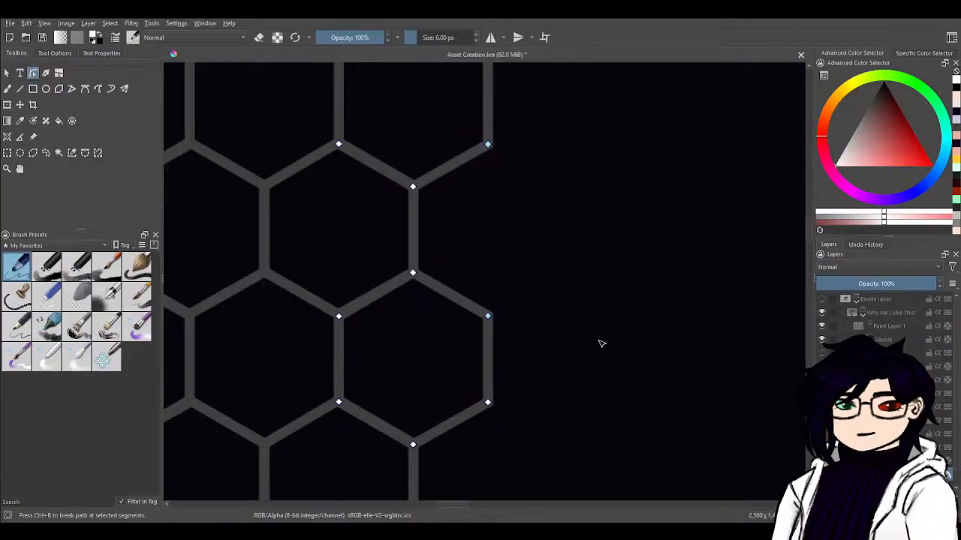
{"action": "left_click", "coordinate": [655, 434]}
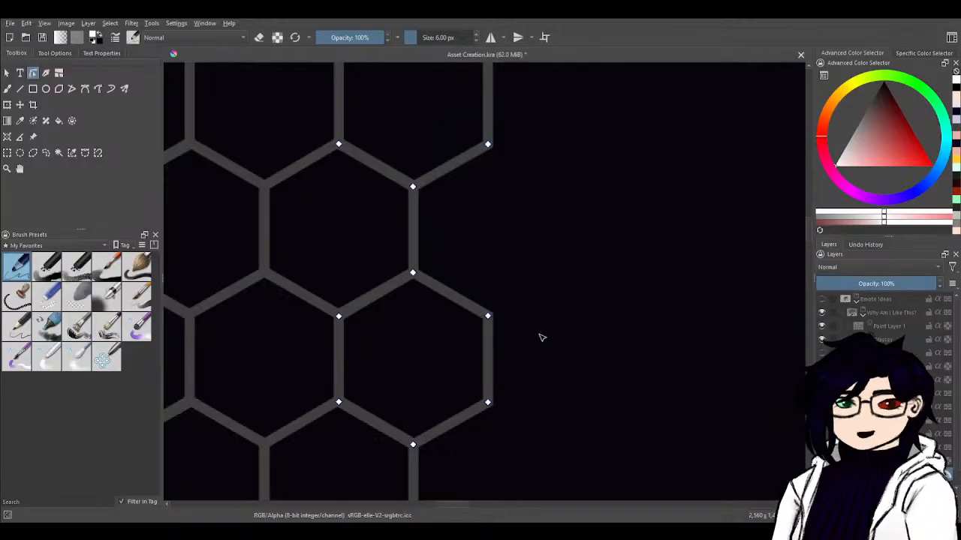
{"action": "left_click", "coordinate": [490, 110]}
{"action": "left_click", "coordinate": [487, 368], "text": "shift"}
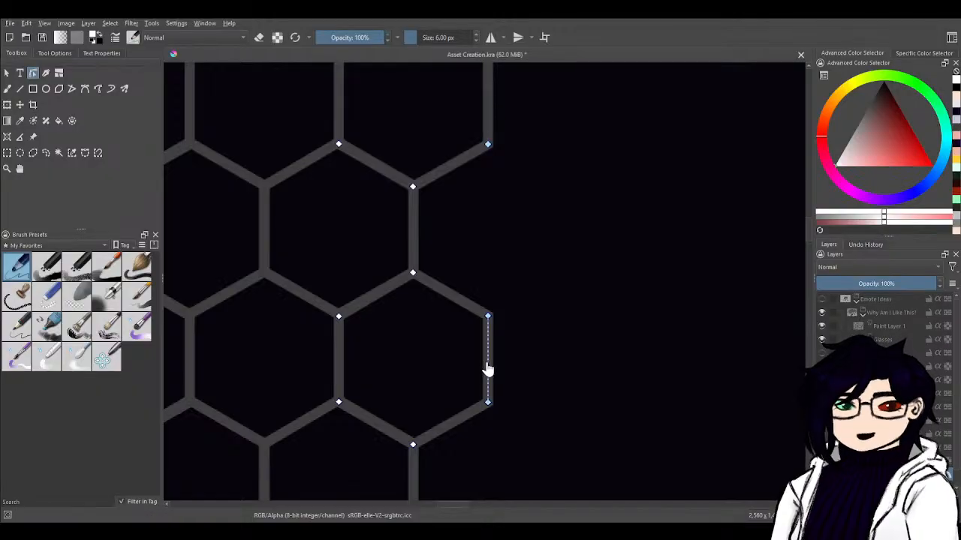
{"action": "scroll", "coordinate": [584, 250], "scroll_direction": "up", "scroll_amount": 3}
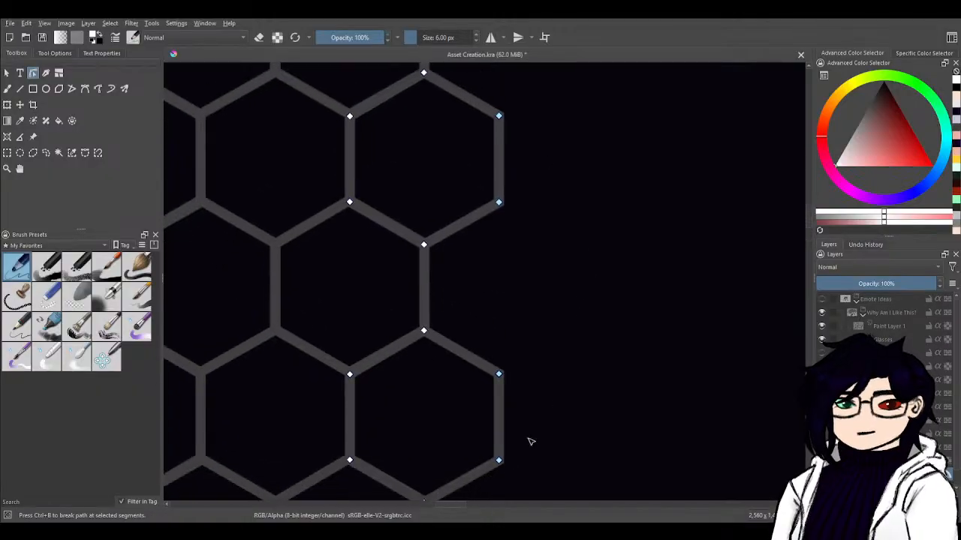
{"action": "left_click", "coordinate": [500, 117], "text": "shift"}
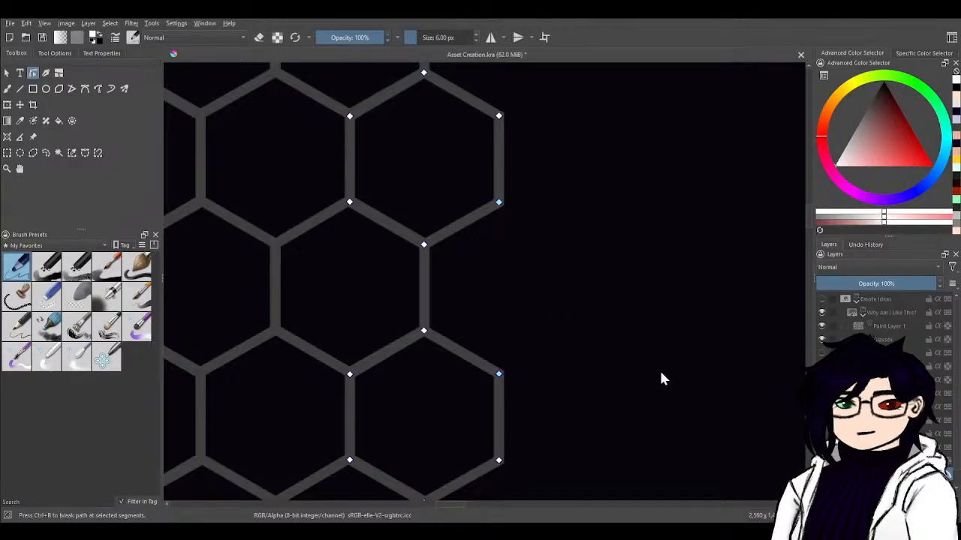
{"action": "key", "text": "j"}
- Compare the bridged honeycomb copy with the original pattern, the handwritten notes and the rough sketch below
{"action": "left_click_drag", "start_coordinate": [648, 287], "coordinate": [686, 275]}
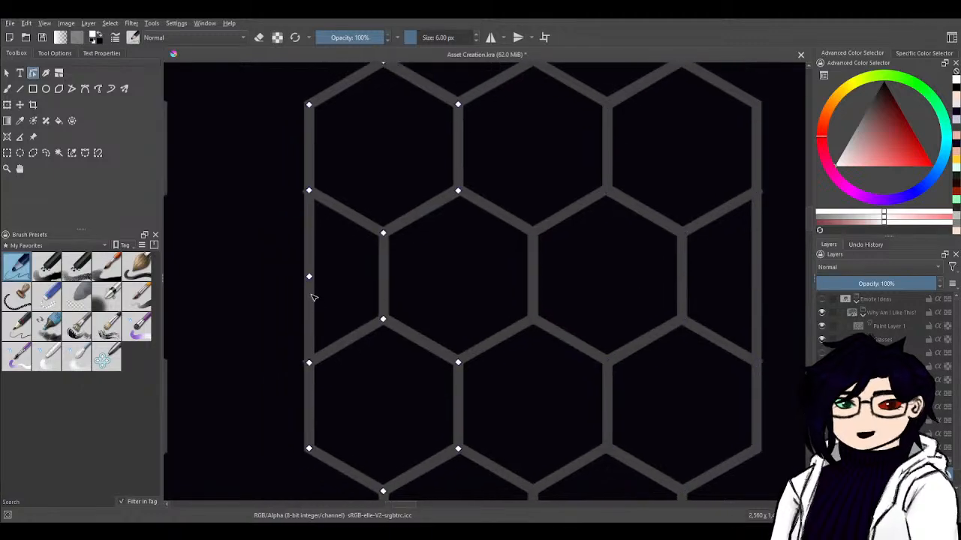
{"action": "scroll", "coordinate": [759, 327], "scroll_direction": "down", "scroll_amount": 4}
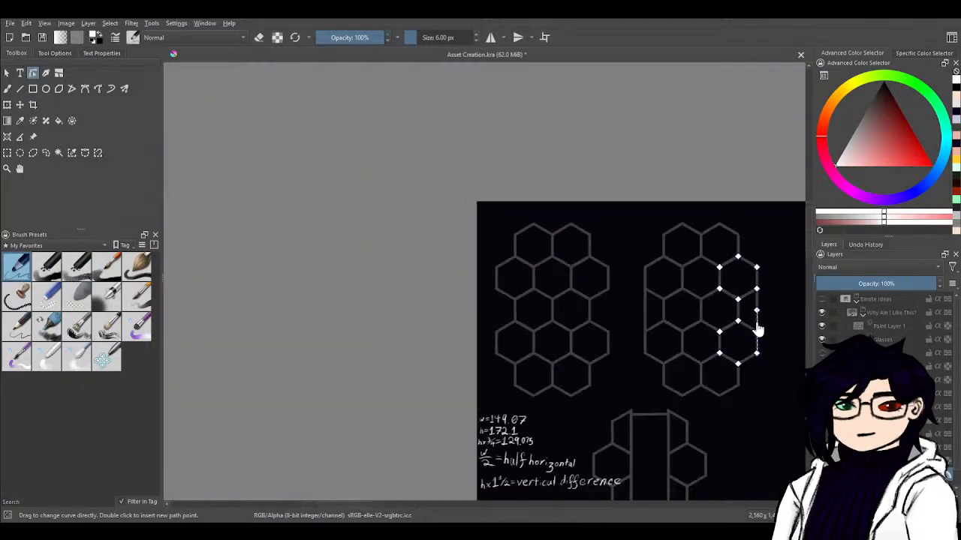
{"action": "scroll", "coordinate": [758, 326], "scroll_direction": "up", "scroll_amount": 2}
{"action": "left_click_drag", "start_coordinate": [731, 399], "coordinate": [535, 174]}
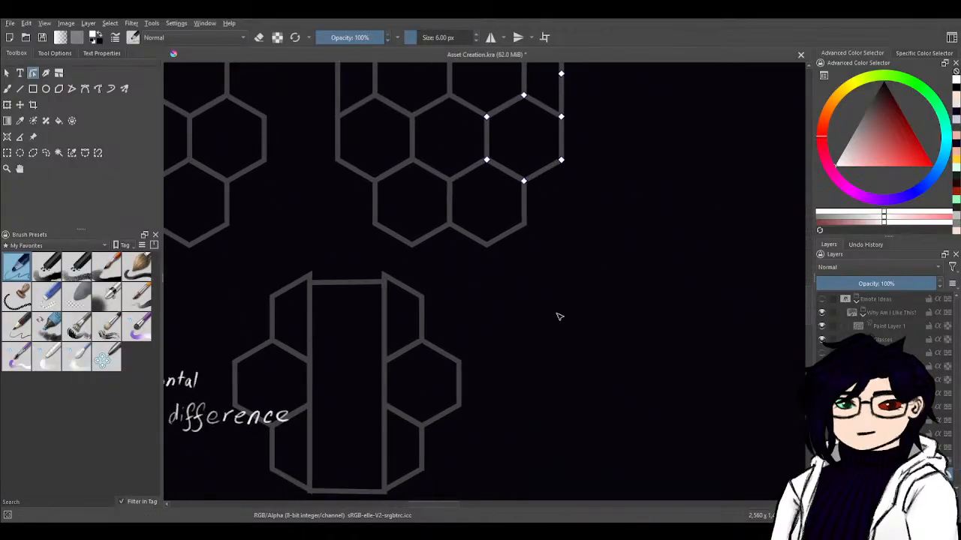
{"action": "scroll", "coordinate": [540, 388], "scroll_direction": "down", "scroll_amount": 2}
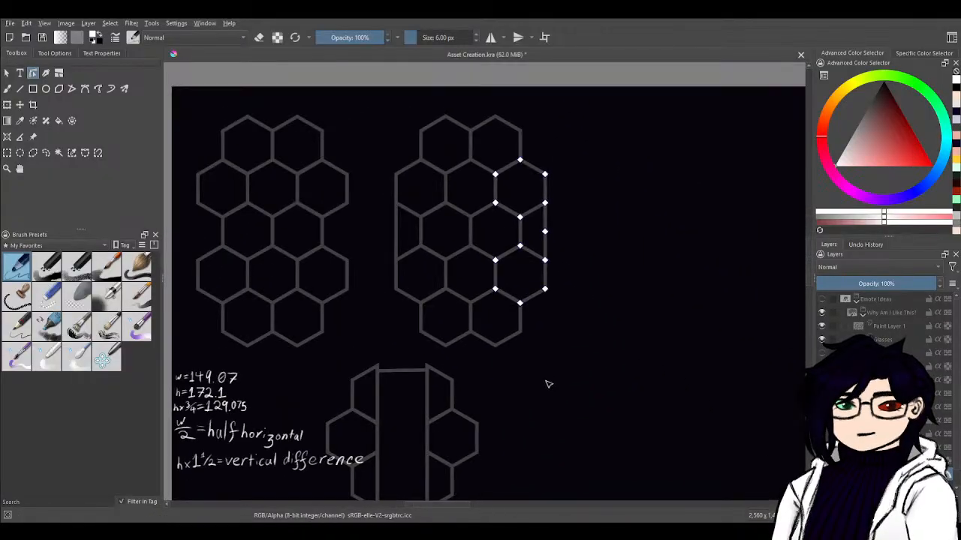
{"action": "mouse_move", "coordinate": [548, 385]}
{"action": "left_mouse_down"}
{"action": "mouse_move", "coordinate": [600, 285]}
{"action": "mouse_move", "coordinate": [568, 272]}
{"action": "left_mouse_up"}
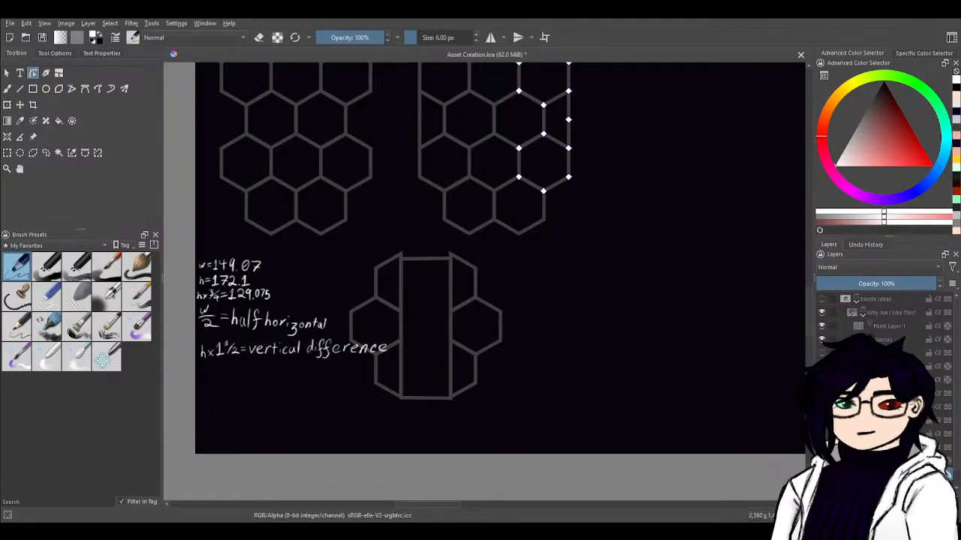
{"action": "left_click_drag", "start_coordinate": [350, 259], "coordinate": [350, 328]}
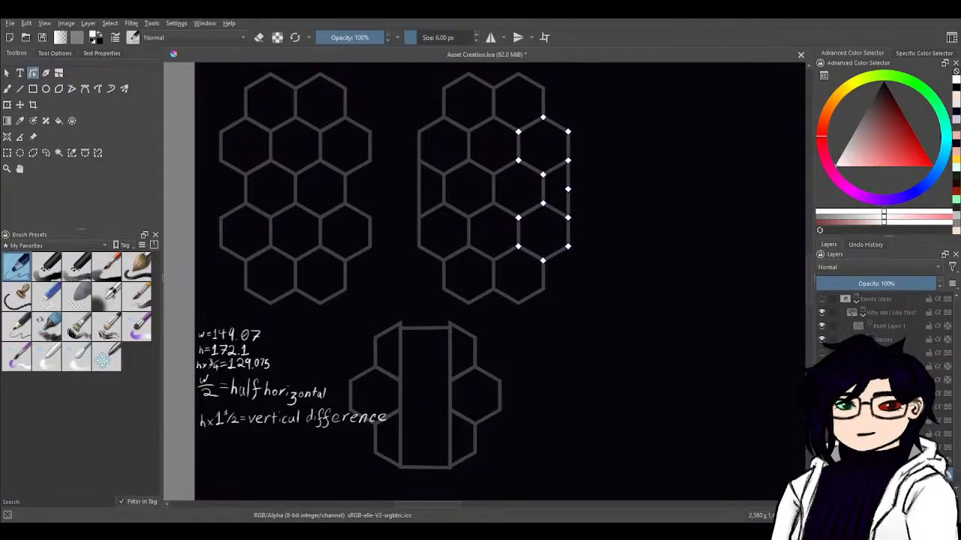
- Examine the bridged honeycomb copy, the rough sketch below it and the handwritten hexagon measurements, toggling the notes layer off and on
{"action": "scroll", "coordinate": [885, 338], "scroll_direction": "down", "scroll_amount": 1}
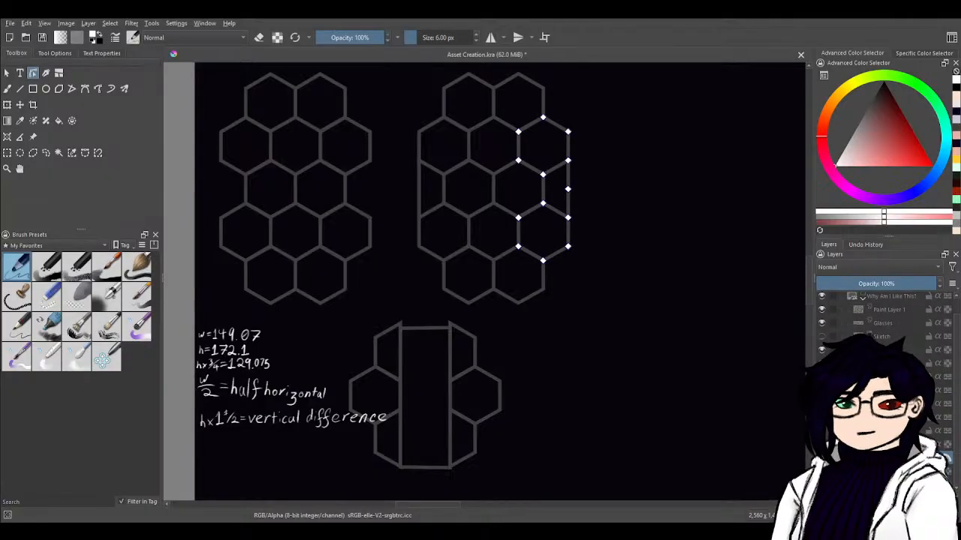
{"action": "left_click", "coordinate": [821, 444]}
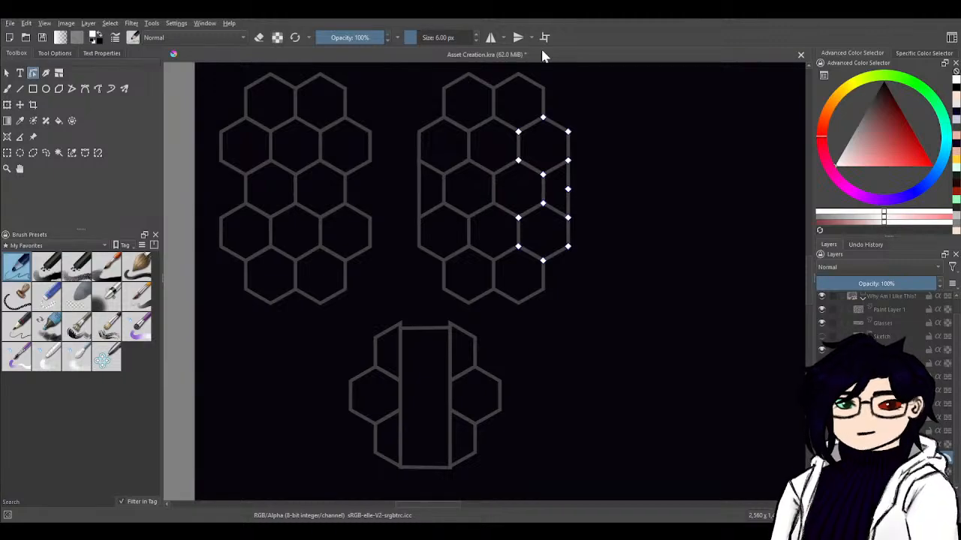
{"action": "scroll", "coordinate": [566, 239], "scroll_direction": "up", "scroll_amount": 4}
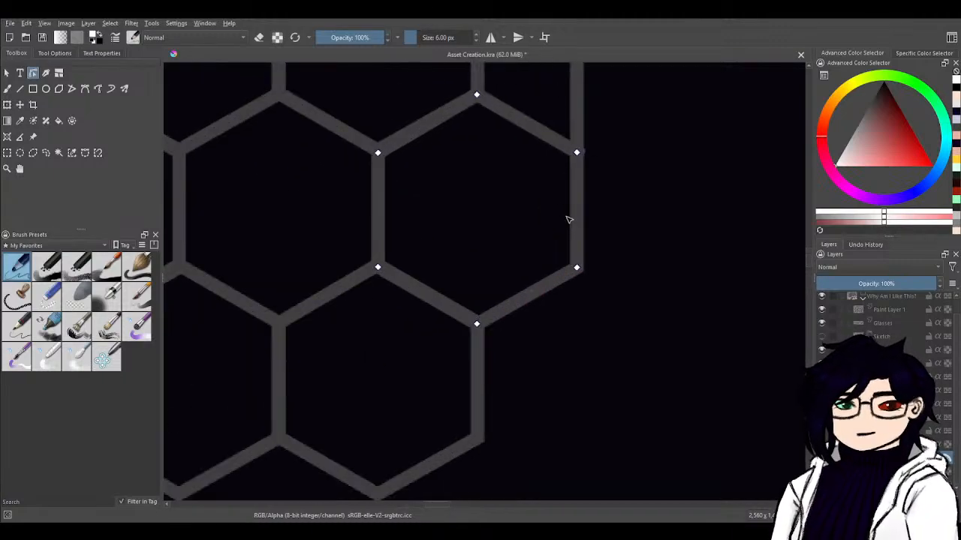
{"action": "scroll", "coordinate": [566, 217], "scroll_direction": "down", "scroll_amount": 2}
{"action": "mouse_move", "coordinate": [611, 216]}
{"action": "left_mouse_down"}
{"action": "mouse_move", "coordinate": [676, 313]}
{"action": "mouse_move", "coordinate": [703, 306]}
{"action": "mouse_move", "coordinate": [618, 275]}
{"action": "mouse_move", "coordinate": [620, 317]}
{"action": "left_mouse_up"}
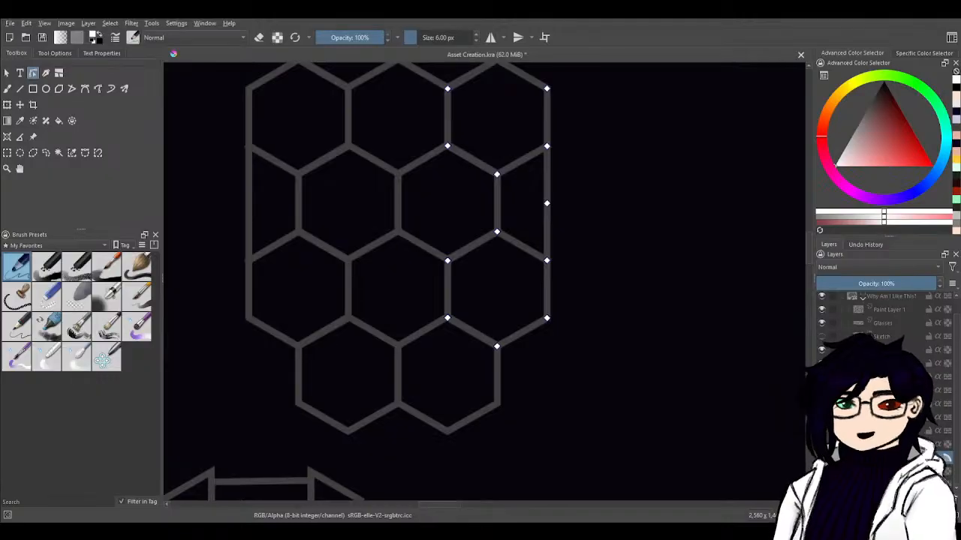
{"action": "scroll", "coordinate": [464, 372], "scroll_direction": "down", "scroll_amount": 3}
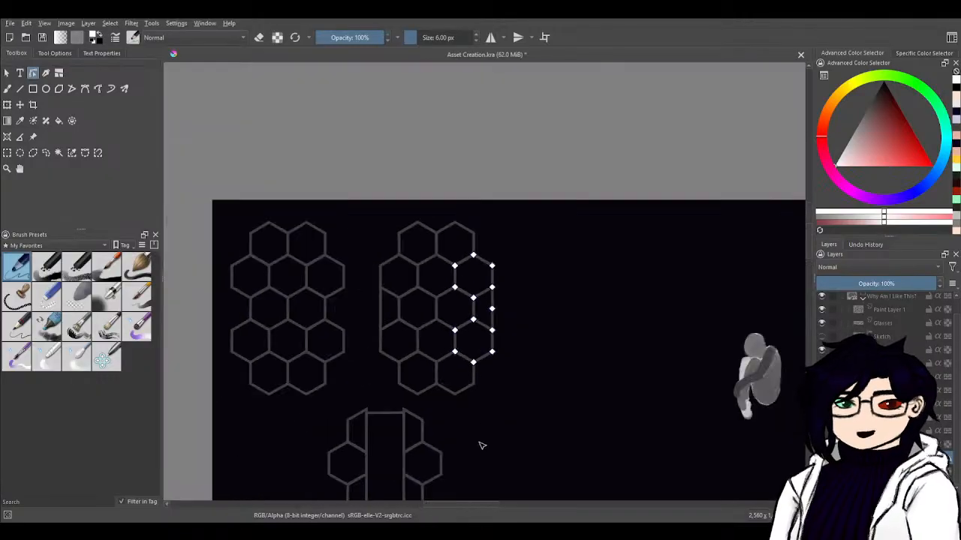
{"action": "left_click_drag", "start_coordinate": [514, 405], "coordinate": [594, 360]}
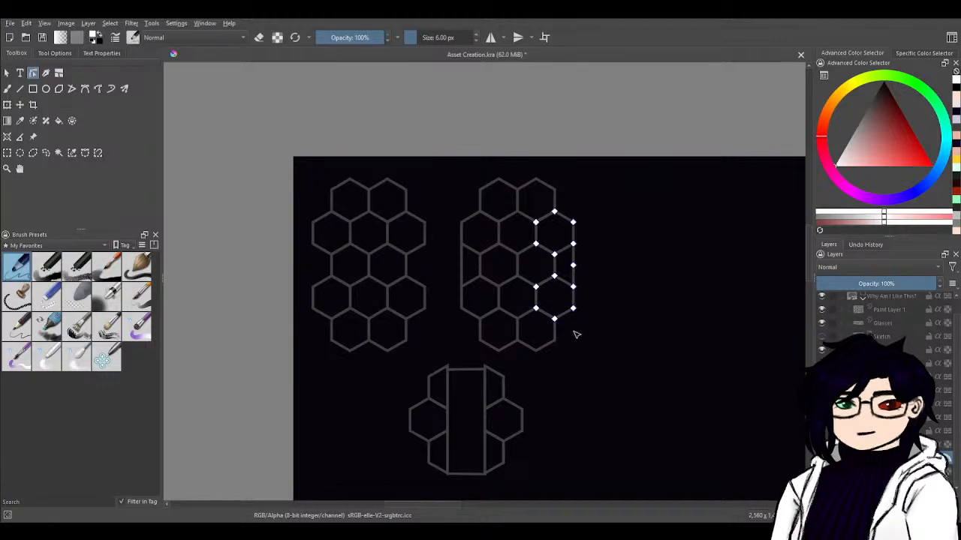
{"action": "left_click_drag", "start_coordinate": [670, 371], "coordinate": [622, 237]}
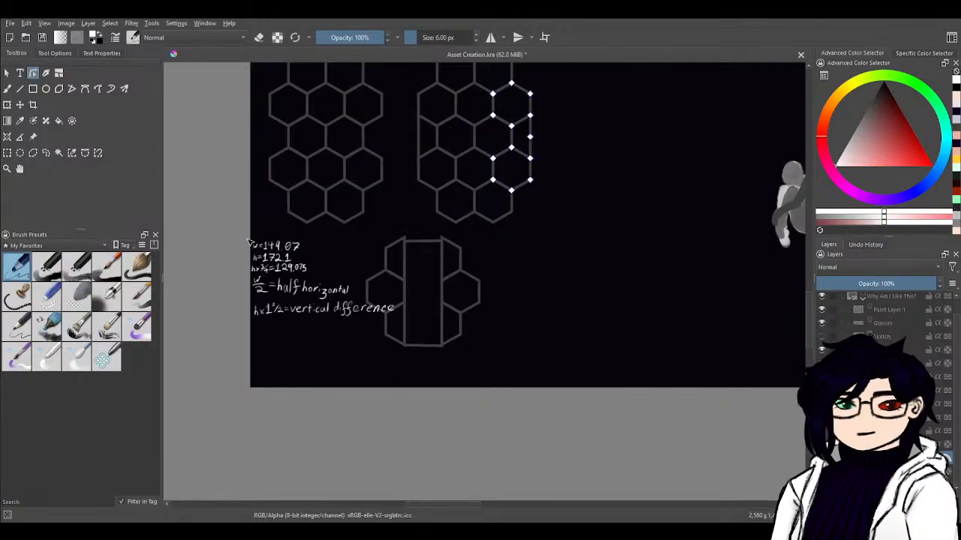
{"action": "scroll", "coordinate": [250, 243], "scroll_direction": "up", "scroll_amount": 3}
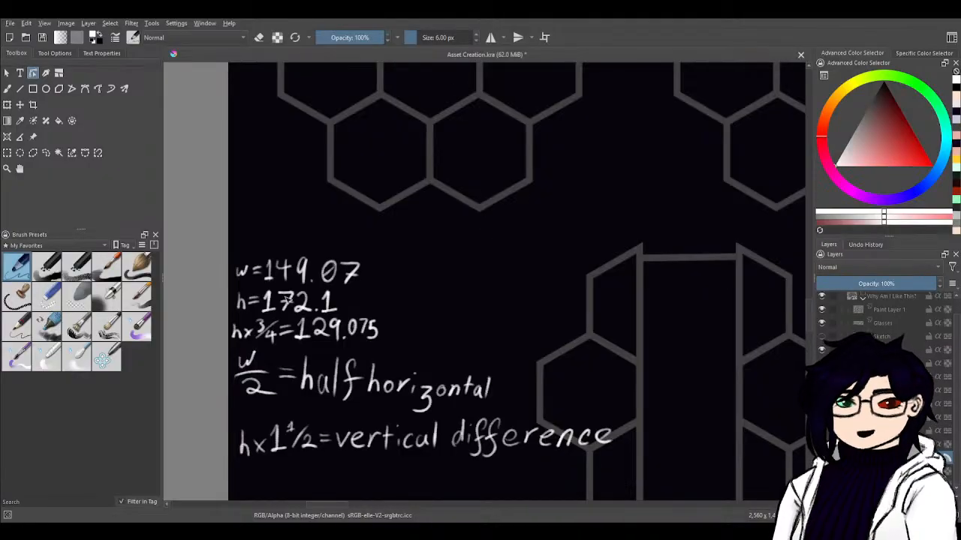
{"action": "mouse_move", "coordinate": [518, 233]}
{"action": "left_mouse_down"}
{"action": "mouse_move", "coordinate": [503, 242]}
{"action": "mouse_move", "coordinate": [529, 236]}
{"action": "left_mouse_up"}
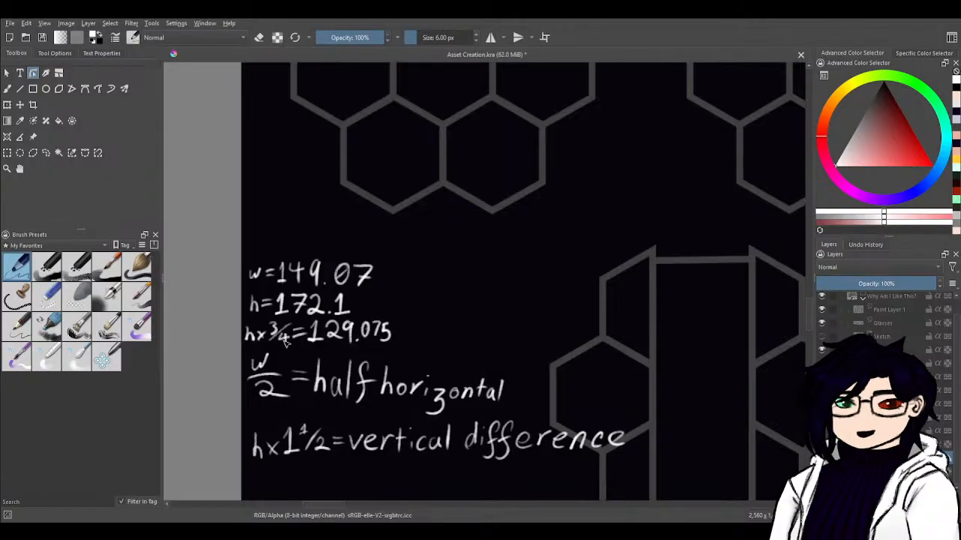
{"action": "left_click_drag", "start_coordinate": [410, 271], "coordinate": [434, 268]}
{"action": "left_click_drag", "start_coordinate": [421, 191], "coordinate": [441, 288]}
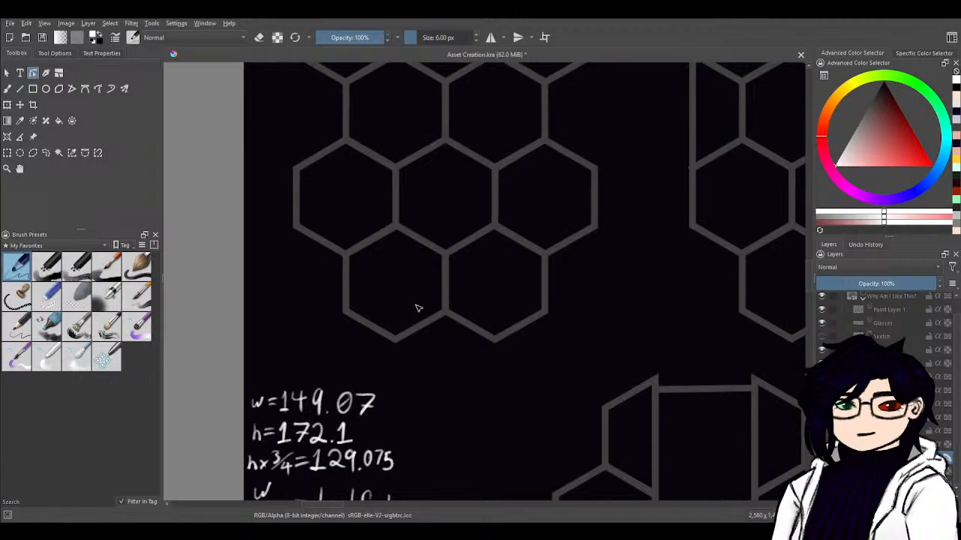
- Show the Emote Ideas layer group and examine its character drawing
{"action": "scroll", "coordinate": [820, 304], "scroll_direction": "up", "scroll_amount": 1}
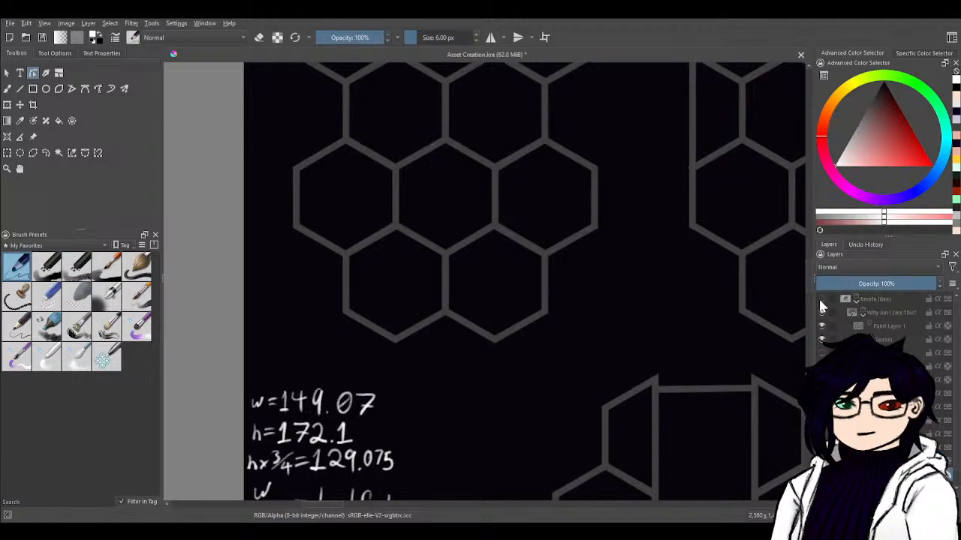
{"action": "left_click", "coordinate": [821, 300]}
{"action": "left_click_drag", "start_coordinate": [622, 345], "coordinate": [124, 362]}
{"action": "mouse_move", "coordinate": [687, 309]}
{"action": "left_mouse_down"}
{"action": "mouse_move", "coordinate": [525, 337]}
{"action": "mouse_move", "coordinate": [283, 295]}
{"action": "left_mouse_up"}
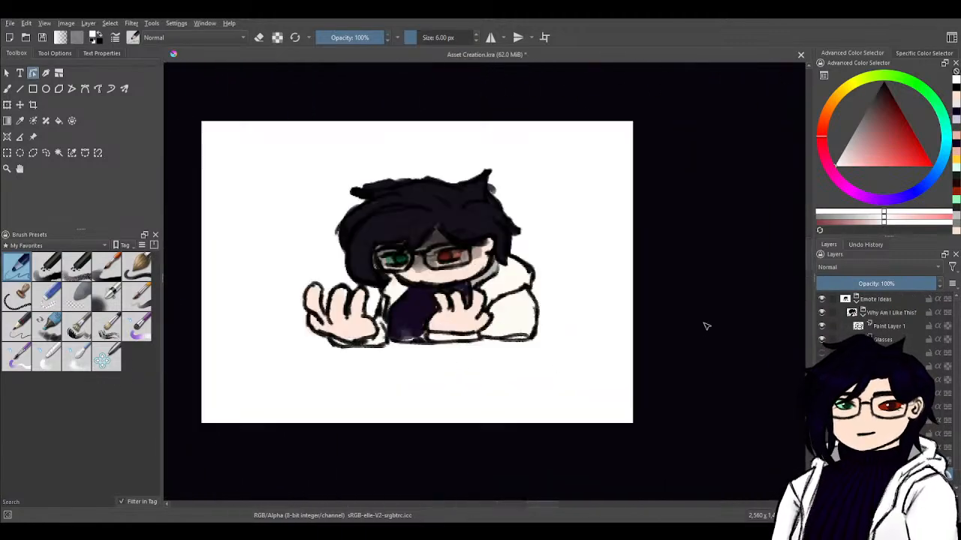
{"action": "scroll", "coordinate": [706, 327], "scroll_direction": "up", "scroll_amount": 2}
{"action": "scroll", "coordinate": [575, 334], "scroll_direction": "down", "scroll_amount": 1}
{"action": "left_click_drag", "start_coordinate": [450, 313], "coordinate": [643, 343]}
{"action": "scroll", "coordinate": [641, 353], "scroll_direction": "up", "scroll_amount": 1}
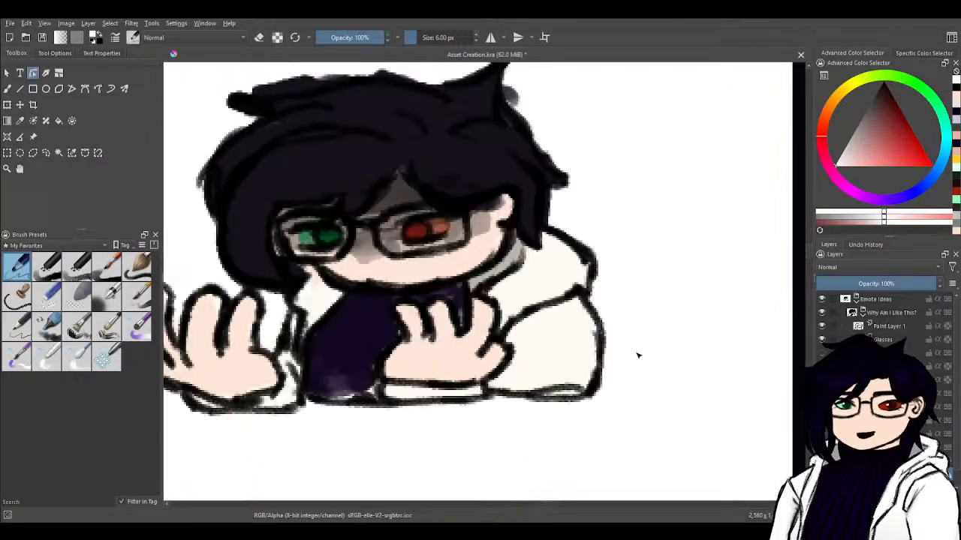
{"action": "scroll", "coordinate": [743, 382], "scroll_direction": "down", "scroll_amount": 1}
{"action": "scroll", "coordinate": [653, 378], "scroll_direction": "down", "scroll_amount": 1}
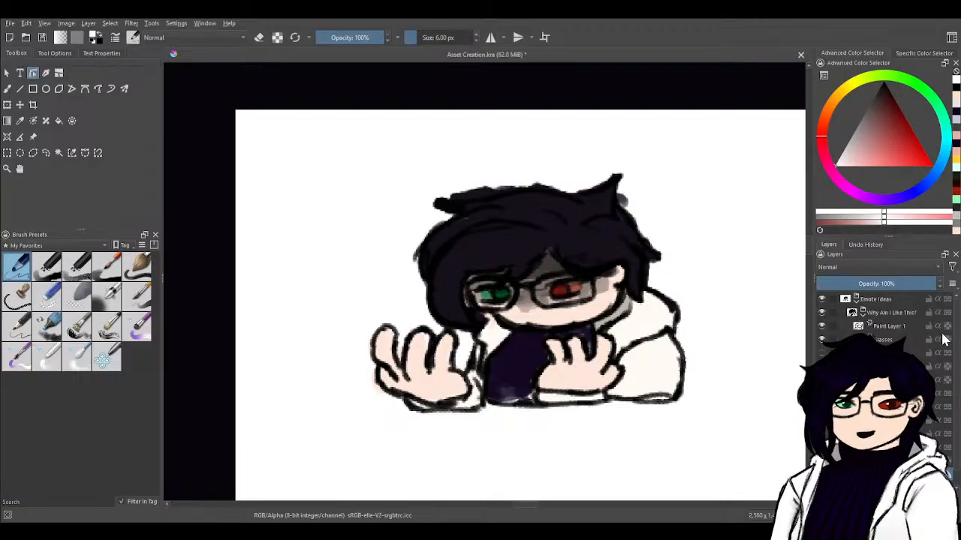
- Rename Paint Layer 1 in the Why Am I Like This? group as Lineart and collapse that group
{"action": "double_click", "coordinate": [884, 326]}
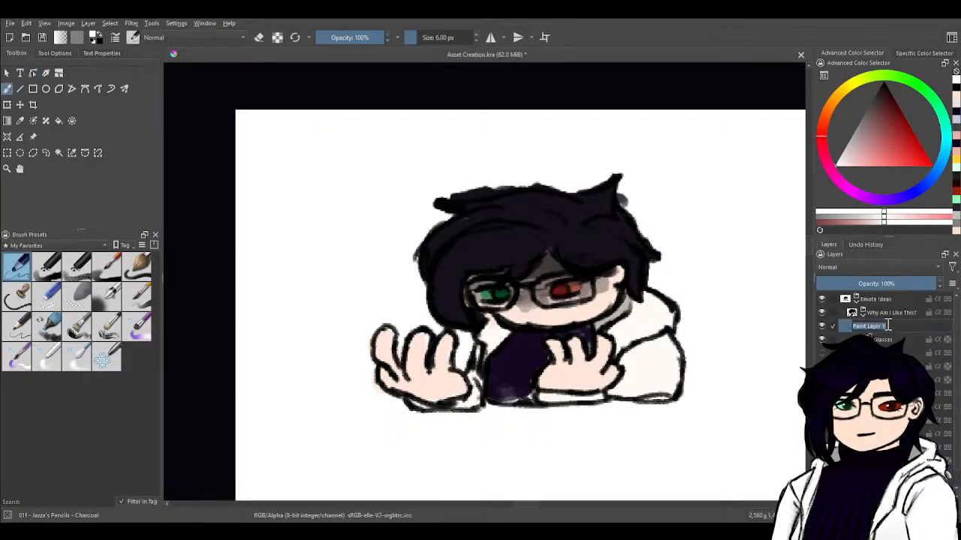
{"action": "type", "text": "L"}
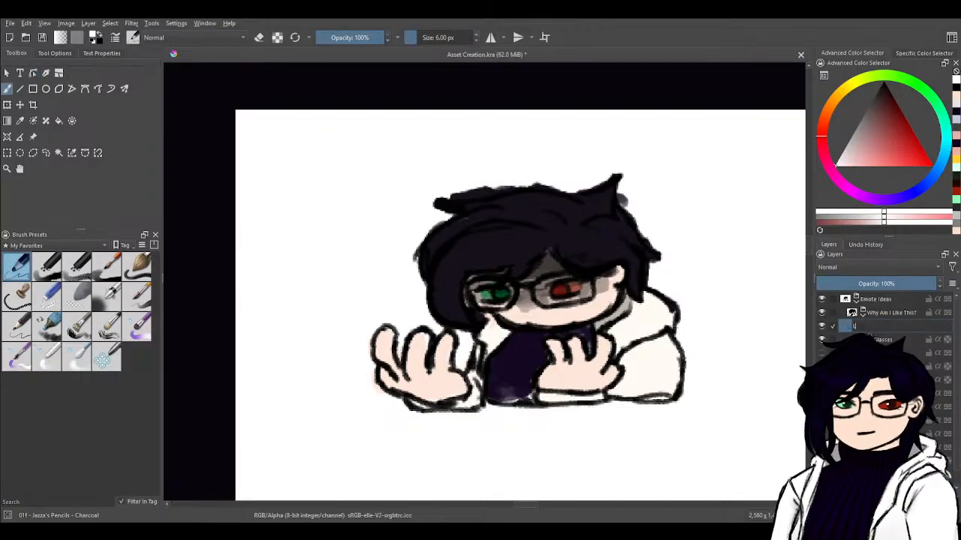
{"action": "type", "text": "inear"}
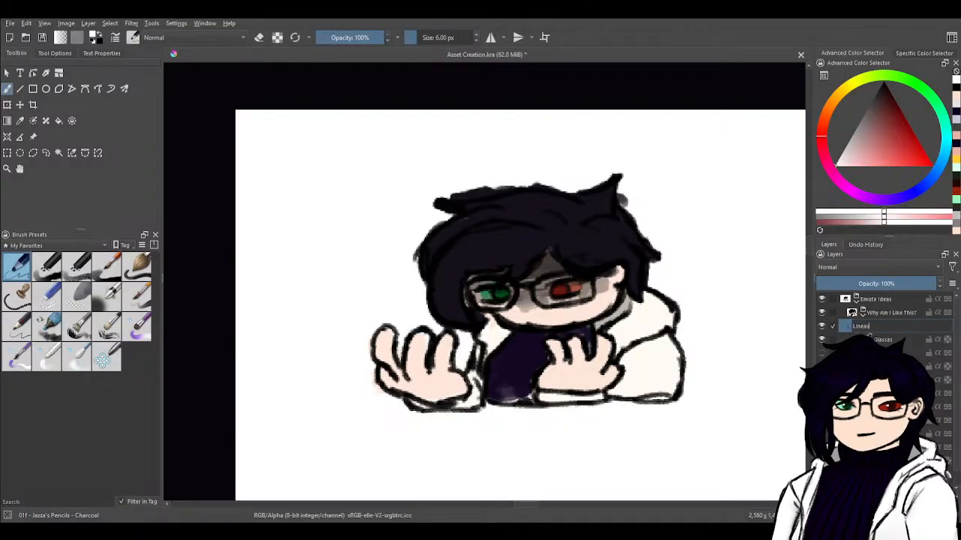
{"action": "type", "text": "t"}
{"action": "key", "text": "Return"}
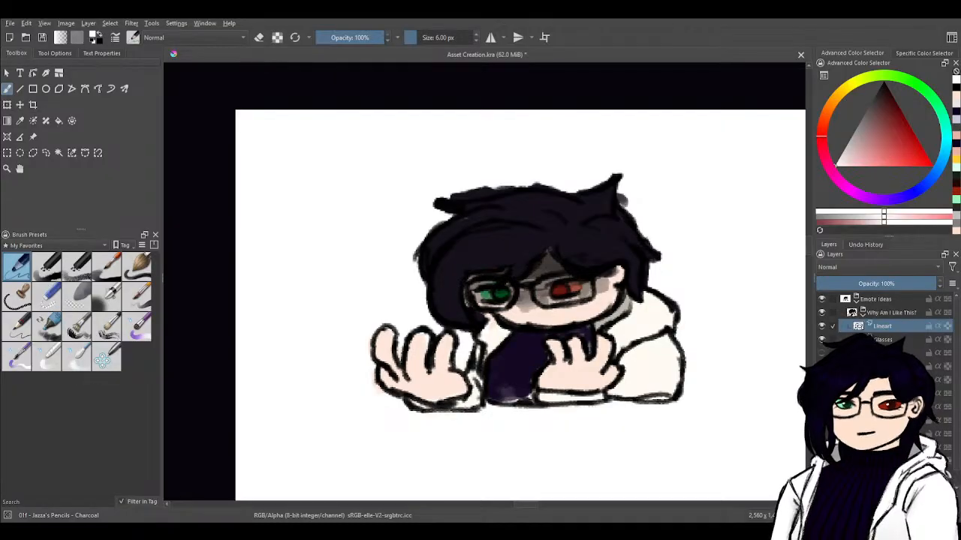
{"action": "left_click", "coordinate": [862, 313]}
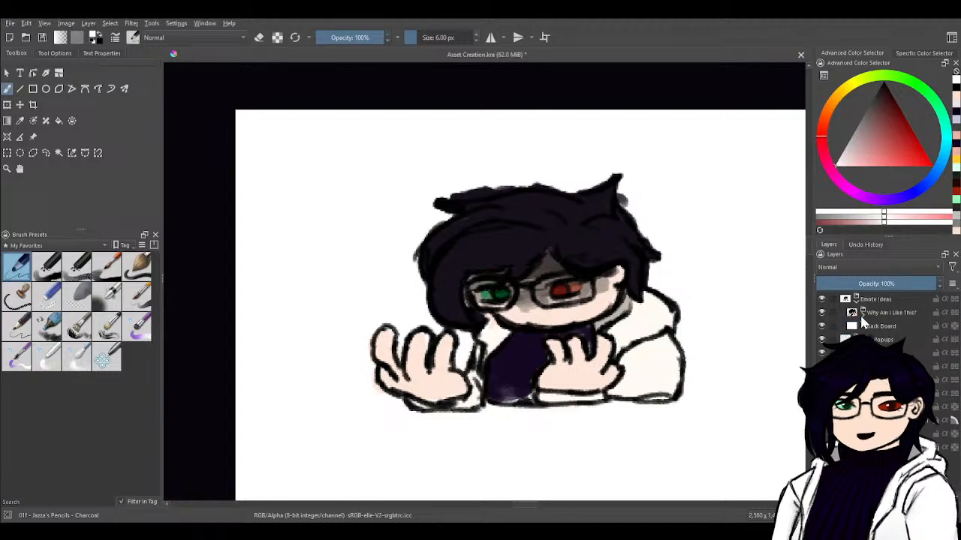
- Hide the Emote Ideas layer group and compare the original honeycomb with its bridged copy
{"action": "left_click", "coordinate": [822, 299]}
{"action": "scroll", "coordinate": [343, 272], "scroll_direction": "down", "scroll_amount": 3}
{"action": "mouse_move", "coordinate": [243, 354]}
{"action": "left_mouse_down"}
{"action": "mouse_move", "coordinate": [420, 350]}
{"action": "mouse_move", "coordinate": [566, 369]}
{"action": "left_mouse_up"}
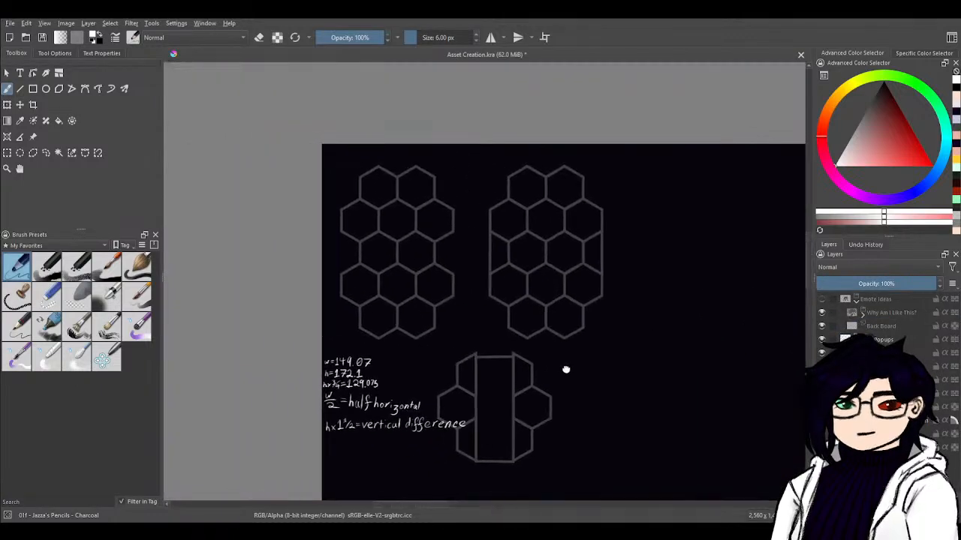
{"action": "scroll", "coordinate": [568, 367], "scroll_direction": "up", "scroll_amount": 2}
{"action": "left_click_drag", "start_coordinate": [508, 336], "coordinate": [455, 311]}
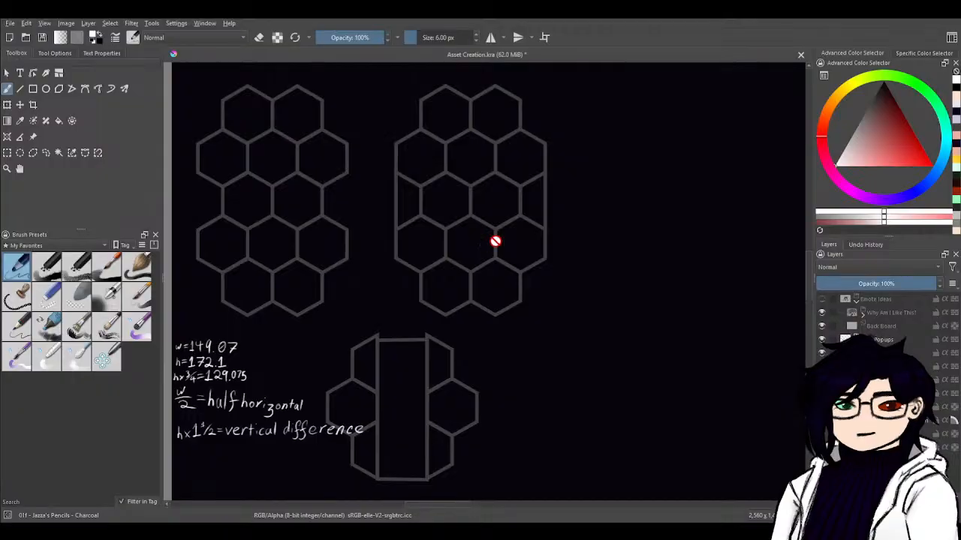
{"action": "left_click_drag", "start_coordinate": [468, 320], "coordinate": [446, 299]}
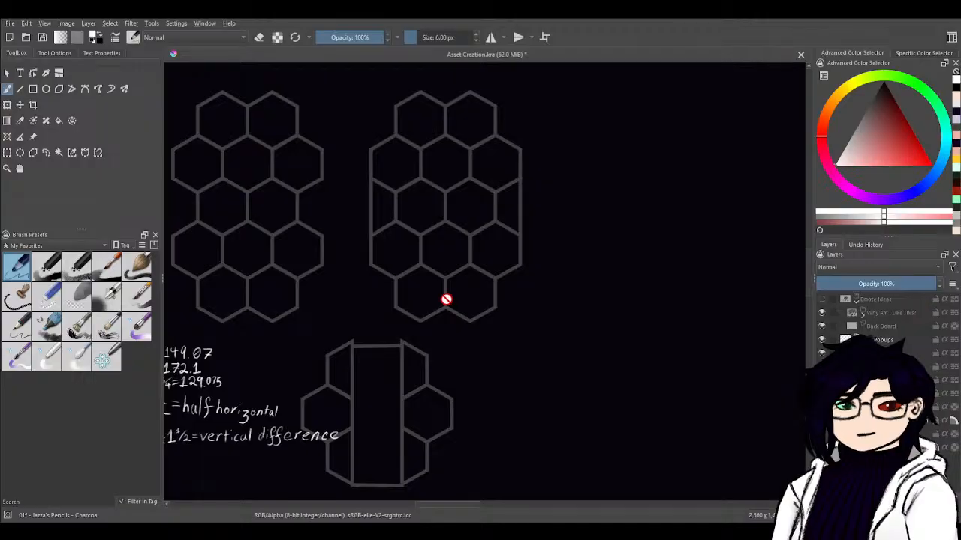
{"action": "left_click_drag", "start_coordinate": [455, 298], "coordinate": [564, 288]}
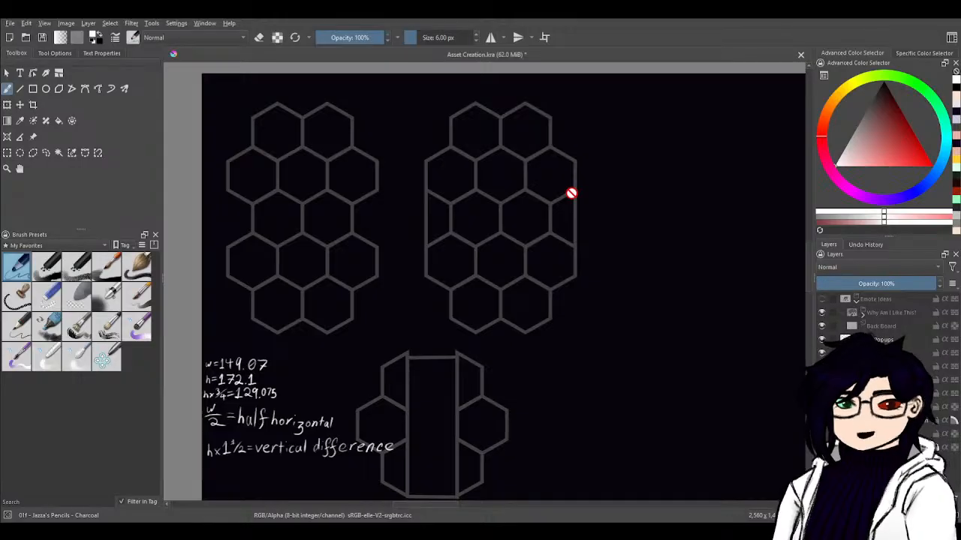
{"action": "left_click_drag", "start_coordinate": [552, 241], "coordinate": [489, 191]}
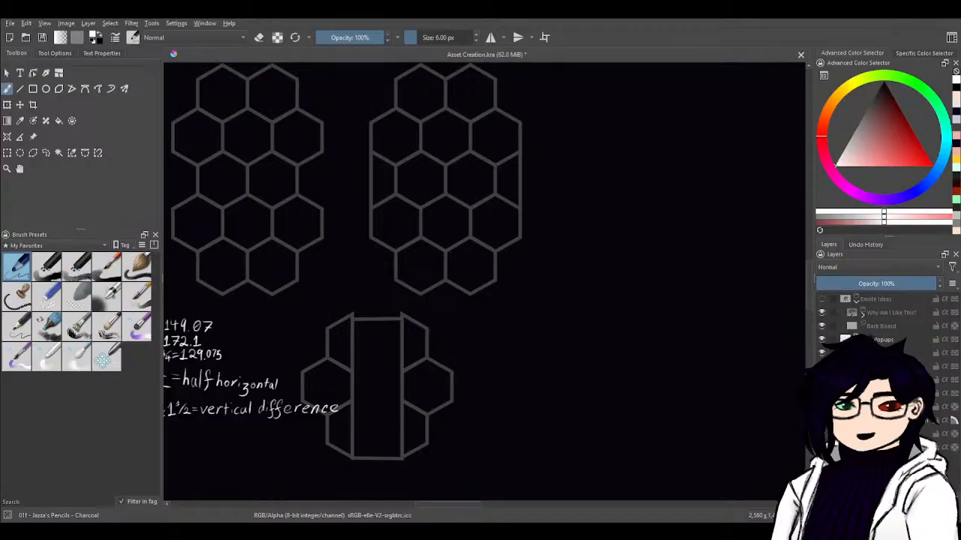
- On the honeycombs' vector layer, try selecting all shapes of the bridged copy and clear the selection
{"action": "left_click", "coordinate": [7, 73]}
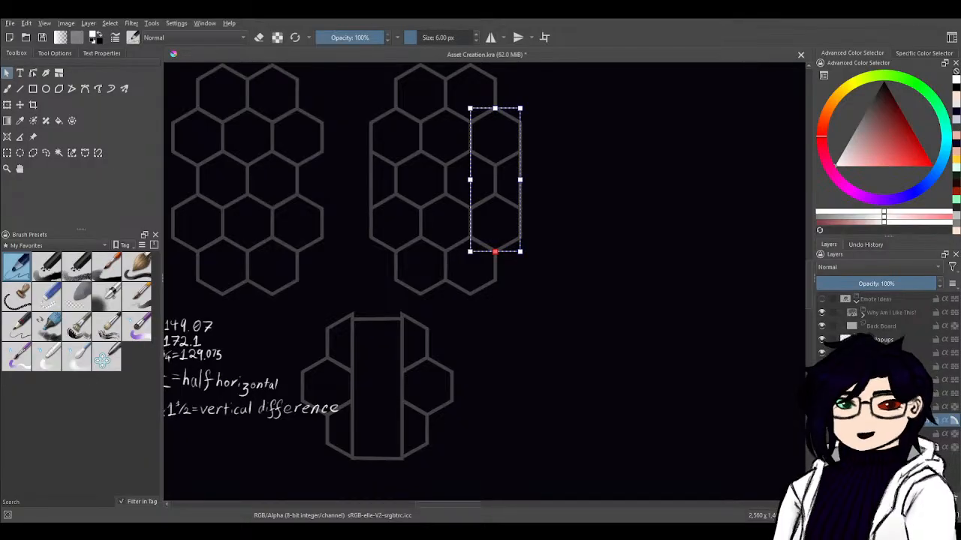
{"action": "left_click_drag", "start_coordinate": [506, 332], "coordinate": [615, 337]}
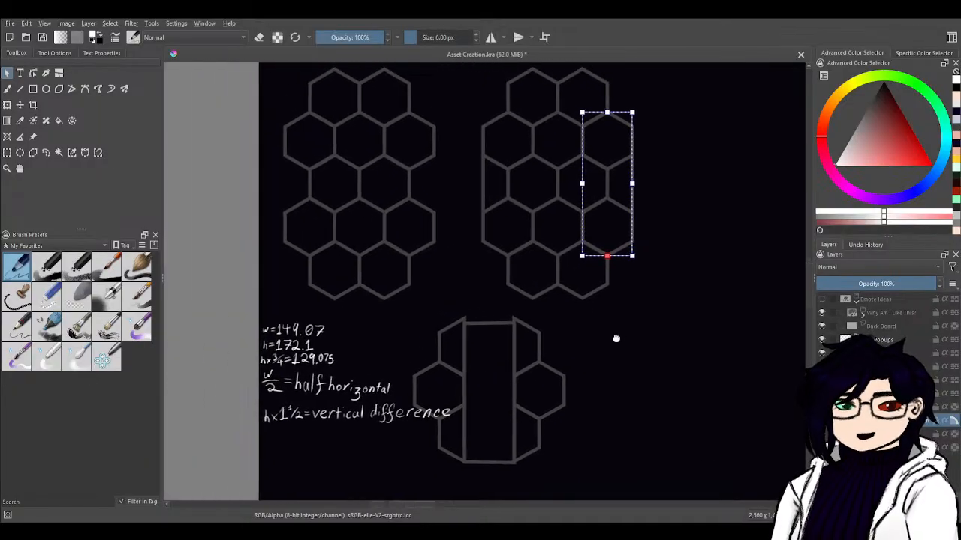
{"action": "left_click", "coordinate": [539, 266]}
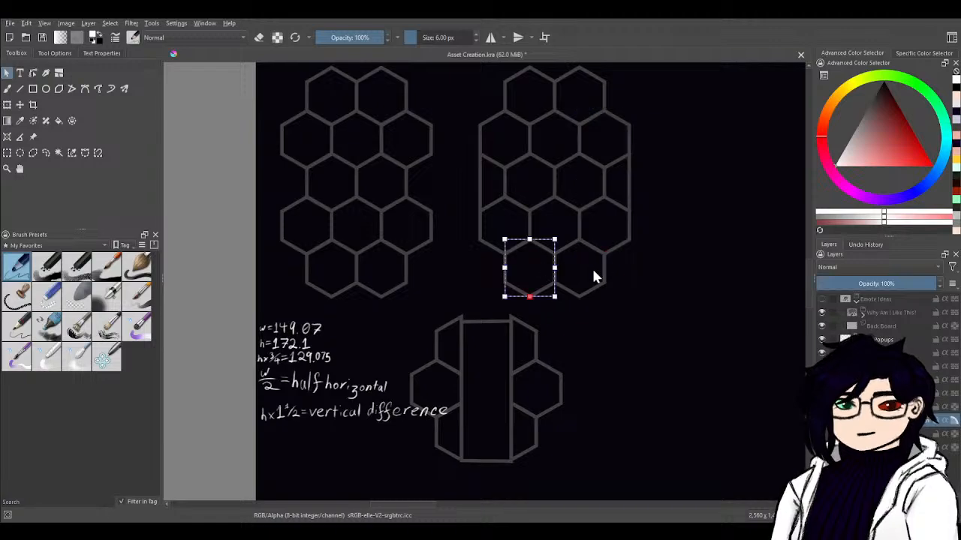
{"action": "left_click_drag", "start_coordinate": [593, 276], "coordinate": [499, 270]}
{"action": "left_click_drag", "start_coordinate": [525, 300], "coordinate": [411, 141]}
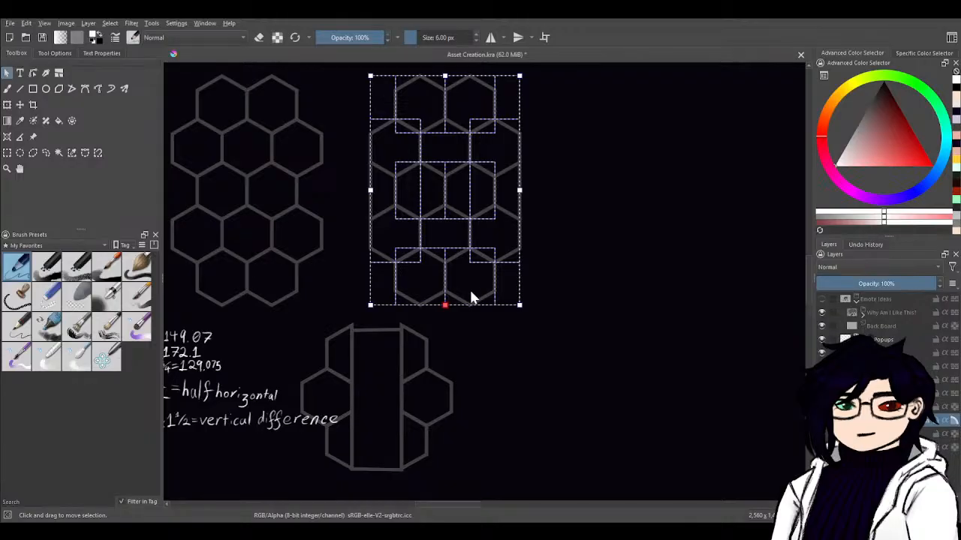
{"action": "left_click", "coordinate": [521, 412]}
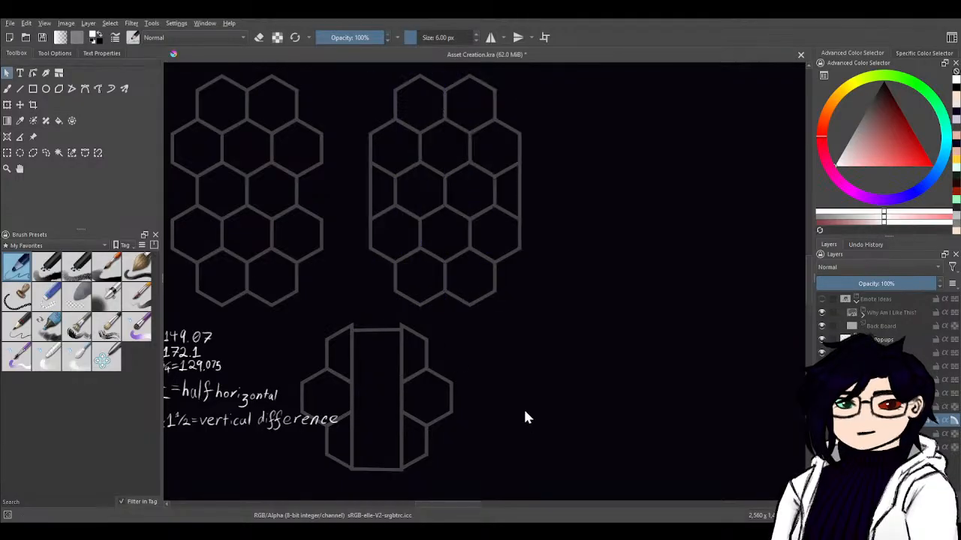
- Delete all shapes of the rough sketch with the central rectangle below the honeycombs
{"action": "mouse_move", "coordinate": [423, 318]}
{"action": "left_mouse_down"}
{"action": "mouse_move", "coordinate": [542, 279]}
{"action": "mouse_move", "coordinate": [535, 341]}
{"action": "mouse_move", "coordinate": [452, 324]}
{"action": "mouse_move", "coordinate": [383, 388]}
{"action": "mouse_move", "coordinate": [515, 248]}
{"action": "left_mouse_up"}
{"action": "left_click_drag", "start_coordinate": [530, 446], "coordinate": [379, 271]}
{"action": "key", "text": "ctrl+t"}
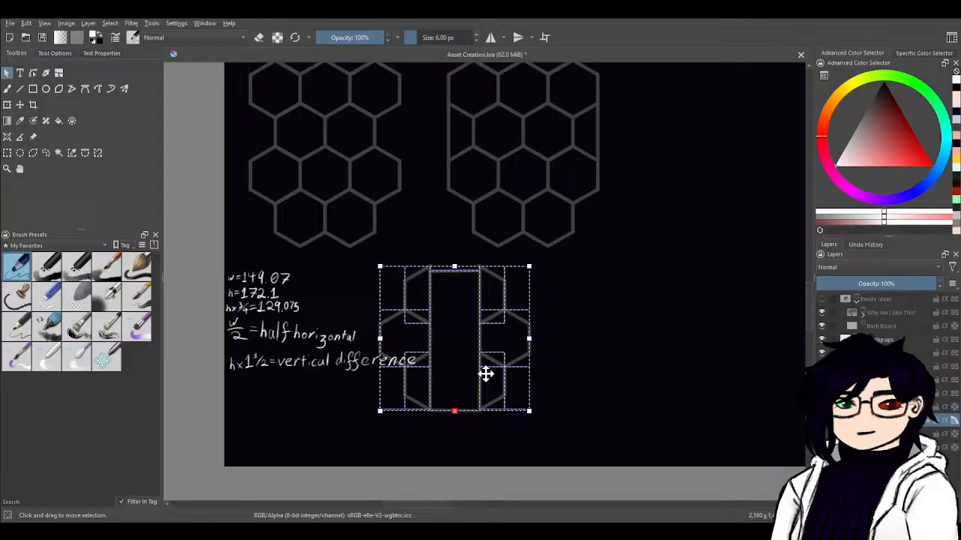
{"action": "key", "text": "Delete"}
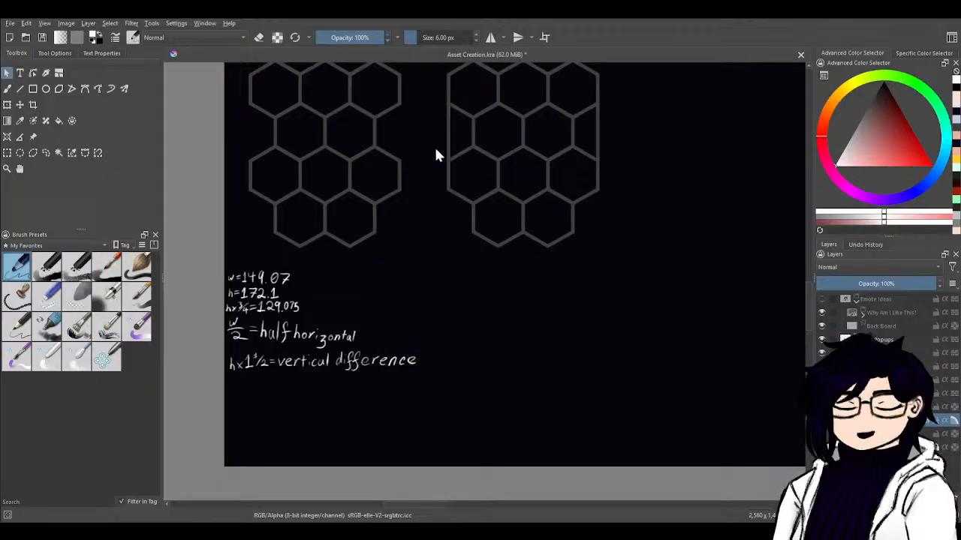
- Select all shapes of the bridged honeycomb copy and move them straight up to the canvas's upper edge
{"action": "left_click_drag", "start_coordinate": [435, 153], "coordinate": [525, 323]}
{"action": "left_click_drag", "start_coordinate": [563, 415], "coordinate": [458, 306]}
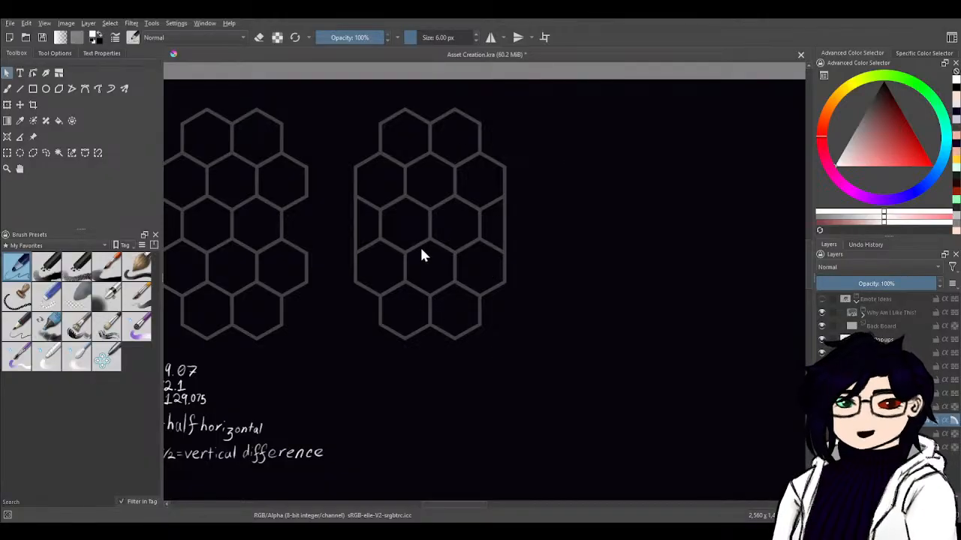
{"action": "left_click_drag", "start_coordinate": [440, 306], "coordinate": [462, 313]}
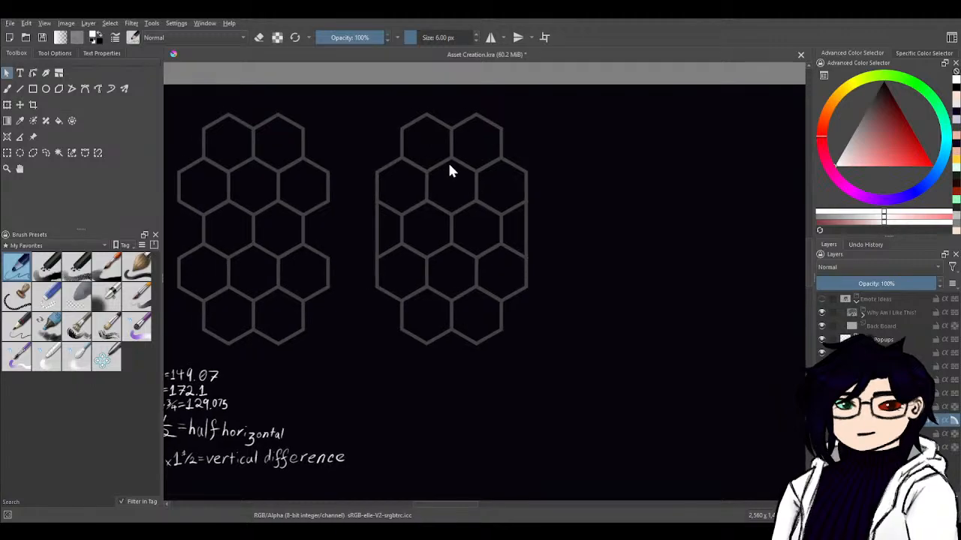
{"action": "left_click", "coordinate": [475, 278]}
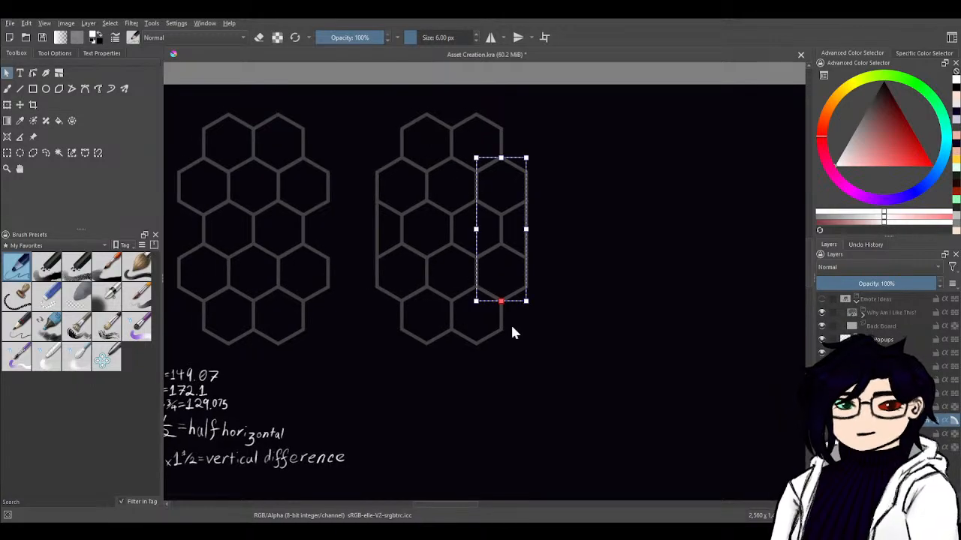
{"action": "left_click_drag", "start_coordinate": [559, 409], "coordinate": [356, 113]}
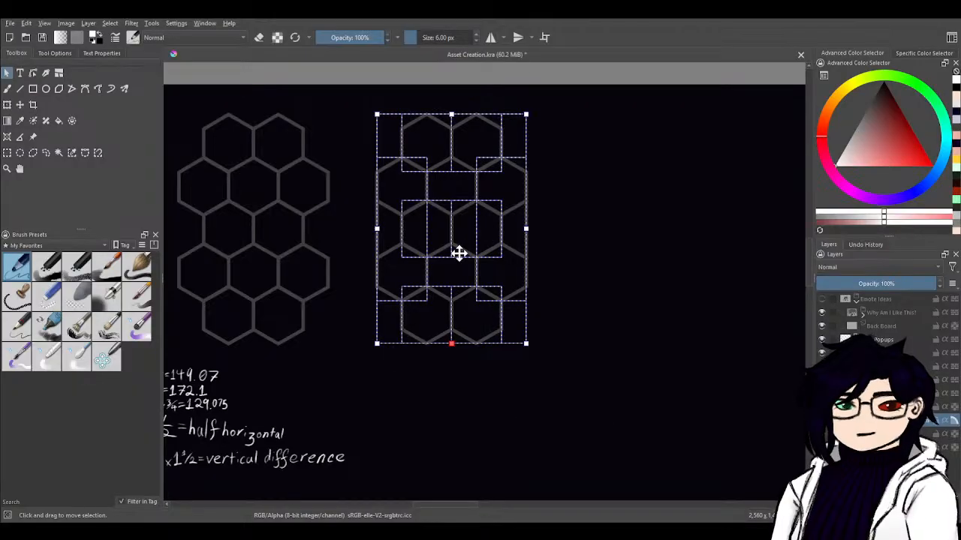
{"action": "left_click_drag", "start_coordinate": [474, 298], "coordinate": [475, 267]}
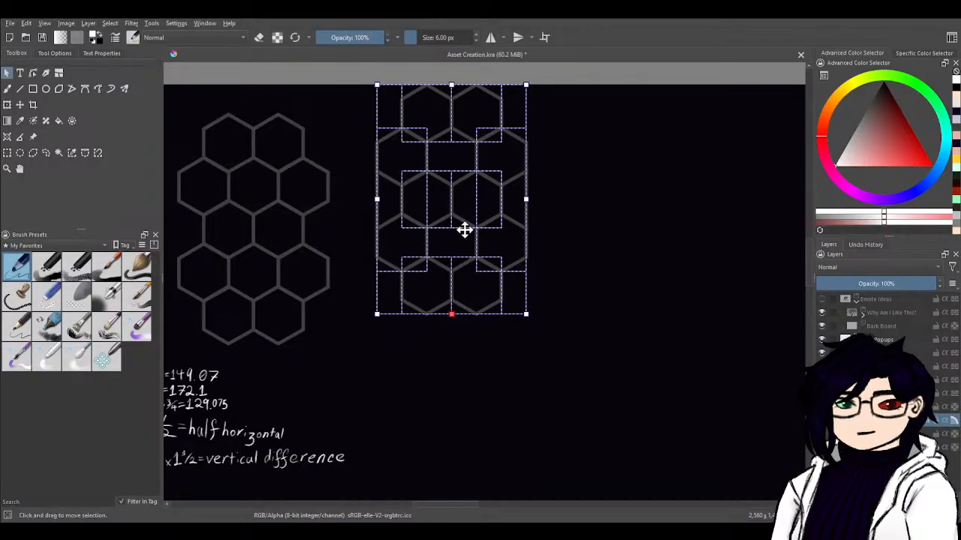
- Fine-align the bridged honeycomb's uppermost points exactly with the canvas's upper edge at pixel level
{"action": "scroll", "coordinate": [441, 183], "scroll_direction": "up", "scroll_amount": 5}
{"action": "left_click_drag", "start_coordinate": [480, 92], "coordinate": [462, 405]}
{"action": "left_click_drag", "start_coordinate": [509, 100], "coordinate": [471, 415]}
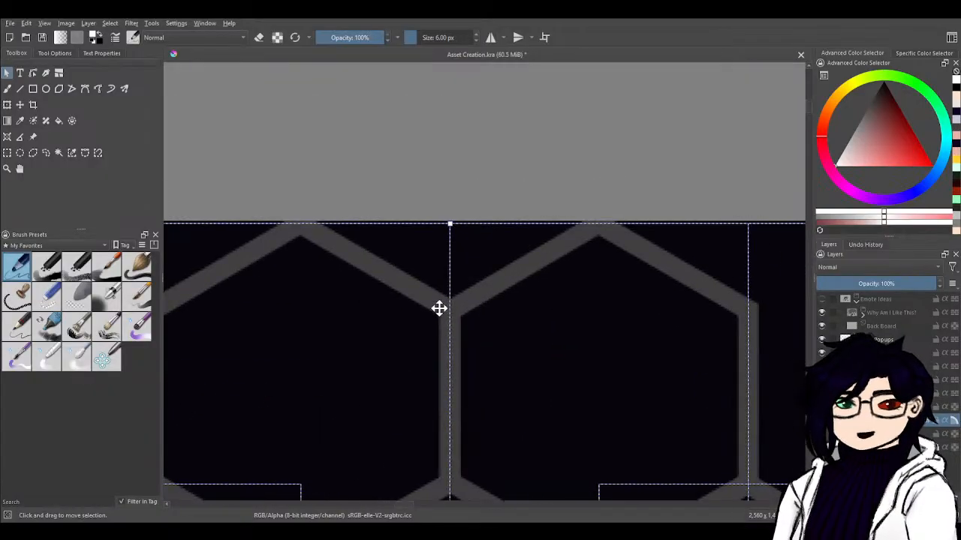
{"action": "scroll", "coordinate": [439, 307], "scroll_direction": "up", "scroll_amount": 2}
{"action": "scroll", "coordinate": [463, 188], "scroll_direction": "up", "scroll_amount": 2}
{"action": "left_click_drag", "start_coordinate": [463, 188], "coordinate": [356, 408]}
{"action": "scroll", "coordinate": [417, 356], "scroll_direction": "up", "scroll_amount": 3}
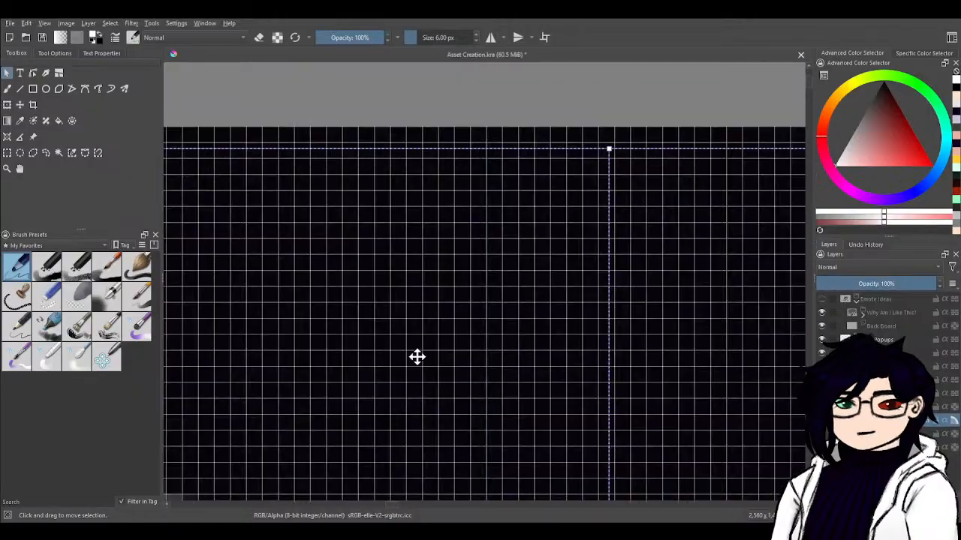
{"action": "scroll", "coordinate": [536, 273], "scroll_direction": "up", "scroll_amount": 2}
{"action": "left_click_drag", "start_coordinate": [536, 273], "coordinate": [431, 303]}
{"action": "scroll", "coordinate": [335, 432], "scroll_direction": "down", "scroll_amount": 3}
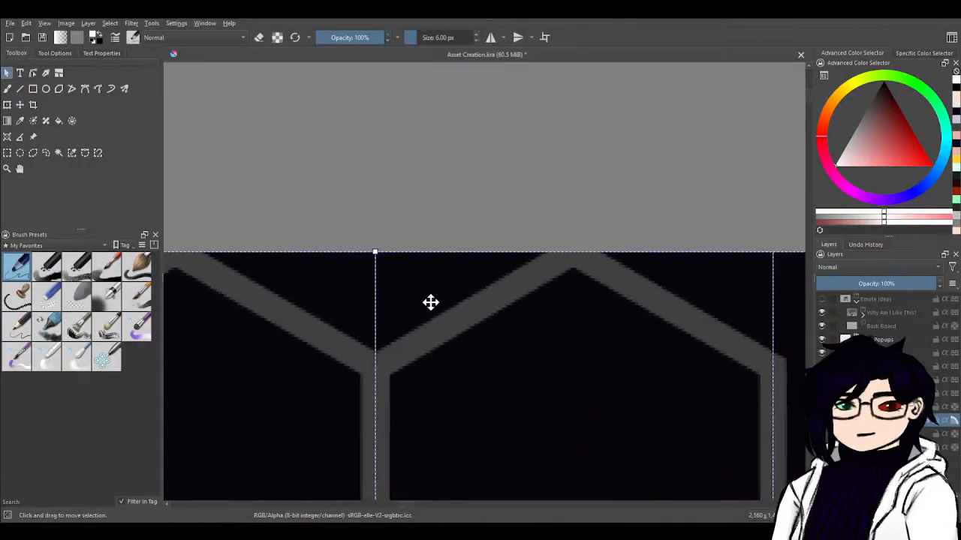
- Examine at pixel level how the bridged honeycomb's bounding box sits on the canvas's upper edge
{"action": "scroll", "coordinate": [366, 449], "scroll_direction": "down", "scroll_amount": 3}
{"action": "mouse_move", "coordinate": [353, 476]}
{"action": "left_mouse_down"}
{"action": "mouse_move", "coordinate": [337, 423]}
{"action": "mouse_move", "coordinate": [372, 341]}
{"action": "mouse_move", "coordinate": [370, 472]}
{"action": "left_mouse_up"}
{"action": "scroll", "coordinate": [377, 223], "scroll_direction": "up", "scroll_amount": 10}
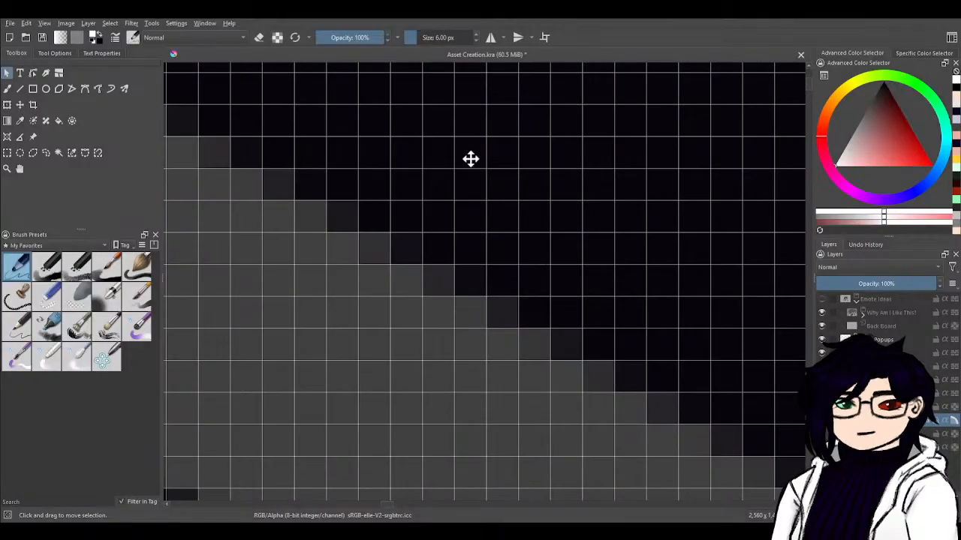
{"action": "left_click_drag", "start_coordinate": [470, 159], "coordinate": [426, 465]}
{"action": "left_click_drag", "start_coordinate": [493, 257], "coordinate": [410, 442]}
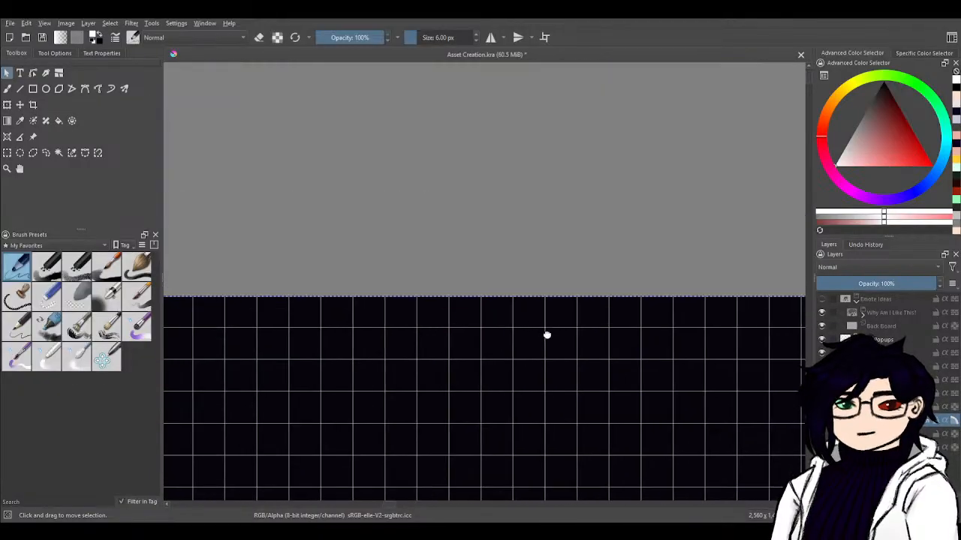
{"action": "left_click_drag", "start_coordinate": [547, 334], "coordinate": [487, 334]}
{"action": "scroll", "coordinate": [635, 328], "scroll_direction": "down", "scroll_amount": 8}
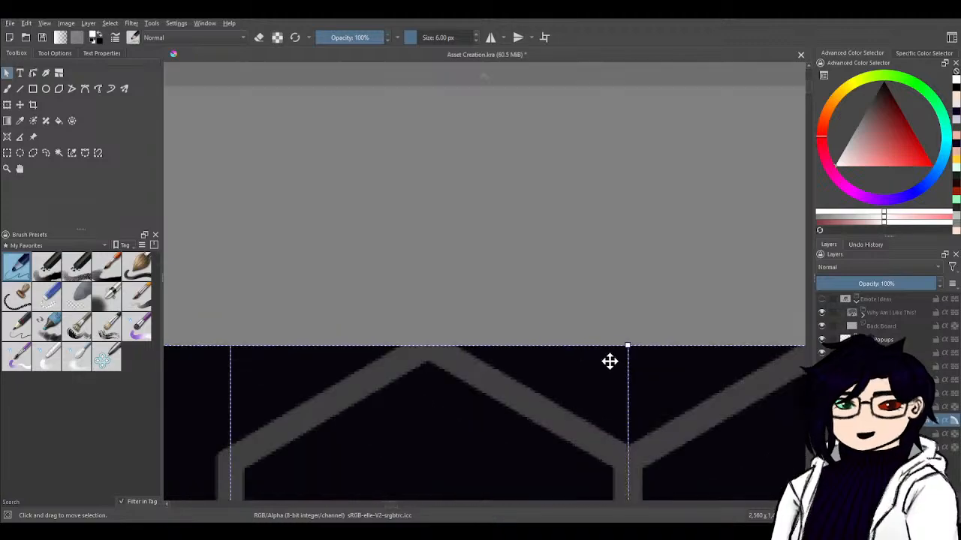
- Duplicate the bridged honeycomb, place the duplicate slightly lower just to its right, and reselect the first bridged honeycomb
{"action": "left_click_drag", "start_coordinate": [572, 420], "coordinate": [487, 144]}
{"action": "left_click_drag", "start_coordinate": [510, 314], "coordinate": [427, 211]}
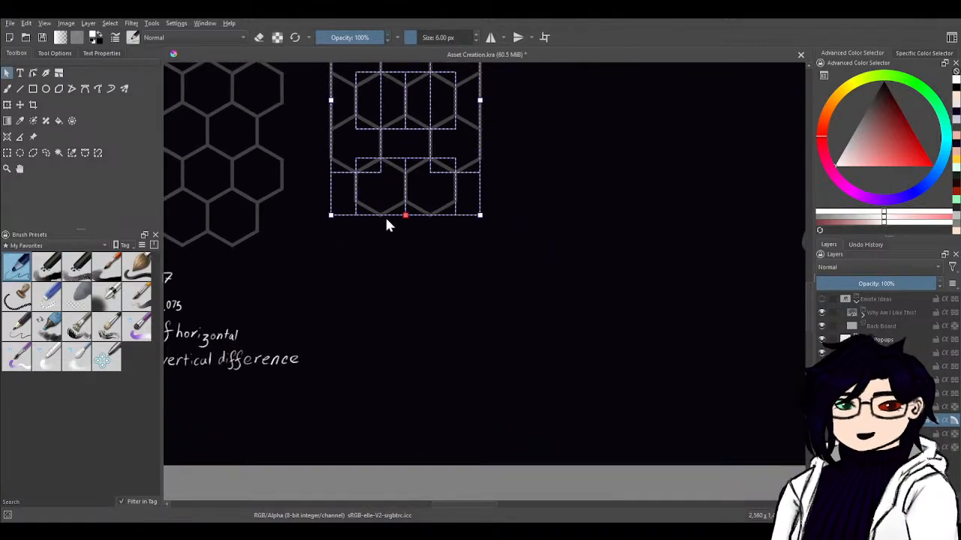
{"action": "scroll", "coordinate": [385, 216], "scroll_direction": "up", "scroll_amount": 1}
{"action": "left_click_drag", "start_coordinate": [478, 248], "coordinate": [475, 421]}
{"action": "left_click_drag", "start_coordinate": [489, 384], "coordinate": [499, 359]}
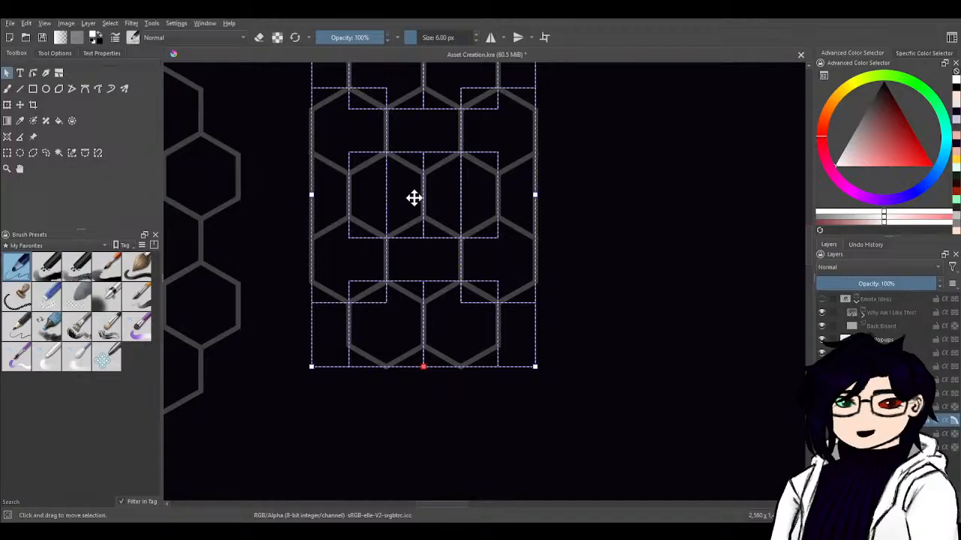
{"action": "left_click_drag", "start_coordinate": [413, 197], "coordinate": [478, 317]}
{"action": "left_click_drag", "start_coordinate": [430, 193], "coordinate": [628, 294]}
{"action": "left_click_drag", "start_coordinate": [491, 312], "coordinate": [409, 324]}
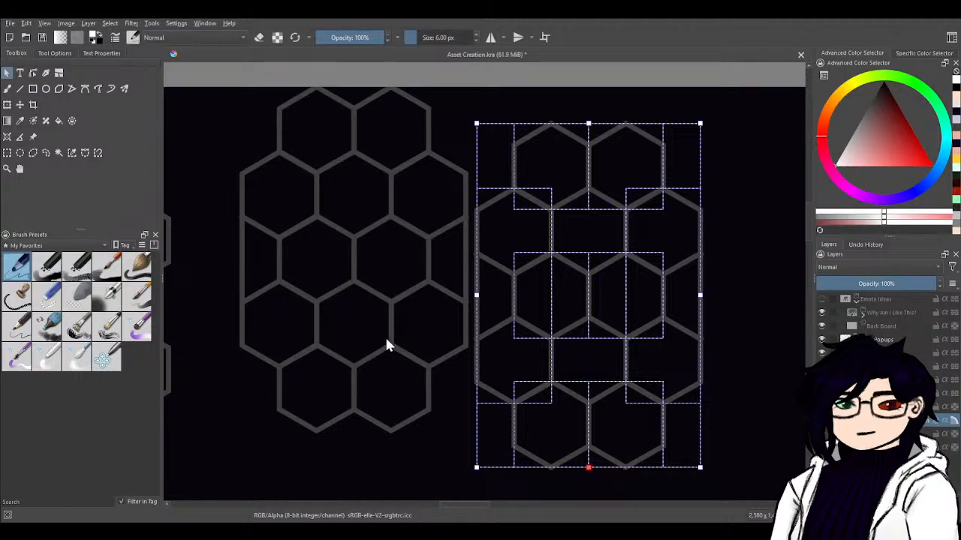
{"action": "left_click", "coordinate": [299, 353]}
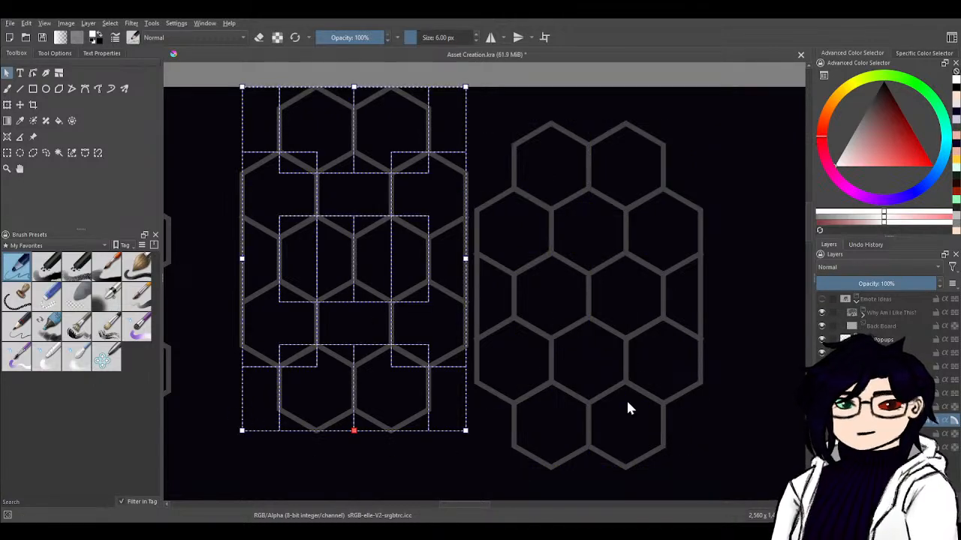
- Switch to the paint layer above the vector layer with the freehand brush and examine the handwritten formulas and both bridged honeycombs
{"action": "left_click", "coordinate": [889, 406]}
{"action": "key", "text": "b"}
{"action": "mouse_move", "coordinate": [293, 380]}
{"action": "left_mouse_down"}
{"action": "mouse_move", "coordinate": [396, 172]}
{"action": "mouse_move", "coordinate": [347, 255]}
{"action": "left_mouse_up"}
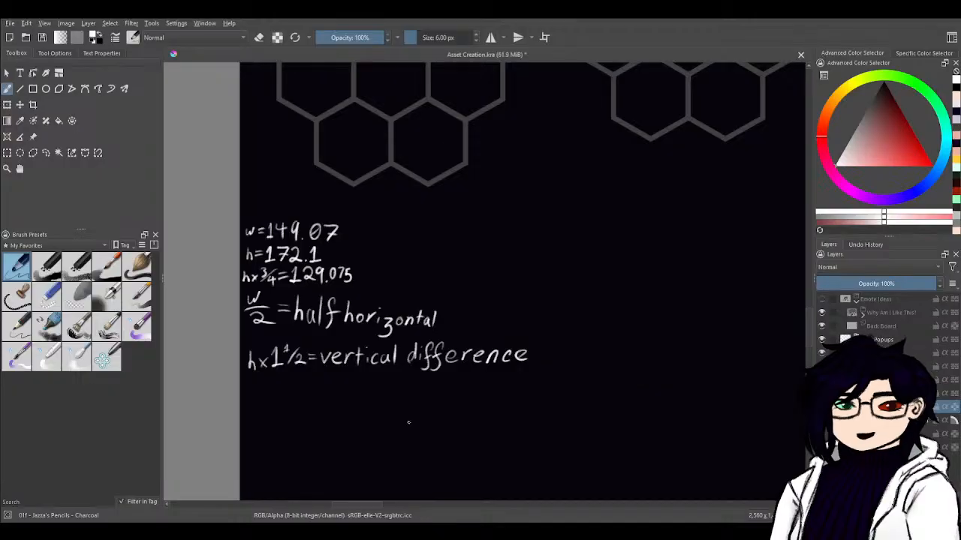
{"action": "left_click_drag", "start_coordinate": [576, 190], "coordinate": [232, 450]}
{"action": "left_click_drag", "start_coordinate": [559, 294], "coordinate": [740, 221]}
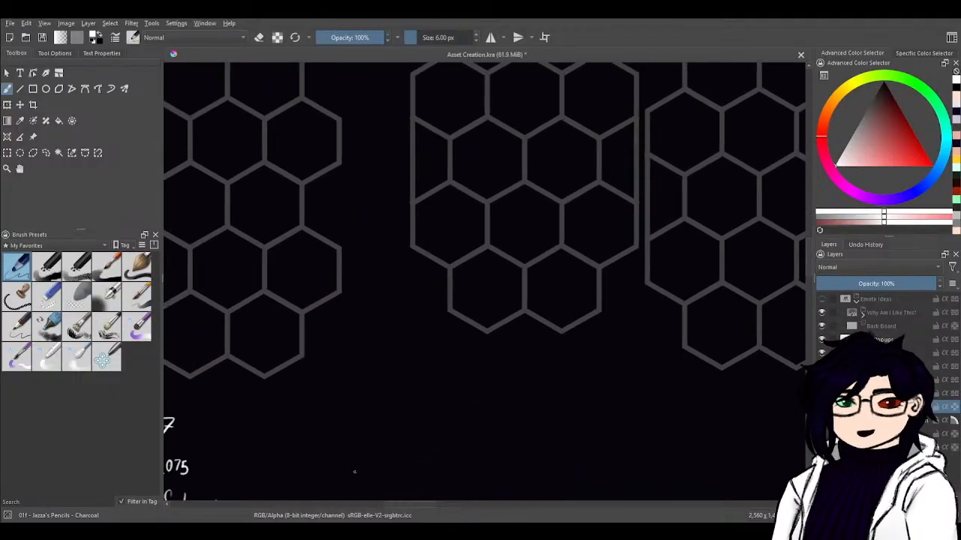
{"action": "left_click_drag", "start_coordinate": [354, 472], "coordinate": [267, 466]}
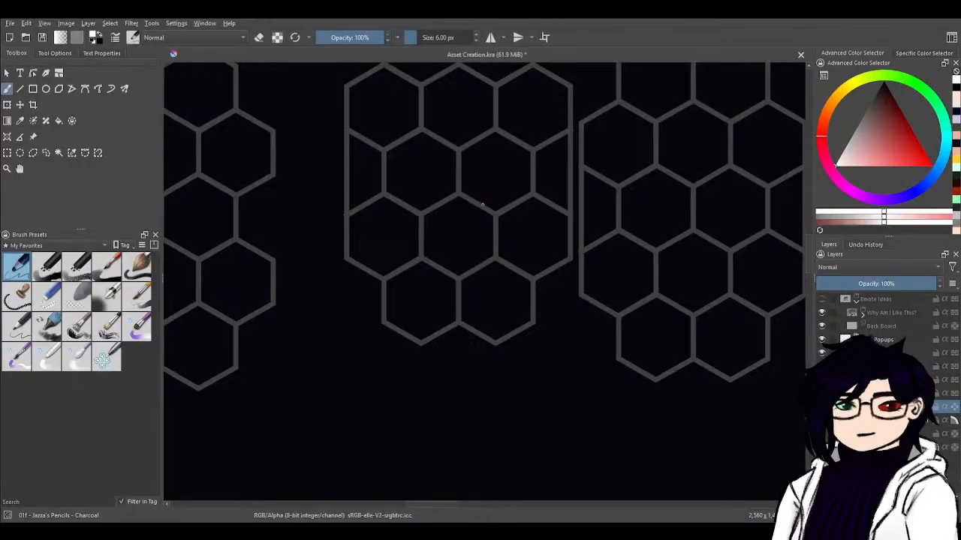
{"action": "left_click_drag", "start_coordinate": [482, 204], "coordinate": [441, 343]}
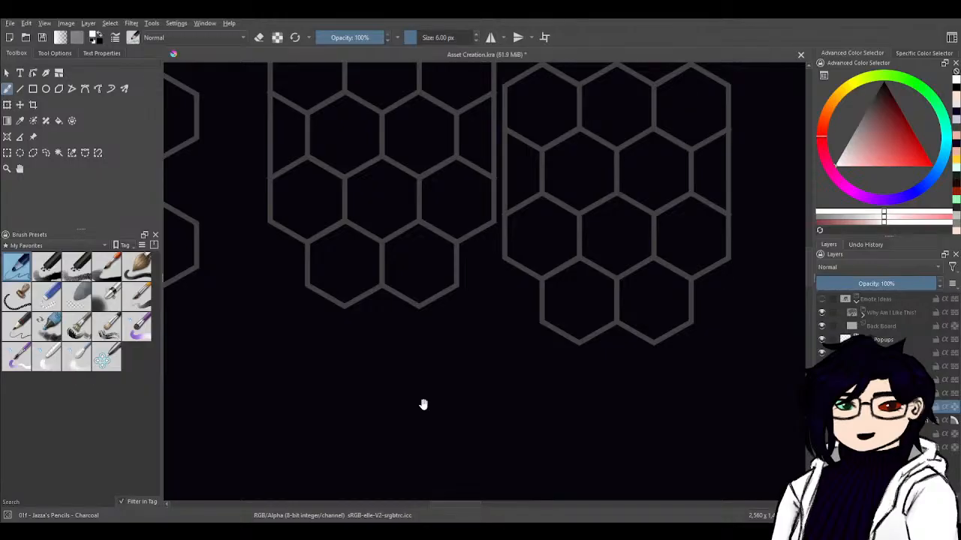
{"action": "left_click_drag", "start_coordinate": [424, 405], "coordinate": [472, 382]}
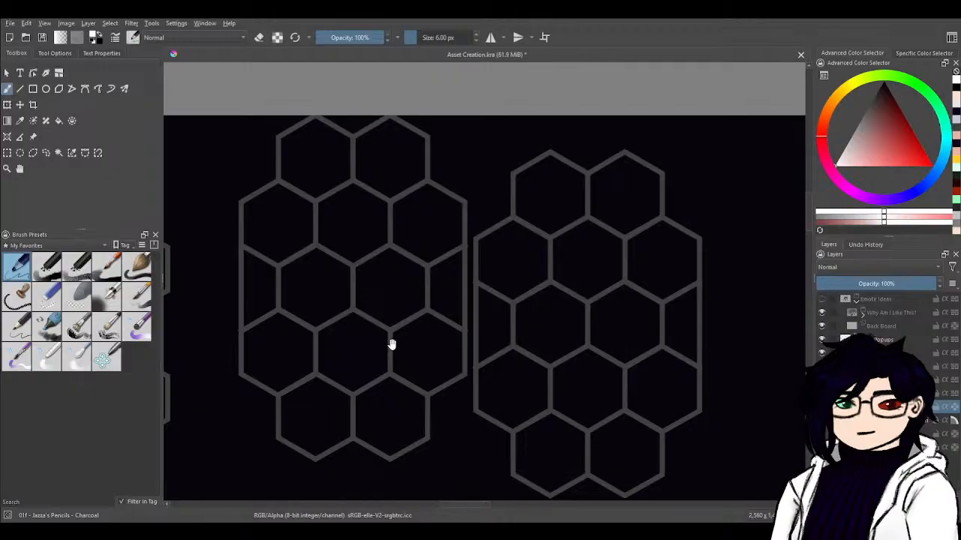
{"action": "scroll", "coordinate": [513, 398], "scroll_direction": "down", "scroll_amount": 4}
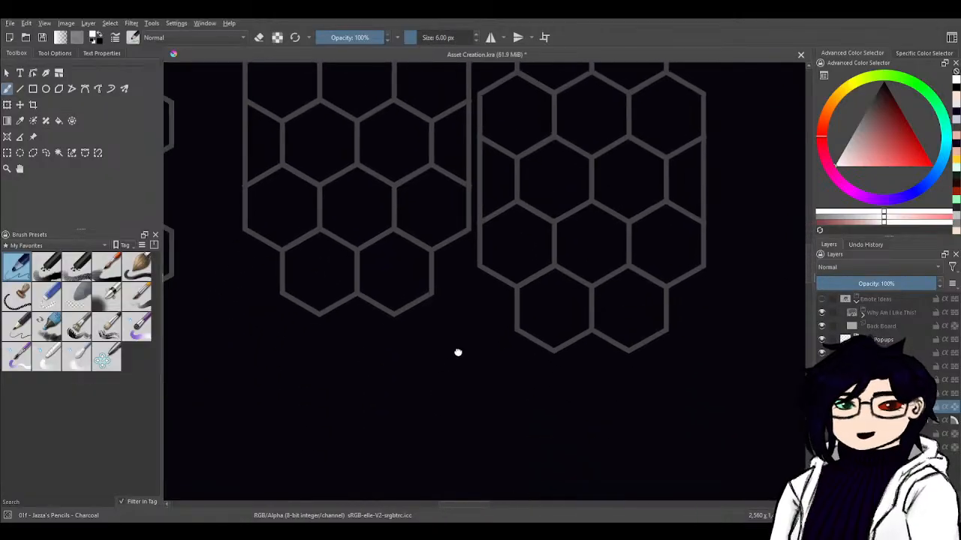
{"action": "scroll", "coordinate": [457, 353], "scroll_direction": "up", "scroll_amount": 3}
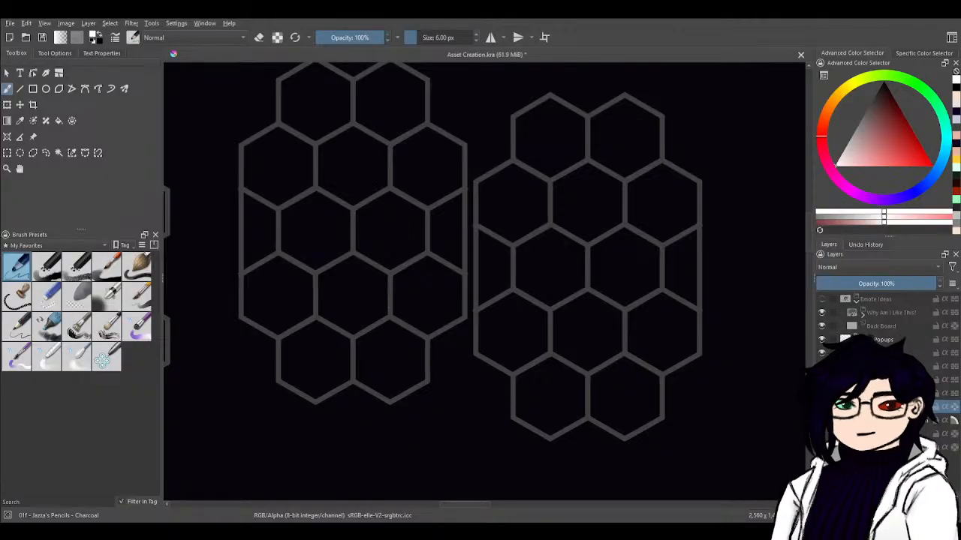
- On the vector layer, try setting the vertical position of the first bridged honeycomb's three column shapes to 0 pt and undo it
{"action": "left_click", "coordinate": [885, 420]}
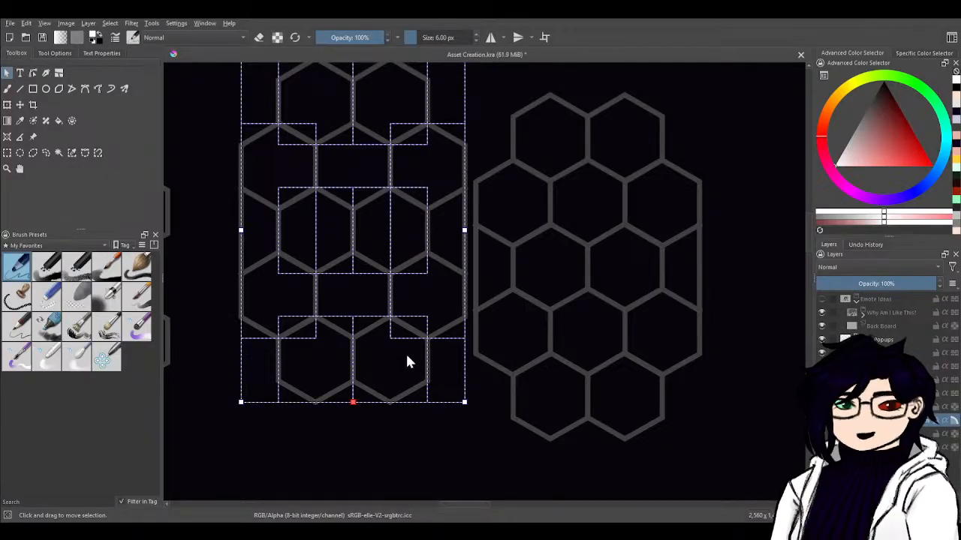
{"action": "left_click", "coordinate": [251, 451]}
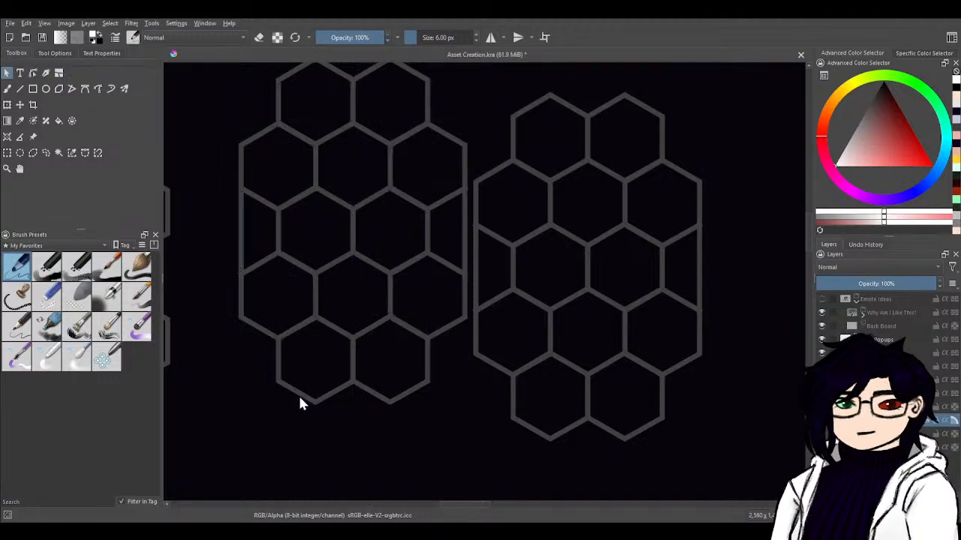
{"action": "left_click", "coordinate": [288, 307]}
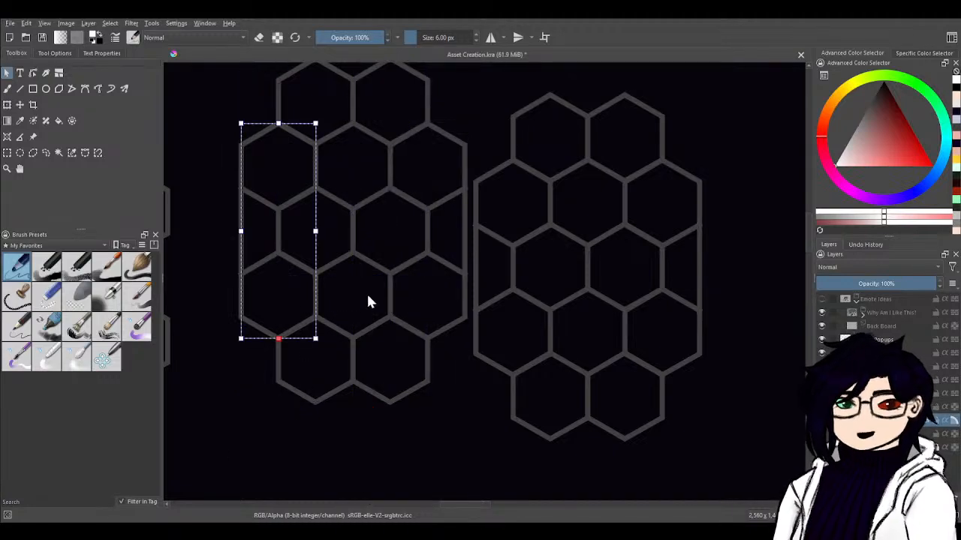
{"action": "left_click", "coordinate": [429, 304], "text": "shift"}
{"action": "left_click_drag", "start_coordinate": [443, 305], "coordinate": [445, 306]}
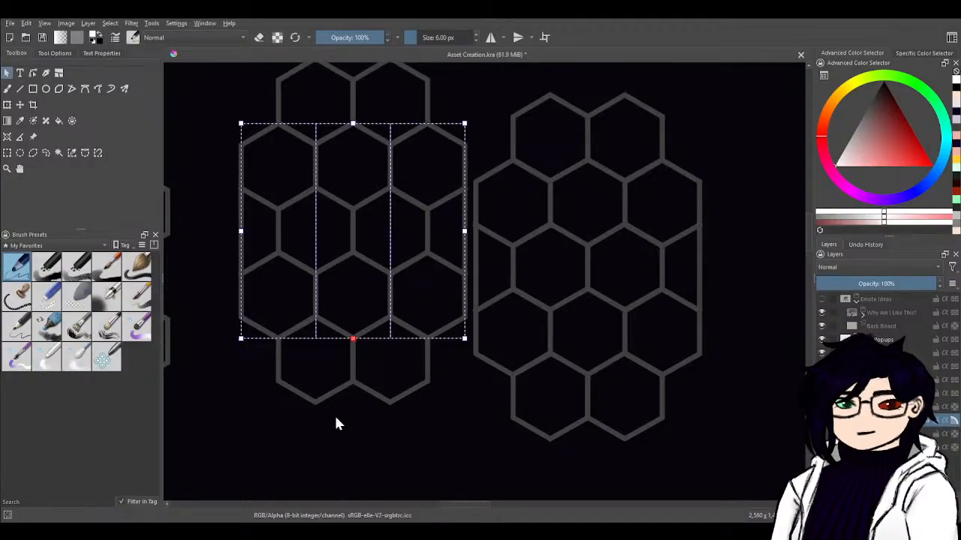
{"action": "left_click", "coordinate": [54, 54]}
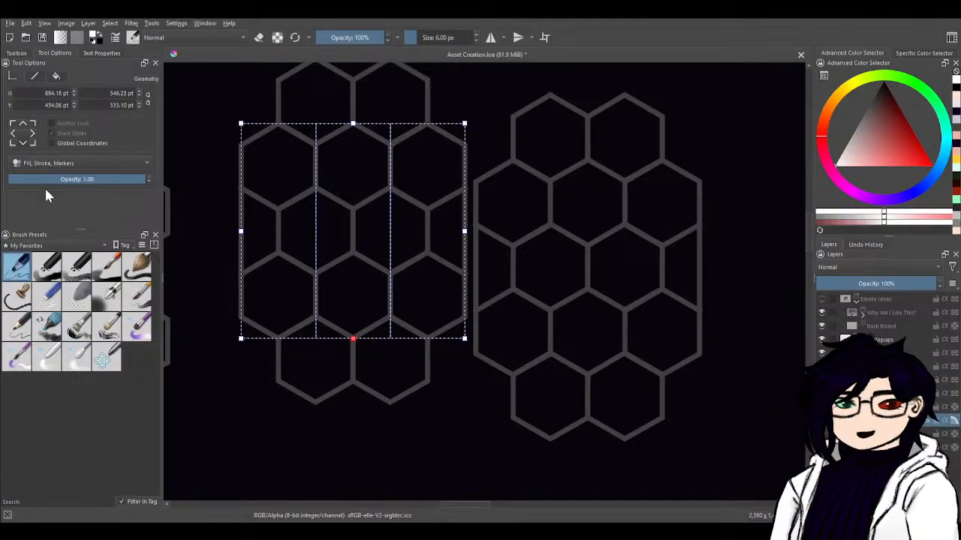
{"action": "double_click", "coordinate": [64, 93]}
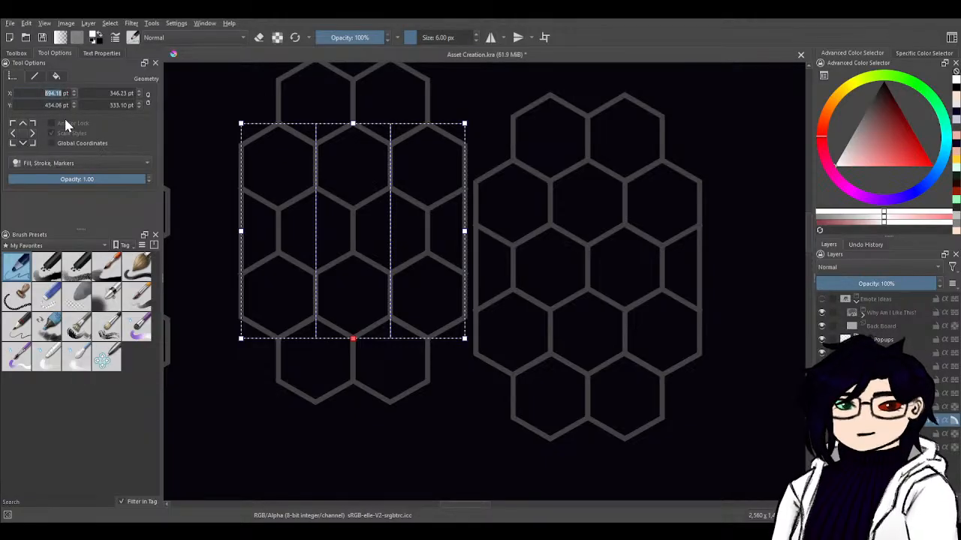
{"action": "double_click", "coordinate": [40, 105]}
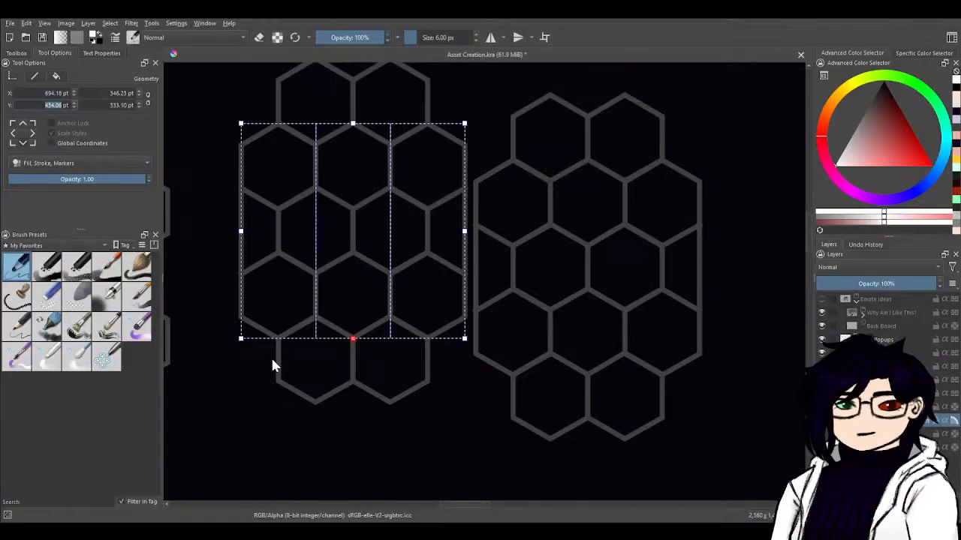
{"action": "key", "text": "Delete"}
{"action": "left_click_drag", "start_coordinate": [492, 431], "coordinate": [428, 287]}
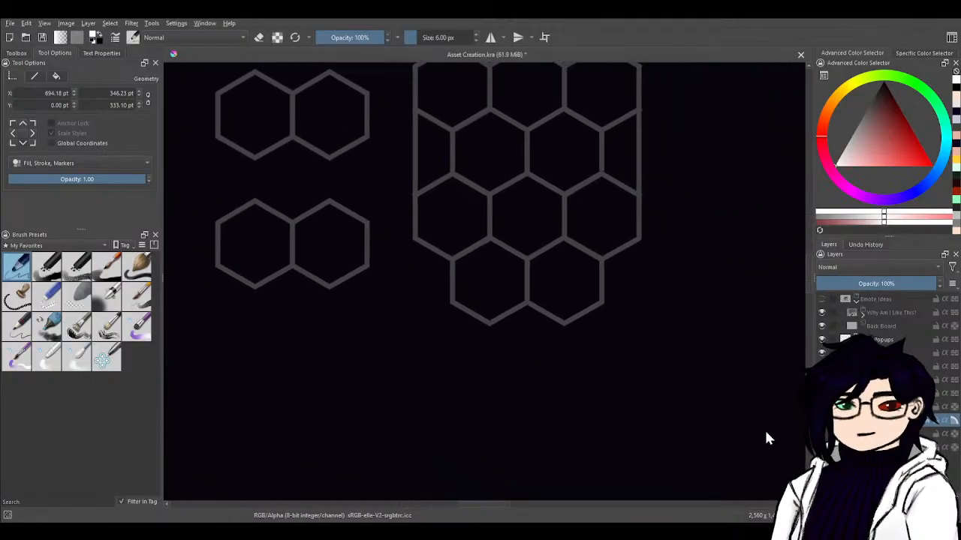
{"action": "key", "text": "ctrl+z"}
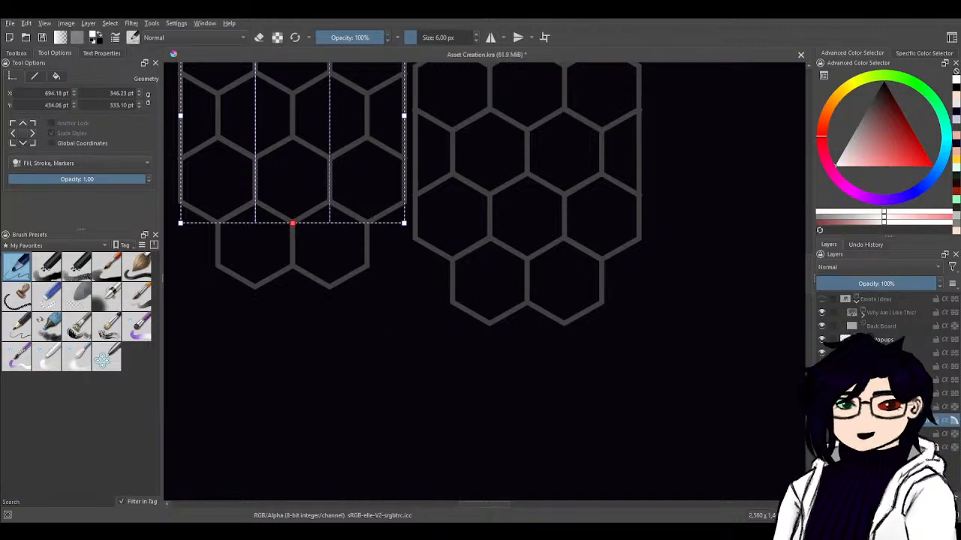
- Clear the shape selection on the honeycombs' vector layer and return to the freehand brush
{"action": "key", "text": "b"}
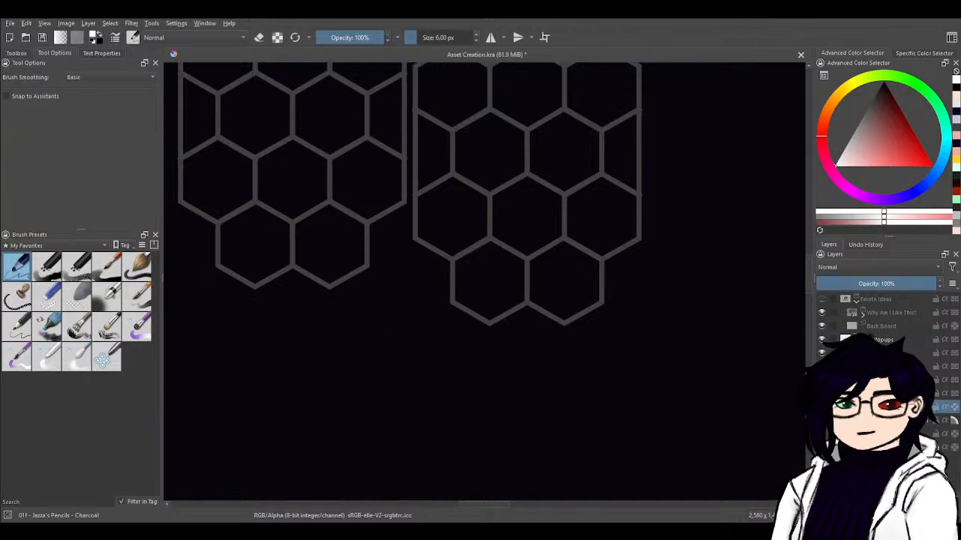
{"action": "left_click", "coordinate": [893, 420]}
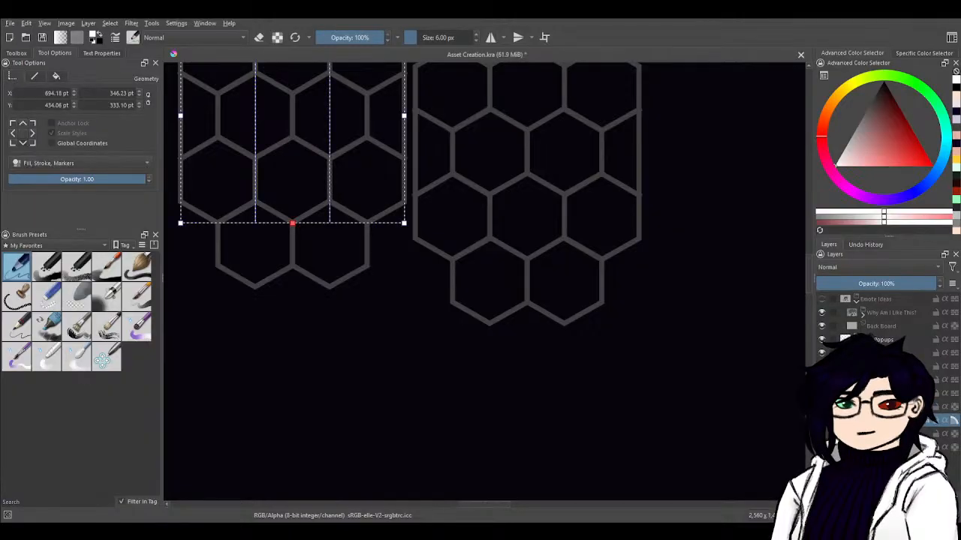
{"action": "left_click", "coordinate": [16, 53]}
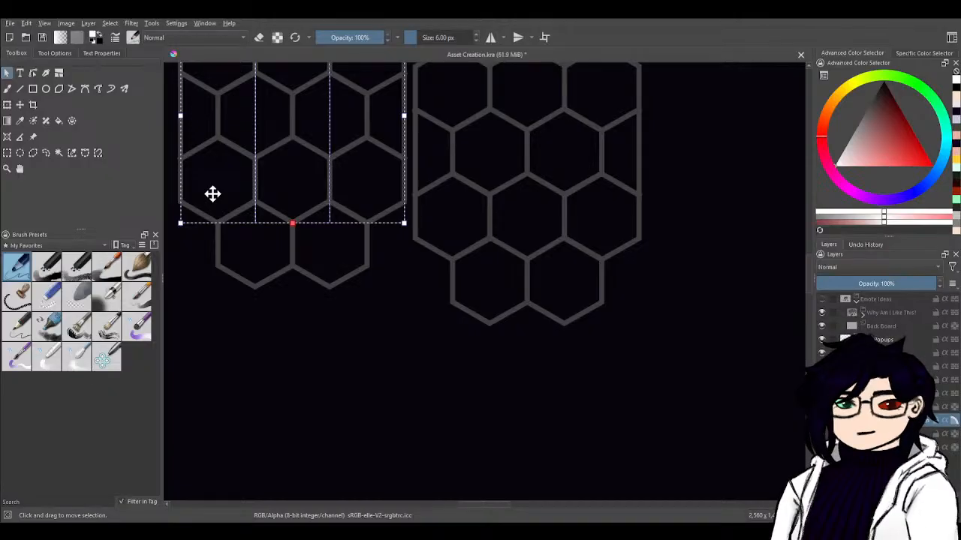
{"action": "key", "text": "ctrl+shift+a"}
{"action": "key", "text": "b"}
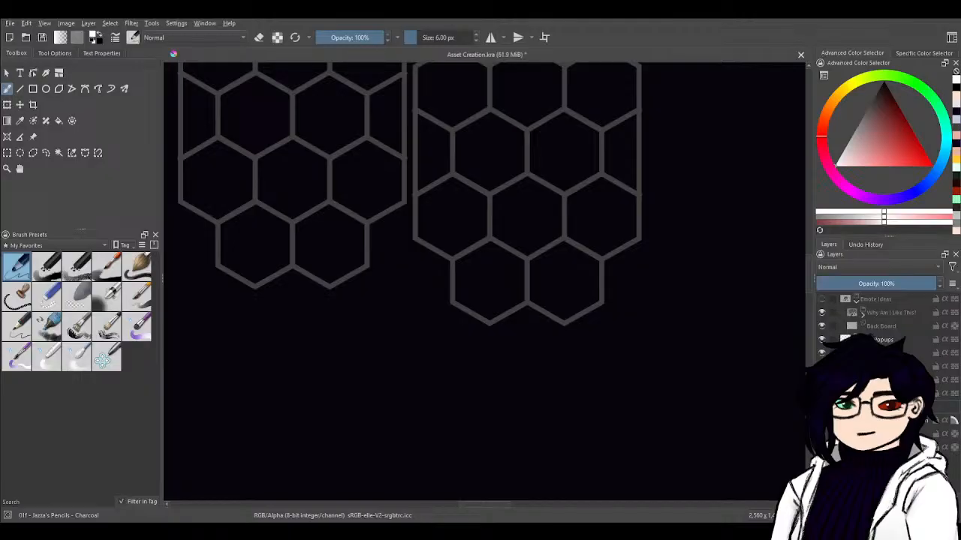
- Select the two bottommost hexagons of the first bridged honeycomb and set their position anchor to the top centre
{"action": "mouse_move", "coordinate": [420, 354]}
{"action": "left_mouse_down"}
{"action": "mouse_move", "coordinate": [535, 263]}
{"action": "mouse_move", "coordinate": [607, 318]}
{"action": "mouse_move", "coordinate": [573, 358]}
{"action": "mouse_move", "coordinate": [598, 415]}
{"action": "mouse_move", "coordinate": [573, 391]}
{"action": "mouse_move", "coordinate": [596, 448]}
{"action": "left_mouse_up"}
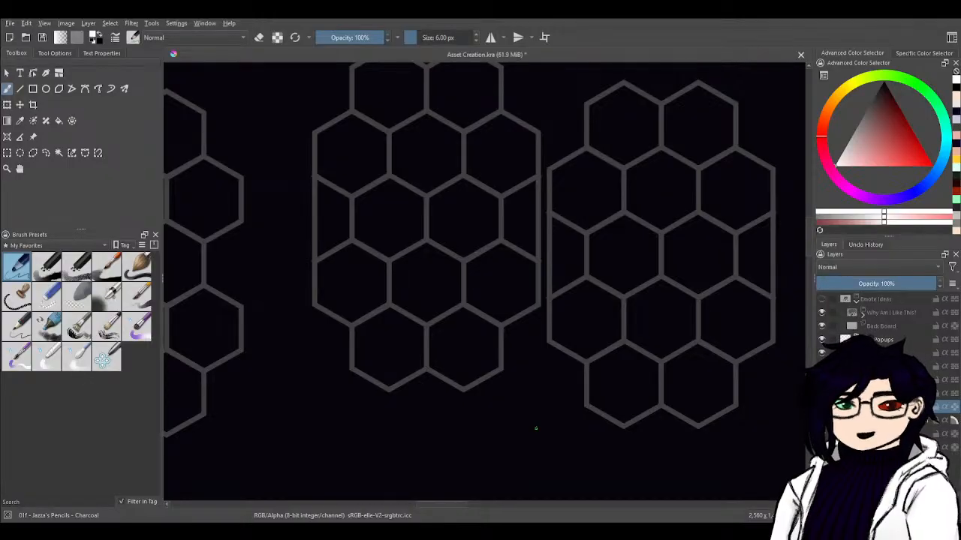
{"action": "key", "text": "ctrl+t"}
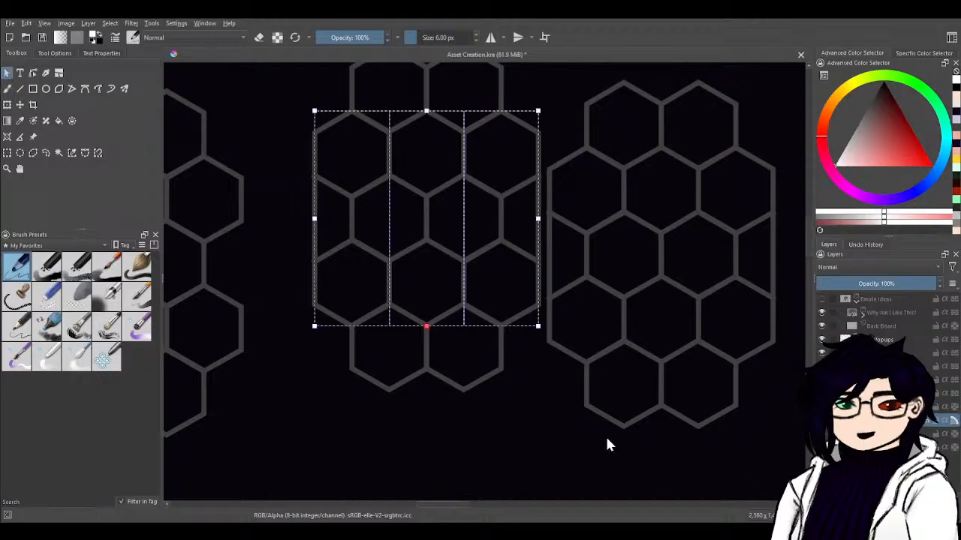
{"action": "left_click", "coordinate": [470, 362]}
{"action": "left_click", "coordinate": [389, 363], "text": "shift"}
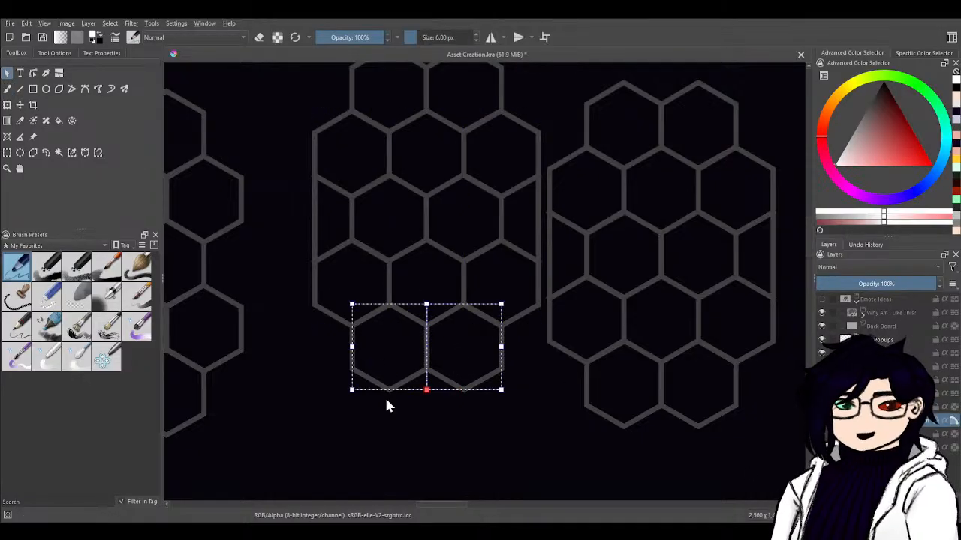
{"action": "left_click", "coordinate": [54, 53]}
{"action": "left_click", "coordinate": [23, 123]}
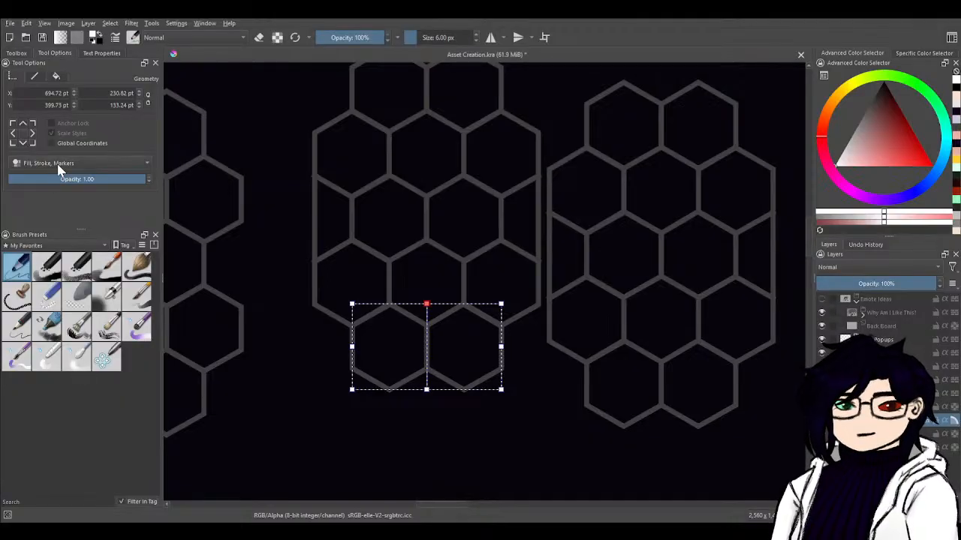
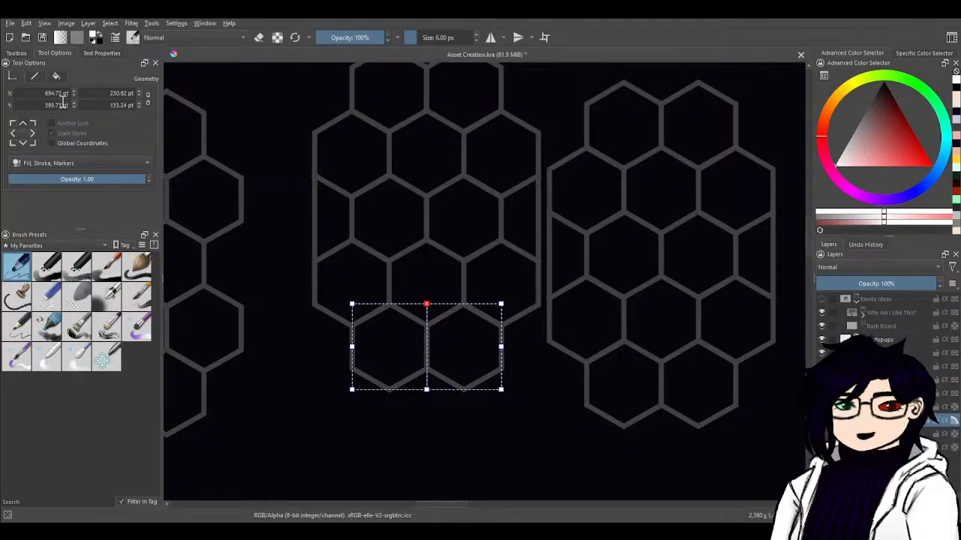
- Copy the vertical position value of the two selected bottom hexagons
{"action": "mouse_move", "coordinate": [63, 106]}
{"action": "left_mouse_down"}
{"action": "mouse_move", "coordinate": [36, 113]}
{"action": "mouse_move", "coordinate": [68, 108]}
{"action": "left_mouse_up"}
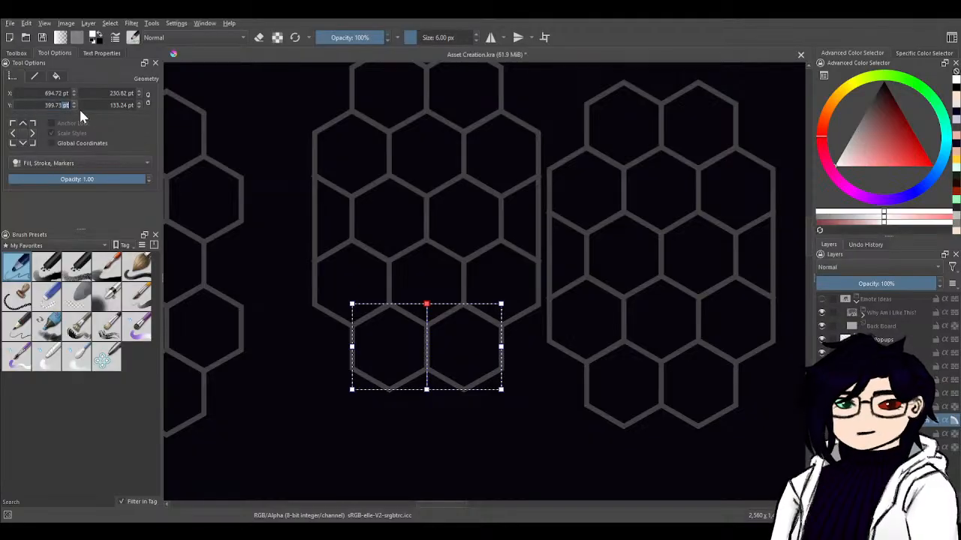
{"action": "left_click", "coordinate": [62, 107]}
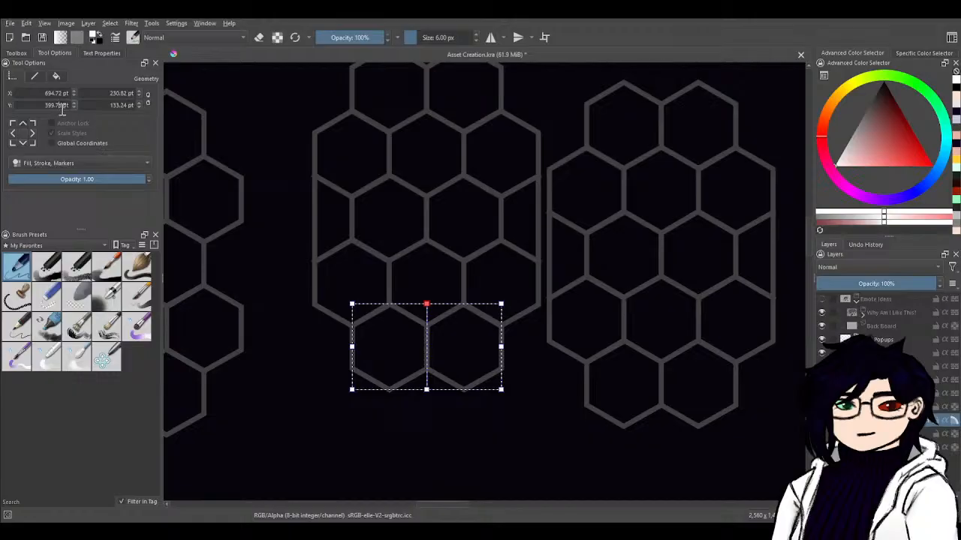
{"action": "left_click_drag", "start_coordinate": [66, 105], "coordinate": [38, 105]}
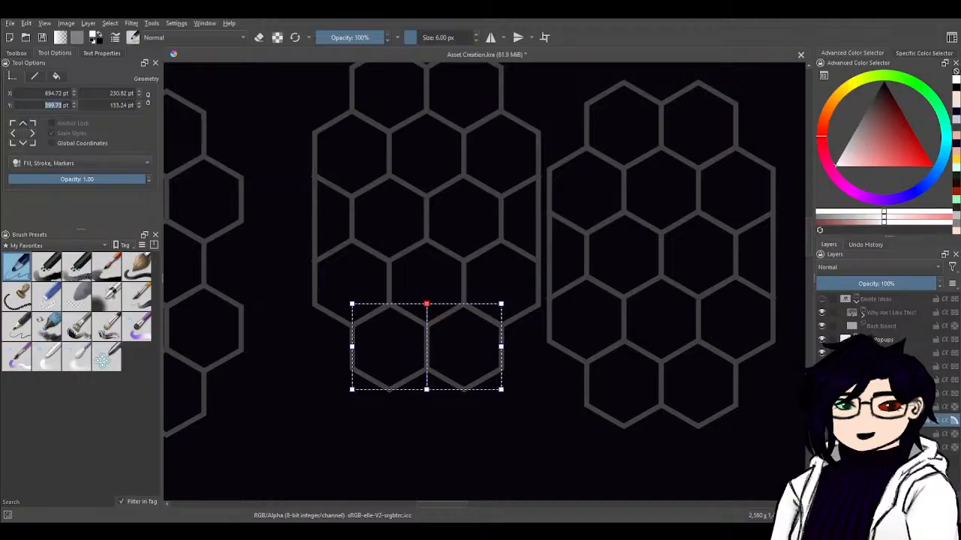
- Delete the two bottommost hexagons of the first bridged honeycomb on the vector layer
{"action": "key", "text": "b"}
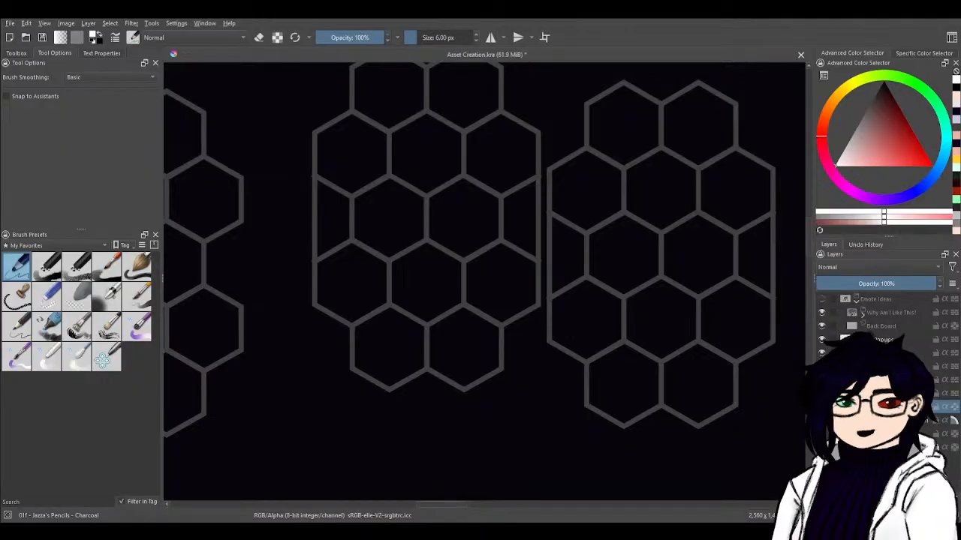
{"action": "left_click", "coordinate": [889, 420]}
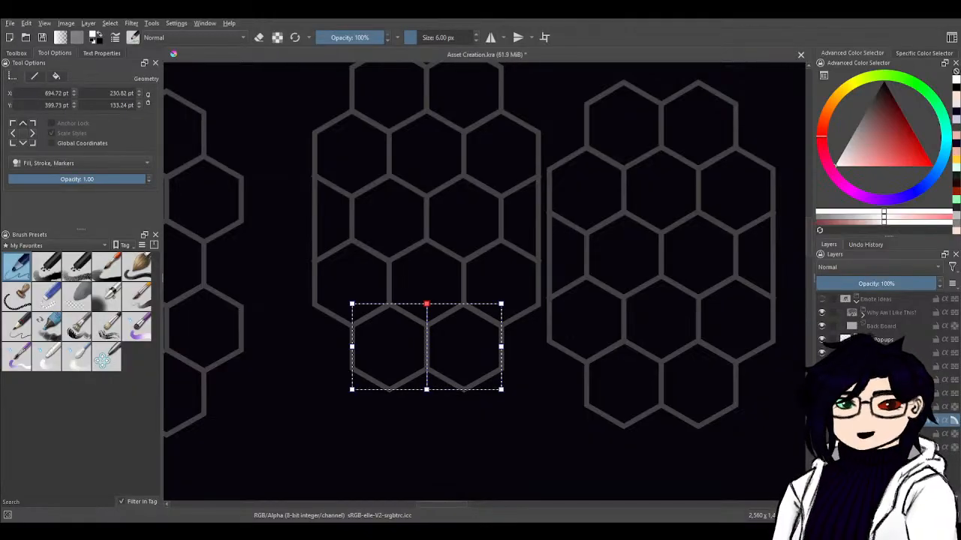
{"action": "key", "text": "Delete"}
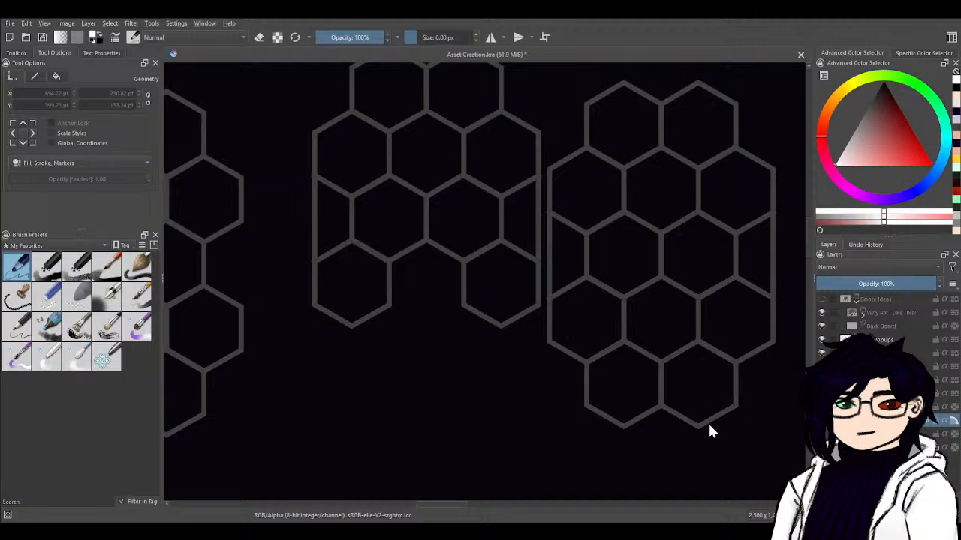
- Select the whole second bridged honeycomb and set its vertical position to 399.73 pt
{"action": "key", "text": "ctrl+a"}
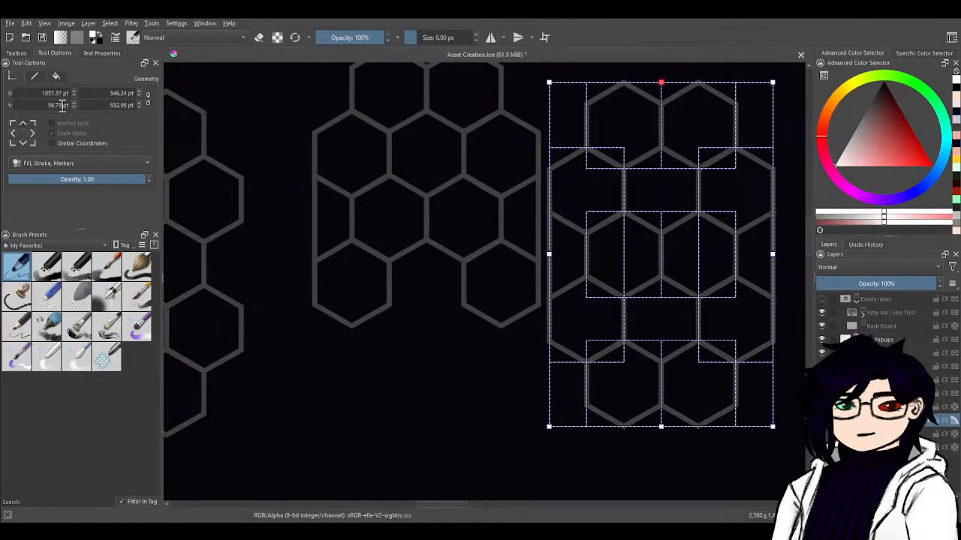
{"action": "left_click_drag", "start_coordinate": [65, 105], "coordinate": [46, 107]}
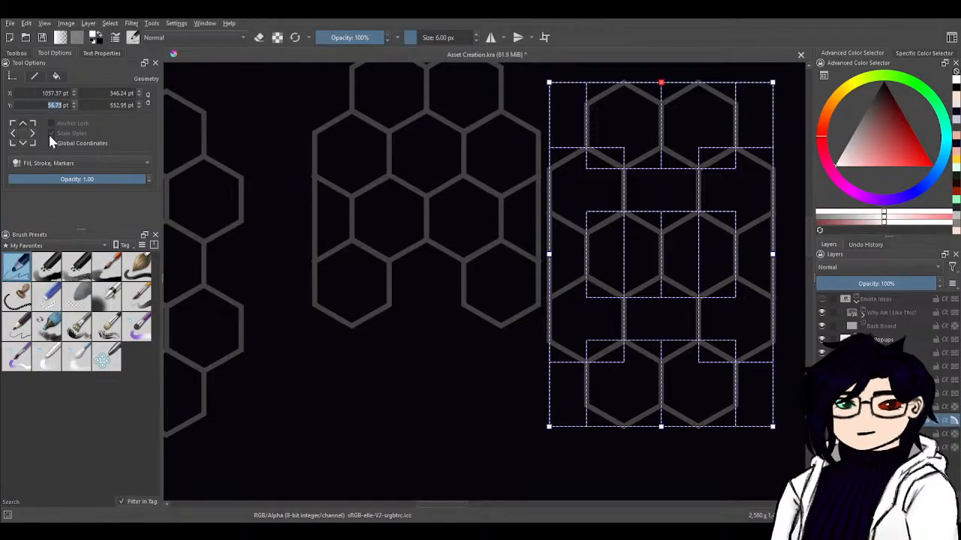
{"action": "type", "text": "399.73"}
{"action": "key", "text": "Return"}
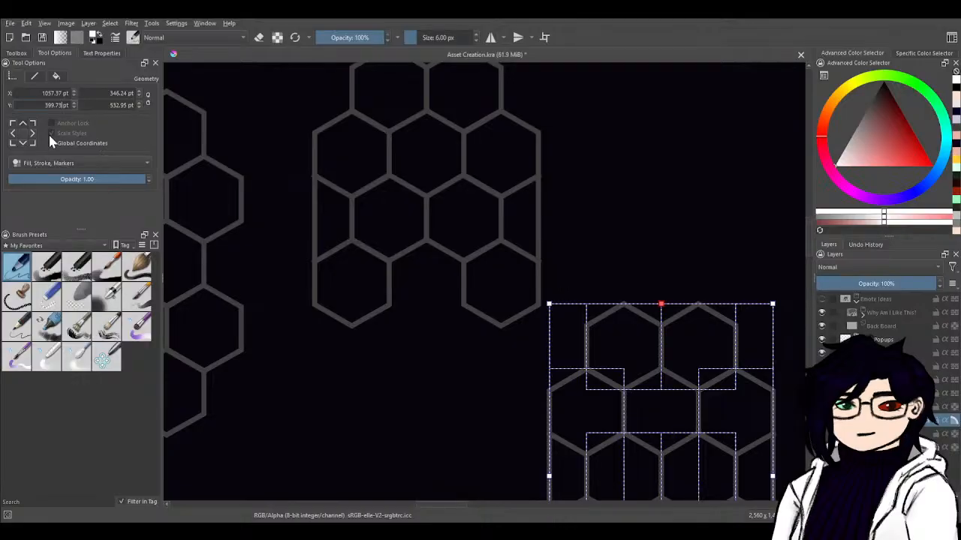
- Select the first bridged honeycomb's column shapes and copy their horizontal position value
{"action": "left_click", "coordinate": [504, 299]}
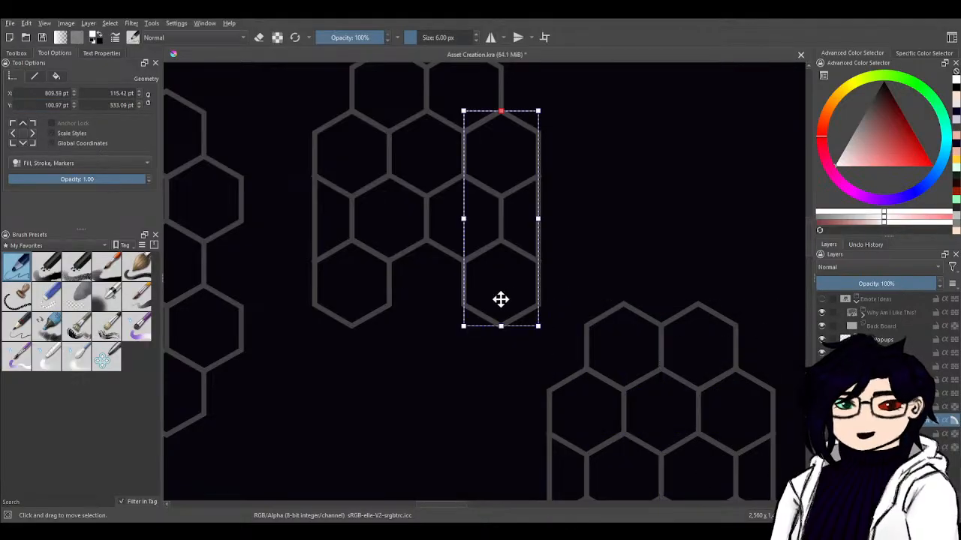
{"action": "left_click", "coordinate": [366, 289], "text": "shift"}
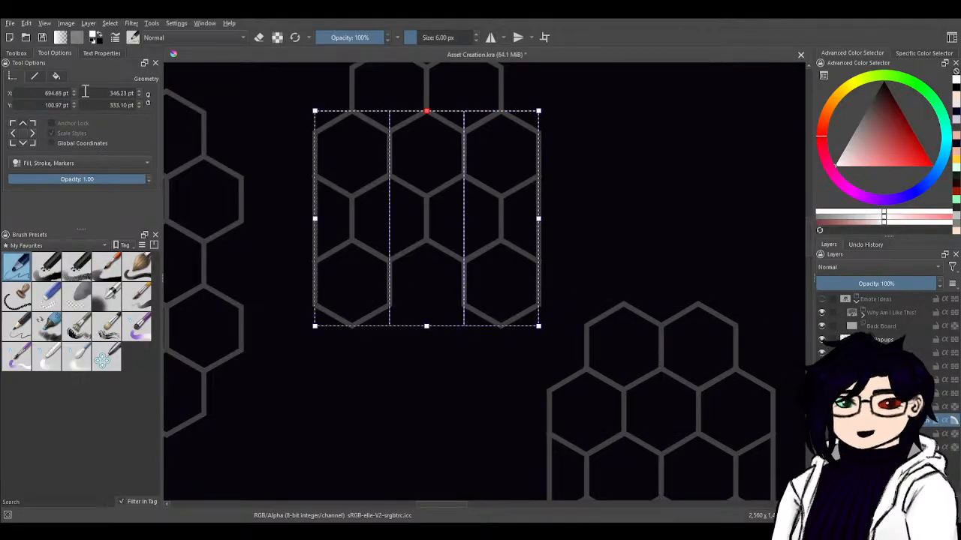
{"action": "double_click", "coordinate": [59, 92]}
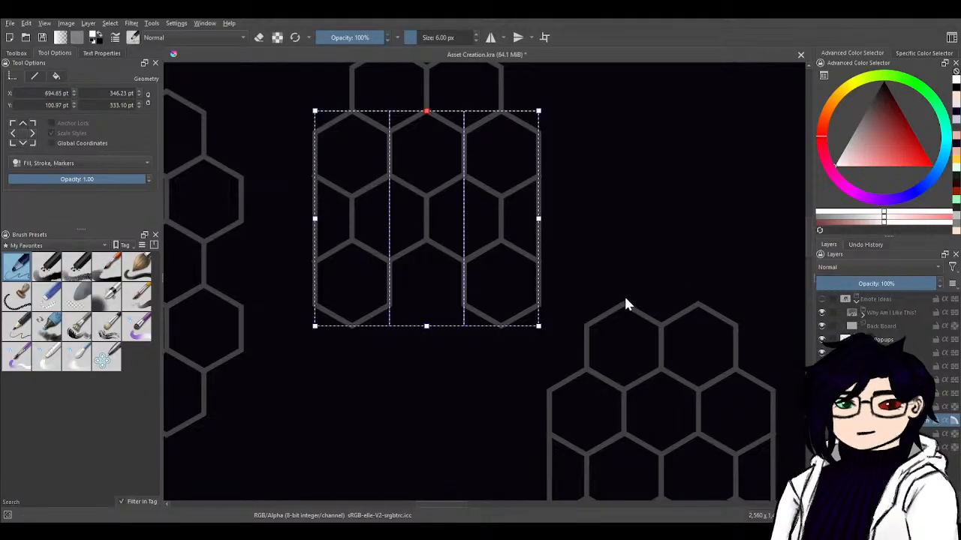
{"action": "left_click_drag", "start_coordinate": [69, 93], "coordinate": [45, 103]}
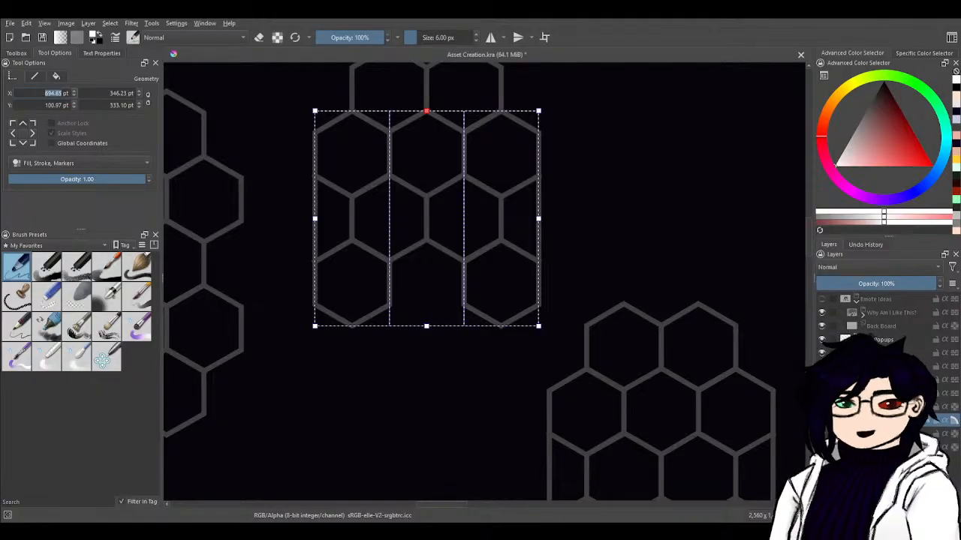
- Set the second bridged honeycomb's horizontal position to 694.65 pt, stacking it directly beneath the first
{"action": "left_click", "coordinate": [743, 418]}
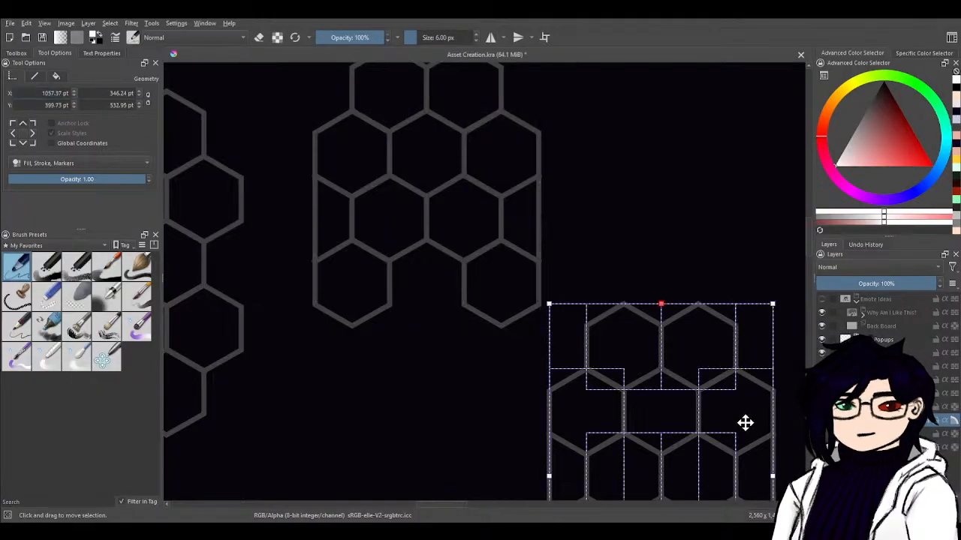
{"action": "left_click_drag", "start_coordinate": [67, 93], "coordinate": [45, 93]}
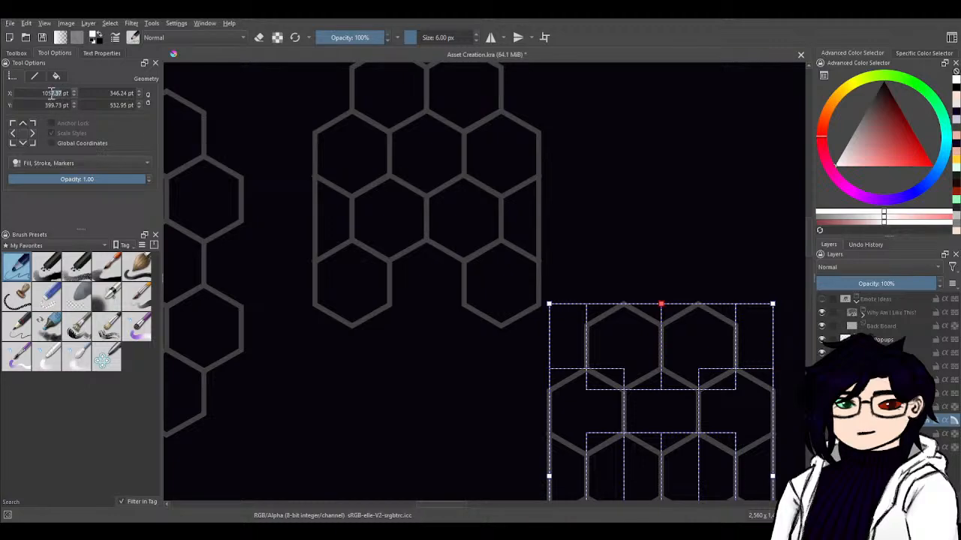
{"action": "type", "text": "694.85"}
{"action": "key", "text": "Return"}
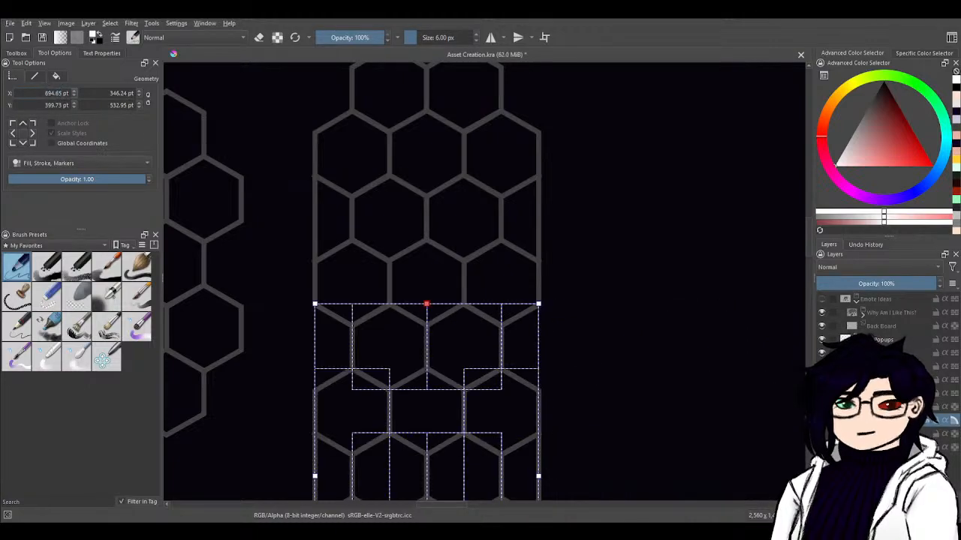
- Examine the alignment of the two stacked honeycombs and the column shapes of the upper one
{"action": "double_click", "coordinate": [48, 92]}
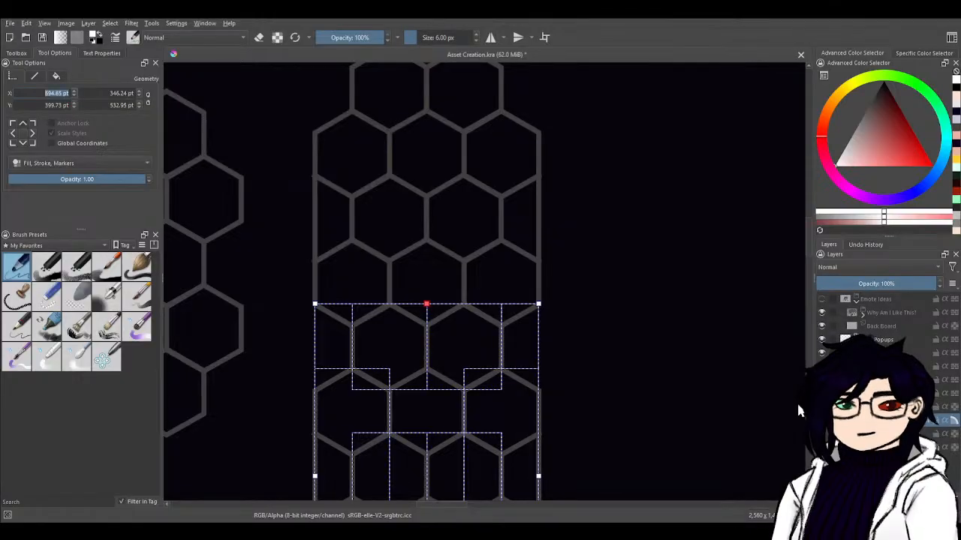
{"action": "scroll", "coordinate": [594, 243], "scroll_direction": "down", "scroll_amount": 3}
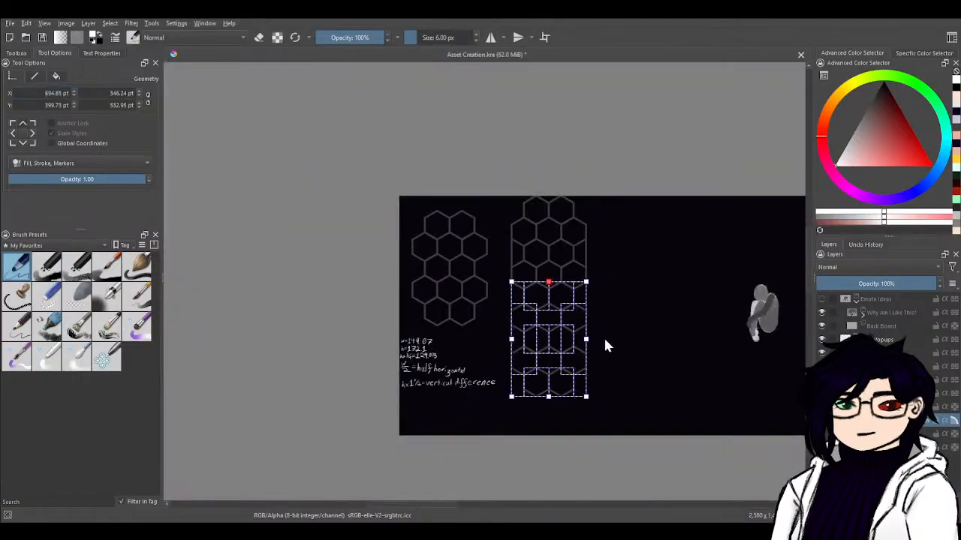
{"action": "scroll", "coordinate": [603, 336], "scroll_direction": "up", "scroll_amount": 1}
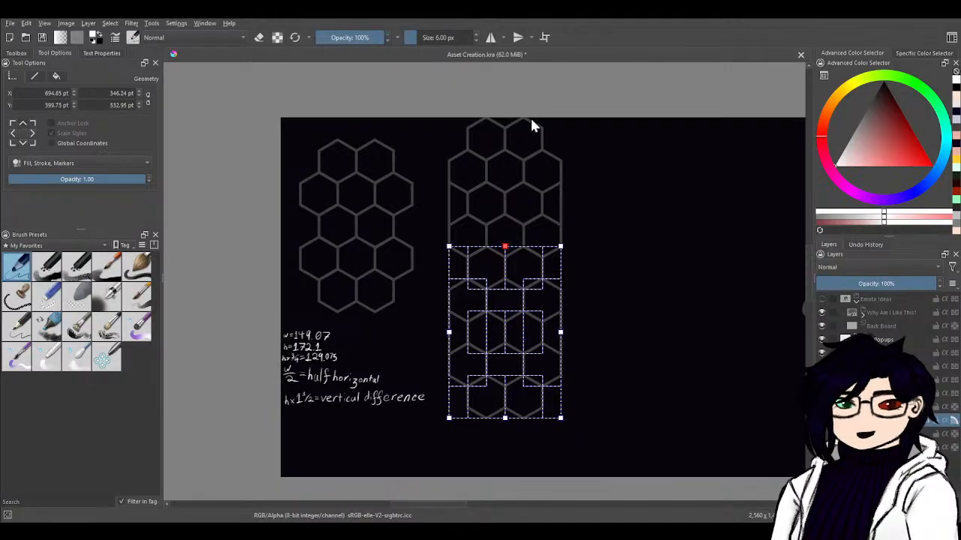
{"action": "left_click", "coordinate": [548, 173]}
{"action": "left_click", "coordinate": [459, 173], "text": "shift"}
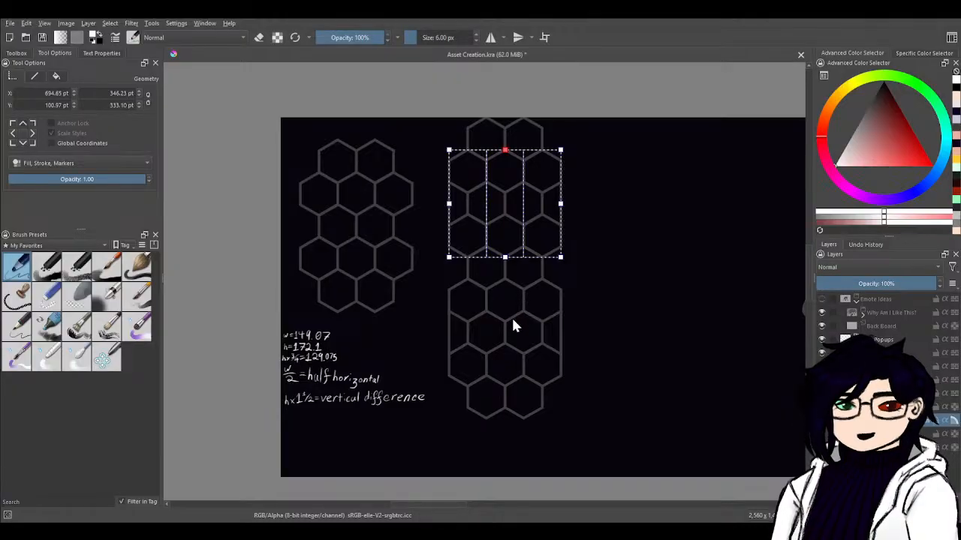
{"action": "left_click", "coordinate": [635, 212]}
{"action": "left_click", "coordinate": [530, 169]}
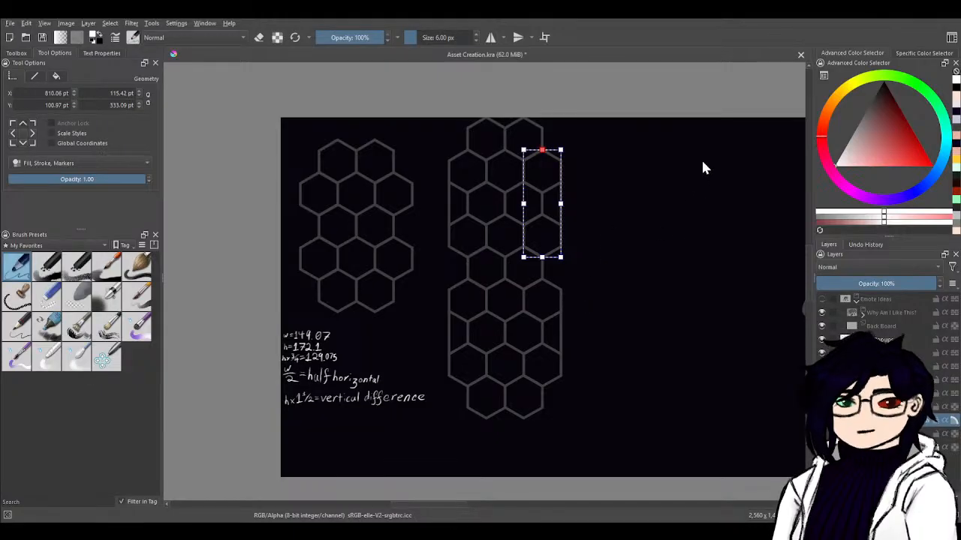
{"action": "left_click", "coordinate": [582, 190]}
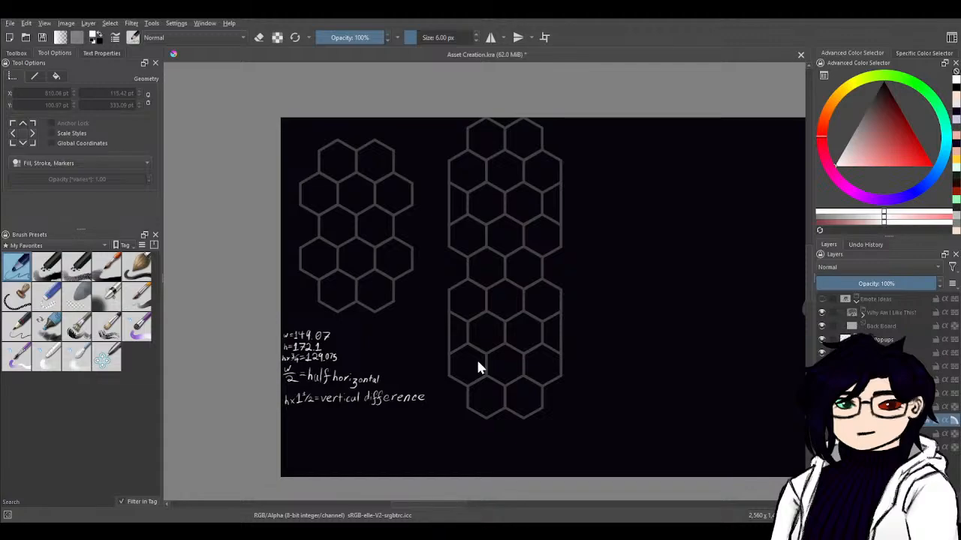
- Select the rightmost column shapes of both stacked honeycombs and open them for node editing
{"action": "left_click", "coordinate": [540, 308]}
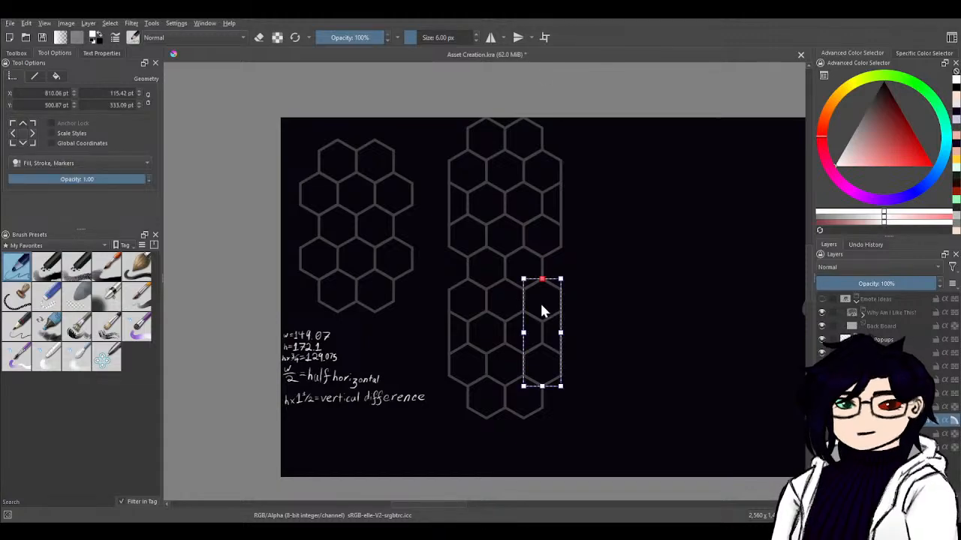
{"action": "left_click", "coordinate": [543, 241], "text": "shift"}
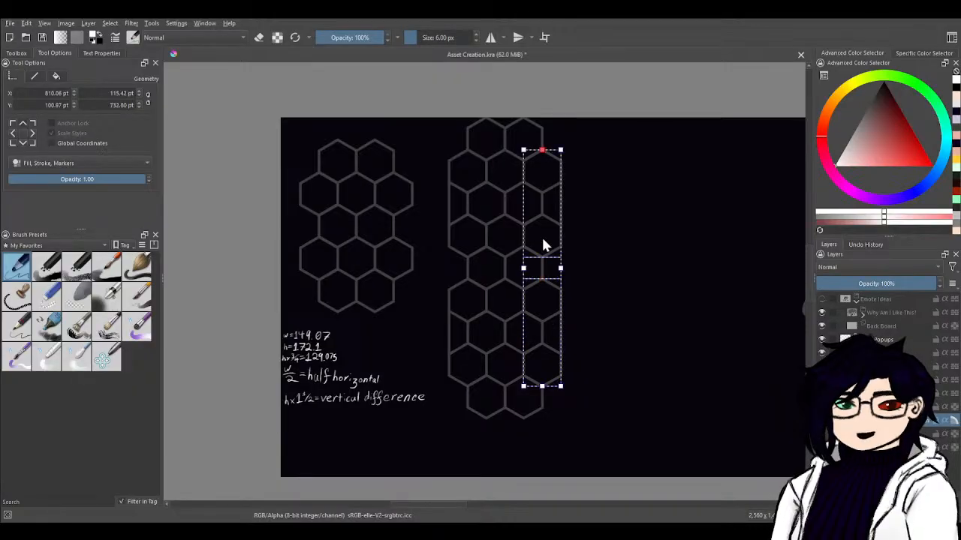
{"action": "left_click", "coordinate": [16, 54]}
{"action": "left_click", "coordinate": [33, 73]}
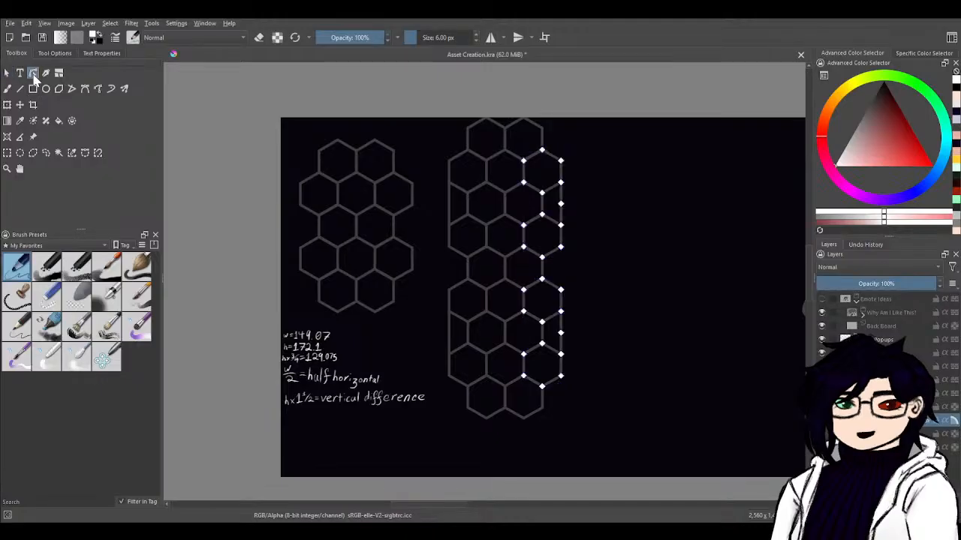
- Bridge the gap in the strip's right outer edge by joining the facing end nodes of both honeycombs with a straight segment and midpoint node
{"action": "scroll", "coordinate": [482, 193], "scroll_direction": "up", "scroll_amount": 5}
{"action": "left_click_drag", "start_coordinate": [482, 193], "coordinate": [555, 301]}
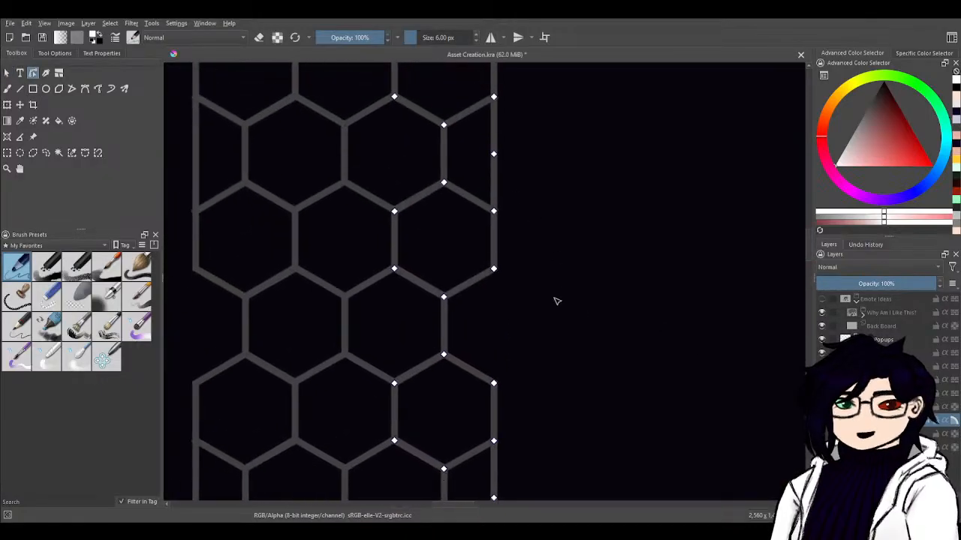
{"action": "left_click_drag", "start_coordinate": [551, 256], "coordinate": [476, 413]}
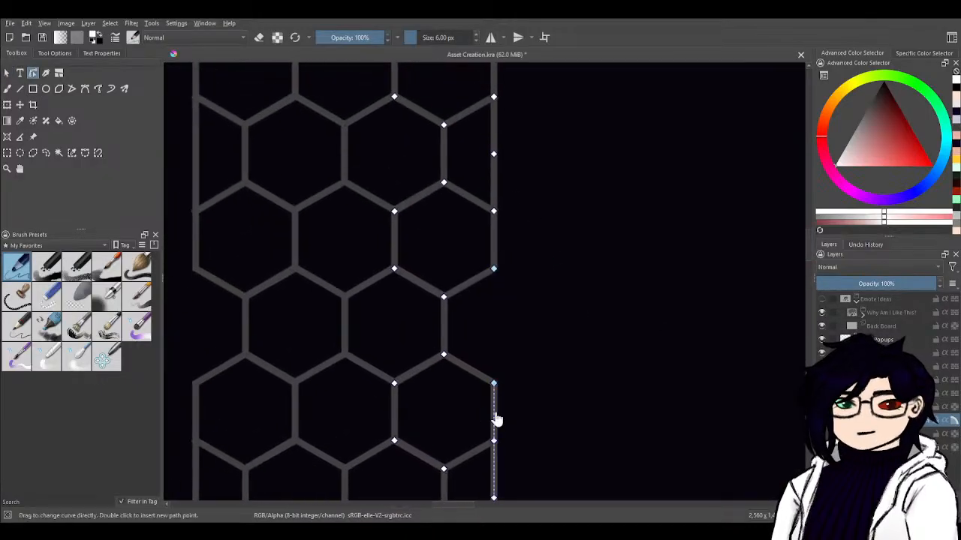
{"action": "left_click", "coordinate": [657, 473]}
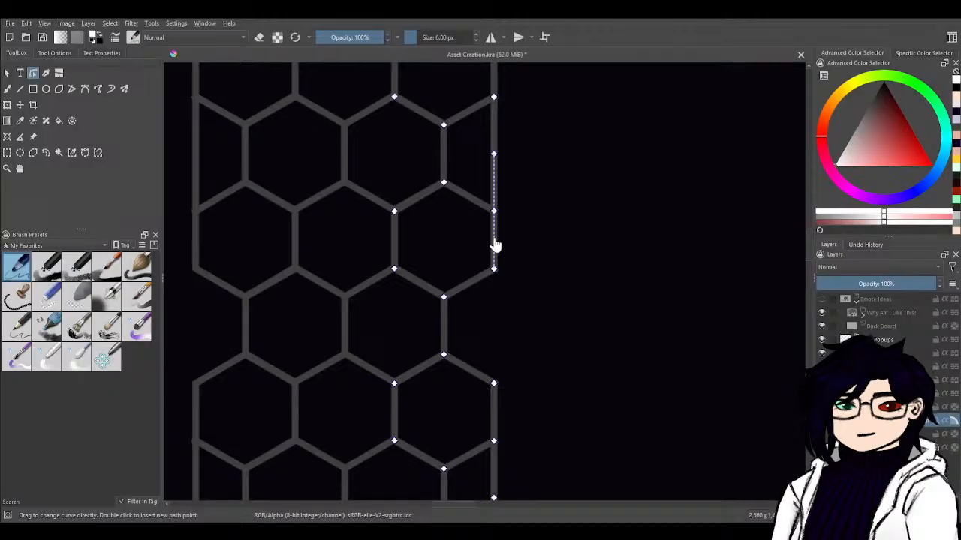
{"action": "left_click", "coordinate": [494, 242]}
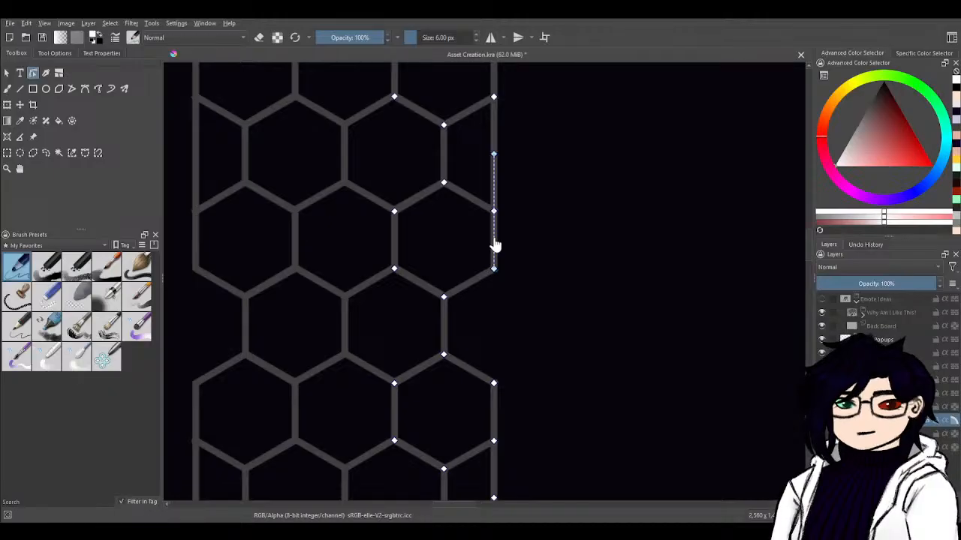
{"action": "left_click", "coordinate": [494, 426]}
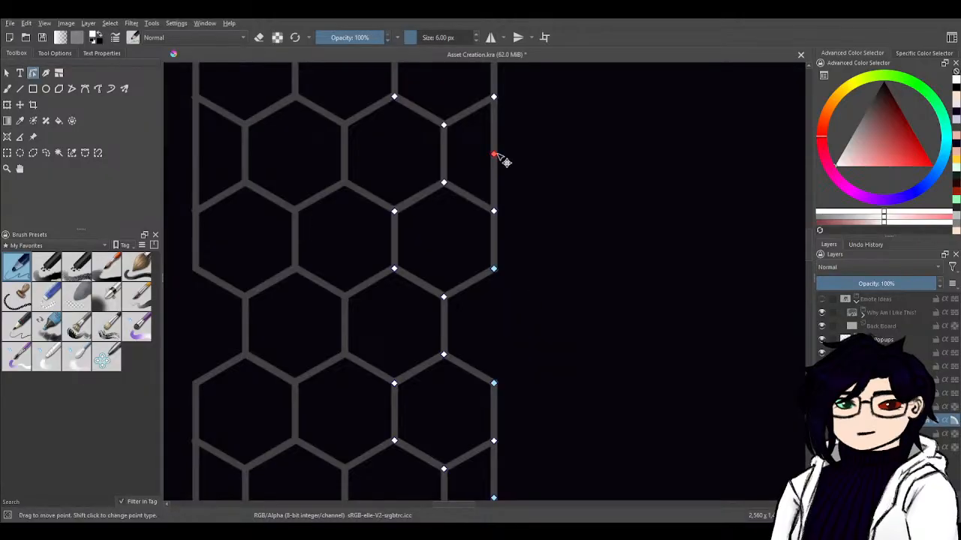
{"action": "left_click_drag", "start_coordinate": [538, 369], "coordinate": [610, 235]}
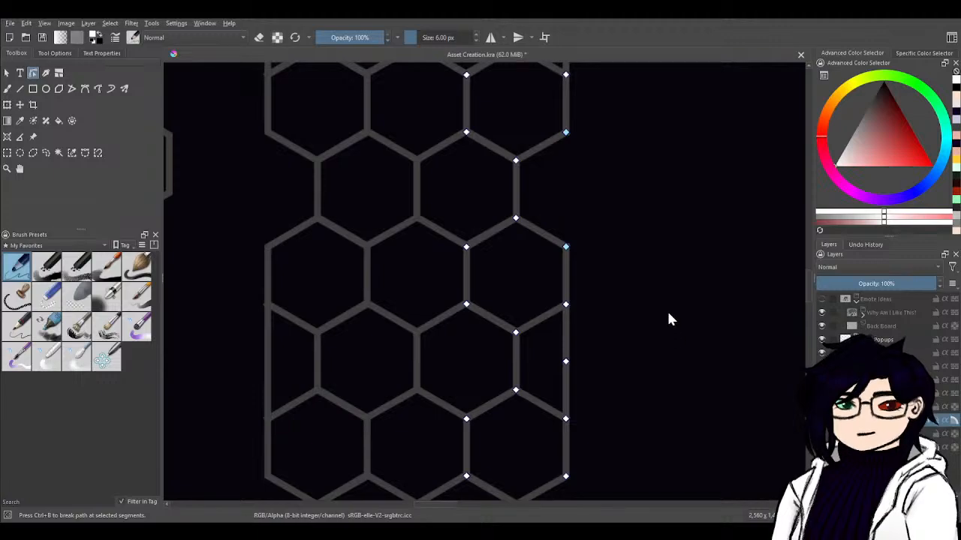
{"action": "key", "text": "Insert"}
- Switch node editing to the leftmost column shapes of the two stacked honeycombs
{"action": "left_click_drag", "start_coordinate": [610, 236], "coordinate": [678, 269]}
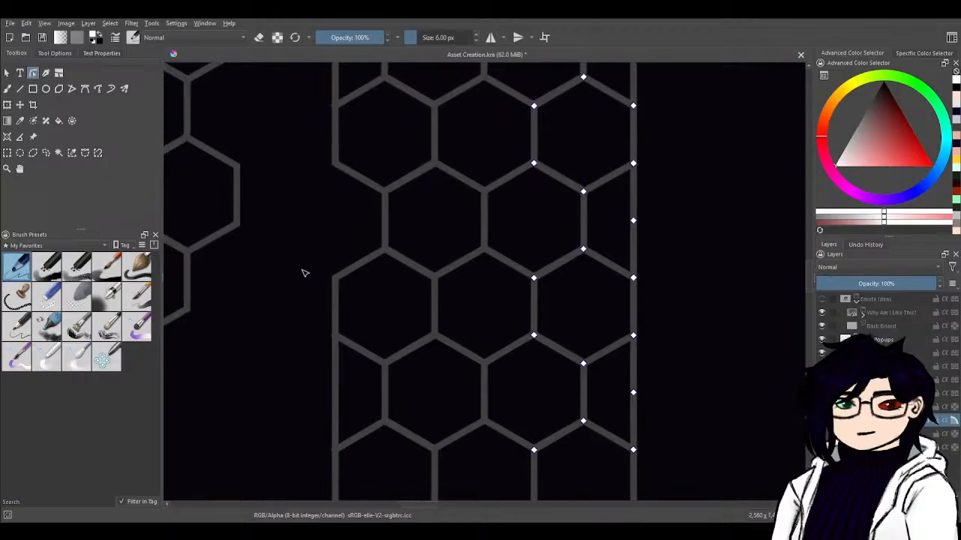
{"action": "left_click_drag", "start_coordinate": [337, 252], "coordinate": [390, 312]}
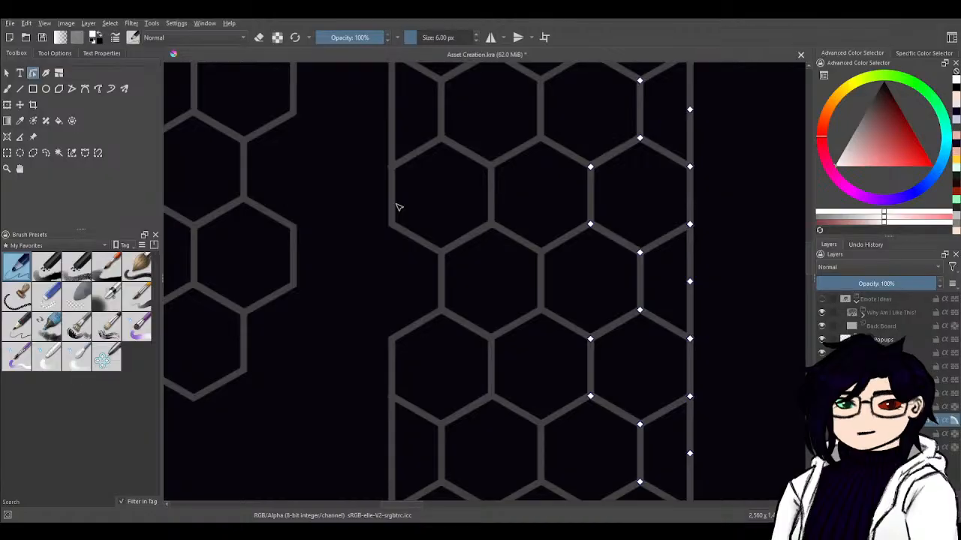
{"action": "left_click", "coordinate": [431, 201]}
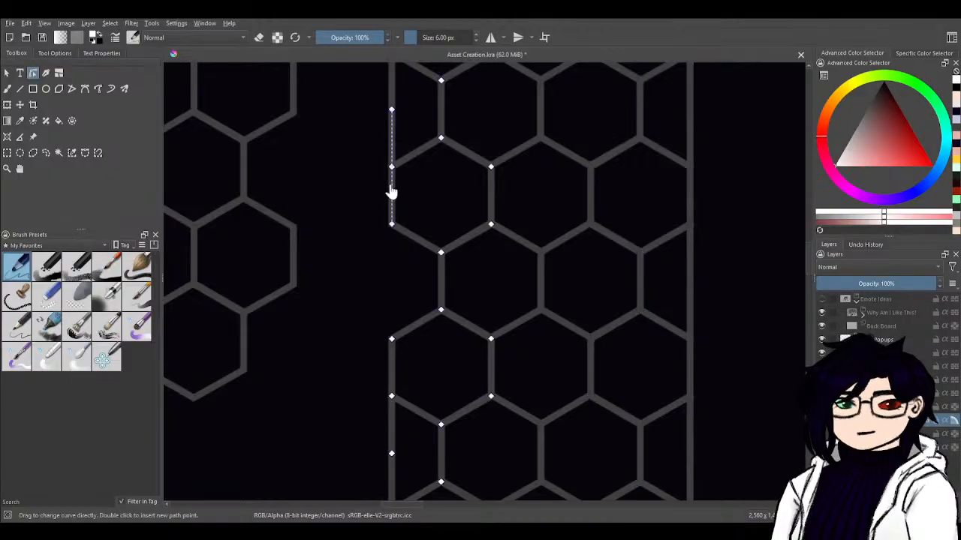
{"action": "left_click", "coordinate": [391, 190]}
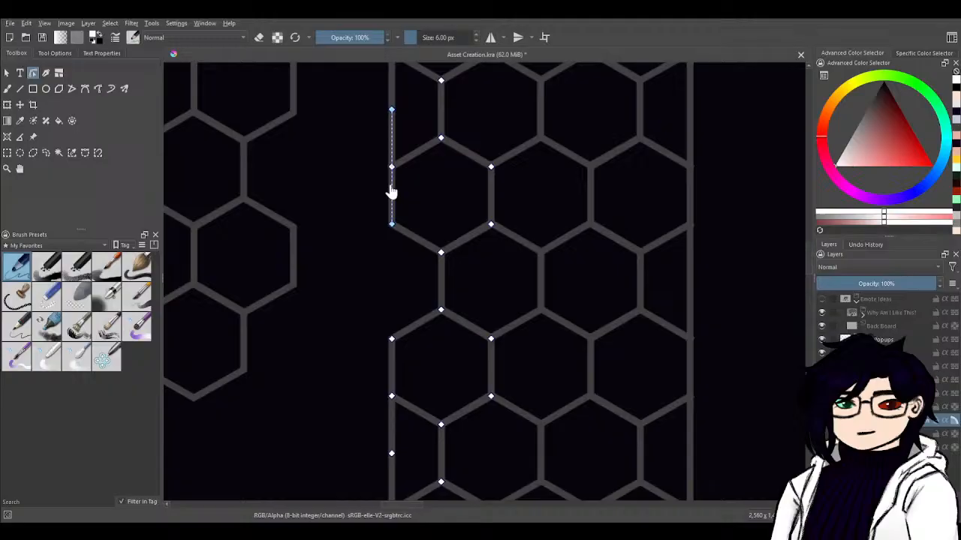
{"action": "left_click", "coordinate": [391, 388]}
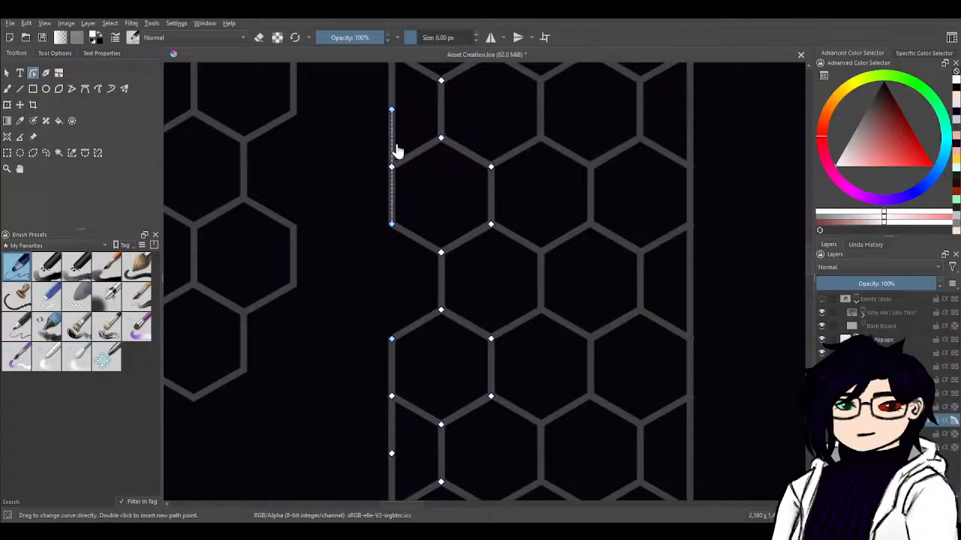
{"action": "left_click", "coordinate": [394, 111], "text": "shift"}
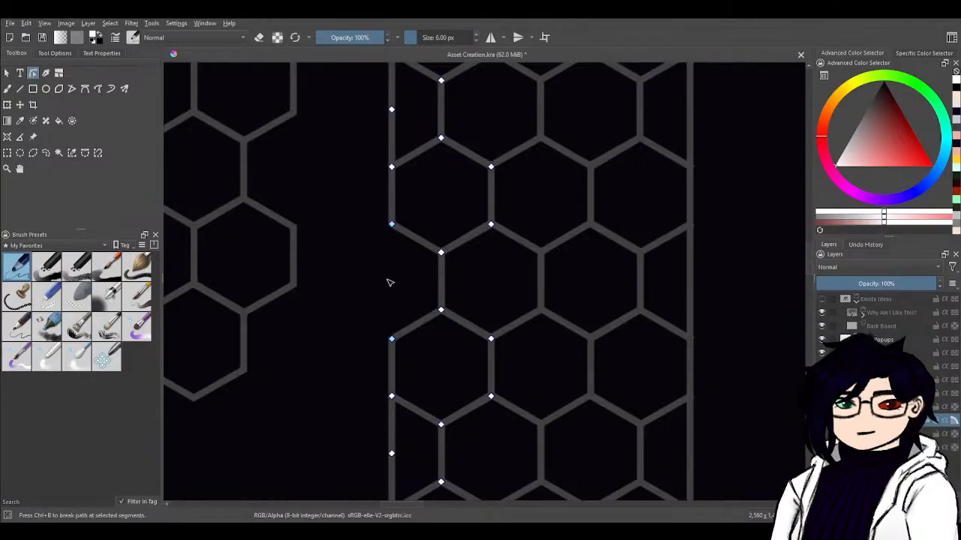
{"action": "left_click", "coordinate": [395, 373]}
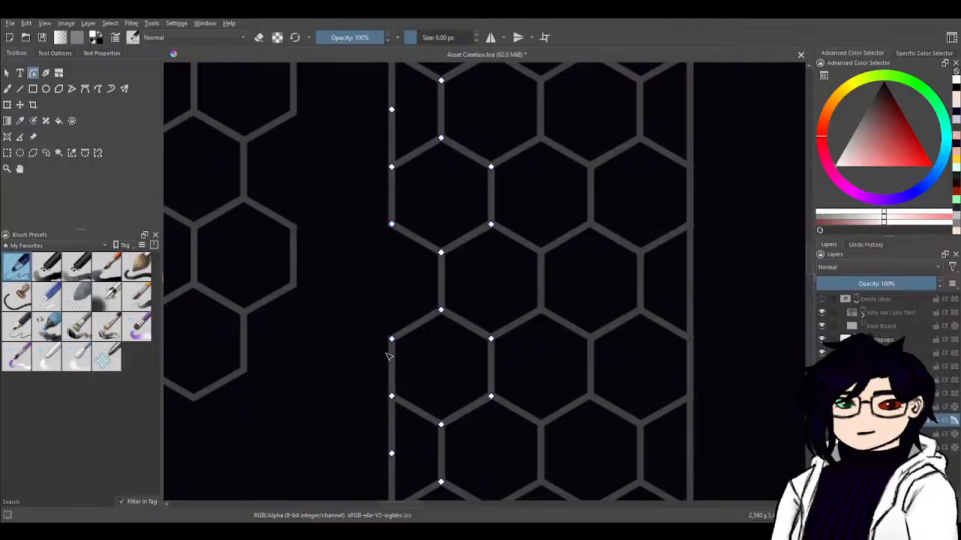
- Bridge the gap in the strip's left outer edge with a straight segment and midpoint node between the facing end nodes
{"action": "left_click", "coordinate": [393, 208]}
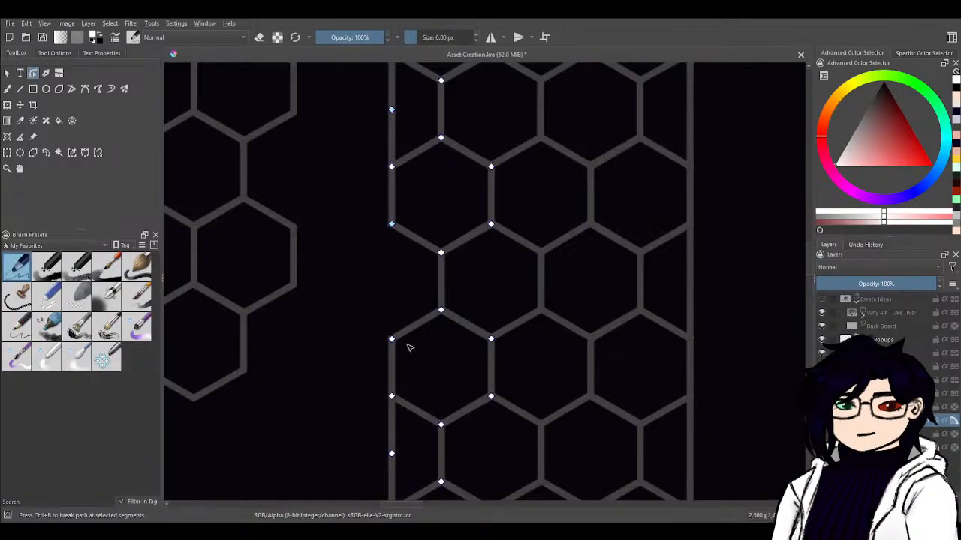
{"action": "left_click", "coordinate": [392, 383], "text": "shift"}
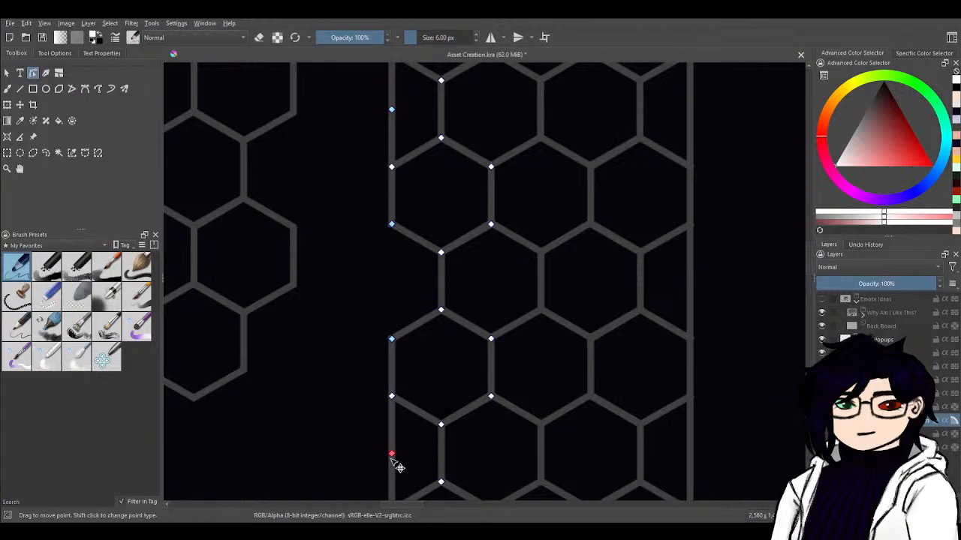
{"action": "left_click", "coordinate": [392, 455], "text": "shift"}
{"action": "left_click", "coordinate": [391, 110], "text": "shift"}
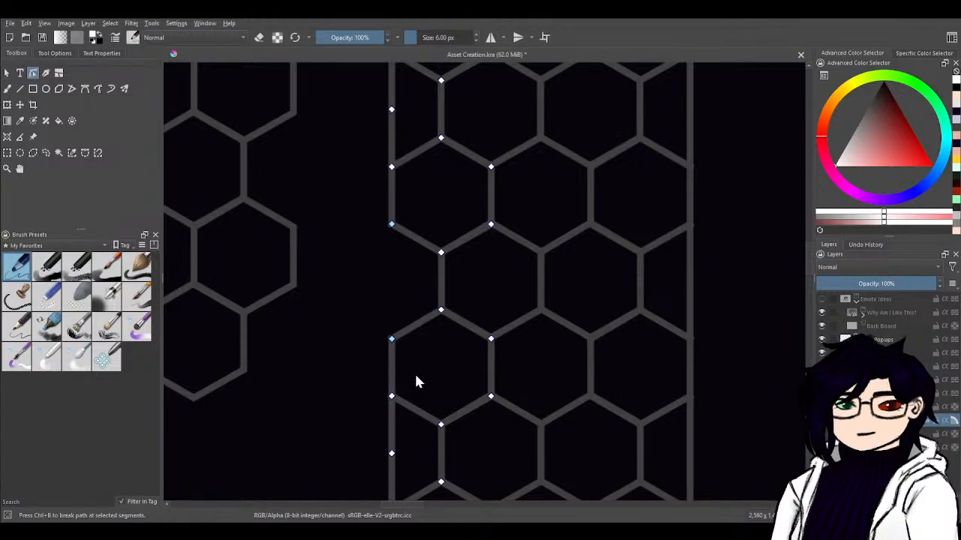
{"action": "key", "text": "Insert"}
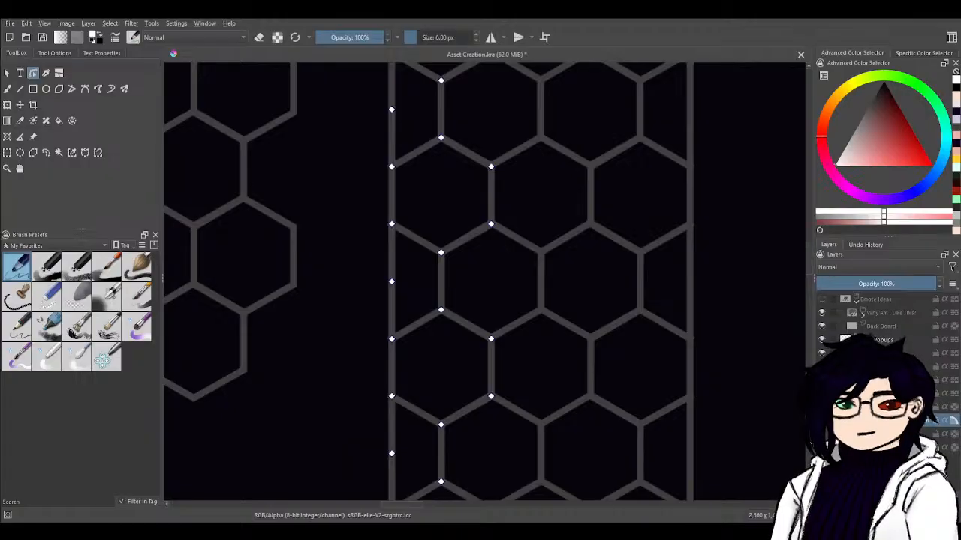
- Examine the joined honeycomb strip from its lower end up to the hexagons at the canvas's upper edge
{"action": "left_click_drag", "start_coordinate": [622, 375], "coordinate": [453, 315]}
{"action": "scroll", "coordinate": [404, 306], "scroll_direction": "down", "scroll_amount": 2}
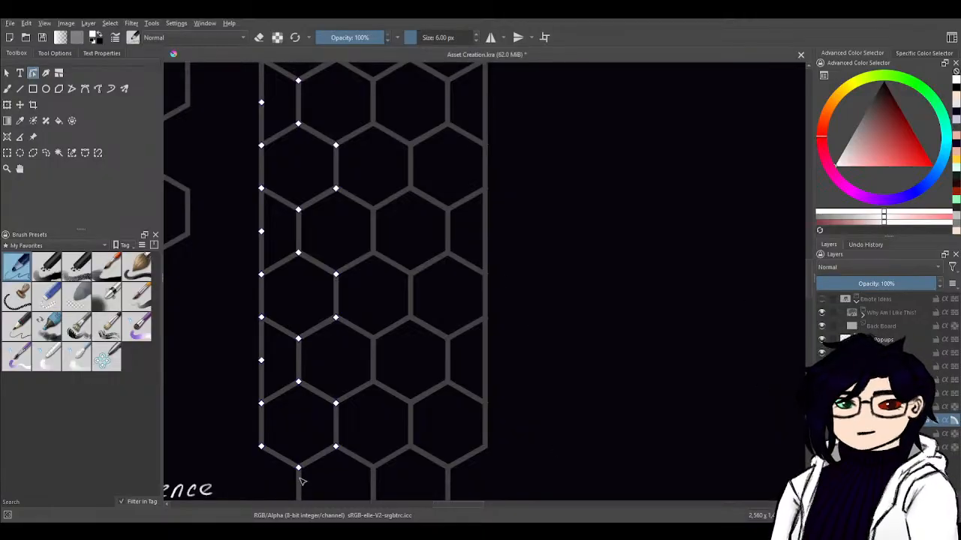
{"action": "left_click_drag", "start_coordinate": [543, 290], "coordinate": [639, 182]}
{"action": "mouse_move", "coordinate": [649, 375]}
{"action": "left_mouse_down"}
{"action": "mouse_move", "coordinate": [646, 242]}
{"action": "mouse_move", "coordinate": [638, 315]}
{"action": "mouse_move", "coordinate": [650, 368]}
{"action": "left_mouse_up"}
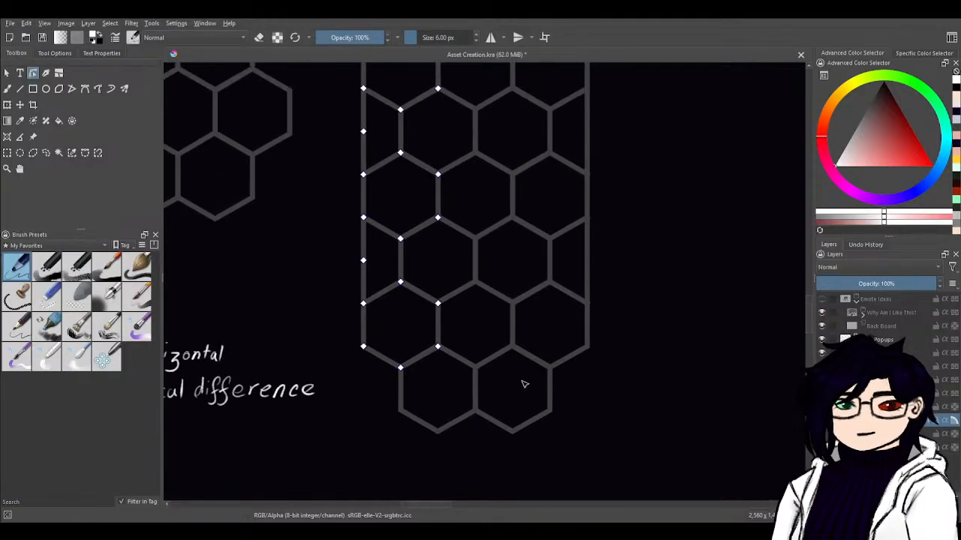
{"action": "left_click", "coordinate": [528, 358]}
{"action": "scroll", "coordinate": [532, 225], "scroll_direction": "up", "scroll_amount": 5}
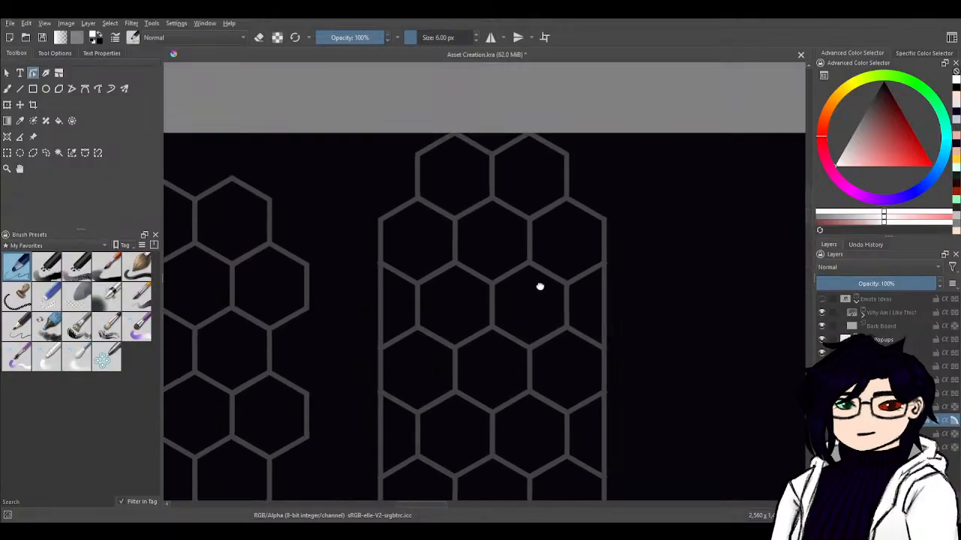
{"action": "left_click_drag", "start_coordinate": [539, 287], "coordinate": [540, 293]}
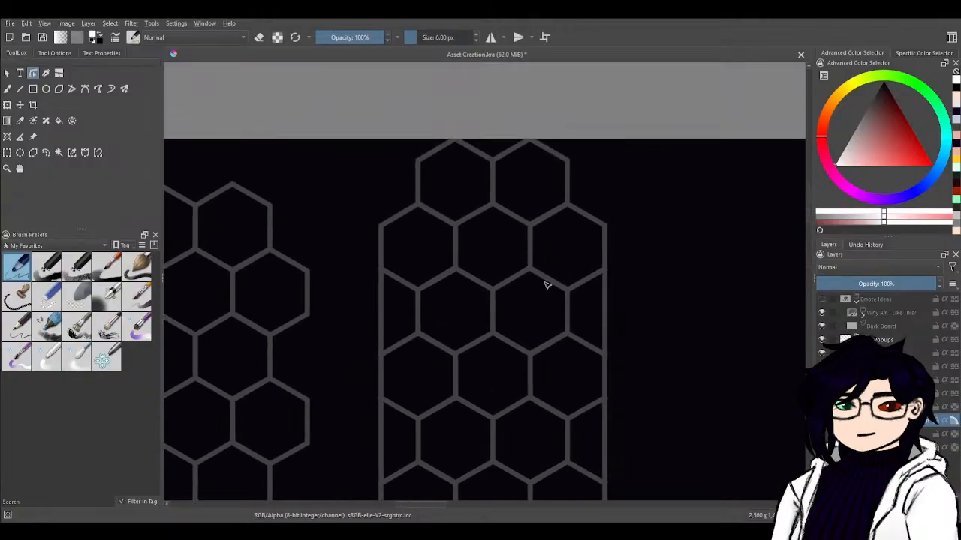
- Try selecting single corner nodes on the strip's uppermost and lowermost end hexagons in the third column
{"action": "left_click", "coordinate": [531, 186]}
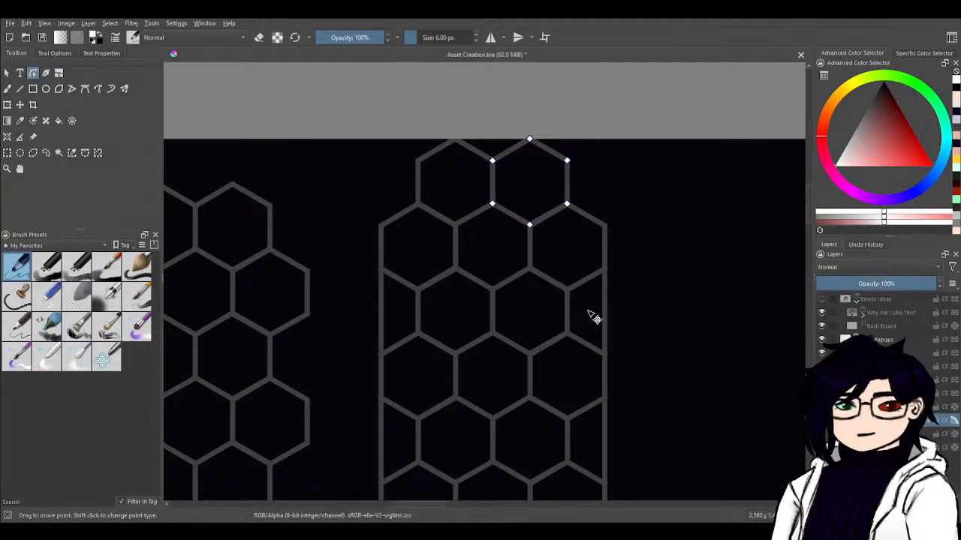
{"action": "scroll", "coordinate": [630, 408], "scroll_direction": "down", "scroll_amount": 5}
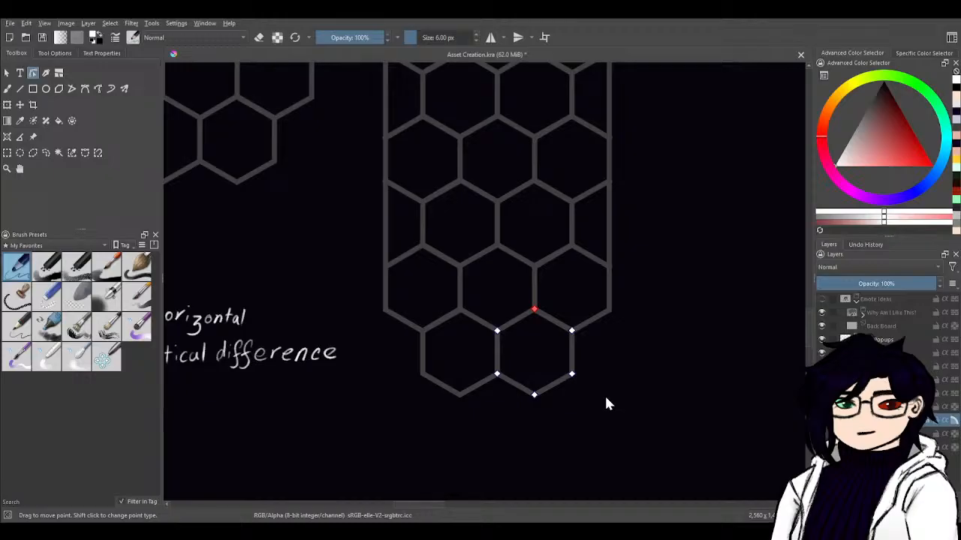
{"action": "left_click", "coordinate": [546, 318]}
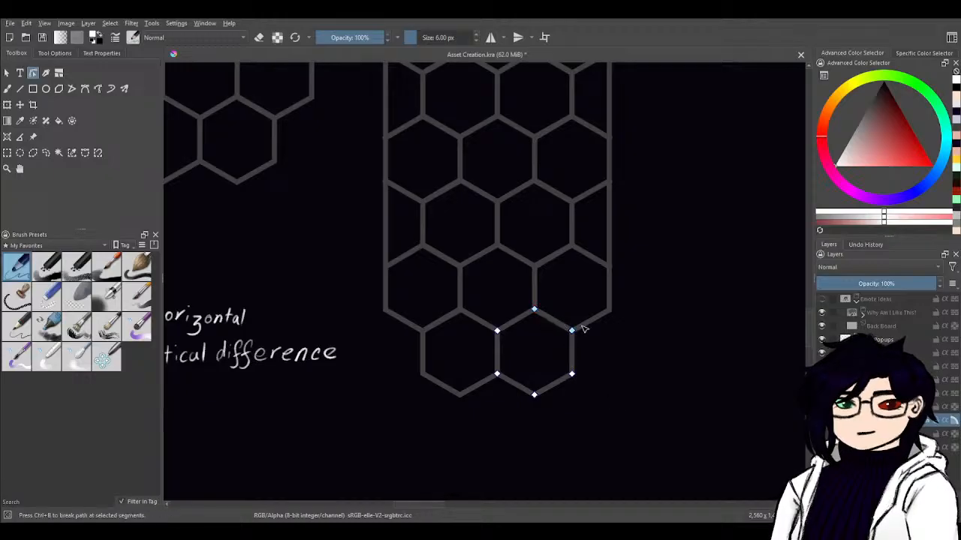
{"action": "left_click", "coordinate": [574, 333], "text": "shift"}
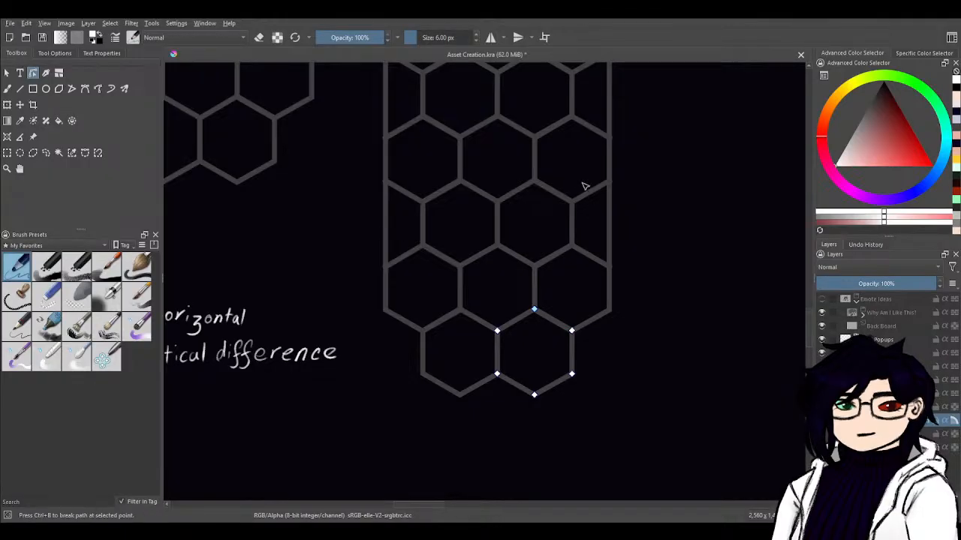
{"action": "left_click_drag", "start_coordinate": [582, 184], "coordinate": [562, 436]}
{"action": "left_click_drag", "start_coordinate": [558, 176], "coordinate": [563, 300]}
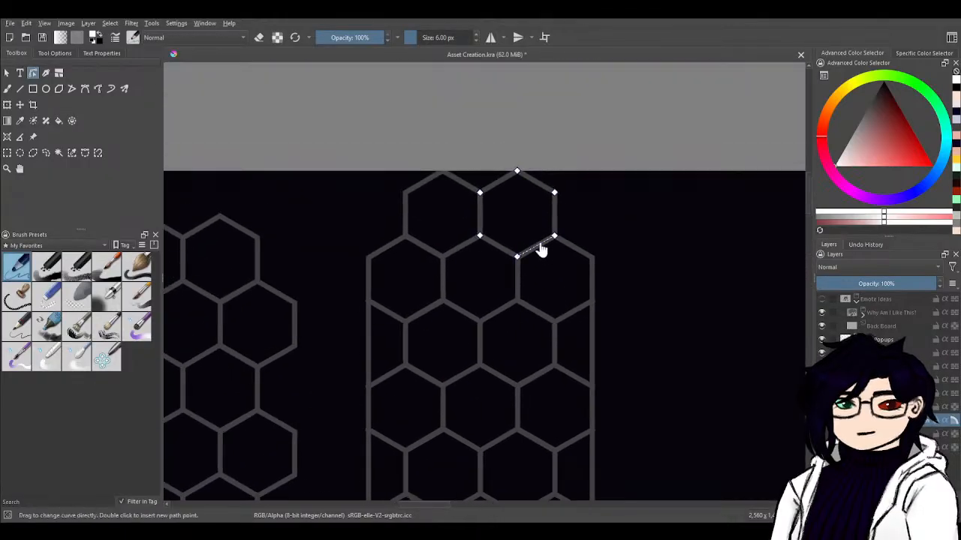
{"action": "left_click", "coordinate": [539, 246]}
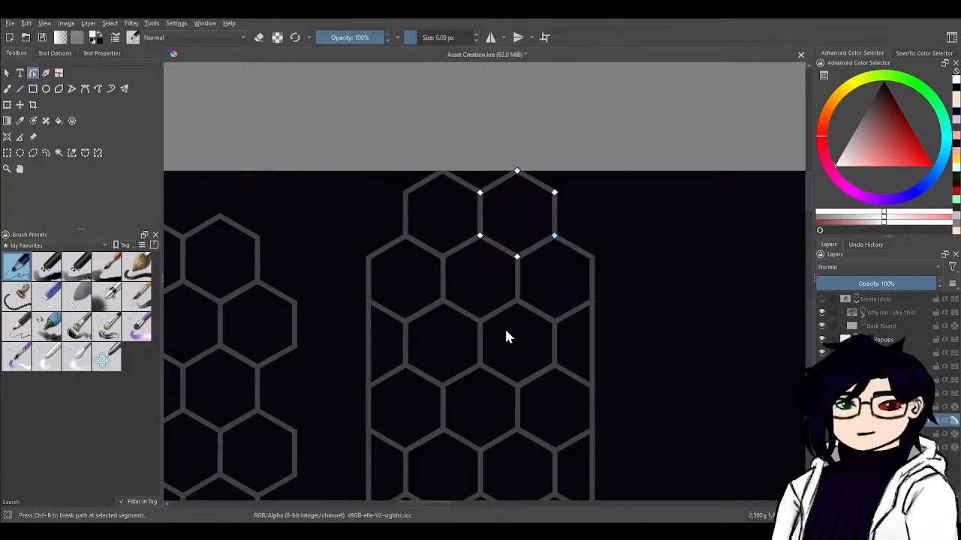
- Open the strip's rightmost column shape for node editing
{"action": "left_click", "coordinate": [541, 281]}
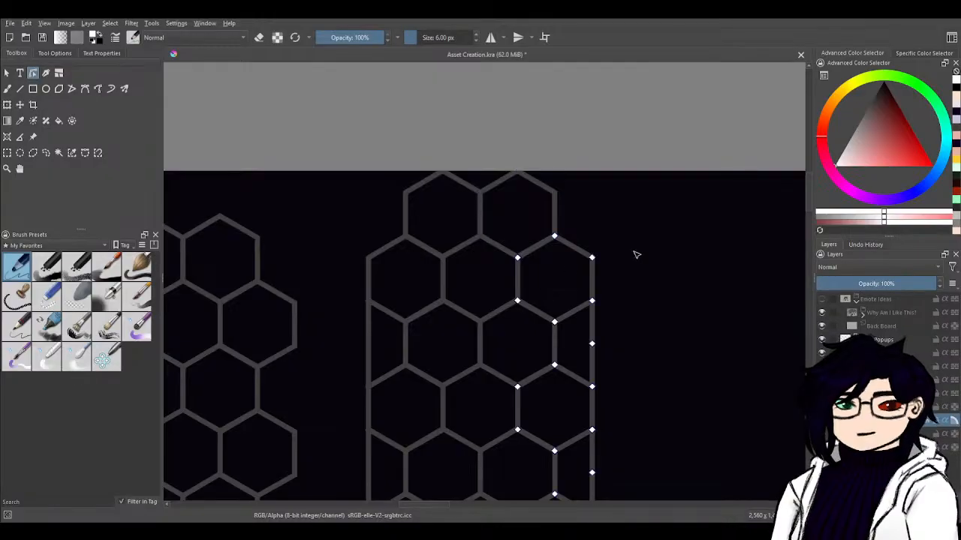
- Connect the bottom point of the upper-right hexagon to the top point of the lower-right hexagon with a straight vertical path segment
{"action": "left_click", "coordinate": [525, 230]}
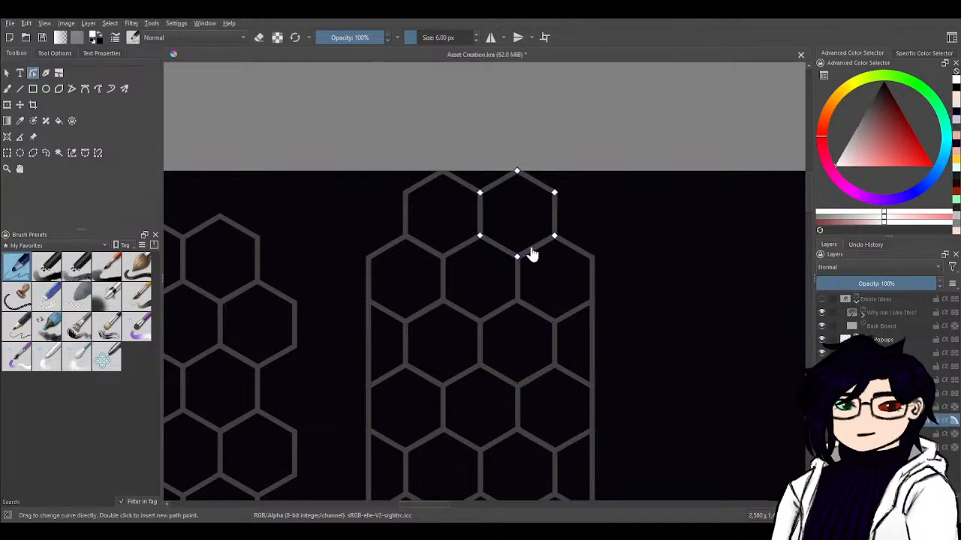
{"action": "left_click", "coordinate": [535, 250]}
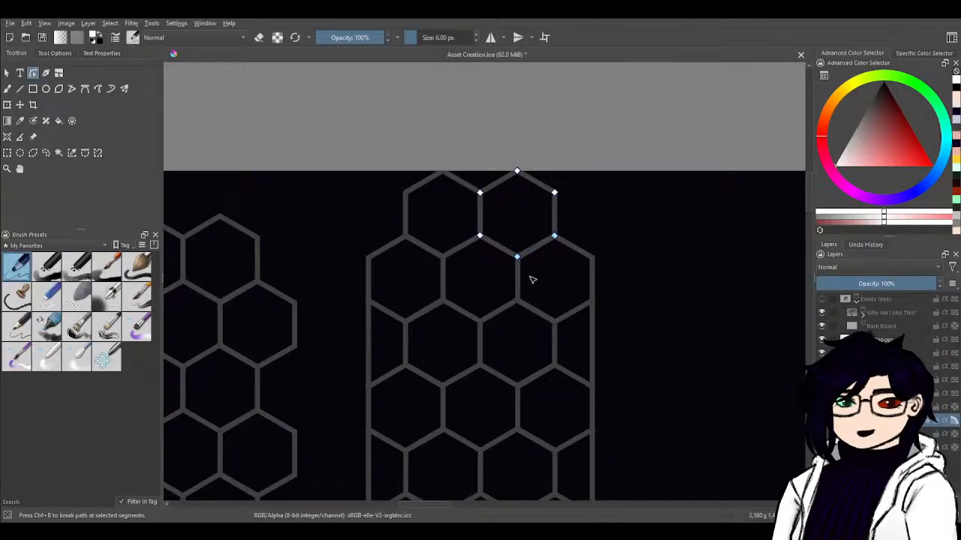
{"action": "scroll", "coordinate": [615, 390], "scroll_direction": "down", "scroll_amount": 10}
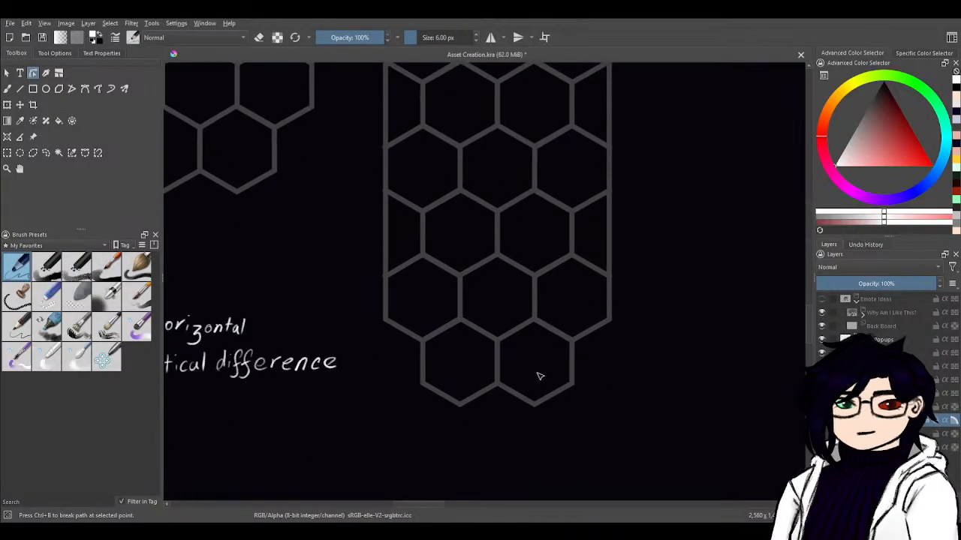
{"action": "left_click", "coordinate": [538, 374]}
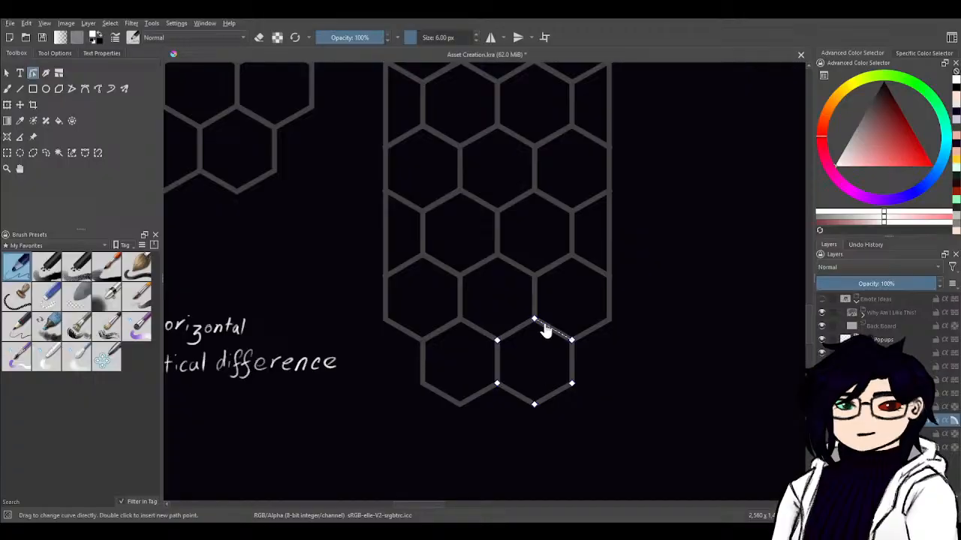
{"action": "left_click", "coordinate": [535, 319]}
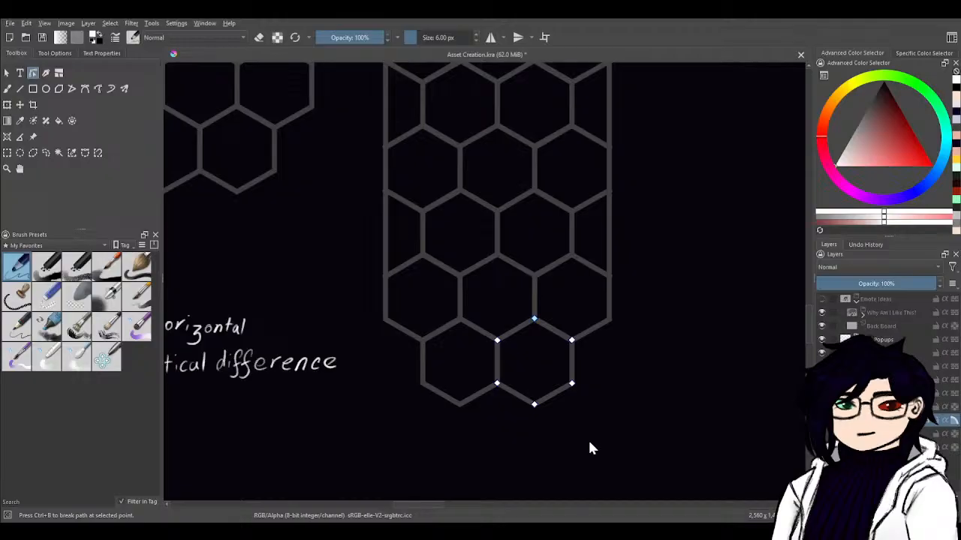
{"action": "left_click_drag", "start_coordinate": [645, 195], "coordinate": [595, 419]}
{"action": "left_click_drag", "start_coordinate": [595, 379], "coordinate": [627, 400]}
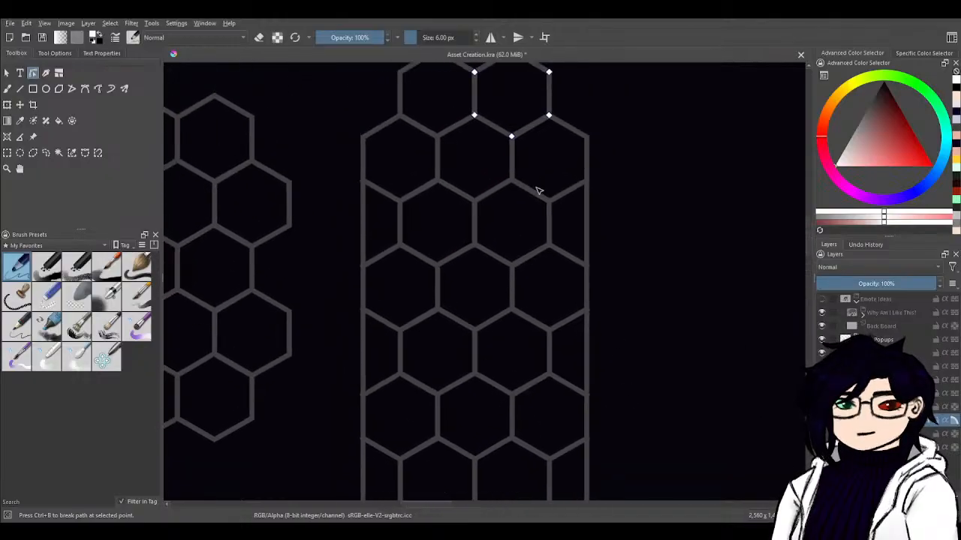
{"action": "left_click", "coordinate": [530, 133]}
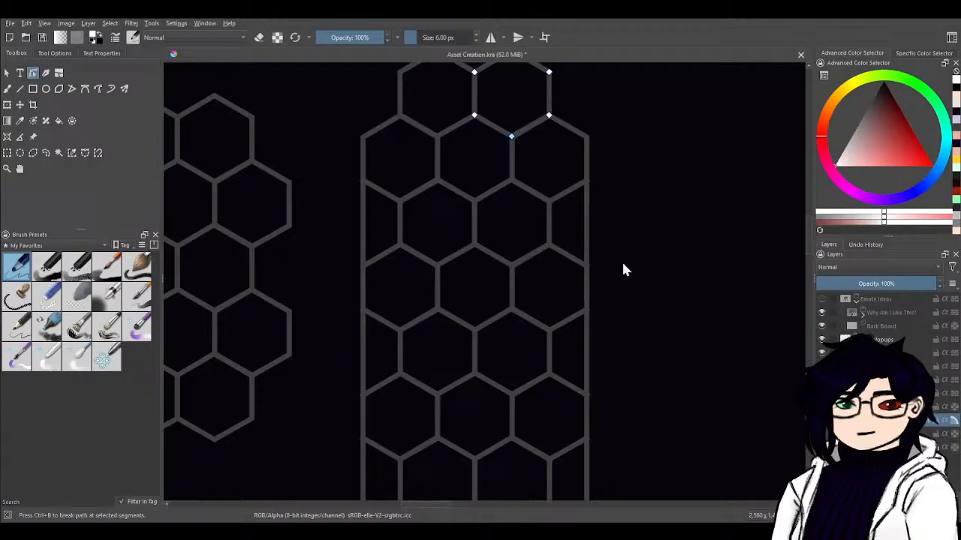
{"action": "key", "text": "ctrl+b"}
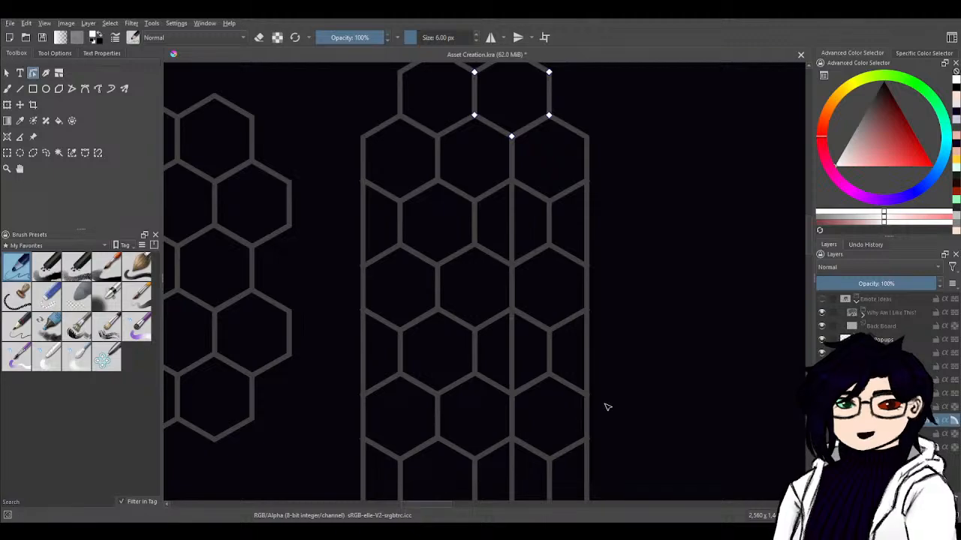
- Connect the bottom point of the upper-left hexagon to the top point of the lower-left hexagon with a straight vertical path segment
{"action": "left_click_drag", "start_coordinate": [602, 394], "coordinate": [678, 155]}
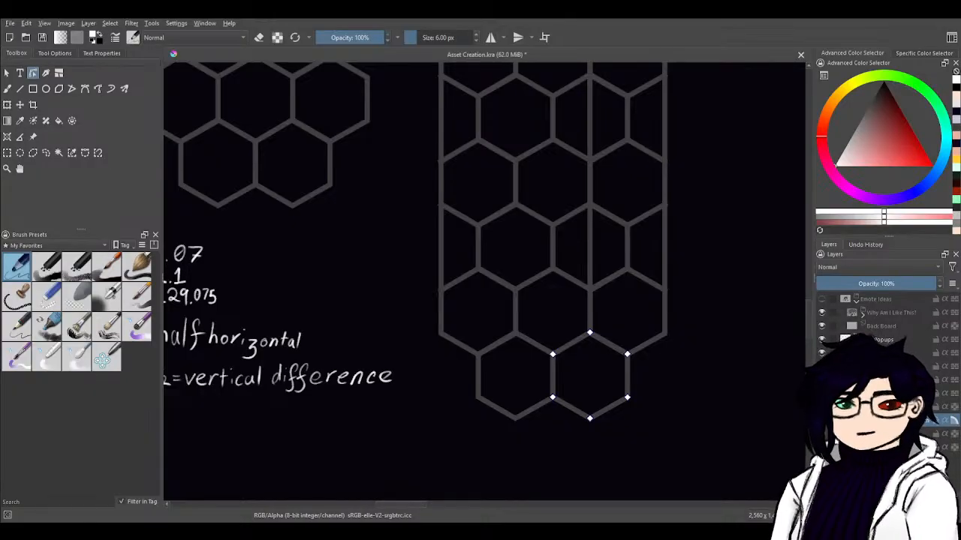
{"action": "left_click_drag", "start_coordinate": [726, 242], "coordinate": [650, 353]}
{"action": "left_click_drag", "start_coordinate": [511, 180], "coordinate": [515, 430]}
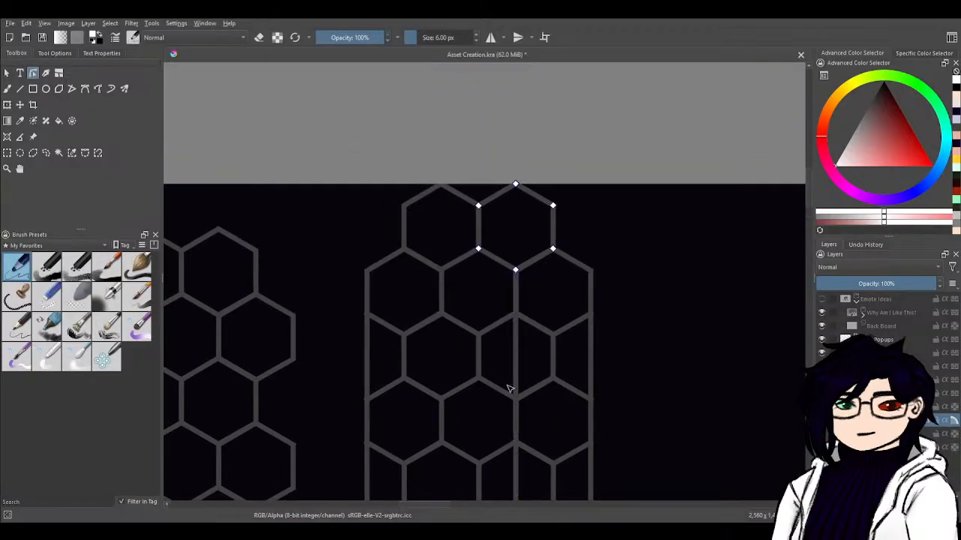
{"action": "left_click_drag", "start_coordinate": [451, 358], "coordinate": [507, 237]}
{"action": "left_click_drag", "start_coordinate": [552, 333], "coordinate": [515, 322]}
{"action": "left_click_drag", "start_coordinate": [505, 370], "coordinate": [496, 276]}
{"action": "left_click", "coordinate": [476, 420]}
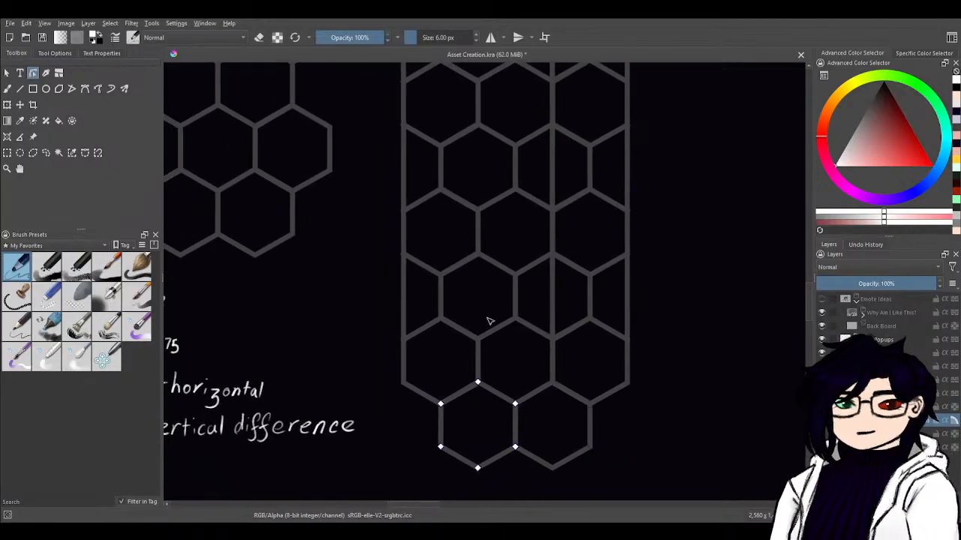
{"action": "scroll", "coordinate": [489, 199], "scroll_direction": "up", "scroll_amount": 5}
{"action": "left_click", "coordinate": [494, 208]}
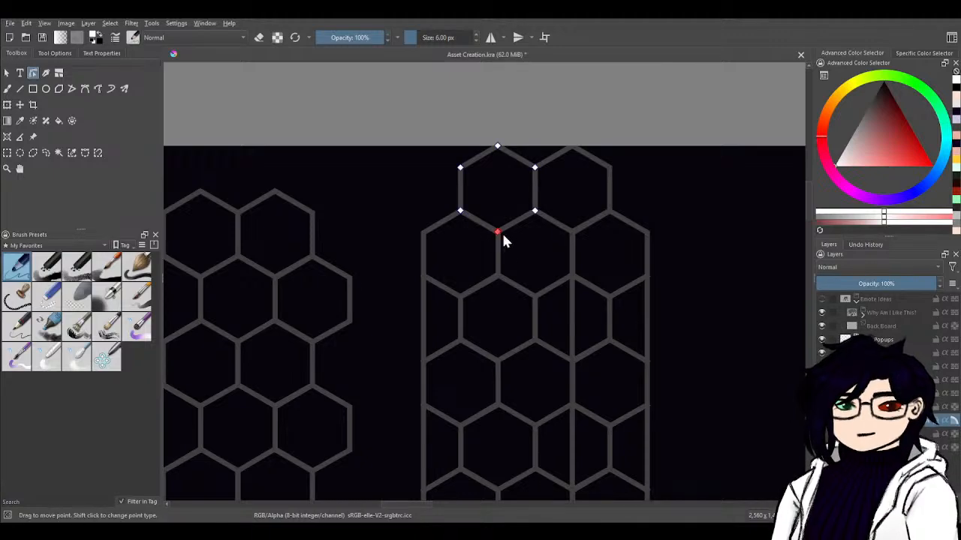
{"action": "scroll", "coordinate": [550, 328], "scroll_direction": "down", "scroll_amount": 10}
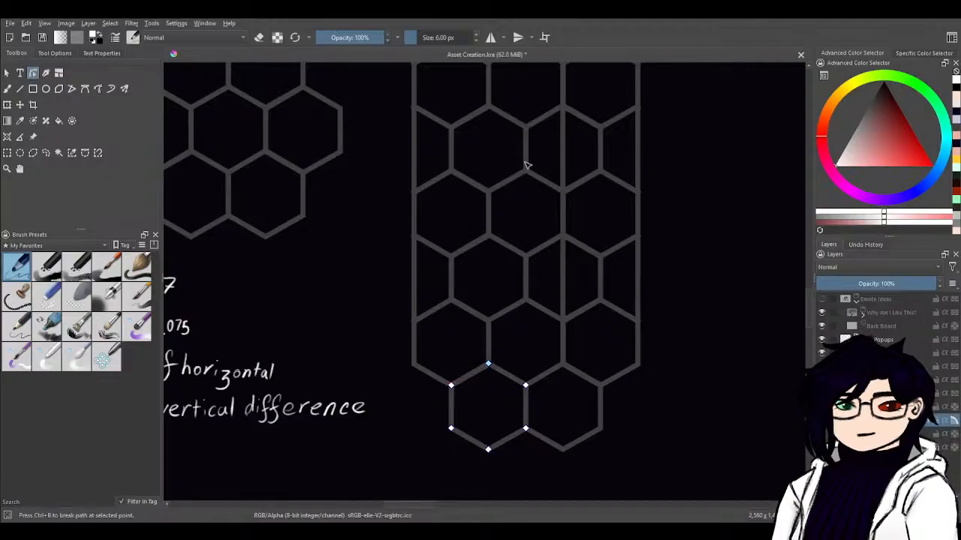
{"action": "scroll", "coordinate": [530, 391], "scroll_direction": "up", "scroll_amount": 10}
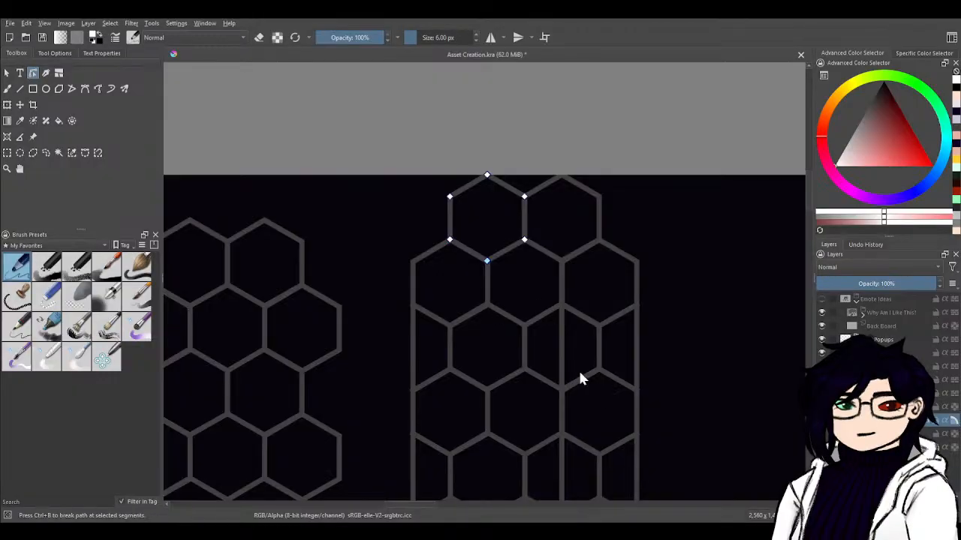
{"action": "scroll", "coordinate": [605, 384], "scroll_direction": "down", "scroll_amount": 5}
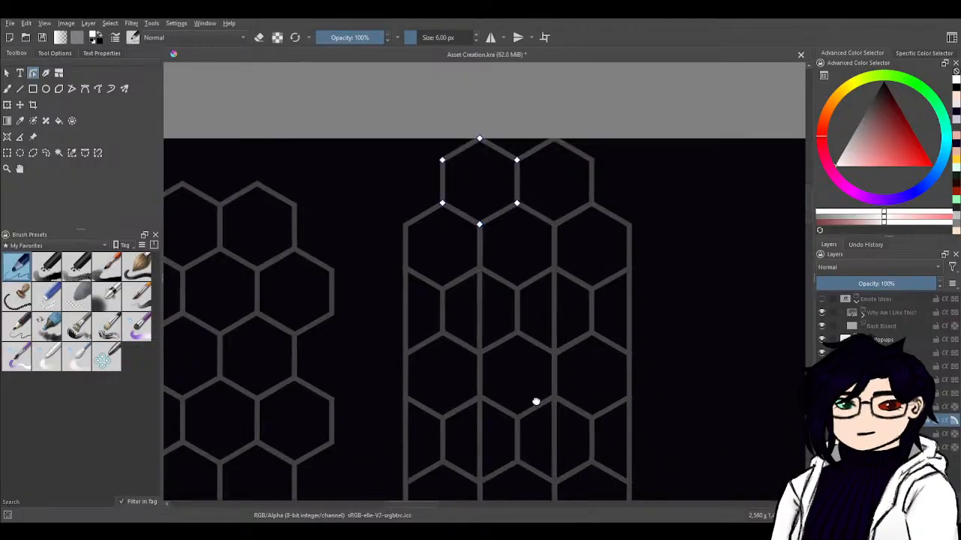
- Select all the shapes that make up the tall hexagon grid with the Select Shapes tool
{"action": "scroll", "coordinate": [665, 428], "scroll_direction": "down", "scroll_amount": 5}
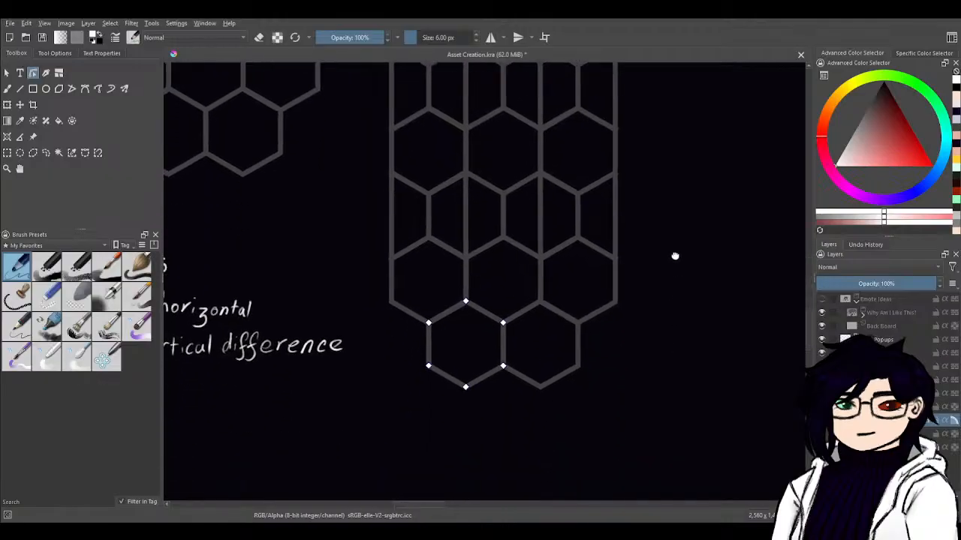
{"action": "scroll", "coordinate": [671, 318], "scroll_direction": "up", "scroll_amount": 3}
{"action": "scroll", "coordinate": [659, 319], "scroll_direction": "up", "scroll_amount": 5}
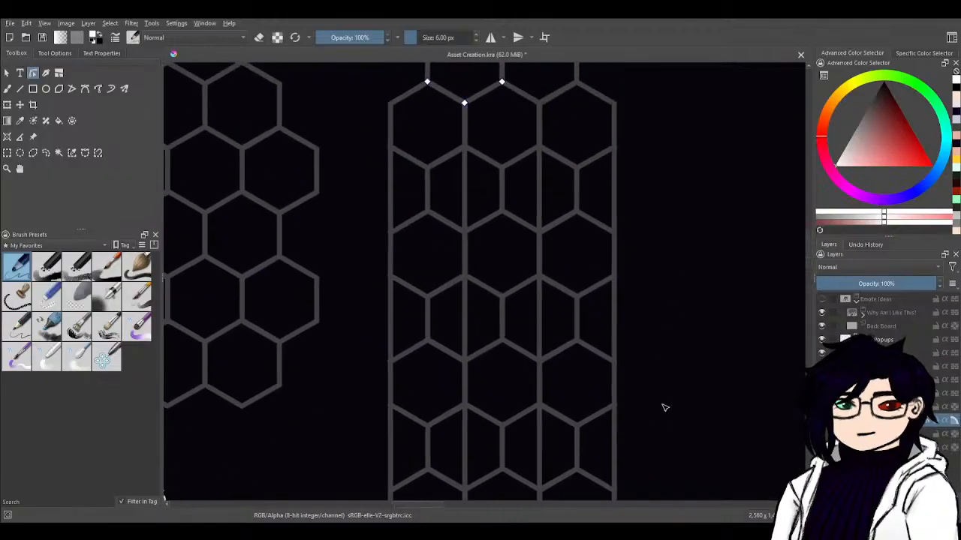
{"action": "scroll", "coordinate": [664, 389], "scroll_direction": "down", "scroll_amount": 2, "text": "ctrl"}
{"action": "scroll", "coordinate": [628, 318], "scroll_direction": "down", "scroll_amount": 3}
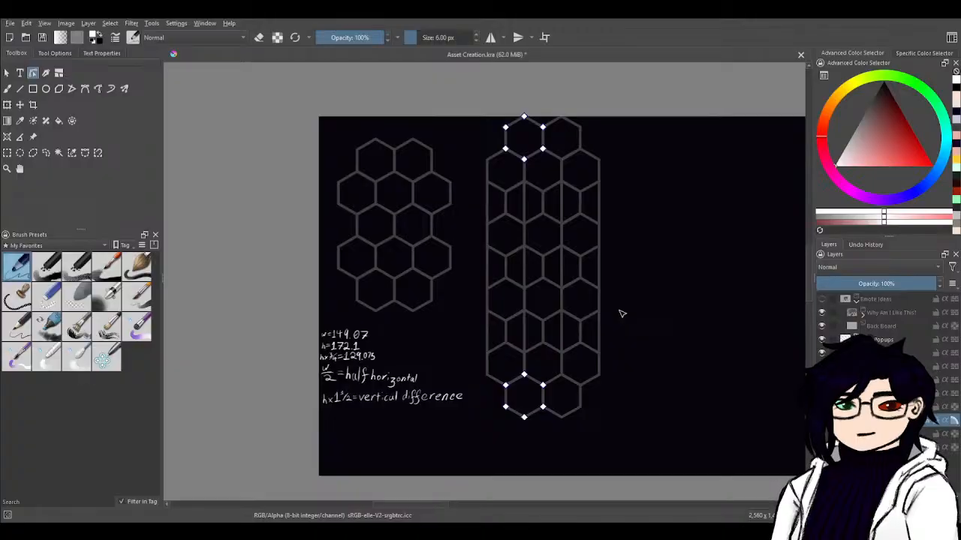
{"action": "scroll", "coordinate": [656, 395], "scroll_direction": "right", "scroll_amount": 2}
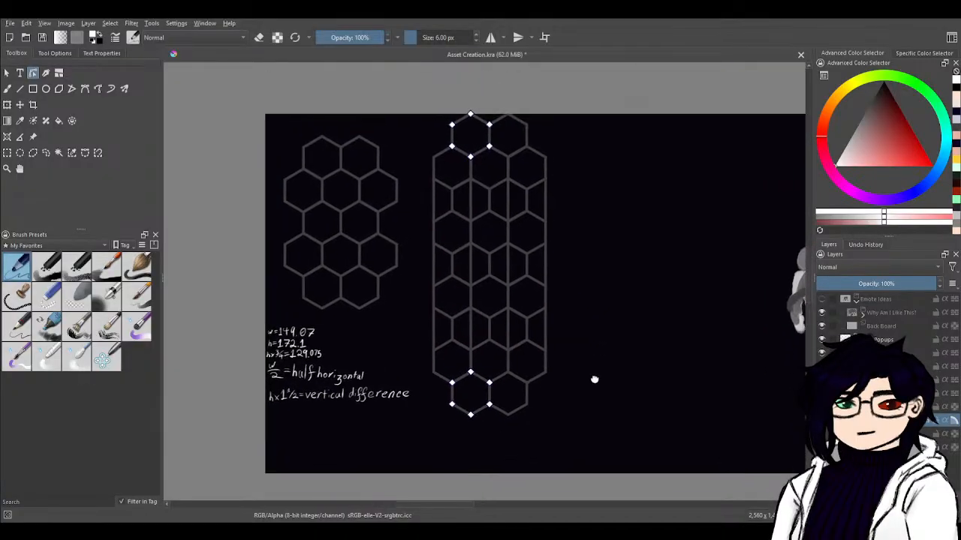
{"action": "scroll", "coordinate": [594, 380], "scroll_direction": "up", "scroll_amount": 1}
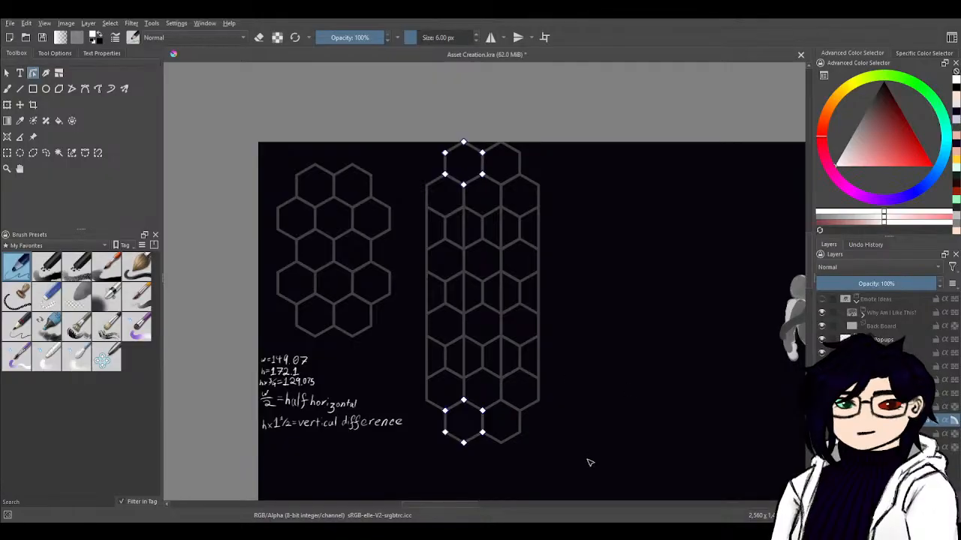
{"action": "left_click_drag", "start_coordinate": [584, 467], "coordinate": [418, 138]}
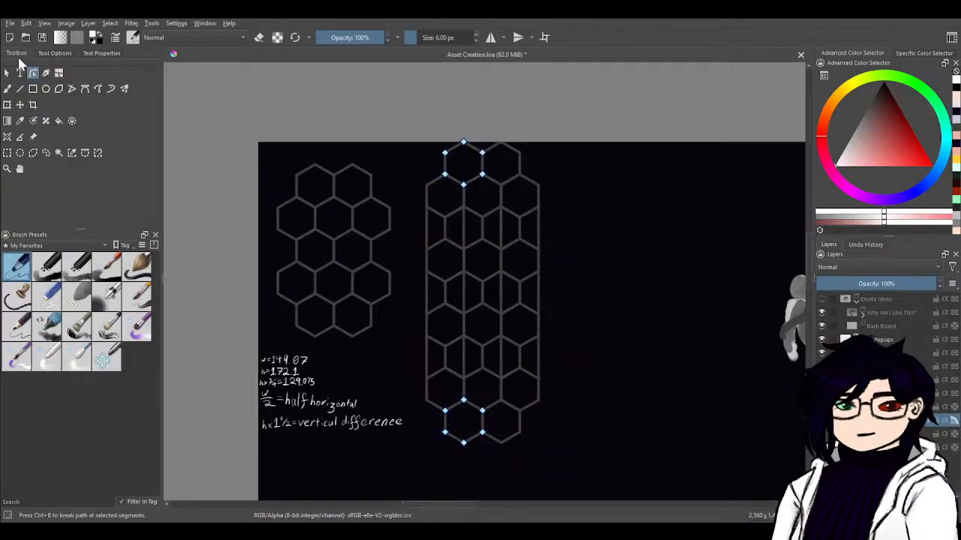
{"action": "left_click", "coordinate": [7, 72]}
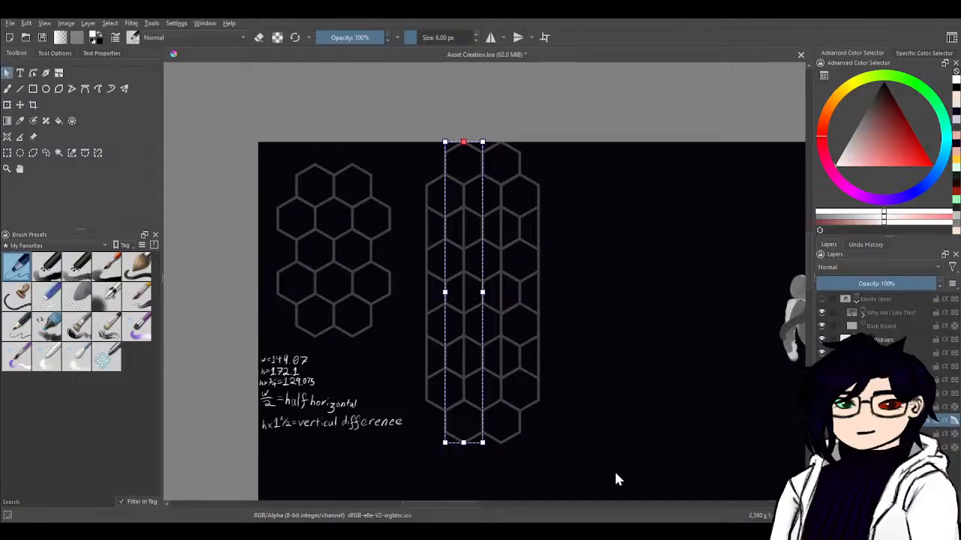
{"action": "left_click_drag", "start_coordinate": [614, 469], "coordinate": [418, 128]}
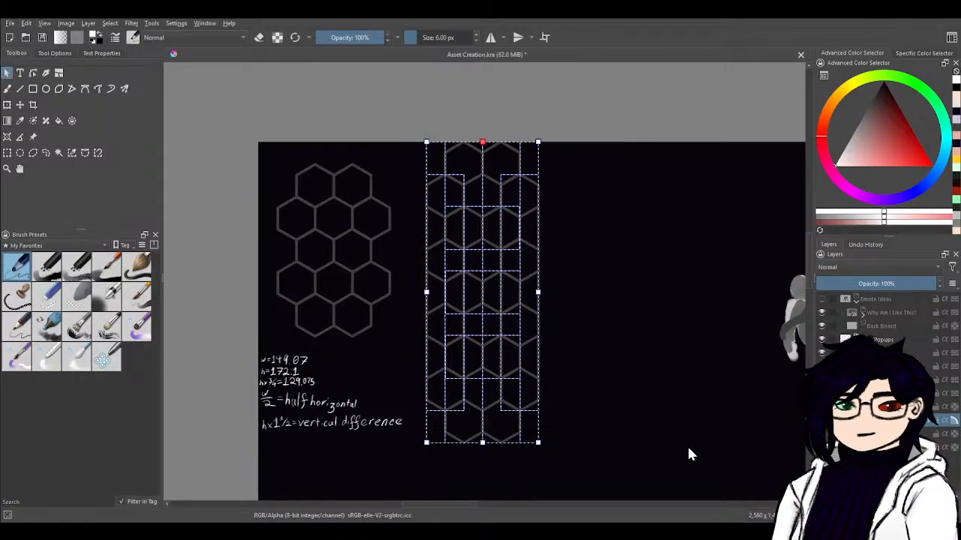
{"action": "left_click_drag", "start_coordinate": [568, 411], "coordinate": [545, 328]}
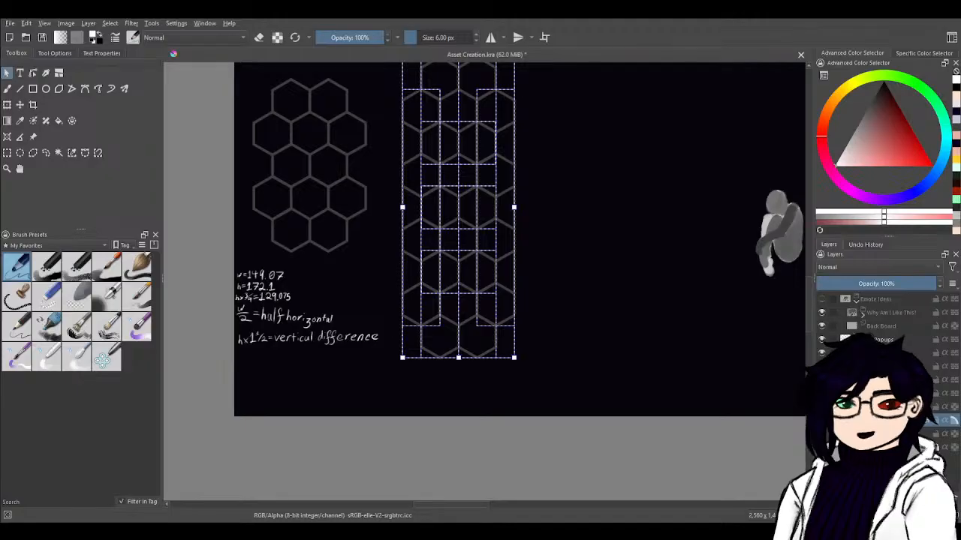
{"action": "left_click_drag", "start_coordinate": [435, 251], "coordinate": [499, 293]}
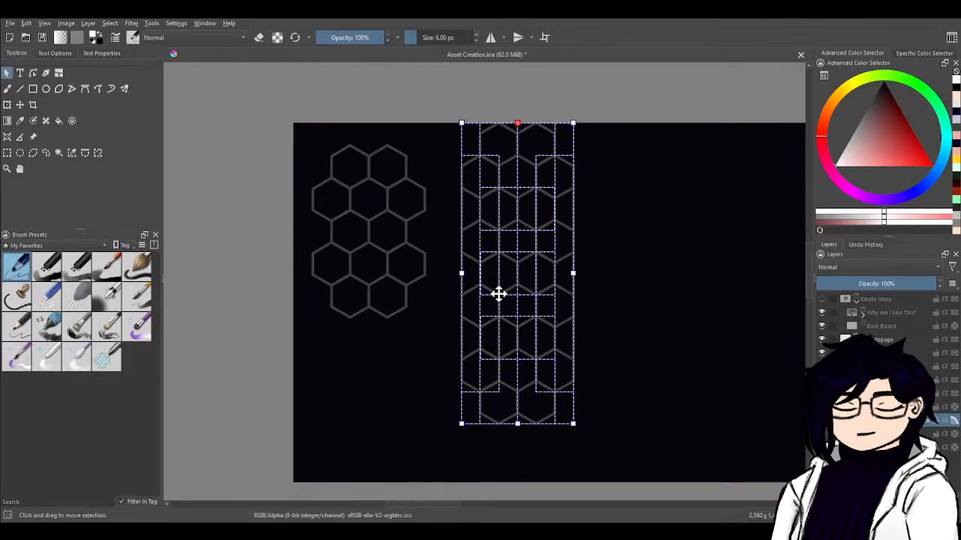
{"action": "left_click_drag", "start_coordinate": [429, 343], "coordinate": [373, 178]}
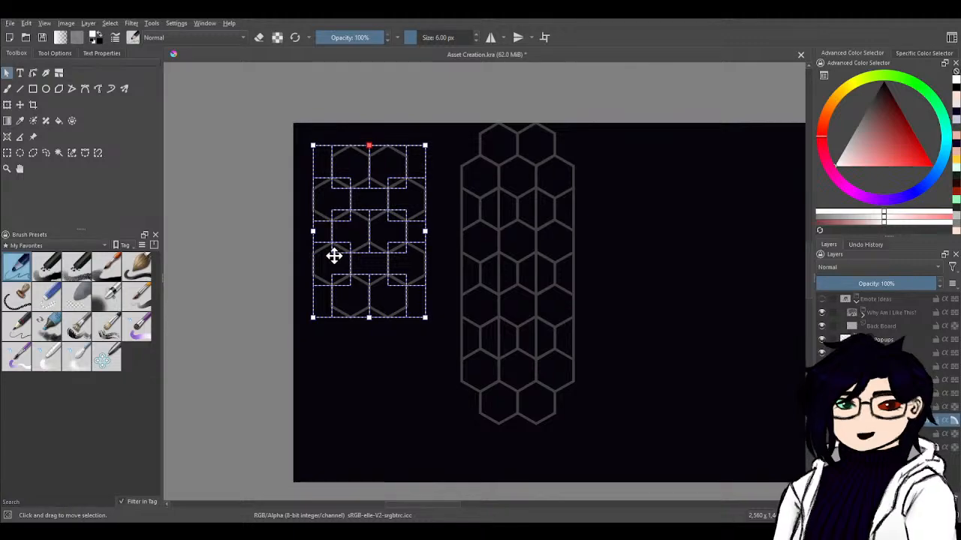
{"action": "key", "text": "Delete"}
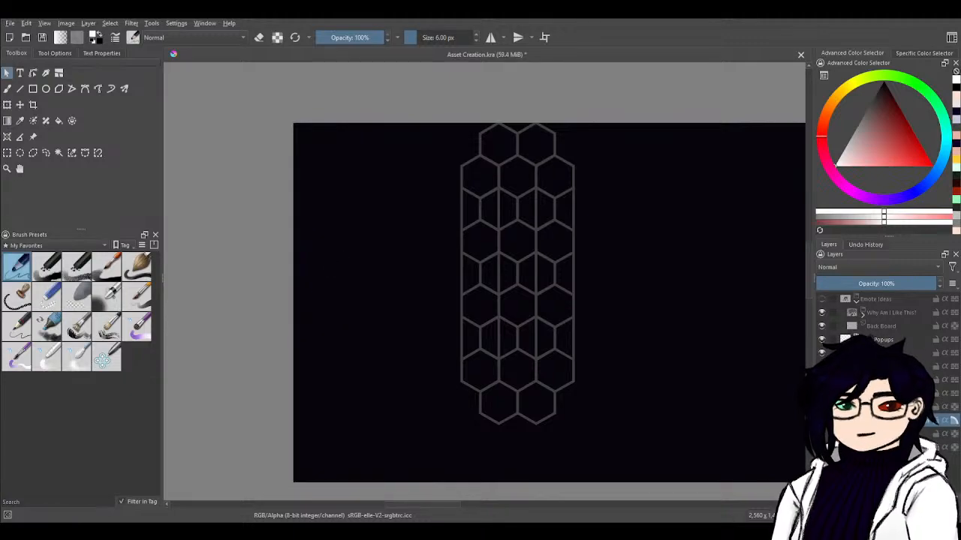
{"action": "key", "text": "ctrl+z"}
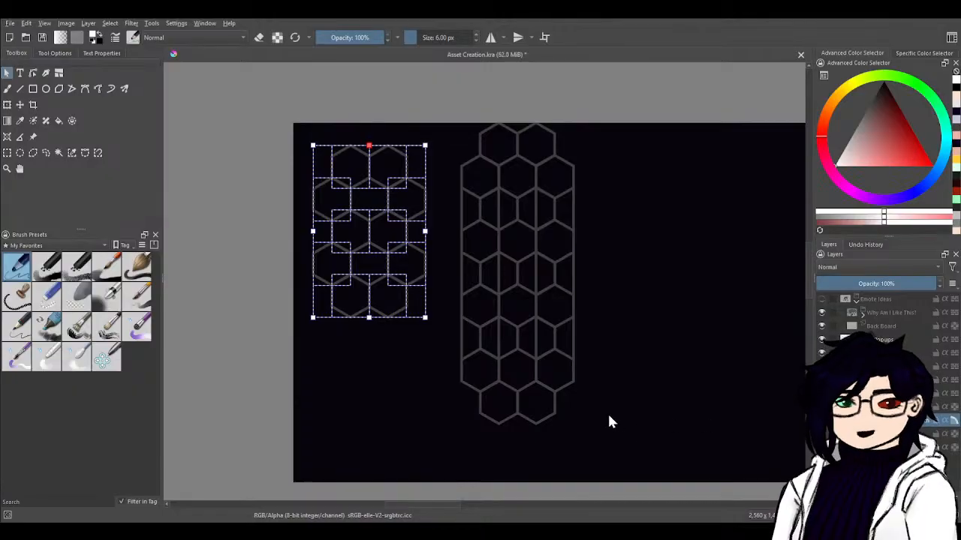
- Delete the small hexagon cluster beside the tall grid
{"action": "left_click", "coordinate": [712, 385]}
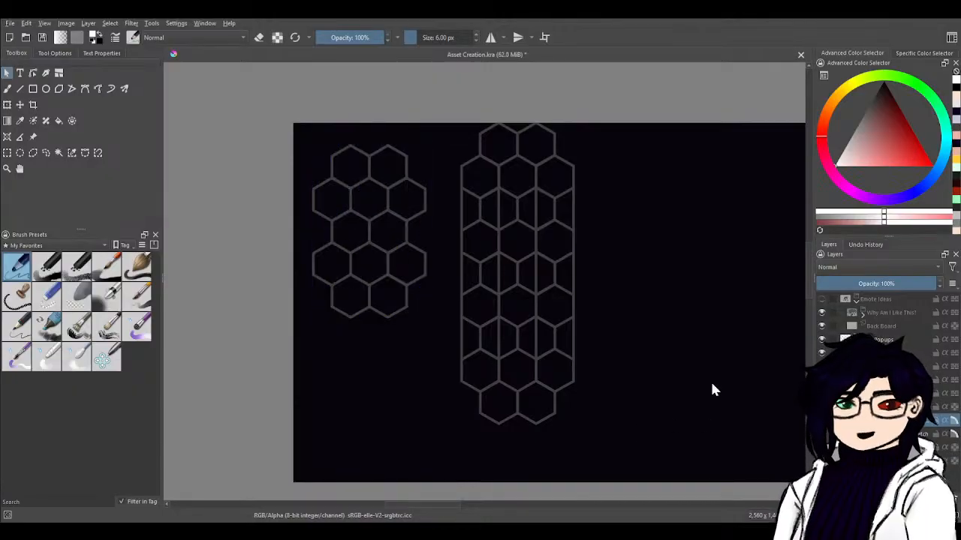
{"action": "left_click", "coordinate": [508, 270]}
{"action": "left_click", "coordinate": [509, 266]}
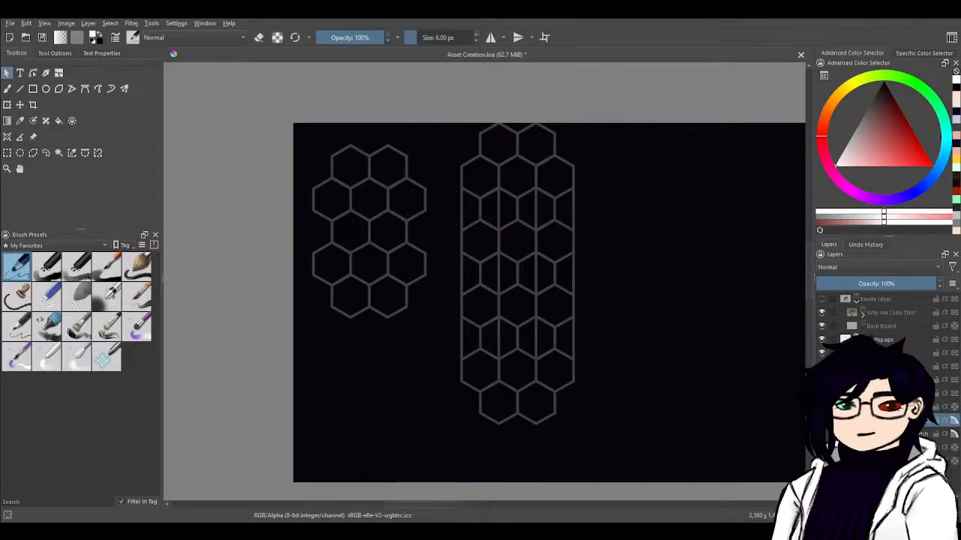
{"action": "left_click", "coordinate": [406, 300]}
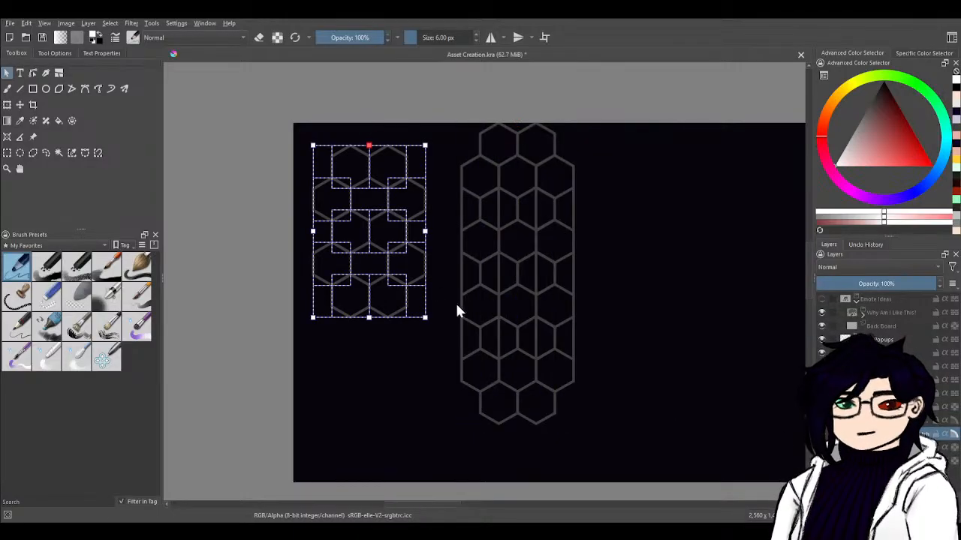
{"action": "key", "text": "Delete"}
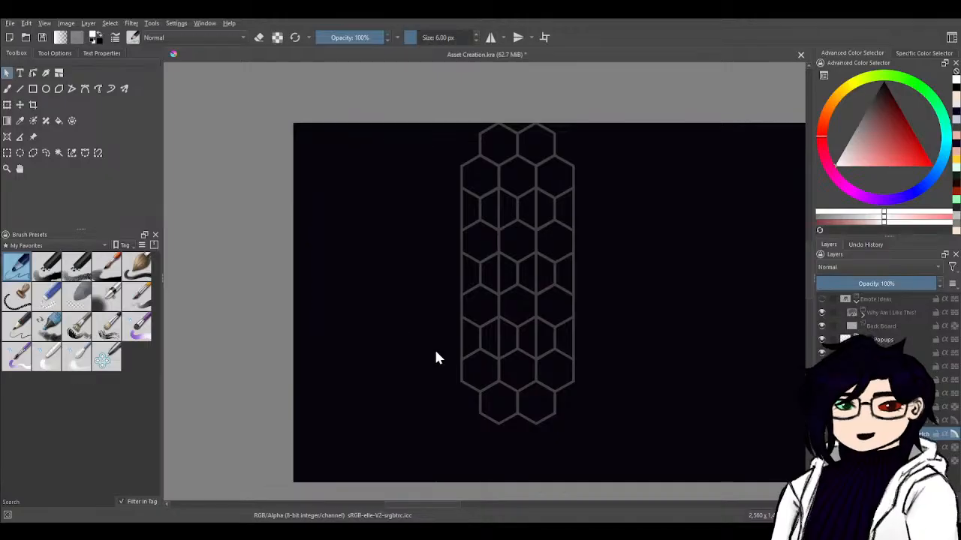
- Inspect the tall hexagon grid's outlines and connections from its upper edge down to its lowest hexagons
{"action": "left_click", "coordinate": [548, 371]}
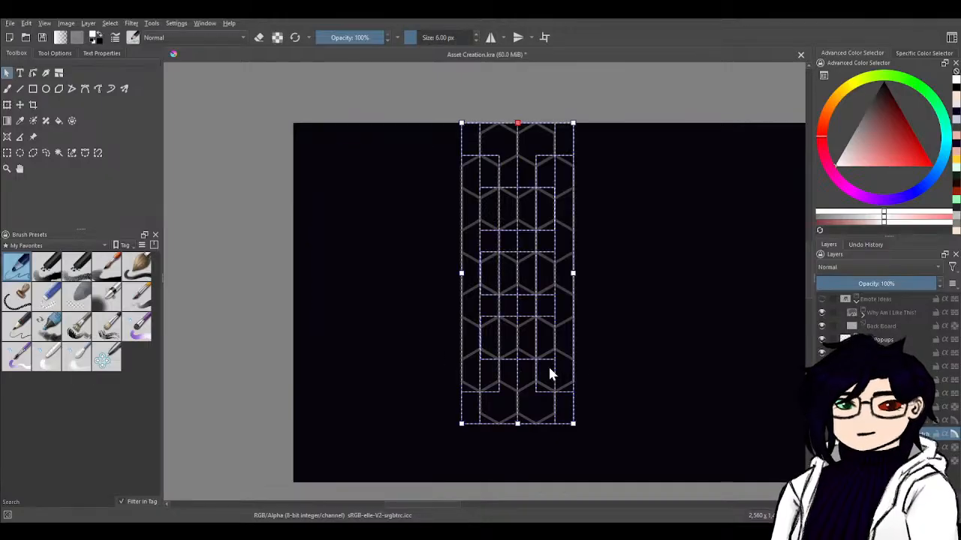
{"action": "left_click_drag", "start_coordinate": [703, 481], "coordinate": [600, 414]}
{"action": "scroll", "coordinate": [493, 414], "scroll_direction": "up", "scroll_amount": 2}
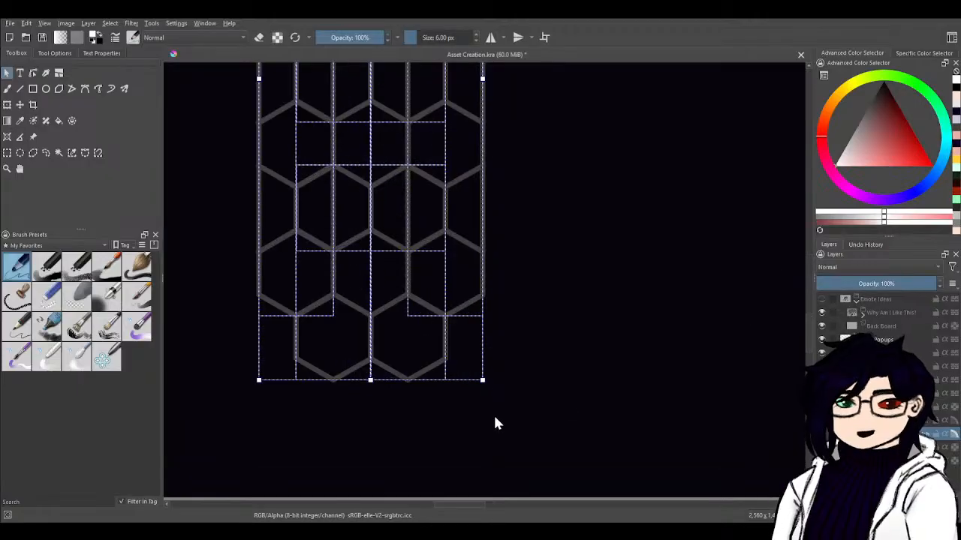
{"action": "left_click_drag", "start_coordinate": [580, 331], "coordinate": [638, 401]}
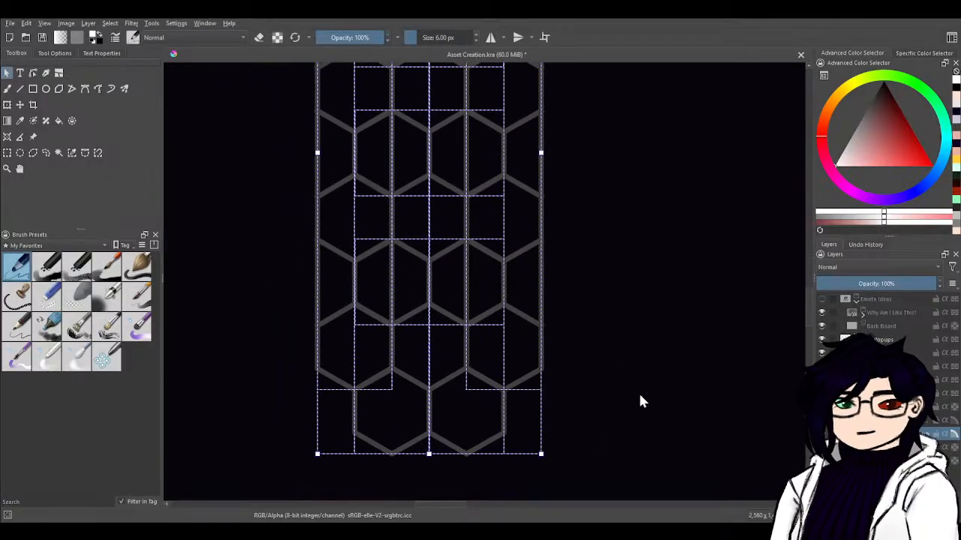
{"action": "left_click", "coordinate": [227, 188]}
{"action": "scroll", "coordinate": [587, 289], "scroll_direction": "down", "scroll_amount": 2}
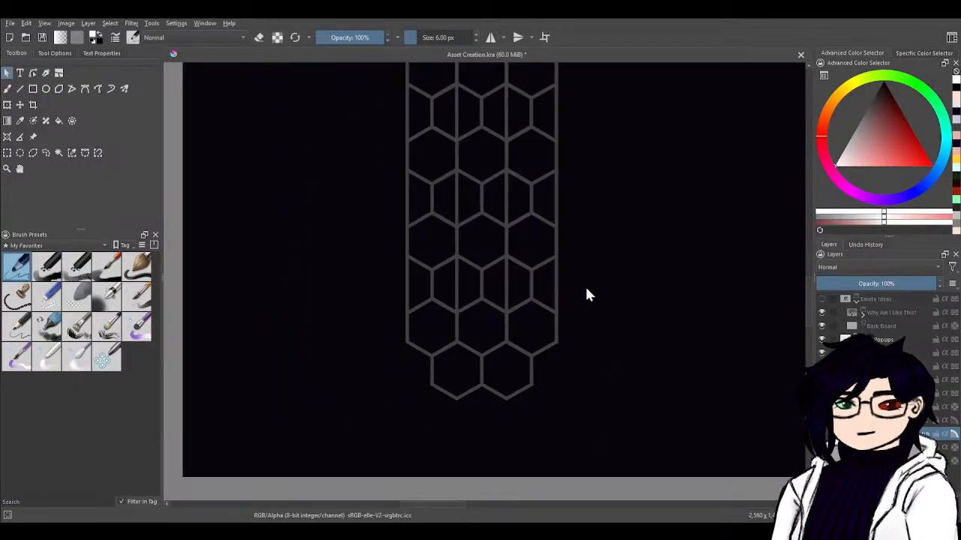
{"action": "left_click_drag", "start_coordinate": [584, 252], "coordinate": [519, 333]}
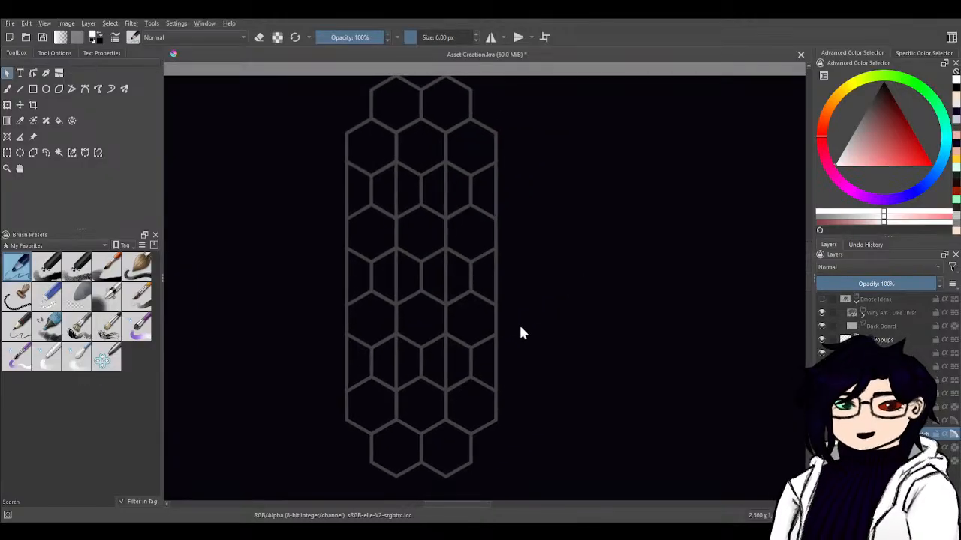
{"action": "left_click_drag", "start_coordinate": [525, 298], "coordinate": [524, 232]}
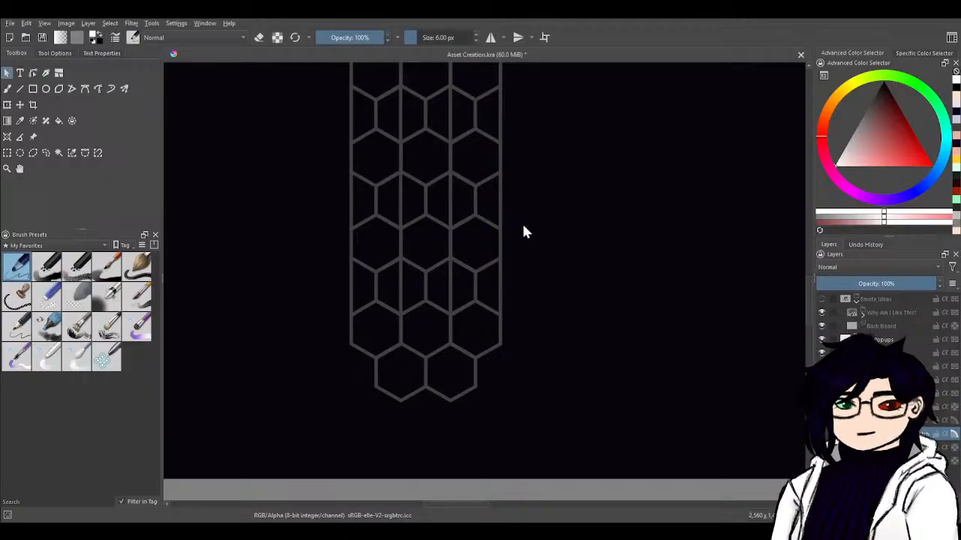
{"action": "left_click_drag", "start_coordinate": [539, 232], "coordinate": [556, 314]}
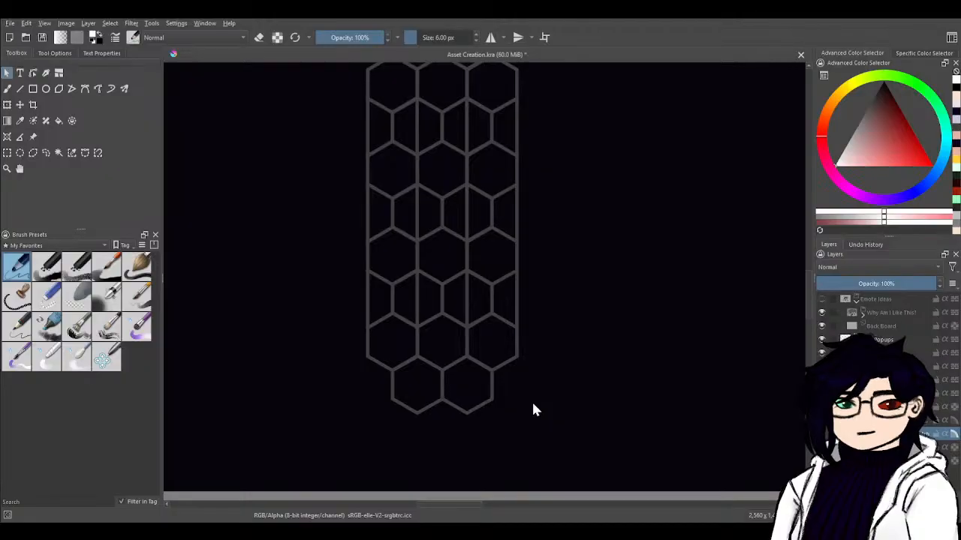
{"action": "left_click_drag", "start_coordinate": [602, 345], "coordinate": [619, 355]}
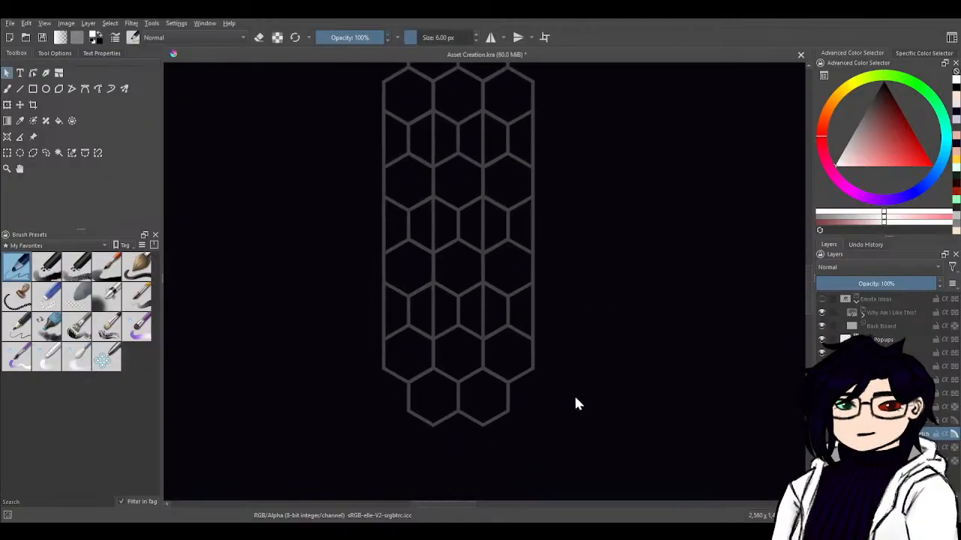
- Duplicate the tall hexagon grid and place the copy beside the original on its left
{"action": "key", "text": "ctrl+t"}
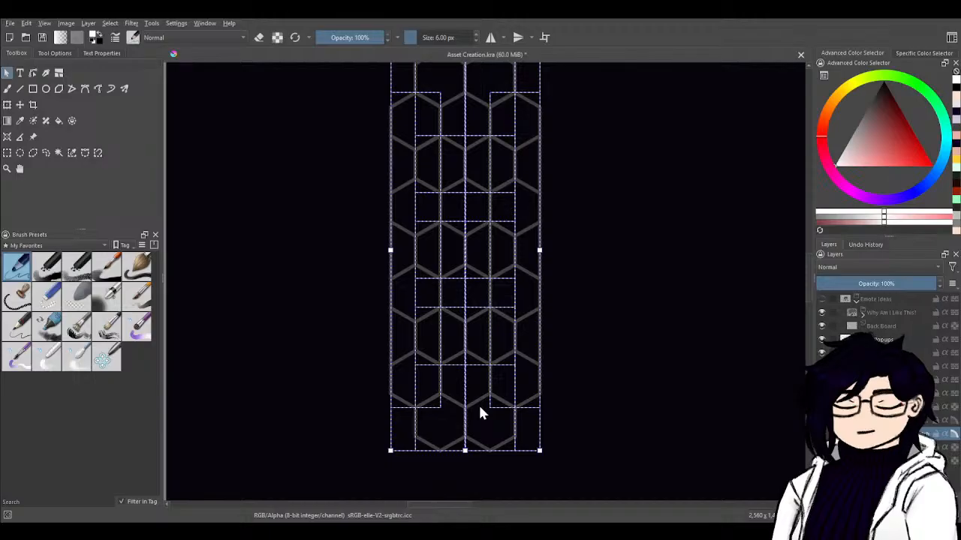
{"action": "key", "text": "ctrl+v"}
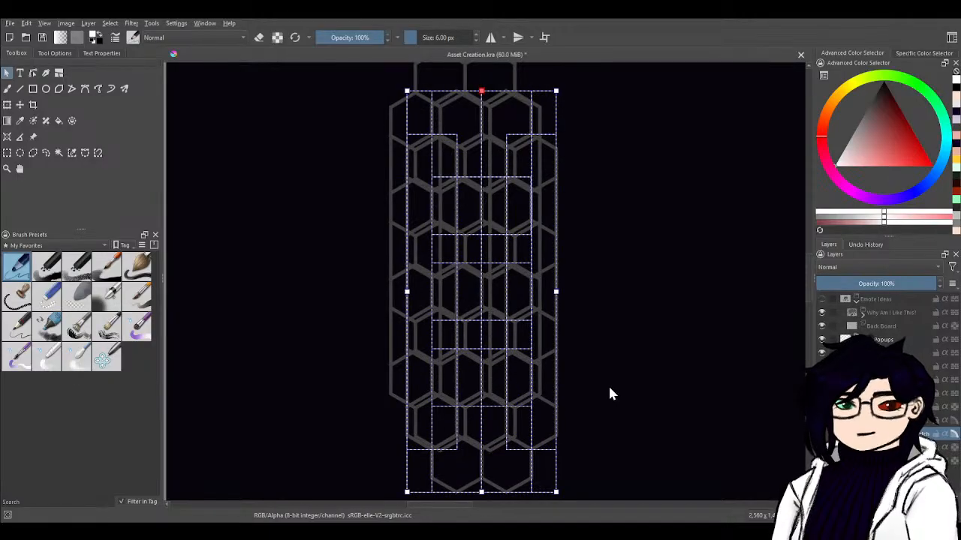
{"action": "left_click_drag", "start_coordinate": [609, 394], "coordinate": [654, 303]}
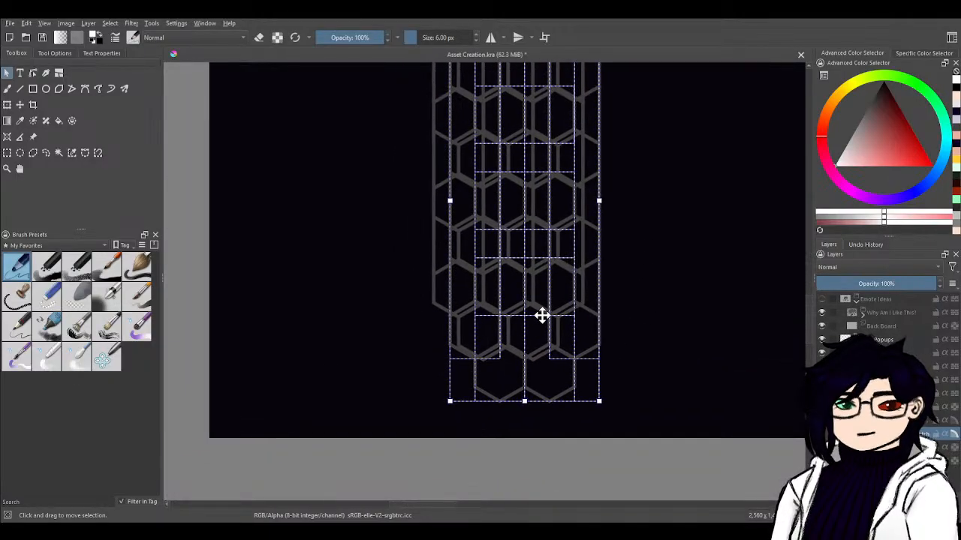
{"action": "left_click_drag", "start_coordinate": [542, 315], "coordinate": [385, 319]}
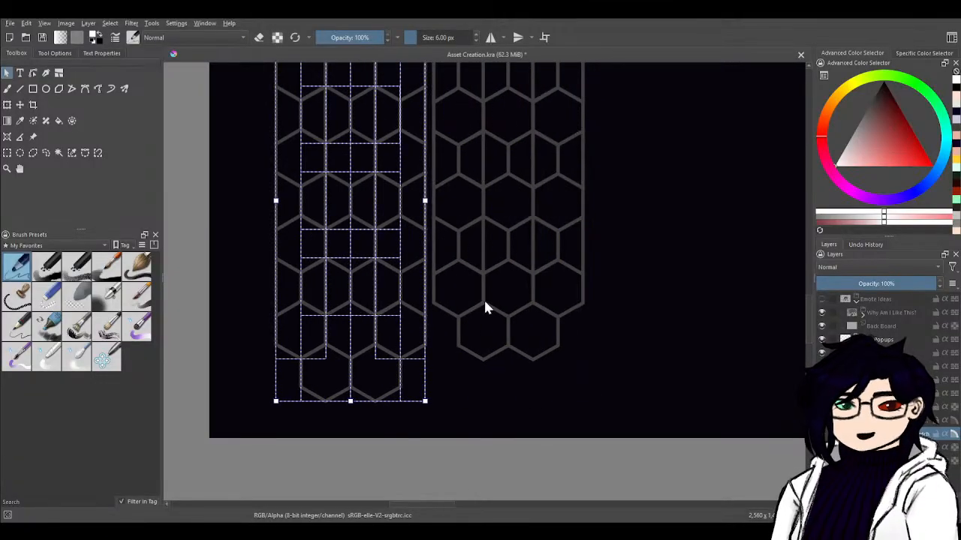
{"action": "left_click_drag", "start_coordinate": [225, 318], "coordinate": [224, 313]}
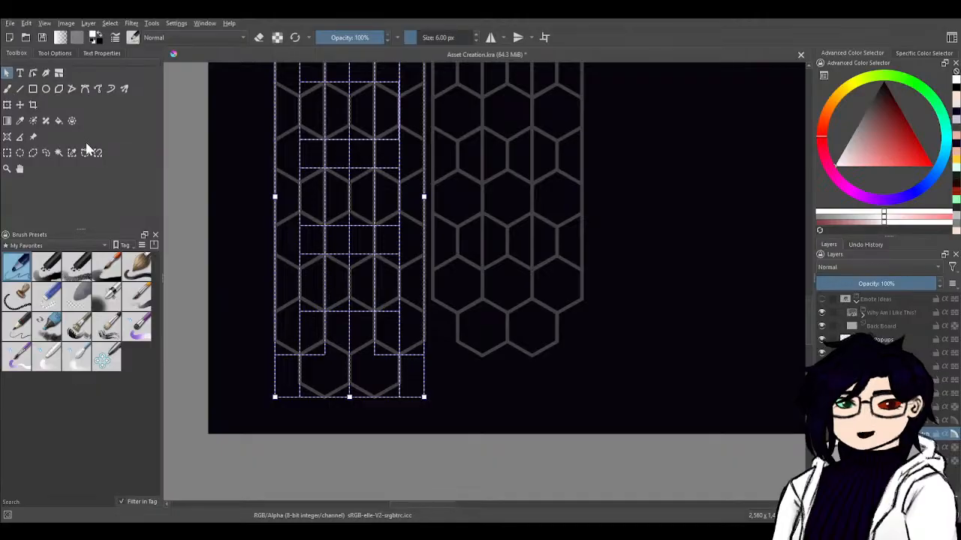
- Set the original hexagon grid's Y position to 0 pt in its geometry options
{"action": "left_click", "coordinate": [54, 53]}
{"action": "left_click_drag", "start_coordinate": [490, 205], "coordinate": [507, 342]}
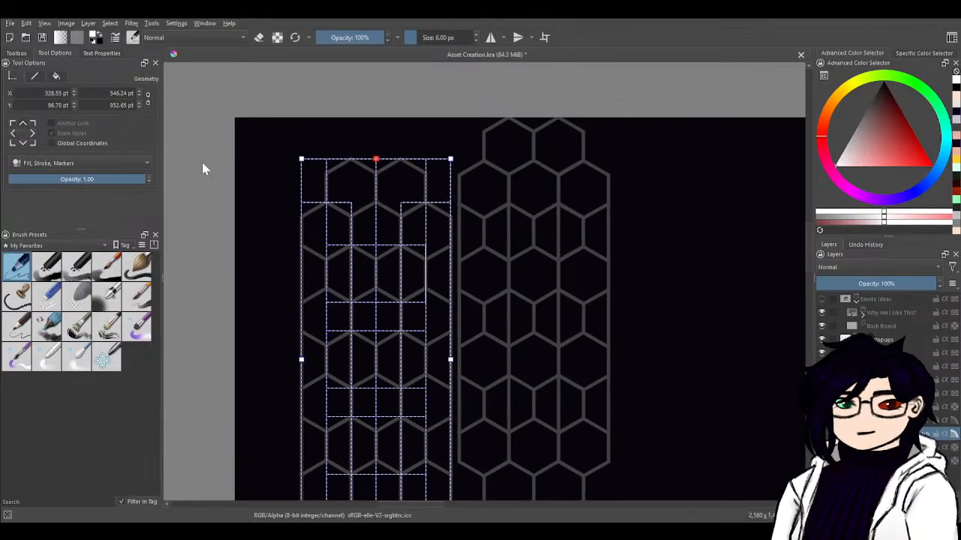
{"action": "left_click", "coordinate": [545, 243]}
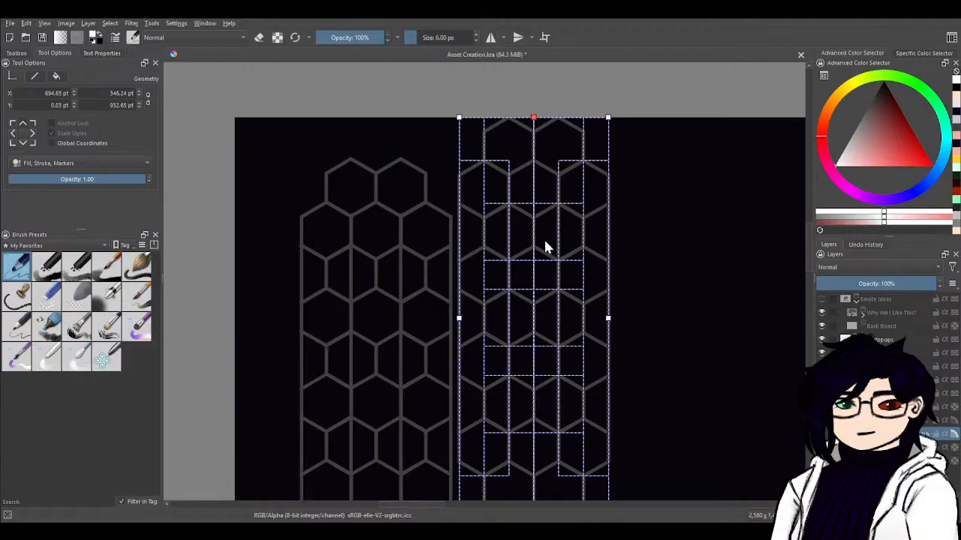
{"action": "double_click", "coordinate": [62, 105]}
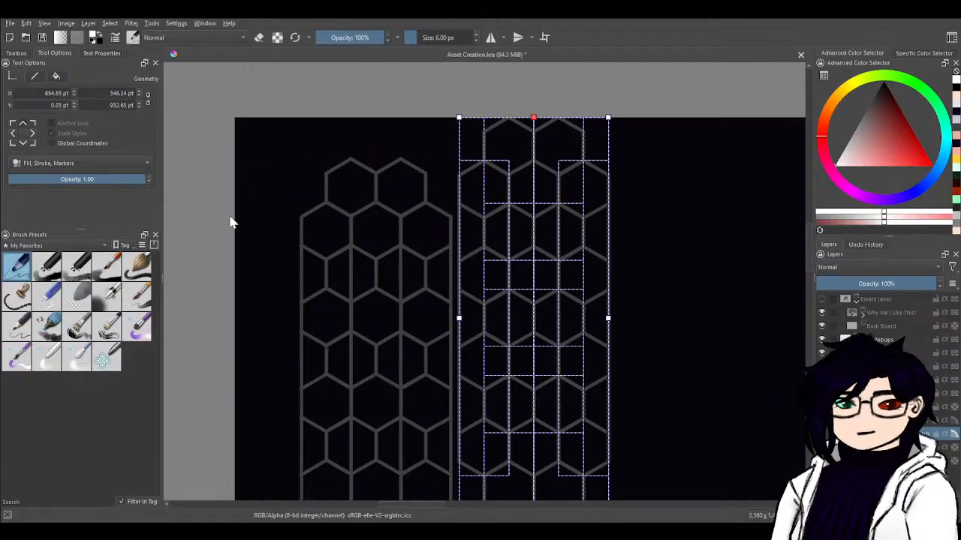
{"action": "type", "text": "0"}
{"action": "key", "text": "Return"}
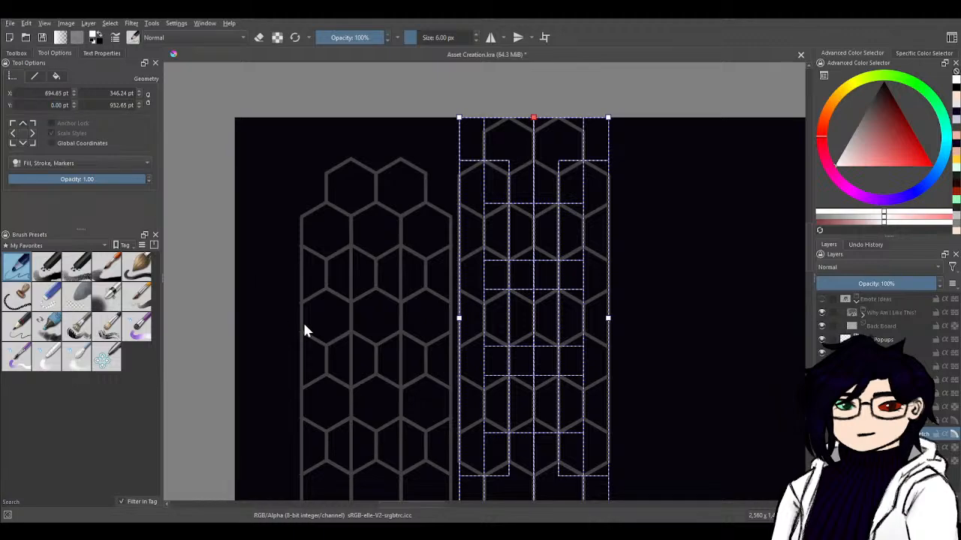
- Set the Y position of the copied grid on the left to 0 pt
{"action": "left_click", "coordinate": [360, 333]}
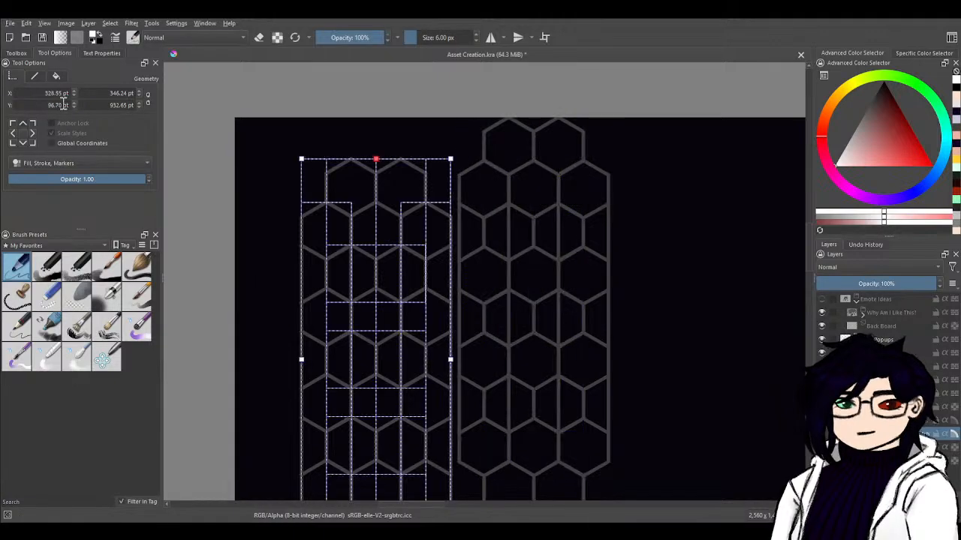
{"action": "left_click_drag", "start_coordinate": [62, 106], "coordinate": [4, 102]}
{"action": "type", "text": "0"}
{"action": "key", "text": "Return"}
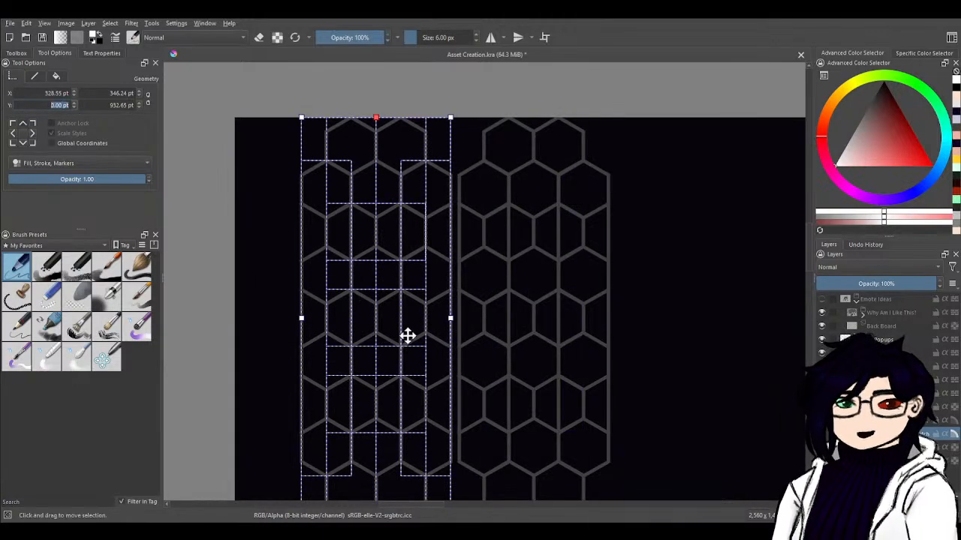
- Show the layer with the handwritten hexagon width and height notes
{"action": "left_click_drag", "start_coordinate": [663, 316], "coordinate": [629, 176]}
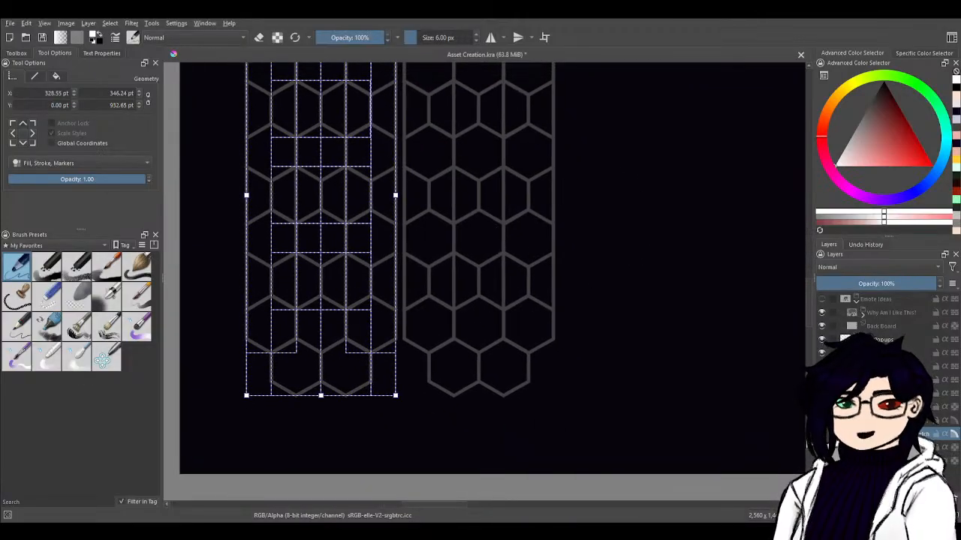
{"action": "left_click", "coordinate": [822, 447]}
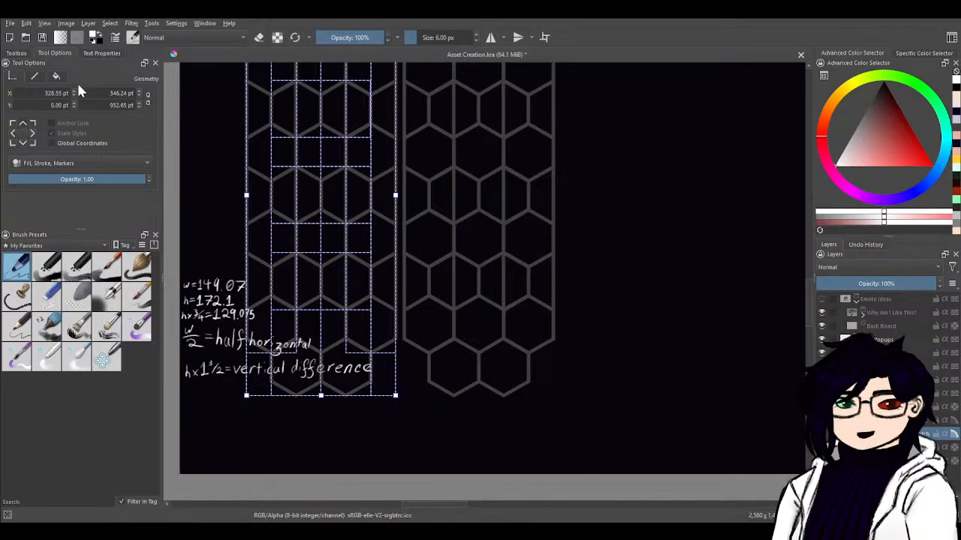
- Try moving the copied grid down to a Y position of 172.1 pt, and undo the change
{"action": "double_click", "coordinate": [60, 105]}
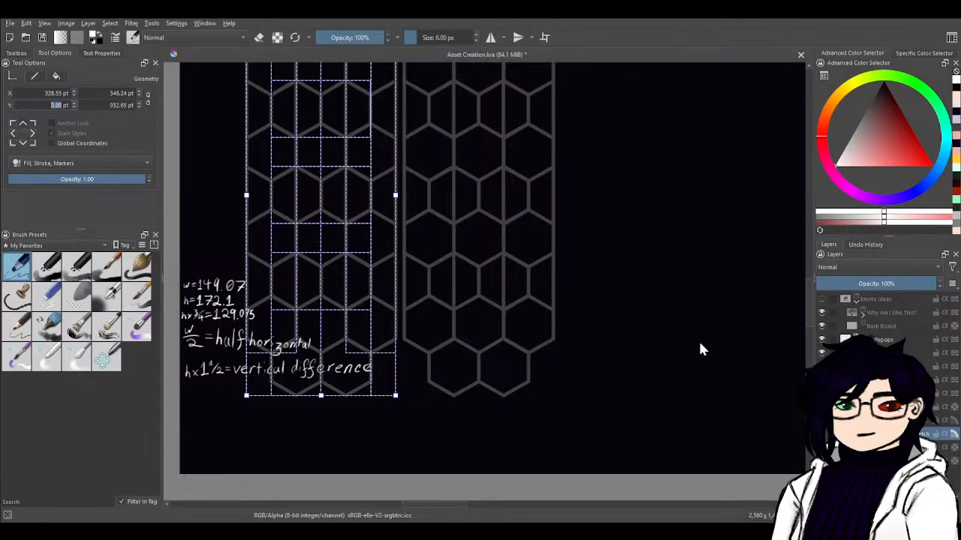
{"action": "type", "text": "172"}
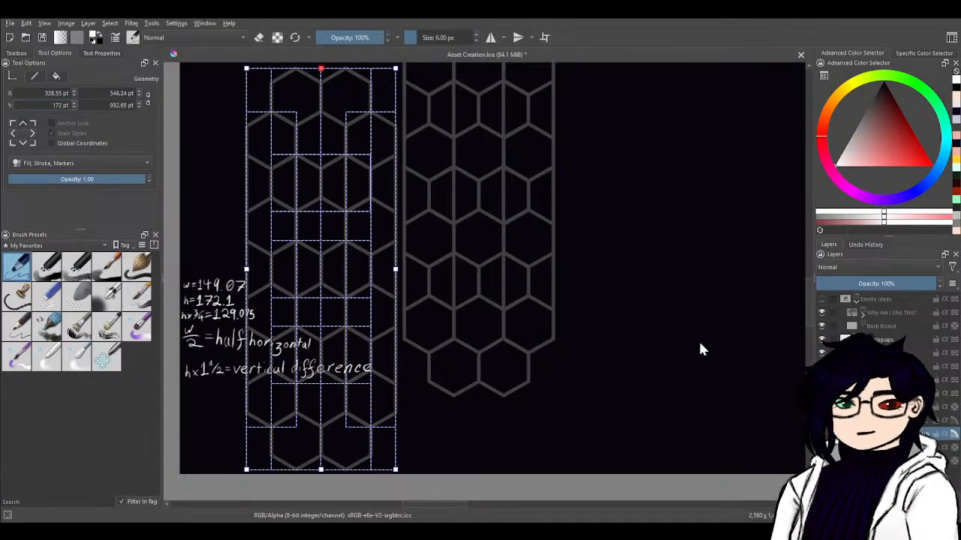
{"action": "type", "text": ".1"}
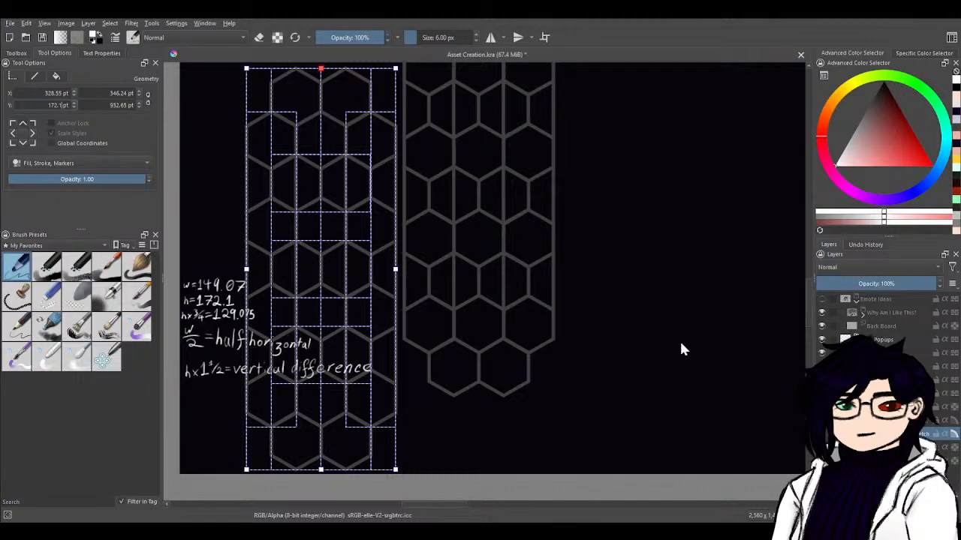
{"action": "left_click_drag", "start_coordinate": [532, 275], "coordinate": [532, 228]}
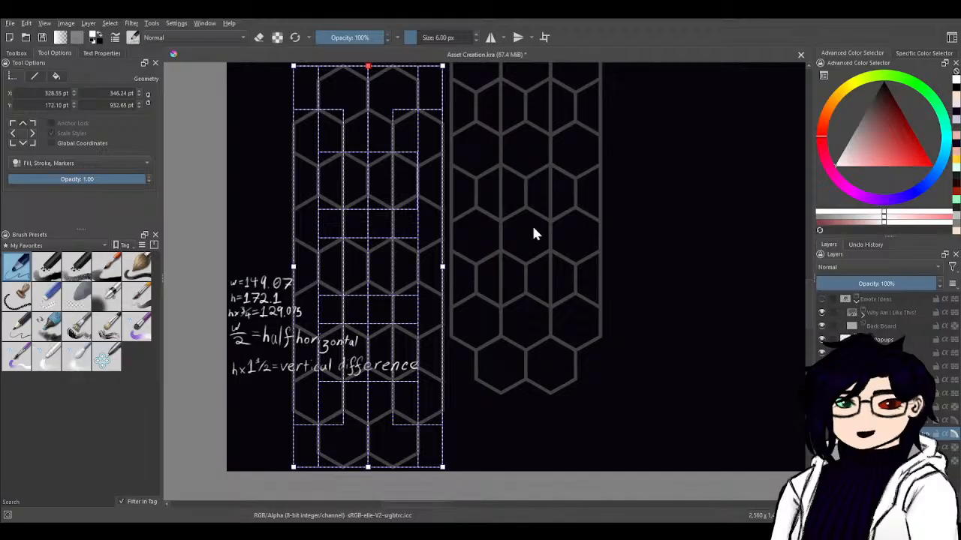
{"action": "left_click_drag", "start_coordinate": [568, 188], "coordinate": [560, 251]}
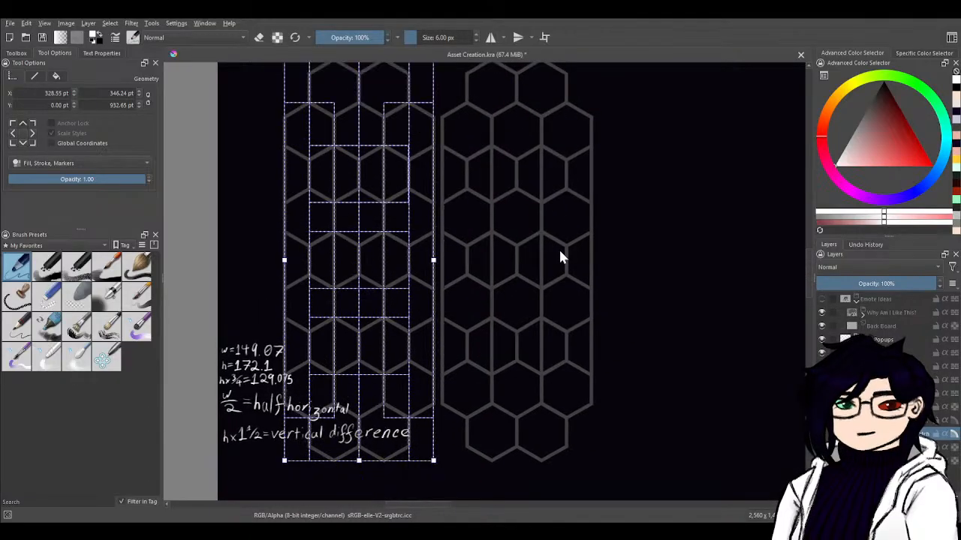
{"action": "left_click_drag", "start_coordinate": [583, 156], "coordinate": [553, 215]}
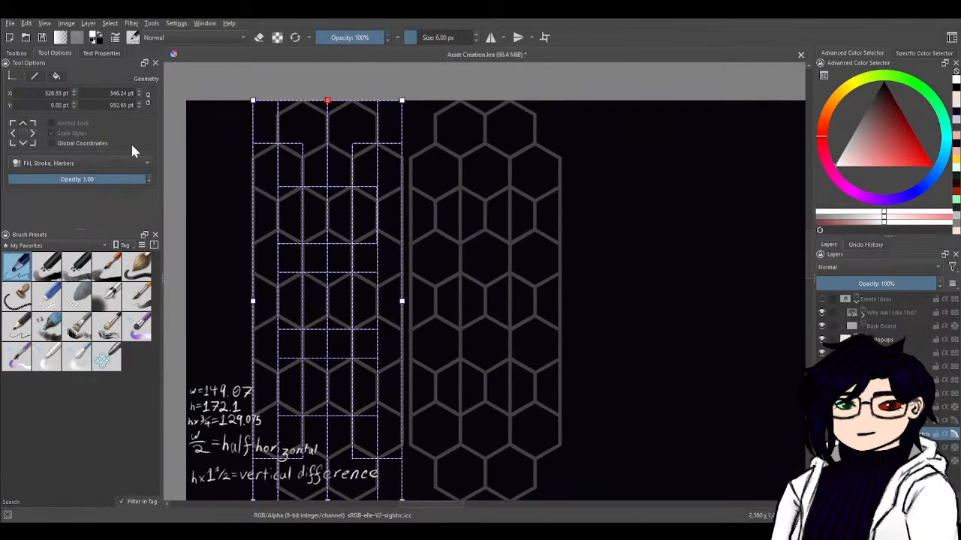
- Set the copied grid's Y position to 172.1 pt, the hexagon height given in the notes
{"action": "double_click", "coordinate": [60, 105]}
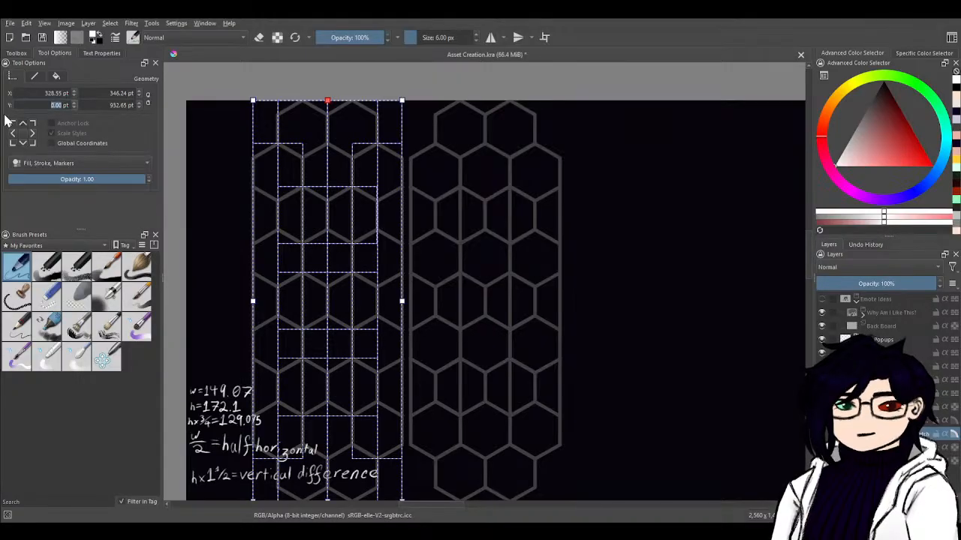
{"action": "type", "text": "2.1"}
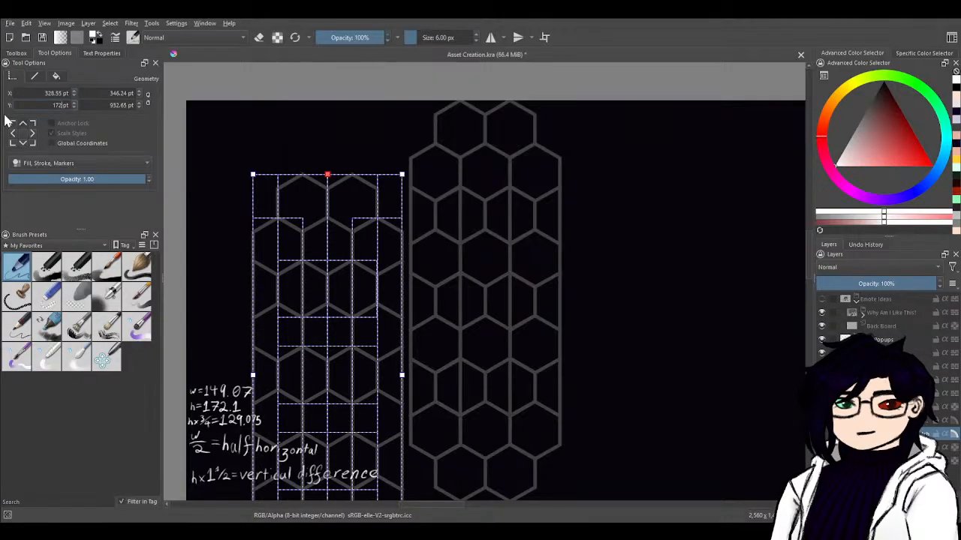
{"action": "key", "text": "Return"}
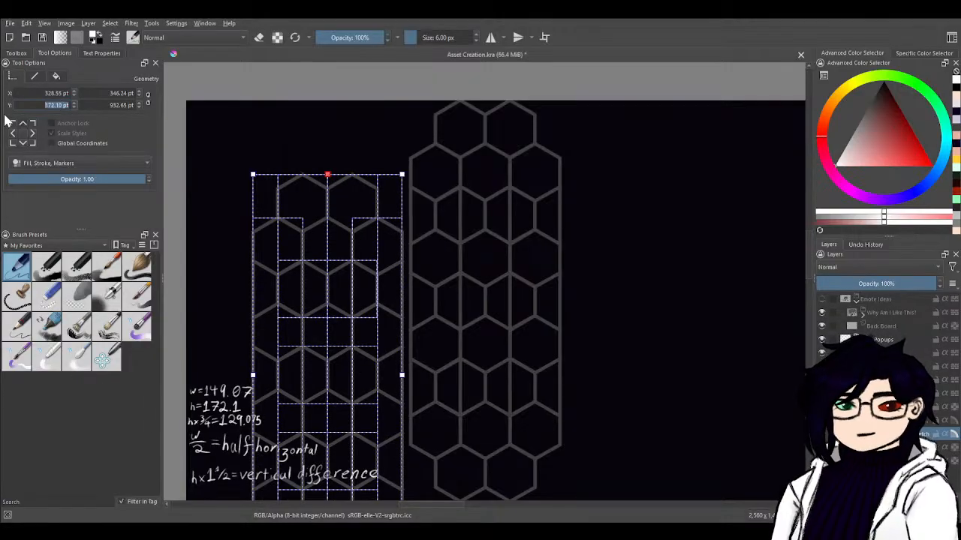
- Try shifting the lowered copy horizontally over the original grid, undo the move and clear the selection
{"action": "left_click_drag", "start_coordinate": [480, 253], "coordinate": [472, 222]}
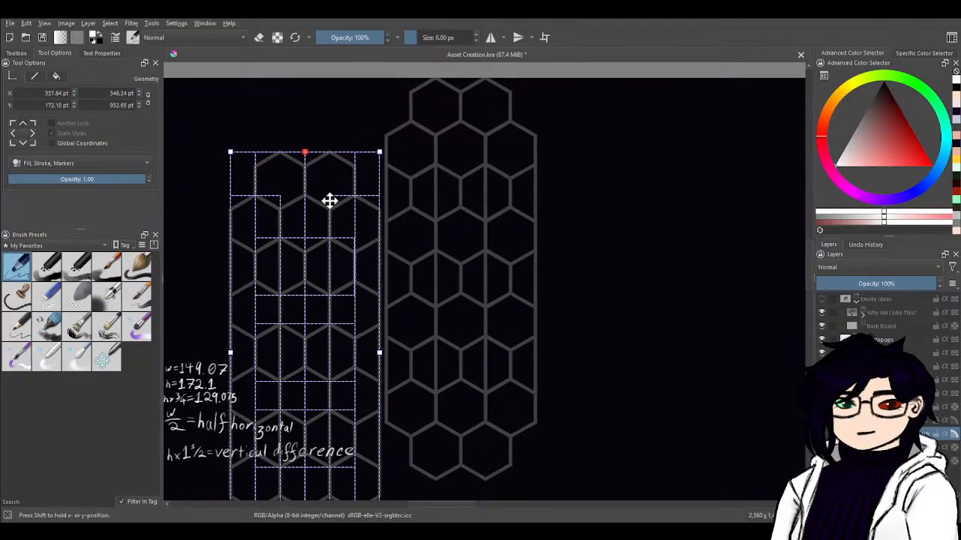
{"action": "left_click_drag", "start_coordinate": [330, 202], "coordinate": [484, 208]}
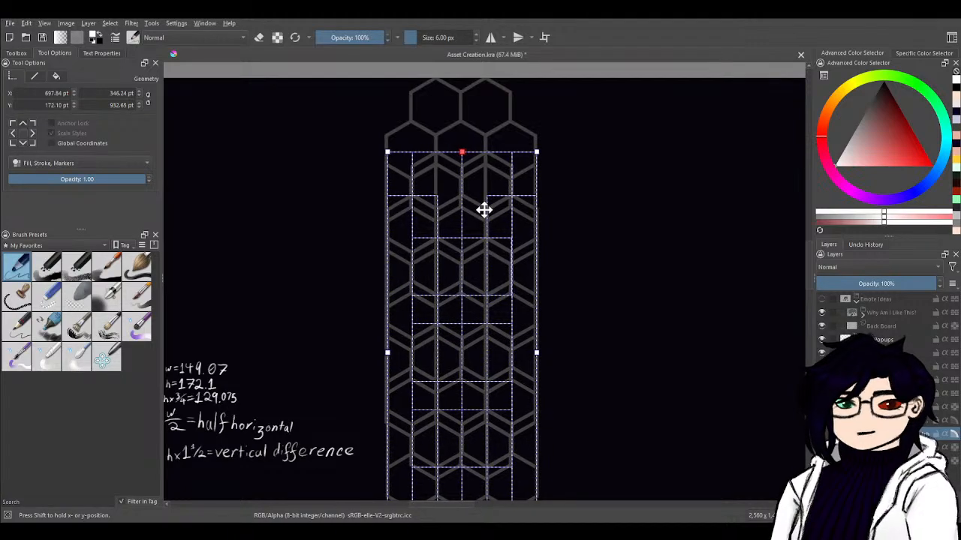
{"action": "key", "text": "ctrl+z"}
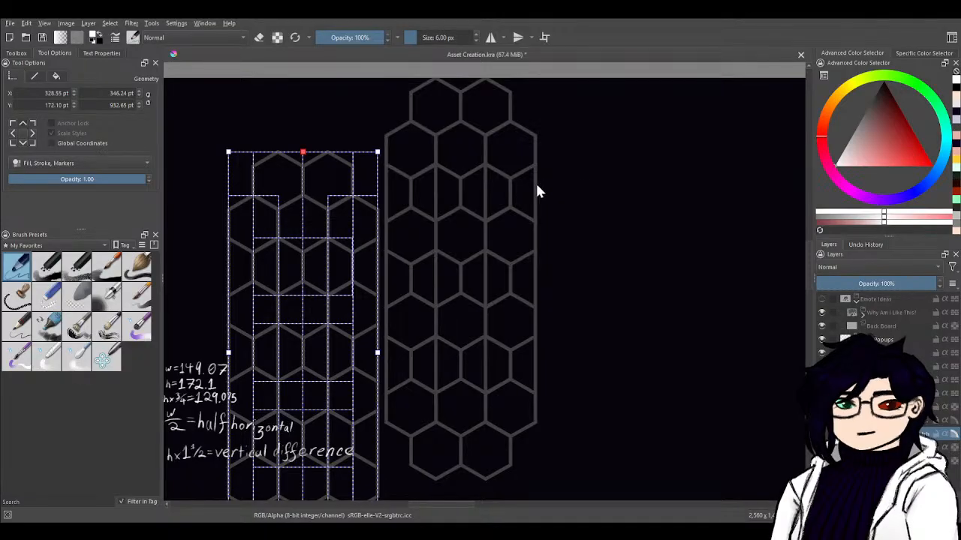
{"action": "left_click", "coordinate": [488, 195]}
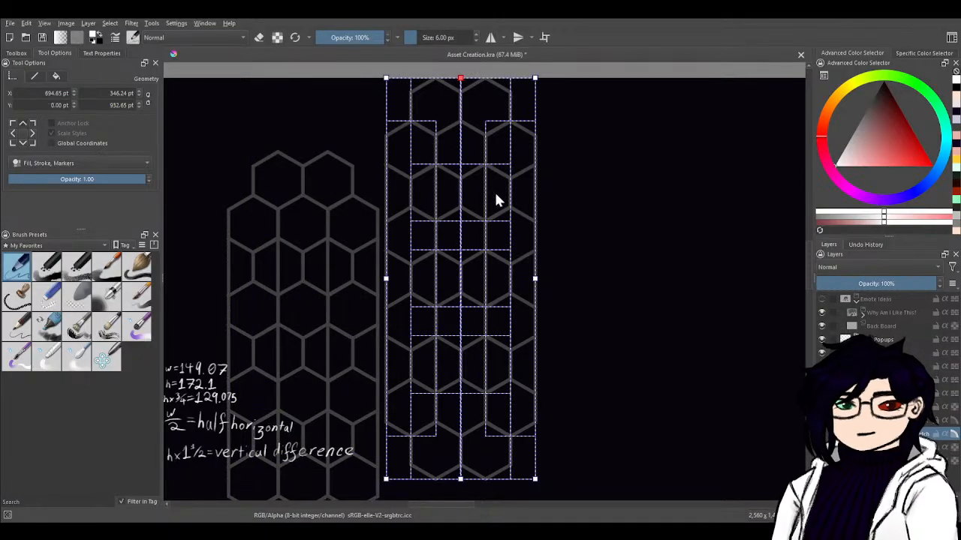
{"action": "left_click", "coordinate": [669, 256]}
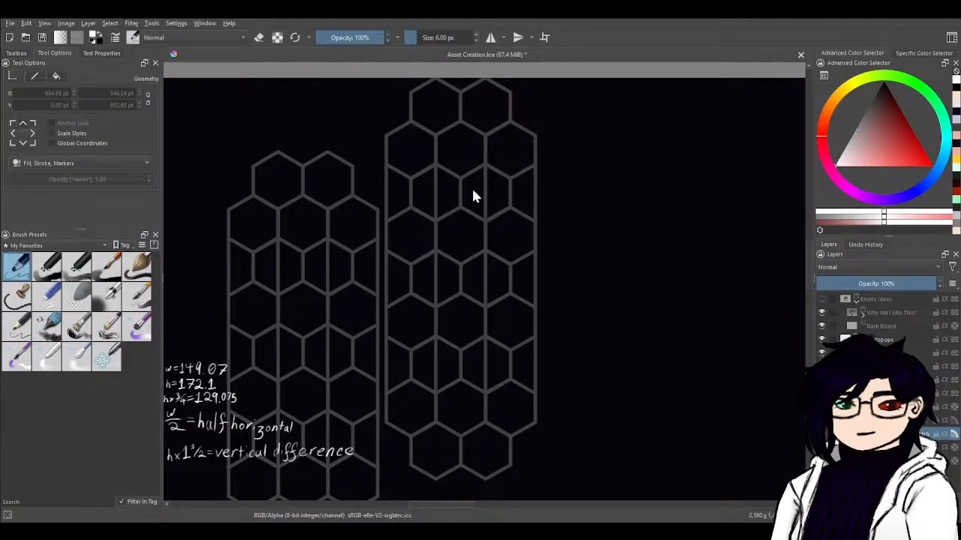
- Set the copied grid's Y position to 599.56 pt, matching the Y position of a hexagon near the original grid's lower end
{"action": "left_click_drag", "start_coordinate": [599, 395], "coordinate": [585, 289]}
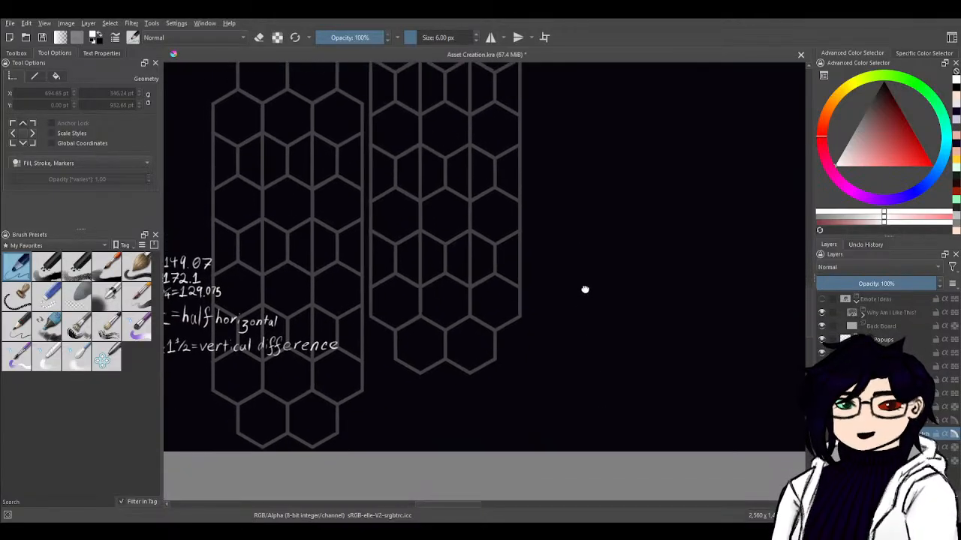
{"action": "left_click", "coordinate": [483, 244]}
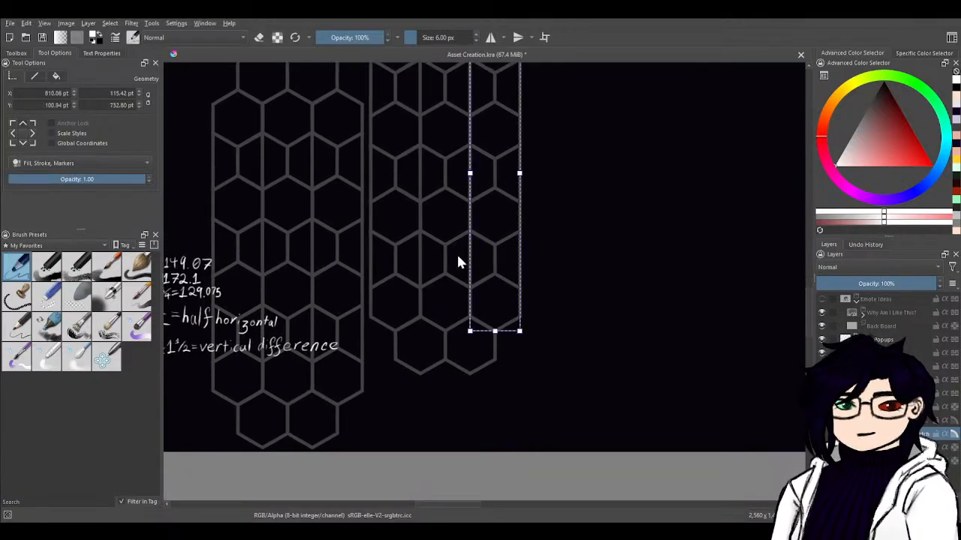
{"action": "left_click", "coordinate": [459, 262]}
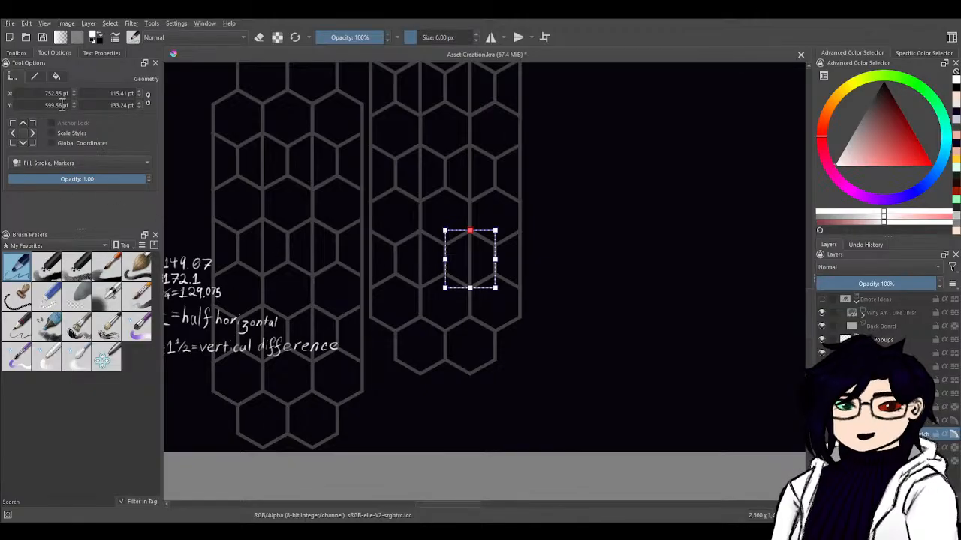
{"action": "left_click_drag", "start_coordinate": [62, 105], "coordinate": [43, 105]}
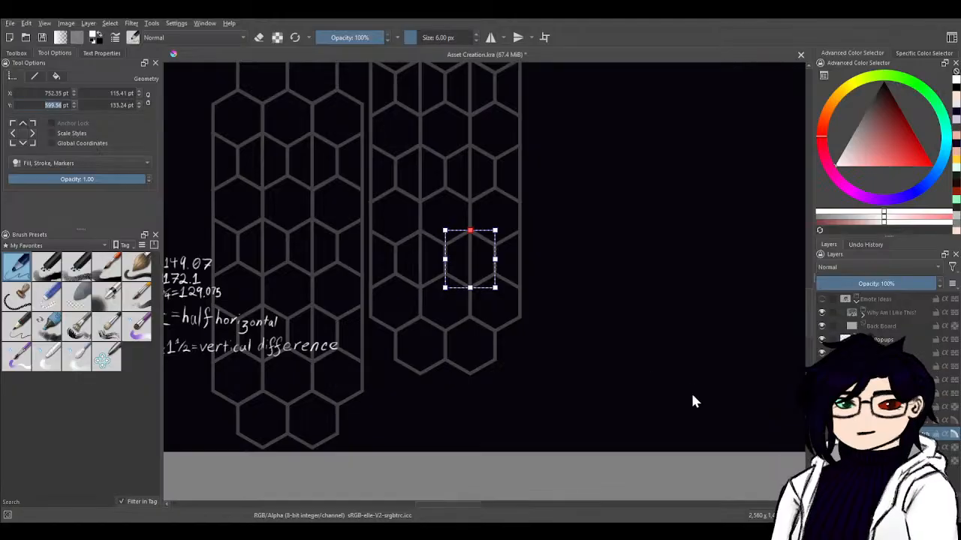
{"action": "left_click", "coordinate": [821, 407]}
{"action": "left_click_drag", "start_coordinate": [168, 180], "coordinate": [344, 300]}
{"action": "left_click_drag", "start_coordinate": [470, 330], "coordinate": [422, 277]}
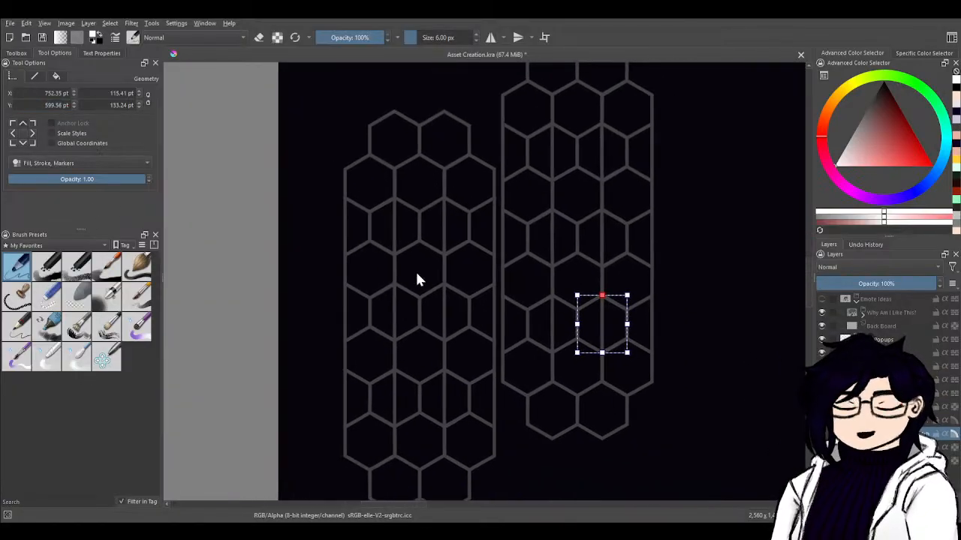
{"action": "left_click", "coordinate": [466, 266]}
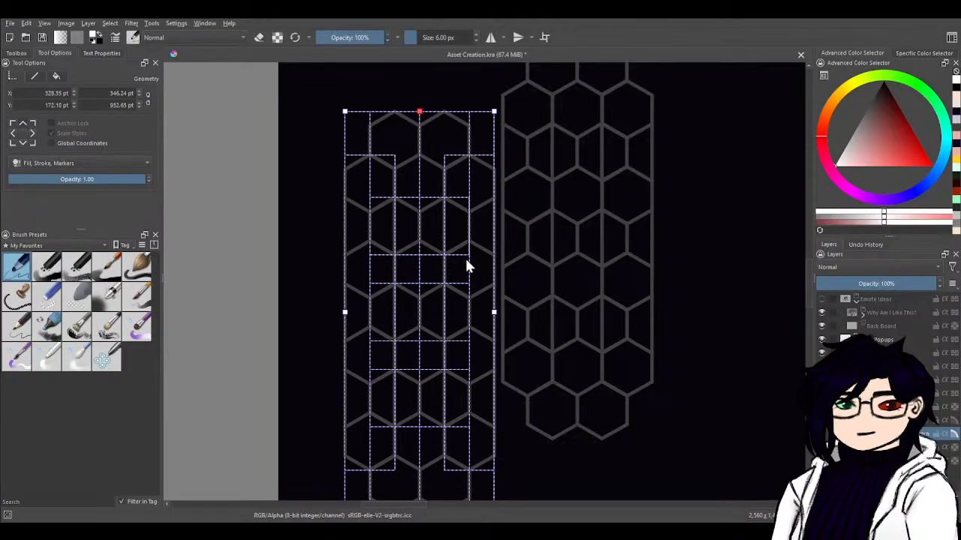
{"action": "double_click", "coordinate": [62, 104]}
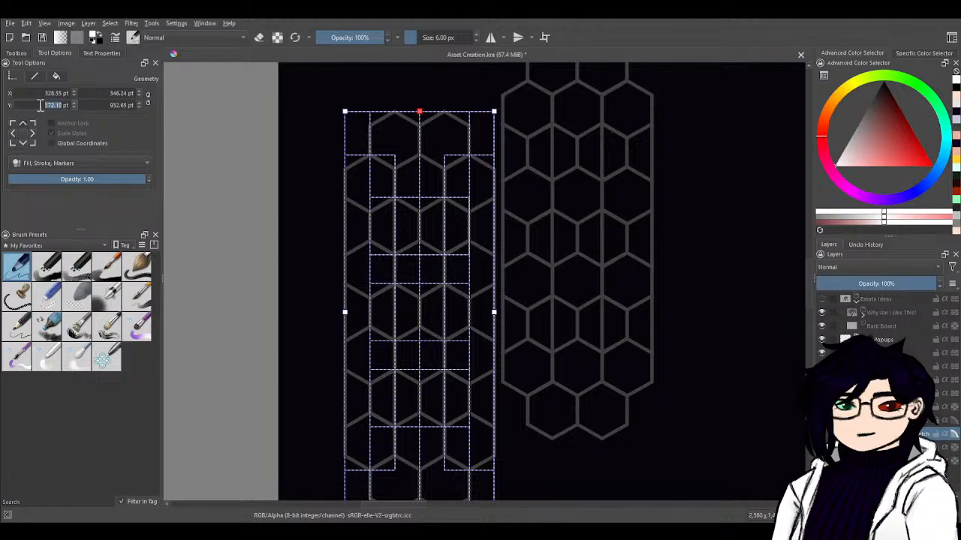
{"action": "type", "text": "599.56"}
{"action": "key", "text": "Return"}
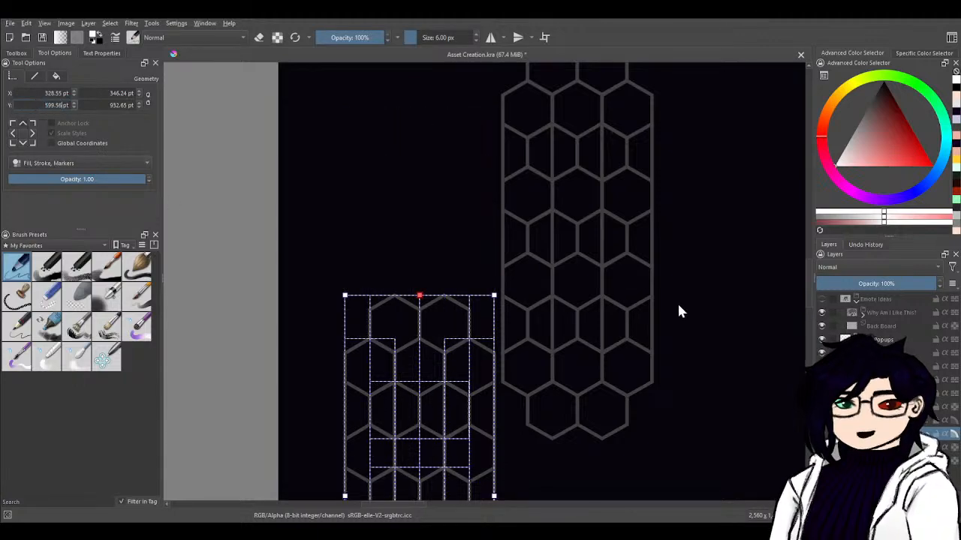
- Set the copied grid's X position to 694.64 pt, matching the pair of hexagons in the original grid's row level with its top
{"action": "left_click_drag", "start_coordinate": [678, 311], "coordinate": [570, 242]}
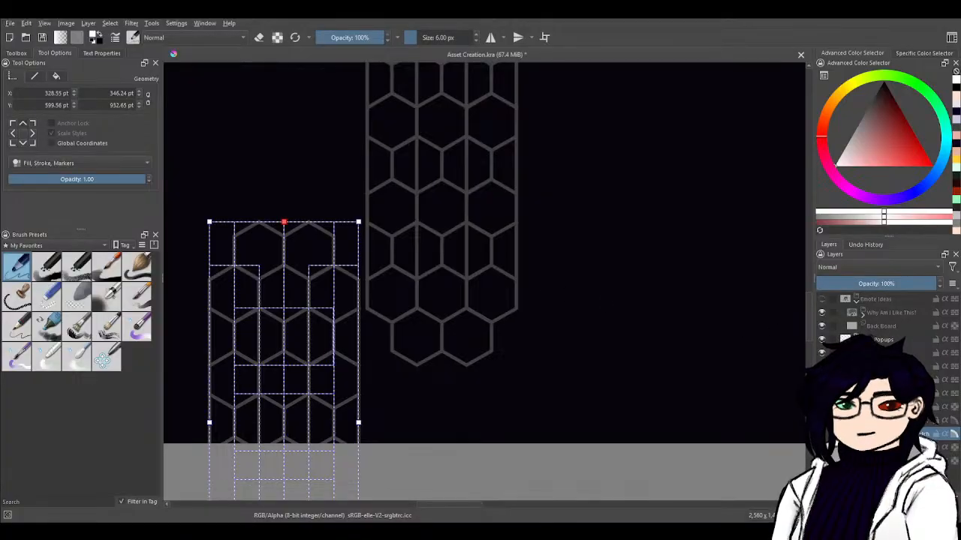
{"action": "left_click", "coordinate": [454, 246]}
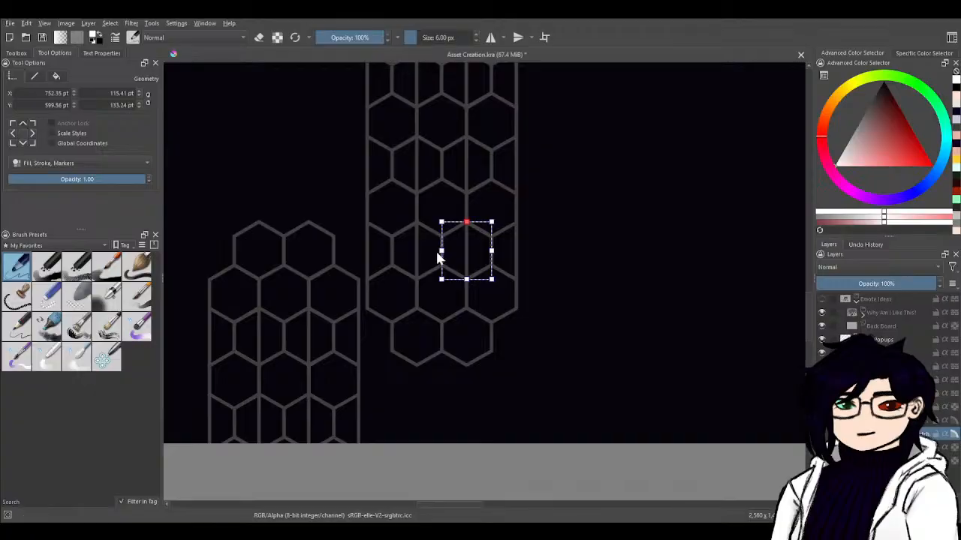
{"action": "left_click", "coordinate": [437, 253]}
{"action": "left_click", "coordinate": [451, 257]}
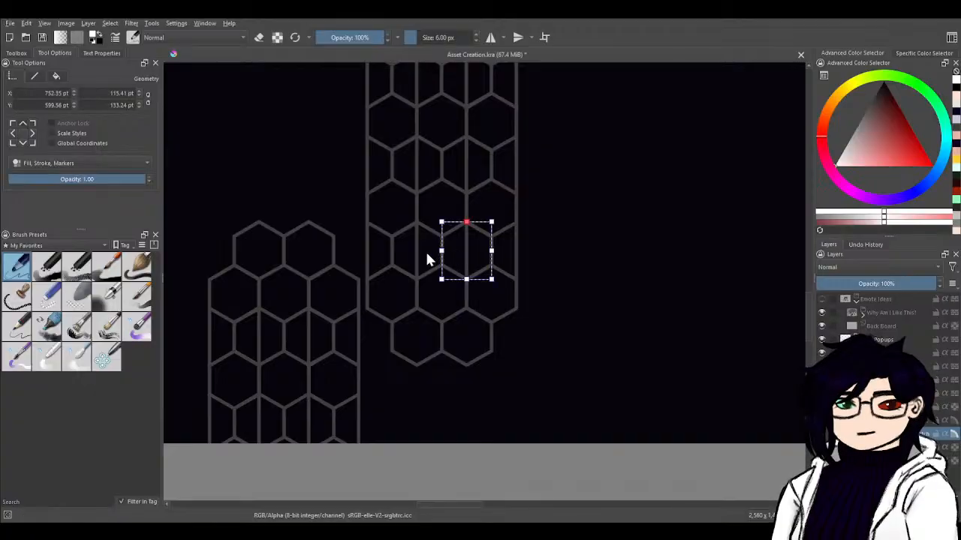
{"action": "left_click", "coordinate": [427, 259], "text": "shift"}
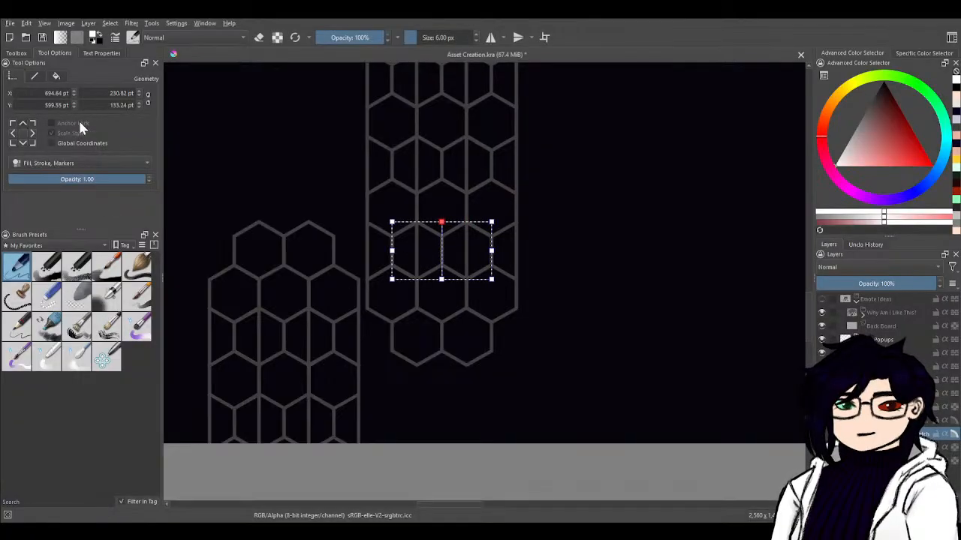
{"action": "left_click_drag", "start_coordinate": [63, 94], "coordinate": [22, 93]}
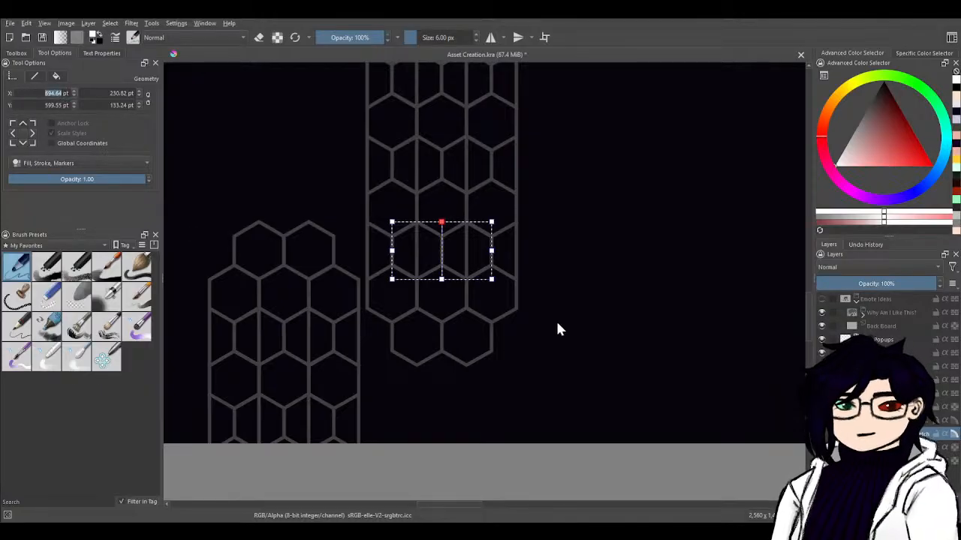
{"action": "left_click", "coordinate": [316, 387]}
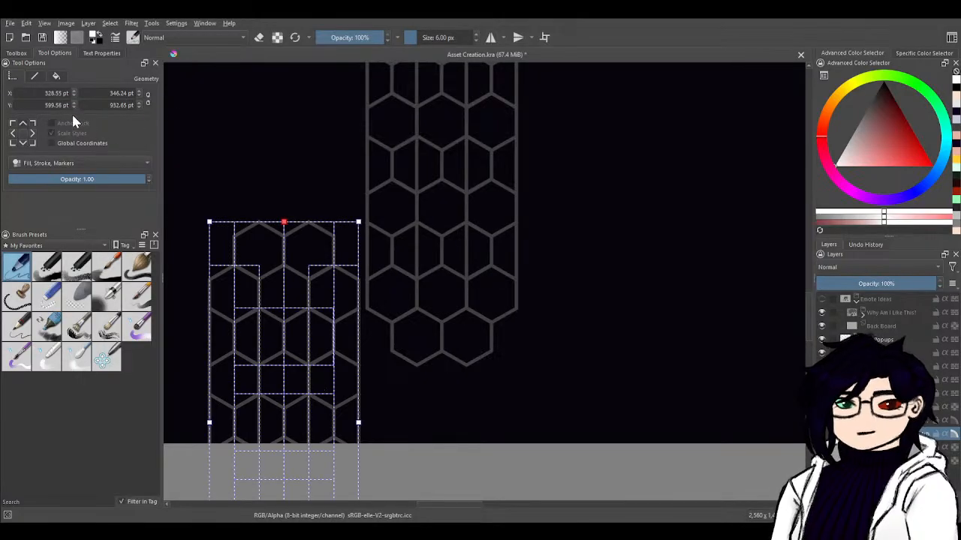
{"action": "left_click_drag", "start_coordinate": [63, 94], "coordinate": [24, 90]}
{"action": "type", "text": "694.64"}
{"action": "key", "text": "Return"}
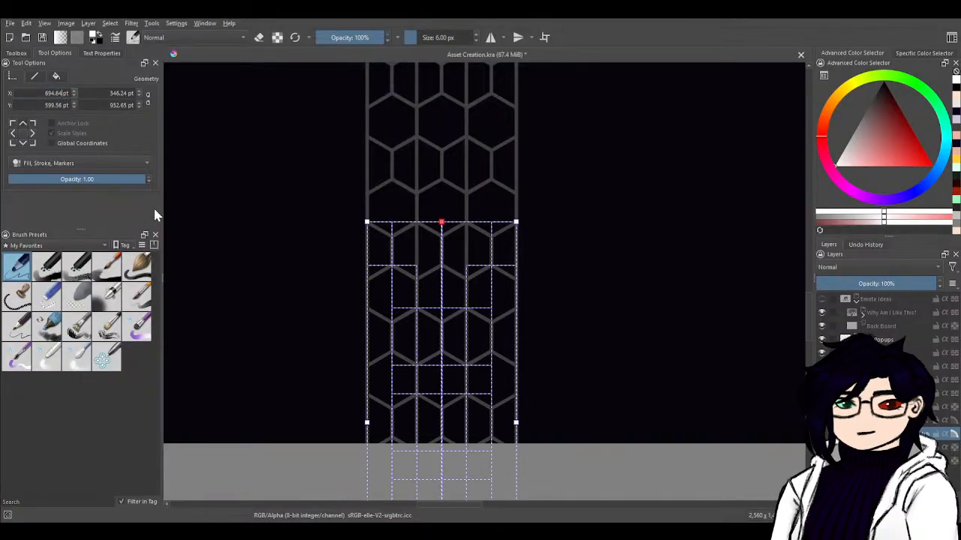
{"action": "left_click", "coordinate": [698, 330]}
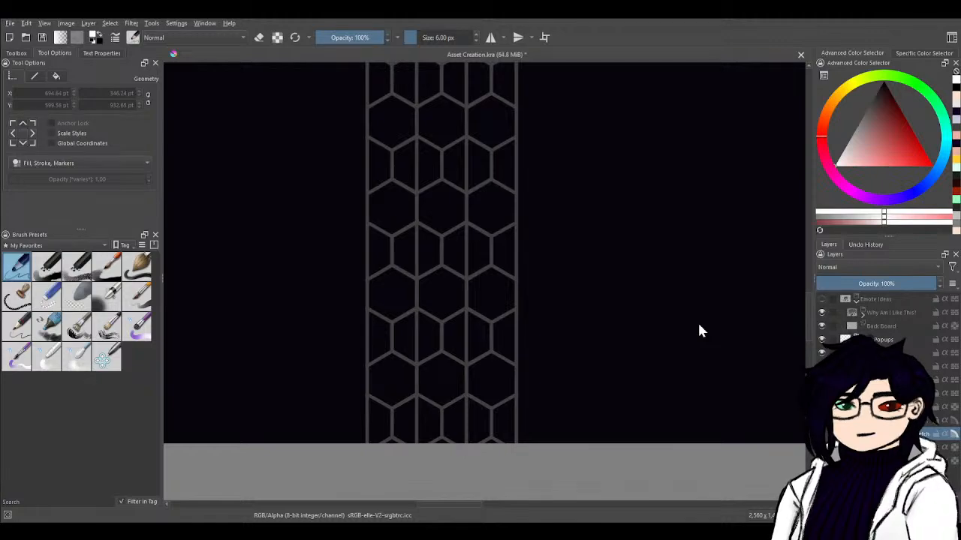
- Select the original grid's two hexagons that overlap the copy's top row one by one and remove these duplicates
{"action": "left_click", "coordinate": [454, 253]}
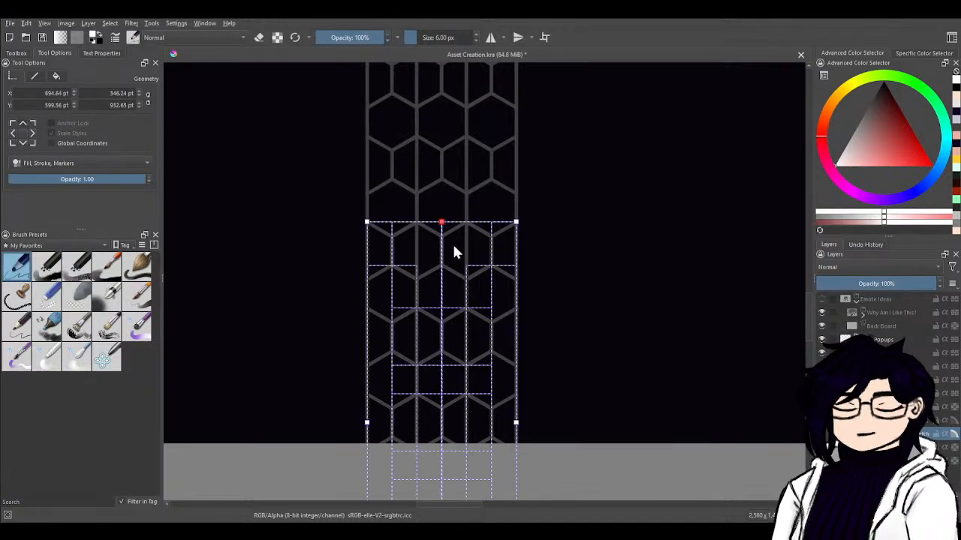
{"action": "left_click", "coordinate": [554, 308]}
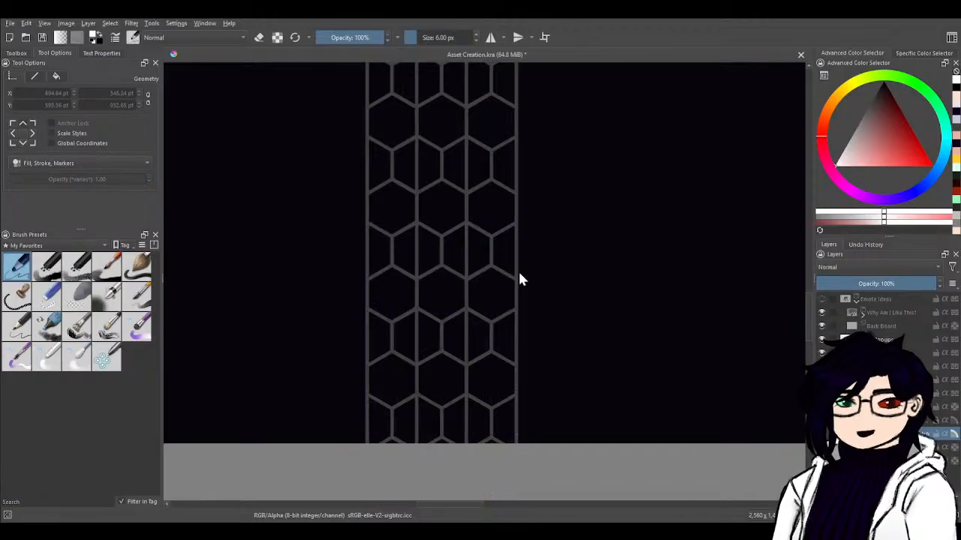
{"action": "left_click", "coordinate": [454, 259]}
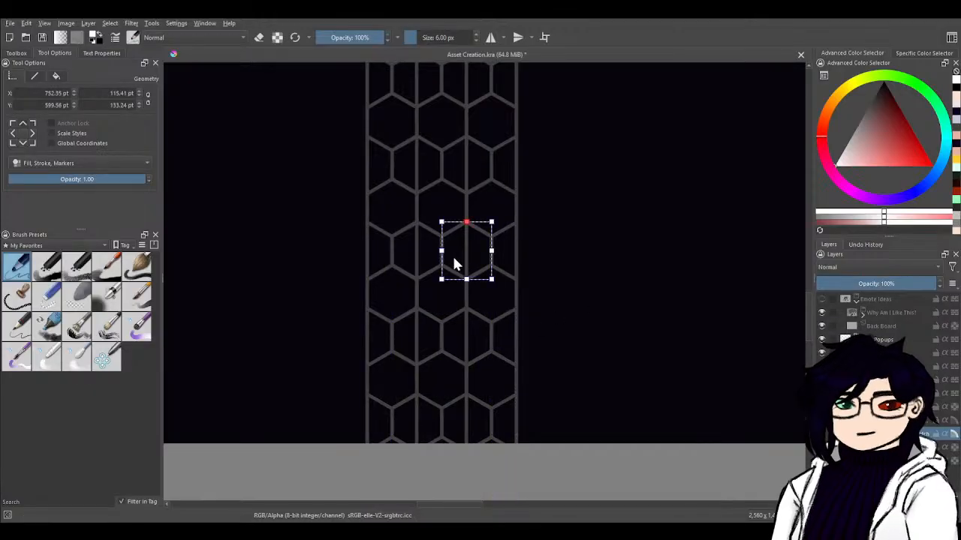
{"action": "left_click", "coordinate": [453, 257]}
{"action": "left_click", "coordinate": [429, 256]}
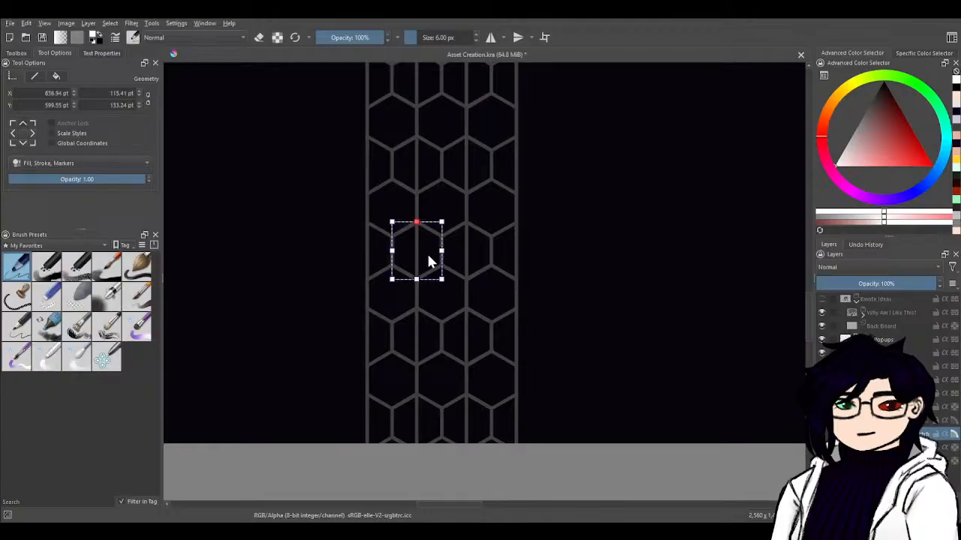
{"action": "key", "text": "Escape"}
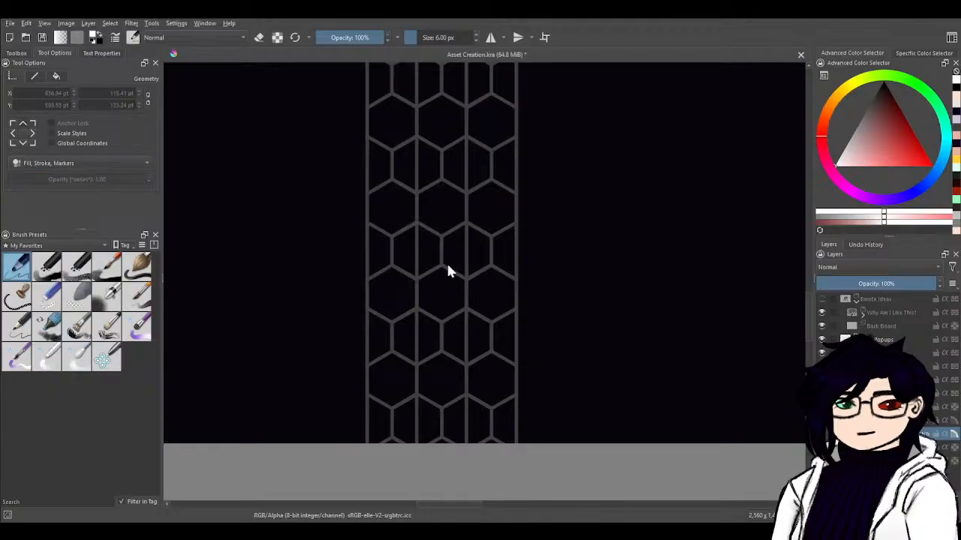
- Select the original grid and its lowered copy together, group them into one tall grid, and clear the selection
{"action": "left_click", "coordinate": [454, 261]}
{"action": "scroll", "coordinate": [579, 247], "scroll_direction": "down", "scroll_amount": 5}
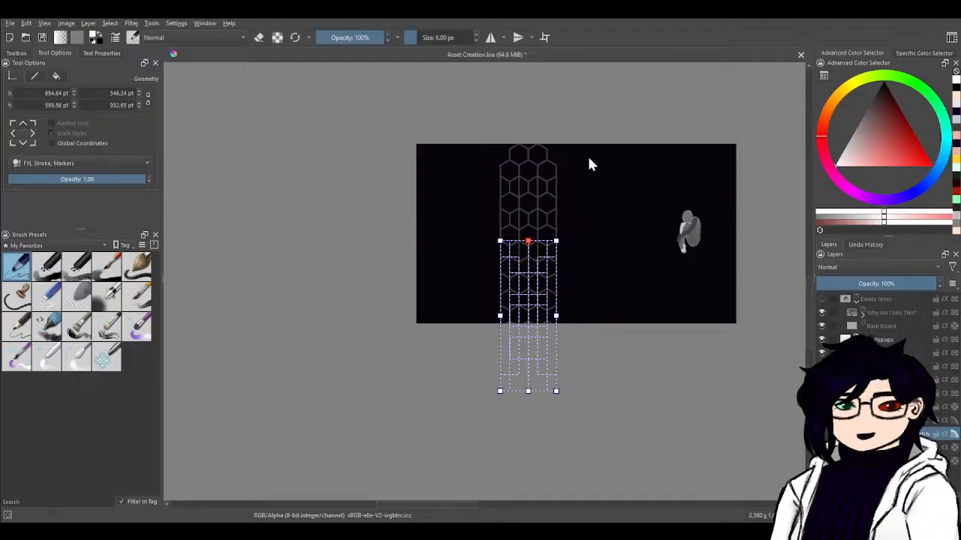
{"action": "left_click_drag", "start_coordinate": [588, 155], "coordinate": [503, 264]}
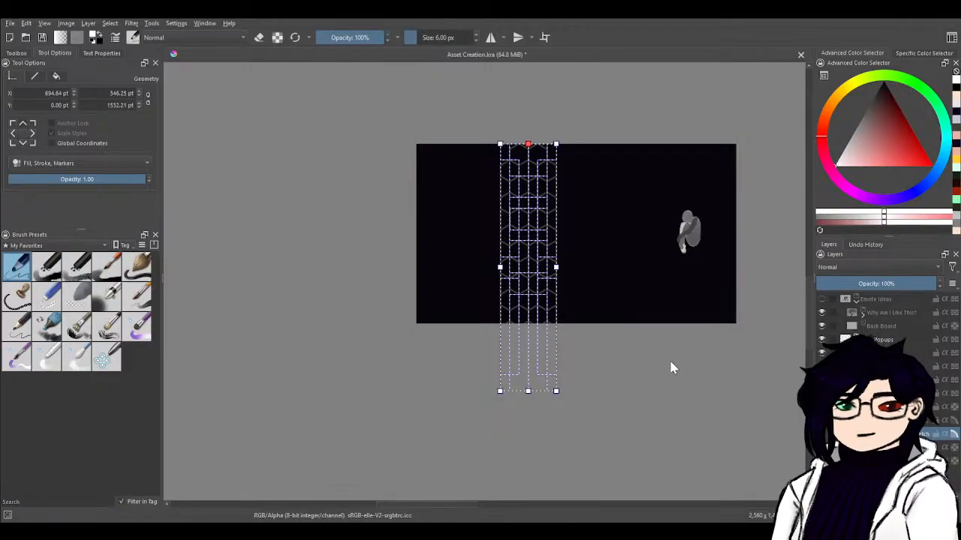
{"action": "left_click", "coordinate": [590, 169]}
{"action": "left_click_drag", "start_coordinate": [601, 142], "coordinate": [451, 420]}
{"action": "left_click_drag", "start_coordinate": [607, 97], "coordinate": [399, 441]}
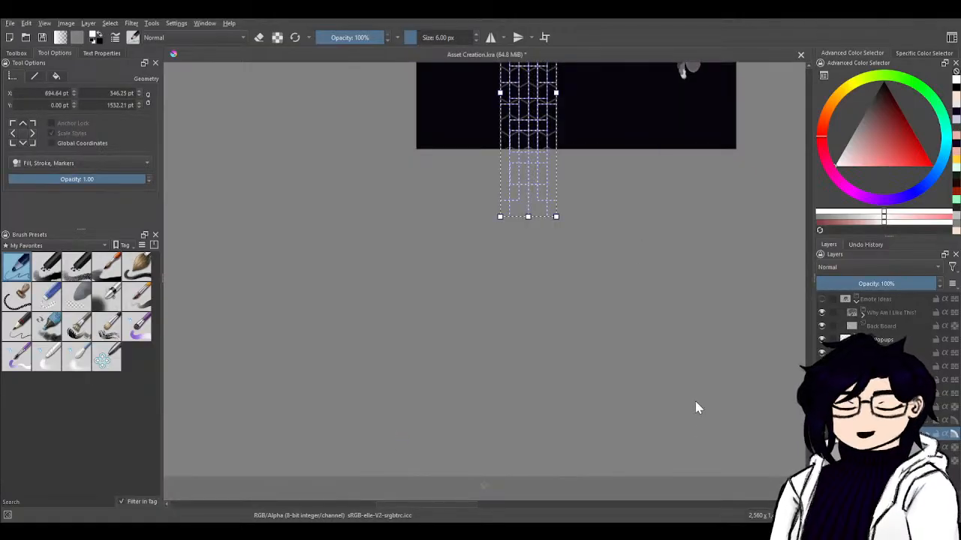
{"action": "scroll", "coordinate": [576, 308], "scroll_direction": "up", "scroll_amount": 3}
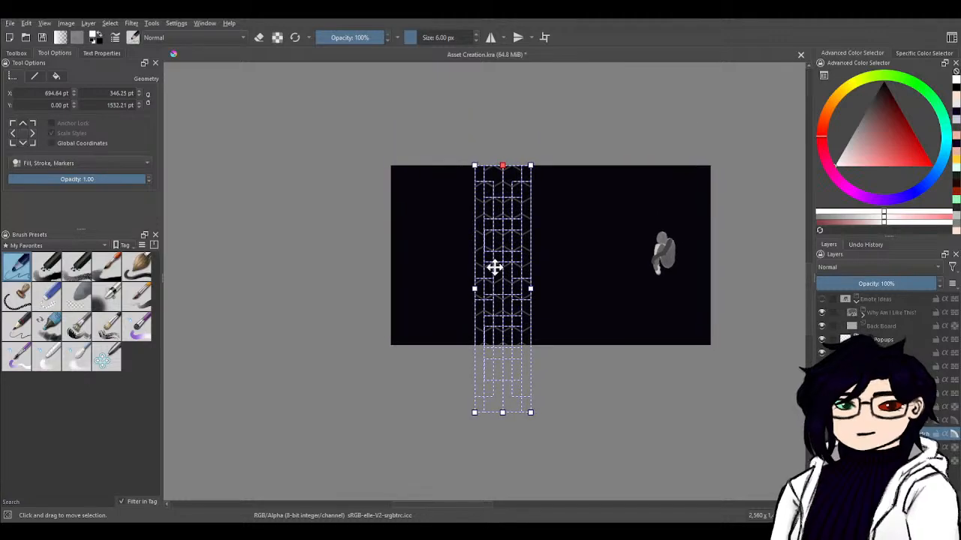
{"action": "scroll", "coordinate": [513, 248], "scroll_direction": "up", "scroll_amount": 3}
{"action": "scroll", "coordinate": [513, 249], "scroll_direction": "down", "scroll_amount": 2}
{"action": "scroll", "coordinate": [513, 249], "scroll_direction": "up", "scroll_amount": 2}
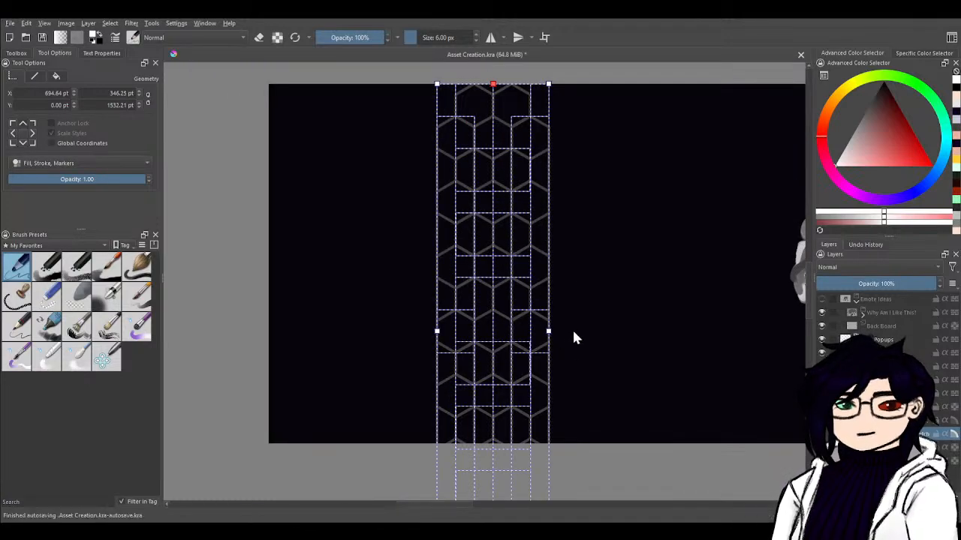
{"action": "left_click", "coordinate": [594, 369]}
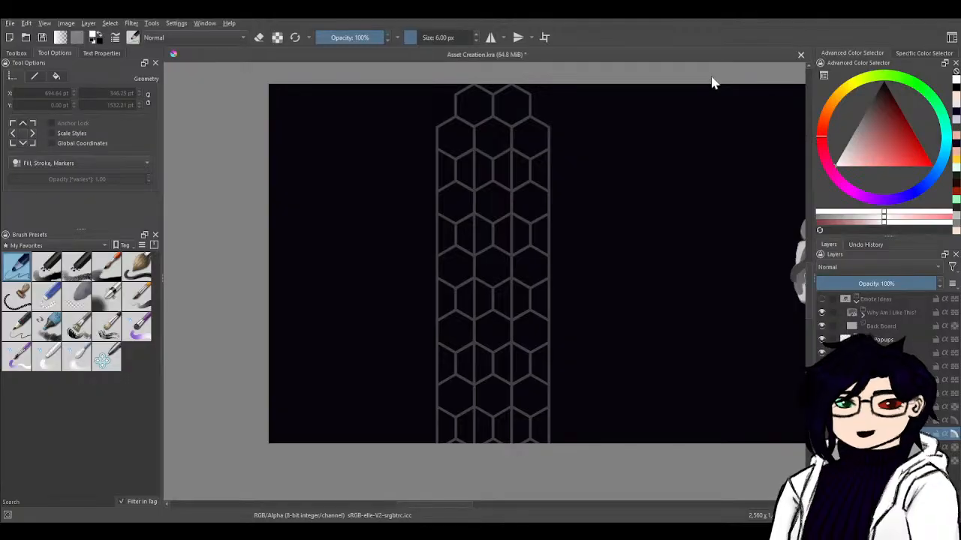
- Select the combined hexagon grid and rotate it clockwise into a steep diagonal
{"action": "scroll", "coordinate": [526, 223], "scroll_direction": "down", "scroll_amount": 2}
{"action": "scroll", "coordinate": [523, 224], "scroll_direction": "up", "scroll_amount": 2}
{"action": "left_click", "coordinate": [523, 223]}
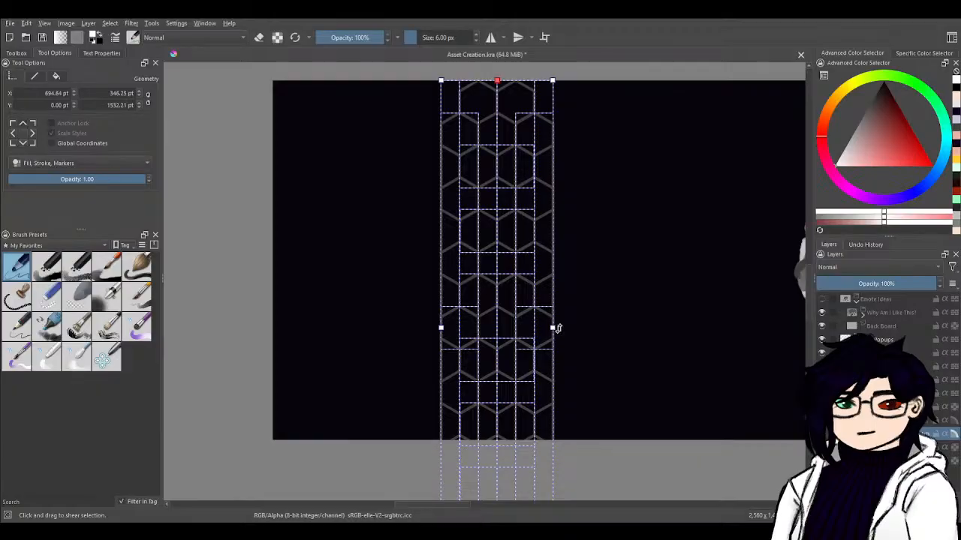
{"action": "left_click_drag", "start_coordinate": [577, 253], "coordinate": [570, 334]}
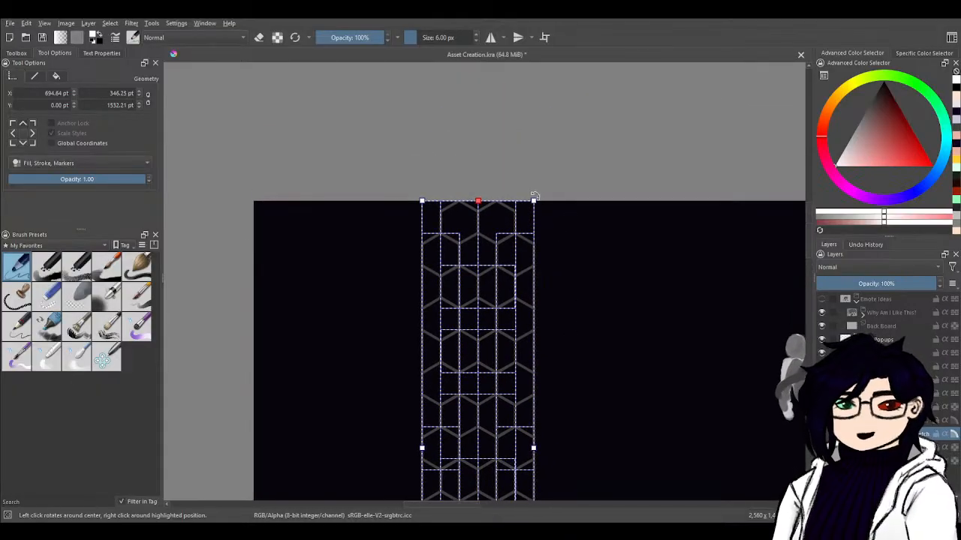
{"action": "left_click_drag", "start_coordinate": [541, 197], "coordinate": [713, 256]}
{"action": "left_click_drag", "start_coordinate": [566, 394], "coordinate": [478, 252]}
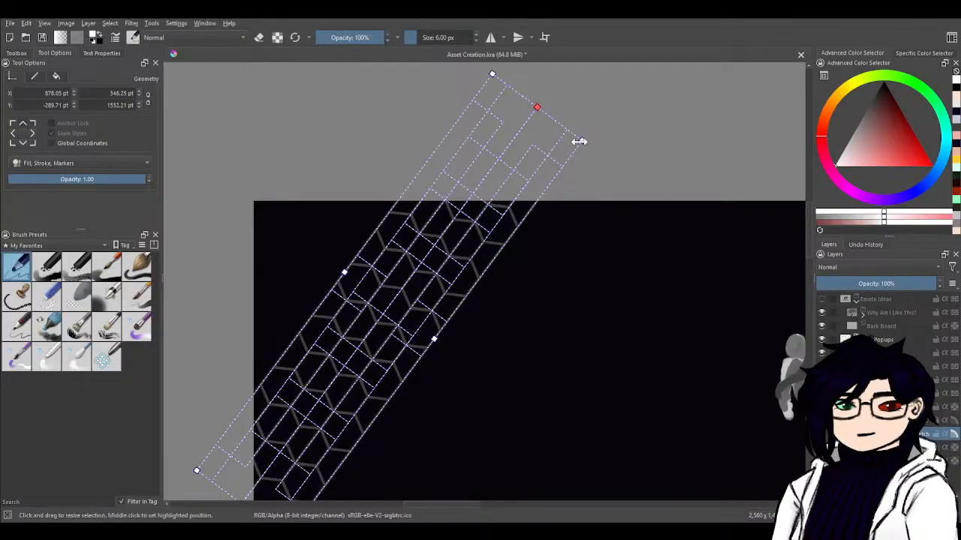
- Scale the diagonal grid down to about 240 × 1060 pt and move it across the canvas's upper-left corner, at about X 459, Y -209 pt
{"action": "left_click_drag", "start_coordinate": [577, 142], "coordinate": [501, 190]}
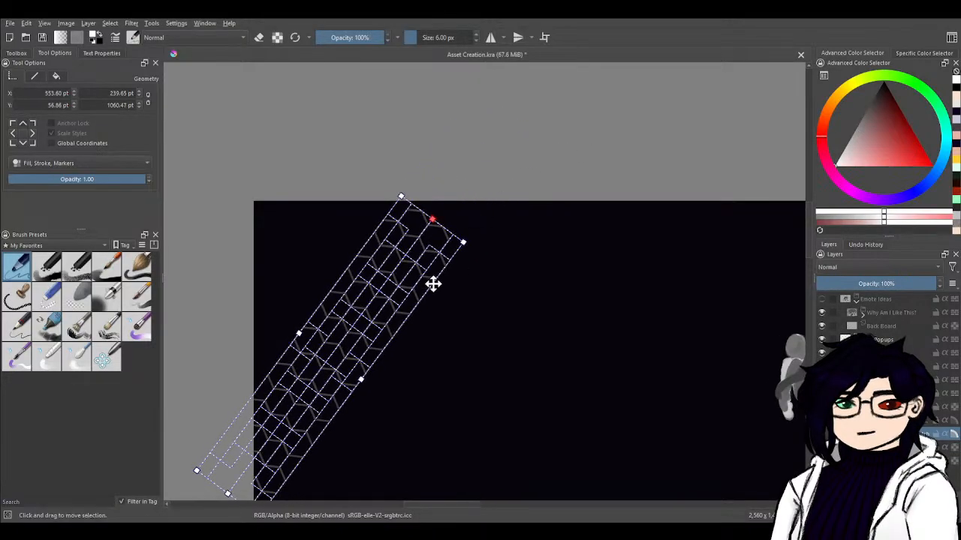
{"action": "left_click_drag", "start_coordinate": [404, 296], "coordinate": [357, 199]}
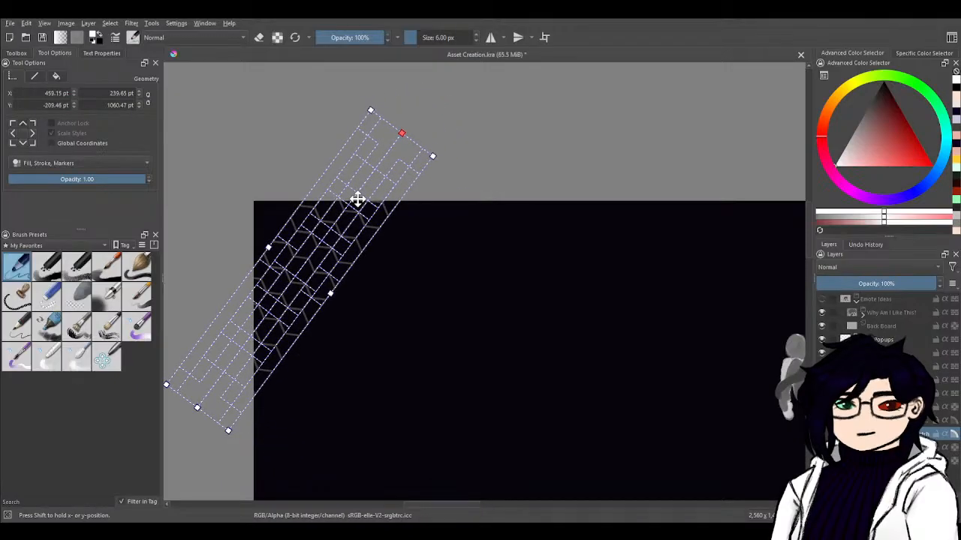
{"action": "scroll", "coordinate": [589, 432], "scroll_direction": "down", "scroll_amount": 2}
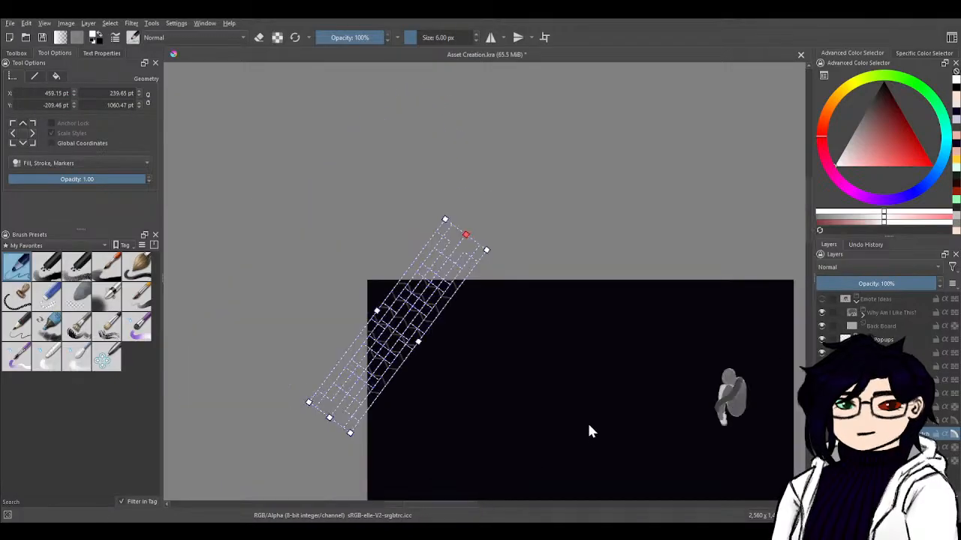
{"action": "left_click_drag", "start_coordinate": [563, 423], "coordinate": [451, 305]}
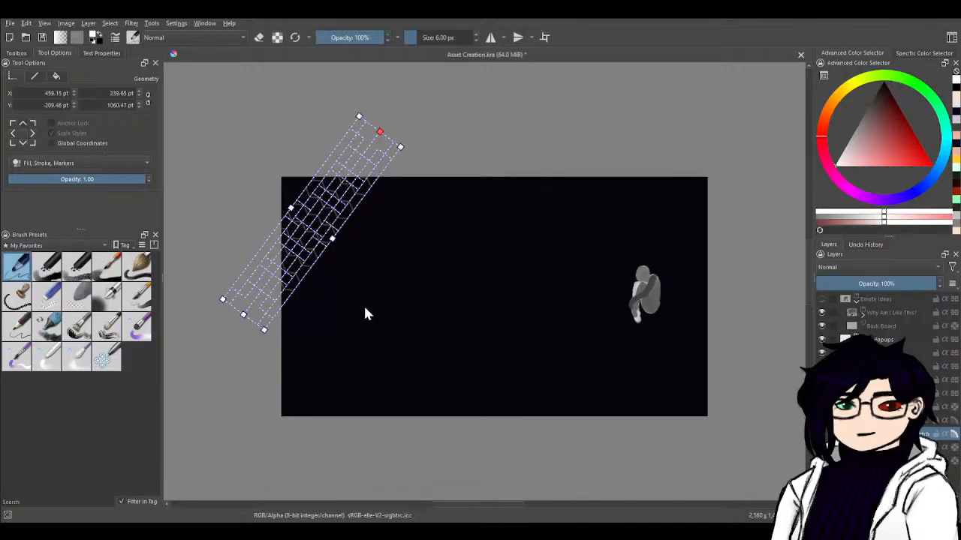
{"action": "left_click_drag", "start_coordinate": [365, 308], "coordinate": [406, 274]}
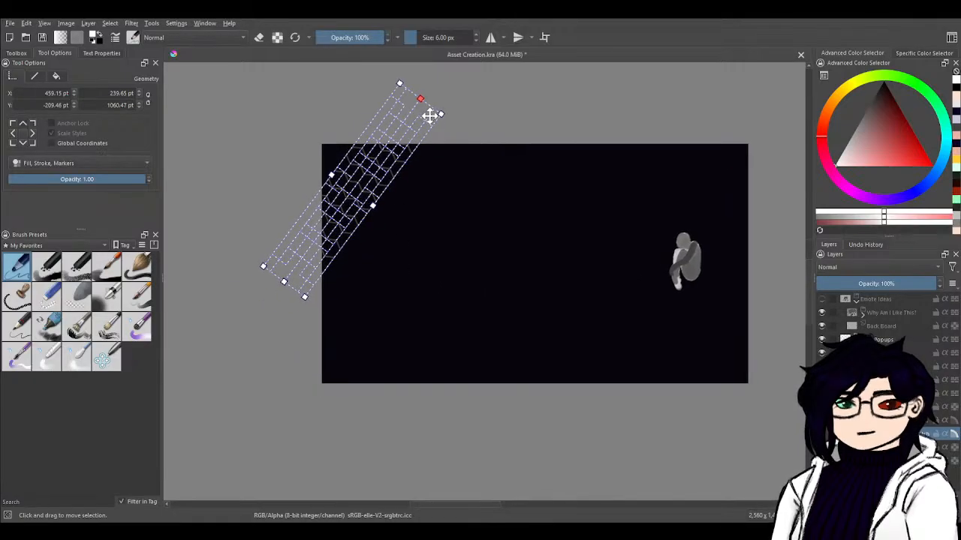
- Undo the diagonal hexagon grid's moves, scaling and rotation, back to the full-size upright grid
{"action": "left_click_drag", "start_coordinate": [399, 125], "coordinate": [439, 152]}
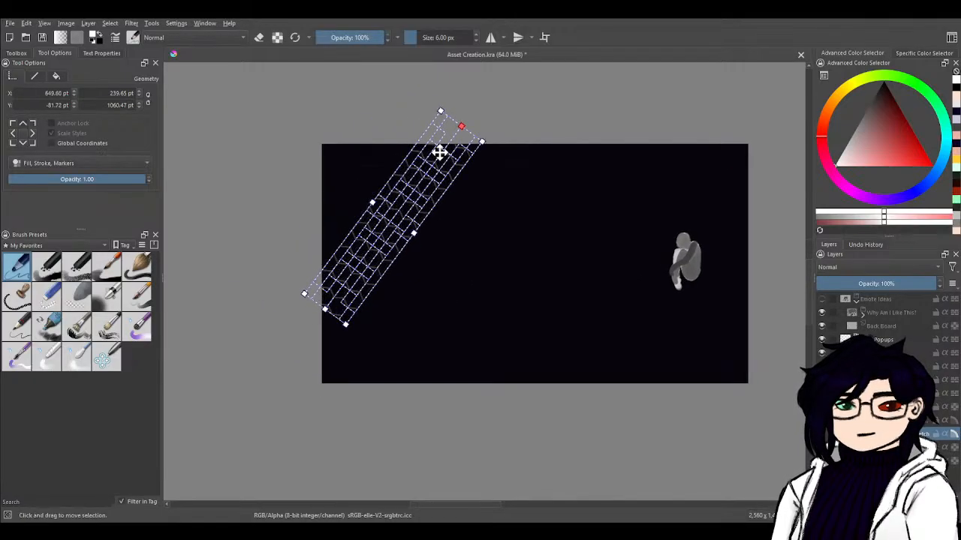
{"action": "key", "text": "ctrl+z"}
{"action": "key", "text": "ctrl+z"}
{"action": "key", "text": "ctrl+z"}
{"action": "key", "text": "ctrl+z"}
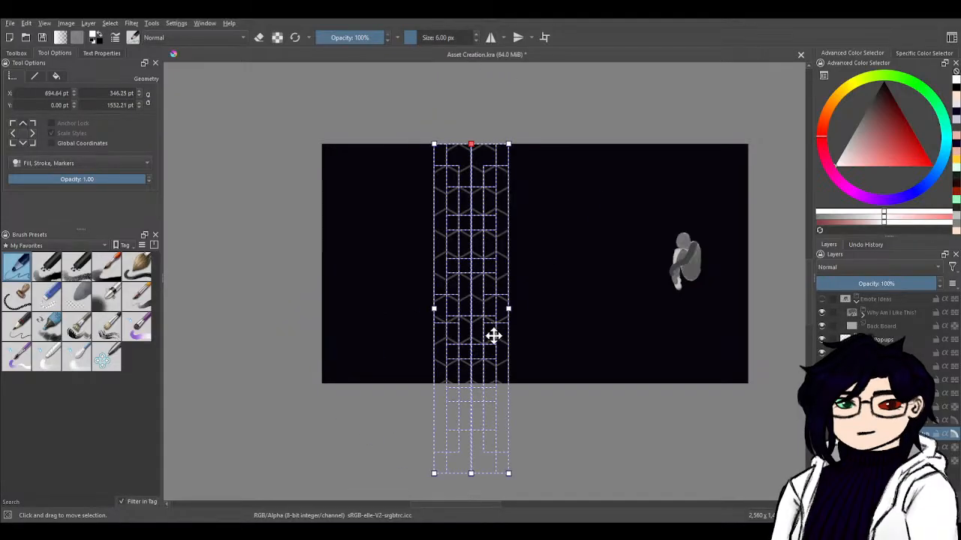
- Move the upright hexagon grid up past the canvas's top edge to about X 689, Y -130 pt
{"action": "left_click_drag", "start_coordinate": [551, 459], "coordinate": [537, 391]}
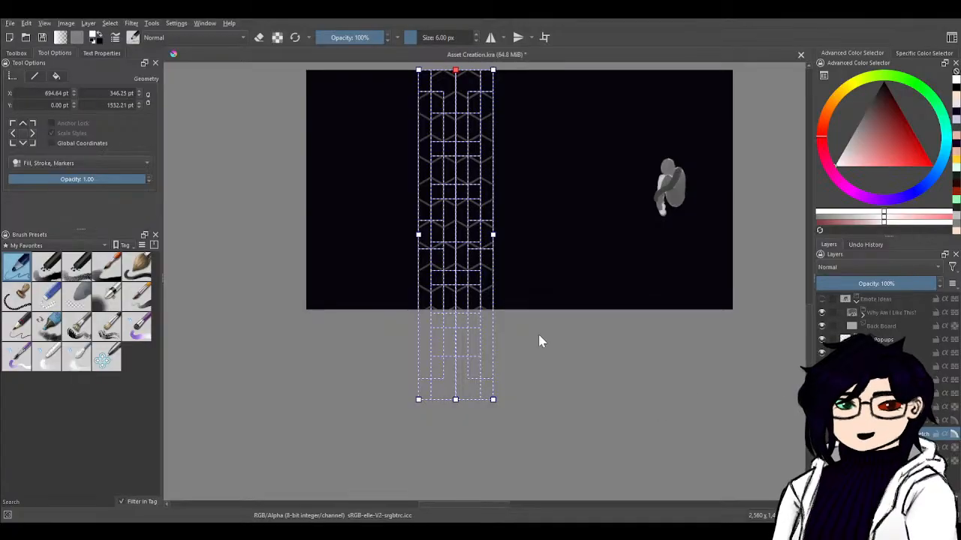
{"action": "left_click_drag", "start_coordinate": [595, 277], "coordinate": [652, 345]}
{"action": "scroll", "coordinate": [524, 350], "scroll_direction": "up", "scroll_amount": 2}
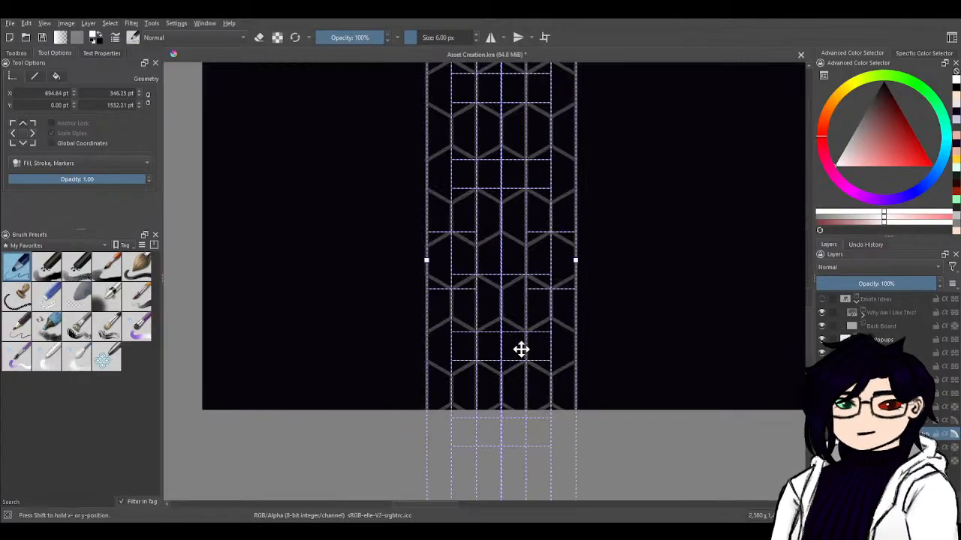
{"action": "left_click_drag", "start_coordinate": [521, 349], "coordinate": [518, 292]}
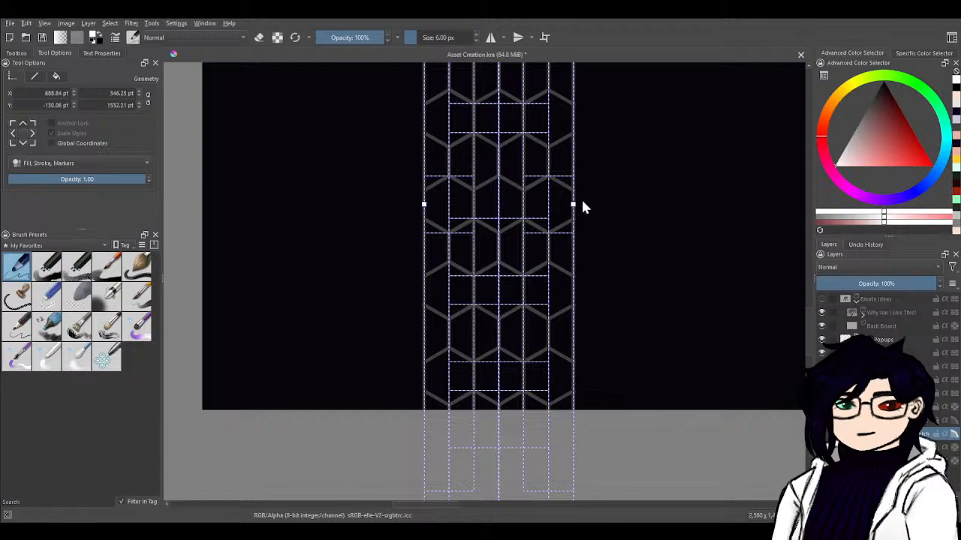
{"action": "scroll", "coordinate": [589, 300], "scroll_direction": "down", "scroll_amount": 4}
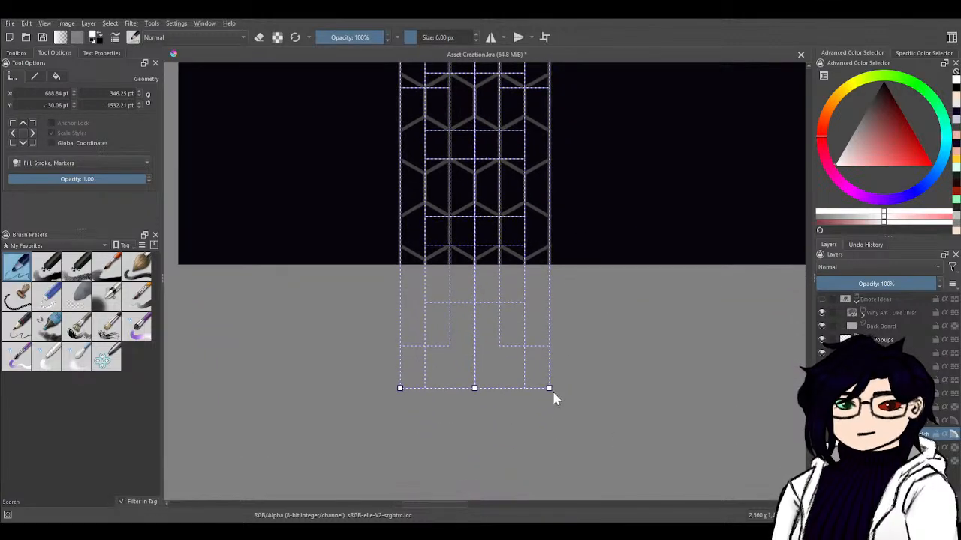
- Rotate the full-size grid clockwise into a steep diagonal, move it to about X 657, Y -222 pt, and clear the selection
{"action": "left_click_drag", "start_coordinate": [553, 399], "coordinate": [334, 414]}
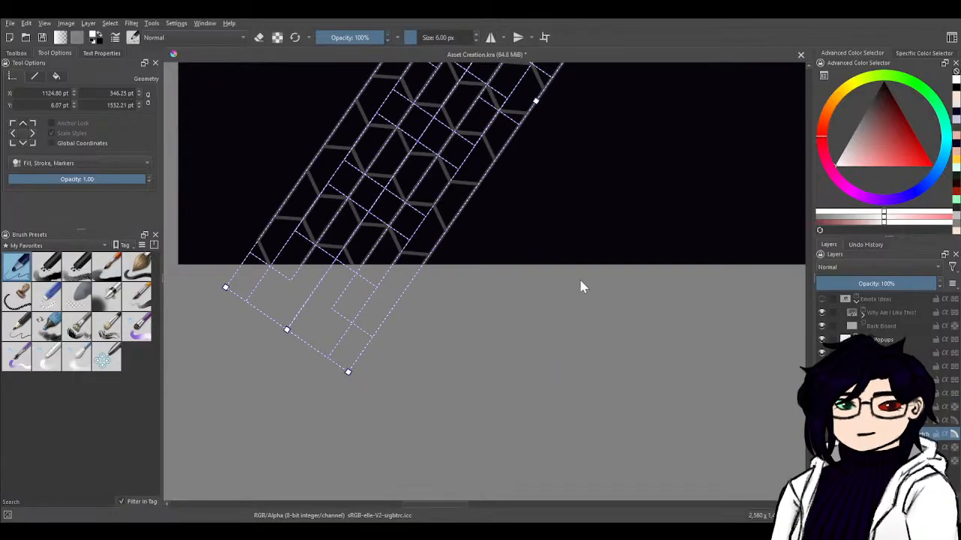
{"action": "scroll", "coordinate": [582, 286], "scroll_direction": "up", "scroll_amount": 2}
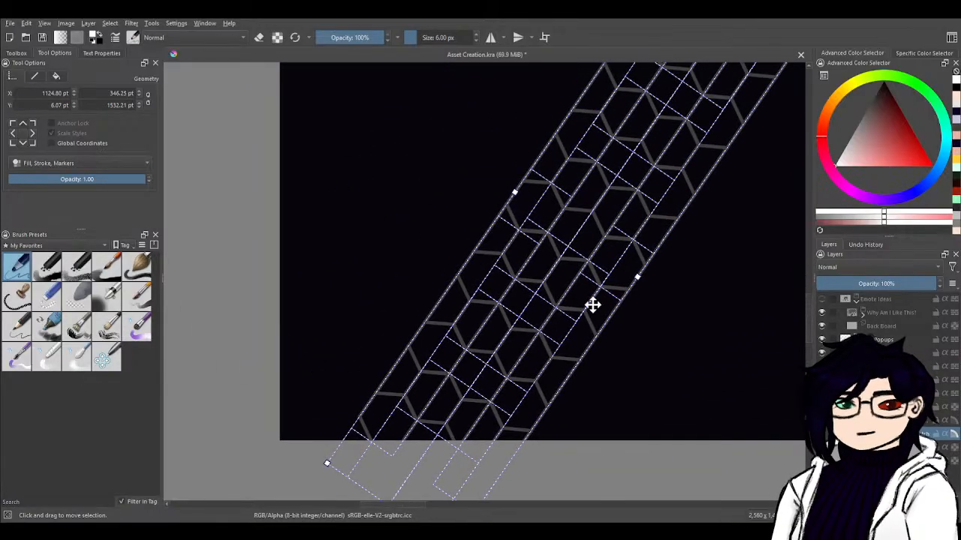
{"action": "left_click_drag", "start_coordinate": [592, 304], "coordinate": [410, 265]}
{"action": "left_click_drag", "start_coordinate": [367, 206], "coordinate": [368, 200]}
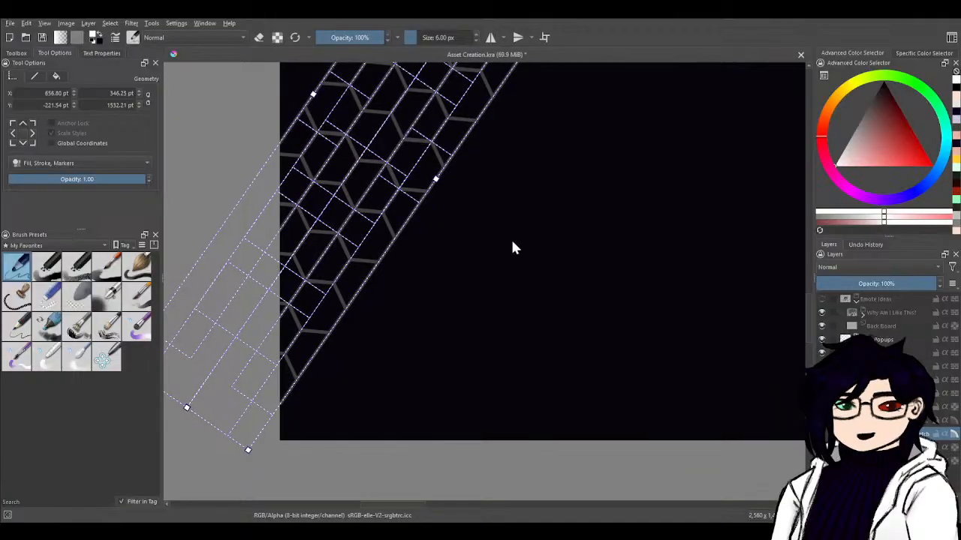
{"action": "left_click_drag", "start_coordinate": [541, 250], "coordinate": [652, 425]}
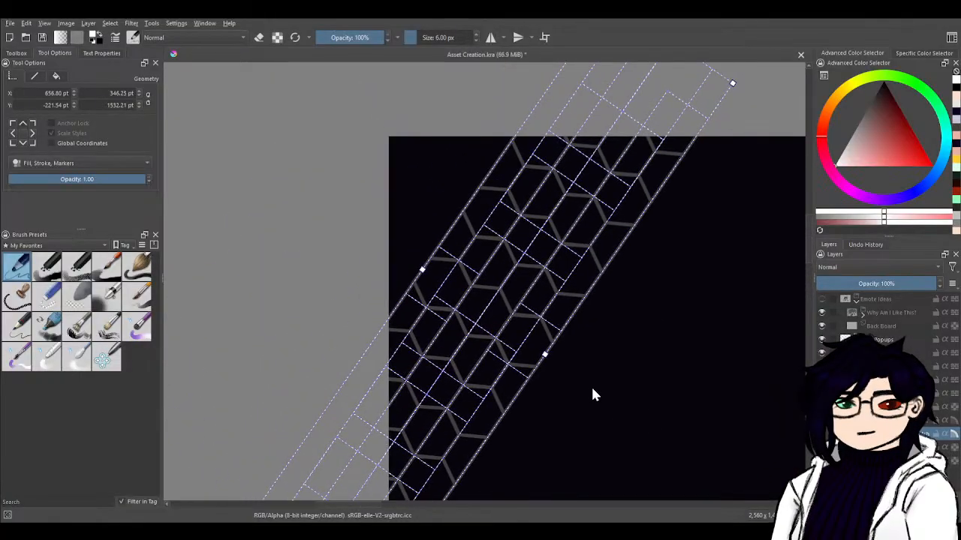
{"action": "left_click_drag", "start_coordinate": [592, 392], "coordinate": [617, 370]}
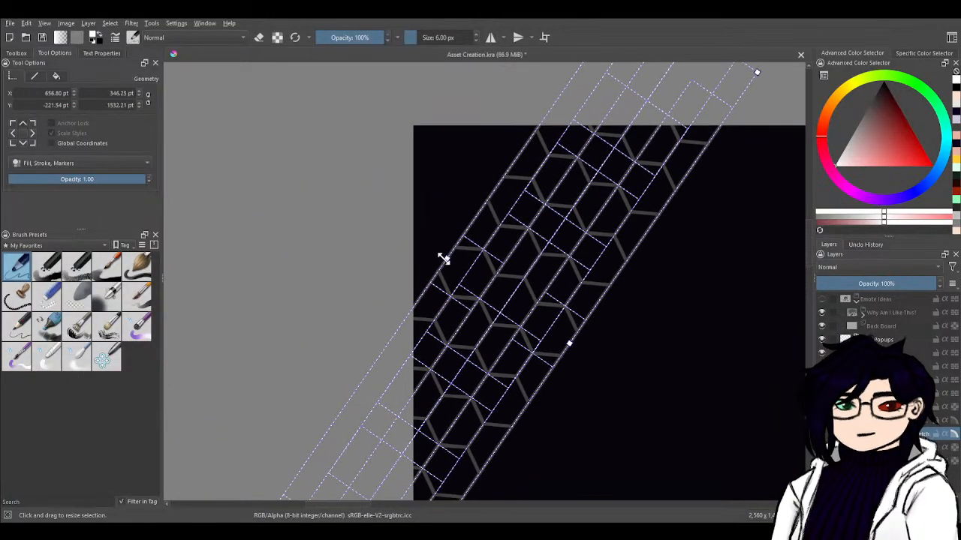
{"action": "left_click", "coordinate": [652, 382]}
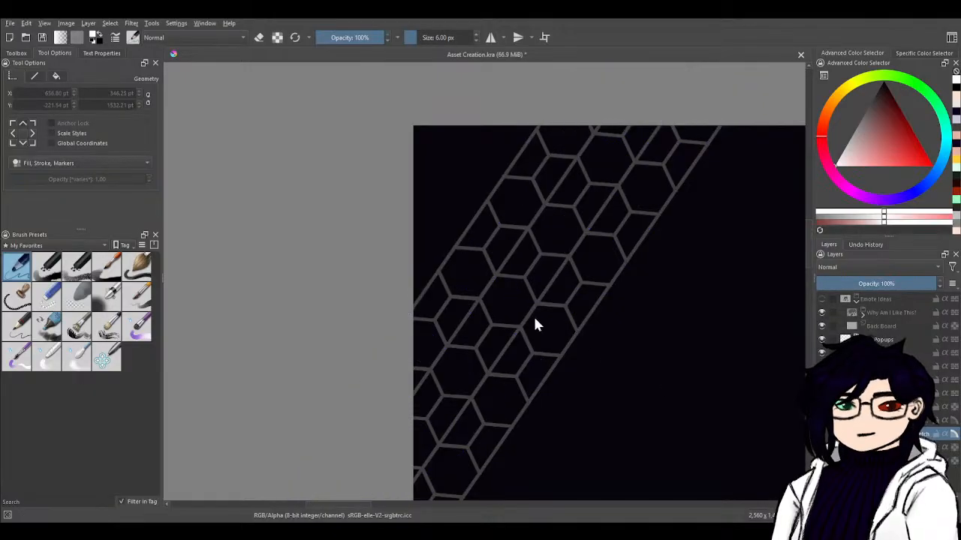
- Undo the full-size grid's last move and rotation
{"action": "key", "text": "ctrl+z"}
{"action": "key", "text": "ctrl+z"}
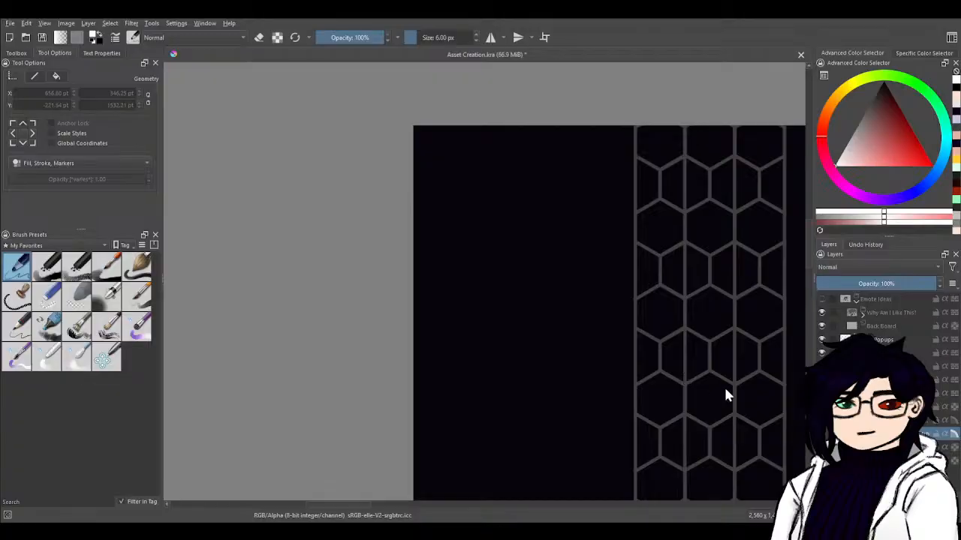
{"action": "left_click_drag", "start_coordinate": [725, 395], "coordinate": [523, 317]}
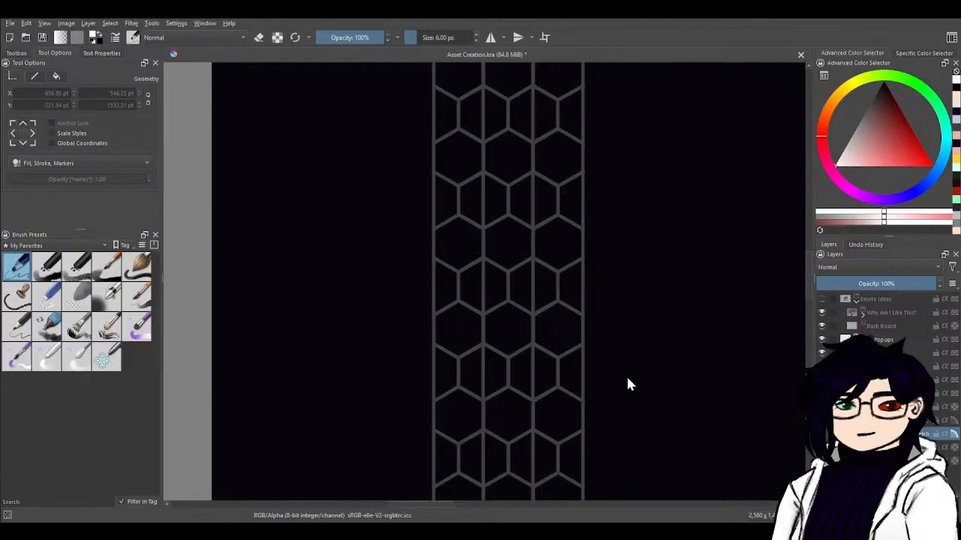
{"action": "left_click_drag", "start_coordinate": [646, 433], "coordinate": [635, 288]}
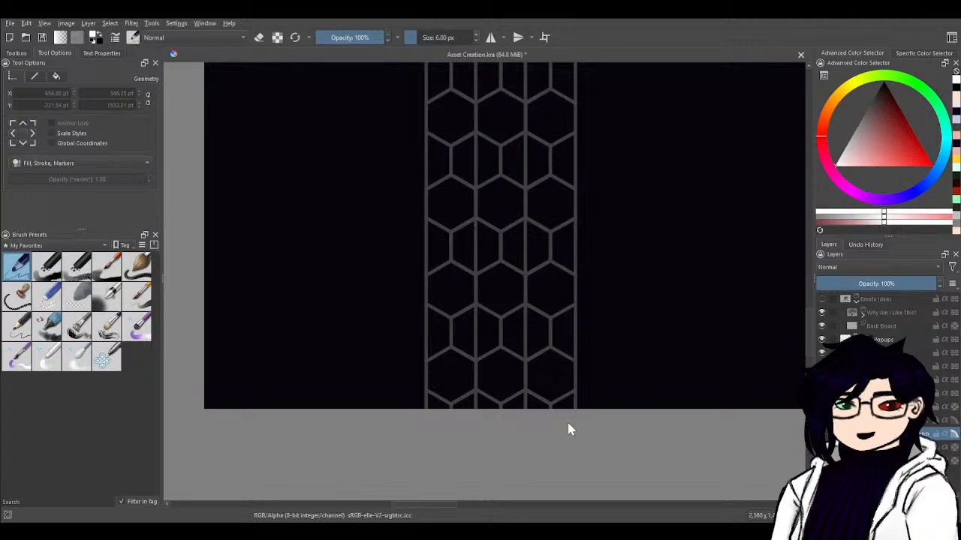
- Ungroup the tall hexagon grid, select the lower piece of its rightmost column as a check, and clear the selection
{"action": "left_click", "coordinate": [564, 369]}
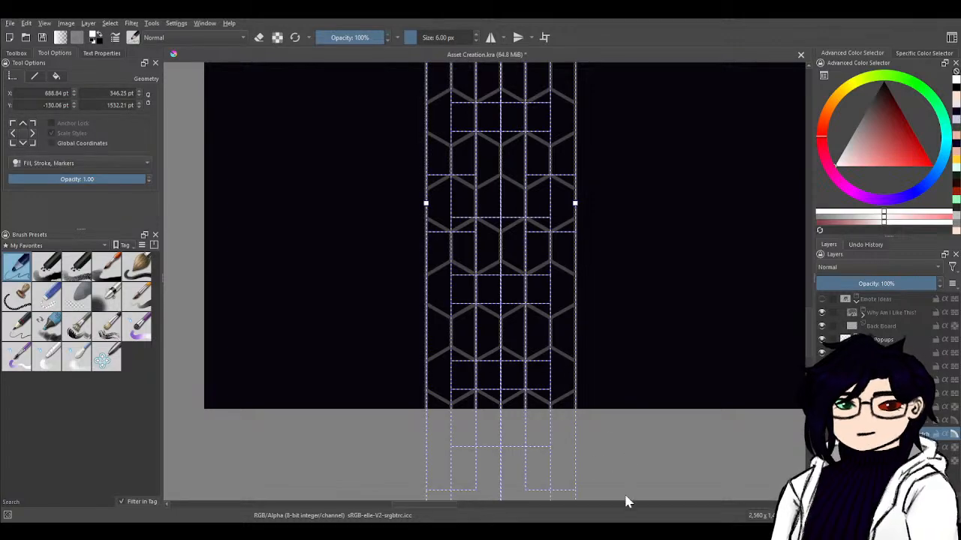
{"action": "left_click", "coordinate": [594, 352]}
{"action": "left_click", "coordinate": [573, 340]}
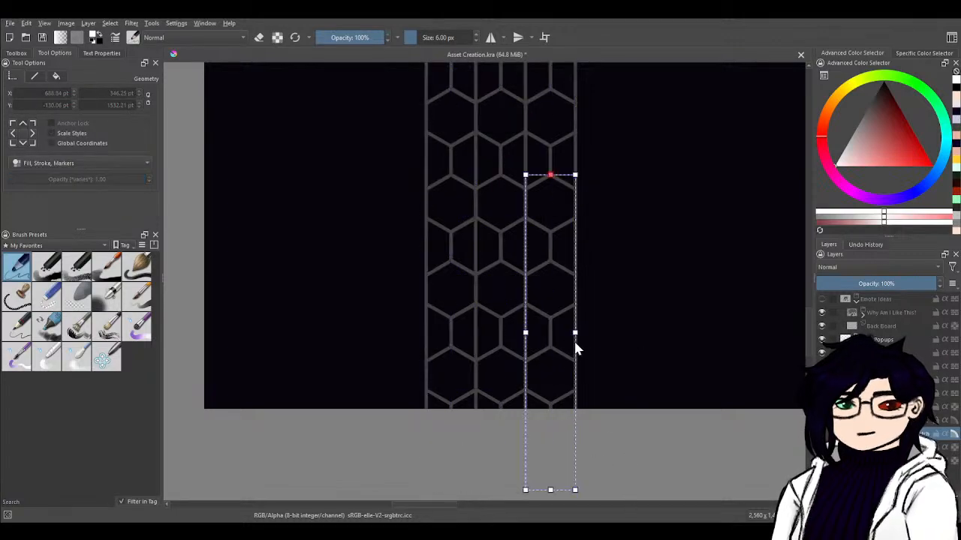
{"action": "left_click", "coordinate": [697, 225]}
- Select the rightmost column's lower and upper pieces together and show their nodes with the Edit Shapes tool
{"action": "scroll", "coordinate": [645, 221], "scroll_direction": "up", "scroll_amount": 3}
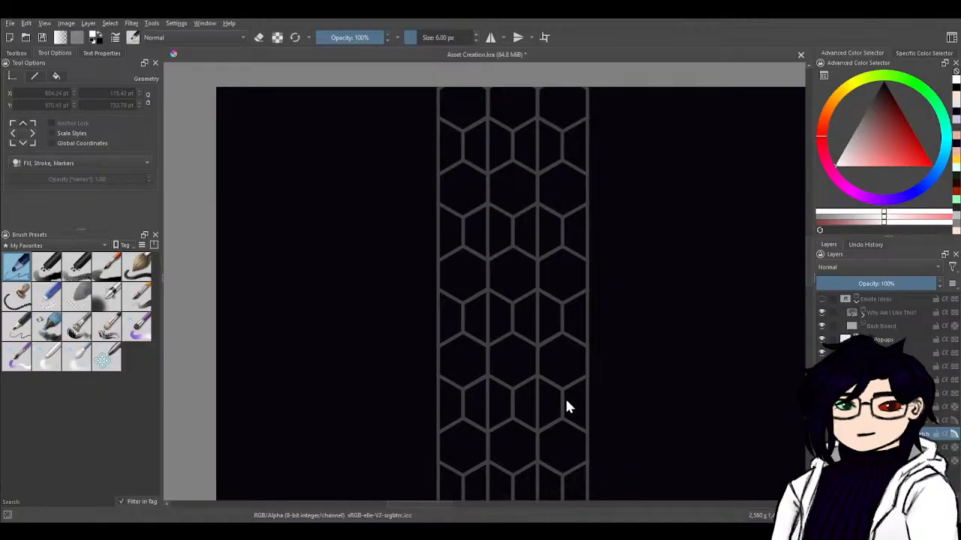
{"action": "left_click", "coordinate": [577, 463]}
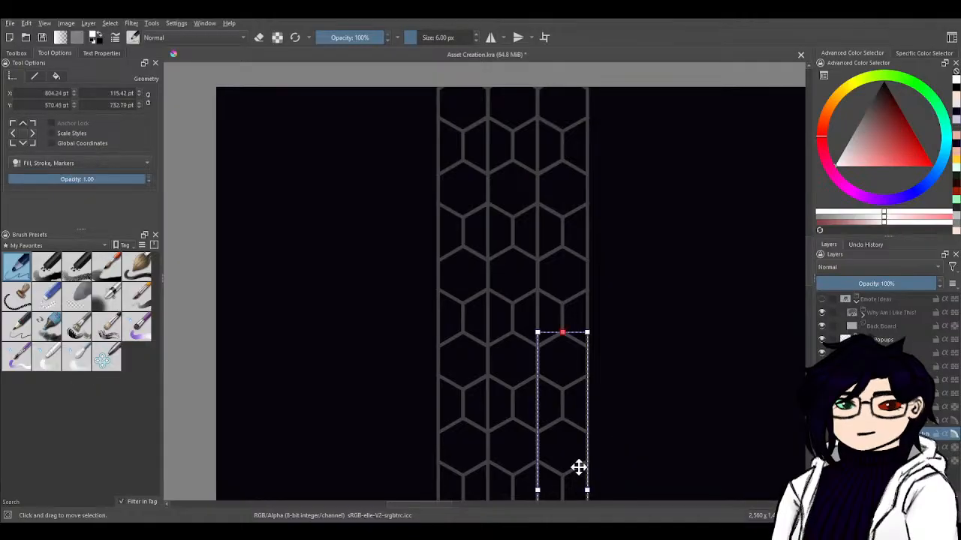
{"action": "left_click", "coordinate": [573, 261], "text": "shift"}
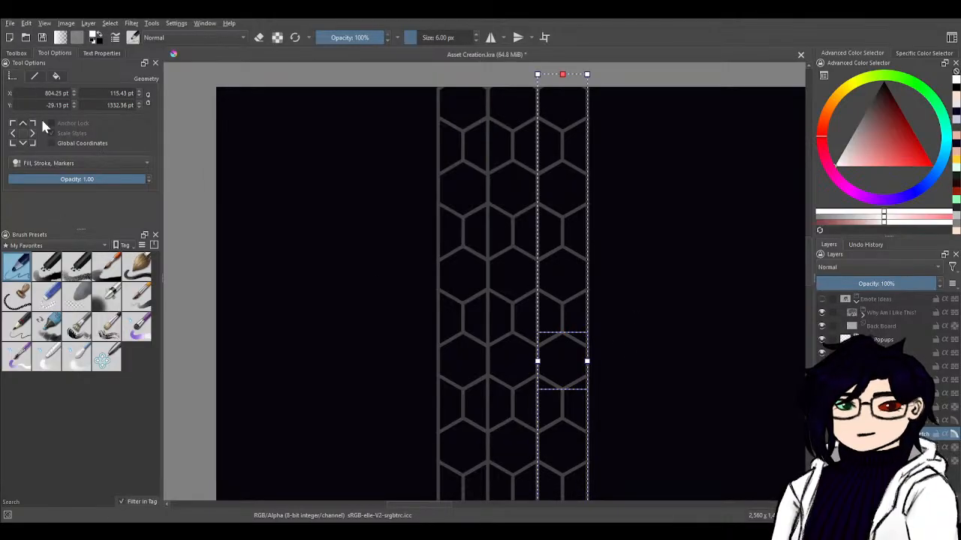
{"action": "left_click", "coordinate": [17, 52]}
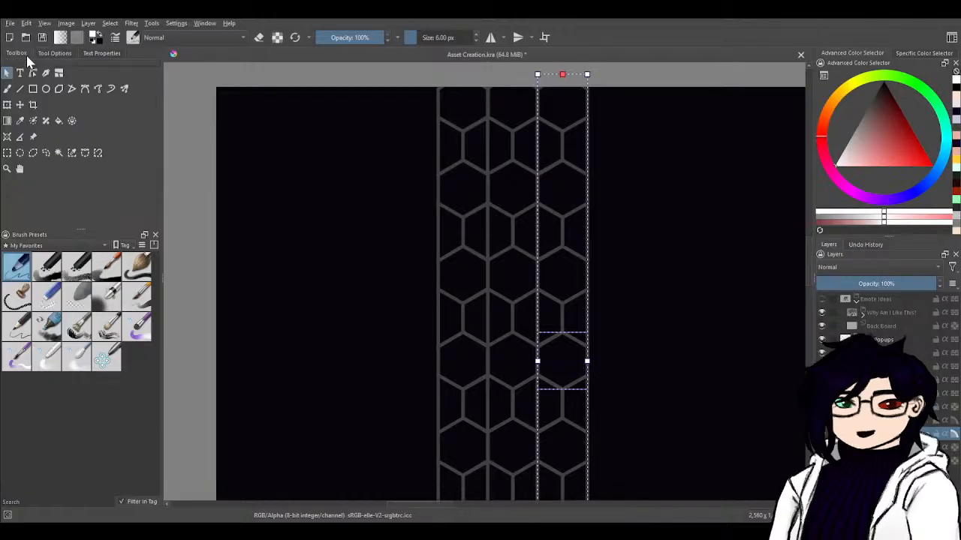
{"action": "left_click", "coordinate": [33, 72]}
- Examine the rightmost column's path nodes along its full height, both close up and in the whole-canvas view
{"action": "scroll", "coordinate": [725, 393], "scroll_direction": "down", "scroll_amount": 3}
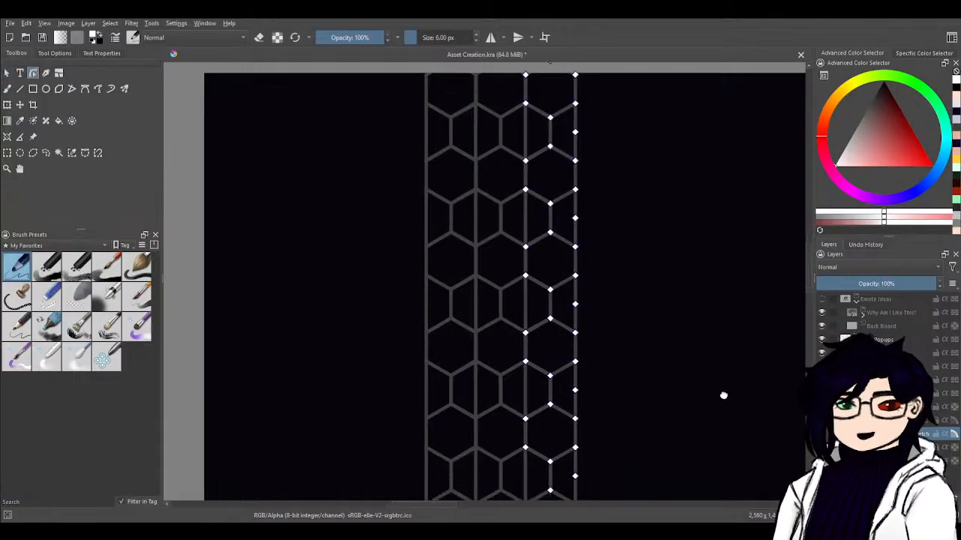
{"action": "scroll", "coordinate": [660, 315], "scroll_direction": "up", "scroll_amount": 4}
{"action": "scroll", "coordinate": [535, 369], "scroll_direction": "down", "scroll_amount": 4}
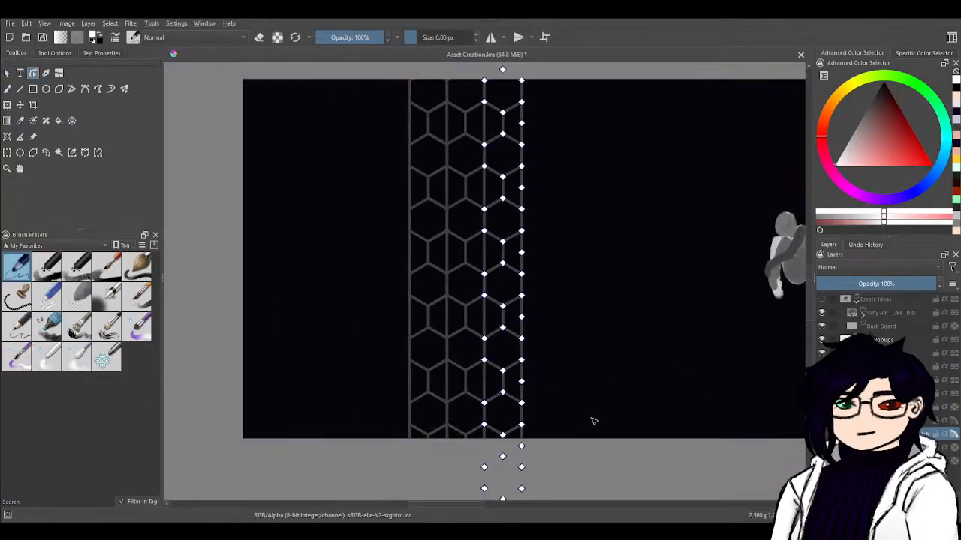
{"action": "left_click_drag", "start_coordinate": [593, 421], "coordinate": [644, 372]}
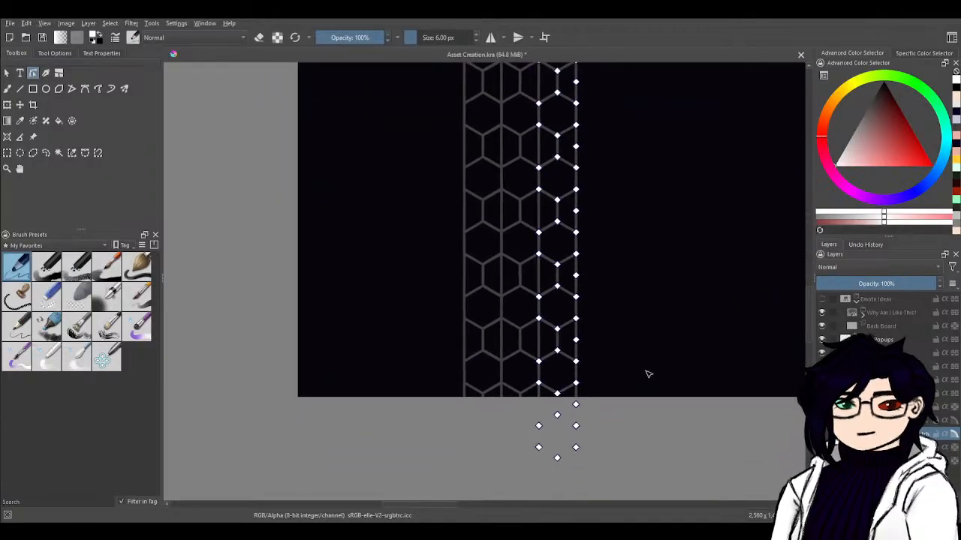
{"action": "scroll", "coordinate": [605, 315], "scroll_direction": "up", "scroll_amount": 3}
{"action": "scroll", "coordinate": [597, 316], "scroll_direction": "up", "scroll_amount": 1}
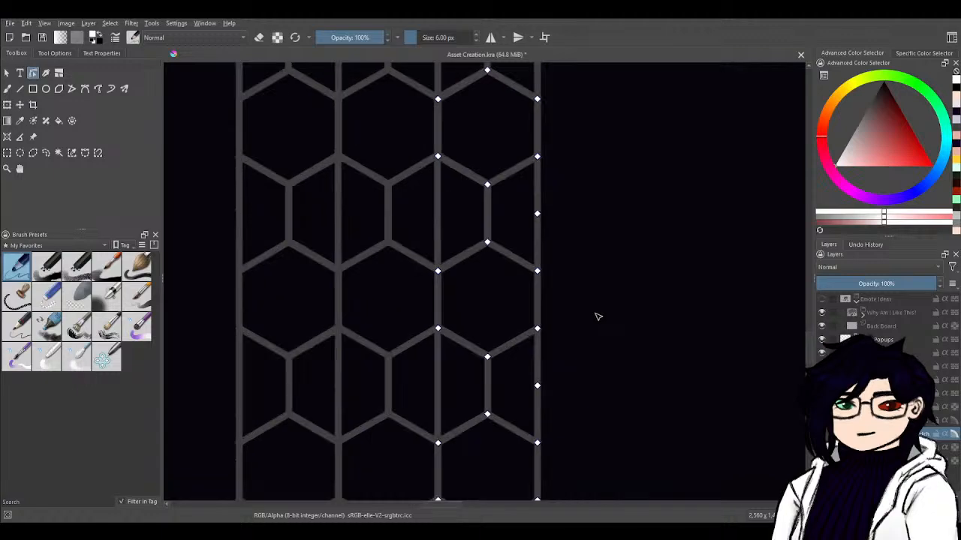
{"action": "scroll", "coordinate": [598, 316], "scroll_direction": "down", "scroll_amount": 3}
{"action": "scroll", "coordinate": [597, 316], "scroll_direction": "down", "scroll_amount": 1}
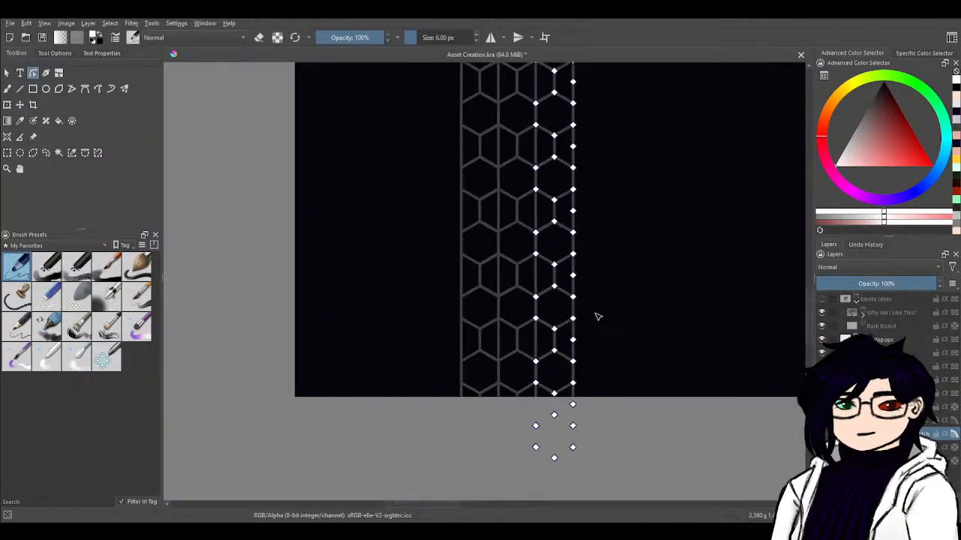
{"action": "scroll", "coordinate": [599, 315], "scroll_direction": "up", "scroll_amount": 3}
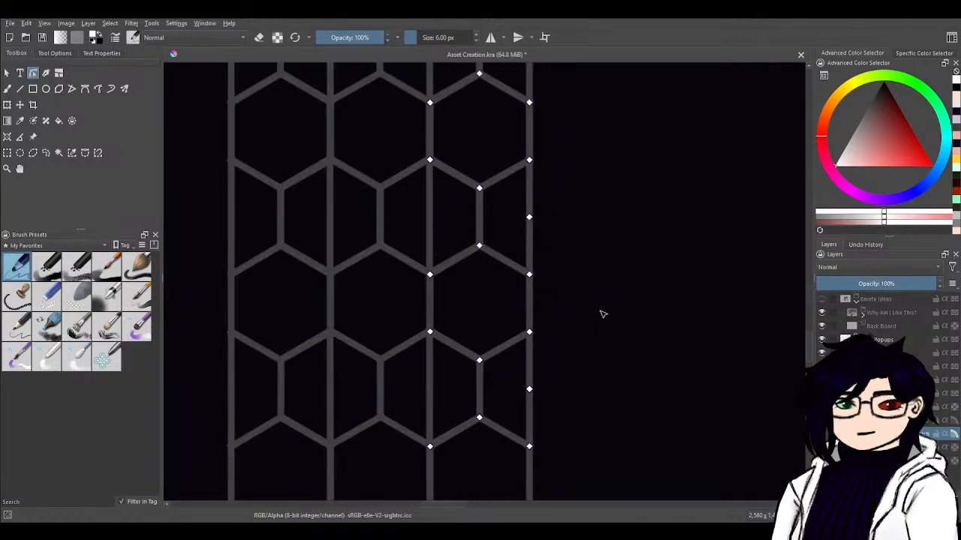
{"action": "scroll", "coordinate": [601, 314], "scroll_direction": "down", "scroll_amount": 5}
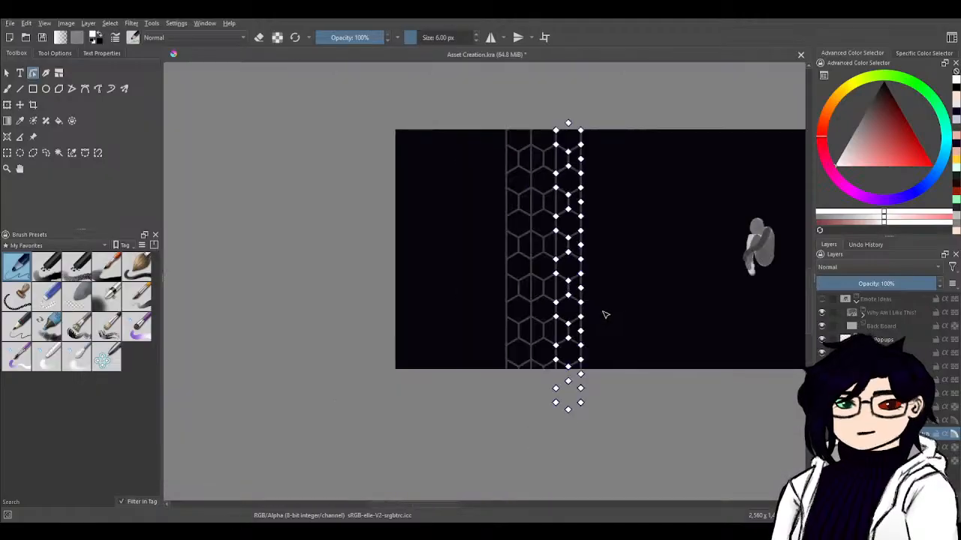
- With the Select Shapes tool, drop the rightmost column's selection and select the upper piece of the offset hexagon column beside it
{"action": "left_click", "coordinate": [7, 73]}
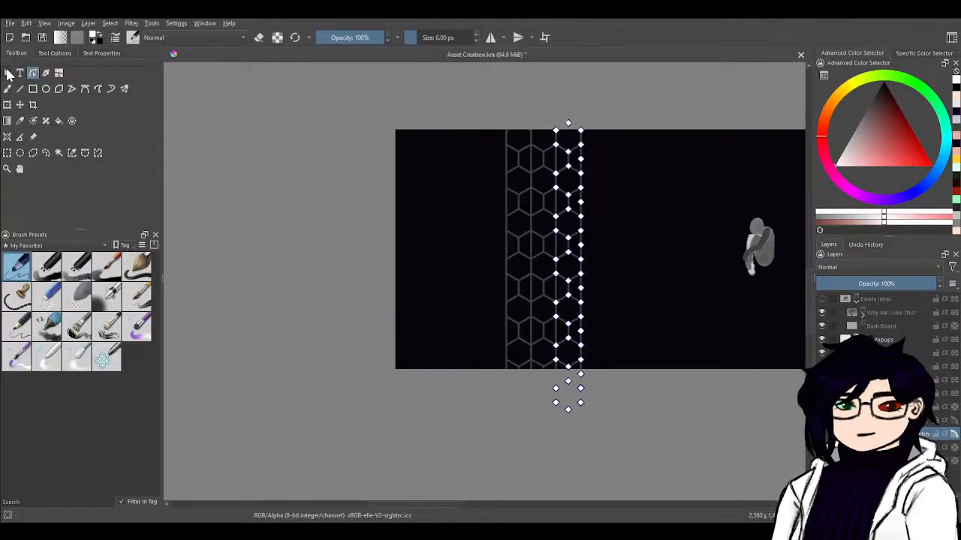
{"action": "left_click", "coordinate": [568, 259]}
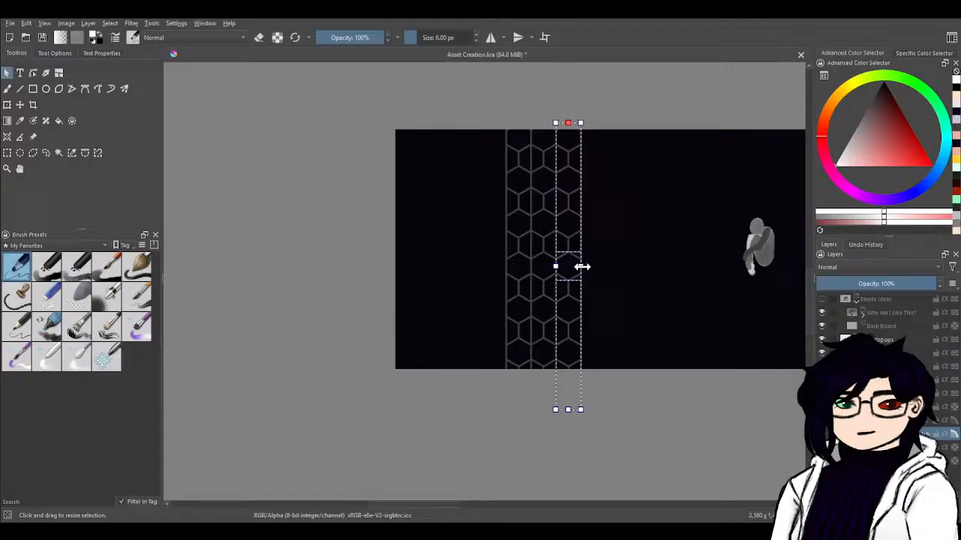
{"action": "left_click_drag", "start_coordinate": [576, 269], "coordinate": [580, 267]}
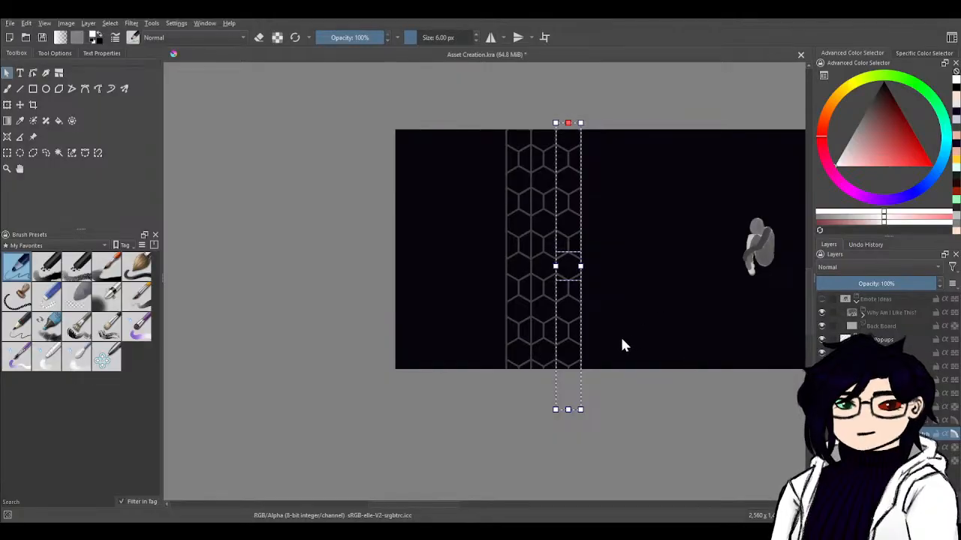
{"action": "left_click", "coordinate": [646, 328]}
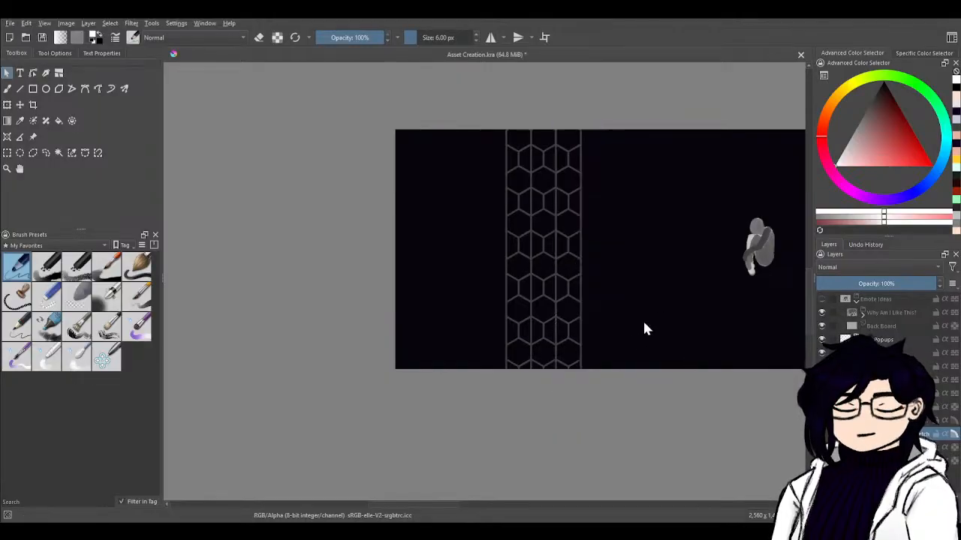
{"action": "left_click", "coordinate": [566, 338]}
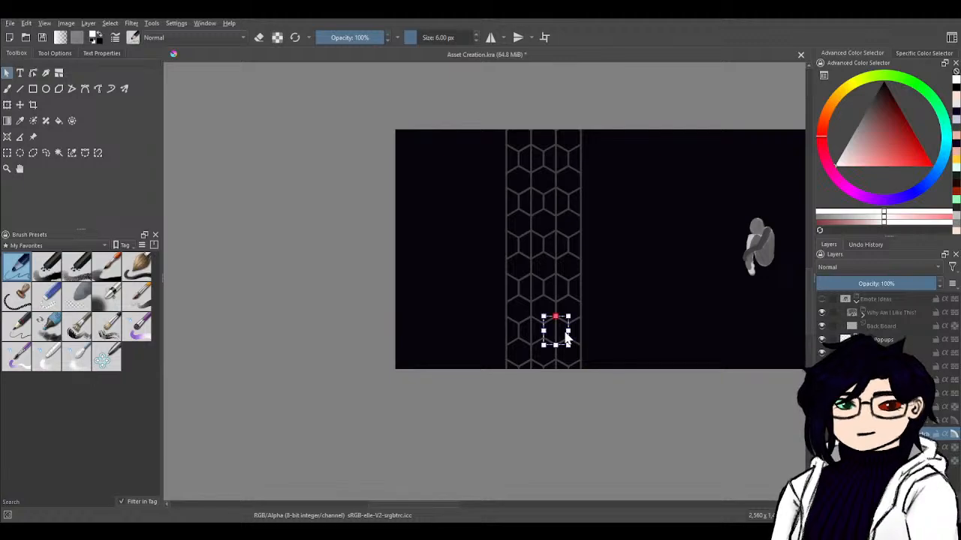
{"action": "left_click", "coordinate": [564, 282]}
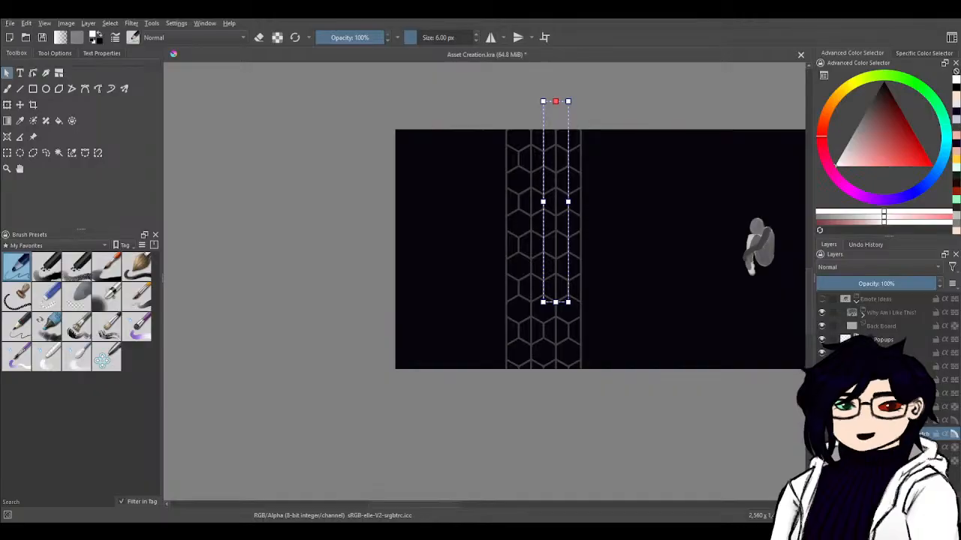
- Toggle the hexagon grid layer's visibility off and on repeatedly to check what it contains
{"action": "left_click", "coordinate": [821, 433]}
{"action": "left_click", "coordinate": [821, 434]}
{"action": "left_click", "coordinate": [821, 434]}
{"action": "left_click", "coordinate": [821, 434]}
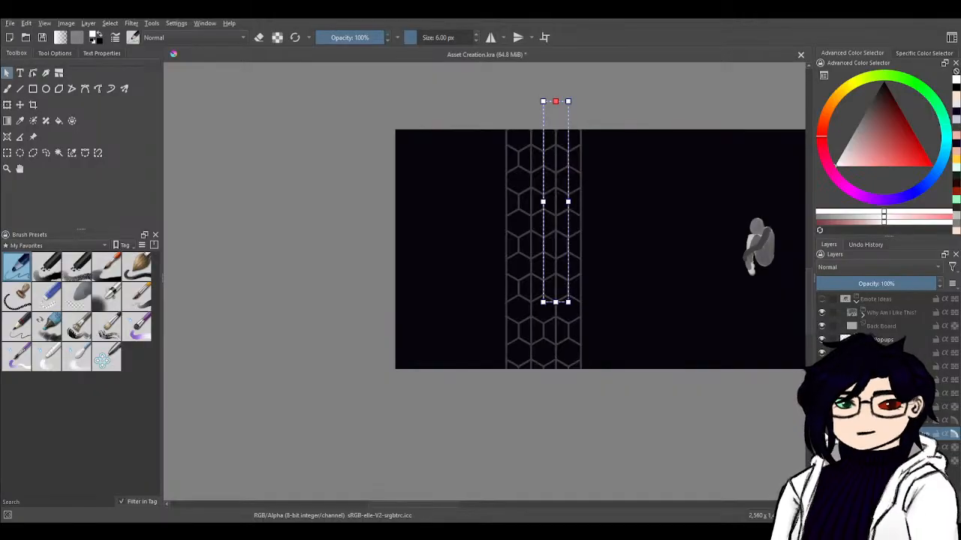
- Hide the hexagon grid layer, drop its shape selection and collapse its group, with the Freehand Brush active
{"action": "left_click", "coordinate": [821, 433]}
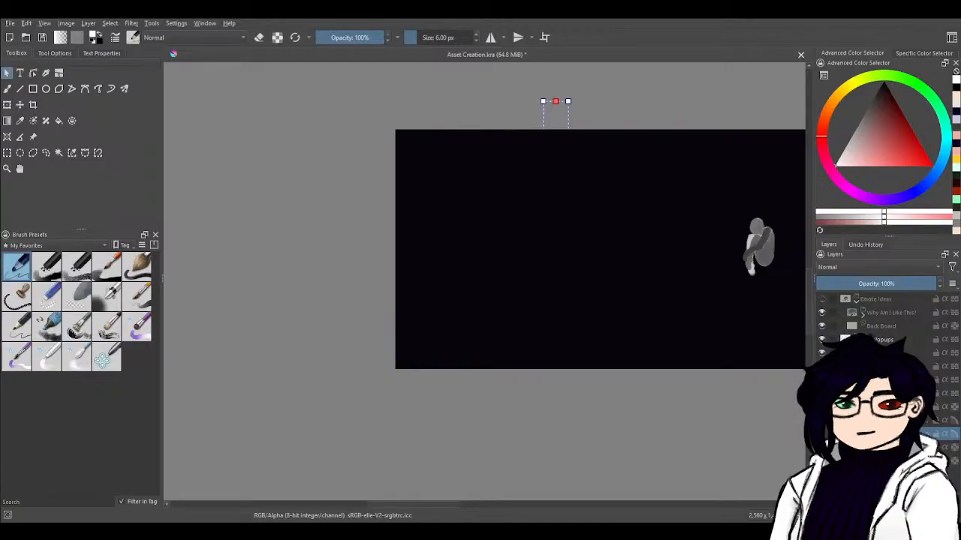
{"action": "left_click", "coordinate": [582, 338]}
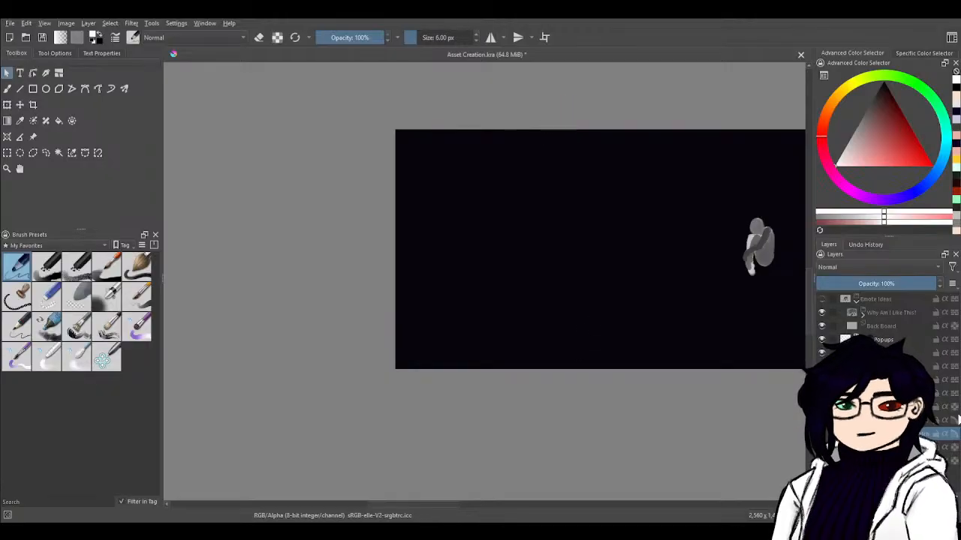
{"action": "key", "text": "b"}
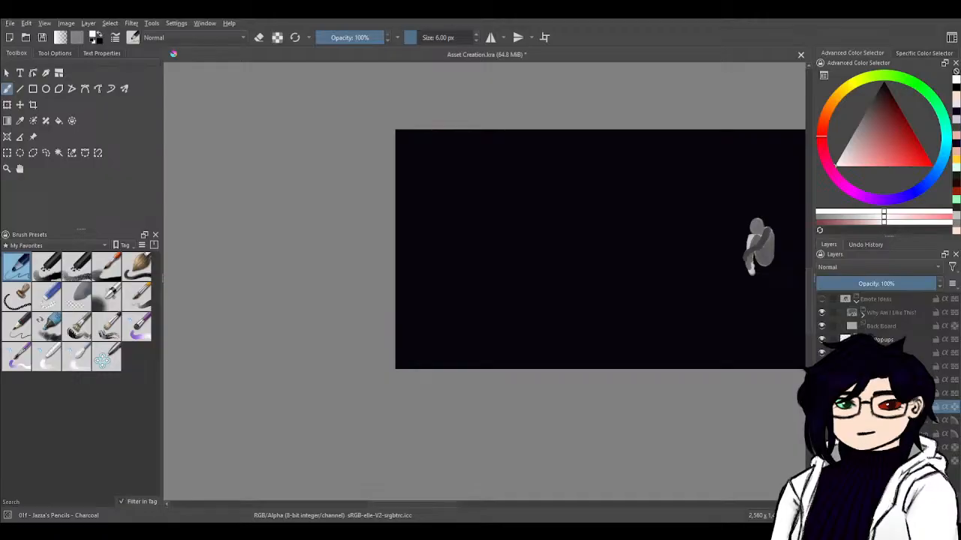
{"action": "left_click", "coordinate": [856, 395]}
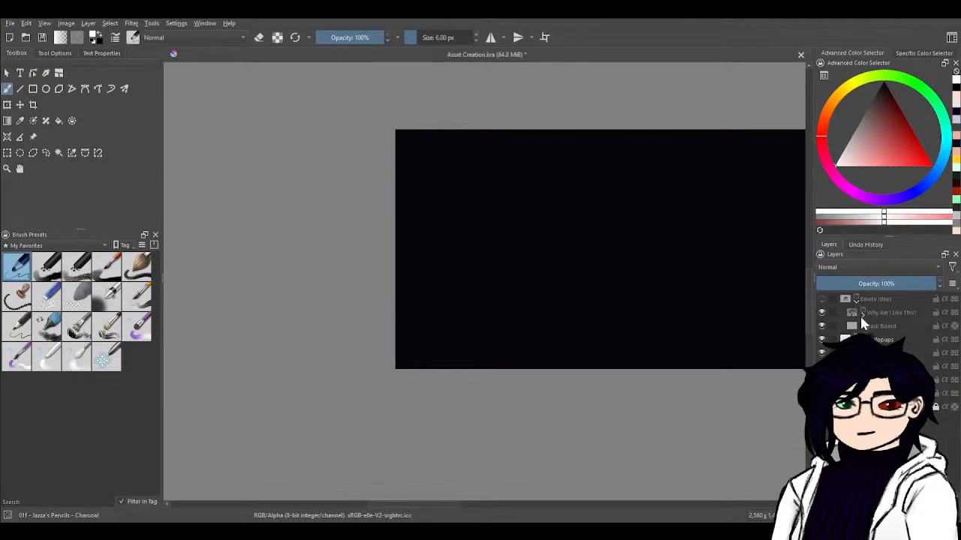
- Show the Emote Ideas group and hide the Why Am I Like This? drawing inside it
{"action": "left_click", "coordinate": [821, 298]}
{"action": "left_click_drag", "start_coordinate": [689, 298], "coordinate": [548, 350]}
{"action": "scroll", "coordinate": [508, 316], "scroll_direction": "up", "scroll_amount": 6}
{"action": "left_click_drag", "start_coordinate": [562, 235], "coordinate": [559, 418]}
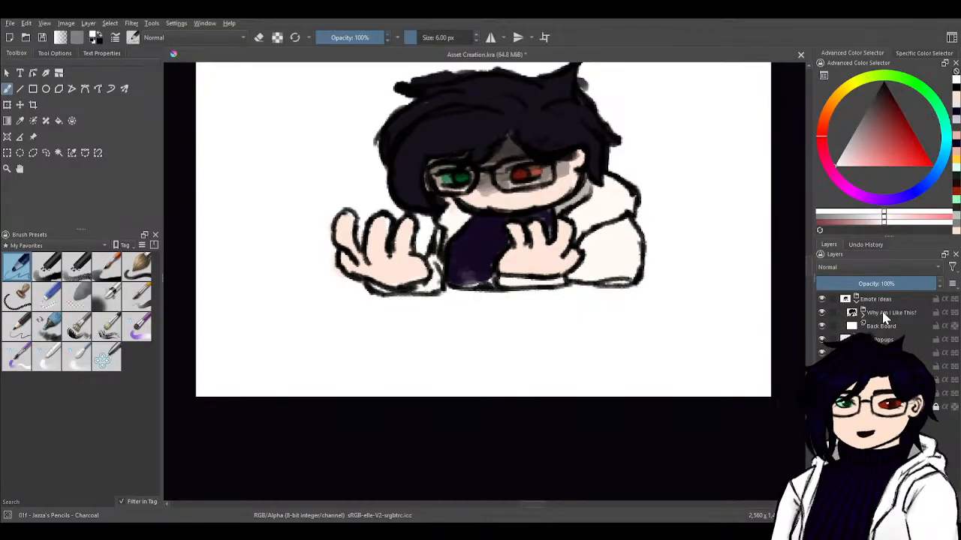
{"action": "left_click", "coordinate": [822, 313]}
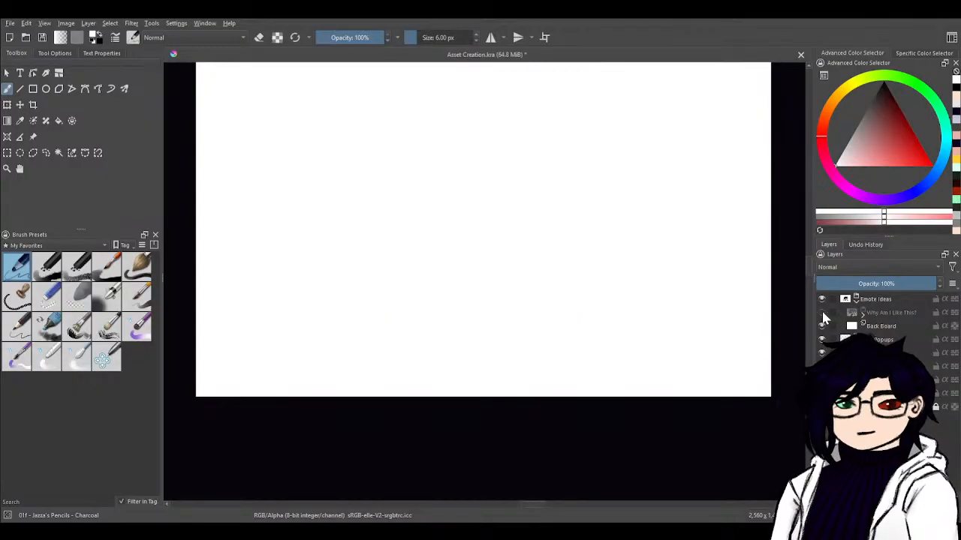
- Add a paint layer directly above Back Board and name it Sketch
{"action": "left_click", "coordinate": [881, 325]}
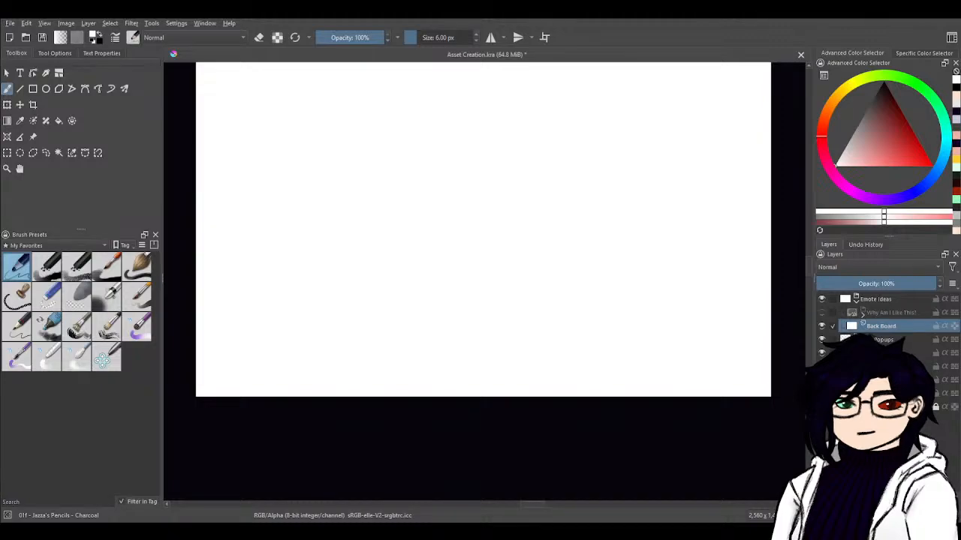
{"action": "key", "text": "Insert"}
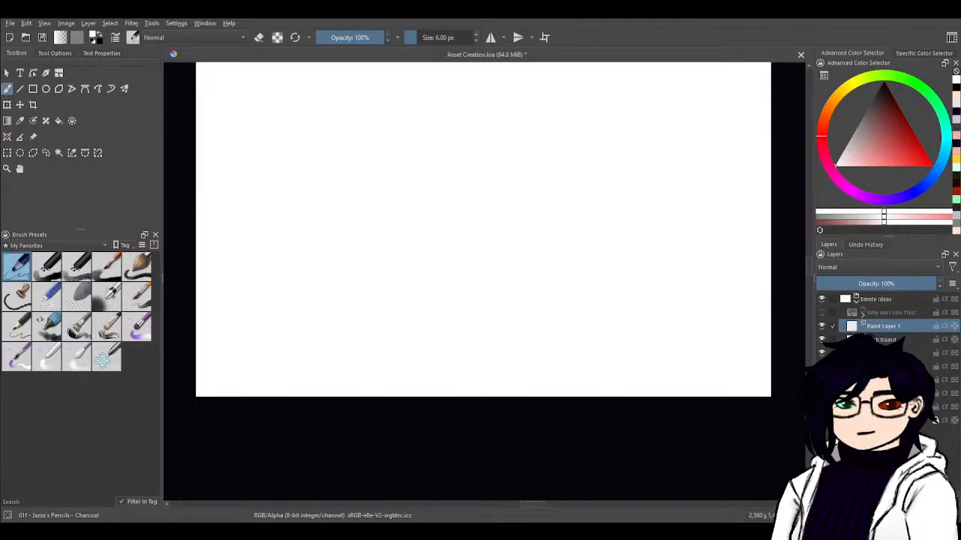
{"action": "double_click", "coordinate": [885, 327]}
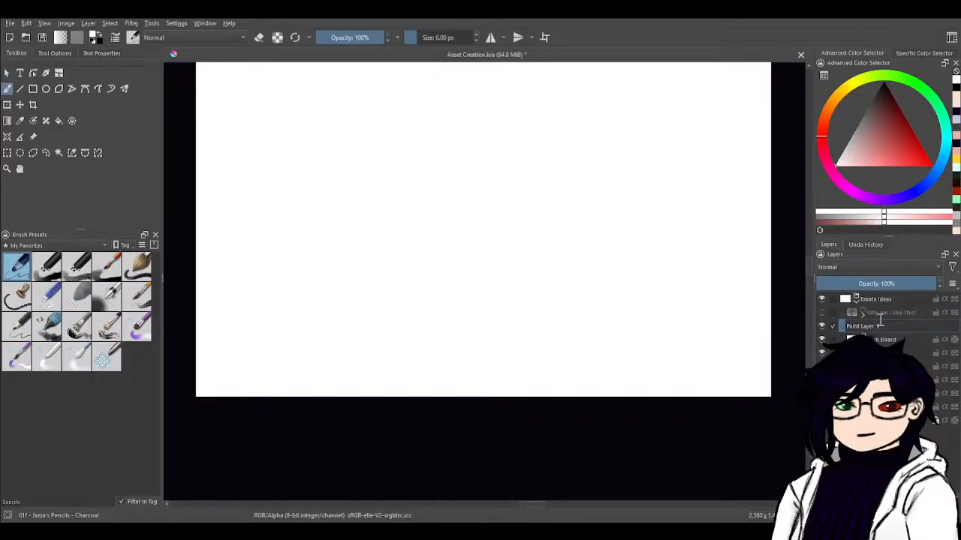
{"action": "left_click_drag", "start_coordinate": [887, 328], "coordinate": [845, 327]}
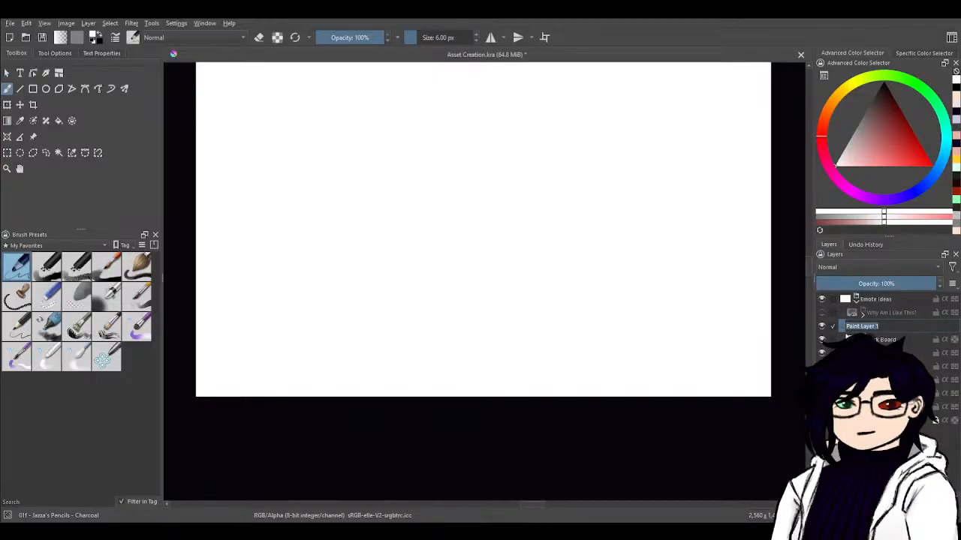
{"action": "type", "text": "Sketch"}
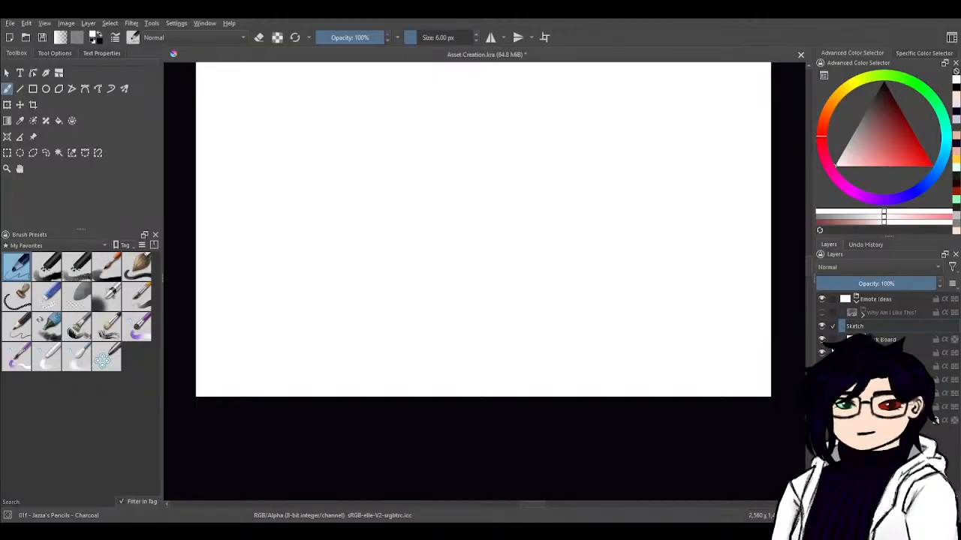
{"action": "key", "text": "Return"}
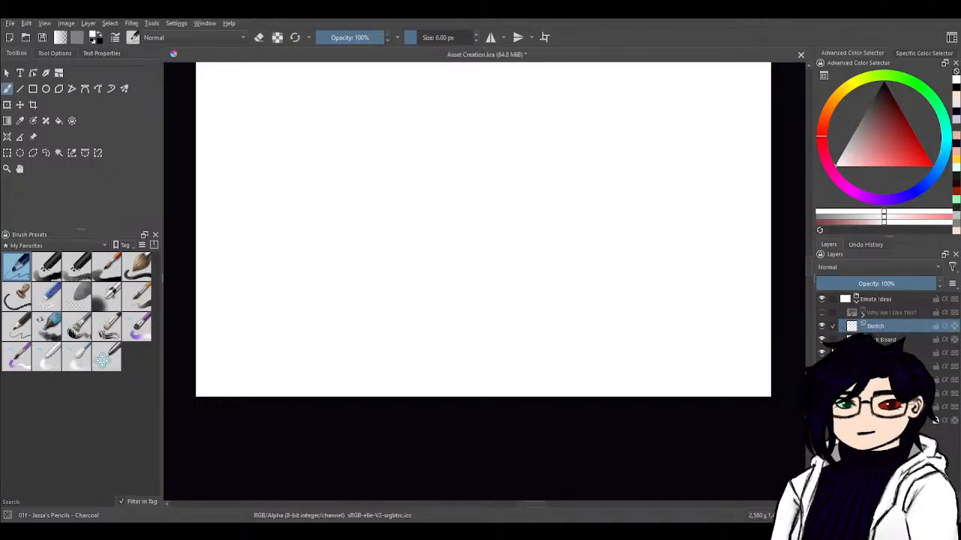
- Put the Sketch layer into a new group named WittlePuppet
{"action": "key", "text": "ctrl+g"}
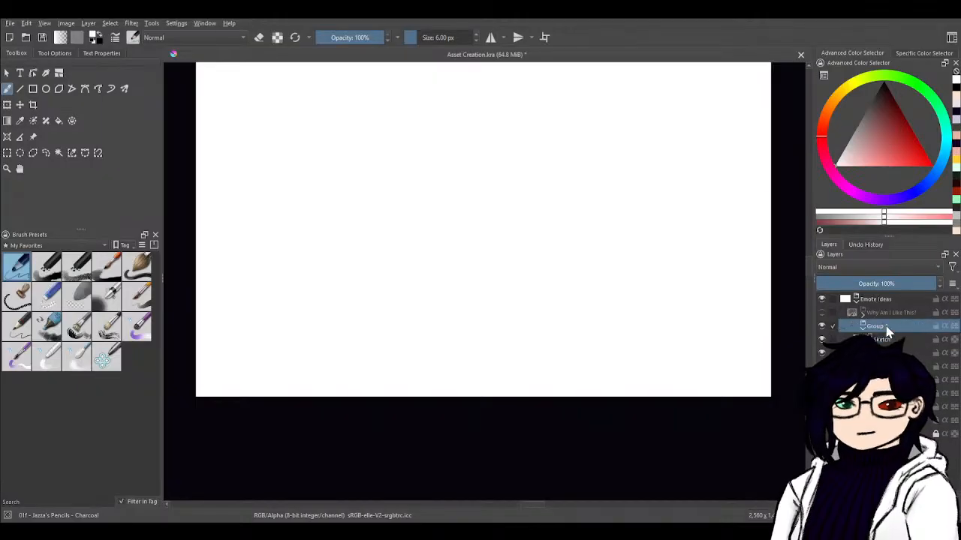
{"action": "double_click", "coordinate": [886, 331]}
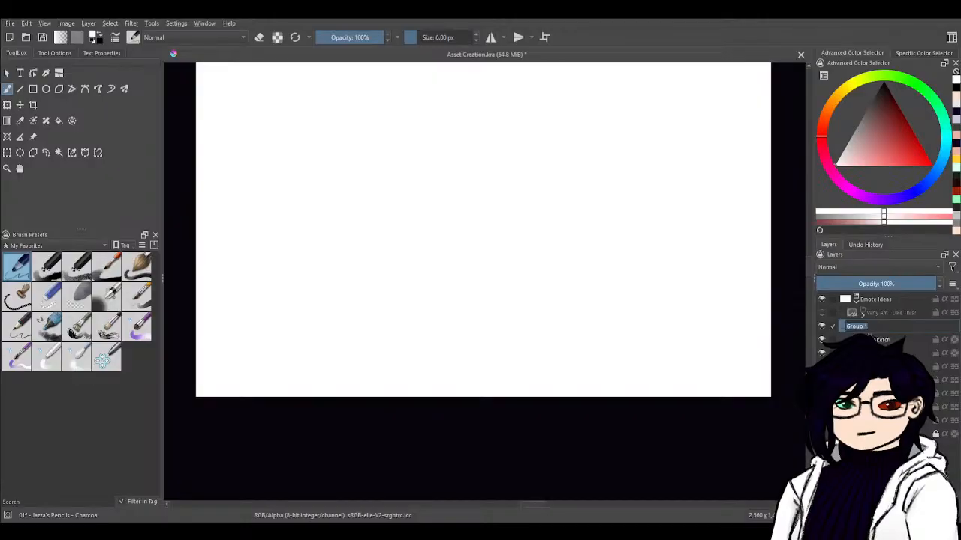
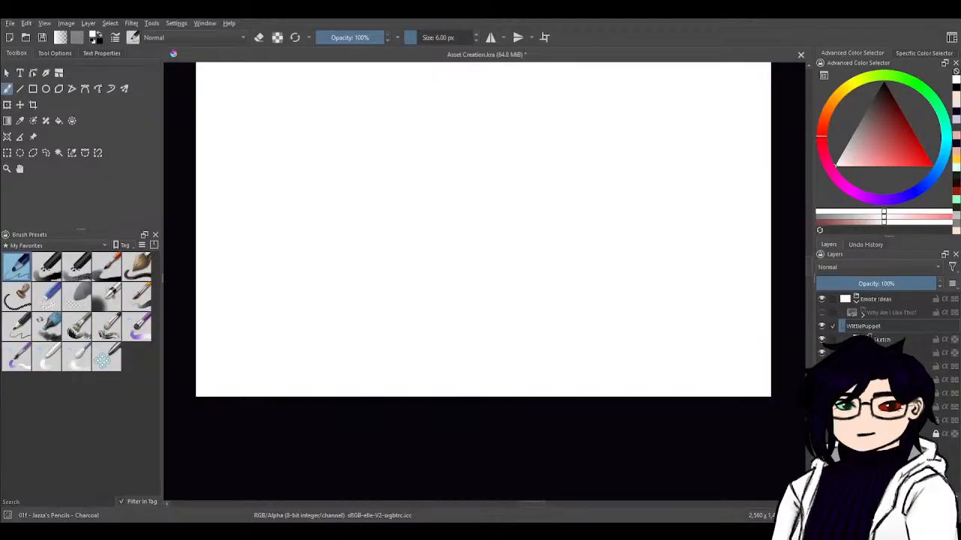
{"action": "key", "text": "Return"}
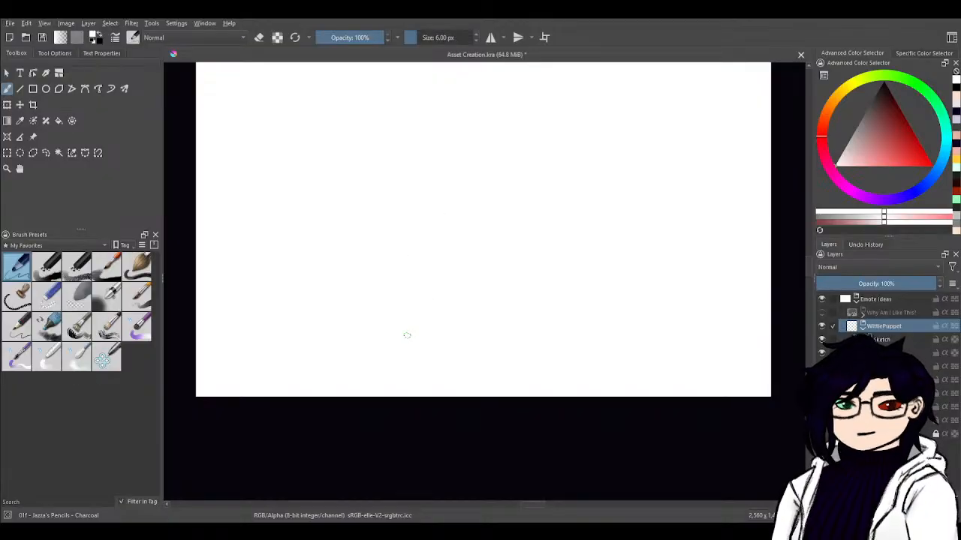
- Swap the foreground and background colours so the brush paints in black
{"action": "scroll", "coordinate": [406, 336], "scroll_direction": "up", "scroll_amount": 2}
{"action": "left_click_drag", "start_coordinate": [528, 292], "coordinate": [605, 284]}
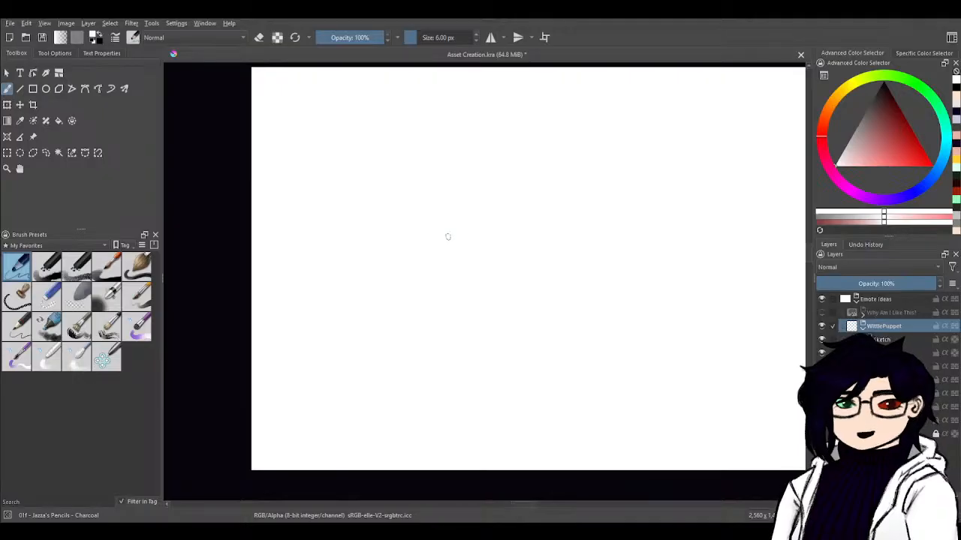
{"action": "left_click", "coordinate": [96, 38]}
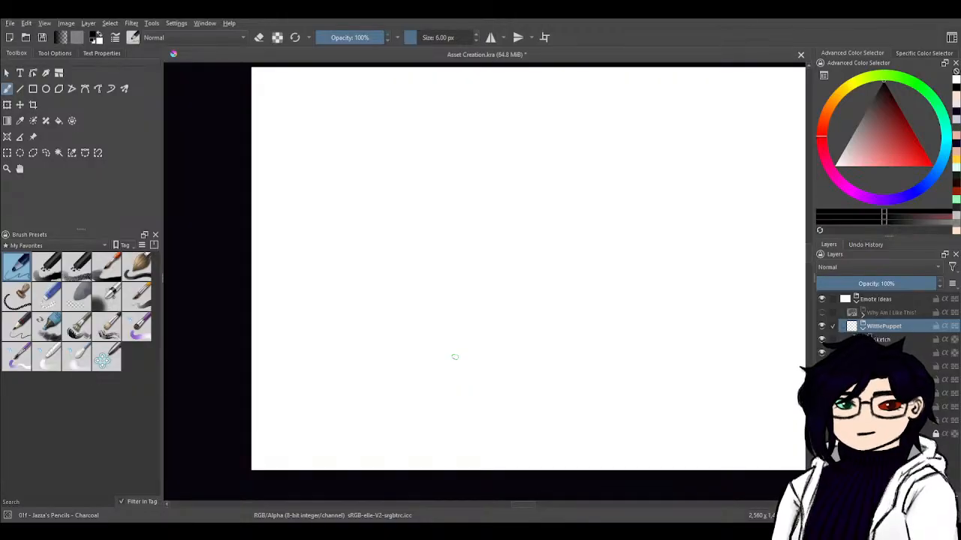
{"action": "key", "text": "minus"}
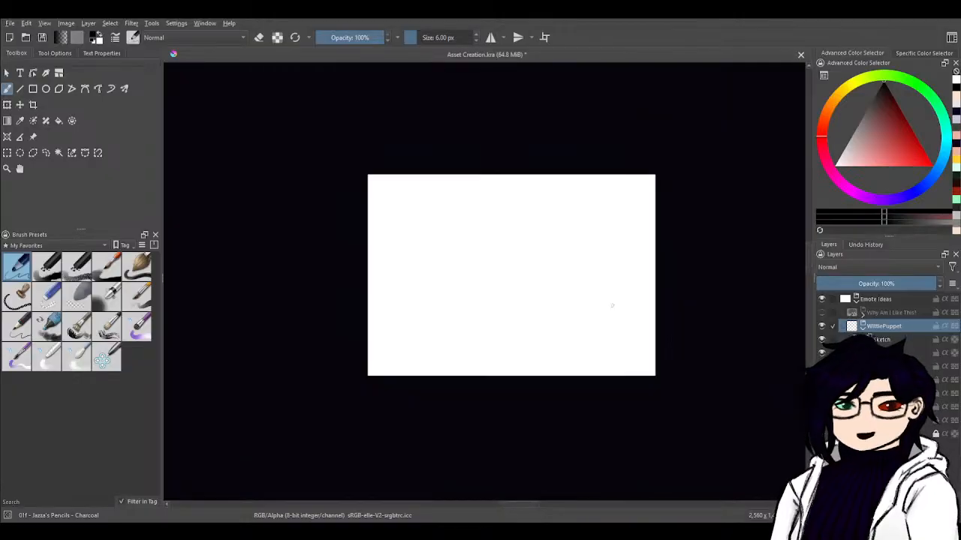
- Check the Why Am I Like This? drawing on the white board briefly as reference, and hide it again
{"action": "left_click", "coordinate": [822, 313]}
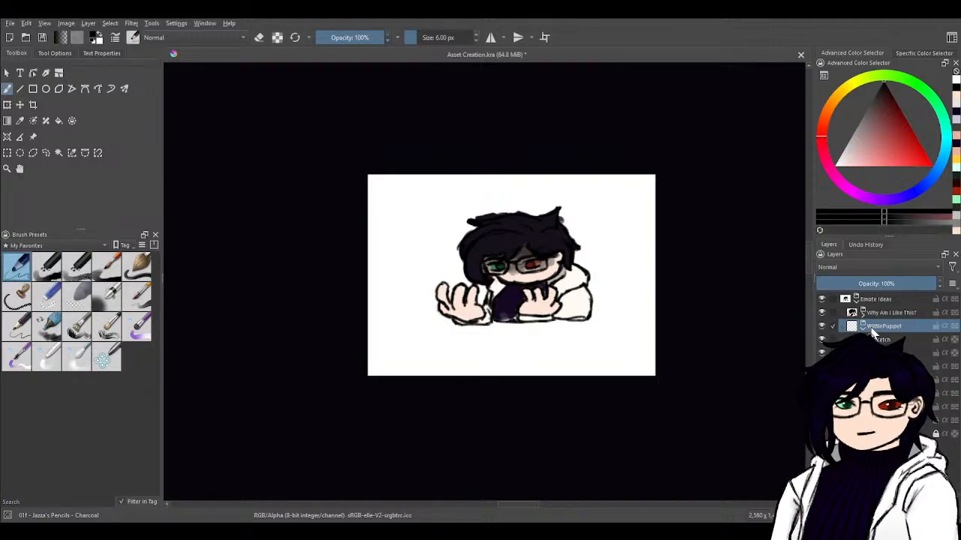
{"action": "left_click", "coordinate": [822, 313]}
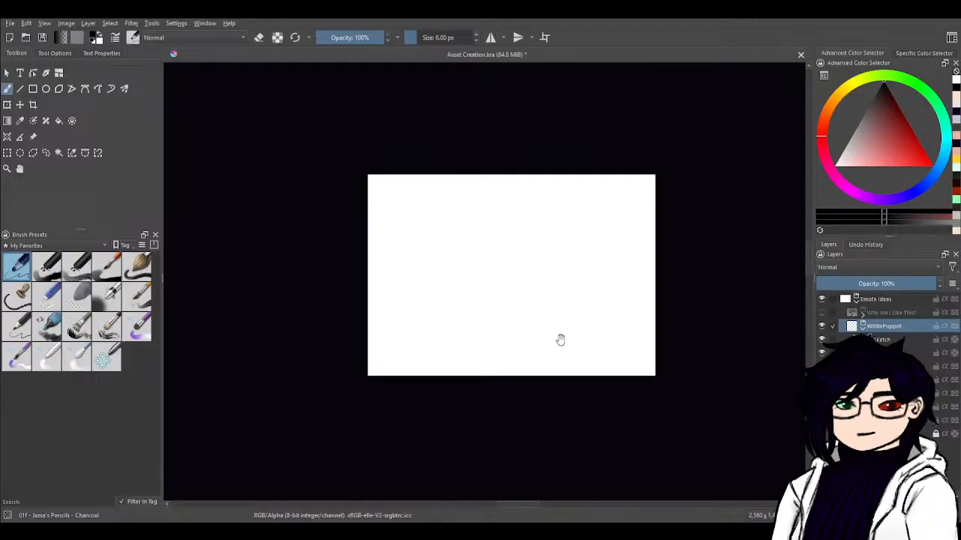
{"action": "left_click_drag", "start_coordinate": [560, 338], "coordinate": [616, 196]}
{"action": "scroll", "coordinate": [501, 376], "scroll_direction": "up", "scroll_amount": 3}
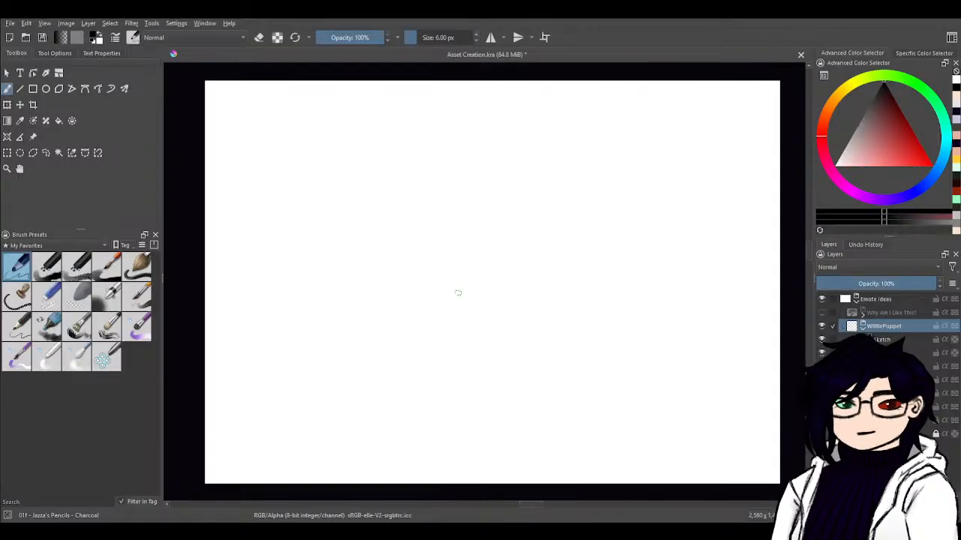
- On the Sketch layer, draw a wide oval head outline in the upper middle of the white board, redoing the first stroke
{"action": "left_click", "coordinate": [893, 340]}
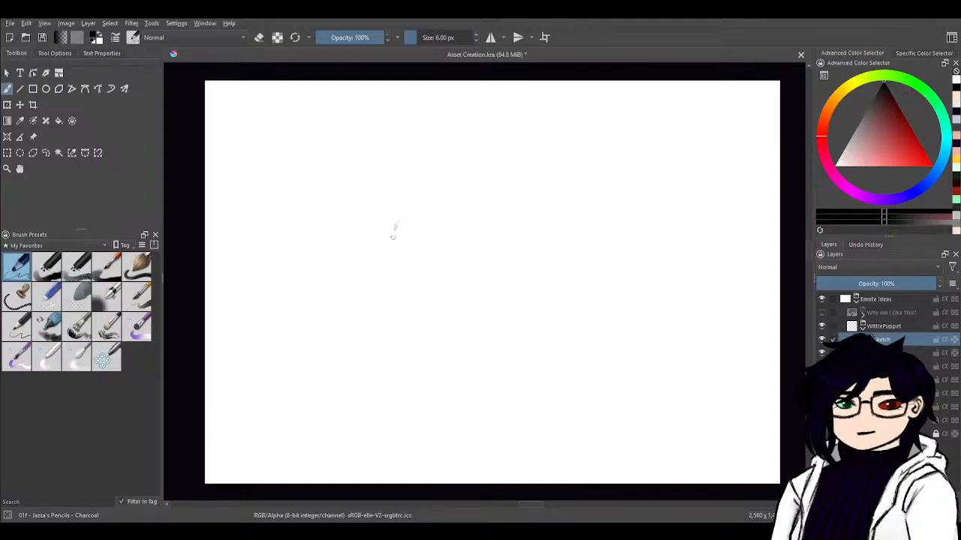
{"action": "mouse_move", "coordinate": [392, 237]}
{"action": "left_mouse_down"}
{"action": "mouse_move", "coordinate": [544, 278]}
{"action": "mouse_move", "coordinate": [421, 178]}
{"action": "mouse_move", "coordinate": [546, 280]}
{"action": "mouse_move", "coordinate": [465, 160]}
{"action": "left_mouse_up"}
{"action": "key", "text": "ctrl+z"}
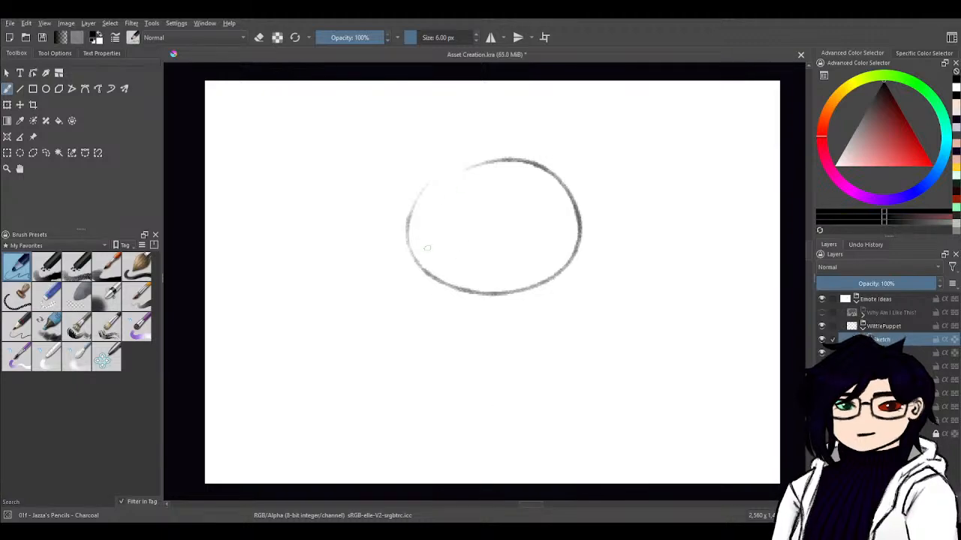
{"action": "left_click_drag", "start_coordinate": [459, 266], "coordinate": [477, 258]}
{"action": "key", "text": "ctrl+z"}
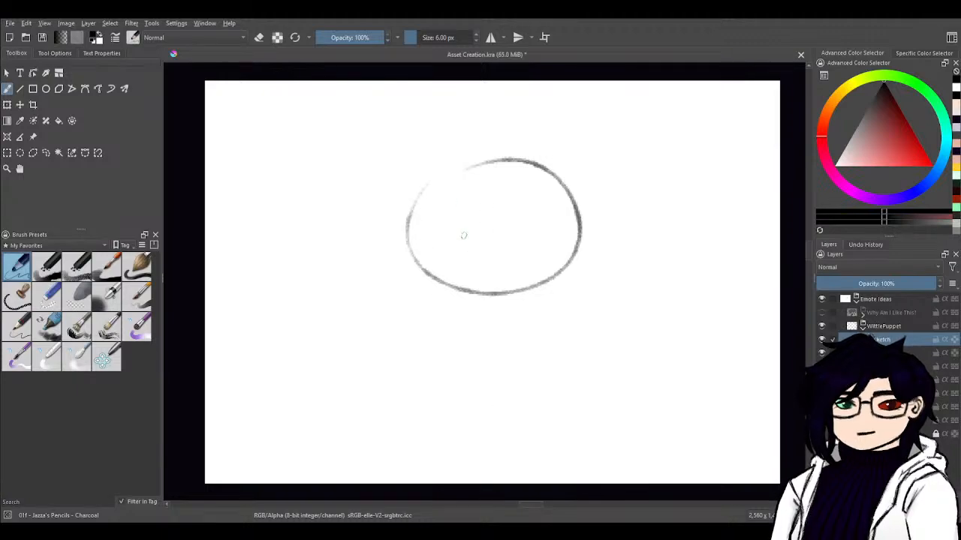
{"action": "mouse_move", "coordinate": [468, 191]}
{"action": "left_mouse_down"}
{"action": "mouse_move", "coordinate": [451, 270]}
{"action": "mouse_move", "coordinate": [473, 194]}
{"action": "mouse_move", "coordinate": [480, 259]}
{"action": "mouse_move", "coordinate": [472, 193]}
{"action": "mouse_move", "coordinate": [453, 266]}
{"action": "mouse_move", "coordinate": [439, 200]}
{"action": "left_mouse_up"}
{"action": "key", "text": "ctrl+z"}
{"action": "key", "text": "ctrl+z"}
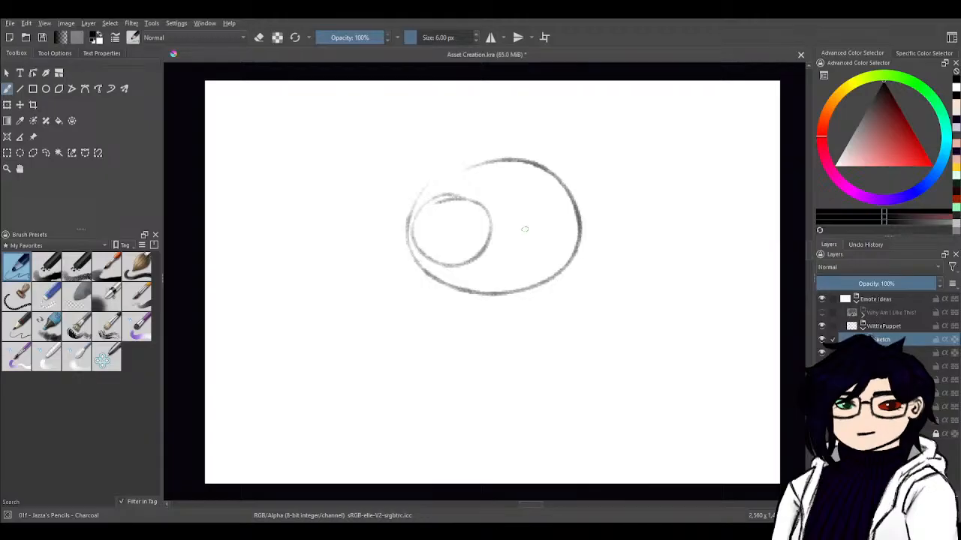
{"action": "key", "text": "ctrl+z"}
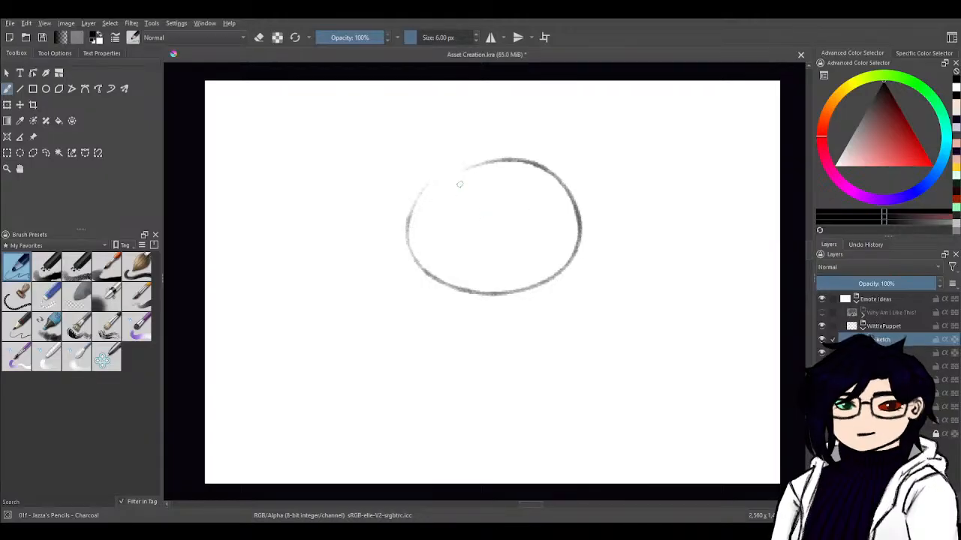
- Sketch two round eyes side by side inside the head oval, undoing and redrawing the strokes that miss
{"action": "mouse_move", "coordinate": [459, 184]}
{"action": "left_mouse_down"}
{"action": "mouse_move", "coordinate": [423, 204]}
{"action": "mouse_move", "coordinate": [468, 188]}
{"action": "mouse_move", "coordinate": [478, 227]}
{"action": "mouse_move", "coordinate": [443, 194]}
{"action": "mouse_move", "coordinate": [471, 236]}
{"action": "mouse_move", "coordinate": [439, 190]}
{"action": "left_mouse_up"}
{"action": "key", "text": "ctrl+z"}
{"action": "key", "text": "ctrl+z"}
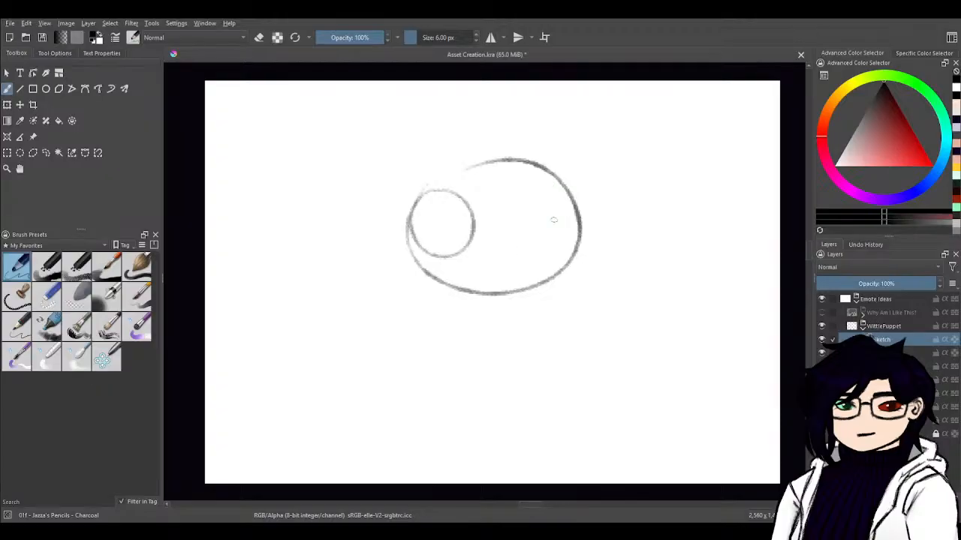
{"action": "left_click_drag", "start_coordinate": [493, 240], "coordinate": [555, 249]}
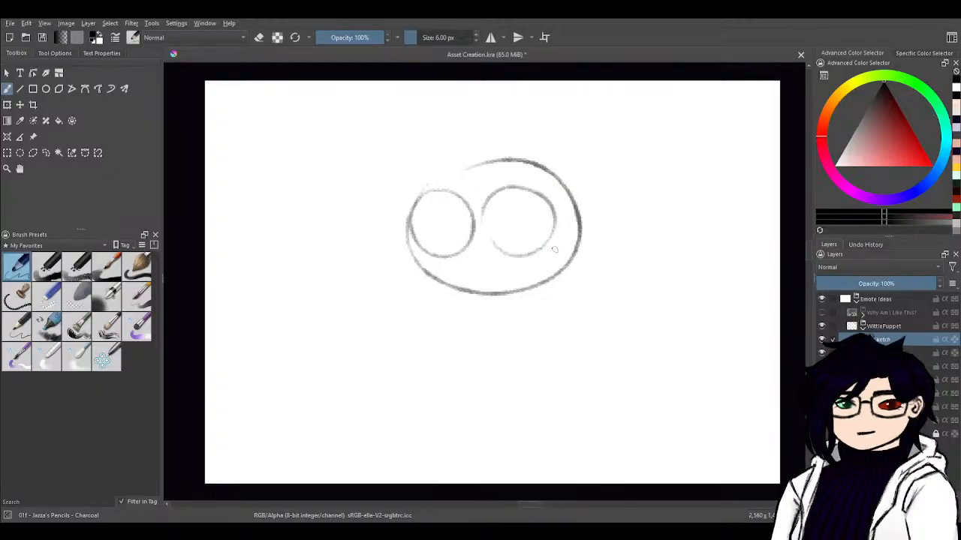
{"action": "key", "text": "ctrl+z"}
{"action": "mouse_move", "coordinate": [548, 216]}
{"action": "left_mouse_down"}
{"action": "mouse_move", "coordinate": [488, 221]}
{"action": "mouse_move", "coordinate": [529, 189]}
{"action": "mouse_move", "coordinate": [548, 251]}
{"action": "mouse_move", "coordinate": [535, 186]}
{"action": "left_mouse_up"}
{"action": "key", "text": "ctrl+z"}
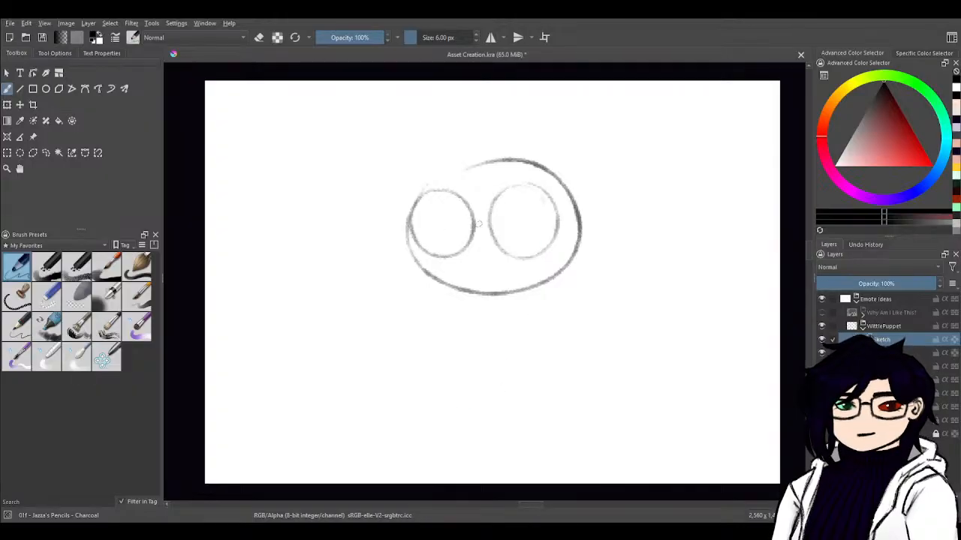
- Darken and reshape the outlines of both eyes and add a small round highlight in the upper part of the left eye
{"action": "mouse_move", "coordinate": [421, 192]}
{"action": "left_mouse_down"}
{"action": "mouse_move", "coordinate": [469, 197]}
{"action": "mouse_move", "coordinate": [470, 247]}
{"action": "mouse_move", "coordinate": [421, 193]}
{"action": "mouse_move", "coordinate": [412, 228]}
{"action": "mouse_move", "coordinate": [429, 240]}
{"action": "mouse_move", "coordinate": [467, 236]}
{"action": "left_mouse_up"}
{"action": "left_click_drag", "start_coordinate": [415, 209], "coordinate": [448, 250]}
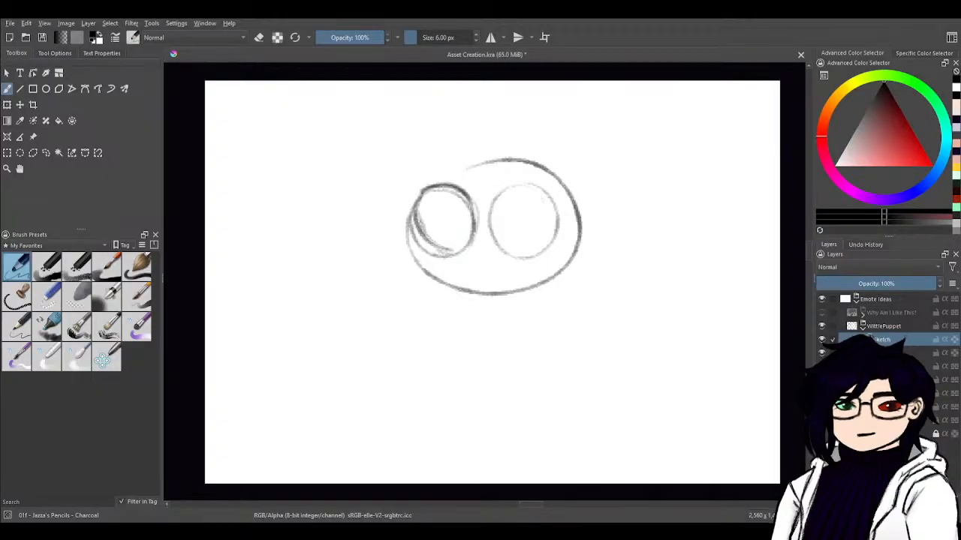
{"action": "mouse_move", "coordinate": [421, 192]}
{"action": "left_mouse_down"}
{"action": "mouse_move", "coordinate": [451, 186]}
{"action": "mouse_move", "coordinate": [473, 215]}
{"action": "mouse_move", "coordinate": [463, 251]}
{"action": "left_mouse_up"}
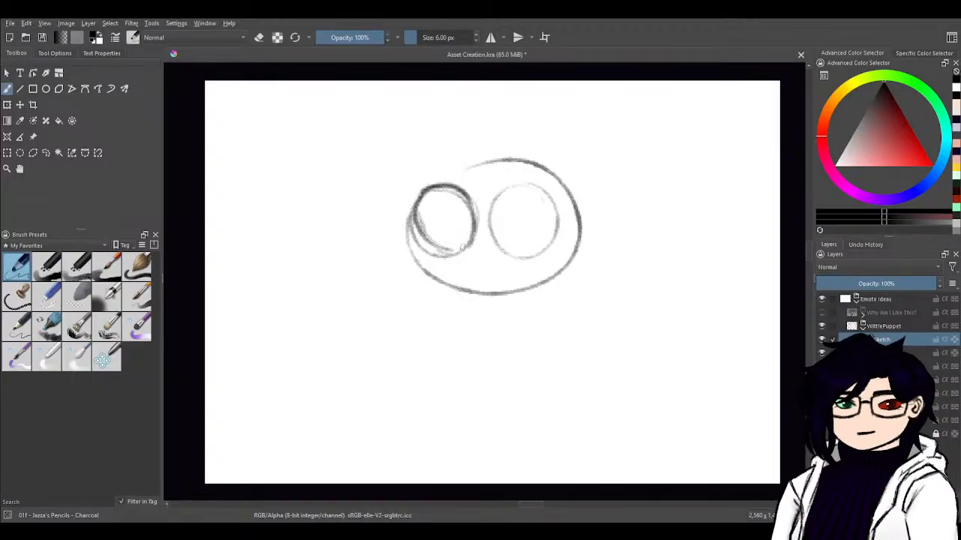
{"action": "left_click_drag", "start_coordinate": [419, 213], "coordinate": [429, 245]}
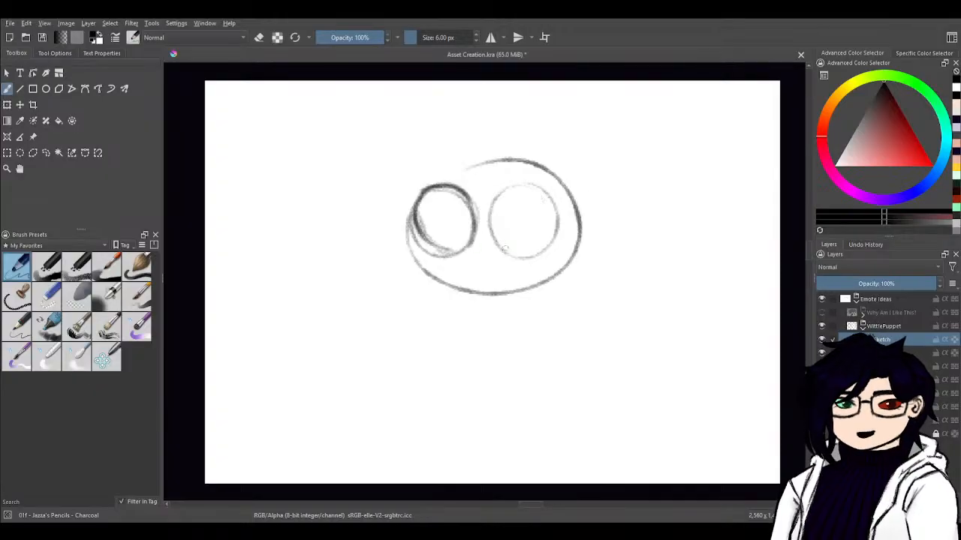
{"action": "mouse_move", "coordinate": [505, 248]}
{"action": "left_mouse_down"}
{"action": "mouse_move", "coordinate": [543, 229]}
{"action": "mouse_move", "coordinate": [539, 243]}
{"action": "mouse_move", "coordinate": [529, 245]}
{"action": "mouse_move", "coordinate": [552, 207]}
{"action": "mouse_move", "coordinate": [540, 236]}
{"action": "mouse_move", "coordinate": [546, 192]}
{"action": "mouse_move", "coordinate": [505, 203]}
{"action": "mouse_move", "coordinate": [504, 246]}
{"action": "mouse_move", "coordinate": [501, 206]}
{"action": "mouse_move", "coordinate": [513, 252]}
{"action": "mouse_move", "coordinate": [494, 208]}
{"action": "mouse_move", "coordinate": [545, 207]}
{"action": "mouse_move", "coordinate": [542, 231]}
{"action": "mouse_move", "coordinate": [541, 217]}
{"action": "mouse_move", "coordinate": [505, 252]}
{"action": "mouse_move", "coordinate": [531, 242]}
{"action": "mouse_move", "coordinate": [497, 252]}
{"action": "left_mouse_up"}
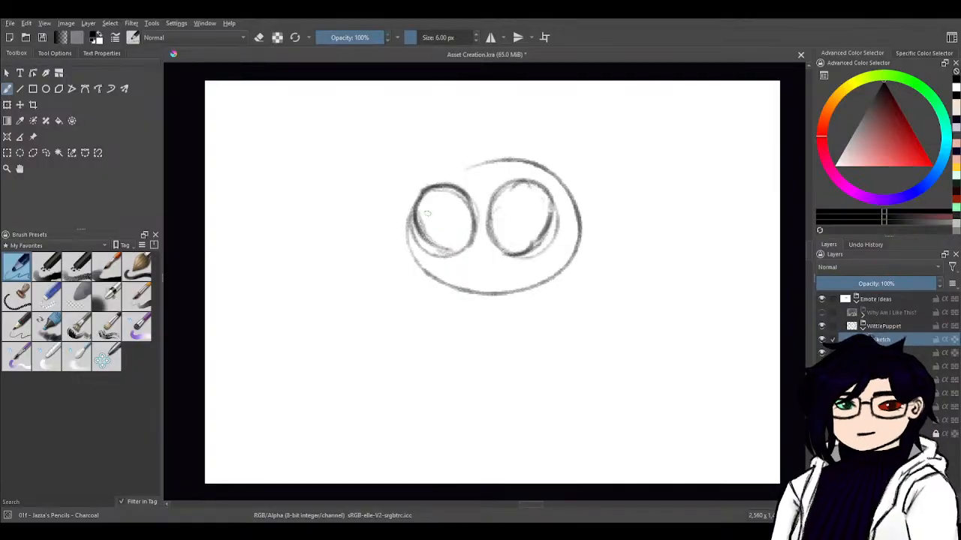
{"action": "left_click_drag", "start_coordinate": [427, 200], "coordinate": [447, 204]}
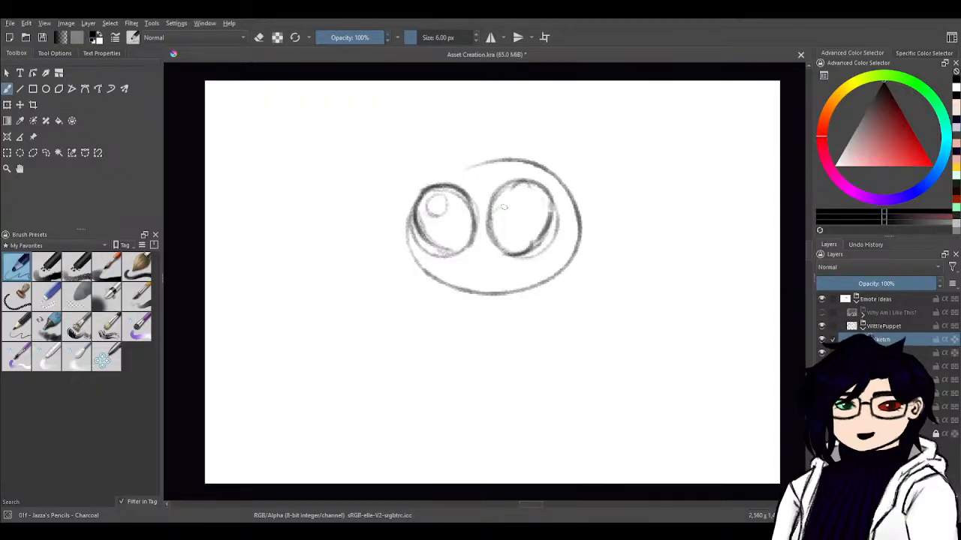
- Add the remaining round highlights inside both eyes and darken the outer edge of the right eye
{"action": "mouse_move", "coordinate": [521, 193]}
{"action": "left_mouse_down"}
{"action": "mouse_move", "coordinate": [515, 214]}
{"action": "mouse_move", "coordinate": [521, 194]}
{"action": "left_mouse_up"}
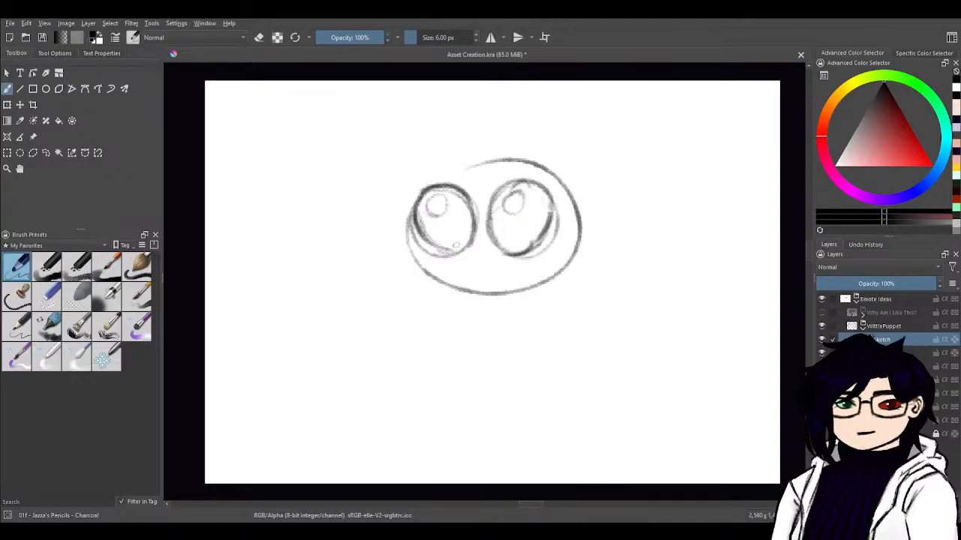
{"action": "mouse_move", "coordinate": [456, 245]}
{"action": "left_mouse_down"}
{"action": "mouse_move", "coordinate": [457, 224]}
{"action": "mouse_move", "coordinate": [452, 245]}
{"action": "left_mouse_up"}
{"action": "left_click_drag", "start_coordinate": [534, 223], "coordinate": [525, 237]}
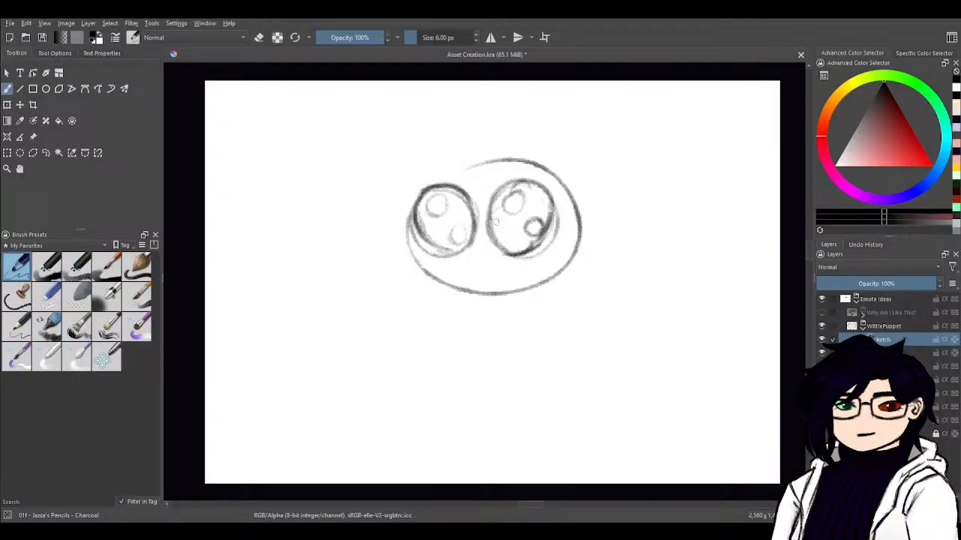
{"action": "mouse_move", "coordinate": [553, 192]}
{"action": "left_mouse_down"}
{"action": "mouse_move", "coordinate": [561, 250]}
{"action": "mouse_move", "coordinate": [521, 258]}
{"action": "mouse_move", "coordinate": [550, 259]}
{"action": "mouse_move", "coordinate": [561, 229]}
{"action": "left_mouse_up"}
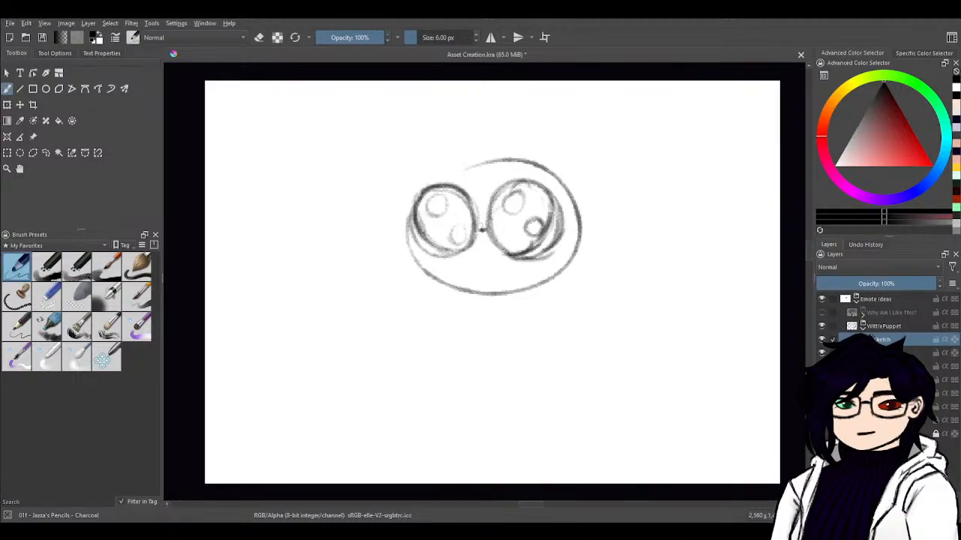
- Sketch rounded rectangular glasses joined by a bridge over the eyes, and draw a small curved chin below the head oval
{"action": "mouse_move", "coordinate": [444, 217]}
{"action": "left_mouse_down"}
{"action": "mouse_move", "coordinate": [396, 218]}
{"action": "mouse_move", "coordinate": [411, 260]}
{"action": "left_mouse_up"}
{"action": "mouse_move", "coordinate": [405, 224]}
{"action": "left_mouse_down"}
{"action": "mouse_move", "coordinate": [427, 256]}
{"action": "mouse_move", "coordinate": [422, 269]}
{"action": "mouse_move", "coordinate": [472, 269]}
{"action": "mouse_move", "coordinate": [479, 239]}
{"action": "mouse_move", "coordinate": [458, 218]}
{"action": "mouse_move", "coordinate": [405, 214]}
{"action": "mouse_move", "coordinate": [396, 232]}
{"action": "mouse_move", "coordinate": [405, 260]}
{"action": "mouse_move", "coordinate": [431, 270]}
{"action": "mouse_move", "coordinate": [468, 262]}
{"action": "mouse_move", "coordinate": [473, 224]}
{"action": "mouse_move", "coordinate": [421, 210]}
{"action": "mouse_move", "coordinate": [406, 217]}
{"action": "left_mouse_up"}
{"action": "mouse_move", "coordinate": [476, 225]}
{"action": "left_mouse_down"}
{"action": "mouse_move", "coordinate": [492, 233]}
{"action": "mouse_move", "coordinate": [509, 267]}
{"action": "mouse_move", "coordinate": [529, 270]}
{"action": "mouse_move", "coordinate": [575, 263]}
{"action": "mouse_move", "coordinate": [575, 217]}
{"action": "mouse_move", "coordinate": [516, 218]}
{"action": "mouse_move", "coordinate": [494, 232]}
{"action": "mouse_move", "coordinate": [570, 216]}
{"action": "mouse_move", "coordinate": [574, 262]}
{"action": "mouse_move", "coordinate": [503, 268]}
{"action": "mouse_move", "coordinate": [501, 258]}
{"action": "left_mouse_up"}
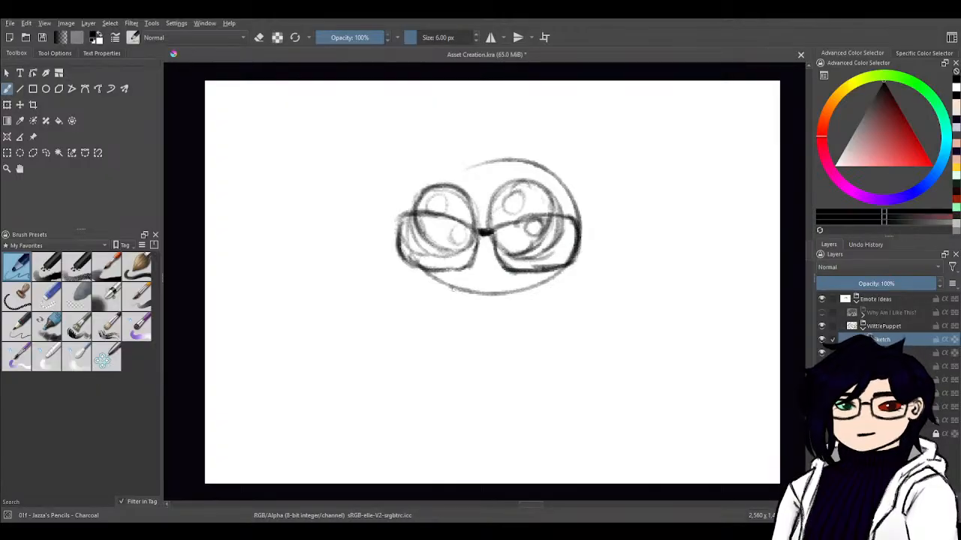
{"action": "mouse_move", "coordinate": [451, 288]}
{"action": "left_mouse_down"}
{"action": "mouse_move", "coordinate": [468, 299]}
{"action": "mouse_move", "coordinate": [517, 291]}
{"action": "mouse_move", "coordinate": [481, 300]}
{"action": "mouse_move", "coordinate": [454, 291]}
{"action": "left_mouse_up"}
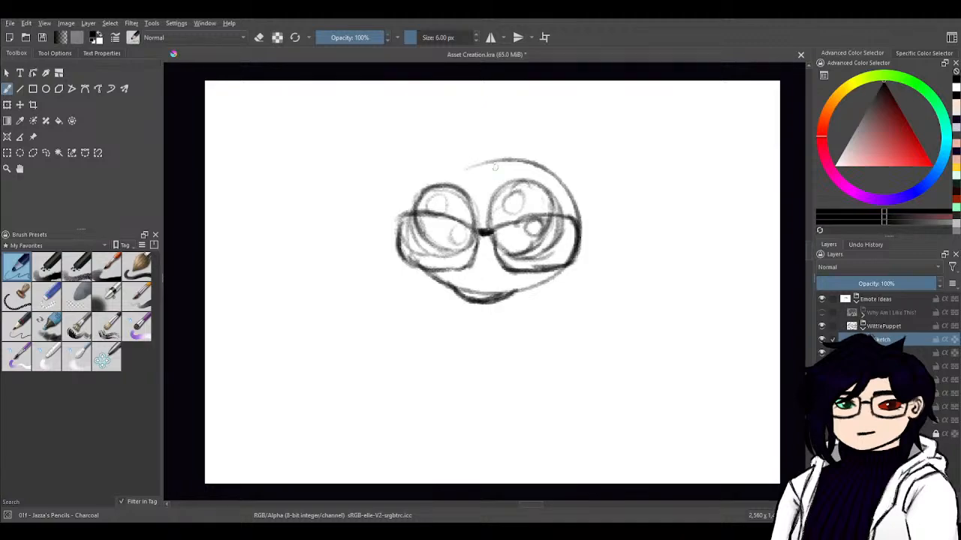
- Sketch a long pointed hair lock sweeping from above the forehead down past the left lens of the glasses
{"action": "mouse_move", "coordinate": [482, 177]}
{"action": "left_mouse_down"}
{"action": "mouse_move", "coordinate": [552, 290]}
{"action": "mouse_move", "coordinate": [574, 260]}
{"action": "left_mouse_up"}
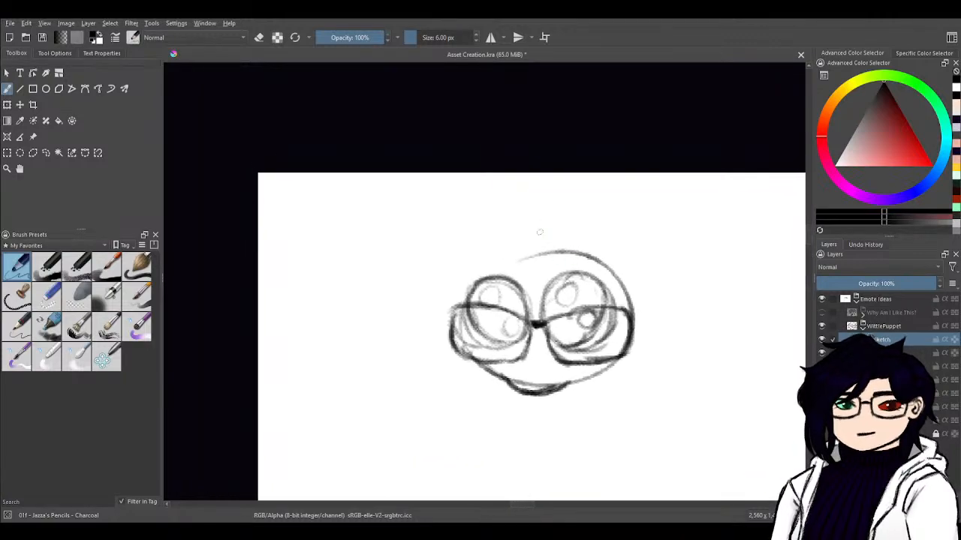
{"action": "mouse_move", "coordinate": [555, 255]}
{"action": "left_mouse_down"}
{"action": "mouse_move", "coordinate": [541, 229]}
{"action": "mouse_move", "coordinate": [501, 226]}
{"action": "mouse_move", "coordinate": [528, 223]}
{"action": "mouse_move", "coordinate": [446, 263]}
{"action": "mouse_move", "coordinate": [418, 347]}
{"action": "mouse_move", "coordinate": [459, 385]}
{"action": "mouse_move", "coordinate": [440, 376]}
{"action": "mouse_move", "coordinate": [471, 406]}
{"action": "left_mouse_up"}
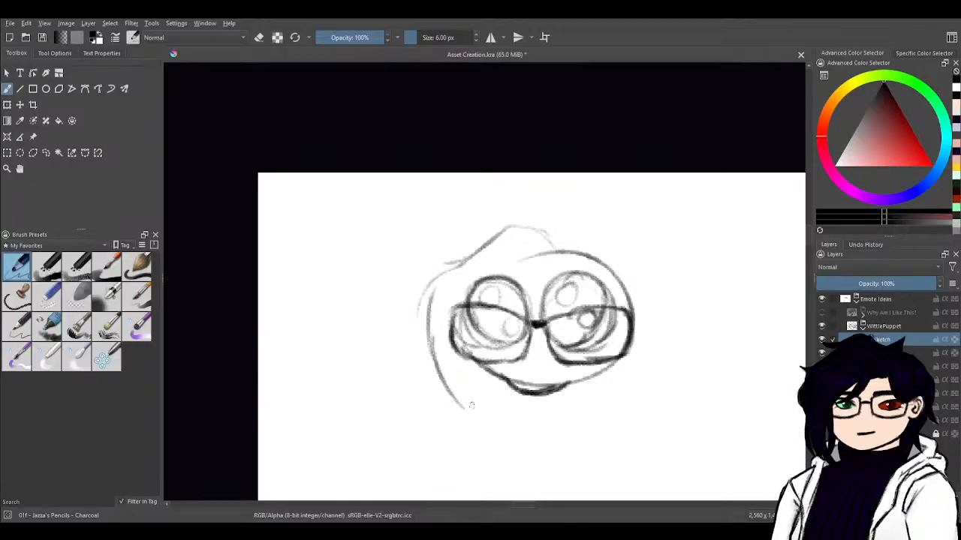
{"action": "left_click_drag", "start_coordinate": [433, 308], "coordinate": [475, 407]}
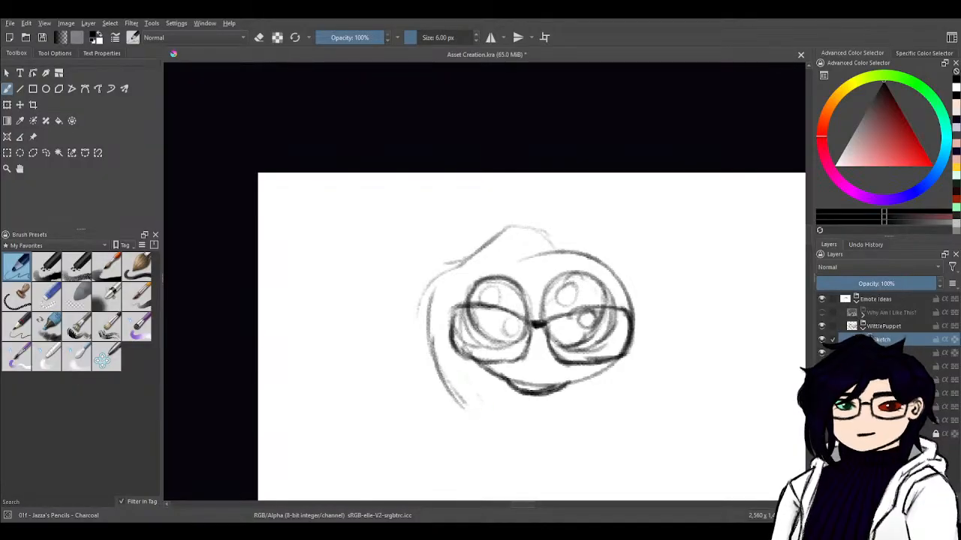
{"action": "left_click_drag", "start_coordinate": [467, 370], "coordinate": [495, 424]}
{"action": "mouse_move", "coordinate": [458, 393]}
{"action": "left_mouse_down"}
{"action": "mouse_move", "coordinate": [489, 424]}
{"action": "mouse_move", "coordinate": [485, 433]}
{"action": "mouse_move", "coordinate": [492, 424]}
{"action": "mouse_move", "coordinate": [461, 368]}
{"action": "mouse_move", "coordinate": [452, 292]}
{"action": "mouse_move", "coordinate": [513, 275]}
{"action": "mouse_move", "coordinate": [536, 254]}
{"action": "left_mouse_up"}
{"action": "left_click_drag", "start_coordinate": [488, 289], "coordinate": [534, 253]}
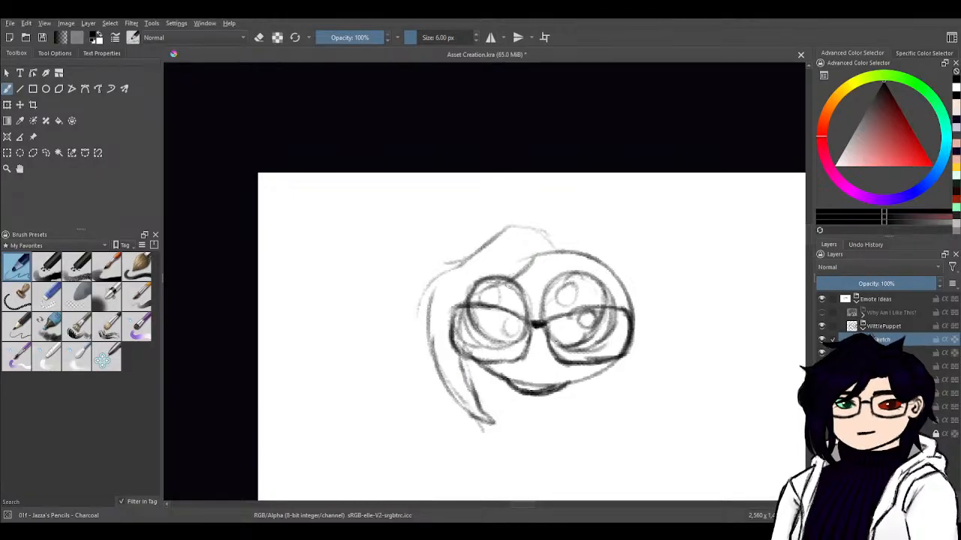
- Draw jagged fringe strands across the forehead above both eyes, erasing stray lines where they overlap the head outline
{"action": "mouse_move", "coordinate": [497, 304]}
{"action": "left_mouse_down"}
{"action": "mouse_move", "coordinate": [537, 258]}
{"action": "mouse_move", "coordinate": [514, 293]}
{"action": "mouse_move", "coordinate": [521, 287]}
{"action": "left_mouse_up"}
{"action": "key", "text": "e"}
{"action": "key", "text": "e"}
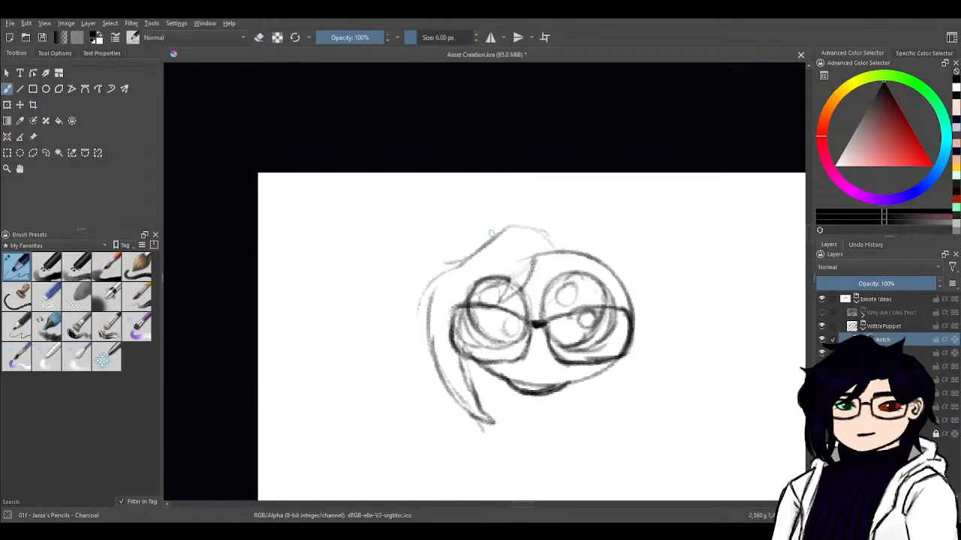
{"action": "key", "text": "e"}
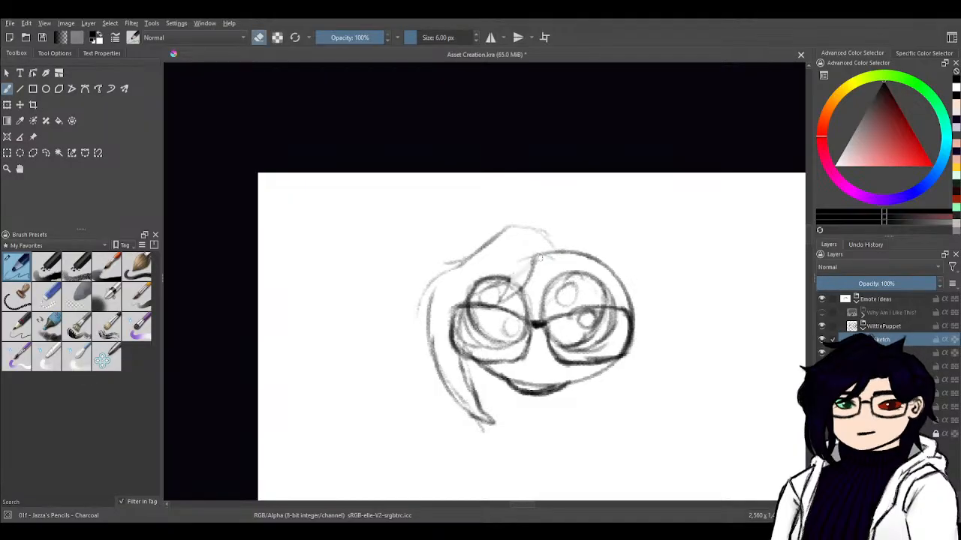
{"action": "key", "text": "e"}
{"action": "mouse_move", "coordinate": [539, 258]}
{"action": "left_mouse_down"}
{"action": "mouse_move", "coordinate": [566, 250]}
{"action": "mouse_move", "coordinate": [572, 277]}
{"action": "mouse_move", "coordinate": [546, 275]}
{"action": "mouse_move", "coordinate": [585, 234]}
{"action": "mouse_move", "coordinate": [569, 270]}
{"action": "mouse_move", "coordinate": [560, 261]}
{"action": "mouse_move", "coordinate": [619, 273]}
{"action": "mouse_move", "coordinate": [613, 290]}
{"action": "mouse_move", "coordinate": [637, 292]}
{"action": "mouse_move", "coordinate": [563, 255]}
{"action": "left_mouse_up"}
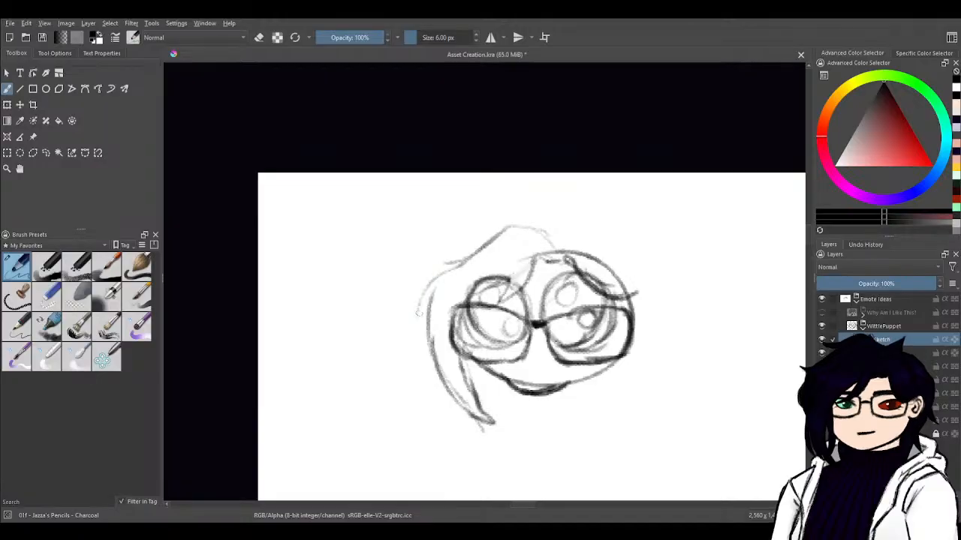
- Outline the outer hair along the left side and over the top of the head, with a small flick at the upper left
{"action": "left_click_drag", "start_coordinate": [415, 265], "coordinate": [417, 323]}
{"action": "mouse_move", "coordinate": [415, 283]}
{"action": "left_mouse_down"}
{"action": "mouse_move", "coordinate": [413, 337]}
{"action": "mouse_move", "coordinate": [431, 299]}
{"action": "mouse_move", "coordinate": [412, 287]}
{"action": "mouse_move", "coordinate": [427, 256]}
{"action": "mouse_move", "coordinate": [459, 233]}
{"action": "mouse_move", "coordinate": [502, 209]}
{"action": "mouse_move", "coordinate": [498, 217]}
{"action": "mouse_move", "coordinate": [589, 240]}
{"action": "left_mouse_up"}
{"action": "mouse_move", "coordinate": [559, 215]}
{"action": "left_mouse_down"}
{"action": "mouse_move", "coordinate": [584, 229]}
{"action": "mouse_move", "coordinate": [444, 215]}
{"action": "mouse_move", "coordinate": [525, 200]}
{"action": "mouse_move", "coordinate": [594, 222]}
{"action": "left_mouse_up"}
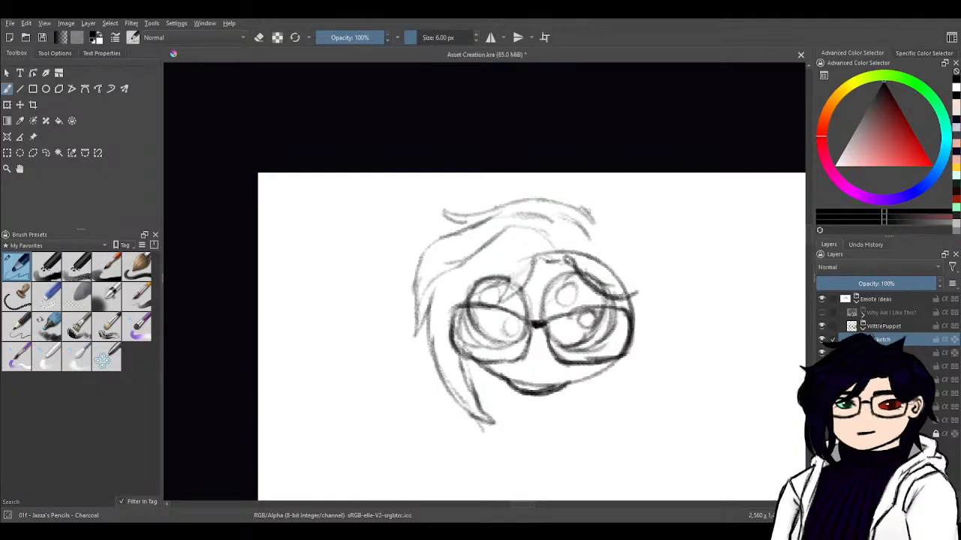
- Draw the outer hair down the right side of the head with spiky tufts and a tapering lower strand
{"action": "mouse_move", "coordinate": [587, 213]}
{"action": "left_mouse_down"}
{"action": "mouse_move", "coordinate": [627, 200]}
{"action": "mouse_move", "coordinate": [623, 233]}
{"action": "mouse_move", "coordinate": [651, 259]}
{"action": "left_mouse_up"}
{"action": "mouse_move", "coordinate": [662, 289]}
{"action": "left_mouse_down"}
{"action": "mouse_move", "coordinate": [663, 328]}
{"action": "mouse_move", "coordinate": [649, 357]}
{"action": "left_mouse_up"}
{"action": "left_click_drag", "start_coordinate": [657, 319], "coordinate": [652, 369]}
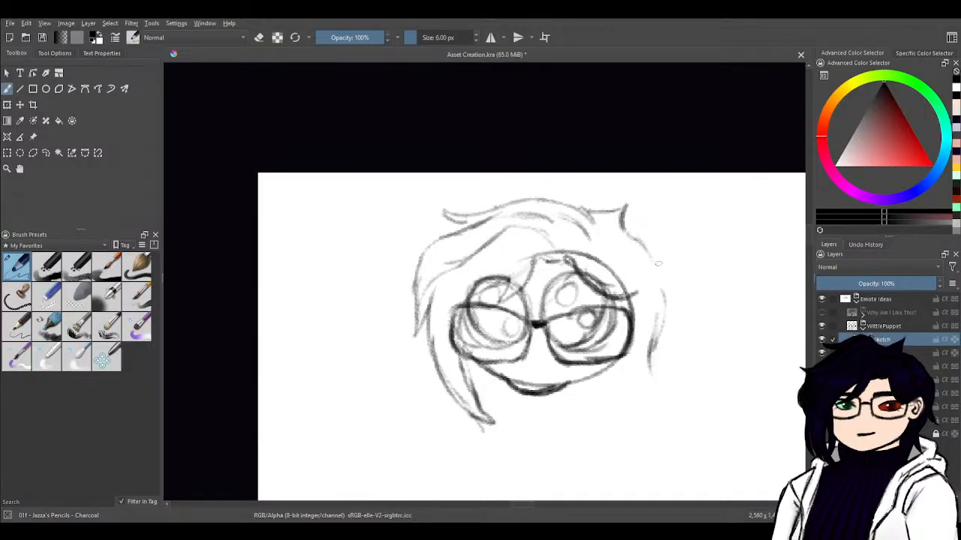
{"action": "mouse_move", "coordinate": [658, 263]}
{"action": "left_mouse_down"}
{"action": "mouse_move", "coordinate": [676, 311]}
{"action": "mouse_move", "coordinate": [658, 307]}
{"action": "mouse_move", "coordinate": [677, 325]}
{"action": "left_mouse_up"}
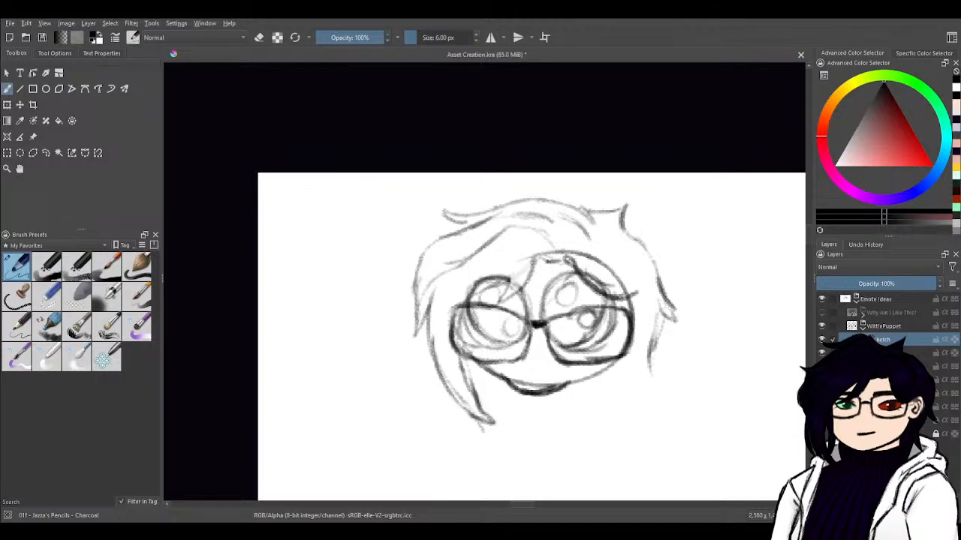
{"action": "mouse_move", "coordinate": [661, 281]}
{"action": "left_mouse_down"}
{"action": "mouse_move", "coordinate": [680, 325]}
{"action": "mouse_move", "coordinate": [663, 336]}
{"action": "mouse_move", "coordinate": [651, 380]}
{"action": "left_mouse_up"}
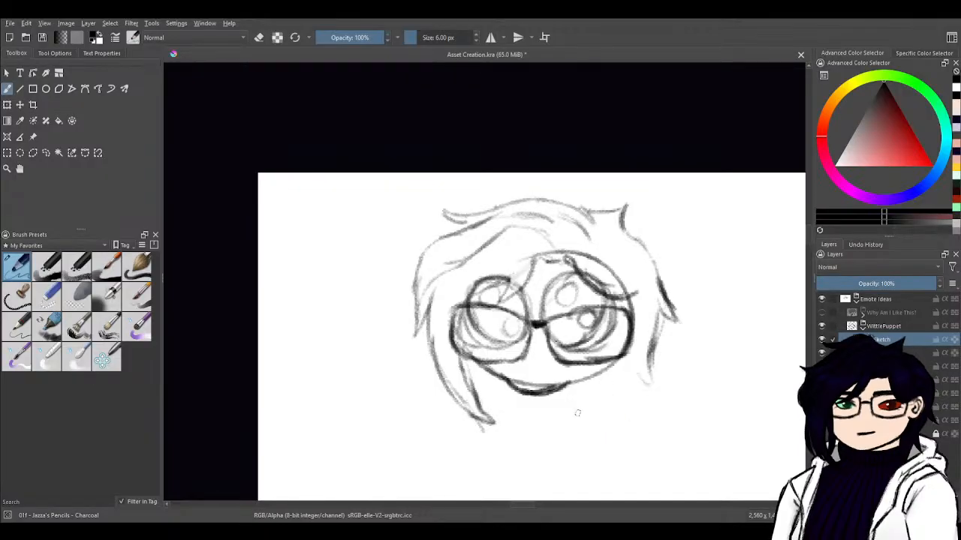
- Erase the head line running across the chin, and sketch a small rounded body below the head
{"action": "mouse_move", "coordinate": [578, 413]}
{"action": "left_mouse_down"}
{"action": "mouse_move", "coordinate": [594, 327]}
{"action": "mouse_move", "coordinate": [630, 280]}
{"action": "mouse_move", "coordinate": [578, 300]}
{"action": "mouse_move", "coordinate": [537, 297]}
{"action": "left_mouse_up"}
{"action": "key", "text": "e"}
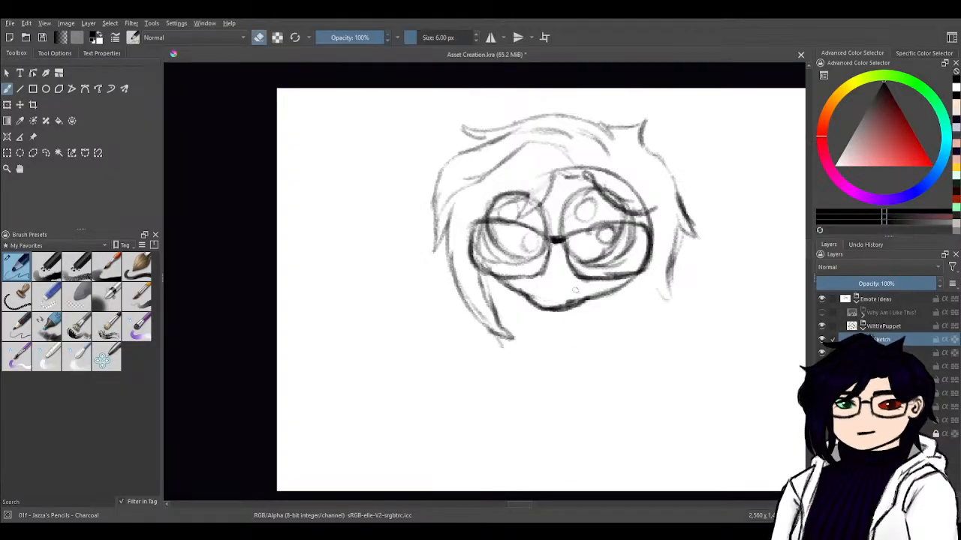
{"action": "key", "text": "e"}
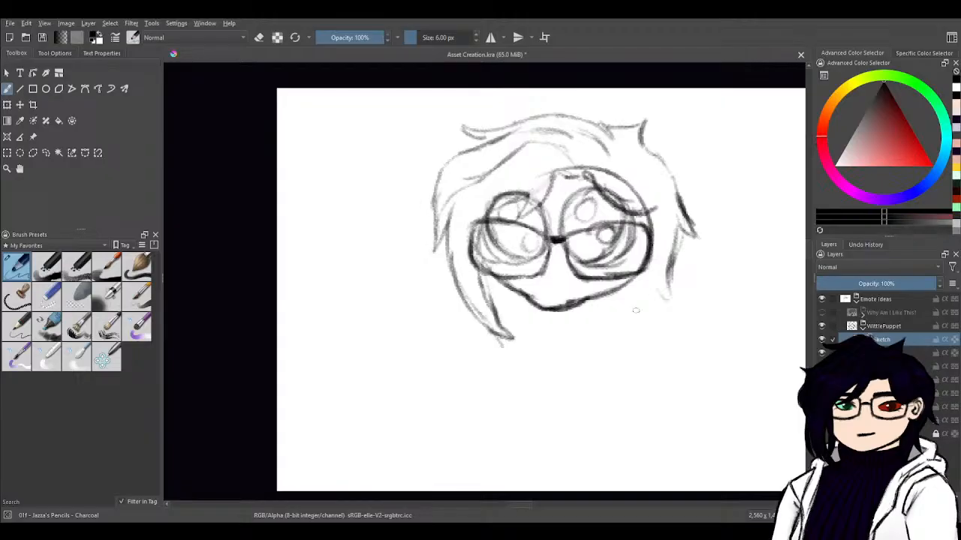
{"action": "mouse_move", "coordinate": [640, 289]}
{"action": "left_mouse_down"}
{"action": "mouse_move", "coordinate": [629, 358]}
{"action": "mouse_move", "coordinate": [593, 394]}
{"action": "left_mouse_up"}
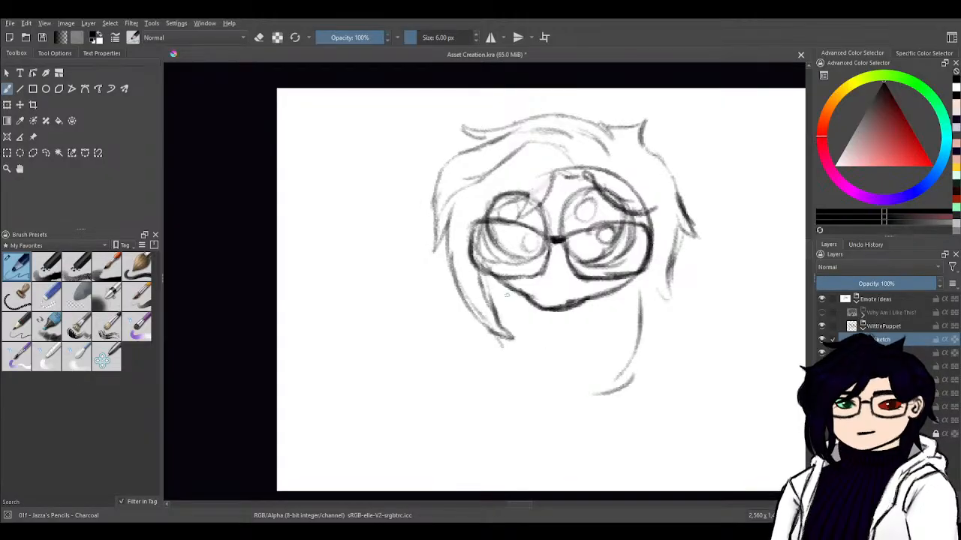
{"action": "mouse_move", "coordinate": [507, 295]}
{"action": "left_mouse_down"}
{"action": "mouse_move", "coordinate": [538, 379]}
{"action": "mouse_move", "coordinate": [614, 384]}
{"action": "mouse_move", "coordinate": [641, 330]}
{"action": "mouse_move", "coordinate": [602, 377]}
{"action": "left_mouse_up"}
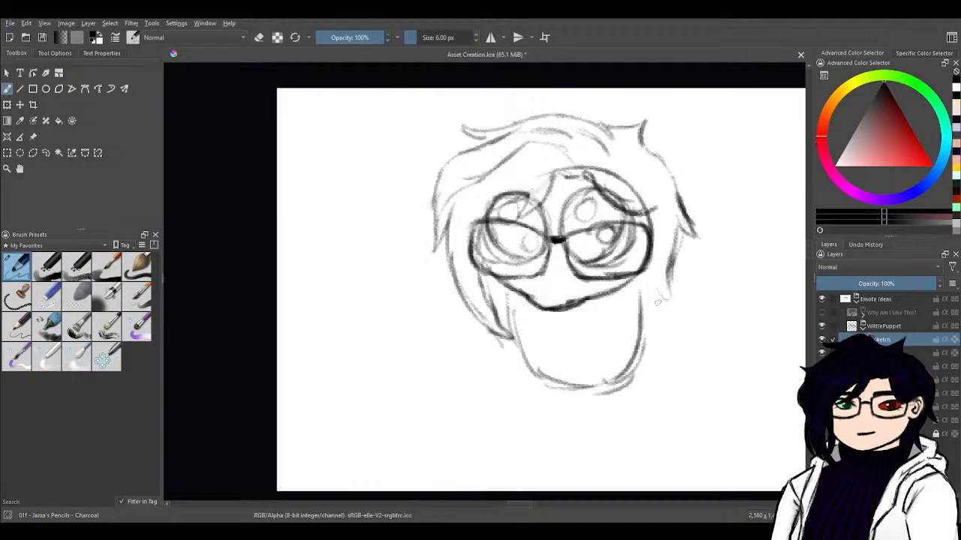
{"action": "mouse_move", "coordinate": [645, 292]}
{"action": "left_mouse_down"}
{"action": "mouse_move", "coordinate": [684, 283]}
{"action": "mouse_move", "coordinate": [709, 264]}
{"action": "mouse_move", "coordinate": [716, 293]}
{"action": "mouse_move", "coordinate": [714, 284]}
{"action": "mouse_move", "coordinate": [739, 304]}
{"action": "mouse_move", "coordinate": [729, 310]}
{"action": "left_mouse_up"}
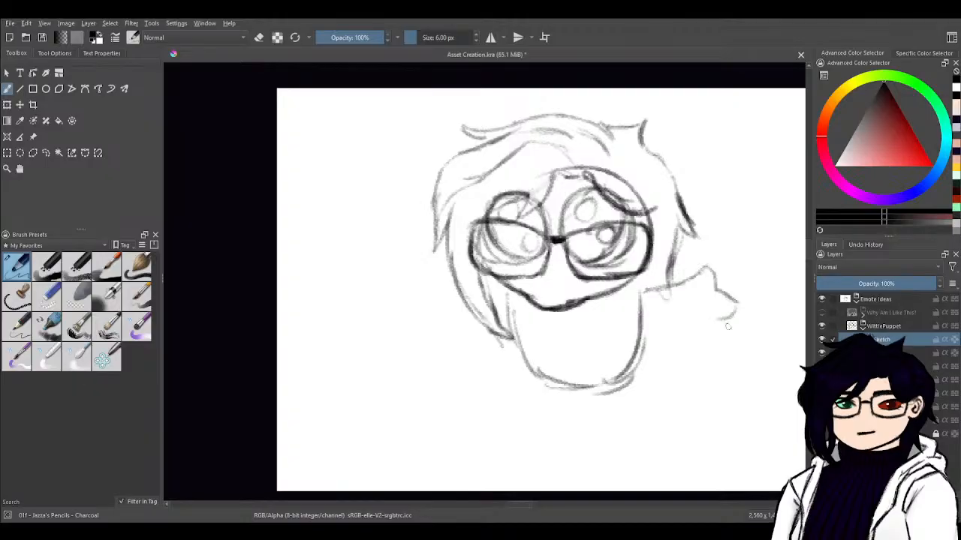
{"action": "key", "text": "ctrl+z"}
{"action": "key", "text": "ctrl+z"}
{"action": "key", "text": "ctrl+z"}
{"action": "key", "text": "ctrl+z"}
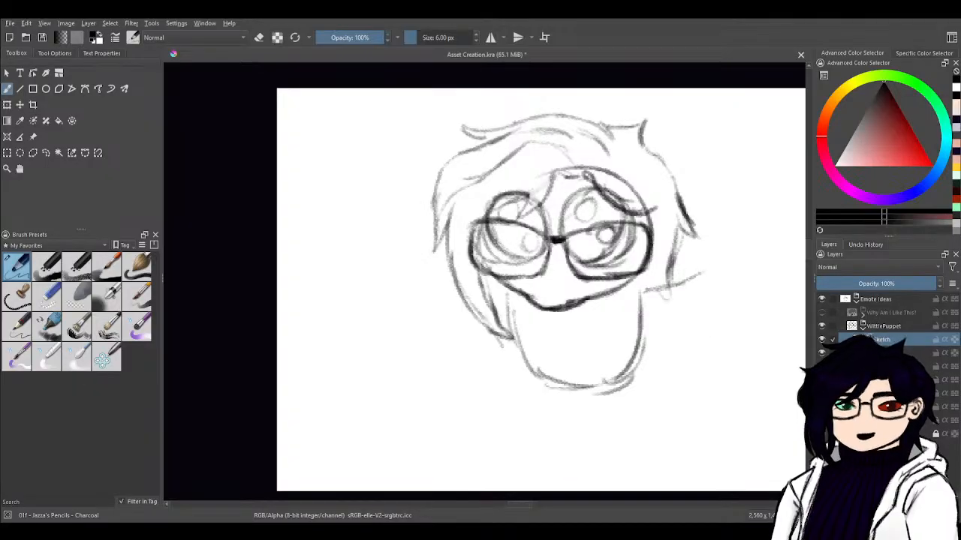
{"action": "key", "text": "ctrl+z"}
{"action": "key", "text": "ctrl+z"}
{"action": "key", "text": "ctrl+z"}
{"action": "key", "text": "ctrl+z"}
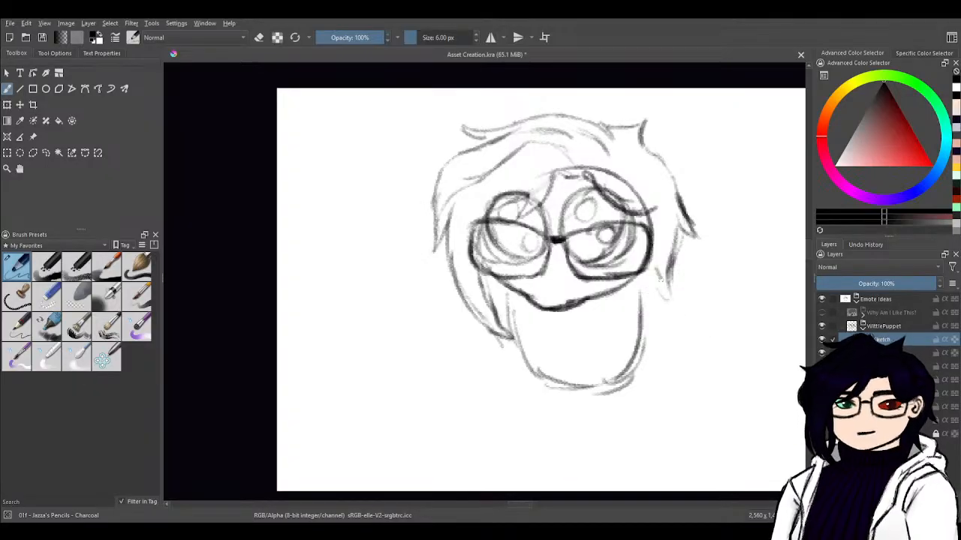
- Draw the open coat edge down the right side of the body and connect it up to the face and hair
{"action": "mouse_move", "coordinate": [667, 280]}
{"action": "left_mouse_down"}
{"action": "mouse_move", "coordinate": [641, 328]}
{"action": "mouse_move", "coordinate": [618, 330]}
{"action": "mouse_move", "coordinate": [625, 372]}
{"action": "mouse_move", "coordinate": [610, 395]}
{"action": "left_mouse_up"}
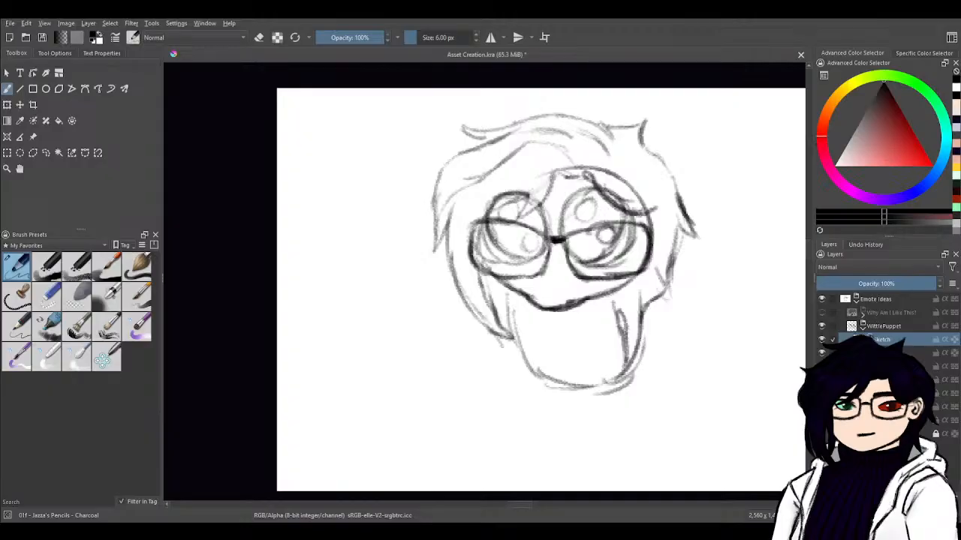
{"action": "left_click_drag", "start_coordinate": [626, 348], "coordinate": [620, 384]}
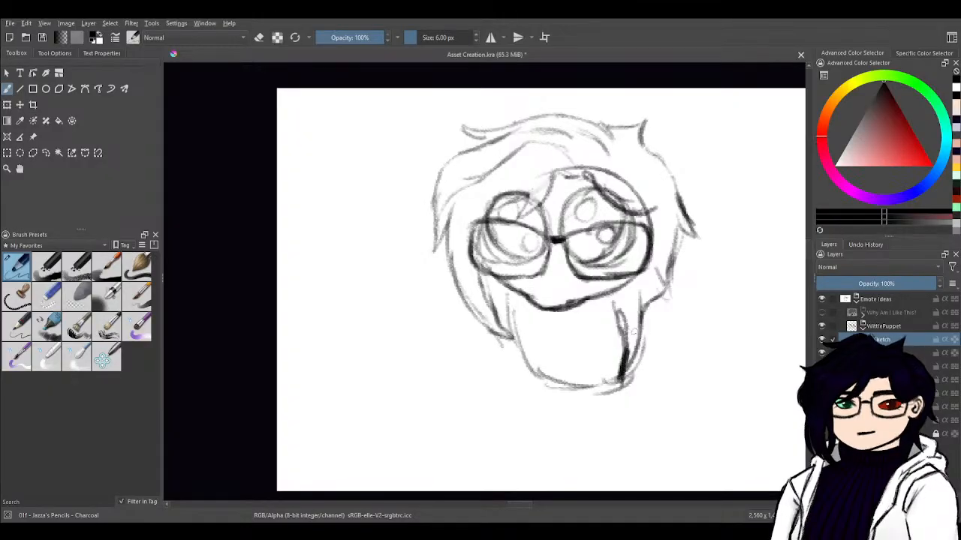
{"action": "mouse_move", "coordinate": [629, 279]}
{"action": "left_mouse_down"}
{"action": "mouse_move", "coordinate": [624, 300]}
{"action": "mouse_move", "coordinate": [623, 289]}
{"action": "left_mouse_up"}
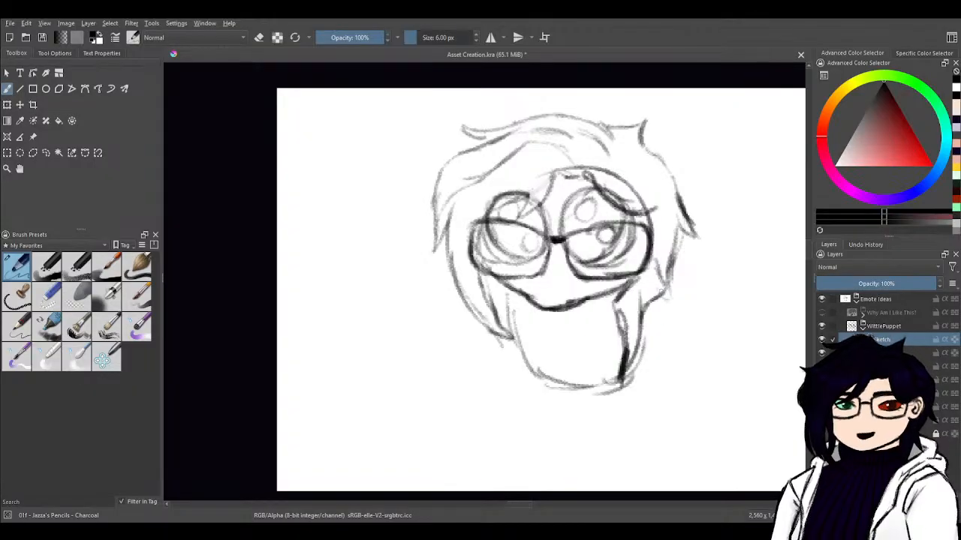
- Sketch a small raised arm with a star-shaped open hand to the right of the body
{"action": "mouse_move", "coordinate": [662, 296]}
{"action": "left_mouse_down"}
{"action": "mouse_move", "coordinate": [700, 282]}
{"action": "mouse_move", "coordinate": [704, 306]}
{"action": "mouse_move", "coordinate": [705, 276]}
{"action": "mouse_move", "coordinate": [705, 311]}
{"action": "mouse_move", "coordinate": [700, 286]}
{"action": "mouse_move", "coordinate": [701, 302]}
{"action": "mouse_move", "coordinate": [702, 288]}
{"action": "mouse_move", "coordinate": [732, 314]}
{"action": "mouse_move", "coordinate": [709, 337]}
{"action": "mouse_move", "coordinate": [711, 363]}
{"action": "mouse_move", "coordinate": [694, 361]}
{"action": "mouse_move", "coordinate": [714, 373]}
{"action": "mouse_move", "coordinate": [688, 365]}
{"action": "mouse_move", "coordinate": [713, 368]}
{"action": "left_mouse_up"}
{"action": "key", "text": "e"}
{"action": "key", "text": "e"}
{"action": "mouse_move", "coordinate": [718, 327]}
{"action": "left_mouse_down"}
{"action": "mouse_move", "coordinate": [713, 361]}
{"action": "mouse_move", "coordinate": [718, 349]}
{"action": "mouse_move", "coordinate": [666, 370]}
{"action": "left_mouse_up"}
{"action": "left_click_drag", "start_coordinate": [675, 335], "coordinate": [668, 354]}
{"action": "mouse_move", "coordinate": [669, 334]}
{"action": "left_mouse_down"}
{"action": "mouse_move", "coordinate": [672, 357]}
{"action": "mouse_move", "coordinate": [653, 327]}
{"action": "left_mouse_up"}
- Refine the right sleeve cuff, add a short coat line below it, and erase stray marks around the body
{"action": "key", "text": "e"}
{"action": "key", "text": "e"}
{"action": "left_click_drag", "start_coordinate": [657, 343], "coordinate": [665, 384]}
{"action": "mouse_move", "coordinate": [683, 299]}
{"action": "left_mouse_down"}
{"action": "mouse_move", "coordinate": [651, 340]}
{"action": "mouse_move", "coordinate": [649, 314]}
{"action": "mouse_move", "coordinate": [646, 325]}
{"action": "mouse_move", "coordinate": [669, 305]}
{"action": "left_mouse_up"}
{"action": "key", "text": "e"}
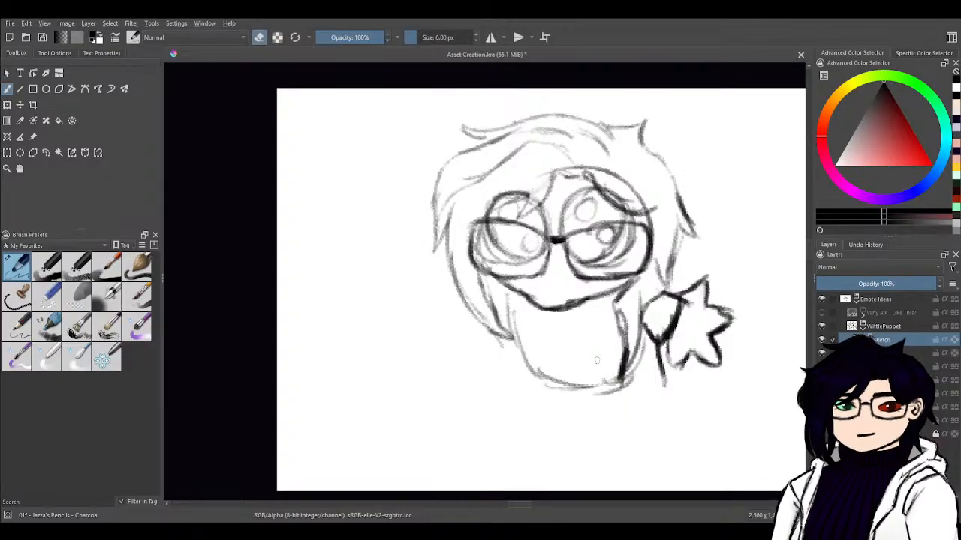
{"action": "key", "text": "e"}
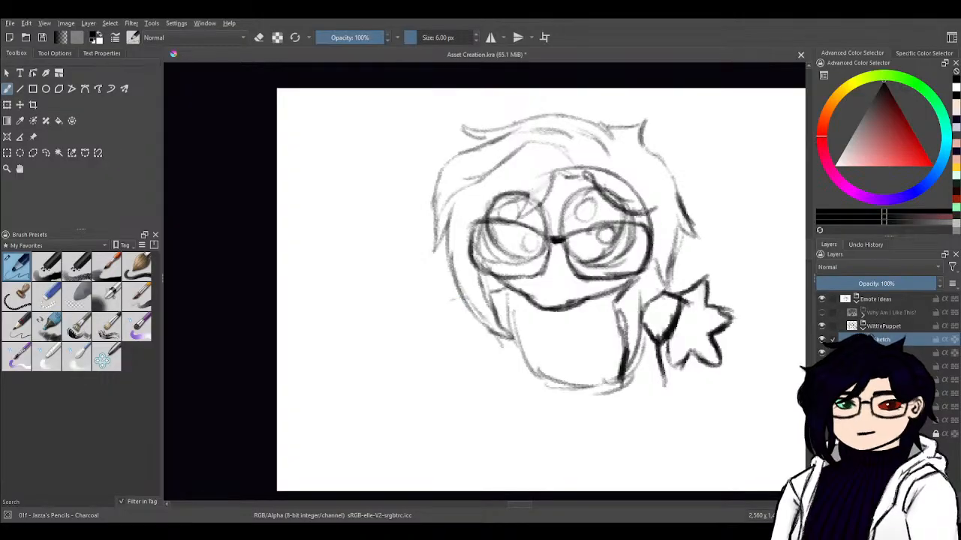
- Draw a rounded ear beside the right lens of the glasses and erase the lines crossing it
{"action": "mouse_move", "coordinate": [644, 208]}
{"action": "left_mouse_down"}
{"action": "mouse_move", "coordinate": [664, 208]}
{"action": "mouse_move", "coordinate": [672, 232]}
{"action": "mouse_move", "coordinate": [663, 253]}
{"action": "mouse_move", "coordinate": [669, 219]}
{"action": "mouse_move", "coordinate": [656, 207]}
{"action": "mouse_move", "coordinate": [660, 245]}
{"action": "mouse_move", "coordinate": [673, 222]}
{"action": "mouse_move", "coordinate": [664, 210]}
{"action": "mouse_move", "coordinate": [667, 231]}
{"action": "mouse_move", "coordinate": [650, 224]}
{"action": "left_mouse_up"}
{"action": "key", "text": "e"}
{"action": "key", "text": "e"}
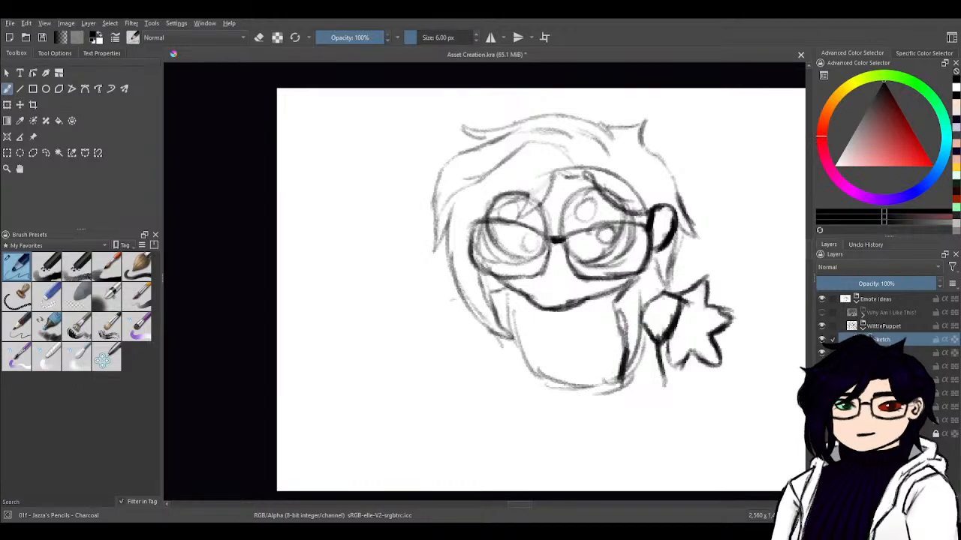
- Thicken and darken the glasses frame around both lenses and across the bridge
{"action": "mouse_move", "coordinate": [472, 225]}
{"action": "left_mouse_down"}
{"action": "mouse_move", "coordinate": [473, 259]}
{"action": "mouse_move", "coordinate": [470, 222]}
{"action": "mouse_move", "coordinate": [544, 223]}
{"action": "mouse_move", "coordinate": [549, 242]}
{"action": "mouse_move", "coordinate": [542, 272]}
{"action": "mouse_move", "coordinate": [512, 278]}
{"action": "mouse_move", "coordinate": [473, 262]}
{"action": "left_mouse_up"}
{"action": "mouse_move", "coordinate": [556, 241]}
{"action": "left_mouse_down"}
{"action": "mouse_move", "coordinate": [638, 220]}
{"action": "mouse_move", "coordinate": [649, 231]}
{"action": "mouse_move", "coordinate": [588, 228]}
{"action": "mouse_move", "coordinate": [575, 270]}
{"action": "mouse_move", "coordinate": [572, 247]}
{"action": "mouse_move", "coordinate": [578, 271]}
{"action": "mouse_move", "coordinate": [560, 239]}
{"action": "mouse_move", "coordinate": [546, 264]}
{"action": "left_mouse_up"}
{"action": "mouse_move", "coordinate": [642, 228]}
{"action": "left_mouse_down"}
{"action": "mouse_move", "coordinate": [644, 264]}
{"action": "mouse_move", "coordinate": [617, 278]}
{"action": "mouse_move", "coordinate": [574, 270]}
{"action": "left_mouse_up"}
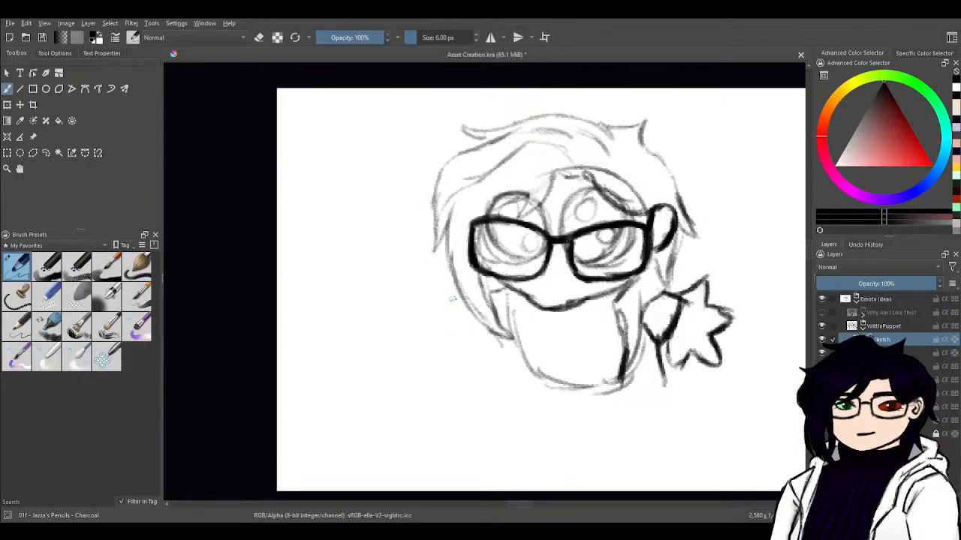
- Sketch a star-shaped open hand left of the body, a short coat line beside it, and the first left leg line
{"action": "mouse_move", "coordinate": [441, 304]}
{"action": "left_mouse_down"}
{"action": "mouse_move", "coordinate": [456, 300]}
{"action": "mouse_move", "coordinate": [434, 310]}
{"action": "mouse_move", "coordinate": [451, 320]}
{"action": "mouse_move", "coordinate": [432, 319]}
{"action": "mouse_move", "coordinate": [454, 325]}
{"action": "mouse_move", "coordinate": [432, 321]}
{"action": "mouse_move", "coordinate": [448, 342]}
{"action": "mouse_move", "coordinate": [443, 360]}
{"action": "mouse_move", "coordinate": [465, 342]}
{"action": "mouse_move", "coordinate": [466, 361]}
{"action": "mouse_move", "coordinate": [439, 359]}
{"action": "mouse_move", "coordinate": [450, 331]}
{"action": "mouse_move", "coordinate": [440, 358]}
{"action": "mouse_move", "coordinate": [473, 339]}
{"action": "mouse_move", "coordinate": [468, 346]}
{"action": "mouse_move", "coordinate": [495, 364]}
{"action": "mouse_move", "coordinate": [491, 347]}
{"action": "mouse_move", "coordinate": [487, 362]}
{"action": "mouse_move", "coordinate": [459, 345]}
{"action": "left_mouse_up"}
{"action": "mouse_move", "coordinate": [456, 299]}
{"action": "left_mouse_down"}
{"action": "mouse_move", "coordinate": [450, 273]}
{"action": "mouse_move", "coordinate": [459, 305]}
{"action": "left_mouse_up"}
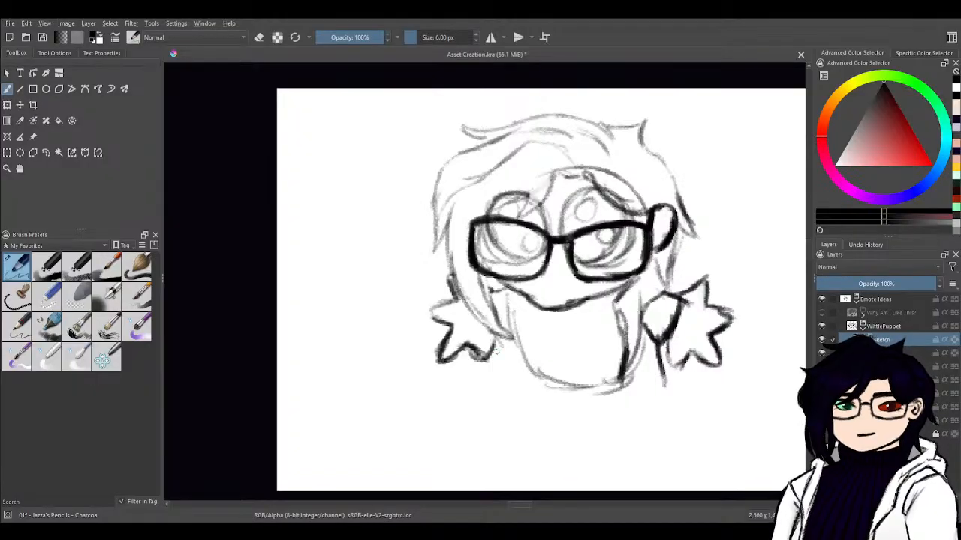
{"action": "mouse_move", "coordinate": [502, 342]}
{"action": "left_mouse_down"}
{"action": "mouse_move", "coordinate": [505, 392]}
{"action": "mouse_move", "coordinate": [505, 380]}
{"action": "mouse_move", "coordinate": [521, 402]}
{"action": "mouse_move", "coordinate": [529, 389]}
{"action": "mouse_move", "coordinate": [515, 415]}
{"action": "left_mouse_up"}
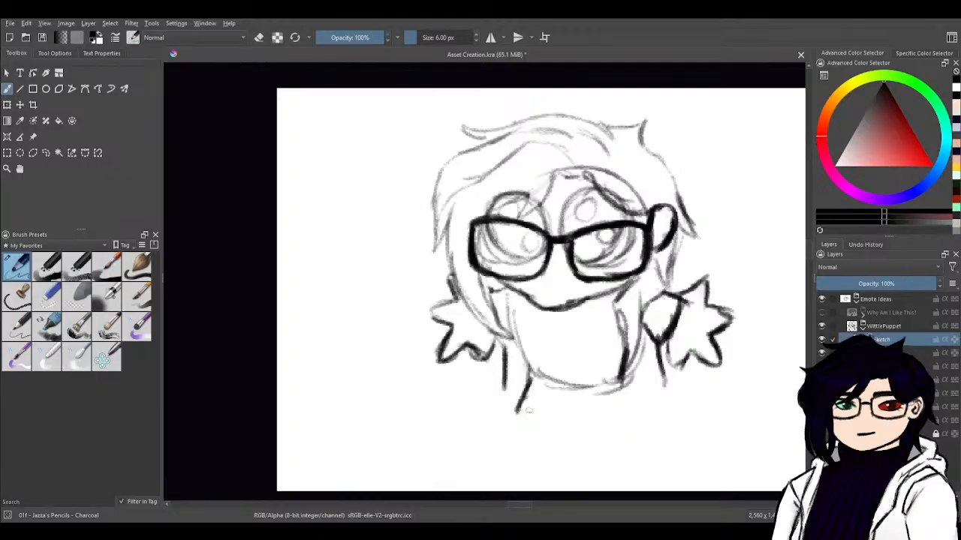
- Draw two short rounded feet beneath the body and darken their outlines
{"action": "mouse_move", "coordinate": [517, 411]}
{"action": "left_mouse_down"}
{"action": "mouse_move", "coordinate": [553, 410]}
{"action": "mouse_move", "coordinate": [523, 420]}
{"action": "mouse_move", "coordinate": [519, 389]}
{"action": "mouse_move", "coordinate": [517, 405]}
{"action": "left_mouse_up"}
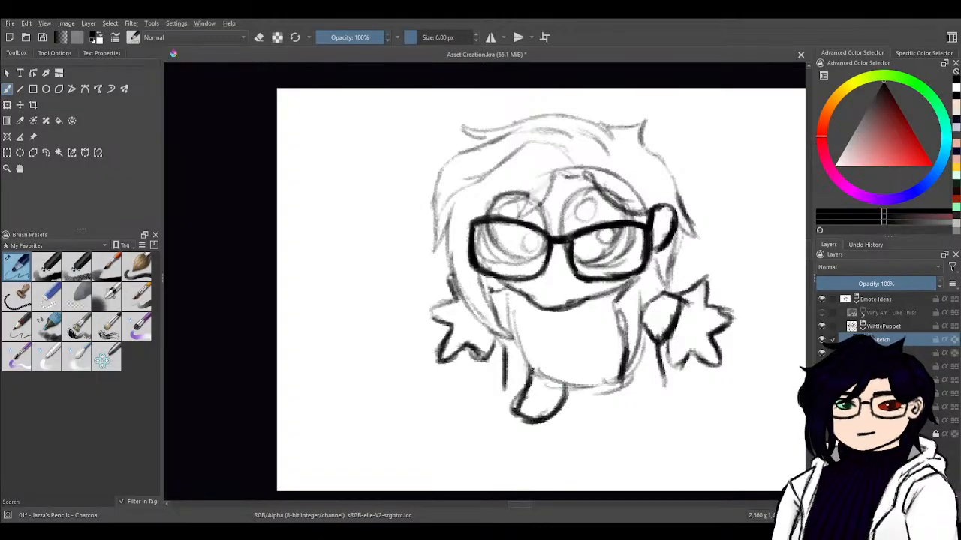
{"action": "left_click_drag", "start_coordinate": [533, 368], "coordinate": [518, 401]}
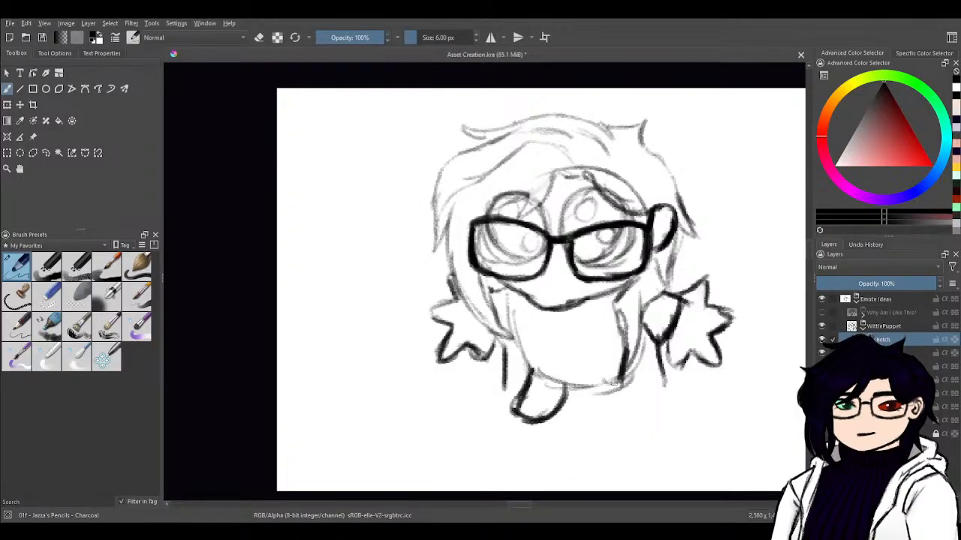
{"action": "mouse_move", "coordinate": [611, 390]}
{"action": "left_mouse_down"}
{"action": "mouse_move", "coordinate": [623, 413]}
{"action": "mouse_move", "coordinate": [658, 415]}
{"action": "mouse_move", "coordinate": [646, 384]}
{"action": "mouse_move", "coordinate": [663, 416]}
{"action": "mouse_move", "coordinate": [661, 405]}
{"action": "mouse_move", "coordinate": [663, 417]}
{"action": "mouse_move", "coordinate": [638, 420]}
{"action": "mouse_move", "coordinate": [668, 410]}
{"action": "left_mouse_up"}
{"action": "mouse_move", "coordinate": [520, 383]}
{"action": "left_mouse_down"}
{"action": "mouse_move", "coordinate": [513, 415]}
{"action": "mouse_move", "coordinate": [542, 422]}
{"action": "mouse_move", "coordinate": [564, 392]}
{"action": "mouse_move", "coordinate": [551, 419]}
{"action": "left_mouse_up"}
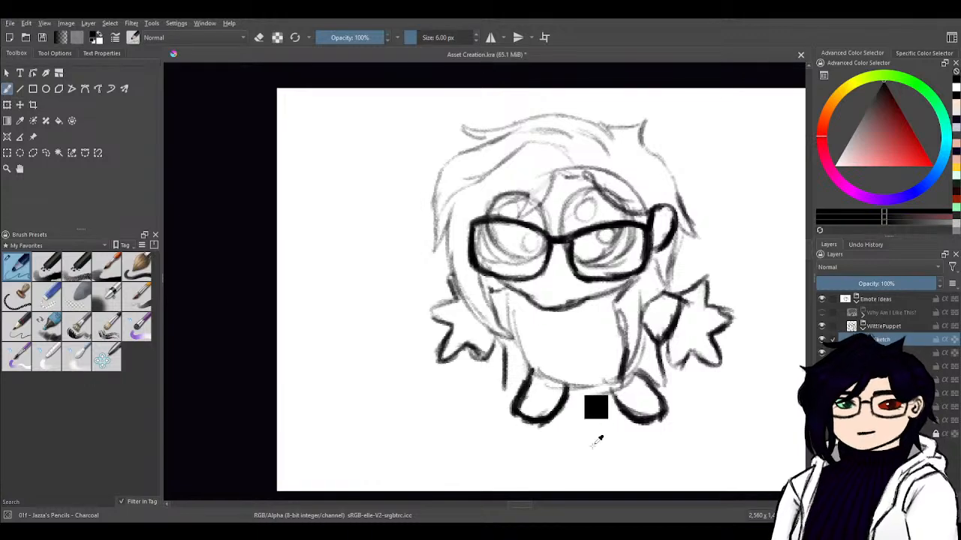
- Undo the strokes of both rounded feet and the first left leg line beneath the body
{"action": "key", "text": "ctrl+z"}
{"action": "key", "text": "ctrl+z"}
{"action": "key", "text": "ctrl+z"}
{"action": "key", "text": "ctrl+z"}
{"action": "key", "text": "ctrl+z"}
{"action": "key", "text": "ctrl+z"}
{"action": "key", "text": "ctrl+z"}
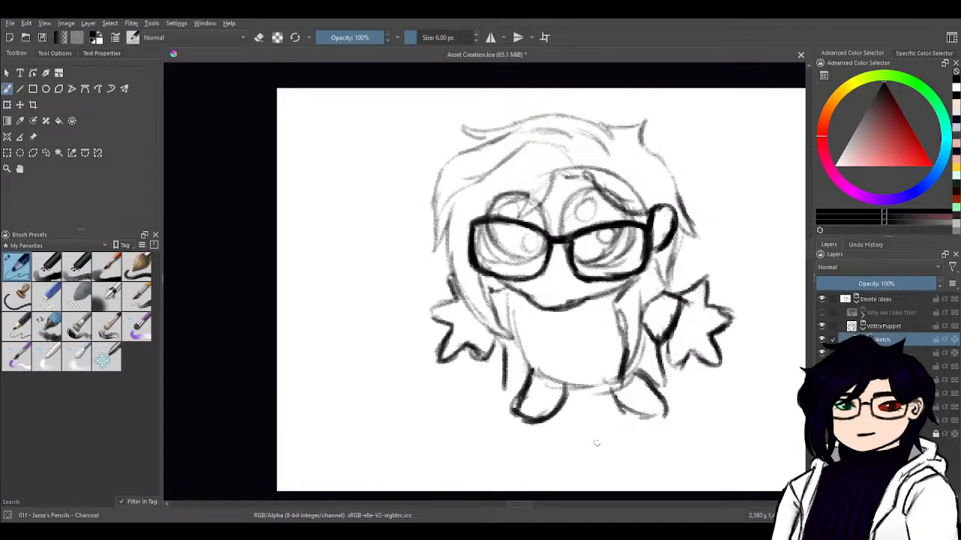
{"action": "key", "text": "ctrl+z"}
{"action": "key", "text": "ctrl+z"}
{"action": "key", "text": "ctrl+z"}
{"action": "key", "text": "ctrl+z"}
{"action": "key", "text": "ctrl+z"}
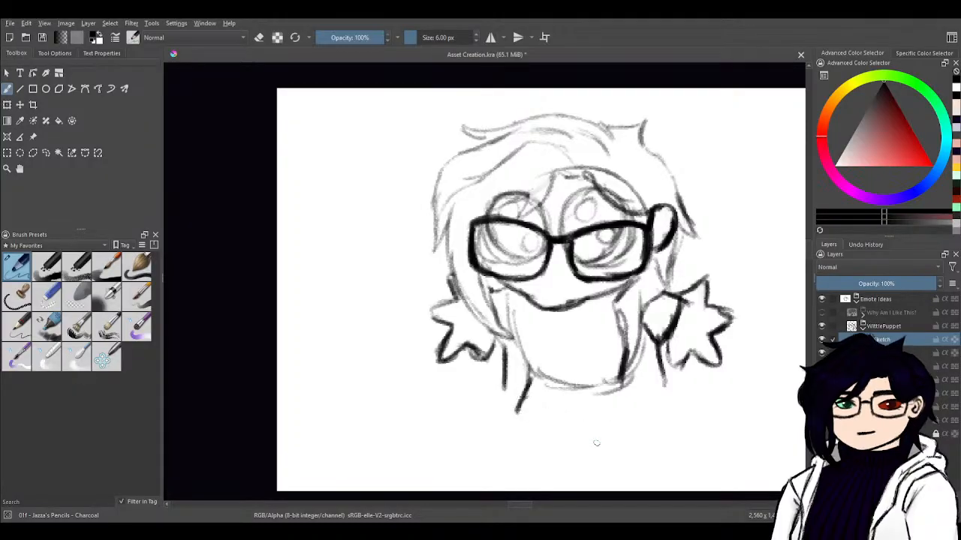
{"action": "key", "text": "ctrl+z"}
{"action": "key", "text": "ctrl+z"}
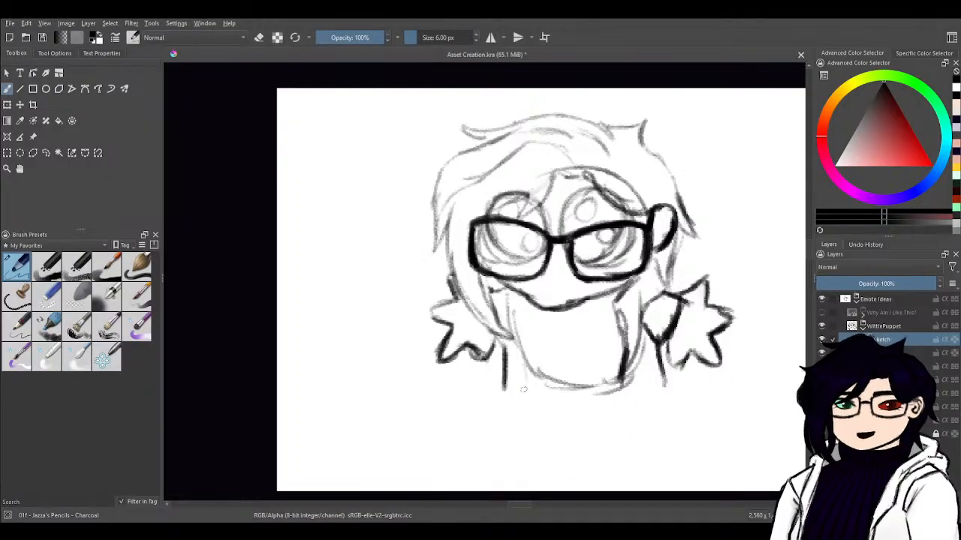
- Redraw two smaller rounded feet with a coat hem and body bottom line above them, and darken the left collar edge
{"action": "mouse_move", "coordinate": [526, 361]}
{"action": "left_mouse_down"}
{"action": "mouse_move", "coordinate": [518, 410]}
{"action": "mouse_move", "coordinate": [524, 402]}
{"action": "mouse_move", "coordinate": [529, 416]}
{"action": "mouse_move", "coordinate": [559, 417]}
{"action": "mouse_move", "coordinate": [582, 383]}
{"action": "mouse_move", "coordinate": [605, 385]}
{"action": "mouse_move", "coordinate": [552, 382]}
{"action": "mouse_move", "coordinate": [610, 410]}
{"action": "mouse_move", "coordinate": [625, 414]}
{"action": "mouse_move", "coordinate": [611, 399]}
{"action": "mouse_move", "coordinate": [649, 413]}
{"action": "left_mouse_up"}
{"action": "mouse_move", "coordinate": [639, 378]}
{"action": "left_mouse_down"}
{"action": "mouse_move", "coordinate": [653, 406]}
{"action": "mouse_move", "coordinate": [639, 421]}
{"action": "mouse_move", "coordinate": [629, 380]}
{"action": "mouse_move", "coordinate": [638, 401]}
{"action": "mouse_move", "coordinate": [671, 397]}
{"action": "mouse_move", "coordinate": [663, 367]}
{"action": "mouse_move", "coordinate": [661, 390]}
{"action": "left_mouse_up"}
{"action": "mouse_move", "coordinate": [520, 368]}
{"action": "left_mouse_down"}
{"action": "mouse_move", "coordinate": [517, 334]}
{"action": "mouse_move", "coordinate": [518, 398]}
{"action": "mouse_move", "coordinate": [506, 400]}
{"action": "mouse_move", "coordinate": [528, 385]}
{"action": "left_mouse_up"}
{"action": "left_click_drag", "start_coordinate": [522, 295], "coordinate": [528, 339]}
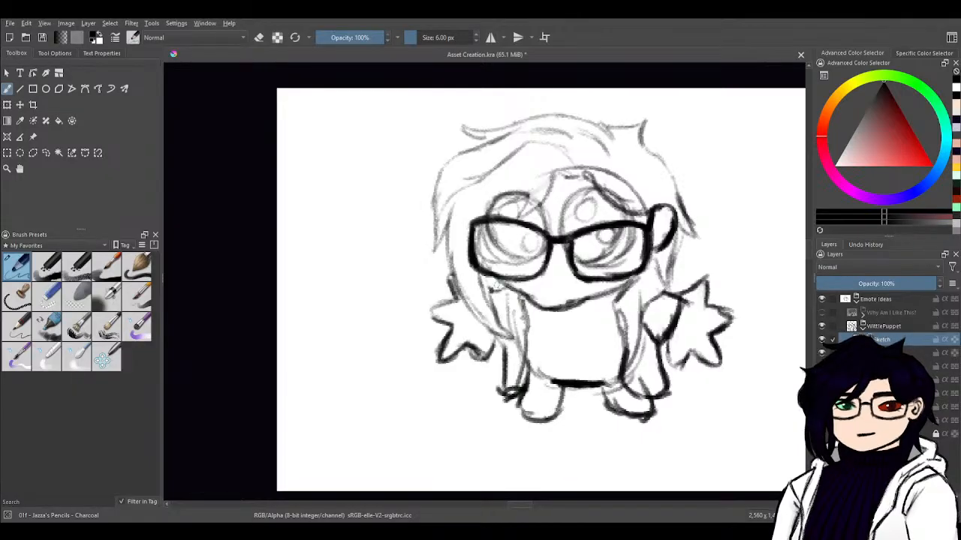
{"action": "mouse_move", "coordinate": [497, 280]}
{"action": "left_mouse_down"}
{"action": "mouse_move", "coordinate": [490, 292]}
{"action": "mouse_move", "coordinate": [511, 317]}
{"action": "left_mouse_up"}
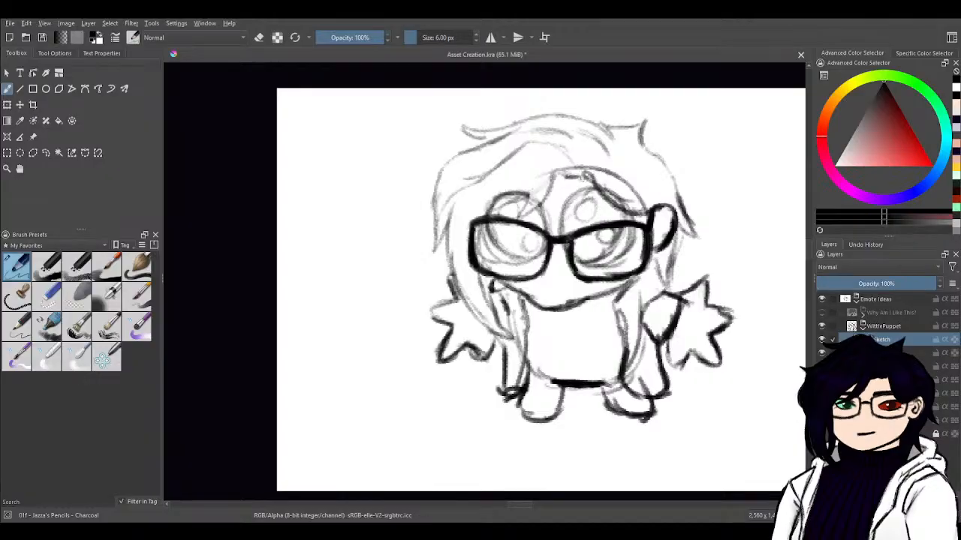
- Darken the inner hair line around the left of the face and the spiky hair outline running down behind the right ear
{"action": "mouse_move", "coordinate": [579, 164]}
{"action": "left_mouse_down"}
{"action": "mouse_move", "coordinate": [546, 143]}
{"action": "mouse_move", "coordinate": [476, 179]}
{"action": "left_mouse_up"}
{"action": "mouse_move", "coordinate": [507, 159]}
{"action": "left_mouse_down"}
{"action": "mouse_move", "coordinate": [460, 190]}
{"action": "mouse_move", "coordinate": [450, 309]}
{"action": "left_mouse_up"}
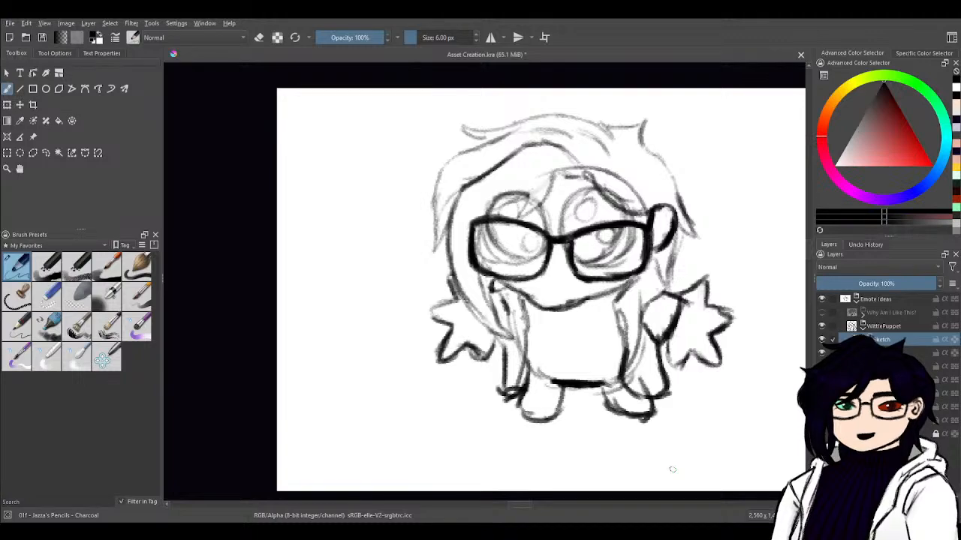
{"action": "mouse_move", "coordinate": [611, 131]}
{"action": "left_mouse_down"}
{"action": "mouse_move", "coordinate": [653, 113]}
{"action": "mouse_move", "coordinate": [647, 150]}
{"action": "mouse_move", "coordinate": [685, 183]}
{"action": "left_mouse_up"}
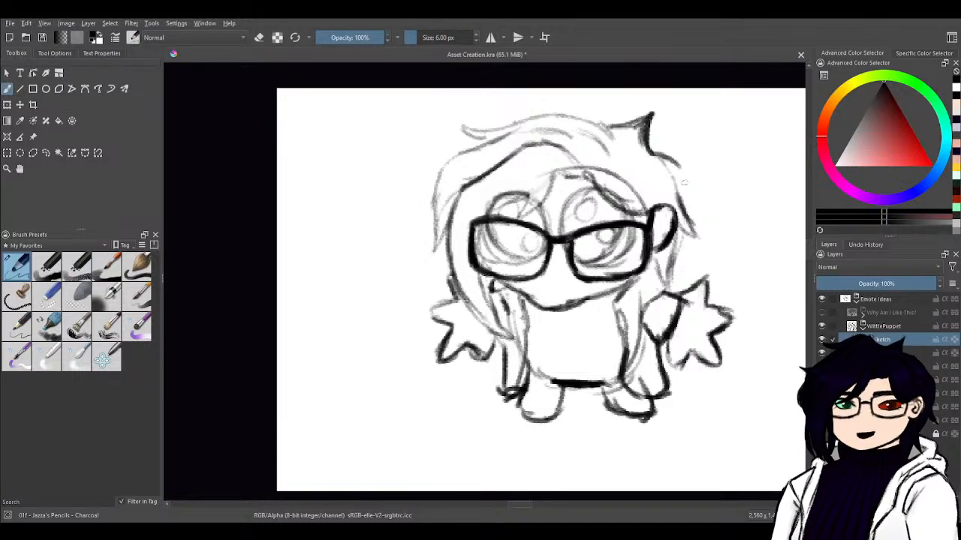
{"action": "left_click_drag", "start_coordinate": [654, 149], "coordinate": [693, 224]}
{"action": "mouse_move", "coordinate": [677, 191]}
{"action": "left_mouse_down"}
{"action": "mouse_move", "coordinate": [700, 240]}
{"action": "mouse_move", "coordinate": [675, 238]}
{"action": "mouse_move", "coordinate": [665, 286]}
{"action": "left_mouse_up"}
{"action": "left_click_drag", "start_coordinate": [674, 249], "coordinate": [659, 288]}
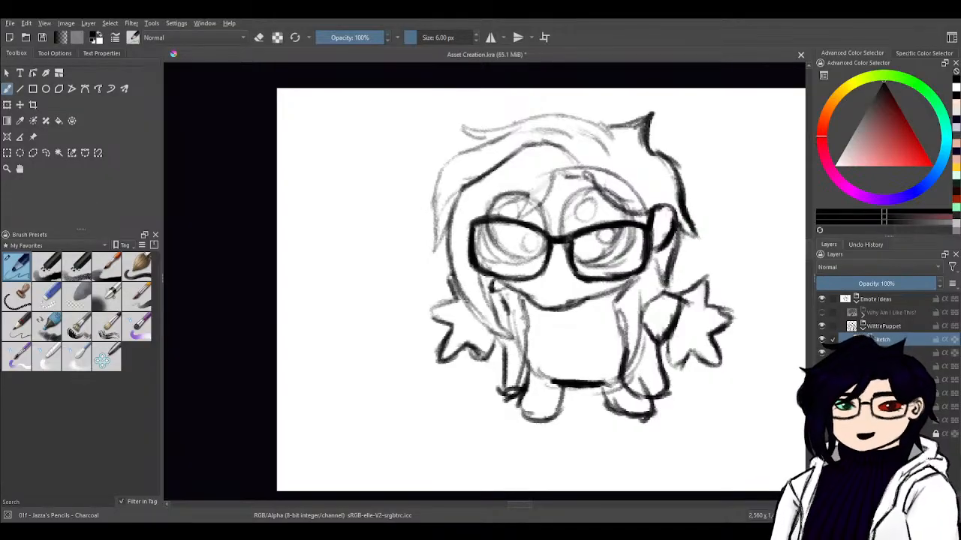
- Redraw the right sleeve's inner line, erase the stray collar lines beside it, and darken the coat's right opening edge
{"action": "mouse_move", "coordinate": [669, 245]}
{"action": "left_mouse_down"}
{"action": "mouse_move", "coordinate": [662, 285]}
{"action": "mouse_move", "coordinate": [651, 277]}
{"action": "mouse_move", "coordinate": [644, 286]}
{"action": "left_mouse_up"}
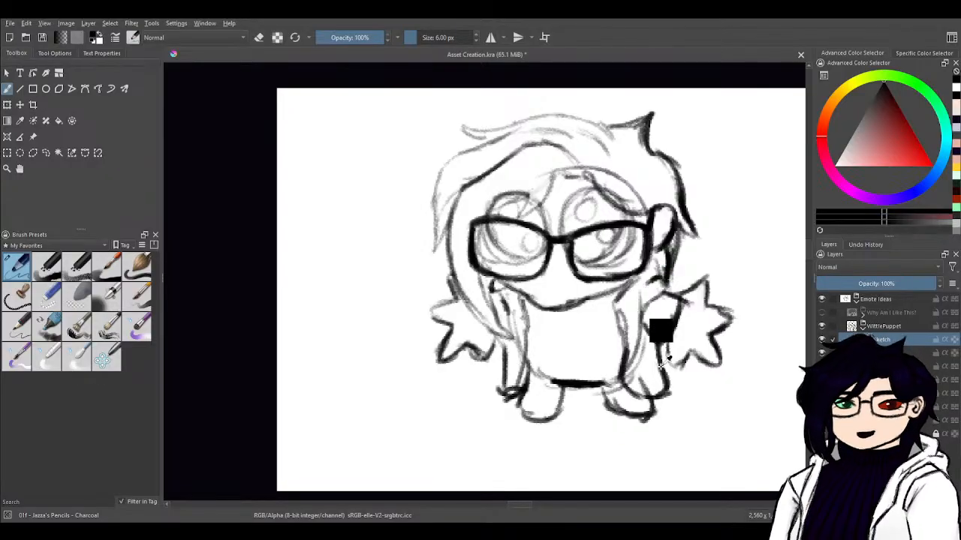
{"action": "key", "text": "ctrl+z"}
{"action": "key", "text": "ctrl+z"}
{"action": "key", "text": "ctrl+z"}
{"action": "key", "text": "e"}
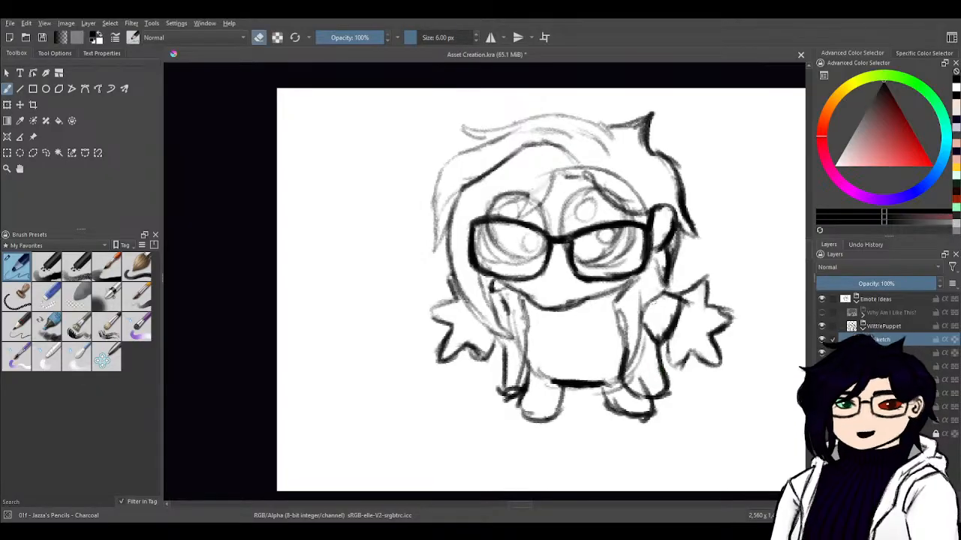
{"action": "key", "text": "e"}
{"action": "left_click_drag", "start_coordinate": [657, 276], "coordinate": [635, 321]}
{"action": "key", "text": "e"}
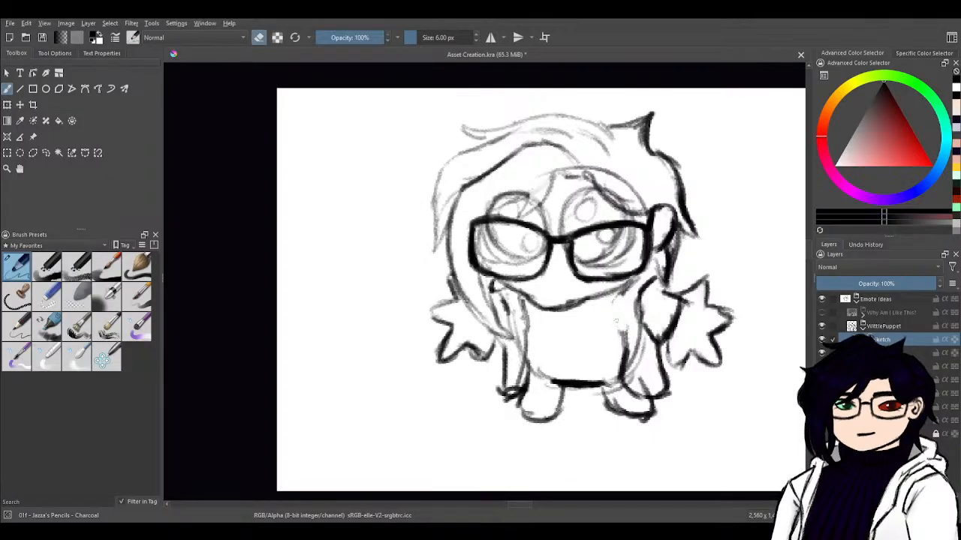
{"action": "key", "text": "e"}
{"action": "left_click_drag", "start_coordinate": [622, 295], "coordinate": [623, 337]}
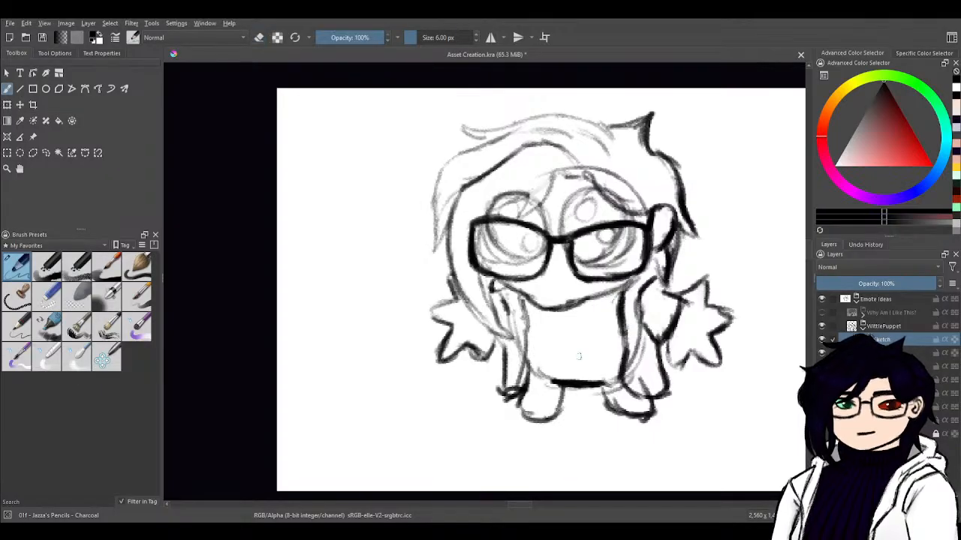
- Draw a curved sweater hem across the lower torso and darken the torso's side edges
{"action": "mouse_move", "coordinate": [530, 343]}
{"action": "left_mouse_down"}
{"action": "mouse_move", "coordinate": [623, 348]}
{"action": "mouse_move", "coordinate": [533, 344]}
{"action": "left_mouse_up"}
{"action": "mouse_move", "coordinate": [519, 305]}
{"action": "left_mouse_down"}
{"action": "mouse_move", "coordinate": [531, 351]}
{"action": "mouse_move", "coordinate": [523, 314]}
{"action": "left_mouse_up"}
{"action": "mouse_move", "coordinate": [622, 301]}
{"action": "left_mouse_down"}
{"action": "mouse_move", "coordinate": [624, 344]}
{"action": "mouse_move", "coordinate": [617, 306]}
{"action": "mouse_move", "coordinate": [625, 343]}
{"action": "mouse_move", "coordinate": [615, 323]}
{"action": "left_mouse_up"}
{"action": "key", "text": "e"}
{"action": "key", "text": "e"}
{"action": "key", "text": "e"}
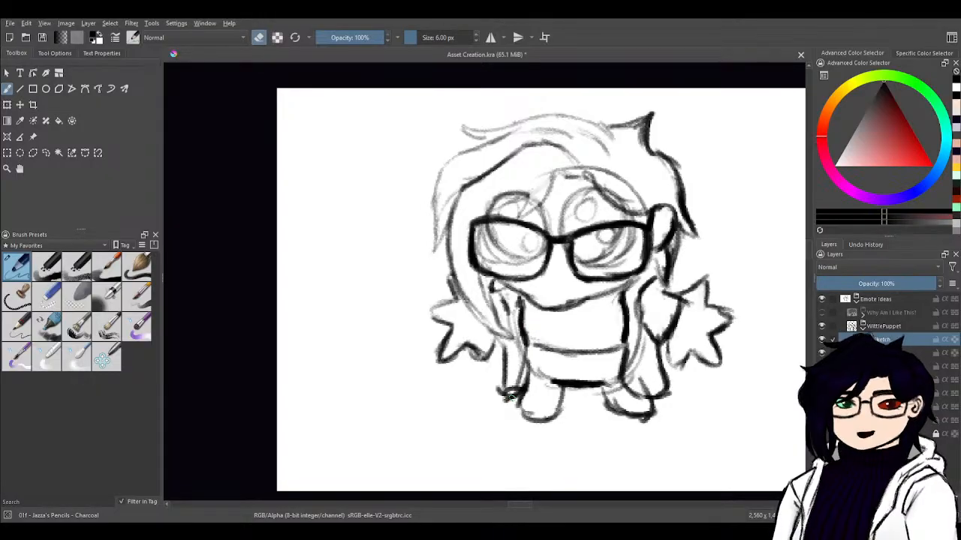
{"action": "key", "text": "e"}
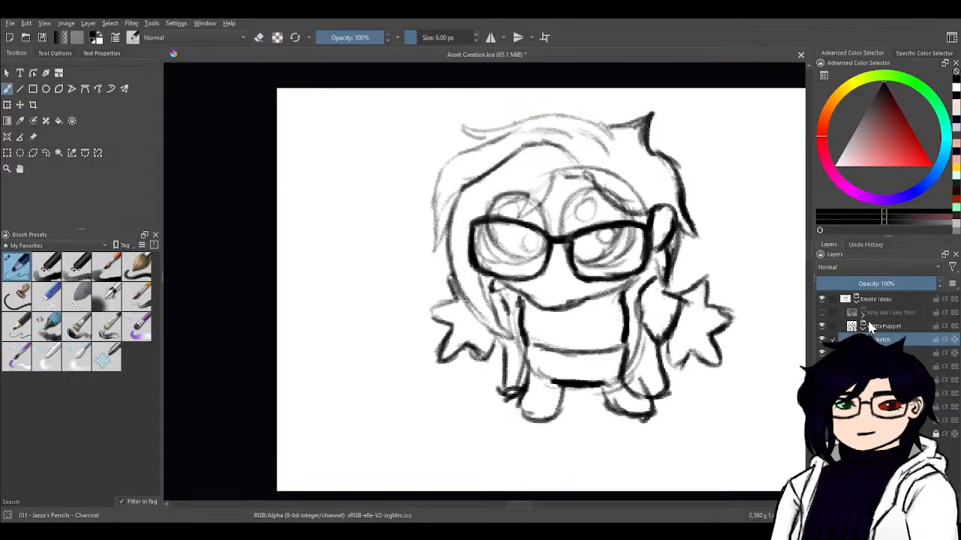
- Sample the skin tone from the Why Am I Like This? emote and paint the face and ear on the layer below Sketch
{"action": "left_click", "coordinate": [822, 314]}
{"action": "left_click", "coordinate": [593, 293], "text": "ctrl"}
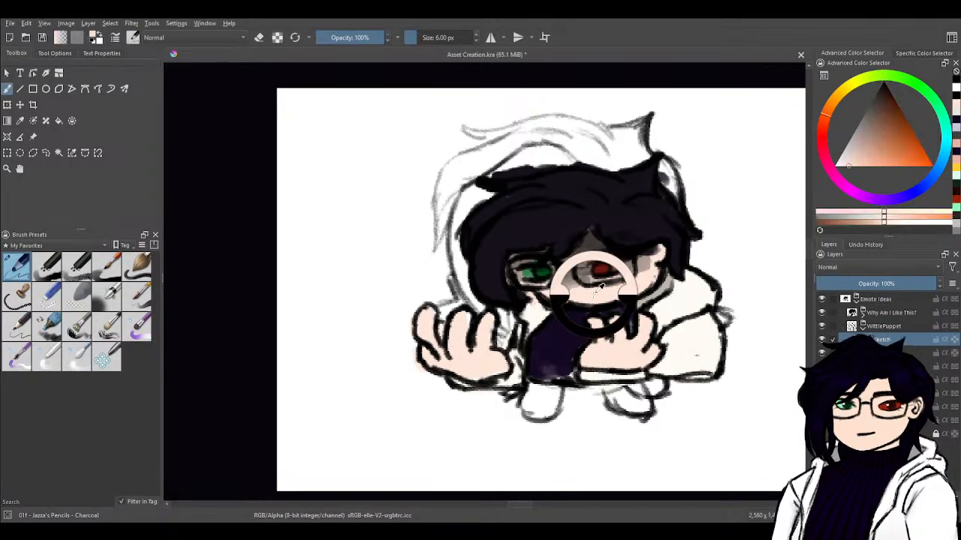
{"action": "left_click", "coordinate": [822, 313]}
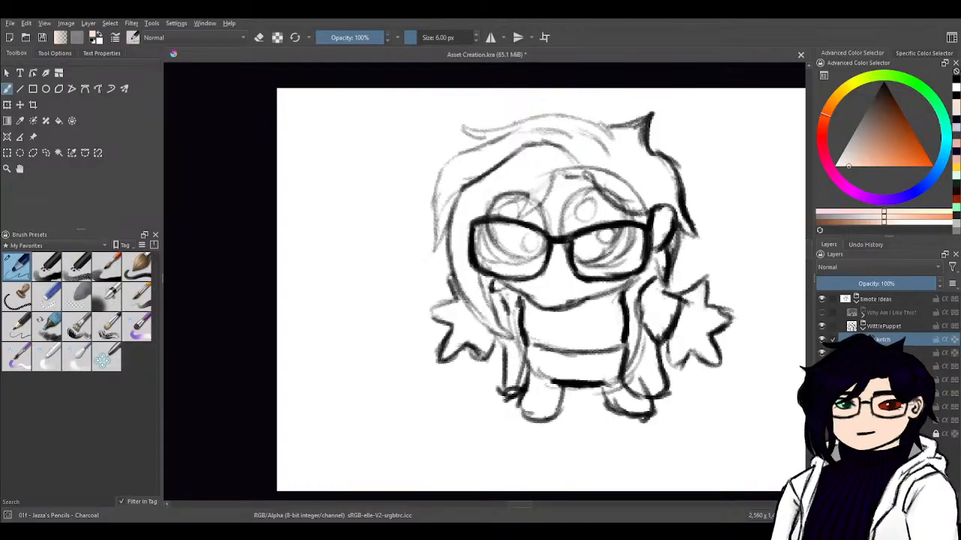
{"action": "key", "text": "ctrl+Page_Down"}
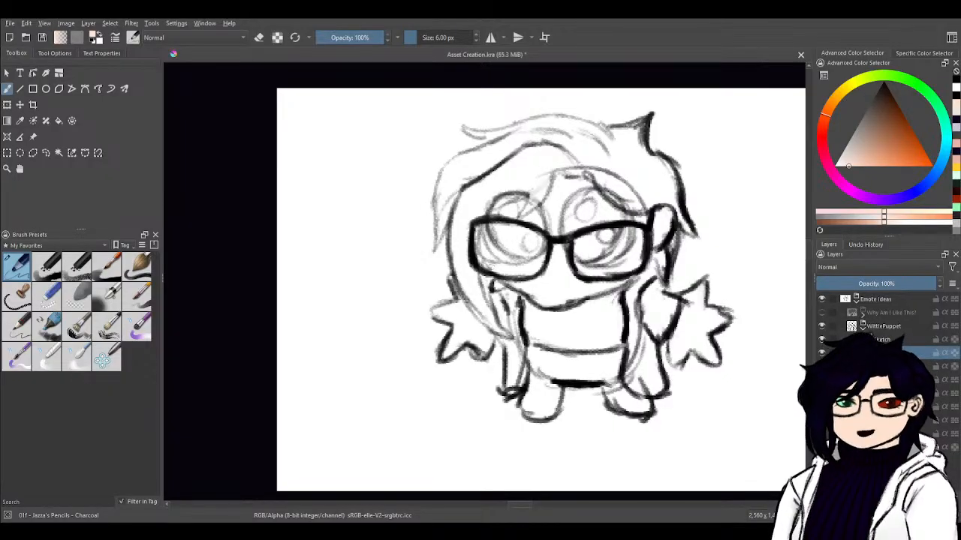
{"action": "mouse_move", "coordinate": [486, 258]}
{"action": "left_mouse_down"}
{"action": "mouse_move", "coordinate": [481, 240]}
{"action": "mouse_move", "coordinate": [503, 271]}
{"action": "mouse_move", "coordinate": [552, 250]}
{"action": "mouse_move", "coordinate": [535, 283]}
{"action": "left_mouse_up"}
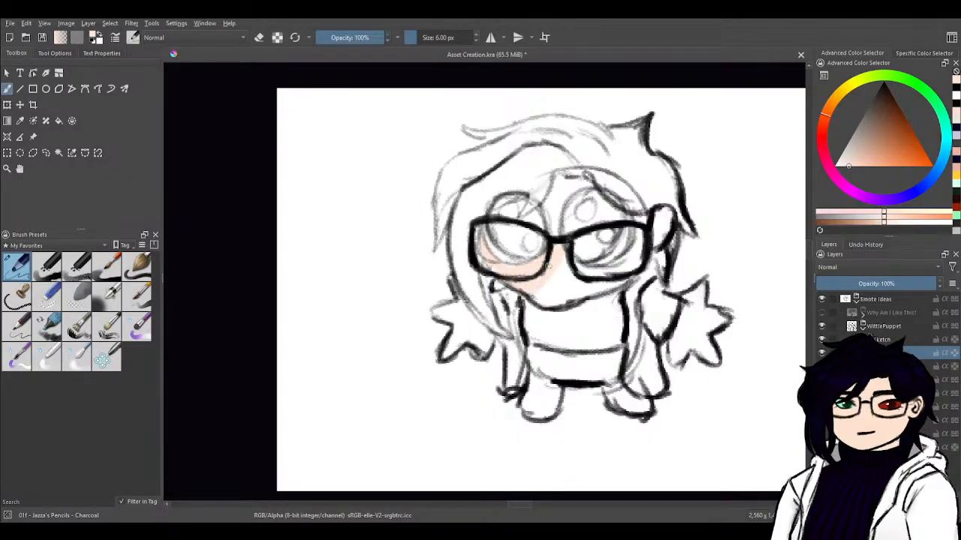
{"action": "mouse_move", "coordinate": [553, 249]}
{"action": "left_mouse_down"}
{"action": "mouse_move", "coordinate": [561, 183]}
{"action": "mouse_move", "coordinate": [546, 207]}
{"action": "left_mouse_up"}
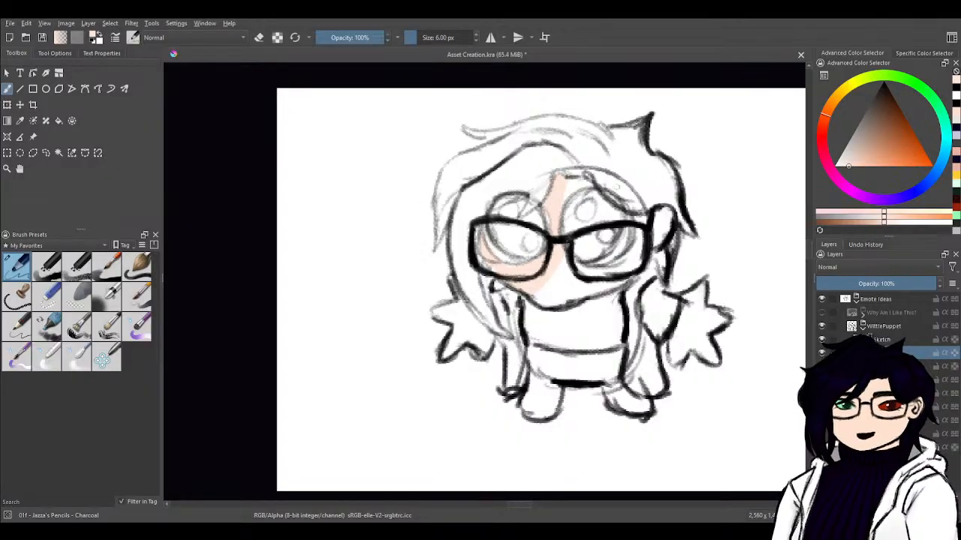
{"action": "left_click_drag", "start_coordinate": [567, 188], "coordinate": [589, 186]}
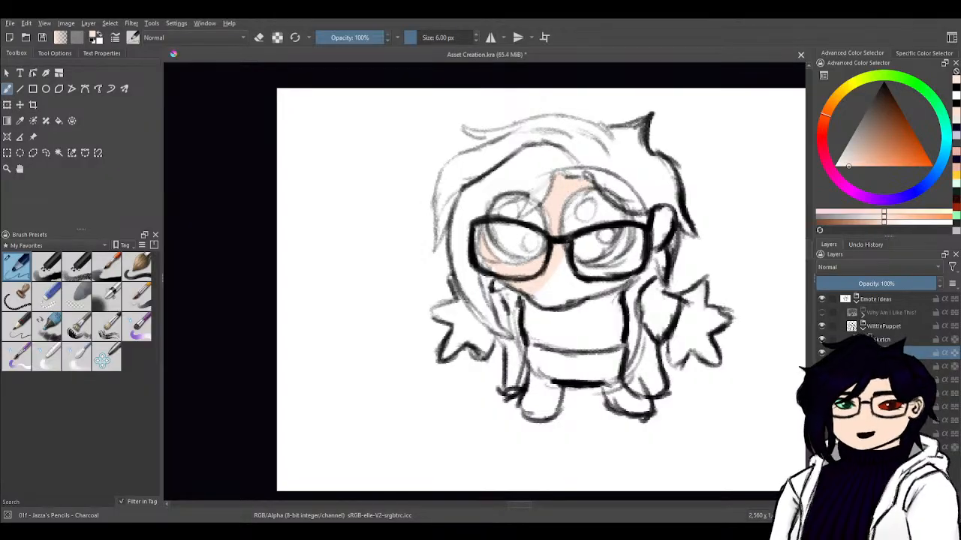
{"action": "mouse_move", "coordinate": [541, 275]}
{"action": "left_mouse_down"}
{"action": "mouse_move", "coordinate": [546, 283]}
{"action": "mouse_move", "coordinate": [557, 274]}
{"action": "mouse_move", "coordinate": [545, 304]}
{"action": "mouse_move", "coordinate": [633, 265]}
{"action": "mouse_move", "coordinate": [593, 274]}
{"action": "mouse_move", "coordinate": [611, 270]}
{"action": "mouse_move", "coordinate": [580, 291]}
{"action": "left_mouse_up"}
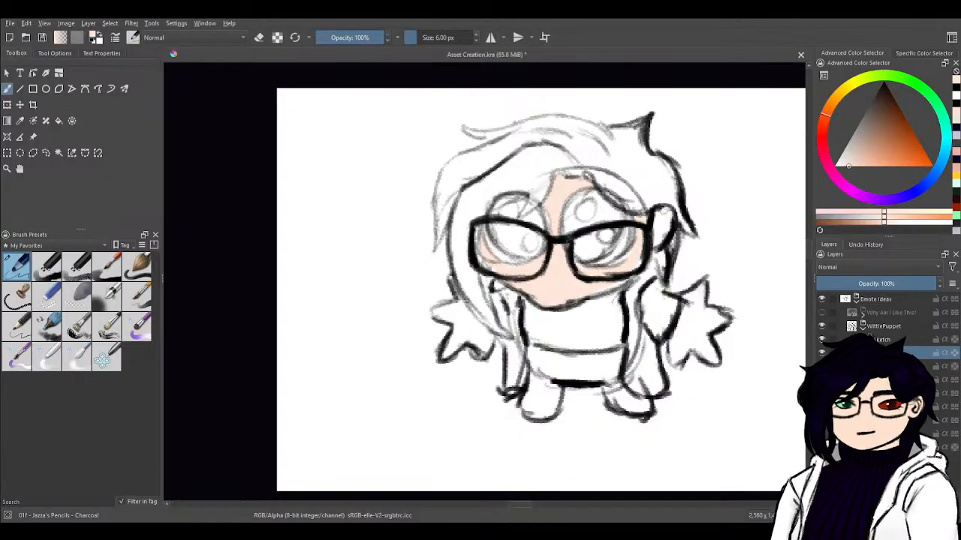
{"action": "left_click_drag", "start_coordinate": [663, 211], "coordinate": [657, 236]}
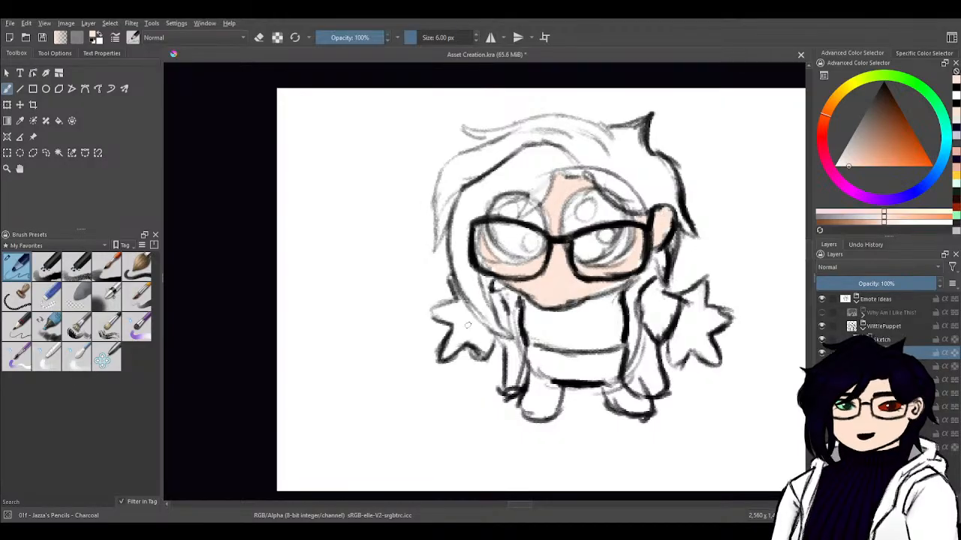
- Fill both star-shaped hands with the same skin tone
{"action": "mouse_move", "coordinate": [434, 307]}
{"action": "left_mouse_down"}
{"action": "mouse_move", "coordinate": [455, 314]}
{"action": "mouse_move", "coordinate": [450, 349]}
{"action": "mouse_move", "coordinate": [473, 330]}
{"action": "mouse_move", "coordinate": [465, 310]}
{"action": "mouse_move", "coordinate": [473, 342]}
{"action": "mouse_move", "coordinate": [492, 341]}
{"action": "left_mouse_up"}
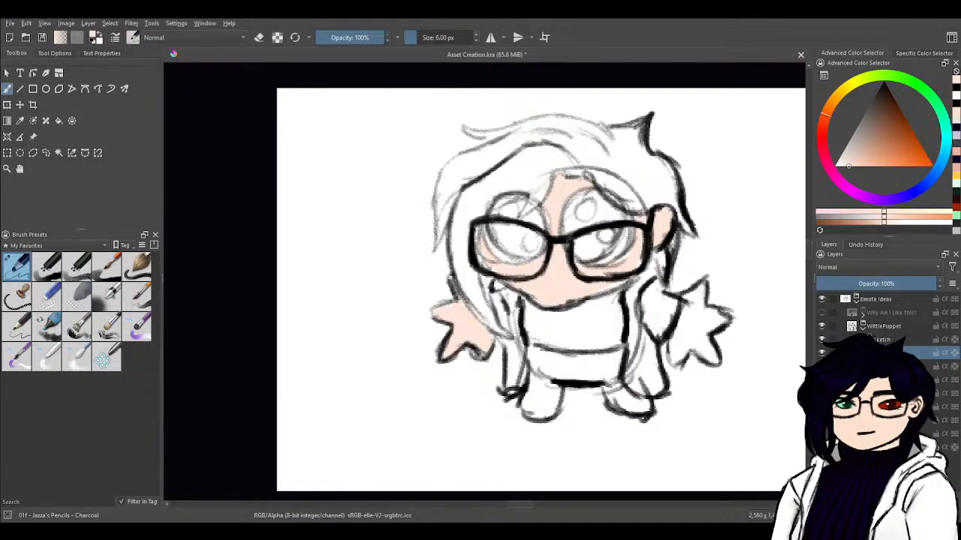
{"action": "mouse_move", "coordinate": [679, 318]}
{"action": "left_mouse_down"}
{"action": "mouse_move", "coordinate": [673, 354]}
{"action": "mouse_move", "coordinate": [692, 304]}
{"action": "left_mouse_up"}
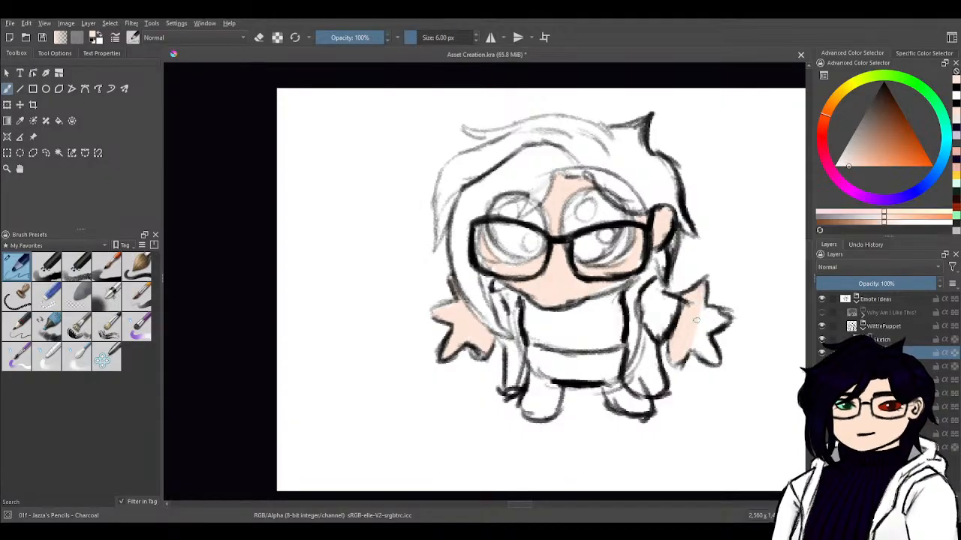
{"action": "mouse_move", "coordinate": [691, 340]}
{"action": "left_mouse_down"}
{"action": "mouse_move", "coordinate": [700, 311]}
{"action": "mouse_move", "coordinate": [705, 357]}
{"action": "mouse_move", "coordinate": [695, 349]}
{"action": "mouse_move", "coordinate": [710, 351]}
{"action": "mouse_move", "coordinate": [698, 328]}
{"action": "mouse_move", "coordinate": [719, 318]}
{"action": "left_mouse_up"}
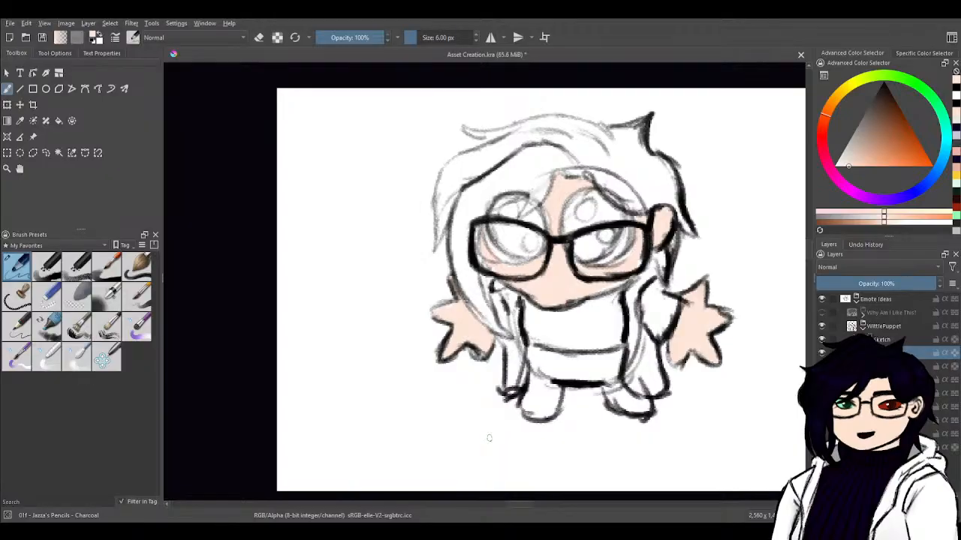
- Sample the cream coat colour from the Why Am I Like This? emote and paint both sides of the coat
{"action": "left_click", "coordinate": [821, 312]}
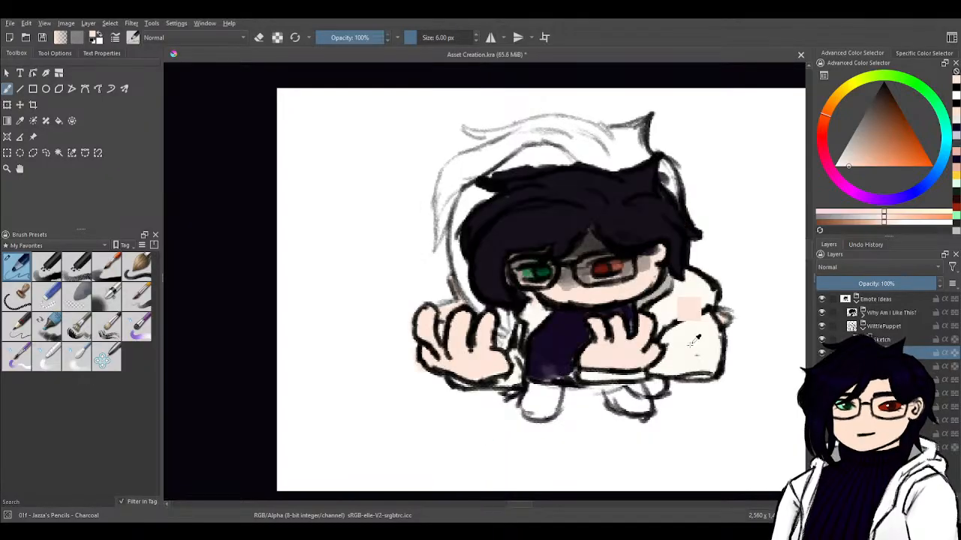
{"action": "left_click", "coordinate": [699, 332], "text": "ctrl"}
{"action": "left_click", "coordinate": [821, 312]}
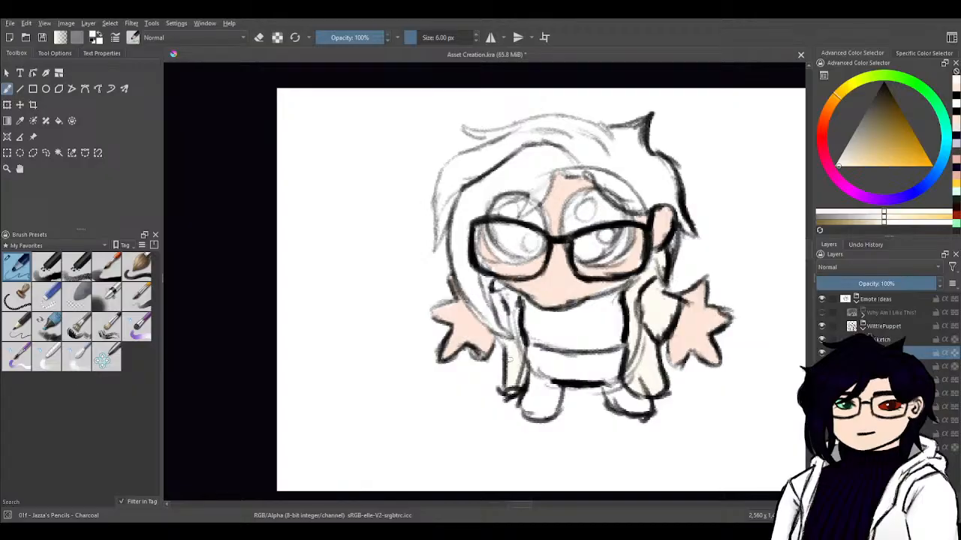
{"action": "left_click_drag", "start_coordinate": [509, 360], "coordinate": [508, 345]}
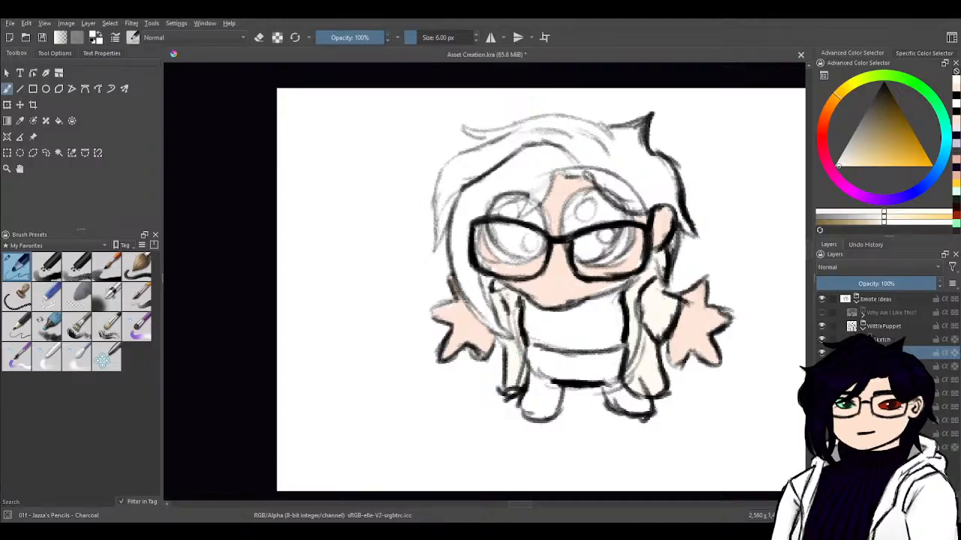
- Sample the dark navy sweater colour from the Why Am I Like This? emote and fill the sweater down to its hem
{"action": "left_click", "coordinate": [822, 313]}
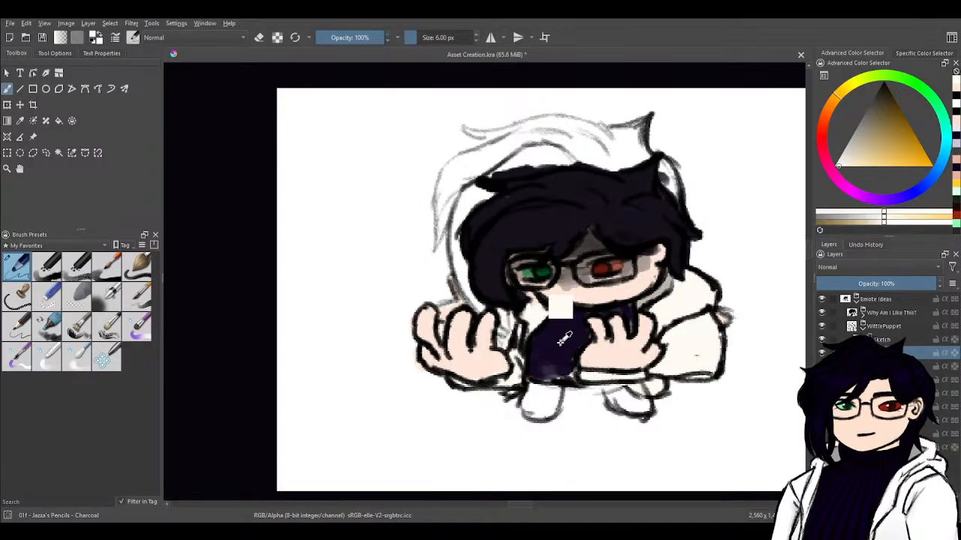
{"action": "left_click", "coordinate": [822, 313]}
{"action": "mouse_move", "coordinate": [526, 302]}
{"action": "left_mouse_down"}
{"action": "mouse_move", "coordinate": [525, 338]}
{"action": "mouse_move", "coordinate": [534, 323]}
{"action": "mouse_move", "coordinate": [543, 334]}
{"action": "mouse_move", "coordinate": [562, 311]}
{"action": "mouse_move", "coordinate": [614, 299]}
{"action": "mouse_move", "coordinate": [582, 313]}
{"action": "mouse_move", "coordinate": [615, 296]}
{"action": "mouse_move", "coordinate": [539, 320]}
{"action": "mouse_move", "coordinate": [600, 323]}
{"action": "mouse_move", "coordinate": [546, 345]}
{"action": "mouse_move", "coordinate": [585, 313]}
{"action": "mouse_move", "coordinate": [552, 322]}
{"action": "mouse_move", "coordinate": [605, 315]}
{"action": "mouse_move", "coordinate": [600, 334]}
{"action": "mouse_move", "coordinate": [563, 346]}
{"action": "mouse_move", "coordinate": [617, 340]}
{"action": "mouse_move", "coordinate": [617, 304]}
{"action": "mouse_move", "coordinate": [602, 328]}
{"action": "mouse_move", "coordinate": [615, 342]}
{"action": "mouse_move", "coordinate": [587, 339]}
{"action": "mouse_move", "coordinate": [616, 343]}
{"action": "mouse_move", "coordinate": [554, 346]}
{"action": "left_mouse_up"}
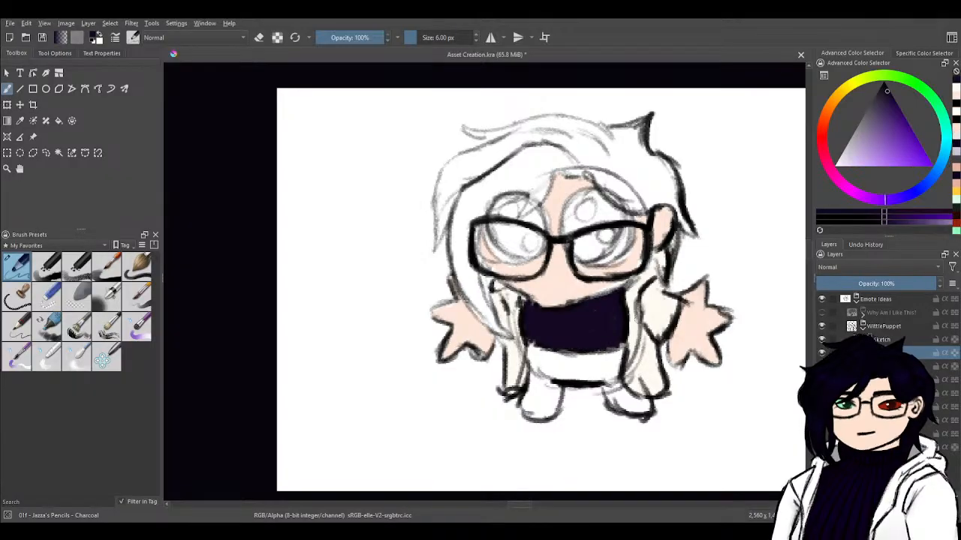
- Paint the lower body below the sweater pale blue and fill both feet with the coat's cream colour
{"action": "left_click", "coordinate": [665, 310], "text": "ctrl"}
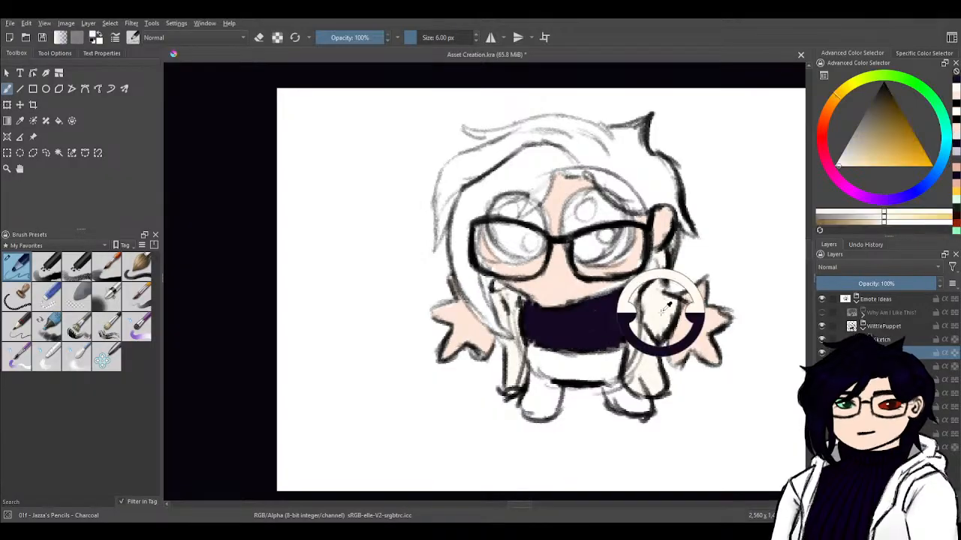
{"action": "left_click", "coordinate": [955, 152]}
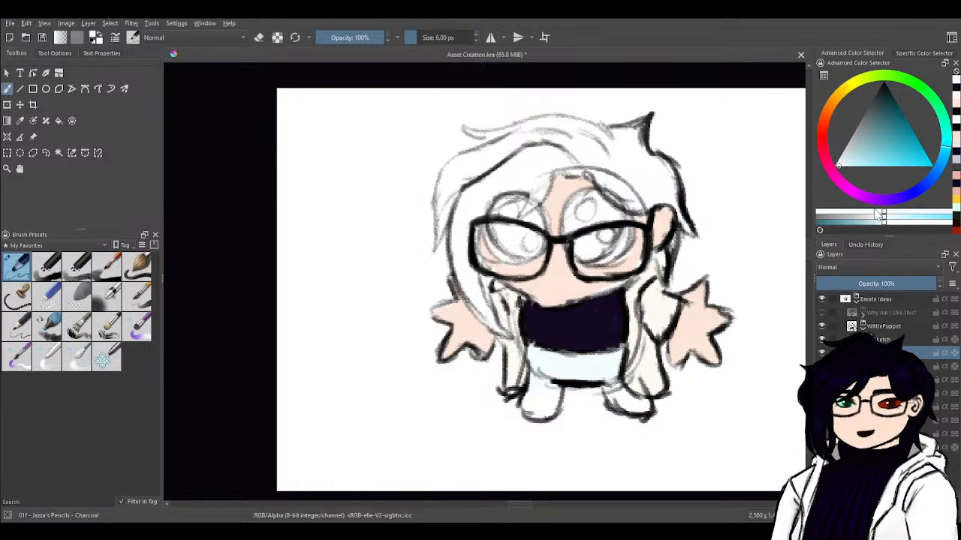
{"action": "left_click", "coordinate": [662, 308], "text": "ctrl"}
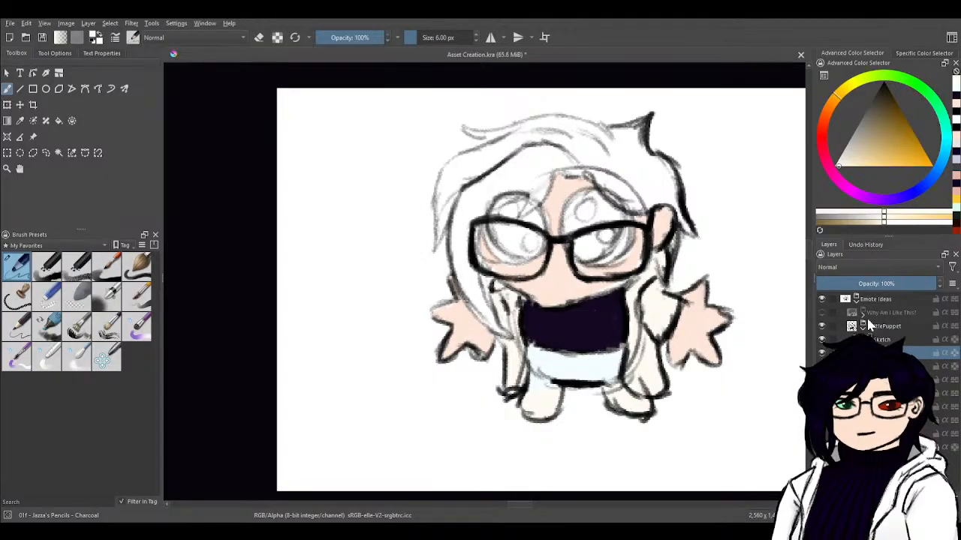
- Sample the near-black hair colour from the Why Am I Like This? emote and fill the long fringe that sweeps beside the glasses
{"action": "left_click", "coordinate": [821, 313]}
{"action": "left_click", "coordinate": [530, 225], "text": "ctrl"}
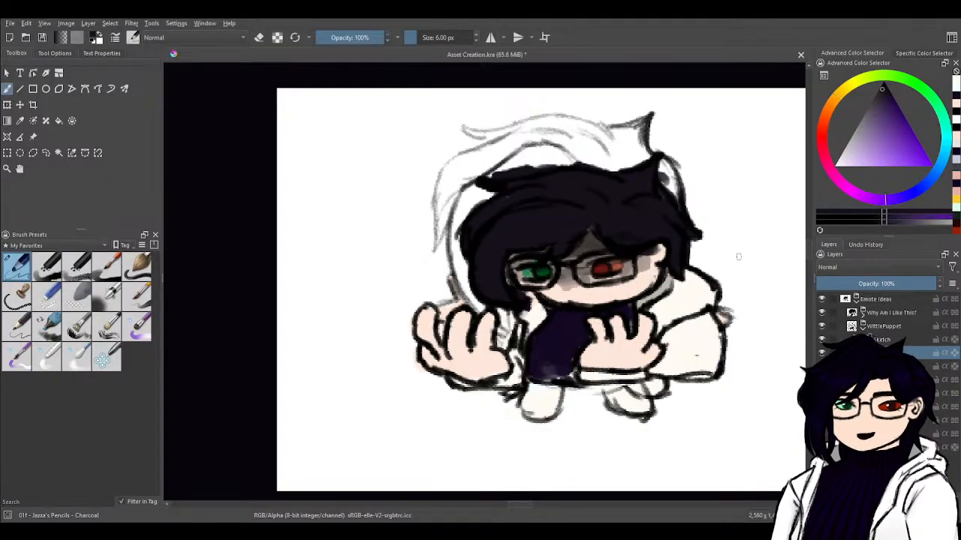
{"action": "left_click", "coordinate": [821, 312]}
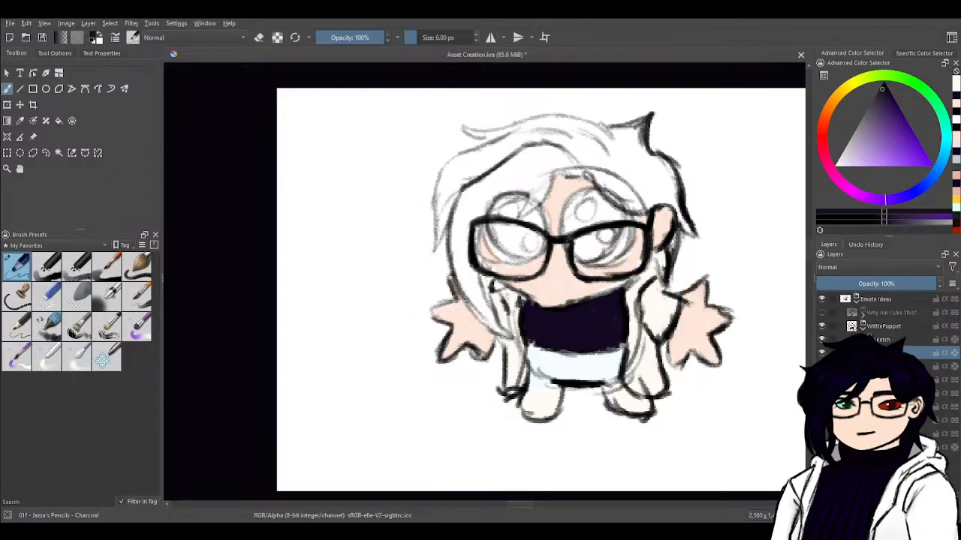
{"action": "mouse_move", "coordinate": [550, 177]}
{"action": "left_mouse_down"}
{"action": "mouse_move", "coordinate": [536, 197]}
{"action": "mouse_move", "coordinate": [542, 174]}
{"action": "mouse_move", "coordinate": [535, 188]}
{"action": "mouse_move", "coordinate": [549, 167]}
{"action": "mouse_move", "coordinate": [568, 165]}
{"action": "mouse_move", "coordinate": [546, 151]}
{"action": "mouse_move", "coordinate": [554, 148]}
{"action": "mouse_move", "coordinate": [498, 156]}
{"action": "mouse_move", "coordinate": [477, 178]}
{"action": "mouse_move", "coordinate": [516, 162]}
{"action": "mouse_move", "coordinate": [464, 196]}
{"action": "mouse_move", "coordinate": [455, 223]}
{"action": "mouse_move", "coordinate": [460, 280]}
{"action": "mouse_move", "coordinate": [491, 325]}
{"action": "mouse_move", "coordinate": [462, 239]}
{"action": "mouse_move", "coordinate": [465, 279]}
{"action": "mouse_move", "coordinate": [484, 217]}
{"action": "mouse_move", "coordinate": [485, 193]}
{"action": "mouse_move", "coordinate": [475, 187]}
{"action": "mouse_move", "coordinate": [480, 201]}
{"action": "mouse_move", "coordinate": [472, 193]}
{"action": "mouse_move", "coordinate": [528, 170]}
{"action": "mouse_move", "coordinate": [536, 193]}
{"action": "mouse_move", "coordinate": [517, 190]}
{"action": "mouse_move", "coordinate": [523, 168]}
{"action": "left_mouse_up"}
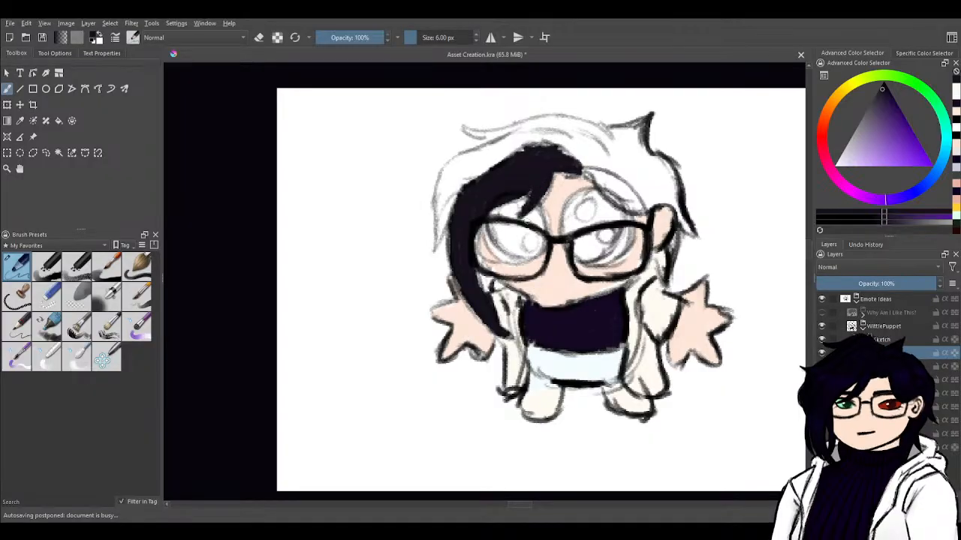
{"action": "left_click_drag", "start_coordinate": [474, 261], "coordinate": [486, 293]}
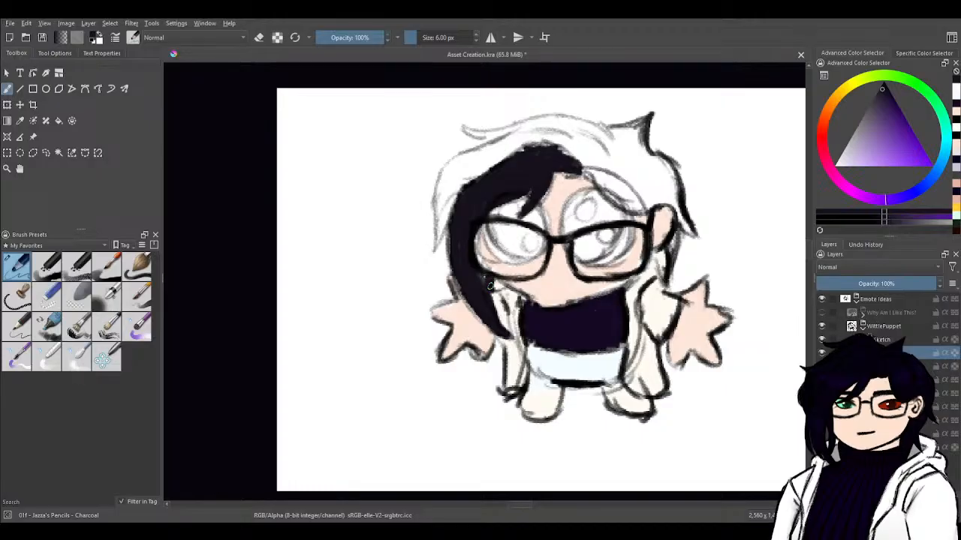
- Fill the rest of the hair with the same near-black colour, including the crown, spiky tips and strands around the ear
{"action": "left_click_drag", "start_coordinate": [453, 196], "coordinate": [437, 245]}
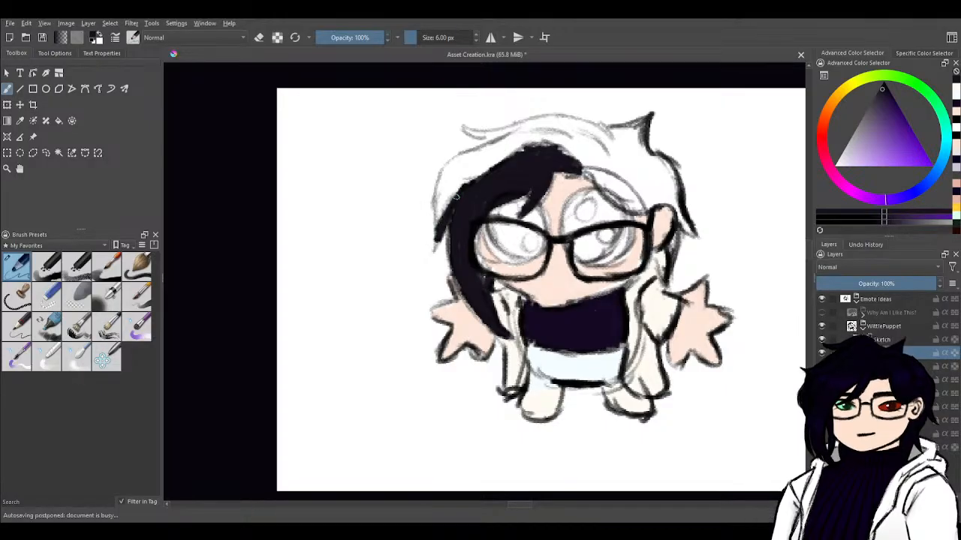
{"action": "mouse_move", "coordinate": [467, 178]}
{"action": "left_mouse_down"}
{"action": "mouse_move", "coordinate": [435, 243]}
{"action": "mouse_move", "coordinate": [435, 180]}
{"action": "mouse_move", "coordinate": [459, 155]}
{"action": "mouse_move", "coordinate": [447, 169]}
{"action": "mouse_move", "coordinate": [524, 129]}
{"action": "mouse_move", "coordinate": [459, 174]}
{"action": "left_mouse_up"}
{"action": "mouse_move", "coordinate": [506, 144]}
{"action": "left_mouse_down"}
{"action": "mouse_move", "coordinate": [449, 176]}
{"action": "mouse_move", "coordinate": [442, 201]}
{"action": "mouse_move", "coordinate": [474, 163]}
{"action": "mouse_move", "coordinate": [516, 144]}
{"action": "left_mouse_up"}
{"action": "mouse_move", "coordinate": [481, 170]}
{"action": "left_mouse_down"}
{"action": "mouse_move", "coordinate": [552, 135]}
{"action": "mouse_move", "coordinate": [535, 132]}
{"action": "left_mouse_up"}
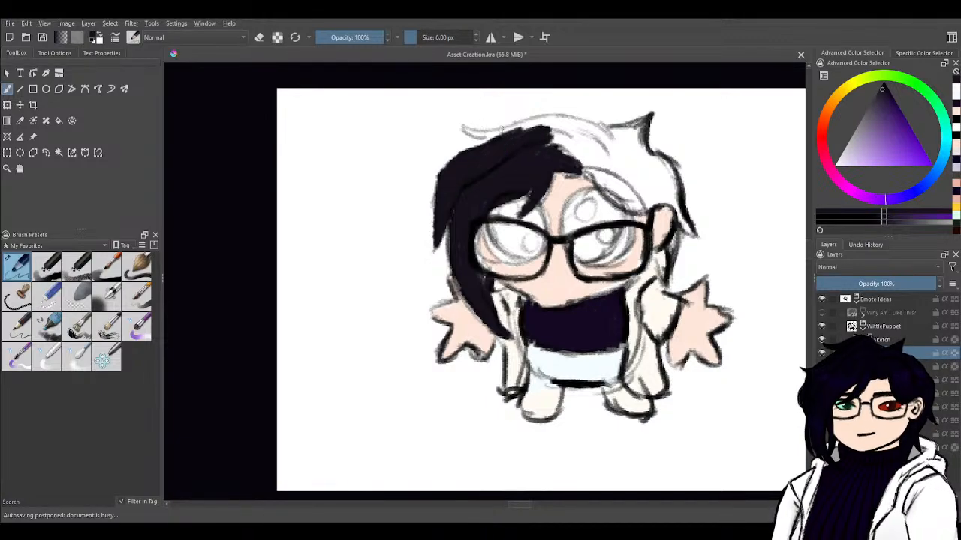
{"action": "mouse_move", "coordinate": [469, 133]}
{"action": "left_mouse_down"}
{"action": "mouse_move", "coordinate": [523, 135]}
{"action": "mouse_move", "coordinate": [513, 137]}
{"action": "mouse_move", "coordinate": [490, 132]}
{"action": "mouse_move", "coordinate": [579, 120]}
{"action": "mouse_move", "coordinate": [611, 135]}
{"action": "mouse_move", "coordinate": [547, 128]}
{"action": "mouse_move", "coordinate": [567, 121]}
{"action": "mouse_move", "coordinate": [577, 123]}
{"action": "mouse_move", "coordinate": [520, 160]}
{"action": "mouse_move", "coordinate": [589, 134]}
{"action": "mouse_move", "coordinate": [599, 144]}
{"action": "mouse_move", "coordinate": [569, 168]}
{"action": "mouse_move", "coordinate": [552, 156]}
{"action": "mouse_move", "coordinate": [577, 157]}
{"action": "mouse_move", "coordinate": [565, 171]}
{"action": "mouse_move", "coordinate": [607, 151]}
{"action": "mouse_move", "coordinate": [598, 135]}
{"action": "mouse_move", "coordinate": [644, 138]}
{"action": "mouse_move", "coordinate": [630, 201]}
{"action": "mouse_move", "coordinate": [623, 147]}
{"action": "mouse_move", "coordinate": [618, 206]}
{"action": "mouse_move", "coordinate": [614, 154]}
{"action": "mouse_move", "coordinate": [599, 194]}
{"action": "mouse_move", "coordinate": [595, 163]}
{"action": "left_mouse_up"}
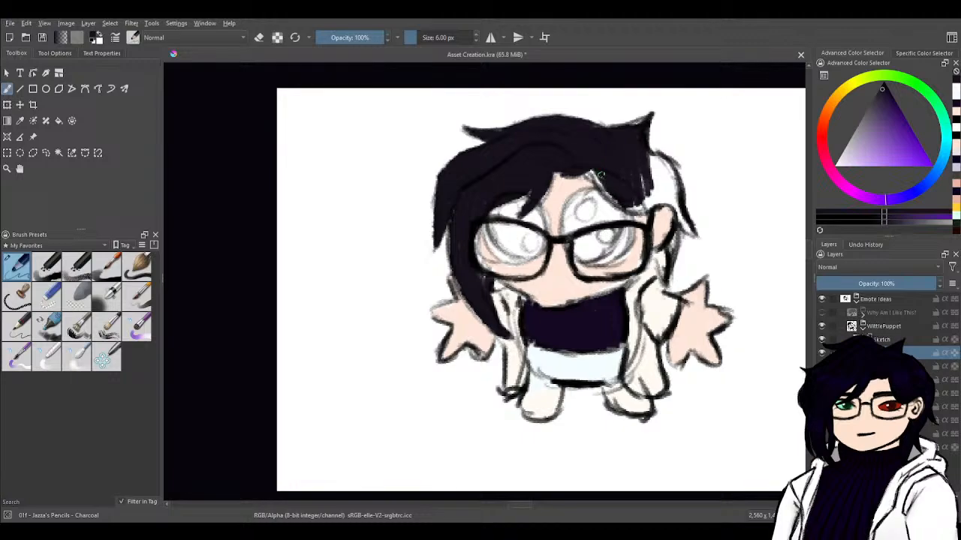
{"action": "left_click_drag", "start_coordinate": [617, 197], "coordinate": [586, 162]}
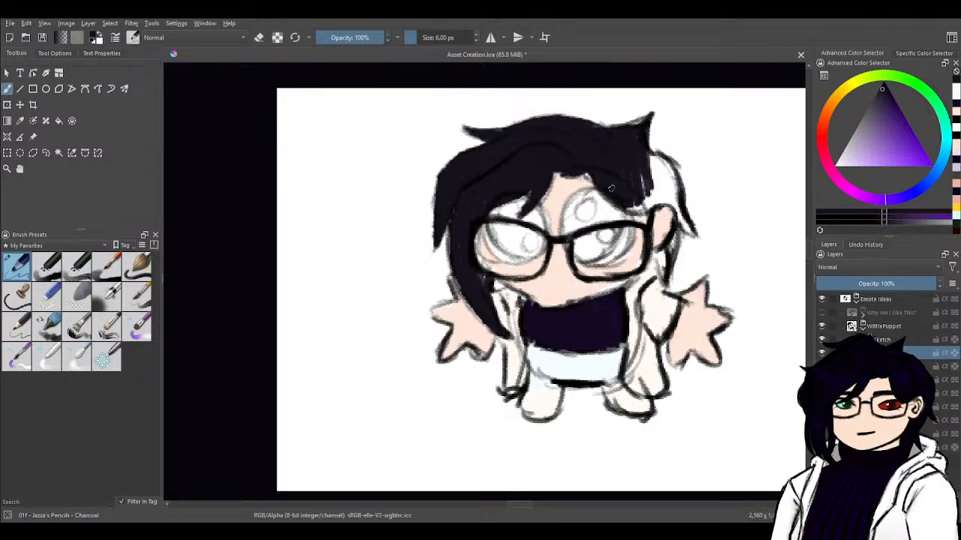
{"action": "mouse_move", "coordinate": [630, 203]}
{"action": "left_mouse_down"}
{"action": "mouse_move", "coordinate": [665, 194]}
{"action": "mouse_move", "coordinate": [642, 199]}
{"action": "mouse_move", "coordinate": [643, 209]}
{"action": "mouse_move", "coordinate": [643, 177]}
{"action": "mouse_move", "coordinate": [626, 188]}
{"action": "mouse_move", "coordinate": [645, 161]}
{"action": "mouse_move", "coordinate": [647, 179]}
{"action": "mouse_move", "coordinate": [650, 162]}
{"action": "mouse_move", "coordinate": [647, 185]}
{"action": "mouse_move", "coordinate": [662, 161]}
{"action": "left_mouse_up"}
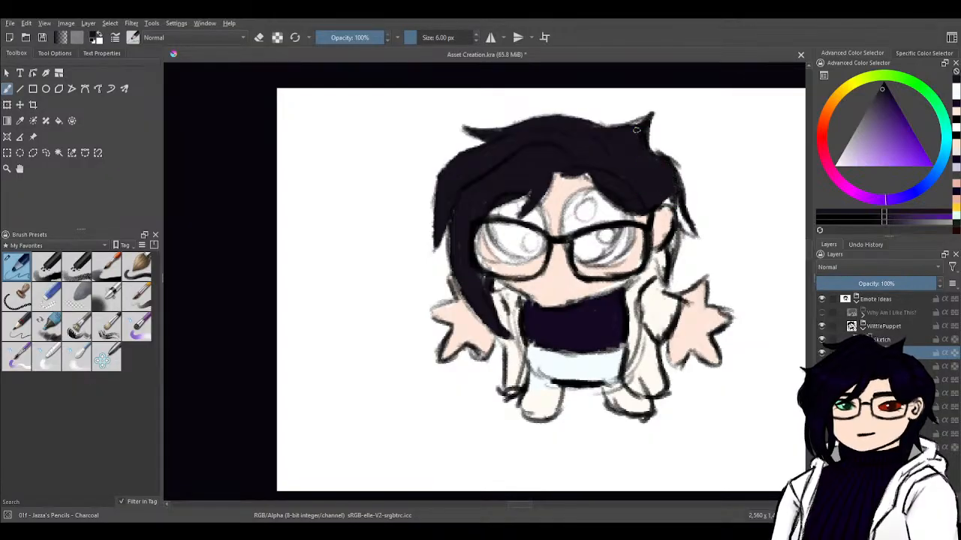
{"action": "left_click_drag", "start_coordinate": [642, 118], "coordinate": [632, 127]}
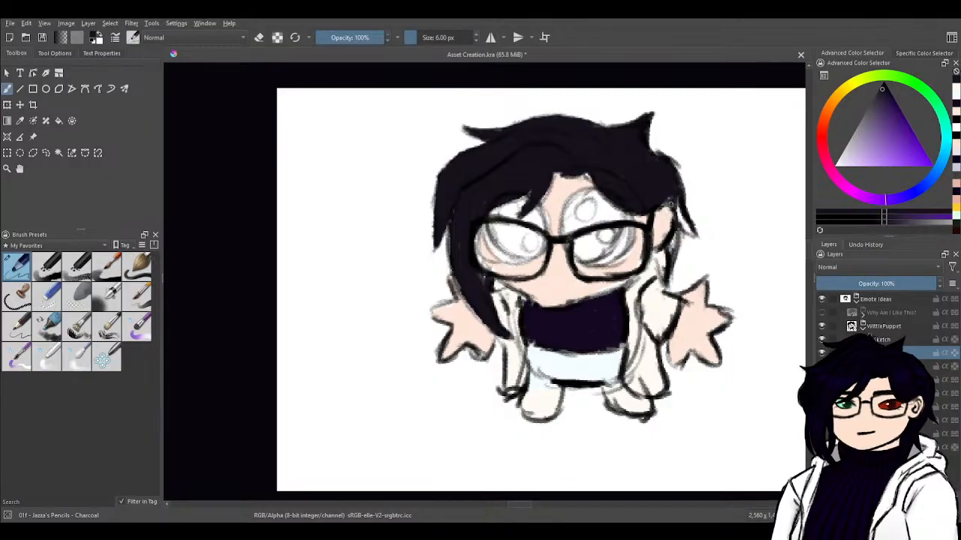
{"action": "mouse_move", "coordinate": [670, 201]}
{"action": "left_mouse_down"}
{"action": "mouse_move", "coordinate": [693, 239]}
{"action": "mouse_move", "coordinate": [670, 250]}
{"action": "left_mouse_up"}
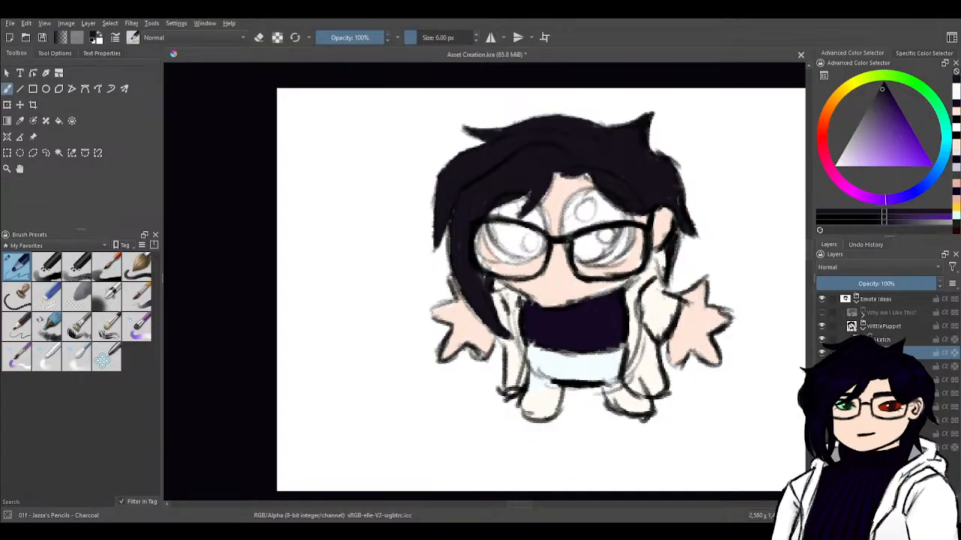
- Check the eyes of the Why Am I Like This? emote, mix a dark green and fill the eye beside the long fringe
{"action": "left_click", "coordinate": [536, 397], "text": "ctrl"}
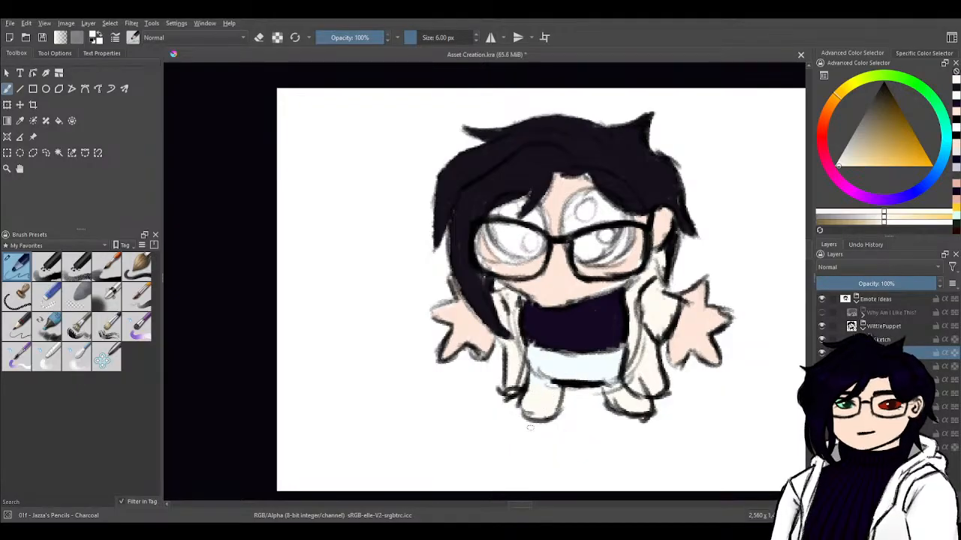
{"action": "left_click", "coordinate": [820, 312]}
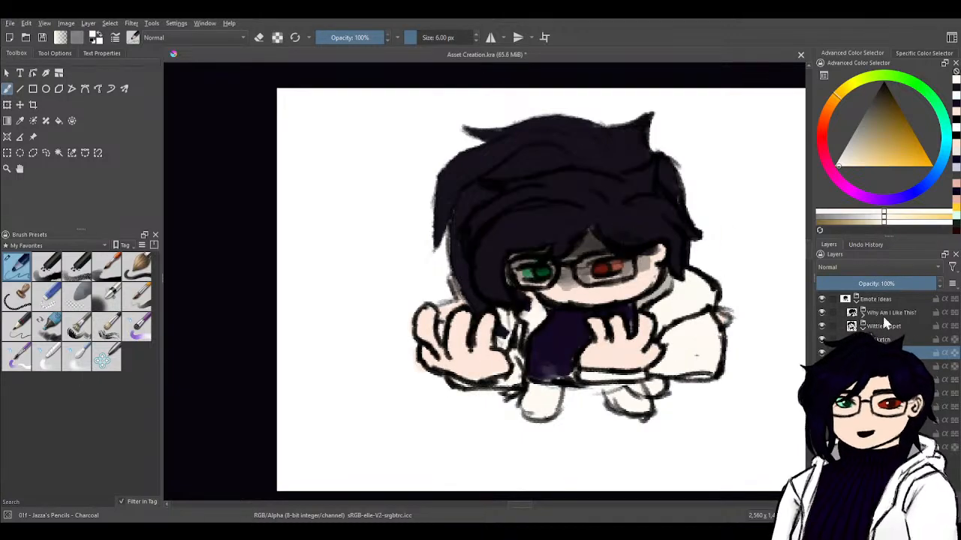
{"action": "left_click", "coordinate": [821, 313]}
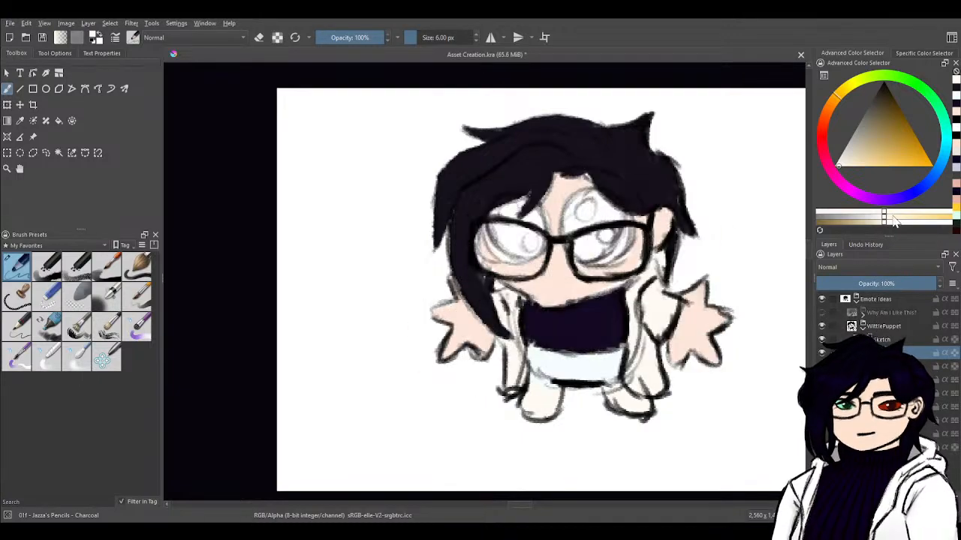
{"action": "left_click", "coordinate": [921, 91]}
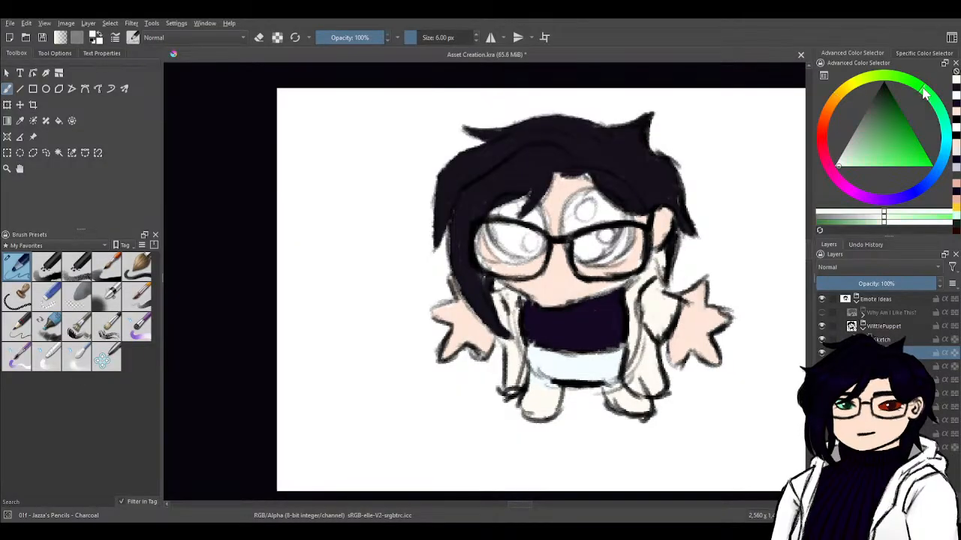
{"action": "left_click", "coordinate": [901, 111]}
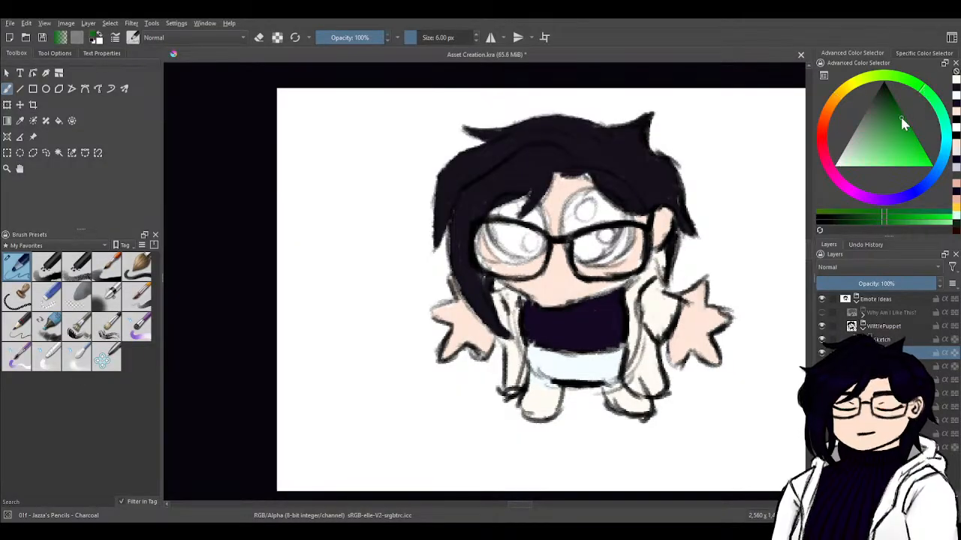
{"action": "left_click", "coordinate": [892, 117]}
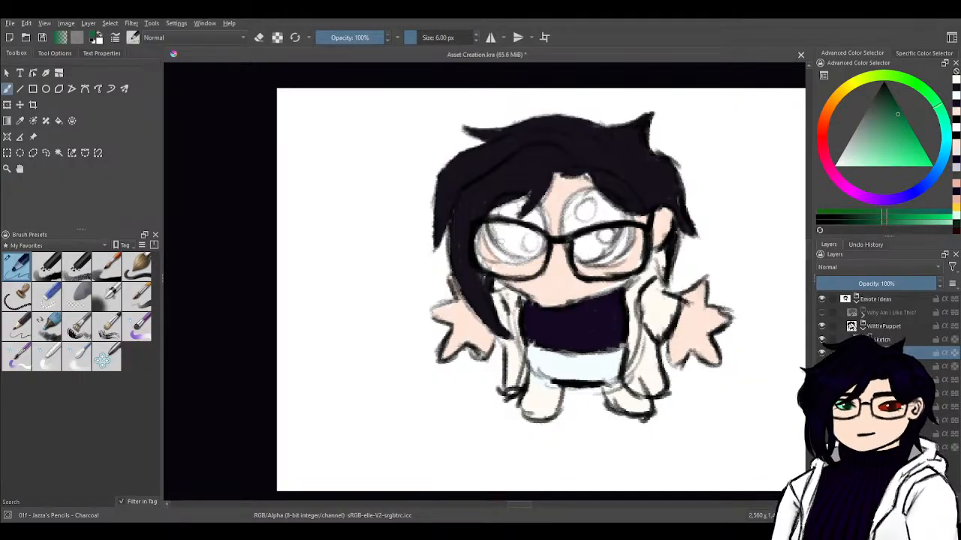
{"action": "left_click", "coordinate": [895, 110]}
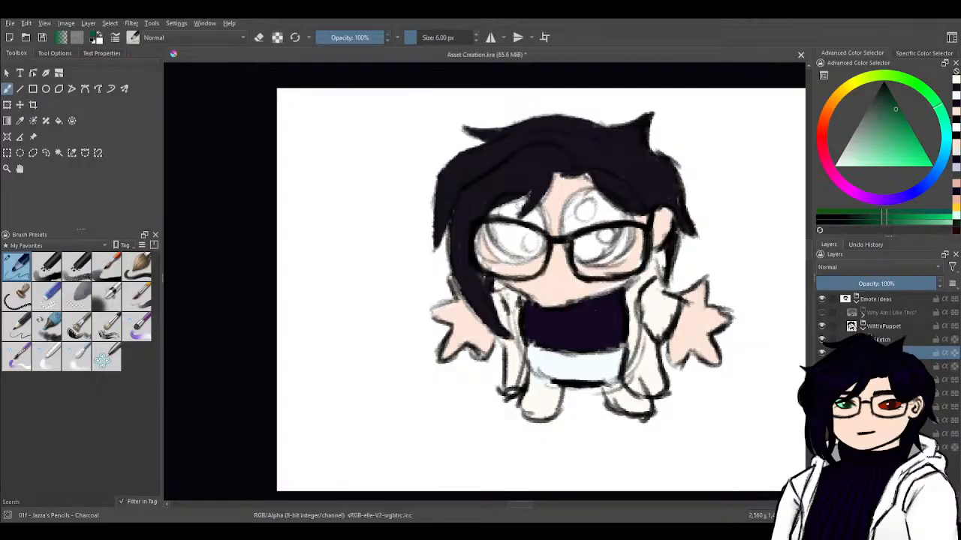
{"action": "mouse_move", "coordinate": [496, 207]}
{"action": "left_mouse_down"}
{"action": "mouse_move", "coordinate": [500, 219]}
{"action": "mouse_move", "coordinate": [506, 240]}
{"action": "mouse_move", "coordinate": [519, 203]}
{"action": "mouse_move", "coordinate": [508, 221]}
{"action": "mouse_move", "coordinate": [514, 239]}
{"action": "mouse_move", "coordinate": [527, 201]}
{"action": "mouse_move", "coordinate": [518, 242]}
{"action": "left_mouse_up"}
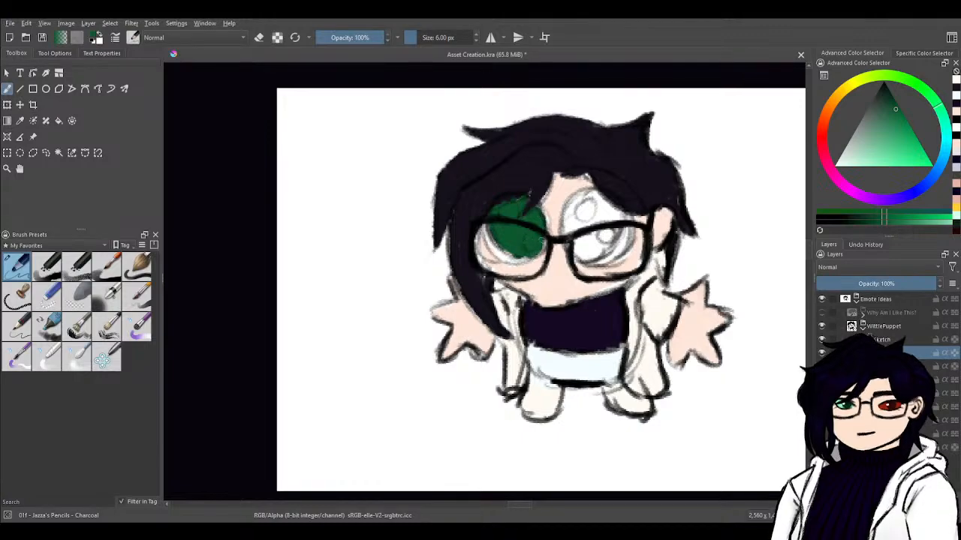
- Shade the green eye with a darker green and paint a light green crescent along its lower edge
{"action": "left_click", "coordinate": [890, 105]}
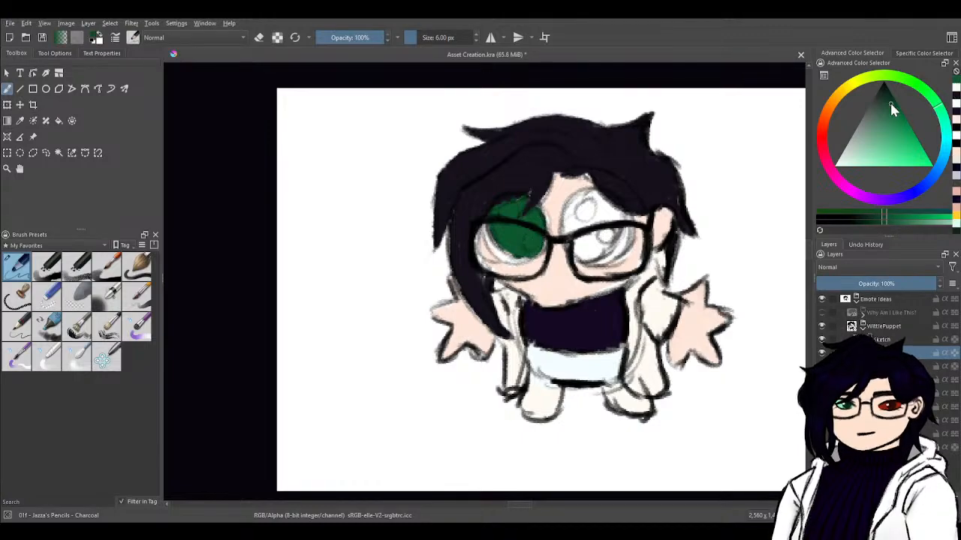
{"action": "left_click_drag", "start_coordinate": [498, 212], "coordinate": [496, 211]}
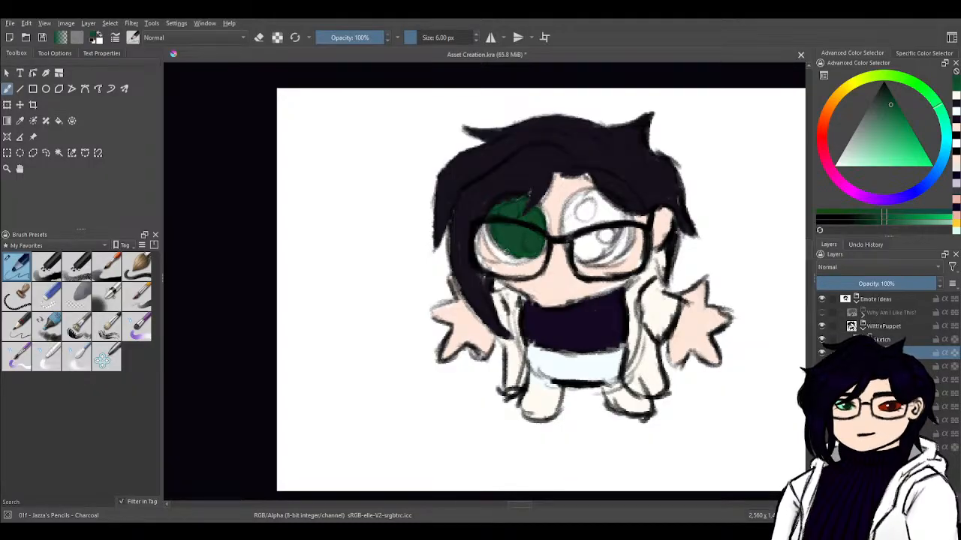
{"action": "mouse_move", "coordinate": [907, 126]}
{"action": "left_mouse_down"}
{"action": "mouse_move", "coordinate": [890, 132]}
{"action": "mouse_move", "coordinate": [888, 161]}
{"action": "mouse_move", "coordinate": [886, 148]}
{"action": "left_mouse_up"}
{"action": "left_click_drag", "start_coordinate": [486, 228], "coordinate": [494, 249]}
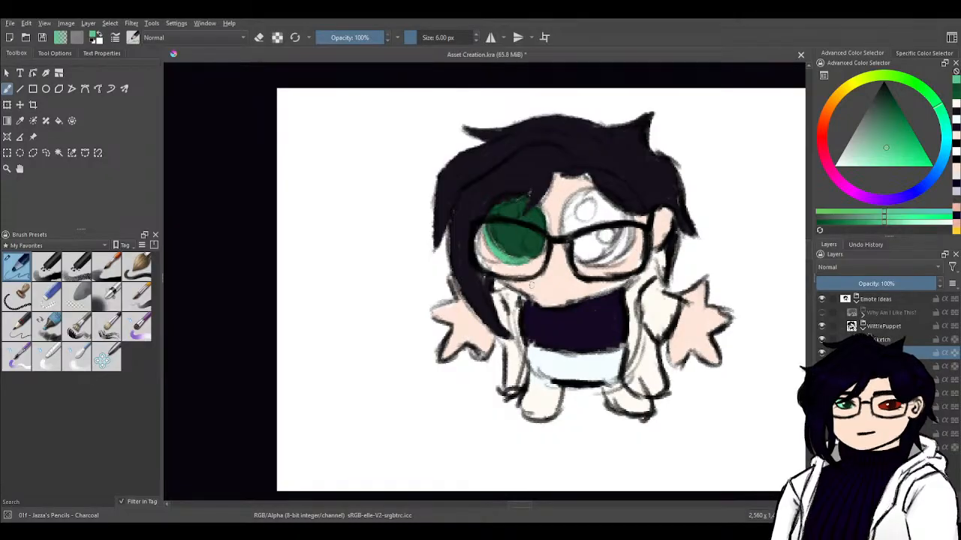
- Shift the sampled dark green to a dark red-brown and fill the other eye with it
{"action": "left_click", "coordinate": [509, 211], "text": "ctrl"}
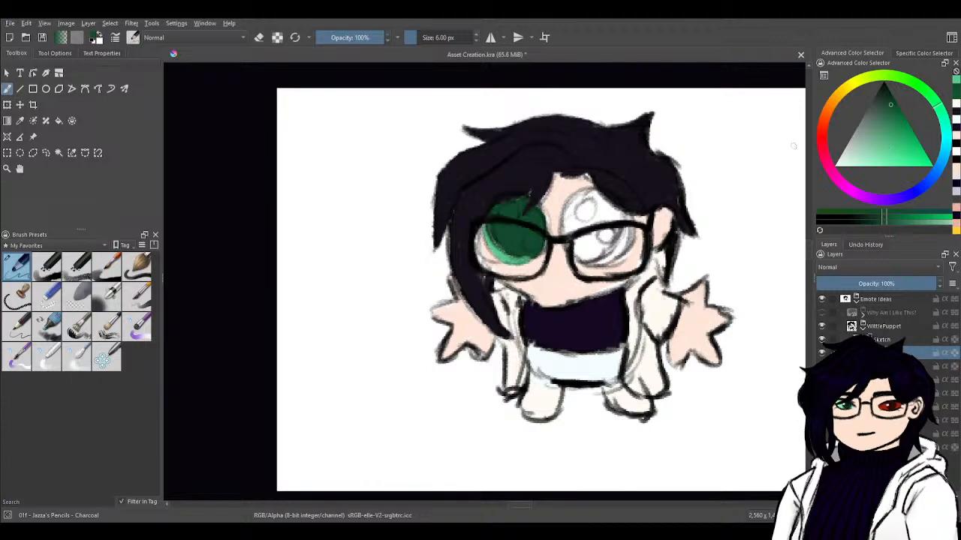
{"action": "left_click", "coordinate": [823, 125]}
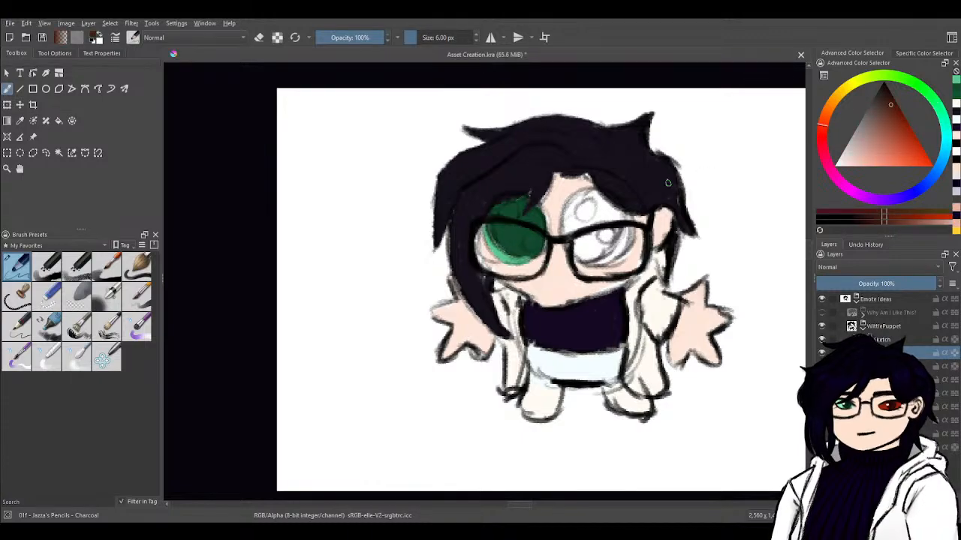
{"action": "mouse_move", "coordinate": [571, 199]}
{"action": "left_mouse_down"}
{"action": "mouse_move", "coordinate": [569, 243]}
{"action": "mouse_move", "coordinate": [589, 255]}
{"action": "mouse_move", "coordinate": [608, 237]}
{"action": "mouse_move", "coordinate": [599, 252]}
{"action": "mouse_move", "coordinate": [594, 244]}
{"action": "mouse_move", "coordinate": [610, 244]}
{"action": "left_mouse_up"}
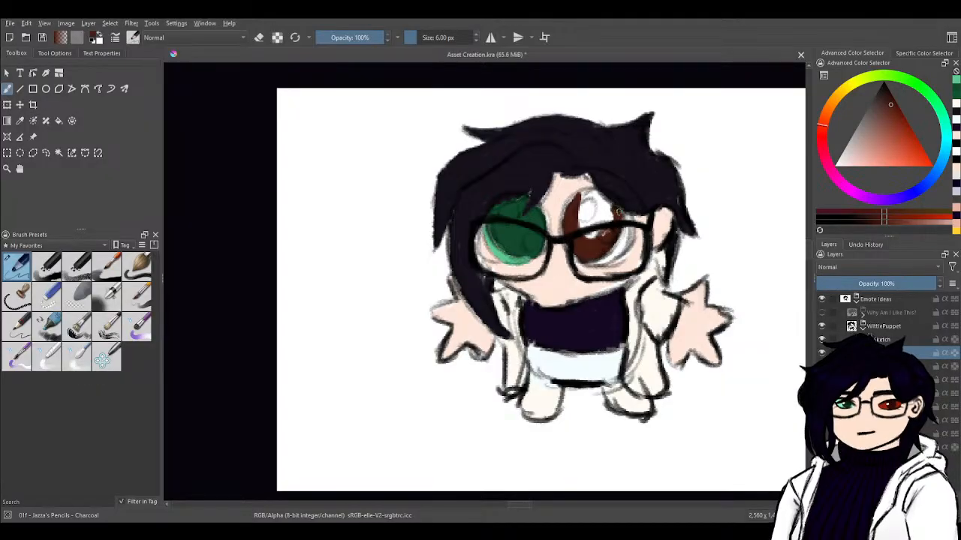
{"action": "mouse_move", "coordinate": [618, 213]}
{"action": "left_mouse_down"}
{"action": "mouse_move", "coordinate": [584, 196]}
{"action": "mouse_move", "coordinate": [583, 213]}
{"action": "mouse_move", "coordinate": [573, 215]}
{"action": "mouse_move", "coordinate": [599, 200]}
{"action": "mouse_move", "coordinate": [567, 227]}
{"action": "mouse_move", "coordinate": [600, 201]}
{"action": "mouse_move", "coordinate": [597, 241]}
{"action": "mouse_move", "coordinate": [611, 217]}
{"action": "mouse_move", "coordinate": [599, 195]}
{"action": "mouse_move", "coordinate": [614, 203]}
{"action": "mouse_move", "coordinate": [608, 246]}
{"action": "left_mouse_up"}
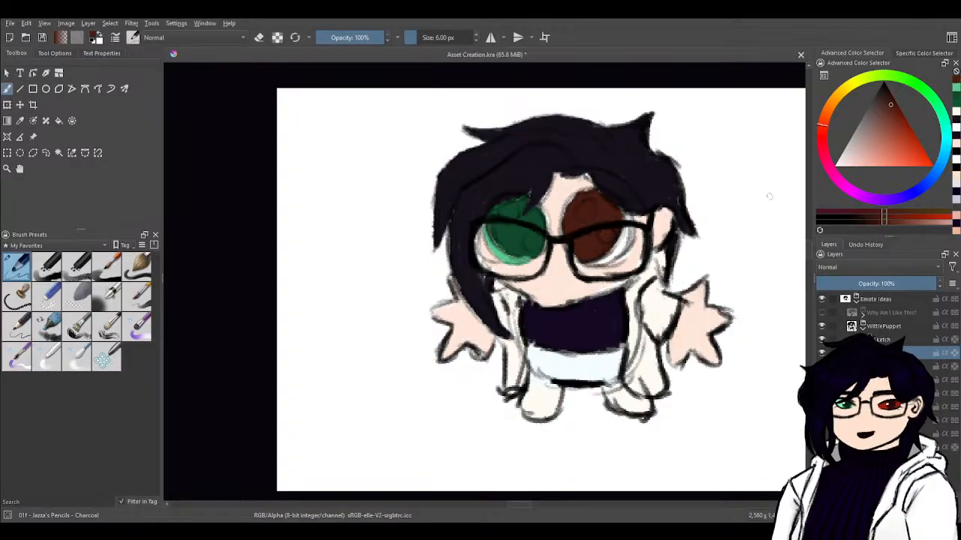
- Mix a bright orange-red based on the light green's tone and paint a crescent along the red-brown eye's lower edge
{"action": "left_click_drag", "start_coordinate": [828, 122], "coordinate": [831, 110]}
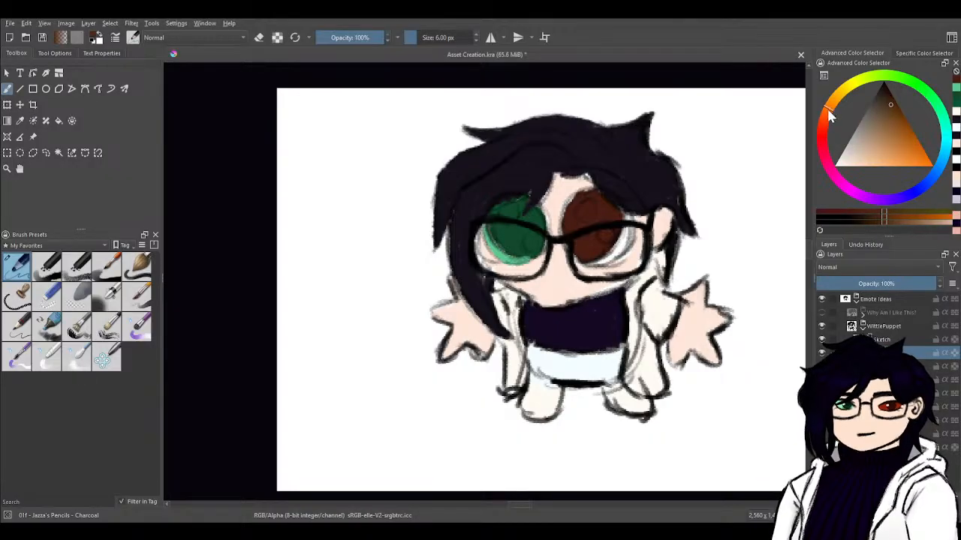
{"action": "left_click", "coordinate": [505, 239], "text": "ctrl"}
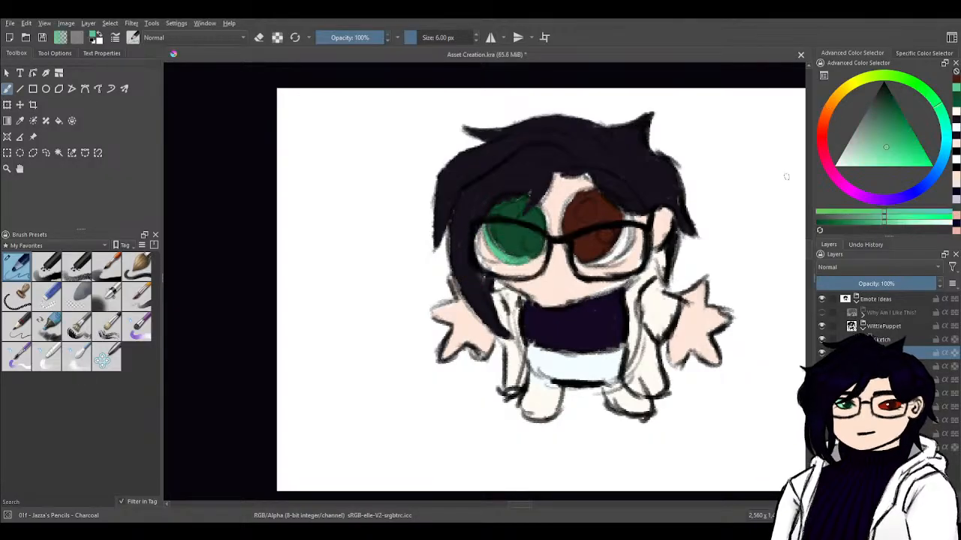
{"action": "left_click", "coordinate": [831, 114]}
{"action": "mouse_move", "coordinate": [828, 119]}
{"action": "left_mouse_down"}
{"action": "mouse_move", "coordinate": [821, 131]}
{"action": "mouse_move", "coordinate": [824, 122]}
{"action": "left_mouse_up"}
{"action": "mouse_move", "coordinate": [881, 172]}
{"action": "left_mouse_down"}
{"action": "mouse_move", "coordinate": [890, 151]}
{"action": "mouse_move", "coordinate": [904, 156]}
{"action": "left_mouse_up"}
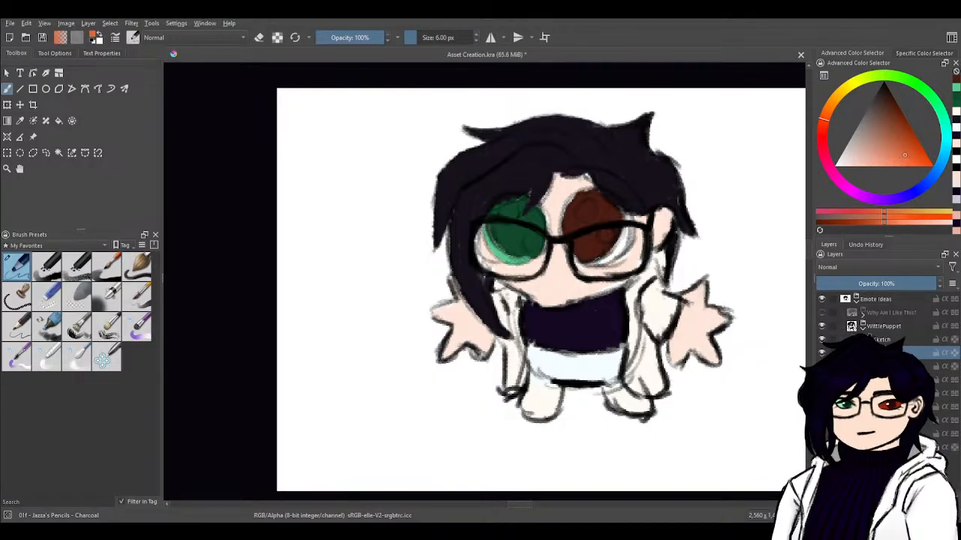
{"action": "left_click_drag", "start_coordinate": [594, 261], "coordinate": [630, 231]}
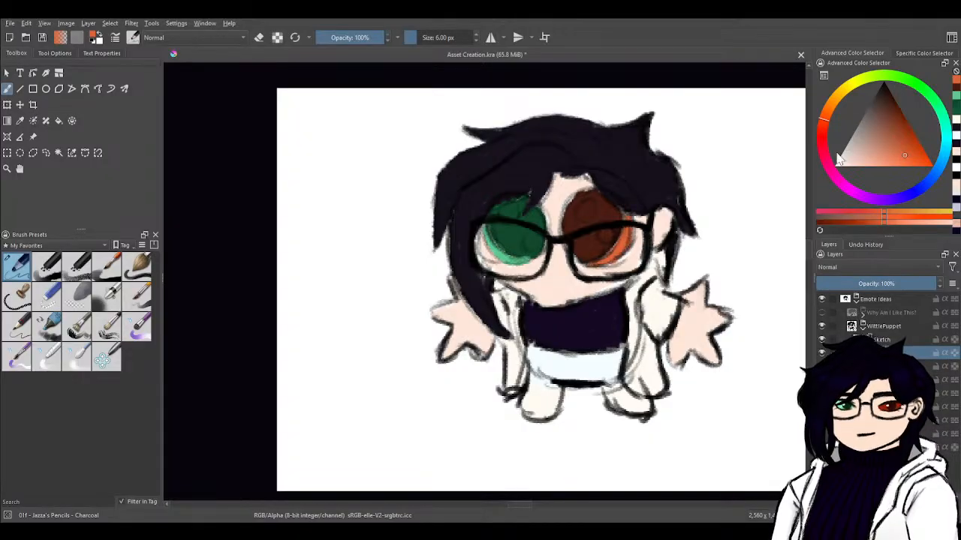
- Paint white highlights in both eyes, an oval near the top and a small heart near the bottom of each
{"action": "left_click_drag", "start_coordinate": [837, 161], "coordinate": [820, 187]}
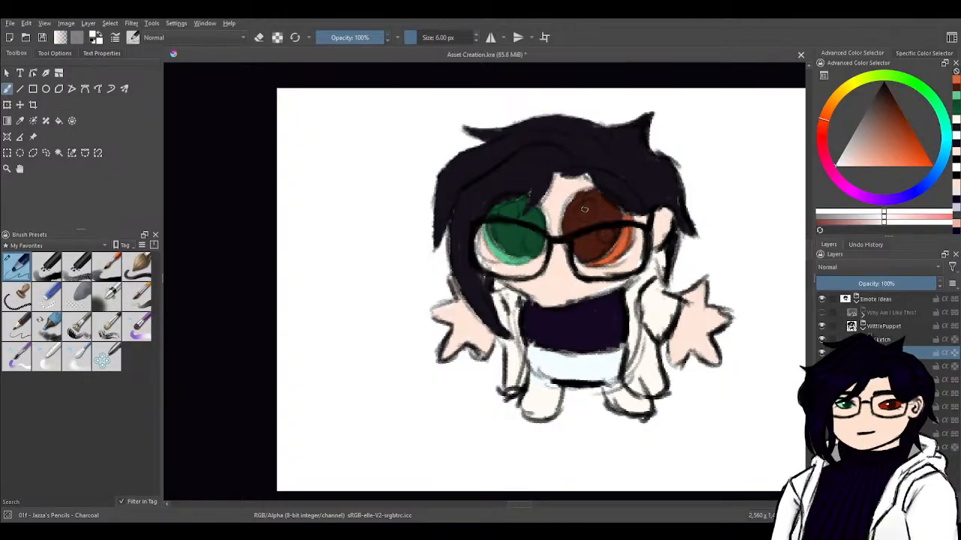
{"action": "left_click_drag", "start_coordinate": [587, 202], "coordinate": [586, 210]}
{"action": "left_click_drag", "start_coordinate": [510, 207], "coordinate": [504, 216]}
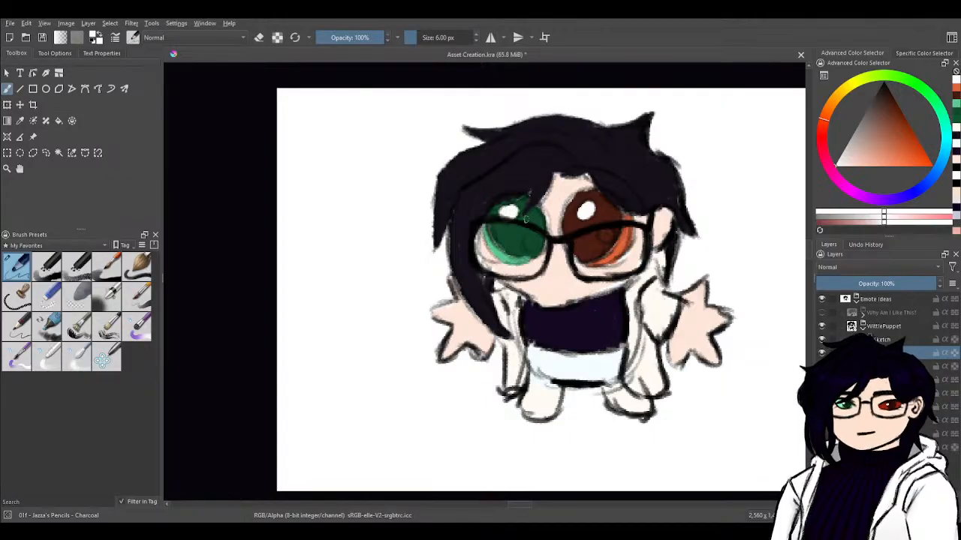
{"action": "left_click_drag", "start_coordinate": [528, 242], "coordinate": [536, 243]}
{"action": "left_click_drag", "start_coordinate": [600, 239], "coordinate": [606, 238]}
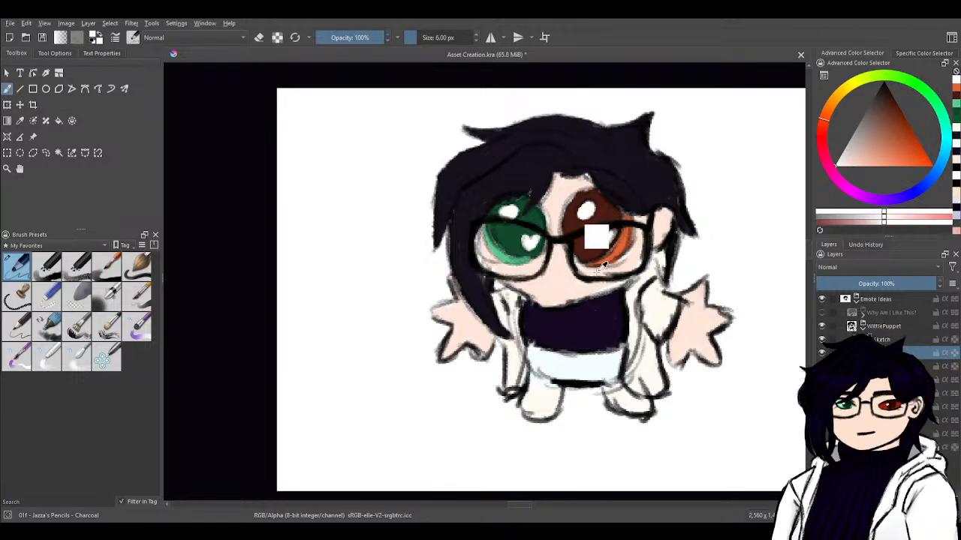
{"action": "key", "text": "ctrl+z"}
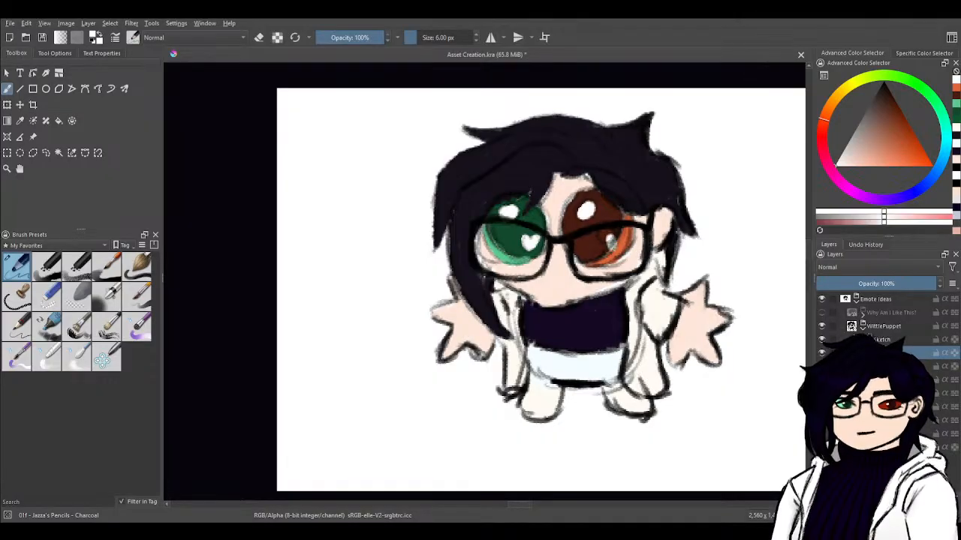
{"action": "left_click_drag", "start_coordinate": [611, 238], "coordinate": [617, 247]}
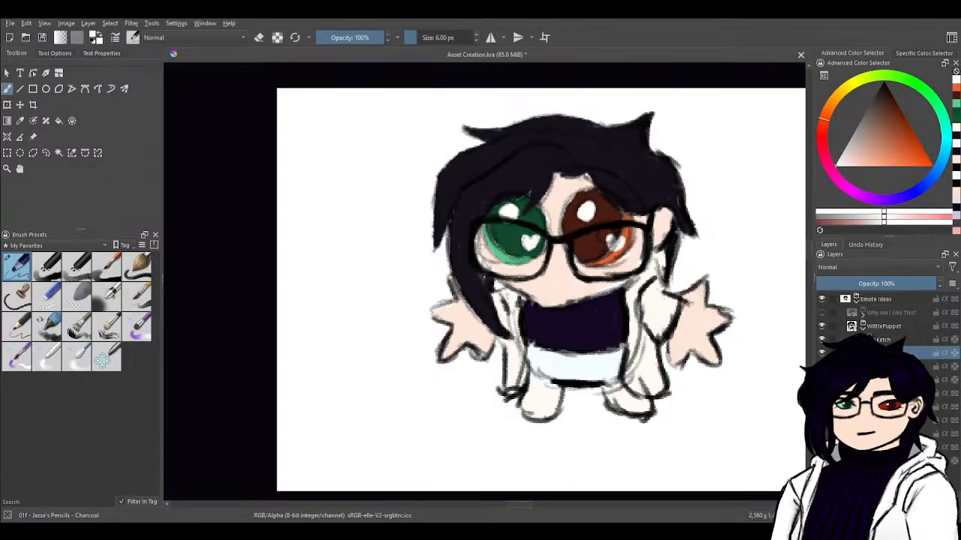
- Paint both glasses lenses solid white and lower the lens layer's opacity to 5%
{"action": "mouse_move", "coordinate": [482, 226]}
{"action": "left_mouse_down"}
{"action": "mouse_move", "coordinate": [488, 264]}
{"action": "mouse_move", "coordinate": [496, 244]}
{"action": "mouse_move", "coordinate": [496, 255]}
{"action": "mouse_move", "coordinate": [519, 230]}
{"action": "mouse_move", "coordinate": [545, 253]}
{"action": "mouse_move", "coordinate": [532, 275]}
{"action": "mouse_move", "coordinate": [500, 272]}
{"action": "mouse_move", "coordinate": [535, 245]}
{"action": "mouse_move", "coordinate": [526, 262]}
{"action": "mouse_move", "coordinate": [521, 248]}
{"action": "mouse_move", "coordinate": [514, 268]}
{"action": "mouse_move", "coordinate": [509, 234]}
{"action": "mouse_move", "coordinate": [495, 260]}
{"action": "mouse_move", "coordinate": [504, 257]}
{"action": "left_mouse_up"}
{"action": "mouse_move", "coordinate": [583, 236]}
{"action": "left_mouse_down"}
{"action": "mouse_move", "coordinate": [575, 247]}
{"action": "mouse_move", "coordinate": [596, 232]}
{"action": "mouse_move", "coordinate": [639, 230]}
{"action": "mouse_move", "coordinate": [609, 261]}
{"action": "mouse_move", "coordinate": [635, 246]}
{"action": "mouse_move", "coordinate": [634, 266]}
{"action": "mouse_move", "coordinate": [593, 272]}
{"action": "mouse_move", "coordinate": [619, 255]}
{"action": "mouse_move", "coordinate": [600, 261]}
{"action": "mouse_move", "coordinate": [594, 246]}
{"action": "mouse_move", "coordinate": [586, 268]}
{"action": "mouse_move", "coordinate": [584, 237]}
{"action": "mouse_move", "coordinate": [590, 258]}
{"action": "mouse_move", "coordinate": [583, 249]}
{"action": "mouse_move", "coordinate": [577, 262]}
{"action": "left_mouse_up"}
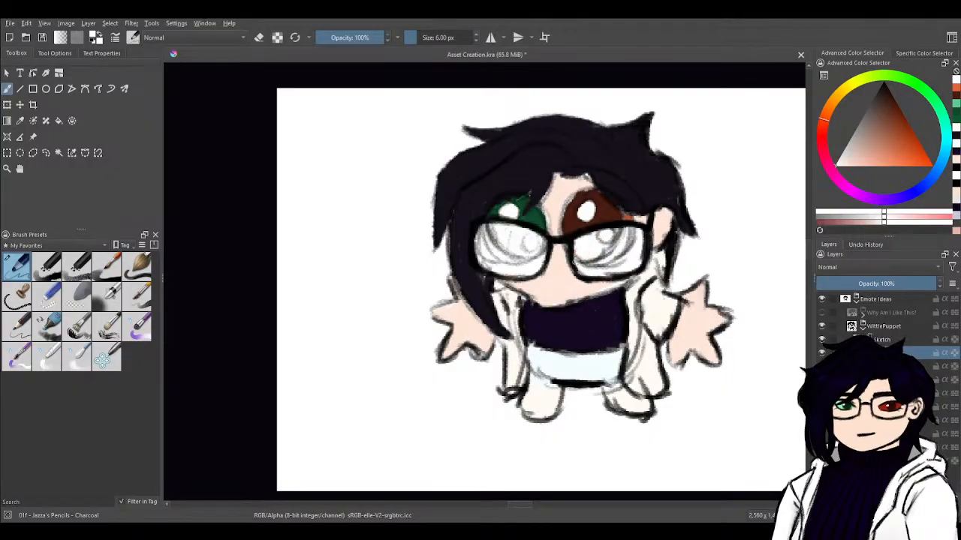
{"action": "left_click", "coordinate": [851, 285]}
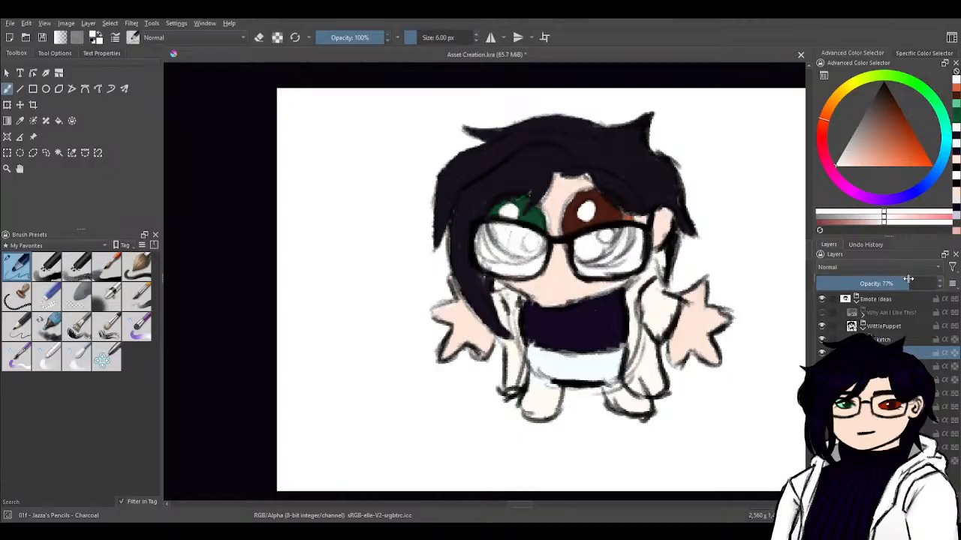
{"action": "left_click_drag", "start_coordinate": [852, 287], "coordinate": [837, 289]}
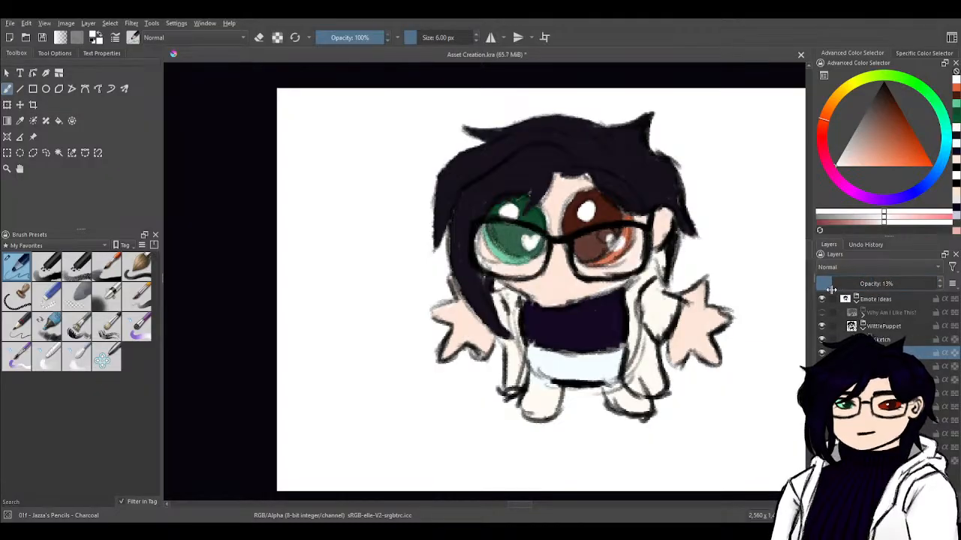
{"action": "left_click_drag", "start_coordinate": [827, 288], "coordinate": [822, 288]}
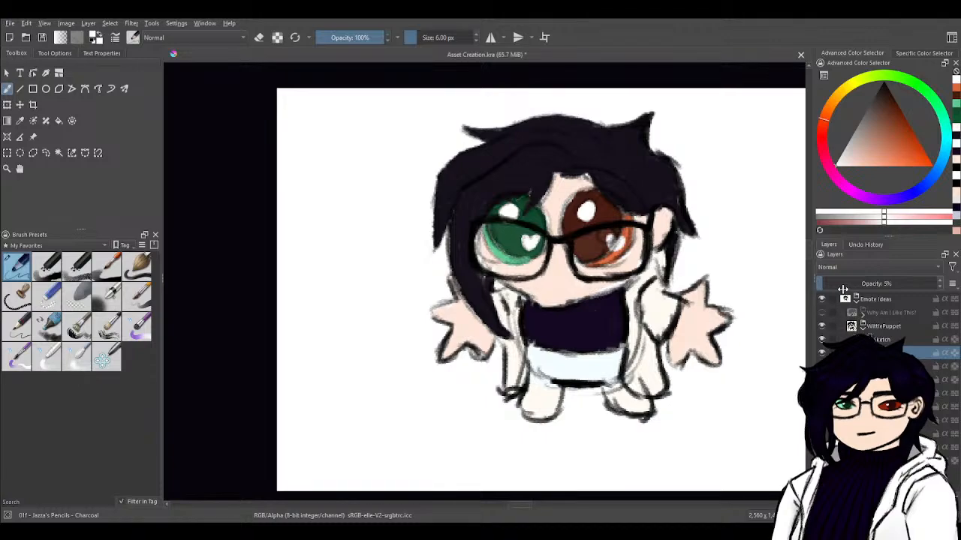
- Sample the dark hair colour and fill the gaps along the long side lock beside the glasses on its colour layer
{"action": "left_click", "coordinate": [643, 174], "text": "ctrl"}
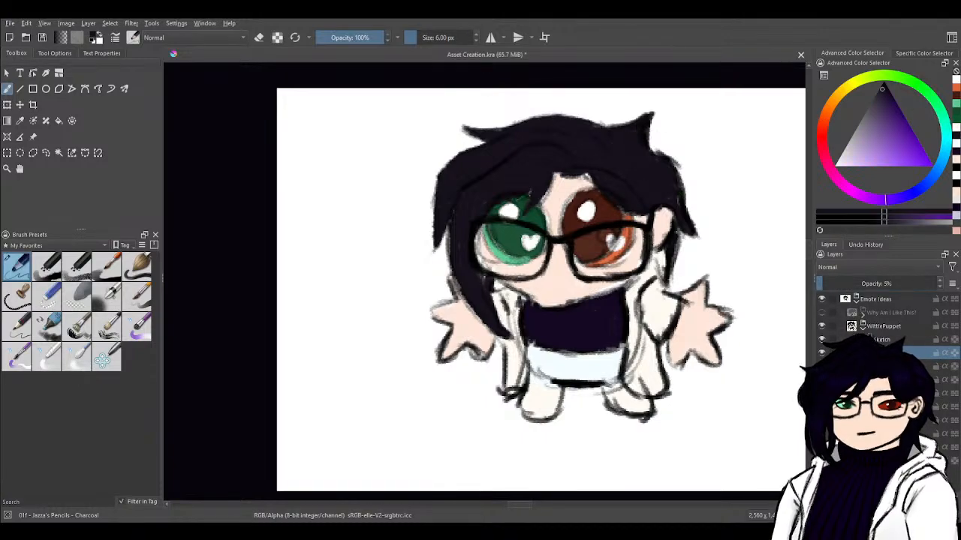
{"action": "left_click", "coordinate": [912, 366]}
{"action": "mouse_move", "coordinate": [473, 231]}
{"action": "left_mouse_down"}
{"action": "mouse_move", "coordinate": [484, 274]}
{"action": "mouse_move", "coordinate": [475, 242]}
{"action": "mouse_move", "coordinate": [481, 288]}
{"action": "left_mouse_up"}
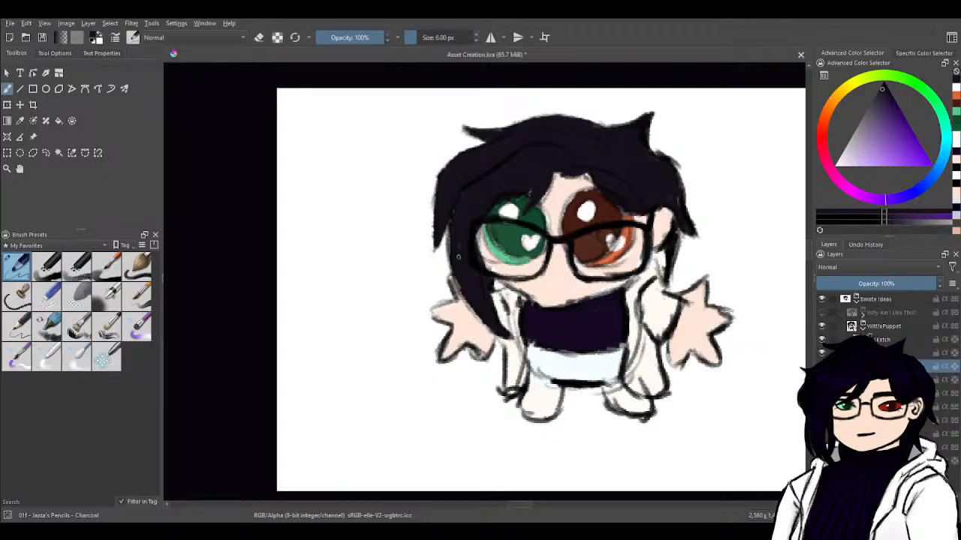
{"action": "left_click_drag", "start_coordinate": [451, 265], "coordinate": [448, 231]}
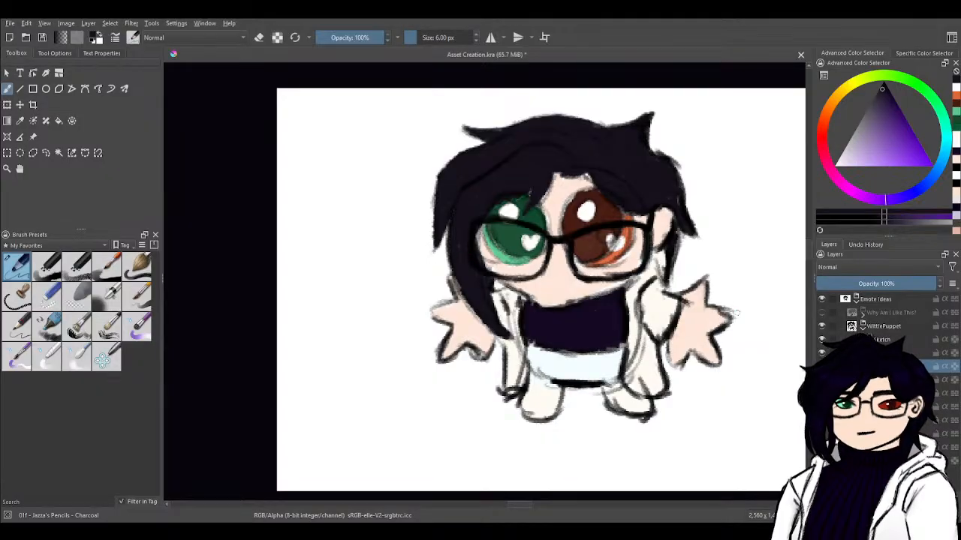
- Redraw the outlines of the trousers, sweater hem and torso sides in black on the Sketch layer, erasing stray lines
{"action": "left_click", "coordinate": [891, 339]}
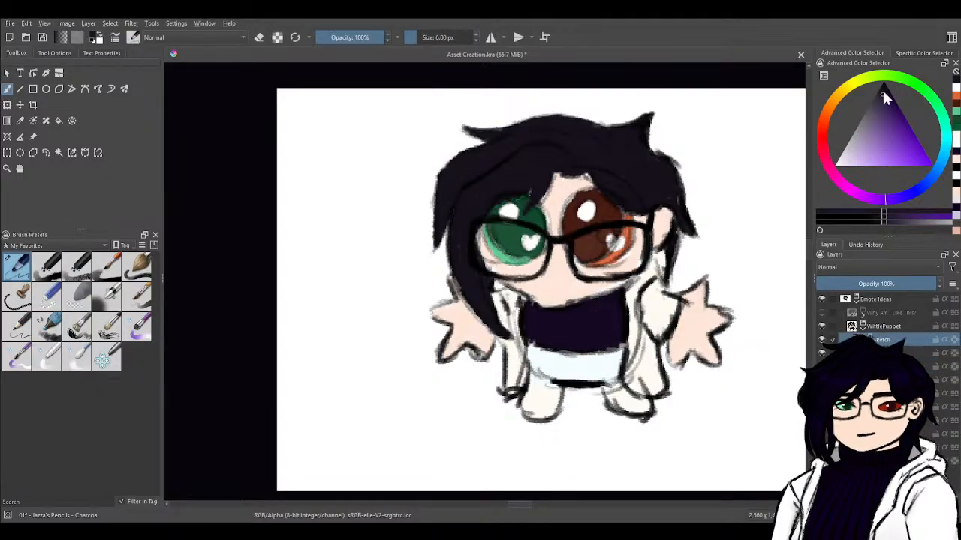
{"action": "left_click", "coordinate": [884, 81]}
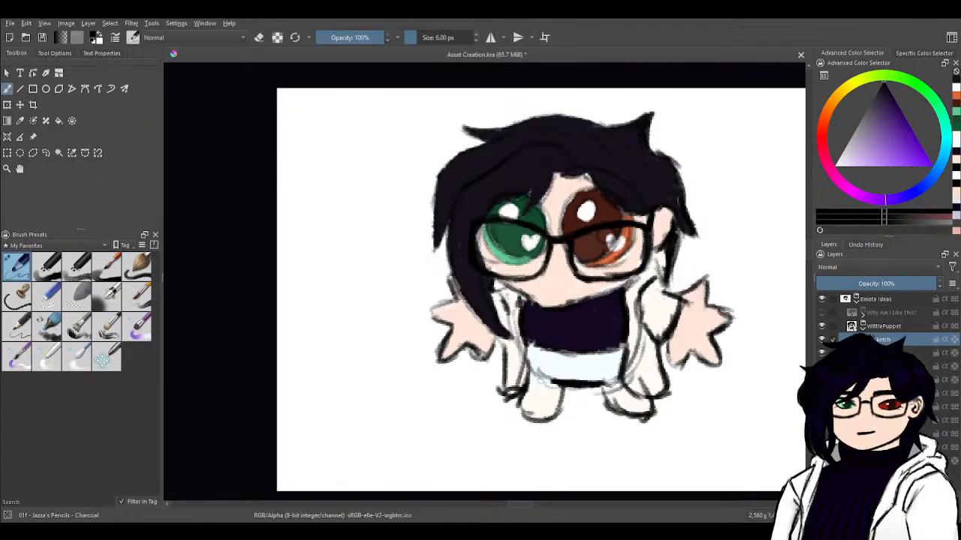
{"action": "mouse_move", "coordinate": [532, 388]}
{"action": "left_mouse_down"}
{"action": "mouse_move", "coordinate": [560, 390]}
{"action": "mouse_move", "coordinate": [526, 388]}
{"action": "left_mouse_up"}
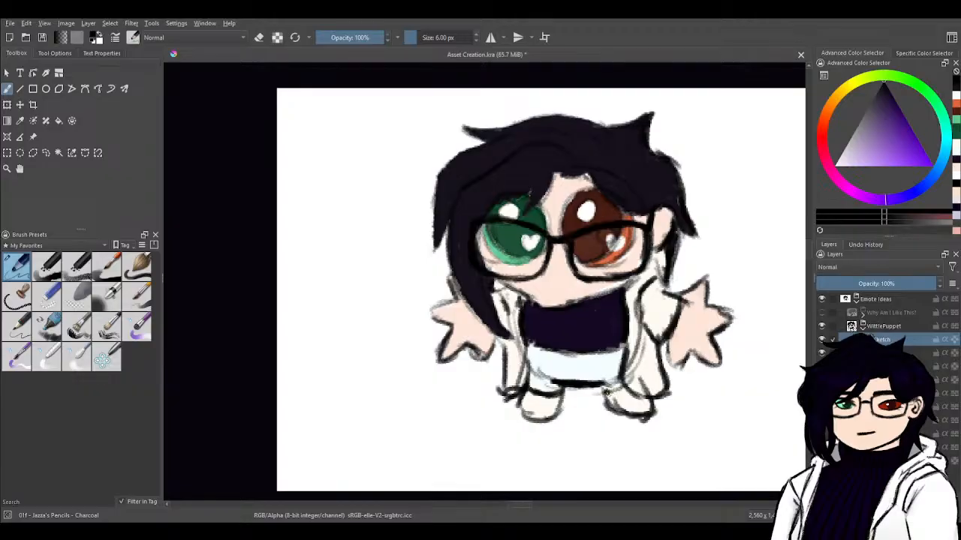
{"action": "mouse_move", "coordinate": [610, 390]}
{"action": "left_mouse_down"}
{"action": "mouse_move", "coordinate": [626, 389]}
{"action": "mouse_move", "coordinate": [530, 393]}
{"action": "mouse_move", "coordinate": [523, 357]}
{"action": "left_mouse_up"}
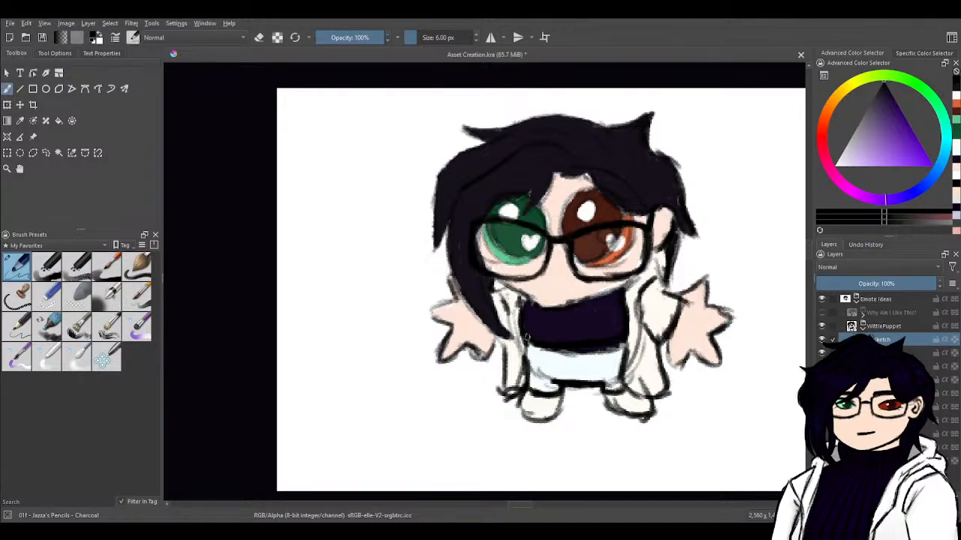
{"action": "key", "text": "e"}
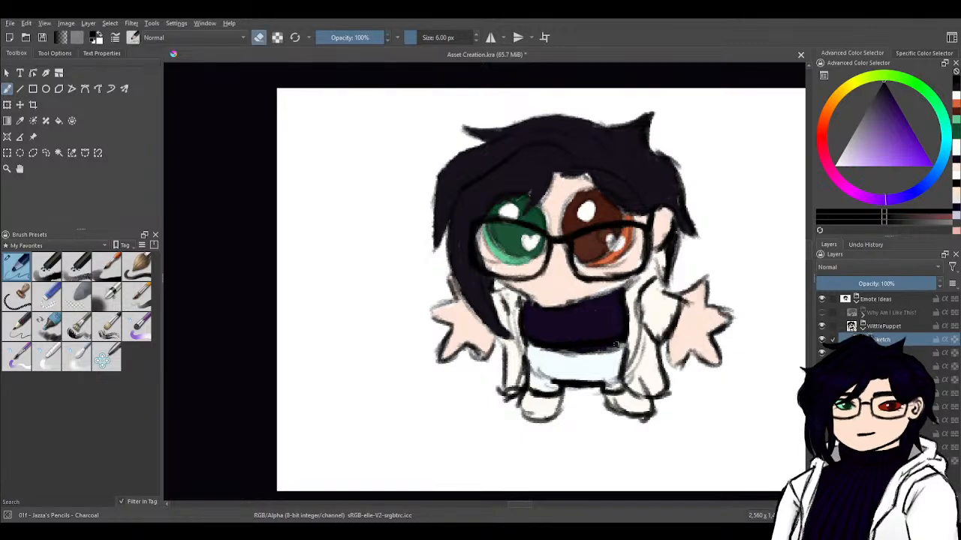
{"action": "mouse_move", "coordinate": [620, 347]}
{"action": "left_mouse_down"}
{"action": "mouse_move", "coordinate": [542, 348]}
{"action": "mouse_move", "coordinate": [614, 348]}
{"action": "left_mouse_up"}
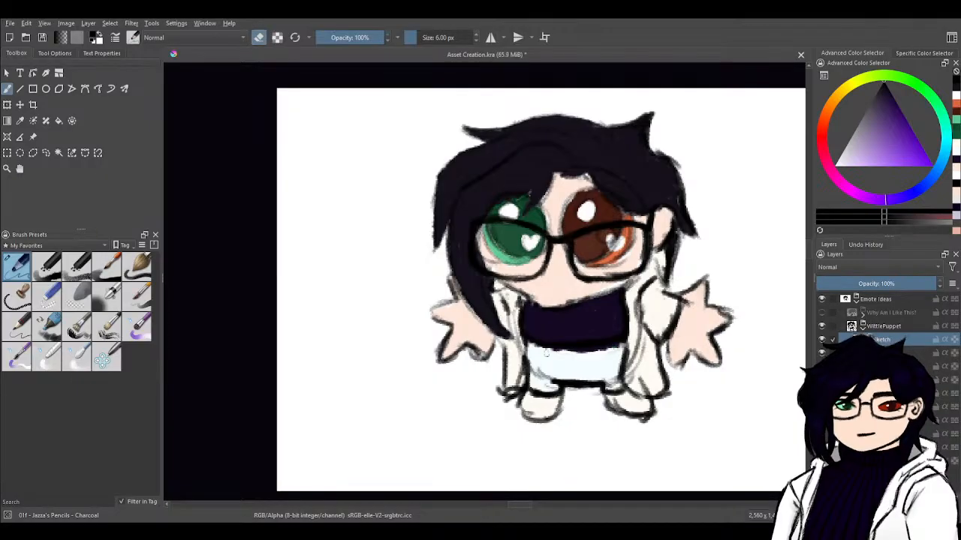
{"action": "key", "text": "e"}
{"action": "mouse_move", "coordinate": [523, 337]}
{"action": "left_mouse_down"}
{"action": "mouse_move", "coordinate": [524, 387]}
{"action": "mouse_move", "coordinate": [514, 400]}
{"action": "left_mouse_up"}
{"action": "left_click_drag", "start_coordinate": [623, 298], "coordinate": [623, 383]}
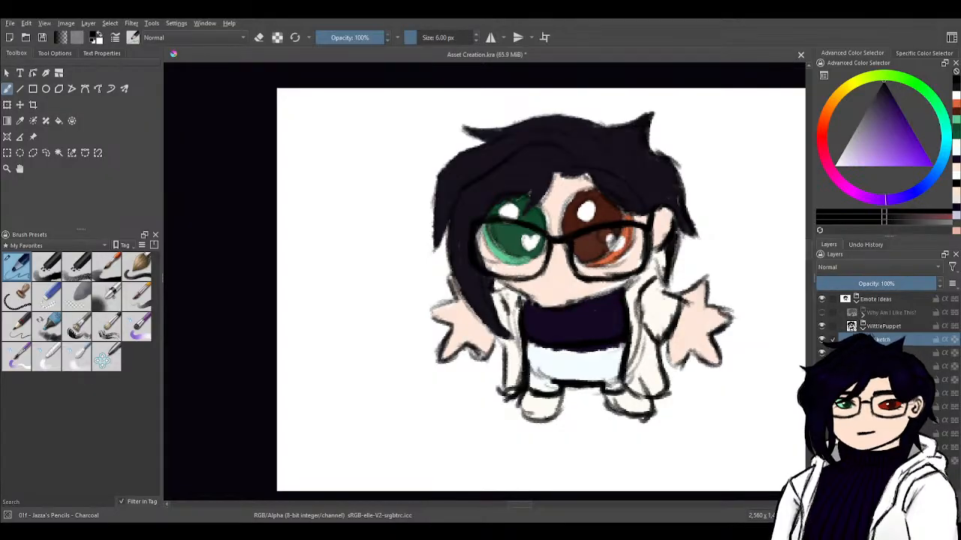
- Erase the loose sketch lines inside the open coat and redraw the coat, hand and red-brown eye outlines in black
{"action": "key", "text": "e"}
{"action": "mouse_move", "coordinate": [637, 339]}
{"action": "left_mouse_down"}
{"action": "mouse_move", "coordinate": [628, 384]}
{"action": "mouse_move", "coordinate": [640, 331]}
{"action": "left_mouse_up"}
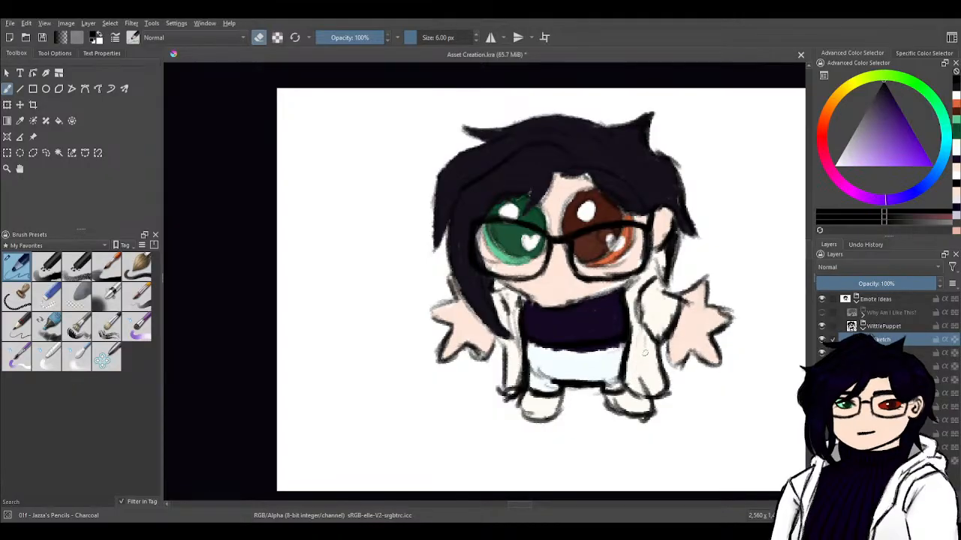
{"action": "key", "text": "e"}
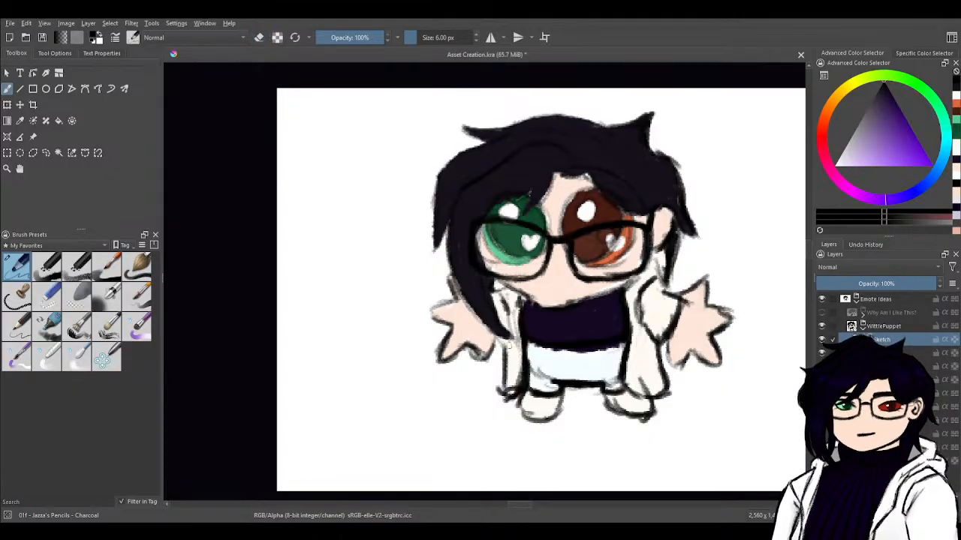
{"action": "mouse_move", "coordinate": [508, 363]}
{"action": "left_mouse_down"}
{"action": "mouse_move", "coordinate": [492, 335]}
{"action": "mouse_move", "coordinate": [506, 343]}
{"action": "mouse_move", "coordinate": [493, 334]}
{"action": "left_mouse_up"}
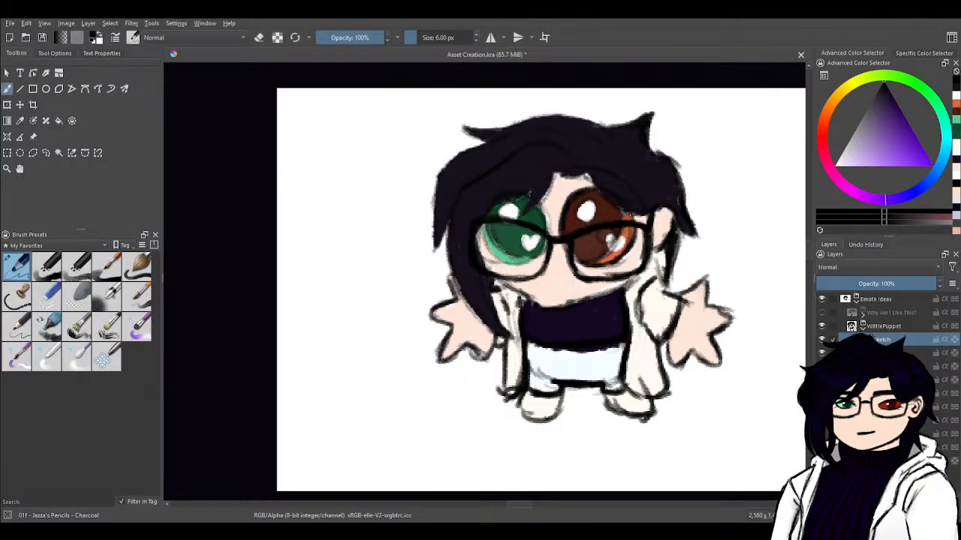
- Move the Sketch layer below the Lenses layer and outline the red-brown eye's oval and heart highlights in black, erasing stray marks
{"action": "key", "text": "ctrl+Page_Down"}
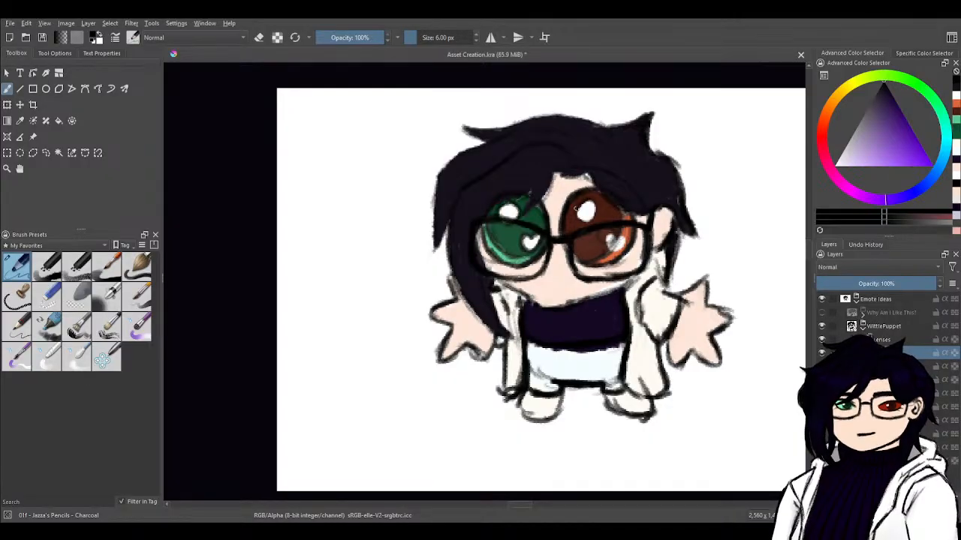
{"action": "mouse_move", "coordinate": [600, 204]}
{"action": "left_mouse_down"}
{"action": "mouse_move", "coordinate": [589, 201]}
{"action": "mouse_move", "coordinate": [593, 219]}
{"action": "mouse_move", "coordinate": [581, 206]}
{"action": "left_mouse_up"}
{"action": "mouse_move", "coordinate": [614, 234]}
{"action": "left_mouse_down"}
{"action": "mouse_move", "coordinate": [609, 254]}
{"action": "mouse_move", "coordinate": [623, 241]}
{"action": "mouse_move", "coordinate": [617, 235]}
{"action": "left_mouse_up"}
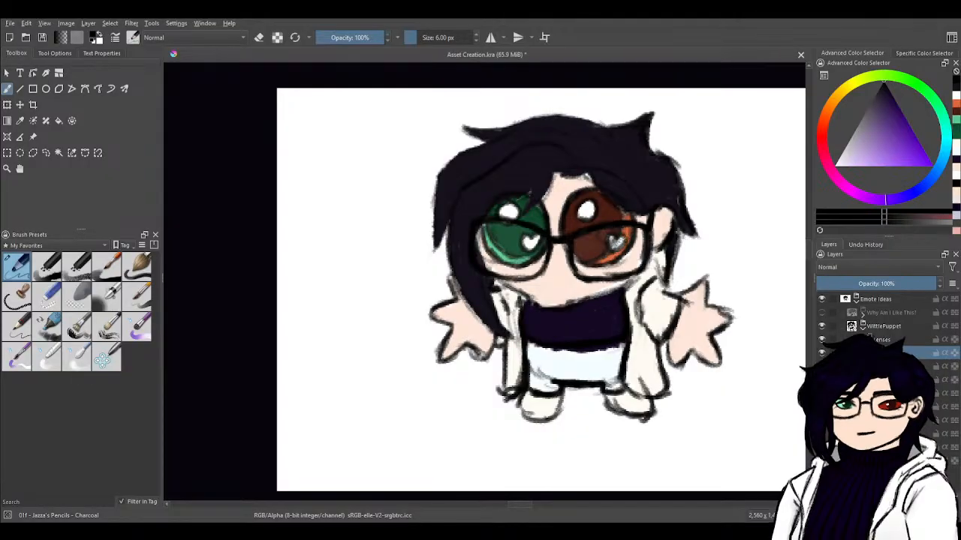
{"action": "key", "text": "e"}
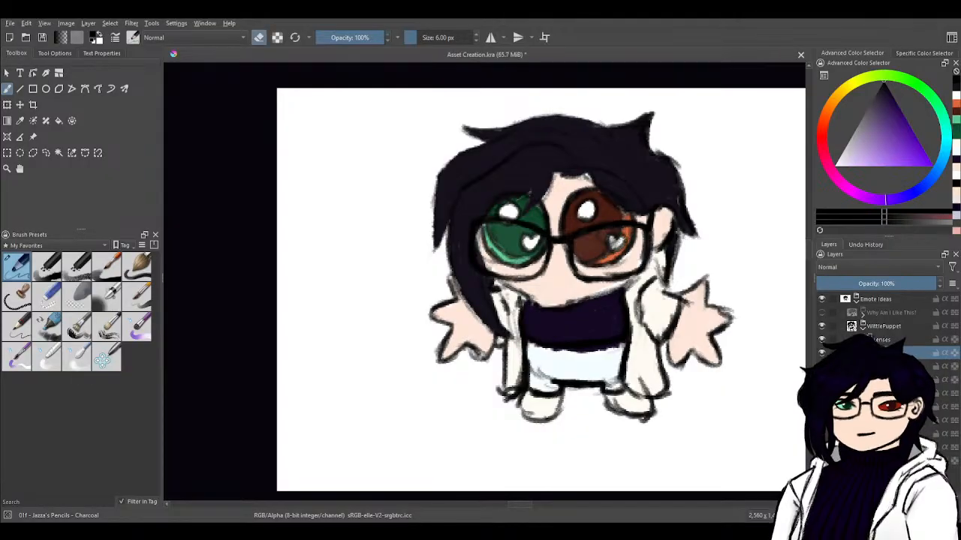
{"action": "mouse_move", "coordinate": [610, 239]}
{"action": "left_mouse_down"}
{"action": "mouse_move", "coordinate": [620, 239]}
{"action": "mouse_move", "coordinate": [600, 234]}
{"action": "left_mouse_up"}
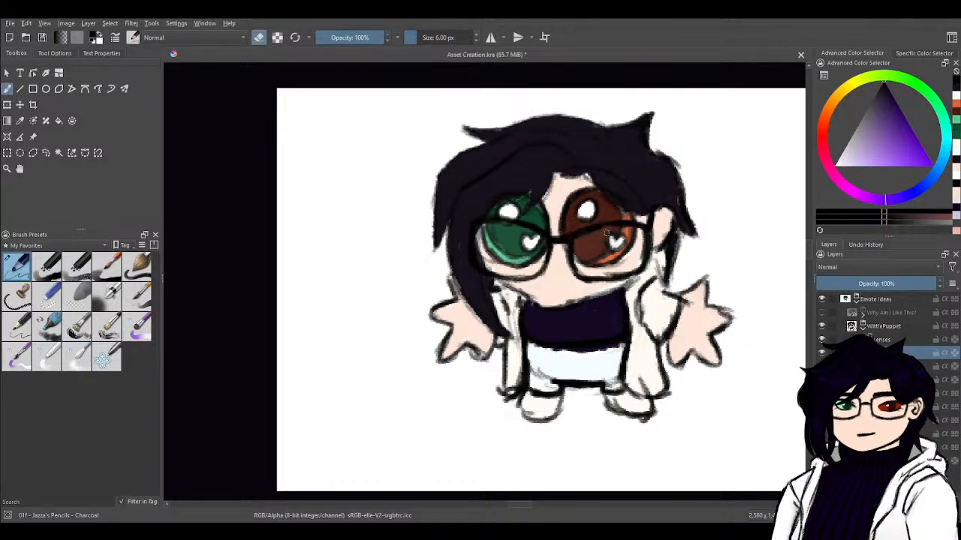
{"action": "key", "text": "e"}
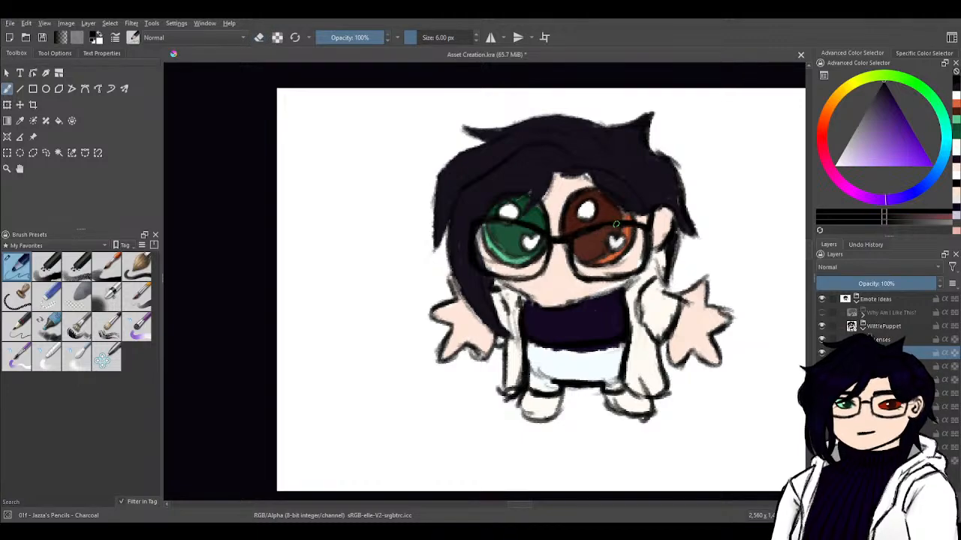
{"action": "key", "text": "e"}
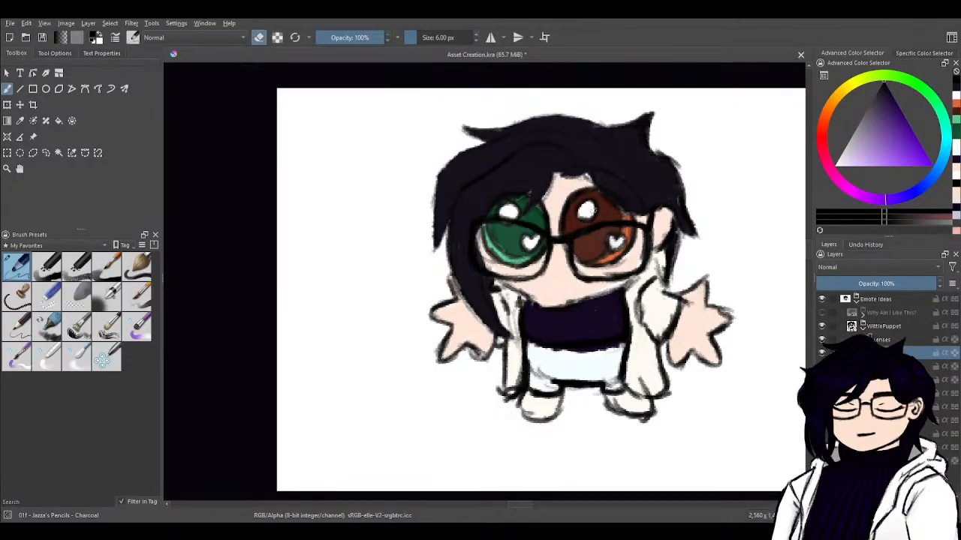
{"action": "key", "text": "e"}
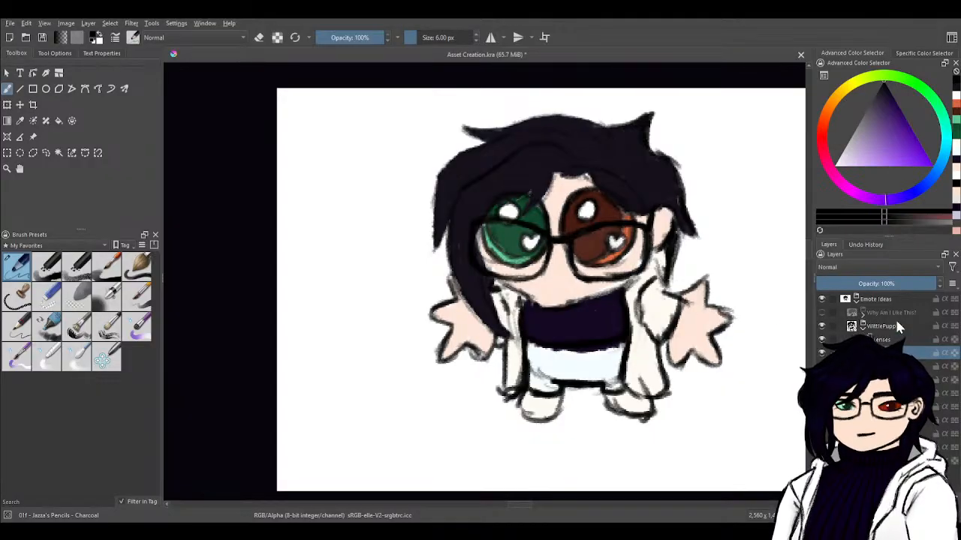
- Set up the Airbrush Soft brush at 50 px with a saturated red on a new layer for cheek blush
{"action": "left_click", "coordinate": [555, 263], "text": "ctrl"}
{"action": "key", "text": "Page_Down"}
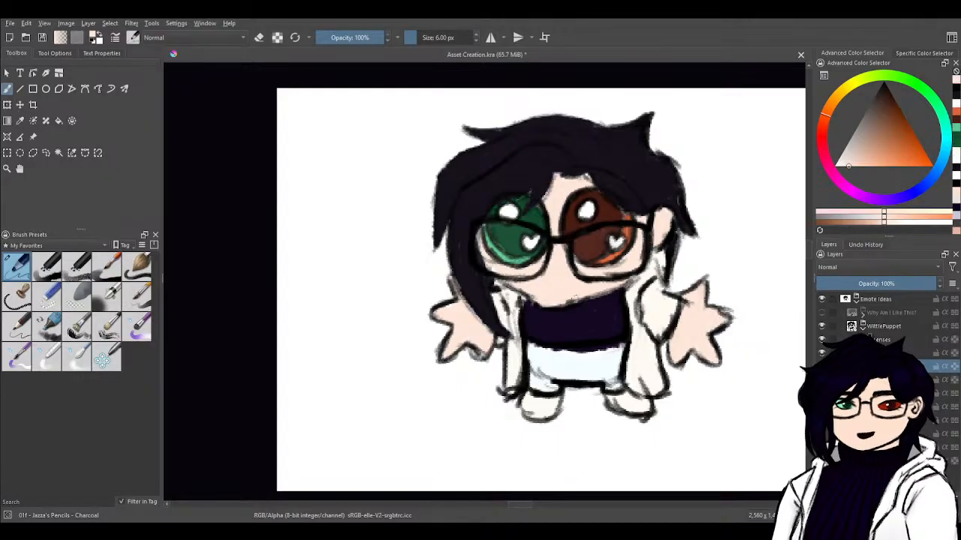
{"action": "left_click", "coordinate": [106, 295]}
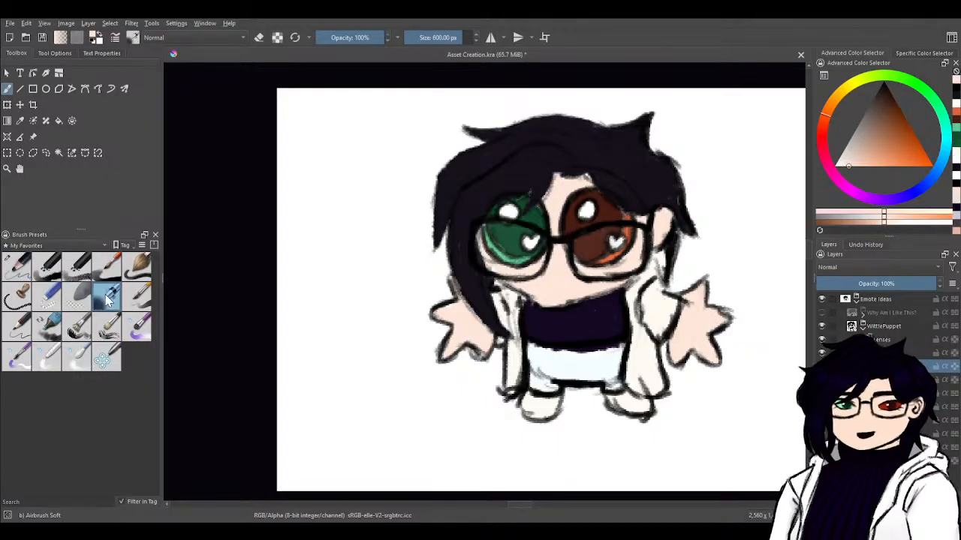
{"action": "left_click", "coordinate": [820, 151]}
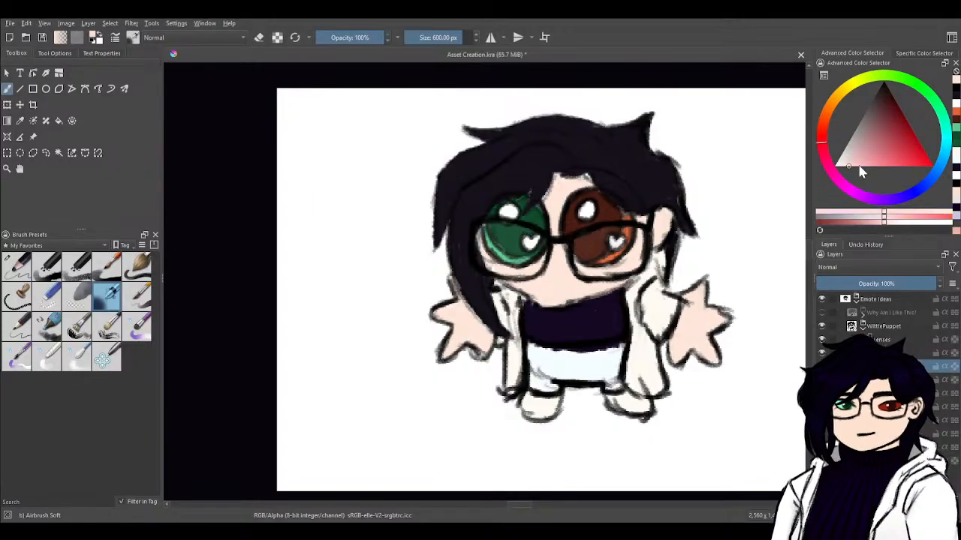
{"action": "left_click", "coordinate": [892, 169]}
{"action": "left_click_drag", "start_coordinate": [891, 171], "coordinate": [931, 165]}
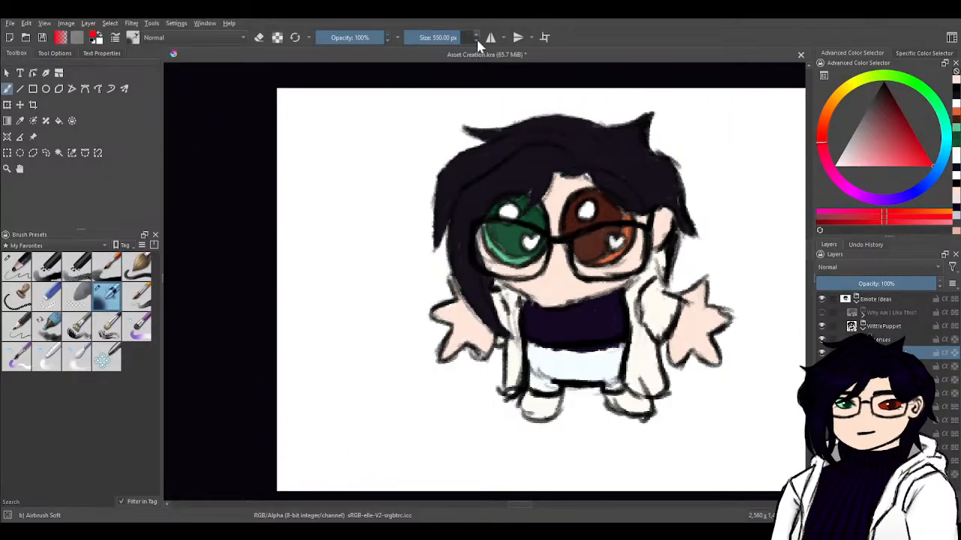
{"action": "left_click", "coordinate": [477, 42]}
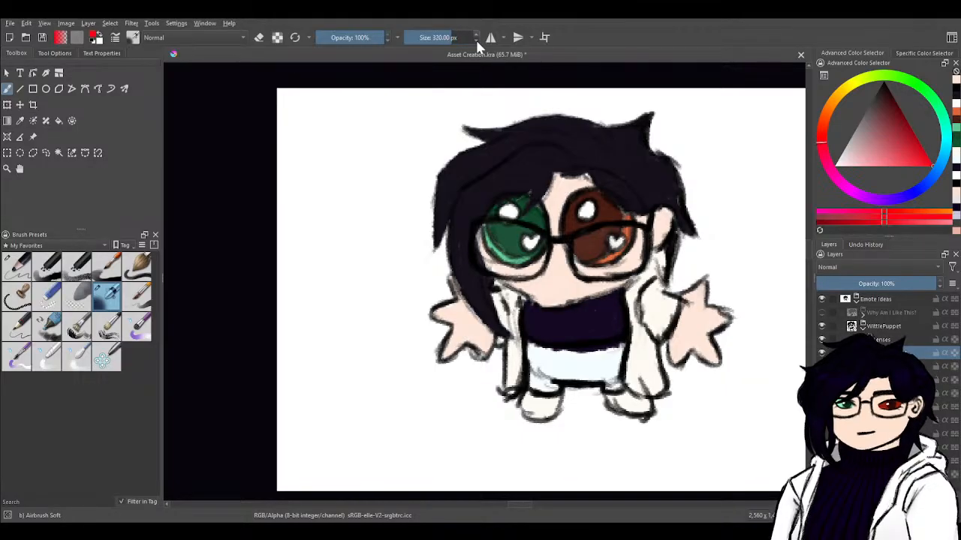
{"action": "left_click", "coordinate": [477, 42]}
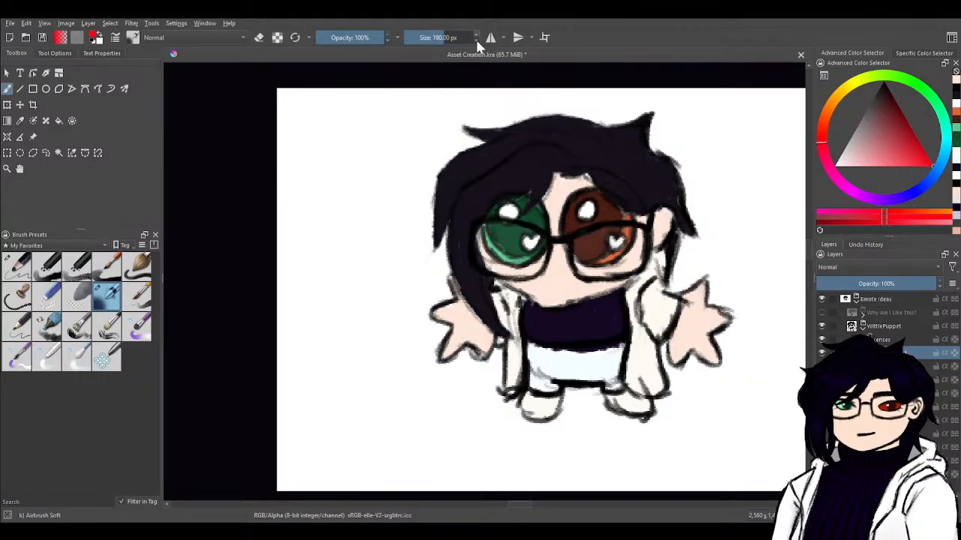
{"action": "left_click", "coordinate": [477, 42]}
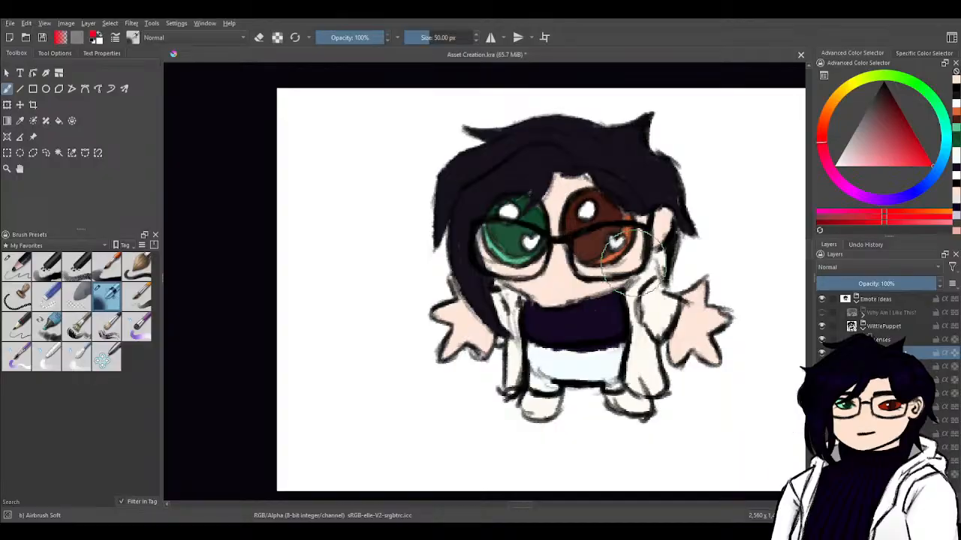
- Try airbrushing saturated red blush onto both cheeks, and undo both strokes
{"action": "left_click_drag", "start_coordinate": [626, 274], "coordinate": [630, 279]}
{"action": "left_click_drag", "start_coordinate": [497, 277], "coordinate": [482, 278]}
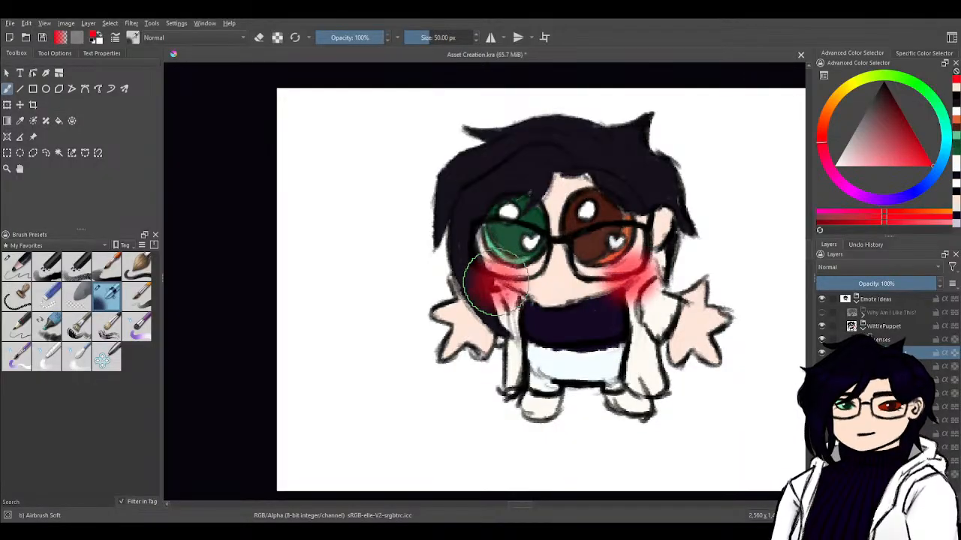
{"action": "key", "text": "ctrl+z"}
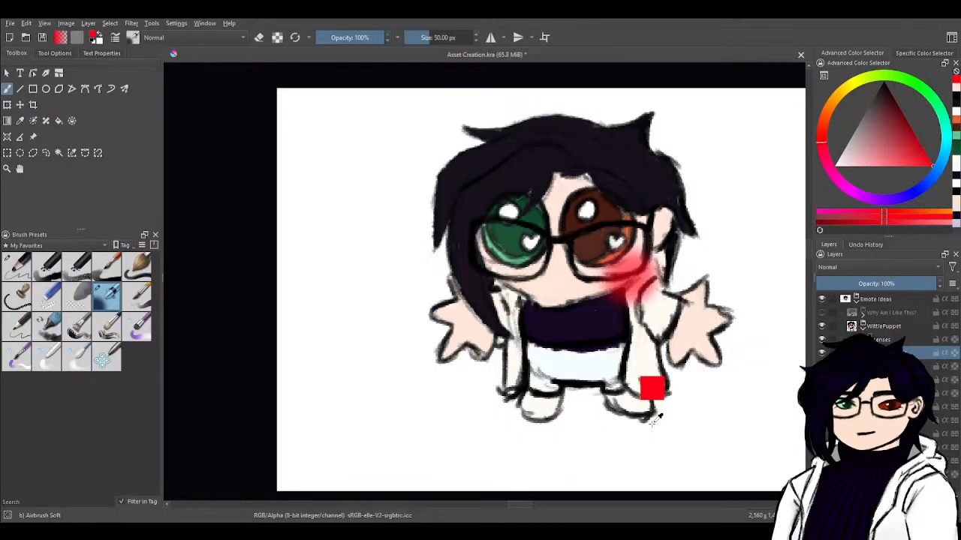
{"action": "key", "text": "ctrl+z"}
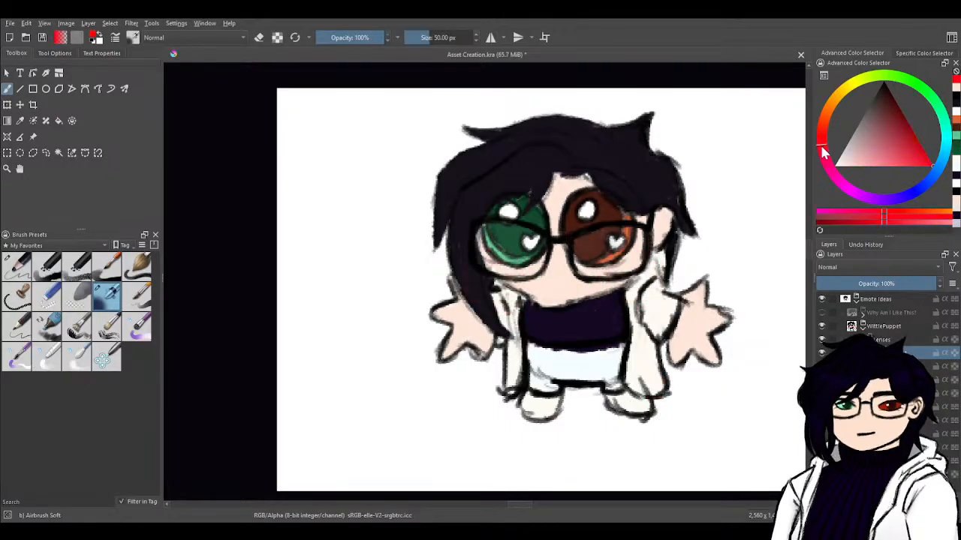
{"action": "left_click", "coordinate": [872, 167]}
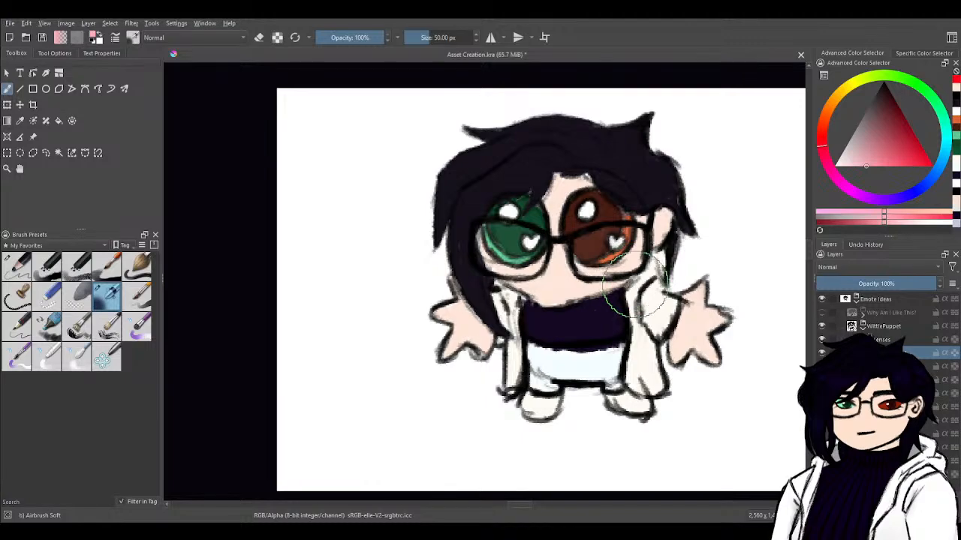
{"action": "left_click_drag", "start_coordinate": [629, 276], "coordinate": [623, 304]}
{"action": "key", "text": "ctrl+z"}
- Airbrush soft pink blush onto both cheeks and move the blush layer below the sketch outlines
{"action": "left_click", "coordinate": [878, 165]}
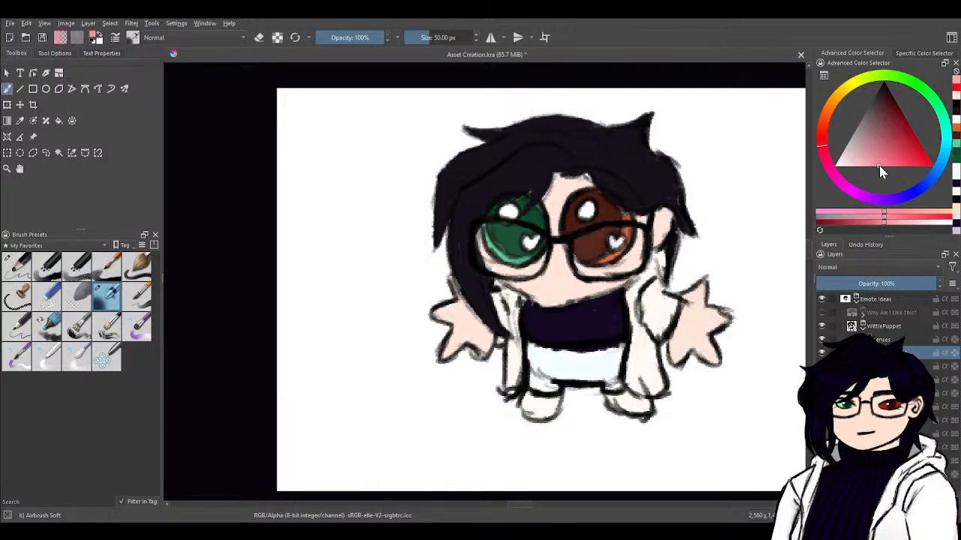
{"action": "left_click_drag", "start_coordinate": [624, 278], "coordinate": [624, 285]}
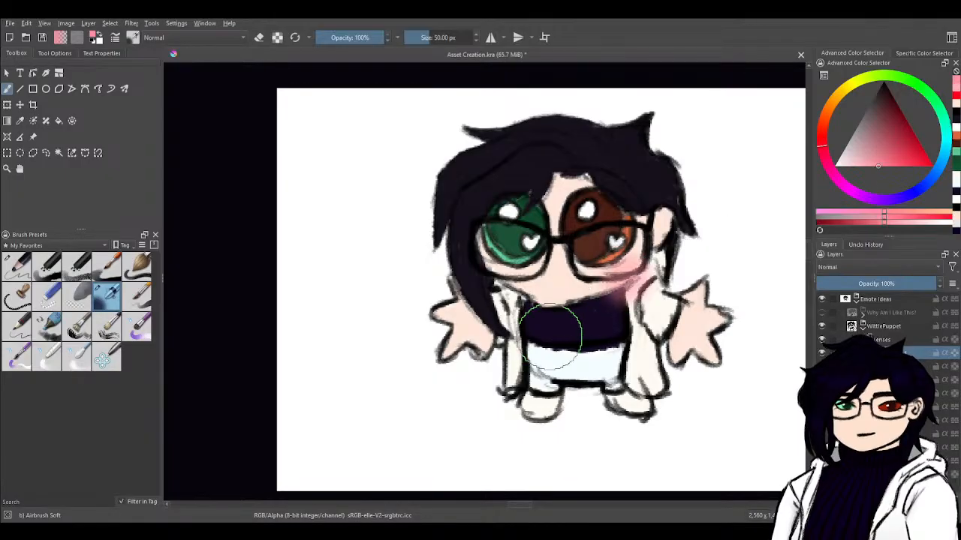
{"action": "left_click_drag", "start_coordinate": [508, 290], "coordinate": [515, 297]}
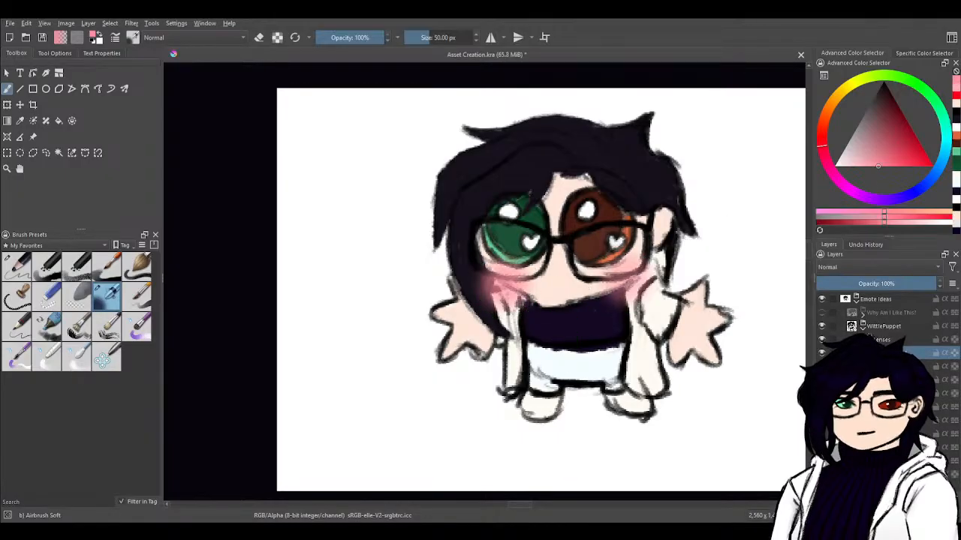
{"action": "key", "text": "ctrl+Page_Down"}
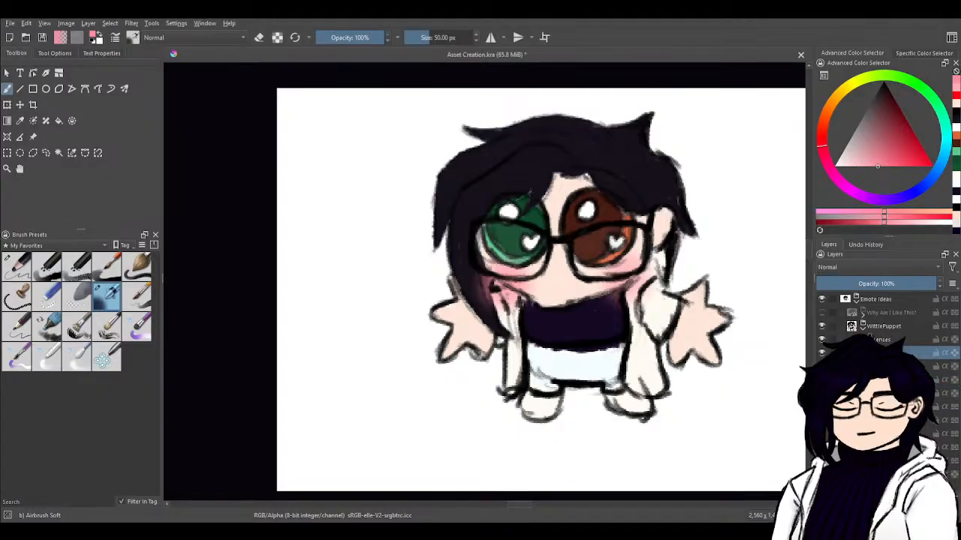
- Outline the long hair lock beside the green eye and the jawline in black with the Jazza's Pencils - Charcoal brush at 6 px
{"action": "left_click_drag", "start_coordinate": [874, 134], "coordinate": [883, 82]}
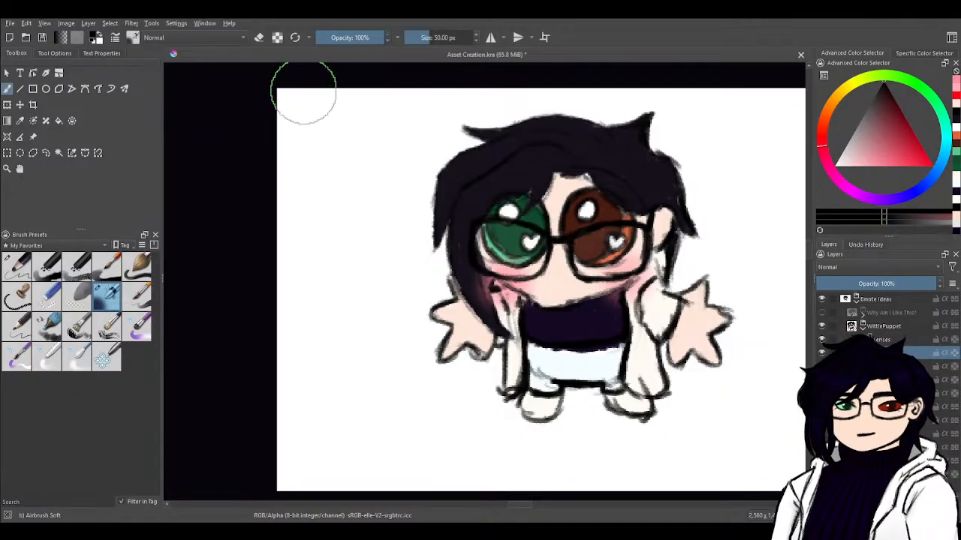
{"action": "left_click", "coordinate": [884, 84]}
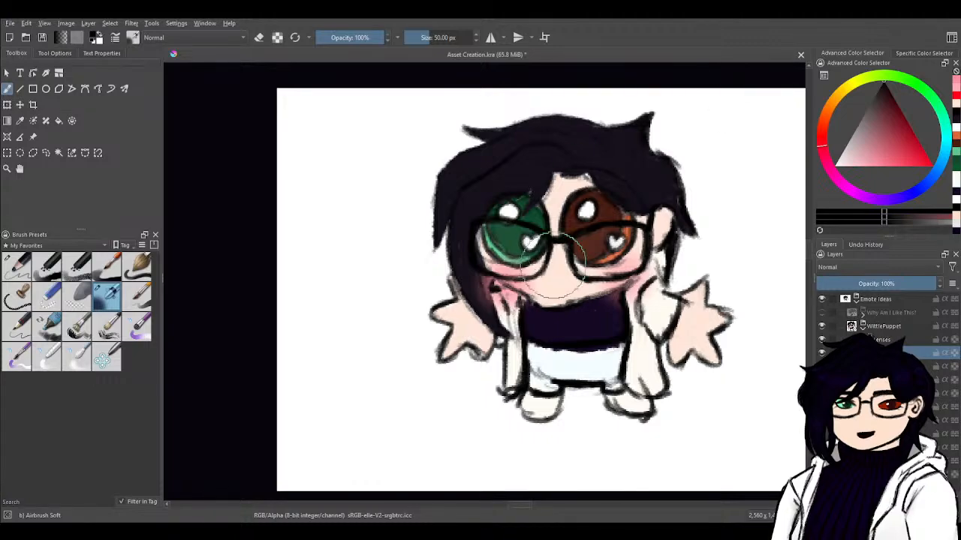
{"action": "left_click", "coordinate": [23, 257]}
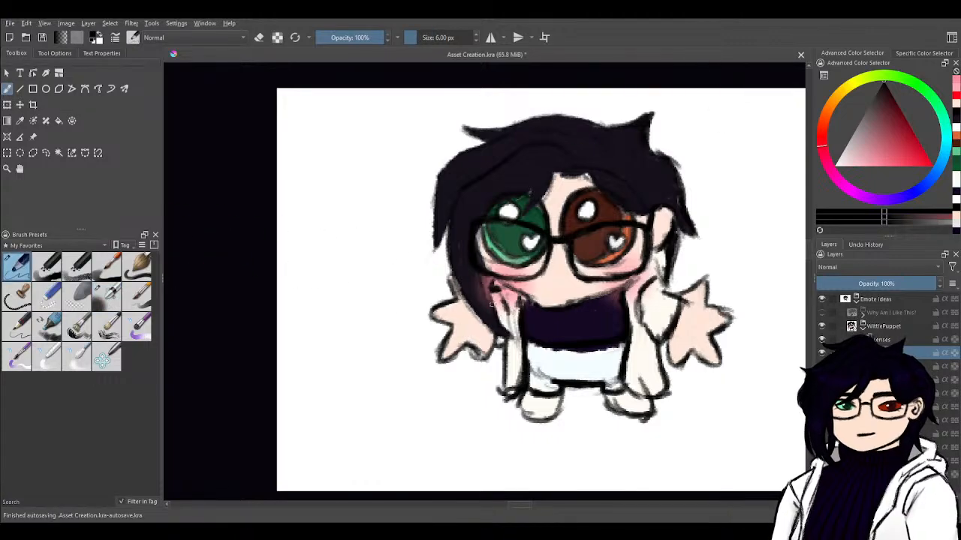
{"action": "left_click_drag", "start_coordinate": [478, 276], "coordinate": [506, 337]}
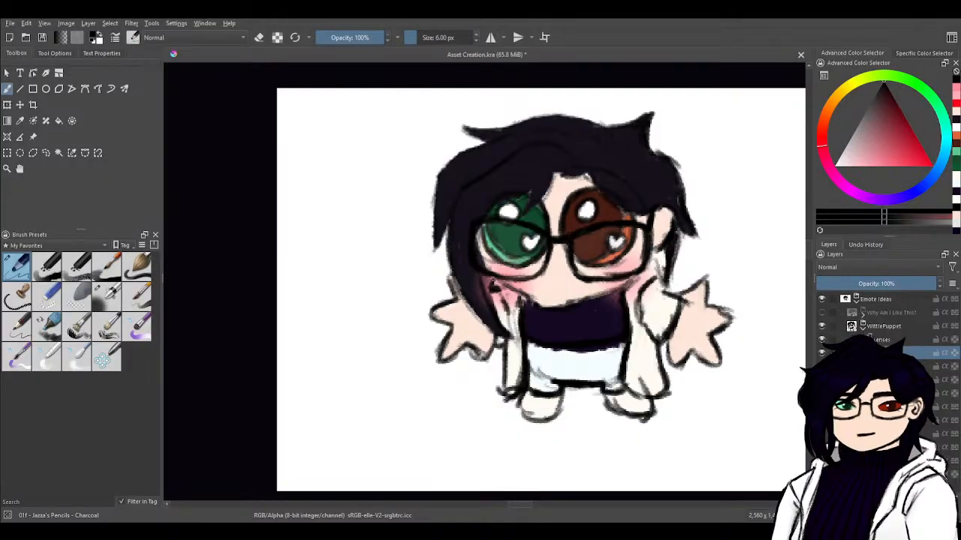
{"action": "left_click_drag", "start_coordinate": [491, 291], "coordinate": [493, 303]}
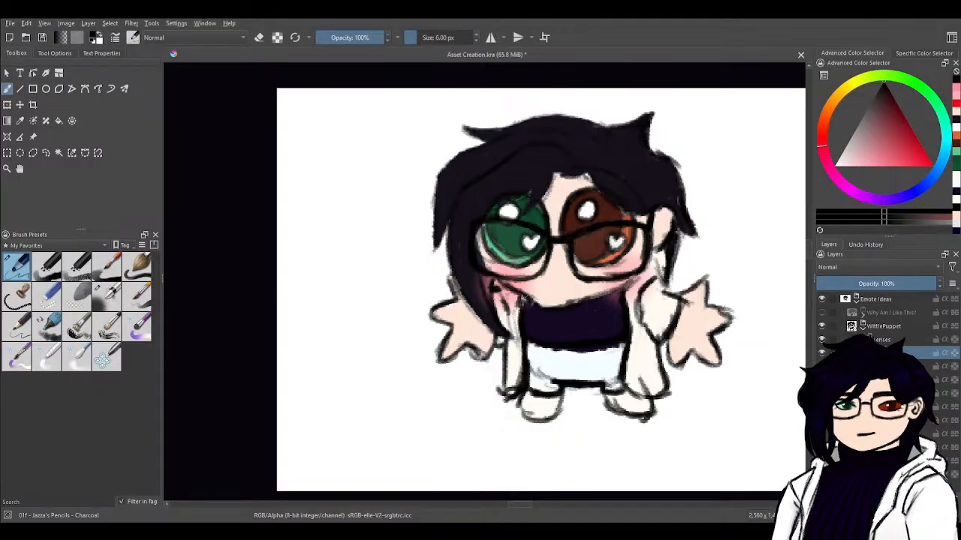
{"action": "left_click_drag", "start_coordinate": [565, 307], "coordinate": [630, 282]}
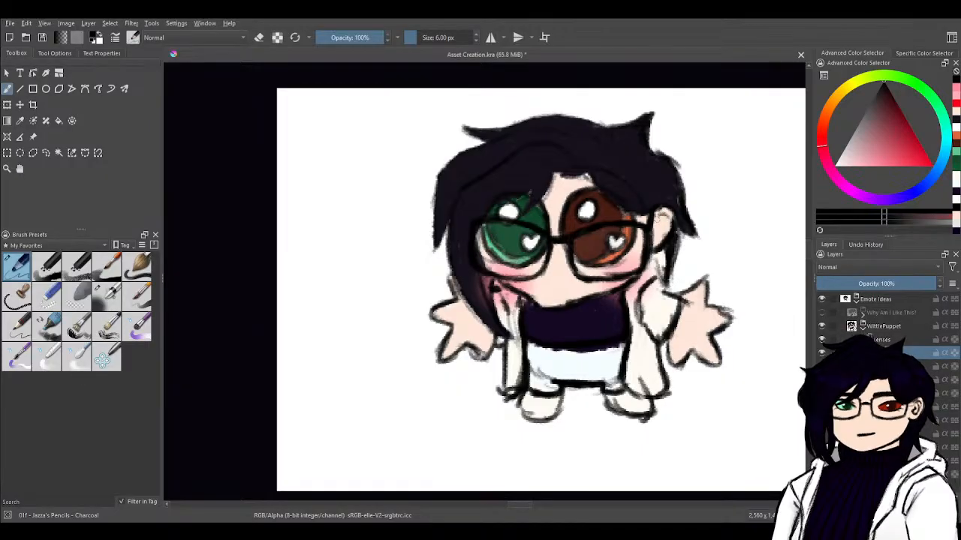
- Draw the inner ear lines in black, undoing rough strokes and erasing stray marks around the ear
{"action": "left_click_drag", "start_coordinate": [666, 237], "coordinate": [656, 232]}
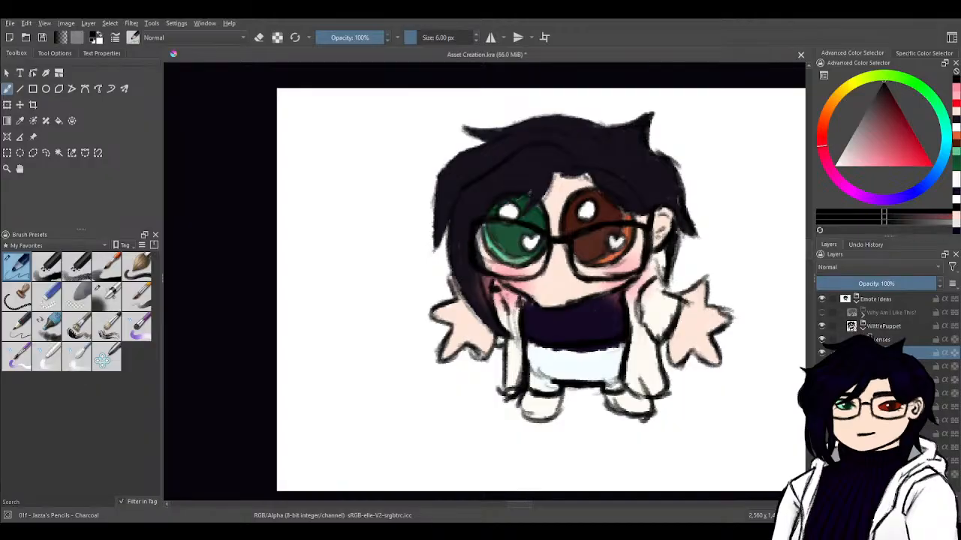
{"action": "key", "text": "ctrl+z"}
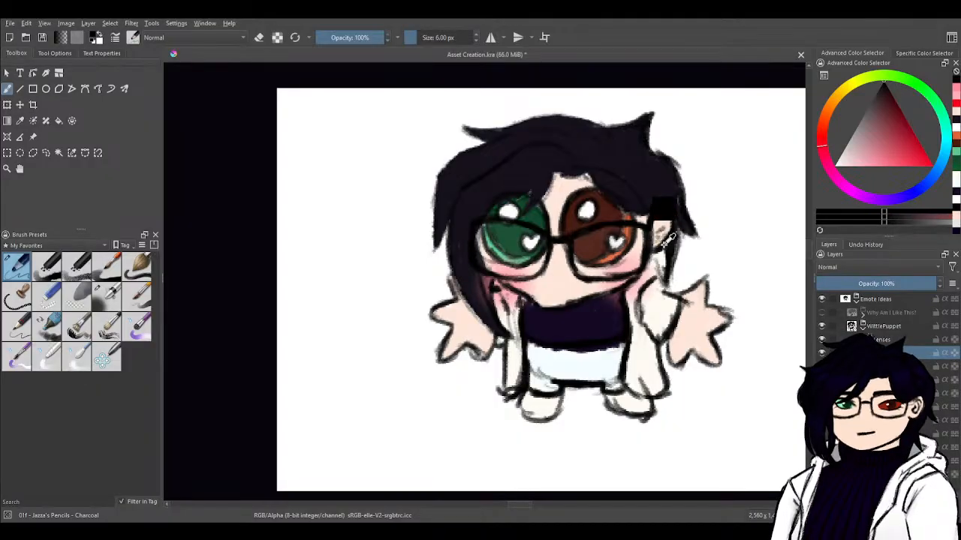
{"action": "key", "text": "ctrl+z"}
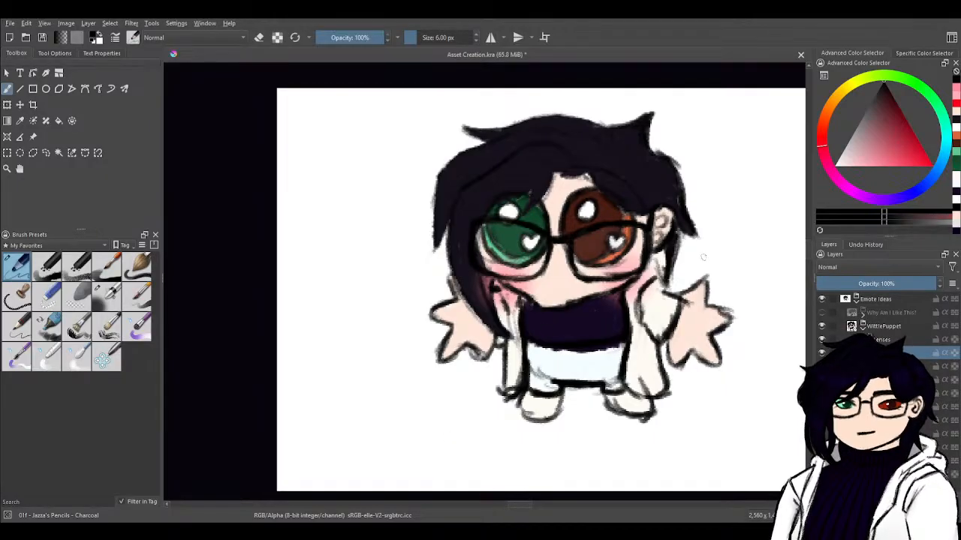
{"action": "key", "text": "e"}
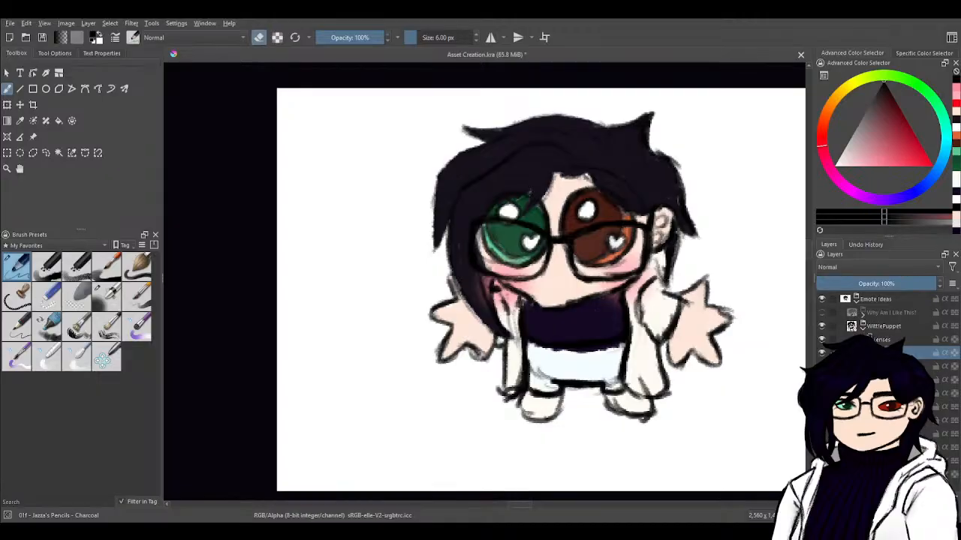
{"action": "left_click_drag", "start_coordinate": [656, 241], "coordinate": [658, 247]}
{"action": "key", "text": "e"}
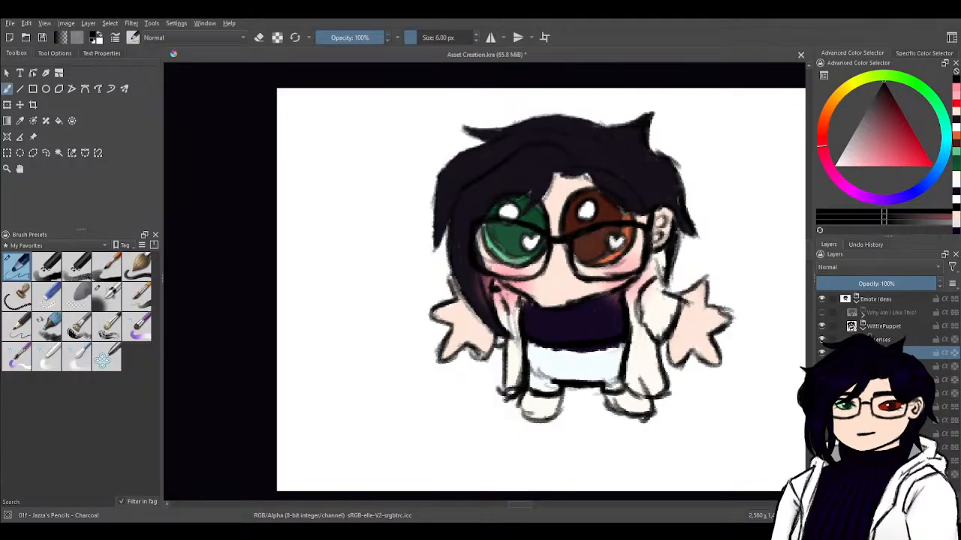
{"action": "key", "text": "e"}
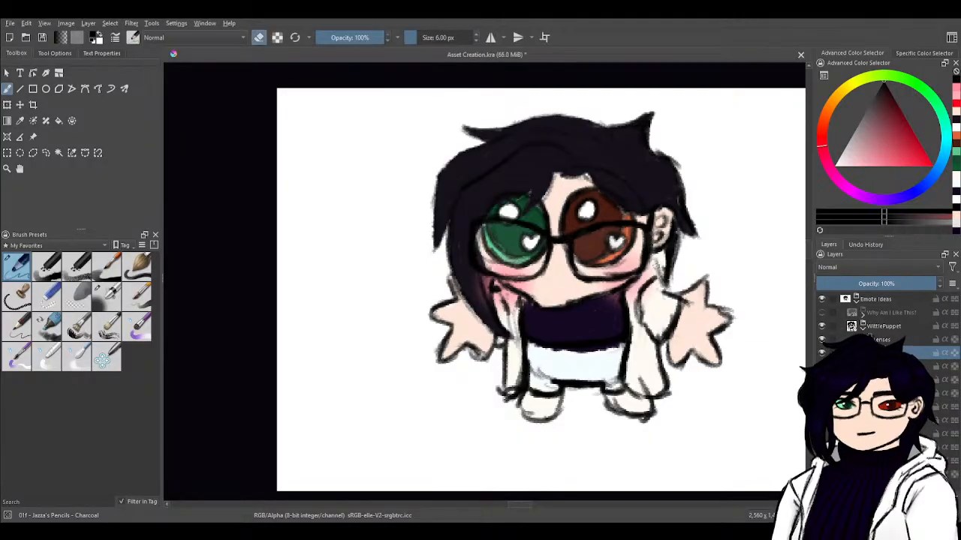
{"action": "key", "text": "e"}
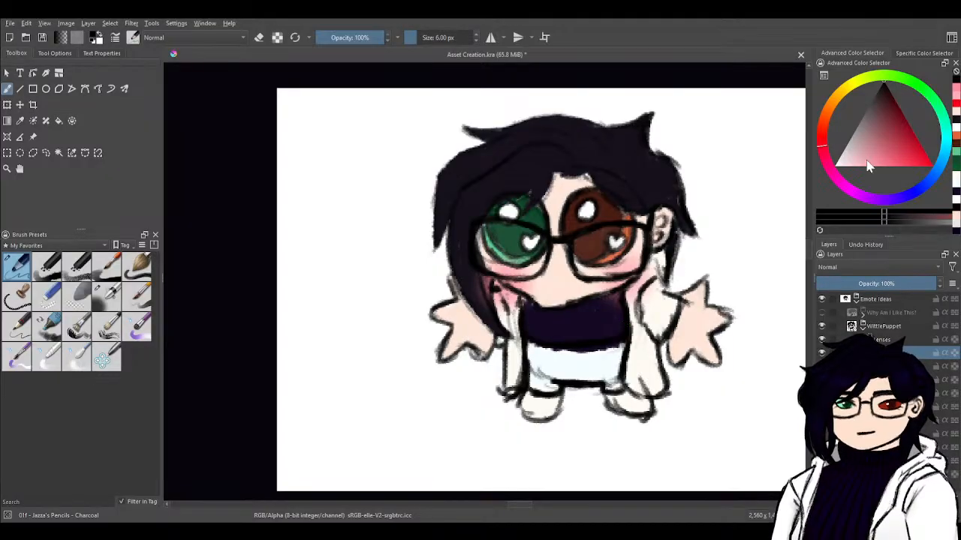
- Sample the face's skin colour, darken it slightly and paint it on the hand beside the long hair lock
{"action": "left_click_drag", "start_coordinate": [580, 245], "coordinate": [589, 264]}
{"action": "key", "text": "ctrl+z"}
{"action": "left_click", "coordinate": [587, 283], "text": "ctrl"}
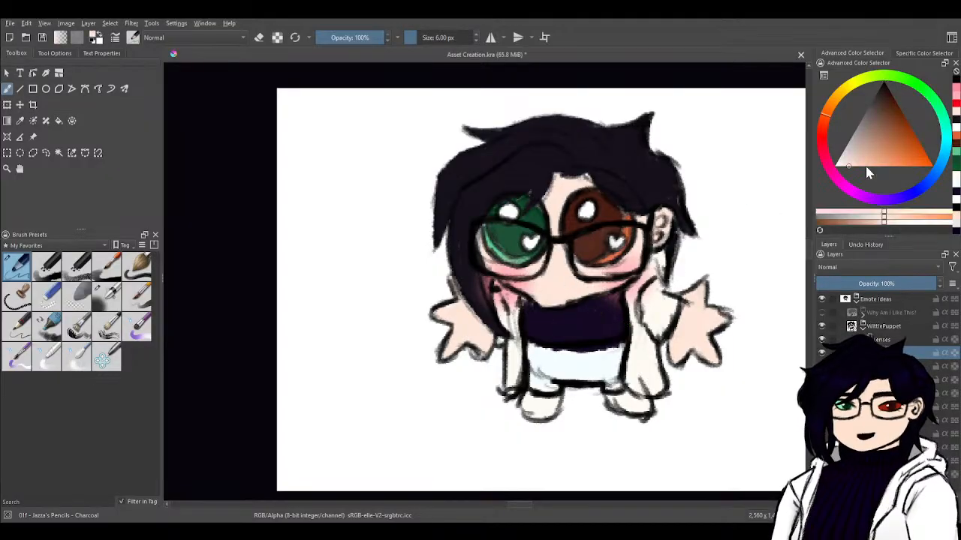
{"action": "left_click_drag", "start_coordinate": [855, 169], "coordinate": [857, 160]}
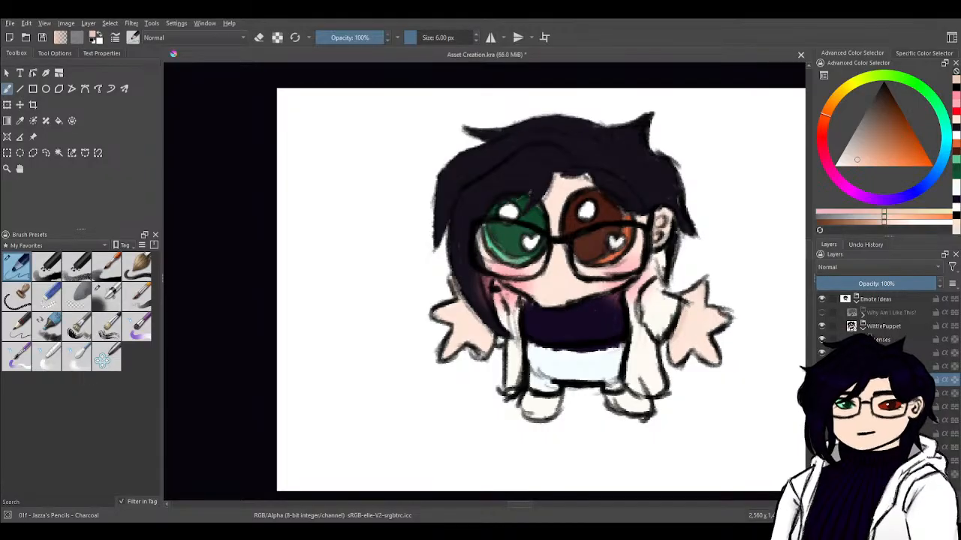
{"action": "left_click_drag", "start_coordinate": [476, 313], "coordinate": [488, 335]}
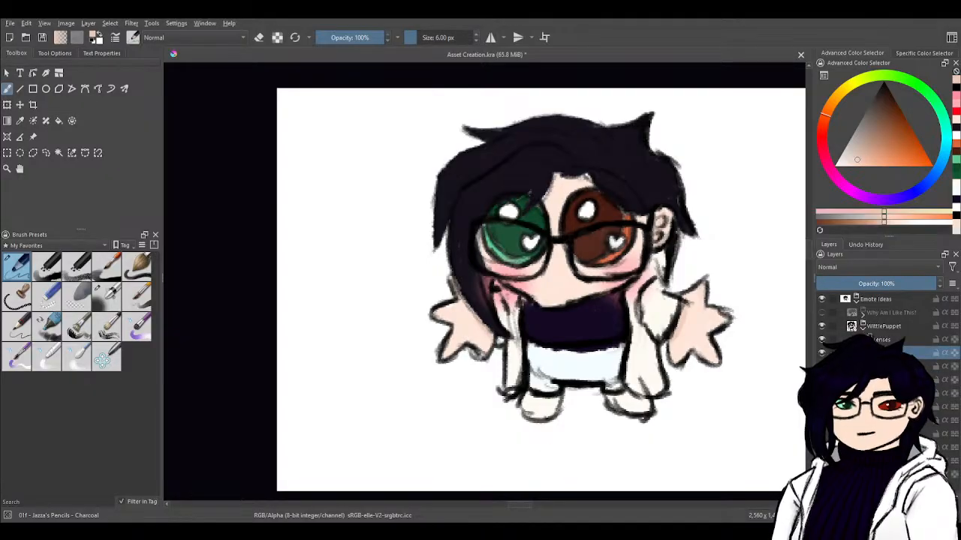
- Erase the loose sketch lines at both lower corners of the white garment below the sweater
{"action": "key", "text": "e"}
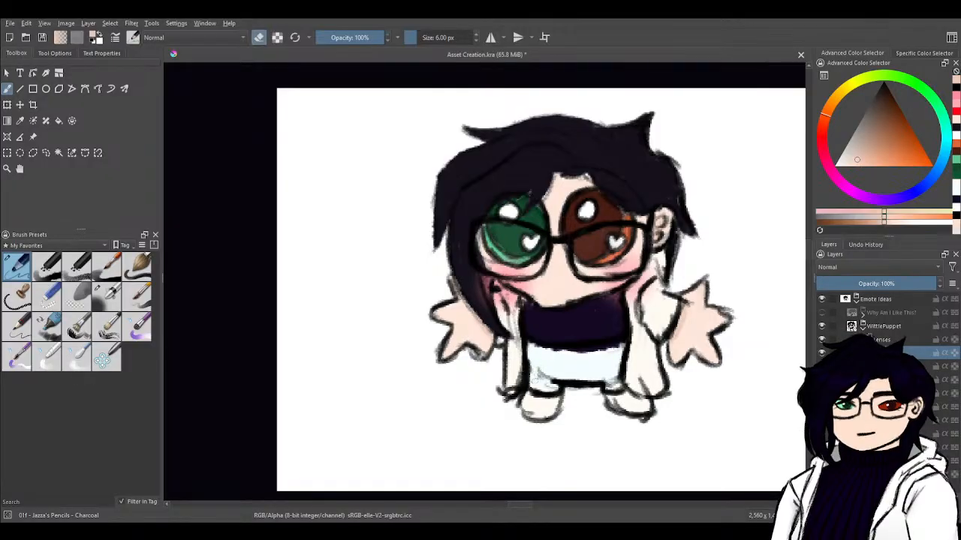
{"action": "left_click_drag", "start_coordinate": [534, 370], "coordinate": [553, 387]}
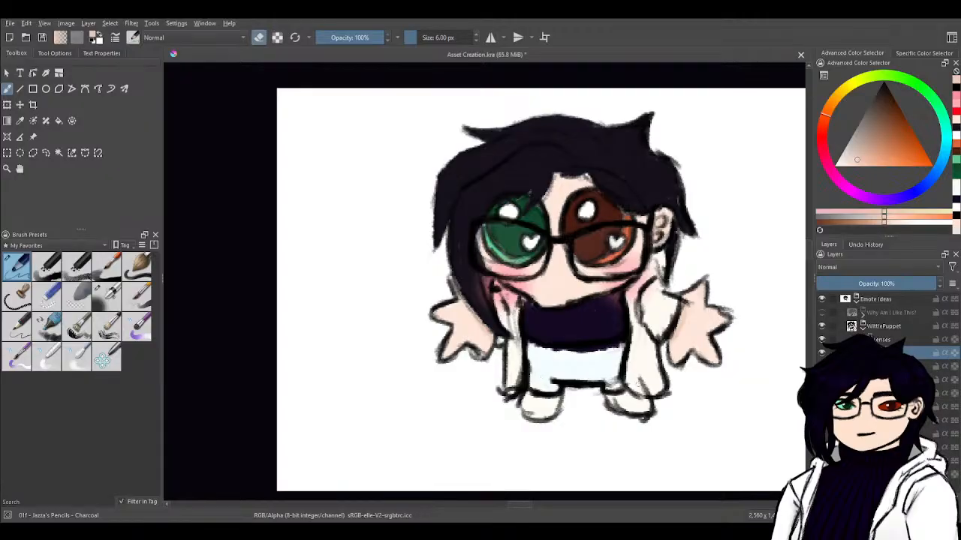
{"action": "left_click_drag", "start_coordinate": [621, 376], "coordinate": [612, 385]}
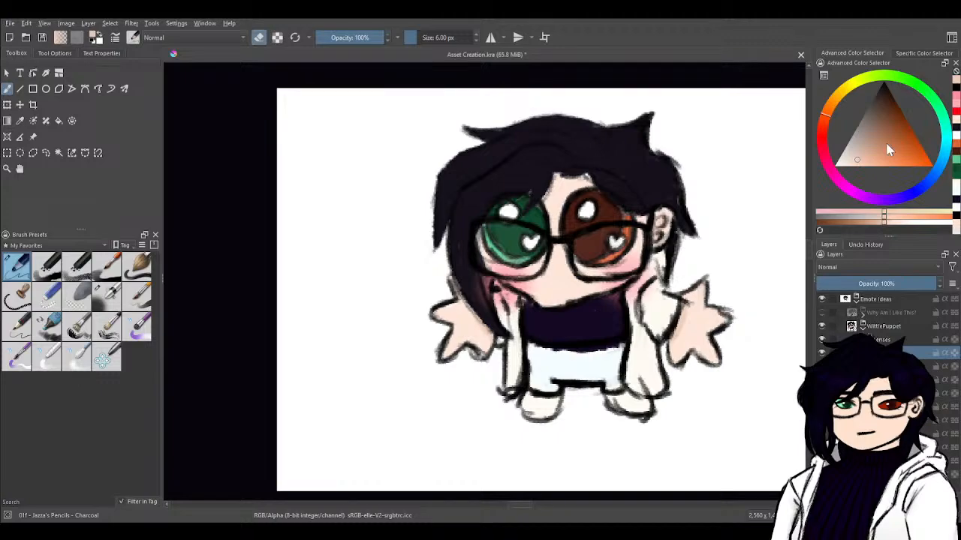
- Redraw the hair's outer contour in black around the whole head and the long side lock
{"action": "left_click_drag", "start_coordinate": [888, 146], "coordinate": [859, 65]}
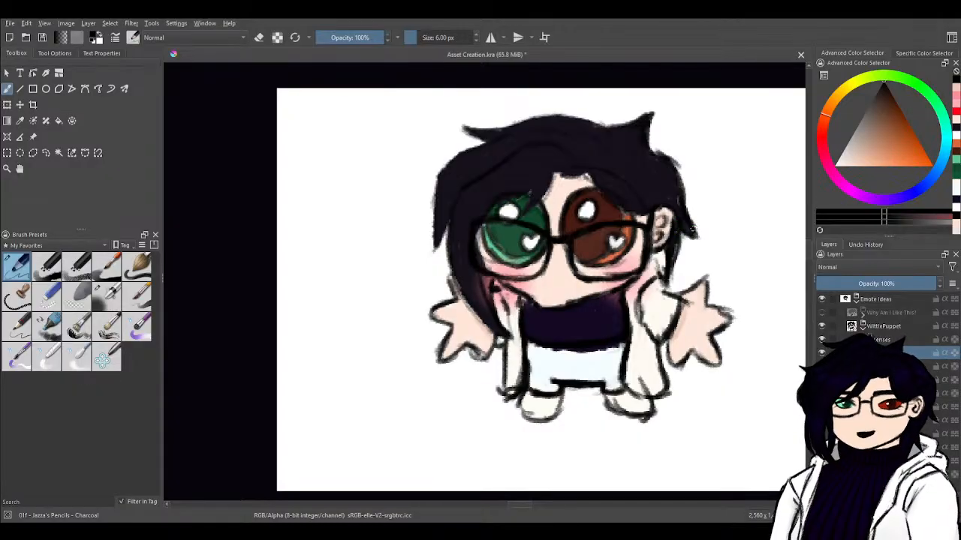
{"action": "mouse_move", "coordinate": [692, 235]}
{"action": "left_mouse_down"}
{"action": "mouse_move", "coordinate": [675, 164]}
{"action": "mouse_move", "coordinate": [653, 150]}
{"action": "left_mouse_up"}
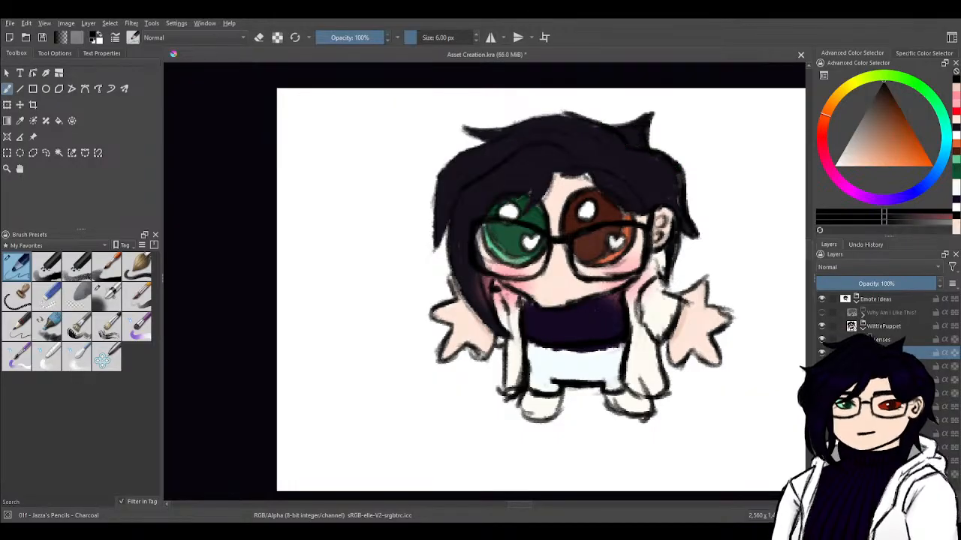
{"action": "mouse_move", "coordinate": [562, 116]}
{"action": "left_mouse_down"}
{"action": "mouse_move", "coordinate": [466, 128]}
{"action": "mouse_move", "coordinate": [495, 141]}
{"action": "mouse_move", "coordinate": [483, 137]}
{"action": "mouse_move", "coordinate": [500, 154]}
{"action": "mouse_move", "coordinate": [490, 148]}
{"action": "mouse_move", "coordinate": [505, 141]}
{"action": "mouse_move", "coordinate": [490, 142]}
{"action": "mouse_move", "coordinate": [441, 180]}
{"action": "mouse_move", "coordinate": [452, 161]}
{"action": "mouse_move", "coordinate": [435, 198]}
{"action": "mouse_move", "coordinate": [434, 239]}
{"action": "mouse_move", "coordinate": [505, 335]}
{"action": "left_mouse_up"}
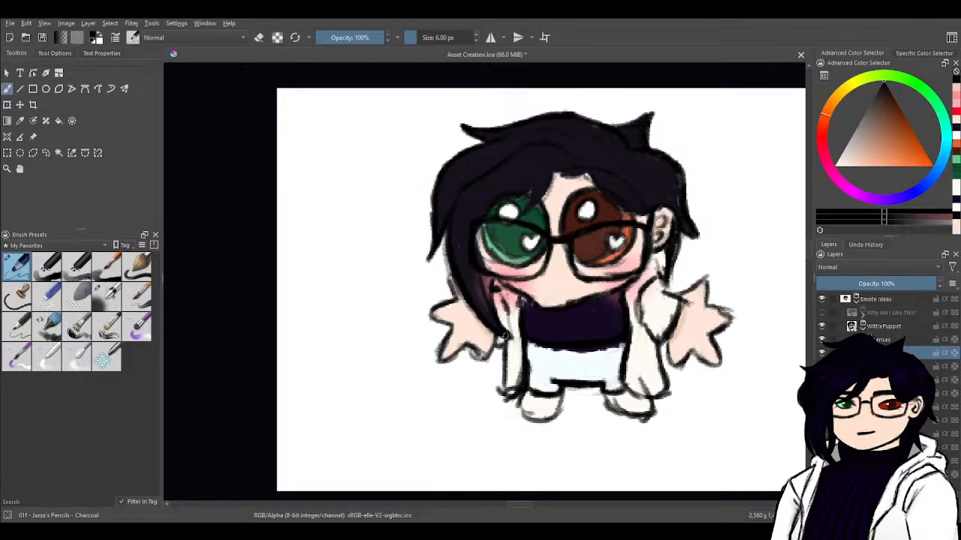
{"action": "mouse_move", "coordinate": [451, 277]}
{"action": "left_mouse_down"}
{"action": "mouse_move", "coordinate": [455, 300]}
{"action": "mouse_move", "coordinate": [443, 307]}
{"action": "left_mouse_up"}
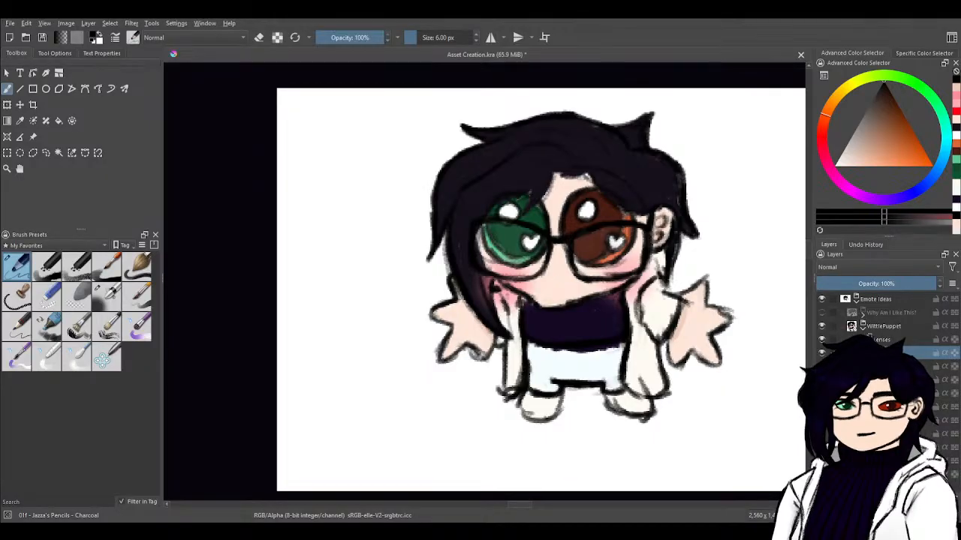
- Erase the pink blush spilling over the hair, sweater and coat, undoing misplaced eraser strokes
{"action": "key", "text": "e"}
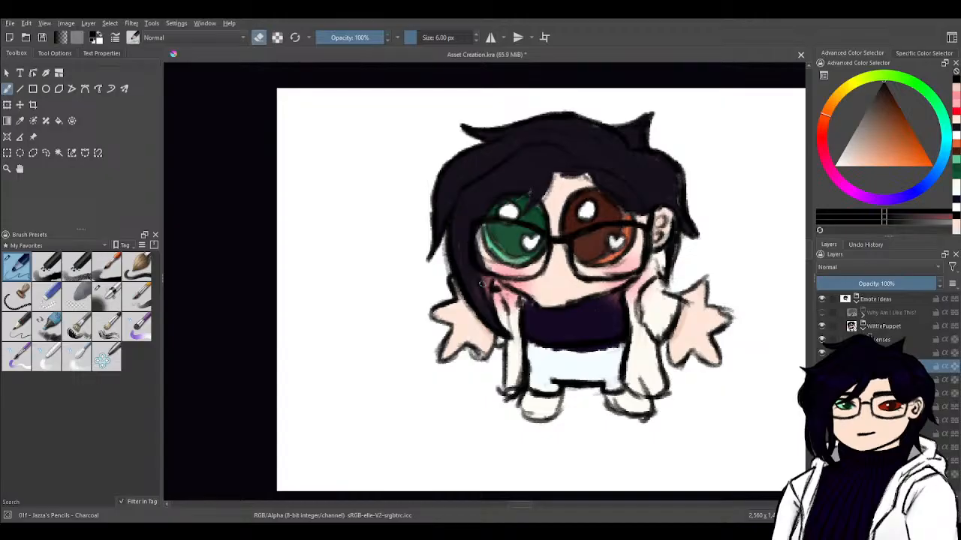
{"action": "left_click_drag", "start_coordinate": [482, 277], "coordinate": [485, 299]}
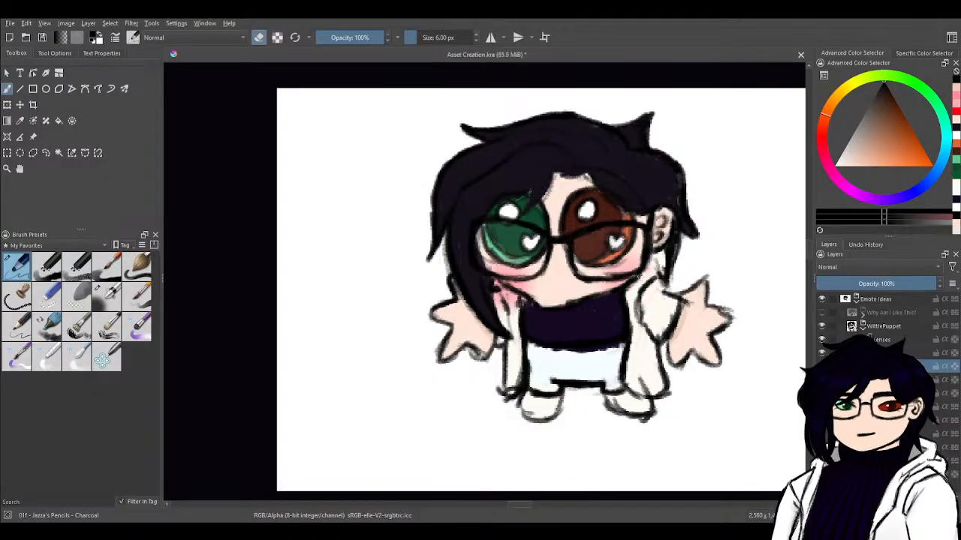
{"action": "mouse_move", "coordinate": [511, 303]}
{"action": "left_mouse_down"}
{"action": "mouse_move", "coordinate": [493, 288]}
{"action": "mouse_move", "coordinate": [507, 292]}
{"action": "left_mouse_up"}
{"action": "key", "text": "ctrl+z"}
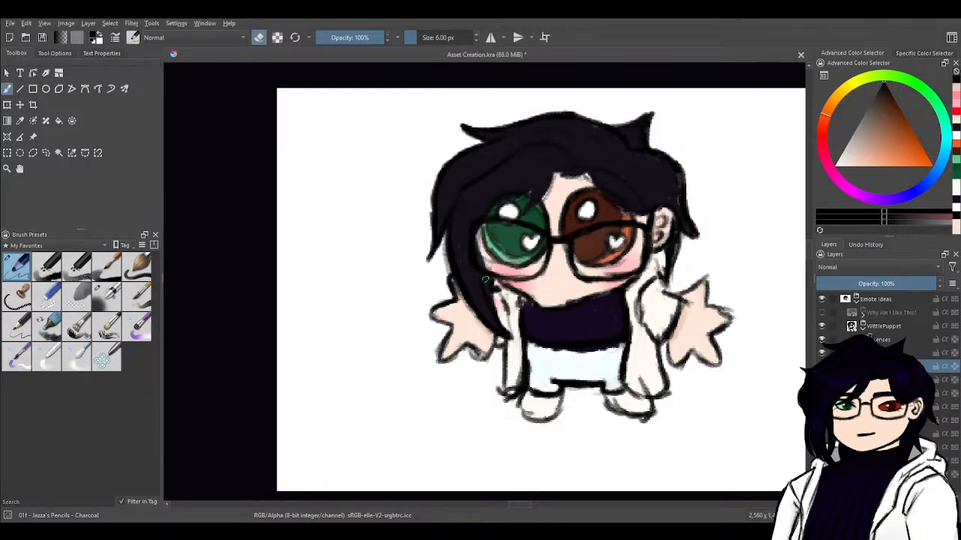
{"action": "key", "text": "ctrl+z"}
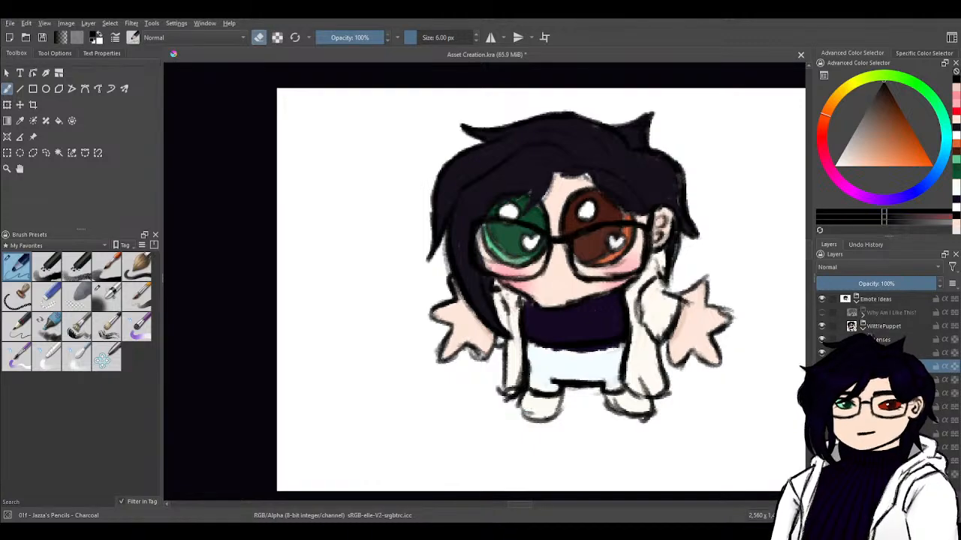
- Tidy the fringe between the eyes with the sampled hair colour and draw black strand lines through the hair
{"action": "left_click", "coordinate": [649, 176], "text": "ctrl"}
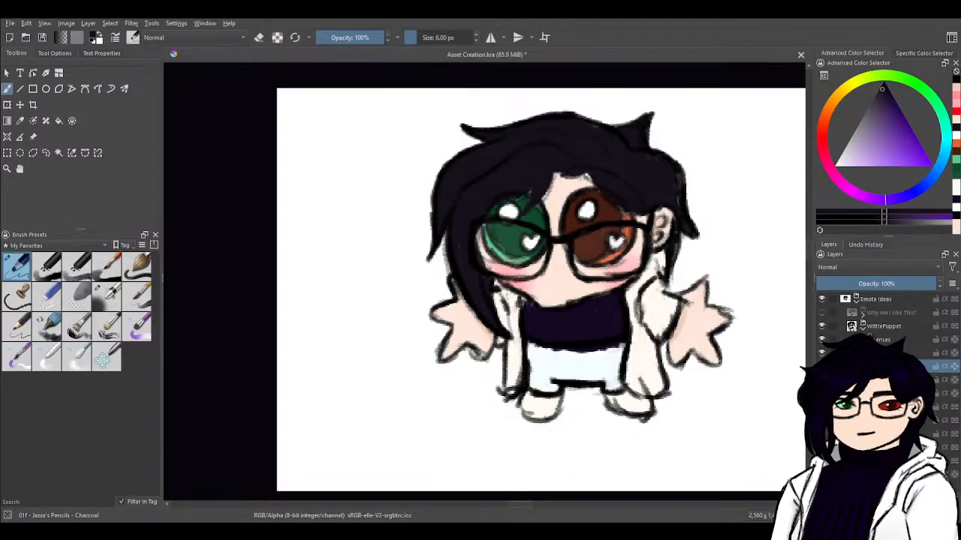
{"action": "key", "text": "e"}
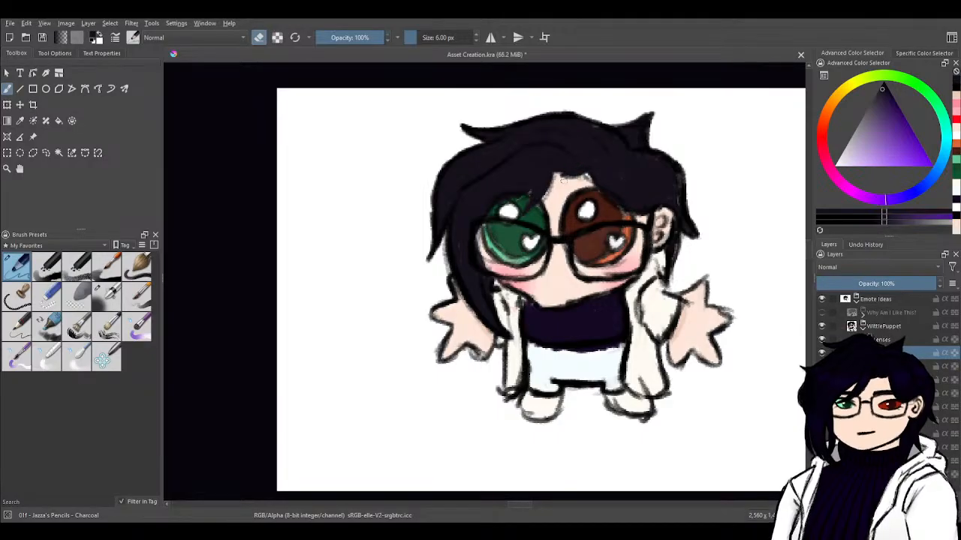
{"action": "key", "text": "e"}
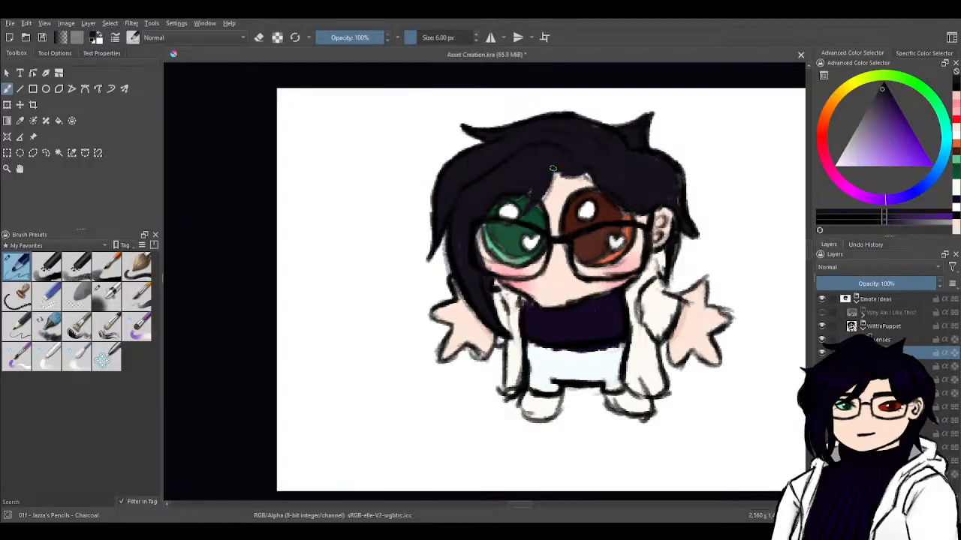
{"action": "left_click_drag", "start_coordinate": [553, 168], "coordinate": [544, 195]}
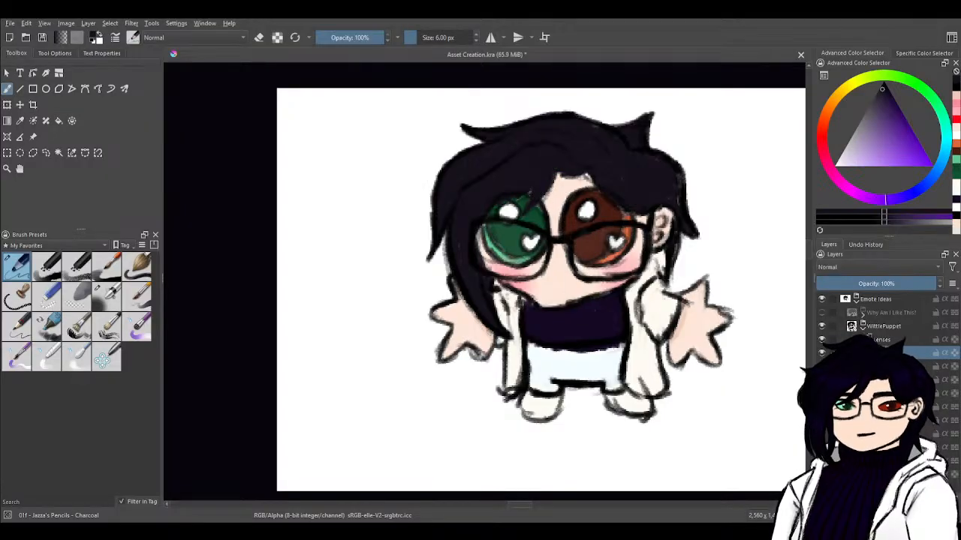
{"action": "left_click", "coordinate": [884, 82]}
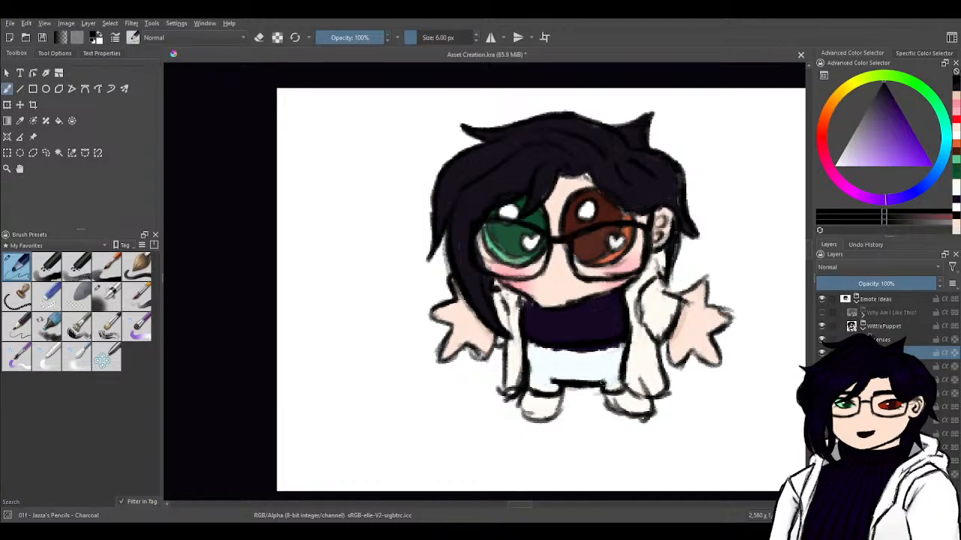
- Redraw the white trousers' lower edge and both shoe outlines in black, erasing the old rough line between the legs
{"action": "mouse_move", "coordinate": [600, 383]}
{"action": "left_mouse_down"}
{"action": "mouse_move", "coordinate": [614, 375]}
{"action": "mouse_move", "coordinate": [551, 378]}
{"action": "mouse_move", "coordinate": [597, 378]}
{"action": "mouse_move", "coordinate": [568, 386]}
{"action": "mouse_move", "coordinate": [587, 387]}
{"action": "mouse_move", "coordinate": [550, 386]}
{"action": "left_mouse_up"}
{"action": "key", "text": "e"}
{"action": "key", "text": "e"}
{"action": "key", "text": "e"}
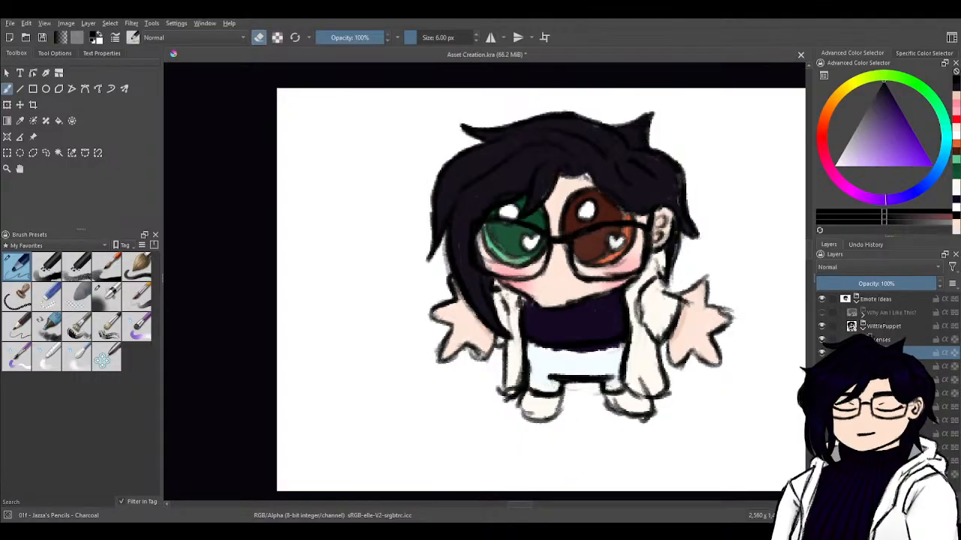
{"action": "key", "text": "e"}
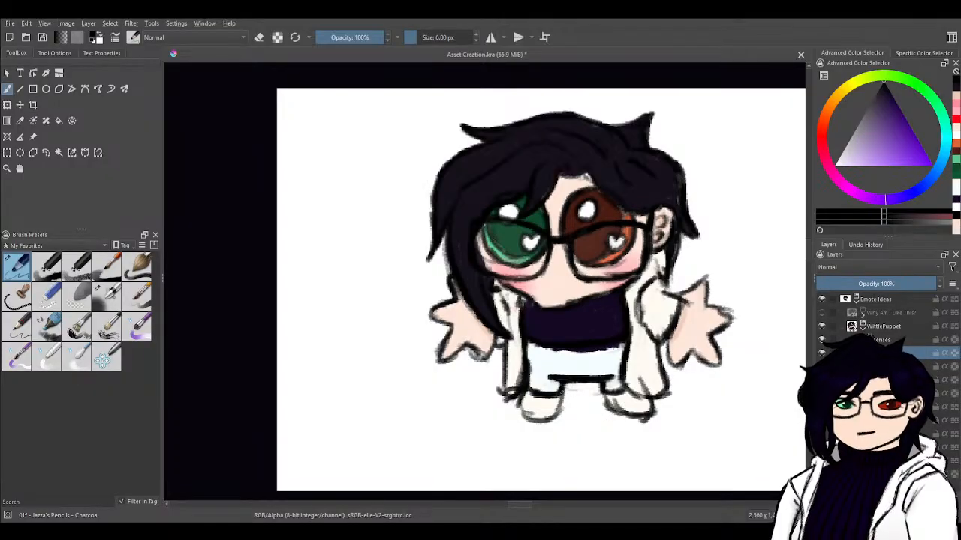
{"action": "mouse_move", "coordinate": [564, 396]}
{"action": "left_mouse_down"}
{"action": "mouse_move", "coordinate": [559, 419]}
{"action": "mouse_move", "coordinate": [546, 423]}
{"action": "mouse_move", "coordinate": [518, 405]}
{"action": "mouse_move", "coordinate": [542, 421]}
{"action": "left_mouse_up"}
{"action": "mouse_move", "coordinate": [605, 395]}
{"action": "left_mouse_down"}
{"action": "mouse_move", "coordinate": [619, 413]}
{"action": "mouse_move", "coordinate": [650, 418]}
{"action": "mouse_move", "coordinate": [649, 399]}
{"action": "mouse_move", "coordinate": [651, 409]}
{"action": "left_mouse_up"}
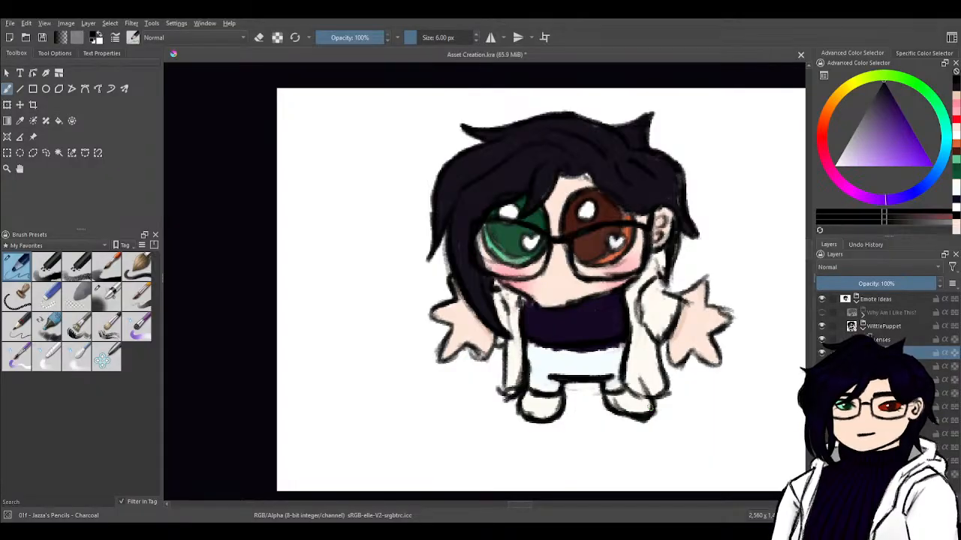
- Erase the loose sketch lines inside the coat on the exposed ear's side and clean up its collar
{"action": "key", "text": "e"}
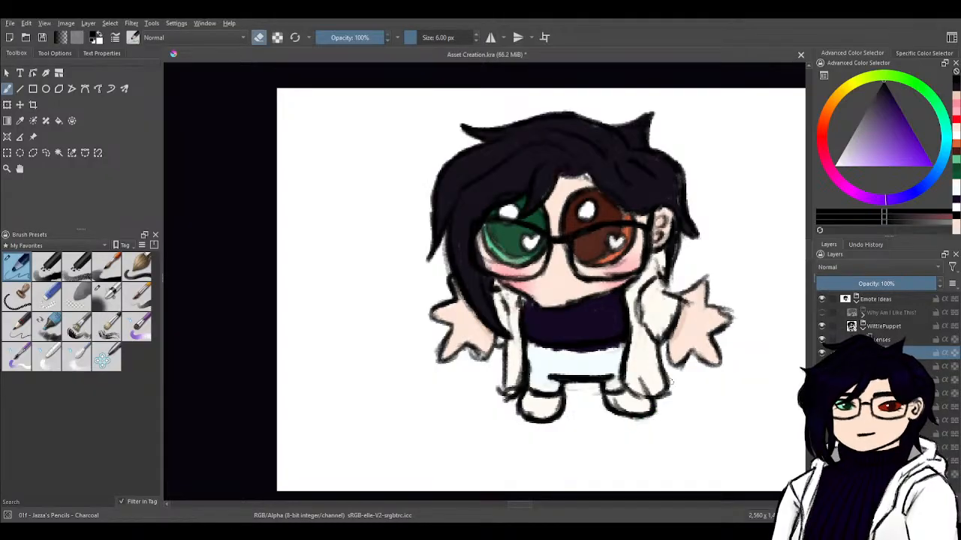
{"action": "left_click_drag", "start_coordinate": [639, 376], "coordinate": [647, 390]}
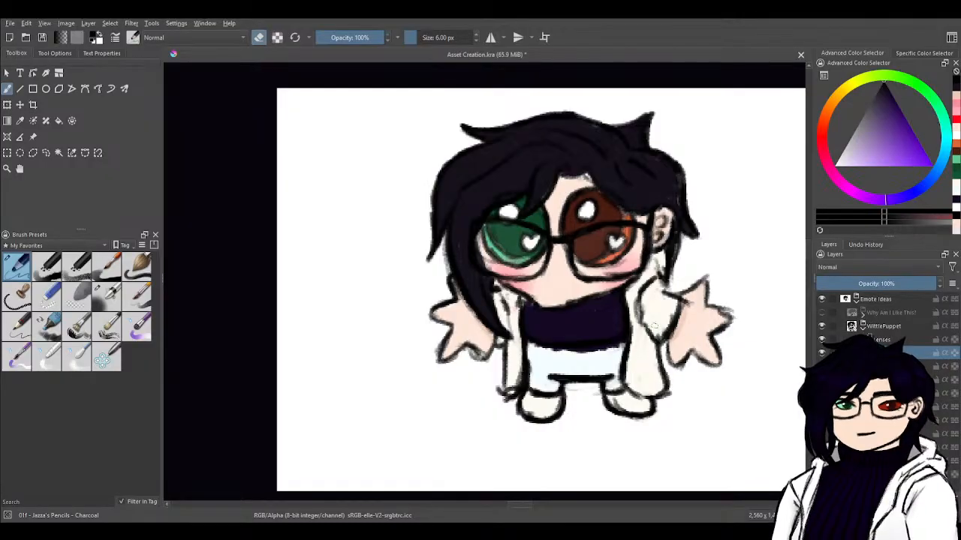
{"action": "mouse_move", "coordinate": [644, 309]}
{"action": "left_mouse_down"}
{"action": "mouse_move", "coordinate": [634, 304]}
{"action": "mouse_move", "coordinate": [636, 313]}
{"action": "left_mouse_up"}
{"action": "key", "text": "e"}
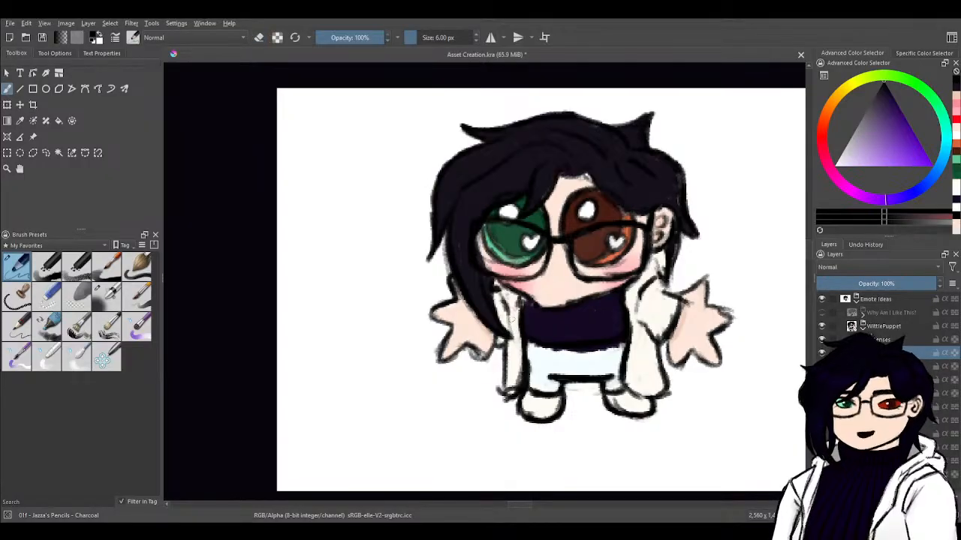
{"action": "key", "text": "e"}
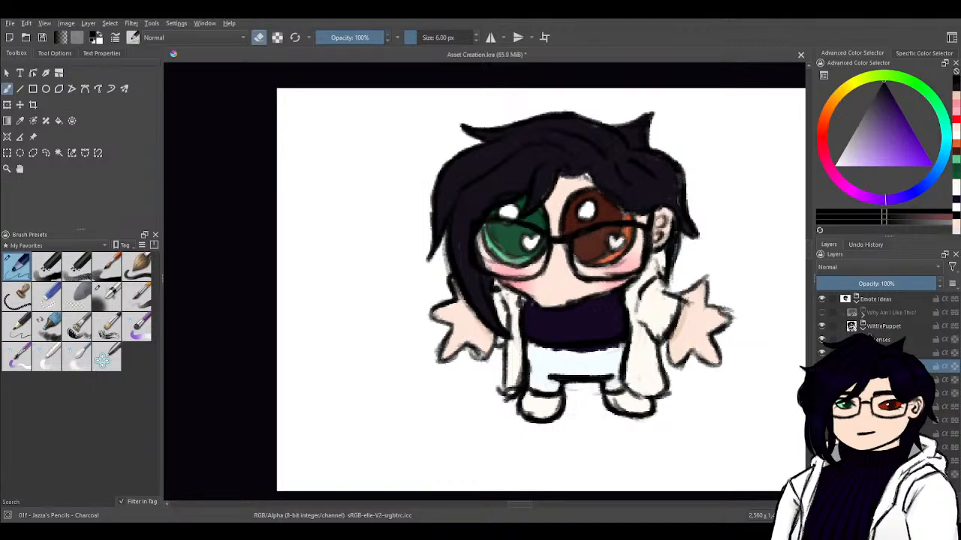
{"action": "left_click_drag", "start_coordinate": [662, 270], "coordinate": [655, 279]}
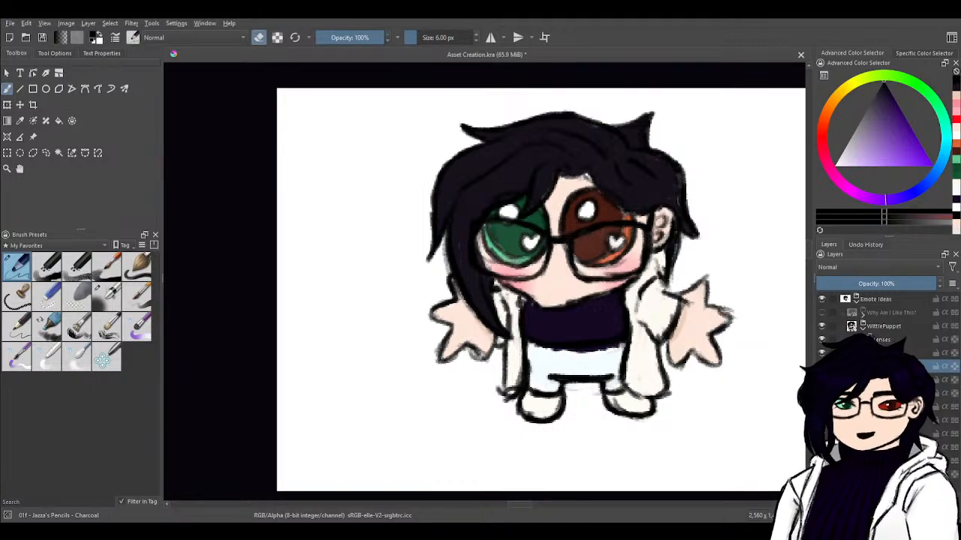
- Touch up the gaps along the fringe and around the ear with the sampled skin and hair colours
{"action": "key", "text": "e"}
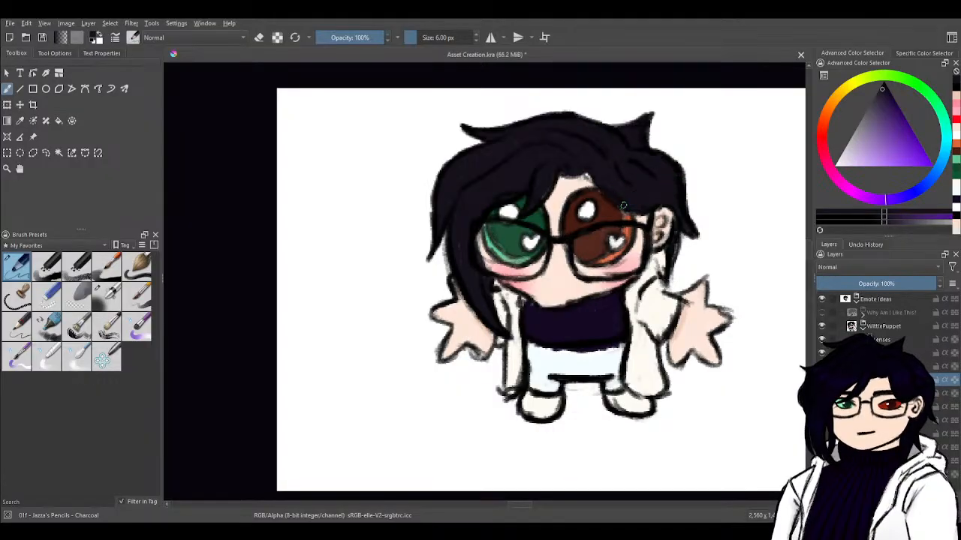
{"action": "left_click", "coordinate": [566, 185], "text": "ctrl"}
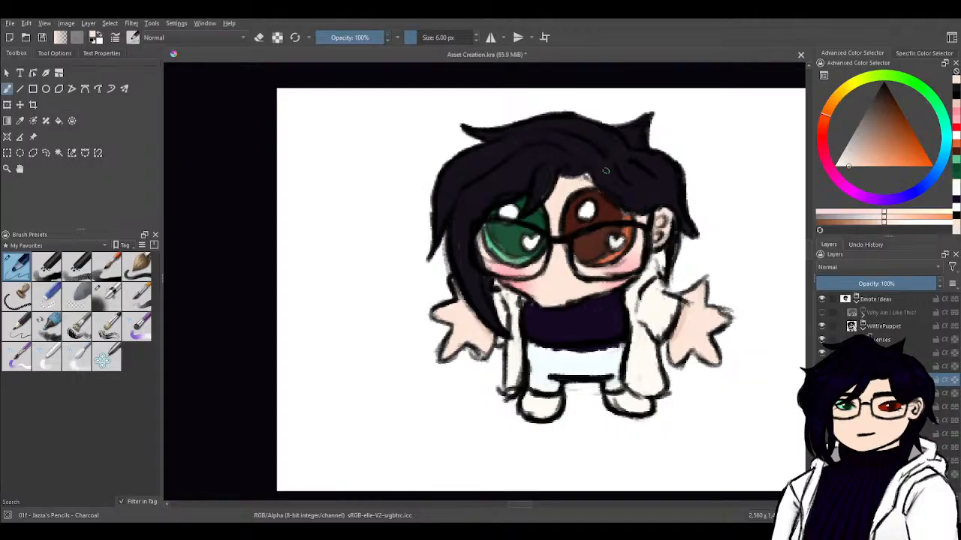
{"action": "left_click", "coordinate": [591, 146], "text": "ctrl"}
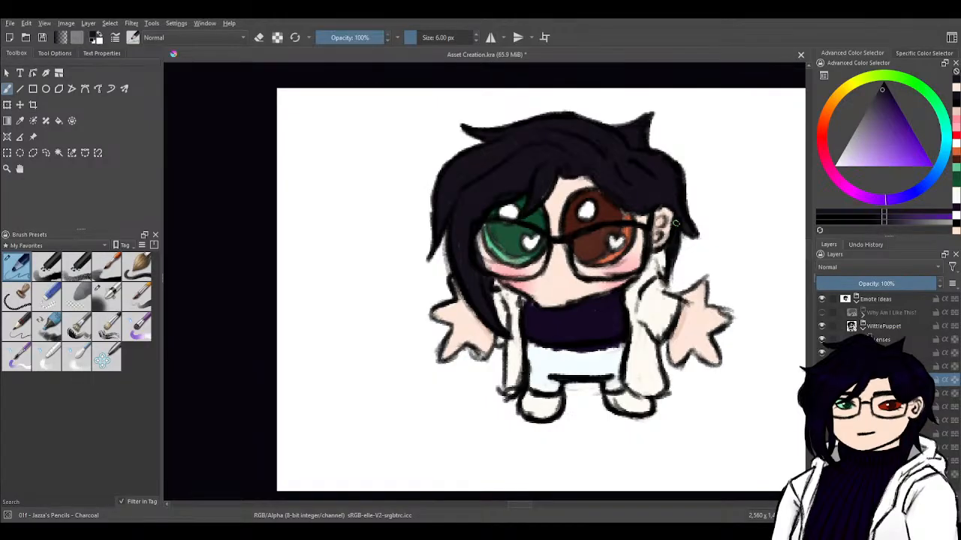
{"action": "left_click", "coordinate": [561, 278], "text": "ctrl"}
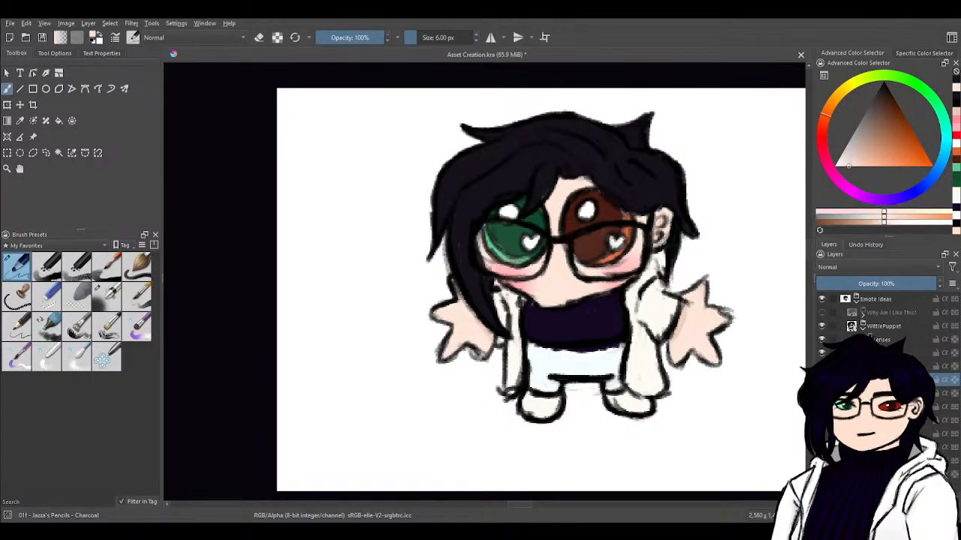
{"action": "mouse_move", "coordinate": [665, 212]}
{"action": "left_mouse_down"}
{"action": "mouse_move", "coordinate": [658, 208]}
{"action": "mouse_move", "coordinate": [671, 234]}
{"action": "left_mouse_up"}
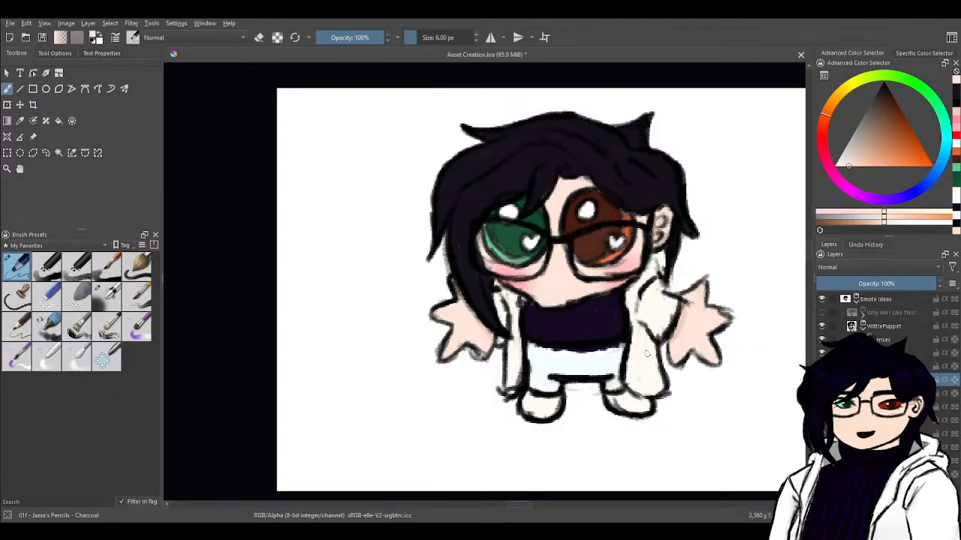
{"action": "scroll", "coordinate": [646, 353], "scroll_direction": "down", "scroll_amount": 3}
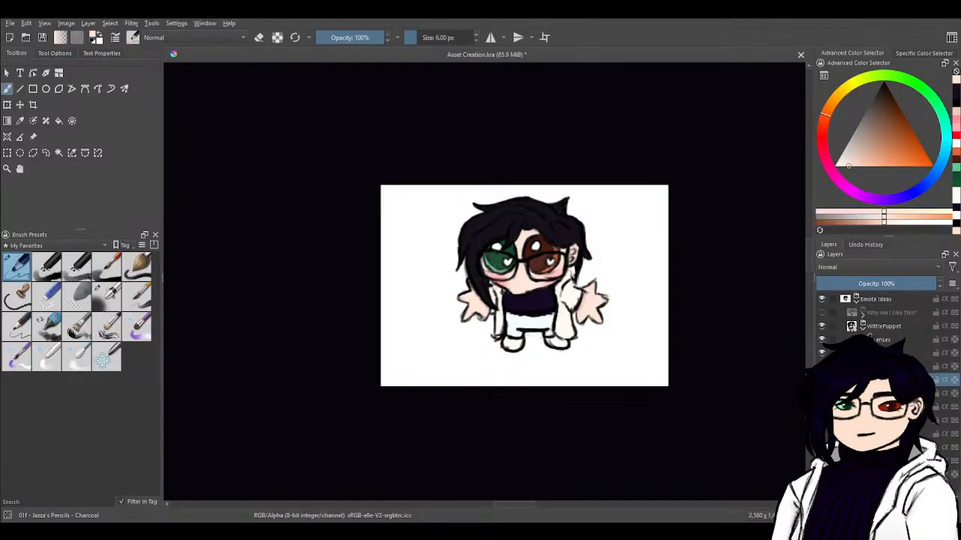
{"action": "scroll", "coordinate": [572, 252], "scroll_direction": "down", "scroll_amount": 3}
{"action": "scroll", "coordinate": [572, 252], "scroll_direction": "up", "scroll_amount": 3}
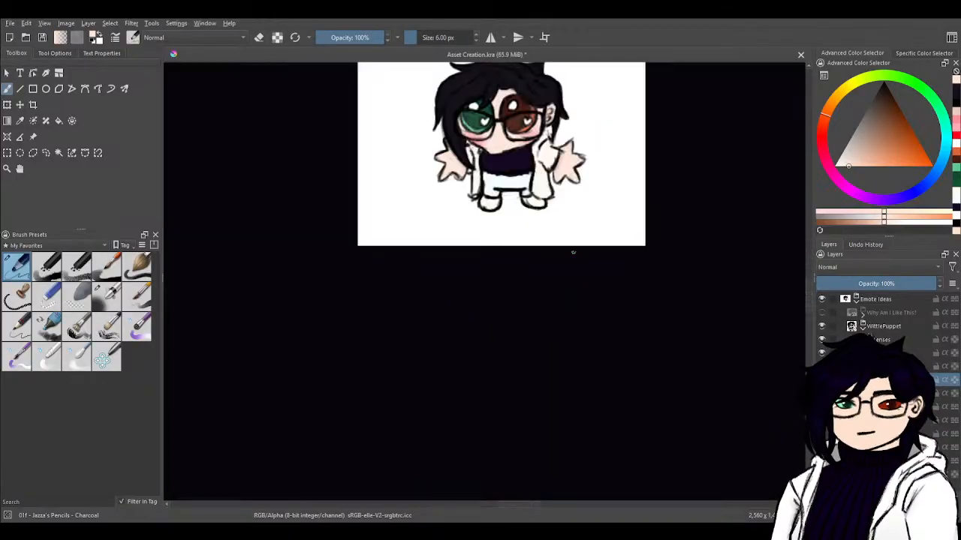
{"action": "left_click_drag", "start_coordinate": [572, 252], "coordinate": [611, 365]}
{"action": "scroll", "coordinate": [609, 365], "scroll_direction": "up", "scroll_amount": 2}
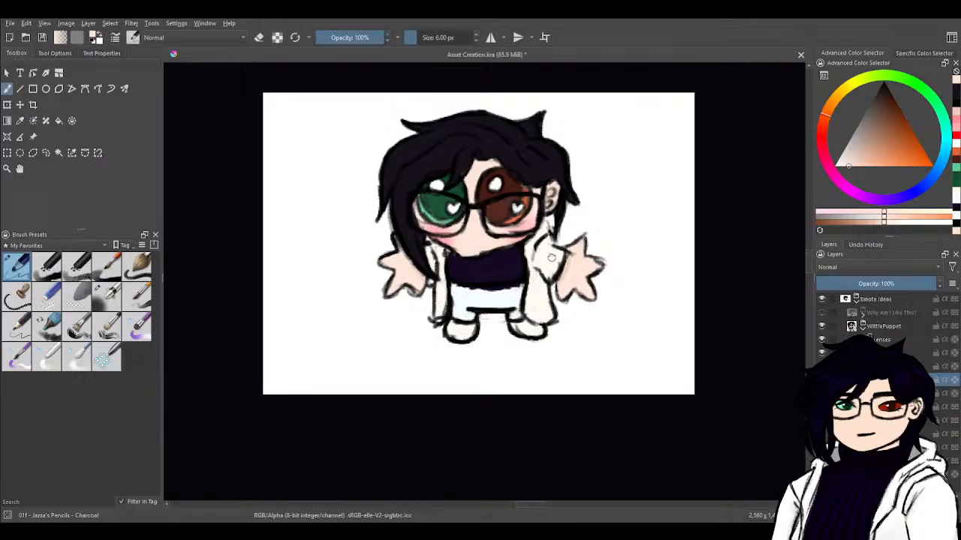
{"action": "left_click_drag", "start_coordinate": [552, 257], "coordinate": [582, 303]}
{"action": "scroll", "coordinate": [582, 303], "scroll_direction": "up", "scroll_amount": 2}
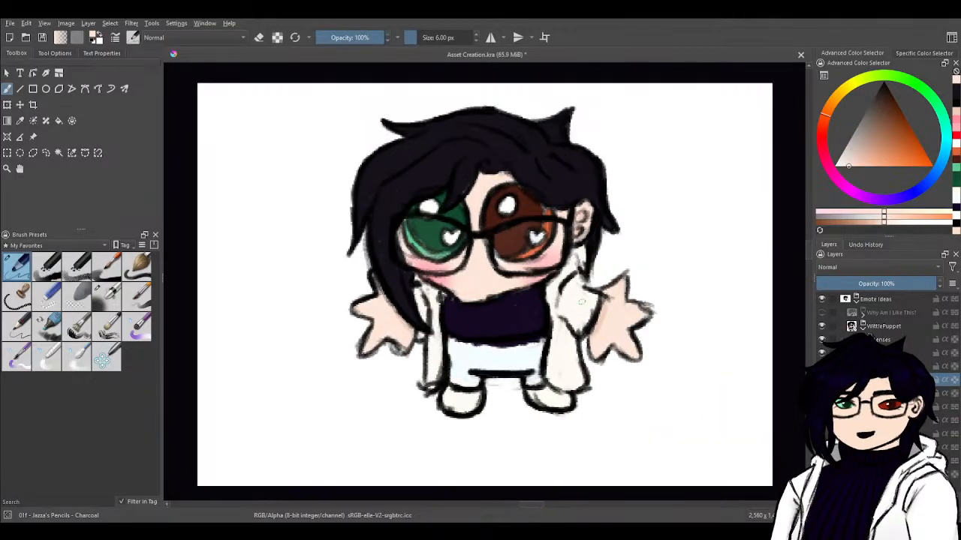